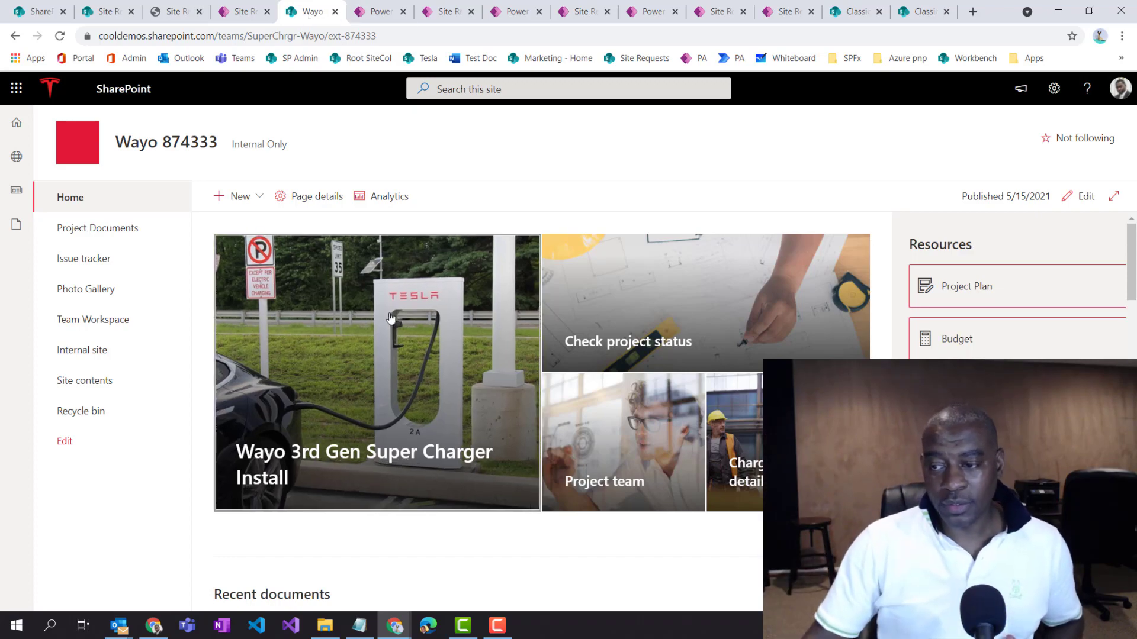
Bring up the Site Request app form and select the Site Name field
scroll(389, 316, "down", 5)
scroll(390, 315, "down", 12)
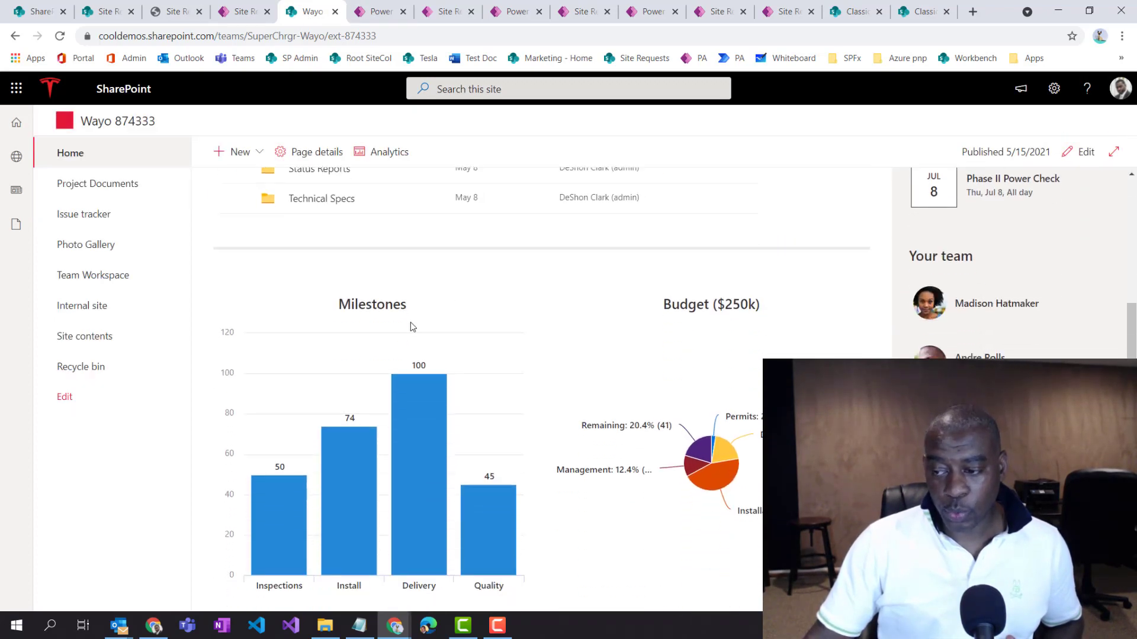
scroll(422, 326, "down", 8)
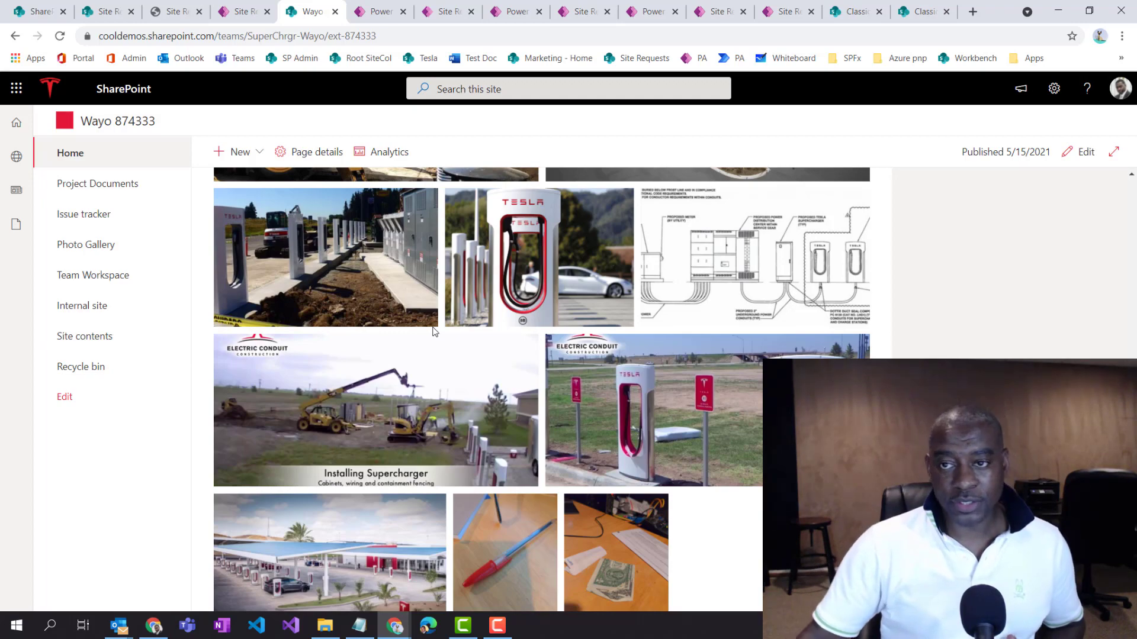
left_click(240, 15)
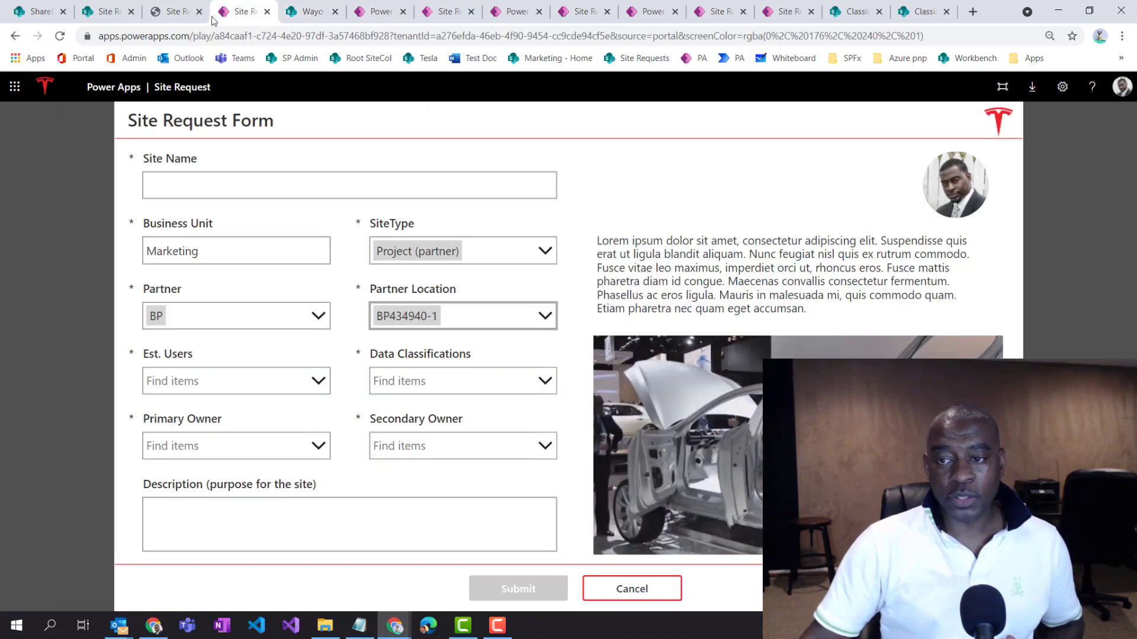
left_click(350, 181)
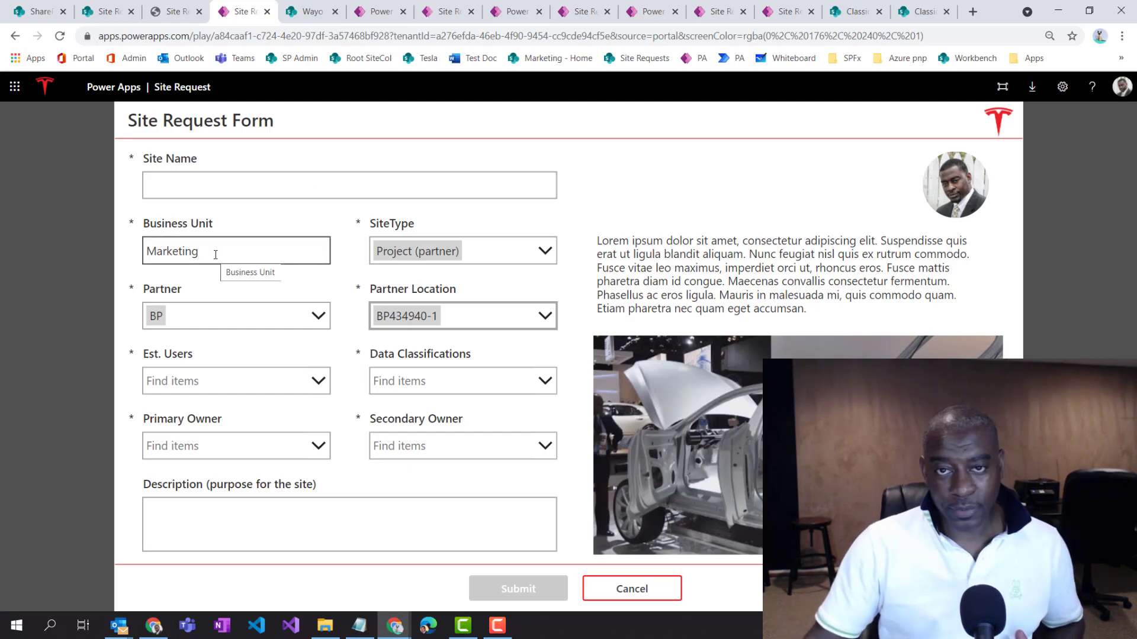
Try the Community, Department (org wide) and Microsite site types in turn
left_click(423, 253)
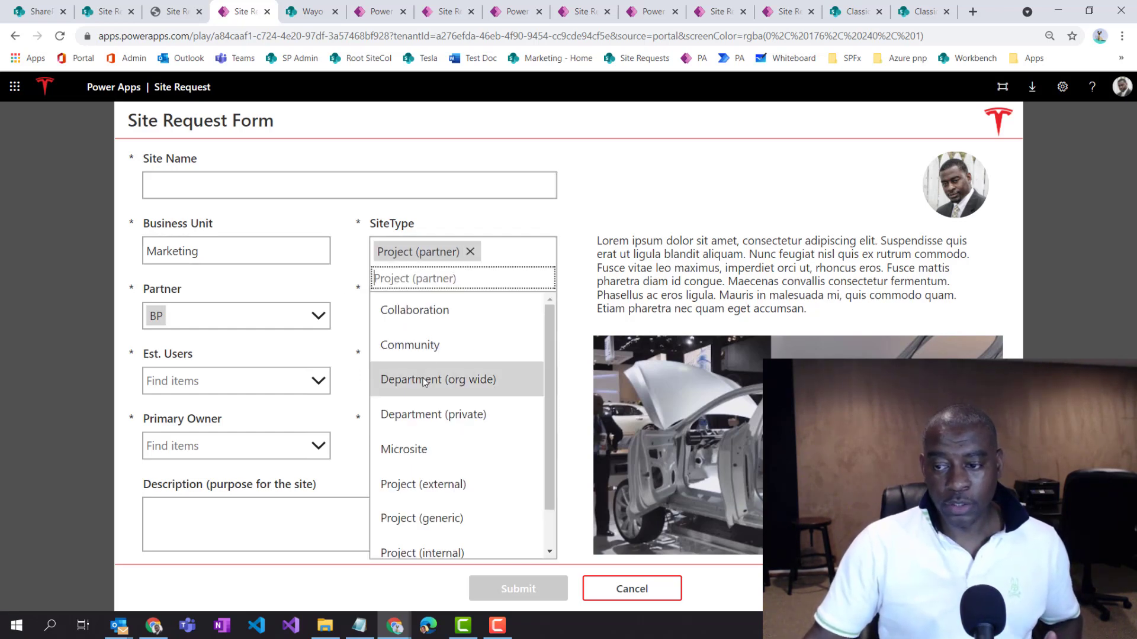
left_click(431, 345)
left_click(444, 251)
left_click(446, 386)
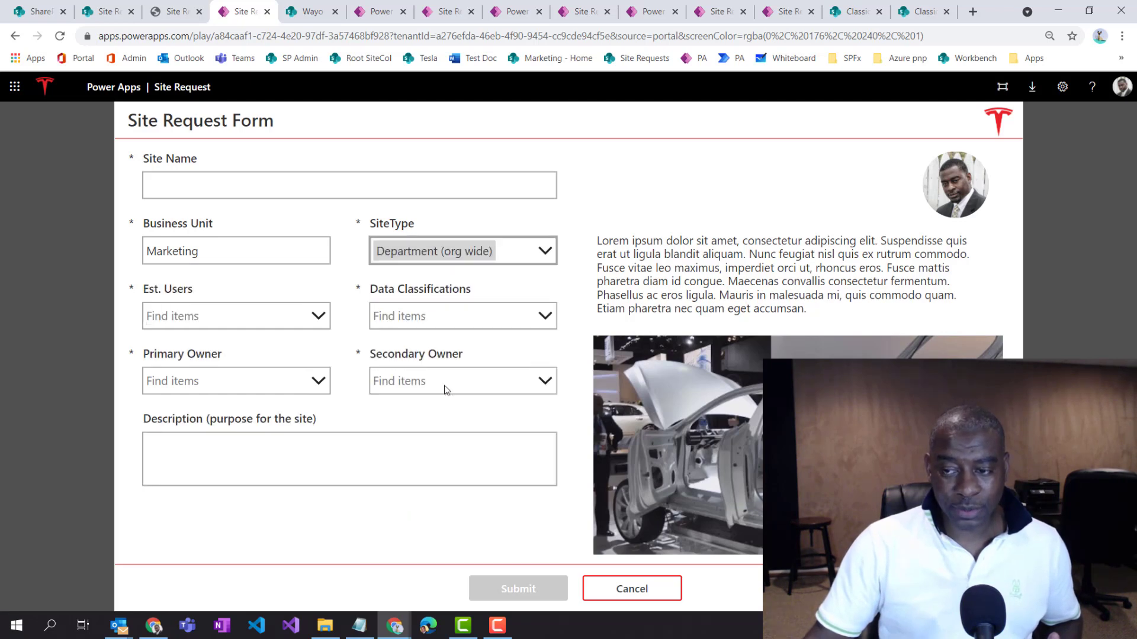
left_click(453, 257)
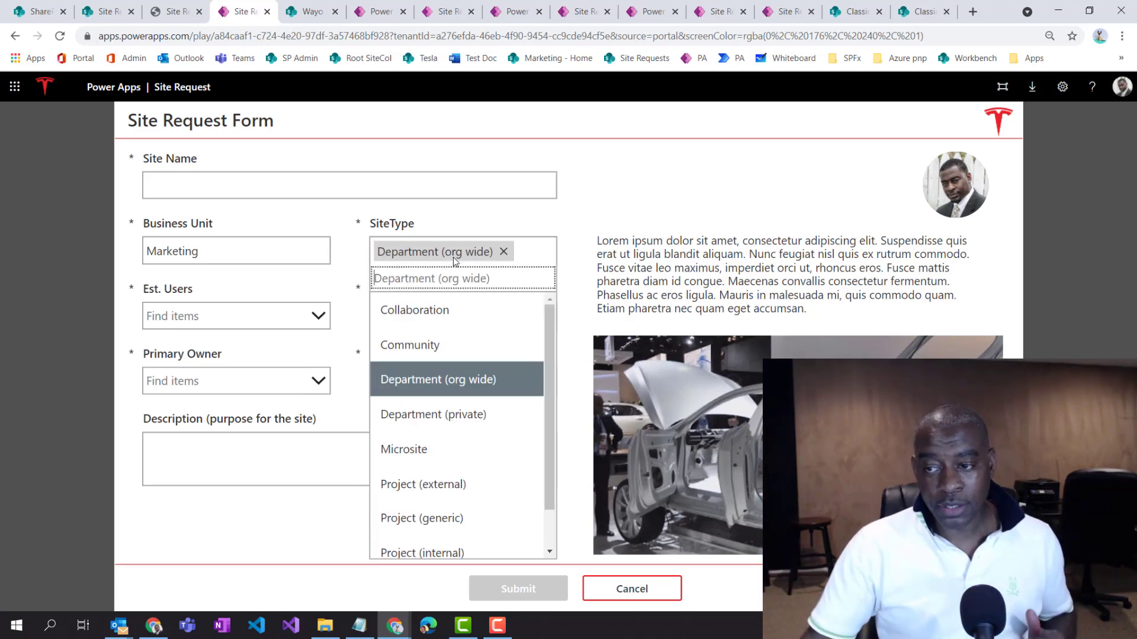
left_click(422, 453)
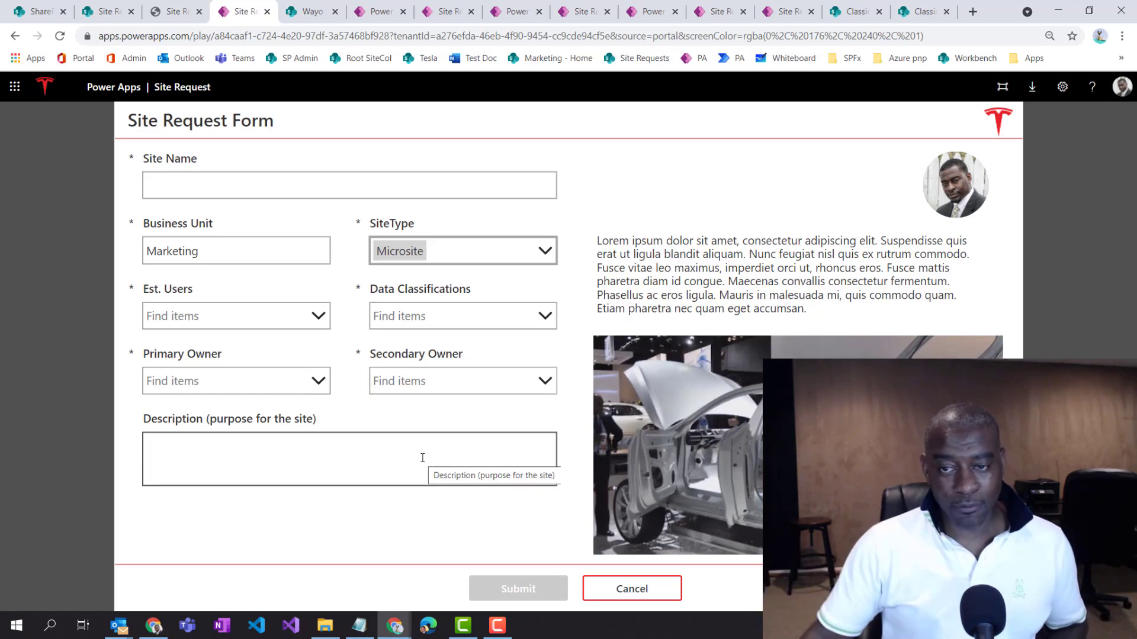
Check the estimated user count options, then set the site type to Project (partner)
left_click(237, 316)
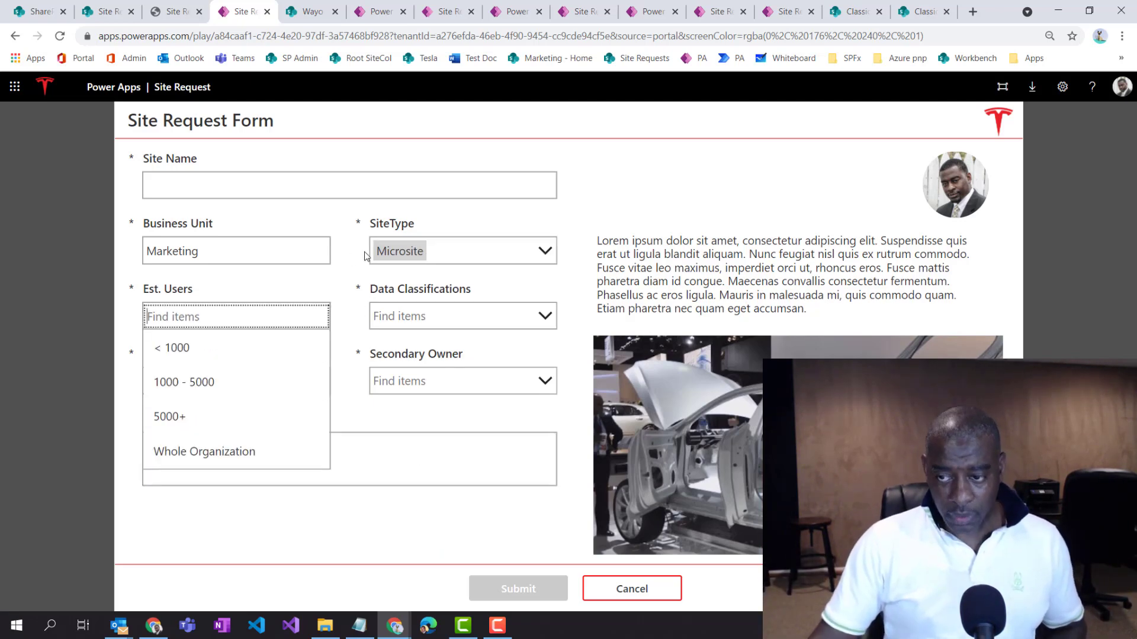
left_click(394, 256)
scroll(456, 479, "down", 1)
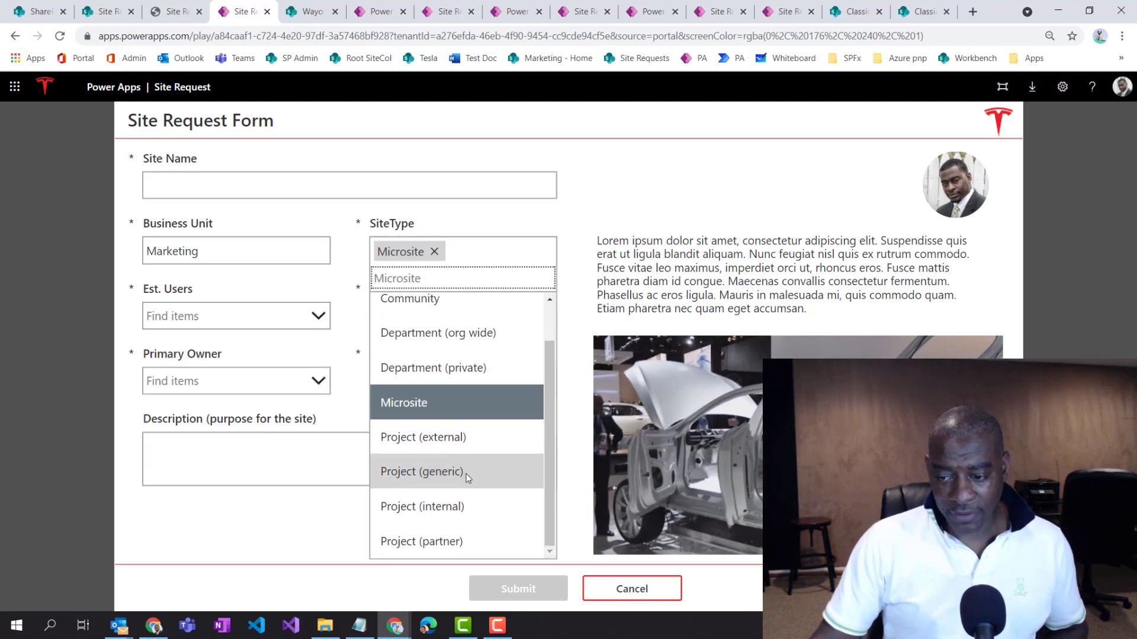
left_click(464, 537)
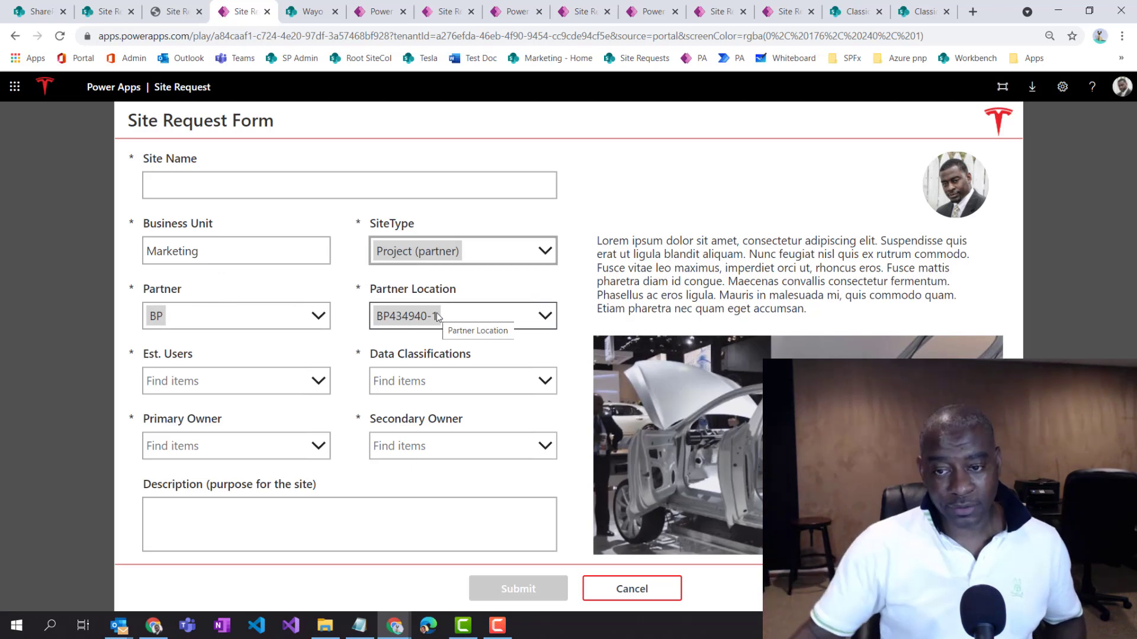
Switch the Partner from BP to Shell and pick Partner Location DE8465UF5
left_click(297, 315)
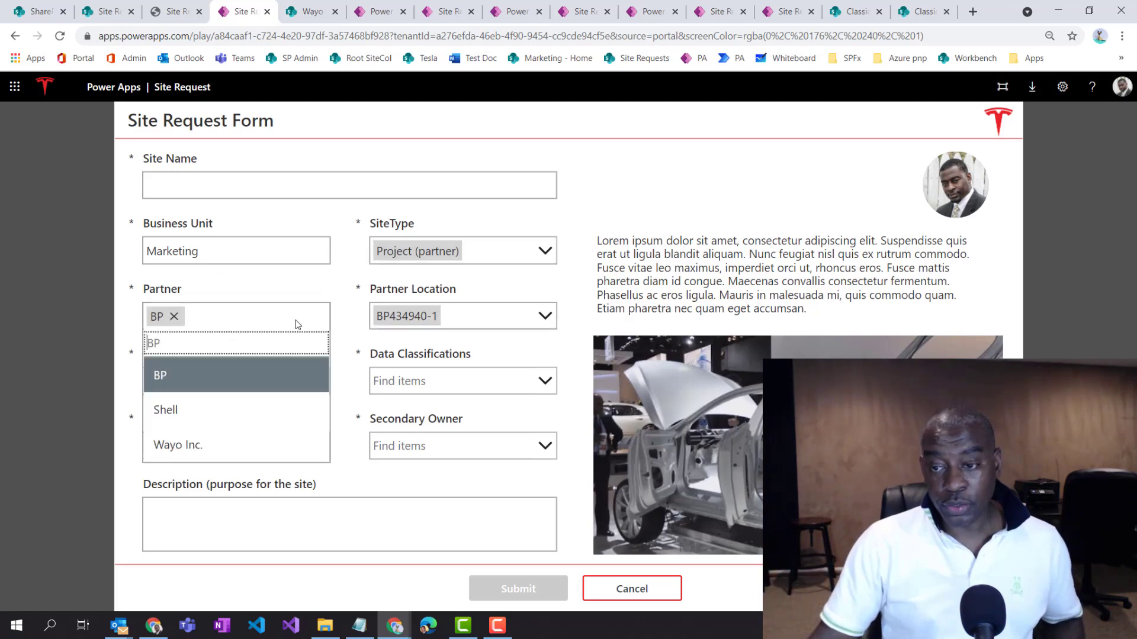
left_click(254, 405)
left_click(479, 321)
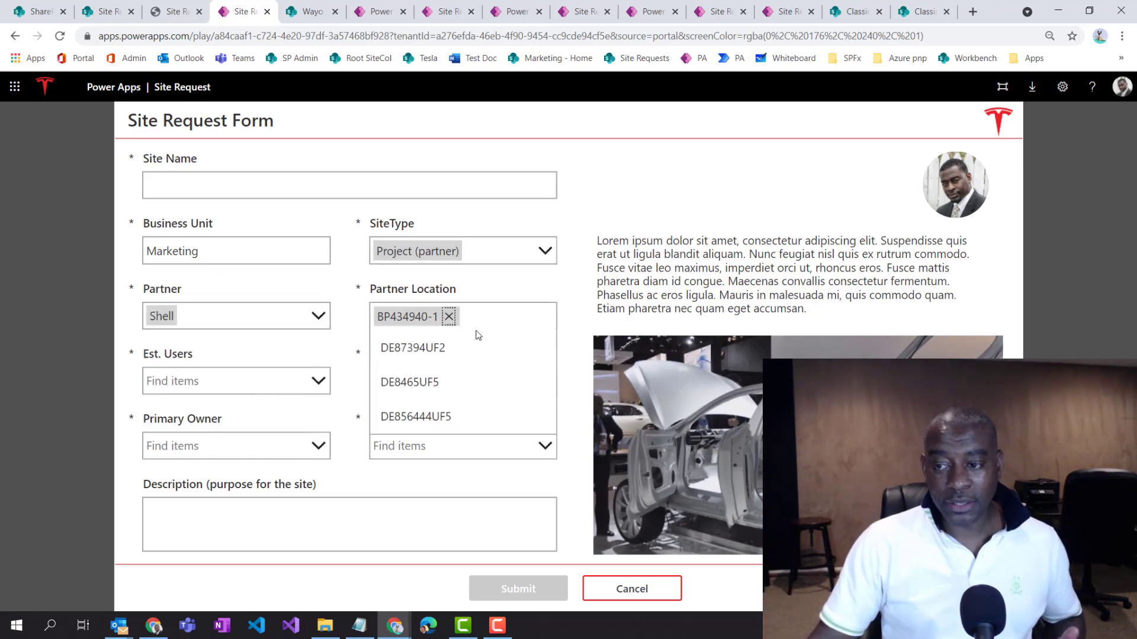
left_click(439, 390)
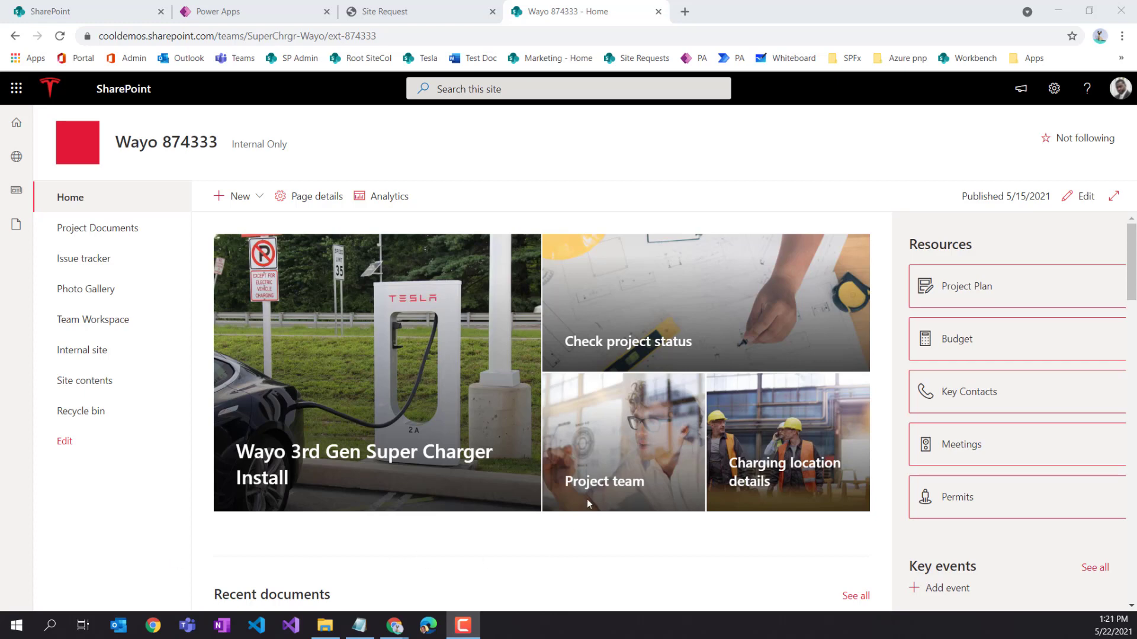
scroll(550, 405, "down", 5)
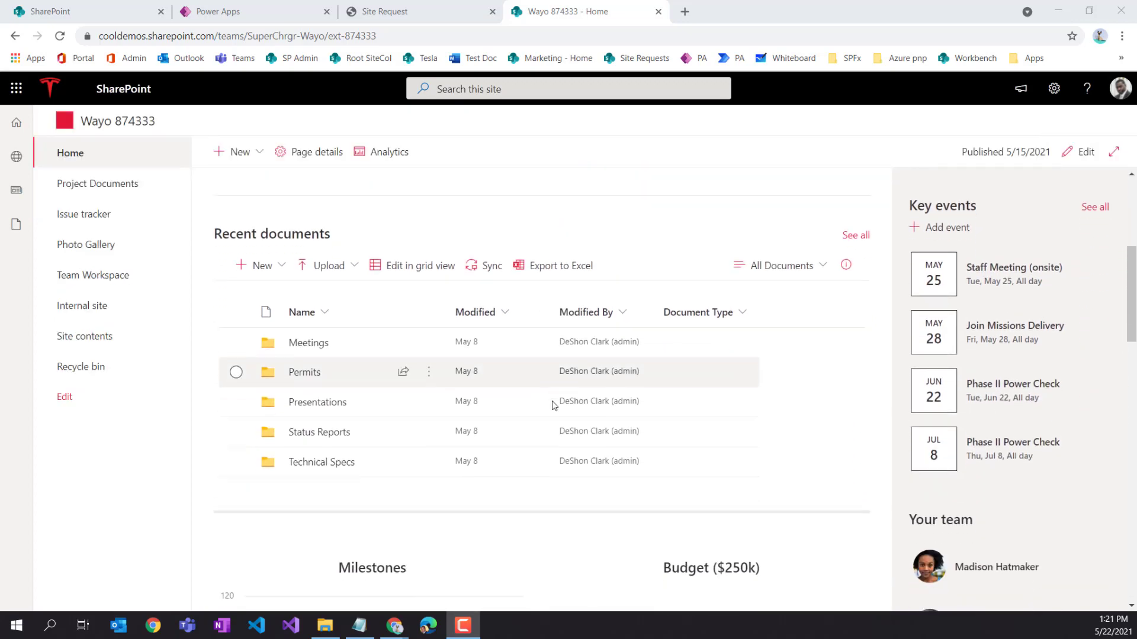
scroll(552, 405, "down", 2)
scroll(554, 406, "down", 7)
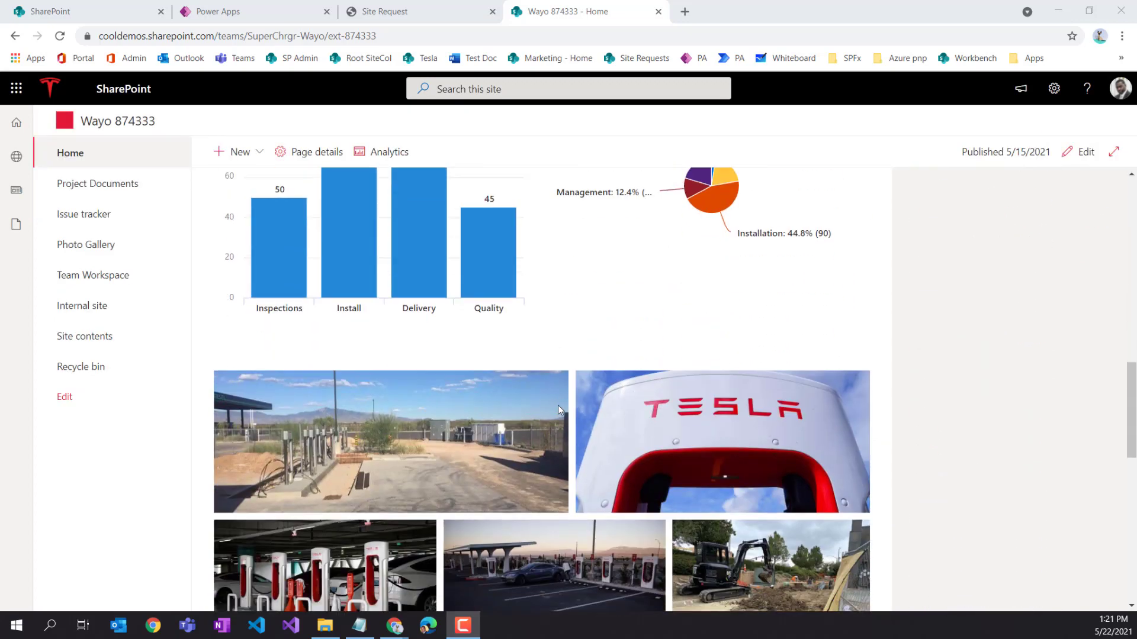
scroll(558, 411, "down", 10)
scroll(568, 414, "up", 8)
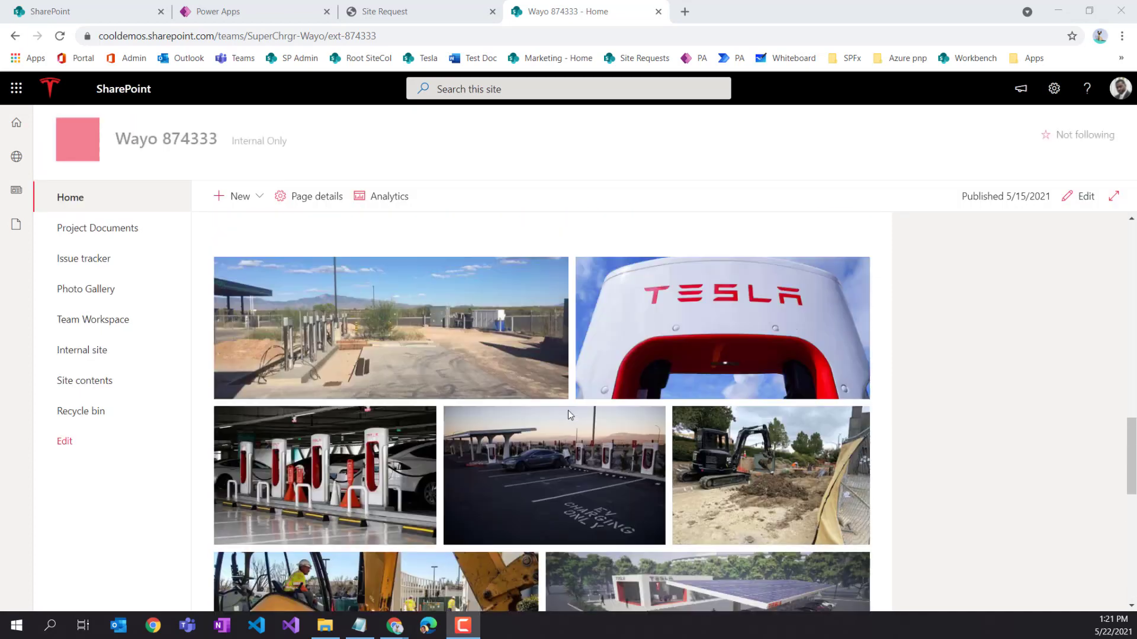
scroll(569, 414, "up", 5)
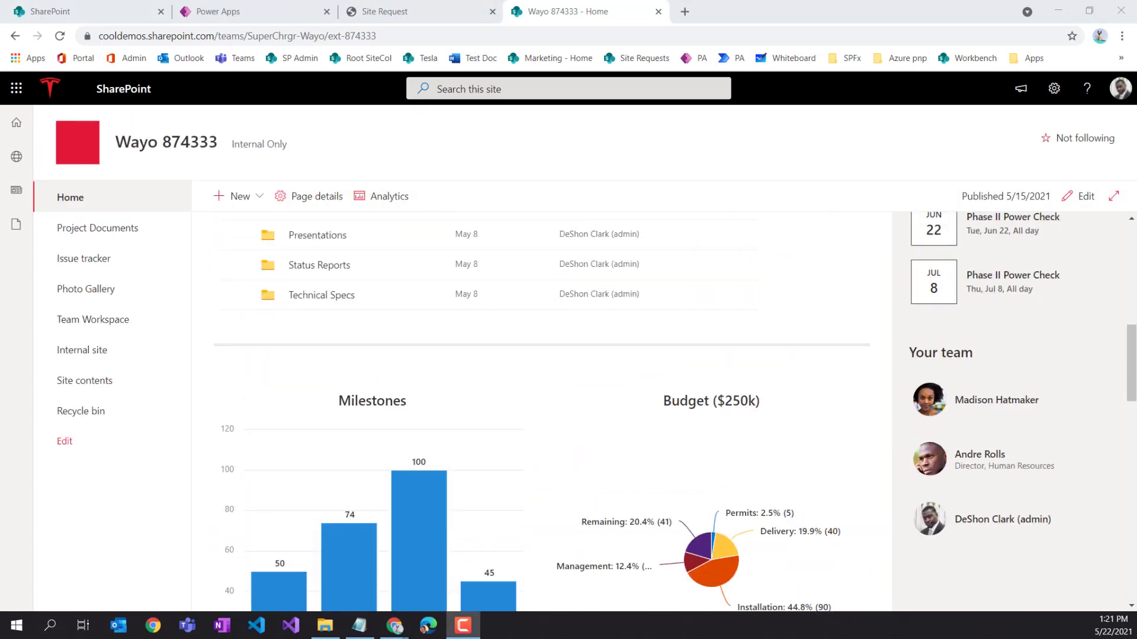
left_click_drag(1136, 104, 770, 23)
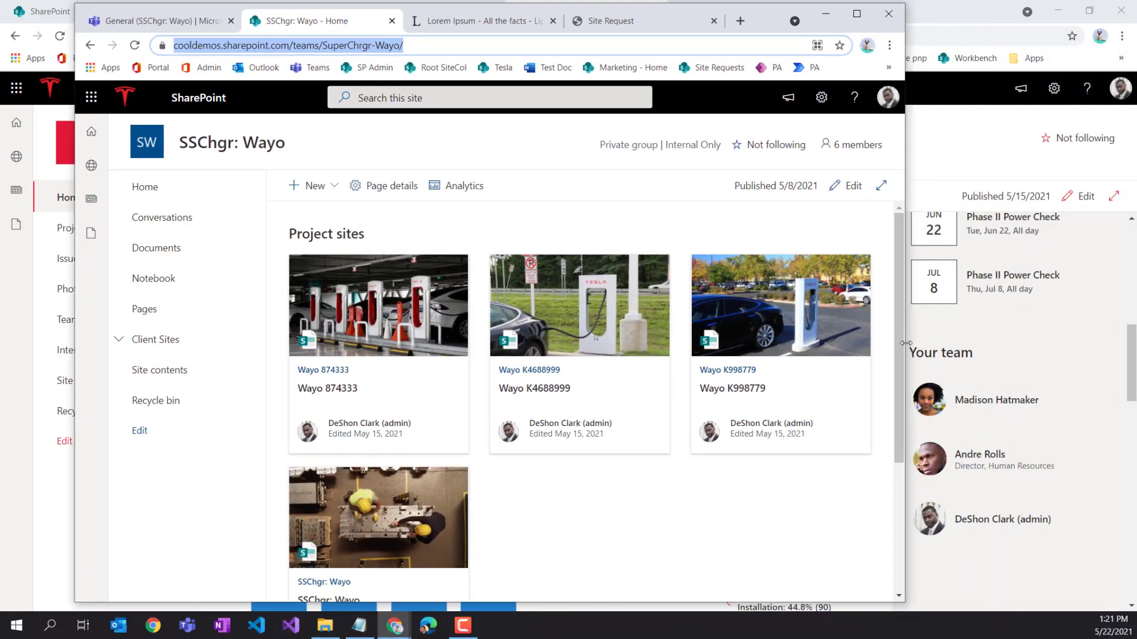
left_click_drag(902, 342, 1111, 340)
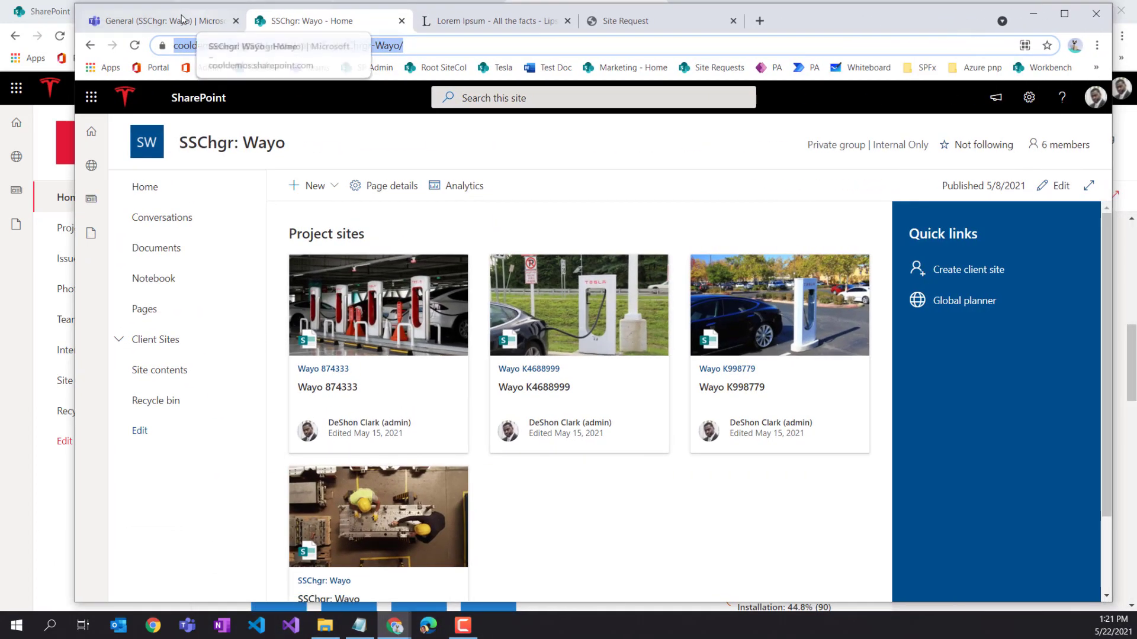
left_click(182, 19)
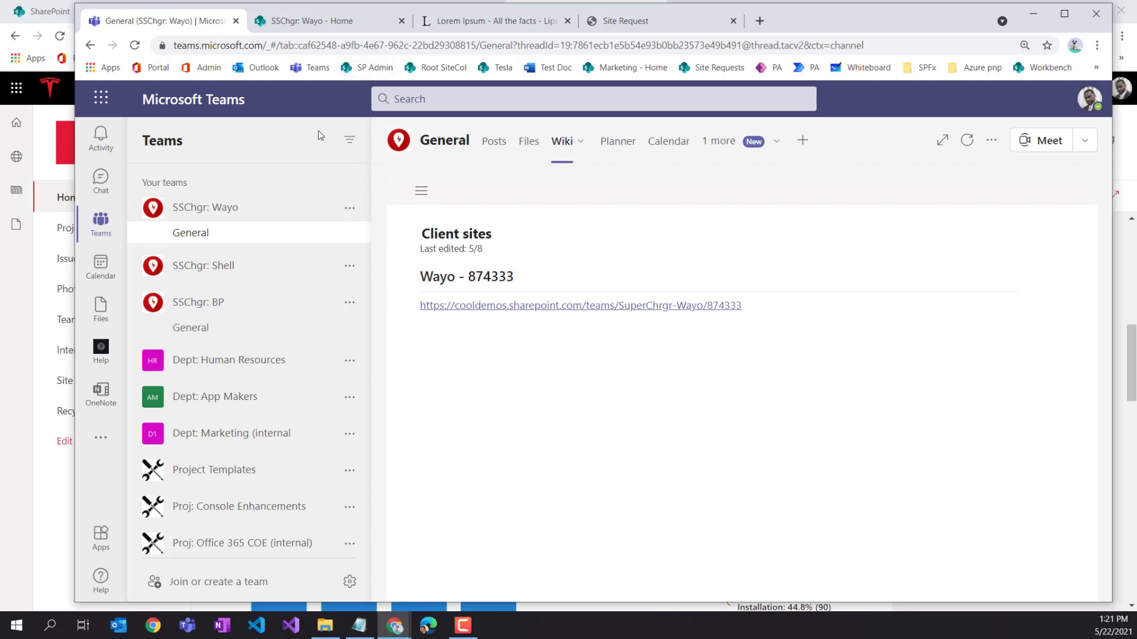
left_click(300, 22)
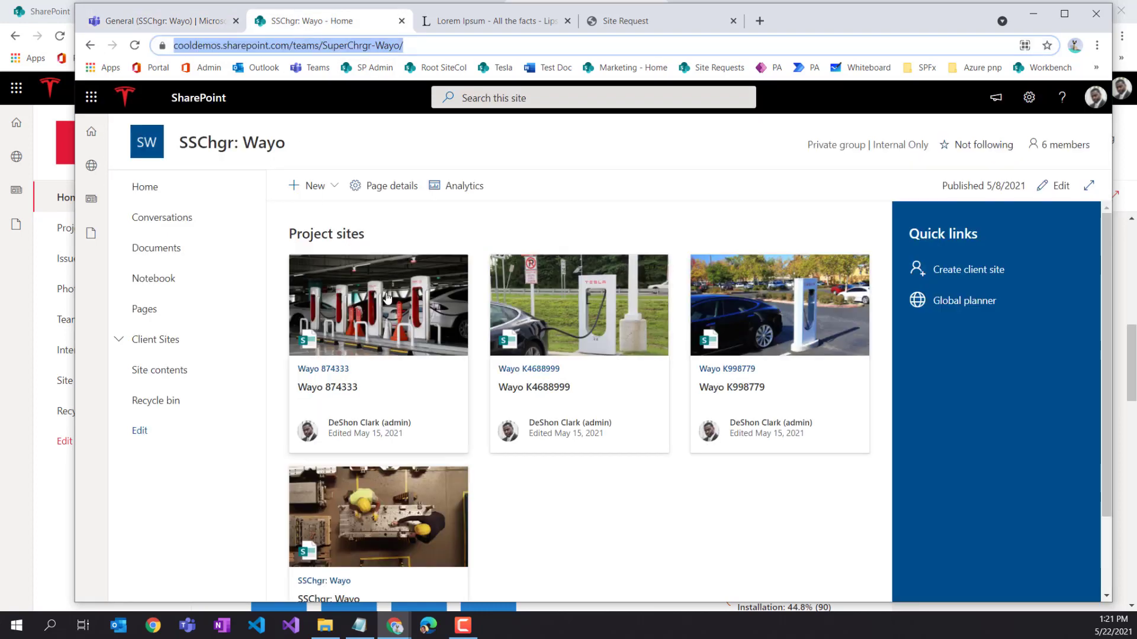
left_click(386, 324)
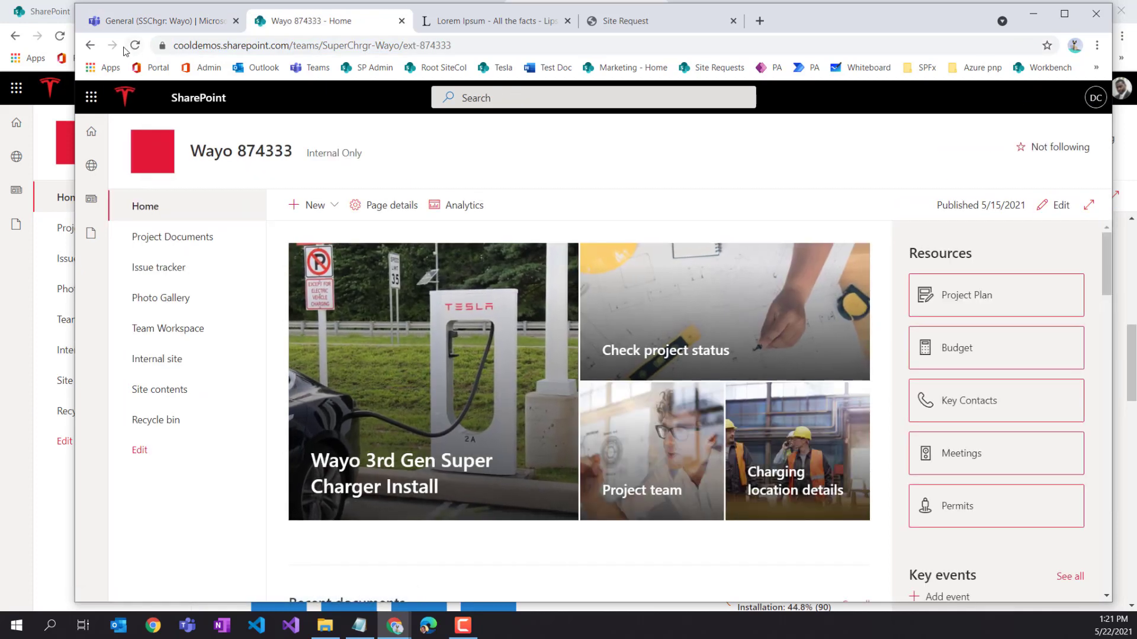
left_click(90, 45)
left_click(586, 335)
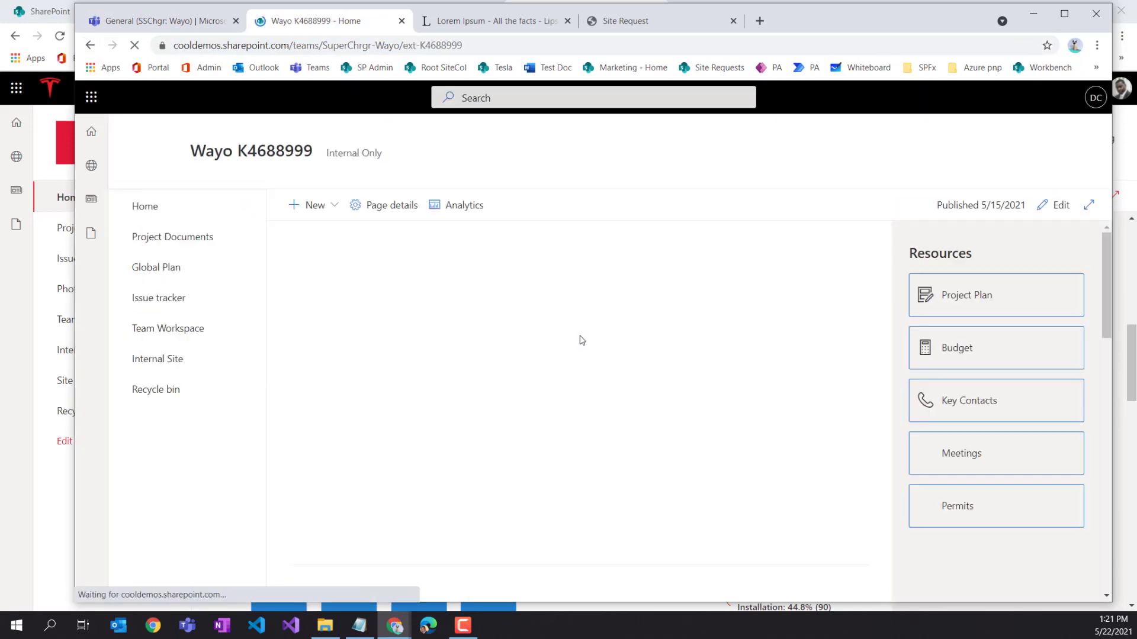
left_click(89, 45)
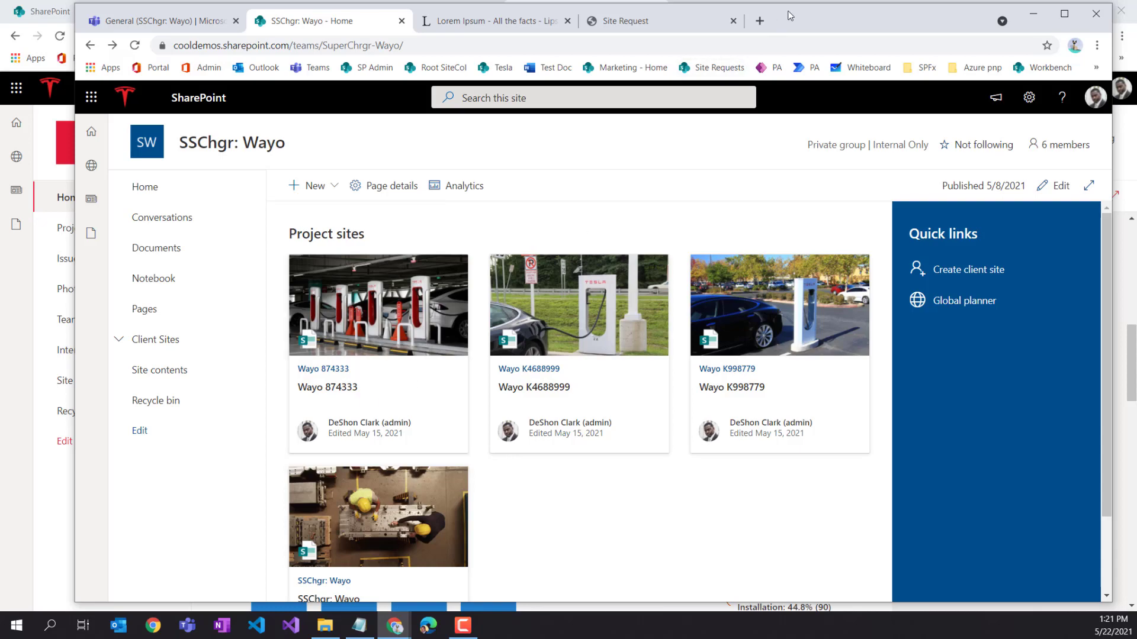
left_click_drag(791, 13, 0, 12)
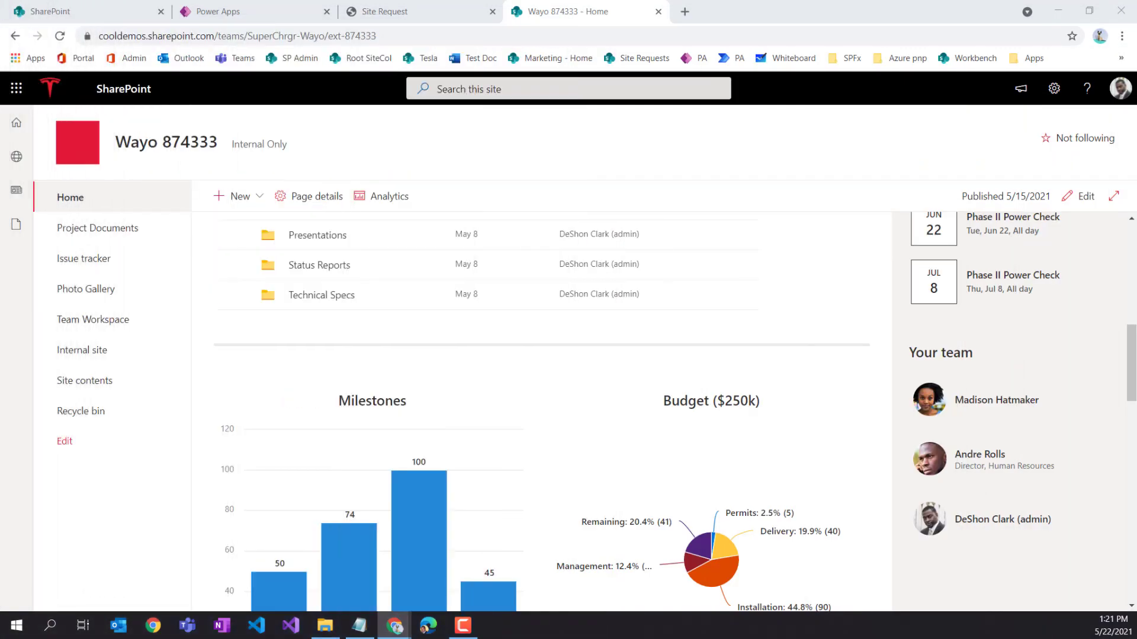
Scroll through page 1 of Site_Request-wireframe.pdf, reviewing fields from Site Name to Submit/Cancel
left_click(385, 11)
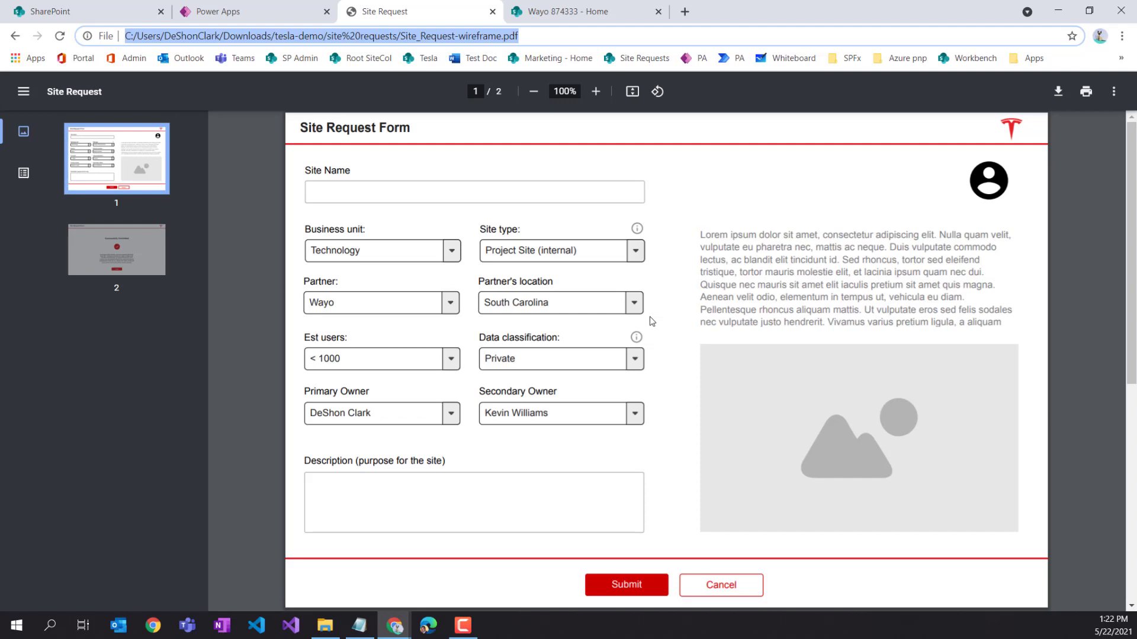
scroll(741, 386, "down", 1)
scroll(741, 385, "down", 2)
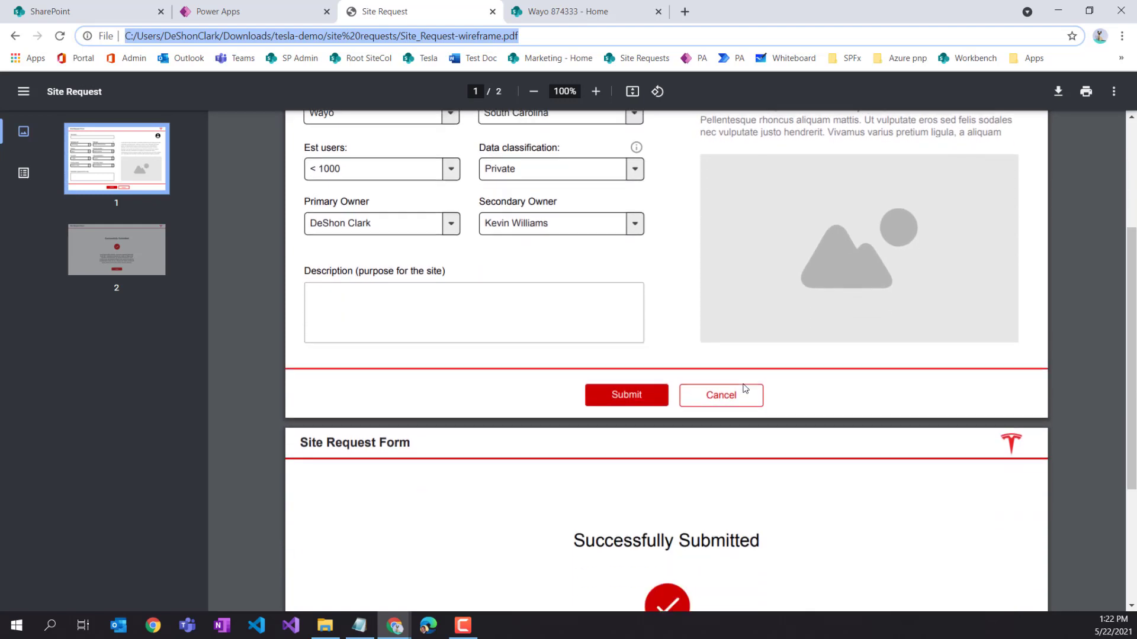
scroll(743, 386, "down", 3)
scroll(746, 384, "up", 6)
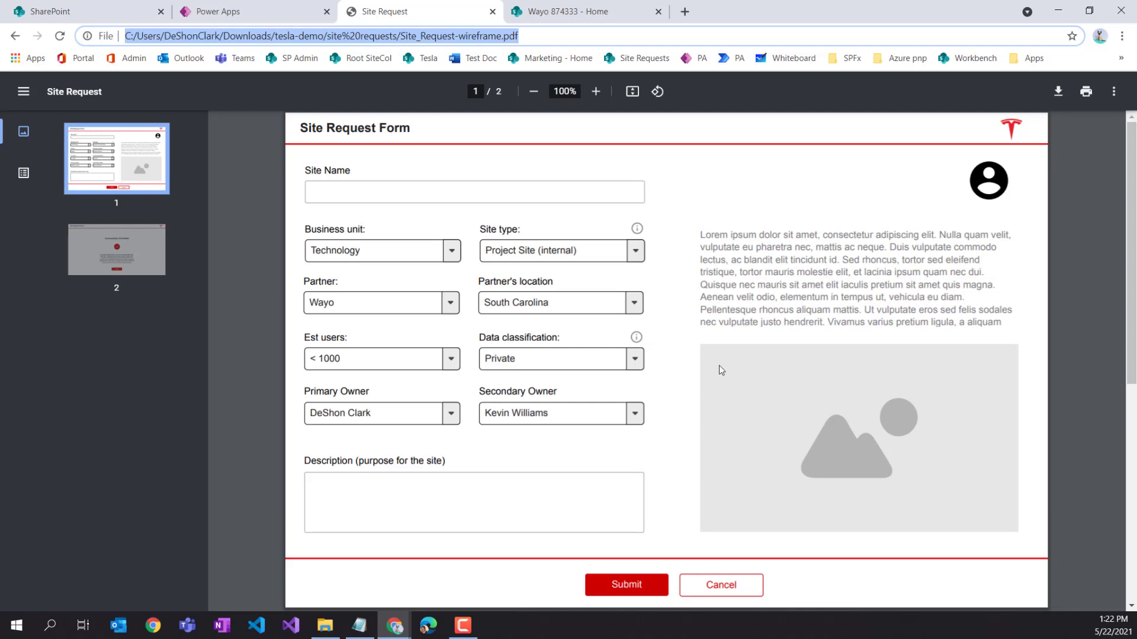
scroll(623, 272, "down", 6)
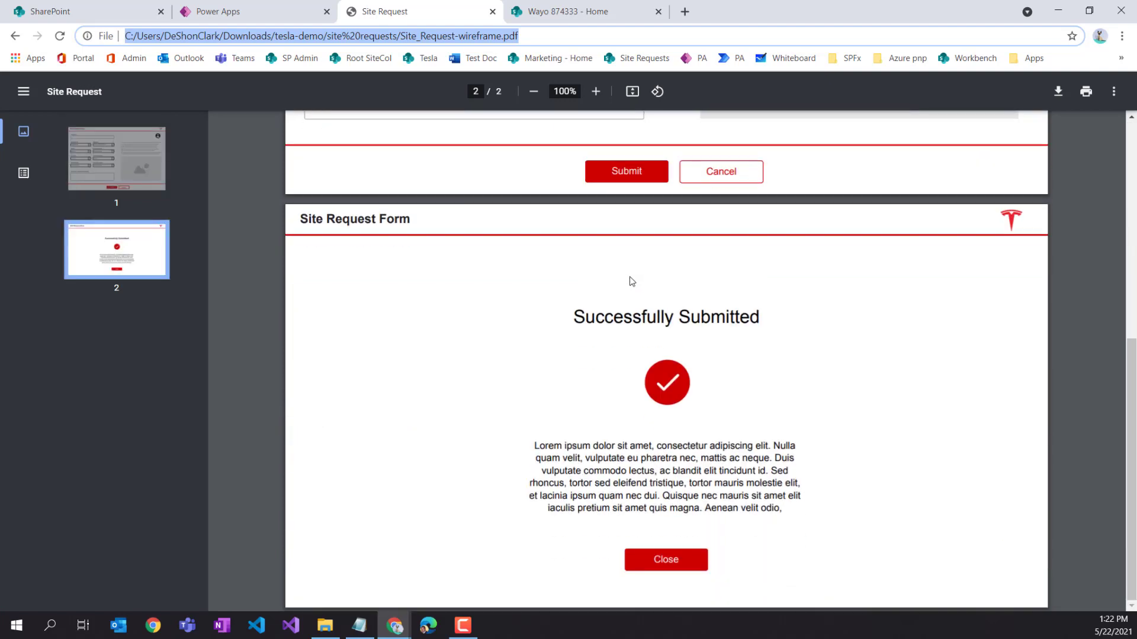
scroll(632, 279, "up", 2)
scroll(713, 262, "up", 5)
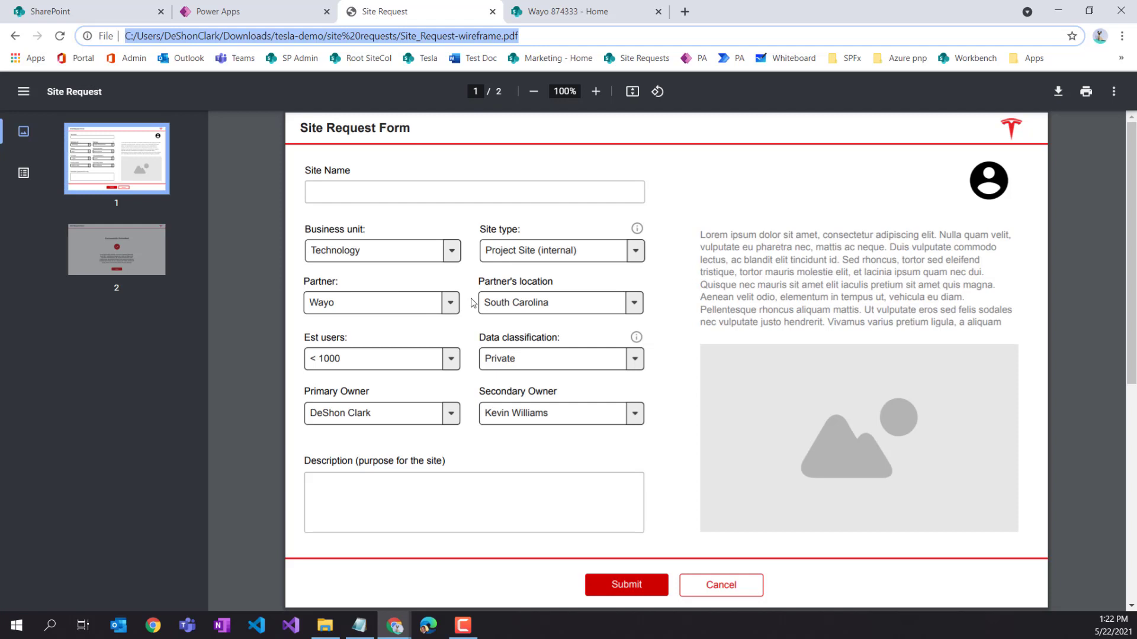
scroll(645, 338, "down", 1)
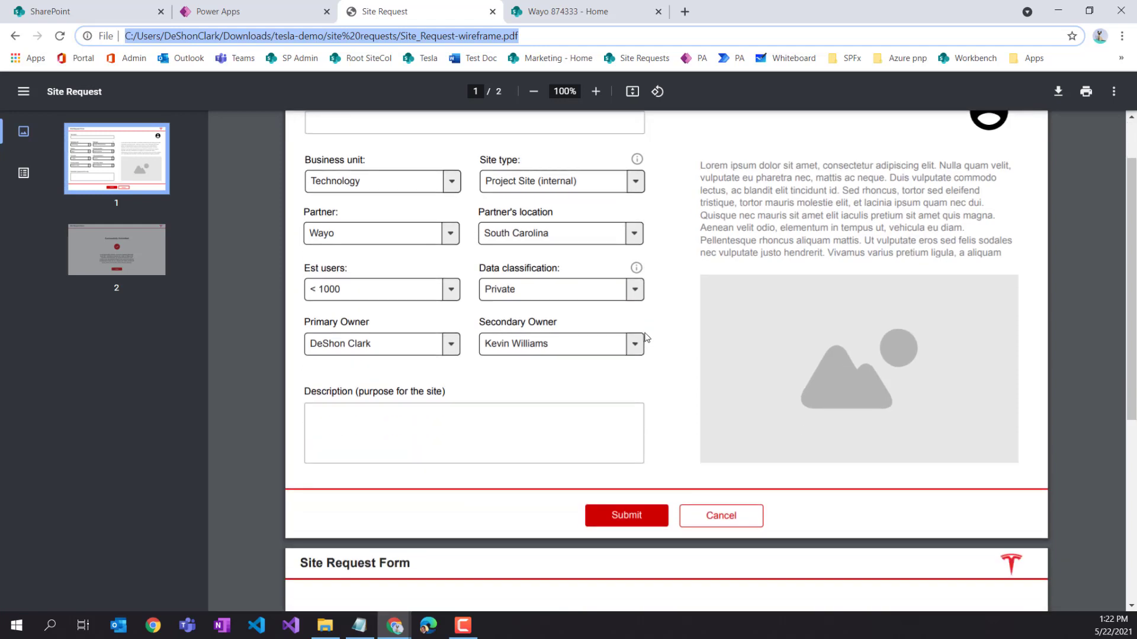
scroll(645, 338, "up", 1)
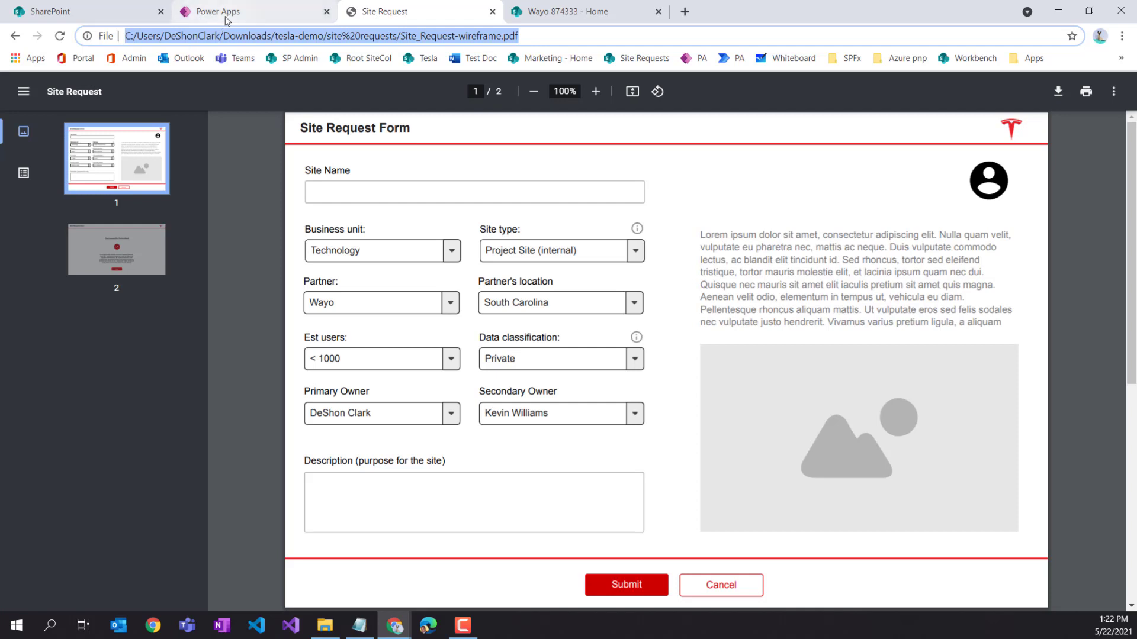
left_click(106, 16)
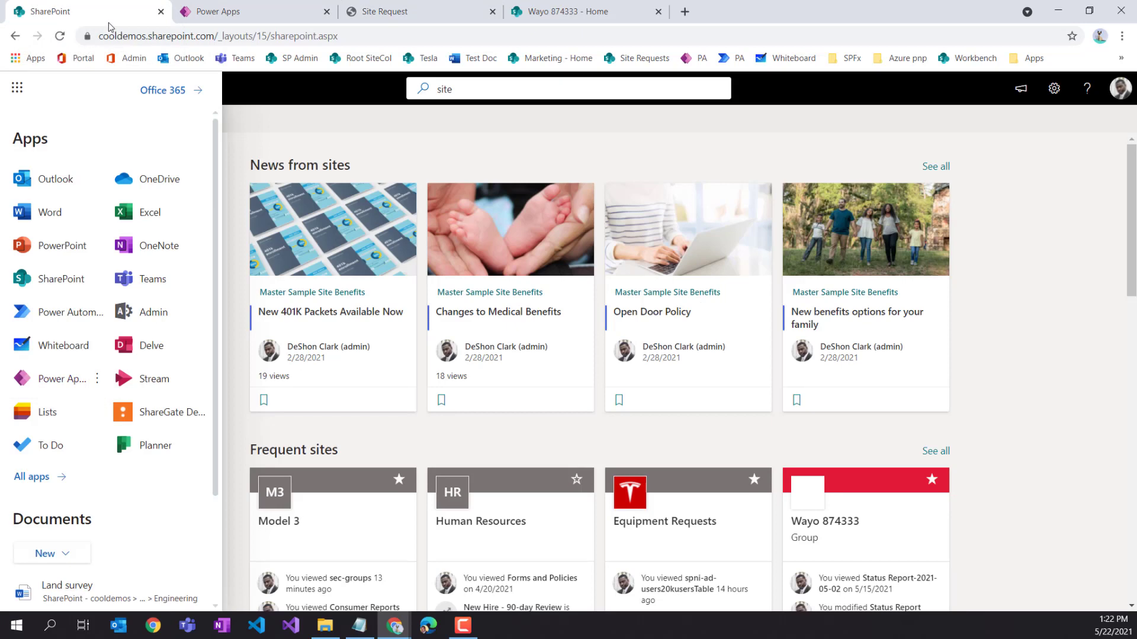
Search the SharePoint start page for 'site' and open the Site Requests site
left_click(230, 16)
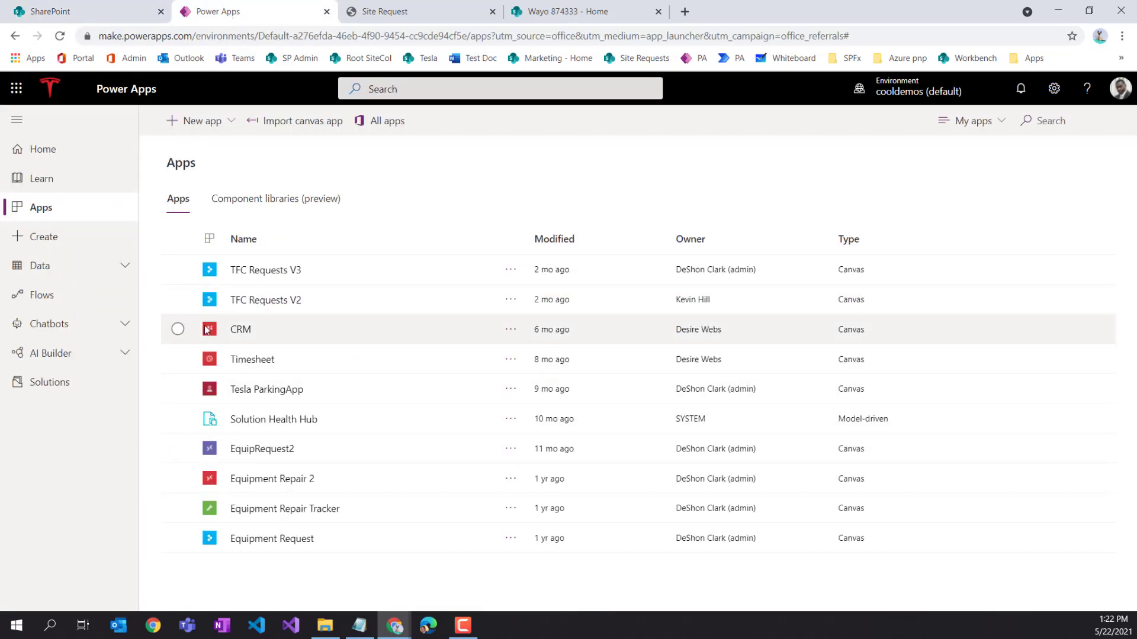
left_click(99, 17)
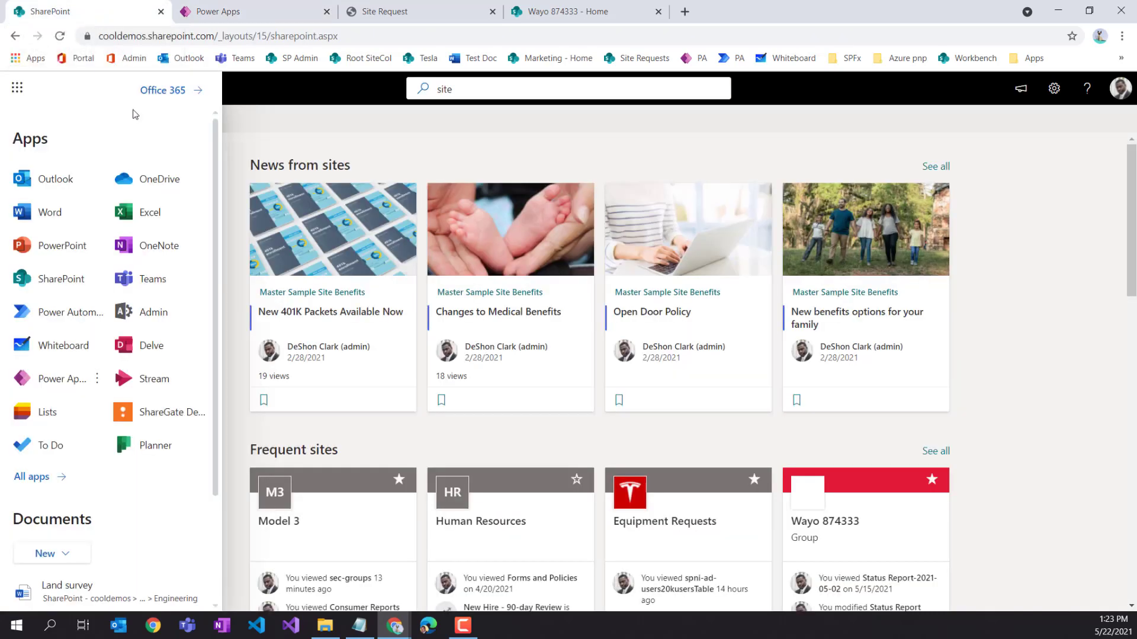
left_click(302, 144)
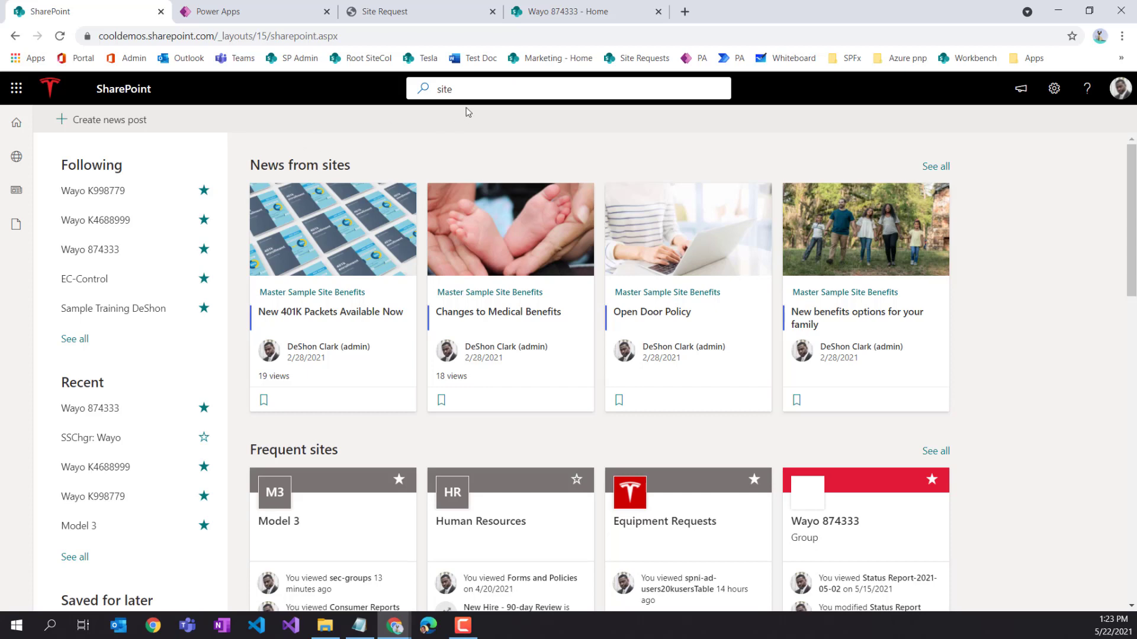
key("BackSpace")
key("BackSpace")
key("BackSpace")
key("BackSpace")
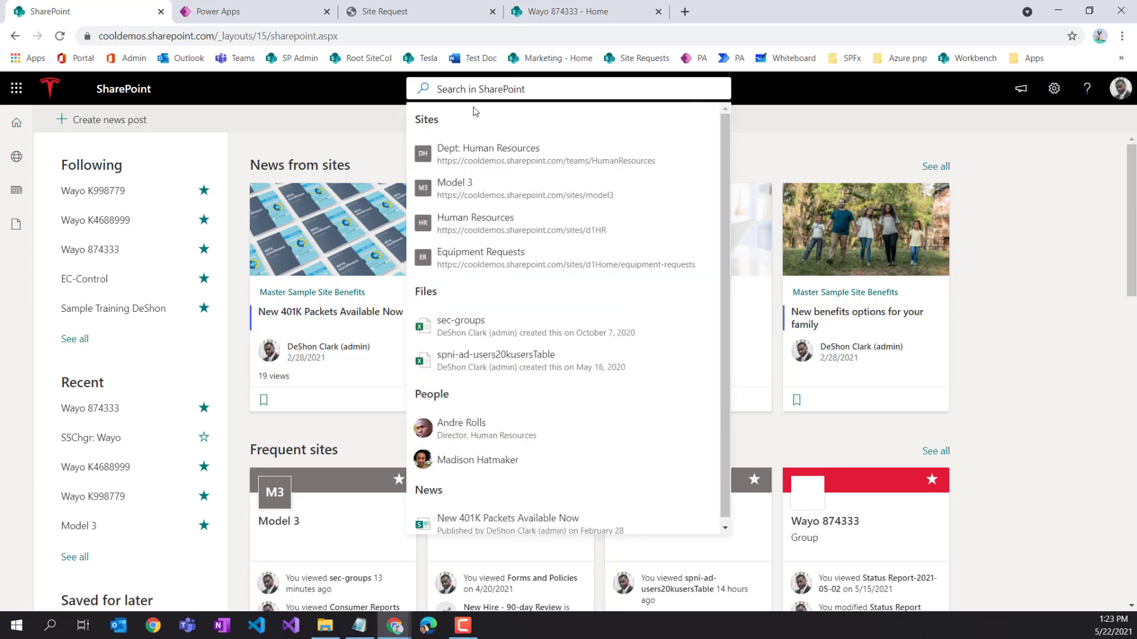
type("site")
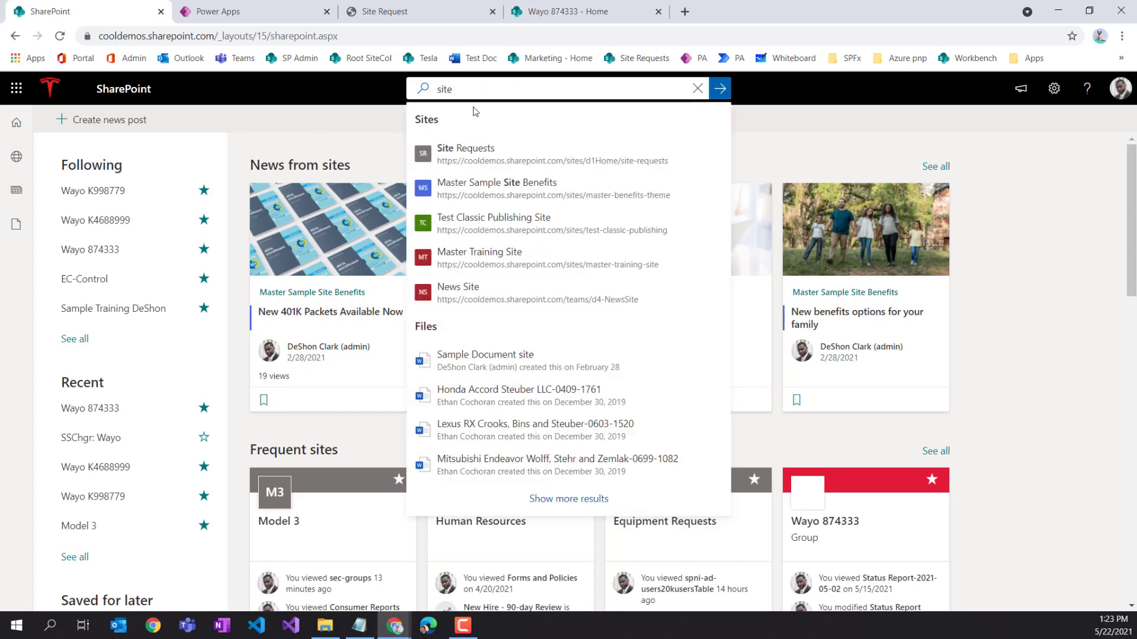
left_click(494, 155)
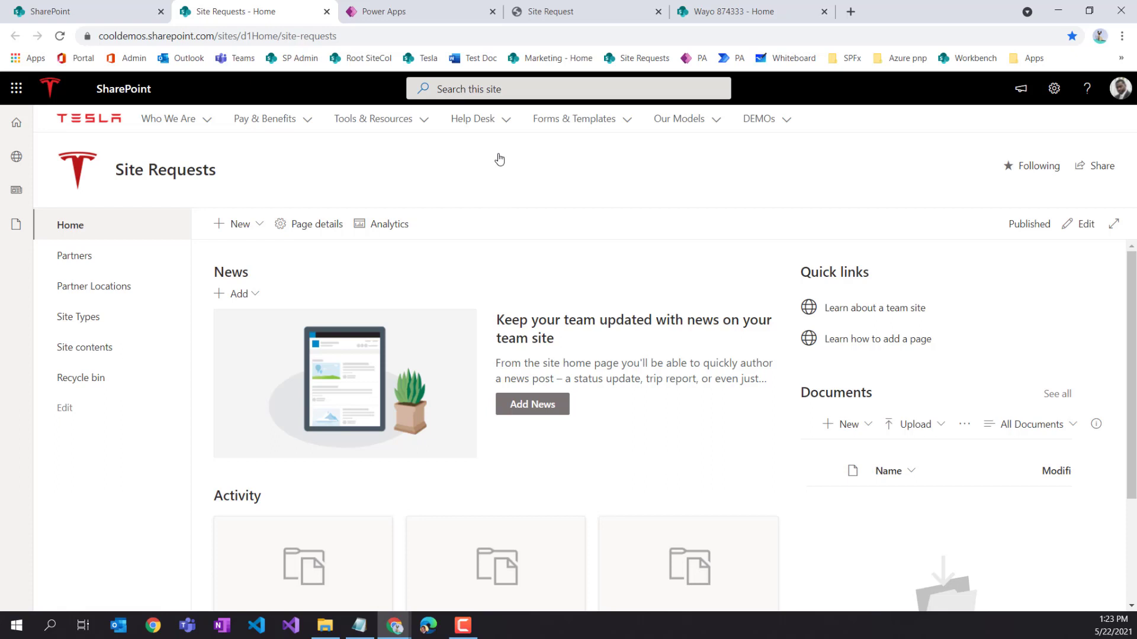
Highlight d1Home and site-requests in the site URL, then move the wireframe tab before Power Apps
double_click(283, 36)
left_click(289, 36)
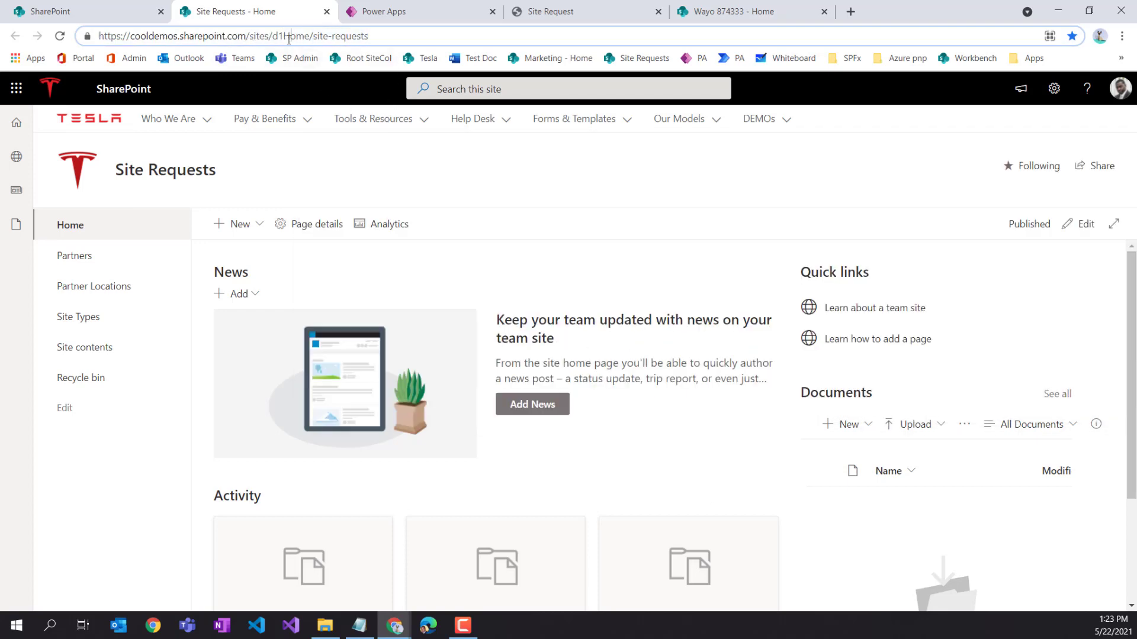
left_click_drag(272, 40, 307, 39)
left_click_drag(312, 36, 409, 49)
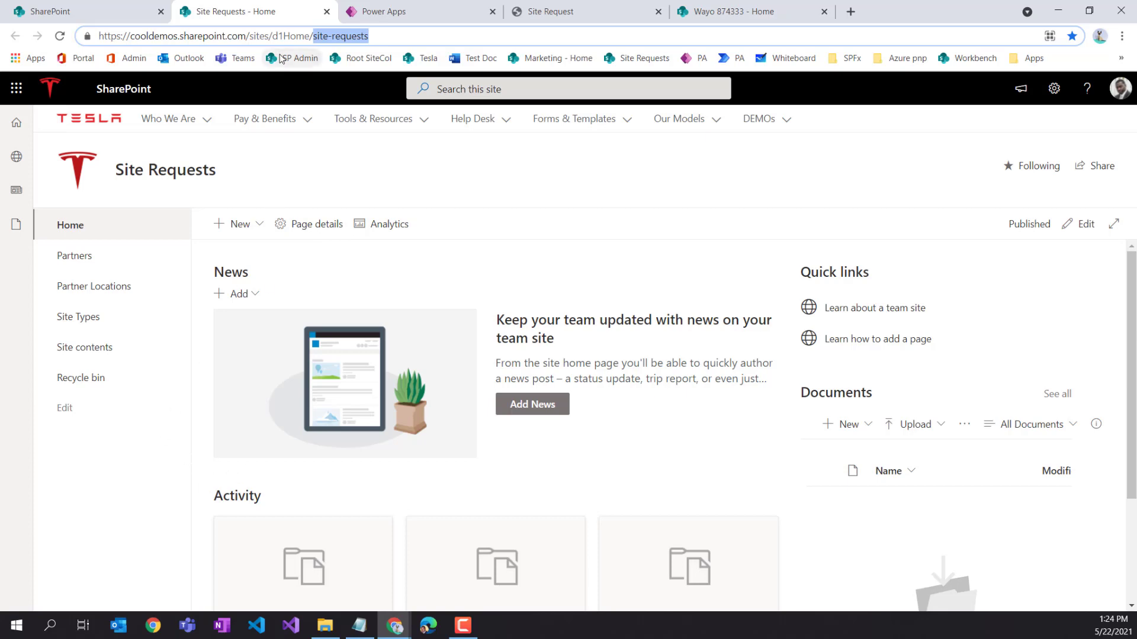
left_click(556, 12)
left_click_drag(558, 13, 403, 13)
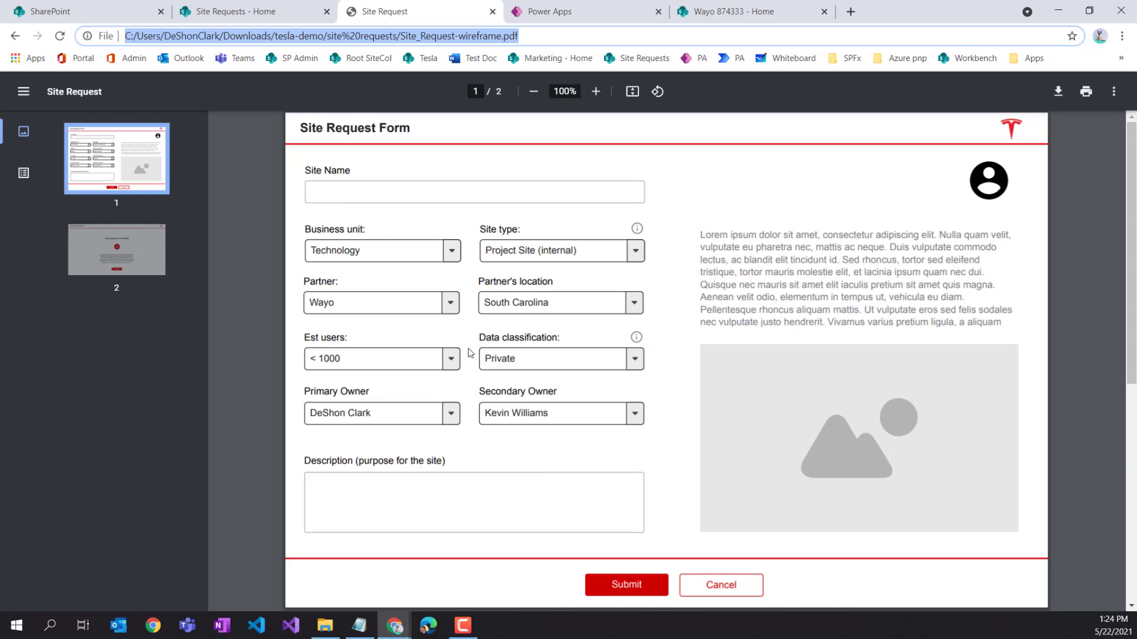
Create a blank list named 'Site Requests' from the site's home page
left_click(216, 16)
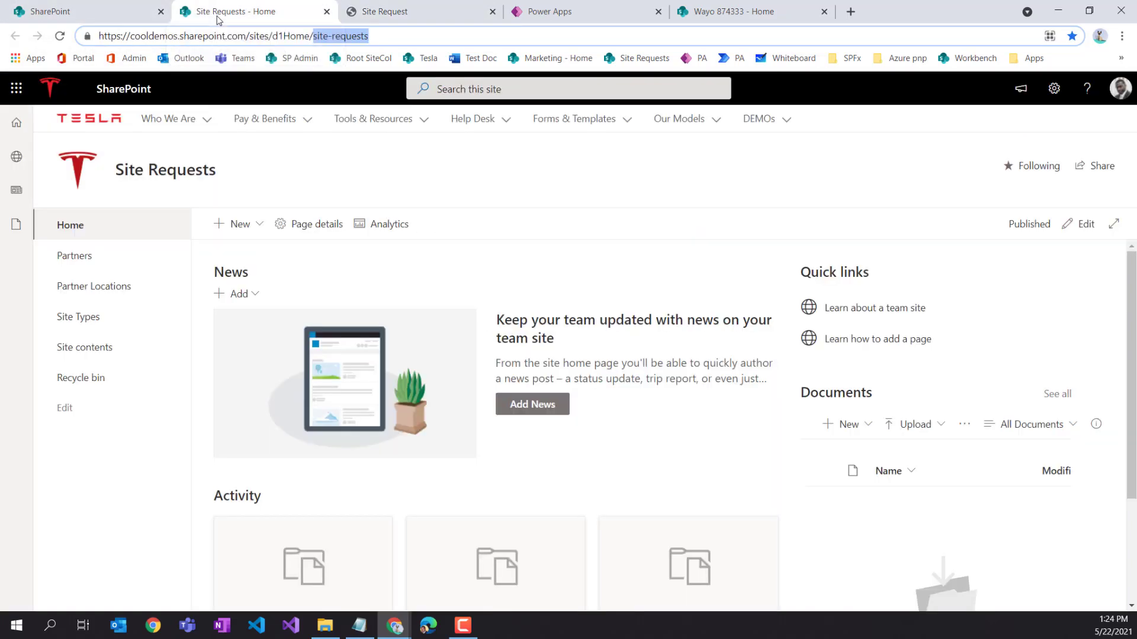
left_click(90, 180)
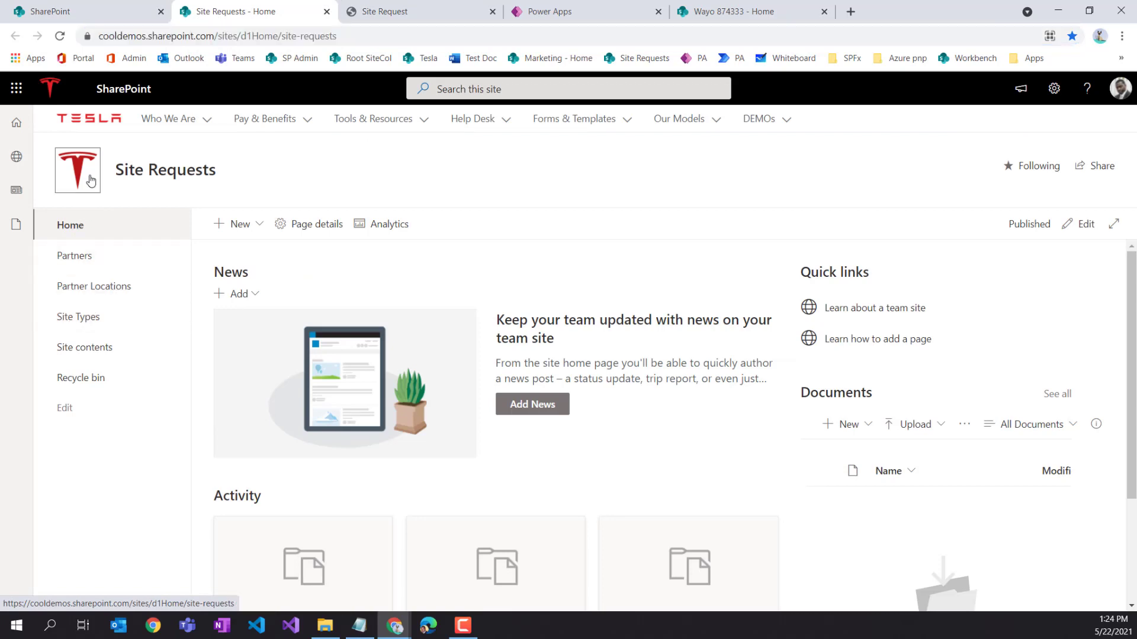
left_click(242, 225)
left_click(222, 252)
left_click(290, 222)
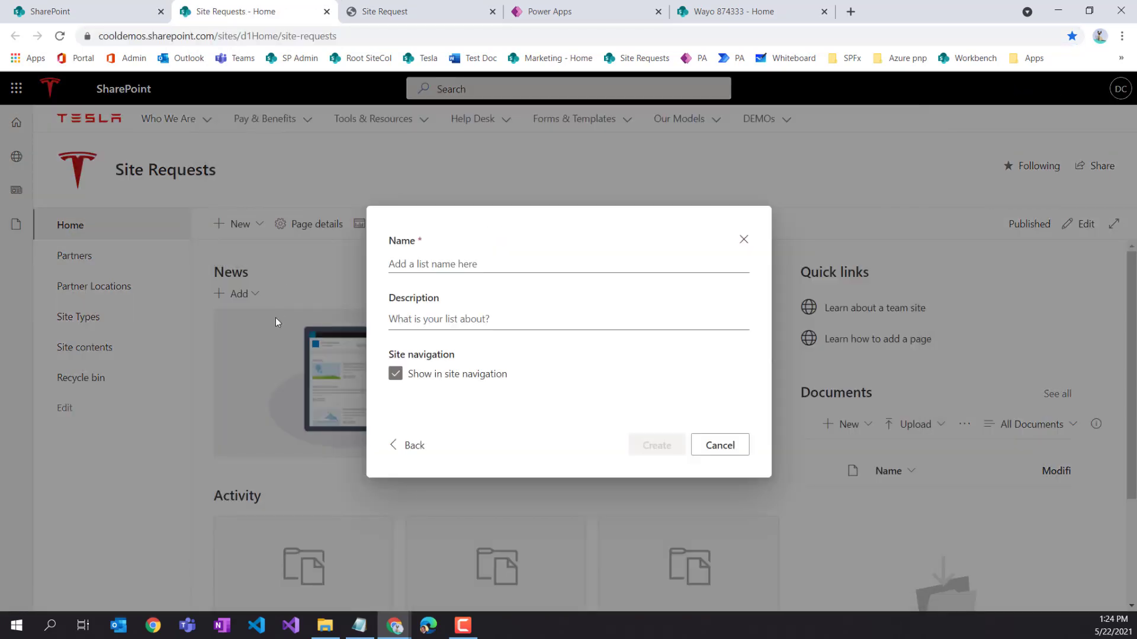
left_click(460, 270)
type("Sit")
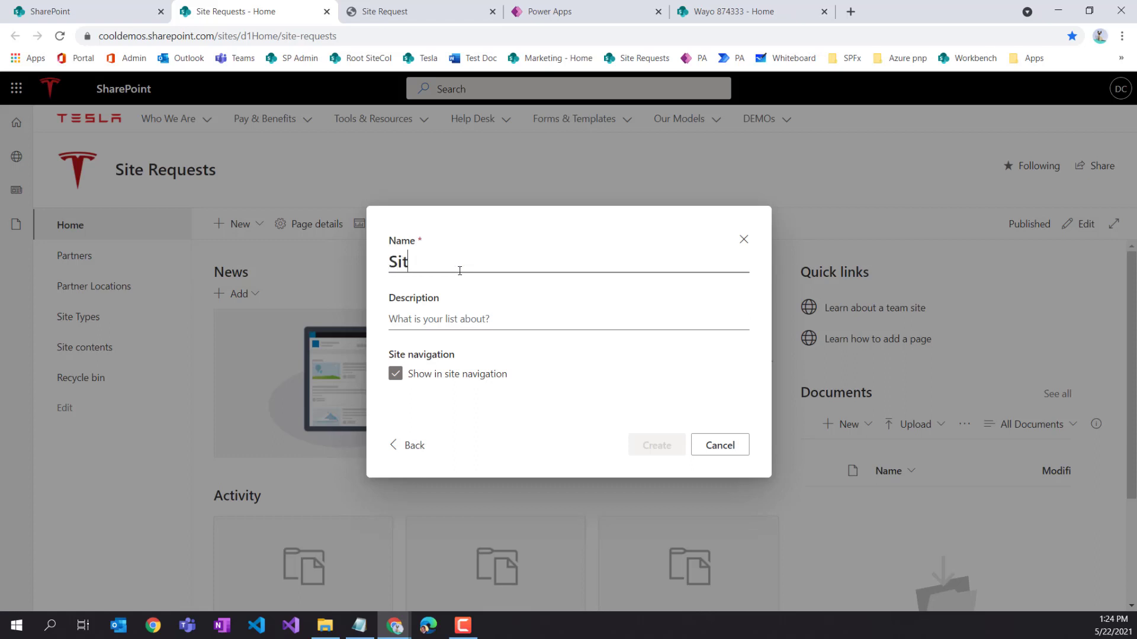
type("e Request")
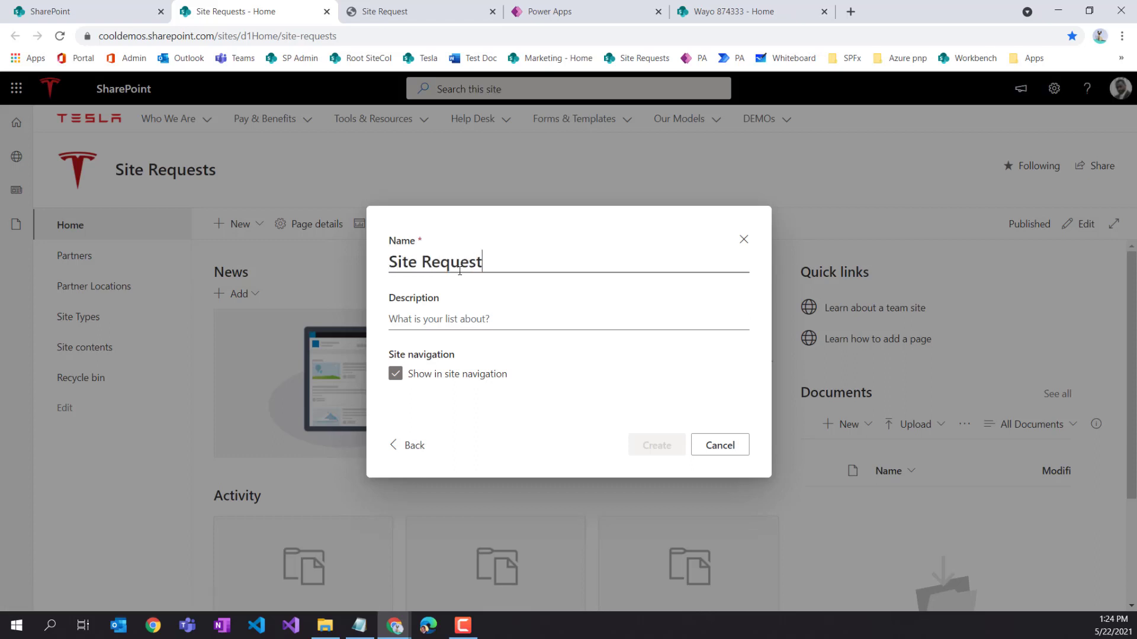
type("s")
left_click(657, 444)
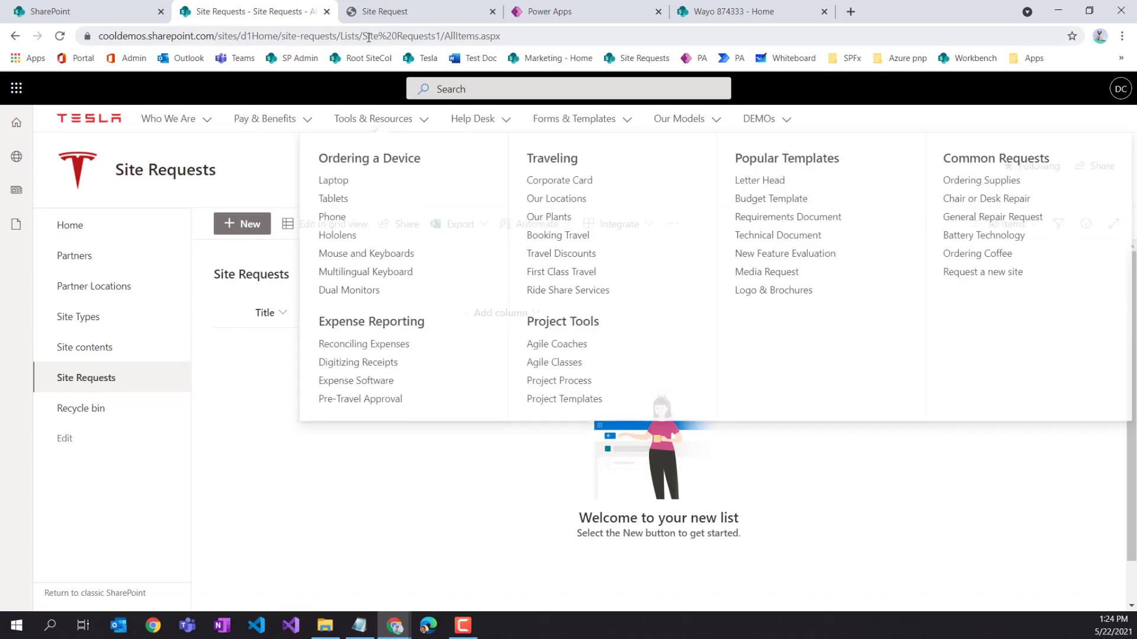
Glance at the wireframe PDF, then return to and reload the new list
left_click(385, 11)
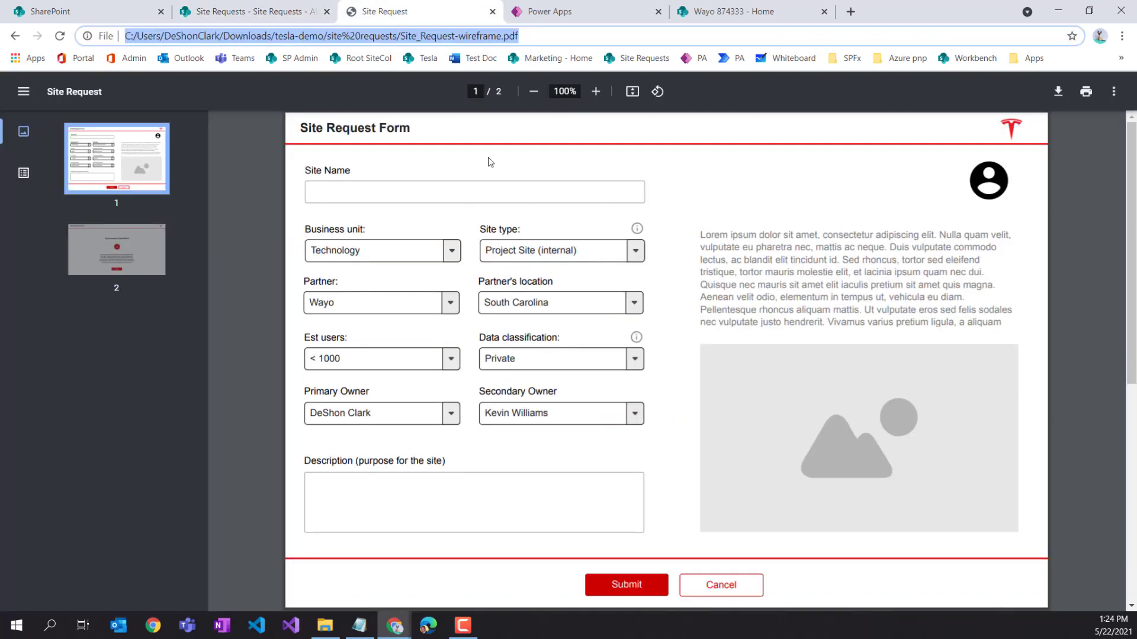
left_click(261, 11)
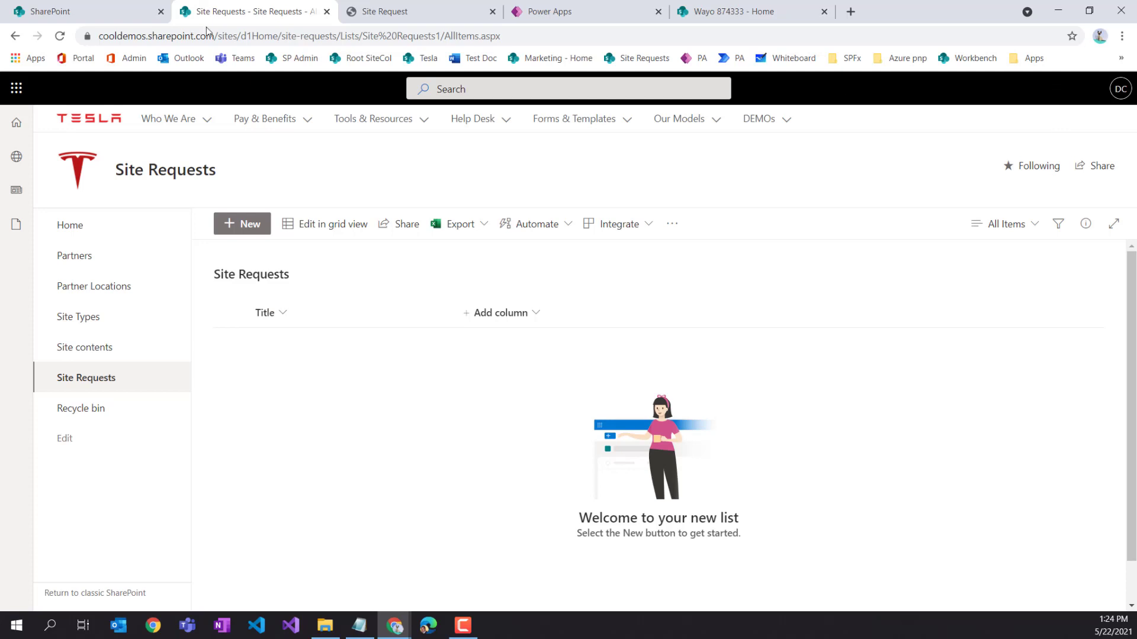
left_click(59, 36)
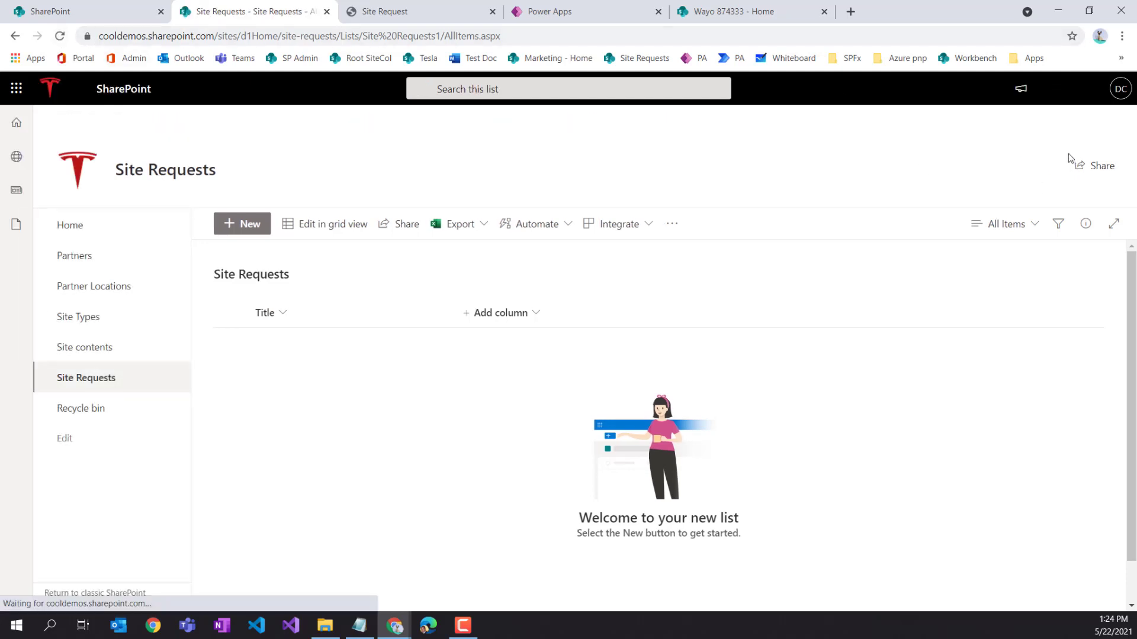
Through List settings, rename the Title column to 'Site Name' and return to the list
left_click(1054, 88)
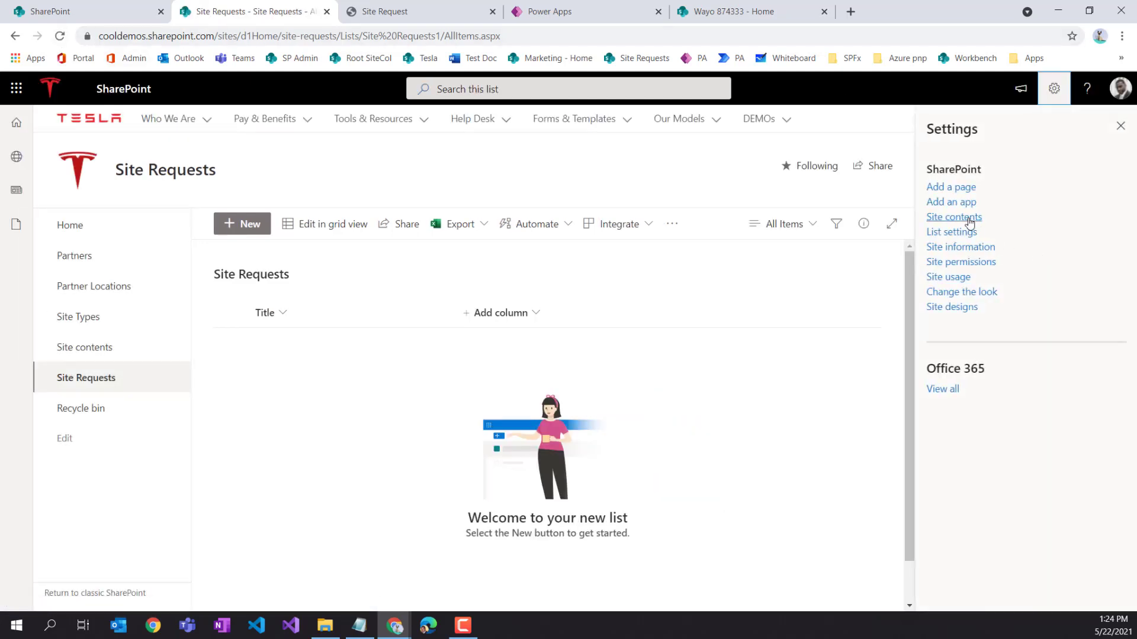
left_click(959, 232)
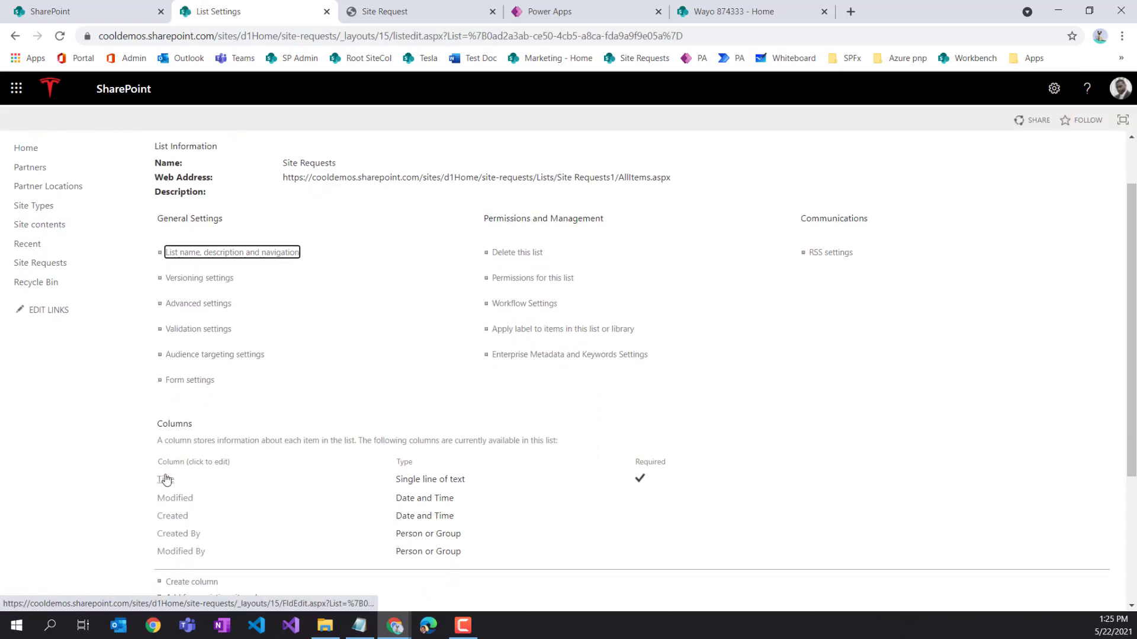
left_click(166, 480)
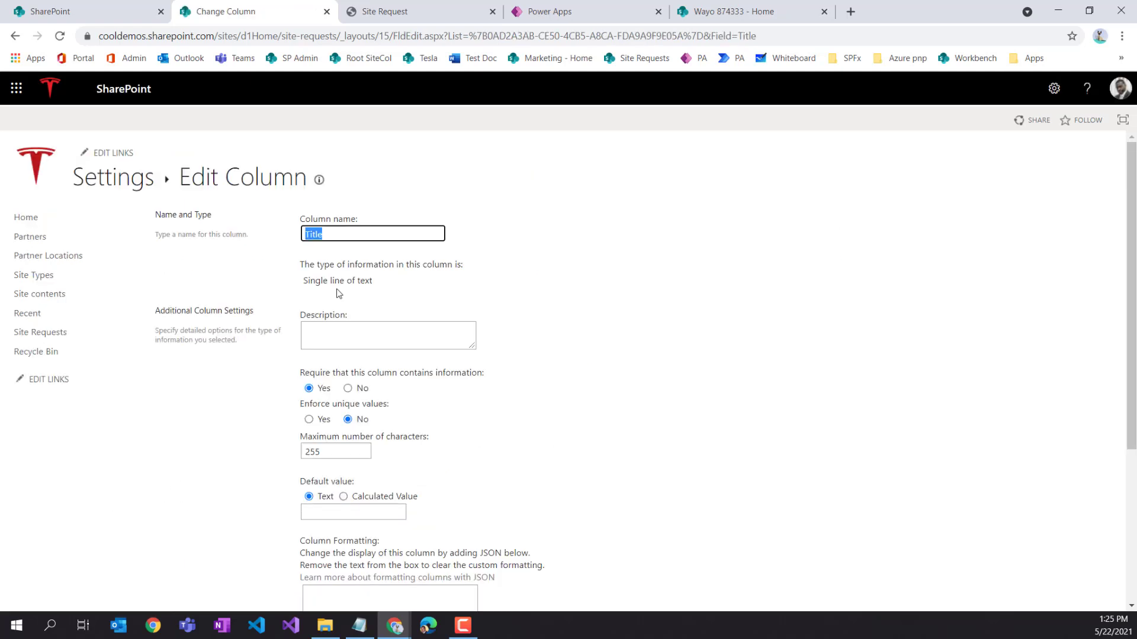
type("Site Name")
scroll(742, 405, "down", 4)
left_click(1039, 536)
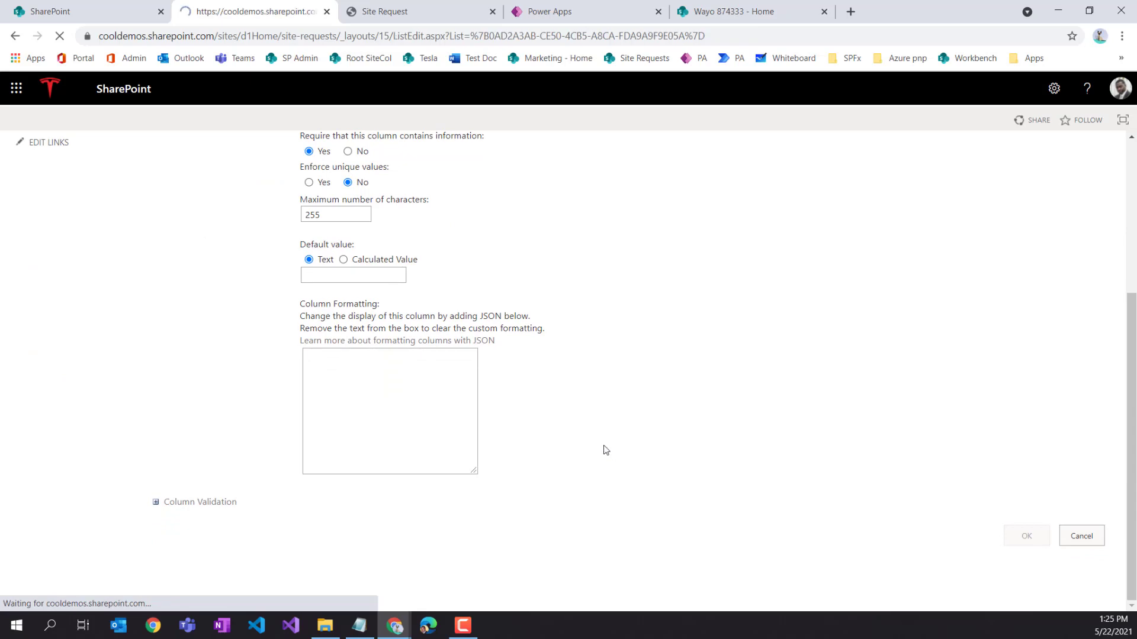
left_click(167, 184)
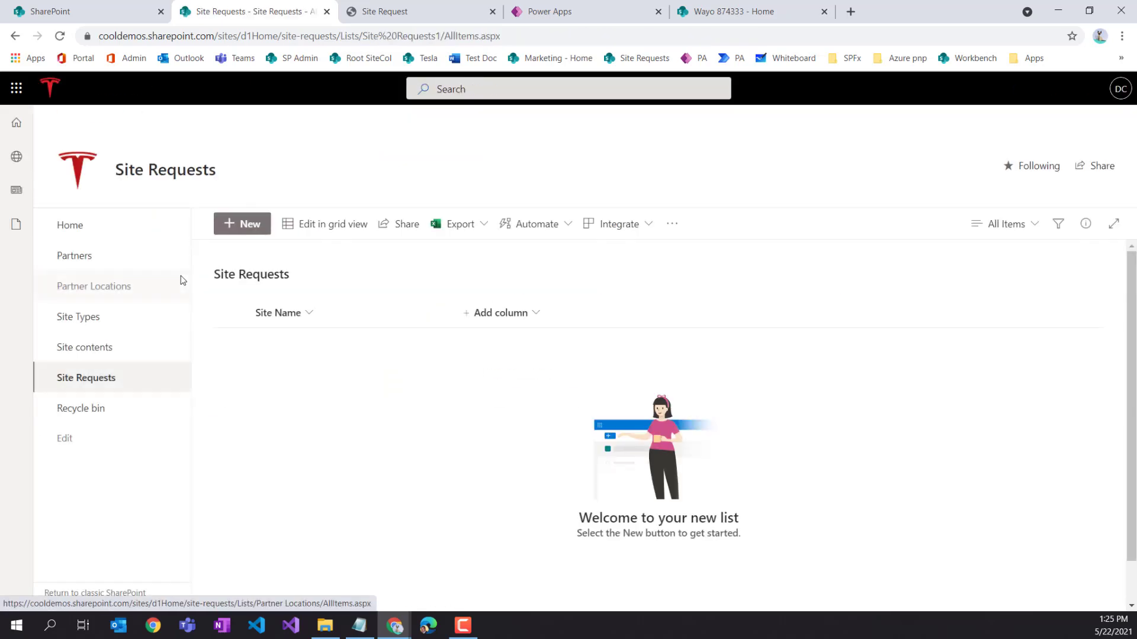
Open the root site collection's Business Units list in a new tab, then view the wireframe PDF
left_click(387, 12)
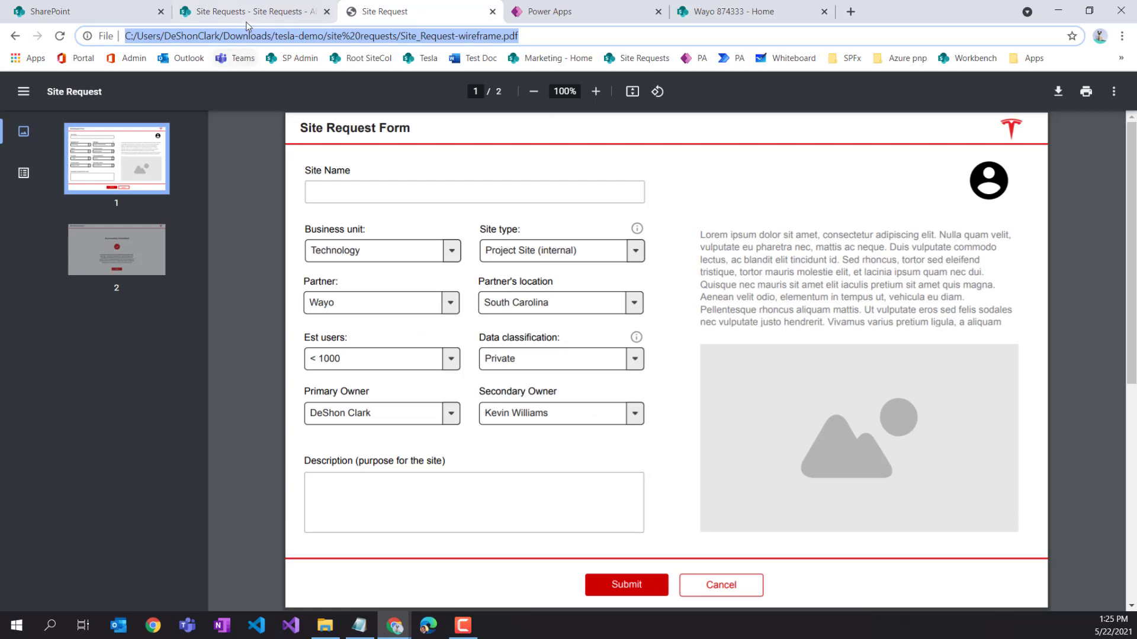
left_click(275, 12)
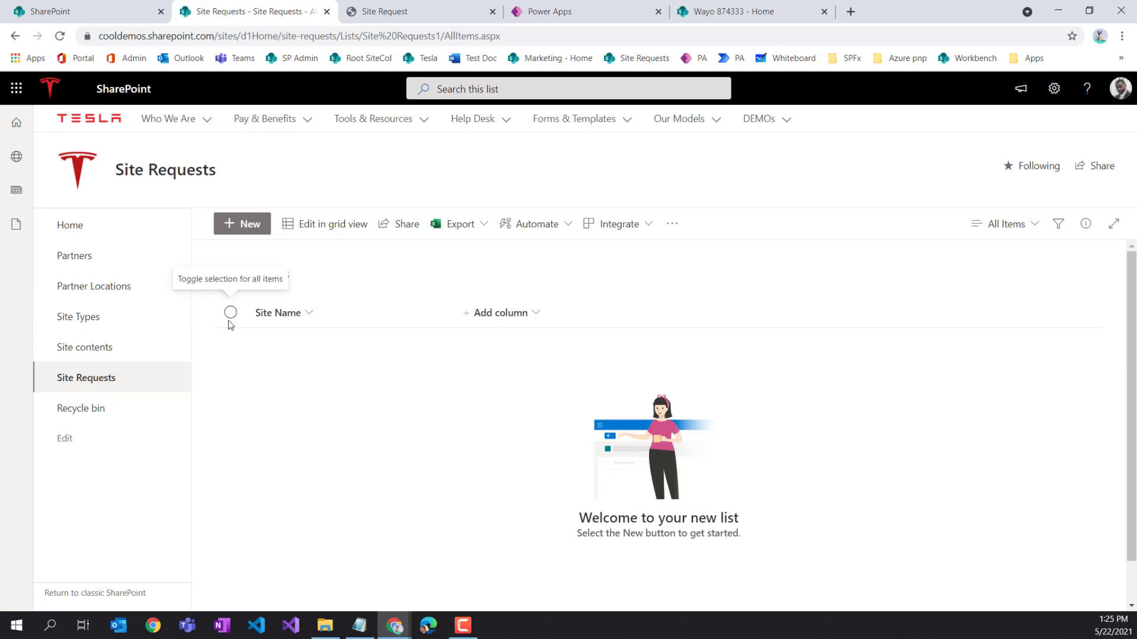
right_click(371, 60)
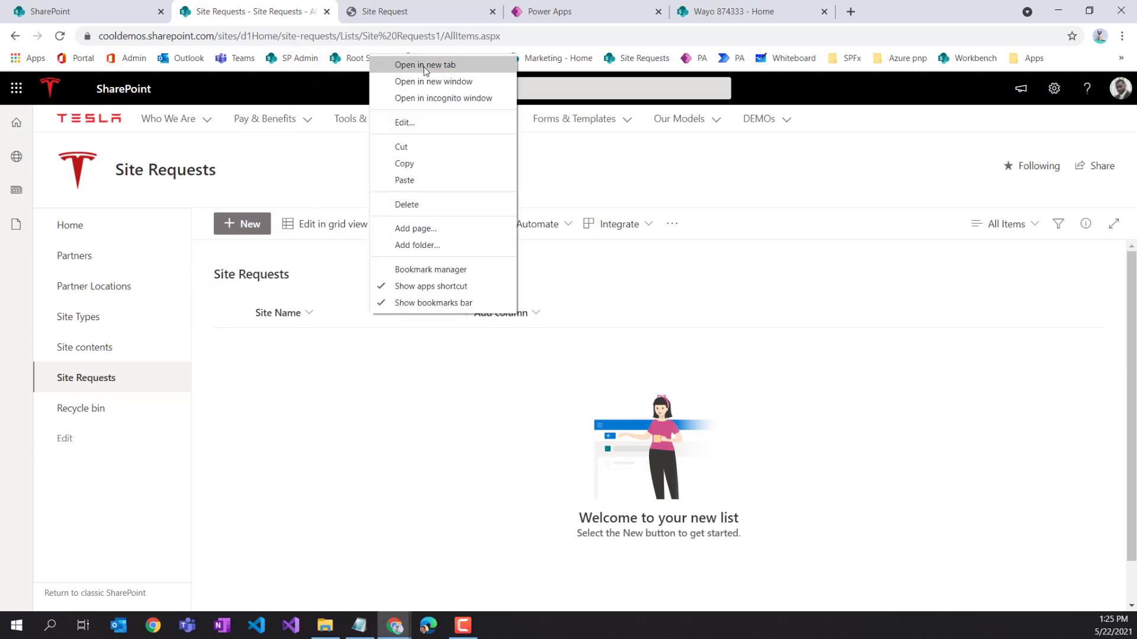
left_click(402, 68)
left_click(870, 11)
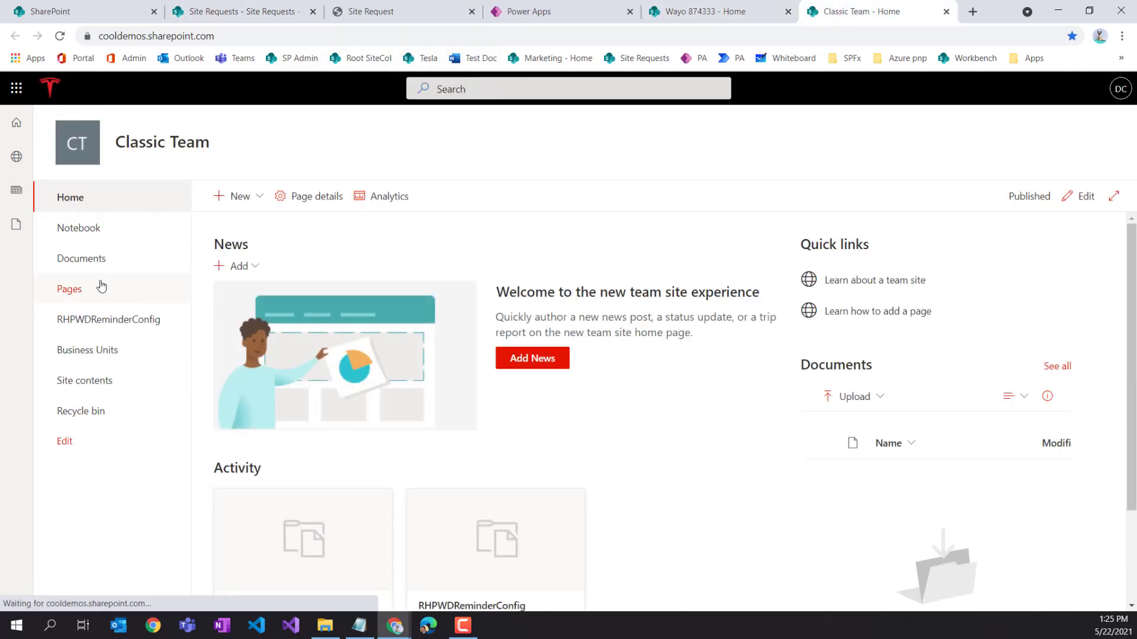
left_click(88, 351)
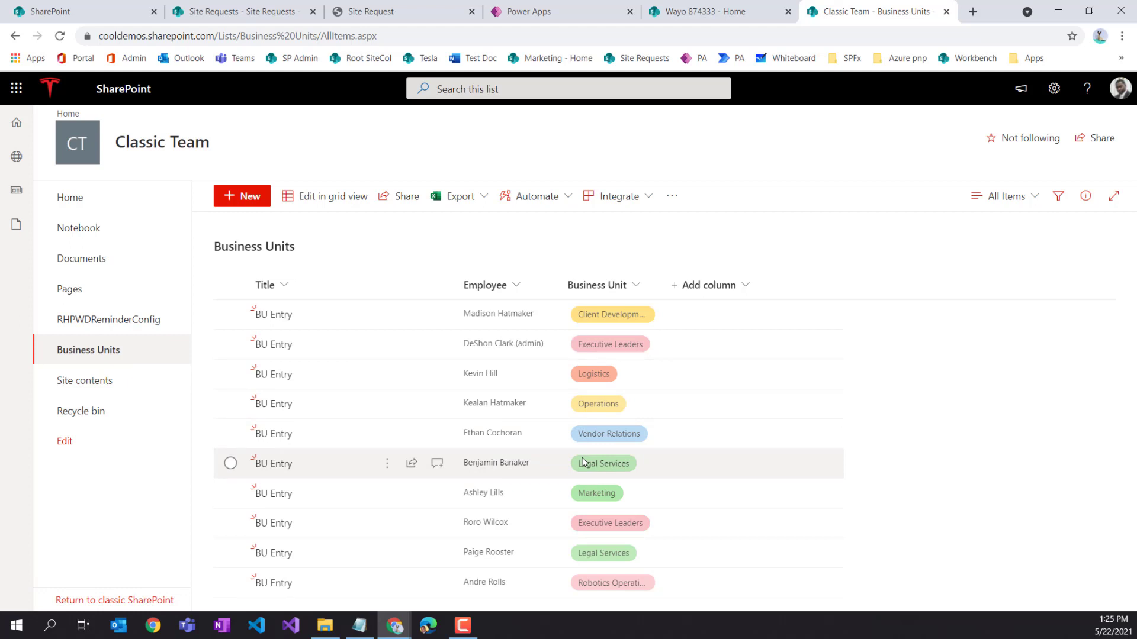
left_click(421, 13)
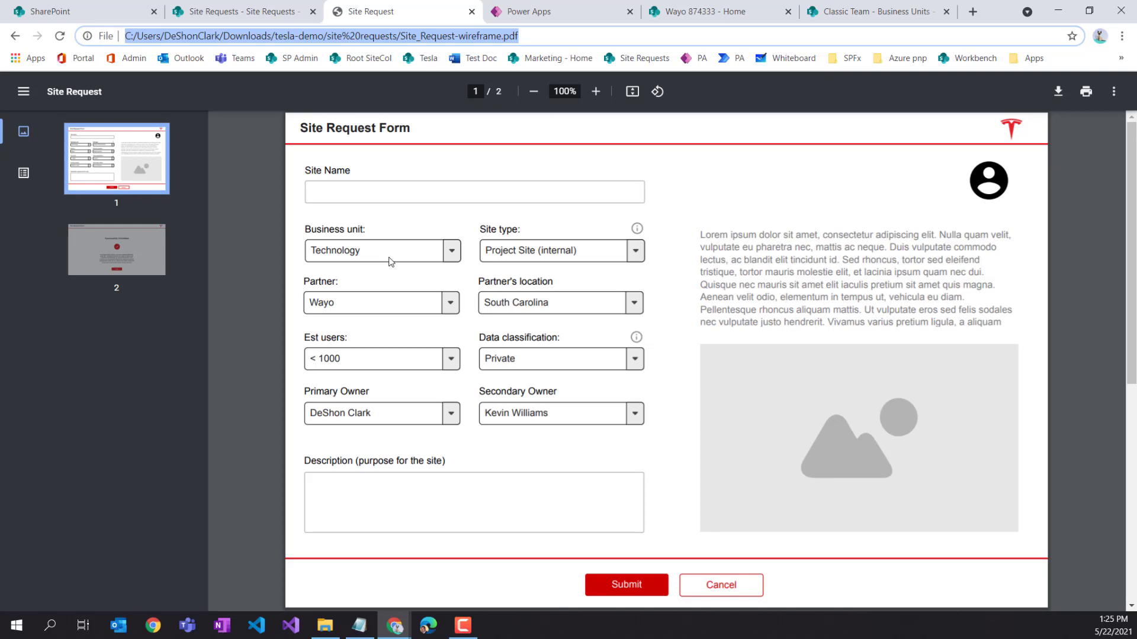
Add a single line of text column named 'Business Unit' to Site Requests
left_click(234, 14)
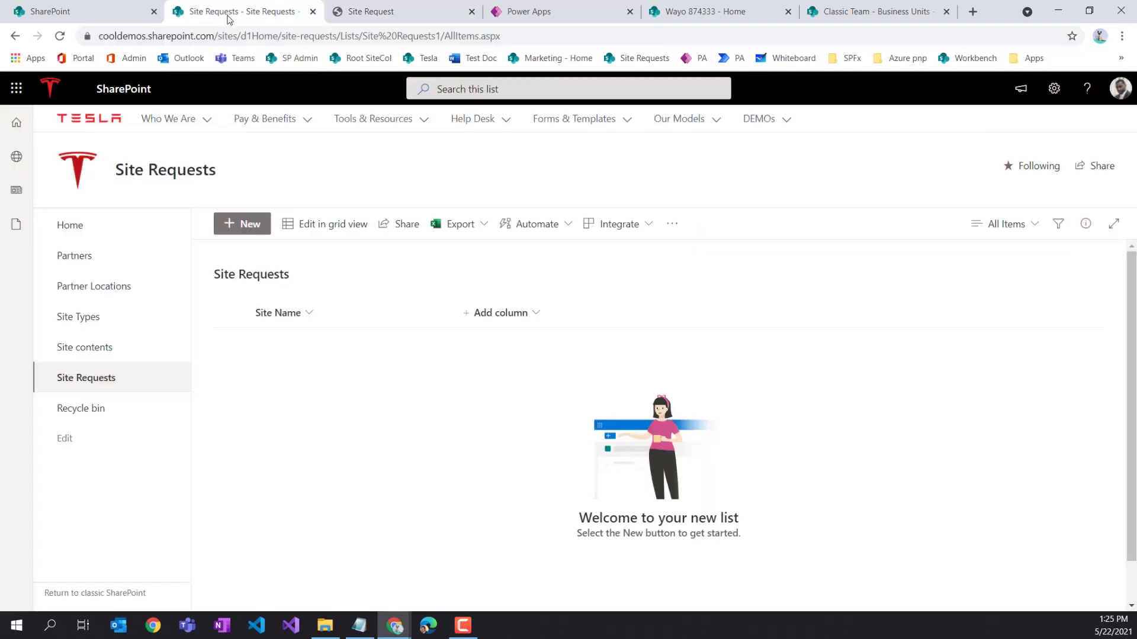
left_click(532, 319)
left_click(662, 300)
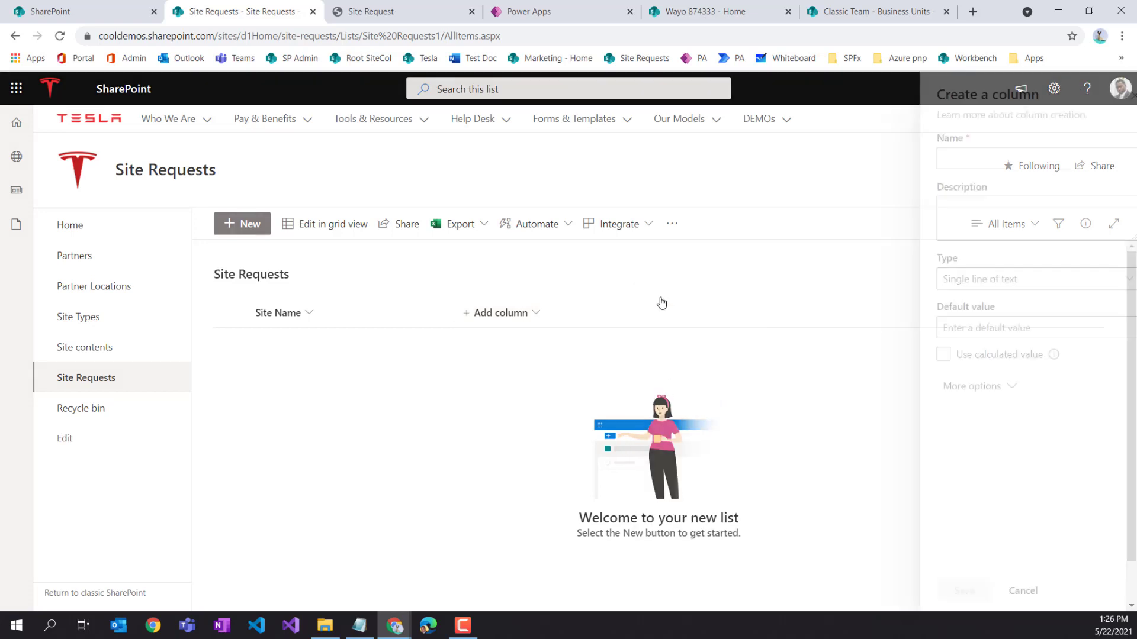
type("Busi")
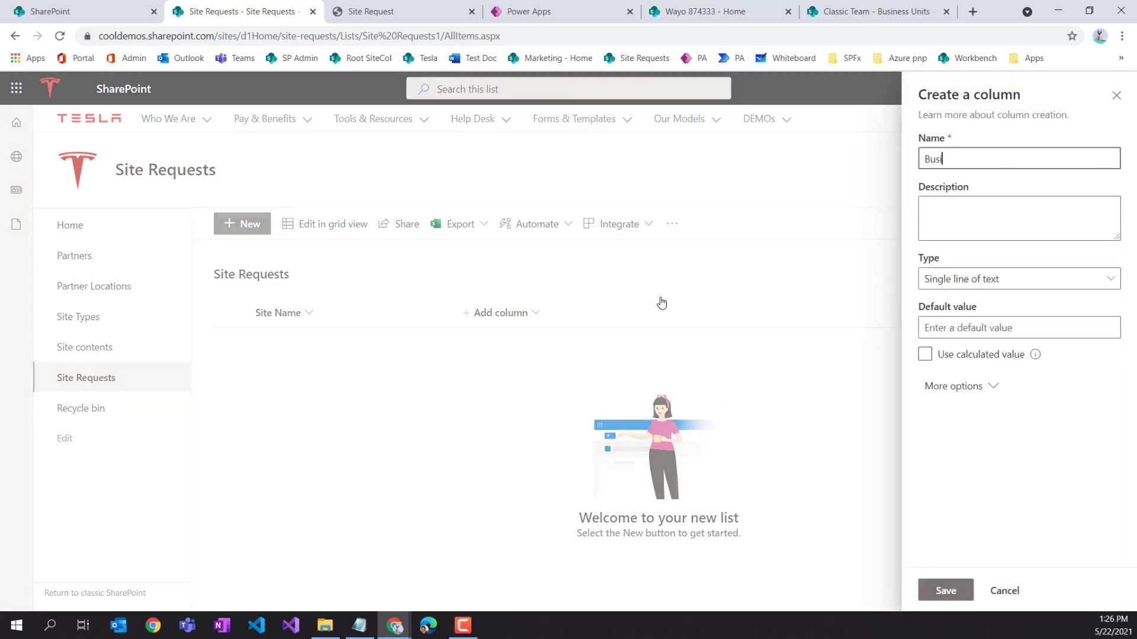
type("nessUnit")
left_click(963, 159)
left_click(941, 589)
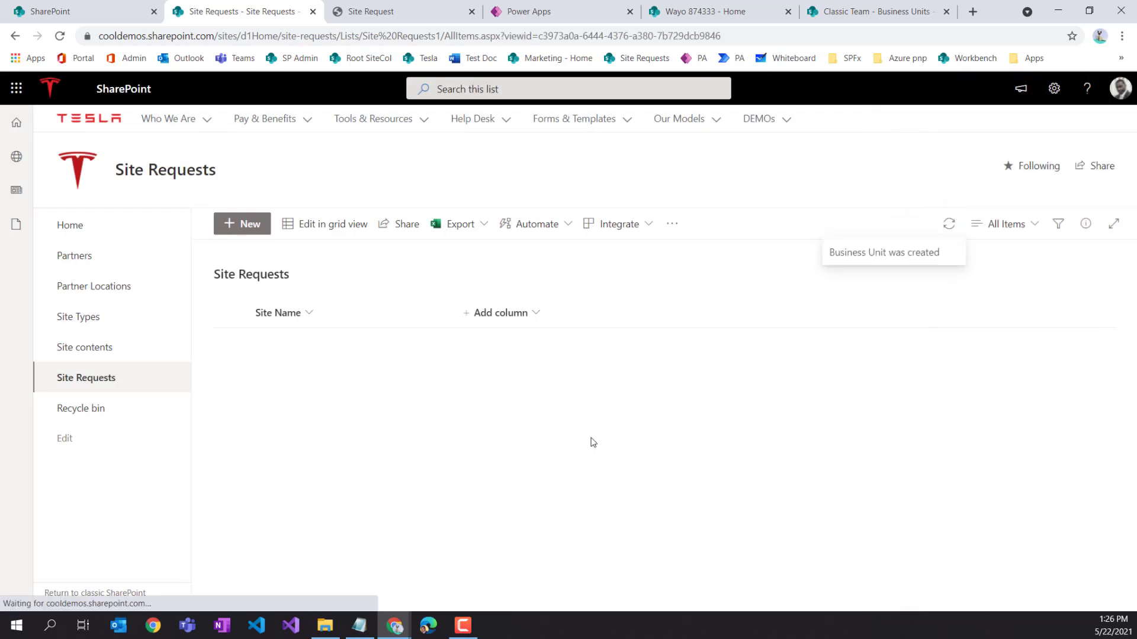
Sort the list by Business Unit A to Z and spot its internal name BusinessUnit in the URL
left_click(521, 321)
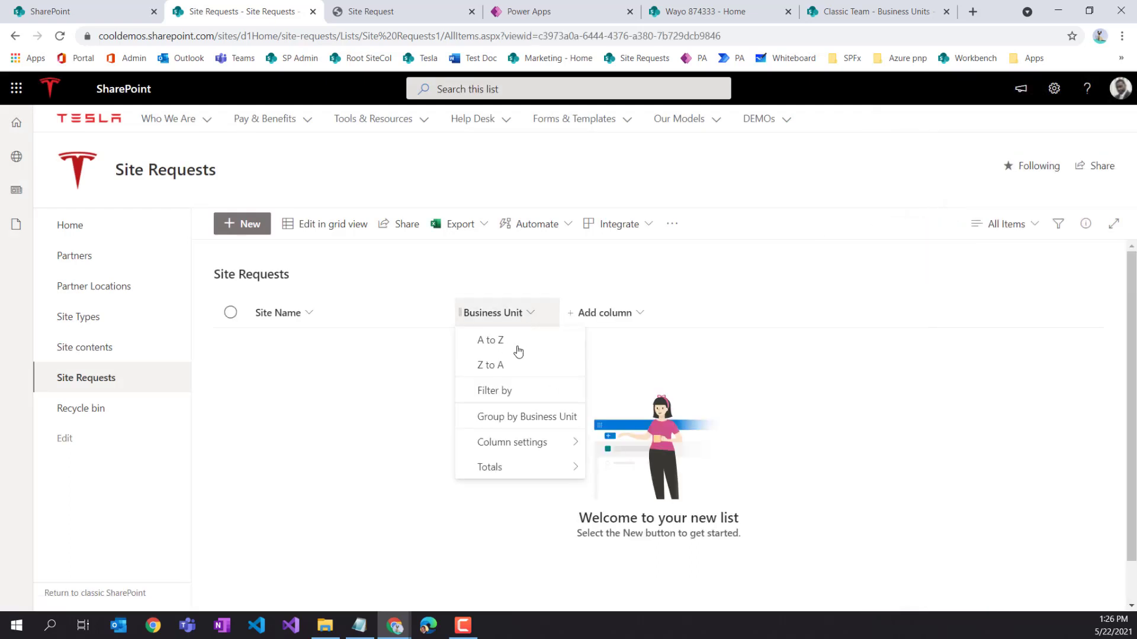
left_click(497, 327)
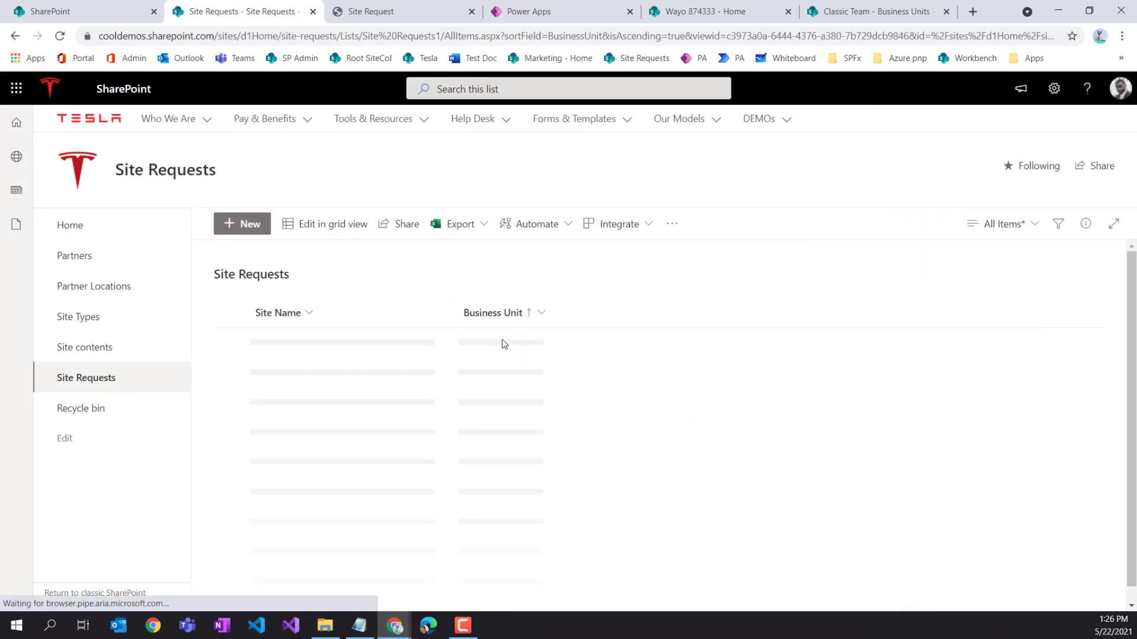
left_click(605, 37)
left_click(607, 36)
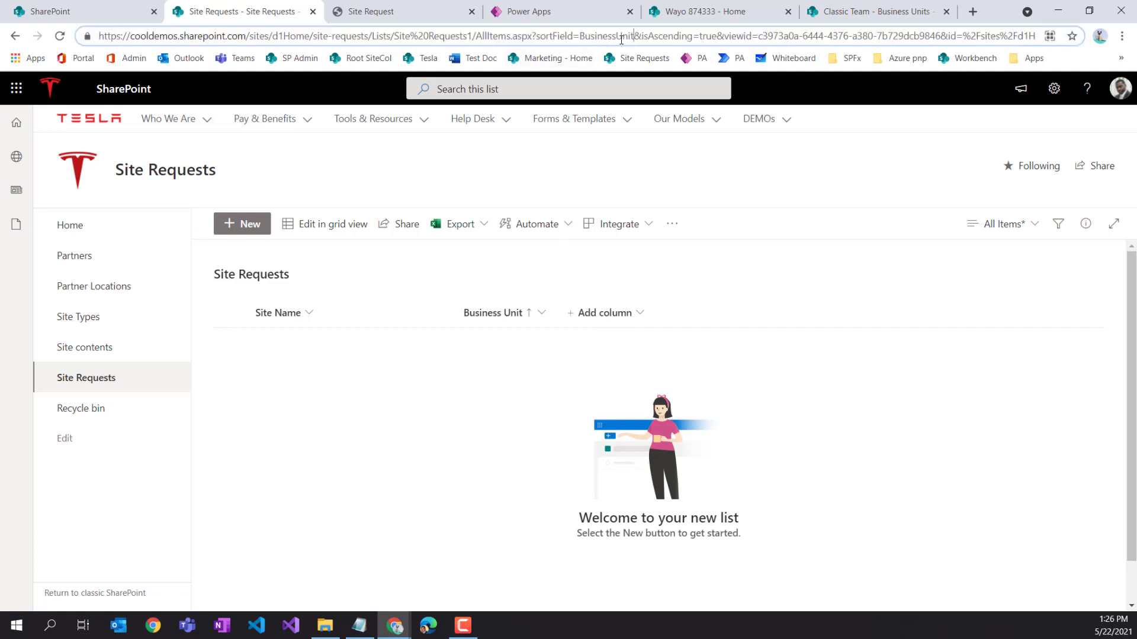
left_click_drag(617, 37, 580, 39)
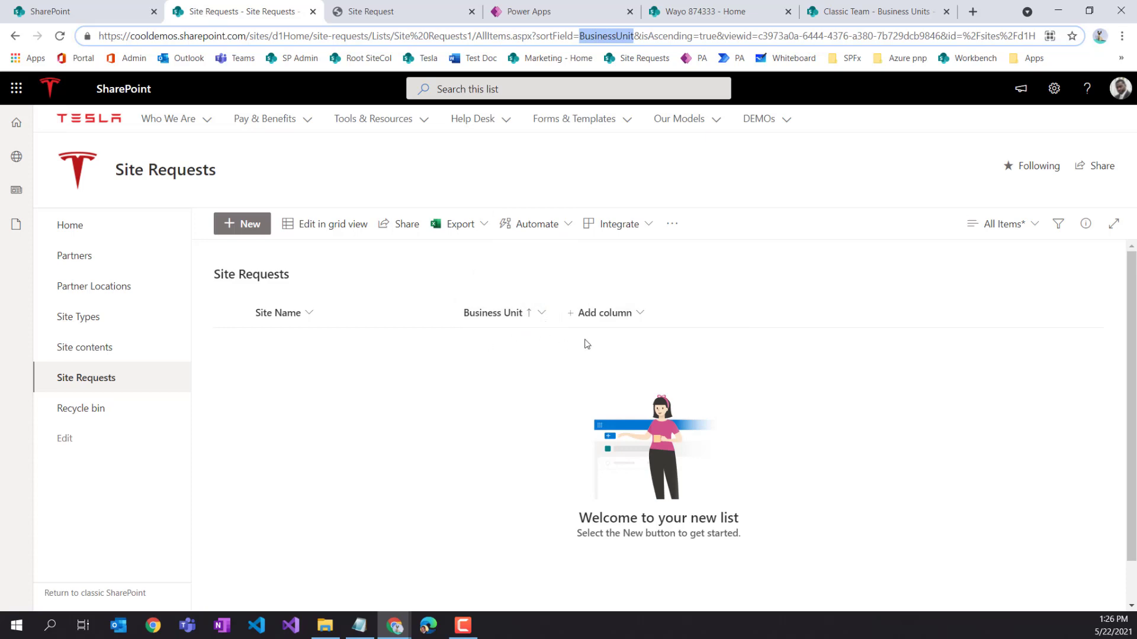
left_click(386, 15)
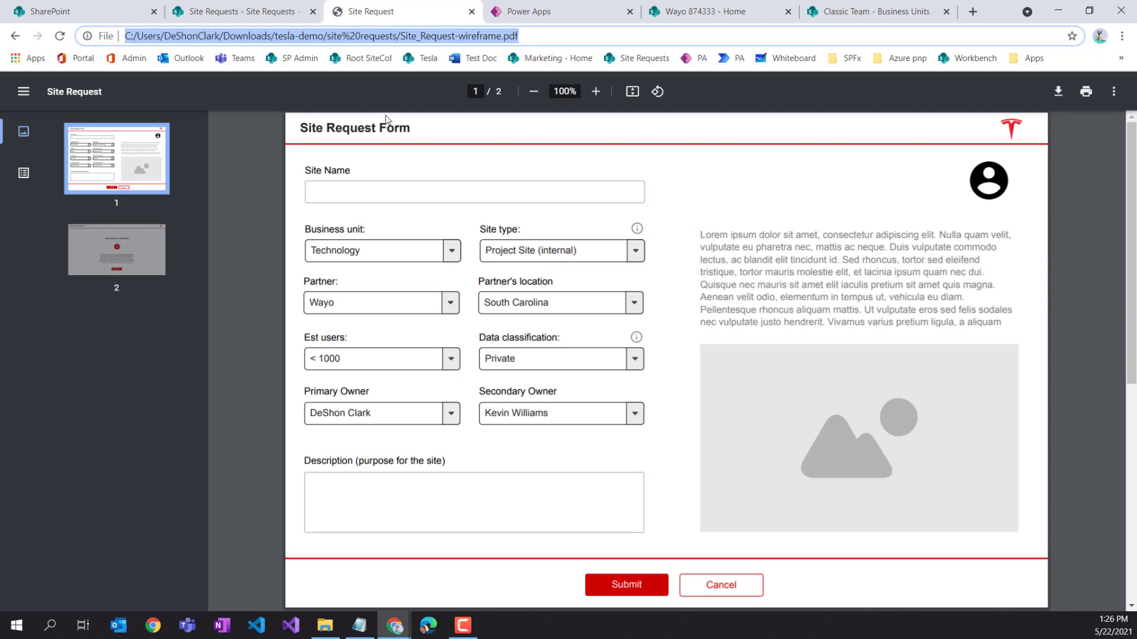
Open the Site Types list and compare its Project (external/generic/internal) items with the wireframe
left_click(264, 11)
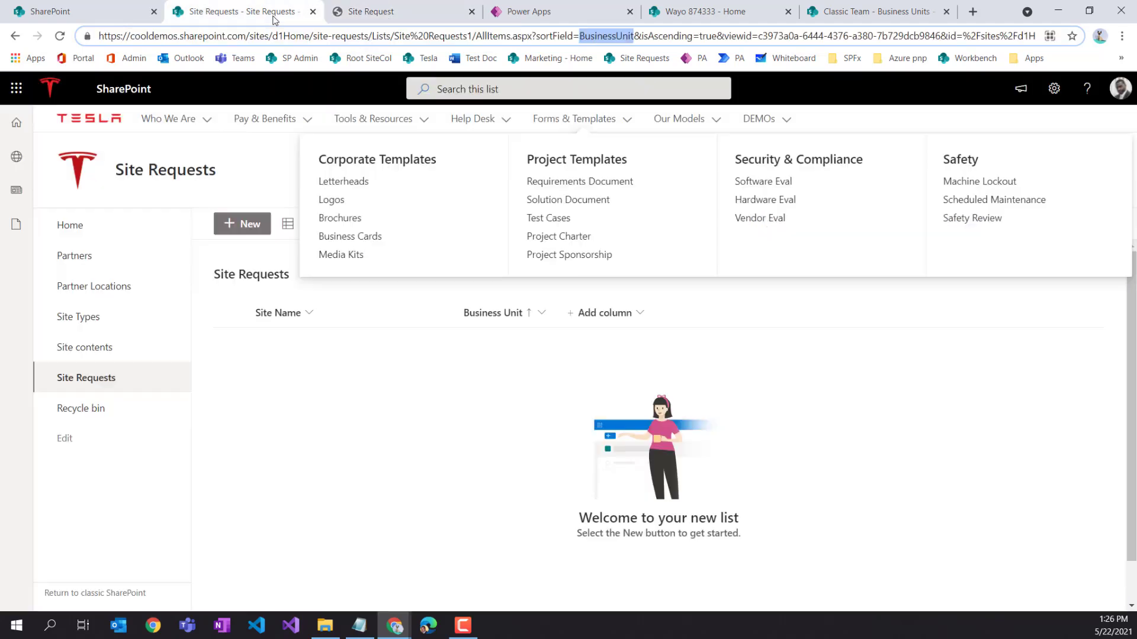
left_click(73, 329)
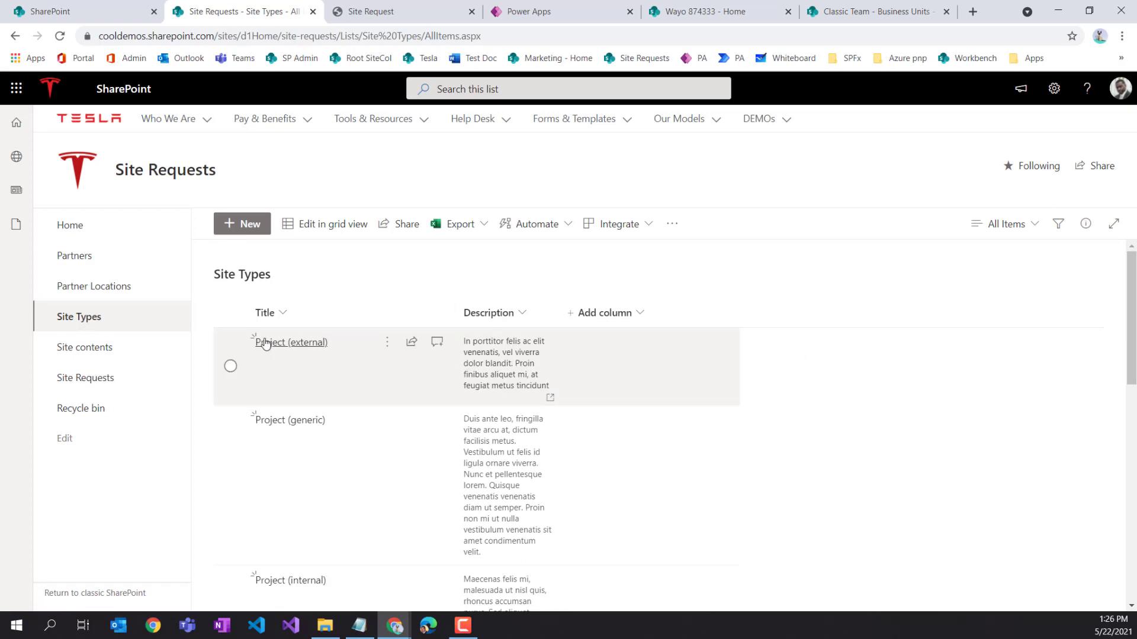
left_click(351, 17)
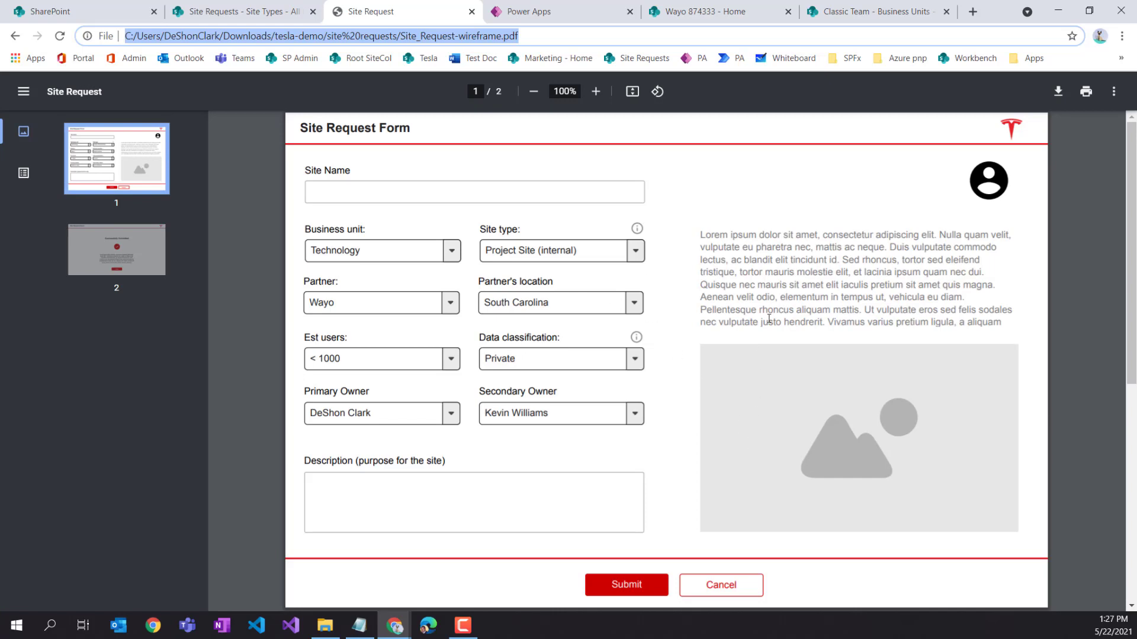
left_click(228, 13)
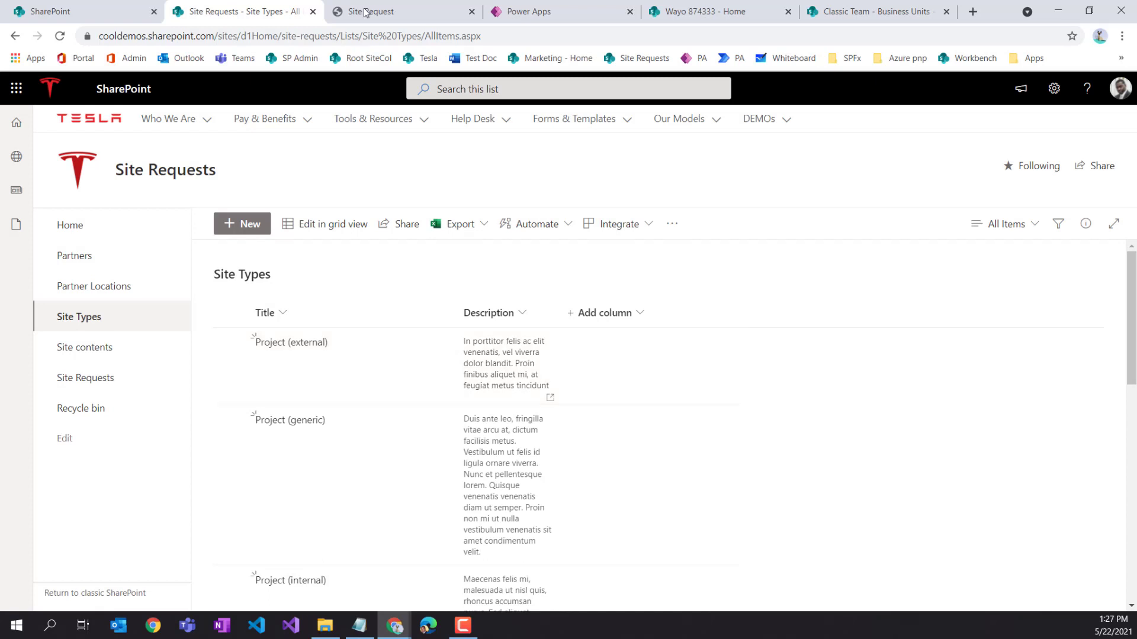
left_click(47, 16)
left_click(237, 11)
Open the Site Requests list and bring up the full column creation page
left_click(91, 378)
left_click(641, 314)
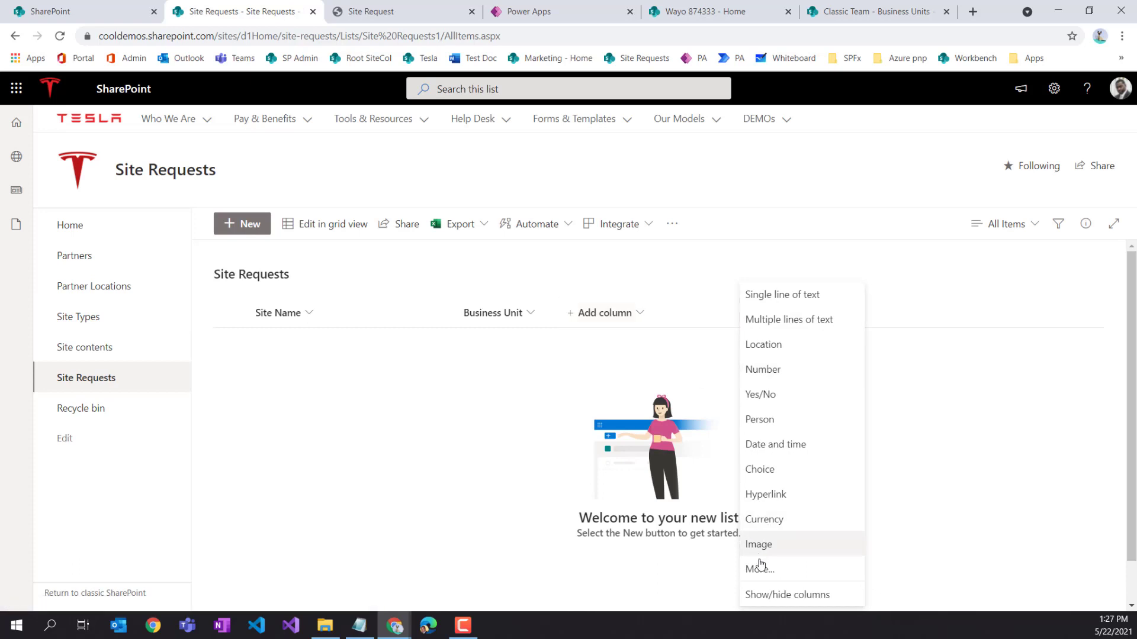
left_click(776, 596)
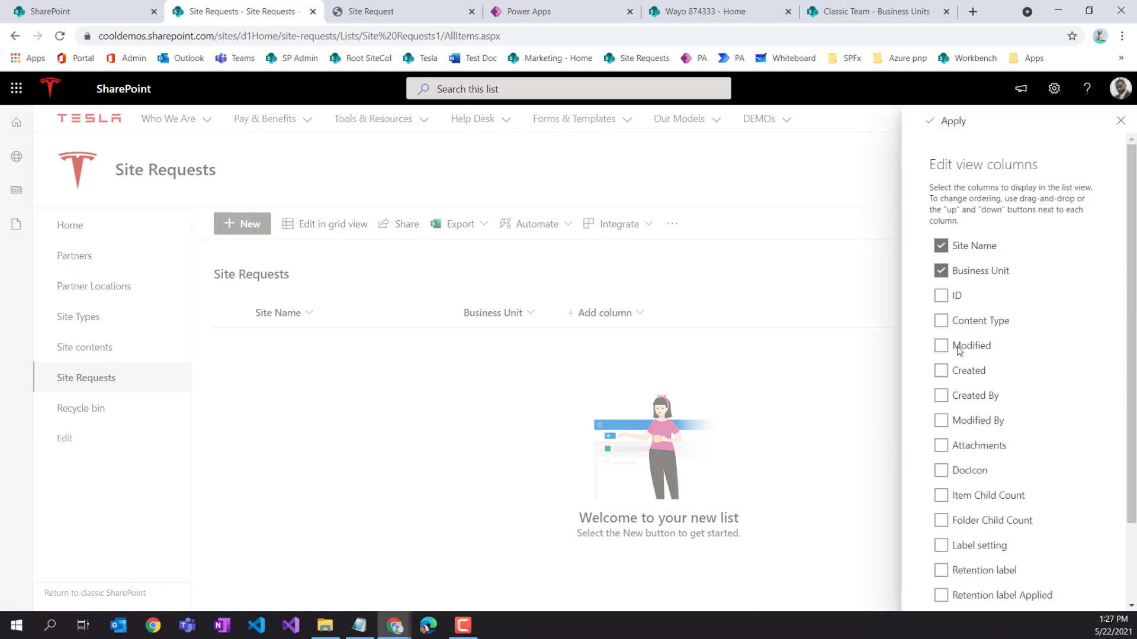
left_click(1121, 121)
left_click(629, 323)
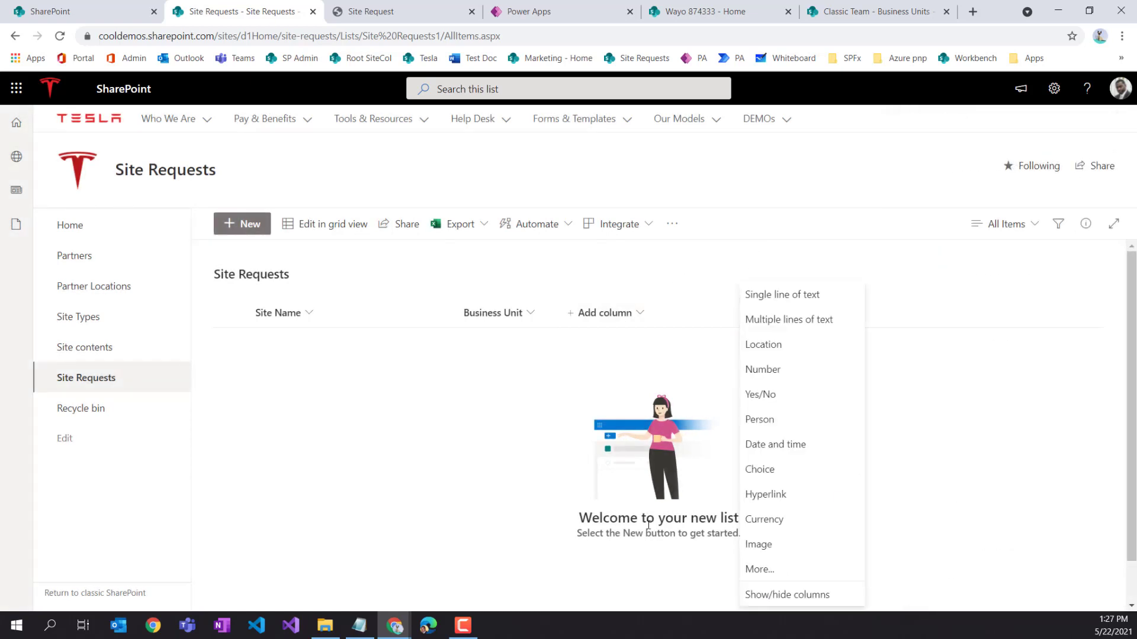
left_click(784, 571)
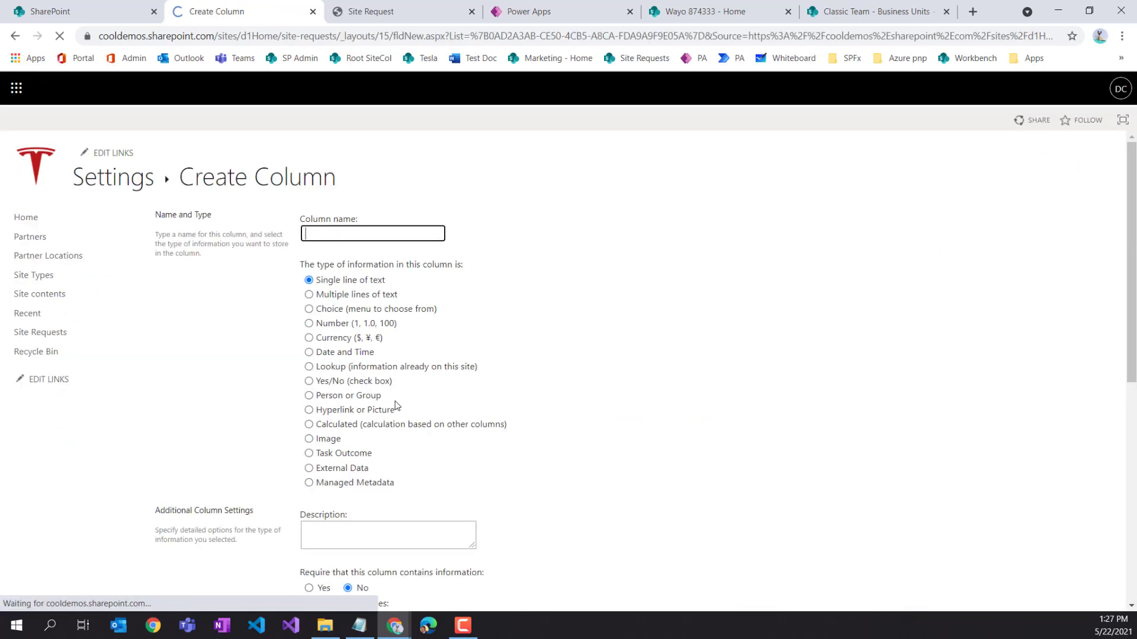
Create a Lookup column named SiteType that shows Title from the Site Types list
left_click(309, 367)
left_click(329, 245)
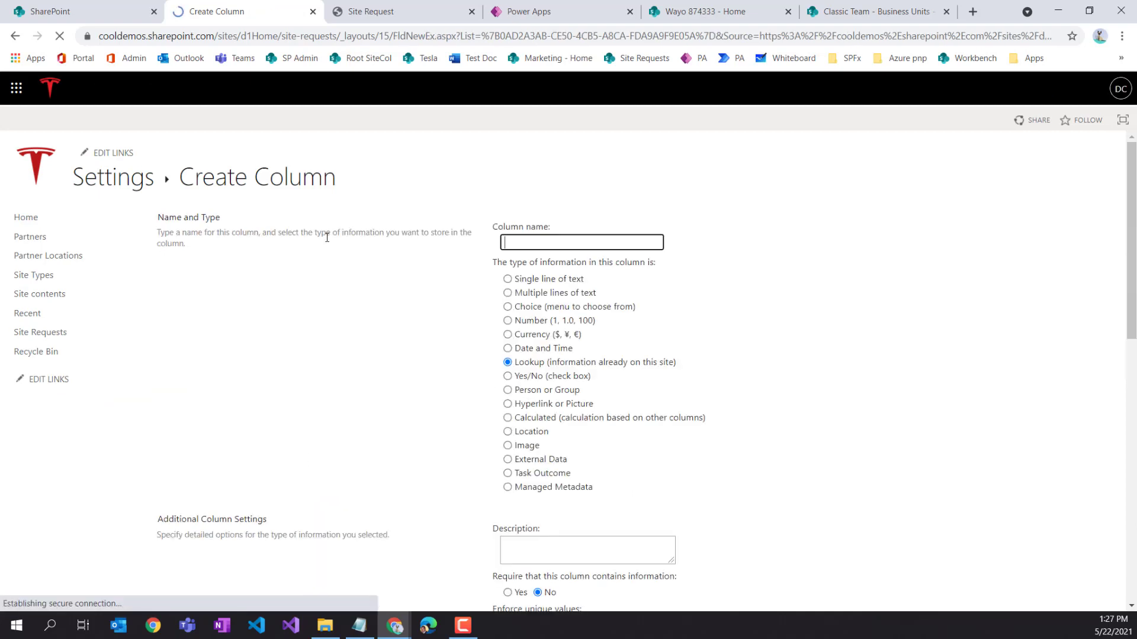
type("SiteType")
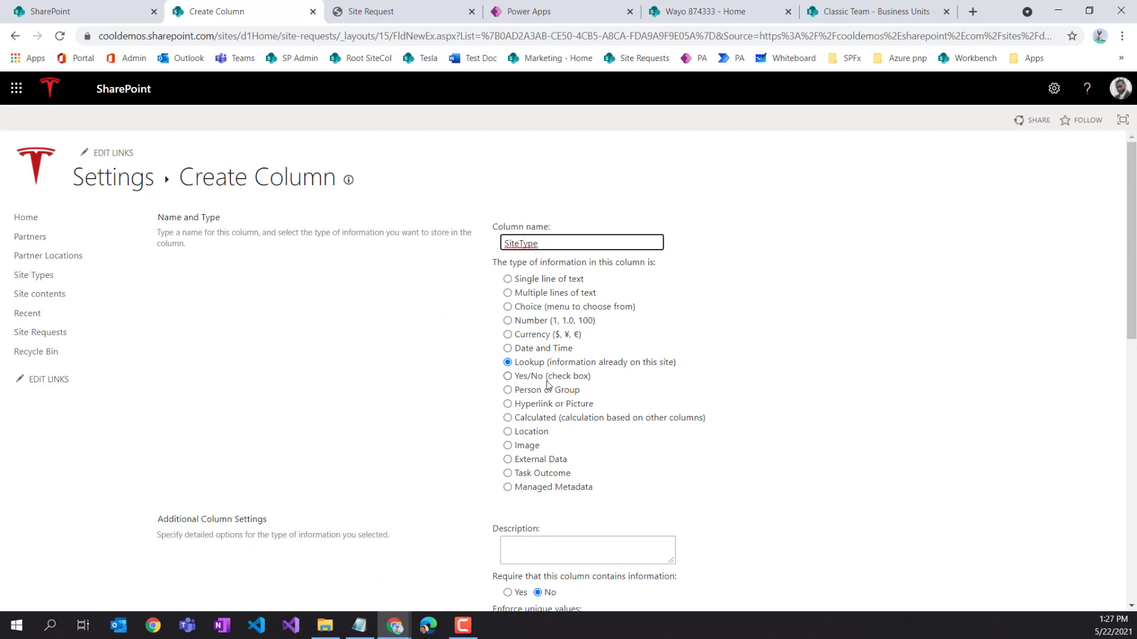
scroll(547, 385, "down", 5)
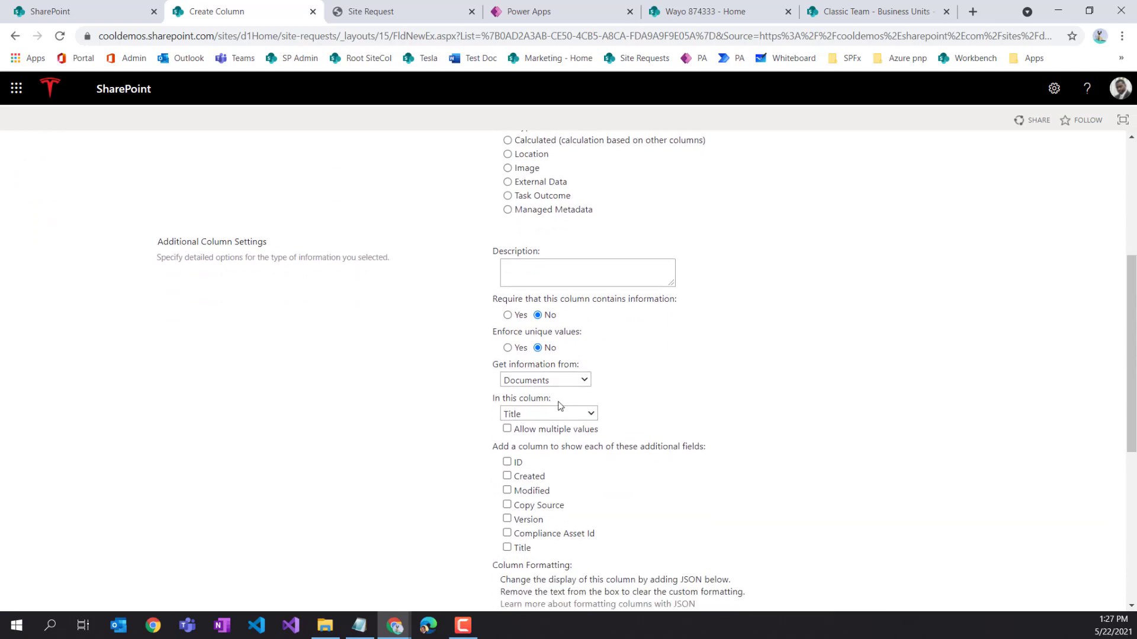
left_click(538, 382)
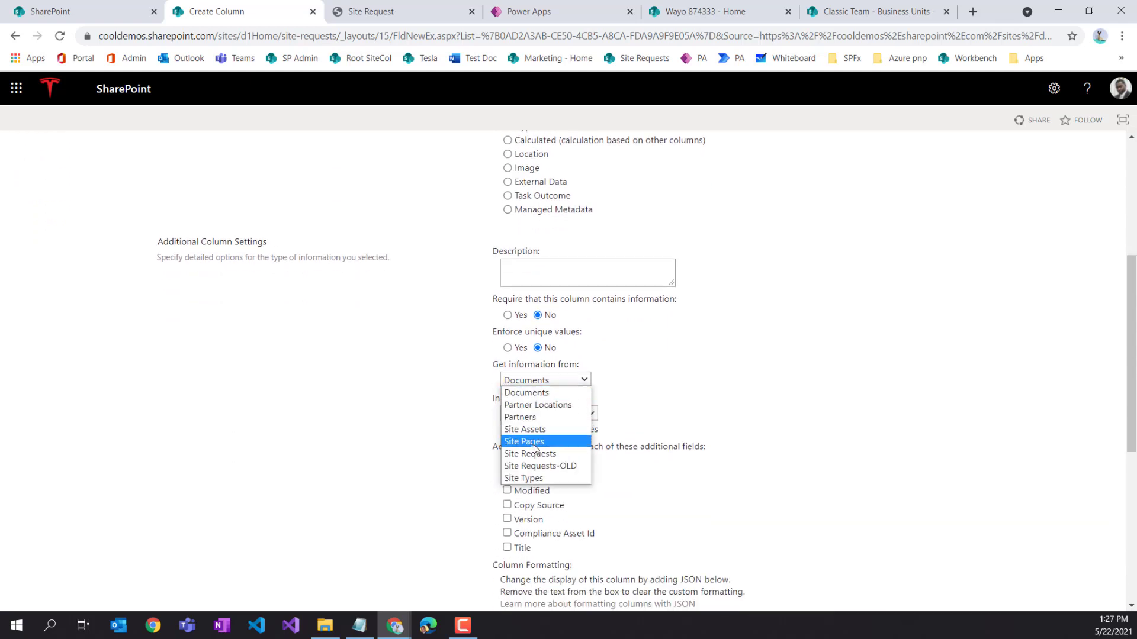
left_click(533, 477)
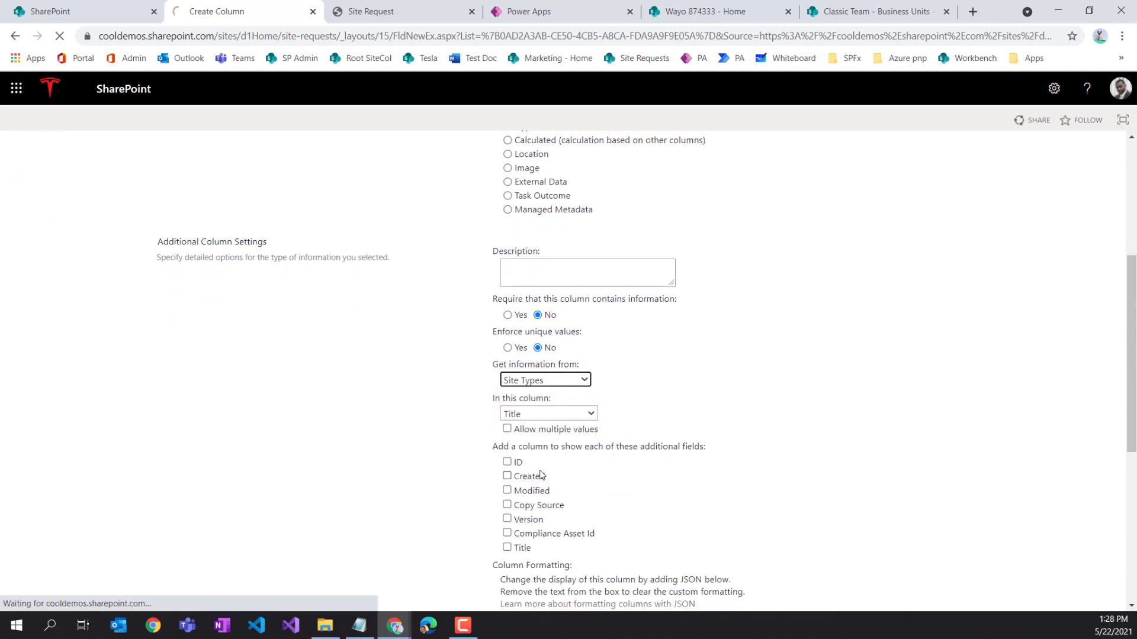
scroll(543, 420, "down", 5)
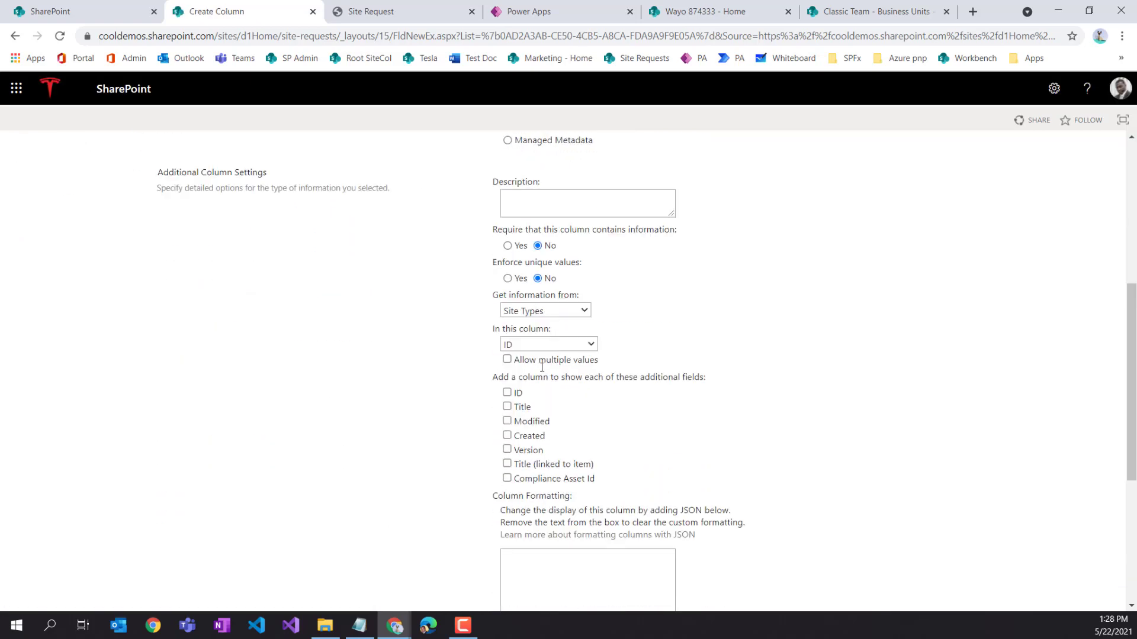
left_click(517, 348)
left_click(528, 375)
scroll(764, 431, "down", 3)
scroll(765, 430, "down", 1)
left_click(1034, 548)
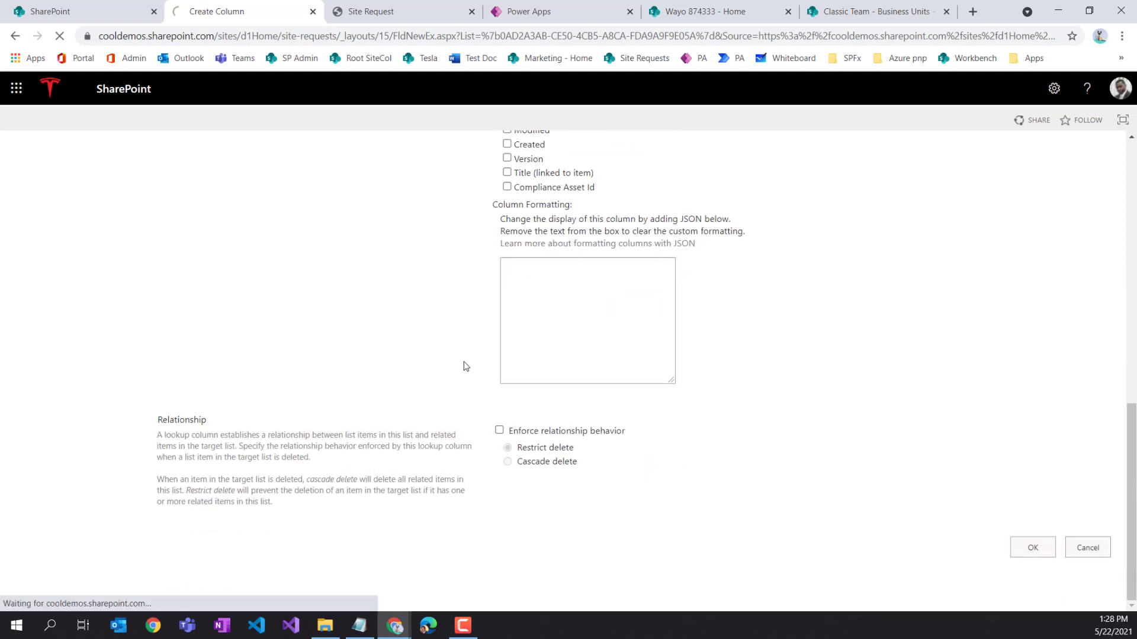
key("ctrl+Tab")
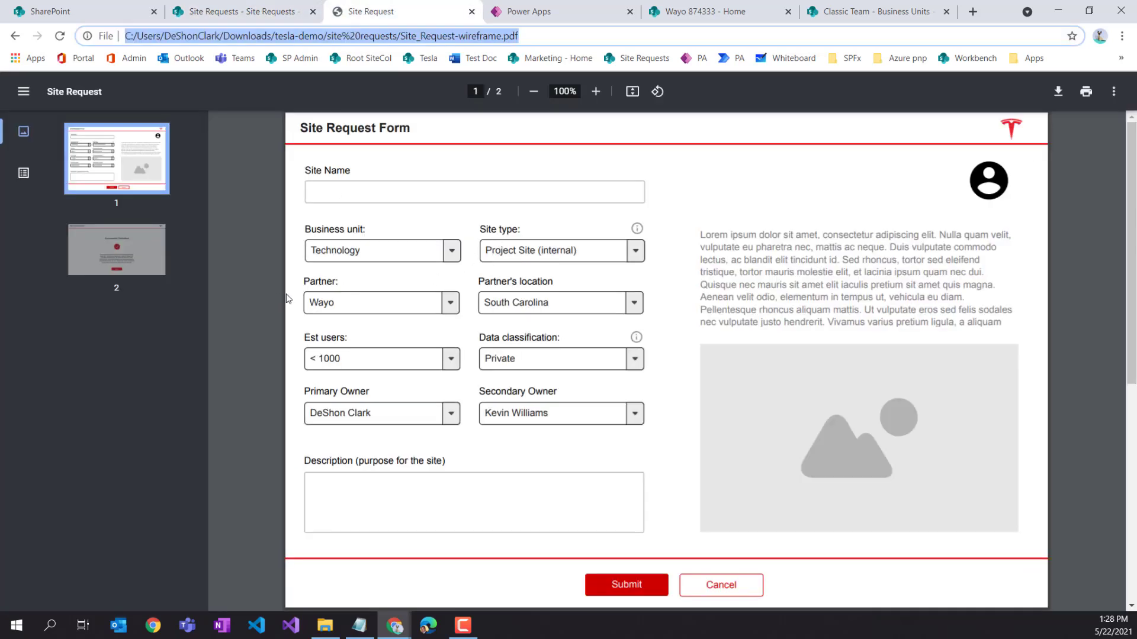
Browse the Partners and Partner Locations lists, check the wireframe, then reopen Site Requests
left_click(243, 13)
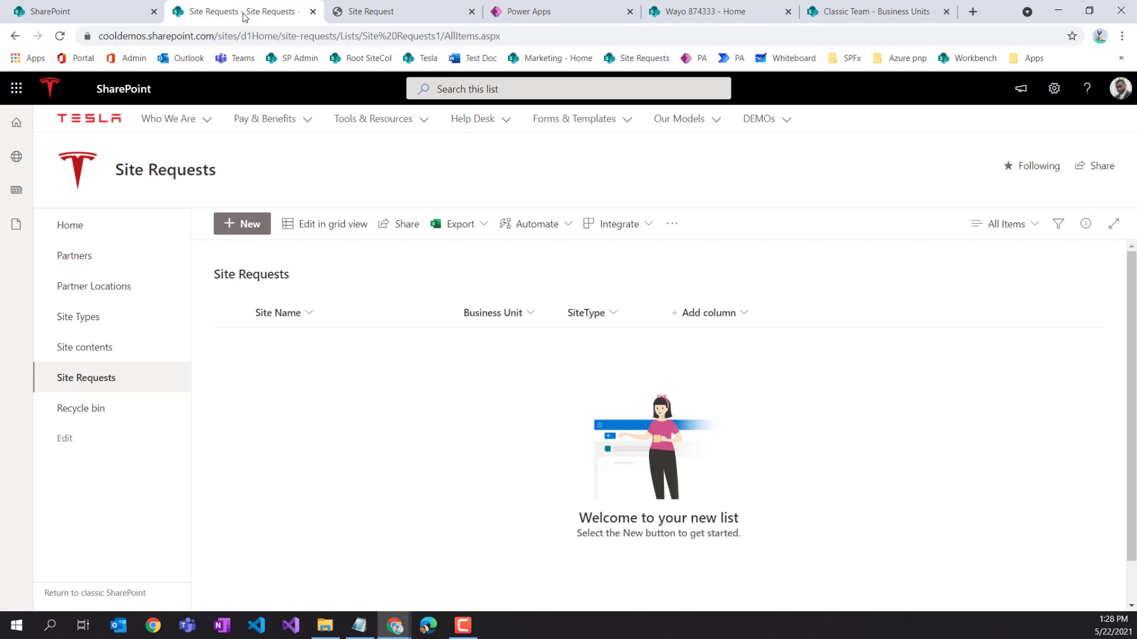
left_click(78, 263)
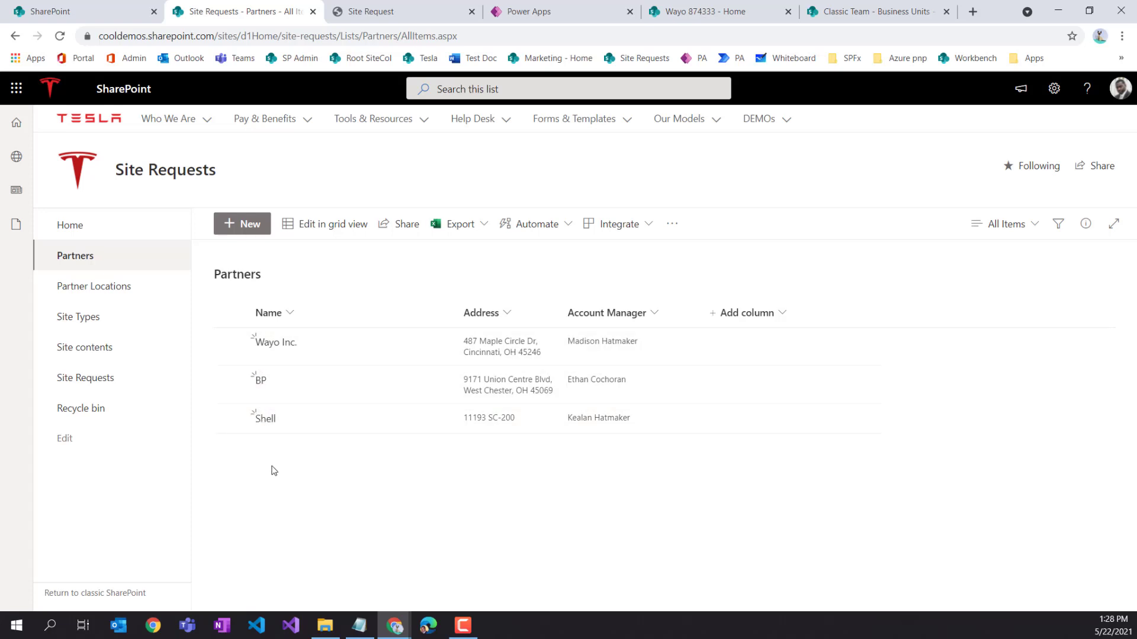
left_click(109, 290)
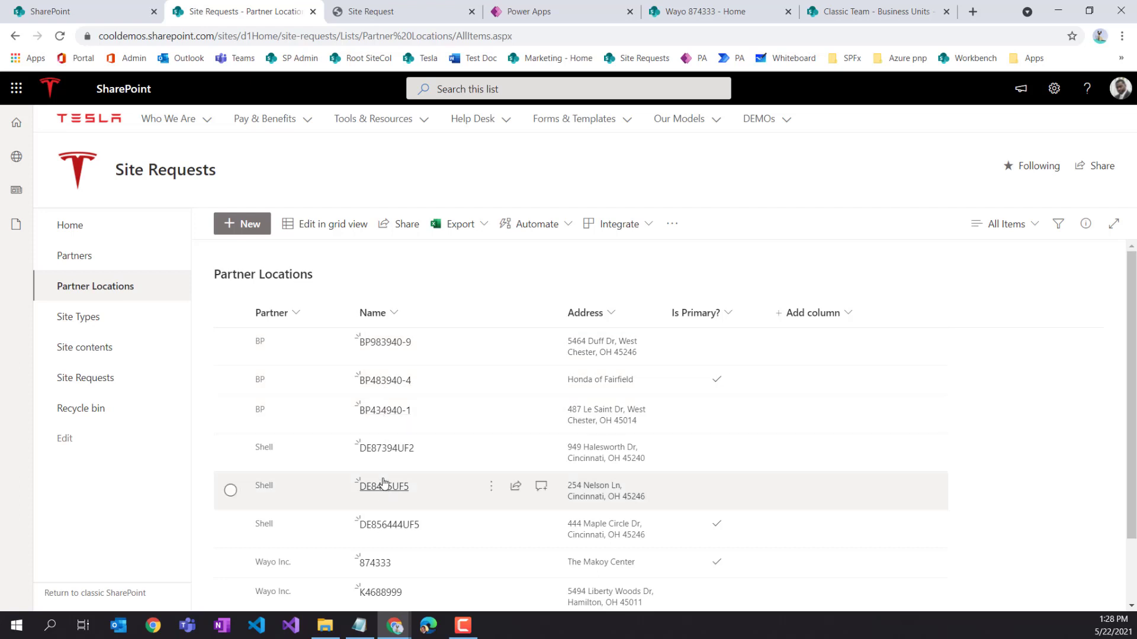
scroll(327, 449, "down", 1)
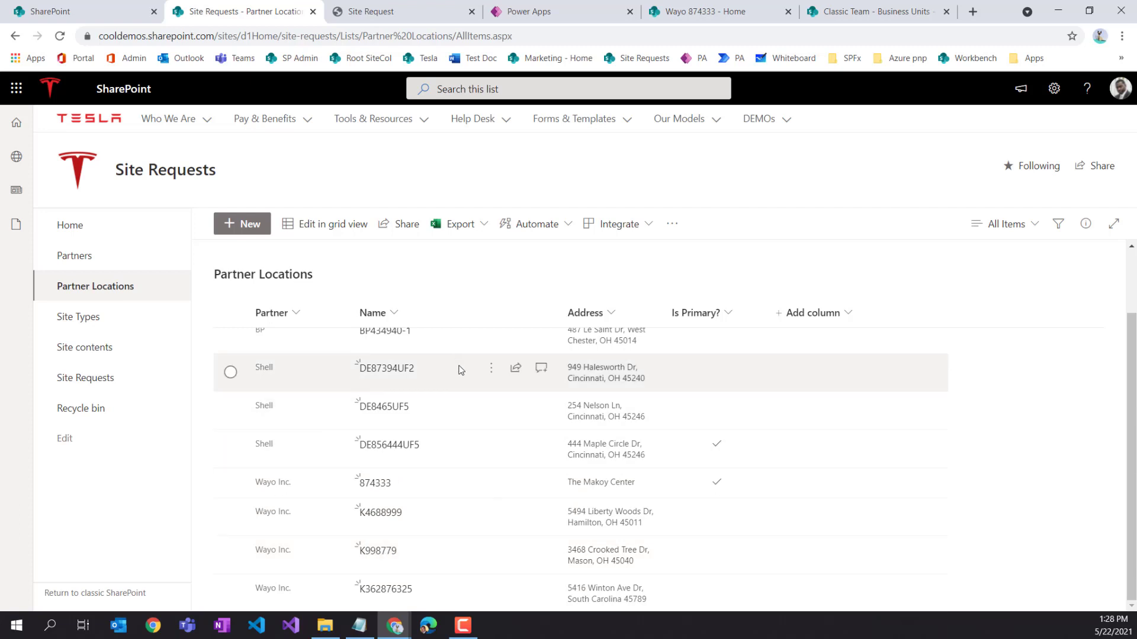
left_click(408, 13)
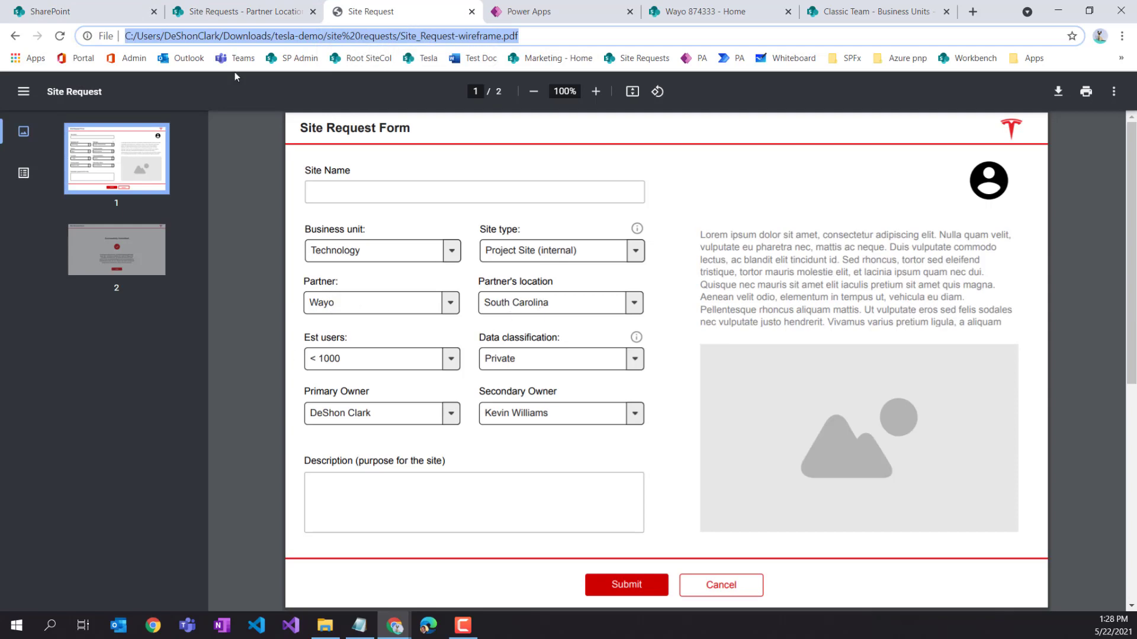
left_click(225, 13)
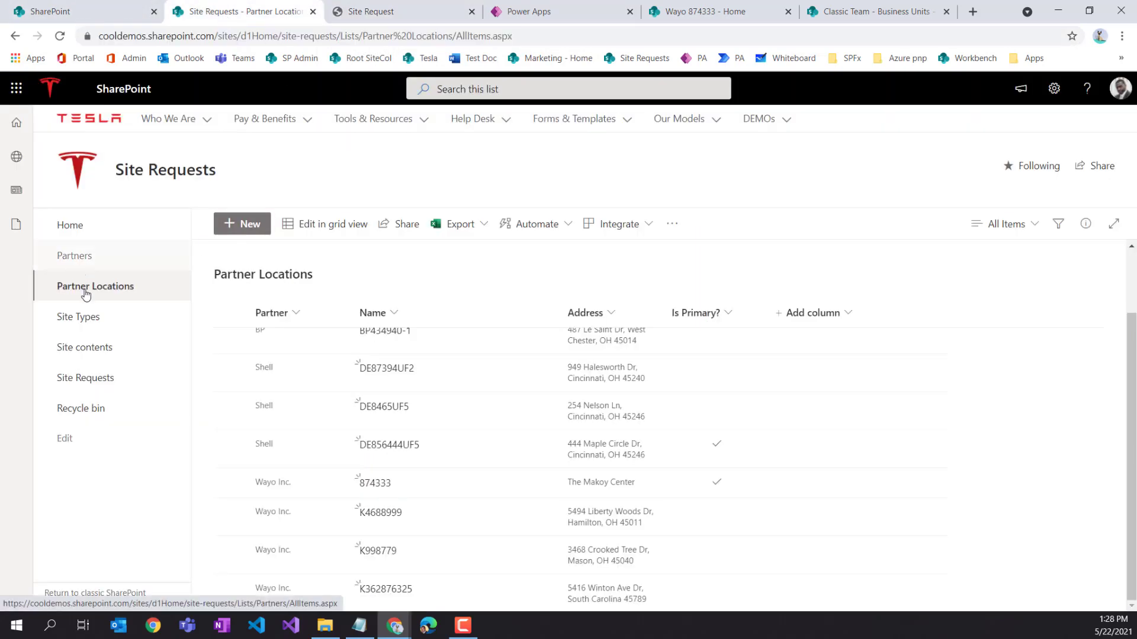
left_click(83, 379)
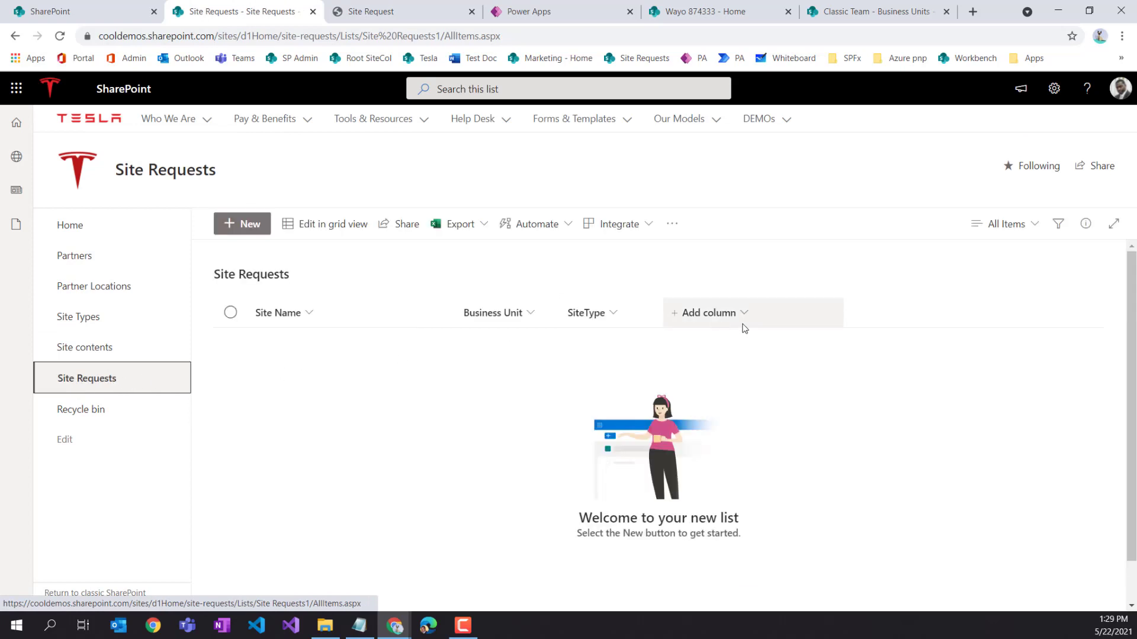
Start a new column named Partner and make it a Lookup column
left_click(736, 318)
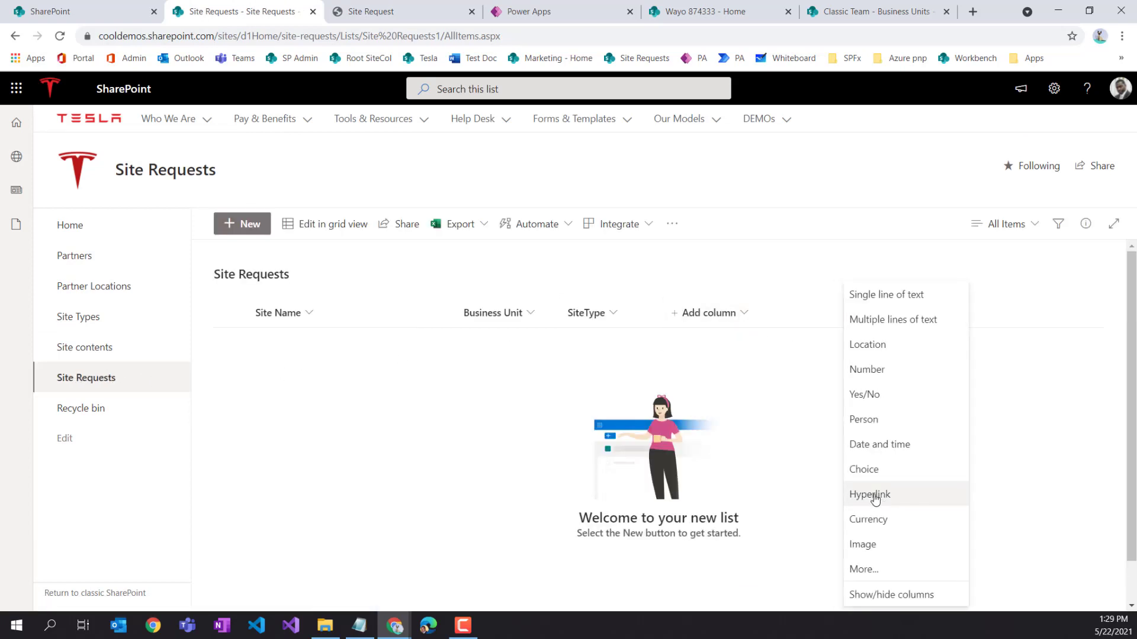
left_click(864, 569)
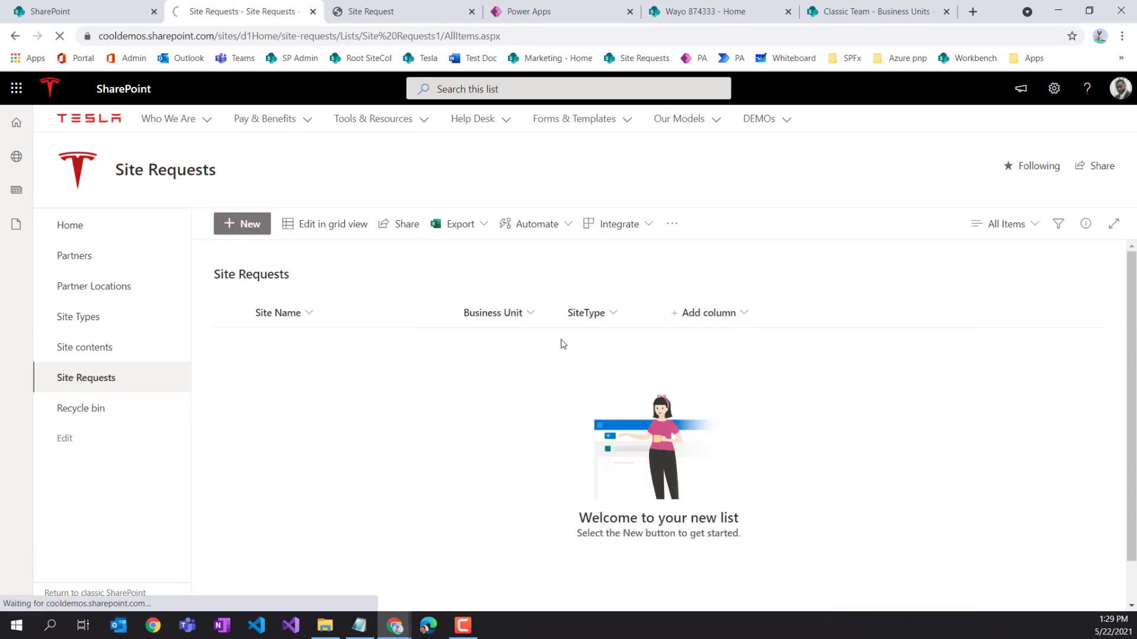
type("Paet")
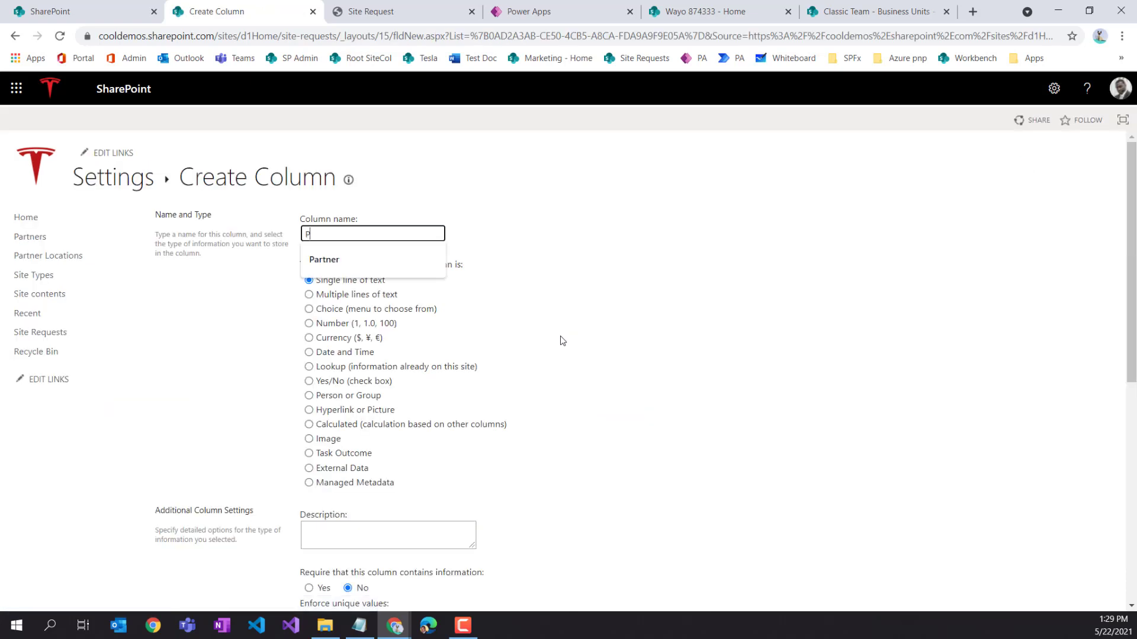
key("BackSpace")
key("BackSpace")
type("rtner")
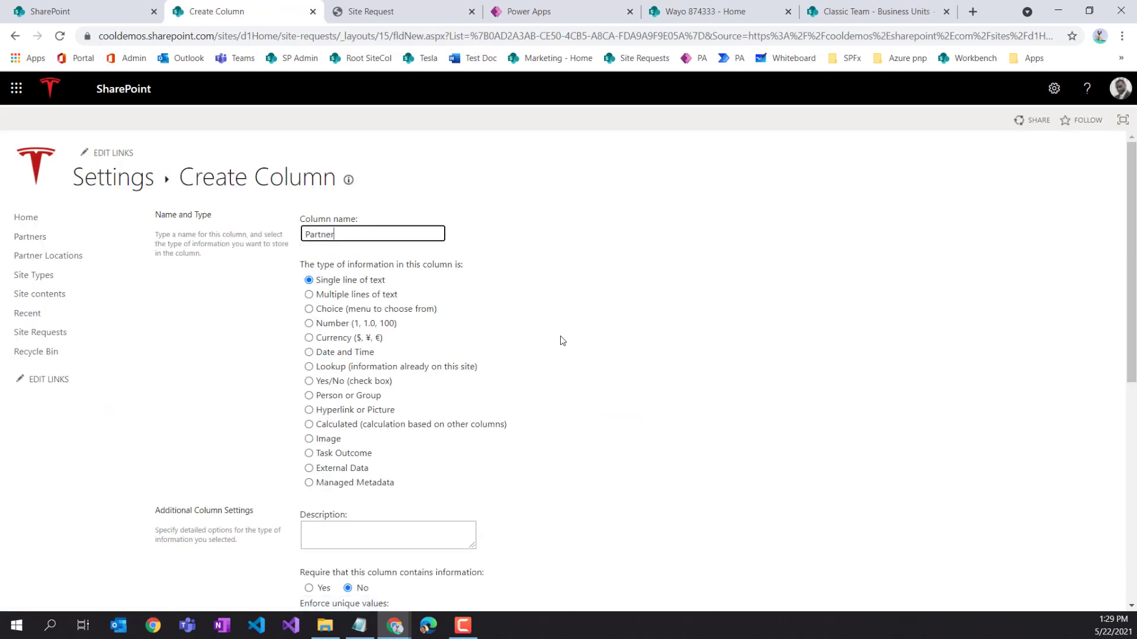
left_click(323, 368)
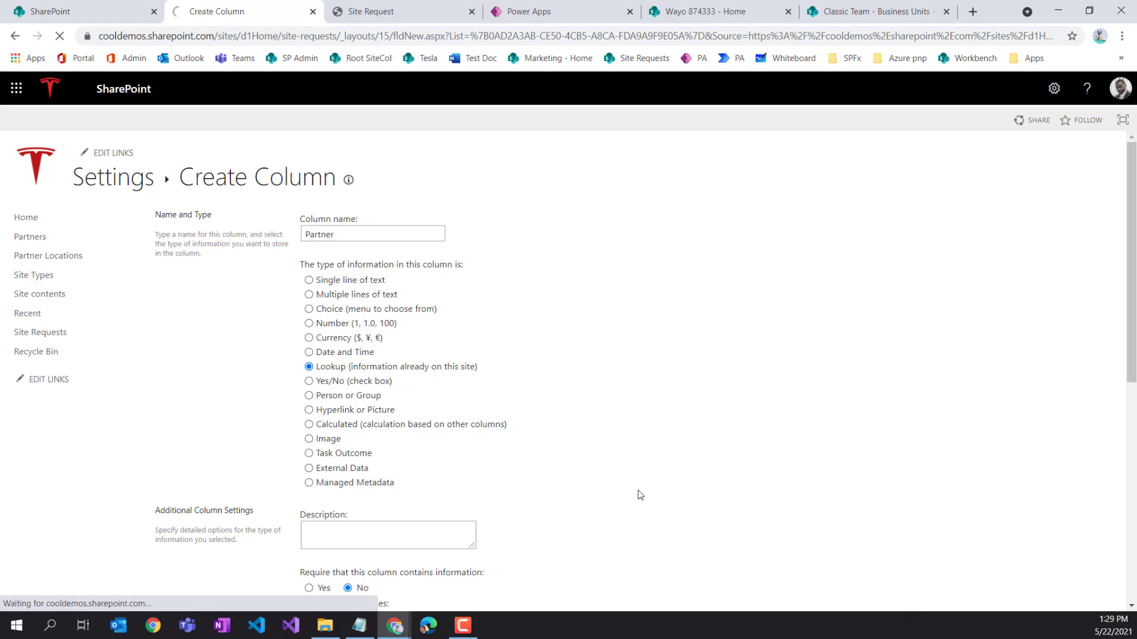
Point the Partner lookup at the Name field of the Partners list and create it
scroll(633, 432, "down", 5)
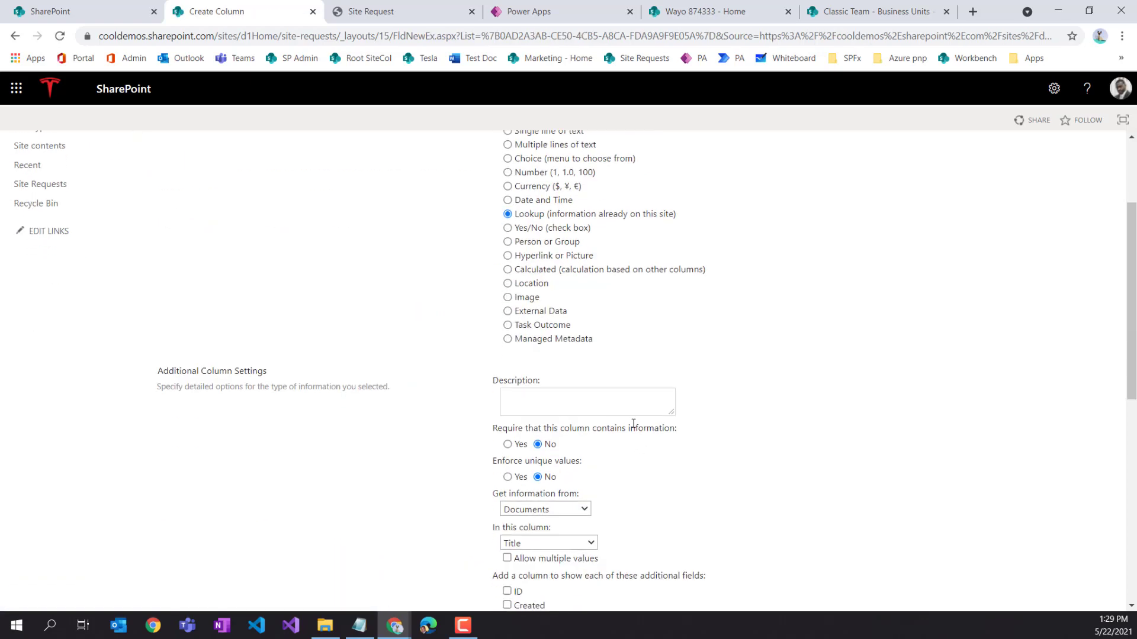
left_click(533, 313)
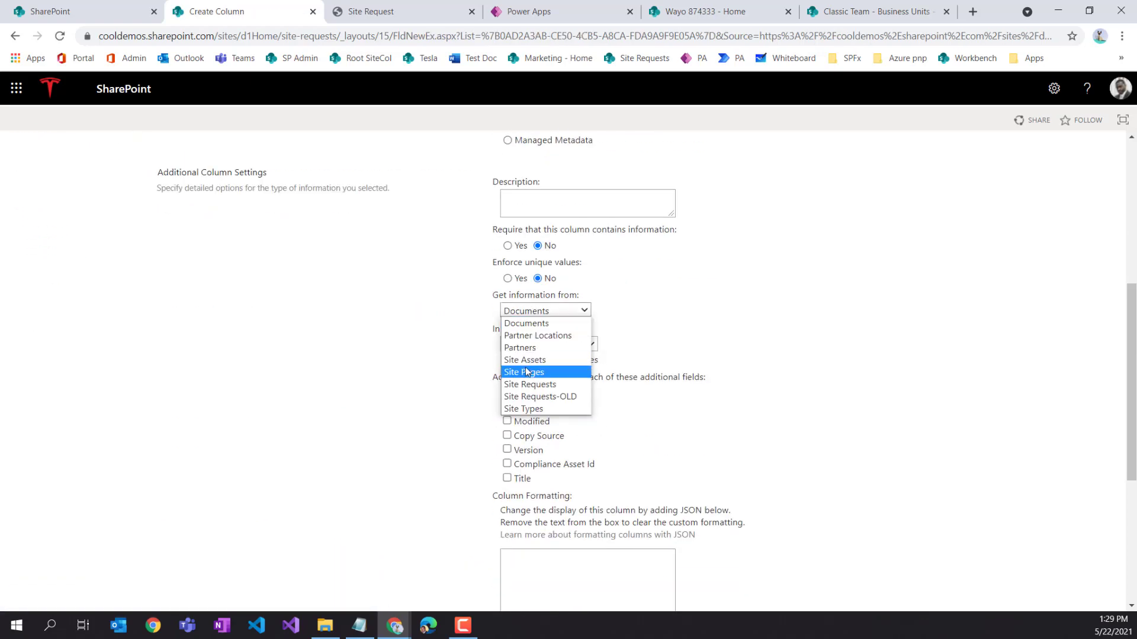
left_click(531, 347)
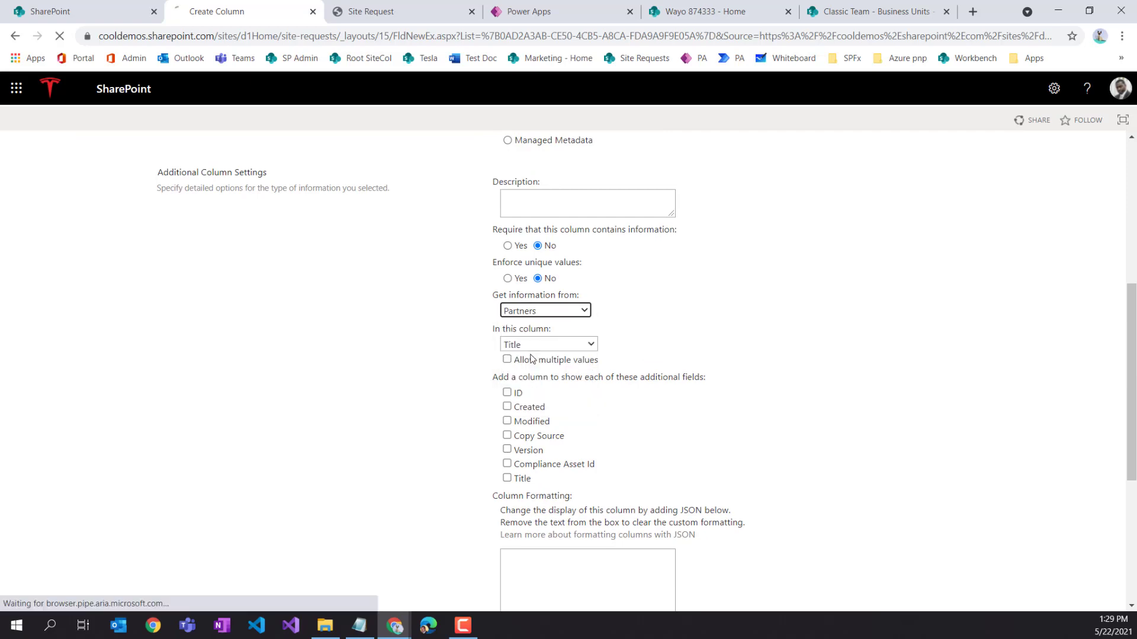
scroll(568, 469, "down", 2)
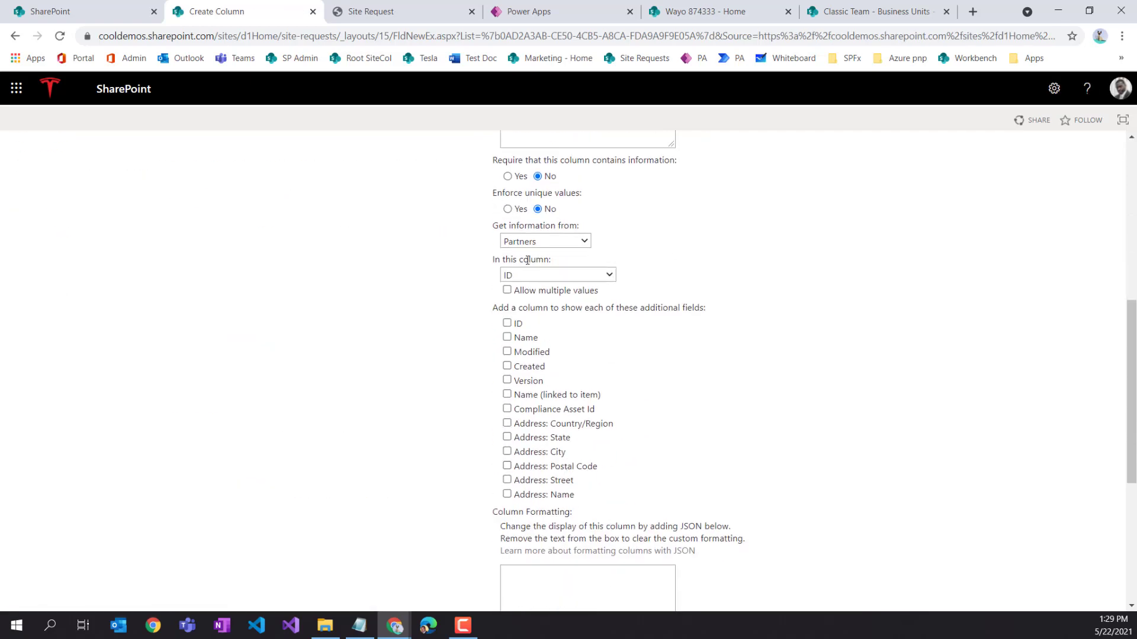
left_click(532, 275)
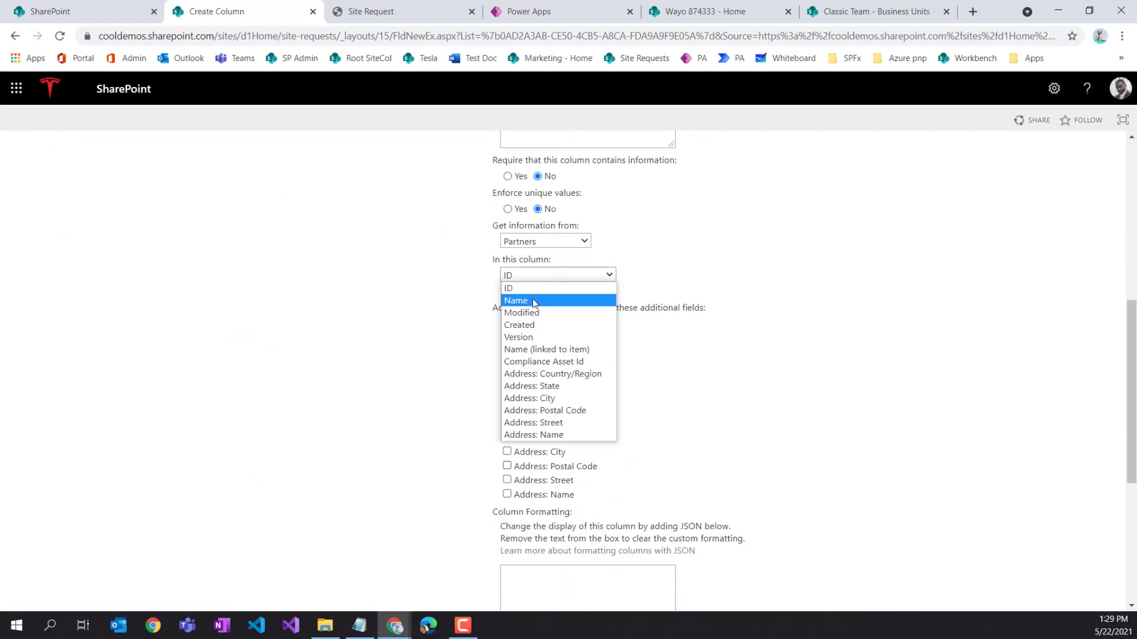
left_click(531, 300)
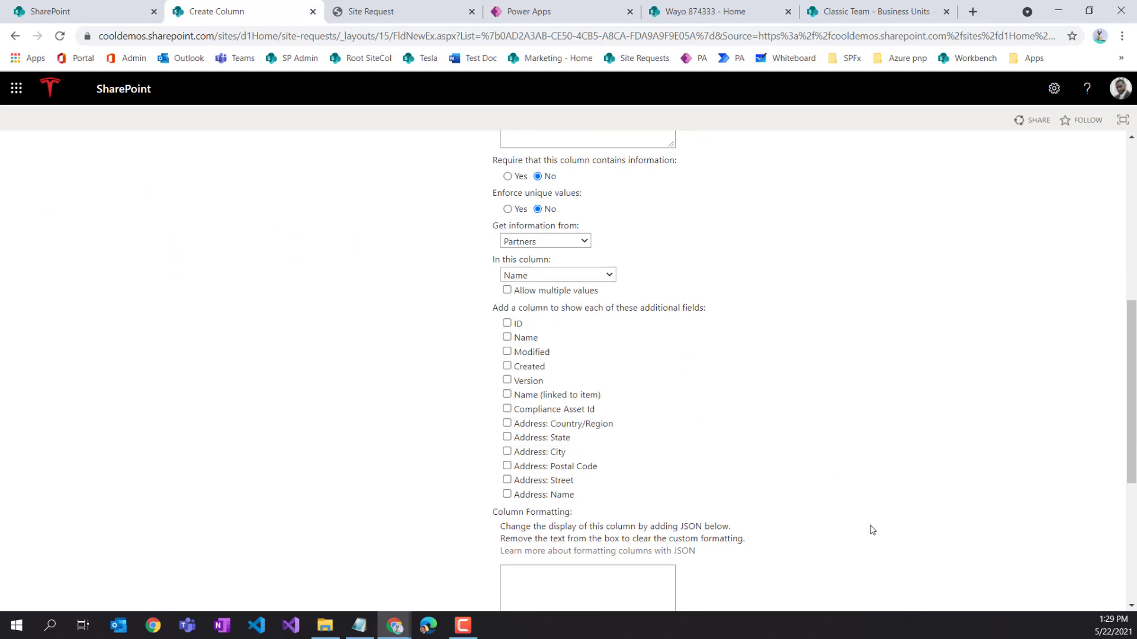
scroll(912, 509, "down", 3)
scroll(922, 506, "down", 2)
left_click(1033, 548)
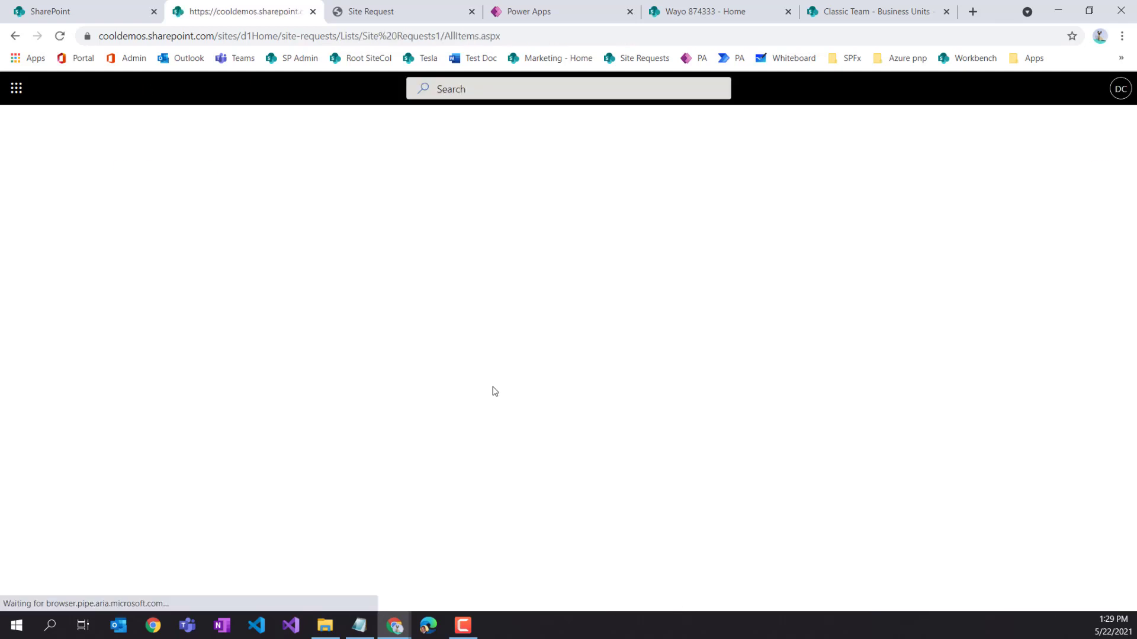
Start a new column named PartnerLocation and make it a Lookup column
left_click(843, 319)
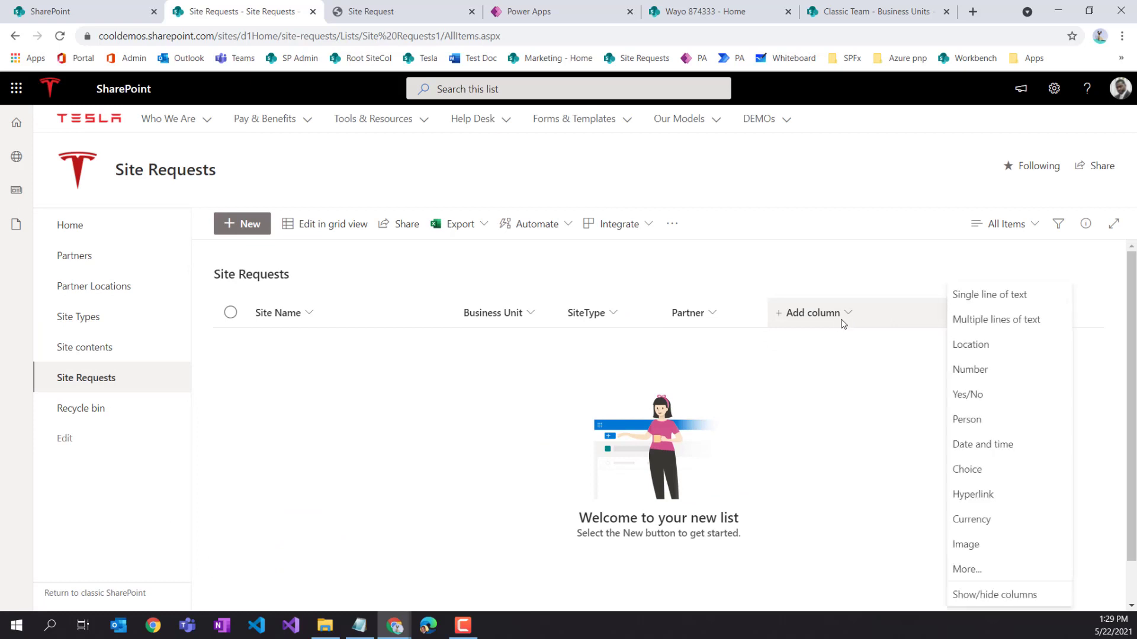
left_click(971, 569)
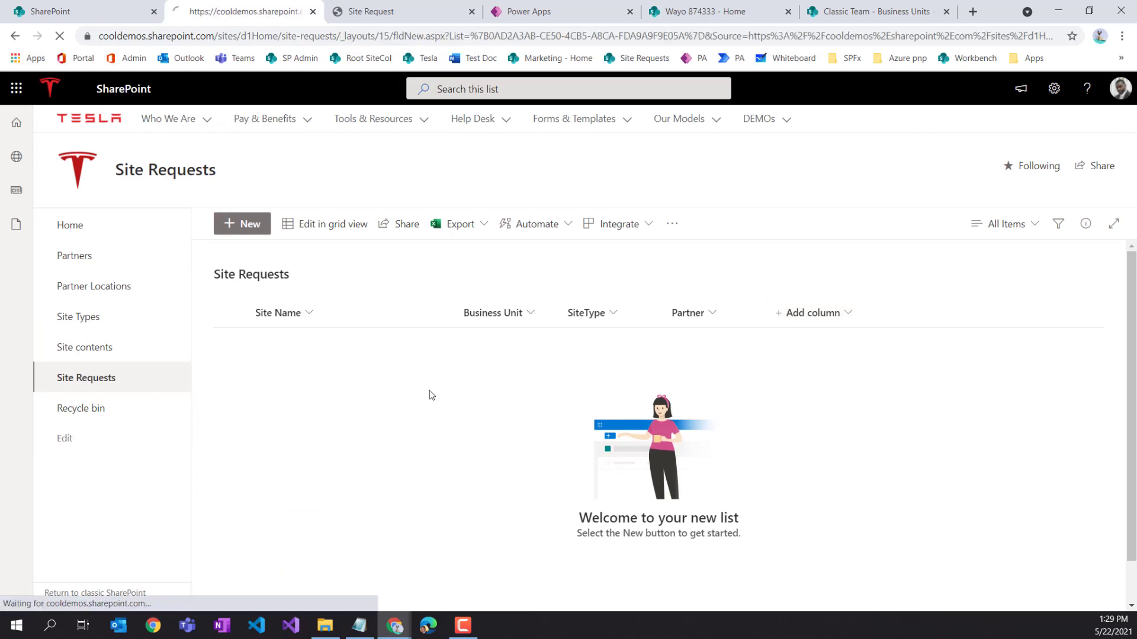
type("Pae")
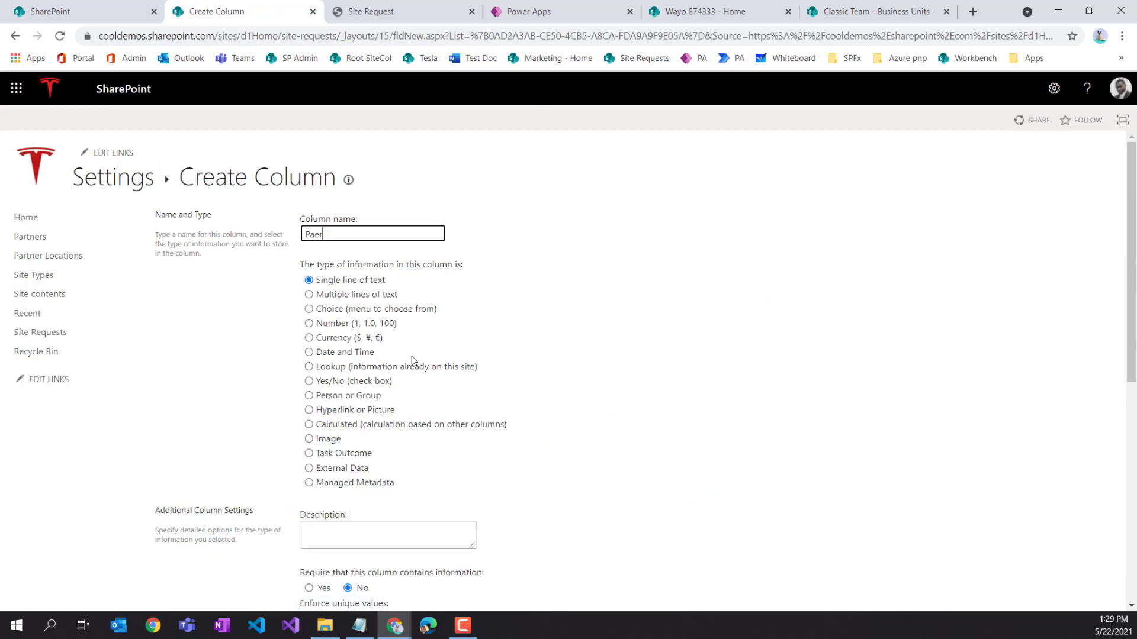
key("BackSpace")
type("rtnerLocation")
scroll(330, 369, "down", 2)
left_click(308, 227)
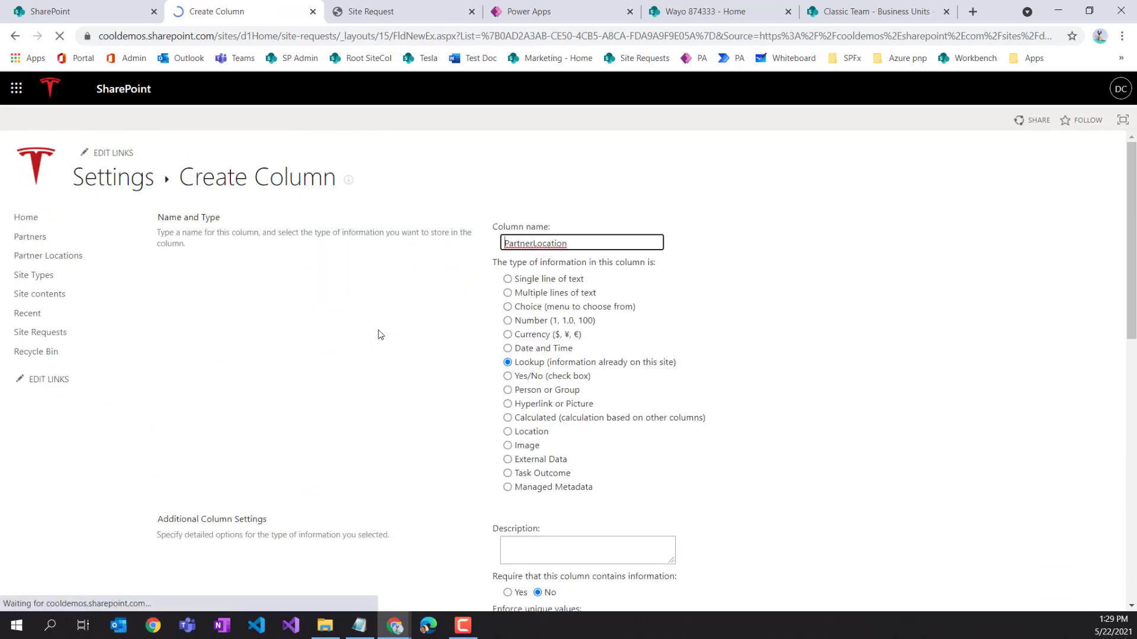
Point the PartnerLocation lookup at the Name field of Partner Locations and create it
scroll(405, 336, "down", 5)
left_click(542, 379)
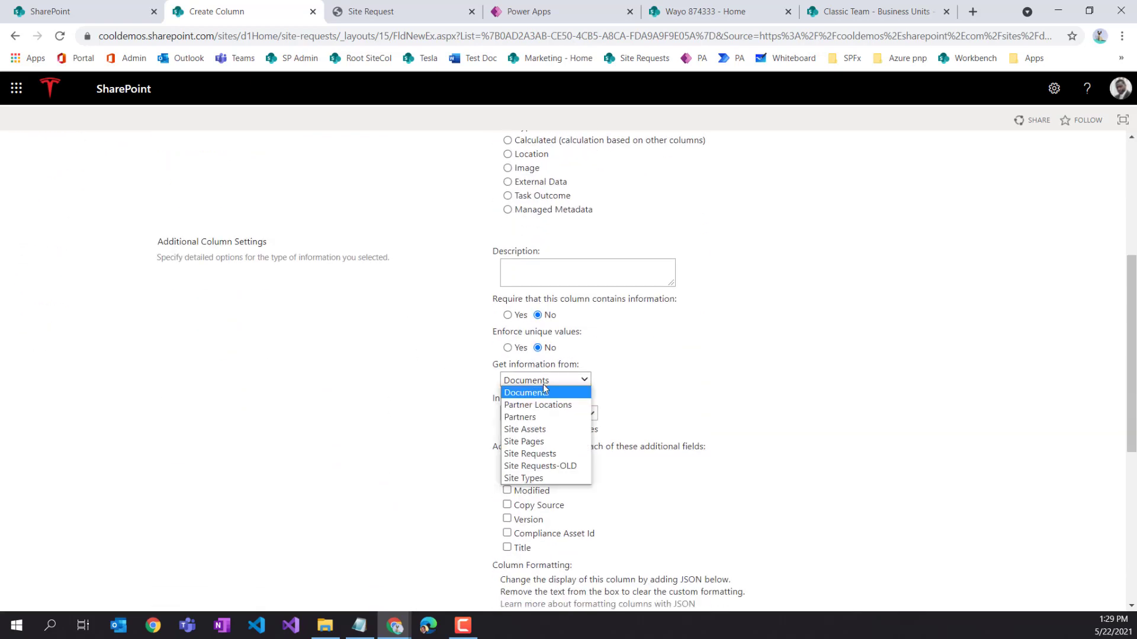
left_click(567, 405)
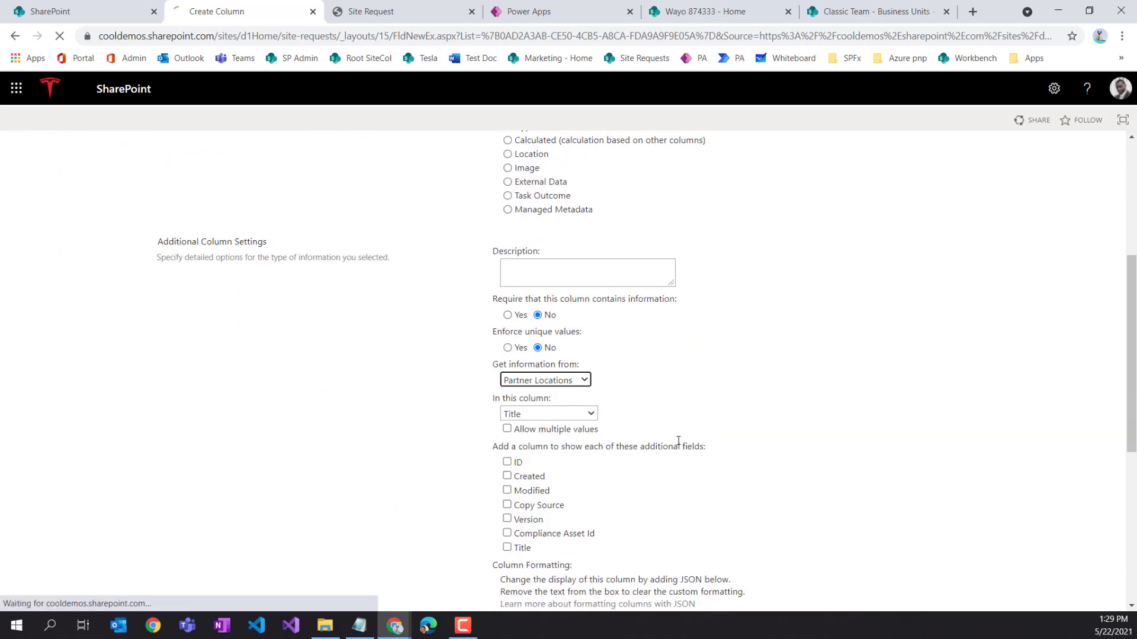
scroll(704, 444, "down", 6)
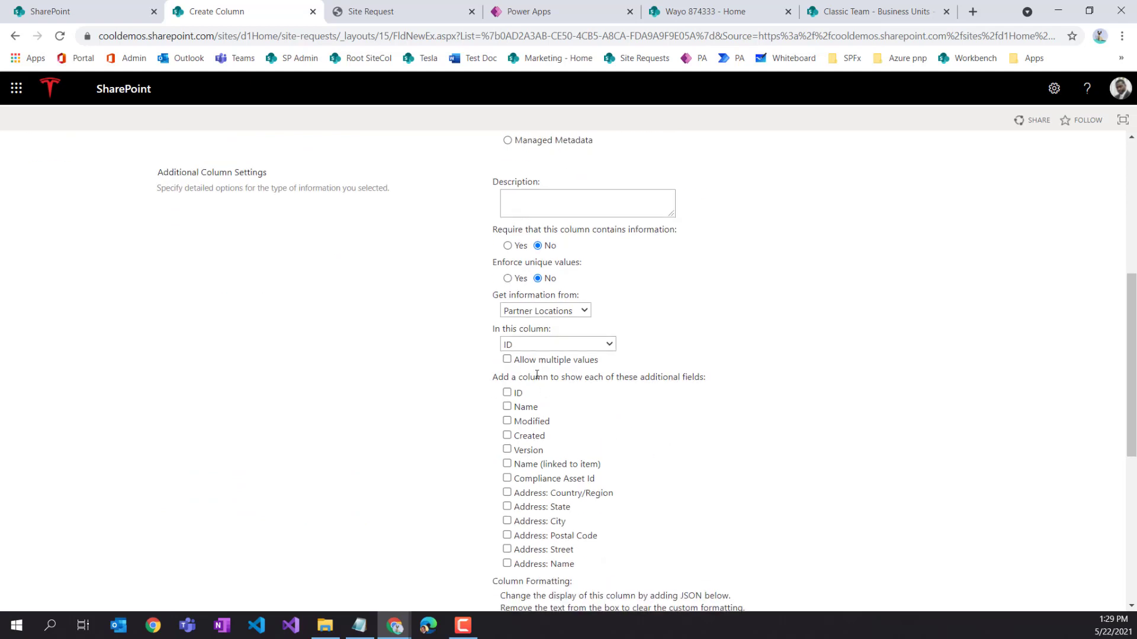
left_click(537, 346)
left_click(589, 370)
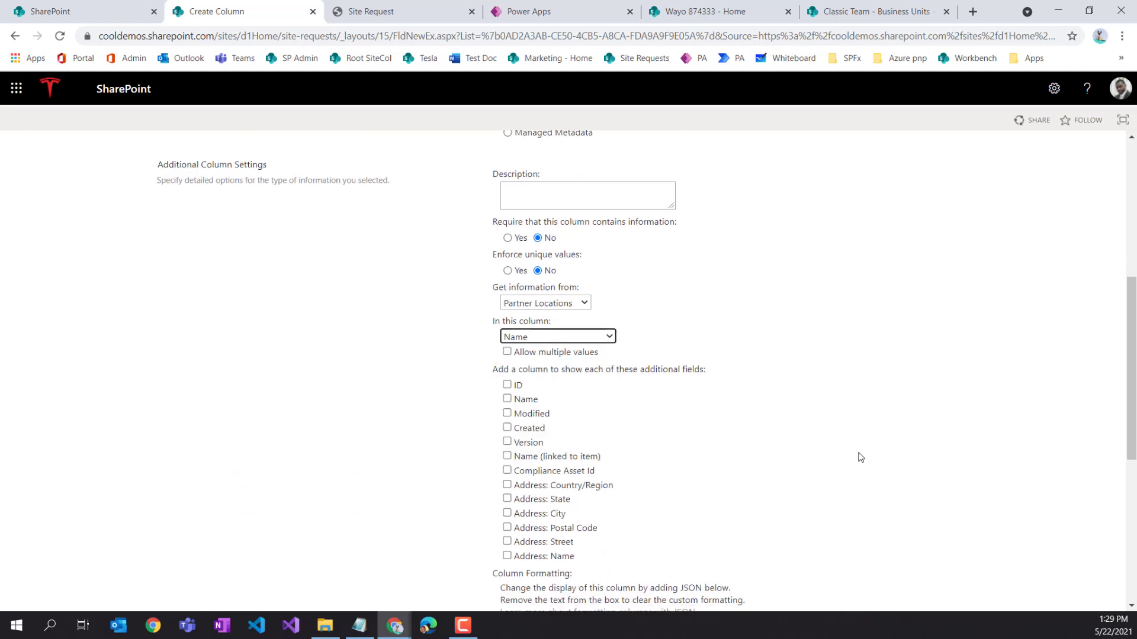
scroll(858, 456, "down", 7)
left_click(1030, 546)
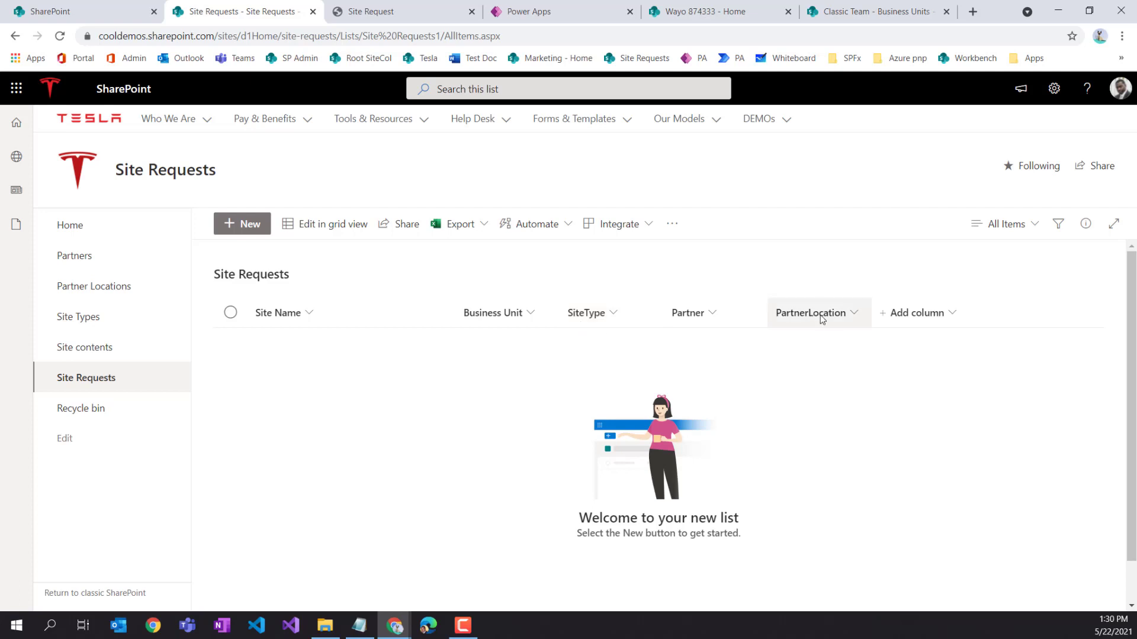
mouse_move(373, 118)
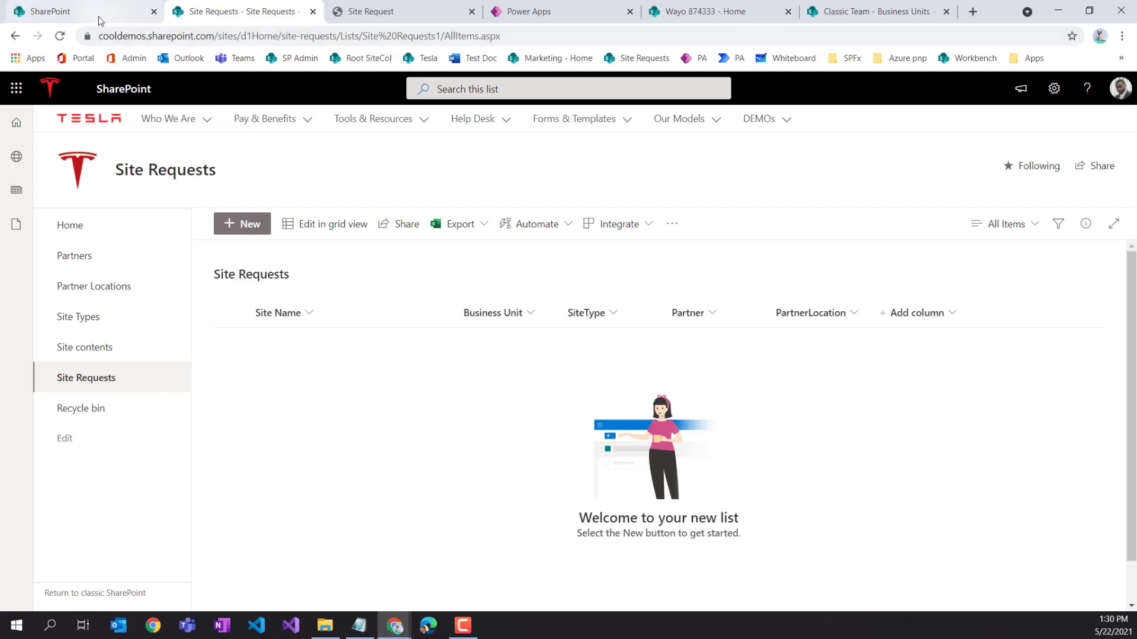
left_click(408, 13)
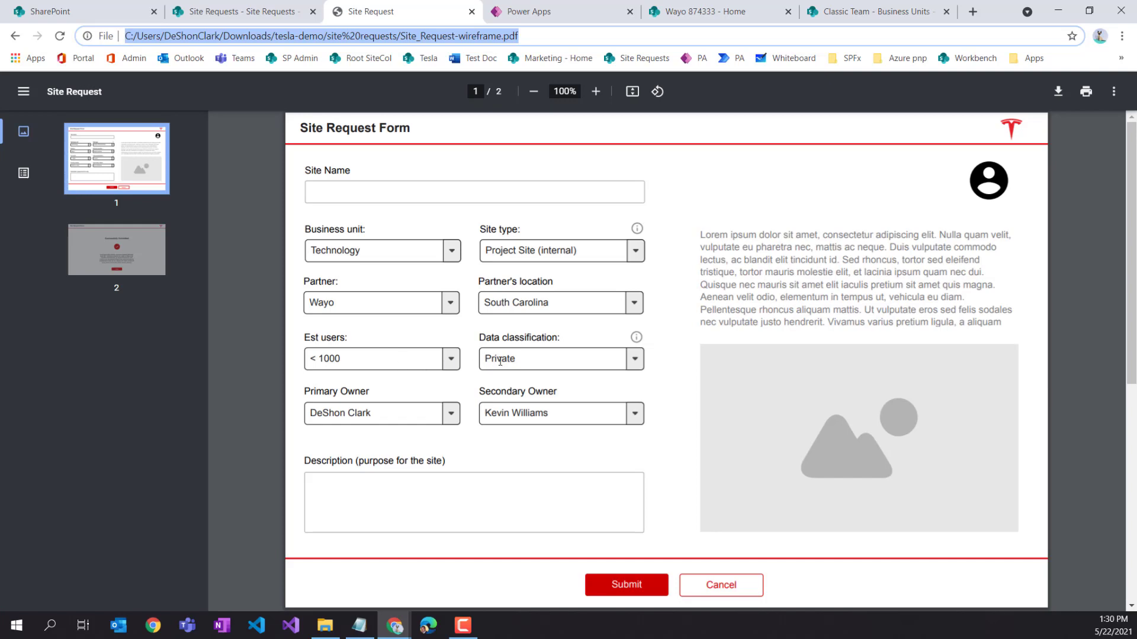
left_click(235, 16)
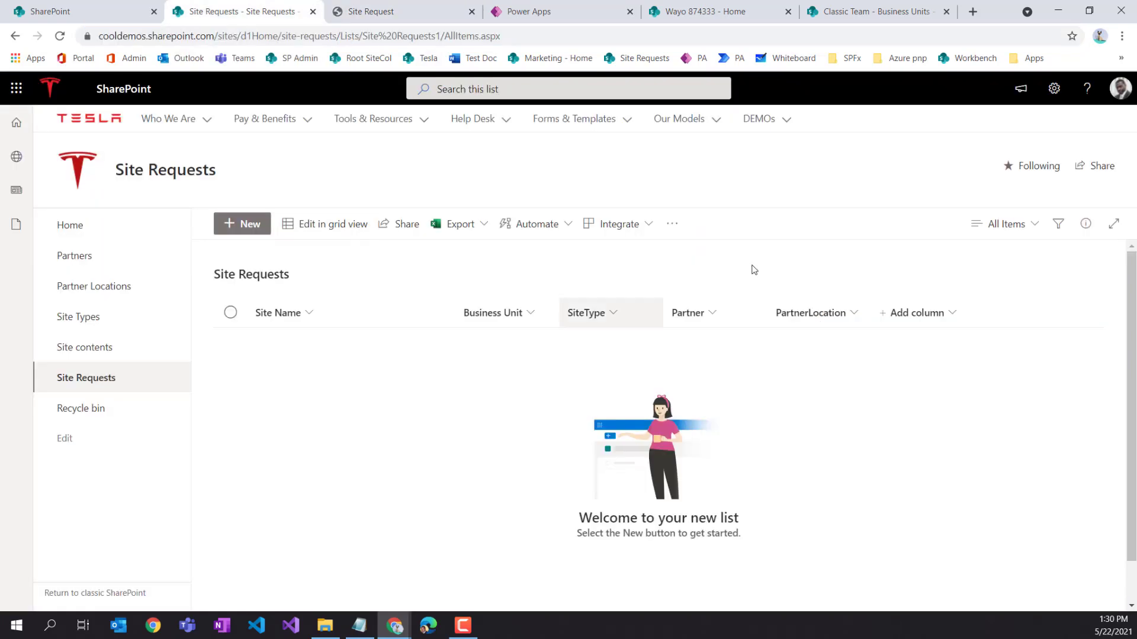
Start a Choice column named EstUsers and rename its first choice to '< 1000'
left_click(929, 317)
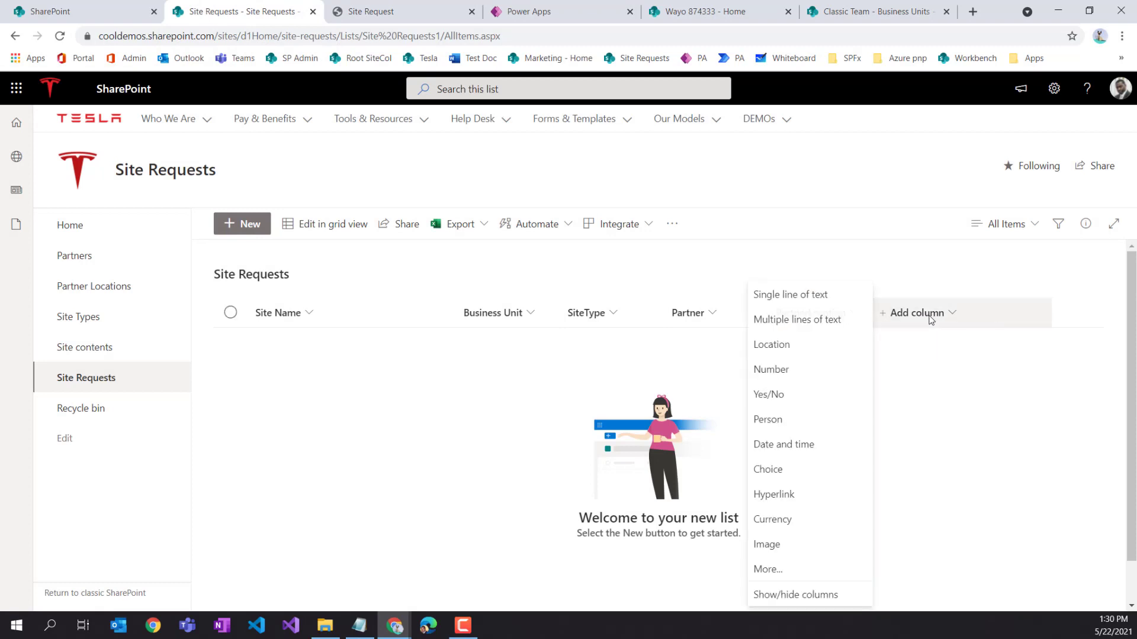
left_click(781, 472)
type("Est")
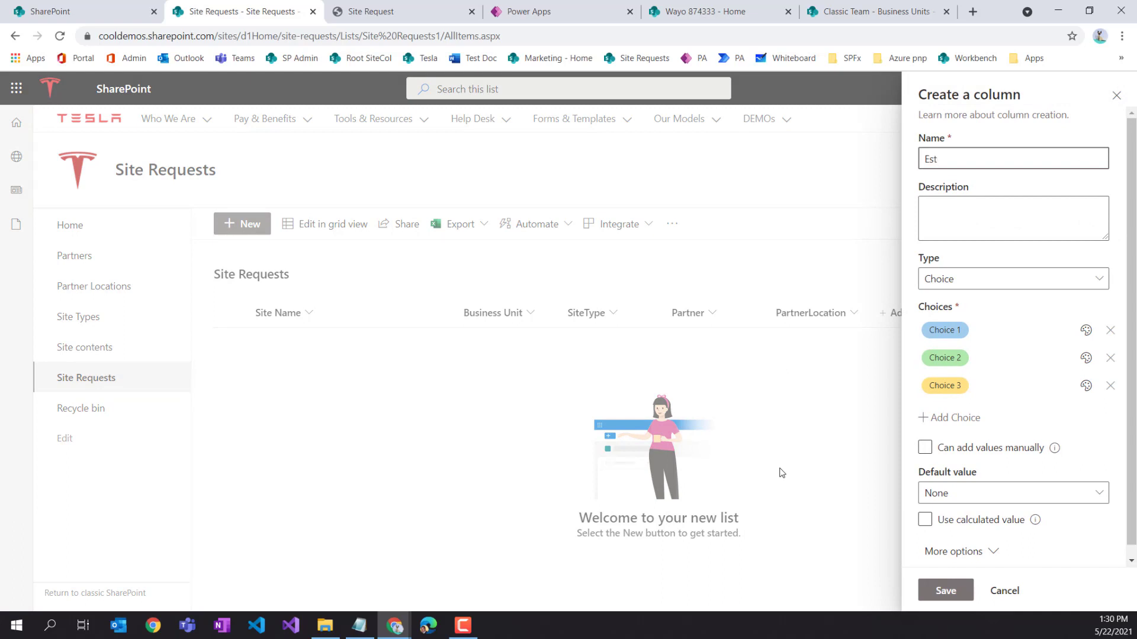
type("Users")
left_click(944, 330)
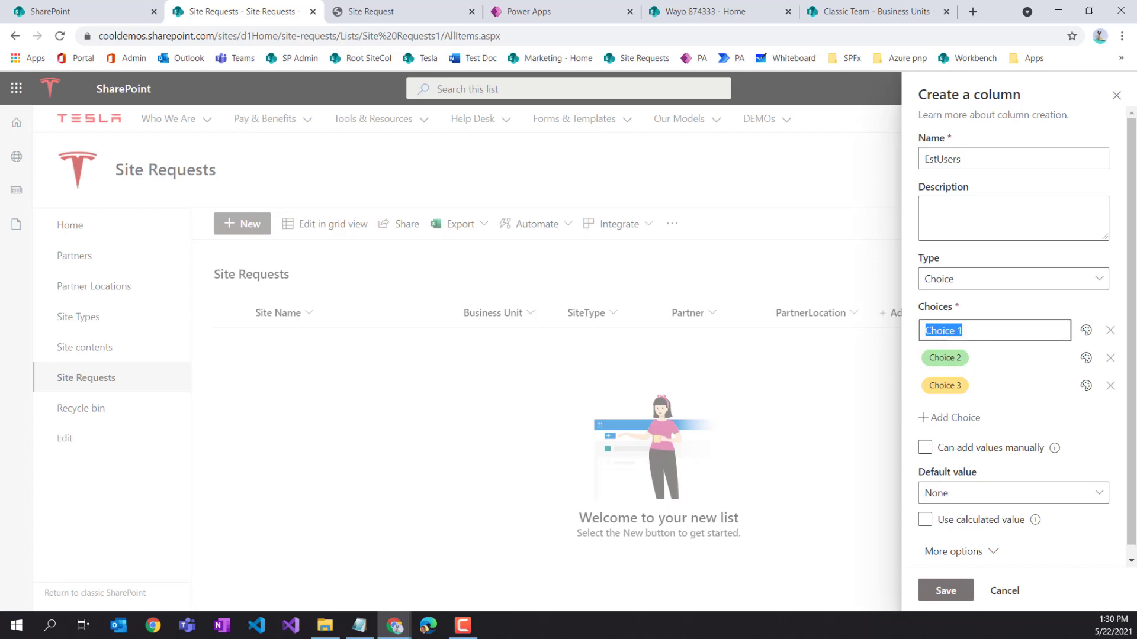
key("alt+Tab")
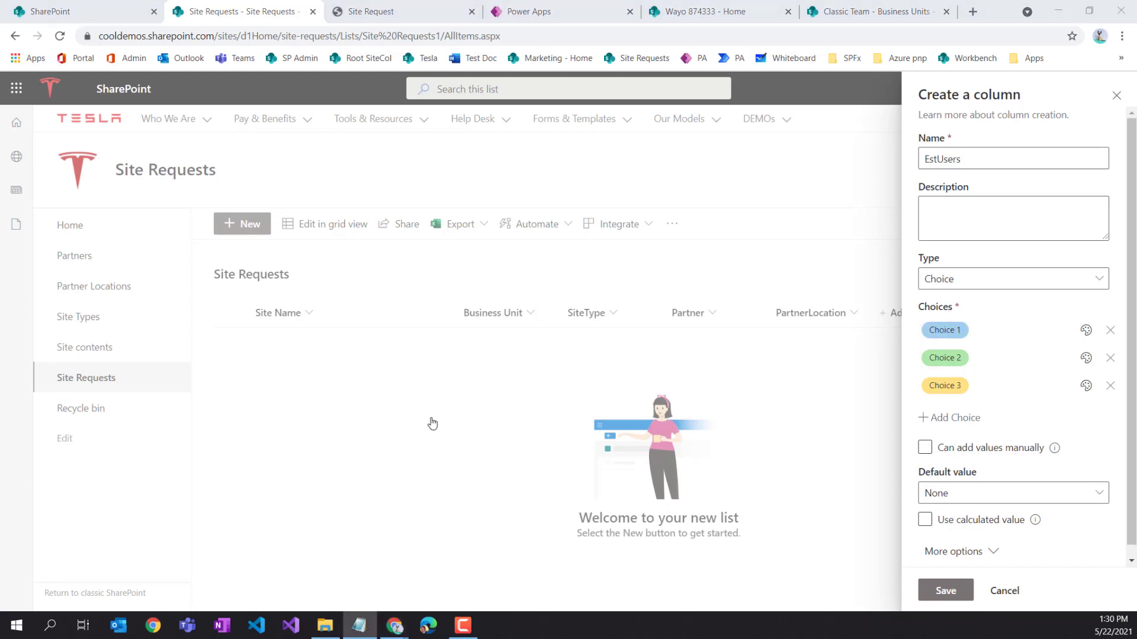
left_click(956, 335)
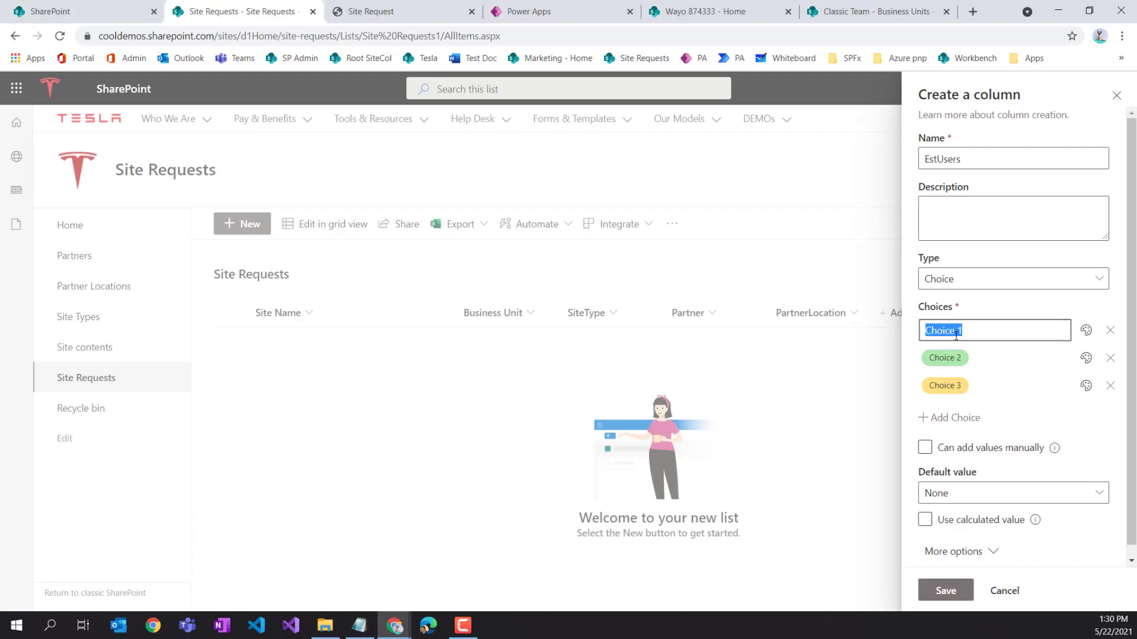
type("< 1000")
Add the choices '1000 - 5000', '5000+' and 'Whole Organization', then save the column
left_click(945, 359)
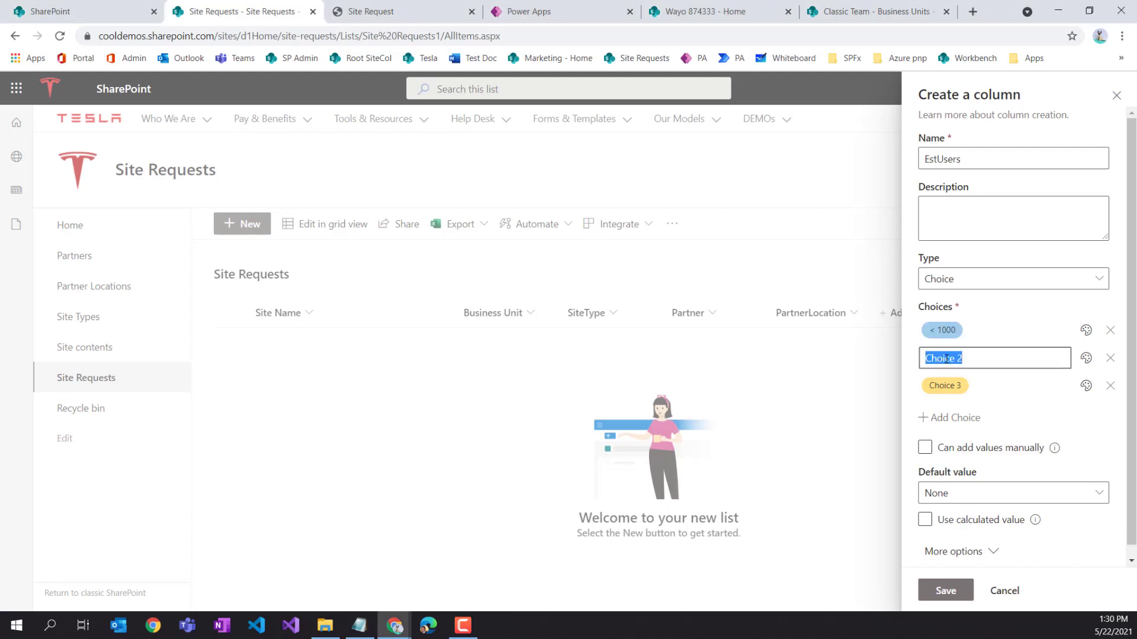
type("1000 - 5000")
left_click(942, 379)
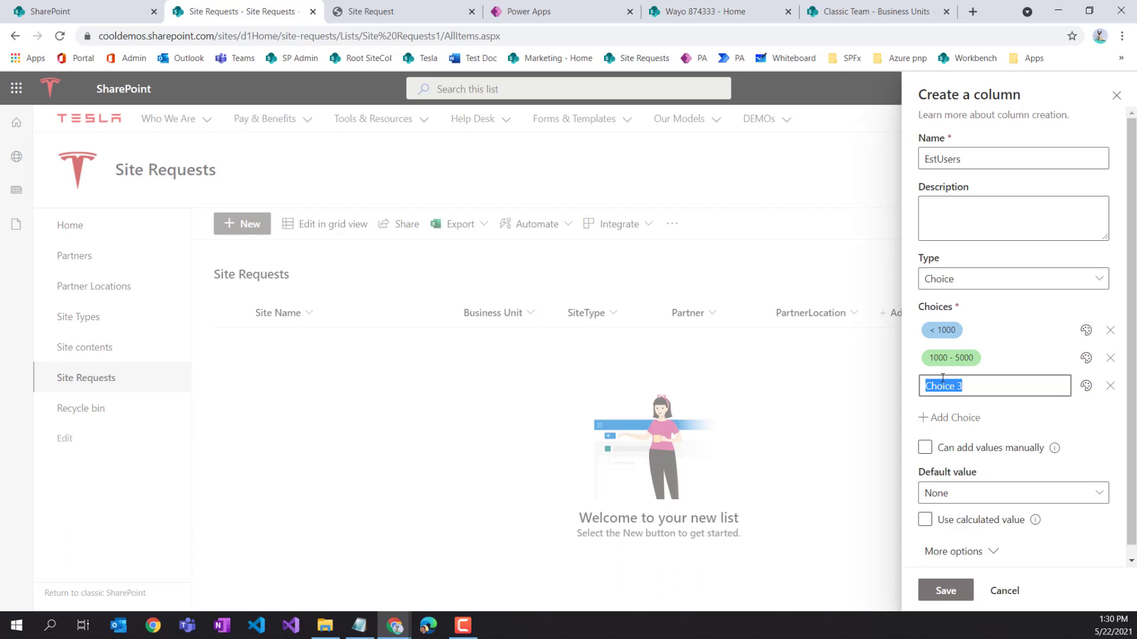
type("5000+")
left_click(945, 418)
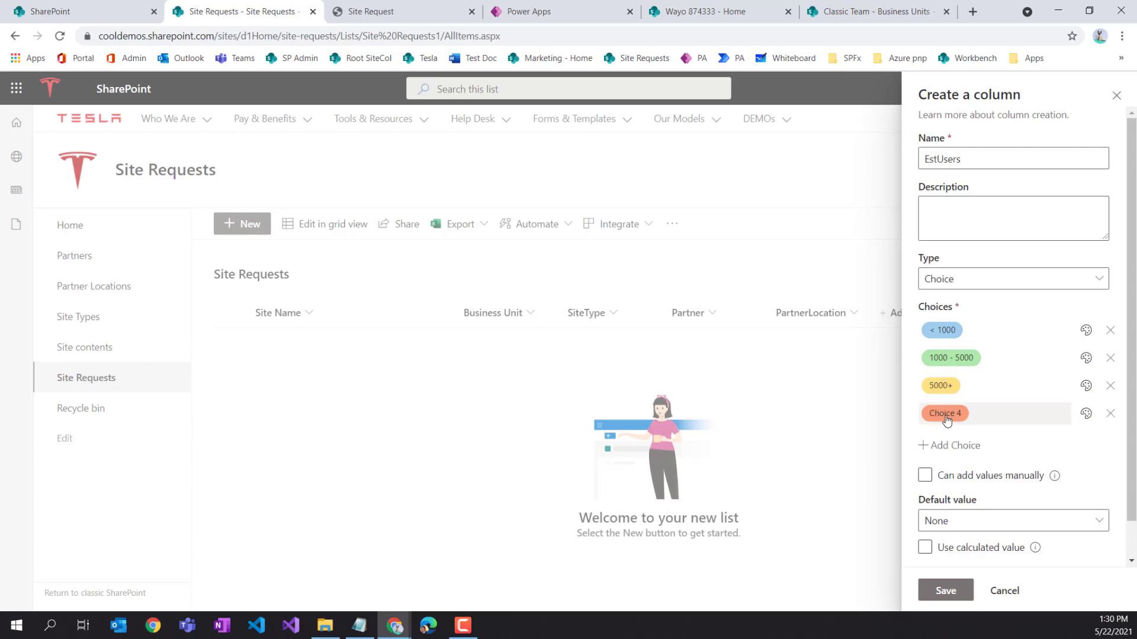
left_click(946, 417)
type("Wh")
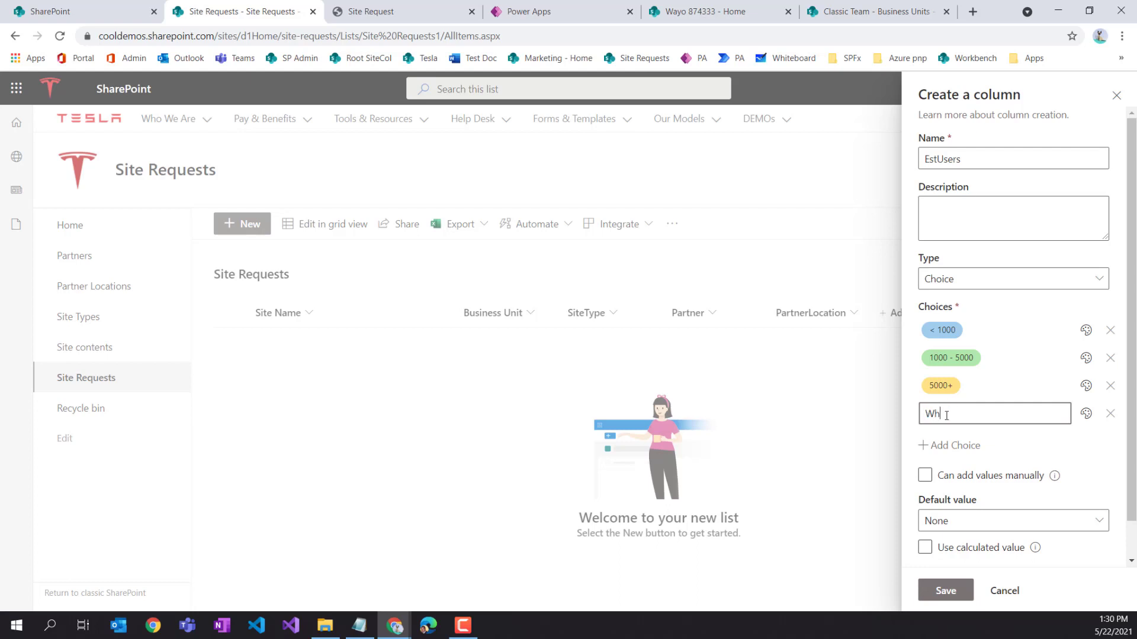
type("ole Organization")
left_click(941, 590)
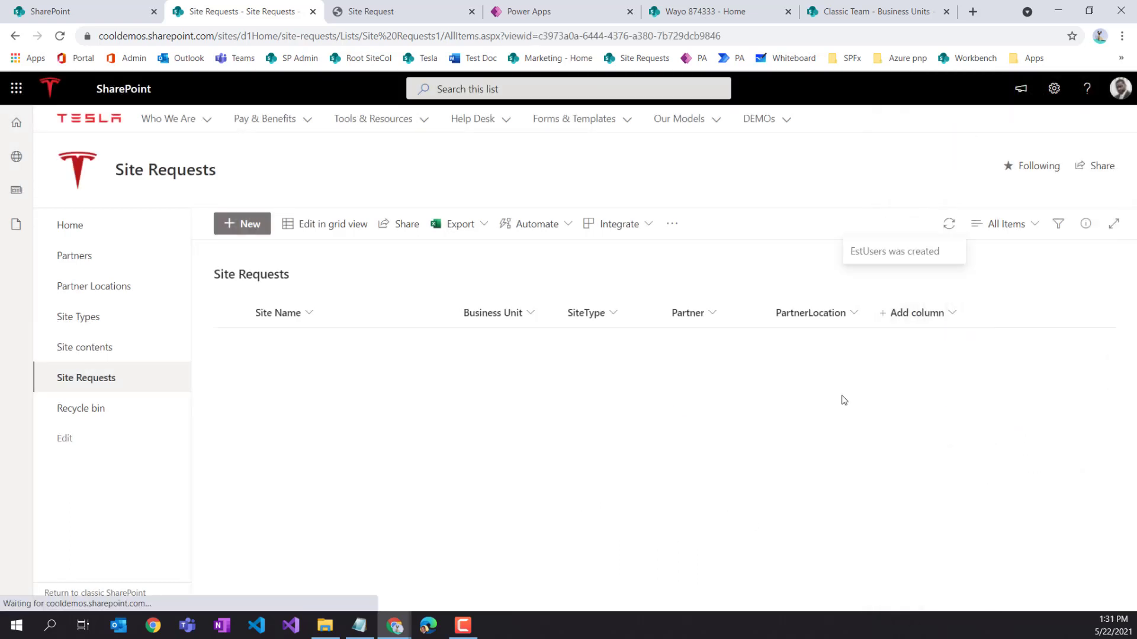
Start a Choice column named 'Data Classifications', checking the wireframe and fixing the name's spacing
left_click(1018, 312)
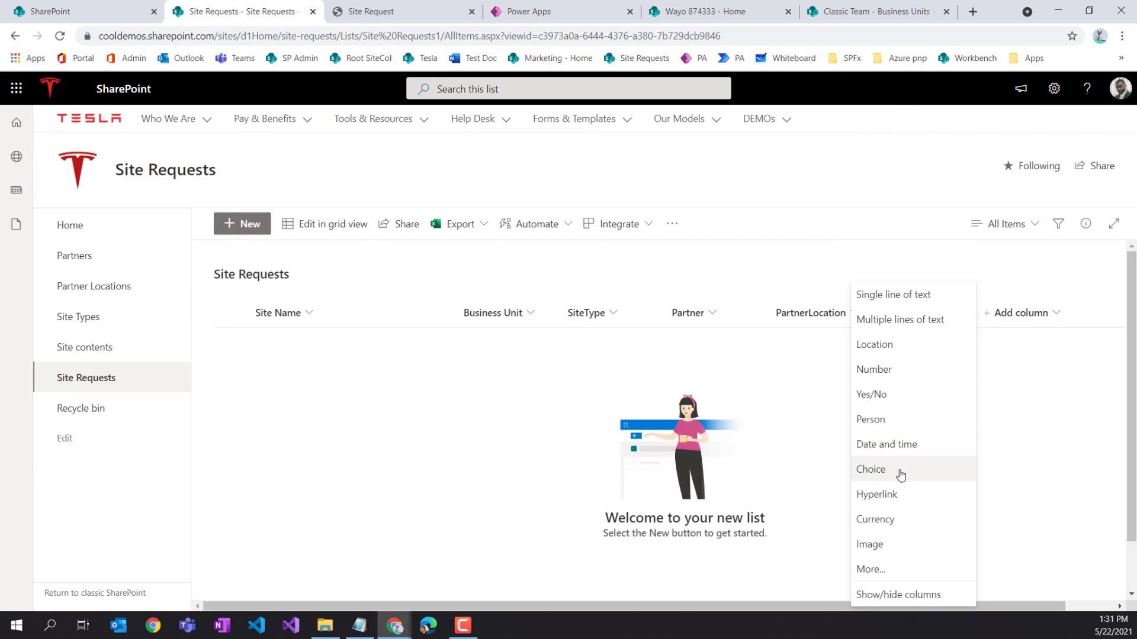
left_click(897, 469)
left_click(417, 14)
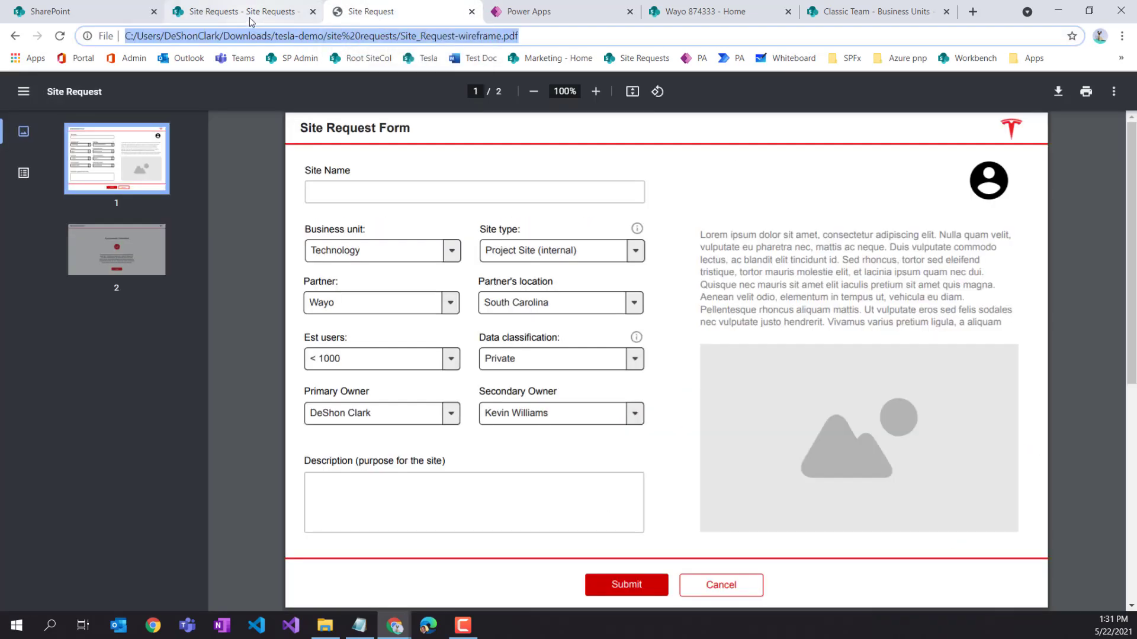
left_click(249, 14)
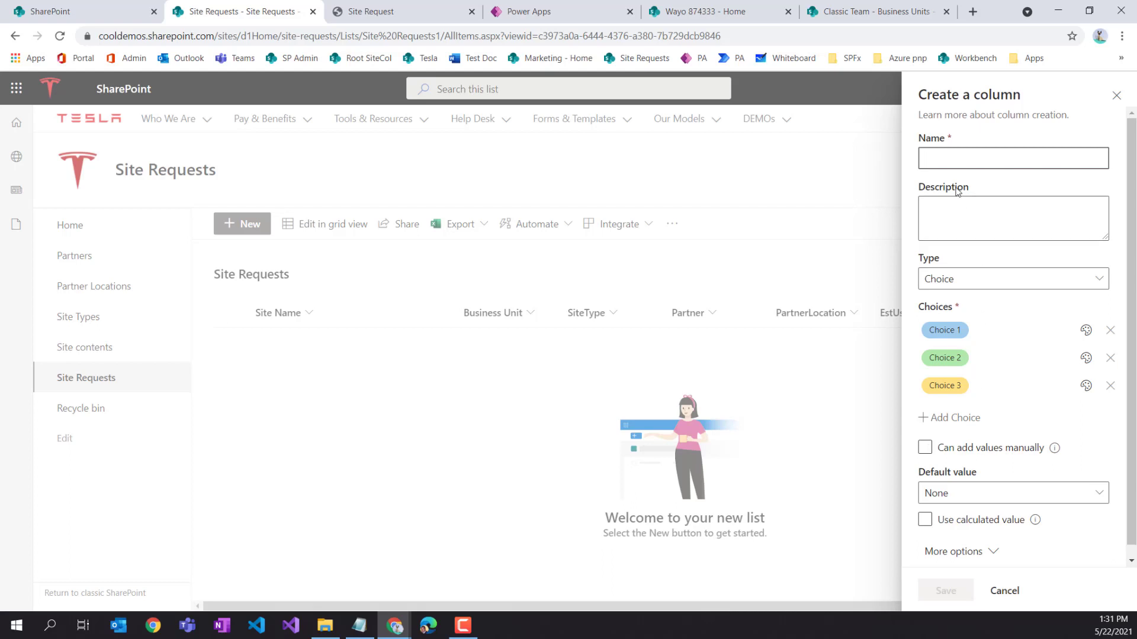
type("Data")
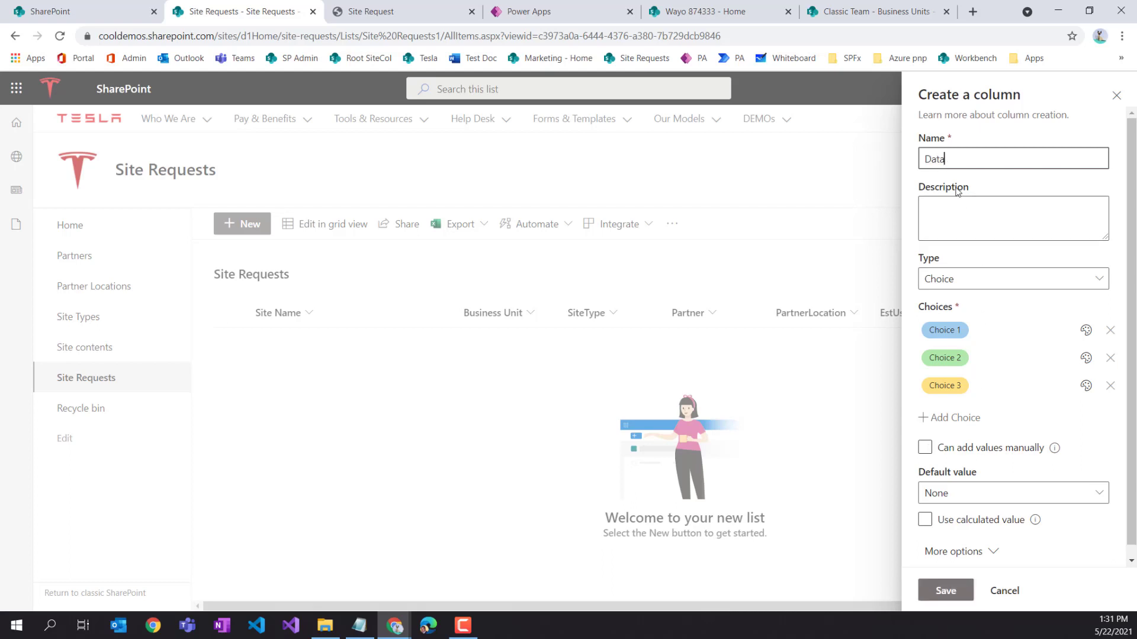
type(" Classifications")
left_click(955, 159)
left_click_drag(948, 160, 945, 159)
left_click(971, 161)
Set the choices to General, Internal, Confidential and Top Secret, then save the column
left_click(1004, 331)
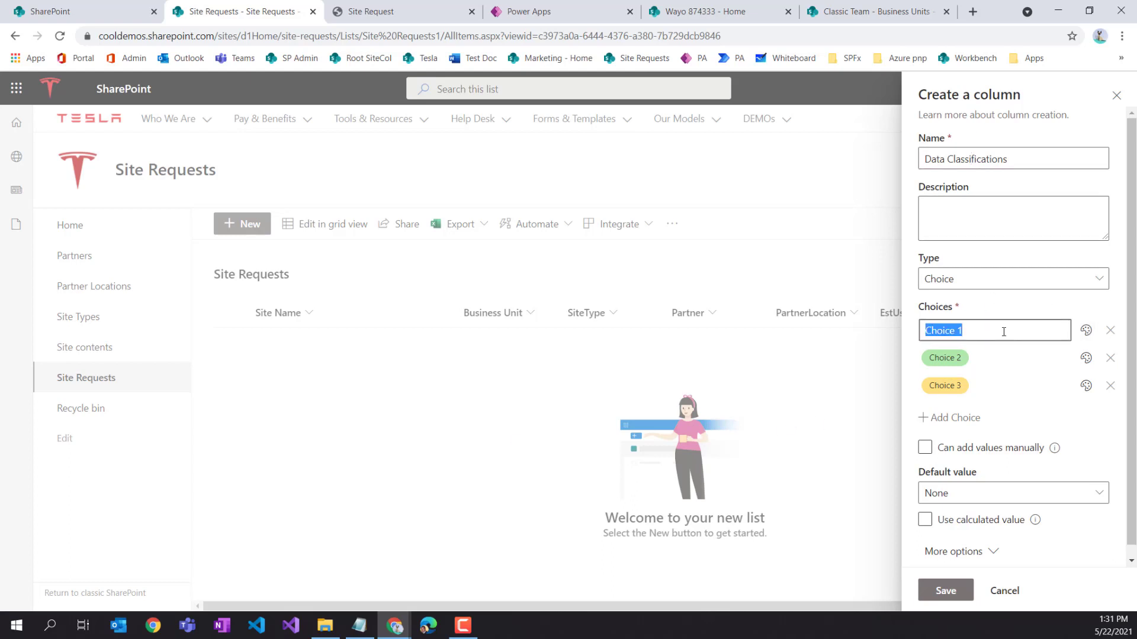
type("General")
key("Return")
left_click(1028, 358)
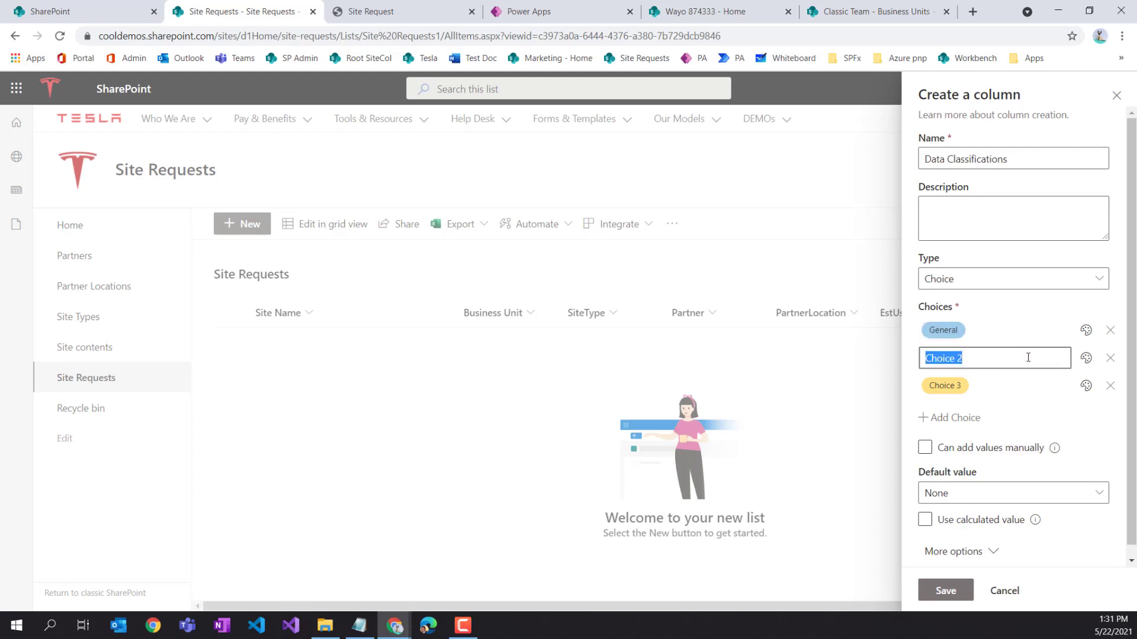
type("Internal")
left_click(980, 390)
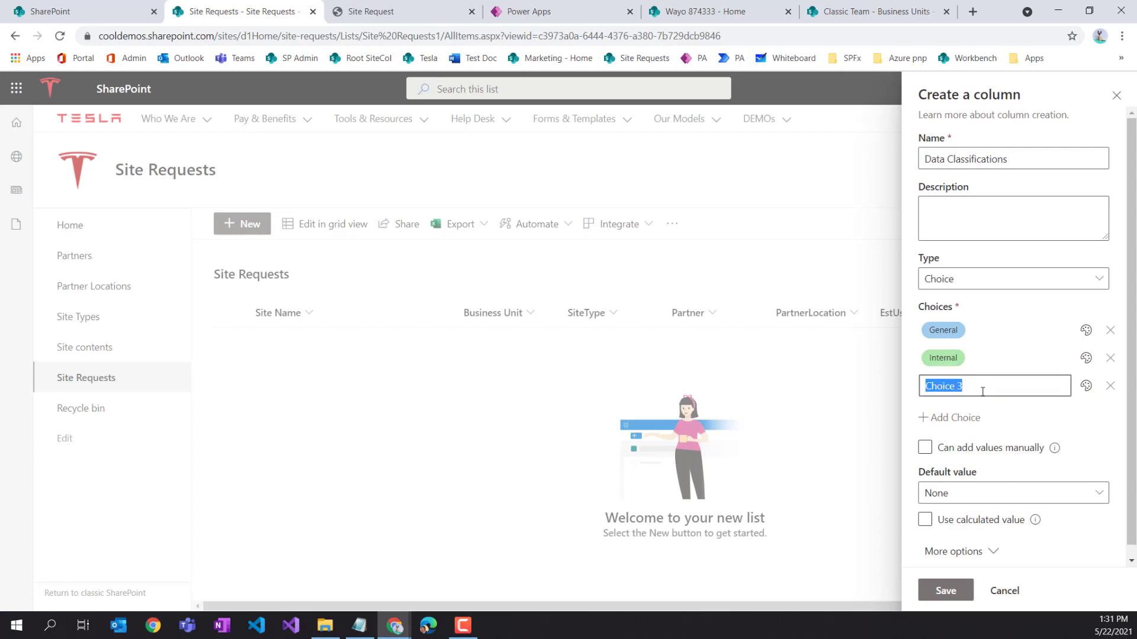
type("Confidential")
left_click(952, 419)
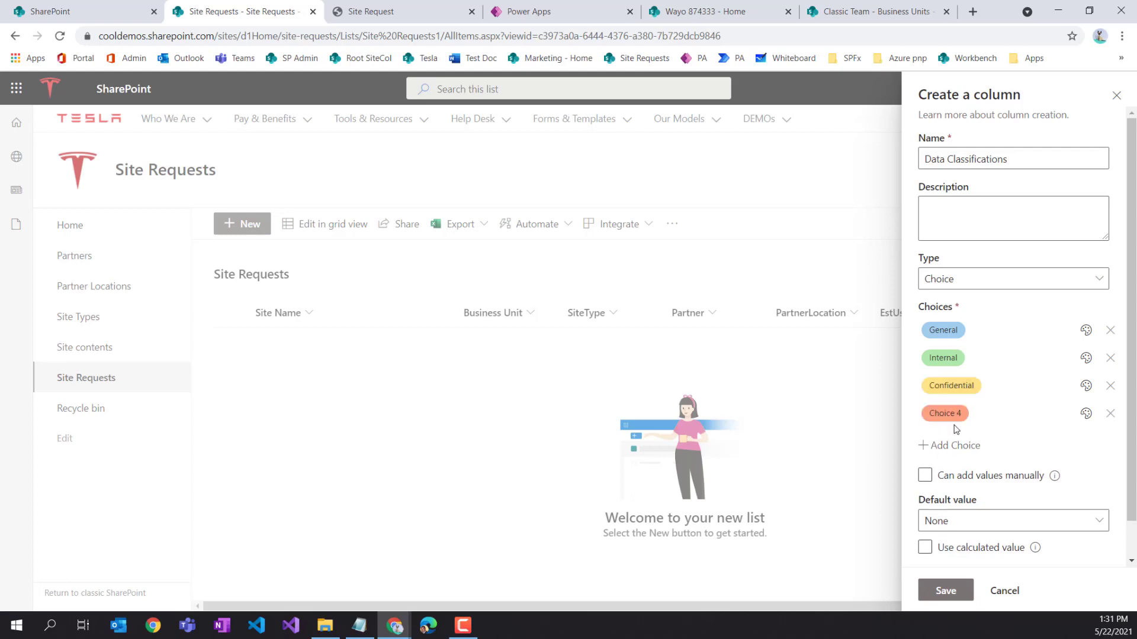
left_click(959, 414)
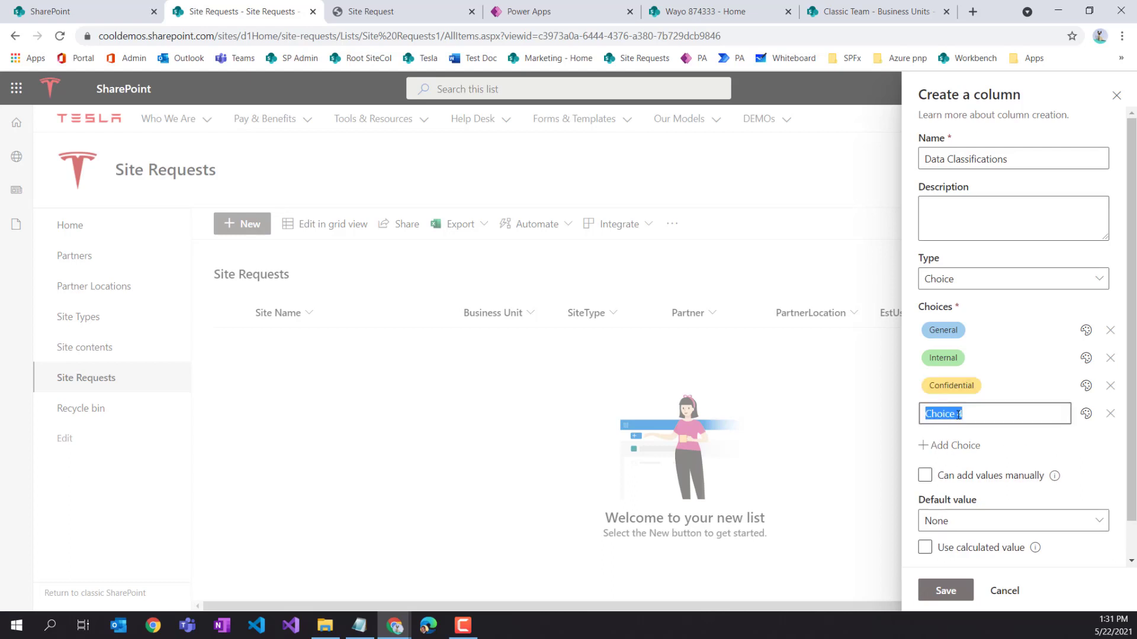
type("Top Secret")
left_click(983, 387)
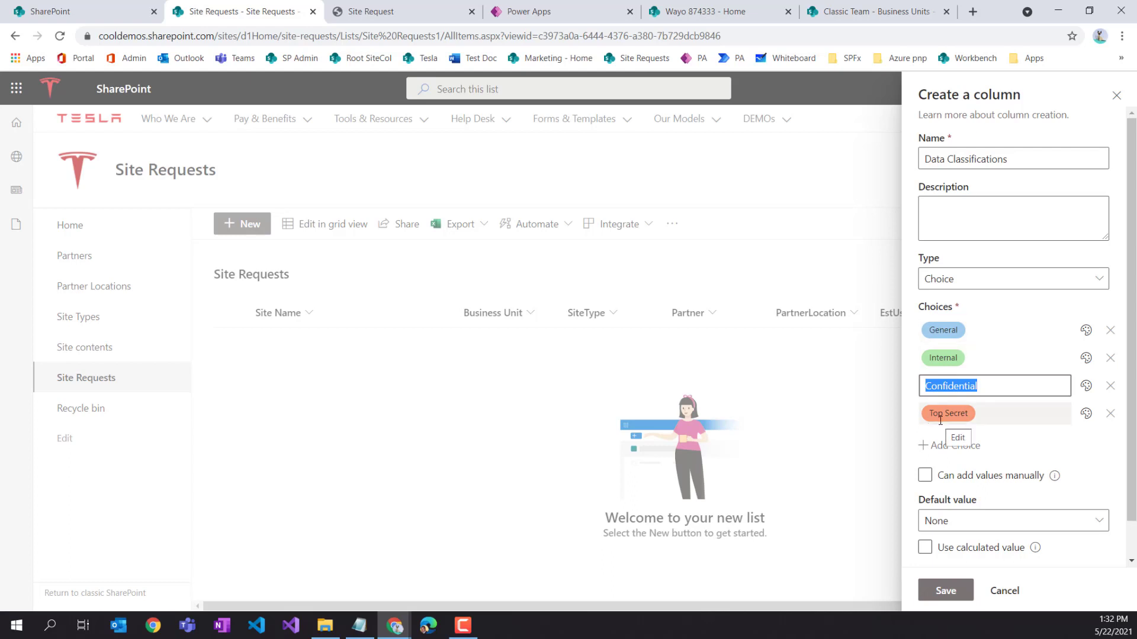
left_click(942, 592)
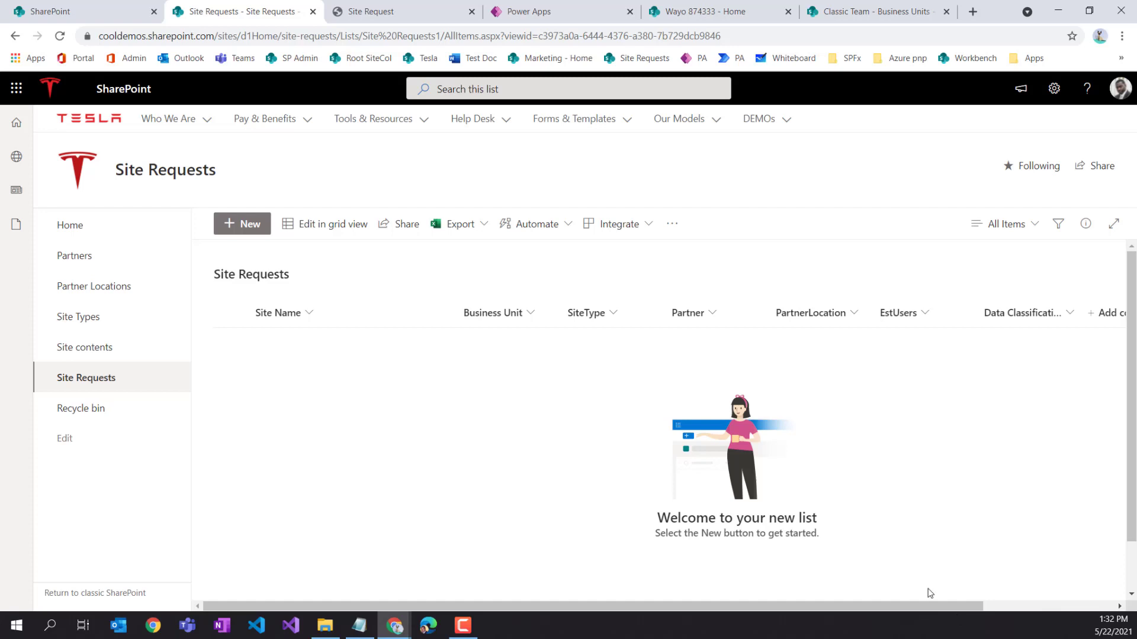
After checking the wireframe, create a Person column named 'Primary Owner'
left_click(402, 14)
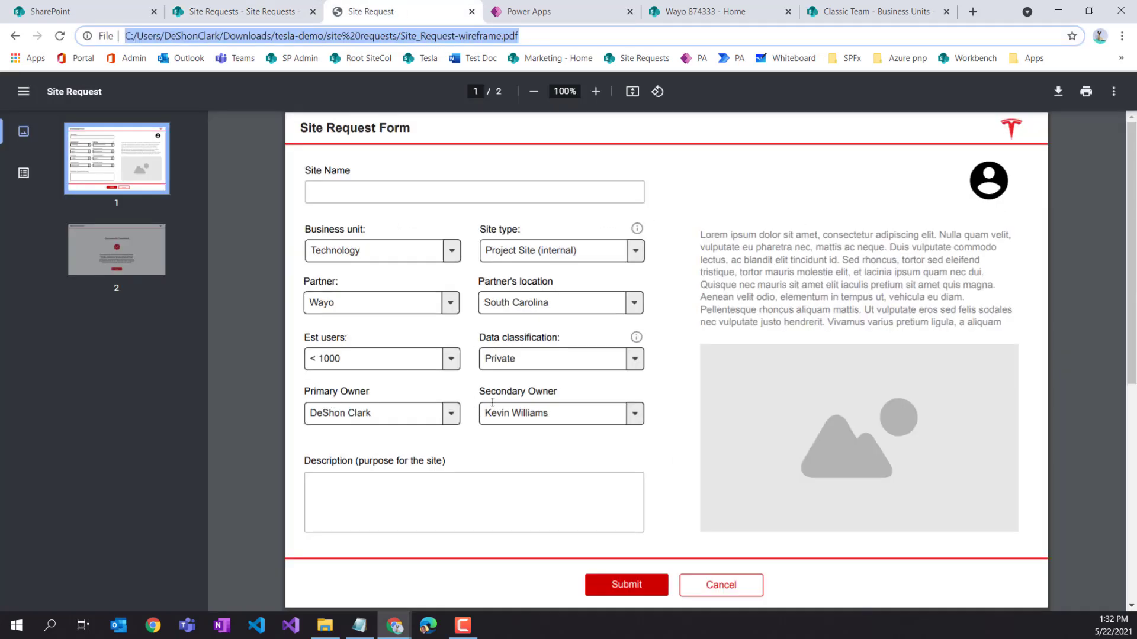
left_click(255, 12)
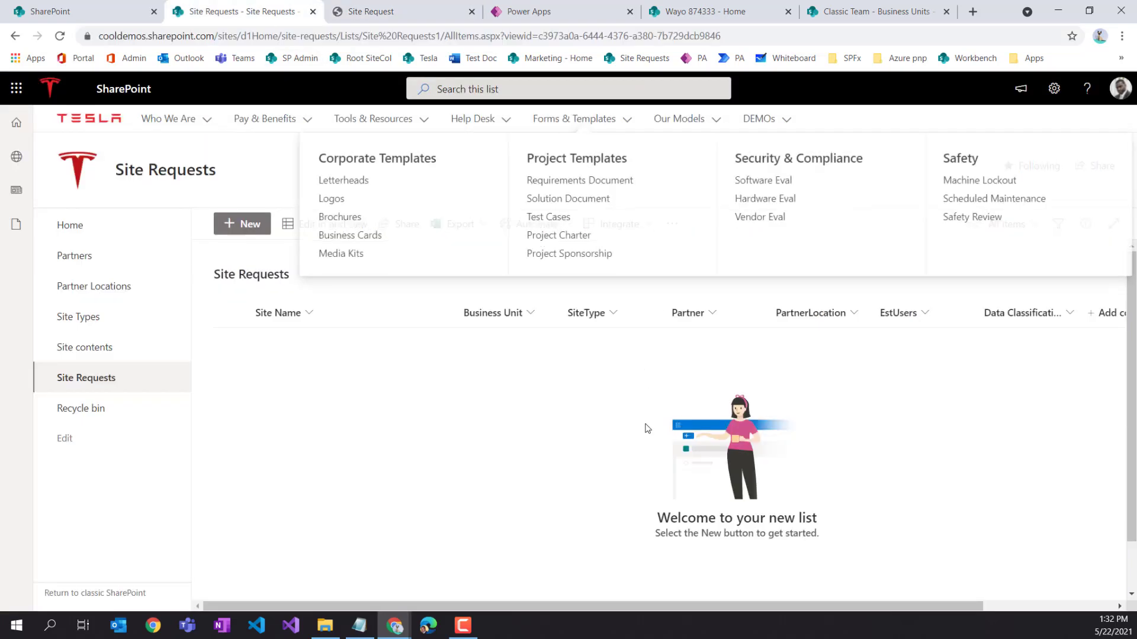
left_click_drag(790, 606, 927, 610)
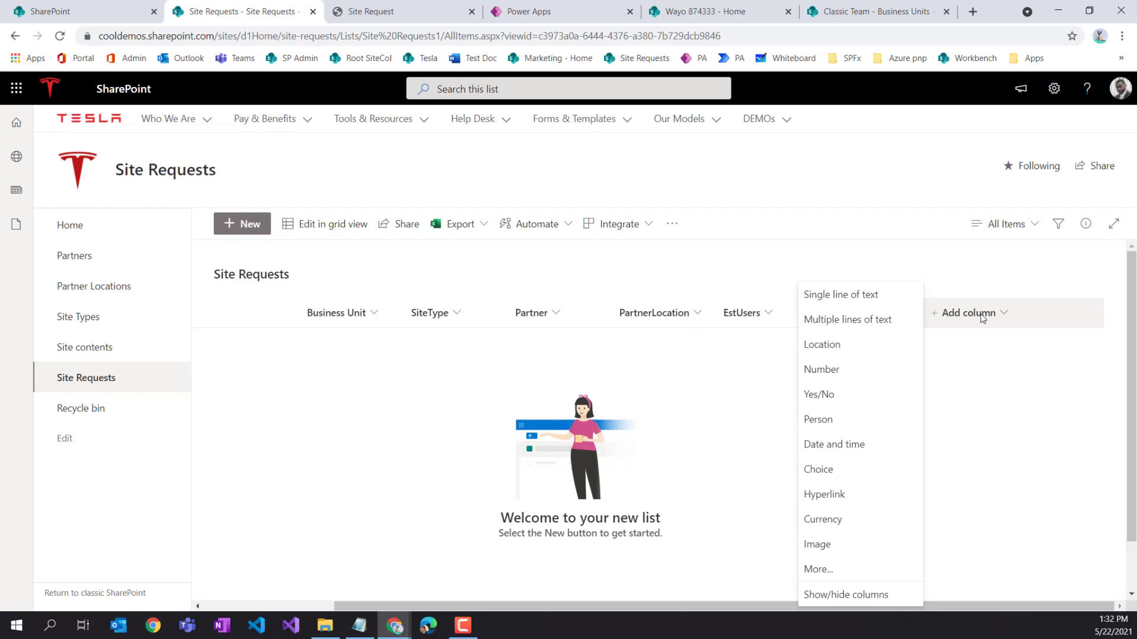
left_click(827, 426)
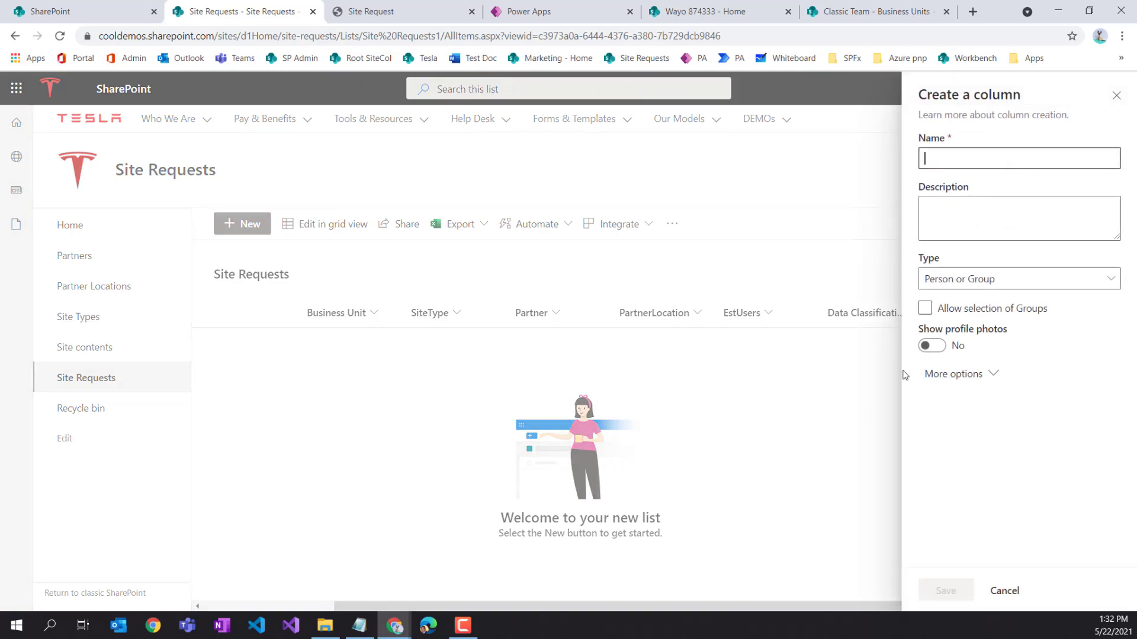
type("Primary Owne")
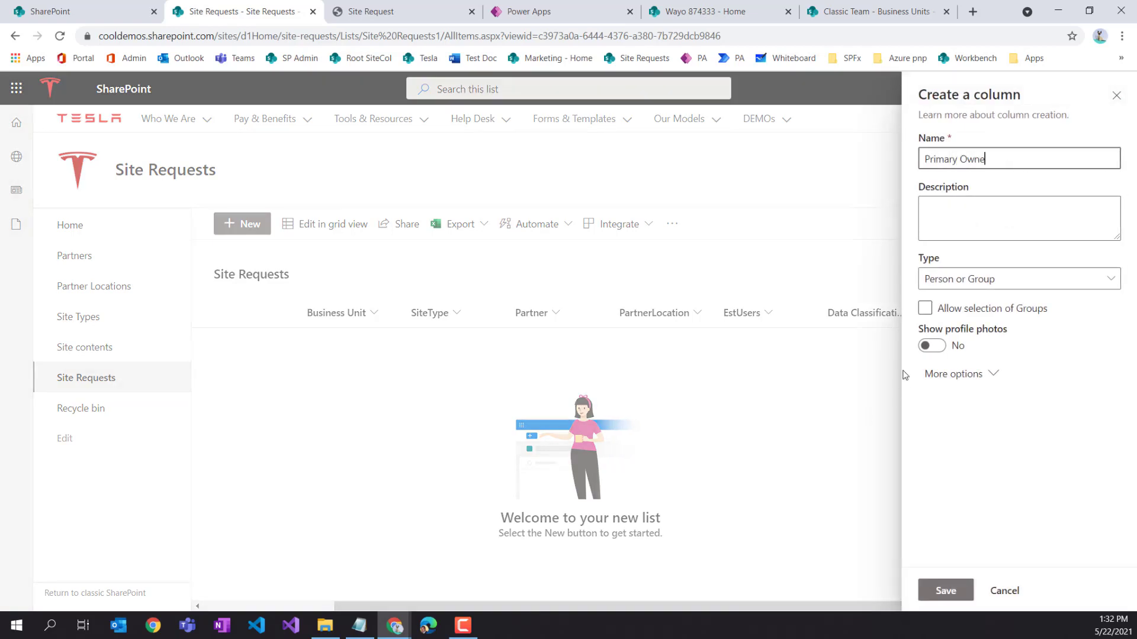
type("rs")
key("BackSpace")
left_click(947, 593)
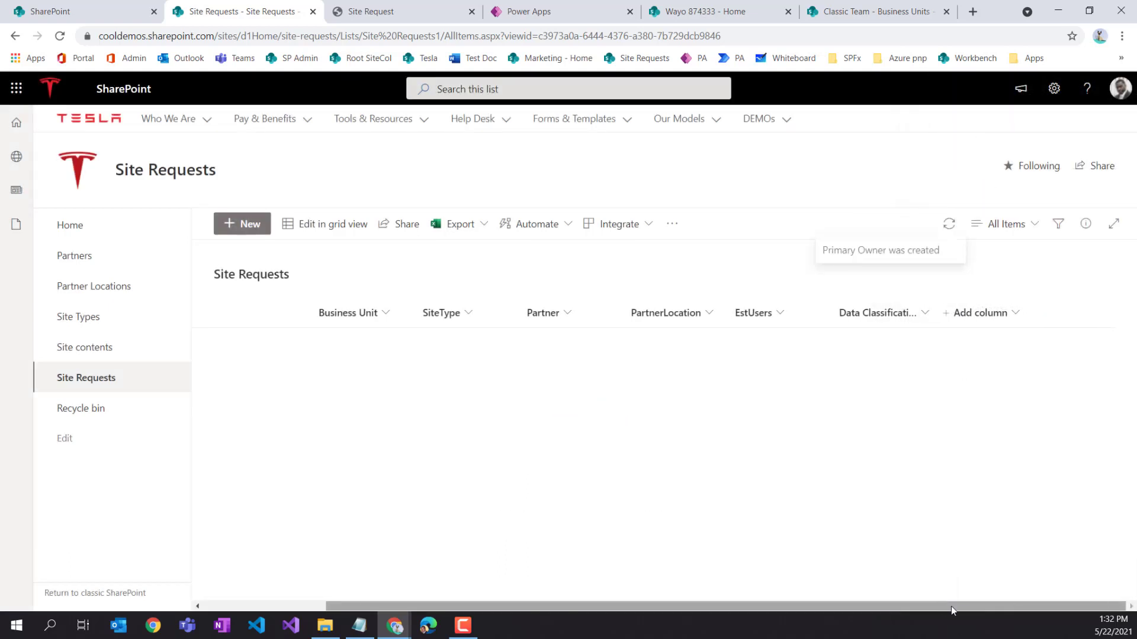
Create a Person column named 'Secondary Owner' and scroll across to review the columns
left_click(991, 314)
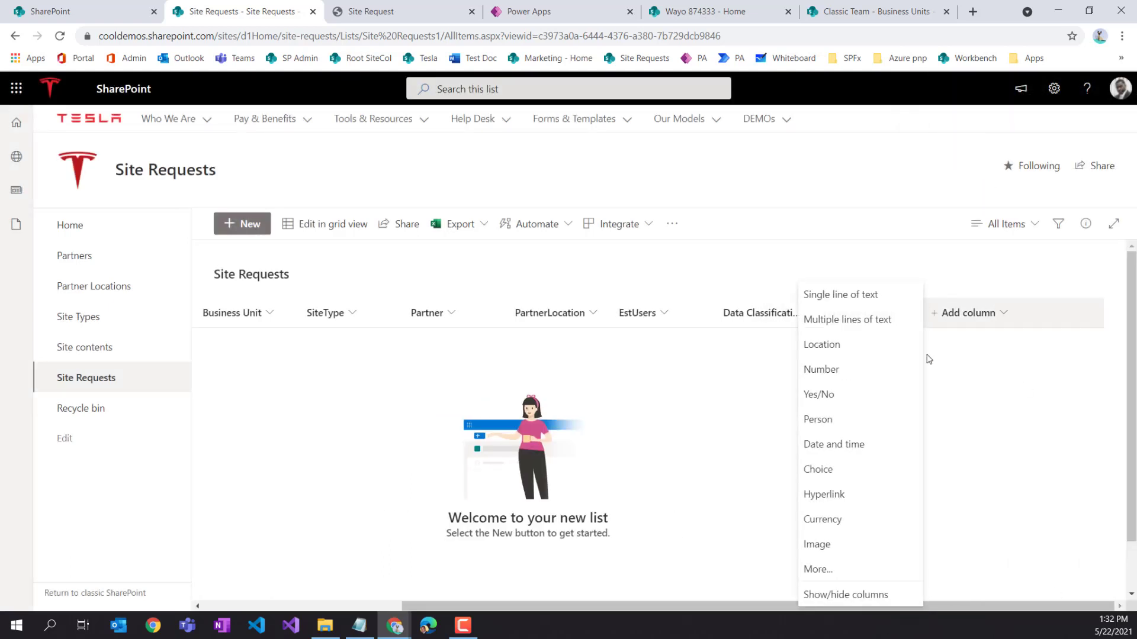
left_click(841, 430)
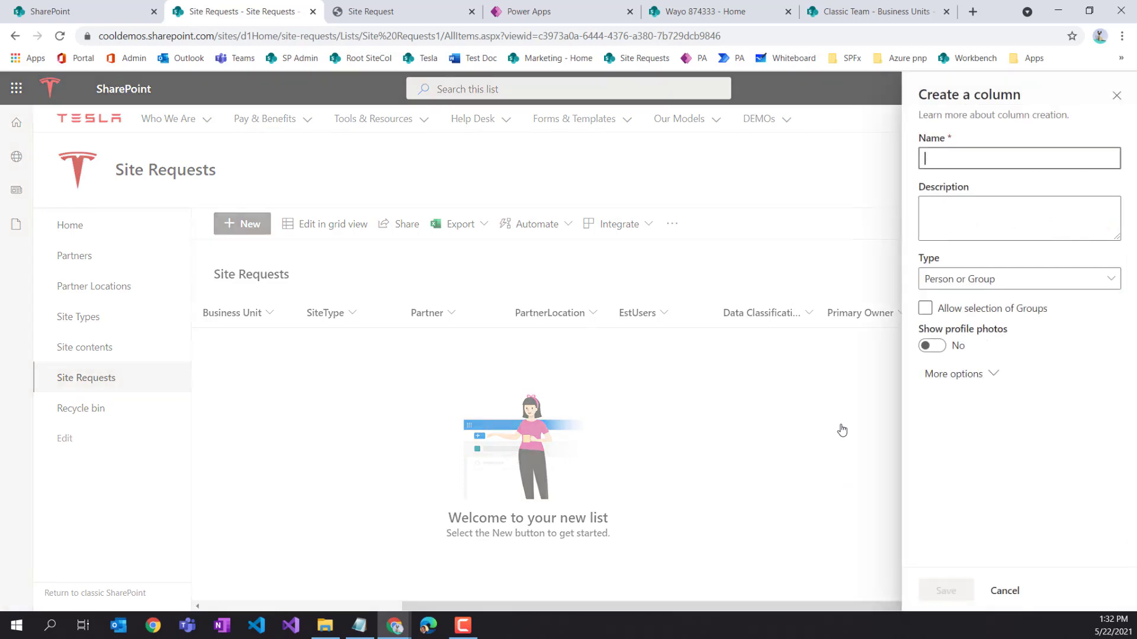
type("Secondary Owner")
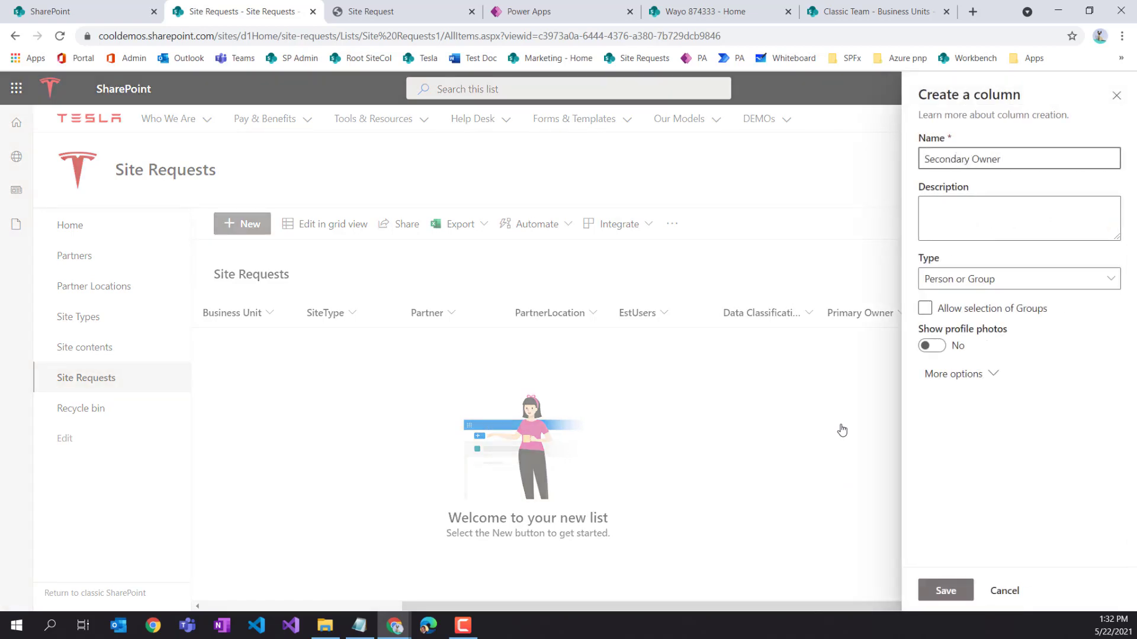
left_click(945, 590)
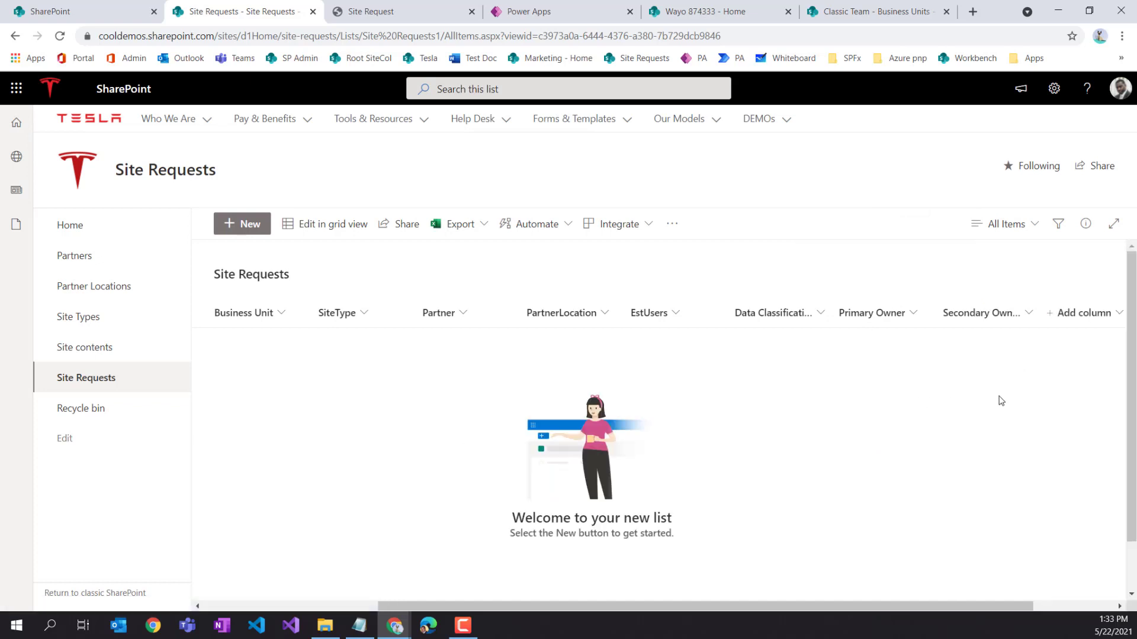
left_click(1048, 605)
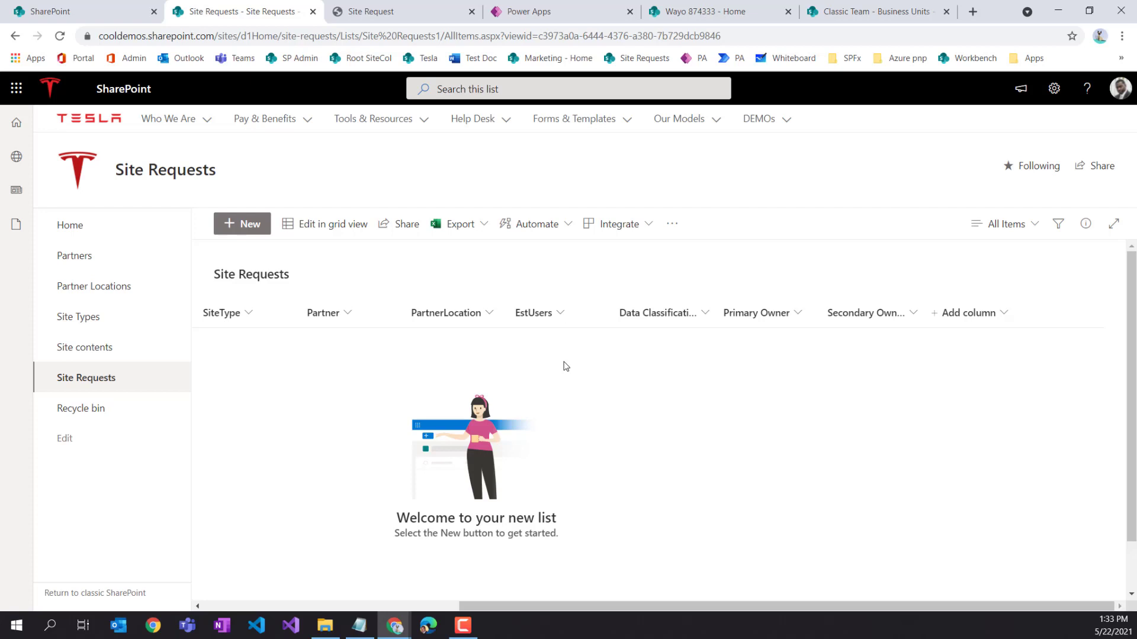
left_click(436, 606)
left_click_drag(435, 605, 690, 613)
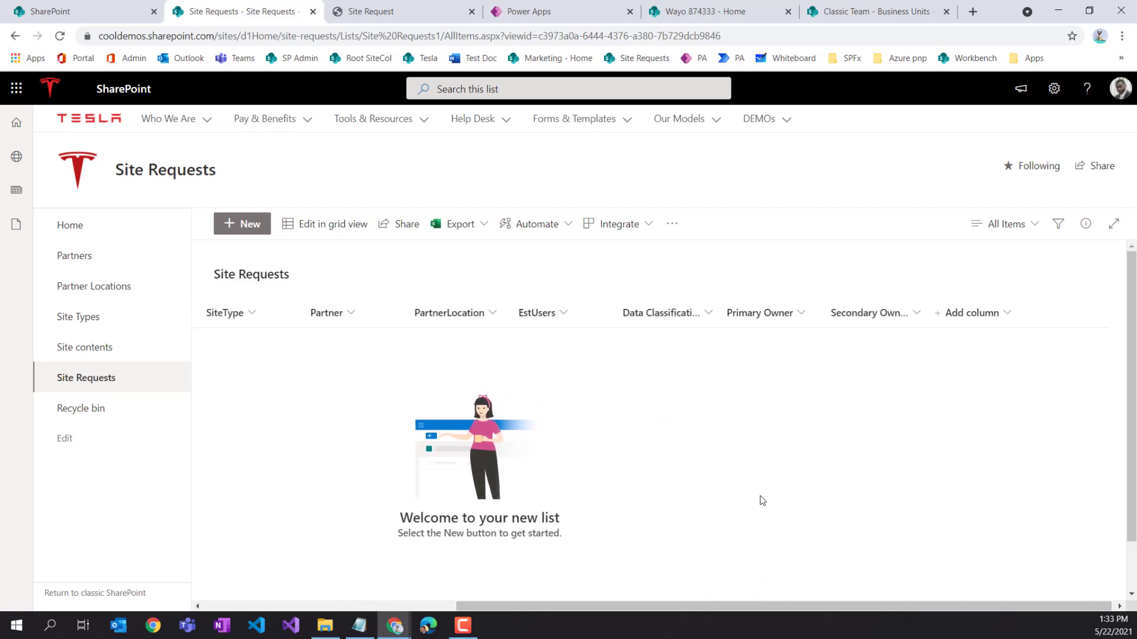
After reviewing the wireframe, create a multiple-lines-of-text column named Description
left_click(399, 13)
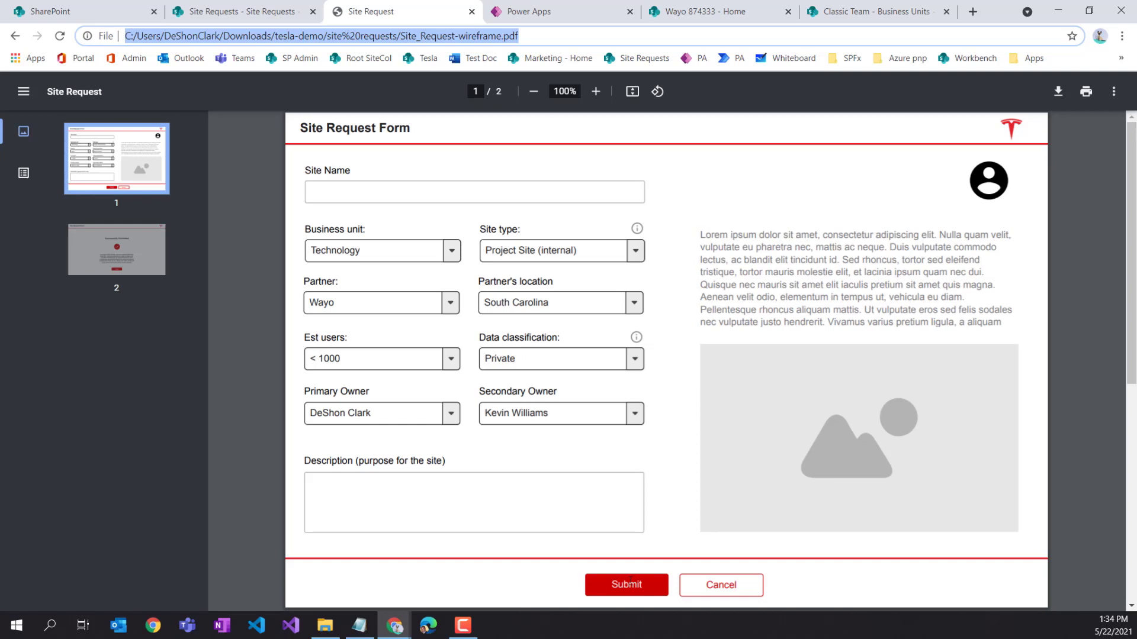
left_click(552, 17)
left_click(216, 13)
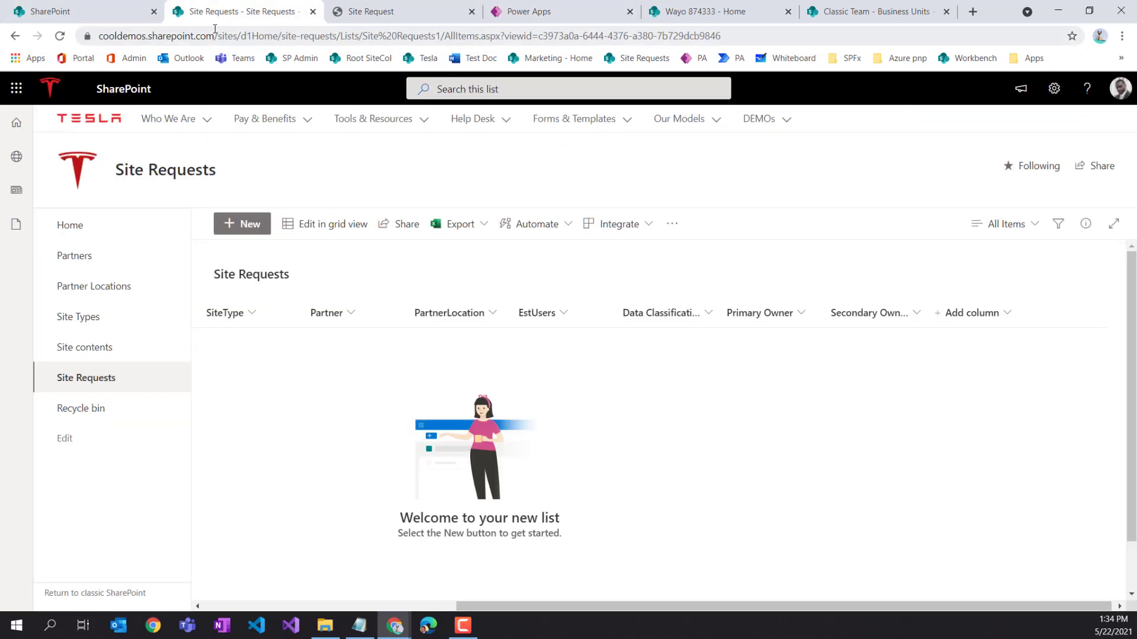
left_click(966, 314)
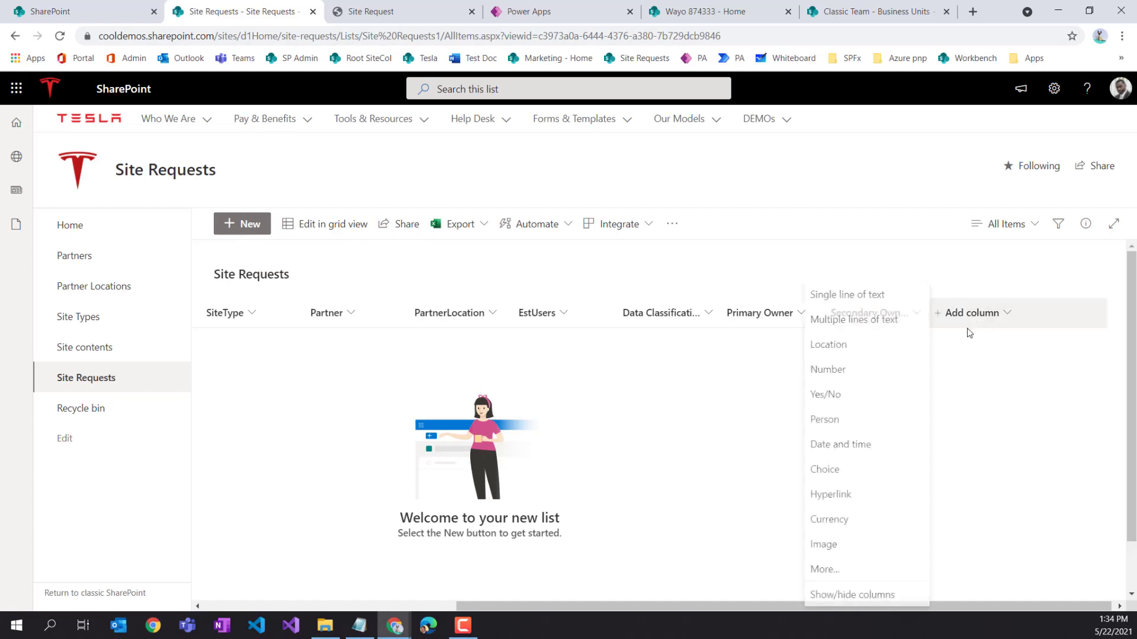
left_click(870, 327)
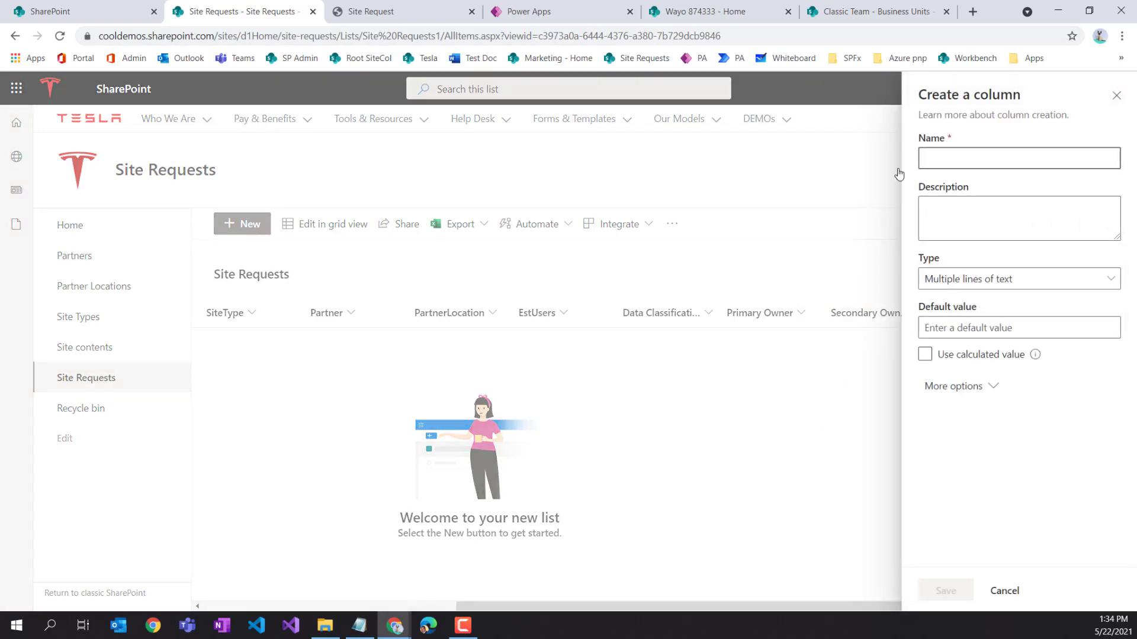
type("Description")
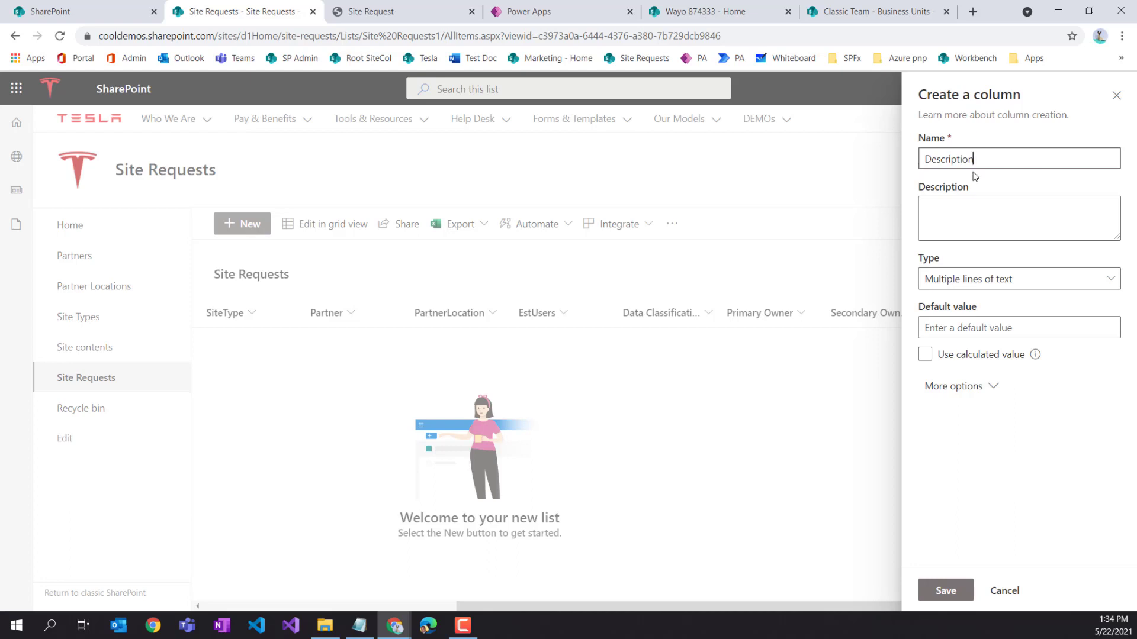
left_click(939, 597)
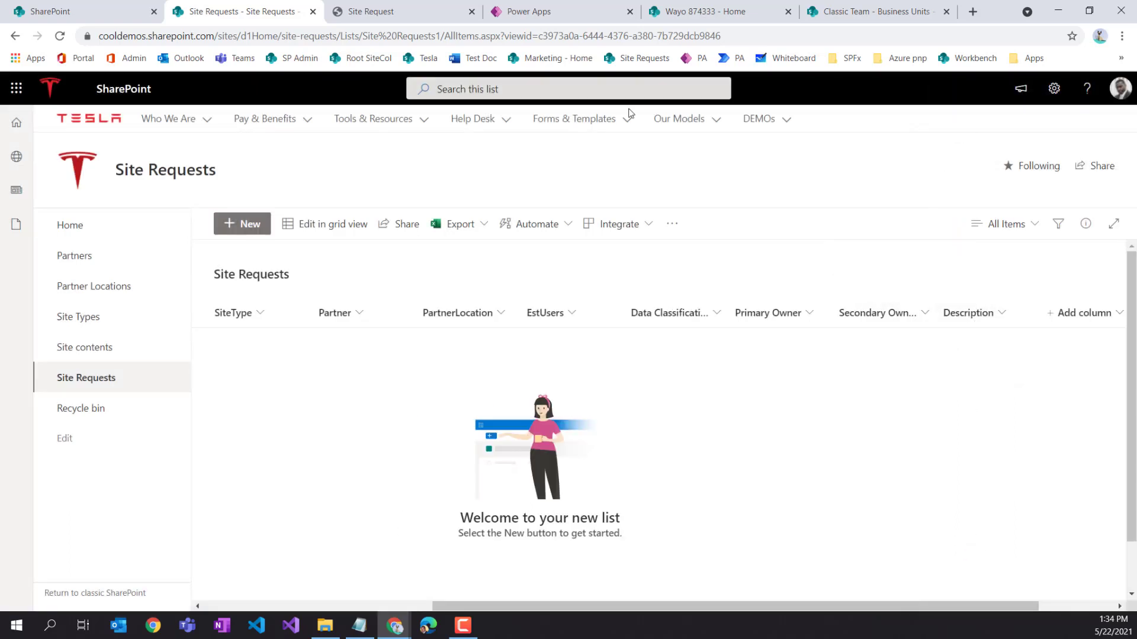
Check the wireframe's Description purpose note, then return to the Site Requests list
left_click(344, 14)
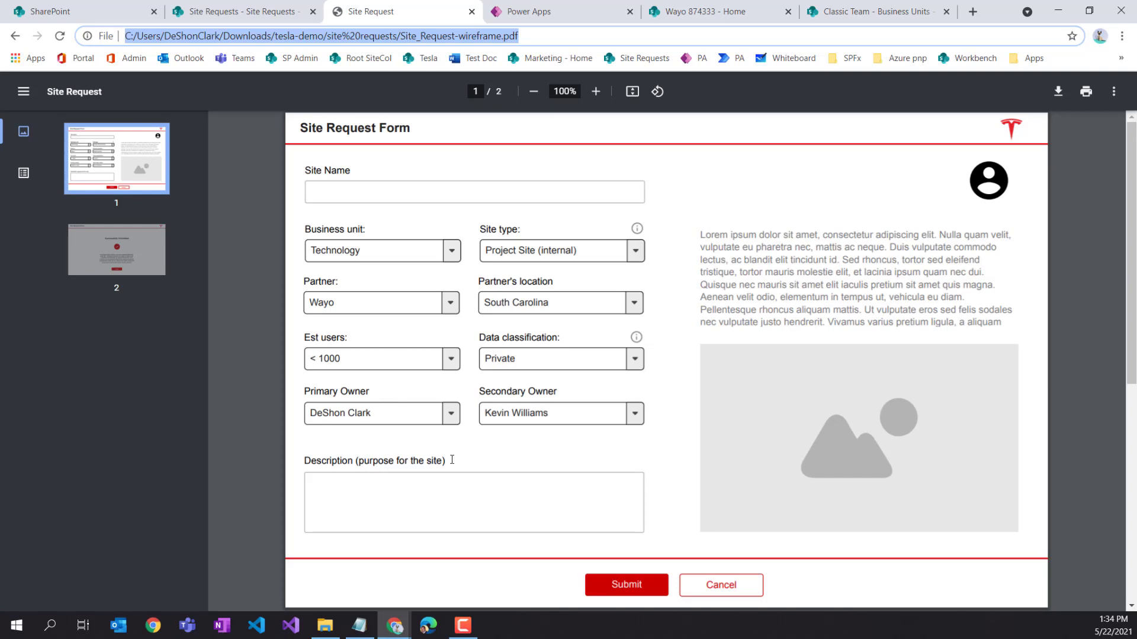
left_click_drag(452, 459, 355, 461)
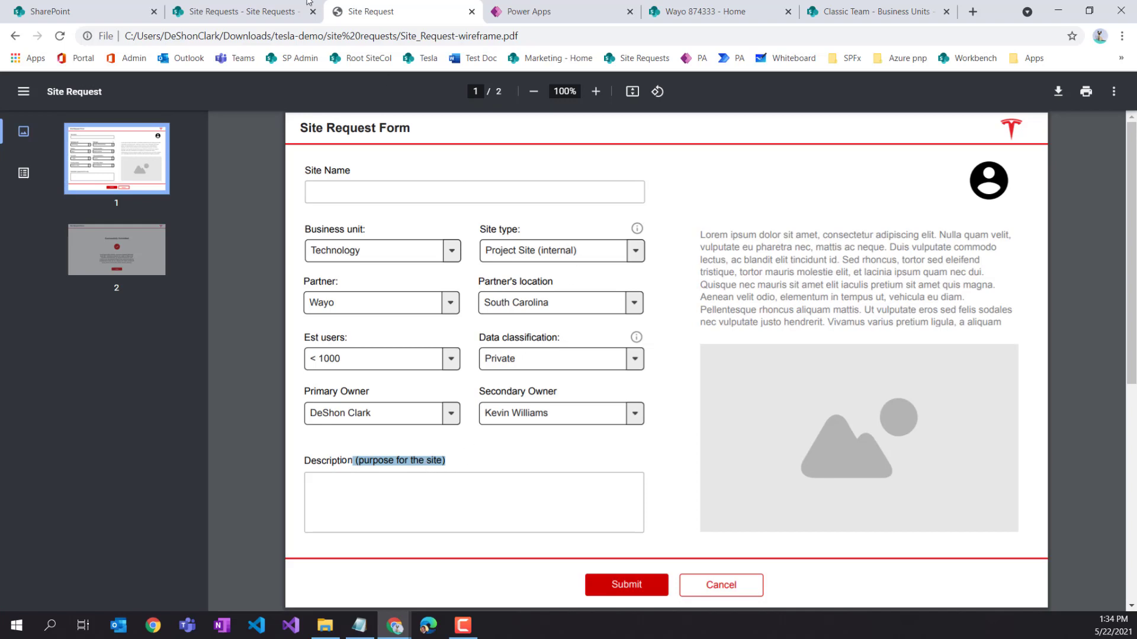
left_click(234, 13)
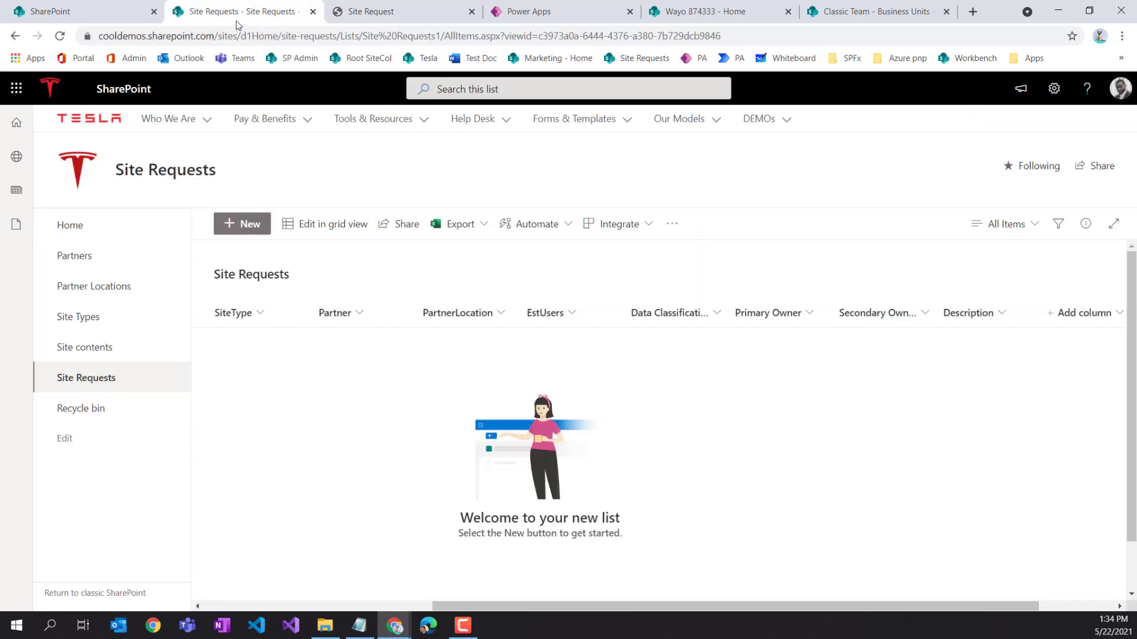
Rename the PartnerLocation column to 'Partner Location'
left_click(456, 315)
mouse_move(461, 445)
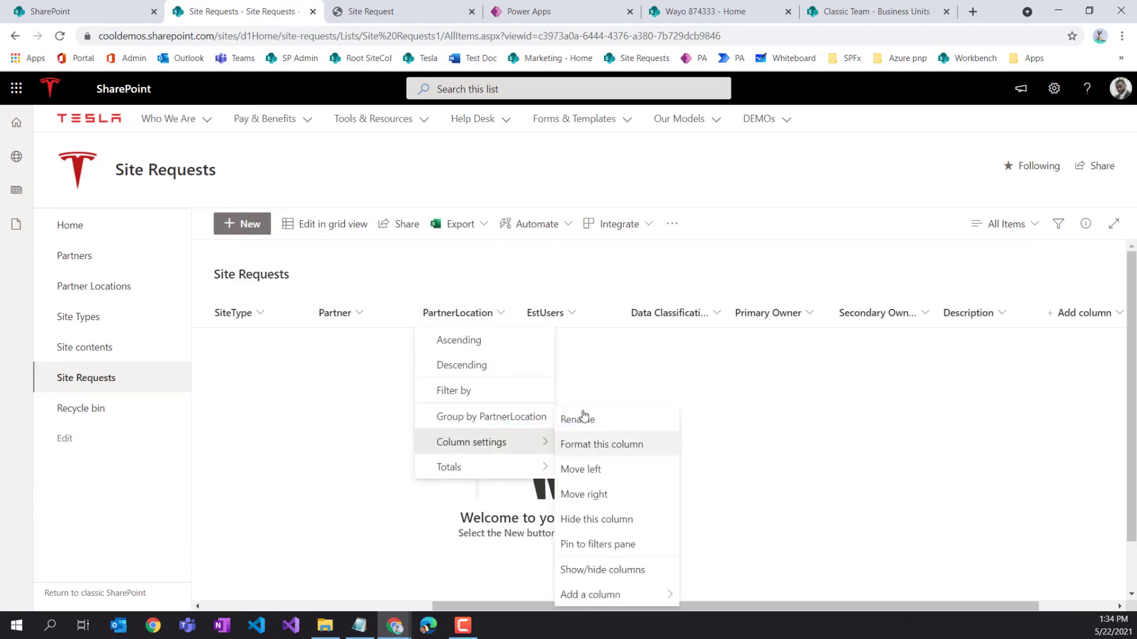
left_click(582, 419)
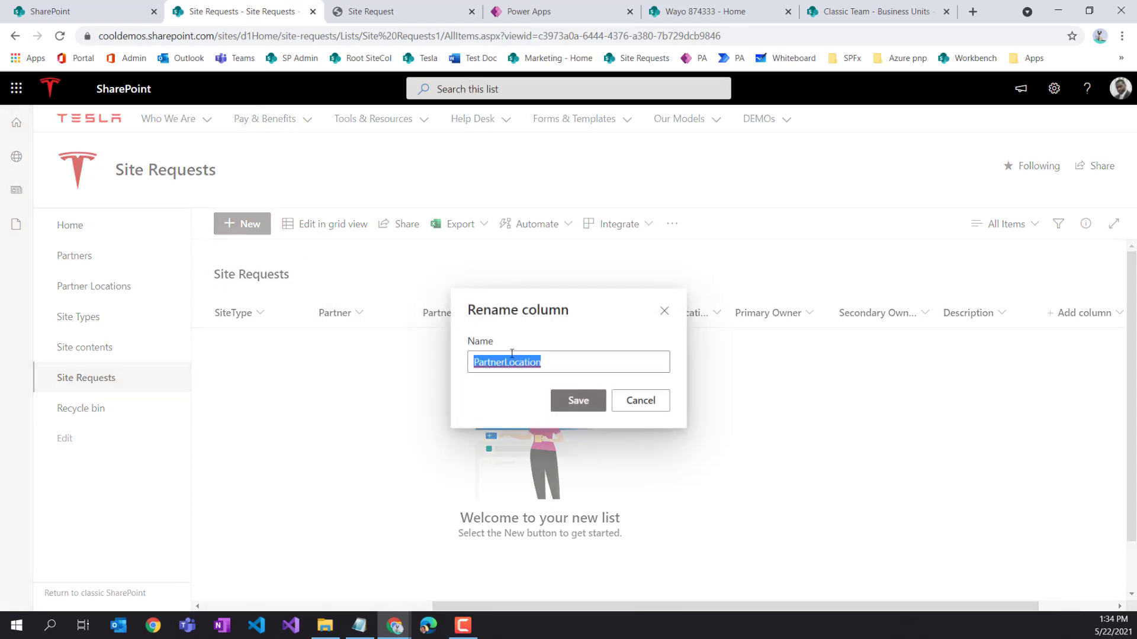
left_click(641, 401)
left_click(455, 313)
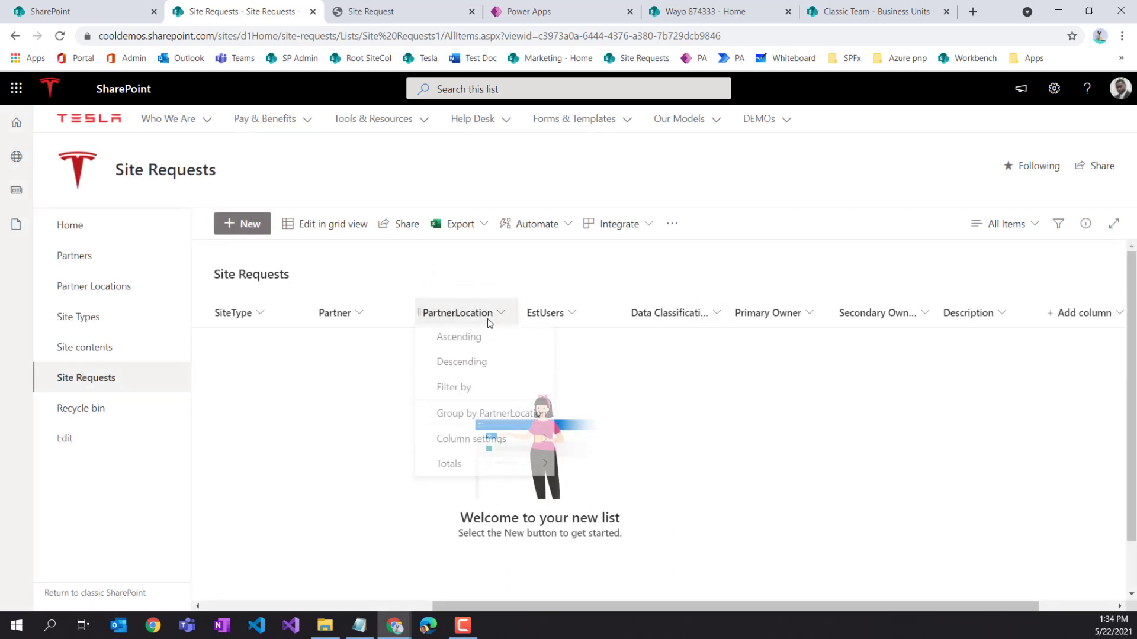
mouse_move(502, 442)
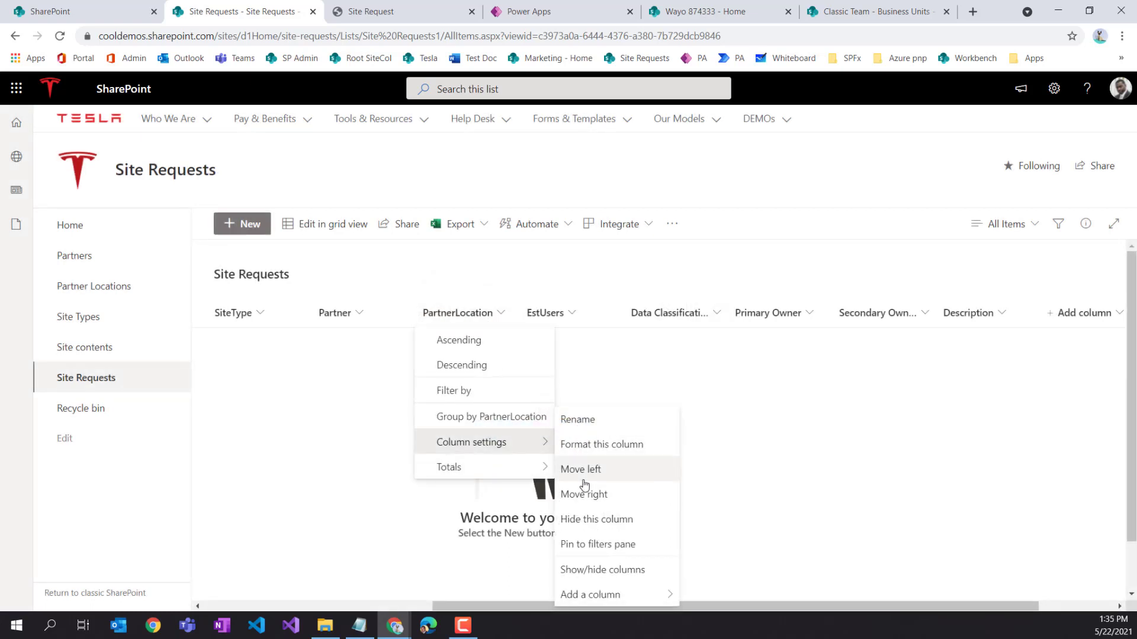
left_click(584, 427)
left_click(508, 362)
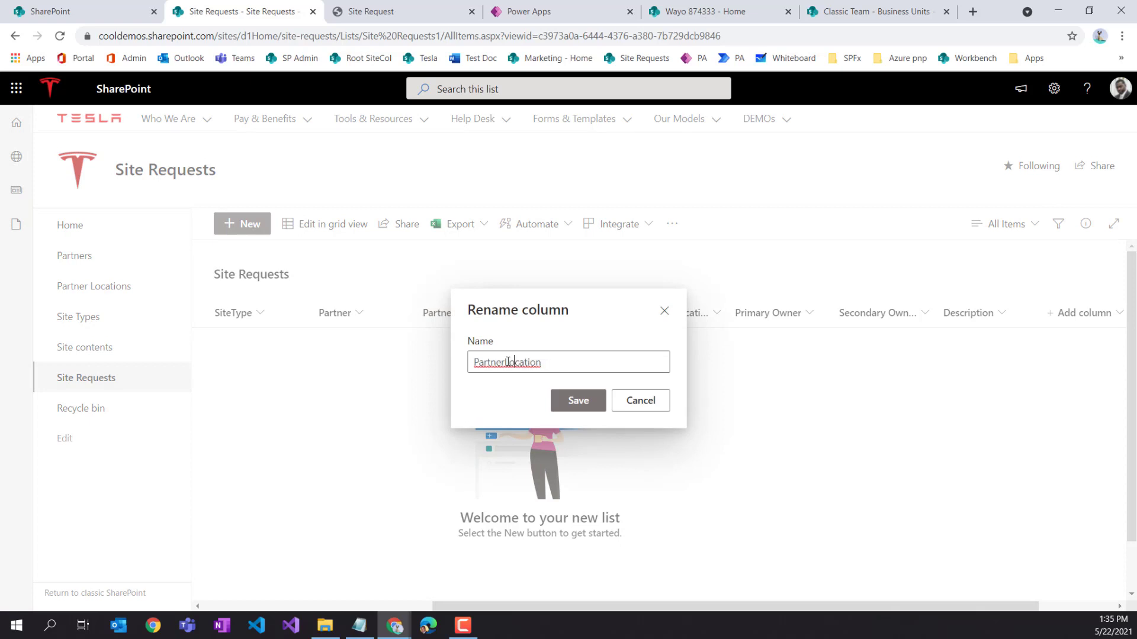
left_click(578, 401)
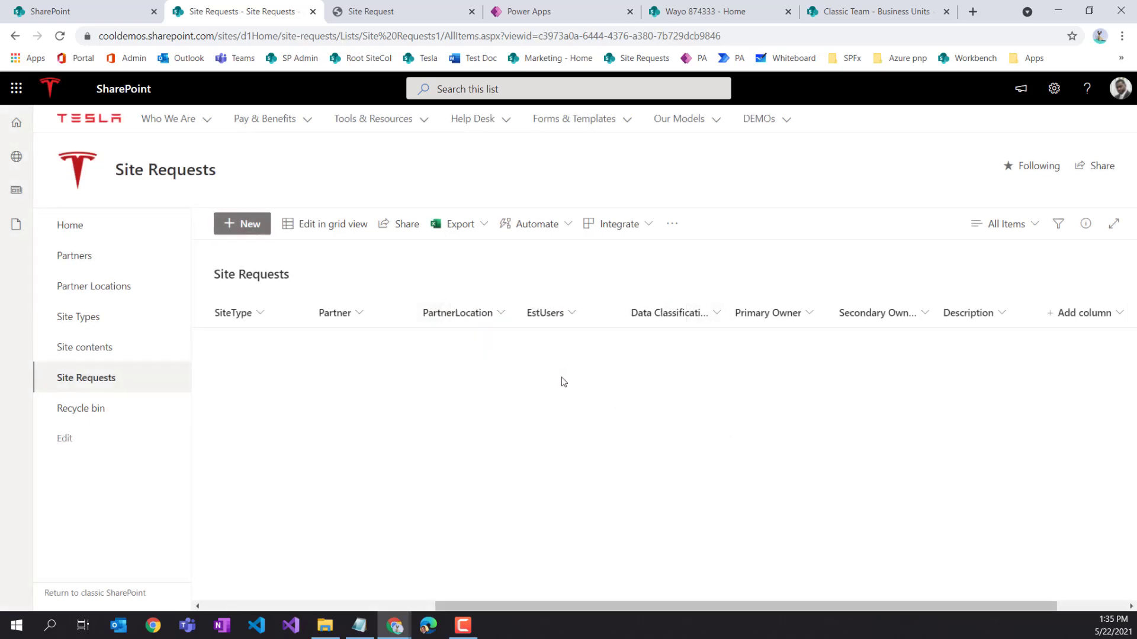
Rename the EstUsers column to 'Est. Users' in its column settings, then scroll the list
left_click(570, 315)
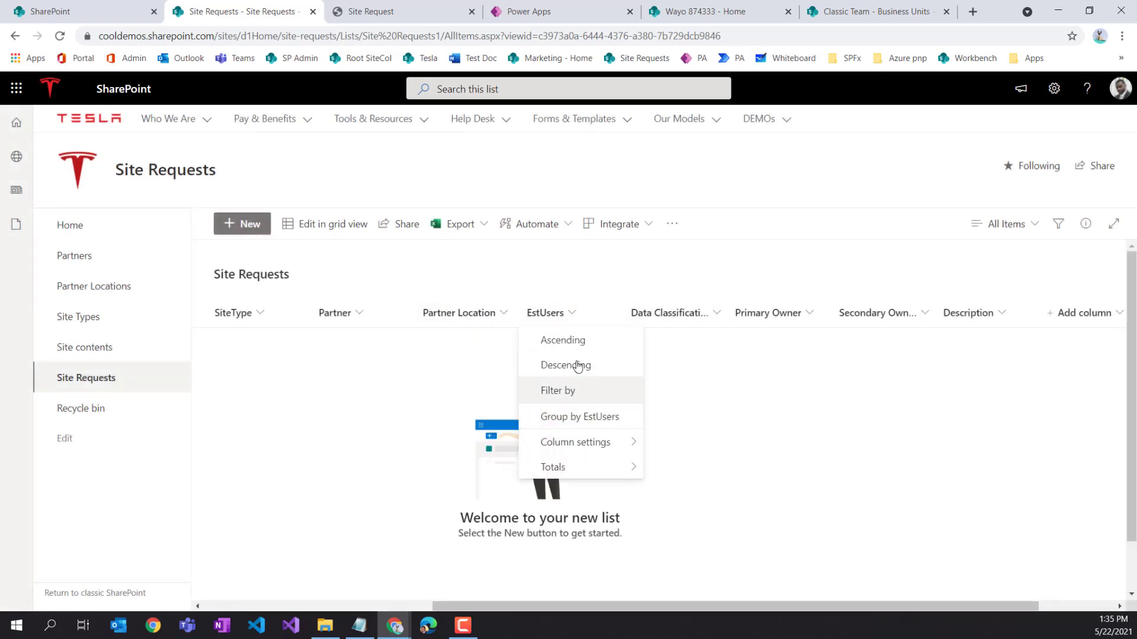
mouse_move(586, 442)
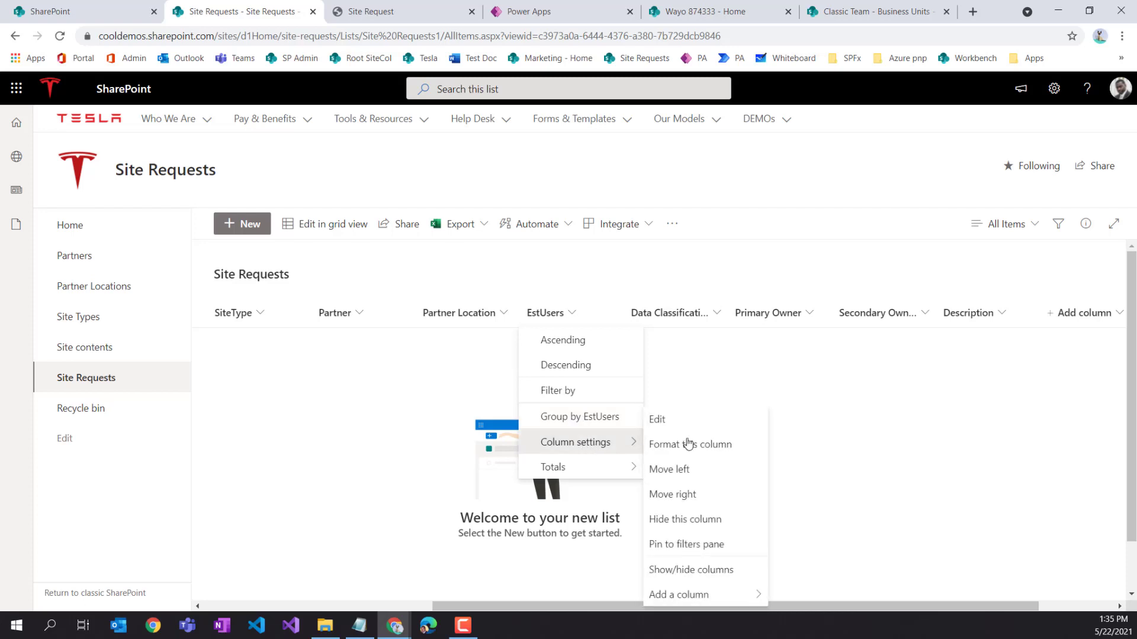
left_click(657, 419)
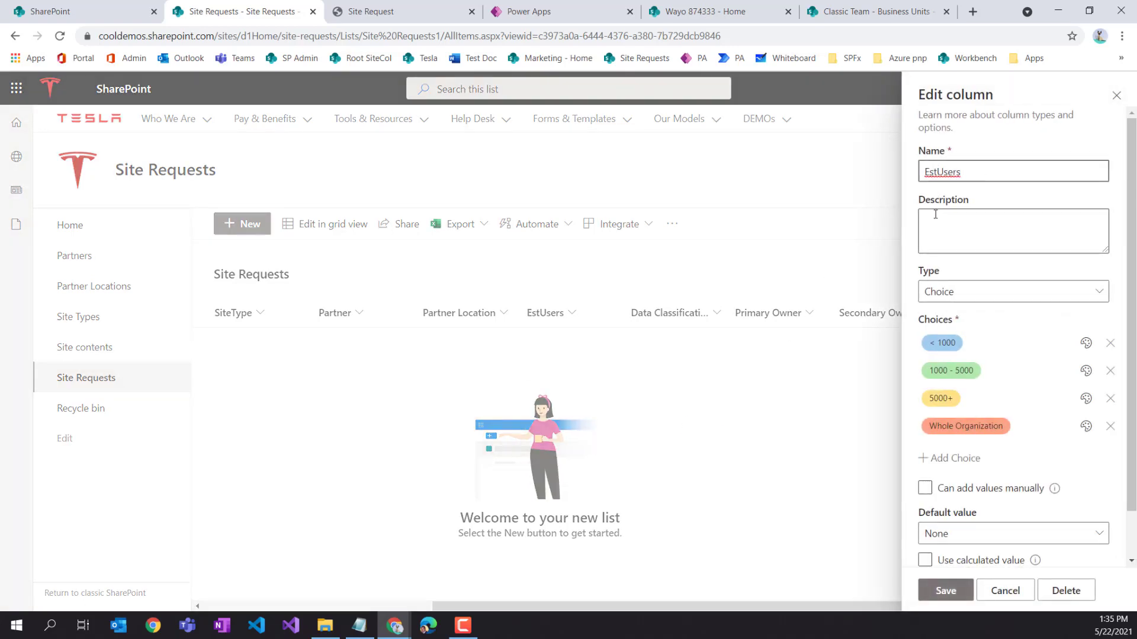
type(".")
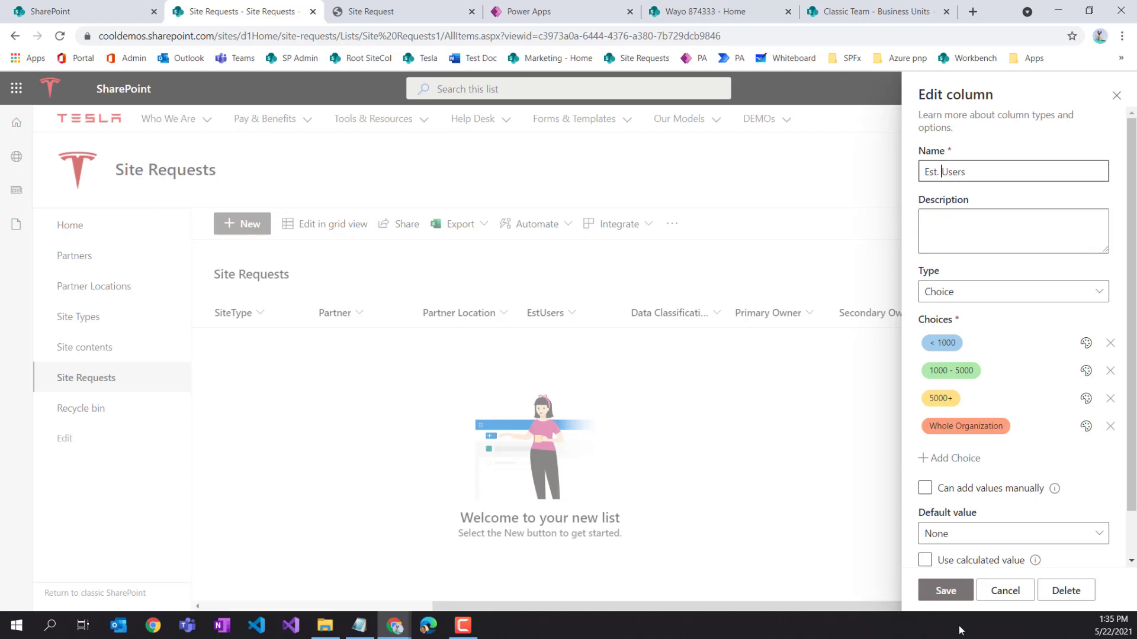
left_click(953, 600)
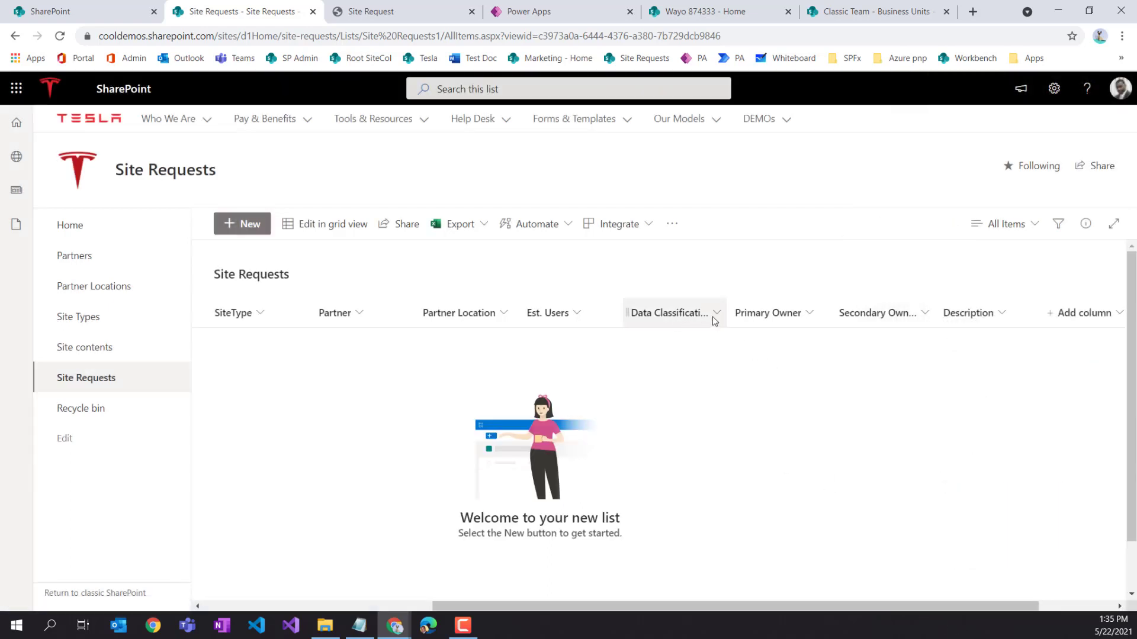
left_click(716, 313)
left_click_drag(833, 606, 491, 597)
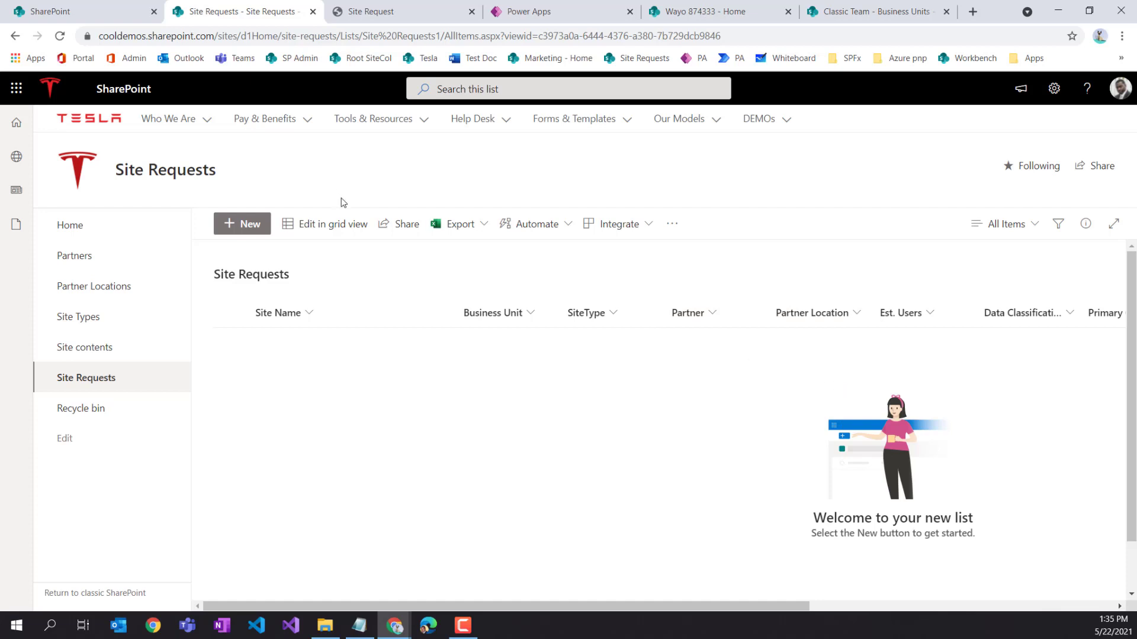
Open Power Apps in a new tab from the Microsoft 365 app list and go to the Create page
left_click(16, 88)
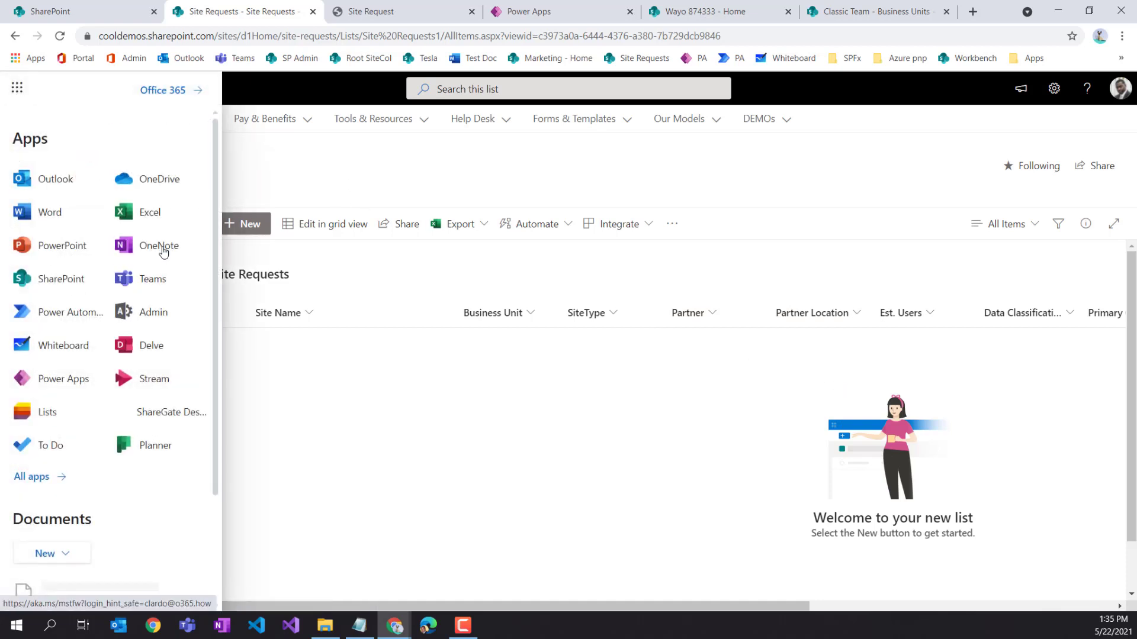
left_click(97, 379)
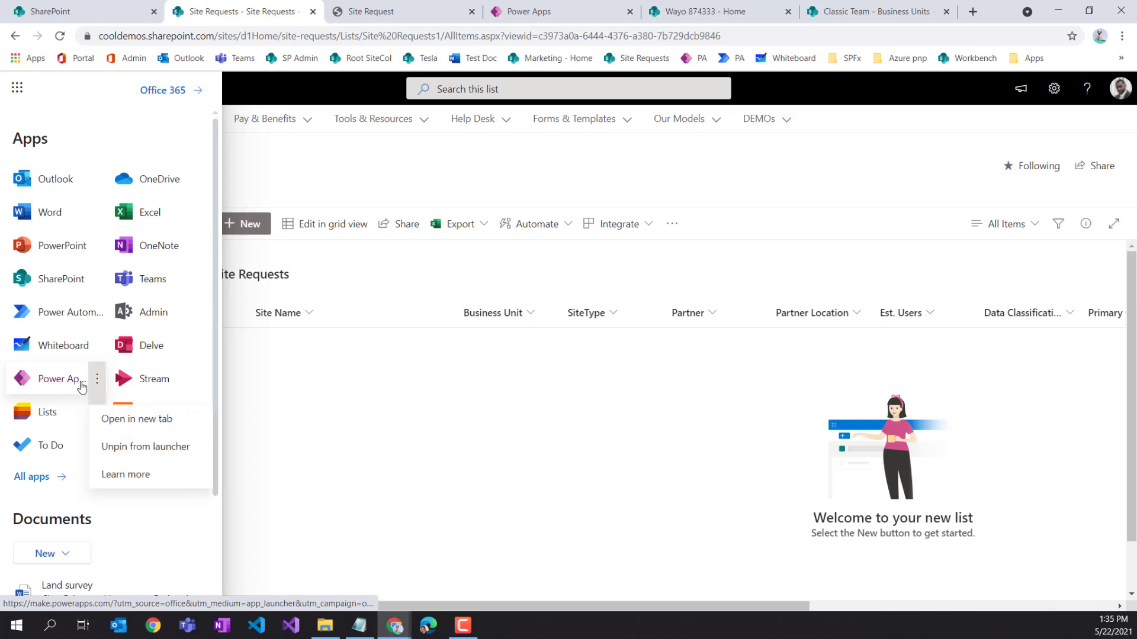
left_click(126, 427)
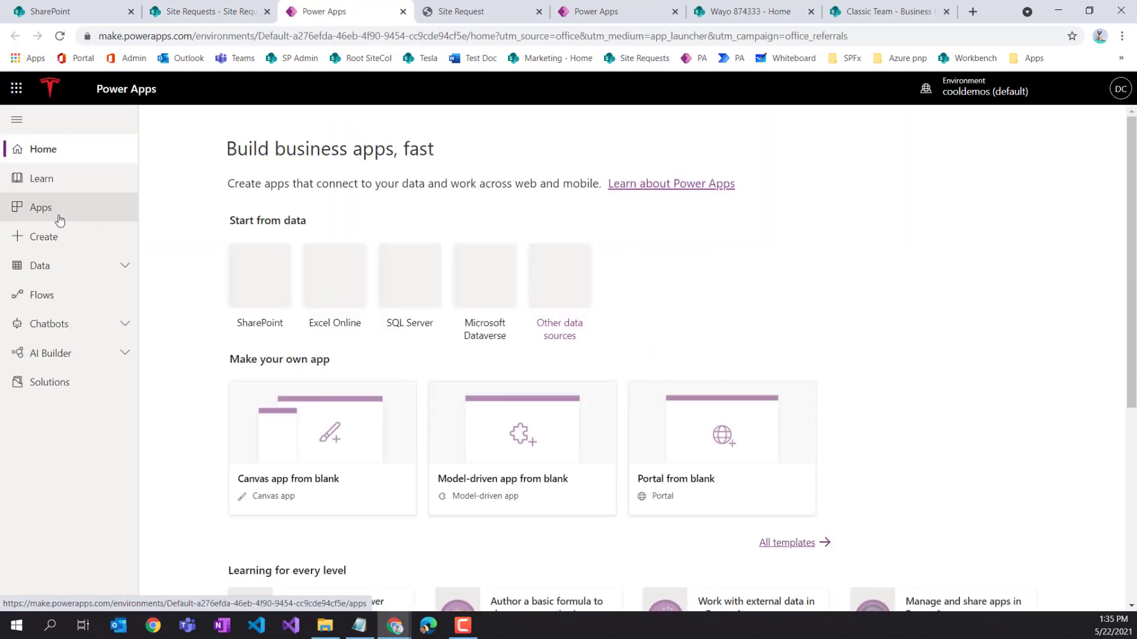
left_click(67, 208)
left_click(198, 121)
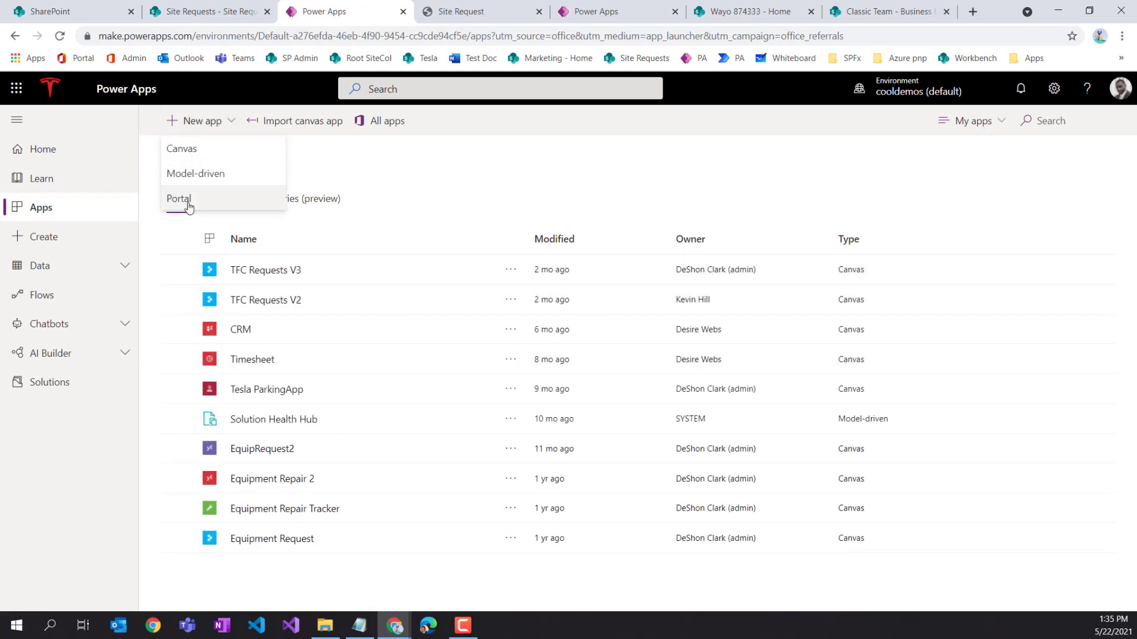
left_click(49, 241)
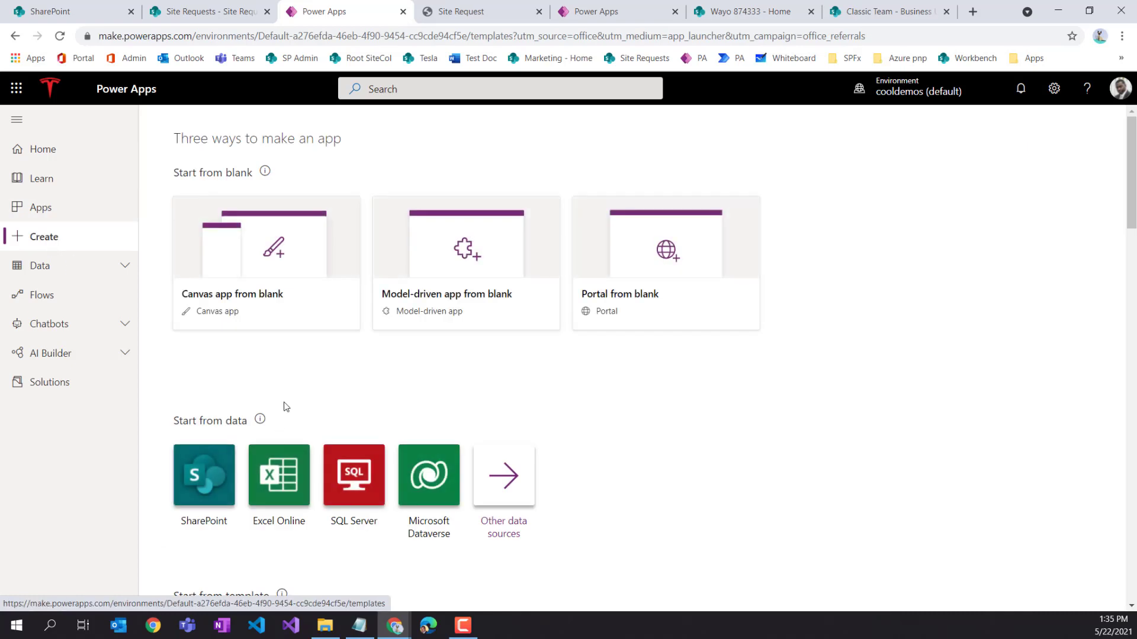
Start a blank canvas app, dismiss its setup, and browse the Create page options
left_click(252, 305)
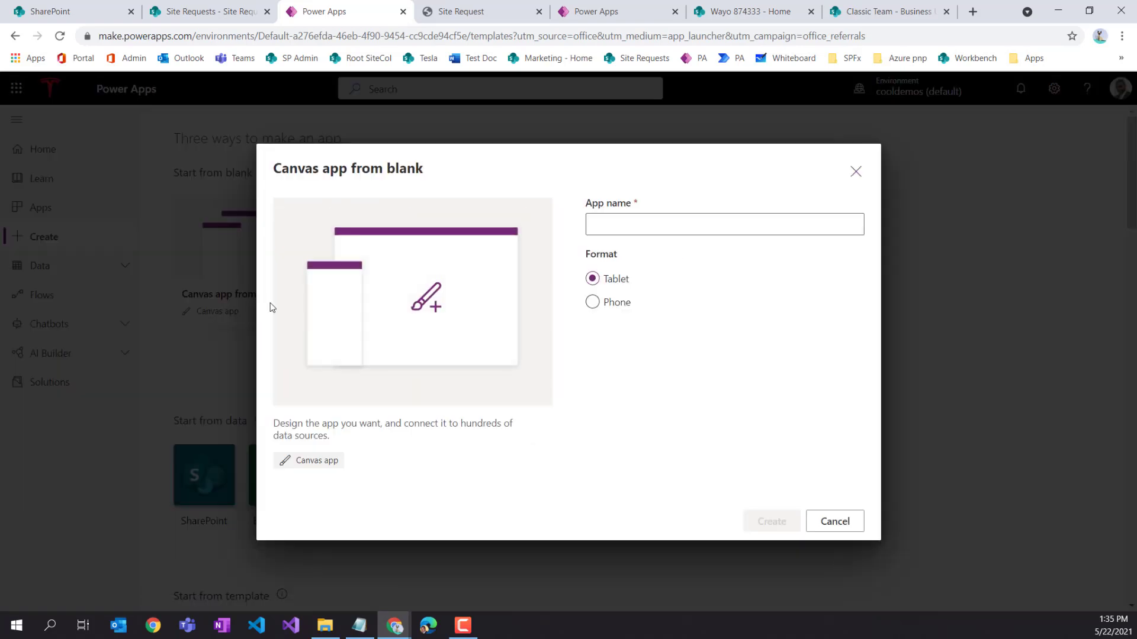
left_click(848, 520)
scroll(248, 361, "down", 3)
scroll(256, 356, "down", 4)
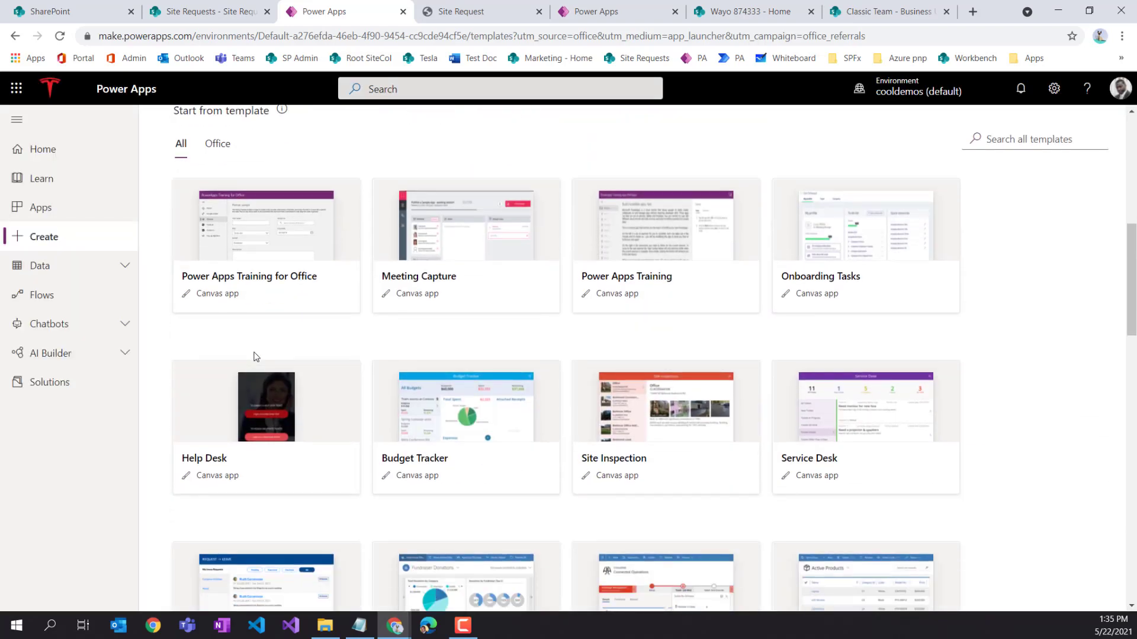
scroll(256, 356, "down", 15)
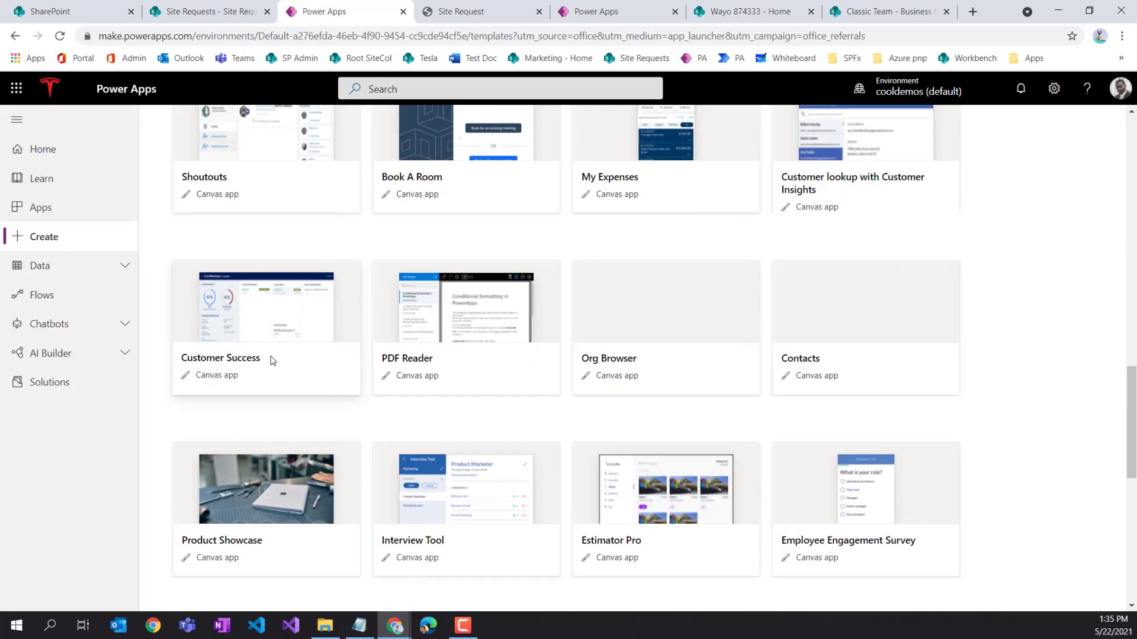
scroll(269, 355, "up", 20)
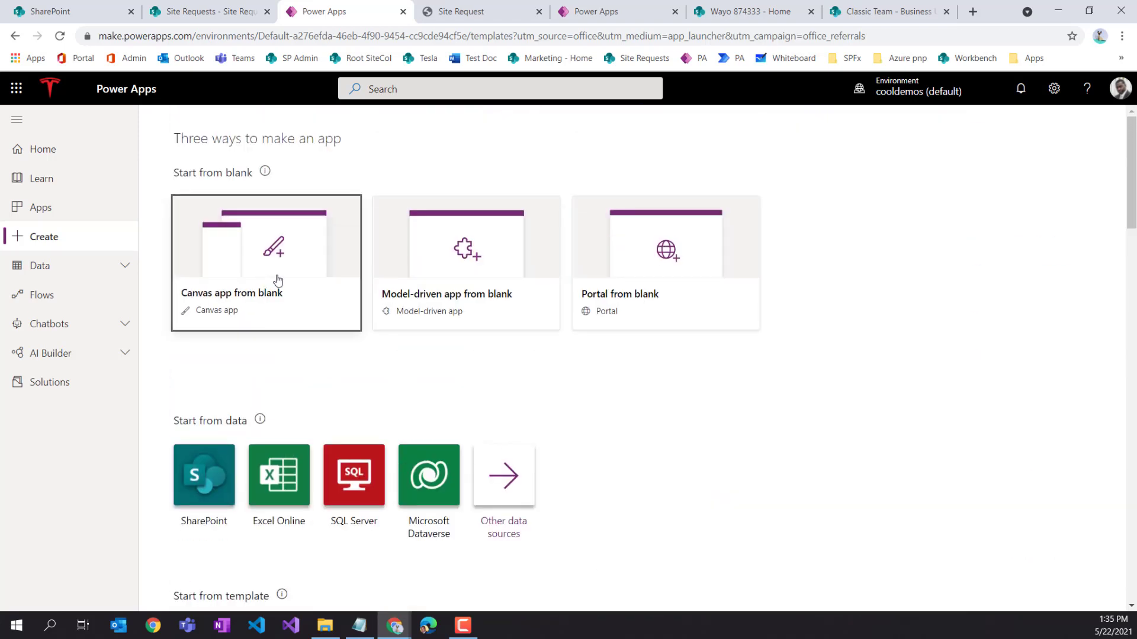
Name a new blank canvas app 'Site Request', then cancel it and return to Apps
left_click(262, 274)
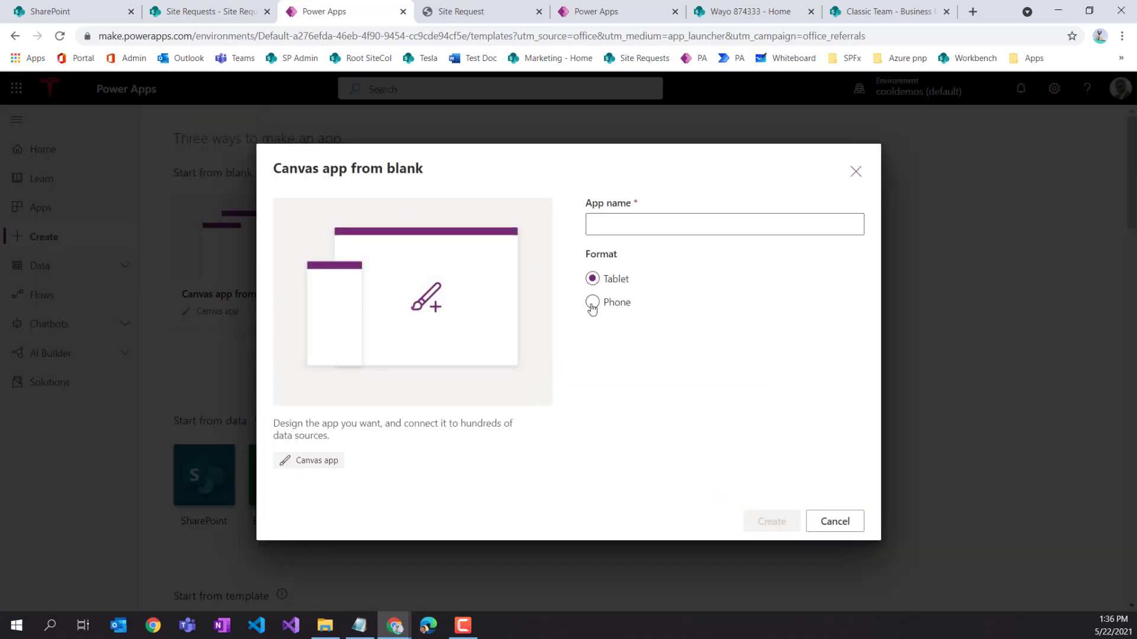
left_click(616, 229)
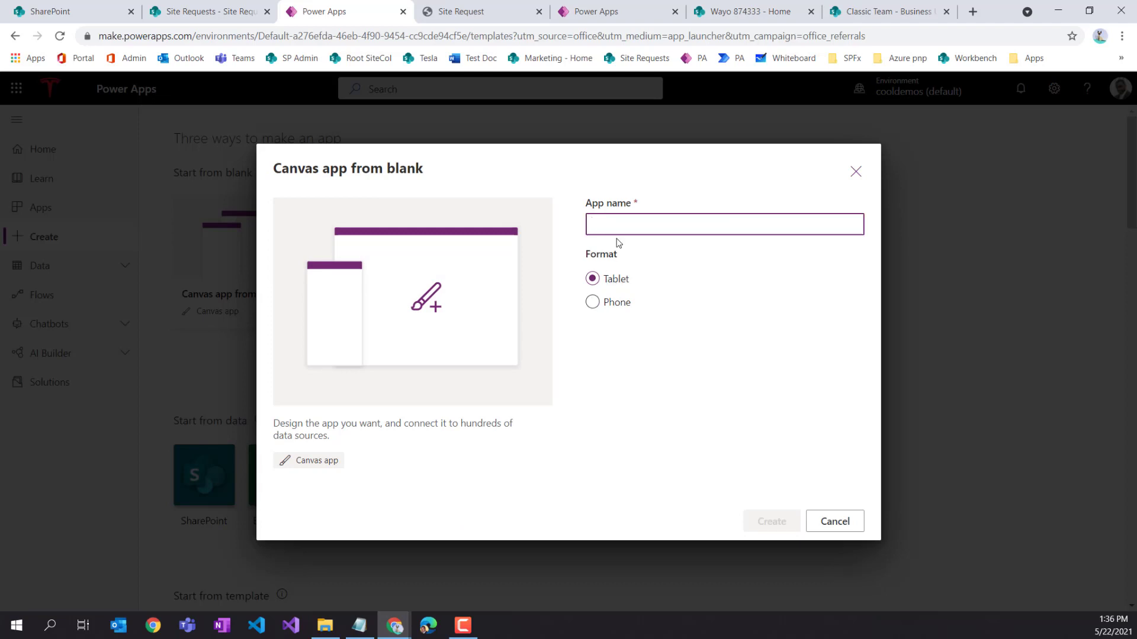
type("Air")
key("BackSpace")
key("BackSpace")
type("Si")
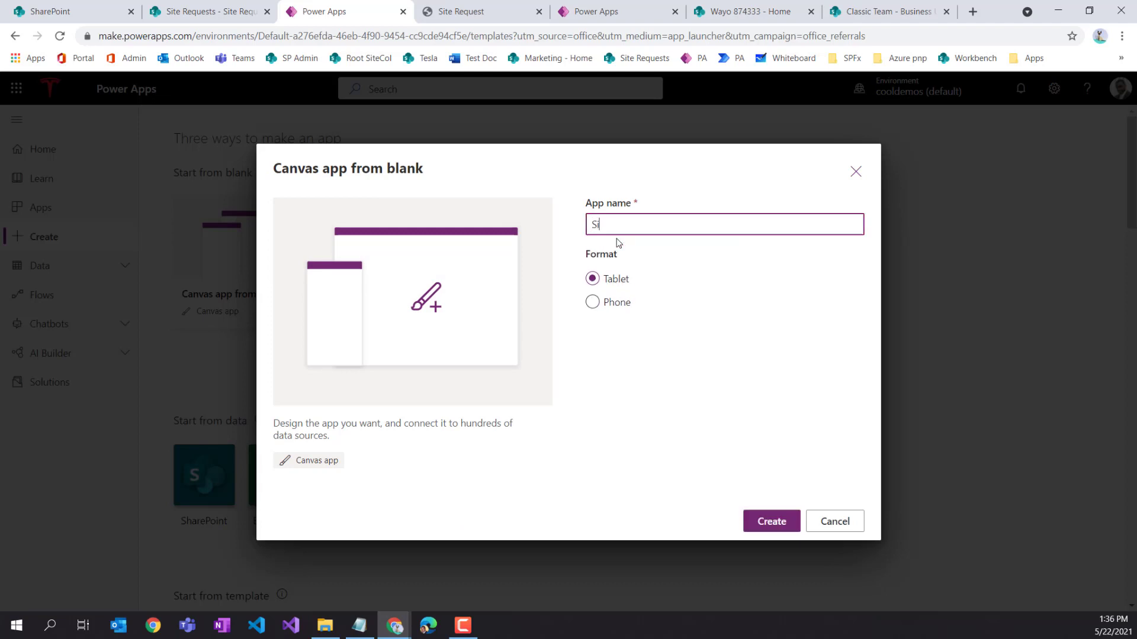
type("te Request")
left_click(837, 524)
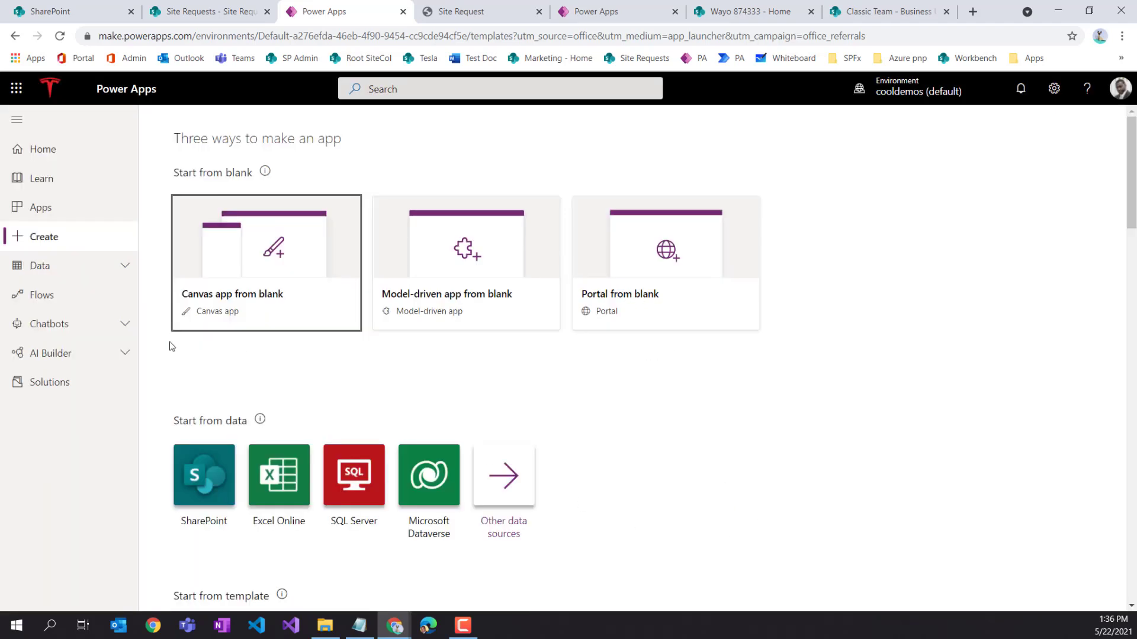
left_click(43, 209)
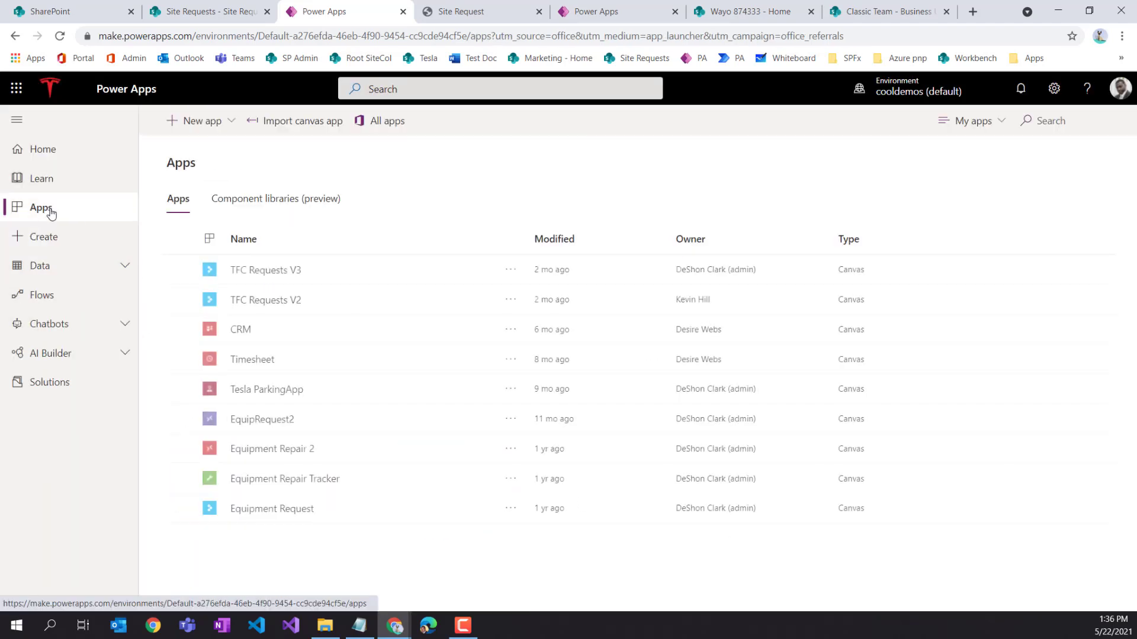
Create a blank canvas app in tablet layout from New app > Canvas
left_click(199, 121)
left_click(198, 146)
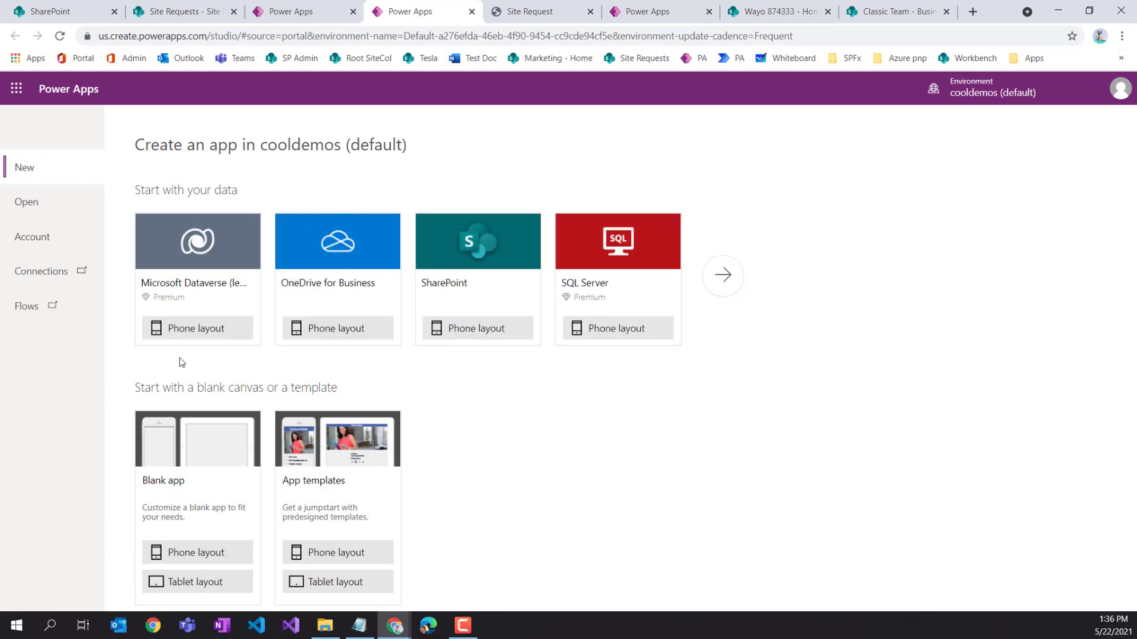
left_click(196, 583)
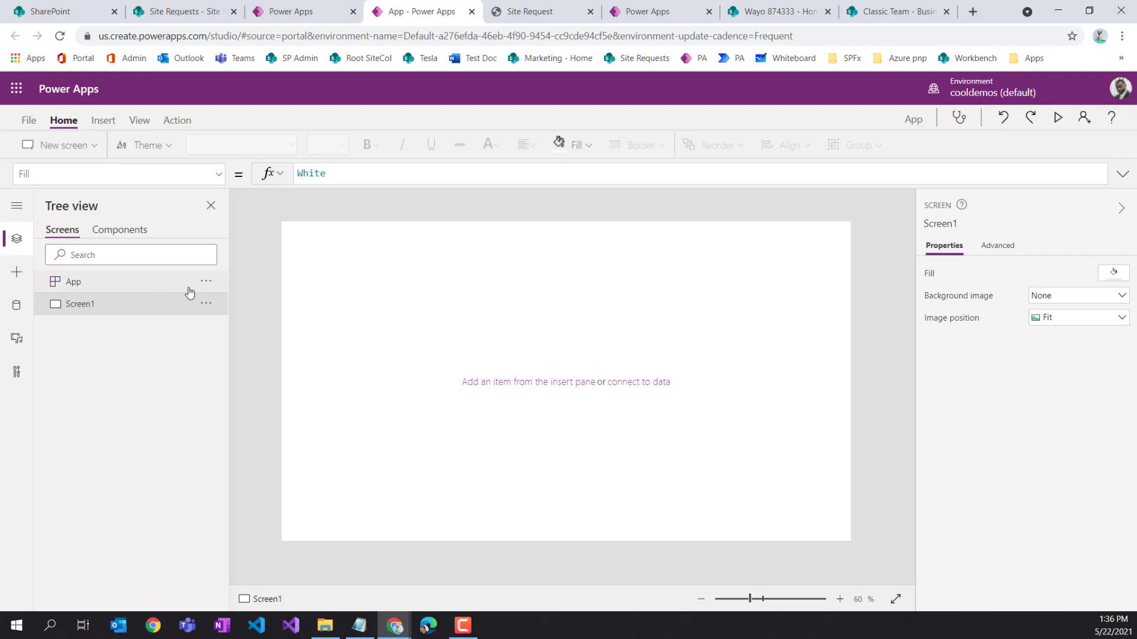
Rename Screen1 to ScreenMain
left_click(206, 303)
left_click(234, 356)
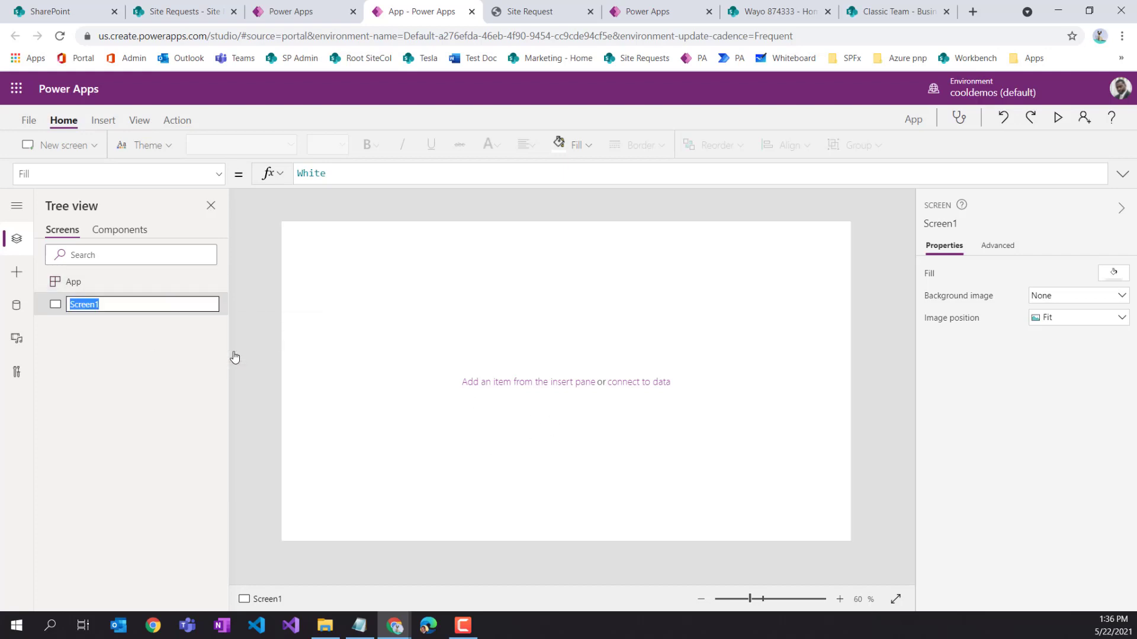
type("ScreenMain")
key("Return")
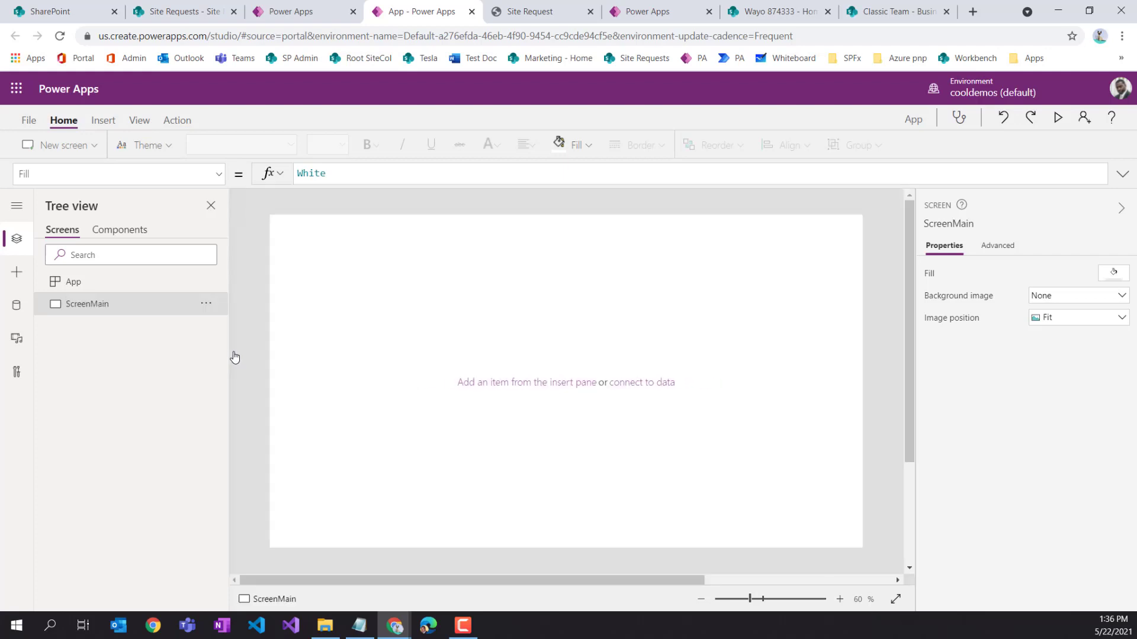
Insert an Edit form onto ScreenMain by searching the insertable controls for 'for'
left_click(17, 273)
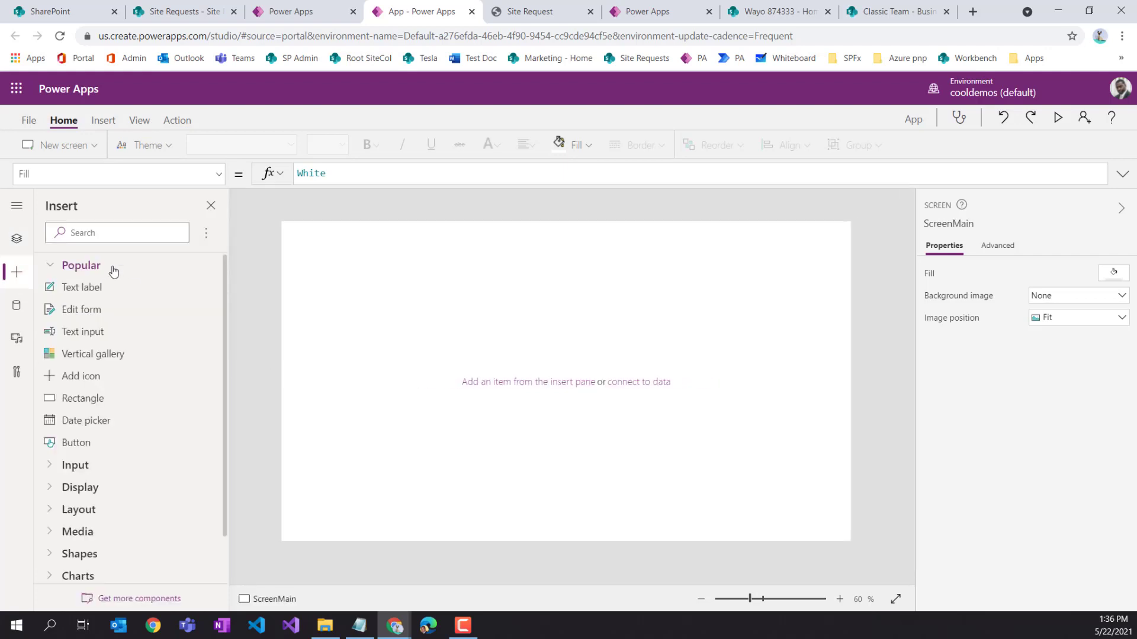
left_click(116, 233)
type("form")
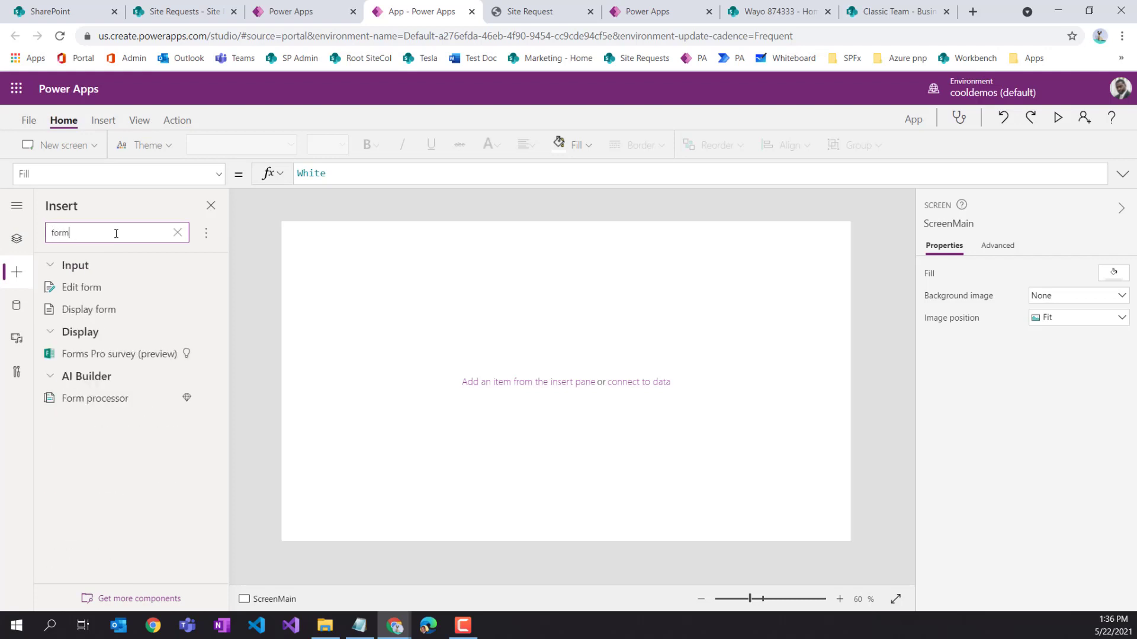
left_click(84, 296)
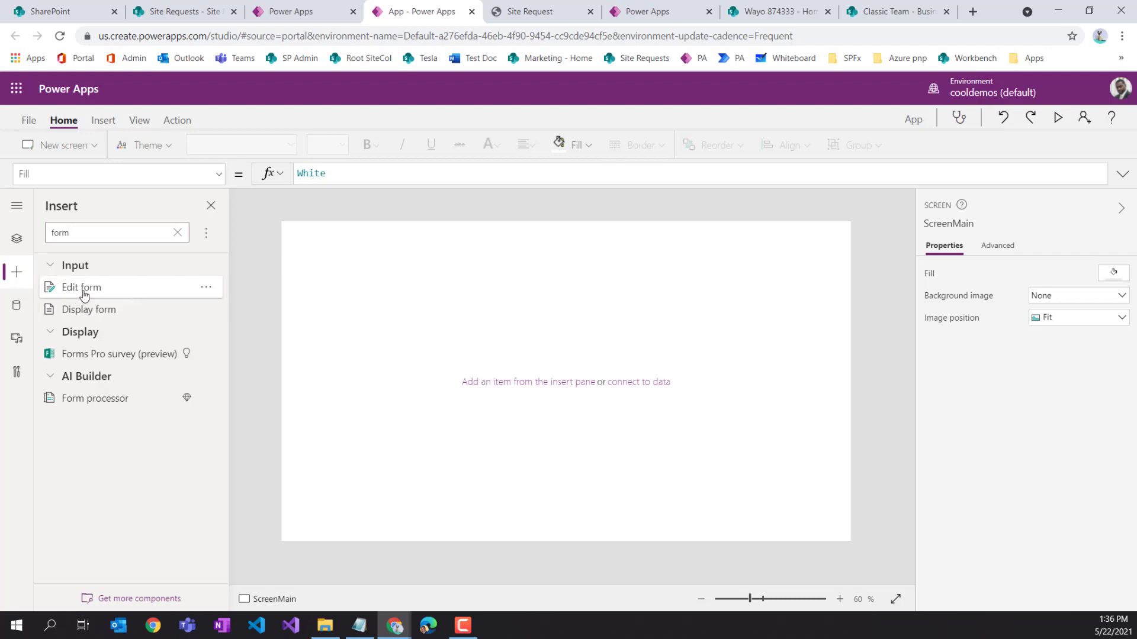
left_click(85, 295)
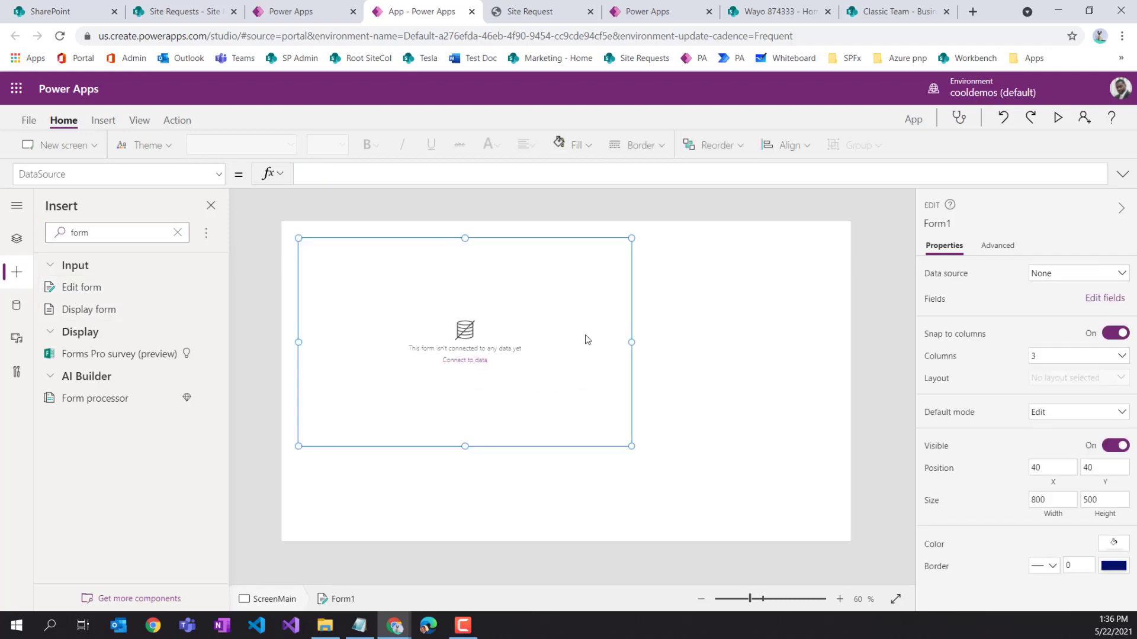
Resize Form1 to 695 by 637 with its top at 99, matching the Site Request wireframe
left_click(529, 11)
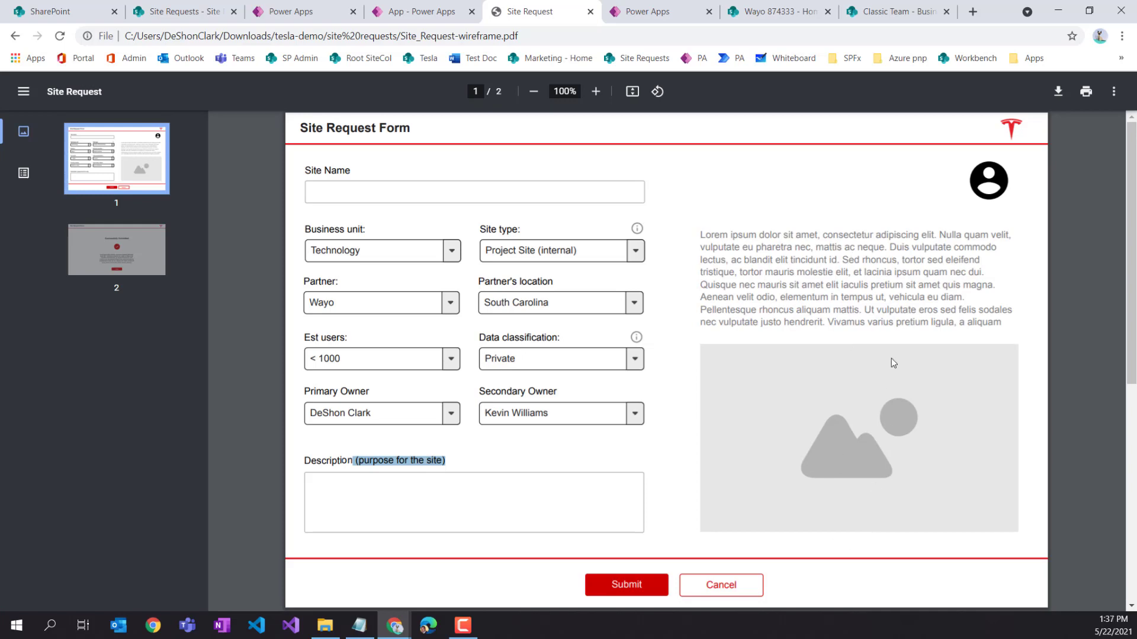
left_click(414, 13)
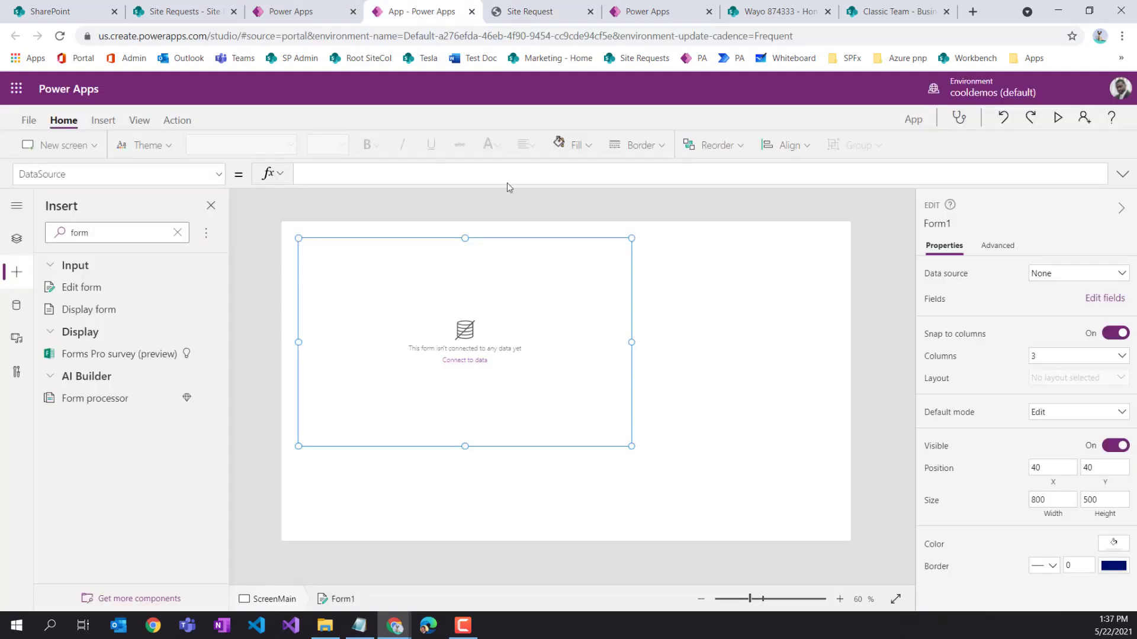
left_click_drag(631, 342, 588, 342)
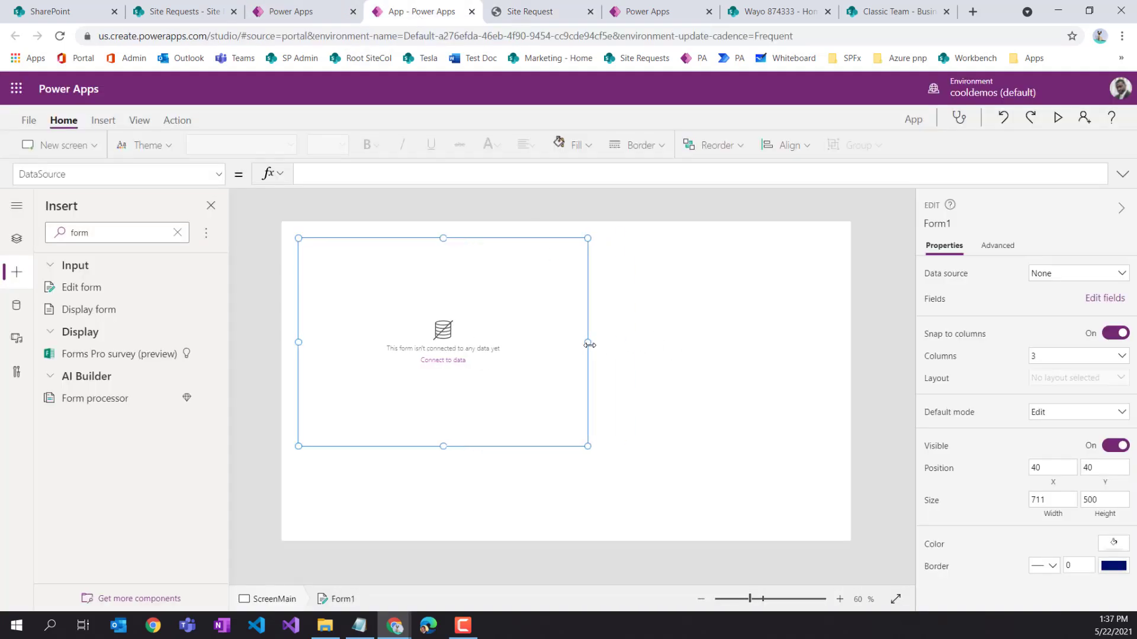
left_click_drag(442, 442, 443, 527)
left_click_drag(443, 237, 443, 262)
left_click(444, 414)
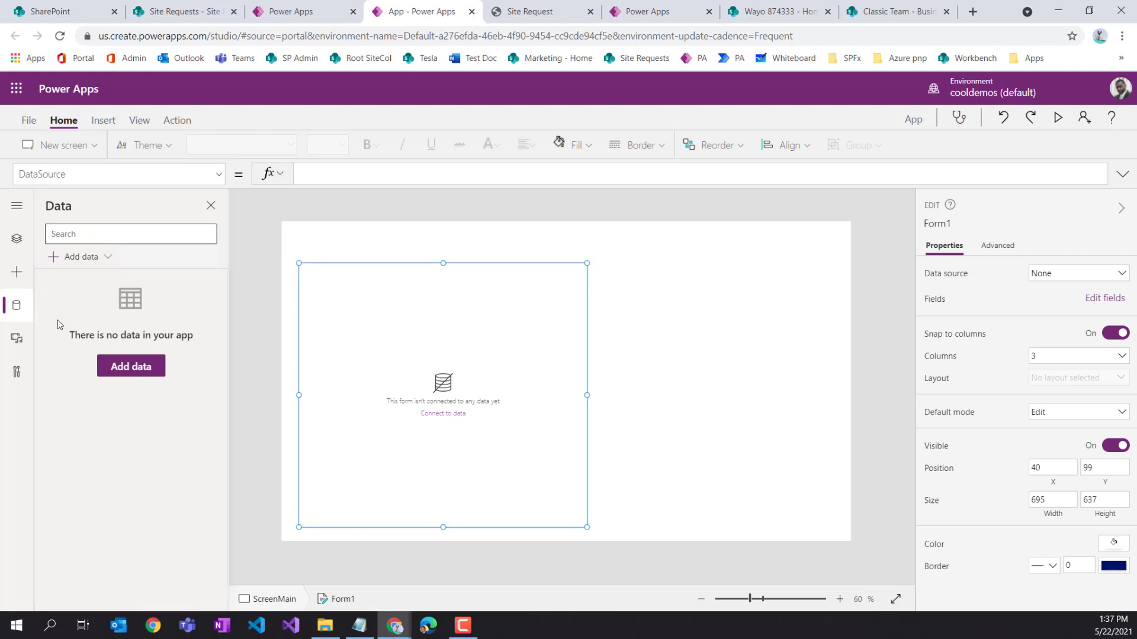
Add the Site Requests list from the Site Requests SharePoint site as a data source
left_click(100, 261)
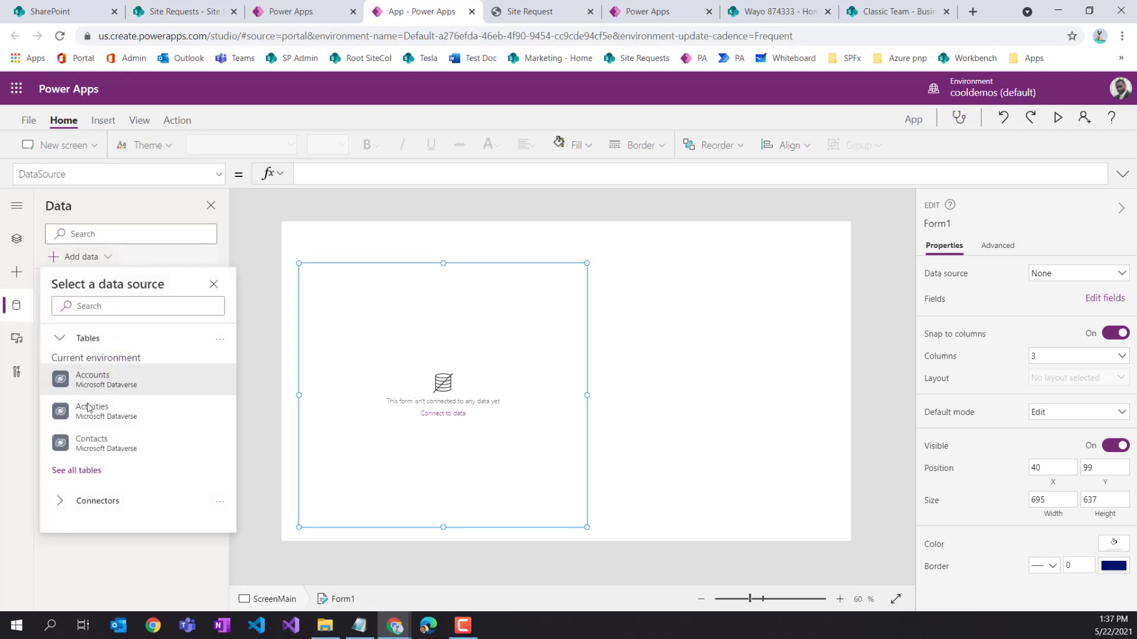
left_click(119, 305)
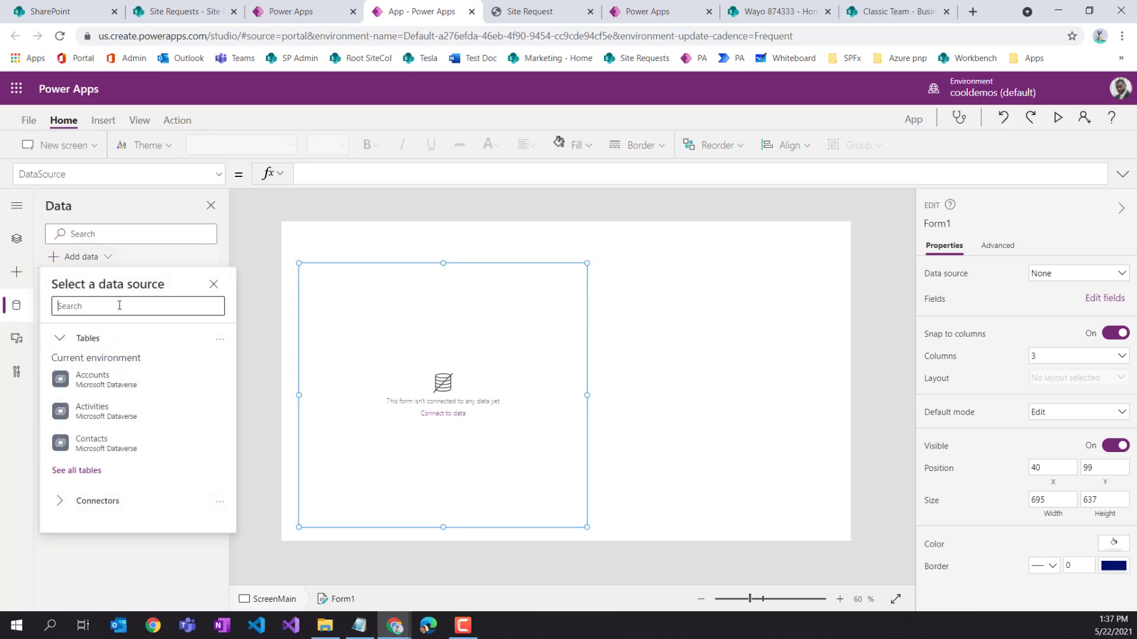
type("sharepoint")
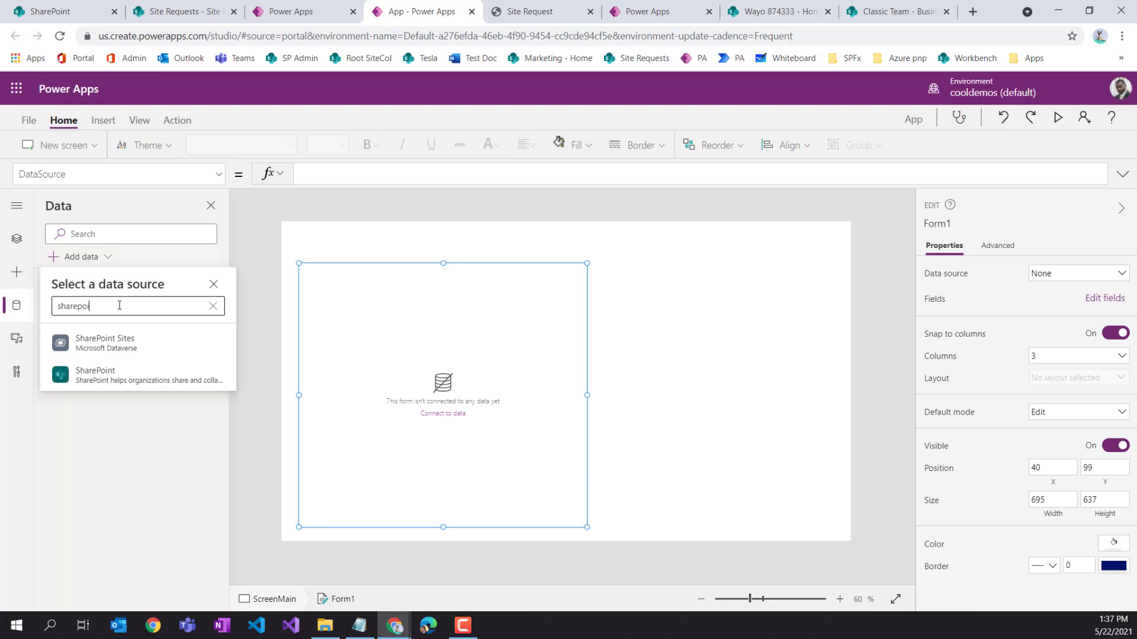
left_click(119, 374)
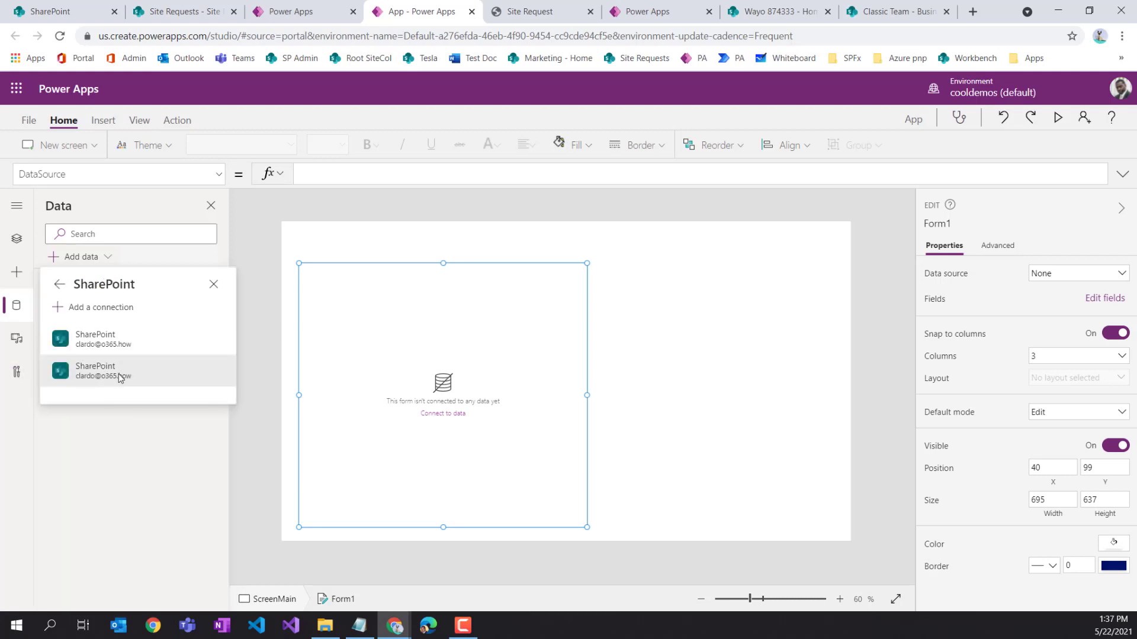
left_click(126, 343)
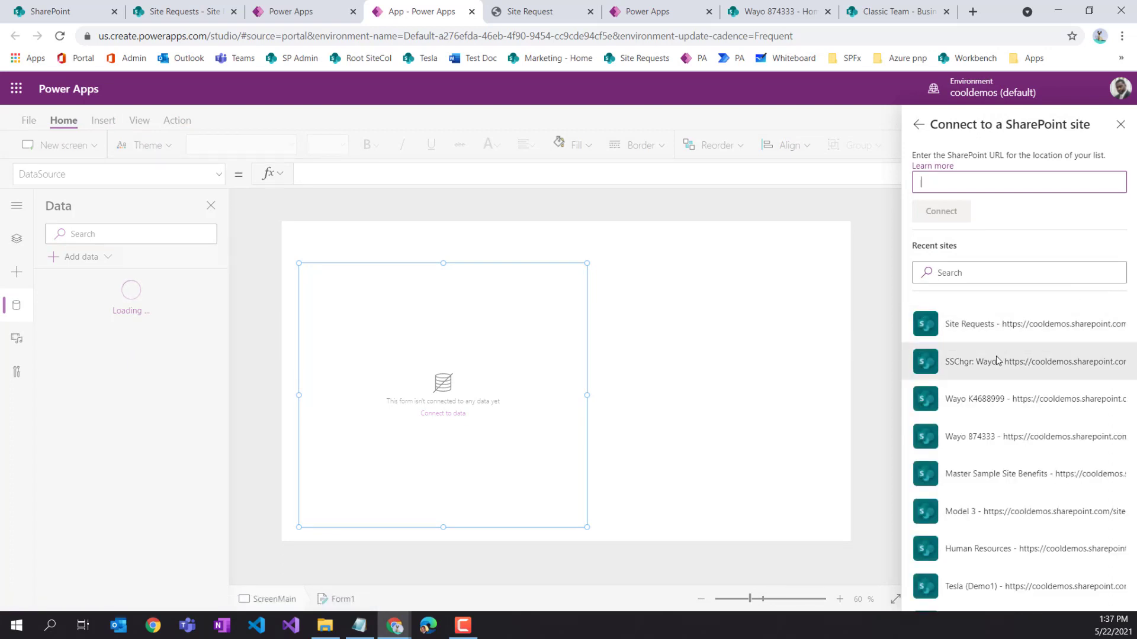
left_click(978, 329)
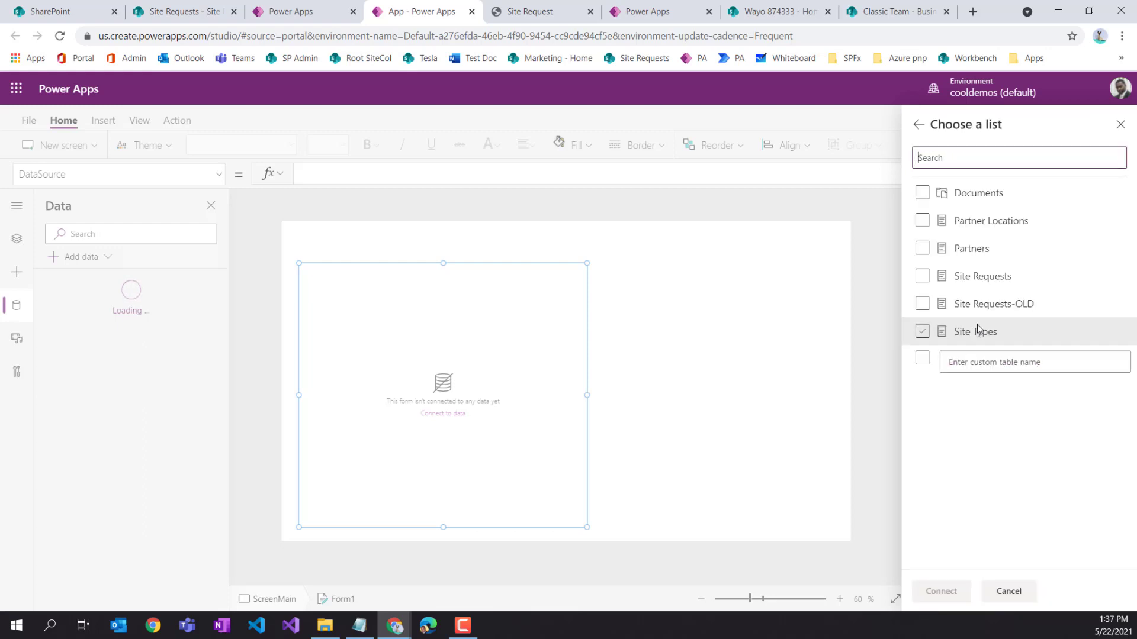
left_click(962, 279)
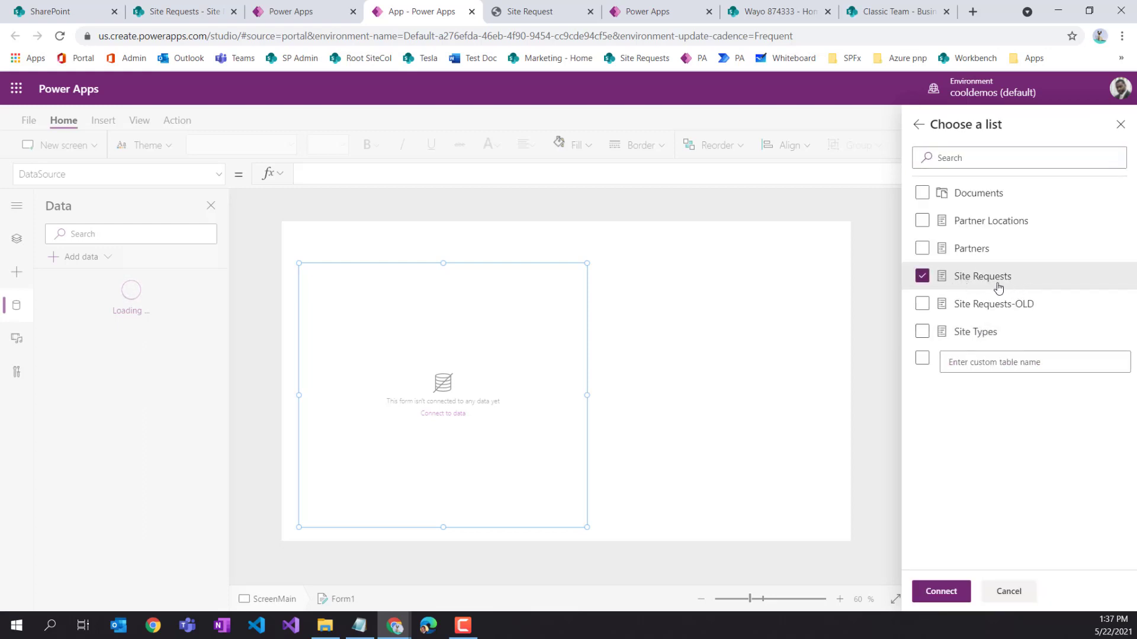
left_click(941, 592)
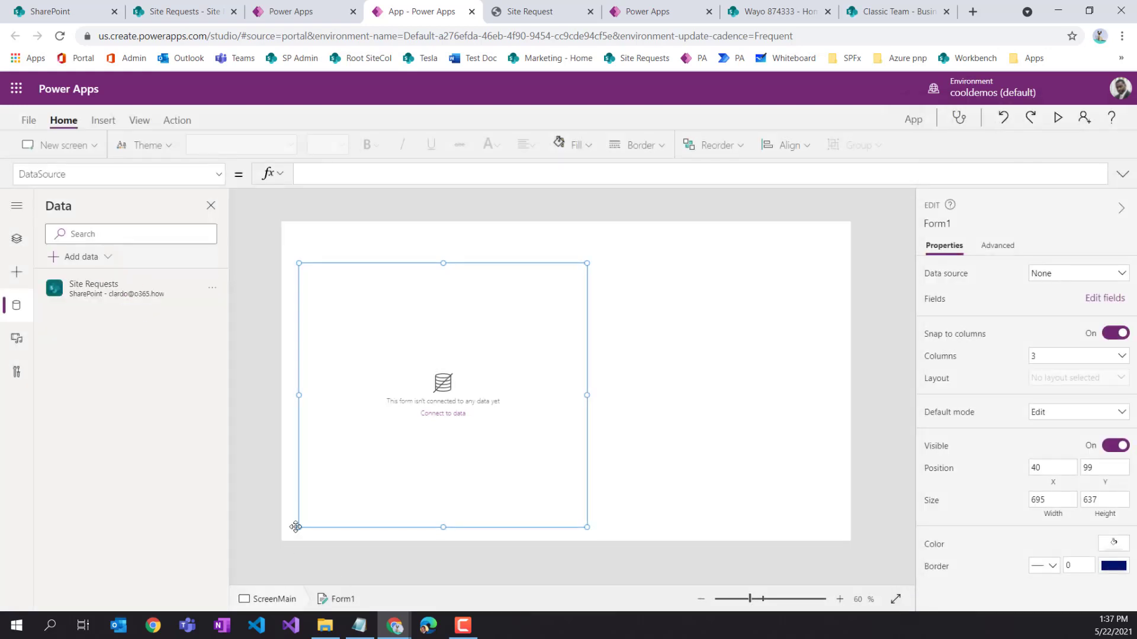
Bind Form1 to Site Requests, apply the Gray theme, and widen the form to 710
left_click(1046, 279)
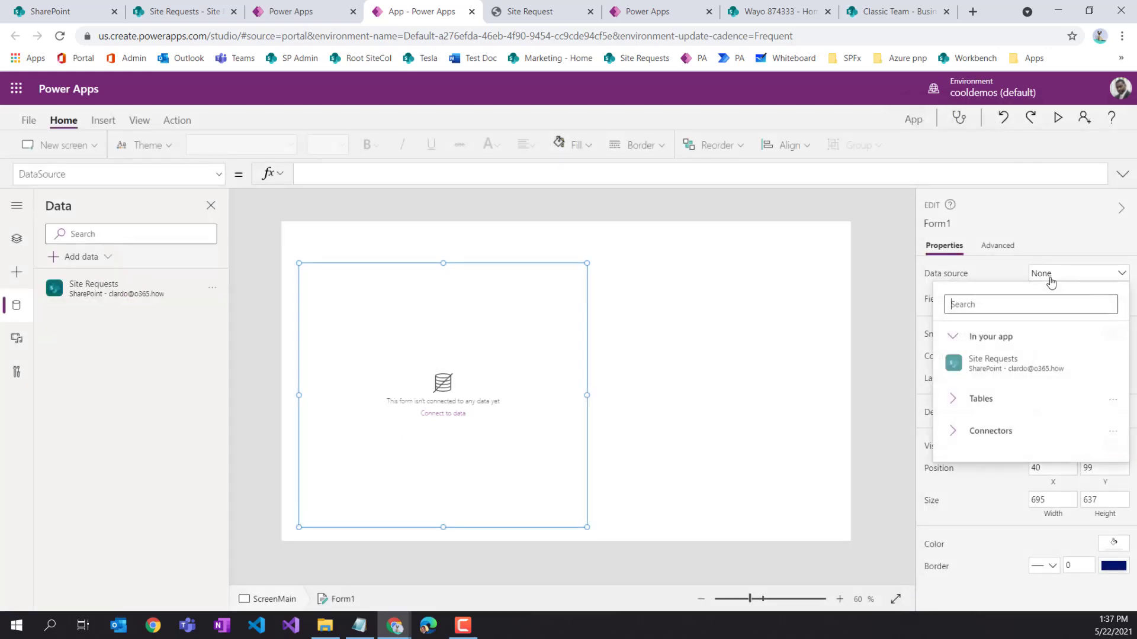
left_click(1000, 370)
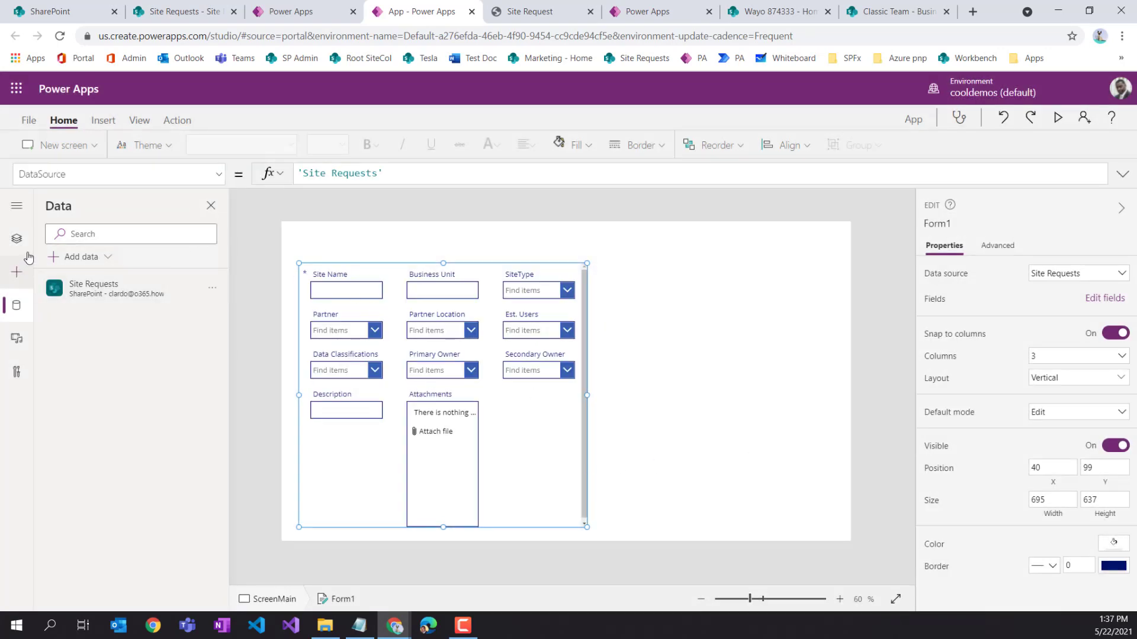
left_click(163, 148)
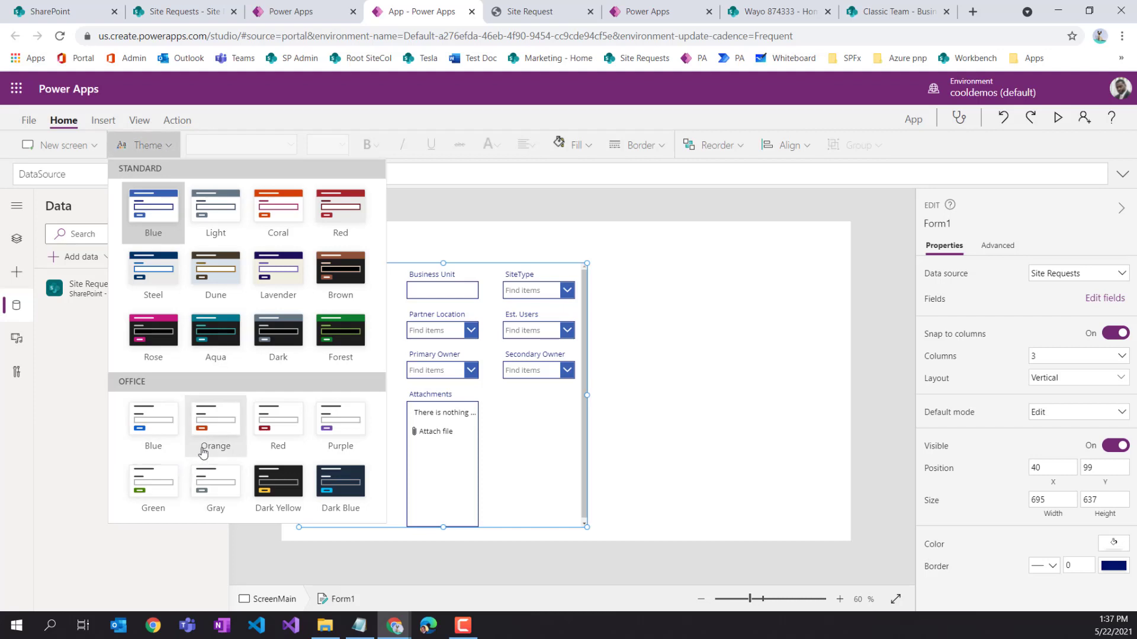
left_click(201, 485)
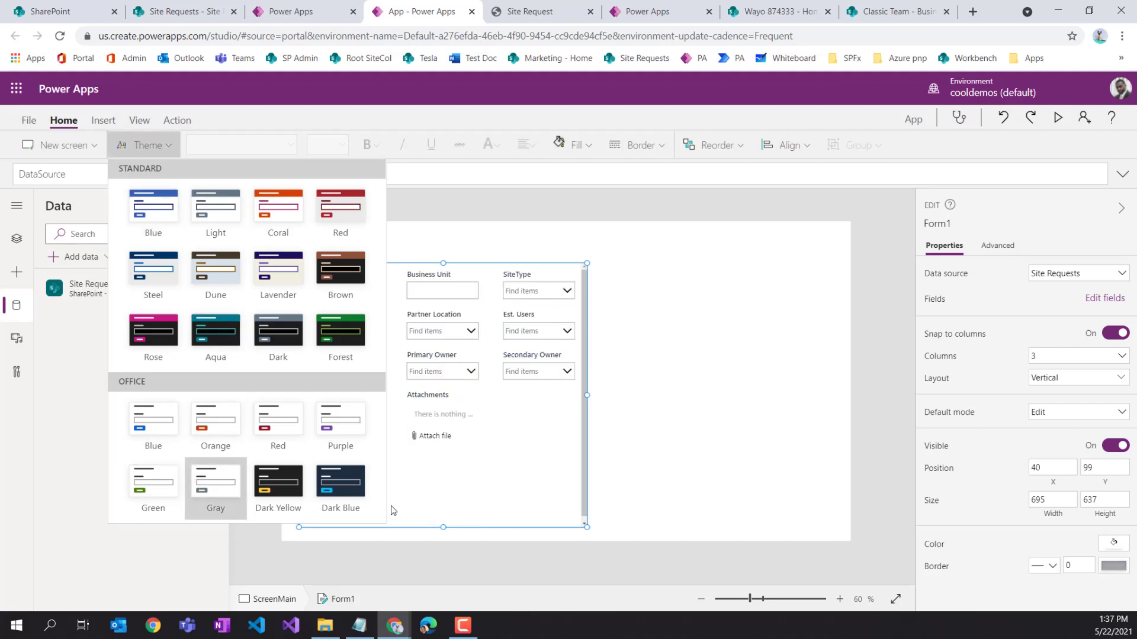
left_click(513, 515)
left_click_drag(587, 397, 593, 396)
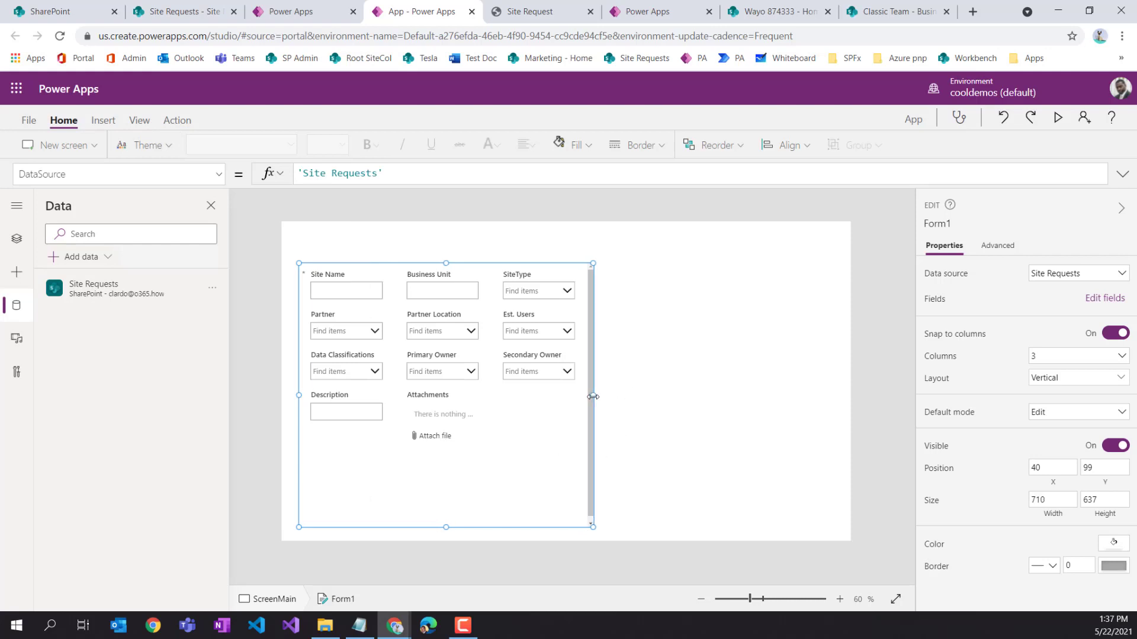
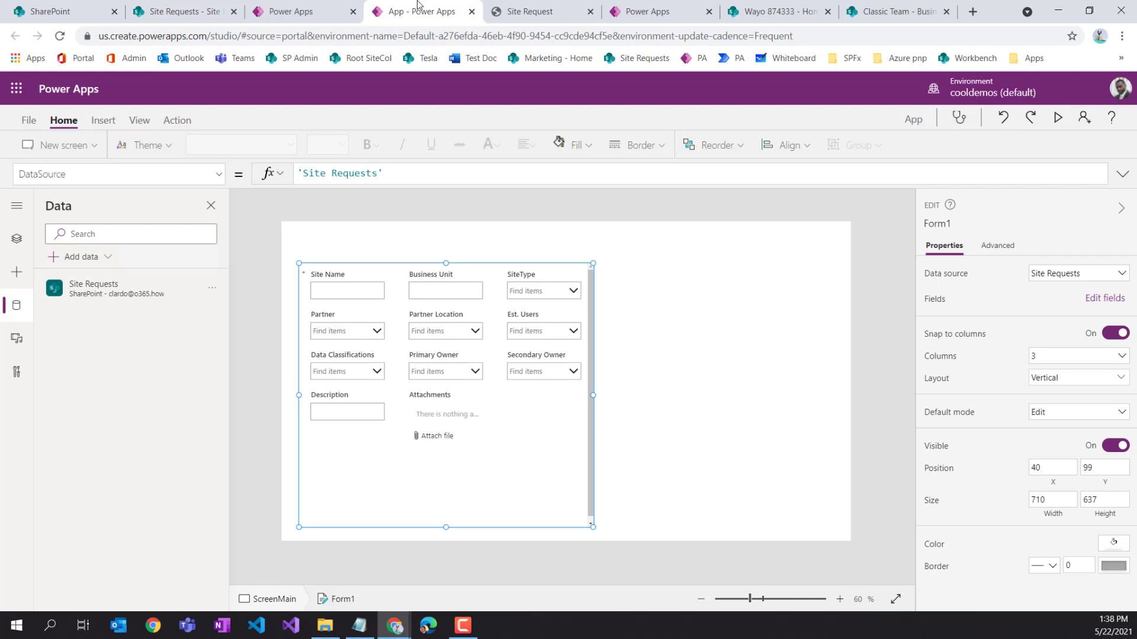
Lay Form1 out in two columns
key("ctrl+Tab")
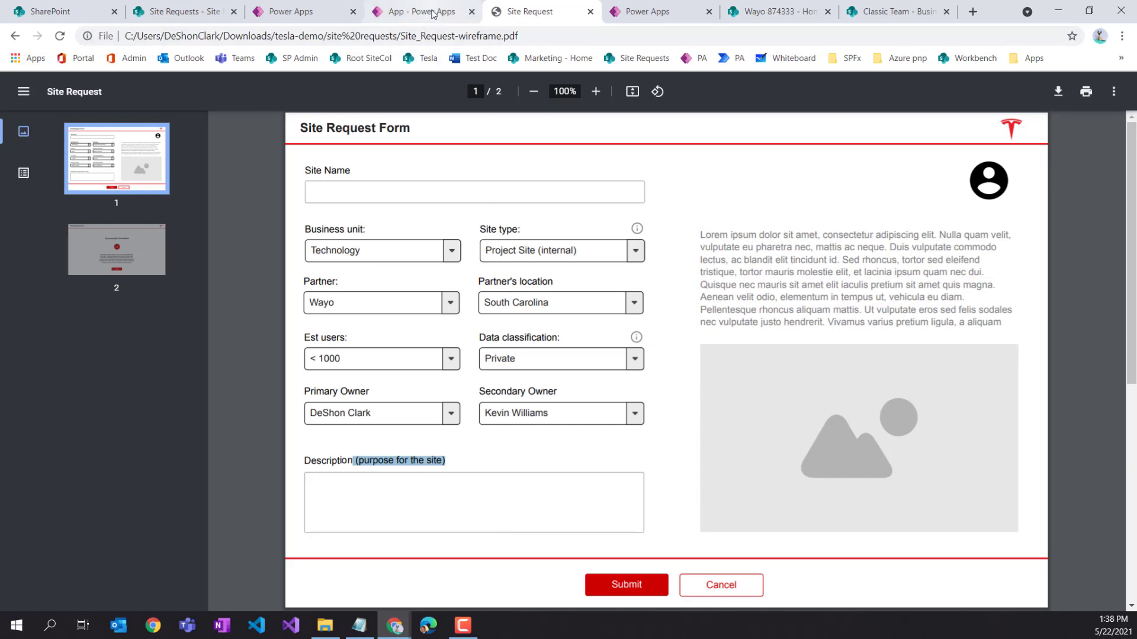
left_click(434, 13)
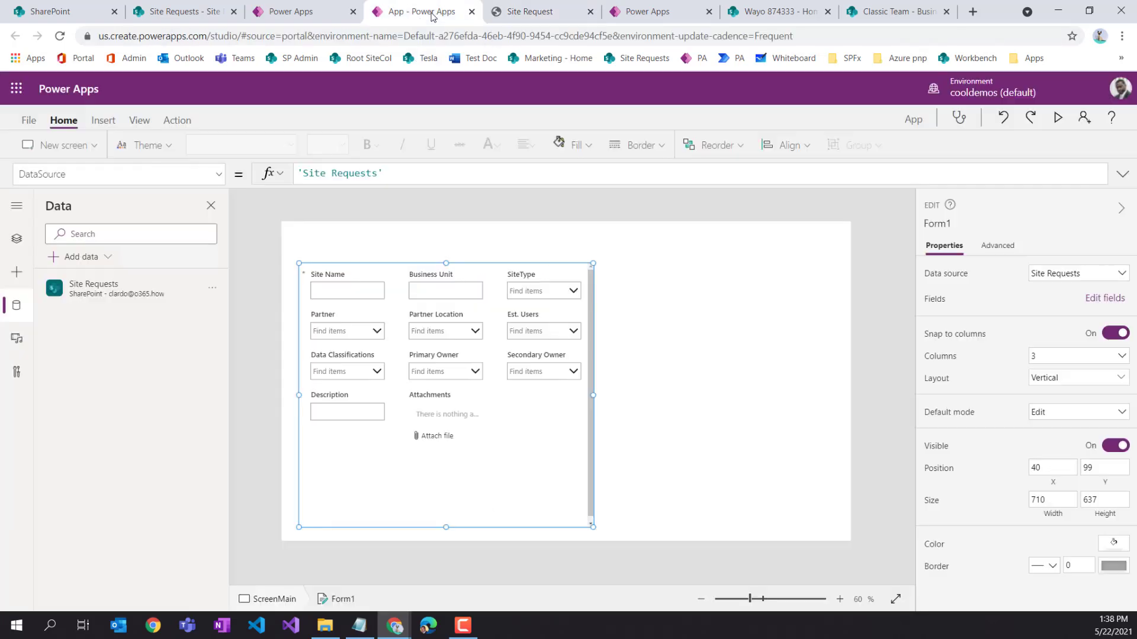
left_click(484, 402)
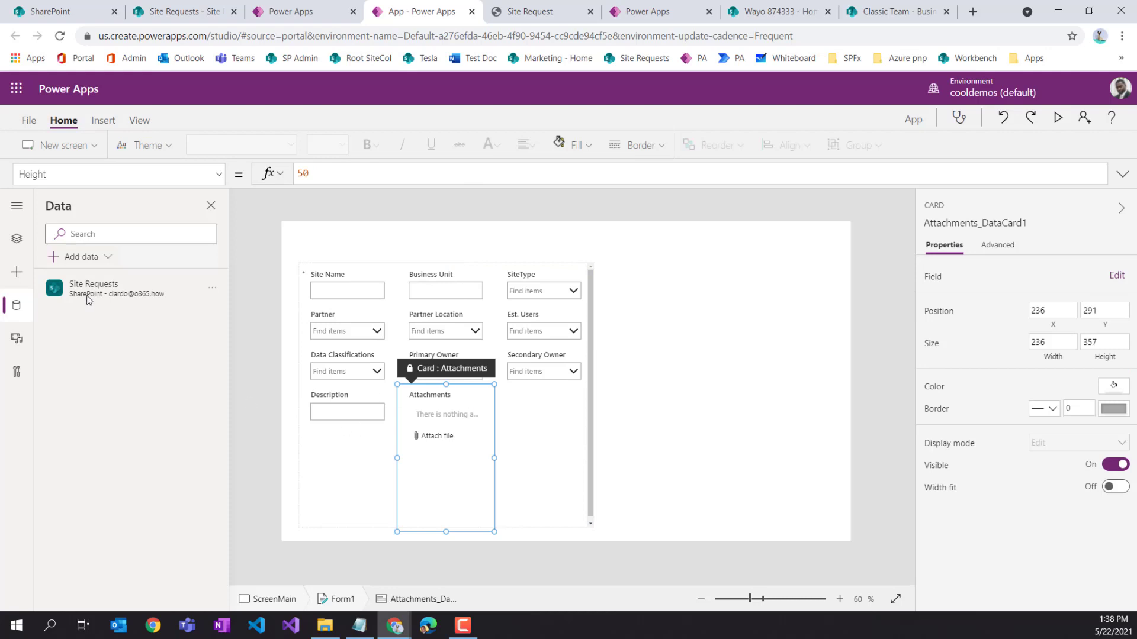
left_click(17, 240)
left_click(122, 330)
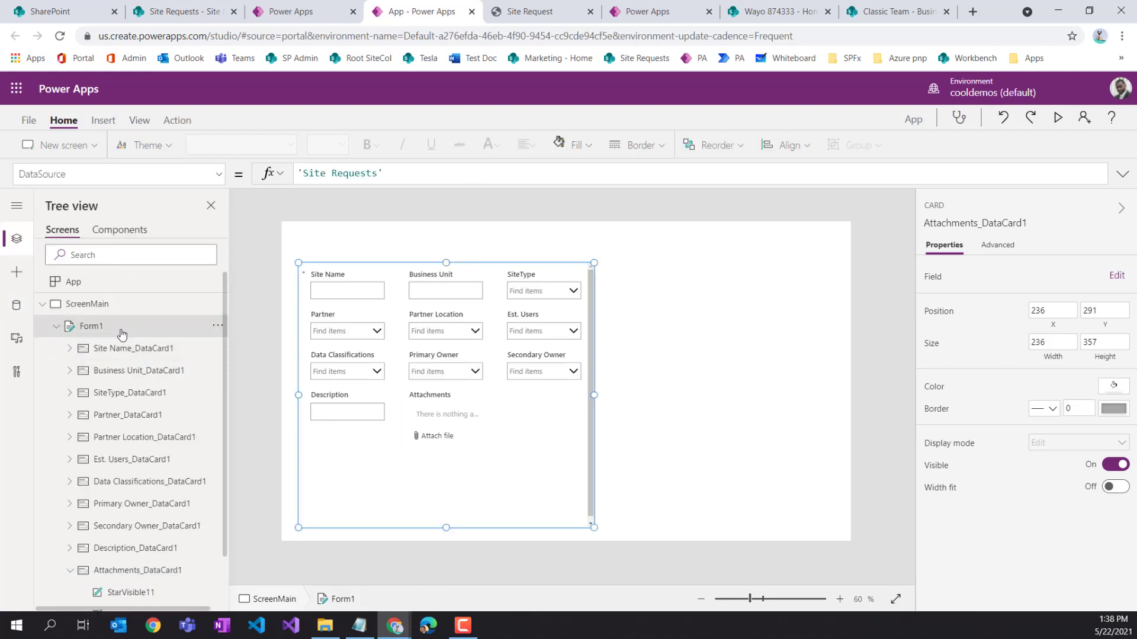
left_click(1057, 359)
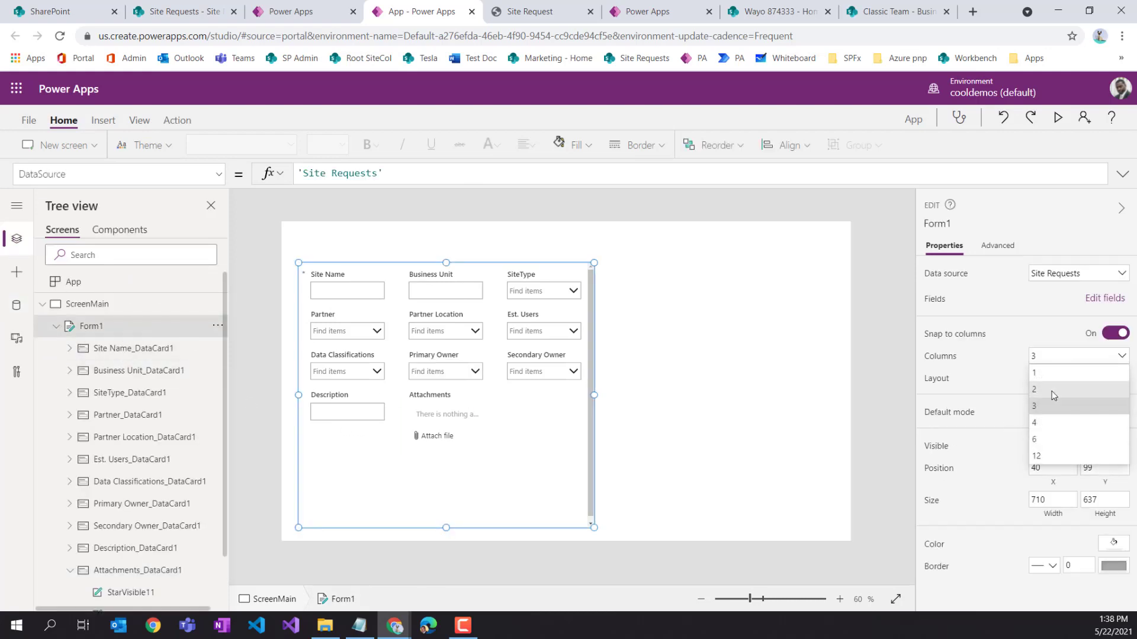
left_click(1052, 391)
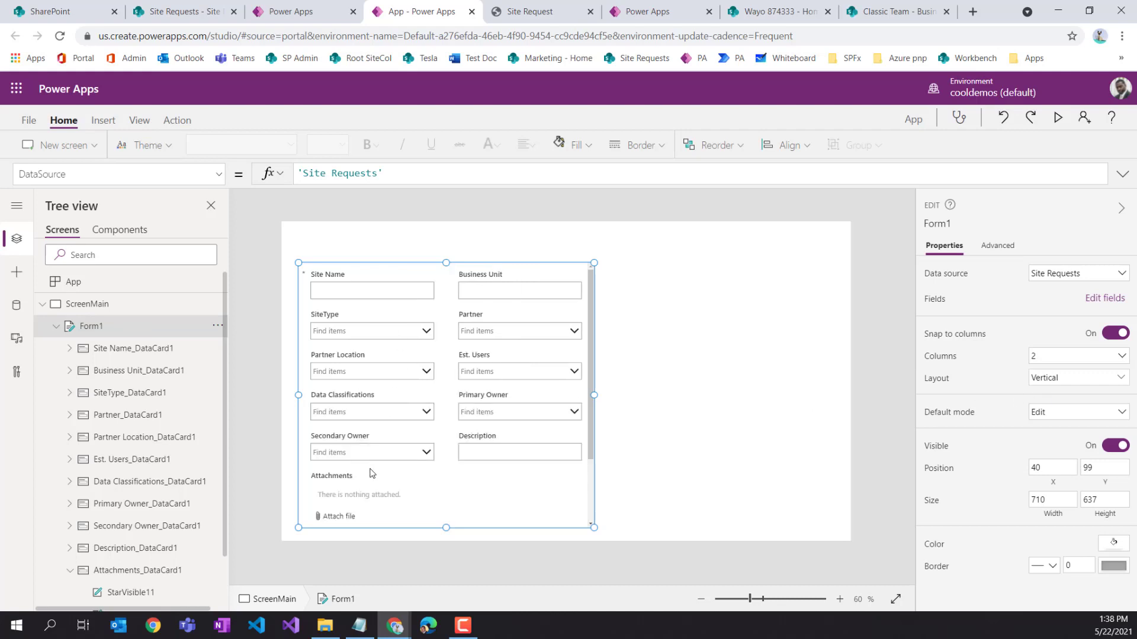
Rename the form to FormMain and return to the wireframe PDF
left_click(218, 326)
left_click(243, 416)
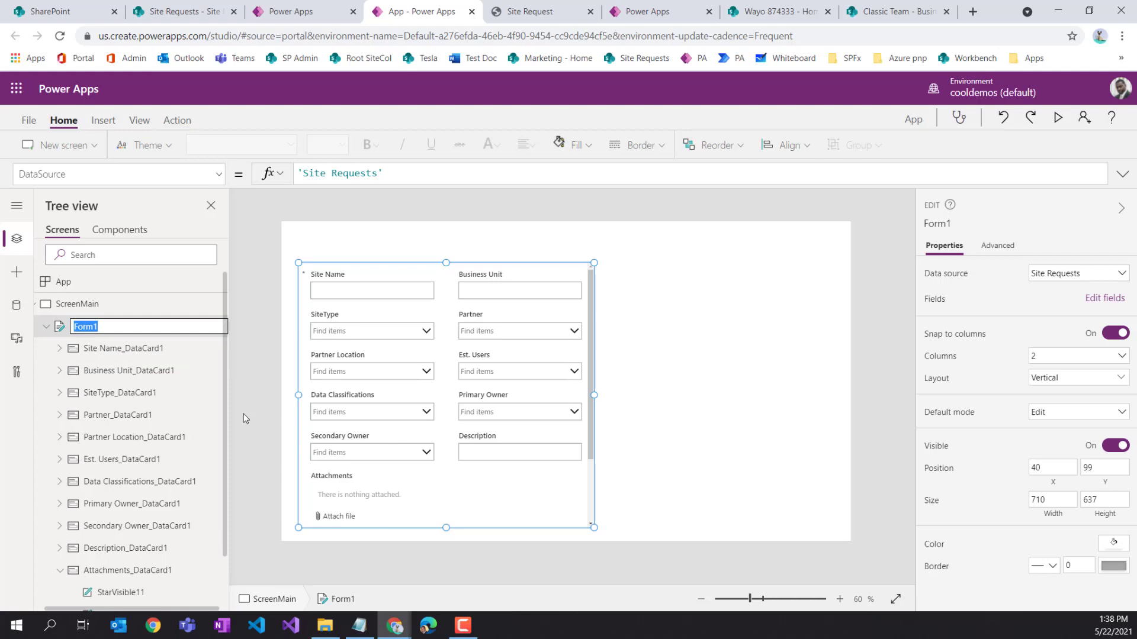
key("BackSpace")
type("FormMain")
key("Return")
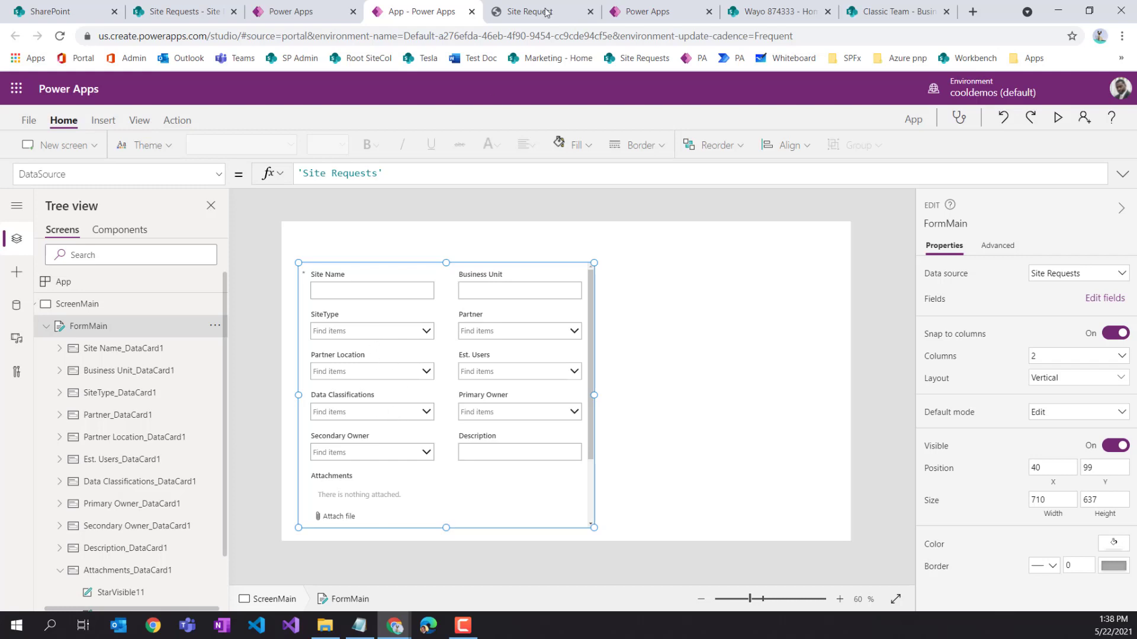
left_click(527, 18)
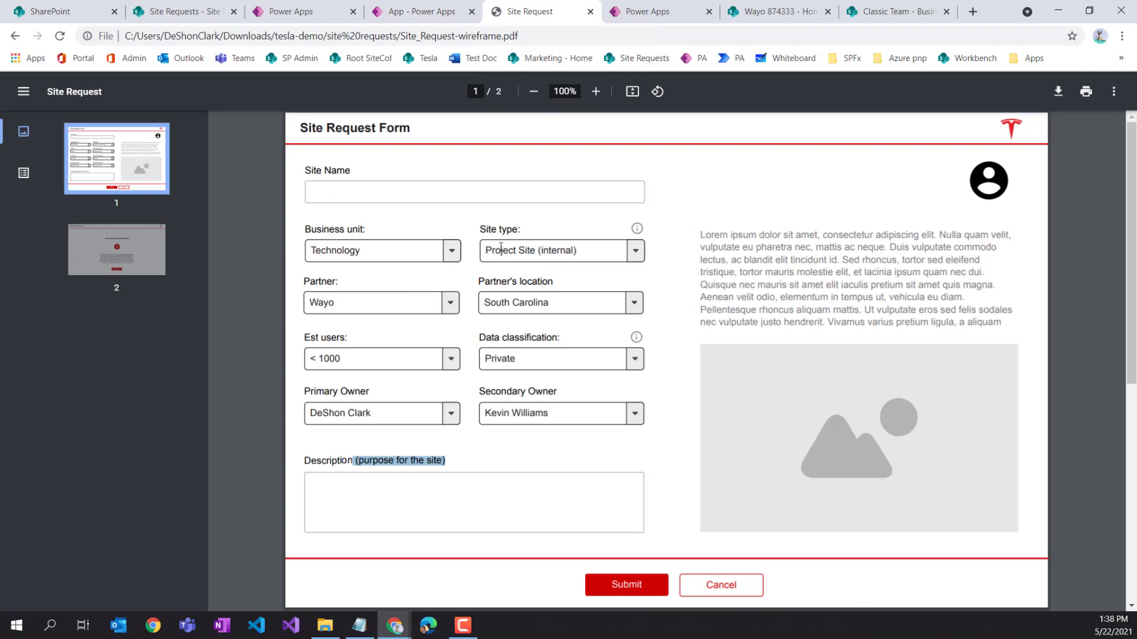
Open the form's field list and compare it against the wireframe's fields
left_click(436, 18)
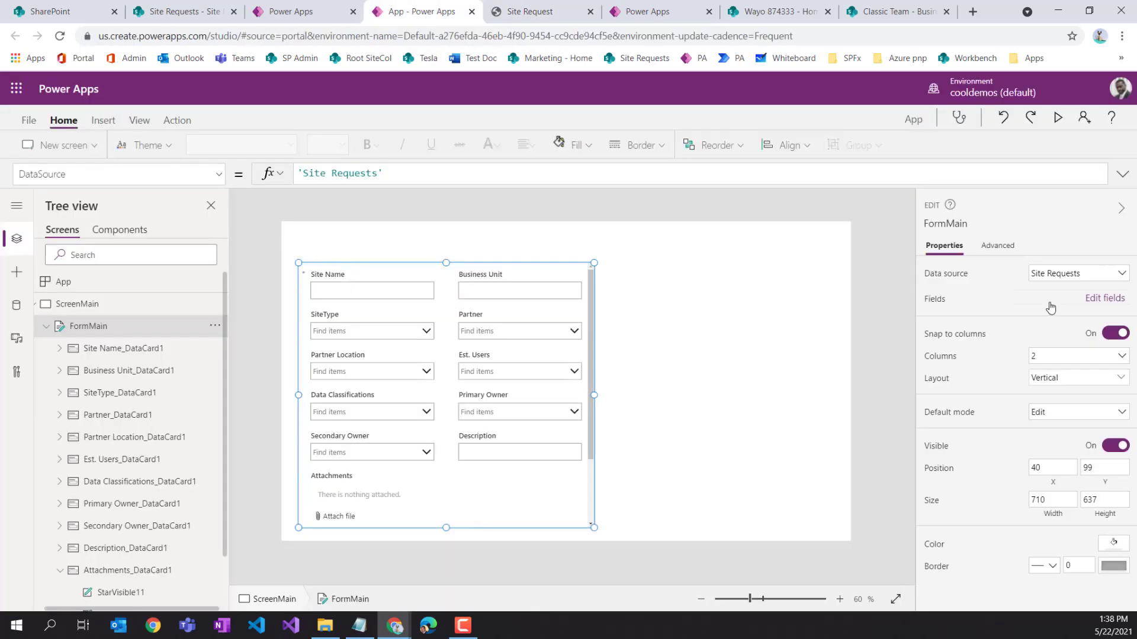
left_click(1105, 298)
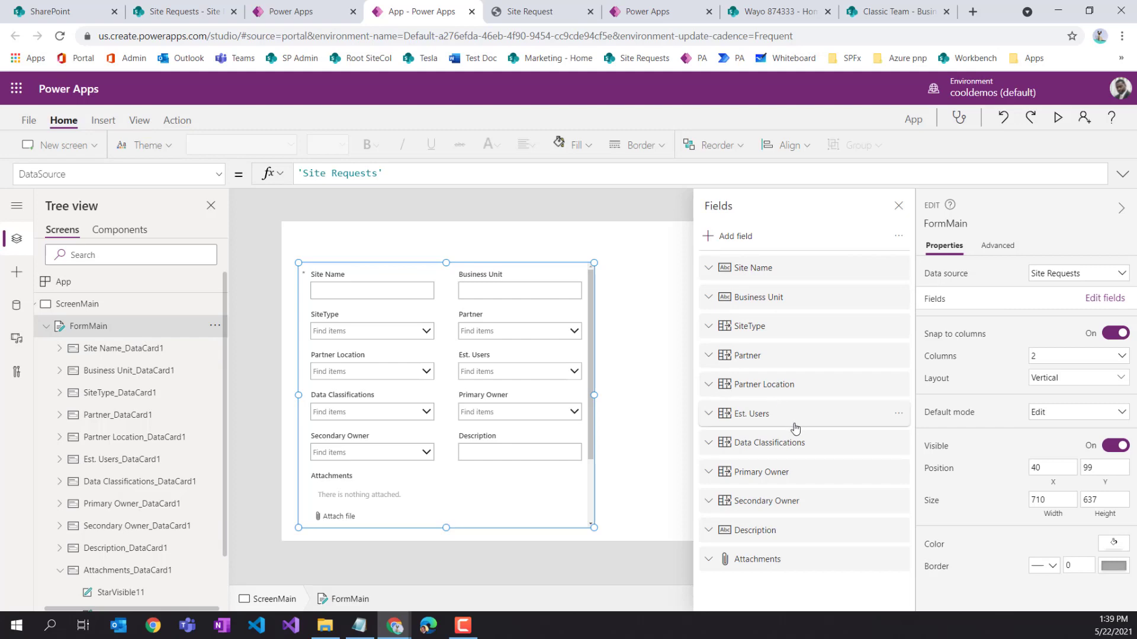
left_click(530, 11)
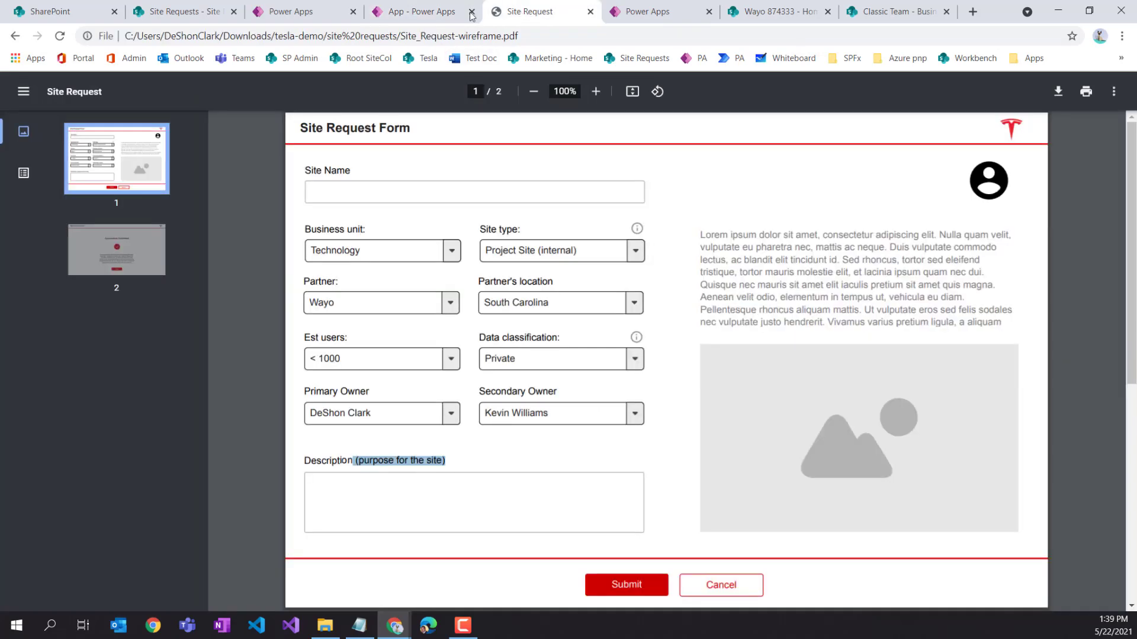
left_click(420, 18)
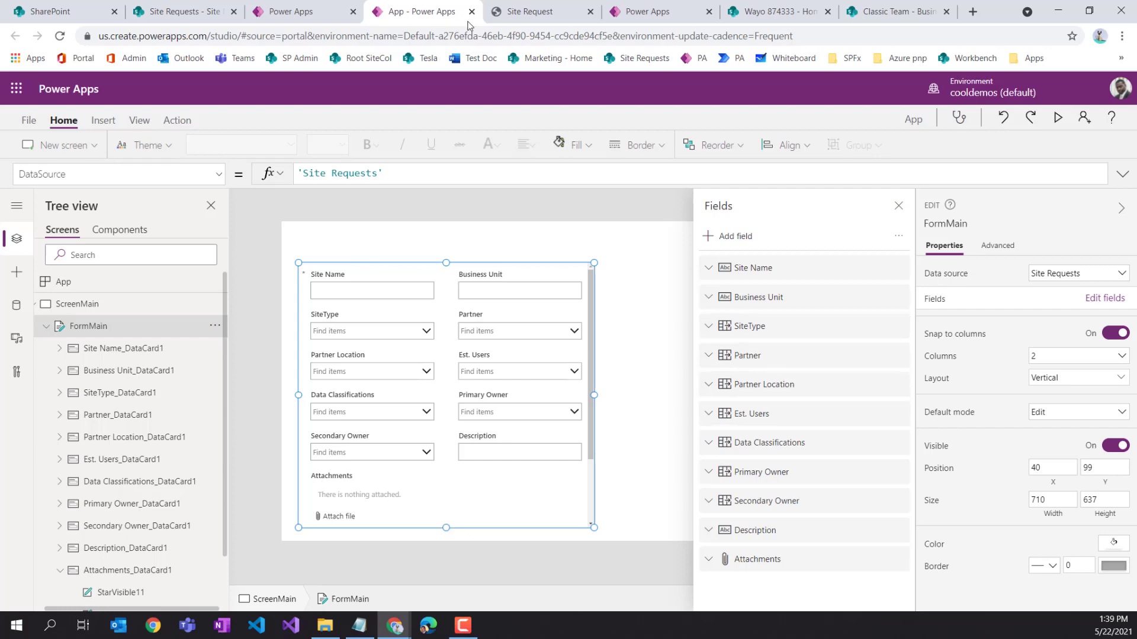
left_click(524, 17)
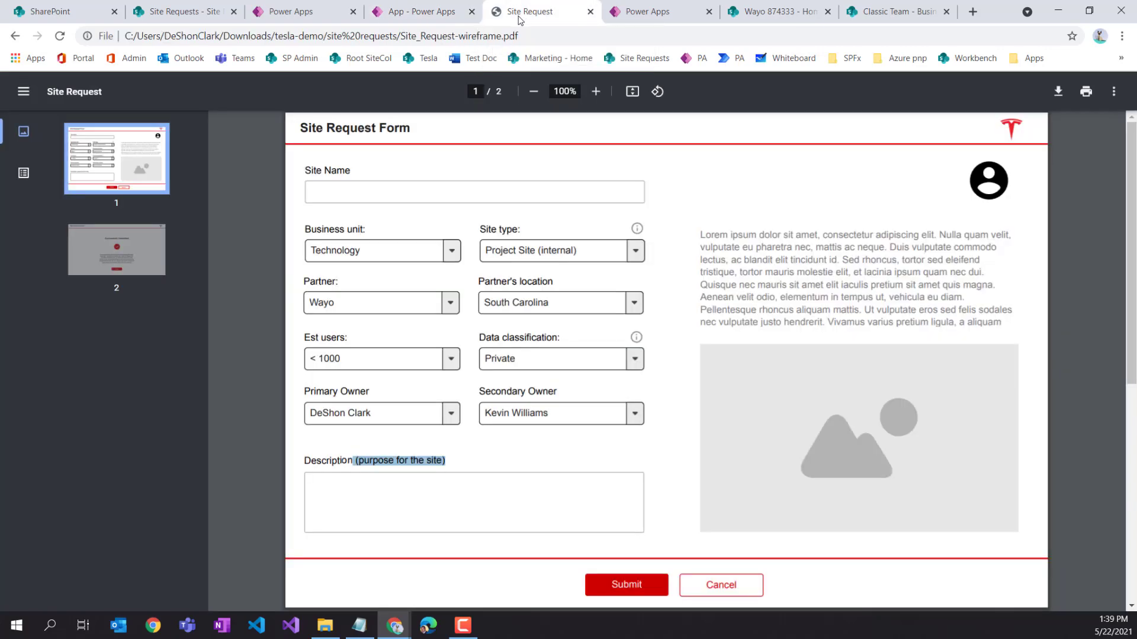
left_click(422, 15)
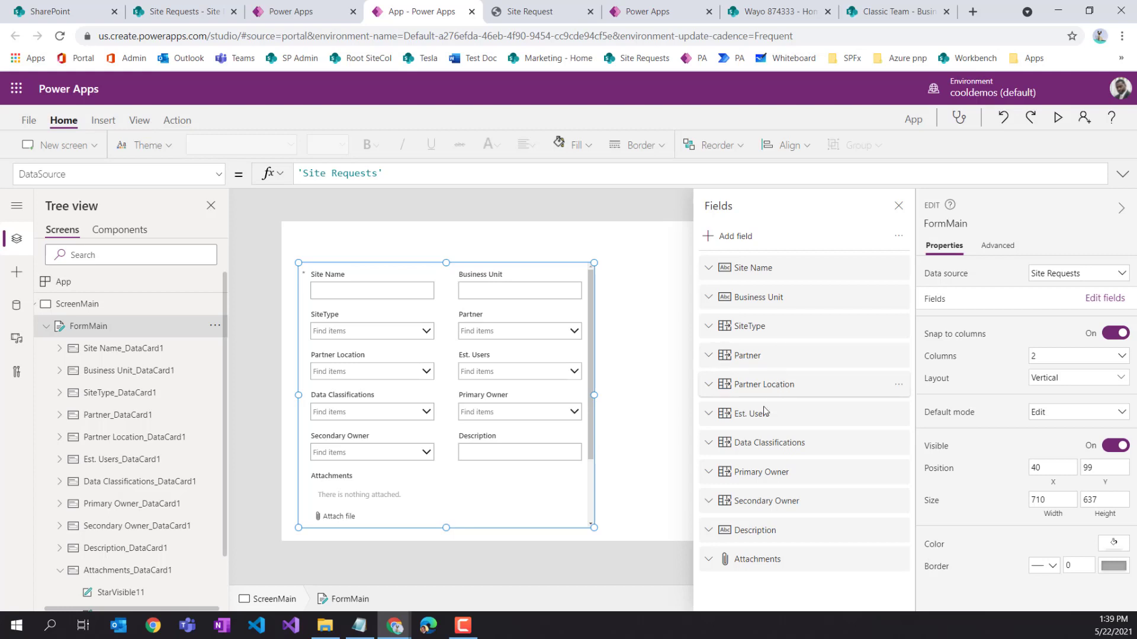
left_click(526, 15)
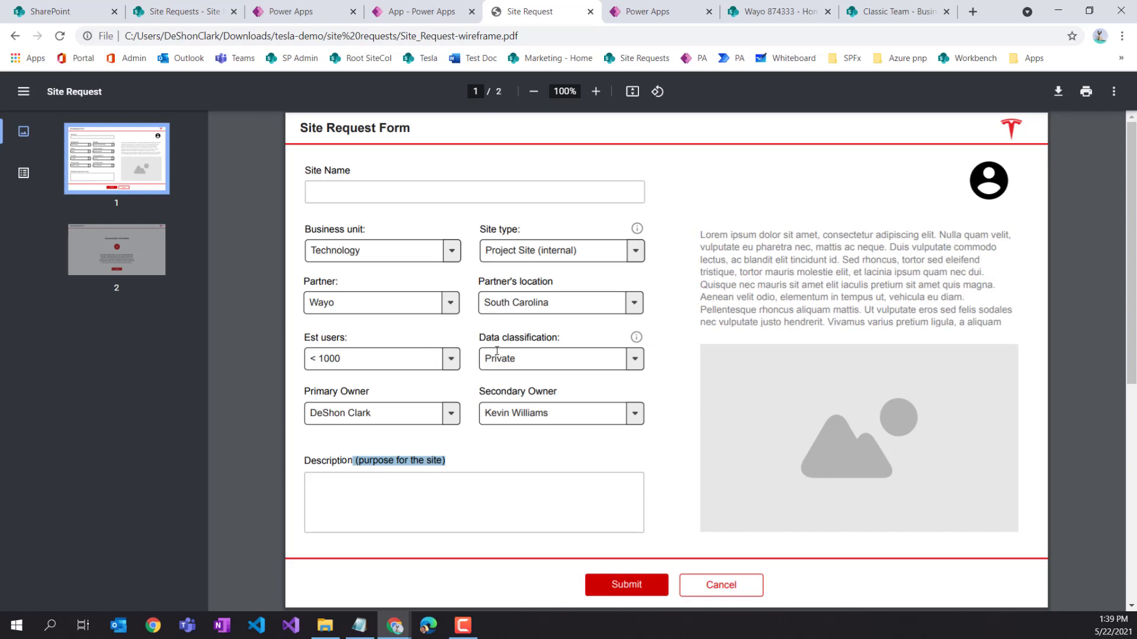
left_click(391, 13)
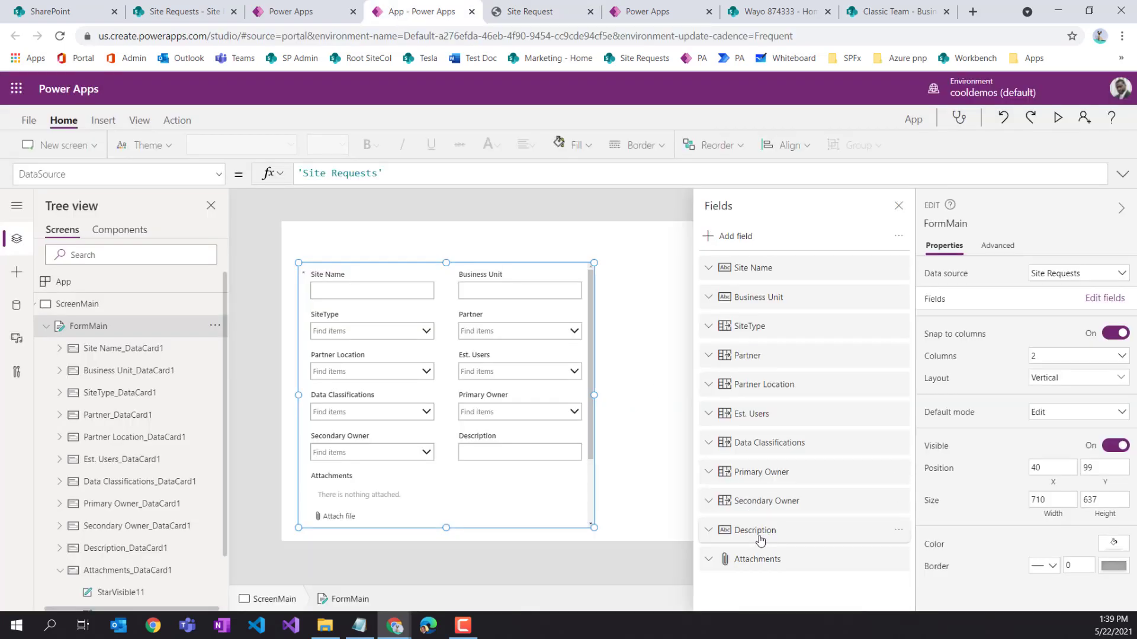
Remove the Attachments field from the form and close the field list
left_click(895, 562)
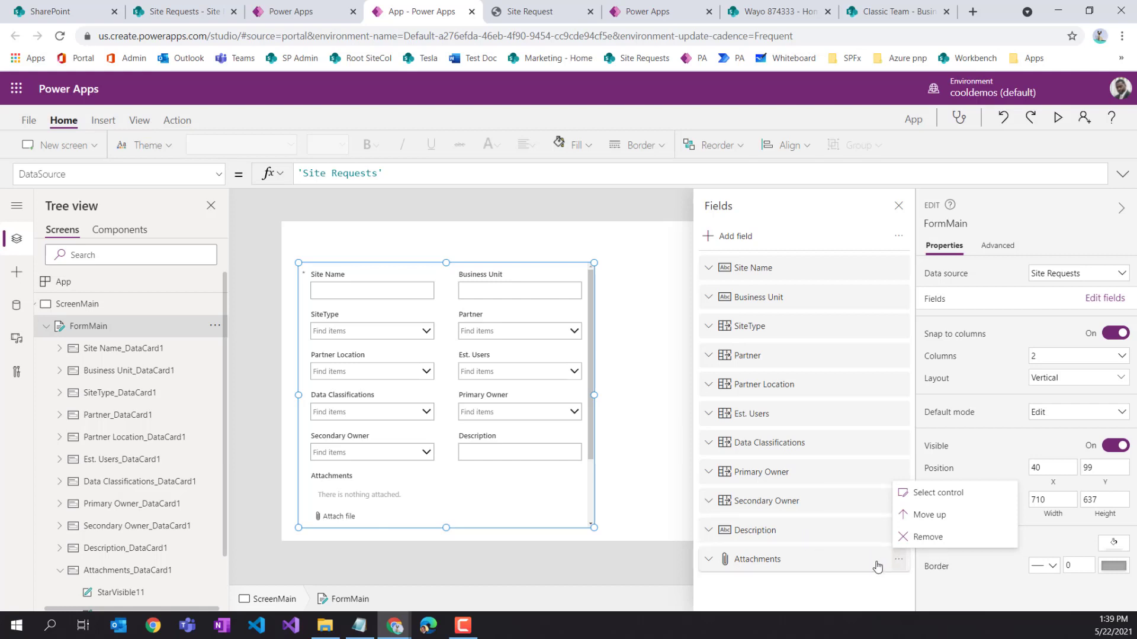
left_click(927, 537)
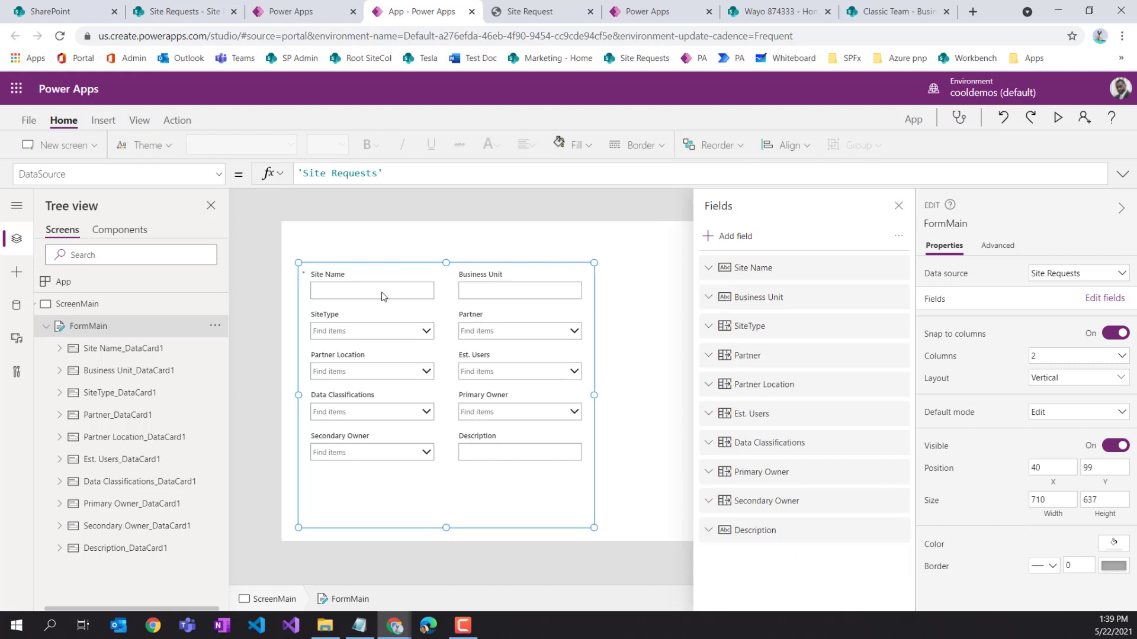
left_click(531, 11)
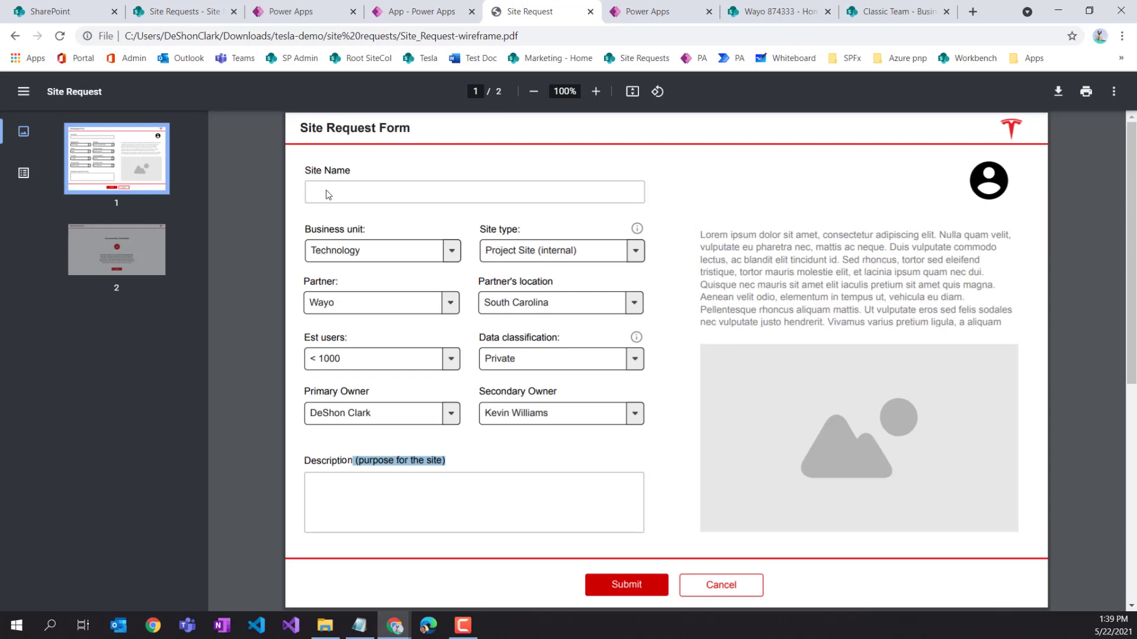
left_click(422, 15)
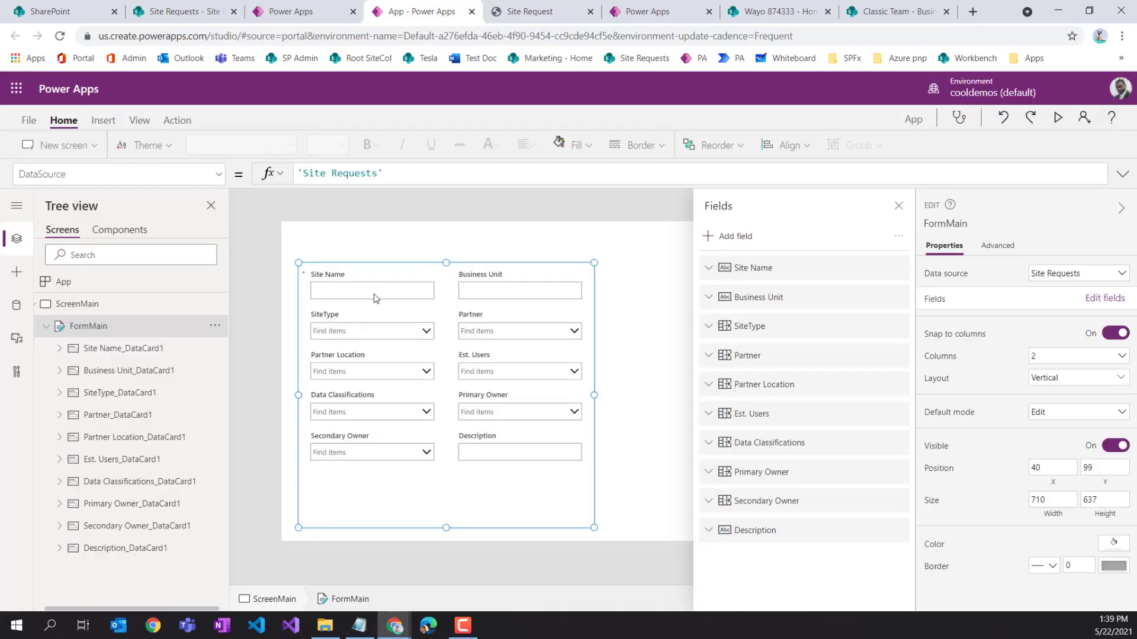
left_click(898, 206)
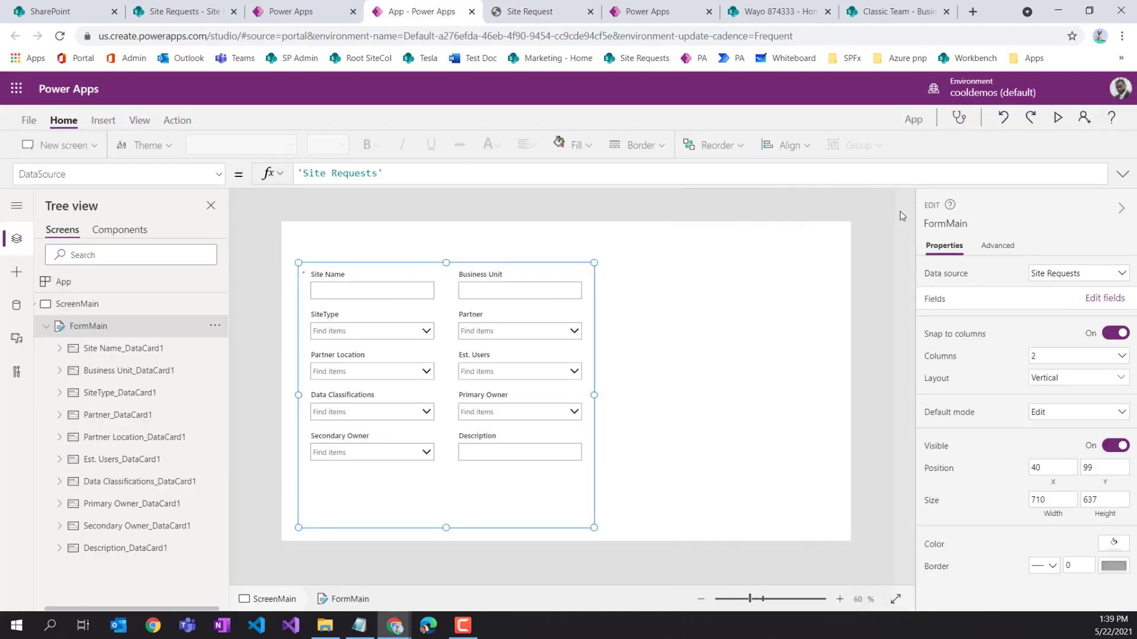
left_click(476, 296)
Set the Site Name card width to 710 so it spans the full row
left_click(397, 300)
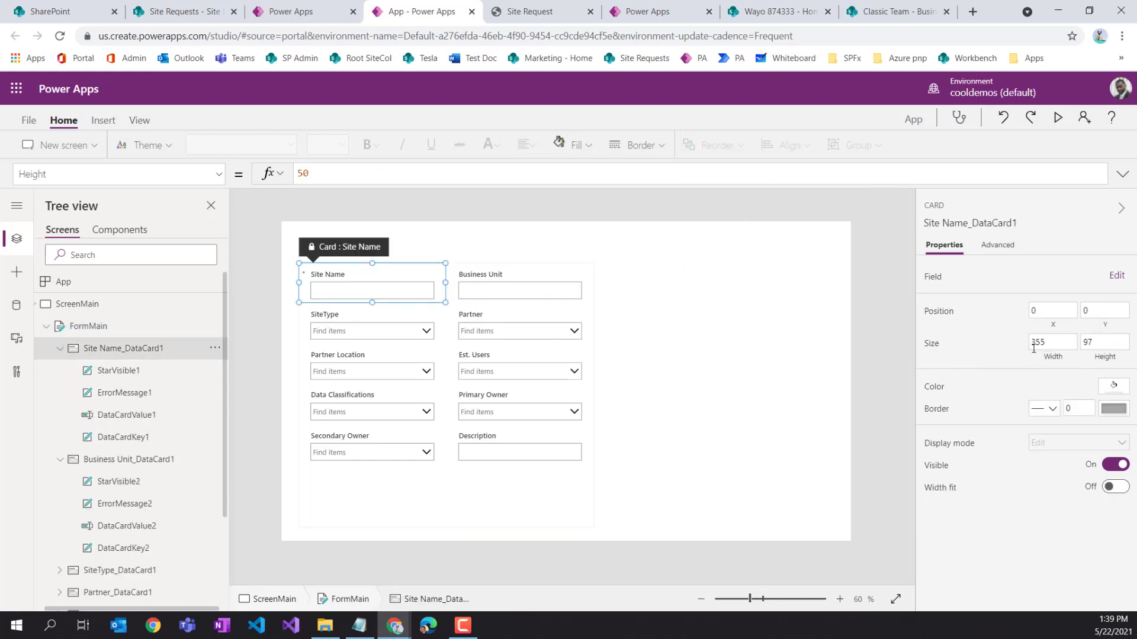
left_click(1060, 342)
type("710")
left_click(955, 361)
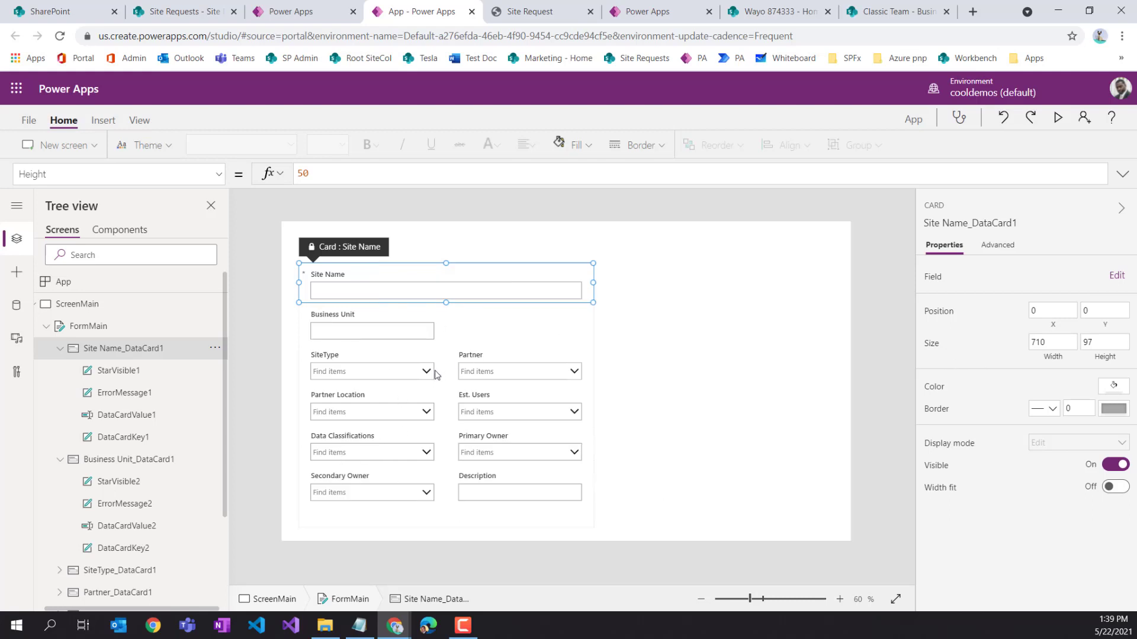
Place the SiteType card beside Business Unit in the right column, matching the wireframe
left_click(391, 372)
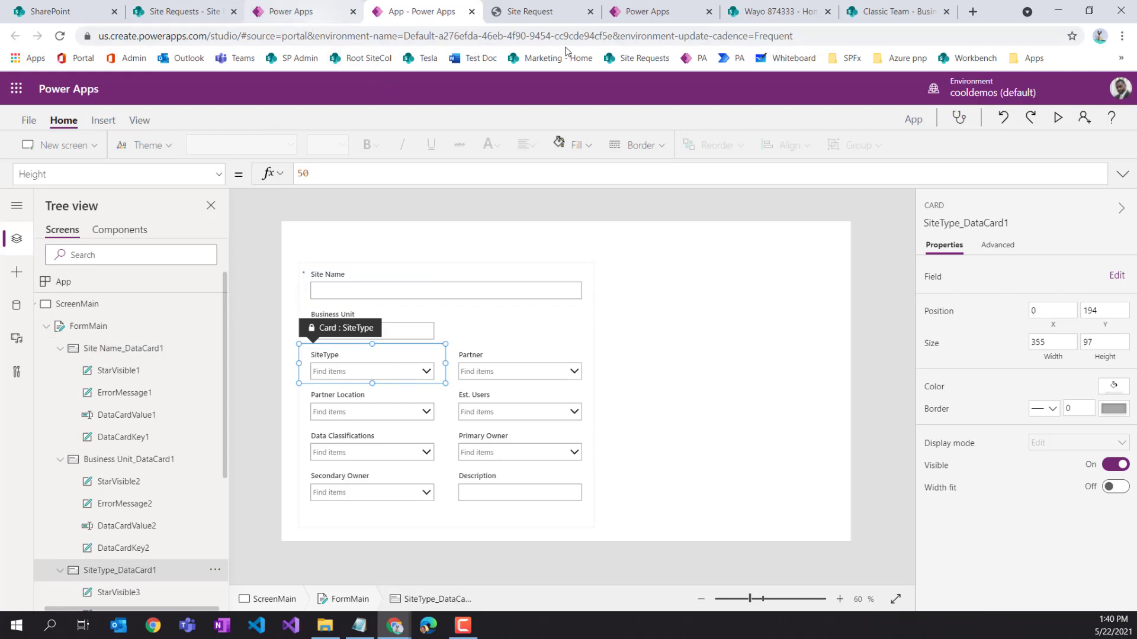
left_click(521, 12)
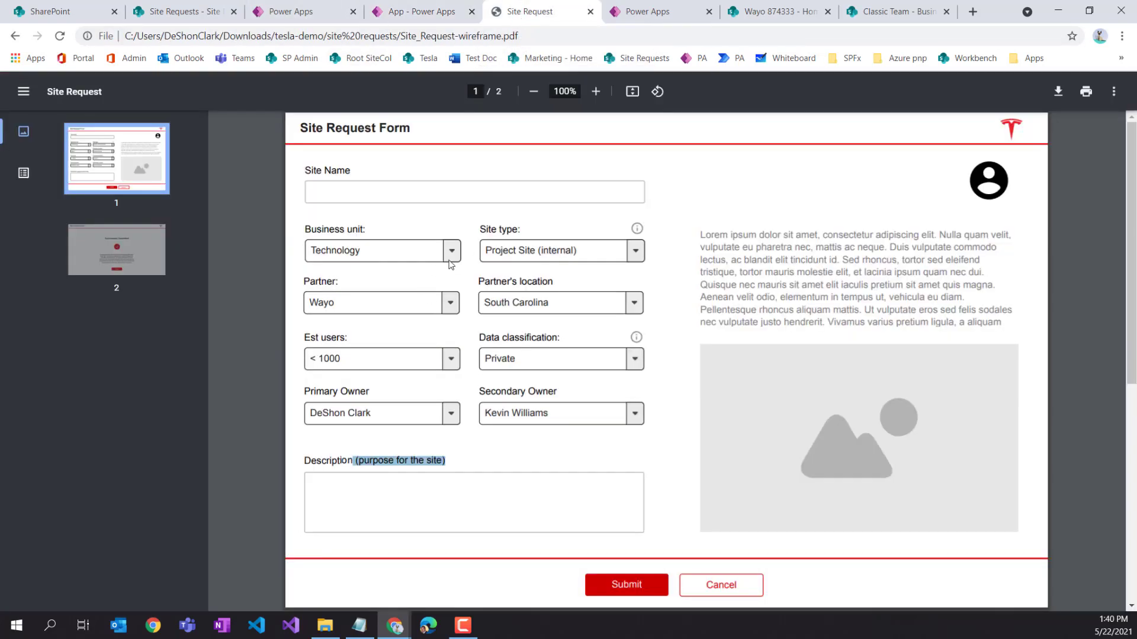
left_click(421, 12)
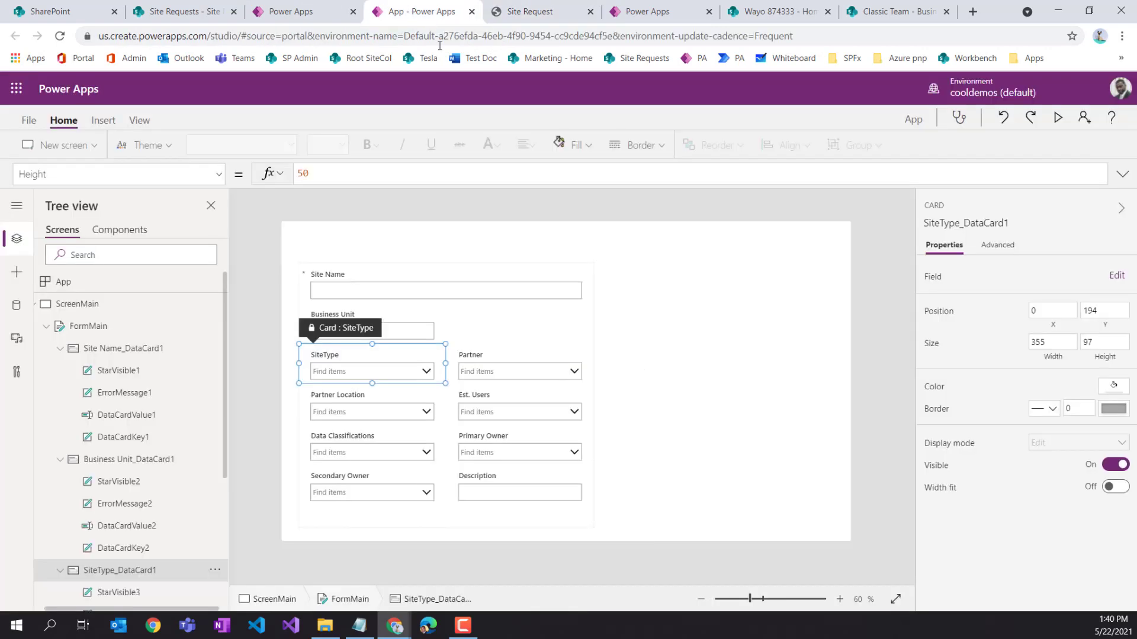
left_click(448, 366)
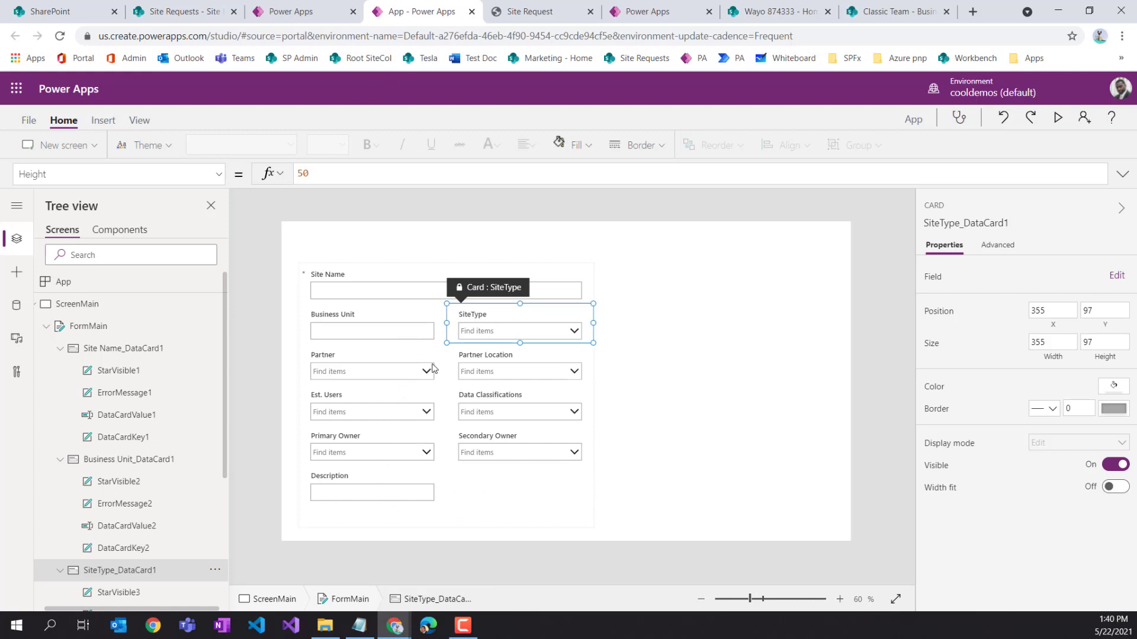
left_click(506, 17)
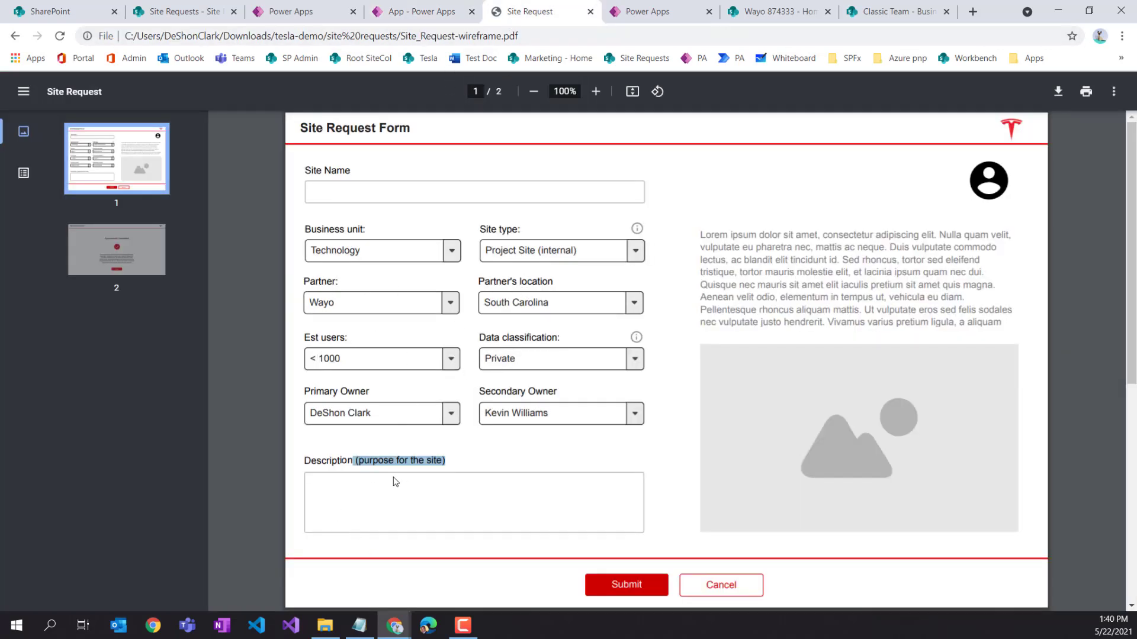
left_click(421, 18)
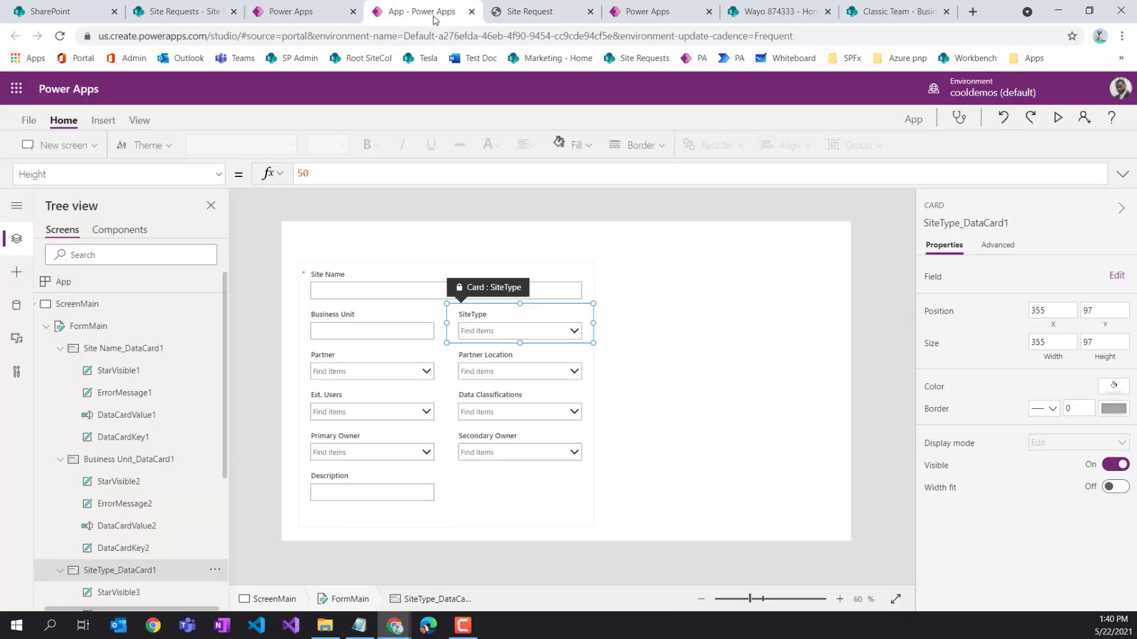
left_click(343, 498)
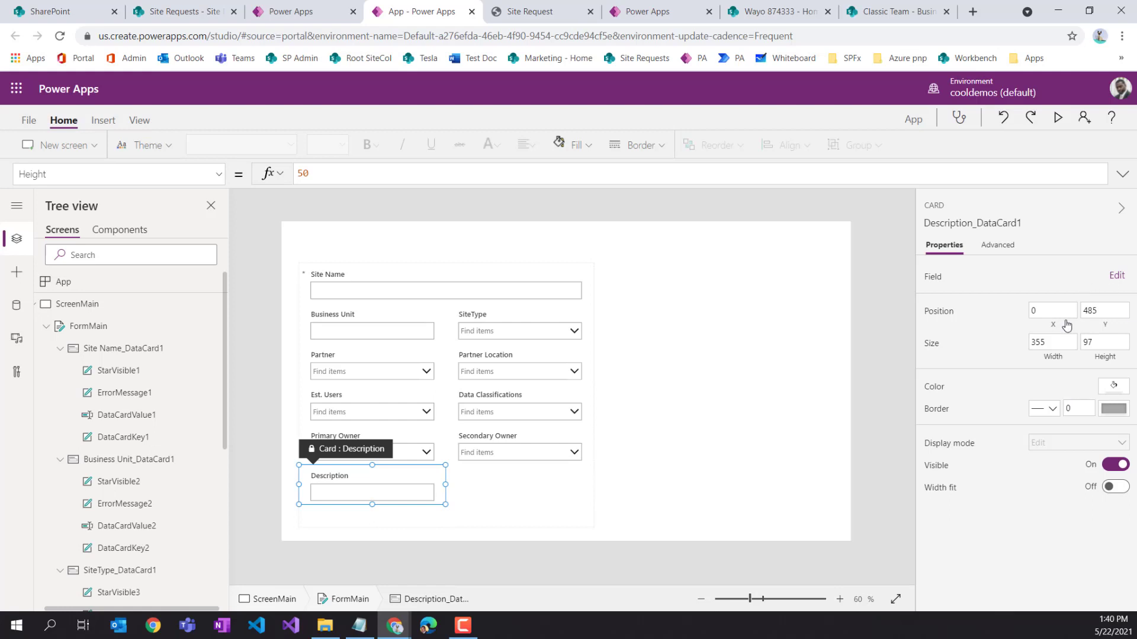
Change the Description field's control type to Edit multi-line text
left_click(1127, 278)
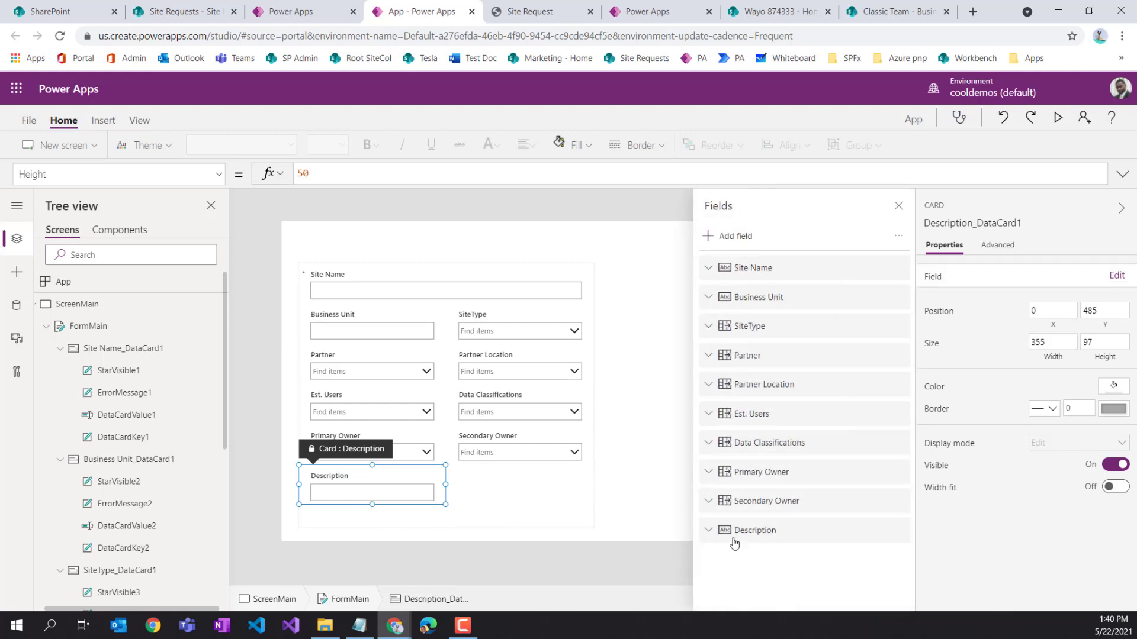
left_click(898, 530)
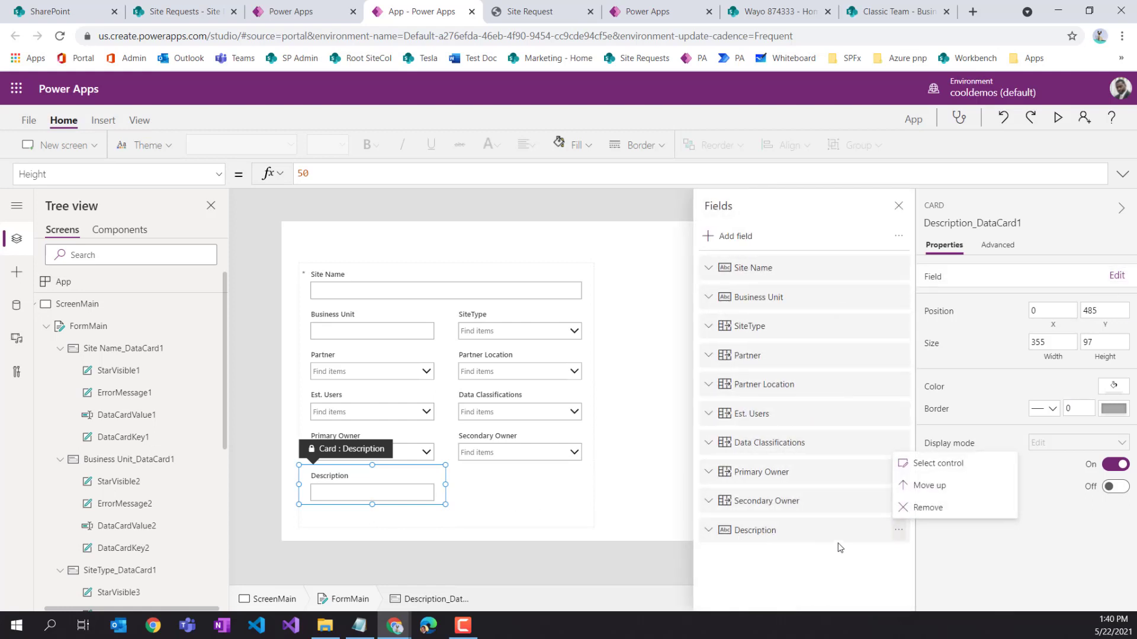
left_click(724, 533)
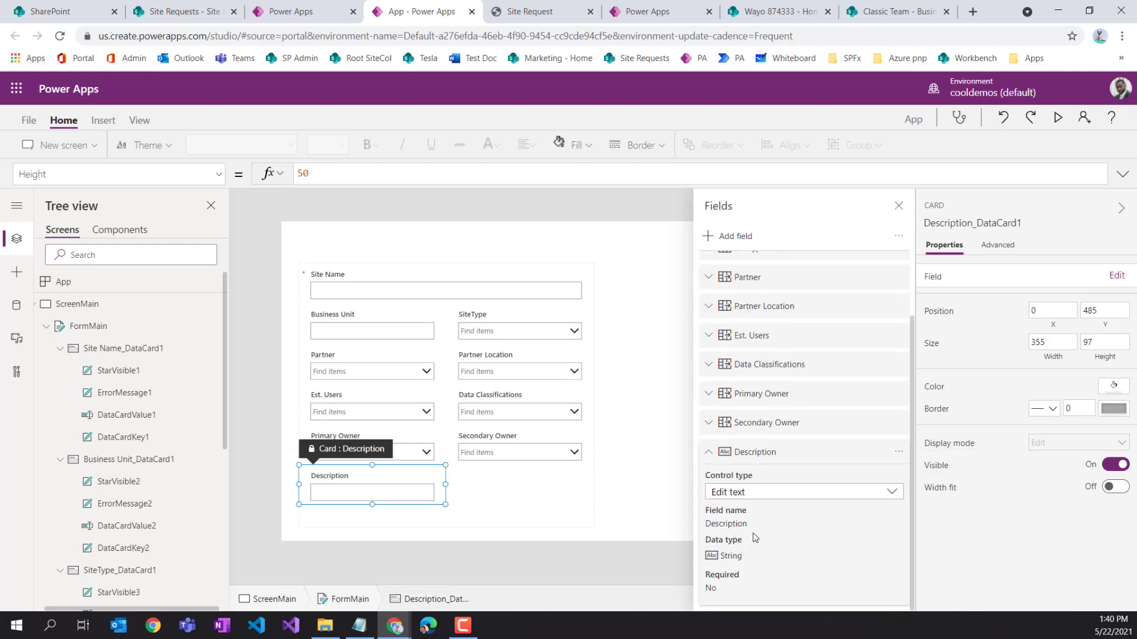
left_click(749, 494)
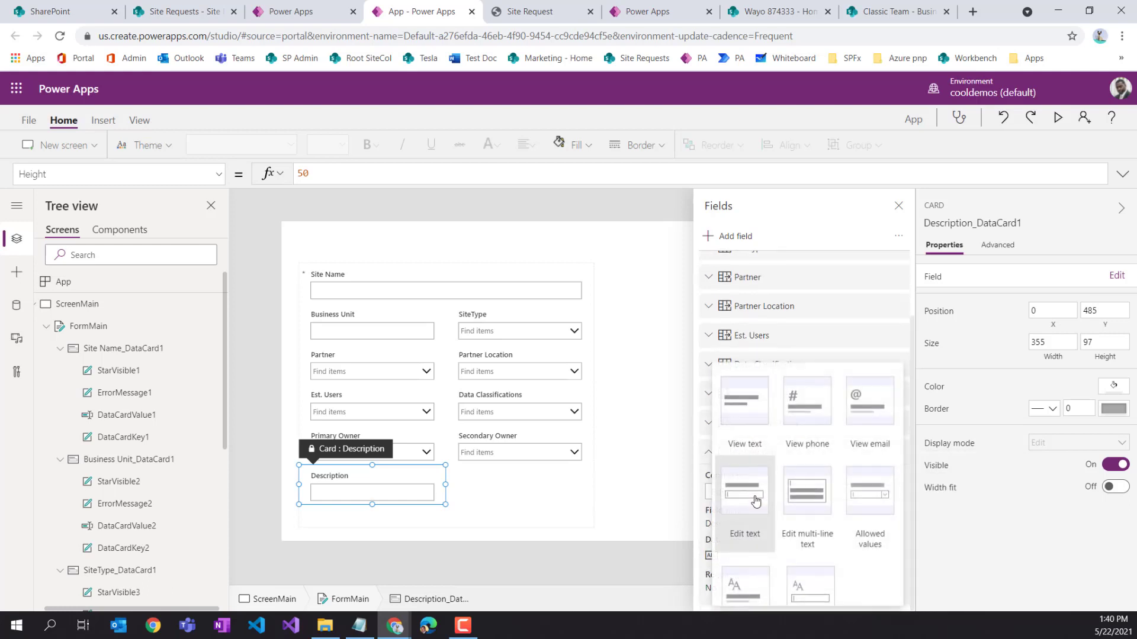
left_click(804, 494)
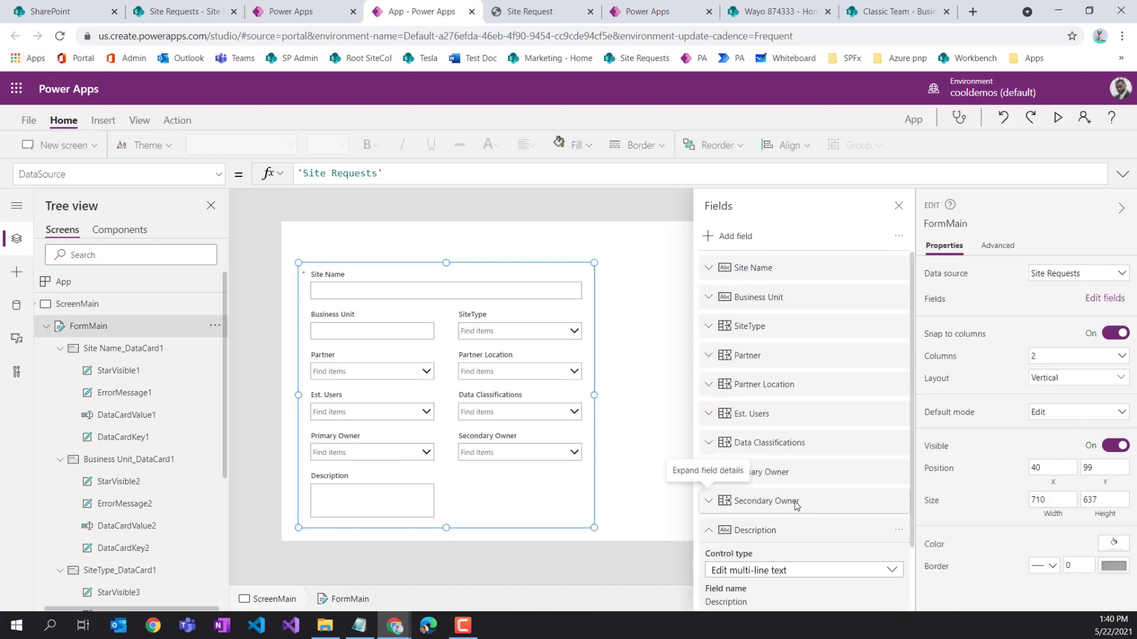
left_click(898, 208)
Set the Description card width to 710 so it spans both columns
left_click(382, 511)
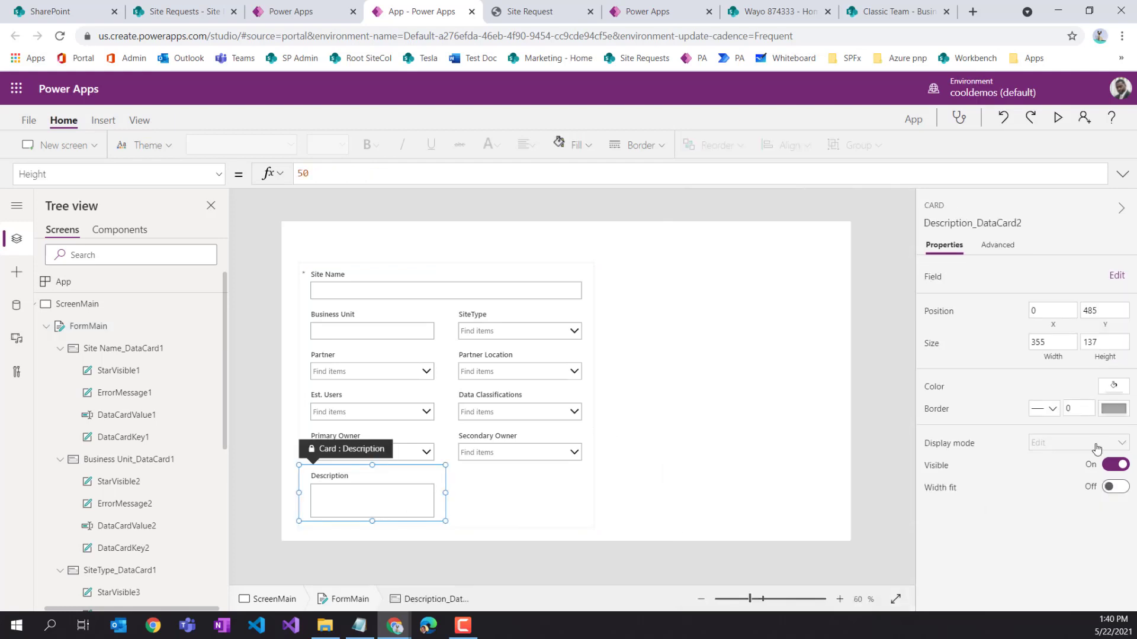
left_click(1056, 344)
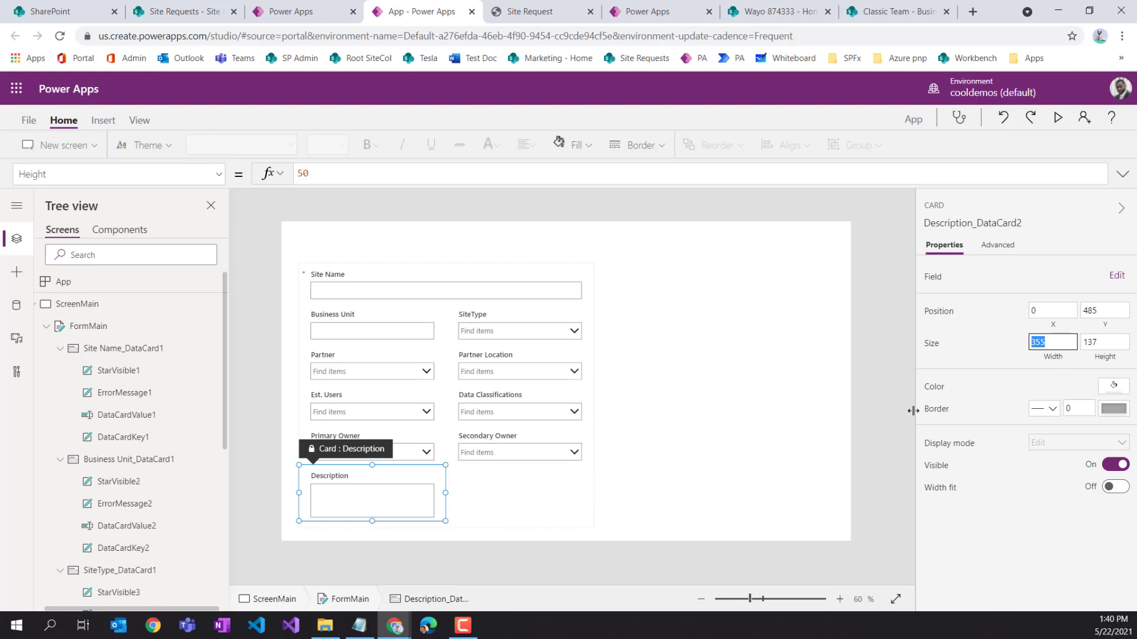
type("710")
left_click(995, 367)
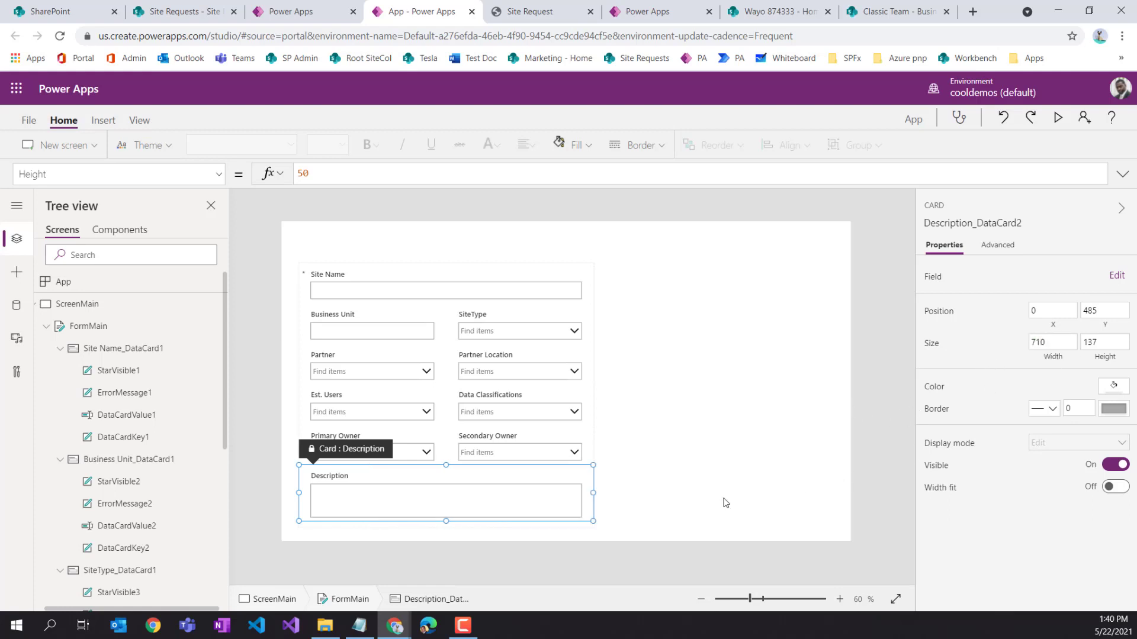
left_click(451, 502)
left_click(449, 477)
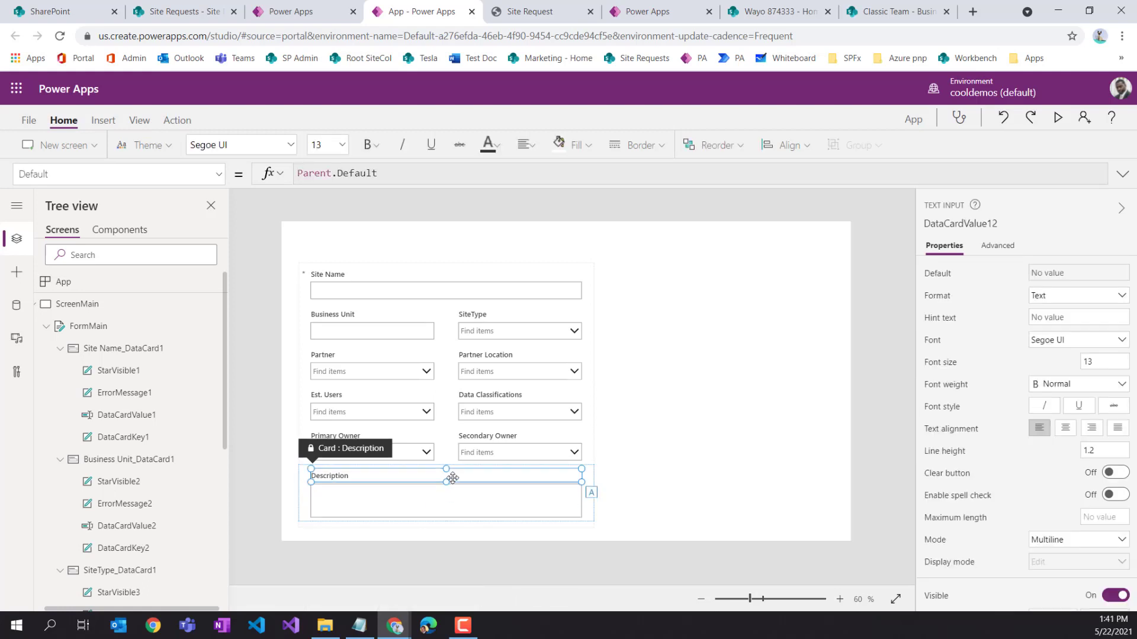
left_click(673, 502)
left_click(477, 489)
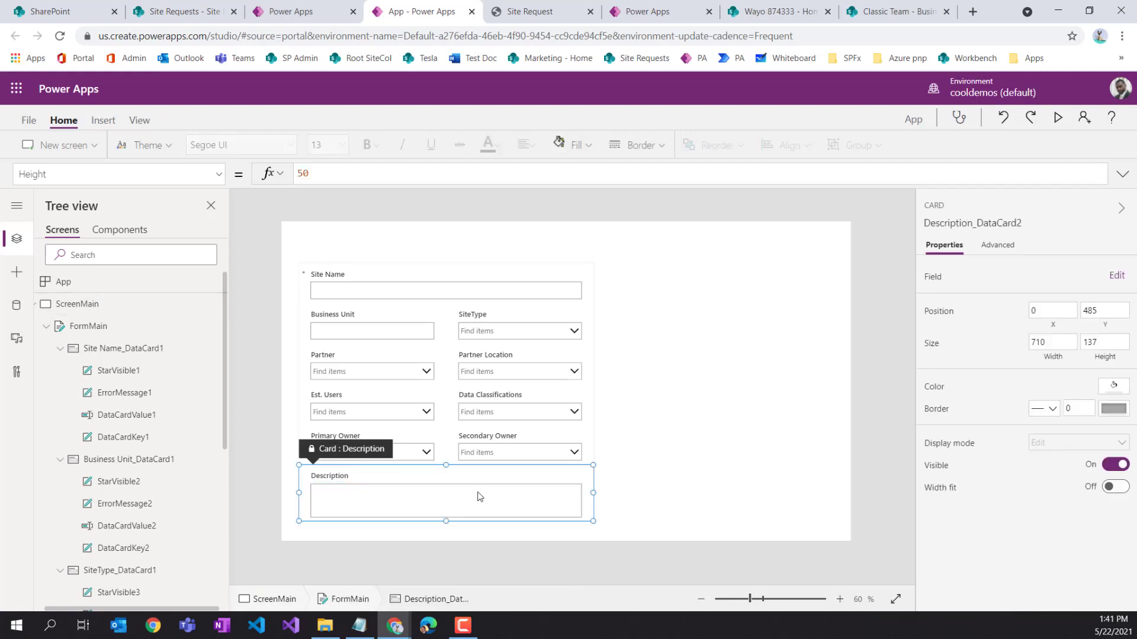
Change the Description display name to 'Description (purpose for the site)'
left_click(998, 246)
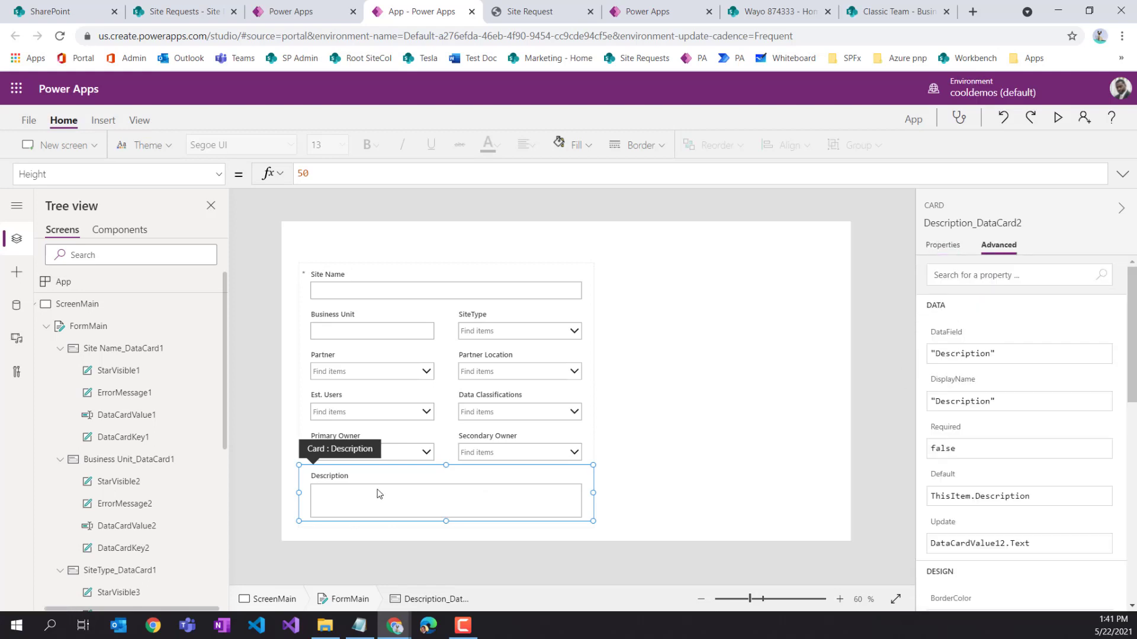
left_click(978, 401)
type("(purpose ")
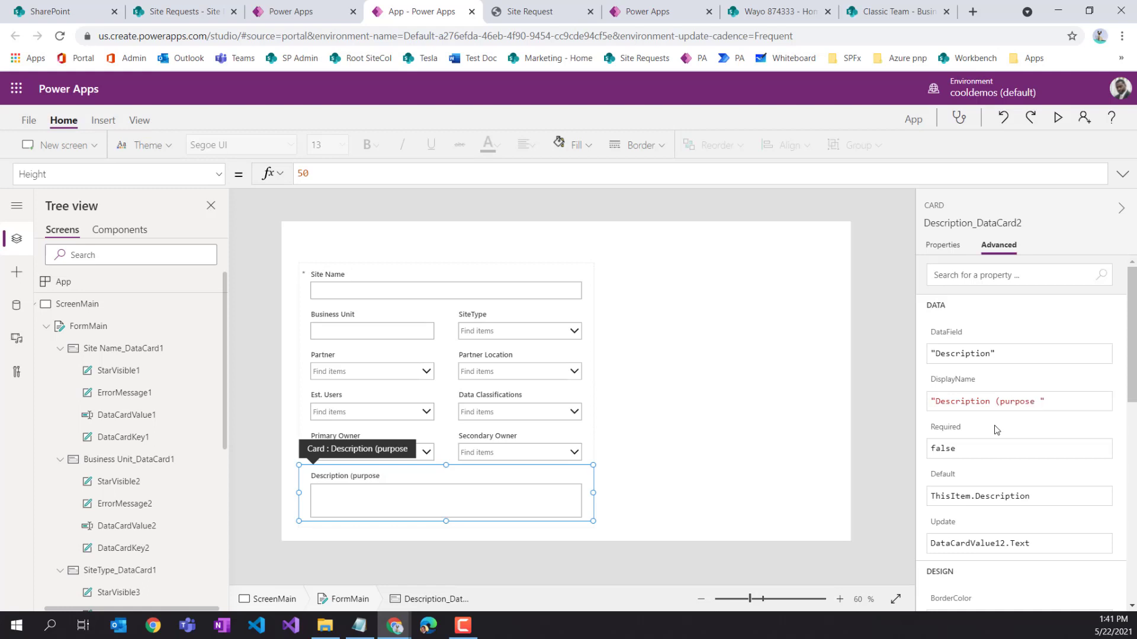
type("for the ste")
key("BackSpace")
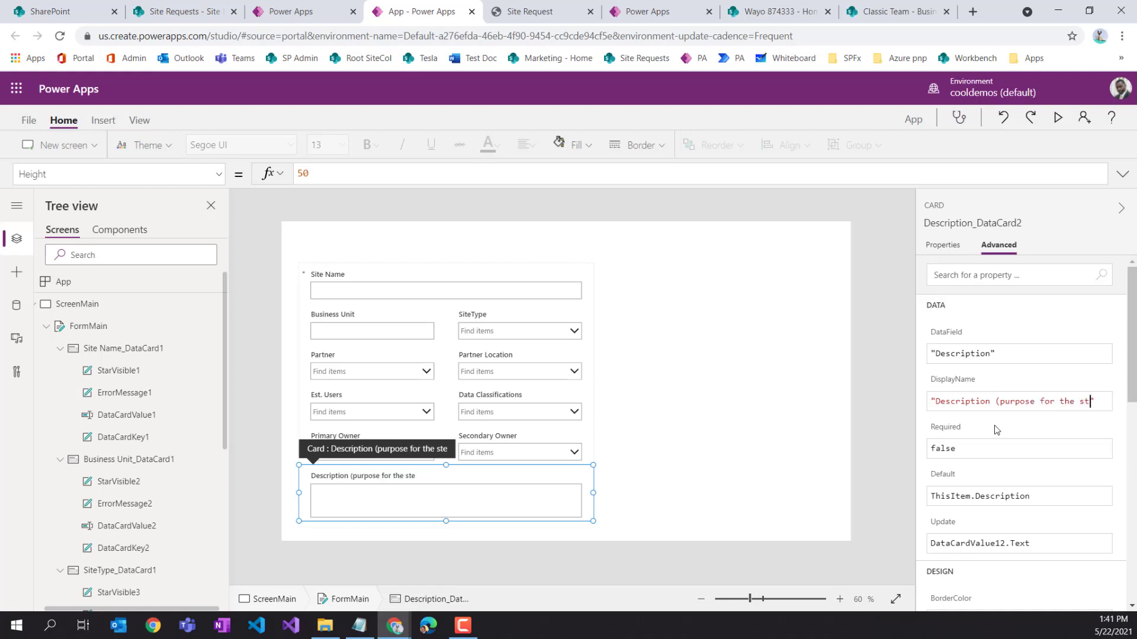
type("ite)")
Move FormMain up and slightly left on the screen
left_click(680, 488)
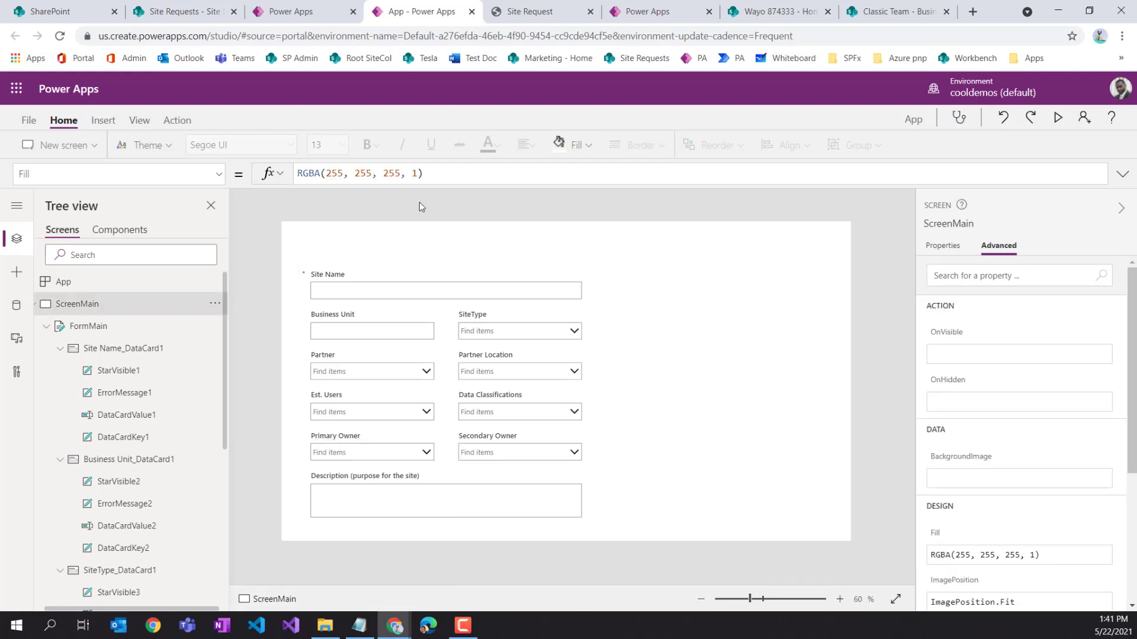
left_click(375, 285)
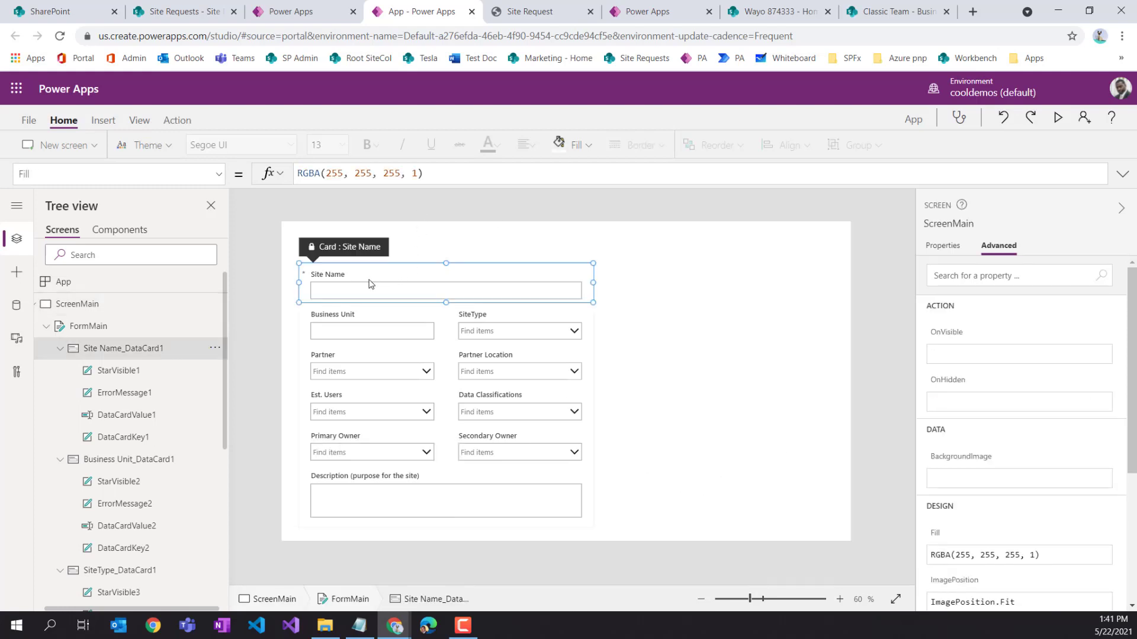
left_click(98, 329)
left_click_drag(436, 260, 426, 247)
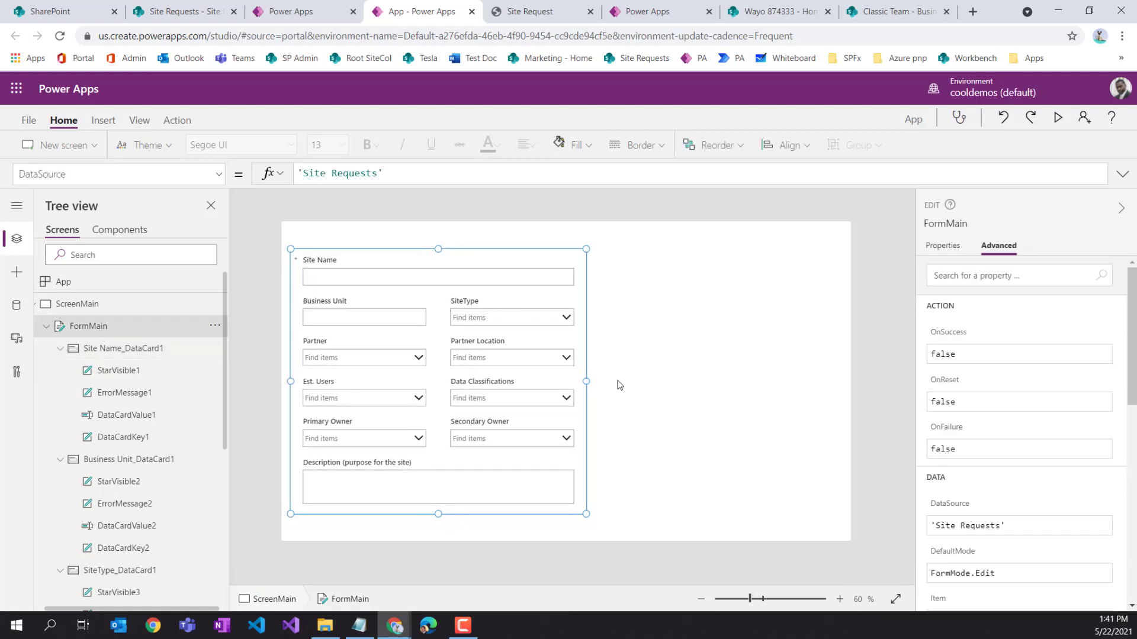
Widen FormMain slightly to the right and compare it with the wireframe PDF
left_click_drag(588, 382, 594, 382)
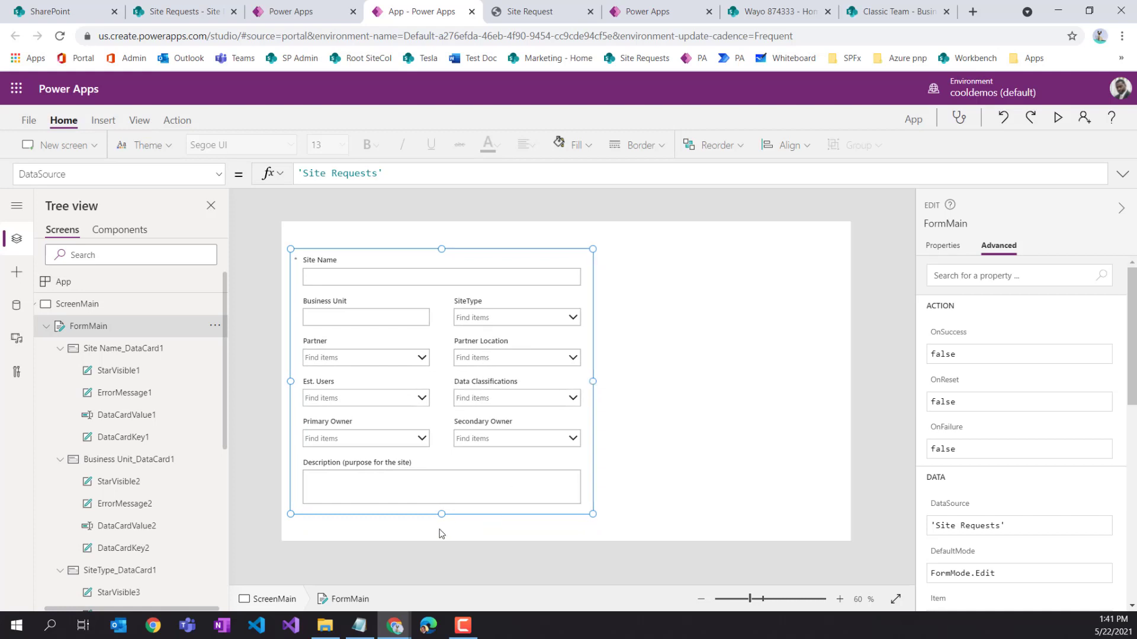
left_click(642, 514)
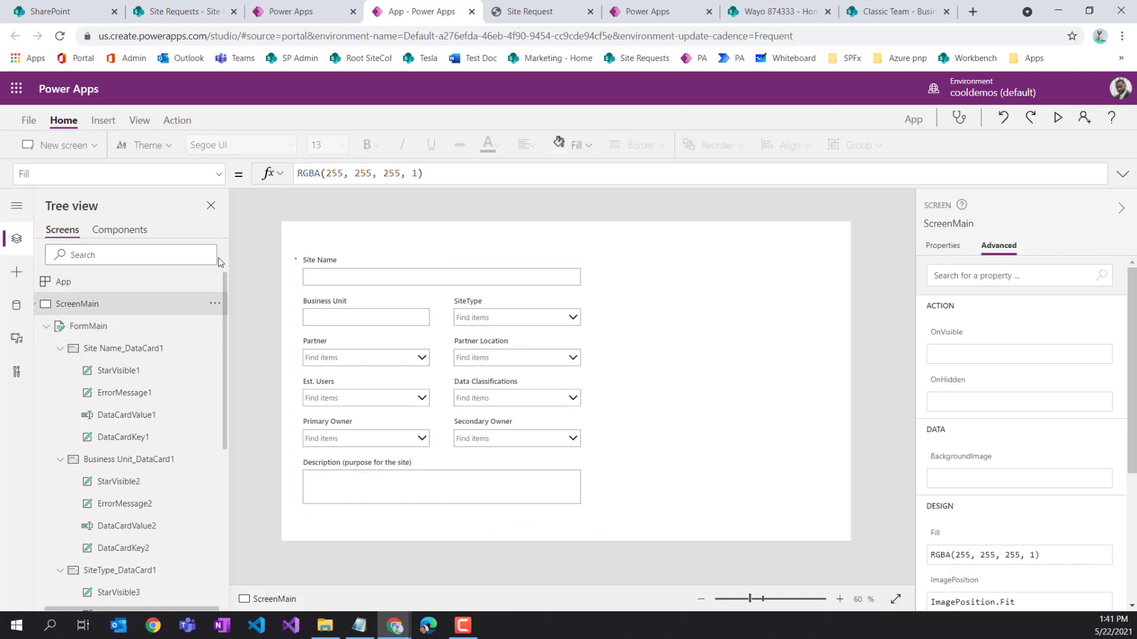
left_click(541, 14)
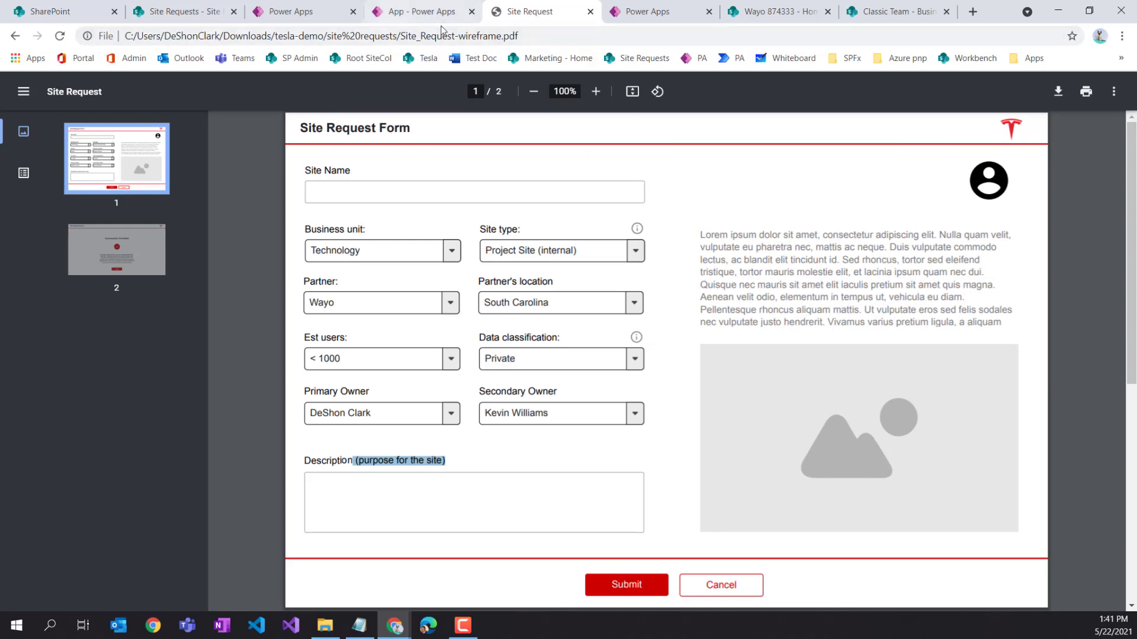
left_click(417, 18)
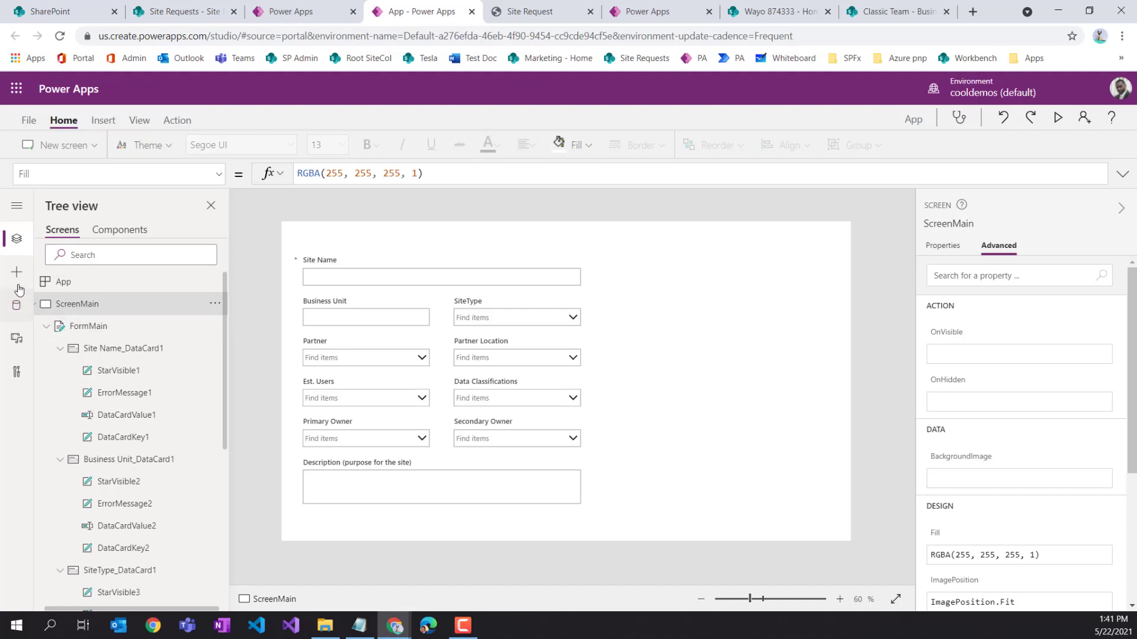
Insert a Text label, a Rectangle and an Image onto the screen
left_click(16, 272)
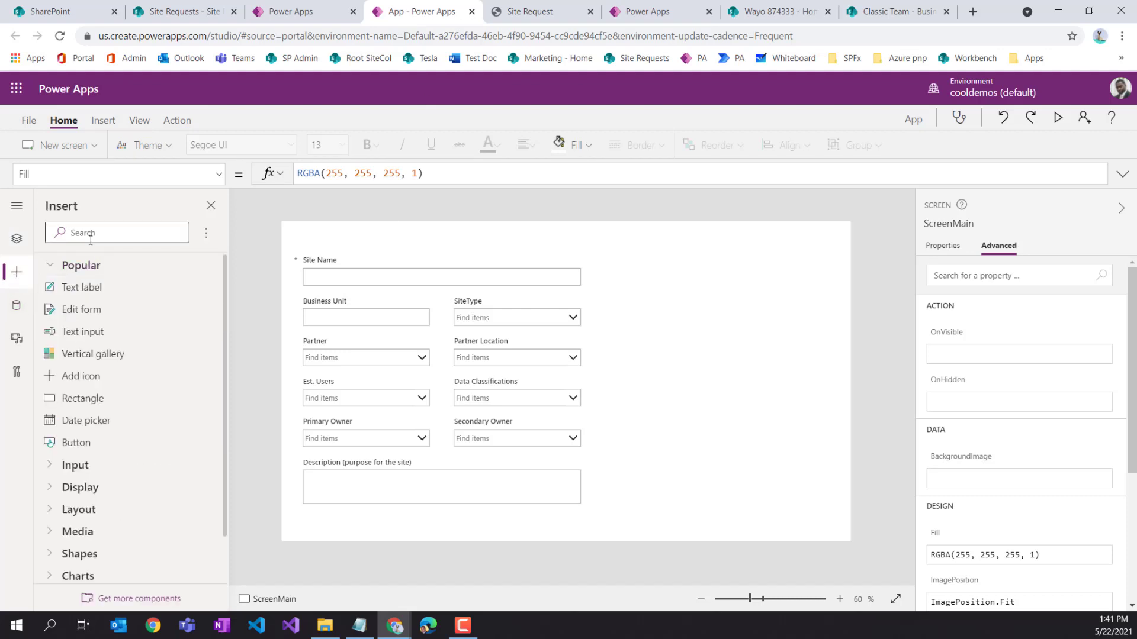
type("labe")
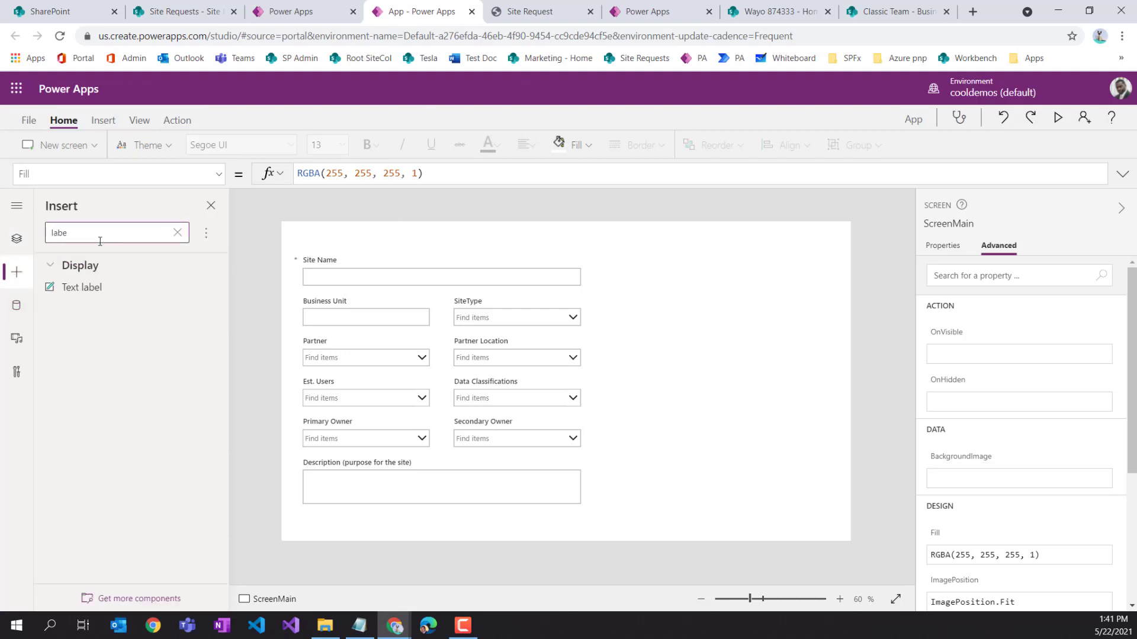
left_click(81, 287)
left_click(177, 232)
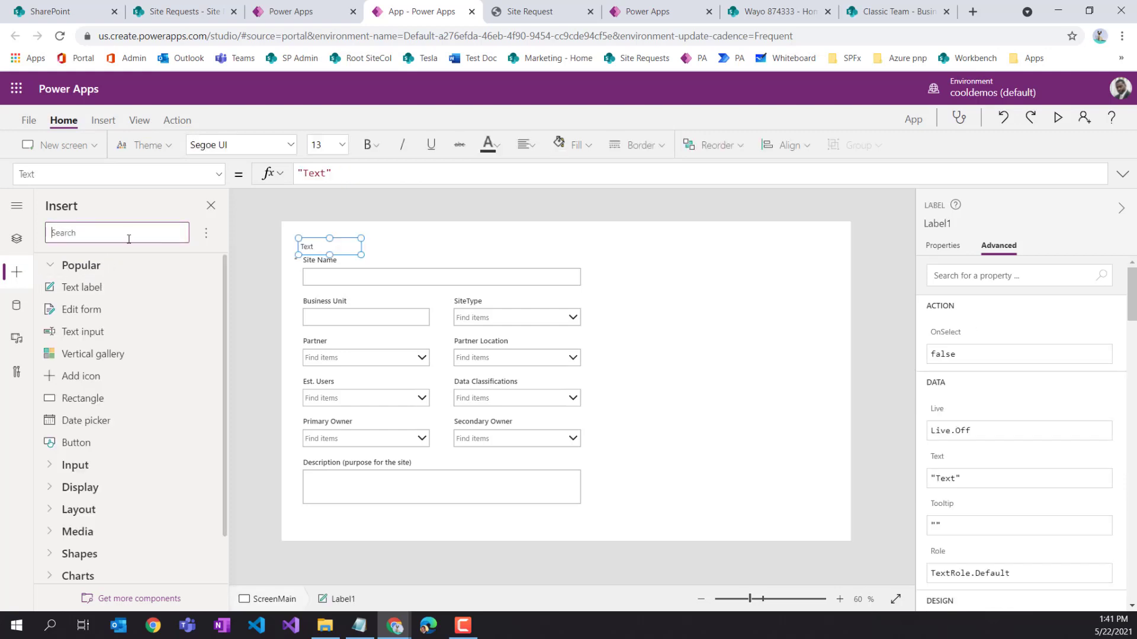
type("rec")
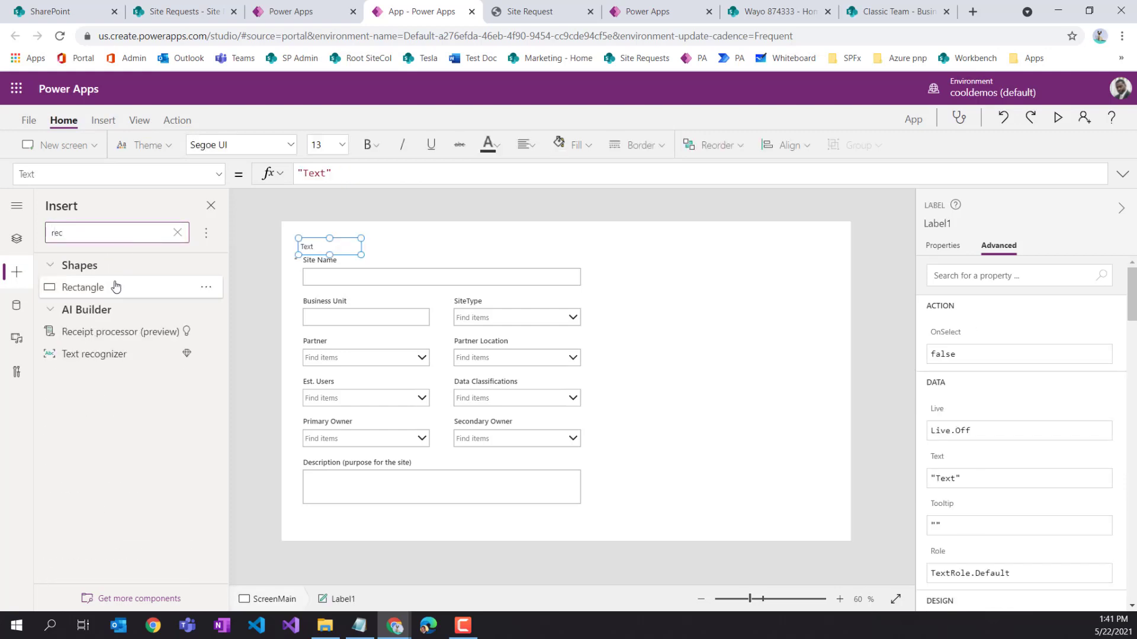
left_click(176, 235)
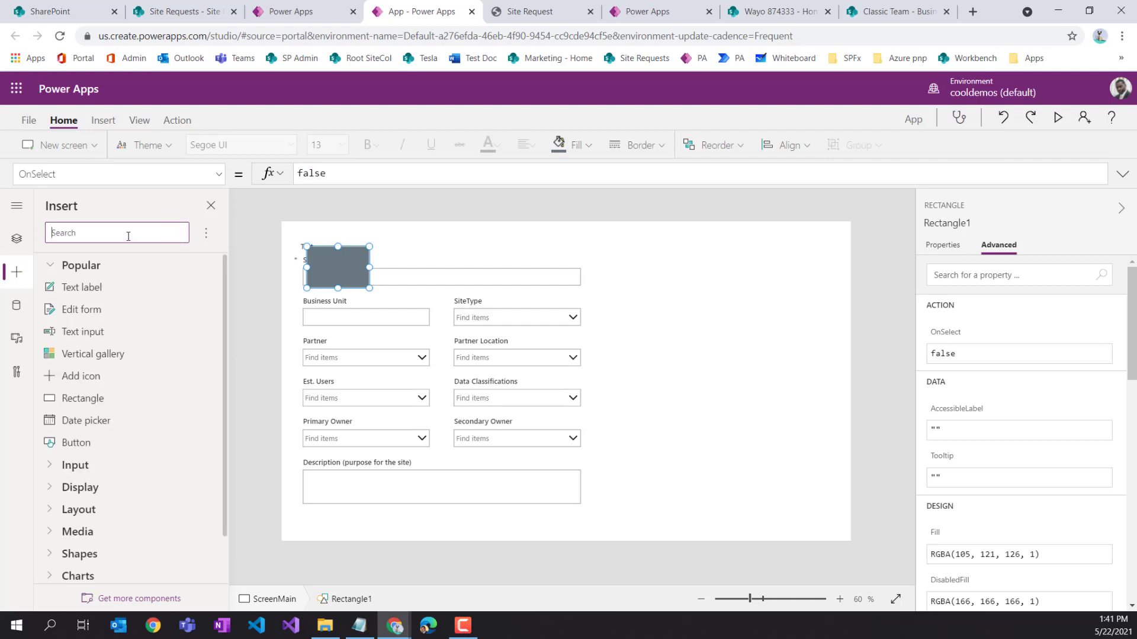
type("imag")
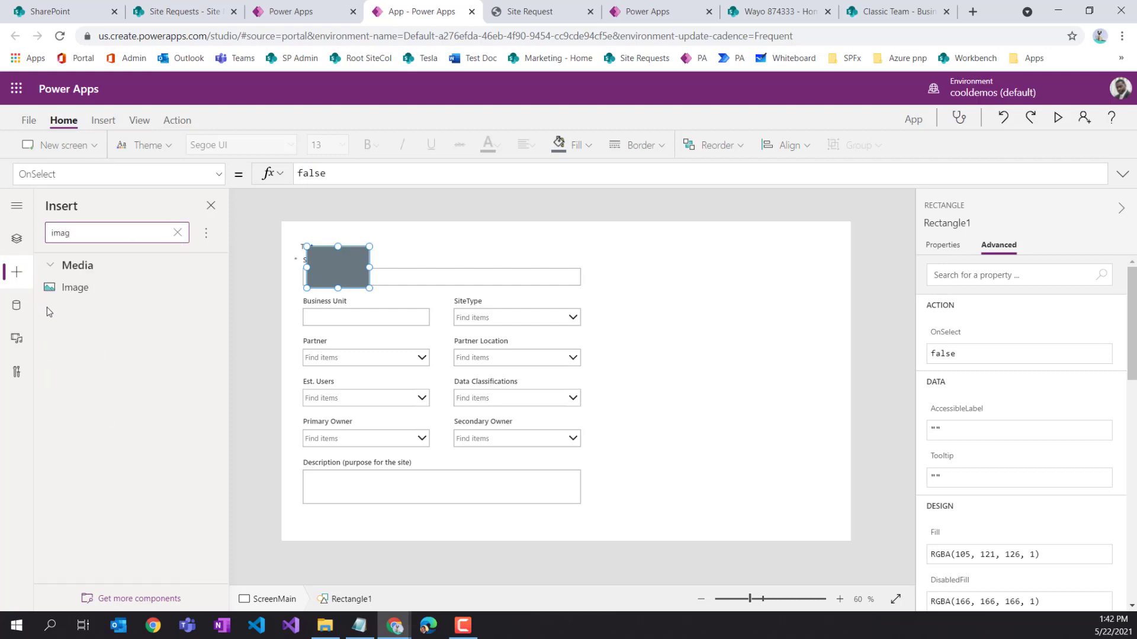
left_click(76, 289)
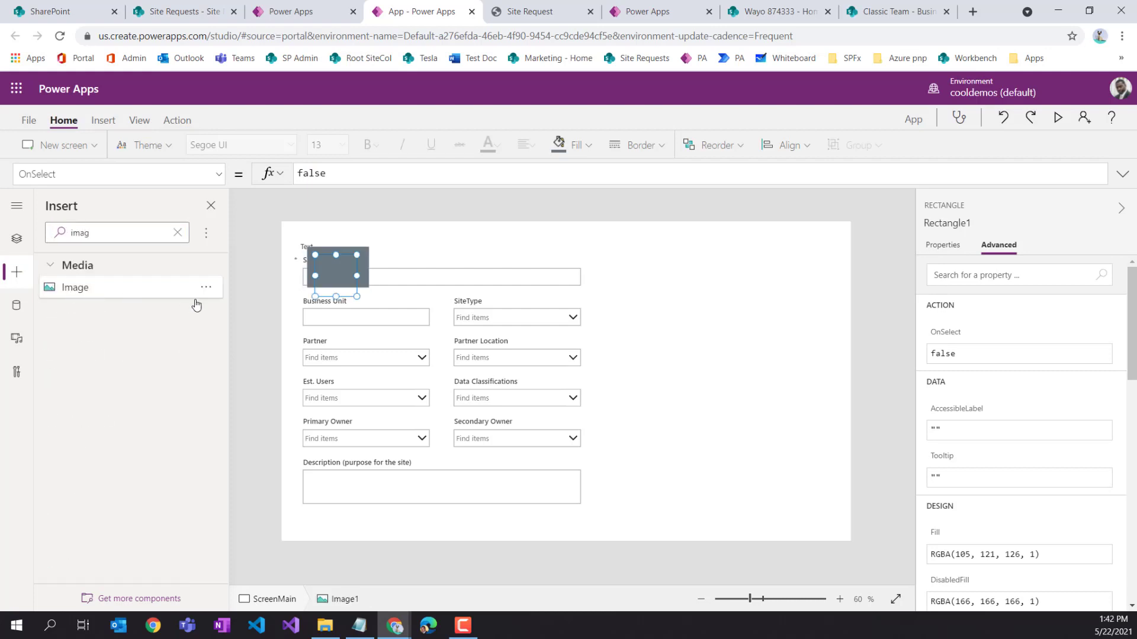
Move the image to the top-right corner and the label to the top-left
left_click_drag(342, 277, 836, 244)
left_click(345, 264)
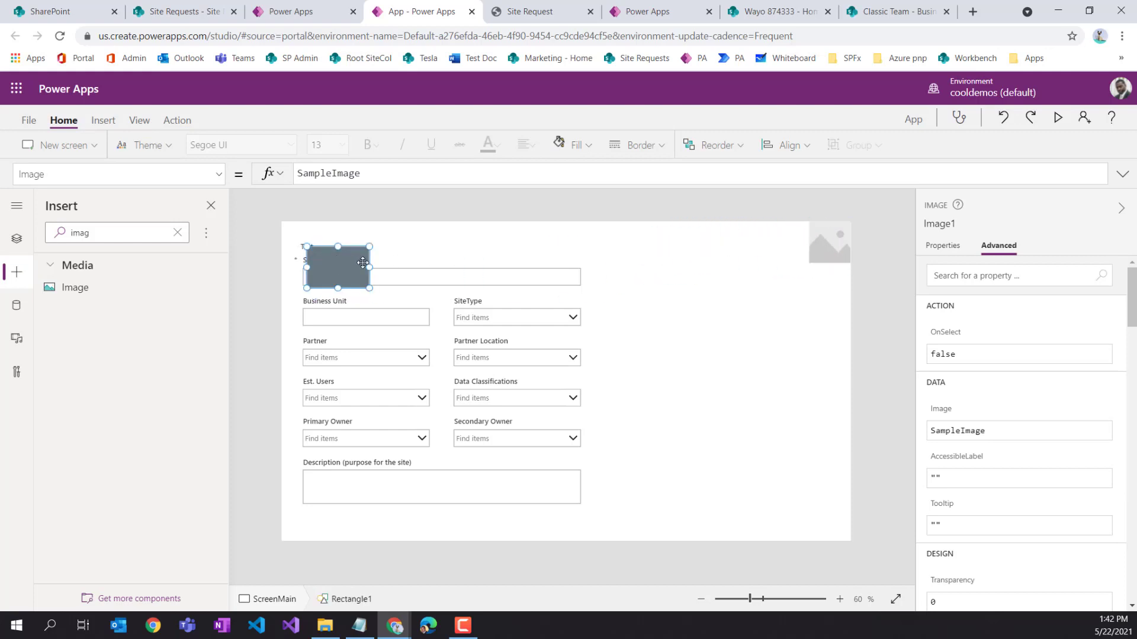
left_click_drag(345, 264, 445, 280)
left_click_drag(302, 247, 283, 225)
Place the rectangle under the label and set its height to 2
left_click(438, 286)
left_click_drag(438, 286, 852, 259)
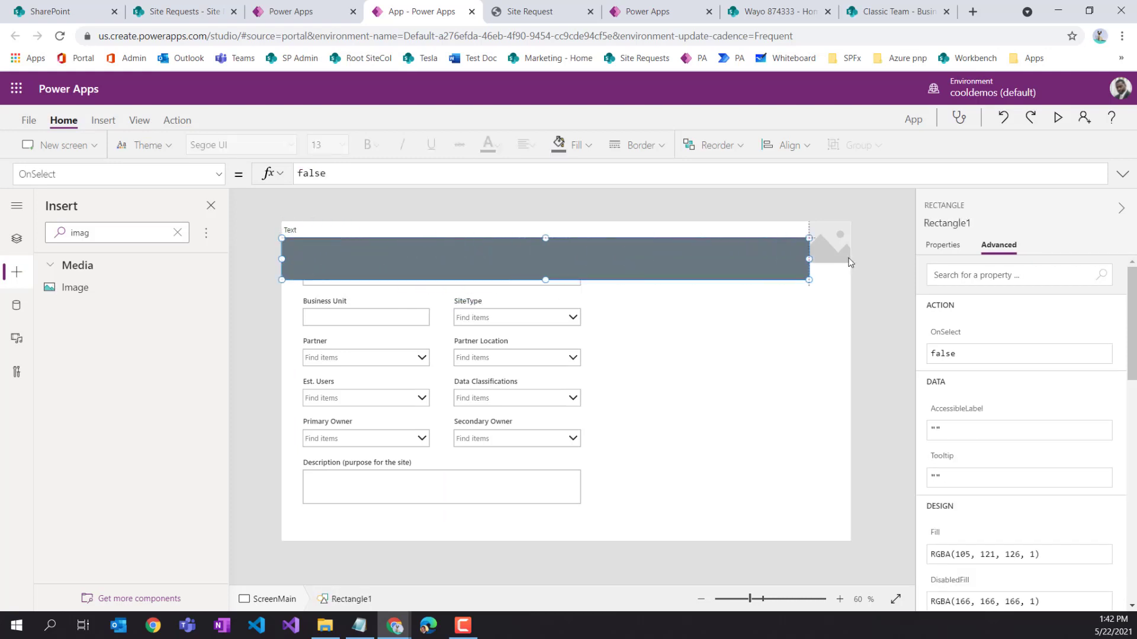
left_click(936, 246)
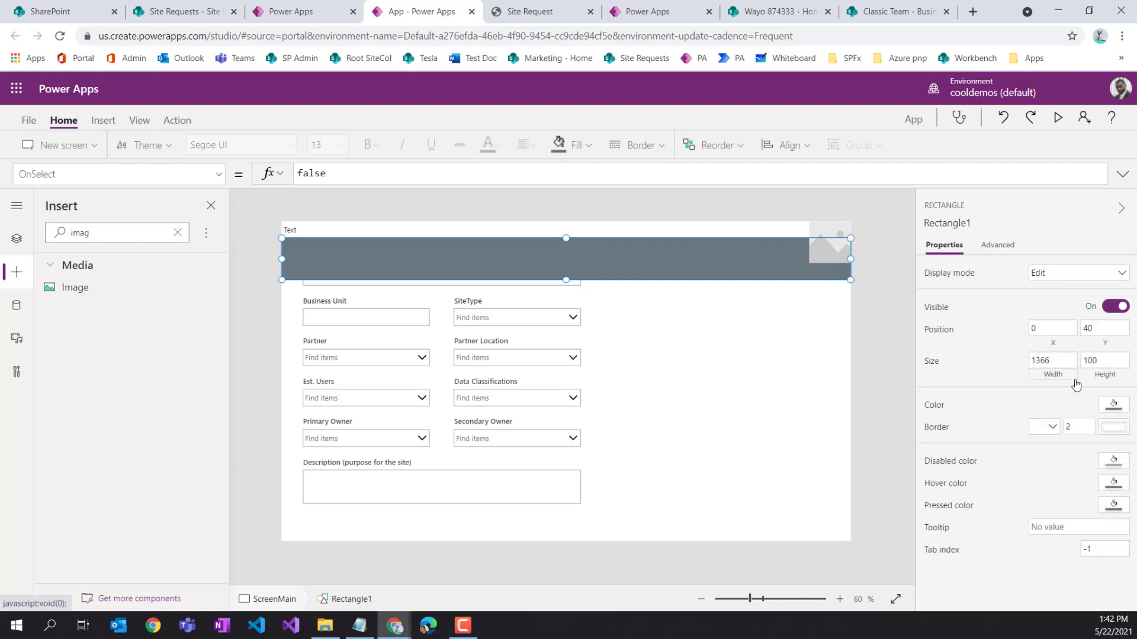
double_click(1094, 360)
type("2")
left_click(1007, 411)
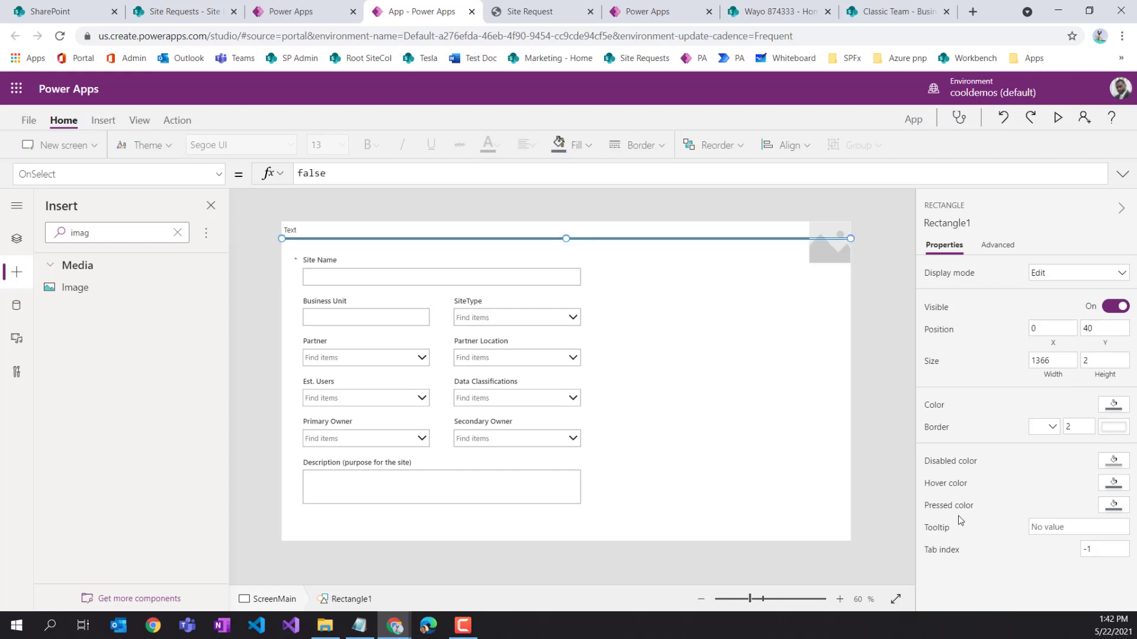
Give the rectangle no border and red colour, then zoom the canvas to 80%
left_click(1050, 427)
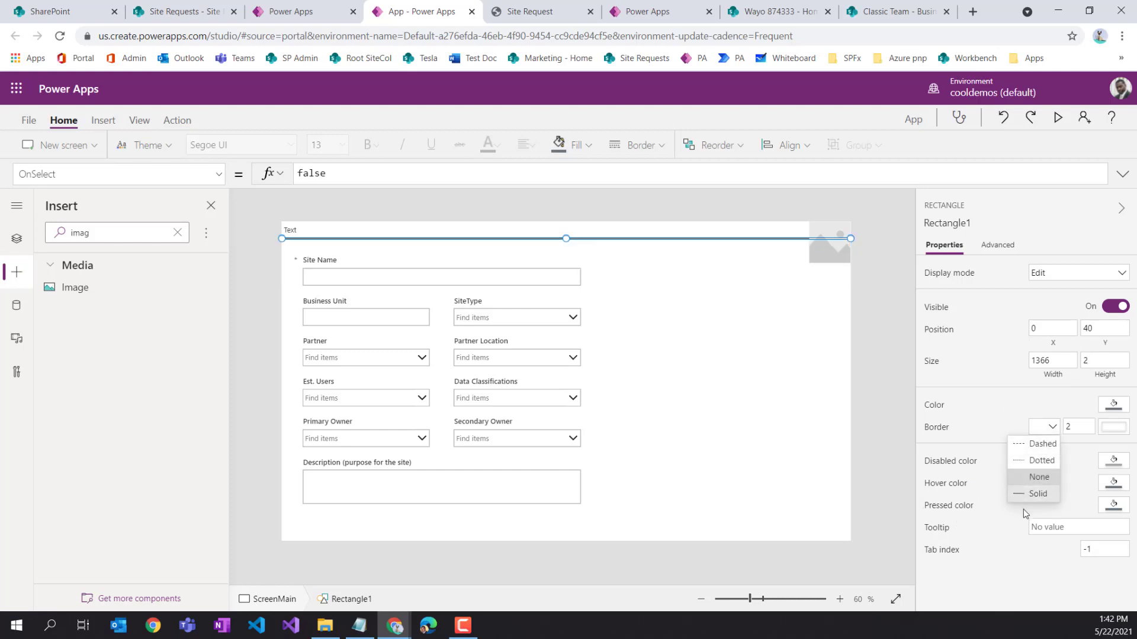
left_click(1036, 477)
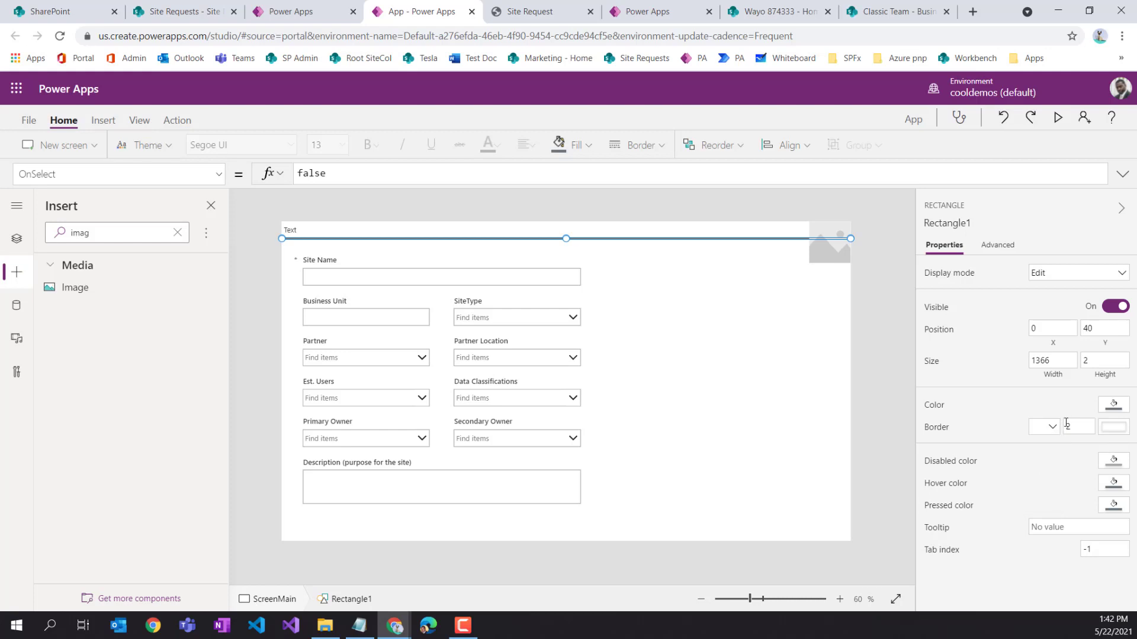
left_click(1120, 406)
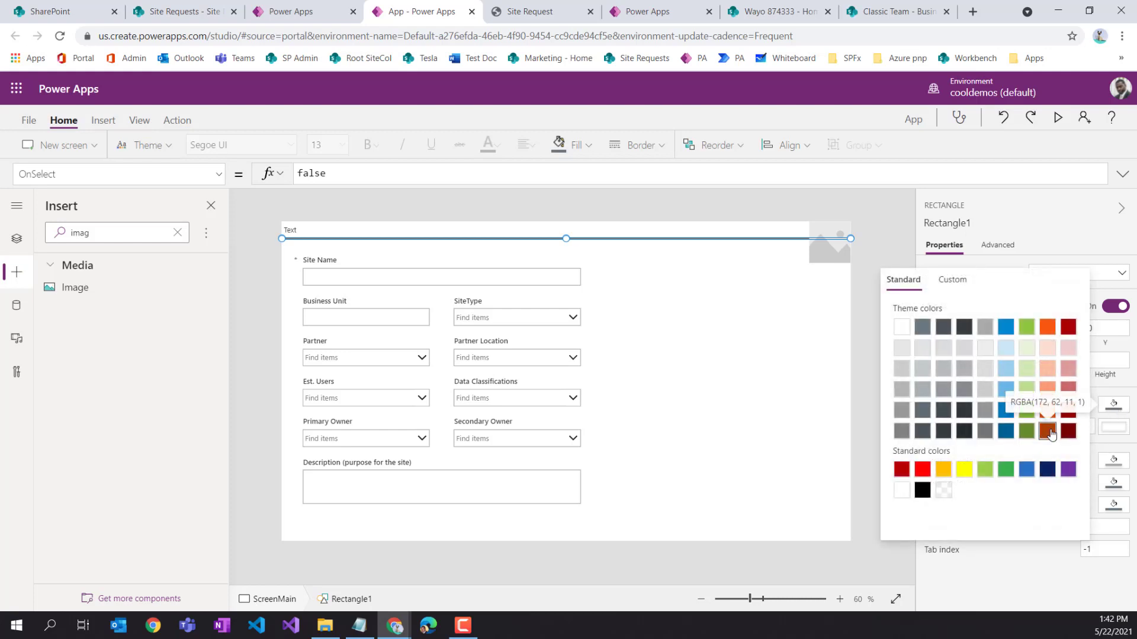
left_click(921, 471)
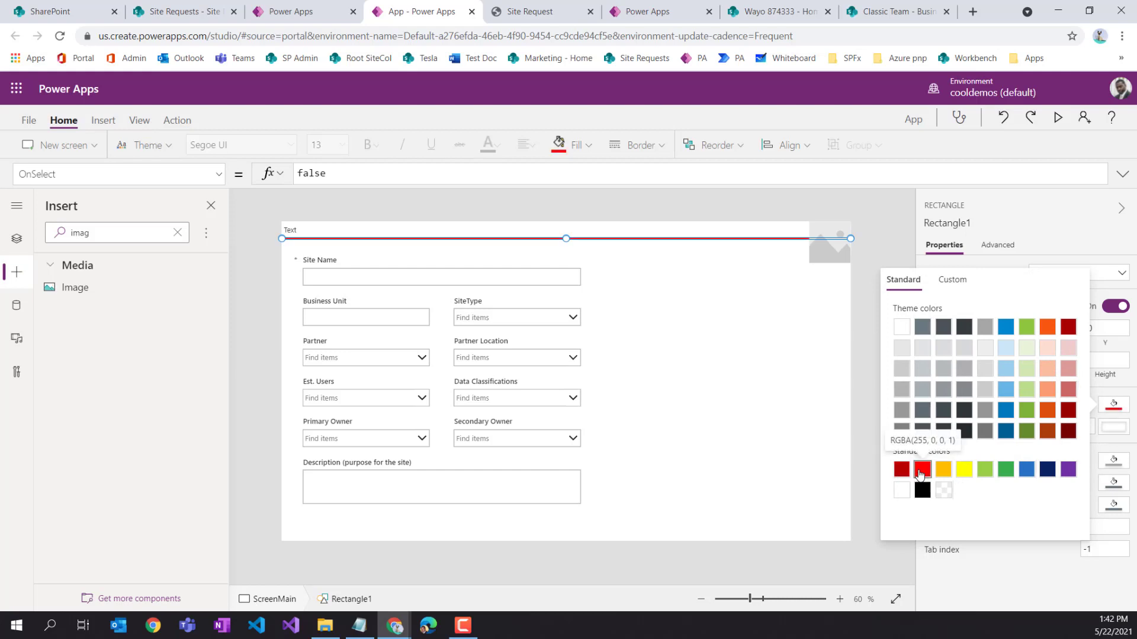
left_click(782, 461)
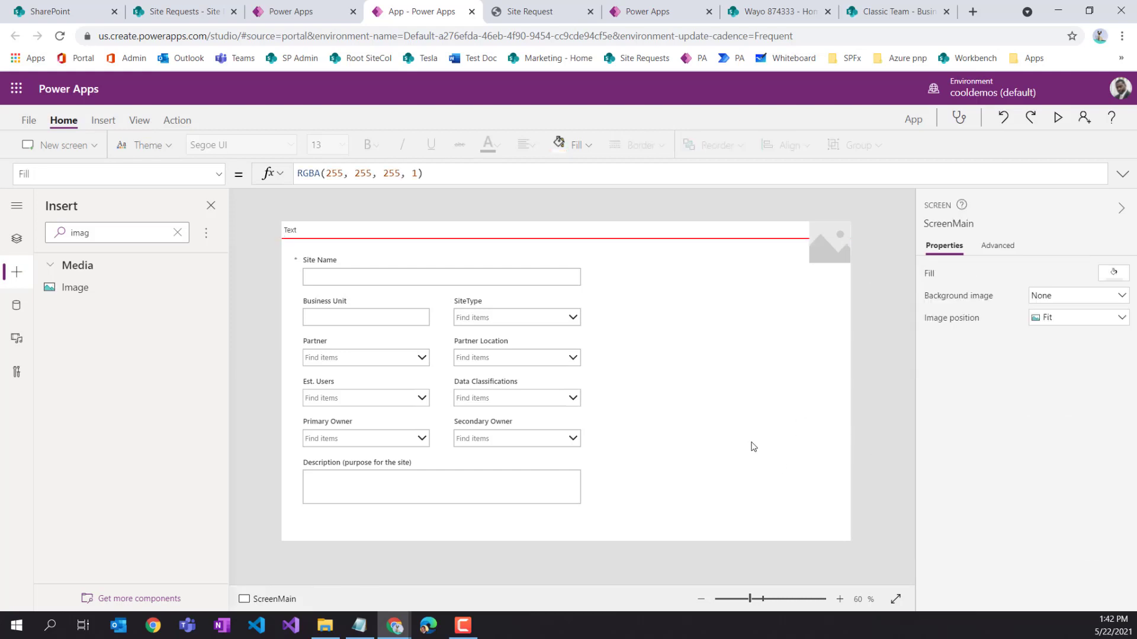
left_click(840, 600)
left_click(840, 599)
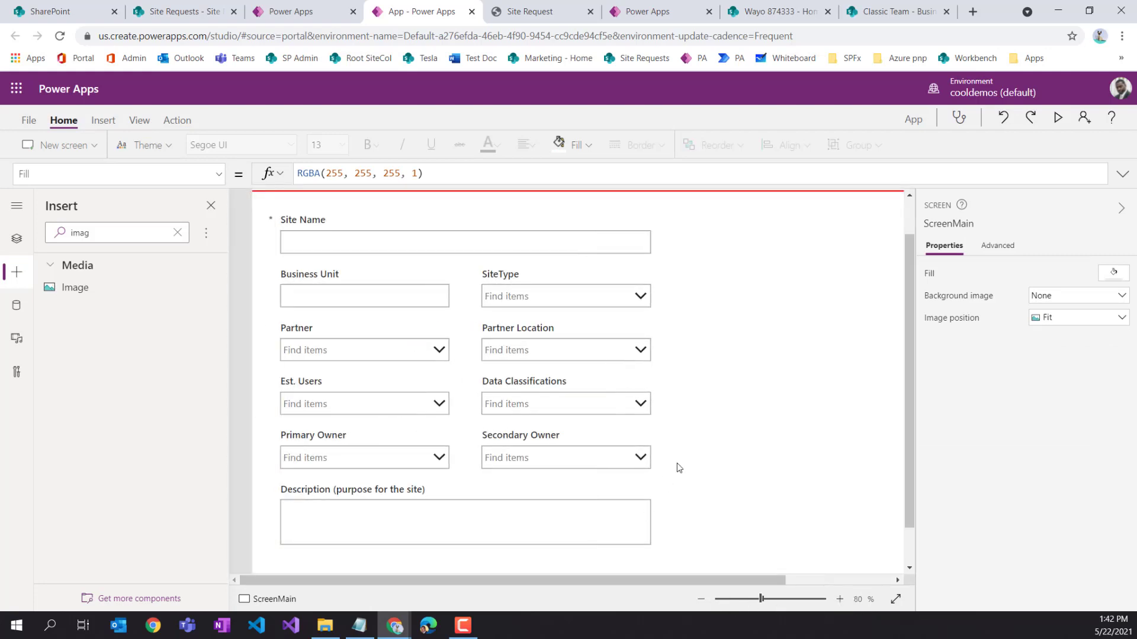
Make the header label read 'Site Request Form' at font size 20 and widen it
scroll(677, 463, "up", 1)
left_click(264, 229)
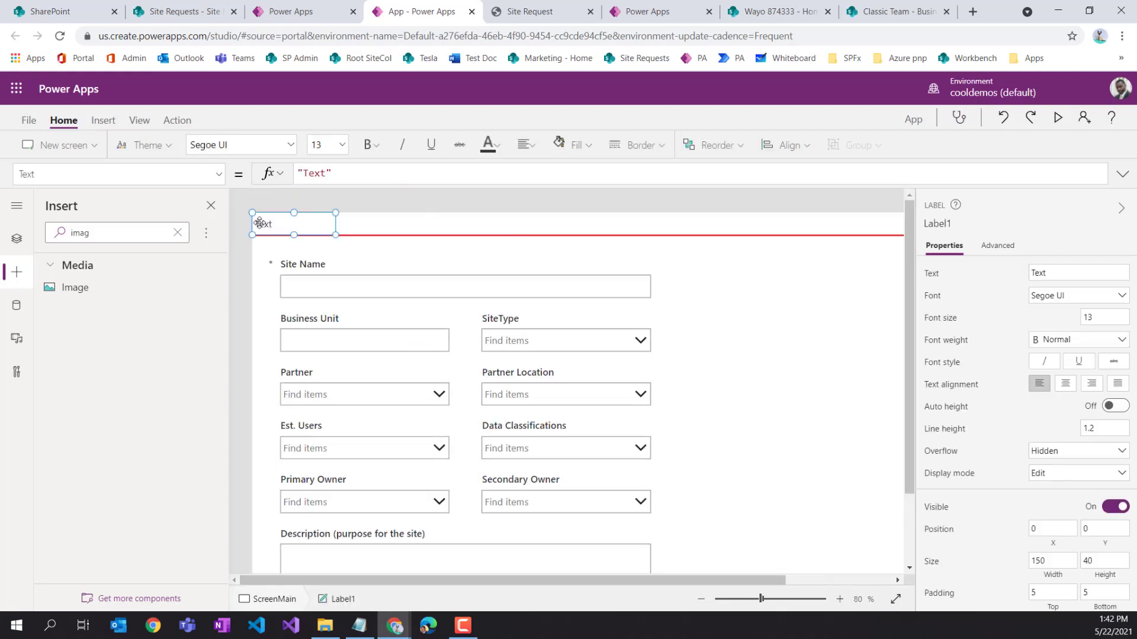
mouse_move(266, 223)
left_mouse_down()
mouse_move(301, 225)
mouse_move(262, 225)
left_mouse_up()
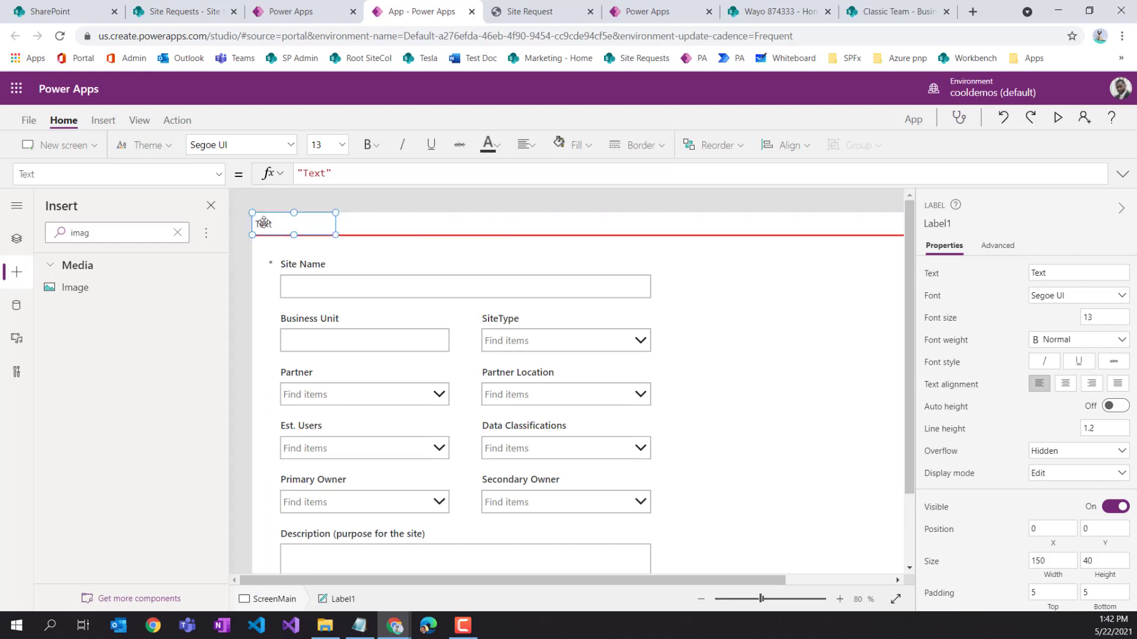
left_click(325, 178)
key("BackSpace")
key("BackSpace")
key("BackSpace")
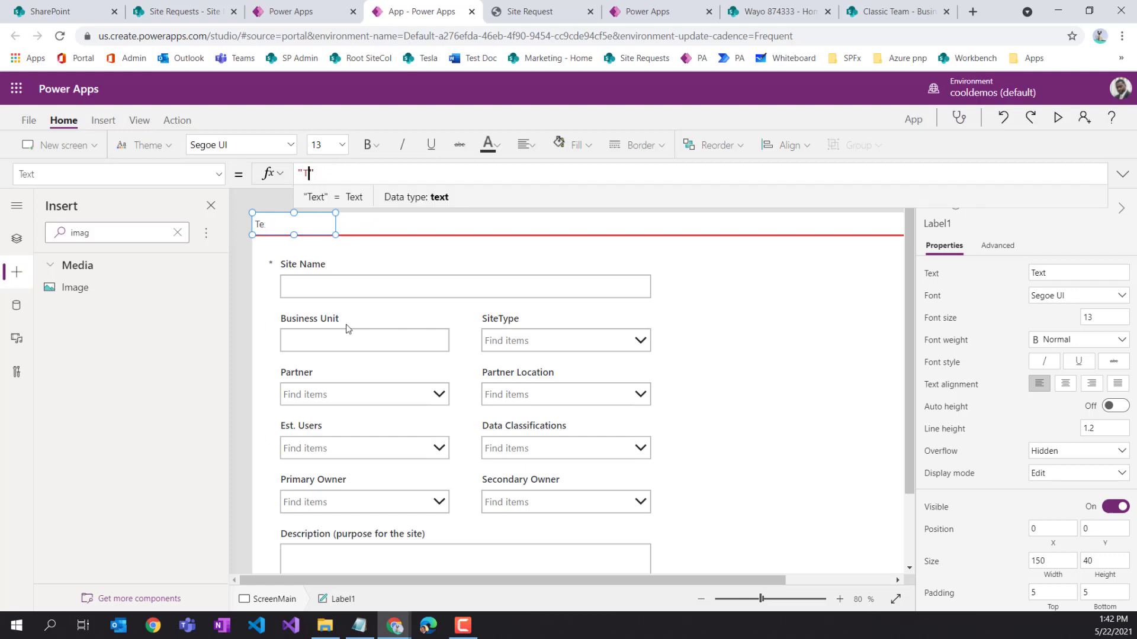
key("BackSpace")
type("Sirte")
key("BackSpace")
key("BackSpace")
key("BackSpace")
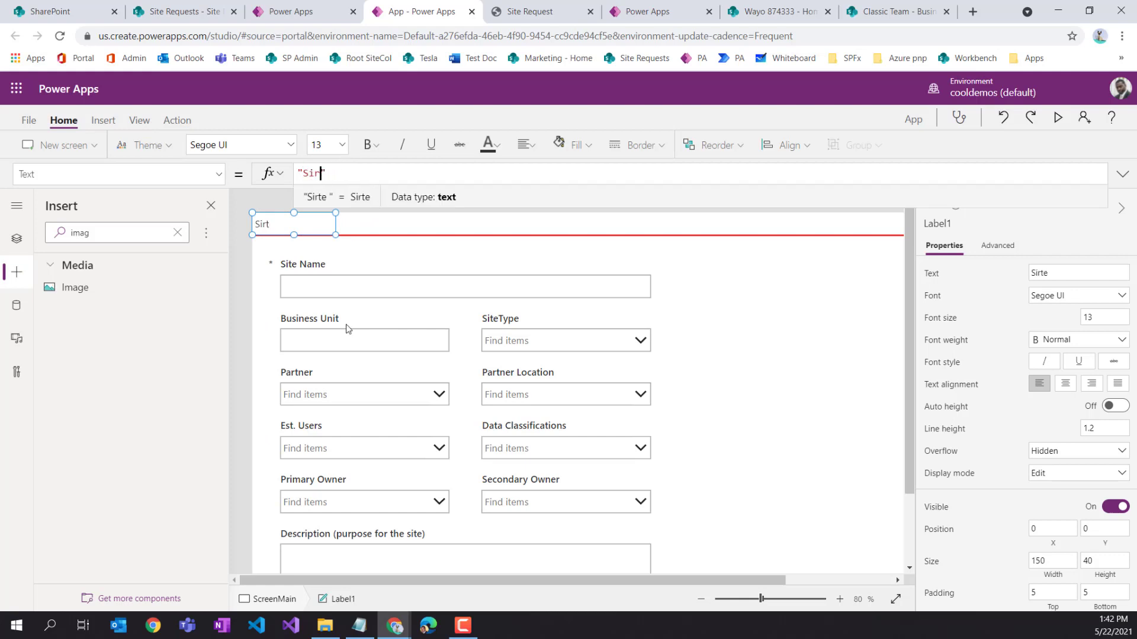
key("BackSpace")
key("BackSpace")
key("BackSpace")
key("BackSpace")
type("ite ")
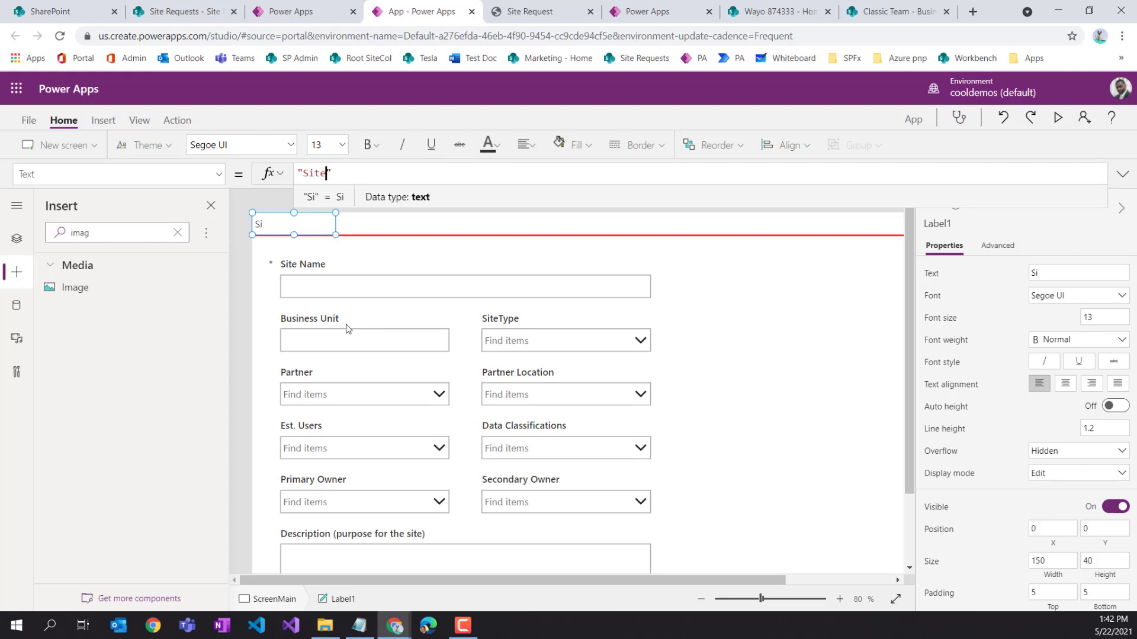
type("Request Form")
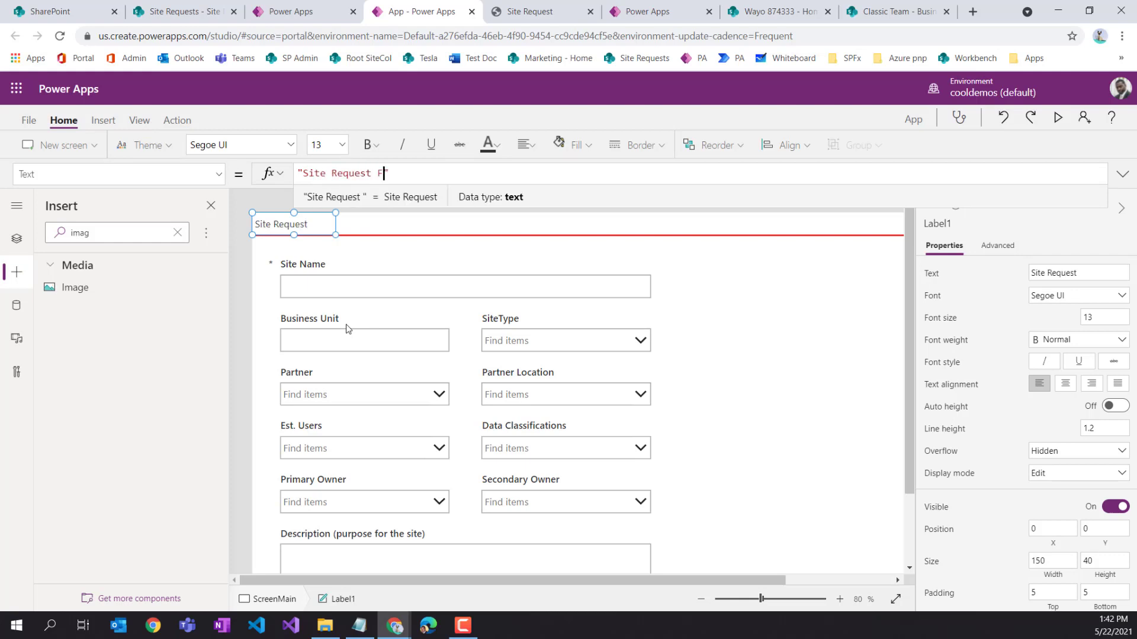
left_click(342, 145)
left_click(318, 305)
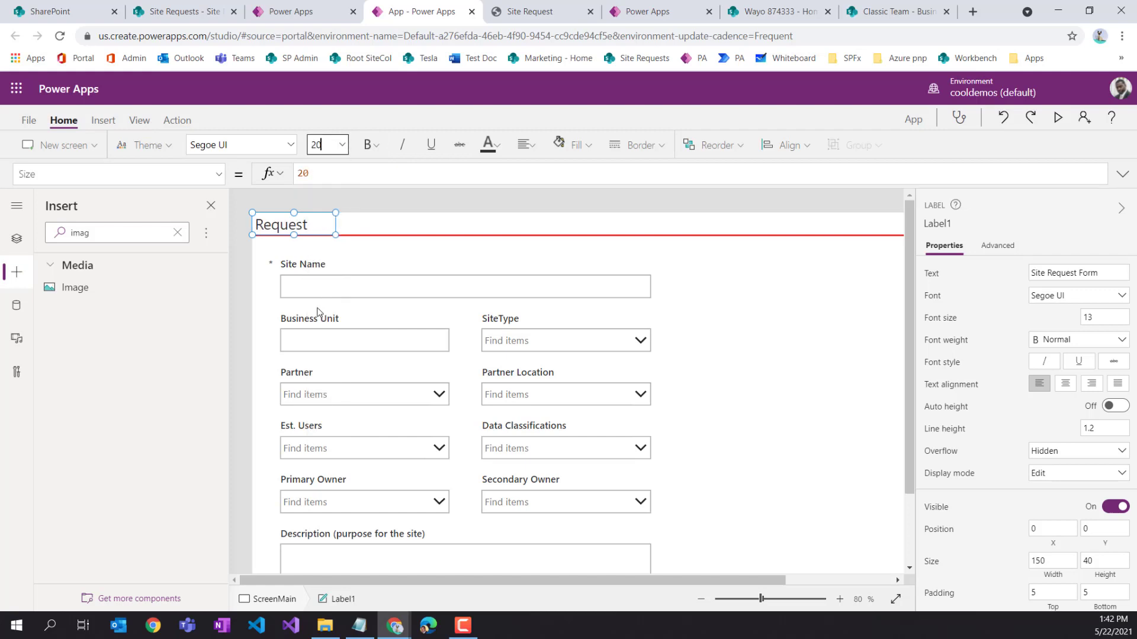
left_click_drag(334, 236, 498, 234)
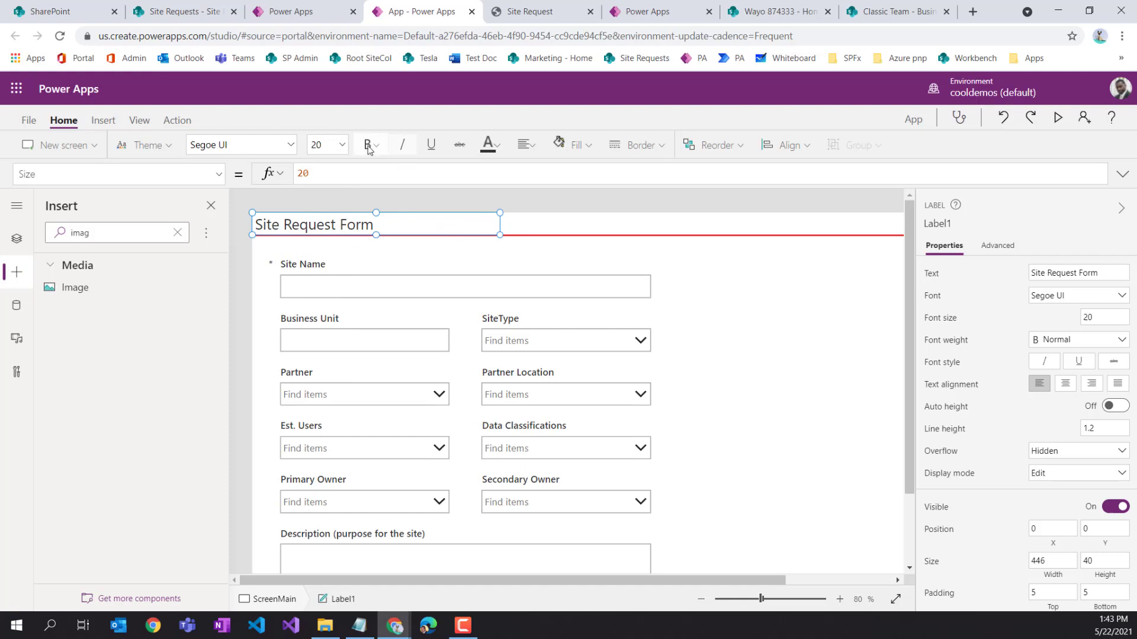
Set the title label's left padding to 20
scroll(1025, 506, "down", 3)
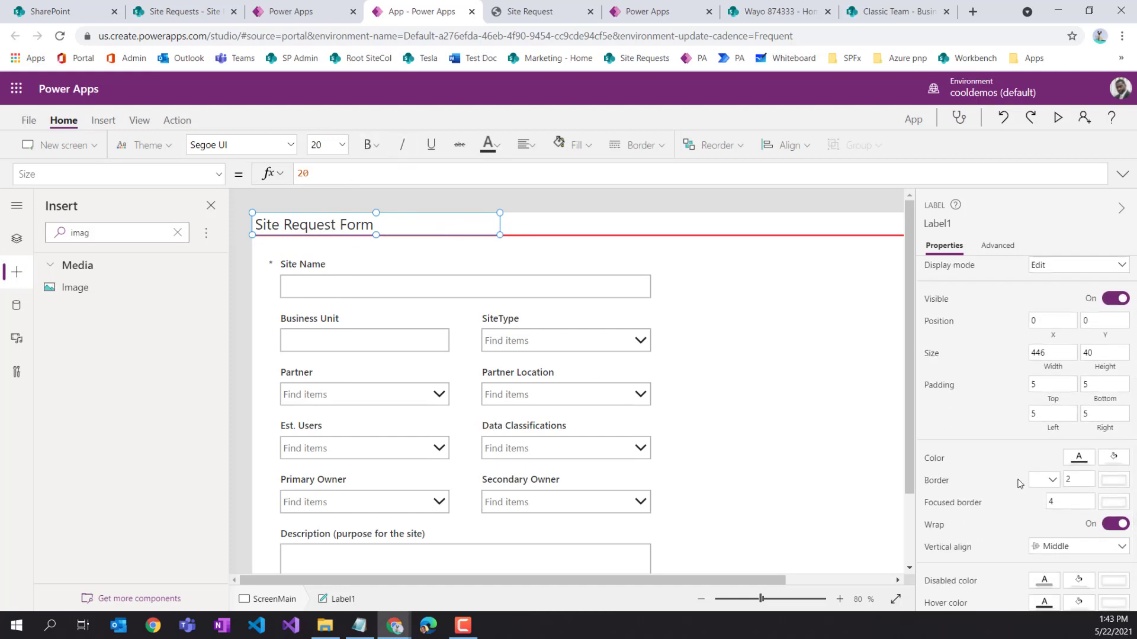
left_click(1042, 413)
type("20")
left_click(963, 423)
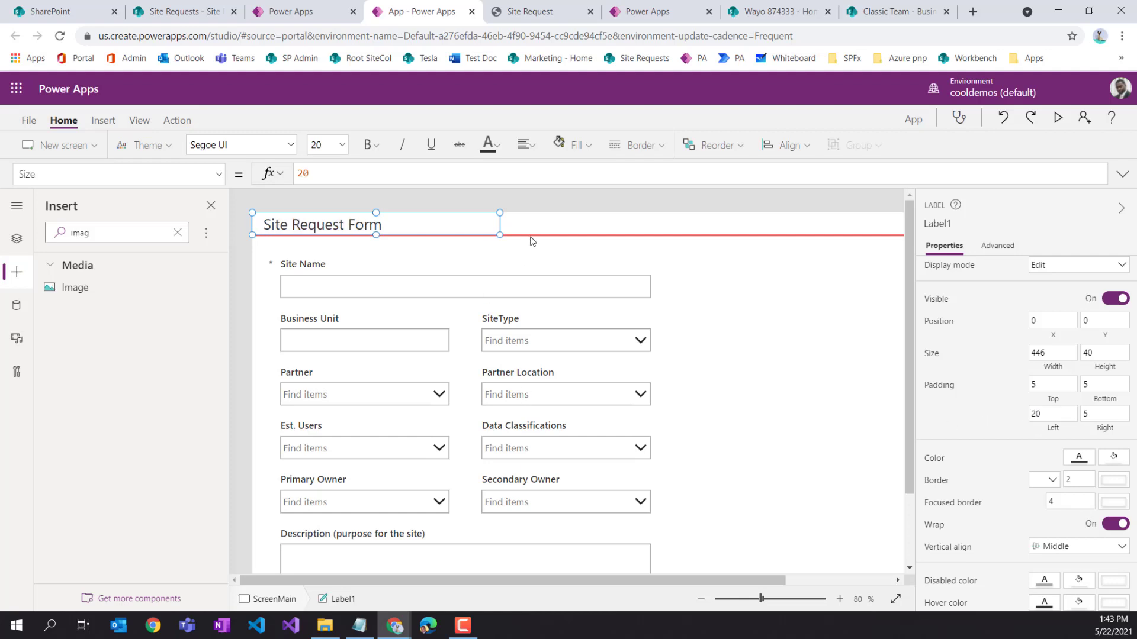
left_click(532, 218)
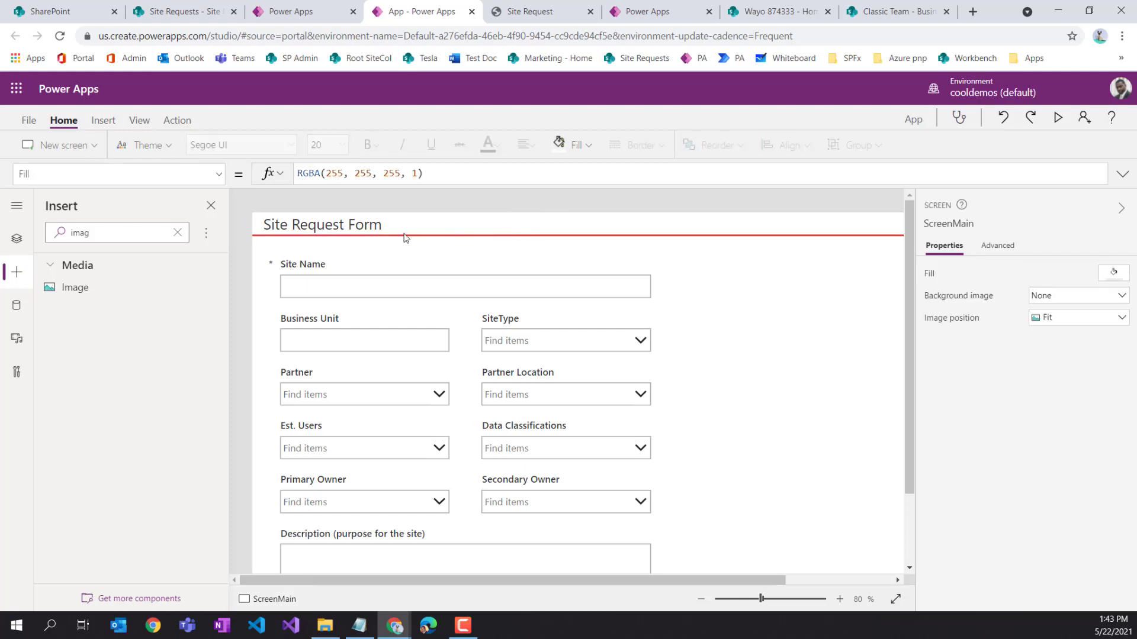
Nudge the red divider line down to sit just below the title
left_click(563, 236)
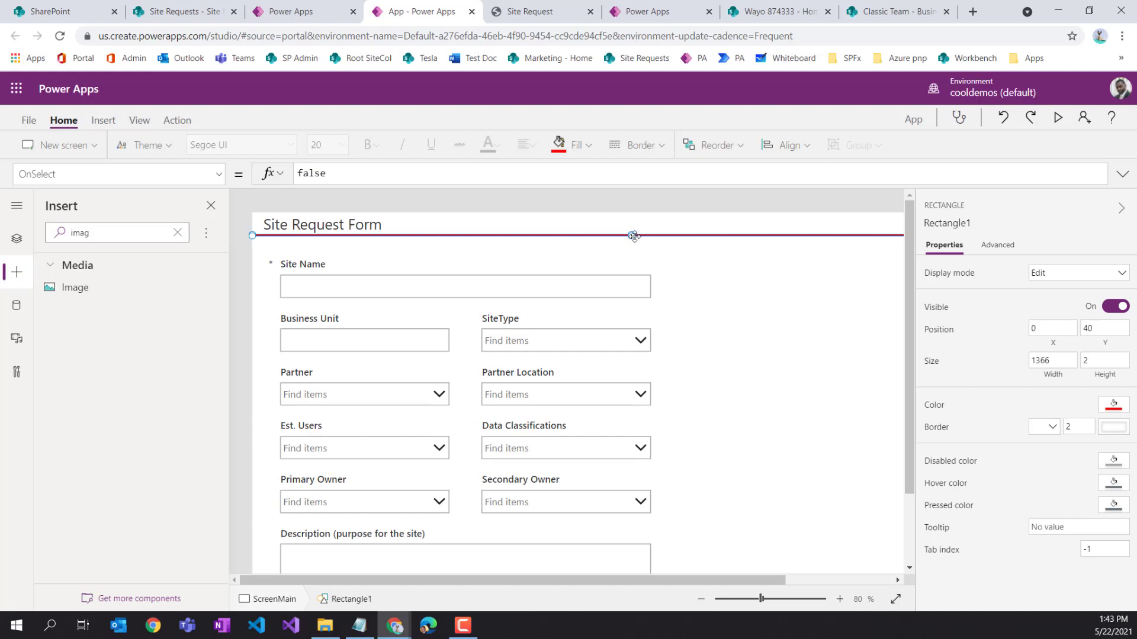
key("Down")
key("Down")
key("Down")
key("Down")
key("Down")
key("Down")
key("Down")
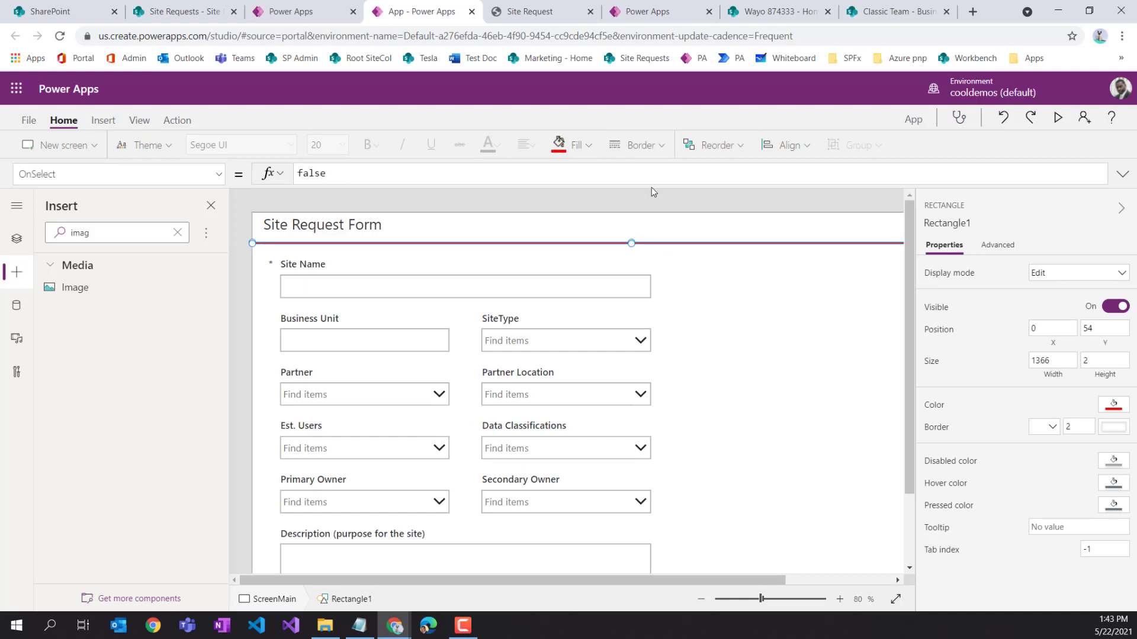
left_click(382, 228)
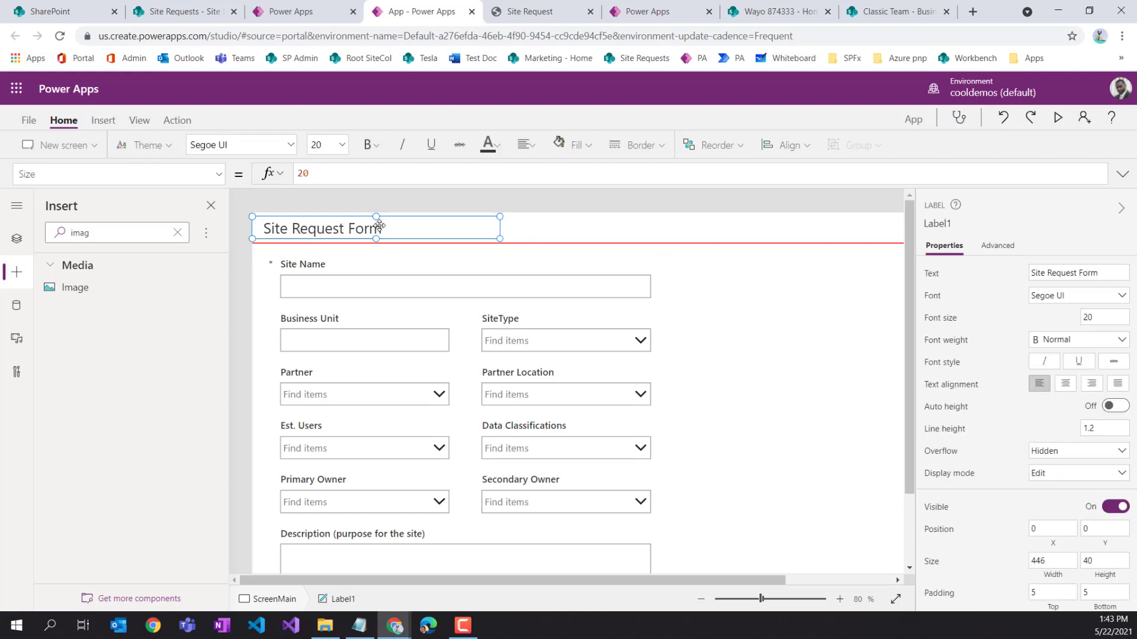
left_click(611, 207)
Shrink the header's image placeholder and load tesla-logo.png into it
left_click_drag(545, 576, 651, 576)
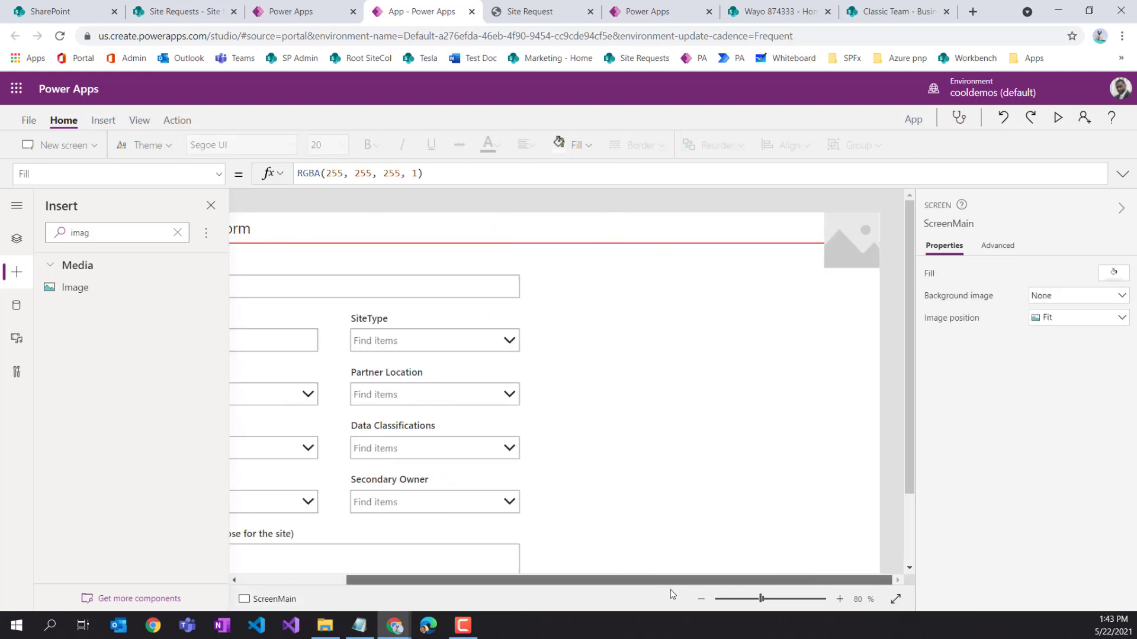
left_click_drag(852, 240, 830, 228)
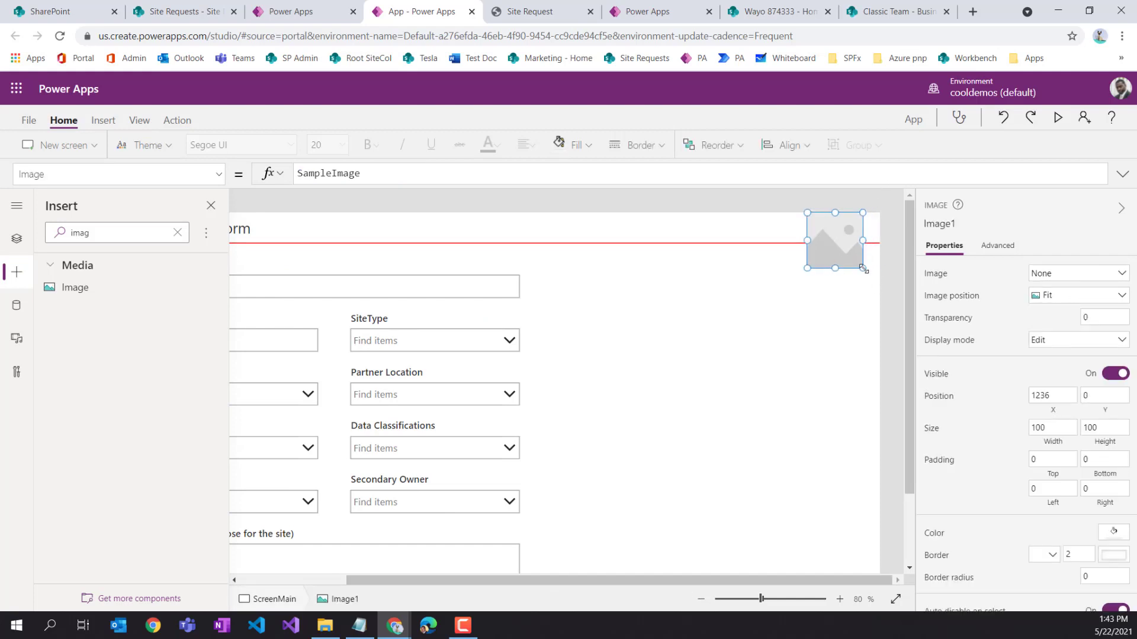
left_click_drag(862, 268, 848, 243)
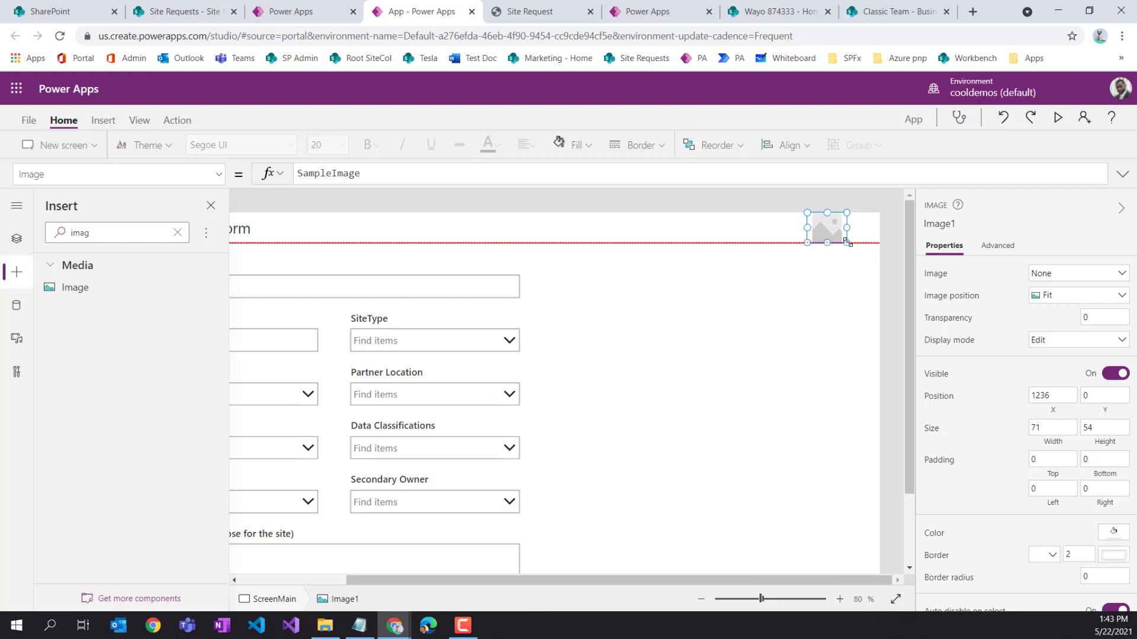
left_click(1042, 276)
left_click(1060, 296)
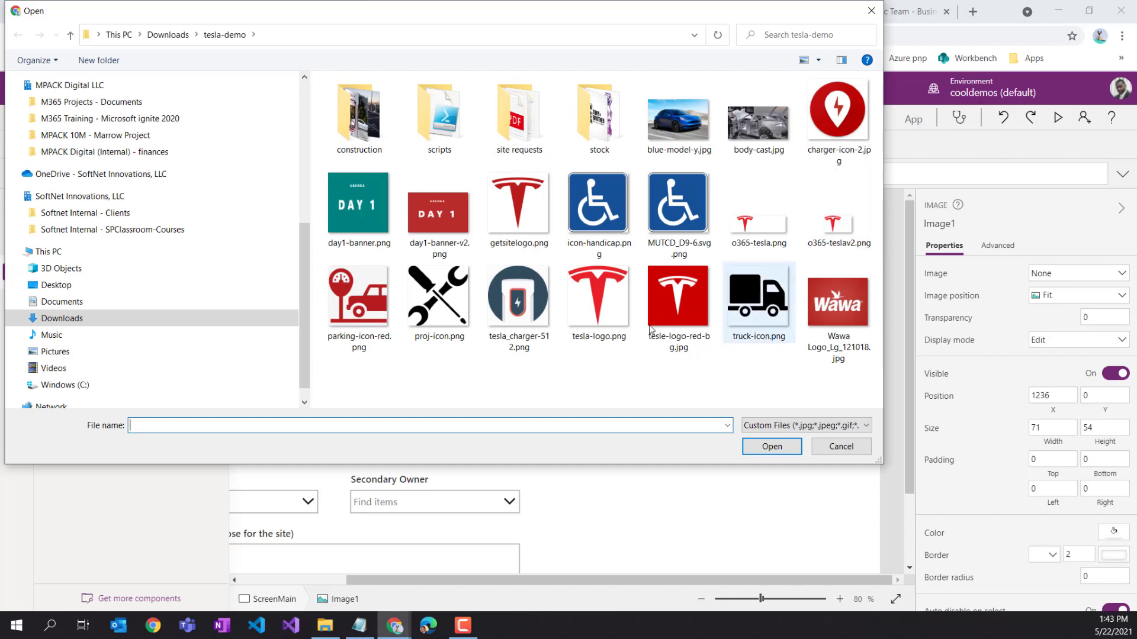
left_click(598, 296)
left_click(771, 446)
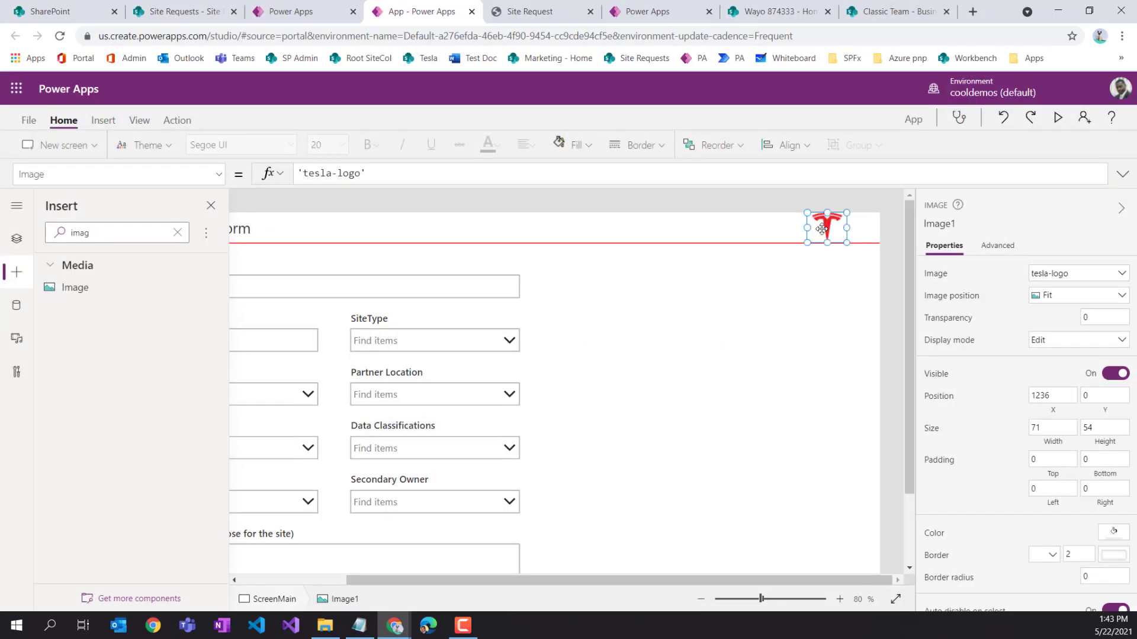
Set the logo's padding to 2 on all four sides
left_click(1035, 459)
type("2")
key("Tab")
type("2")
left_click(1095, 485)
type("2")
left_click(1056, 489)
type("2")
left_click(1007, 501)
Resize the Tesla logo to about 51×47 and tuck it into the top-right corner
left_click(853, 239)
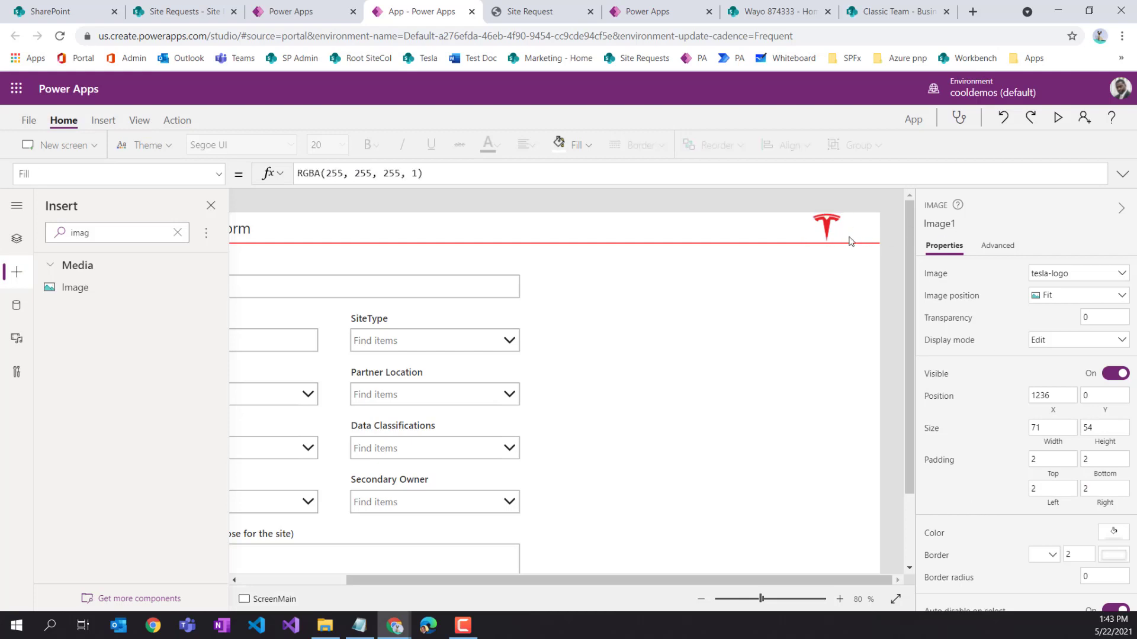
left_click(828, 231)
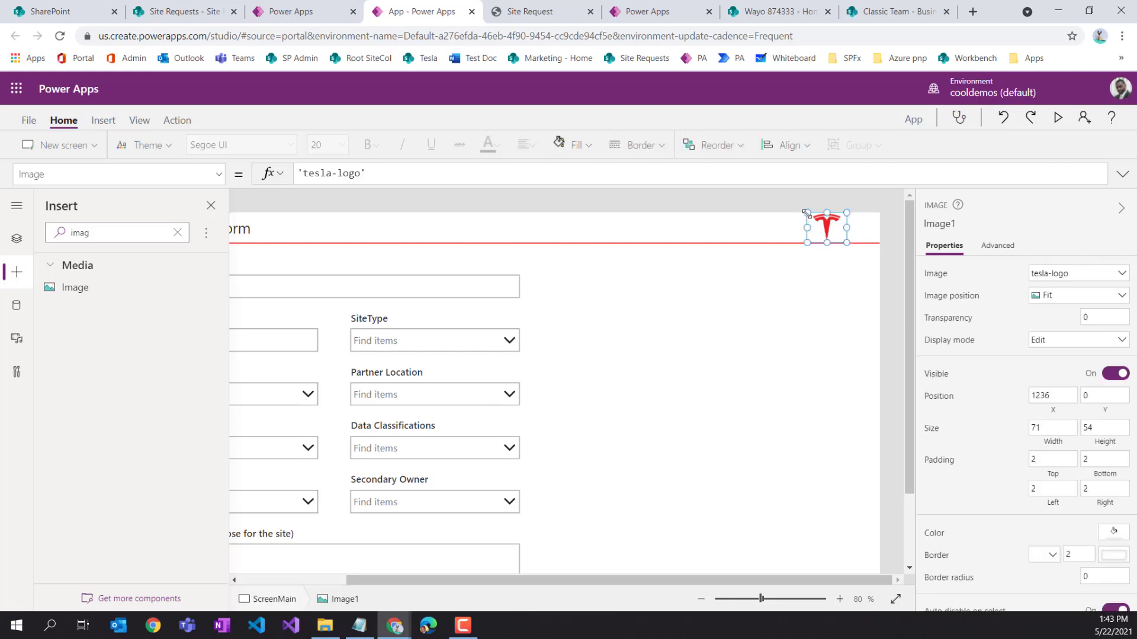
left_click_drag(806, 214, 864, 232)
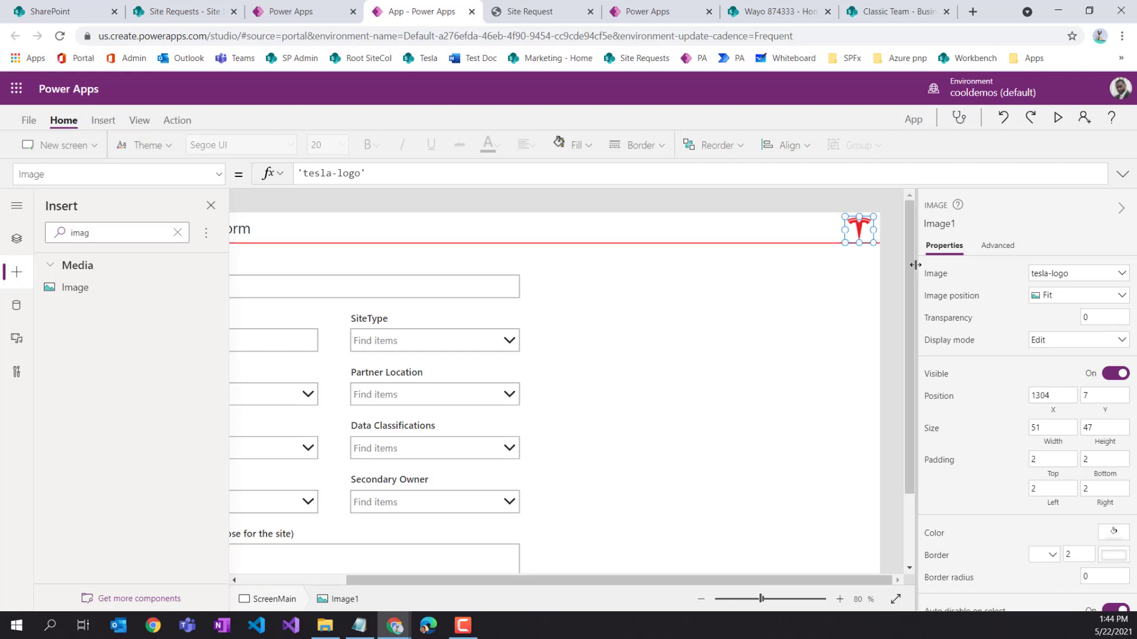
left_click(895, 268)
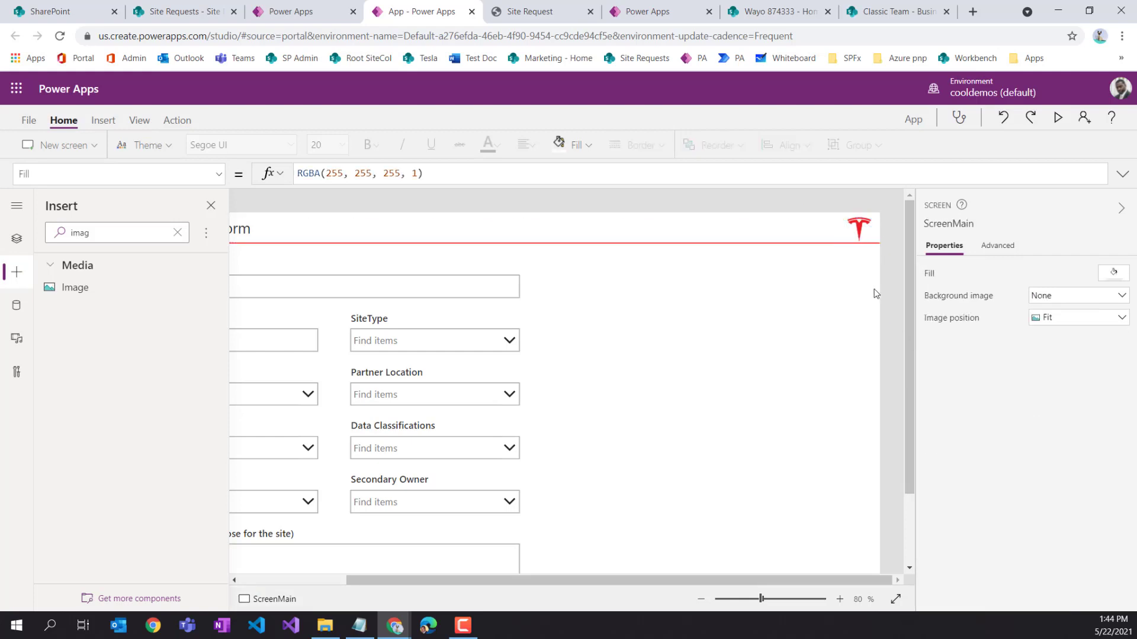
Check the wireframe PDF, then set the 'Site Request Form' title to Semibold
left_click(702, 600)
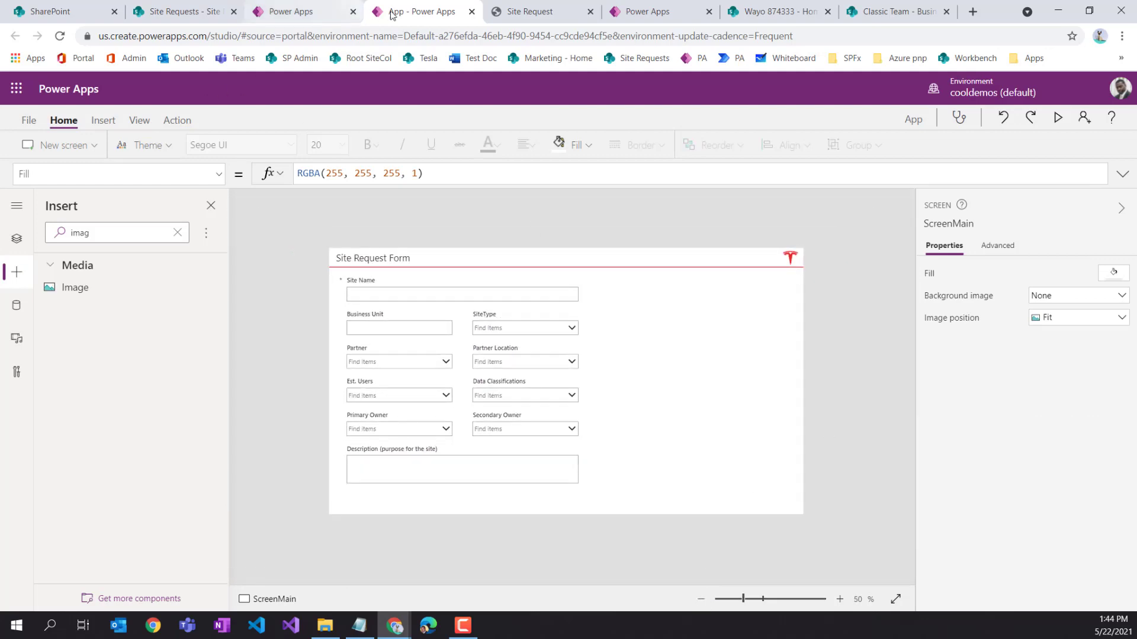
left_click(544, 18)
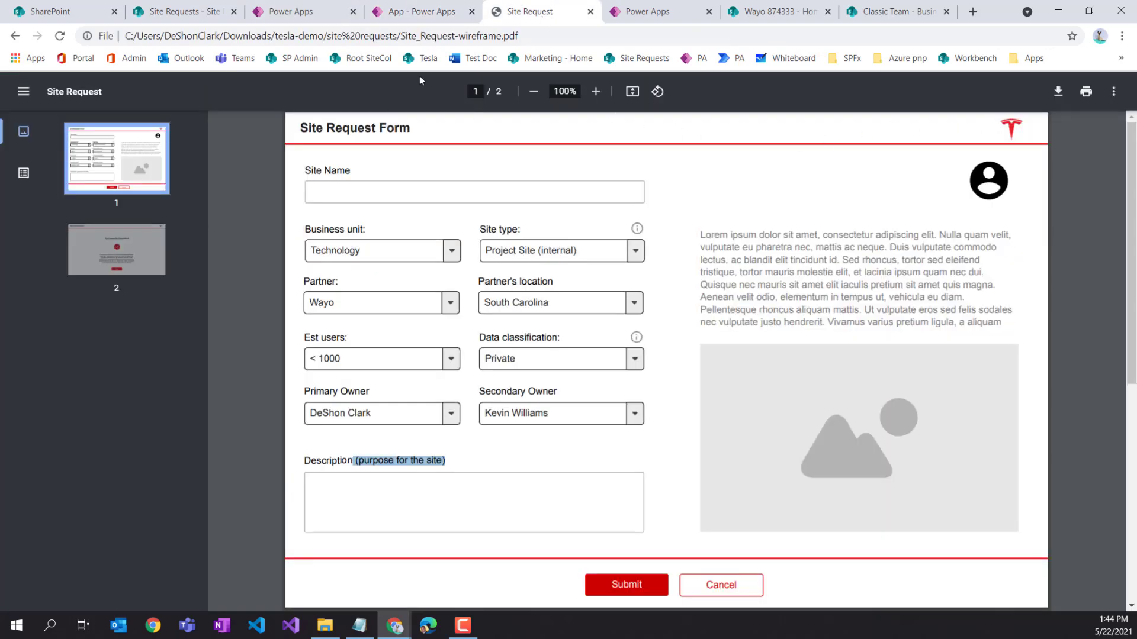
left_click(407, 18)
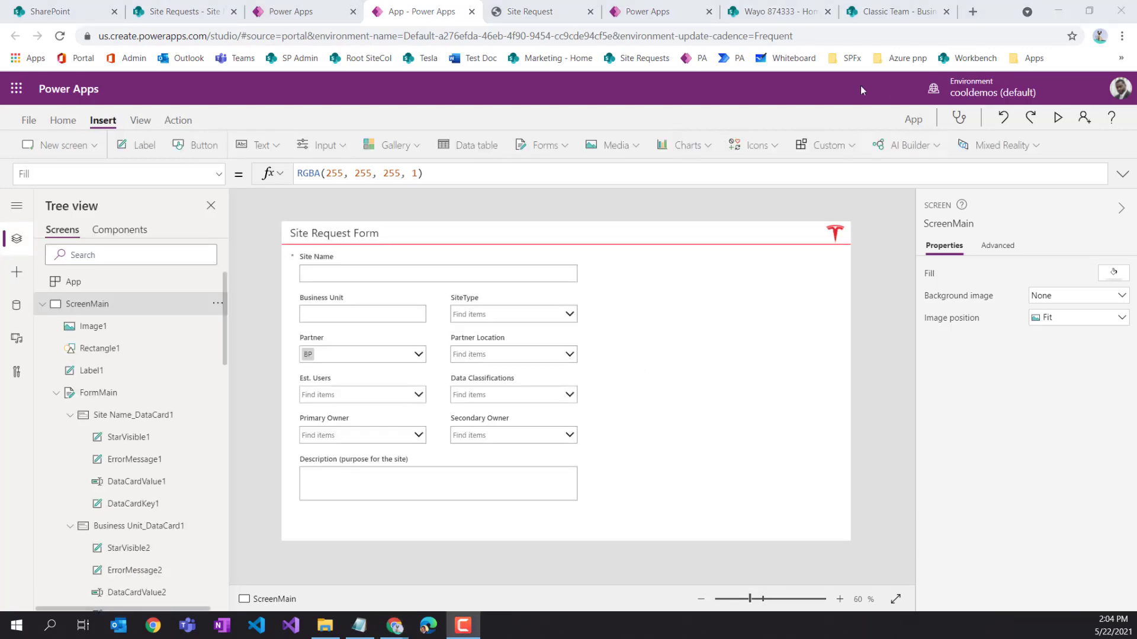
left_click(379, 235)
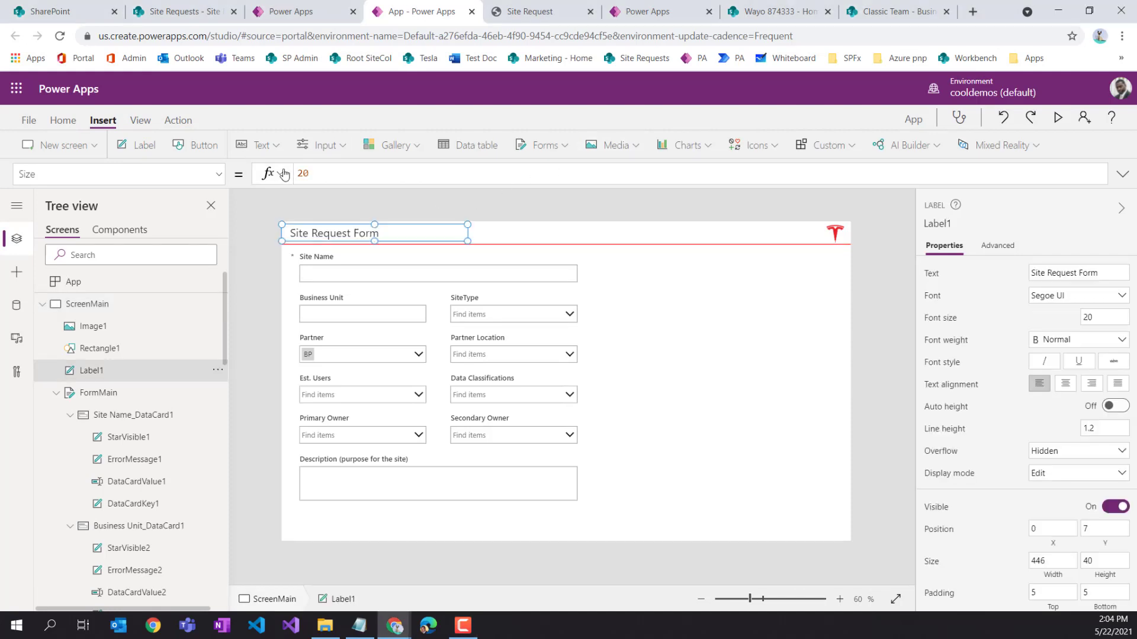
left_click(61, 122)
left_click(370, 145)
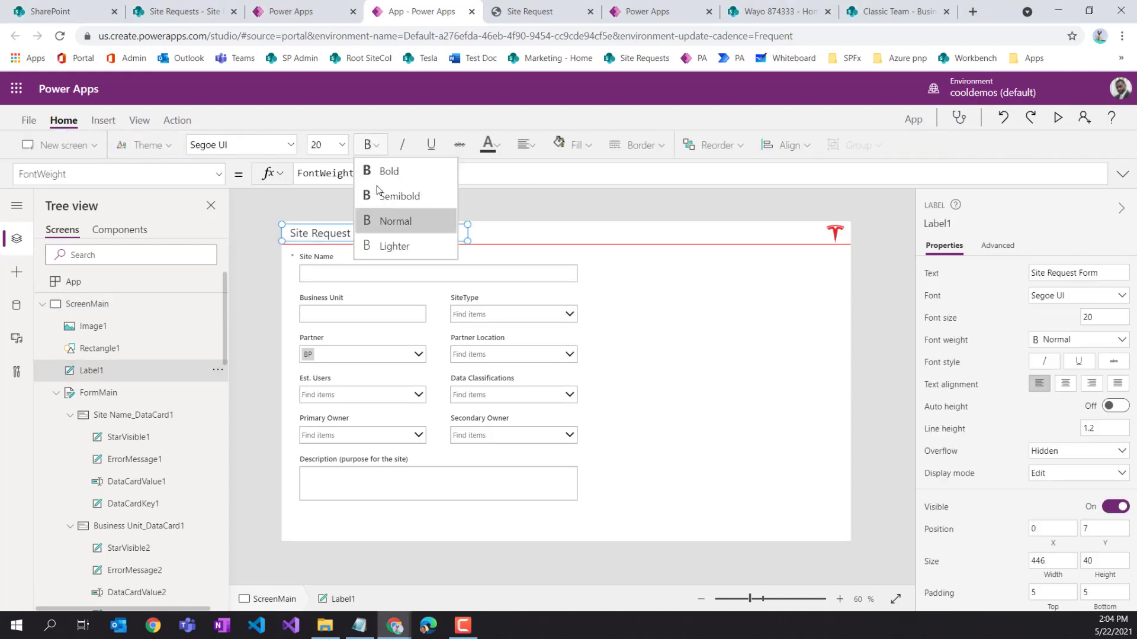
left_click(391, 196)
left_click(372, 252)
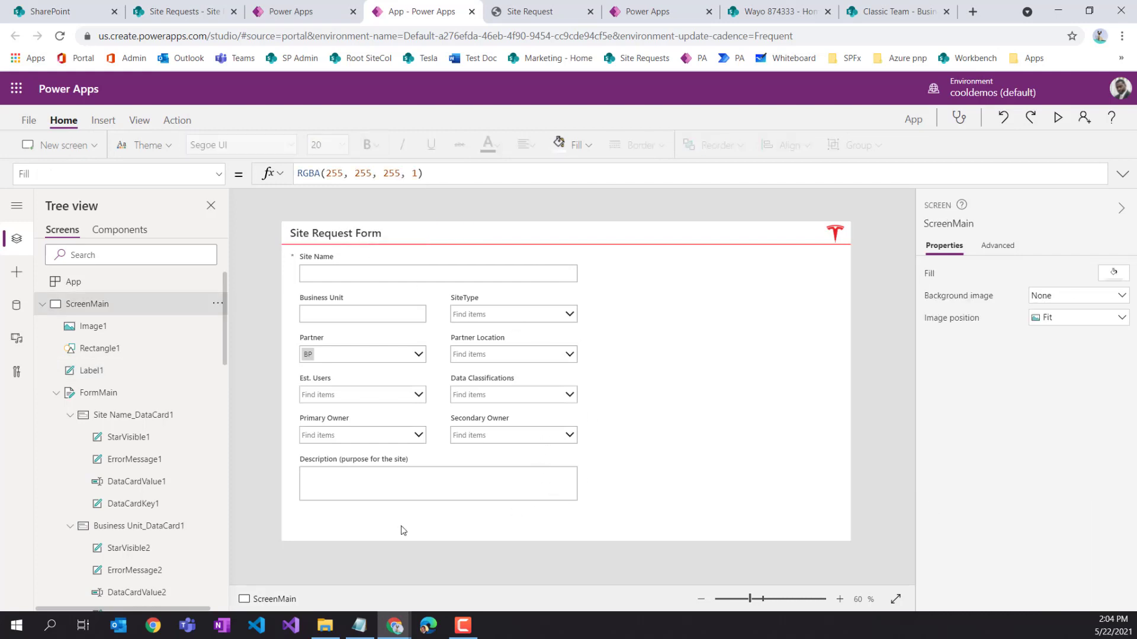
left_click(532, 11)
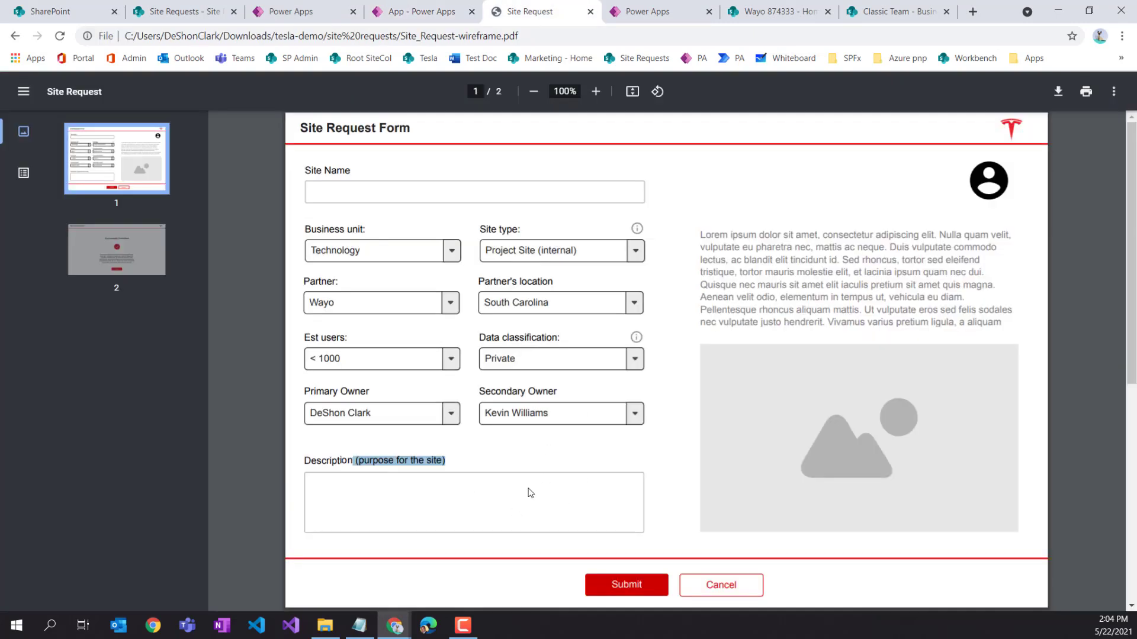
scroll(473, 515, "down", 1)
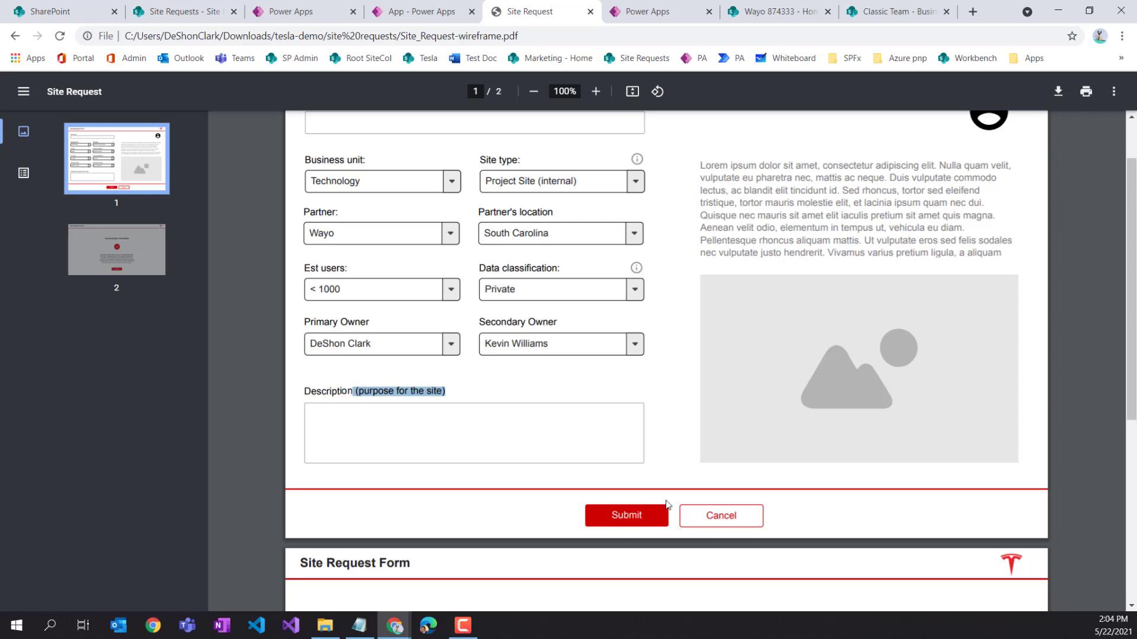
left_click(414, 11)
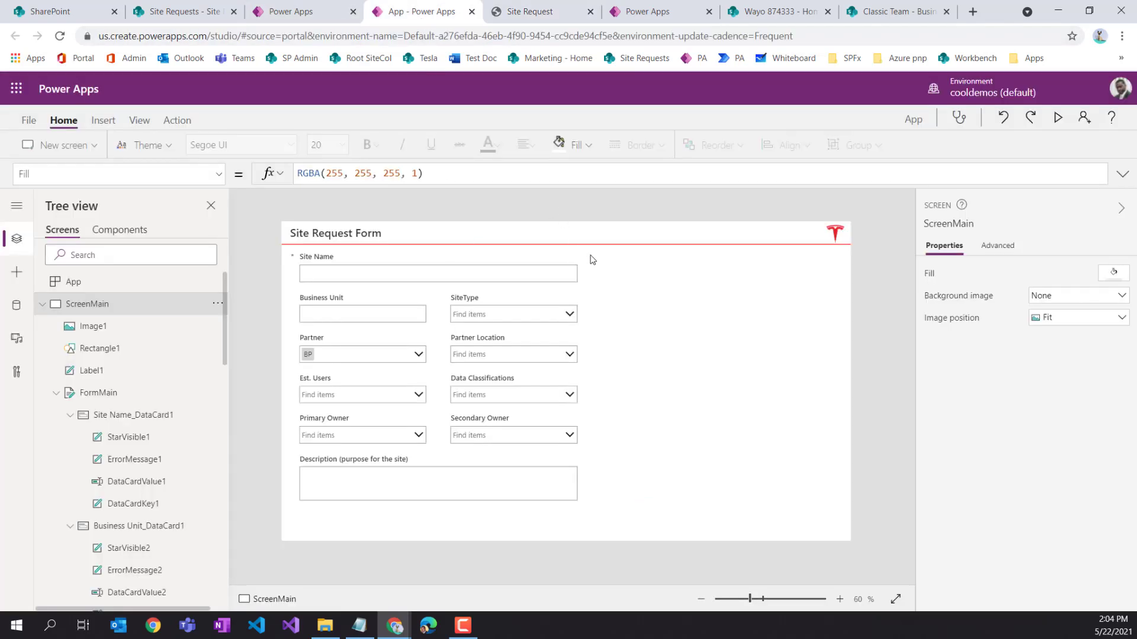
Paste a copy of the red header divider and nudge it down the form
left_click(592, 246)
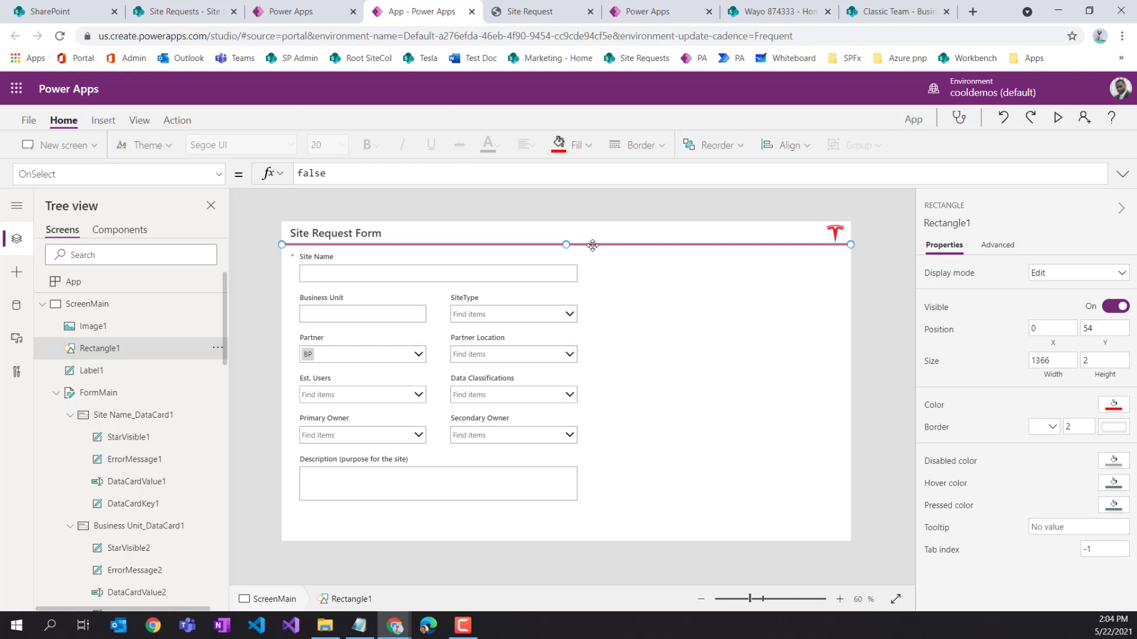
key("ctrl+v")
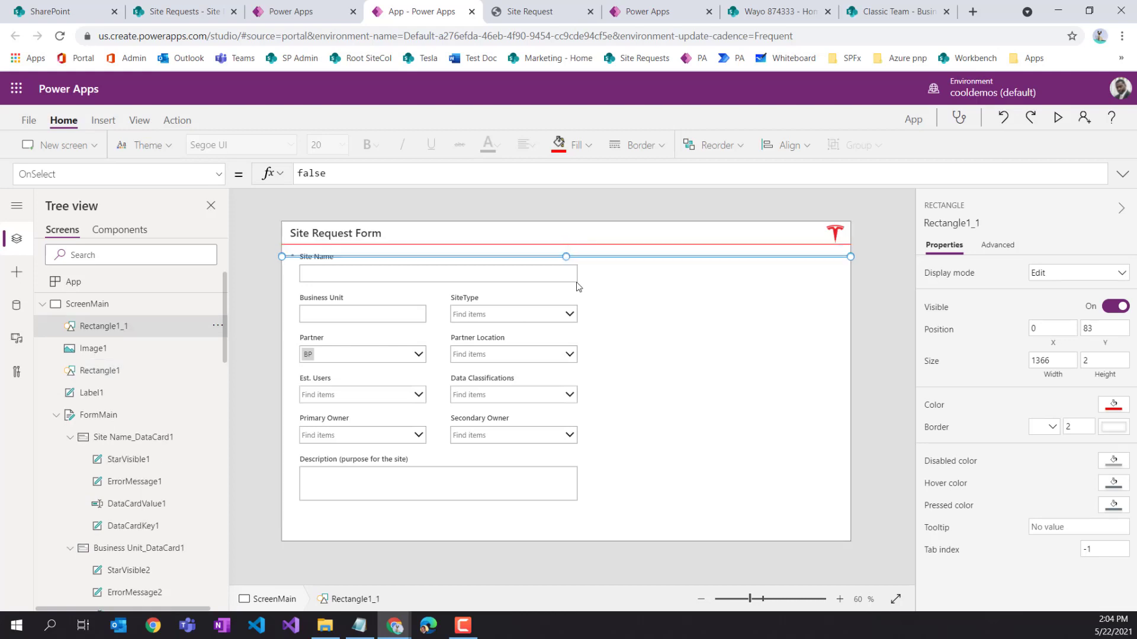
key("Down")
key("Down")
key("Down")
key("Down")
key("Down")
key("Down")
key("Down")
key("Down")
key("Down")
key("Down")
key("Down")
key("Down")
key("Down")
key("Down")
key("Down")
key("Down")
key("Down")
key("Down")
key("Down")
key("Down")
key("Down")
key("Down")
key("Down")
key("Down")
key("Down")
key("Down")
key("Down")
key("Down")
key("Down")
key("Down")
key("Down")
key("Down")
key("Down")
key("Down")
key("Down")
key("Down")
key("Down")
key("Down")
key("Down")
key("Down")
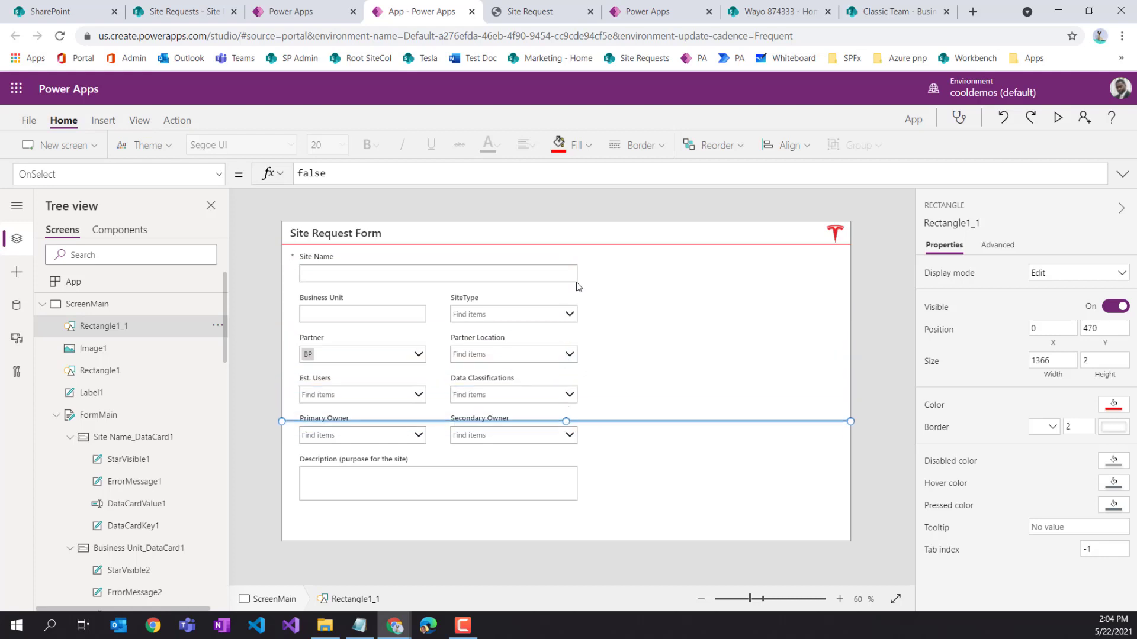
key("Down")
key("Down")
key("Down")
key("Down")
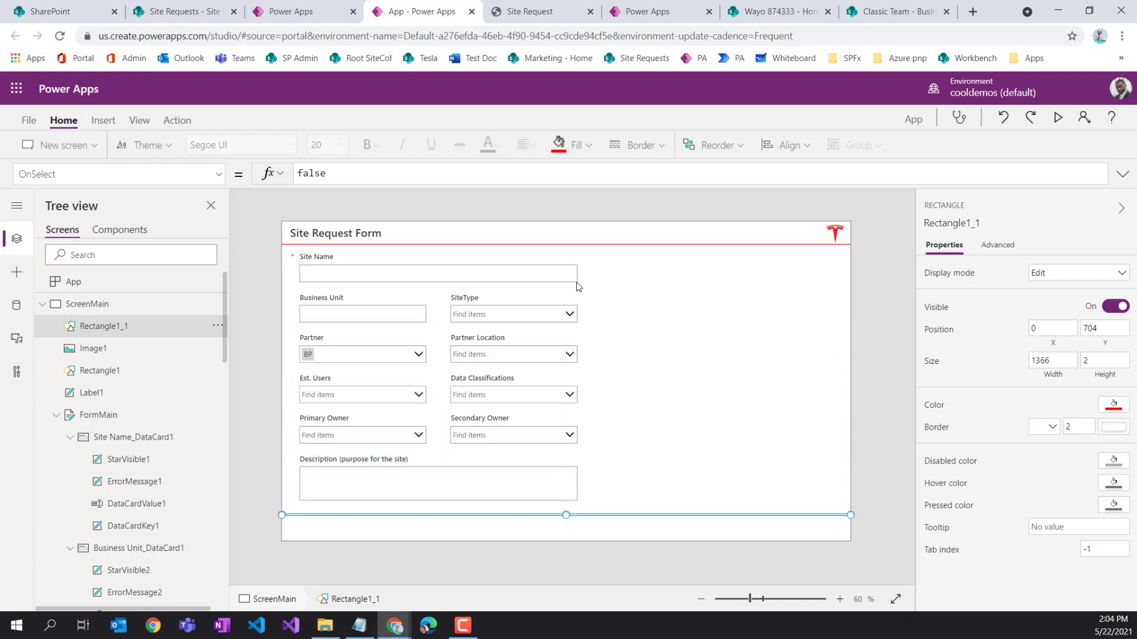
left_click(878, 445)
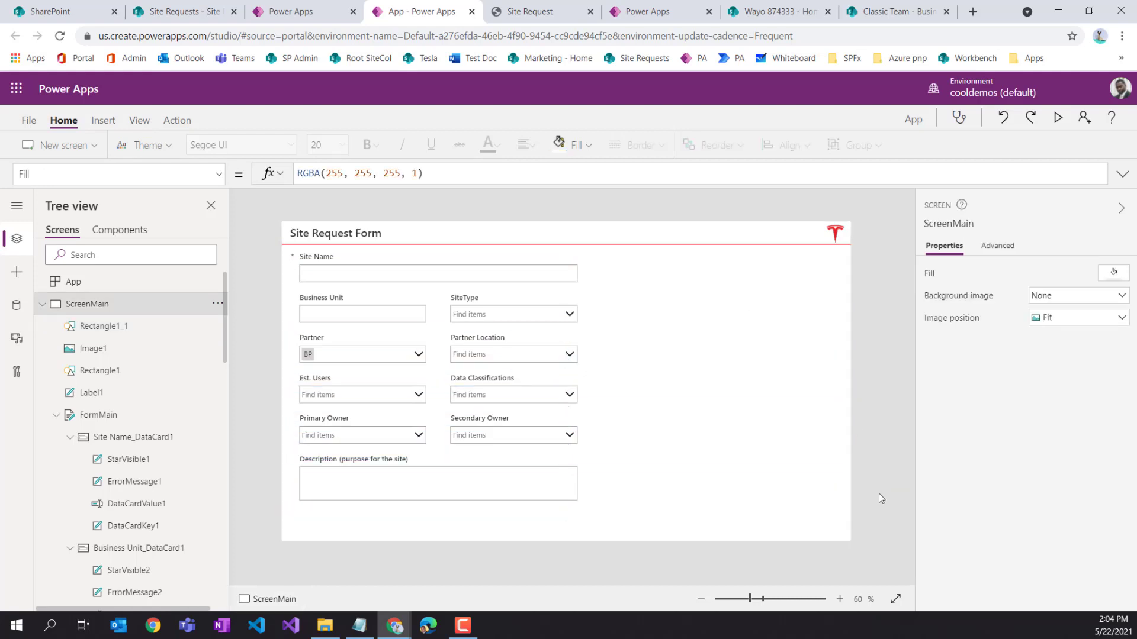
left_click(577, 509)
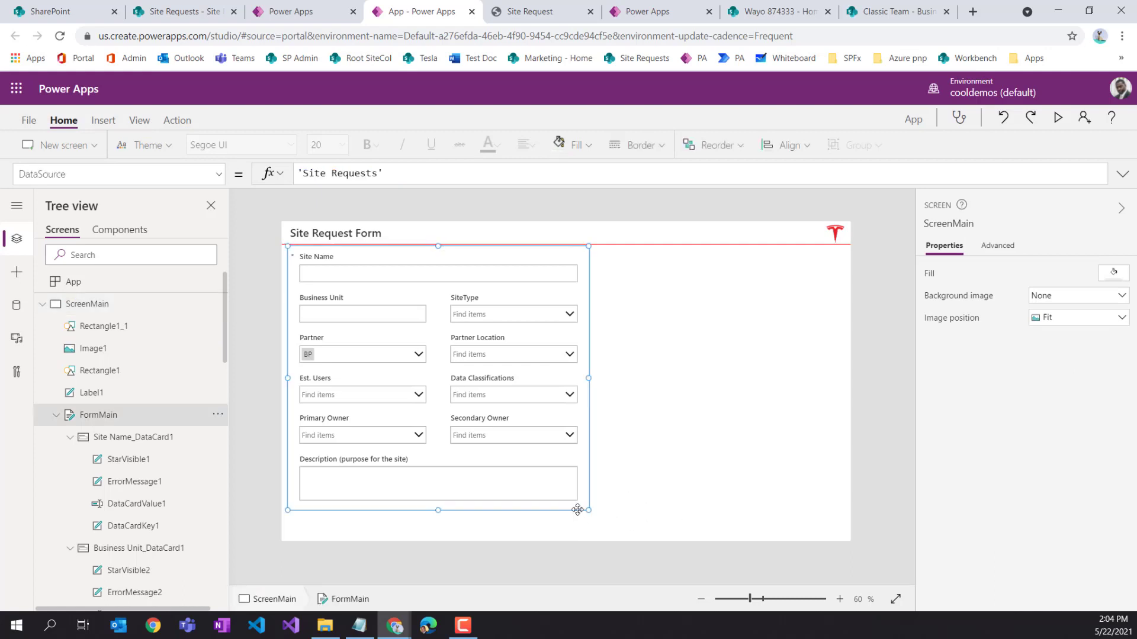
left_click(604, 525)
Inspect the copied line's height and layering options, then delete the copy
left_click(134, 335)
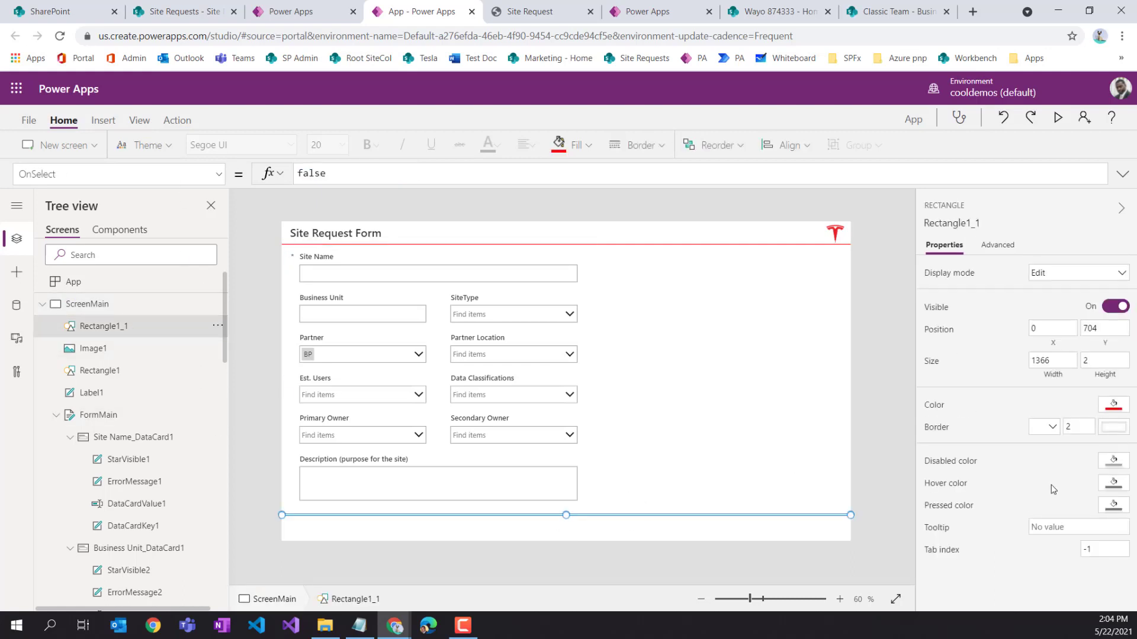
left_click(1086, 362)
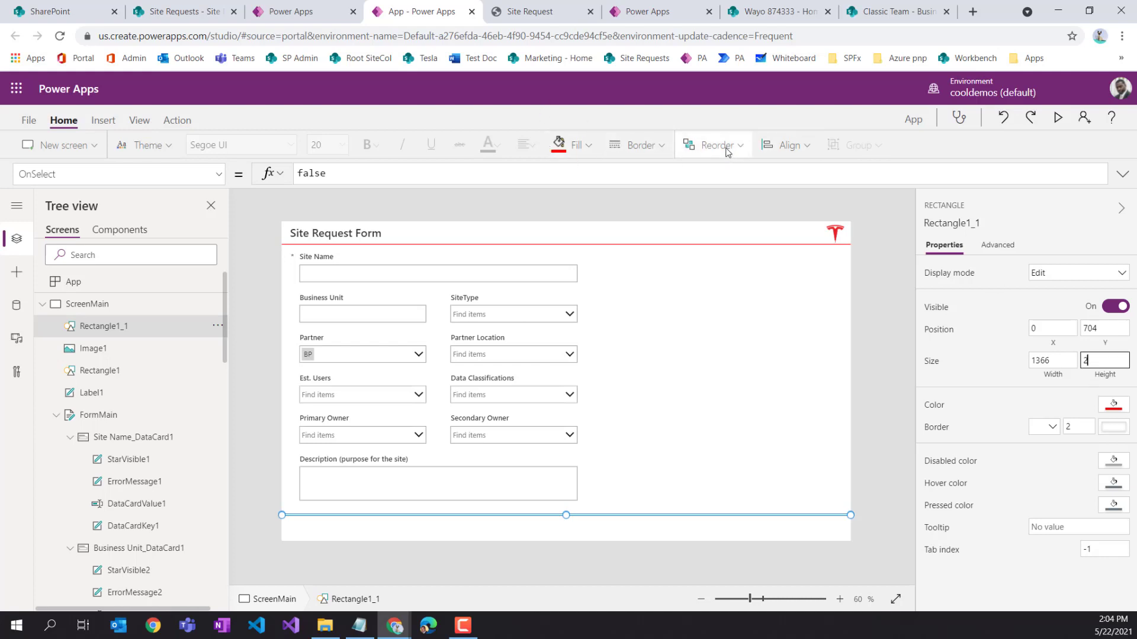
left_click(786, 145)
left_click(714, 145)
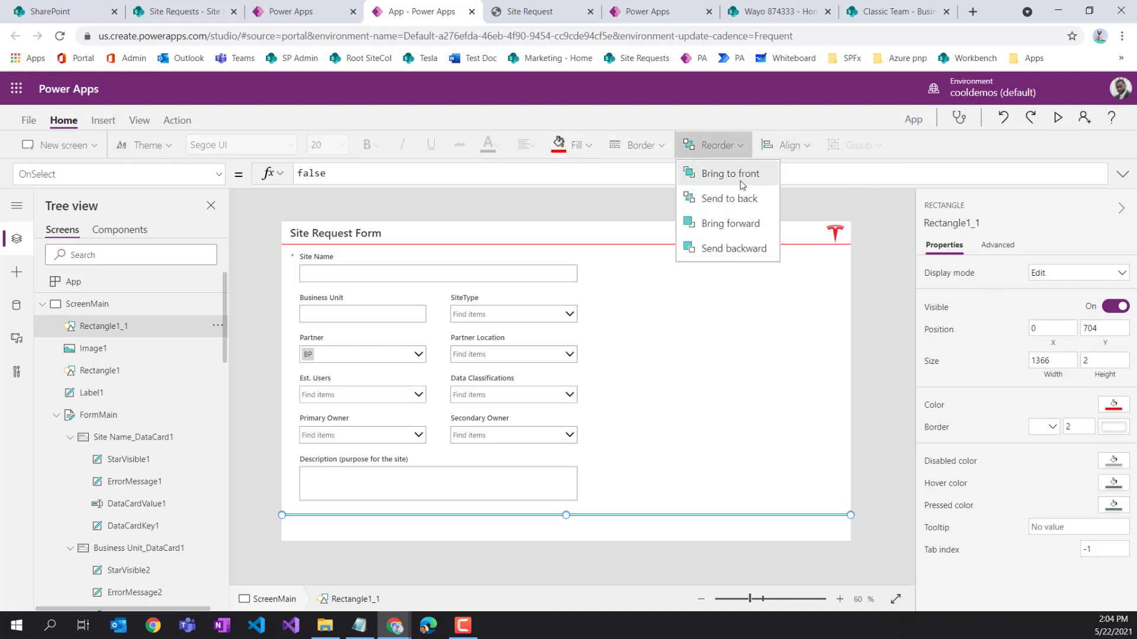
left_click(1090, 365)
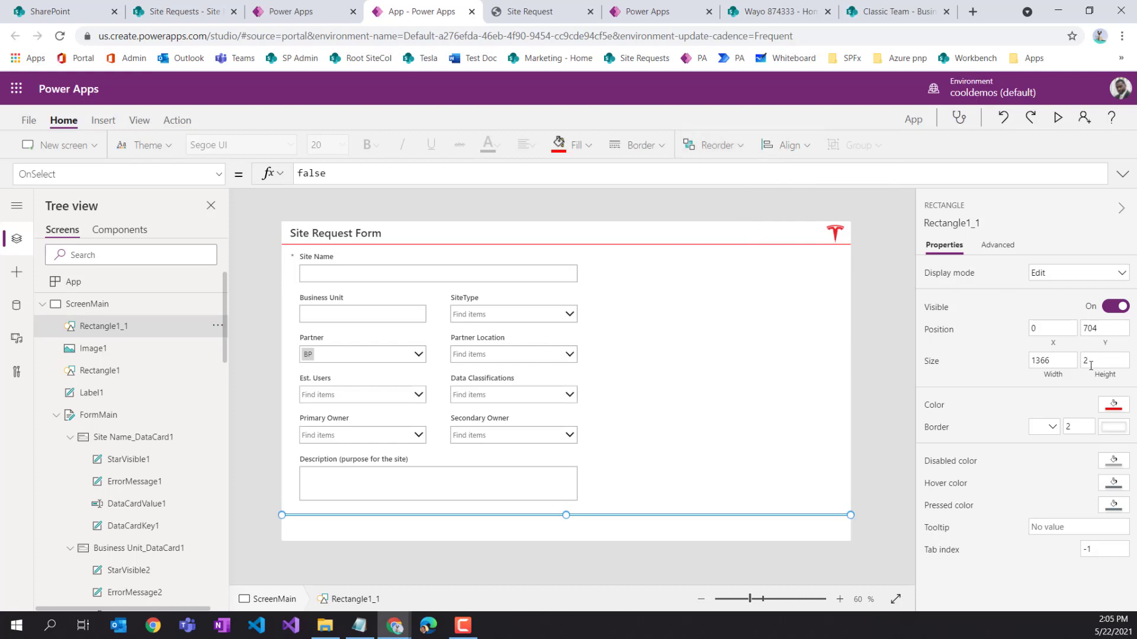
key("Delete")
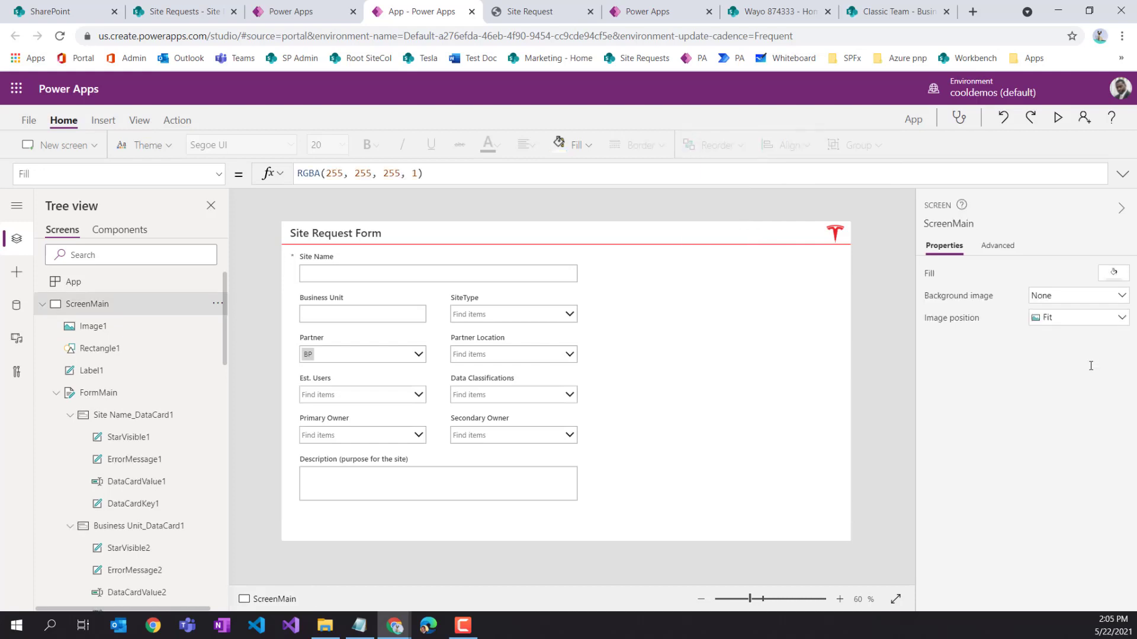
Paste a fresh copy of the red divider and move it below the description box
left_click(121, 350)
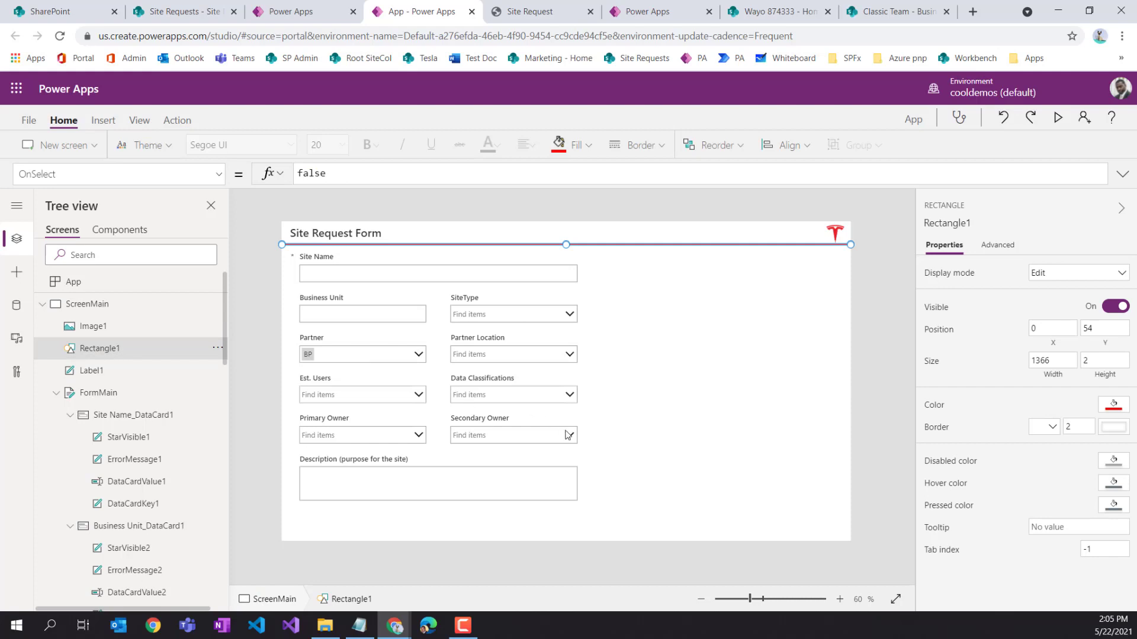
left_click(635, 477)
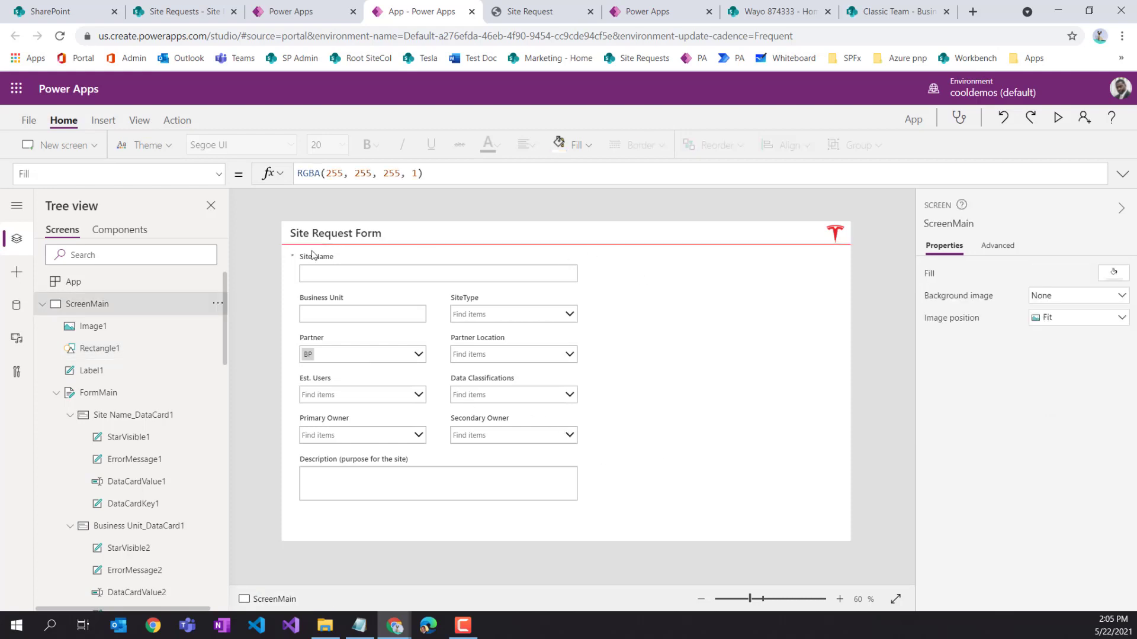
left_click(99, 353)
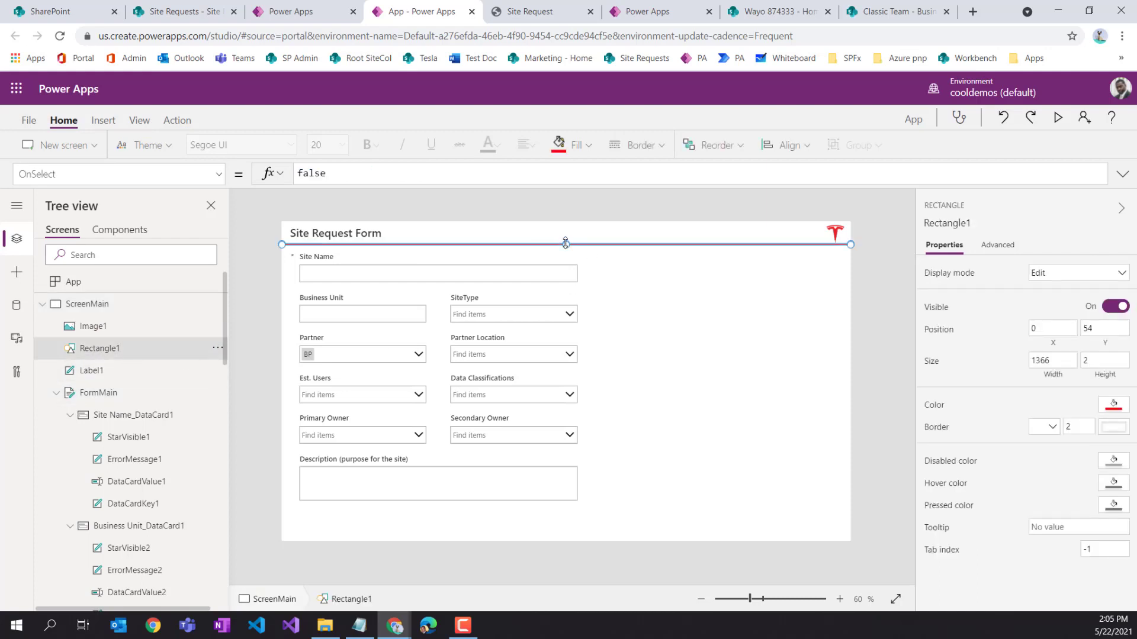
key("ctrl+v")
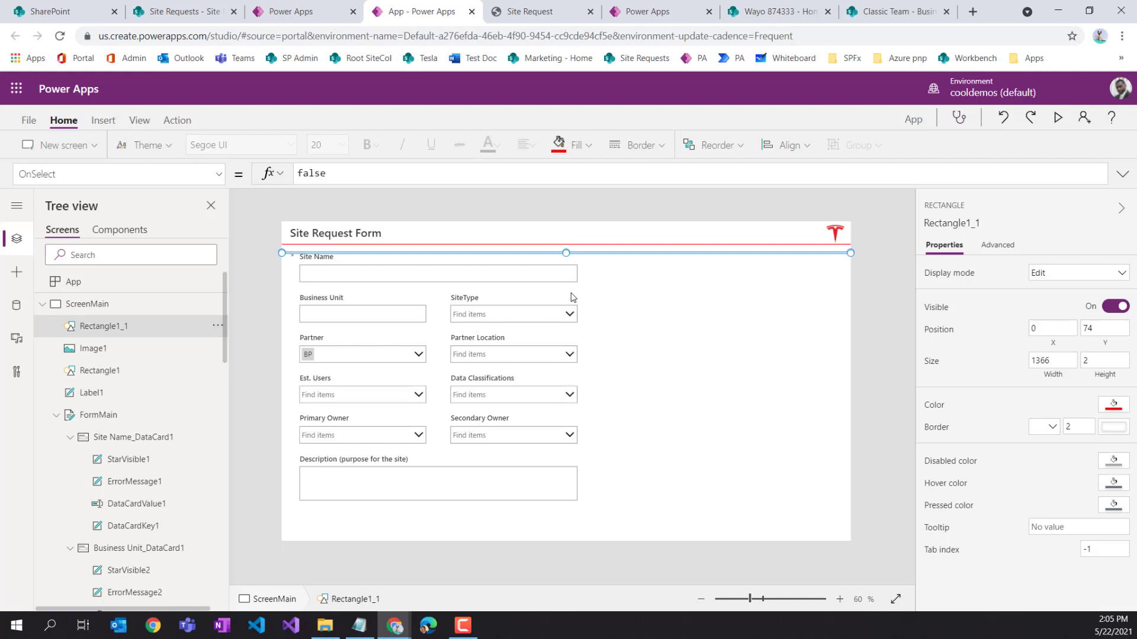
key("Down")
key("Down")
key("Down")
key("Down")
key("Down")
key("Down")
key("Down")
key("Down")
key("Down")
key("Down")
key("Down")
key("Down")
key("Down")
key("Down")
key("Down")
key("Down")
key("Down")
key("Down")
key("Down")
key("Down")
key("Down")
key("Down")
key("Down")
key("Down")
key("Down")
key("Down")
key("Down")
key("Down")
key("Down")
key("Down")
key("Down")
key("Down")
key("Down")
key("Down")
key("Down")
key("Down")
key("Down")
key("Down")
key("Down")
key("Down")
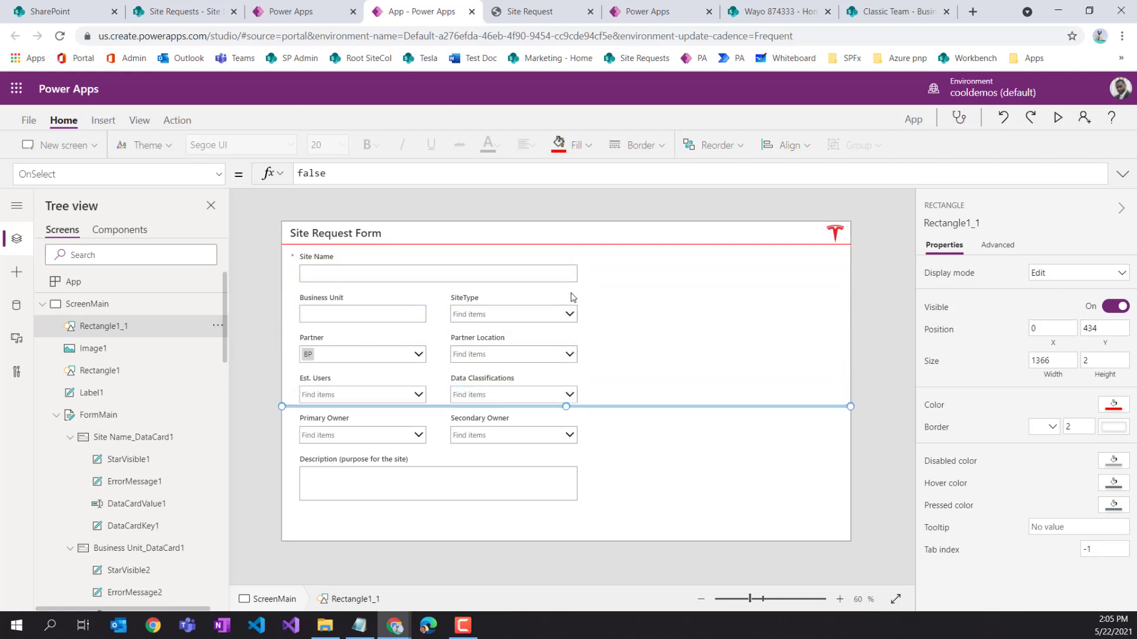
key("Down")
key("Down")
key("Down")
key("Down")
key("Down")
key("Down")
key("Down")
key("Down")
key("Down")
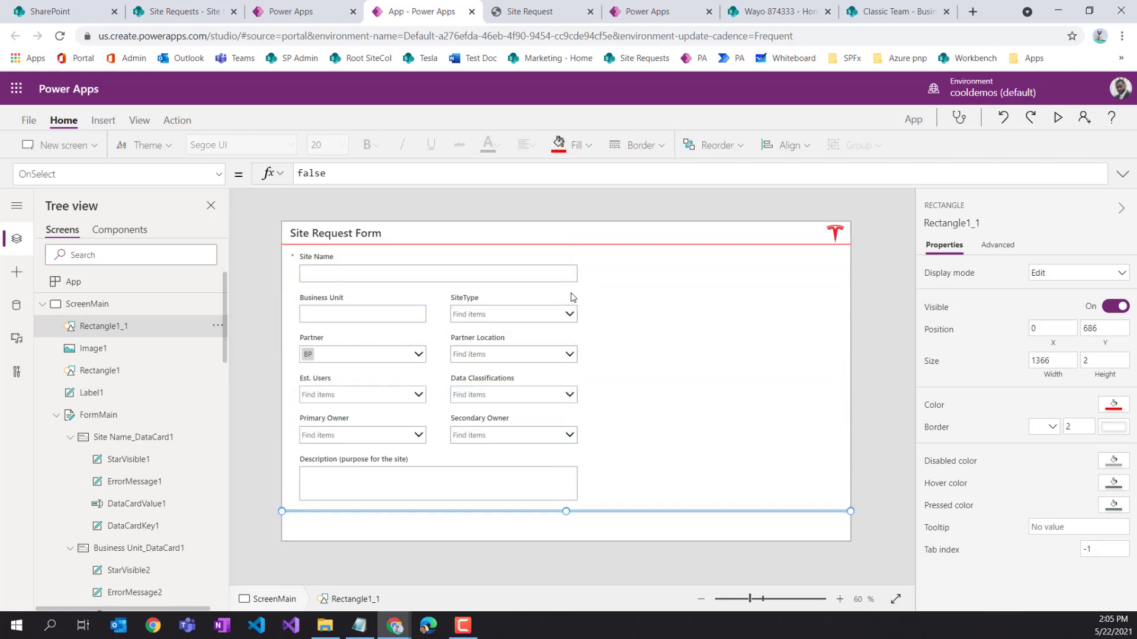
left_click(882, 444)
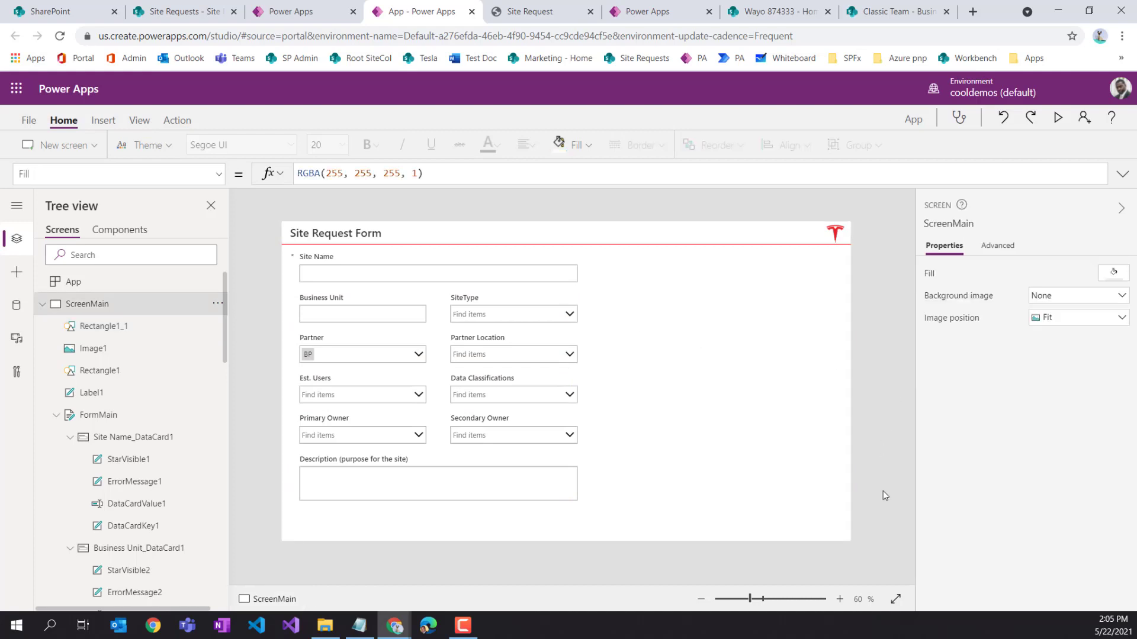
left_click(839, 599)
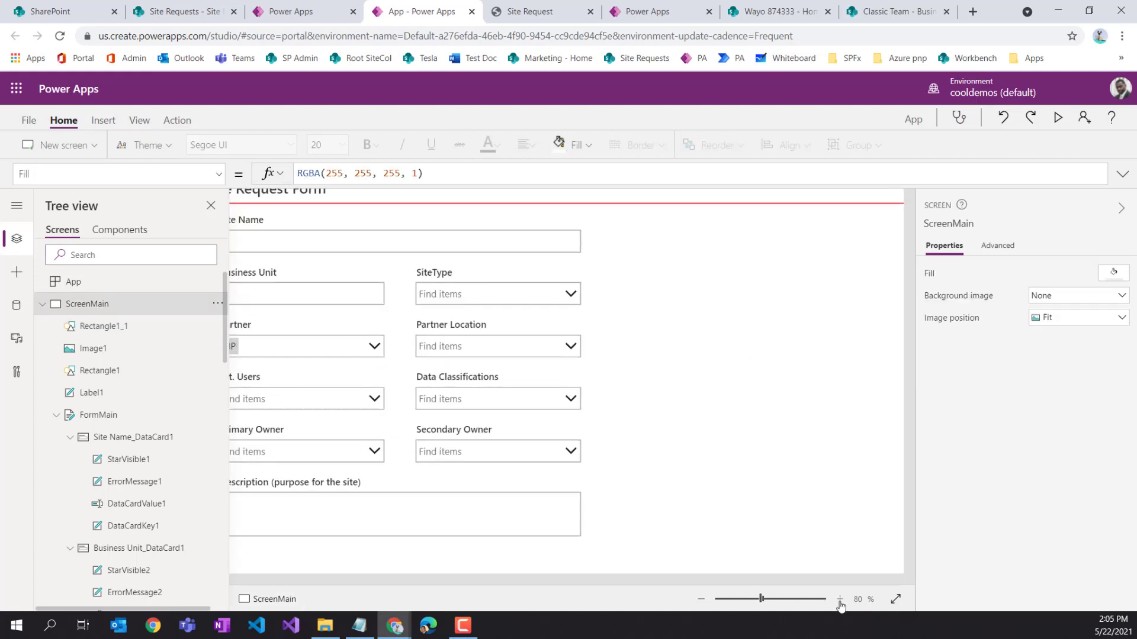
scroll(840, 546, "down", 1)
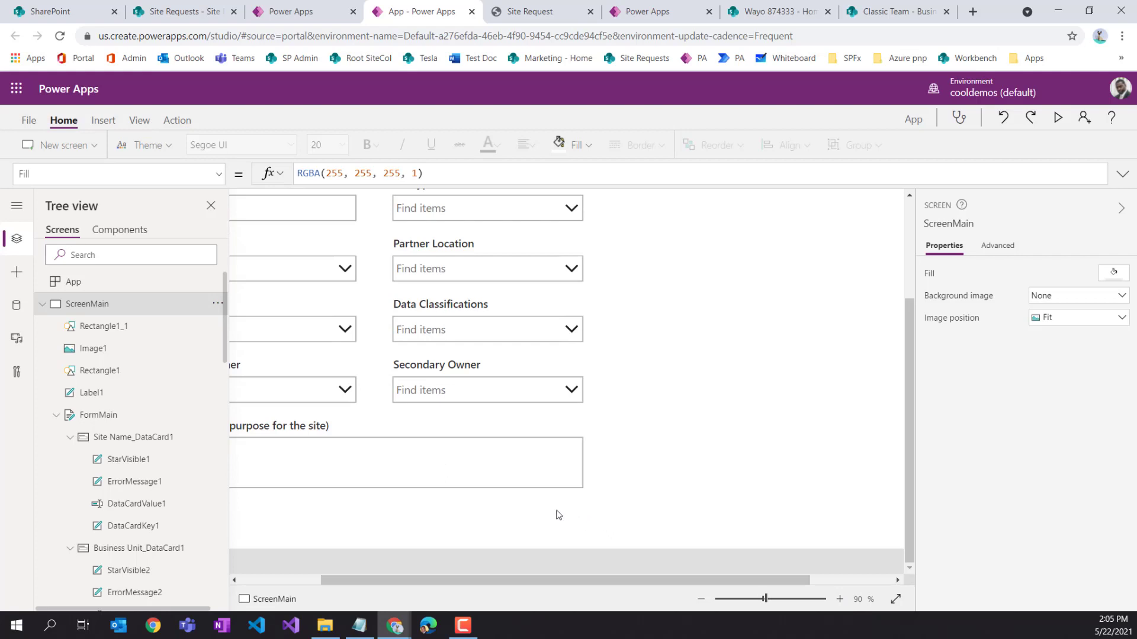
left_click(131, 329)
left_click(55, 415)
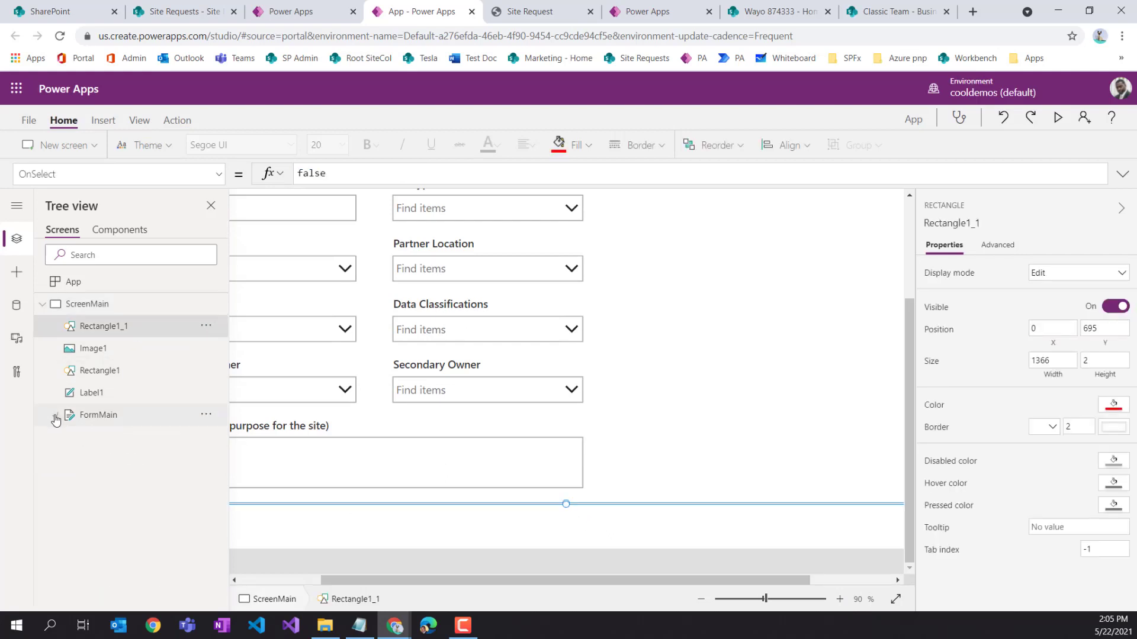
left_click(105, 371)
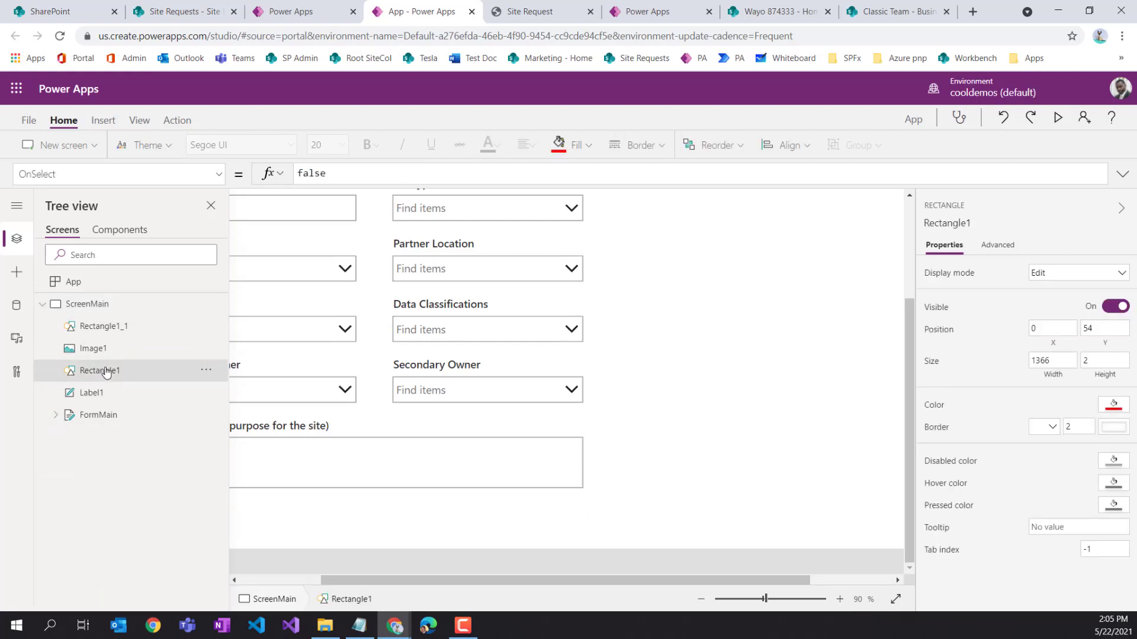
left_click(1124, 408)
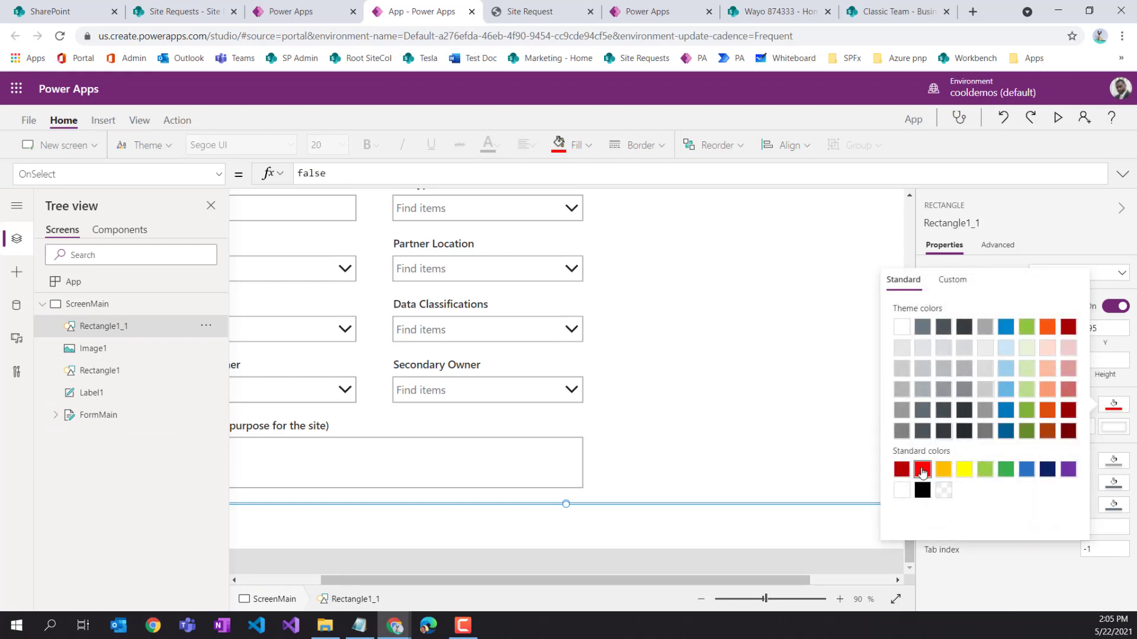
left_click(1113, 360)
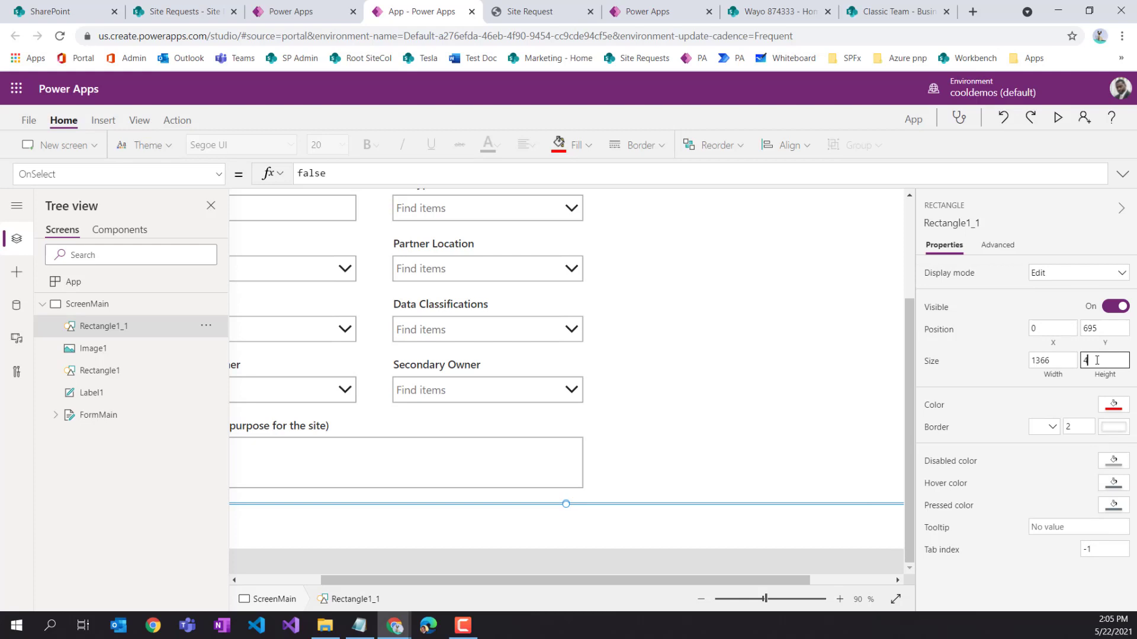
left_click(1092, 392)
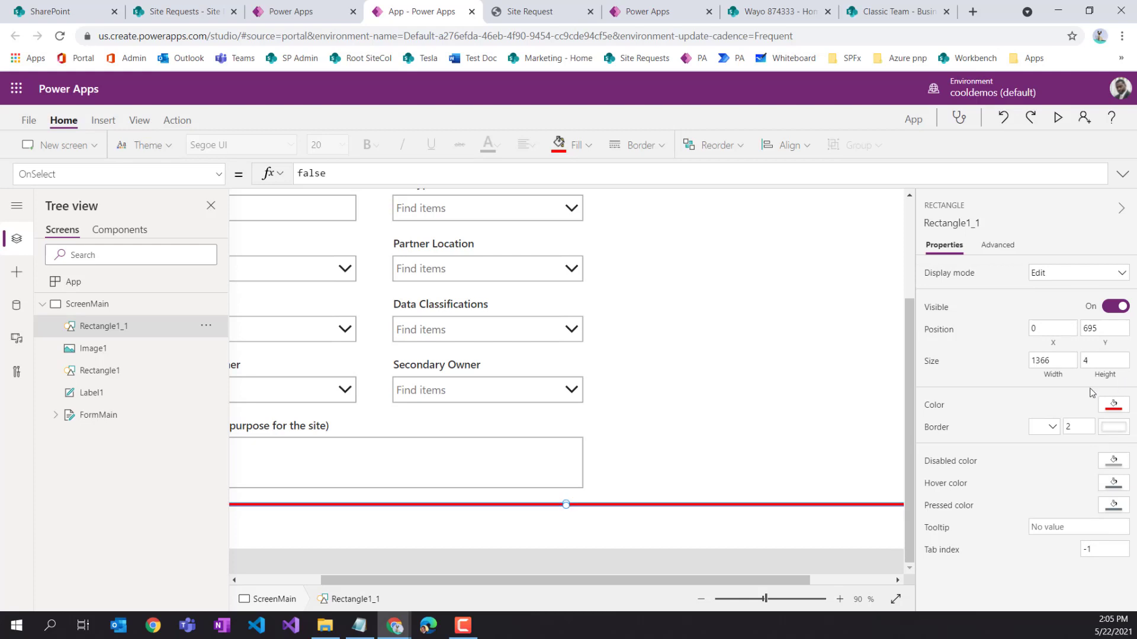
left_click(1094, 360)
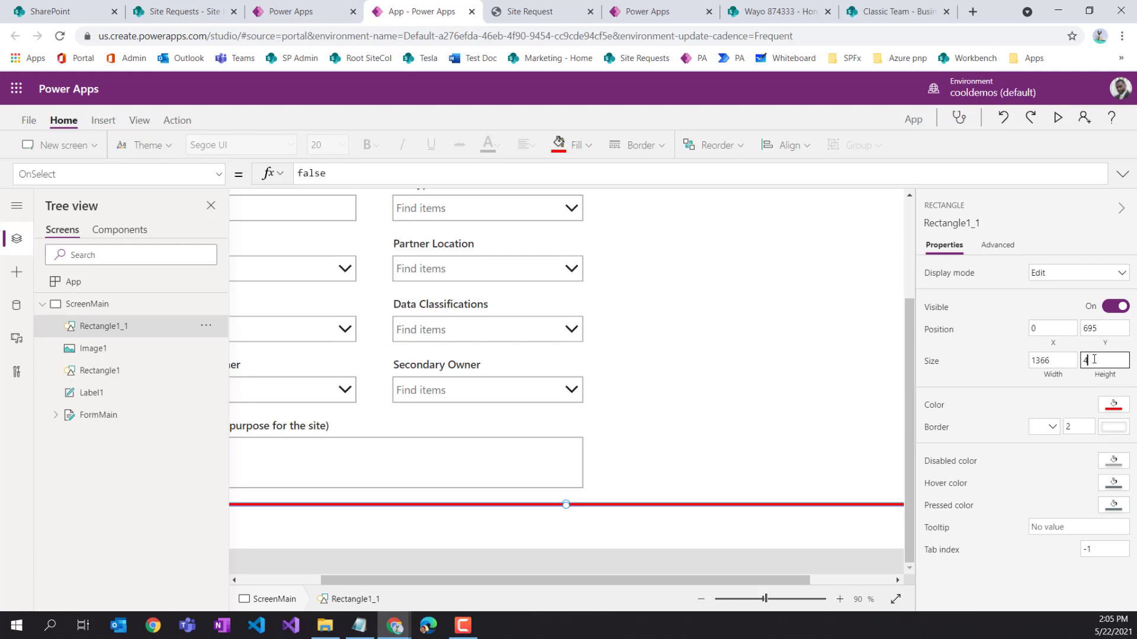
left_click(1069, 410)
left_click(869, 457)
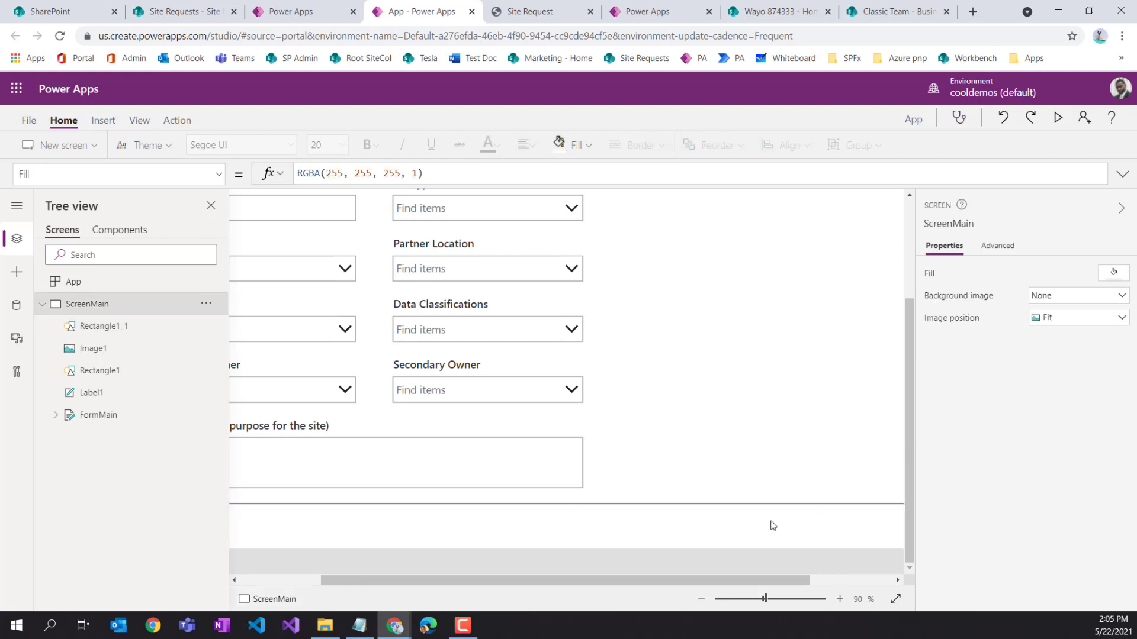
left_click_drag(638, 582, 566, 580)
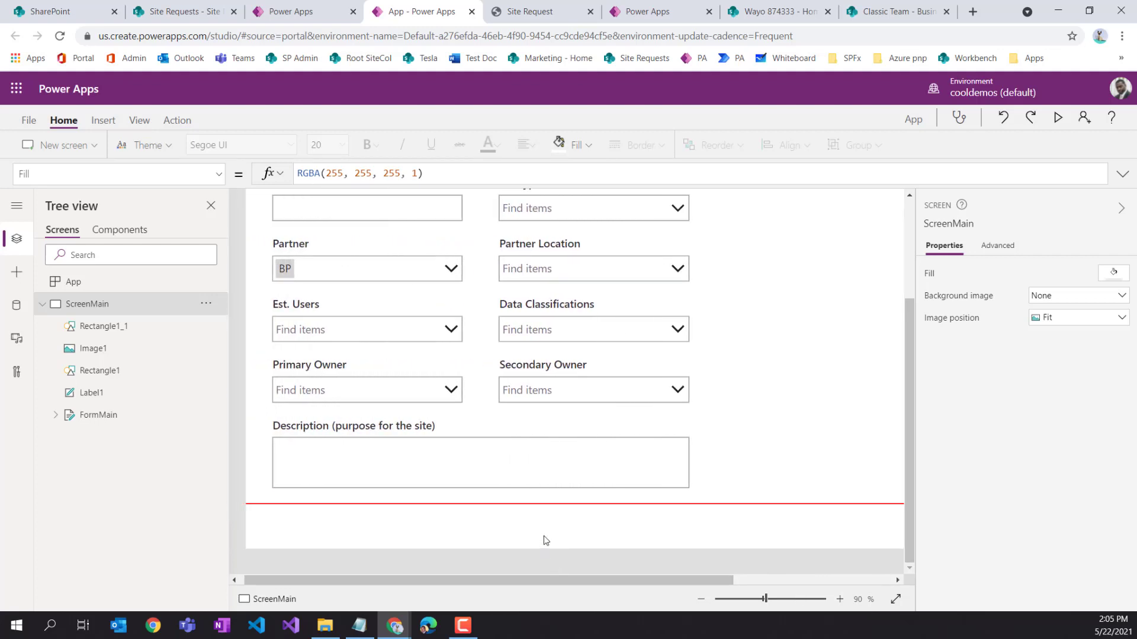
Insert a button and place it below the red divider line
left_click(17, 272)
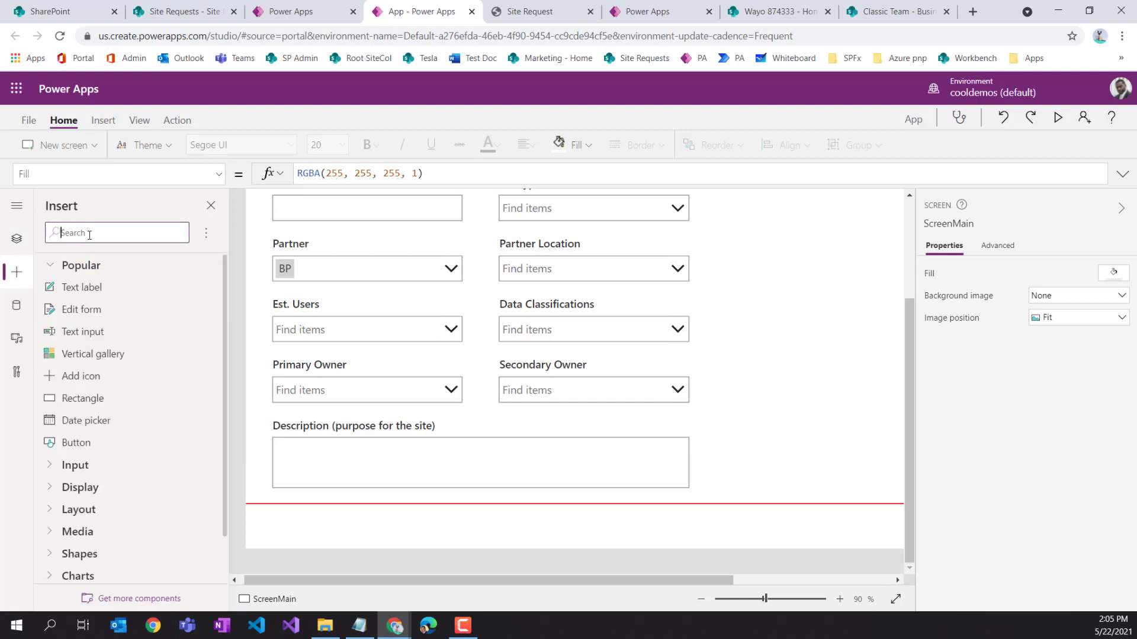
type("b")
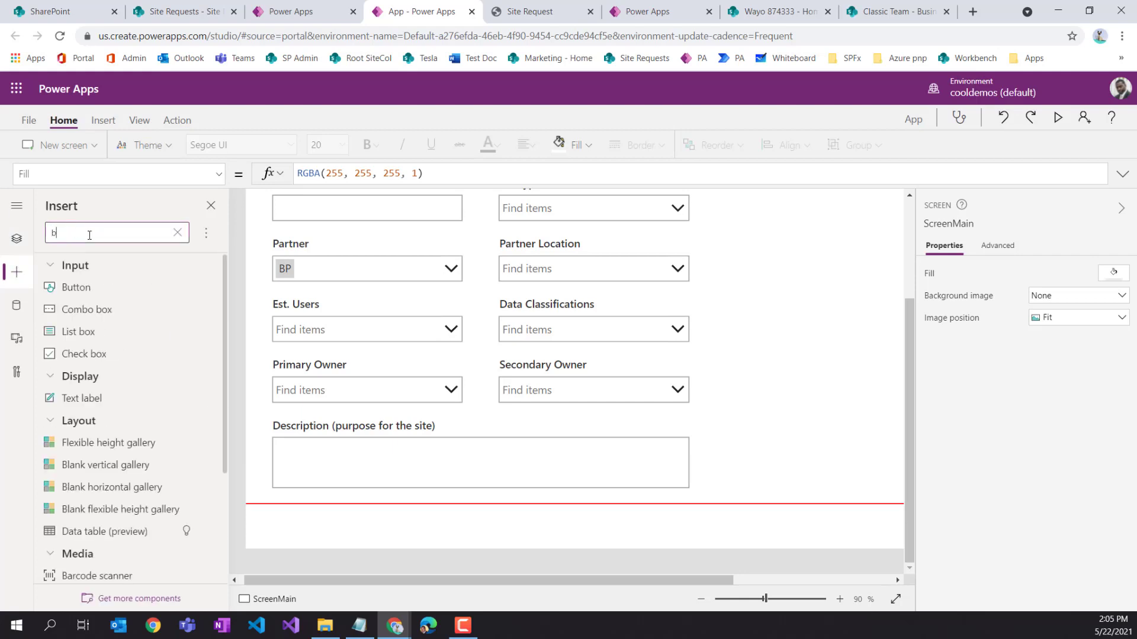
type("utto")
left_click(111, 288)
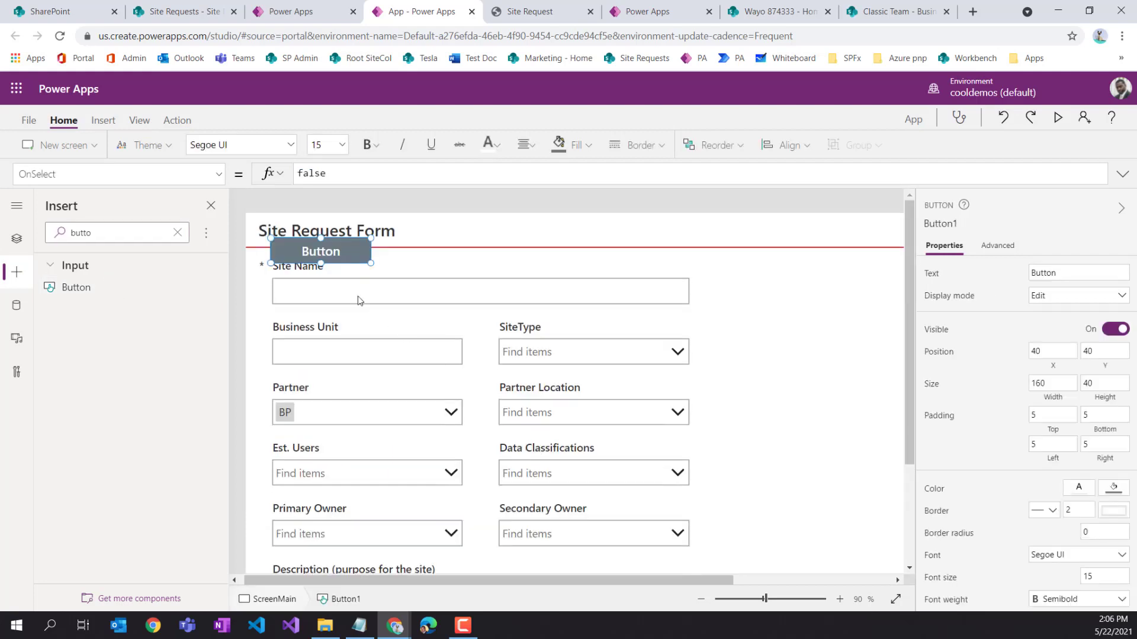
left_click_drag(339, 255, 617, 535)
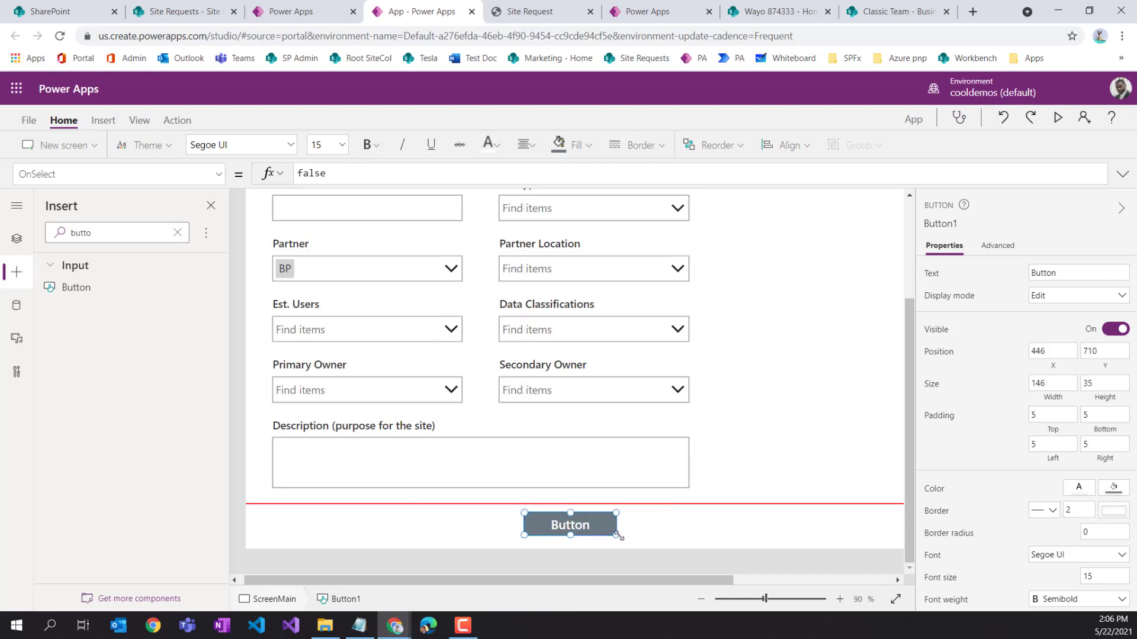
Change the button's Text property to 'Submit'
left_click(219, 174)
scroll(141, 308, "down", 9)
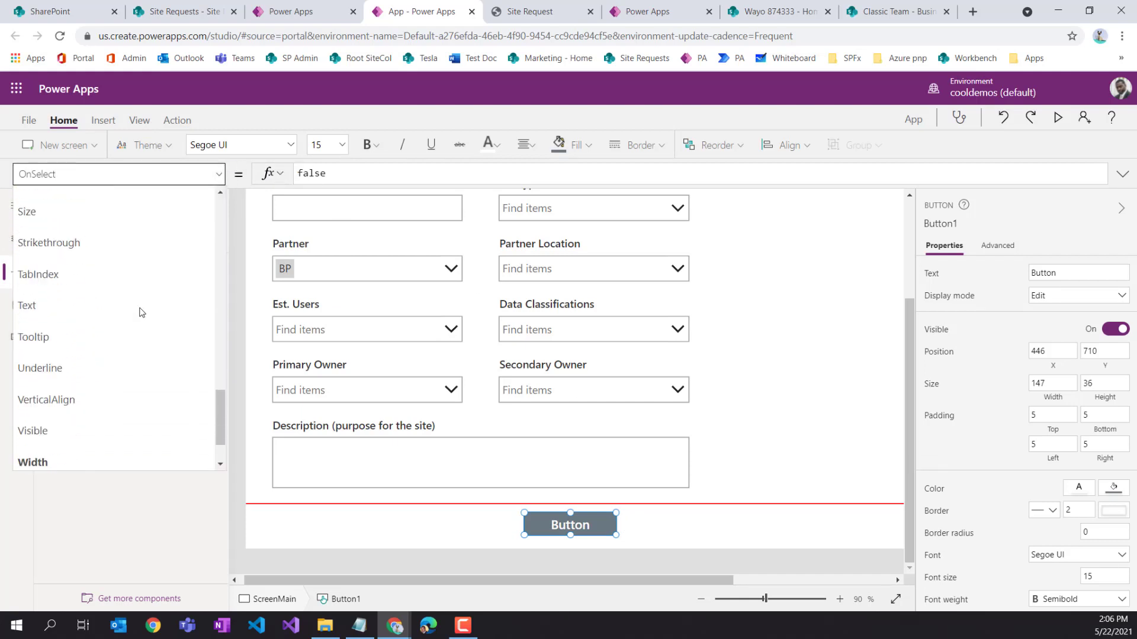
left_click(56, 248)
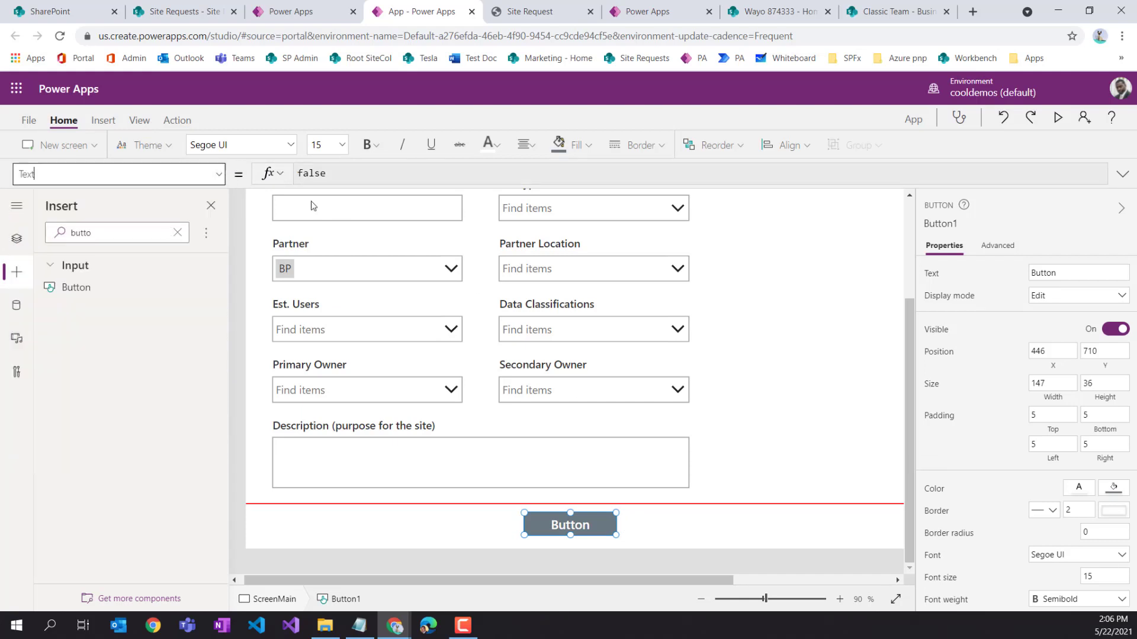
left_click(338, 171)
key("BackSpace")
key("BackSpace")
key("BackSpace")
key("BackSpace")
key("BackSpace")
key("BackSpace")
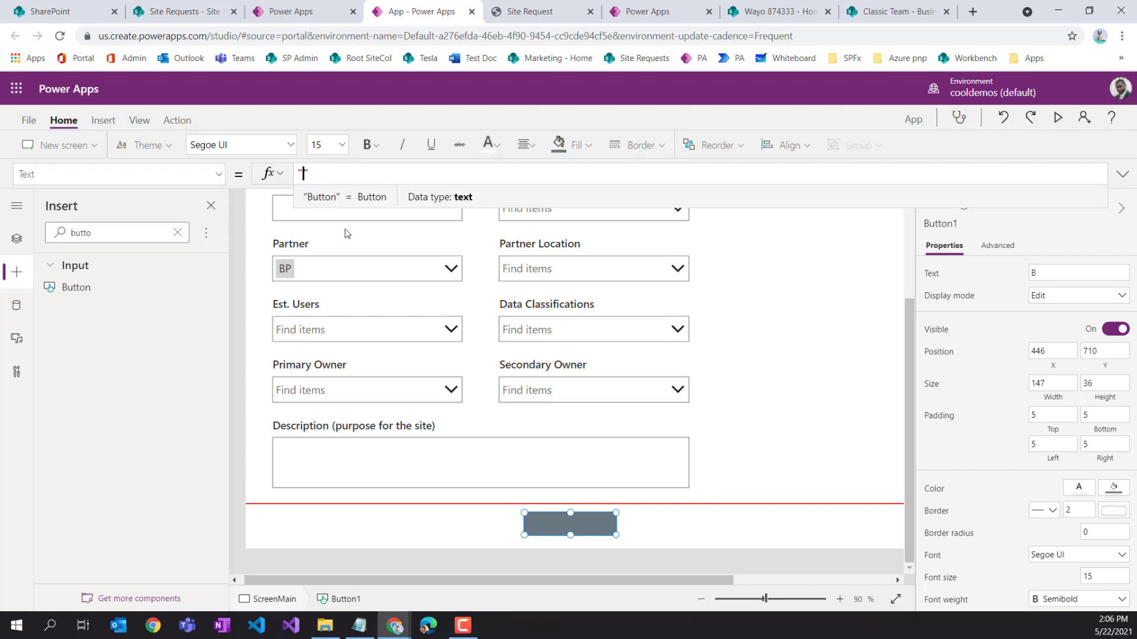
type("Submit")
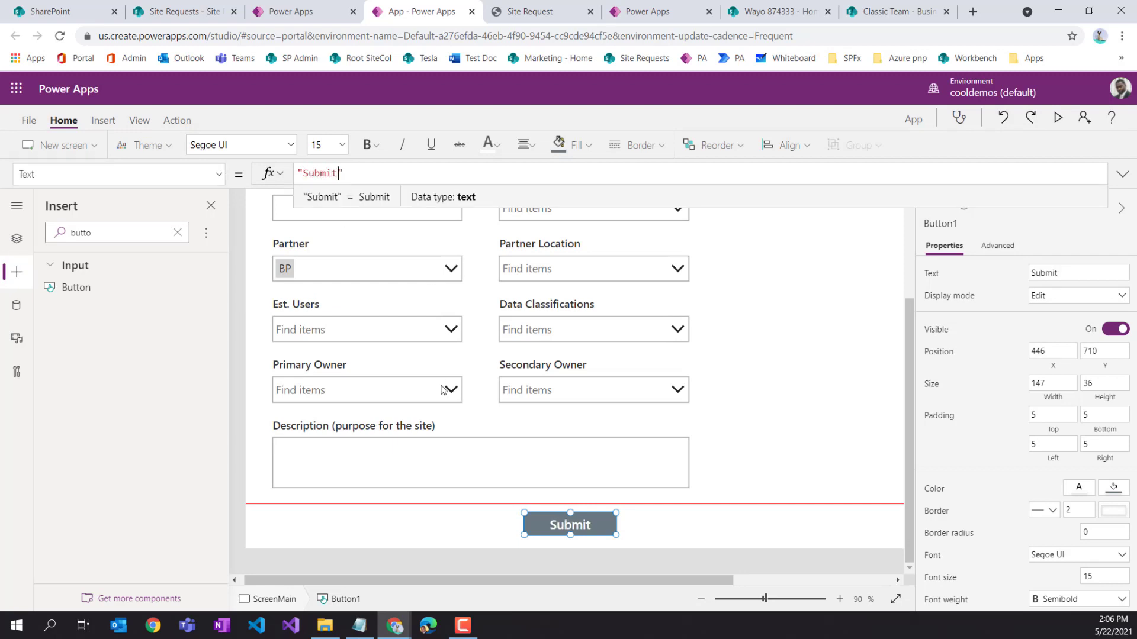
left_click(585, 545)
left_click(586, 527)
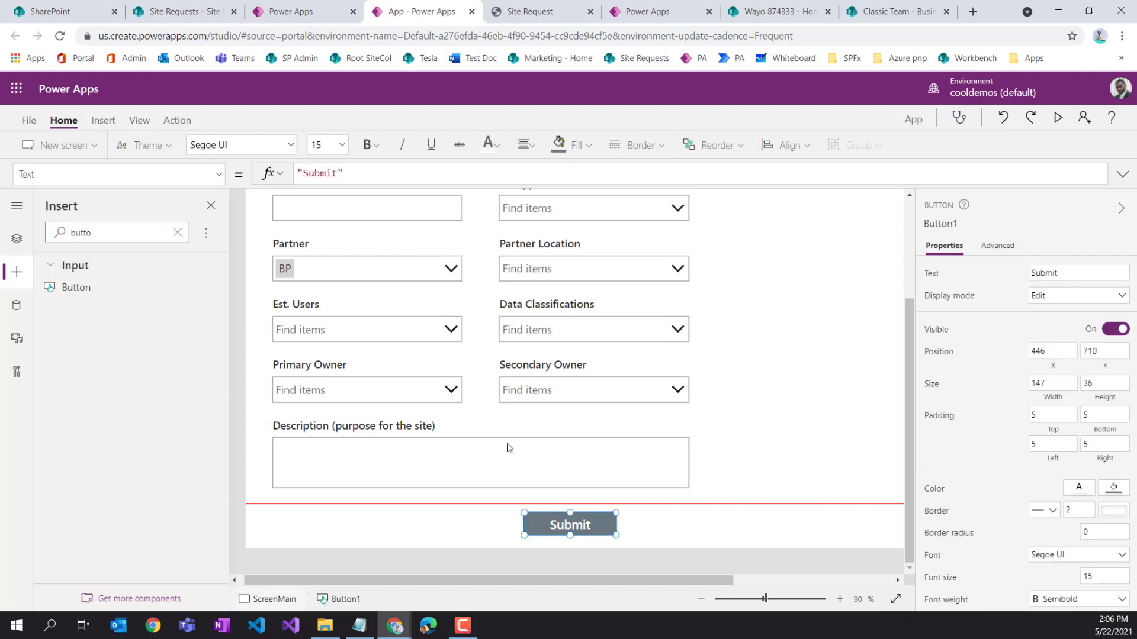
Set the Submit label's font size to 12
left_click(336, 148)
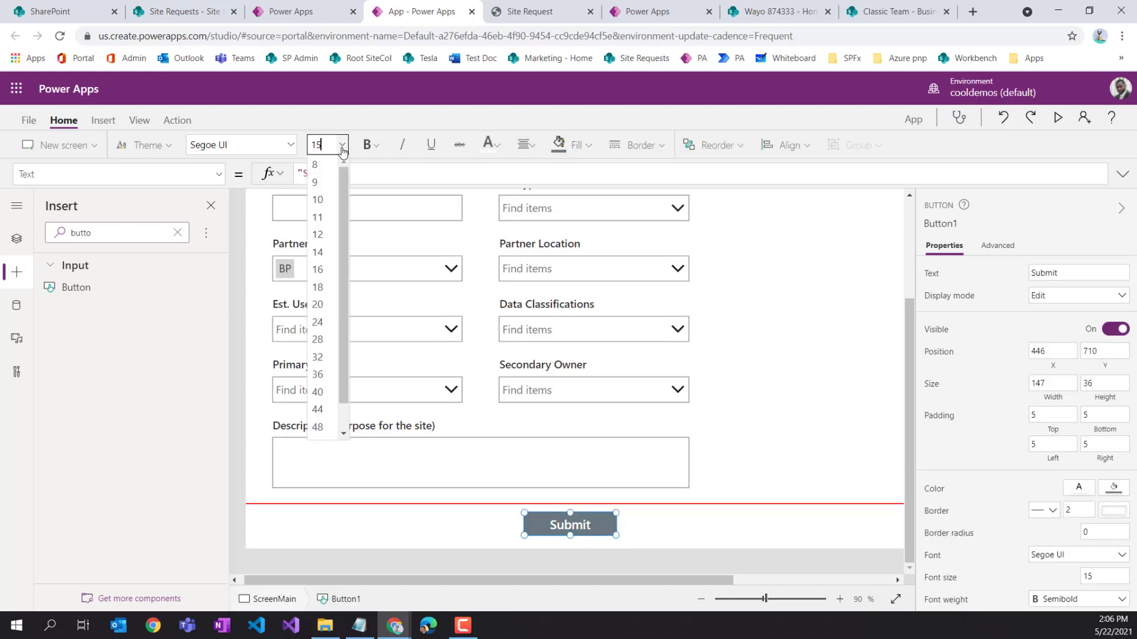
left_click(323, 239)
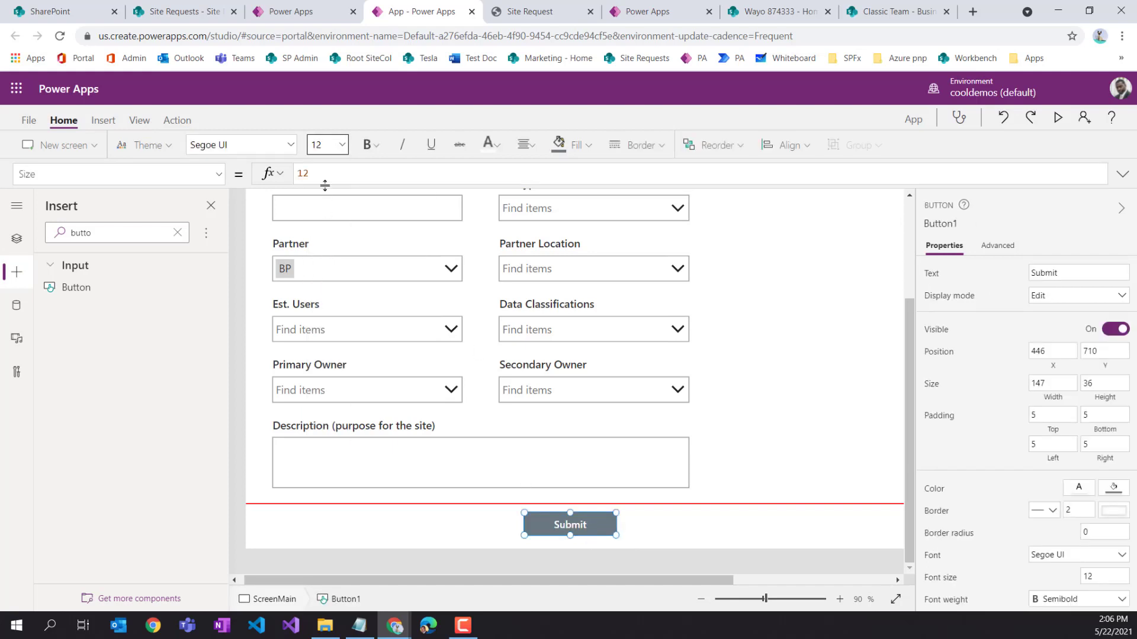
left_click(334, 148)
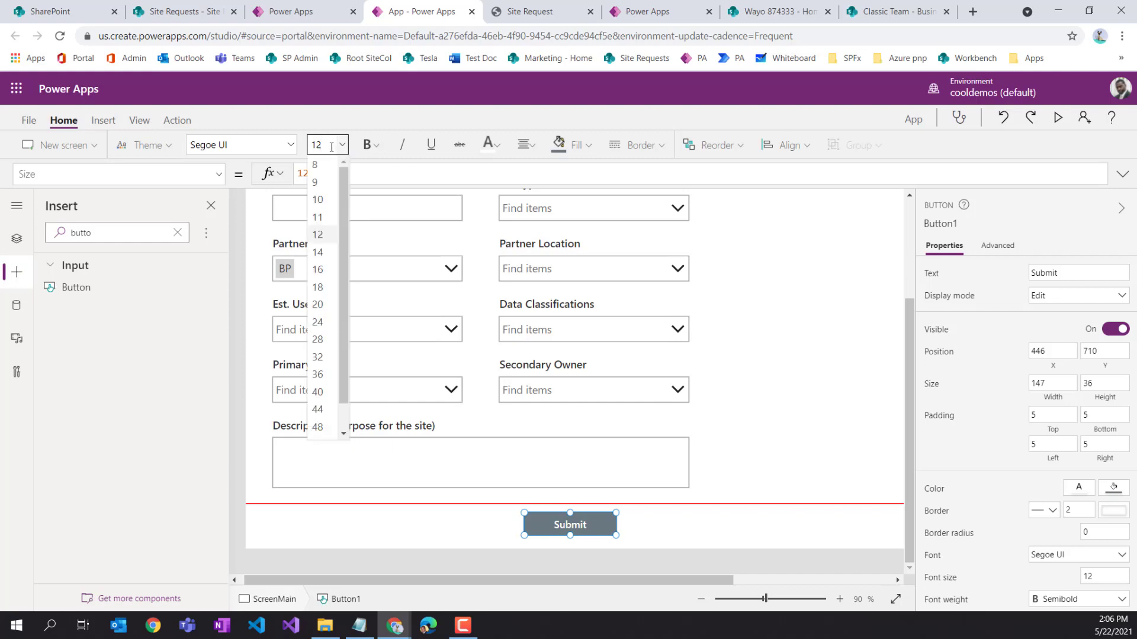
left_click(602, 526)
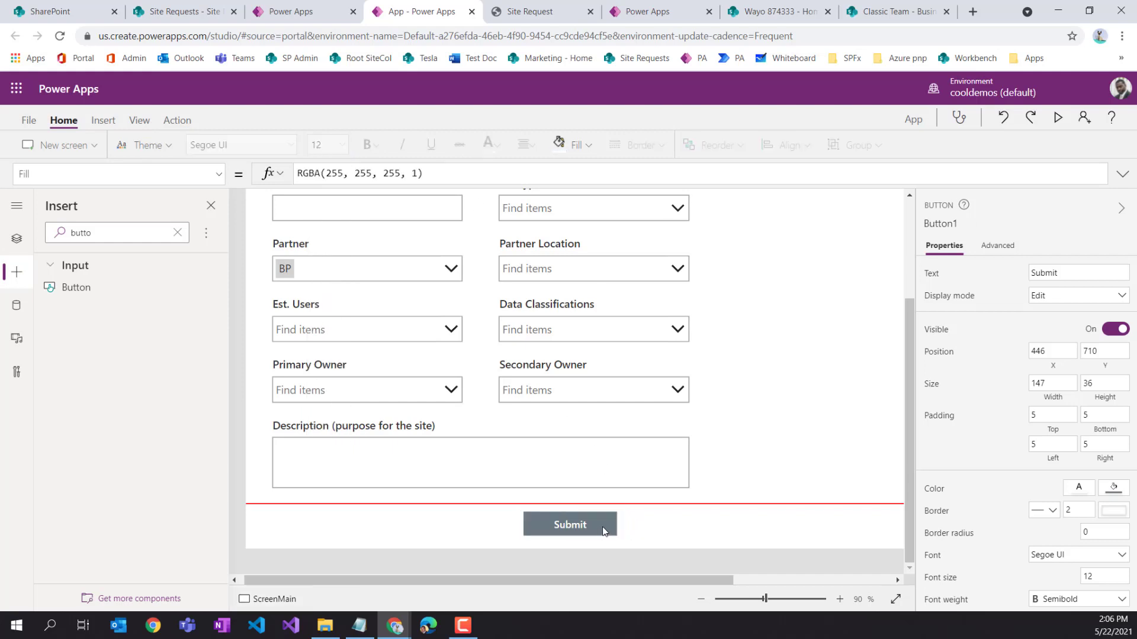
Give the Submit button a border radius of 3
scroll(1030, 512, "down", 3)
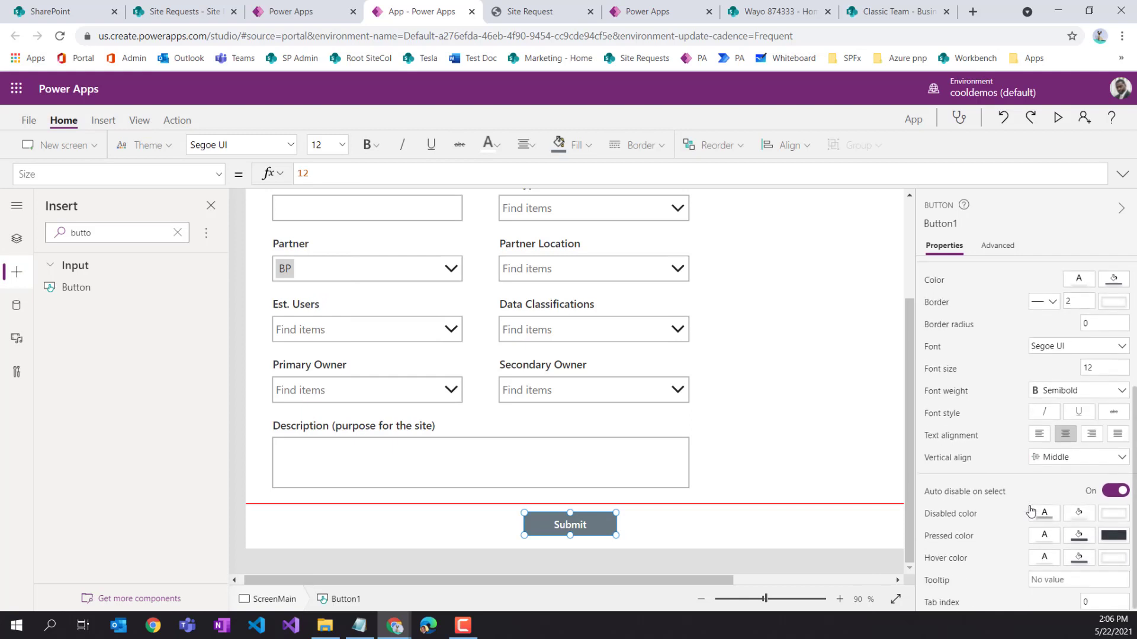
scroll(1030, 509, "up", 2)
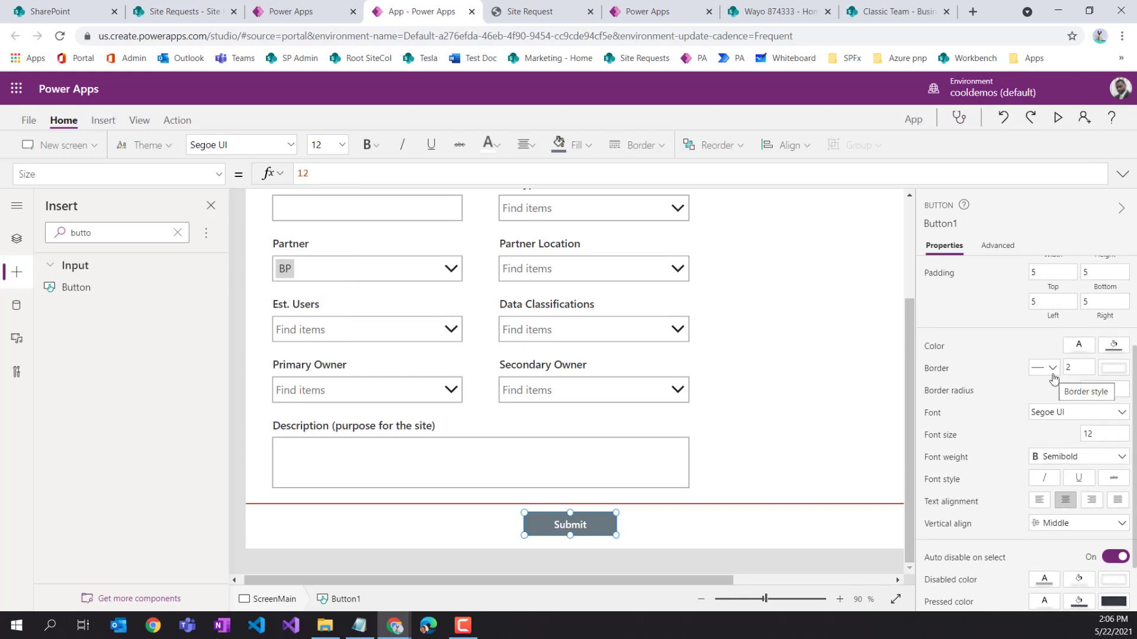
scroll(1048, 377, "up", 1)
scroll(1048, 378, "up", 1)
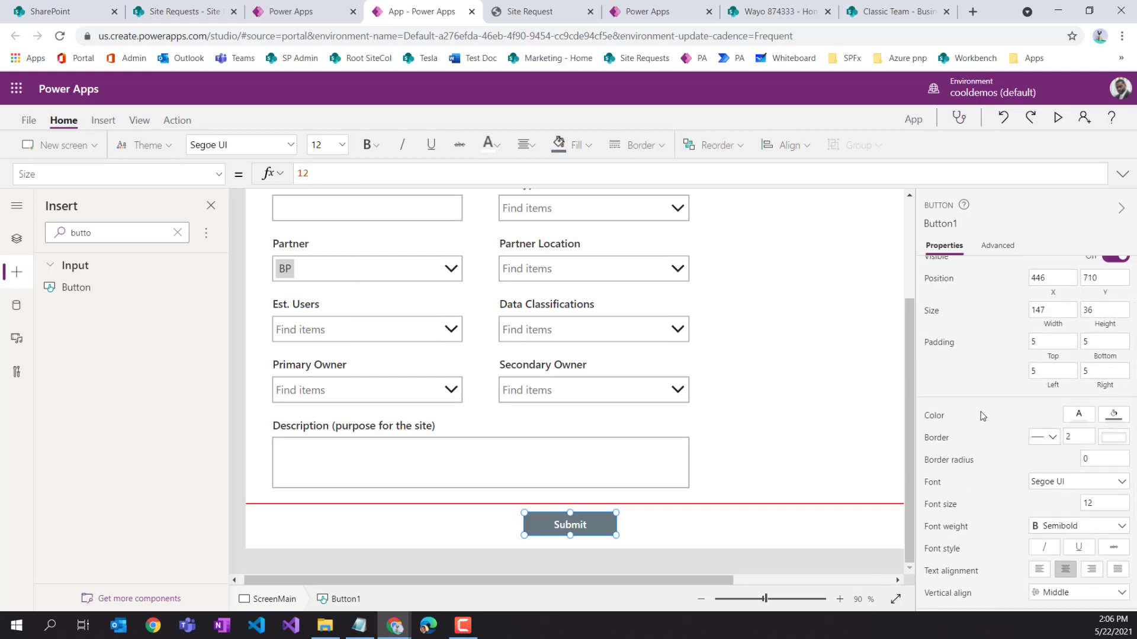
scroll(980, 411, "down", 2)
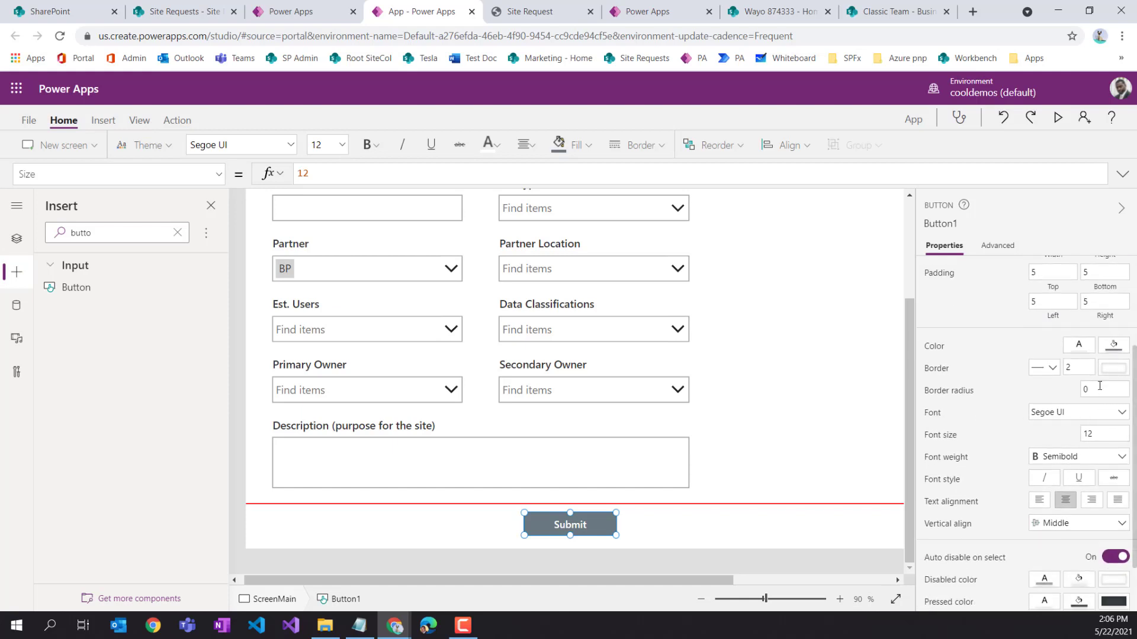
left_click(1082, 392)
left_click(1034, 387)
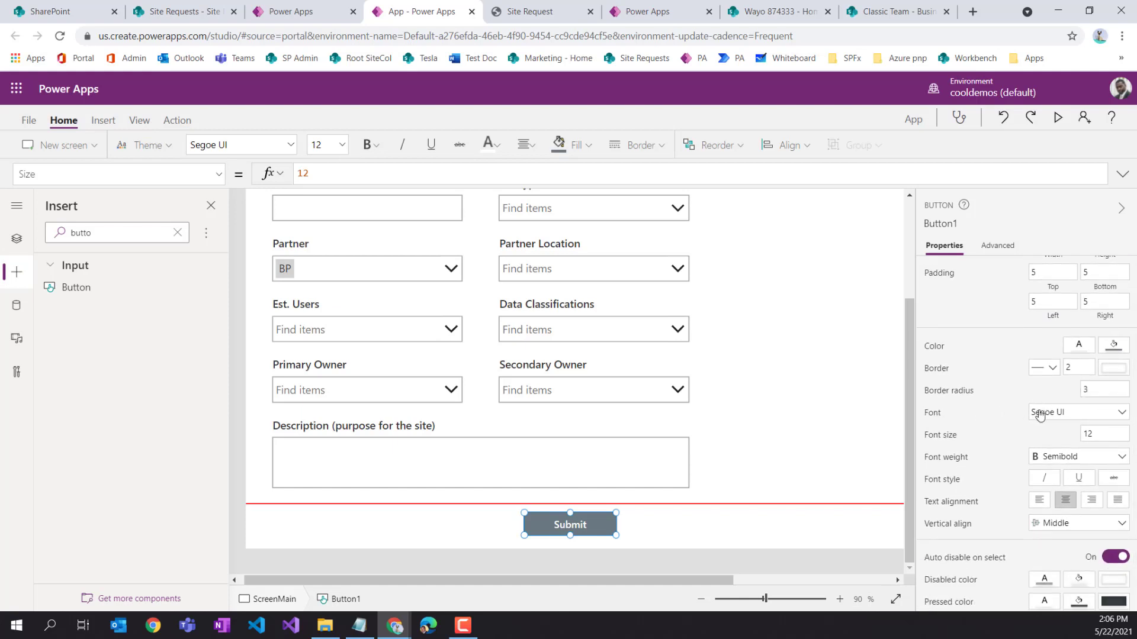
Fill the Submit button red
left_click(1113, 345)
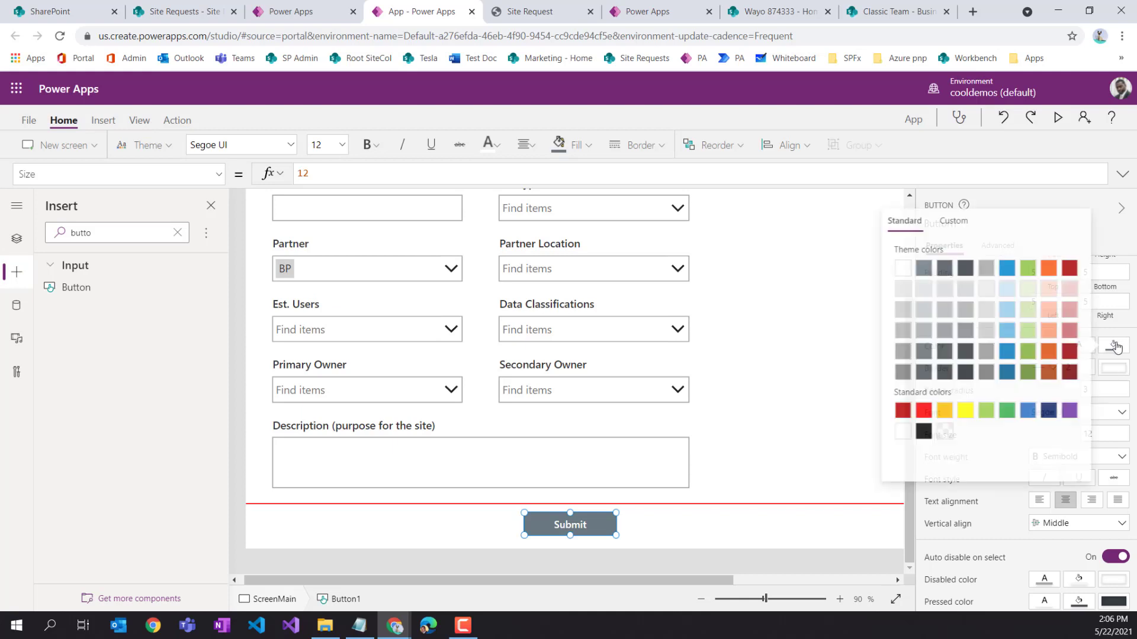
left_click(922, 410)
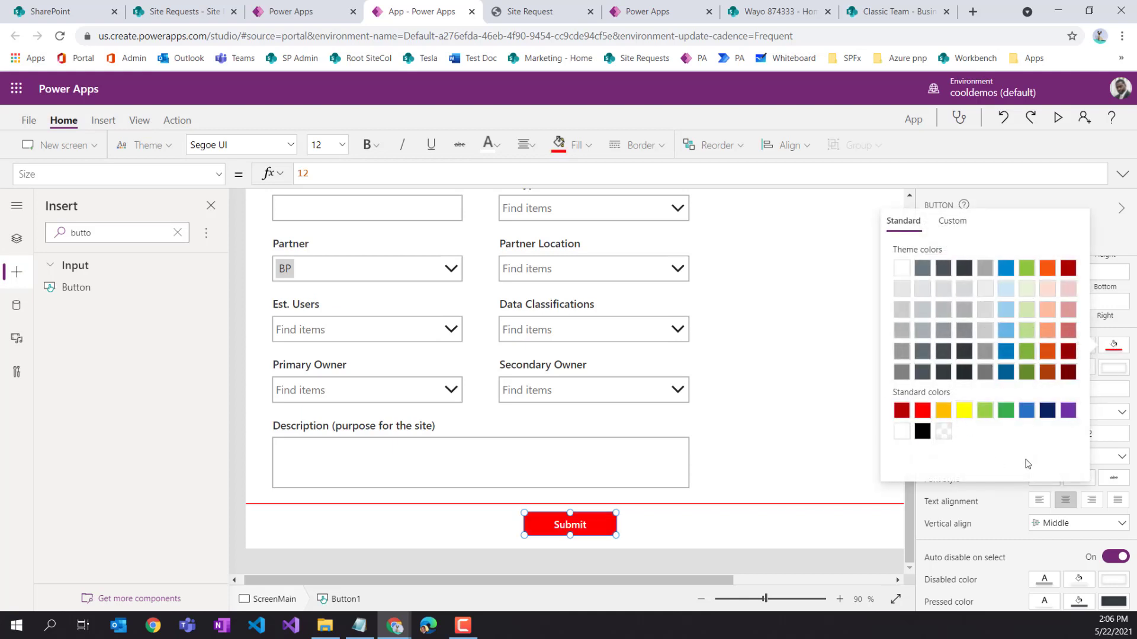
left_click(1001, 502)
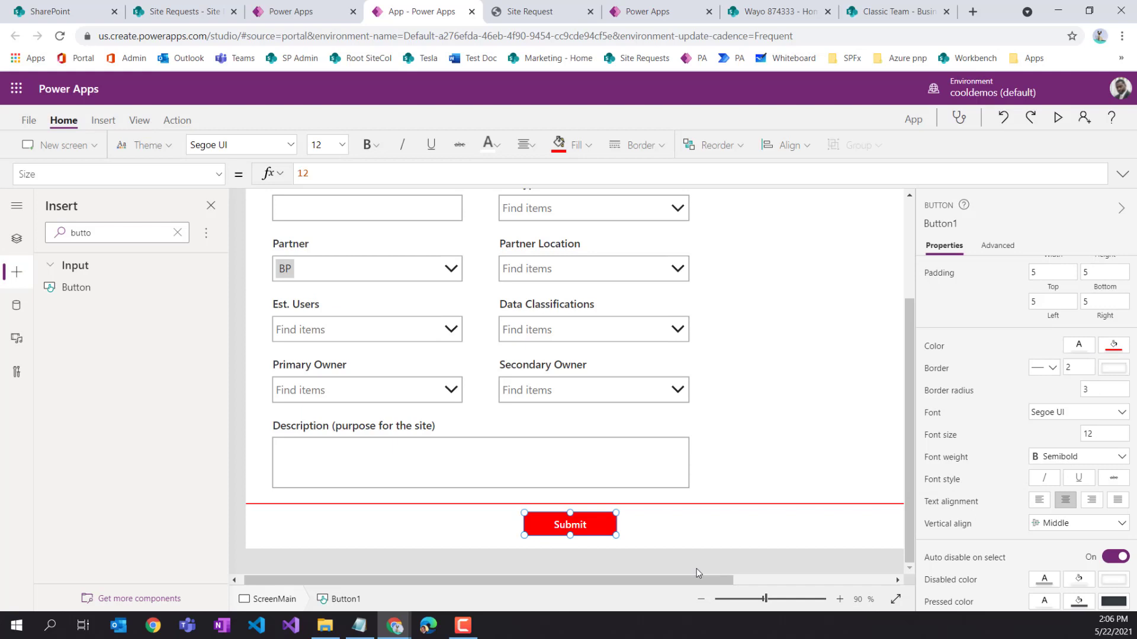
left_click(665, 542)
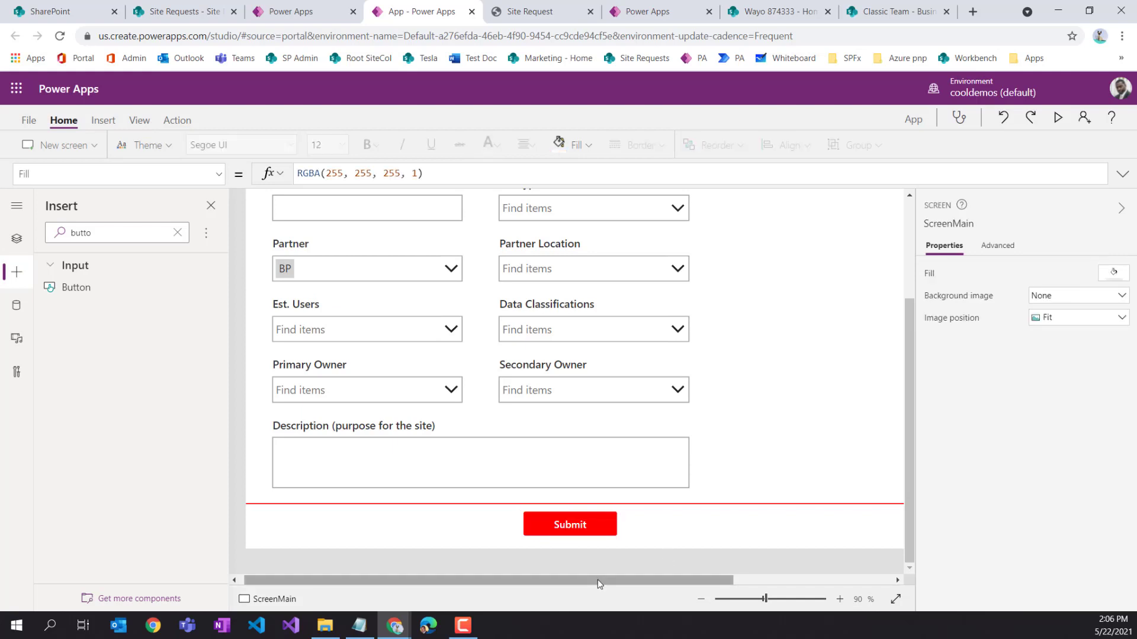
Centre the Submit button under the form's bottom line
left_click(701, 599)
left_click(701, 599)
left_click(700, 599)
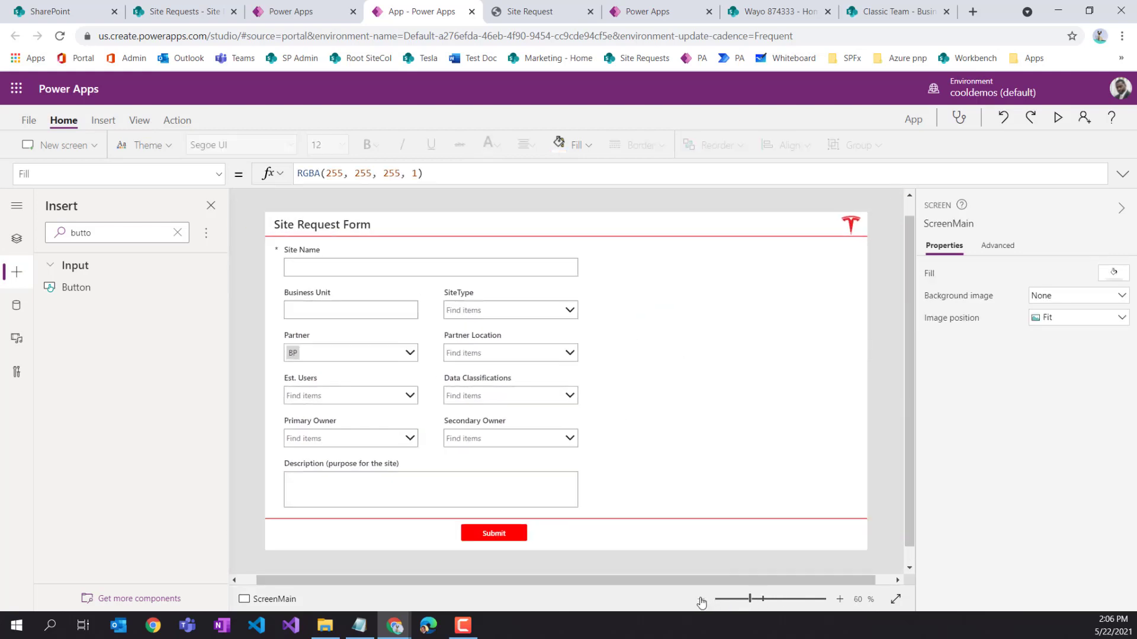
left_click_drag(506, 533, 562, 531)
left_click(625, 536)
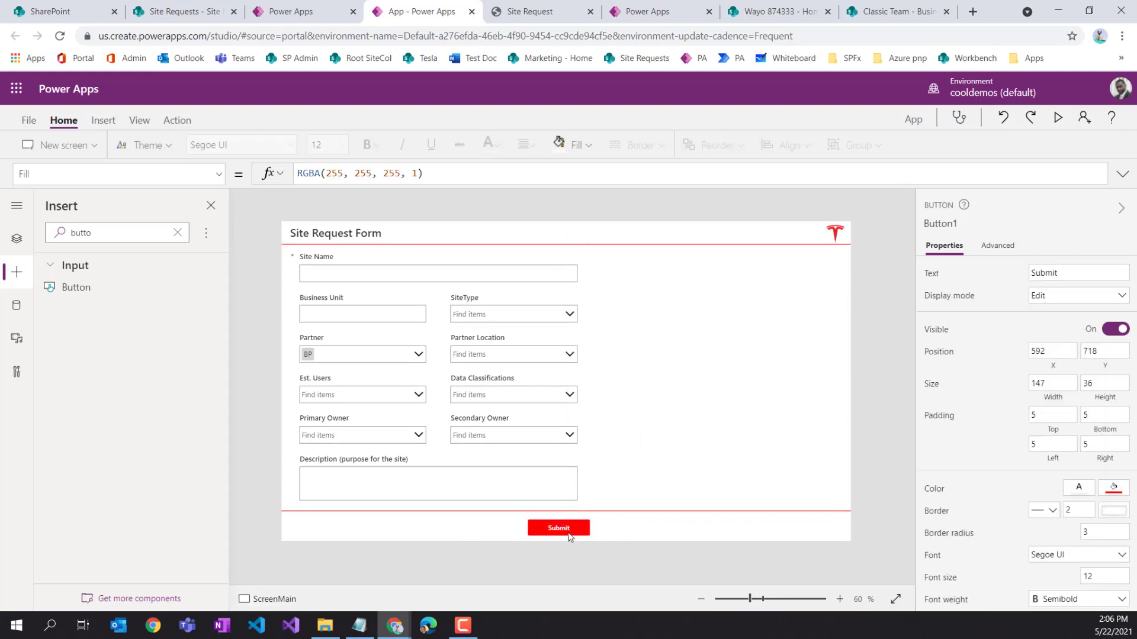
left_click(562, 529)
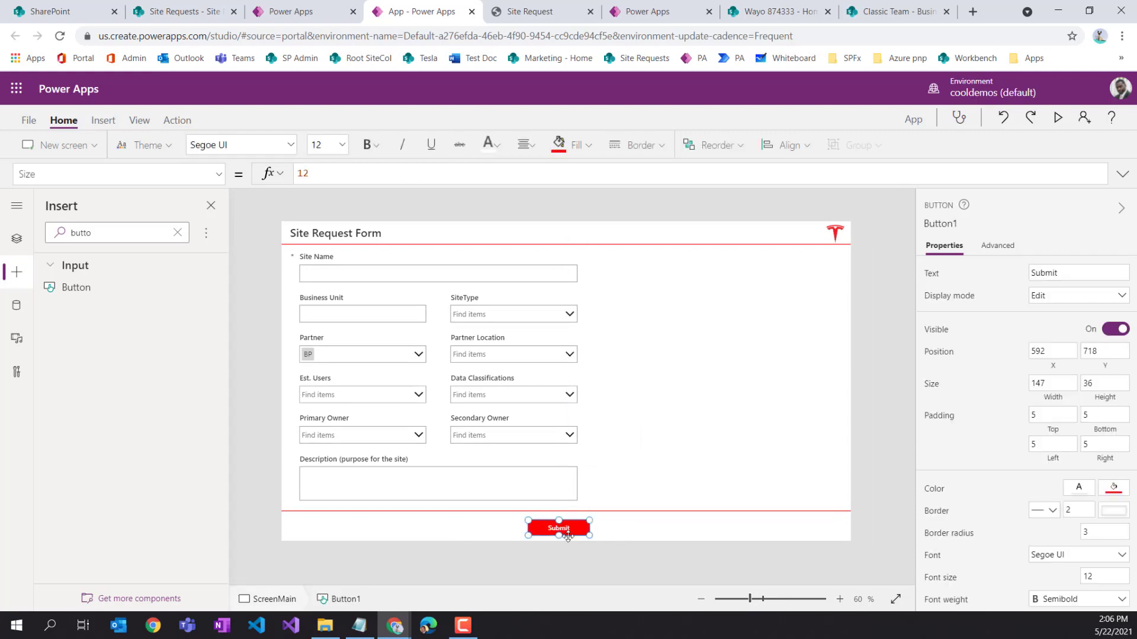
Duplicate the Submit button to its right and relabel the copy 'Cancel'
left_click(637, 540)
left_click(568, 531)
key("ctrl+c")
key("ctrl+v")
left_click_drag(567, 531, 658, 529)
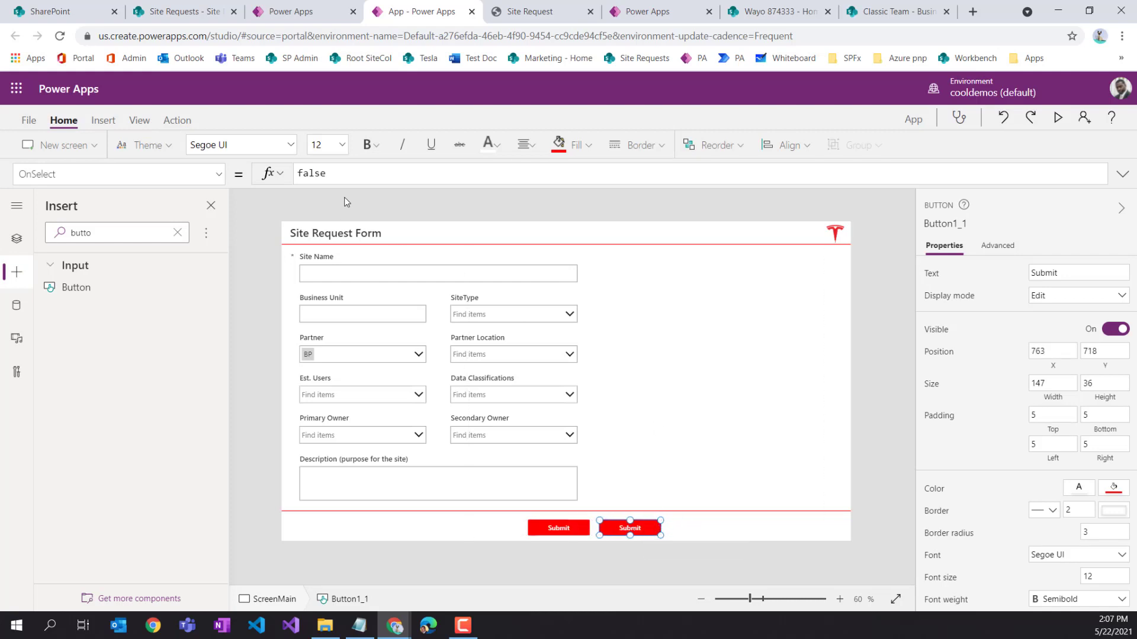
left_click(1065, 277)
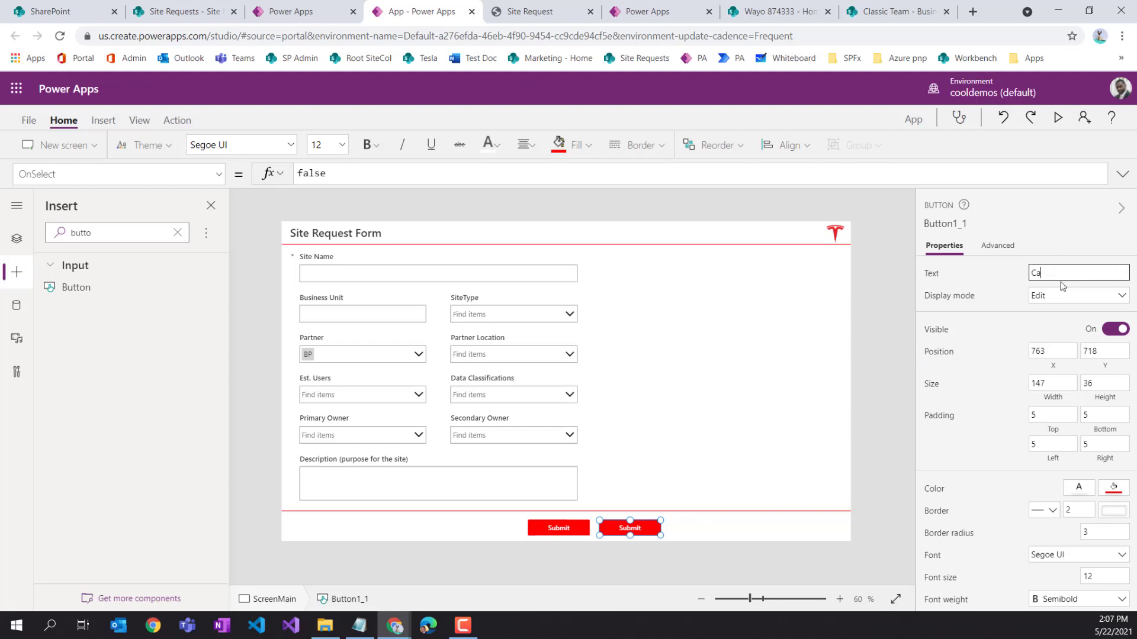
type("Cancel")
key("Return")
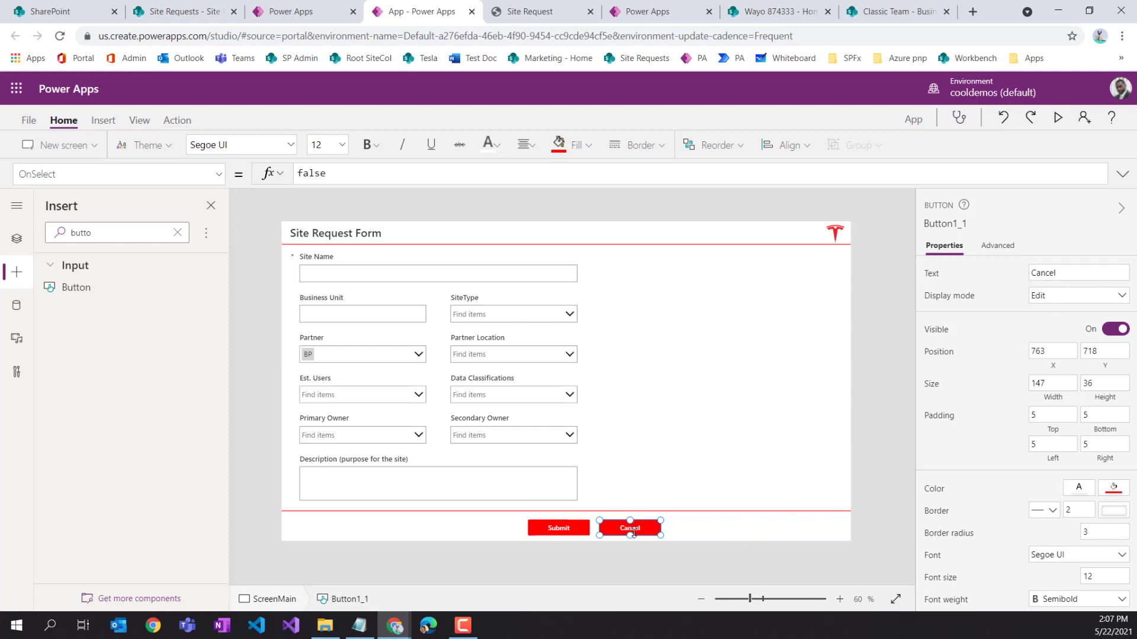
Give the Cancel button a white fill and dark grey text
left_click(1116, 490)
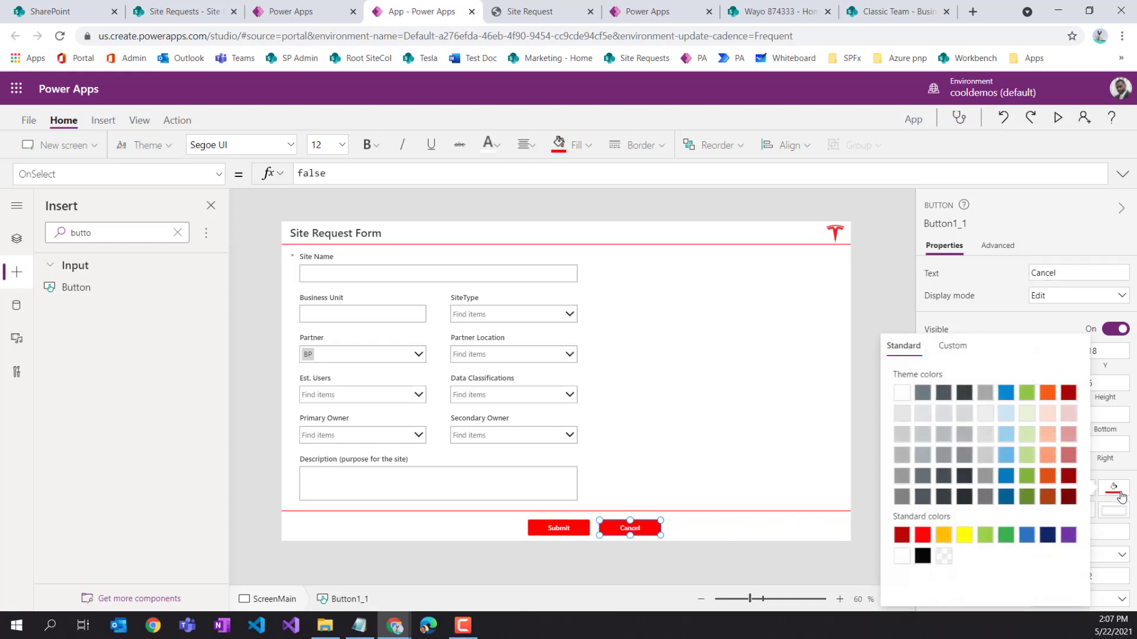
left_click(901, 435)
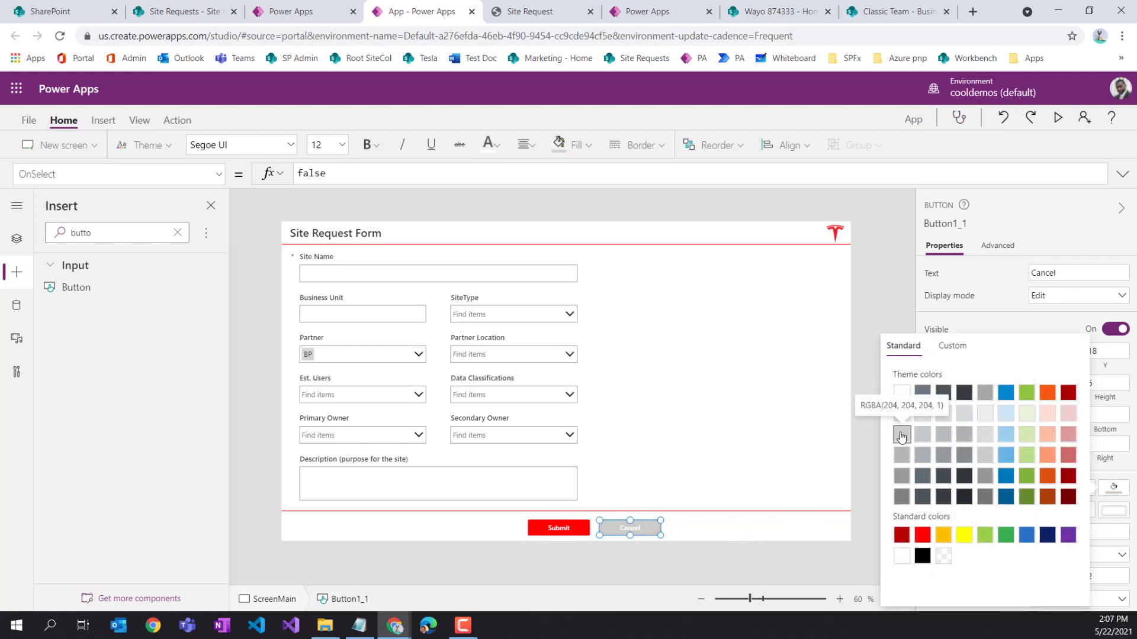
left_click(902, 393)
left_click(1030, 330)
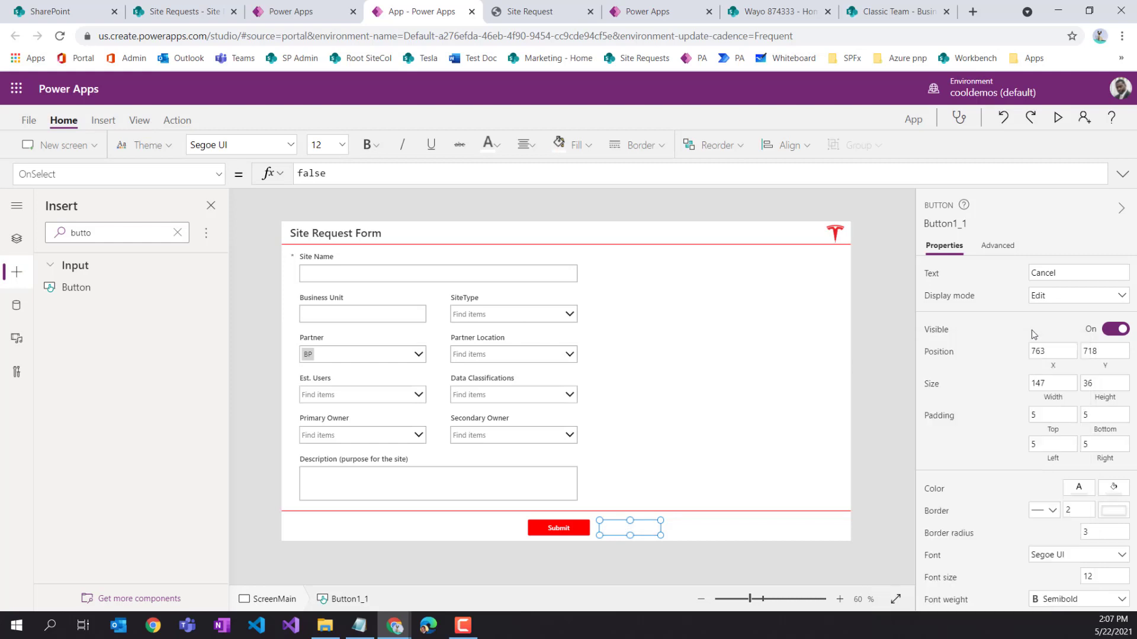
left_click(1079, 489)
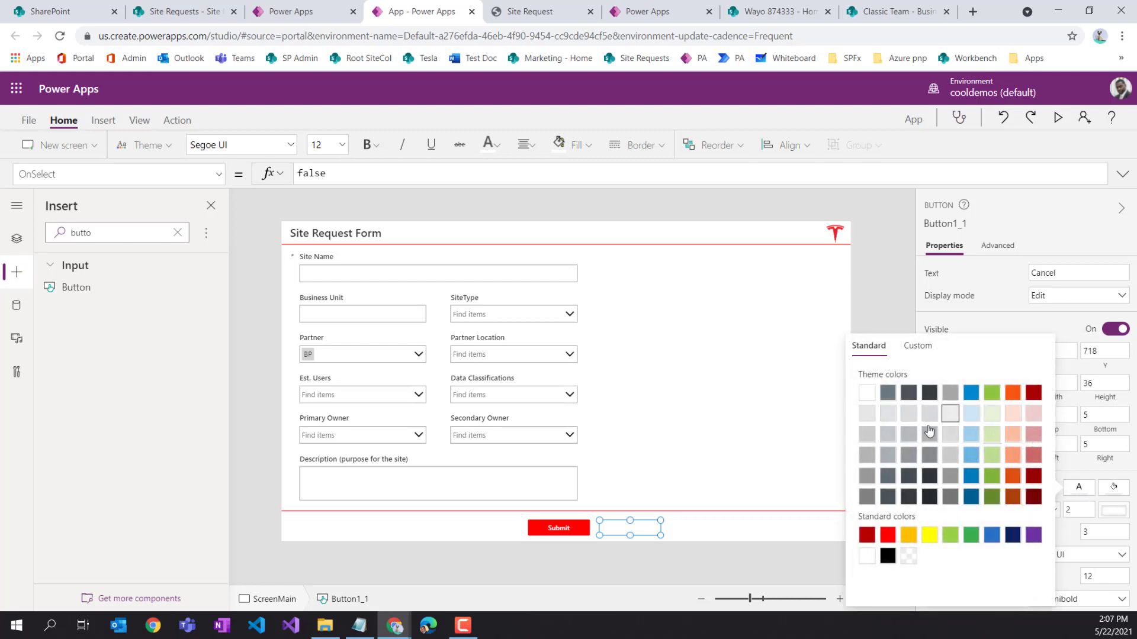
left_click(931, 401)
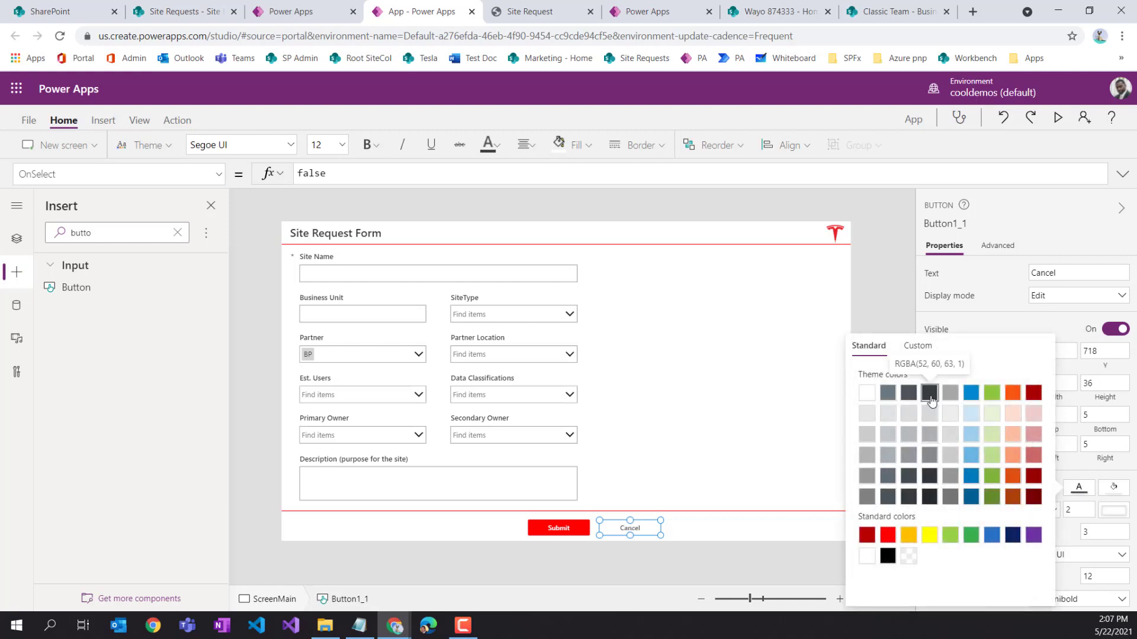
left_click(996, 326)
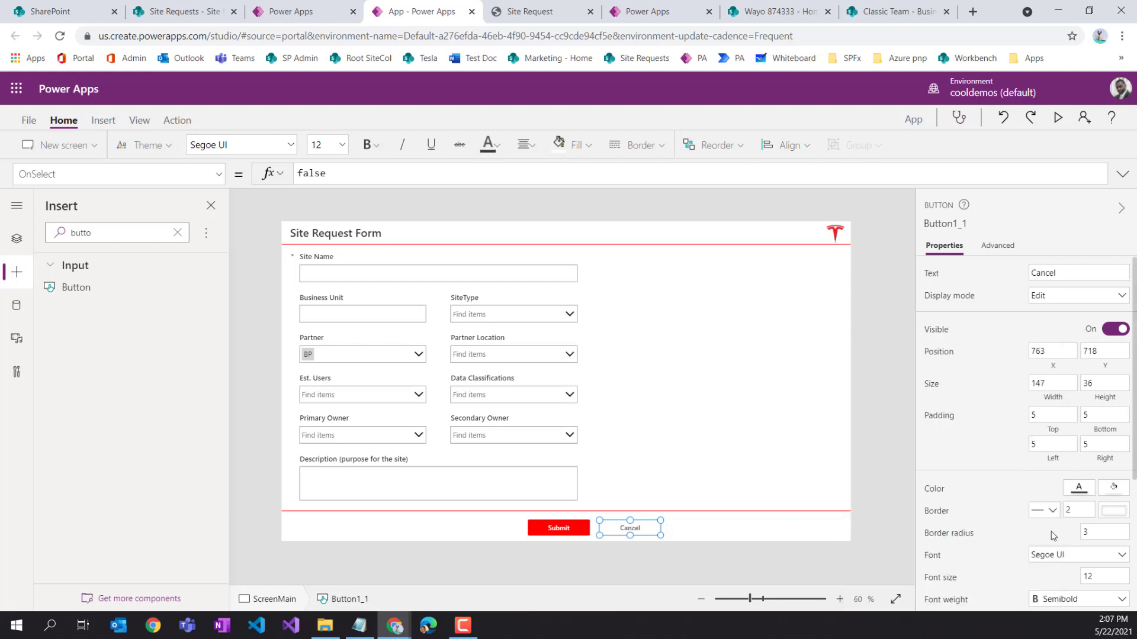
Give the Cancel button a red border, then select both buttons
left_click(1115, 513)
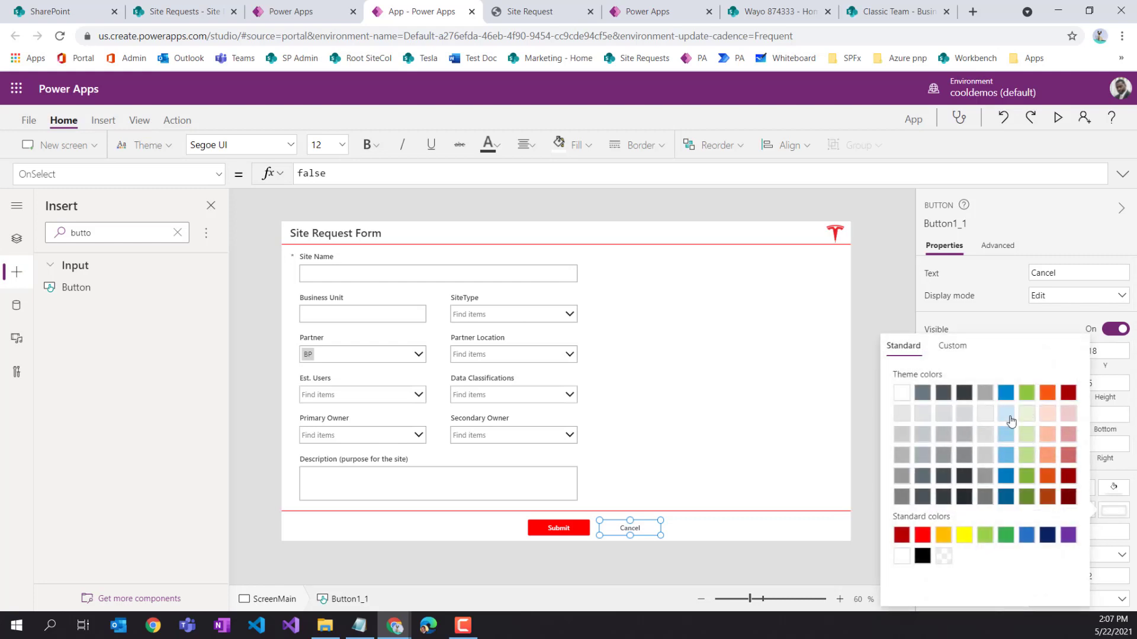
left_click(922, 534)
left_click(807, 581)
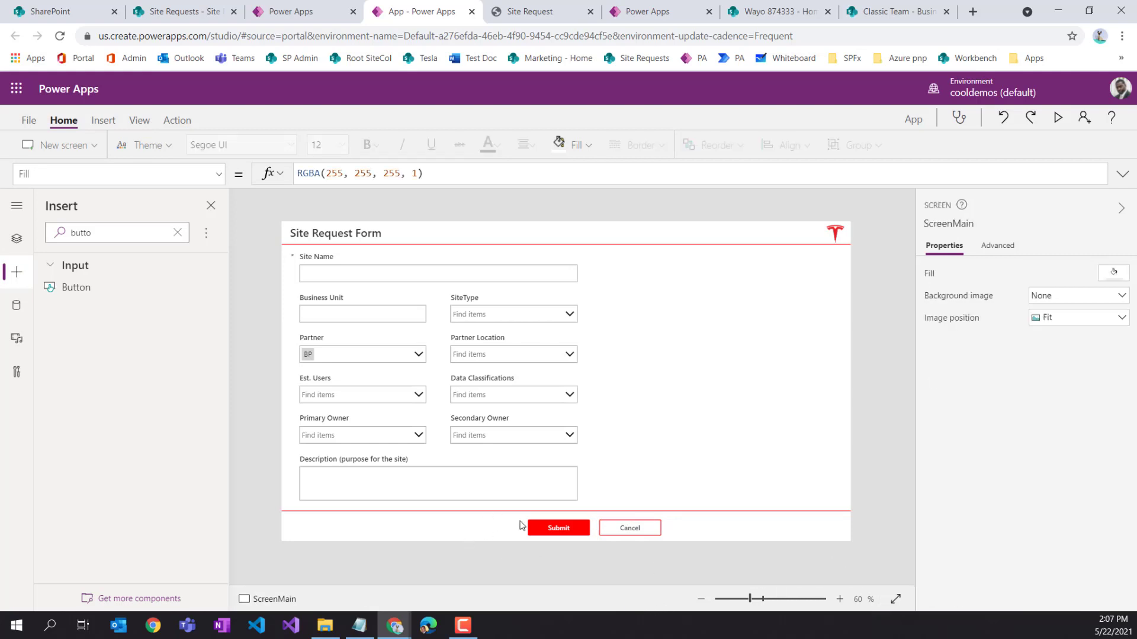
left_click_drag(521, 525, 605, 530)
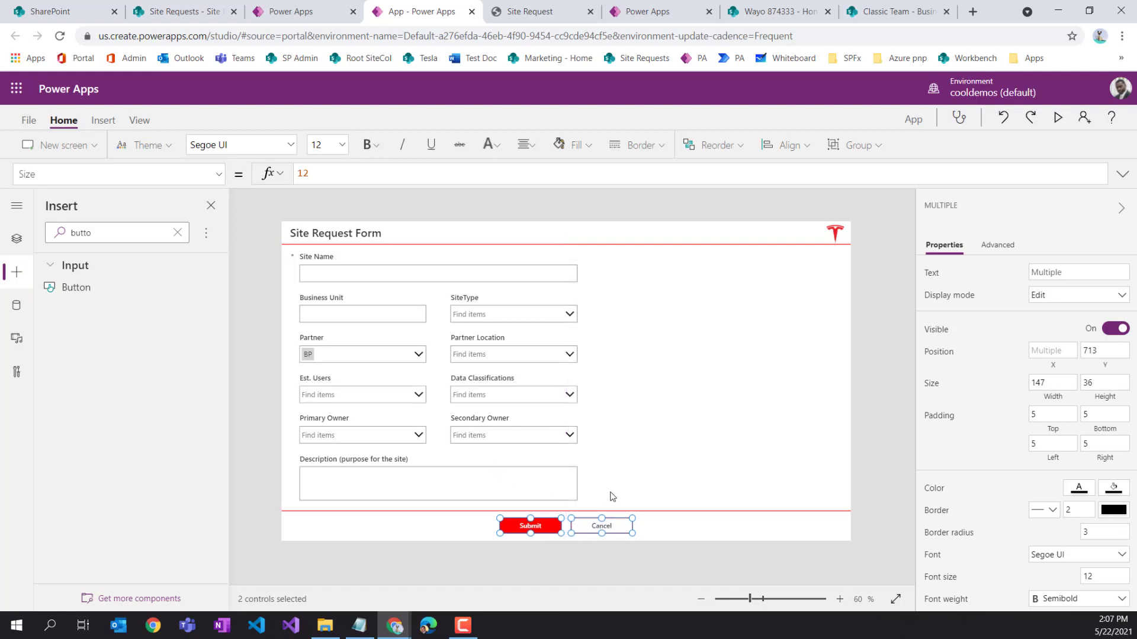
Select FormMain in the tree and narrow it to width 682
left_click(546, 471)
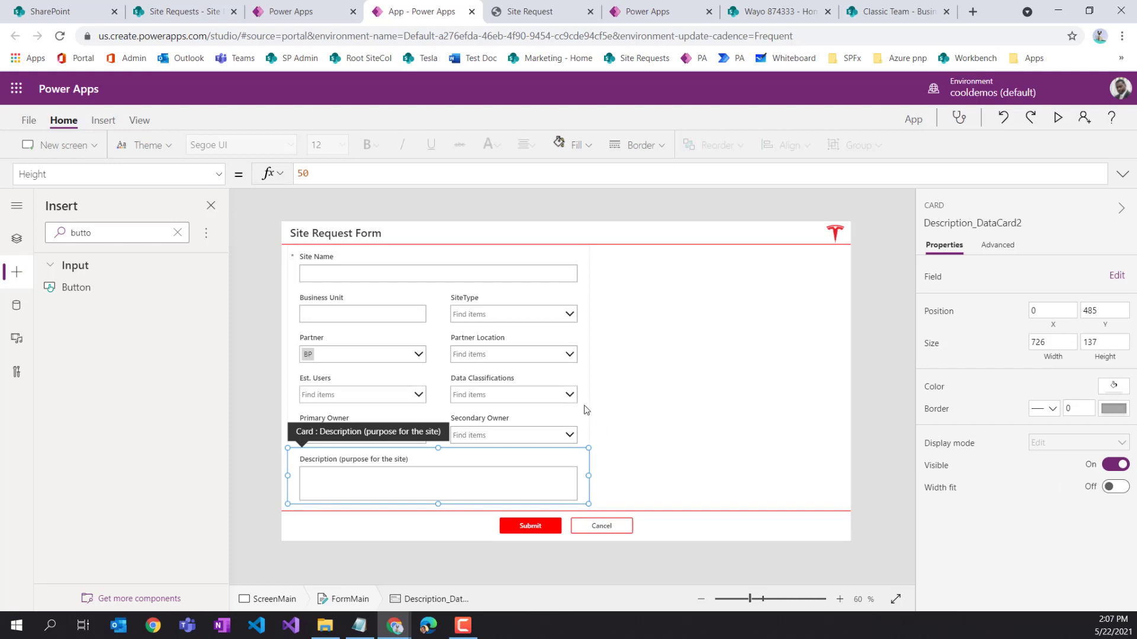
left_click(18, 242)
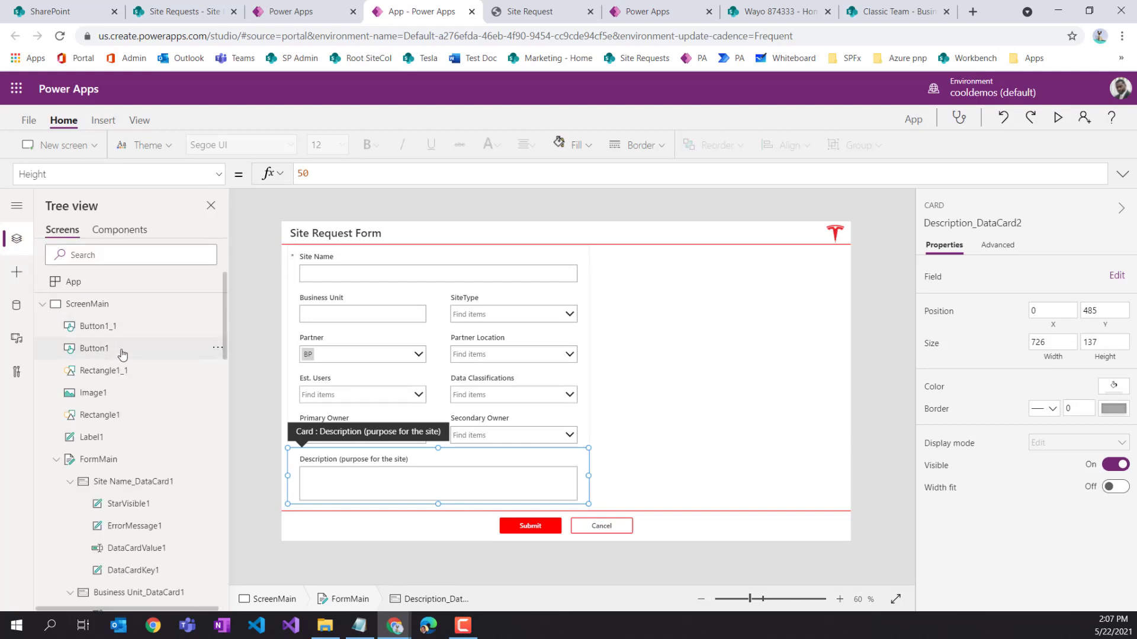
left_click(98, 459)
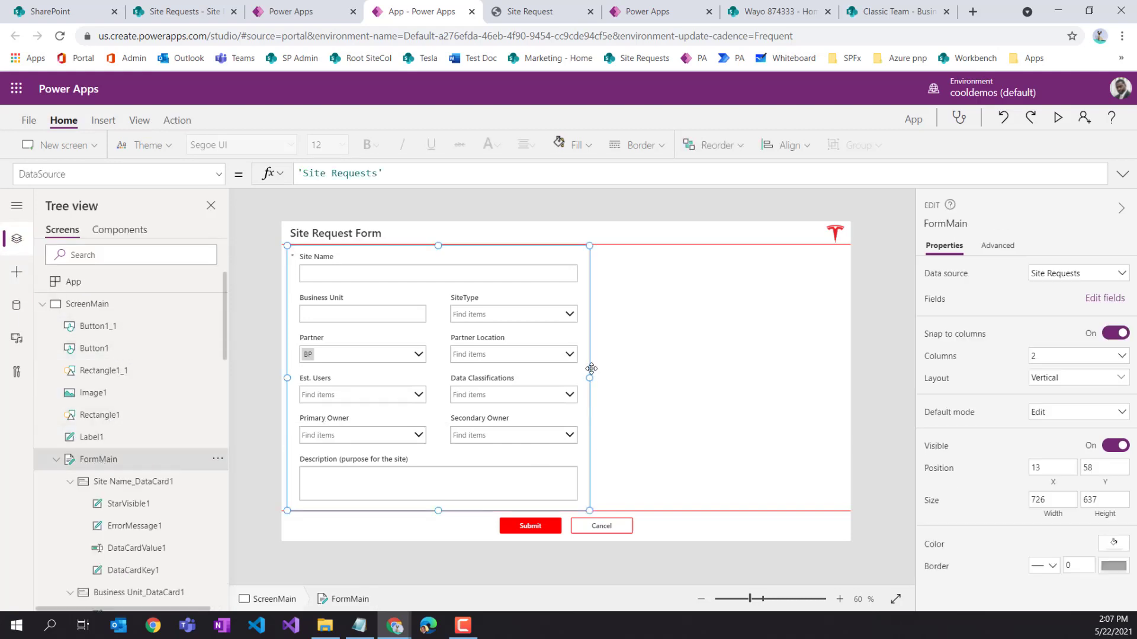
left_click_drag(590, 377, 571, 380)
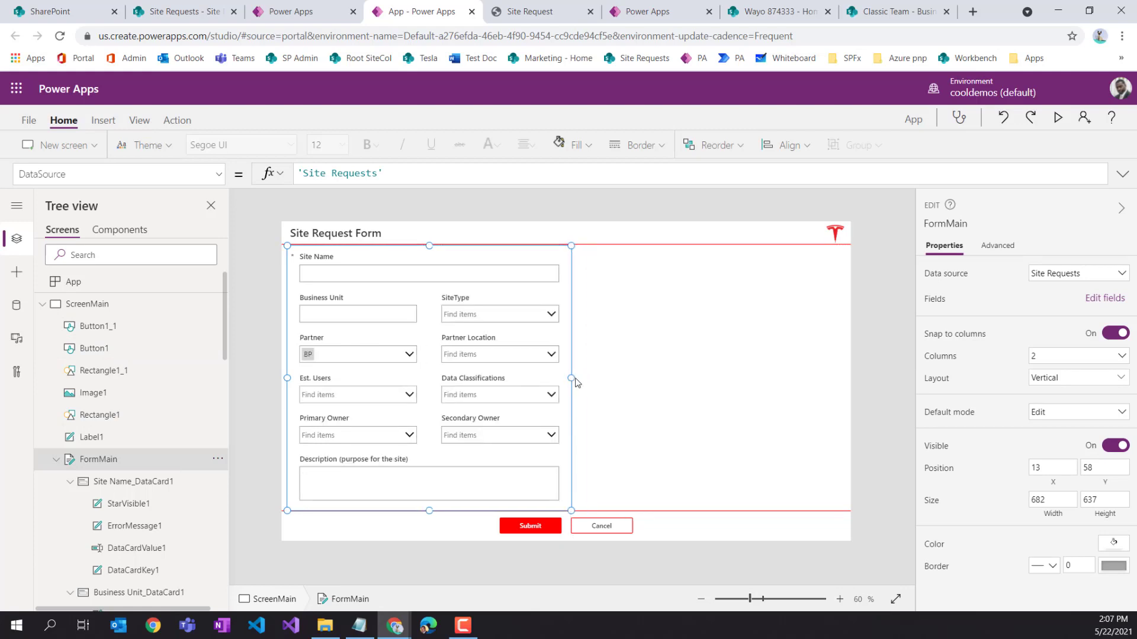
mouse_move(571, 378)
left_mouse_down()
mouse_move(583, 378)
mouse_move(571, 378)
left_mouse_up()
Shift the Submit and Cancel buttons together slightly to the right
left_click(515, 542)
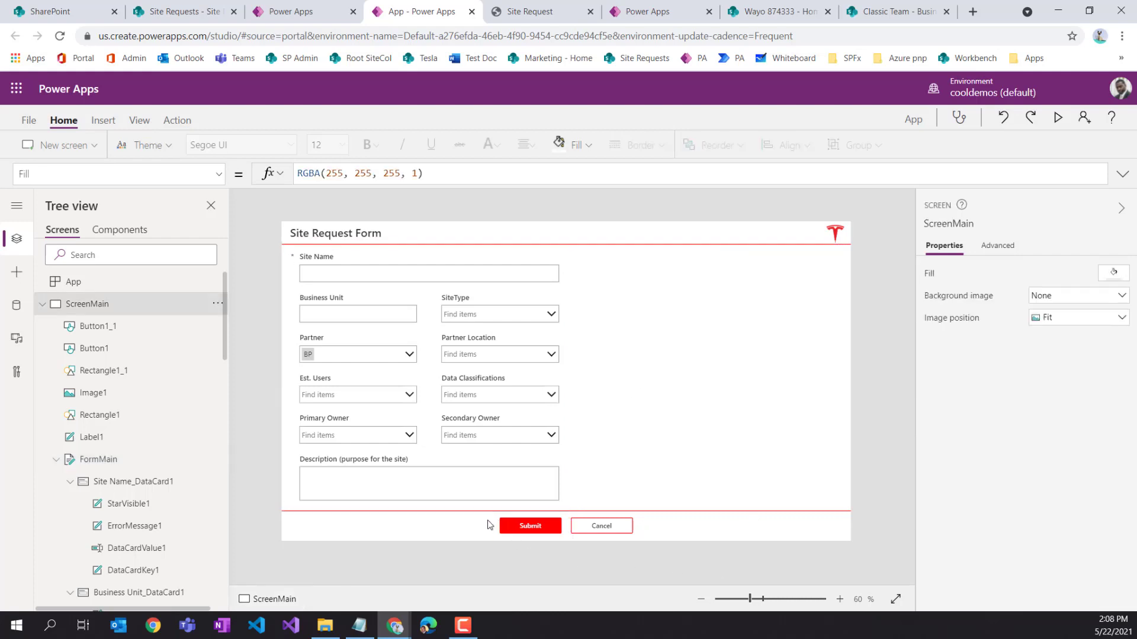
left_click_drag(488, 521, 610, 532)
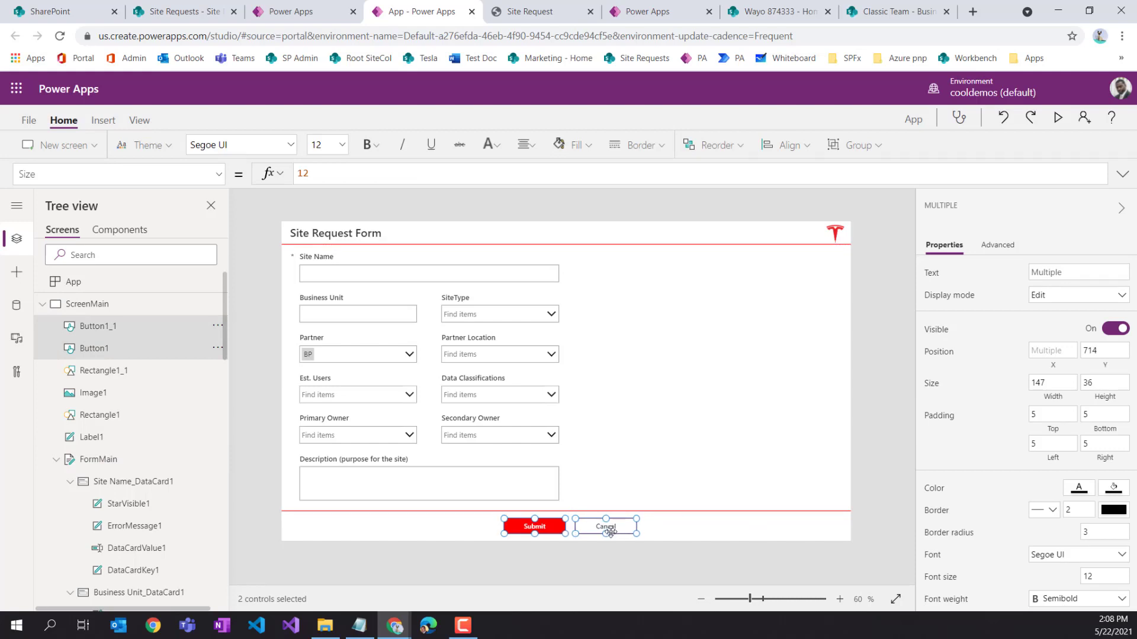
left_click(676, 537)
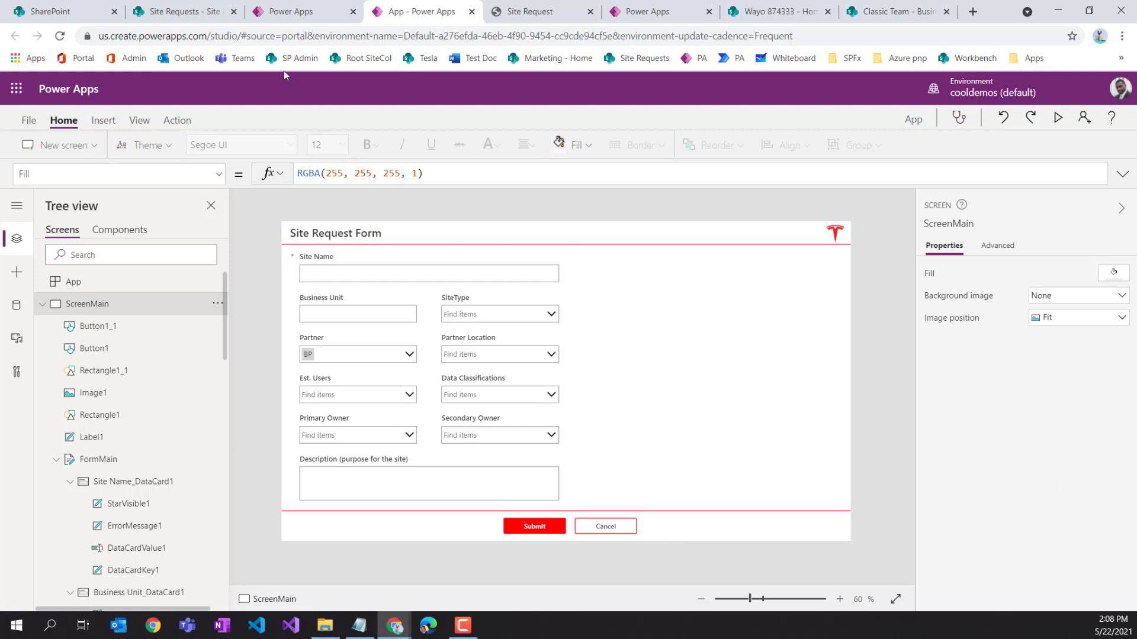
left_click(510, 19)
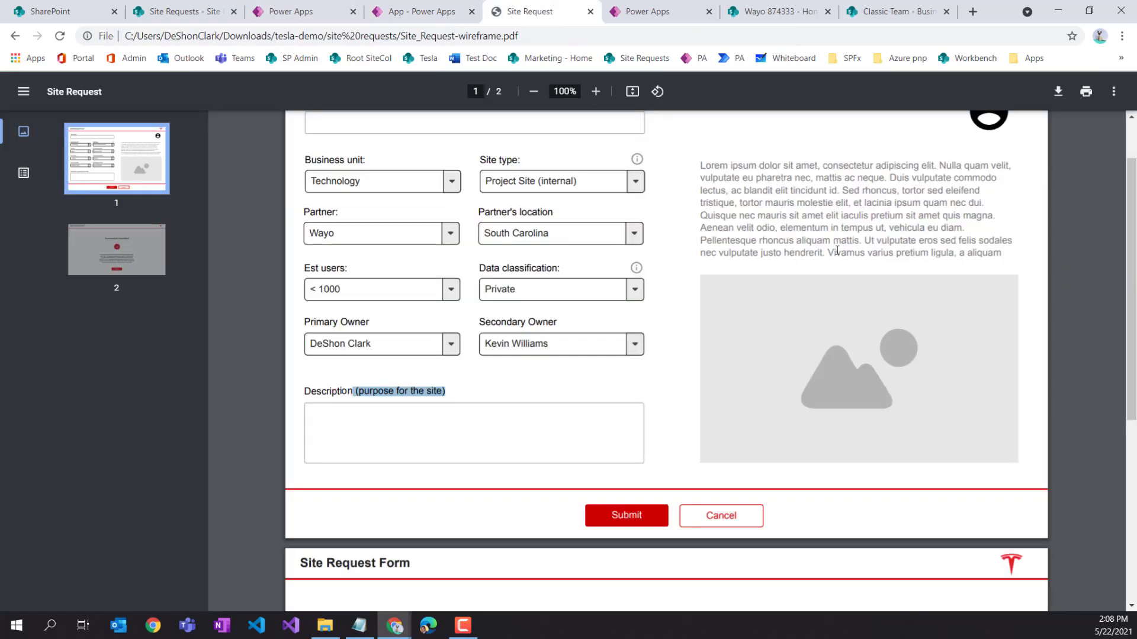
scroll(837, 250, "up", 1)
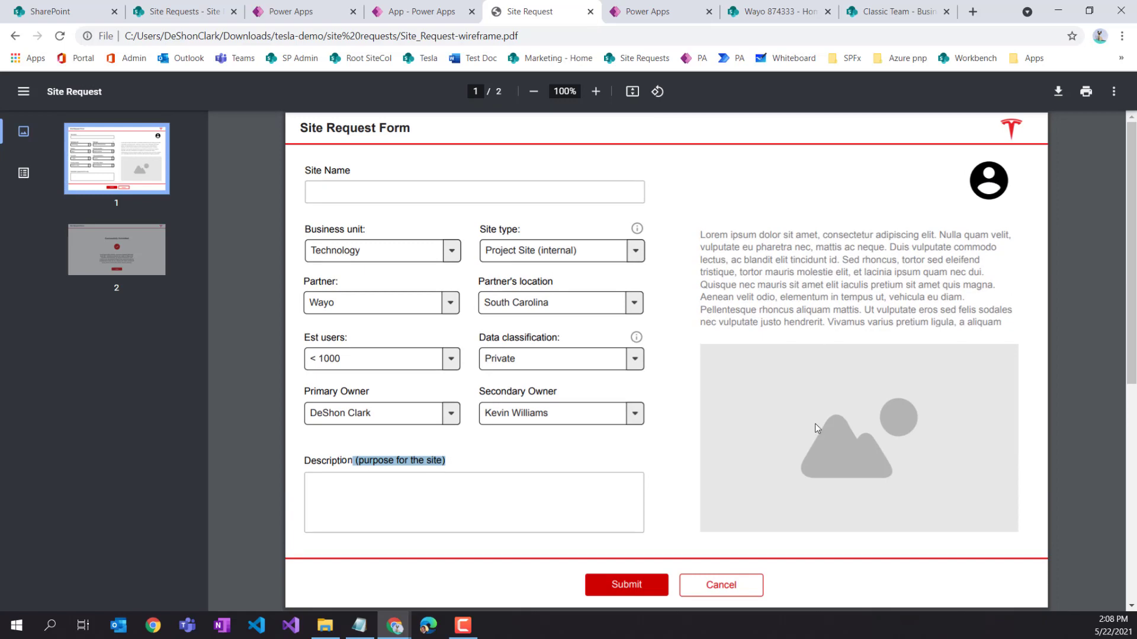
left_click(417, 16)
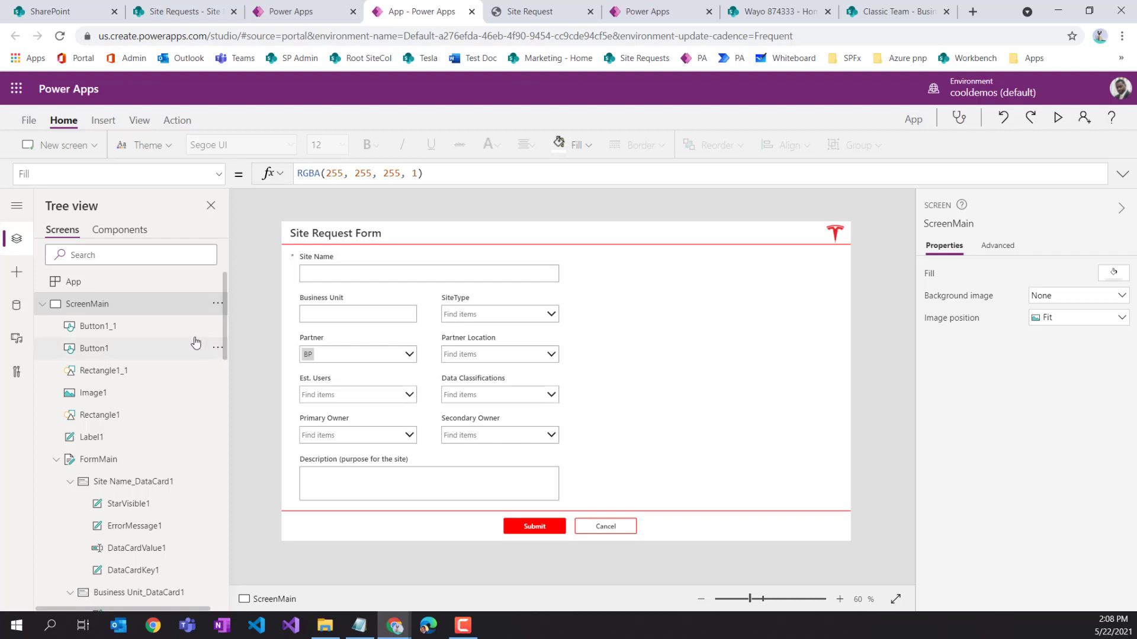
Insert an image control at the form's top-right corner
left_click(17, 272)
left_click(96, 237)
type("ima")
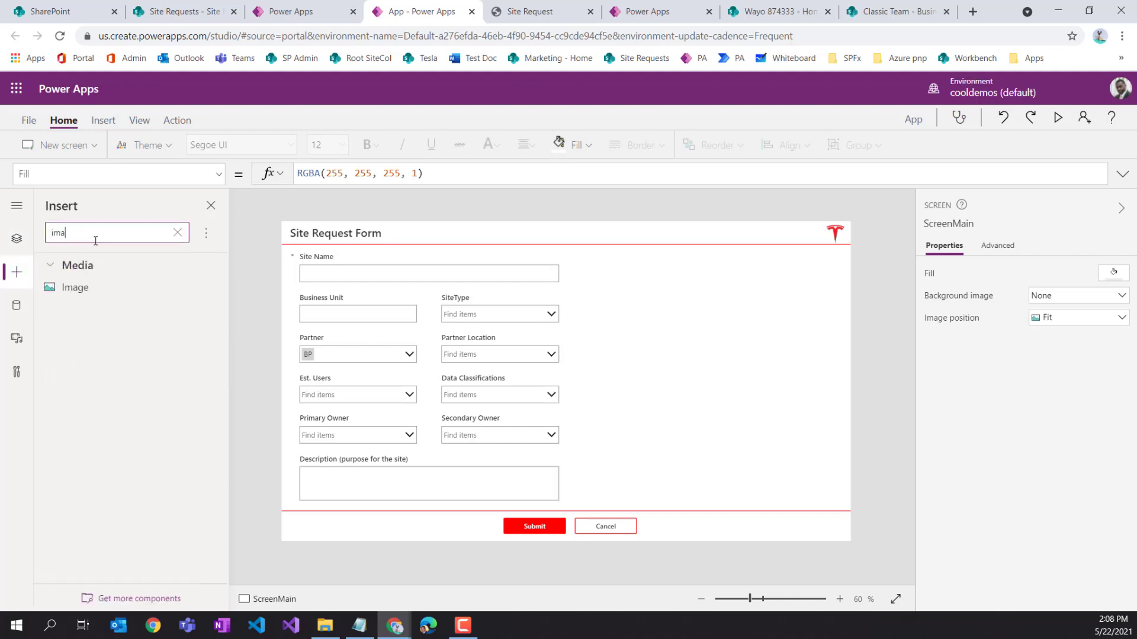
type("g")
left_click(68, 288)
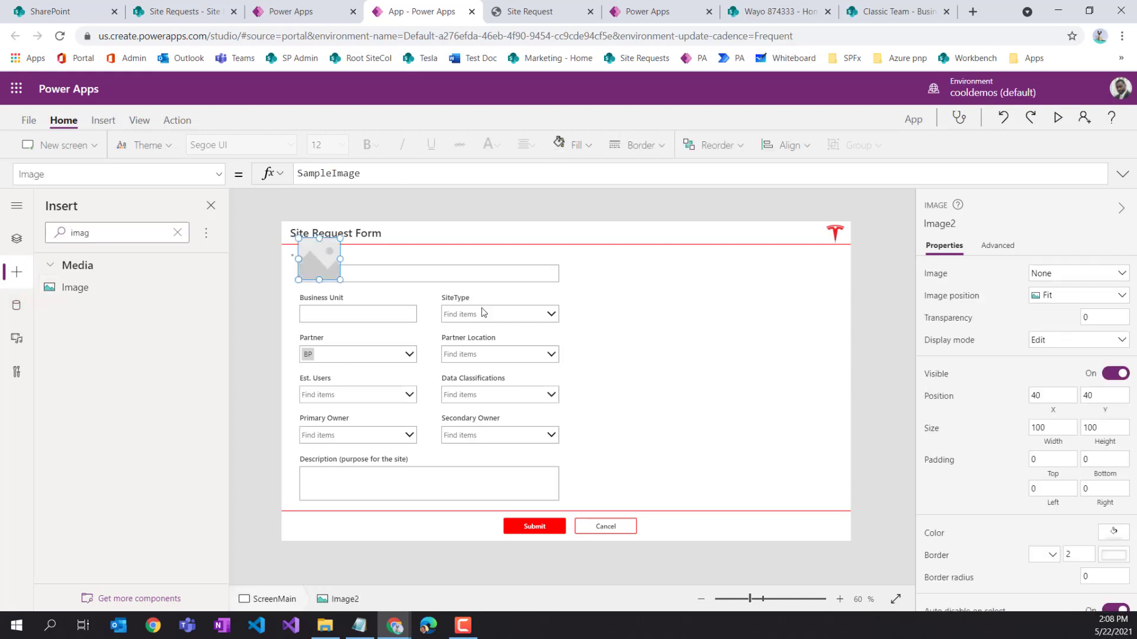
left_click_drag(314, 252, 802, 271)
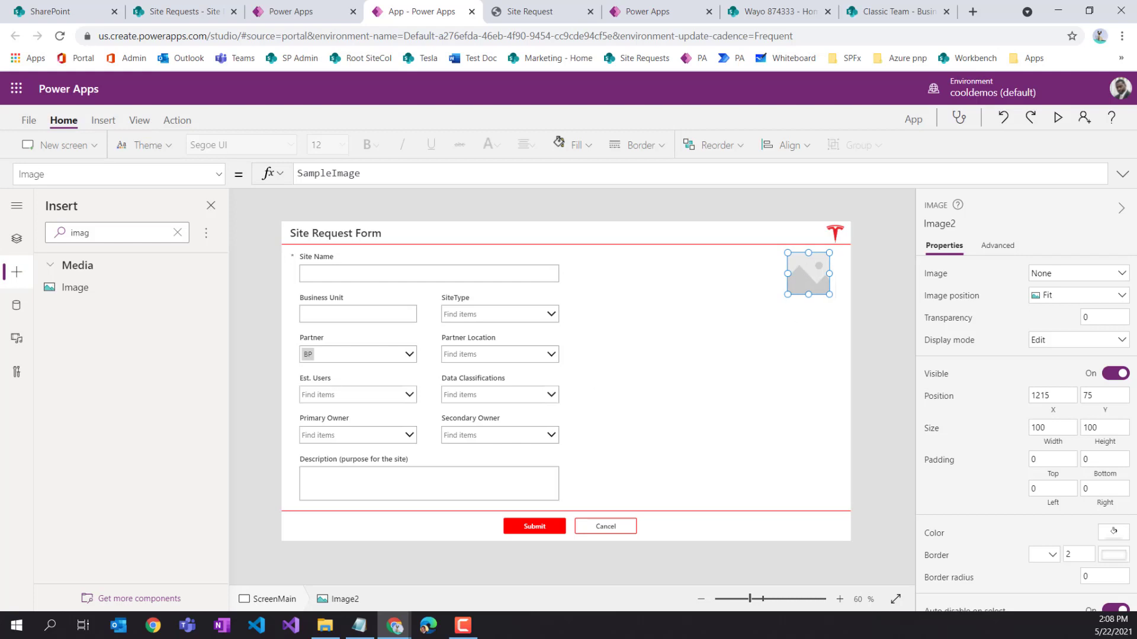
Insert a text label beside SiteType and shorten its box
left_click(177, 232)
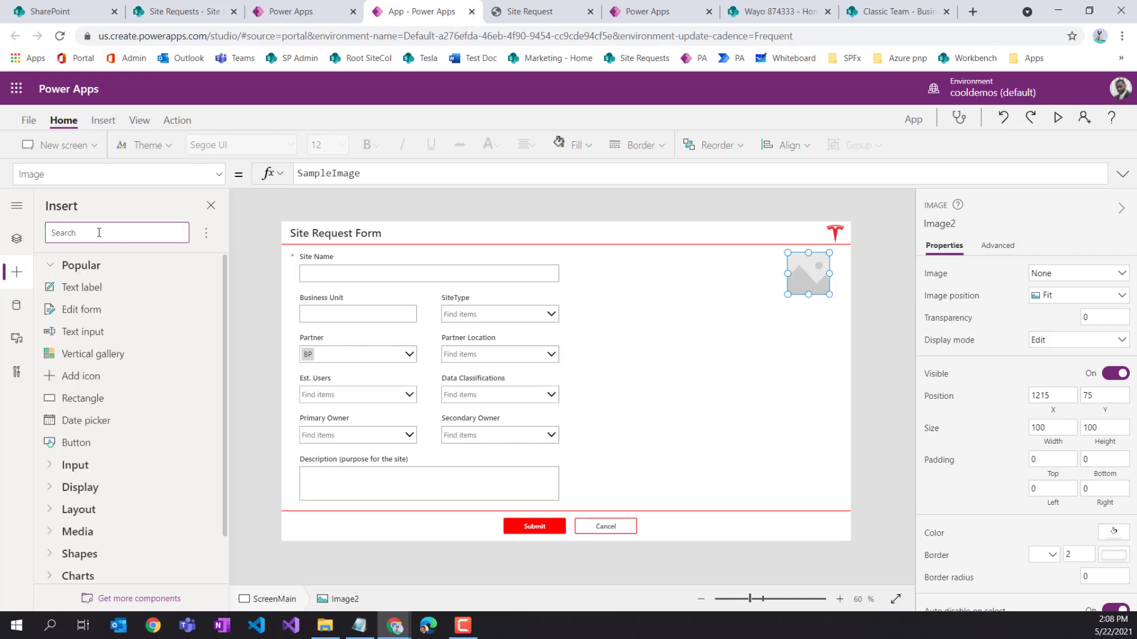
type("text")
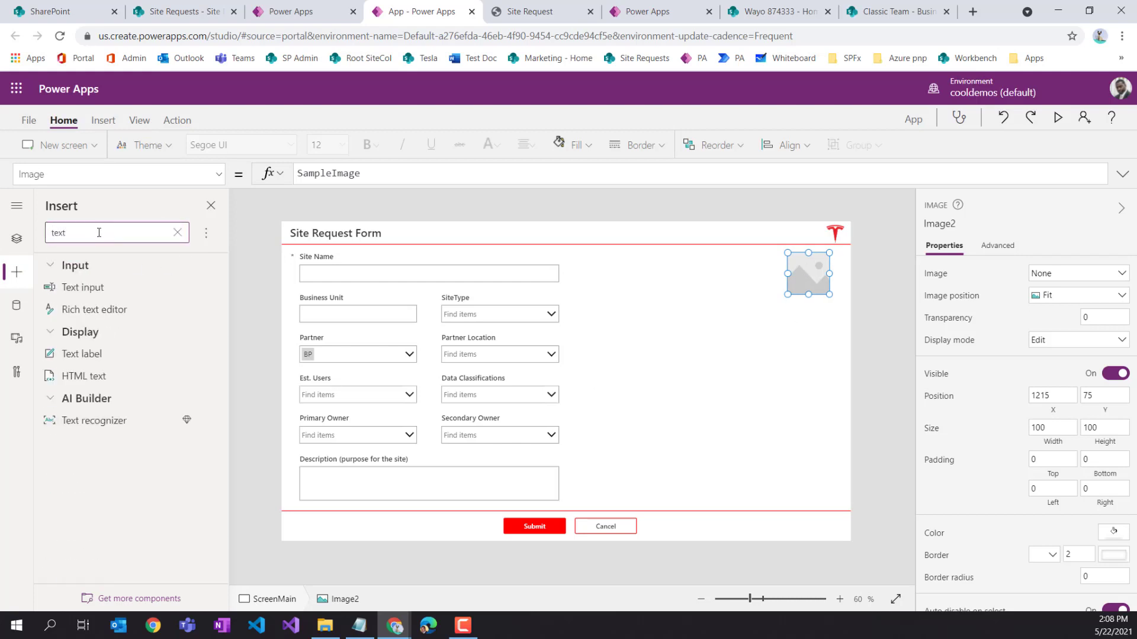
left_click(89, 354)
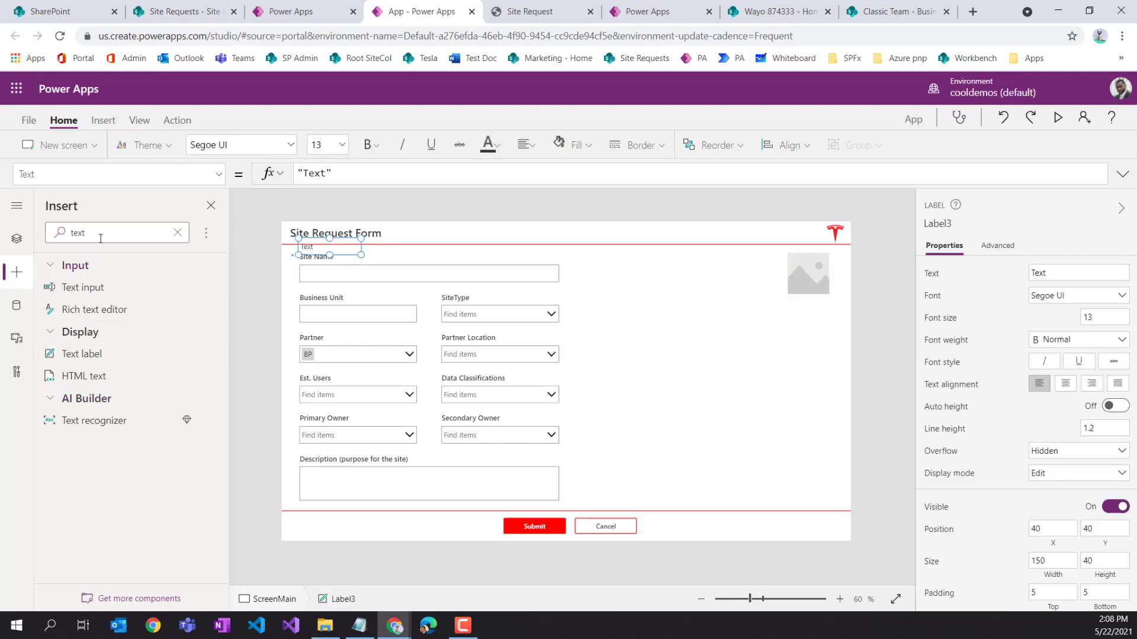
left_click_drag(333, 247, 586, 359)
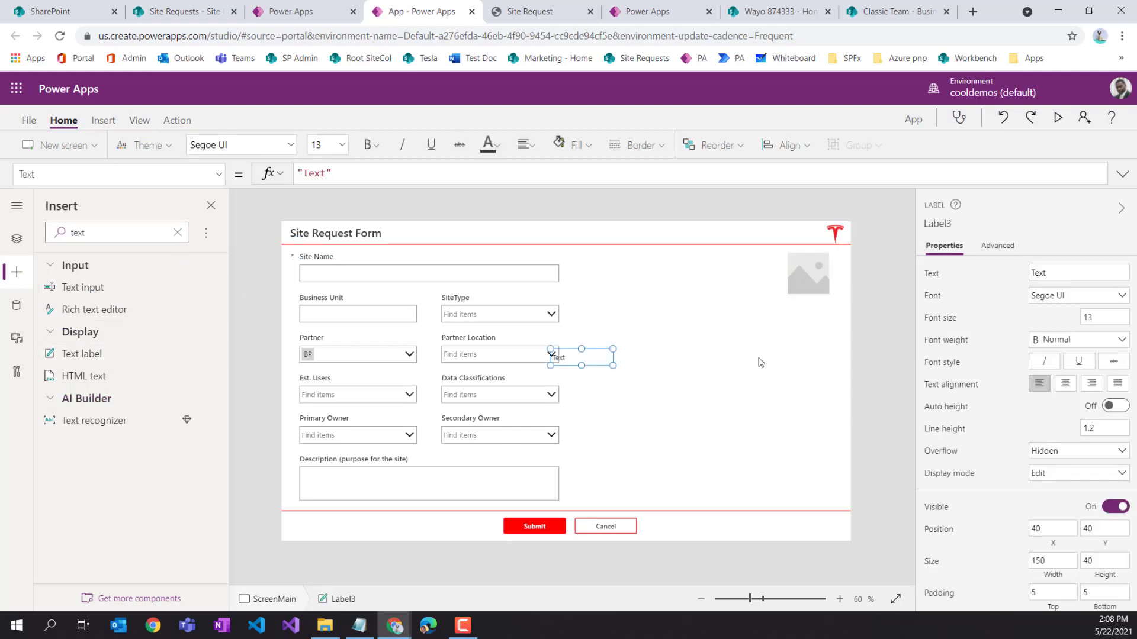
left_click_drag(760, 362, 831, 411)
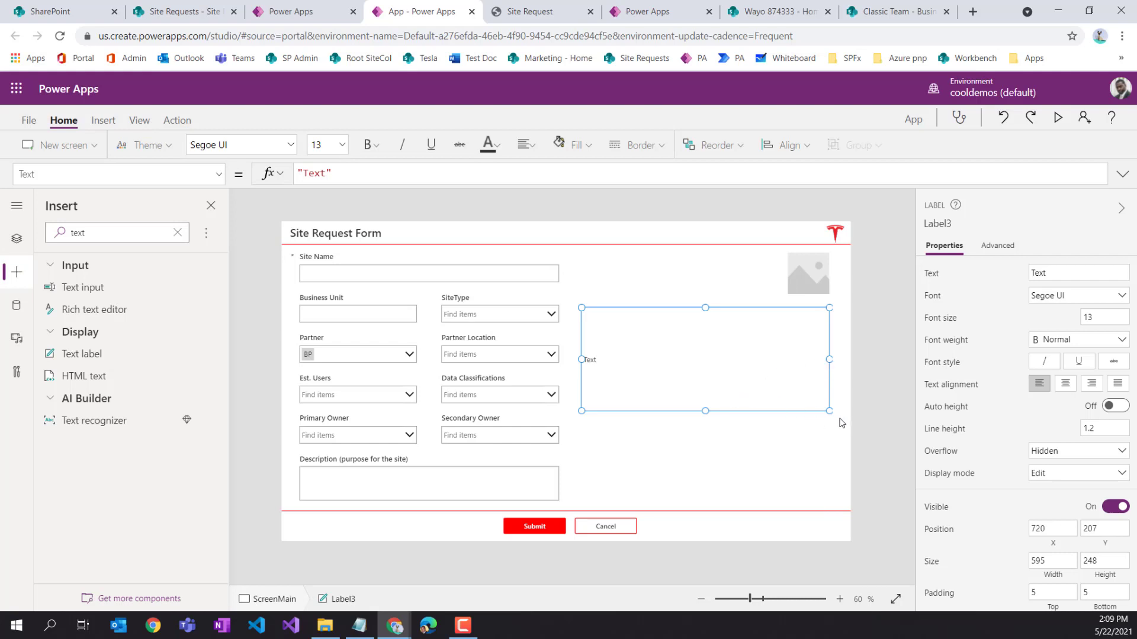
left_click_drag(828, 411, 832, 363)
left_click(766, 421)
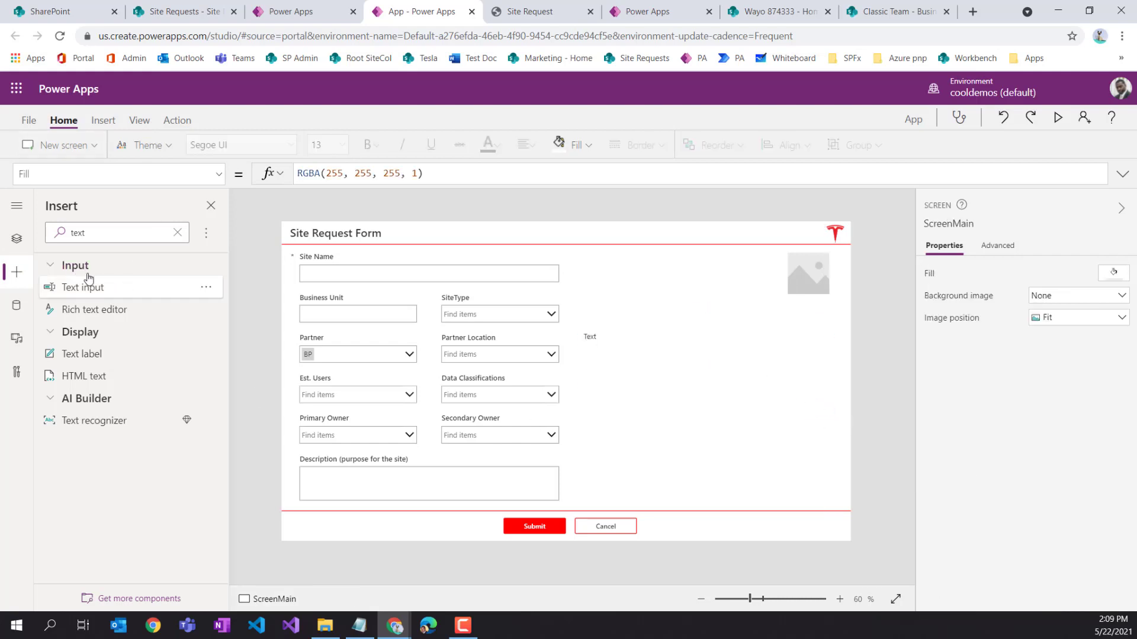
left_click(177, 233)
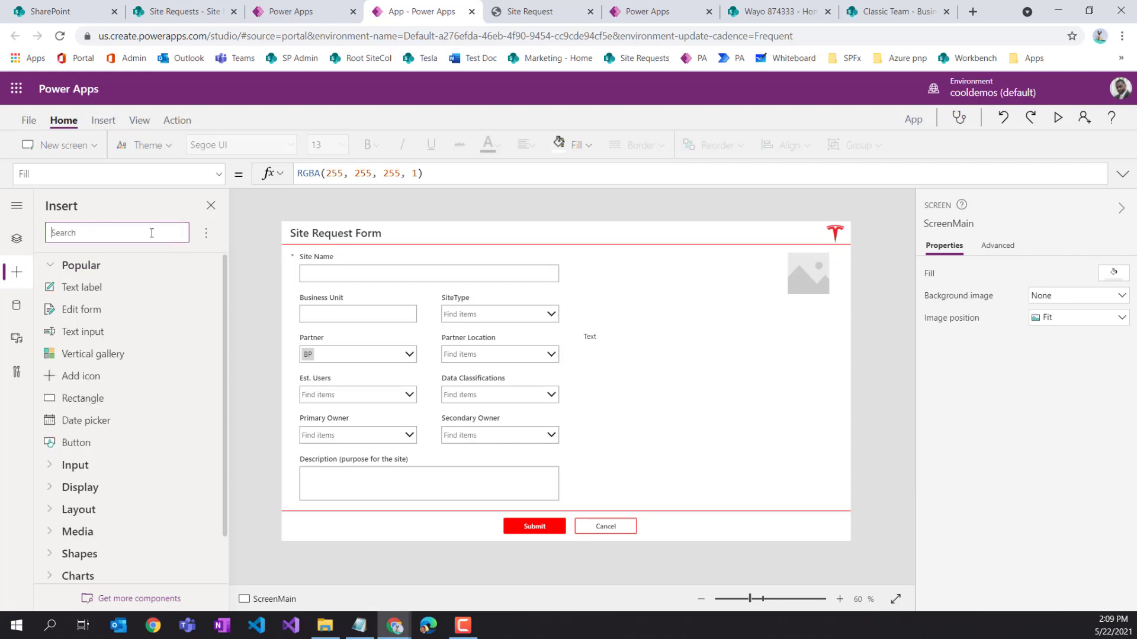
Insert an image below the text label with image position set to Fill
type("ima")
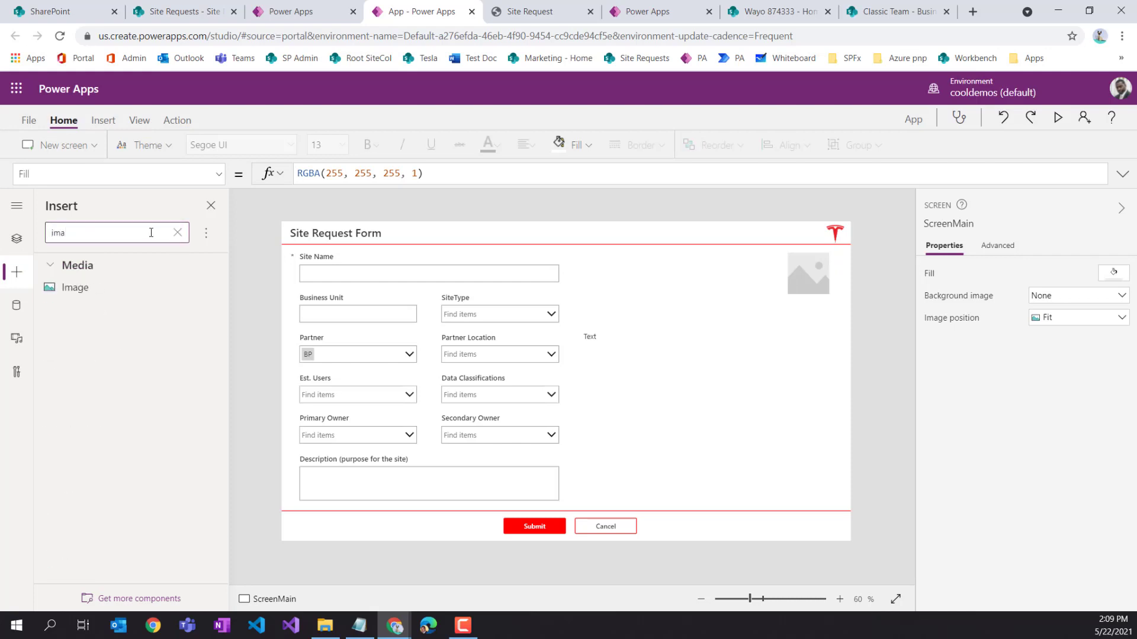
left_click(115, 287)
left_click_drag(309, 266, 838, 506)
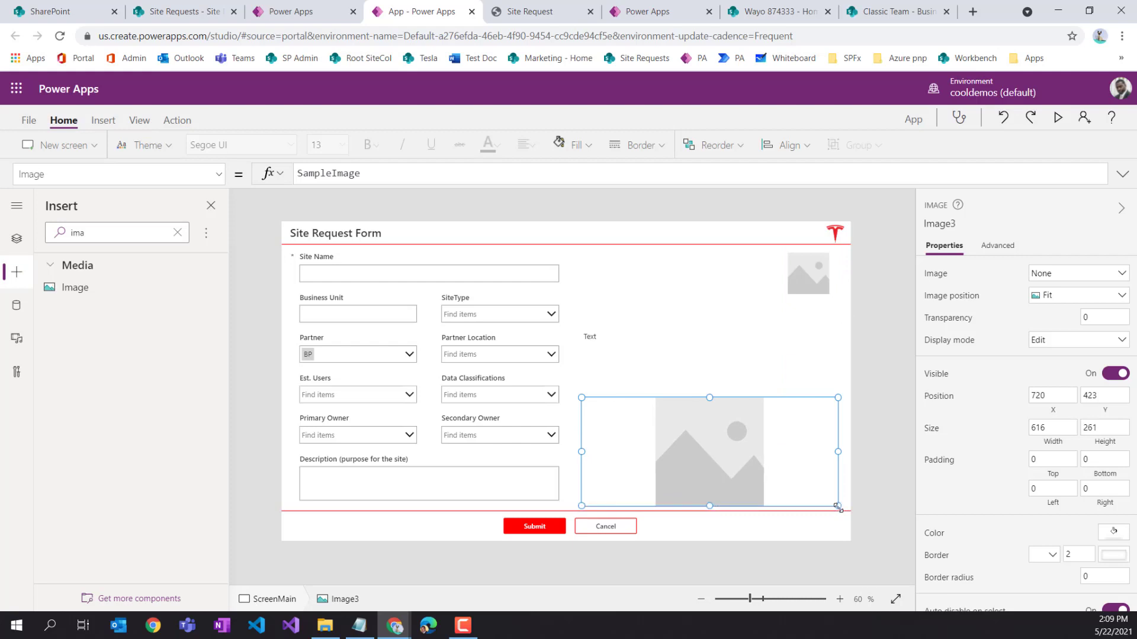
left_click(1059, 295)
left_click(1054, 329)
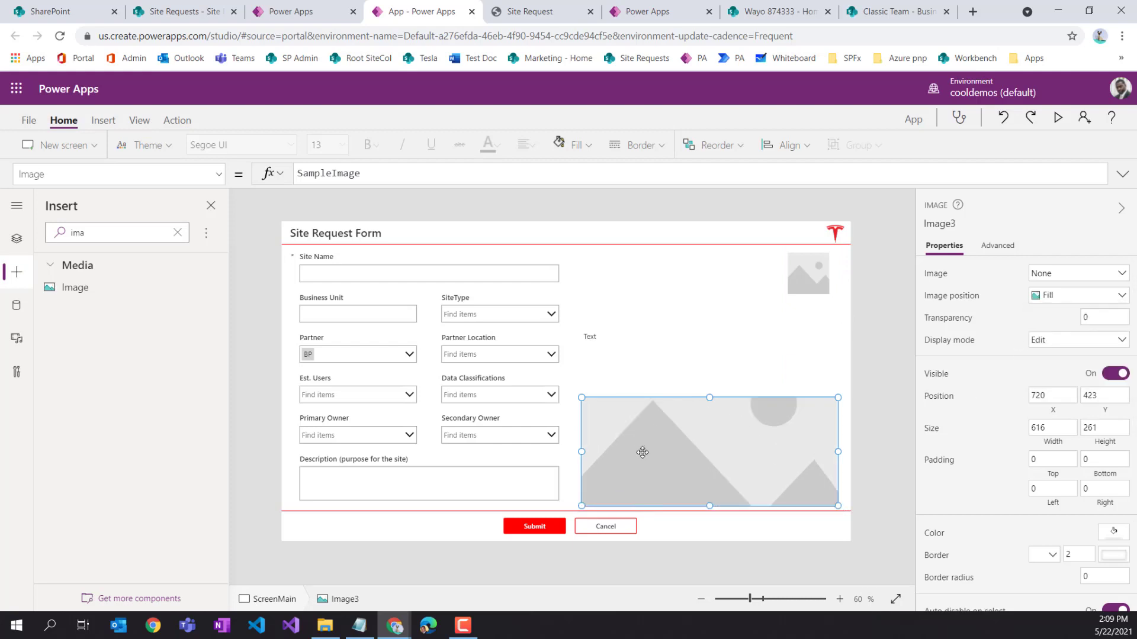
Load body-cast.jpg from the computer as the image source
left_click(1060, 274)
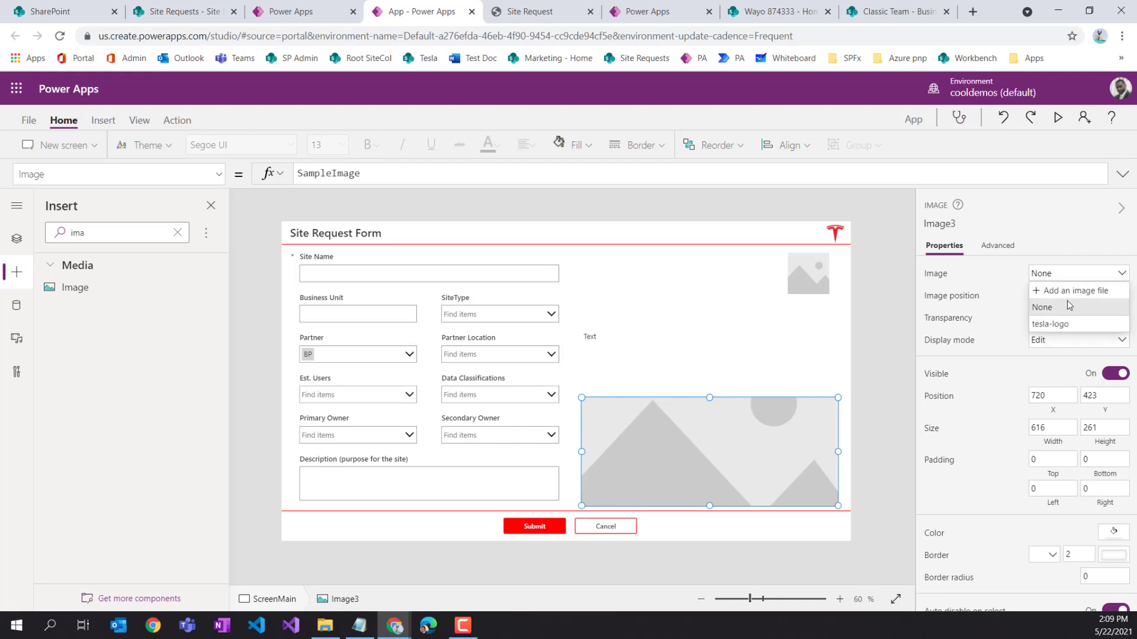
left_click(1070, 290)
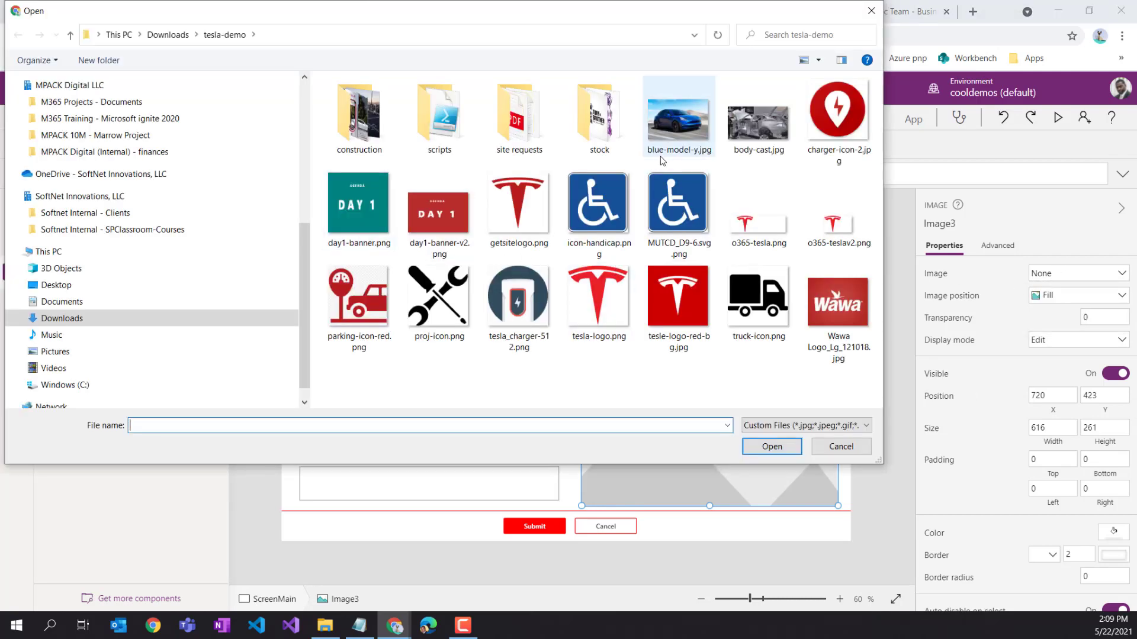
left_click(675, 135)
left_click(761, 133)
left_click(761, 445)
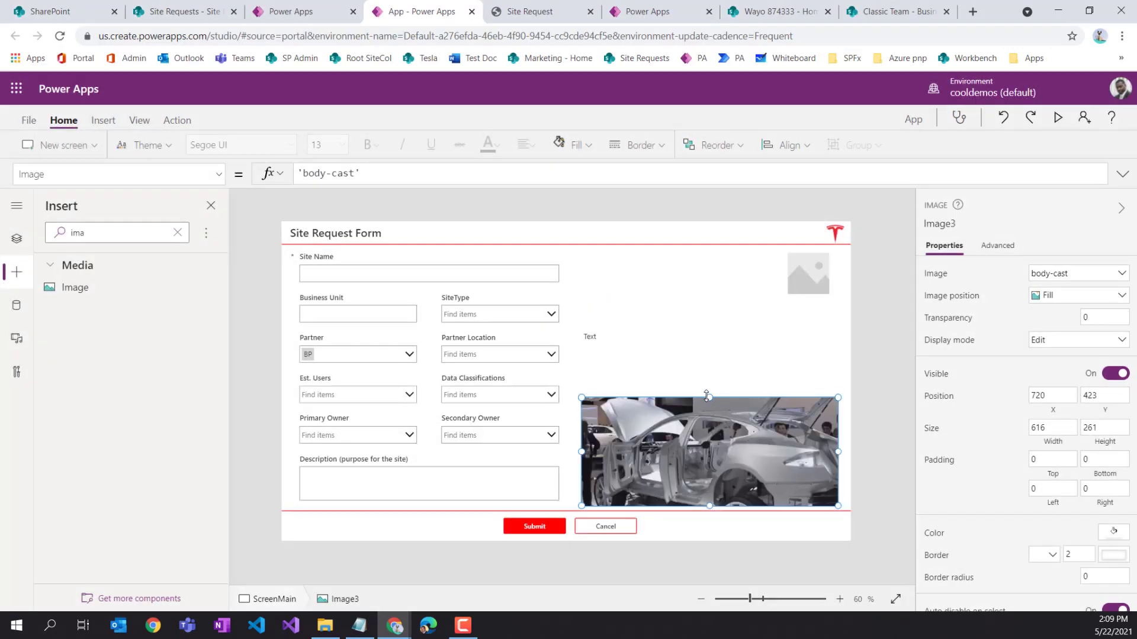
Stretch the car photo slightly upward and raise the text label a little
left_click_drag(711, 390, 711, 384)
left_click(637, 332)
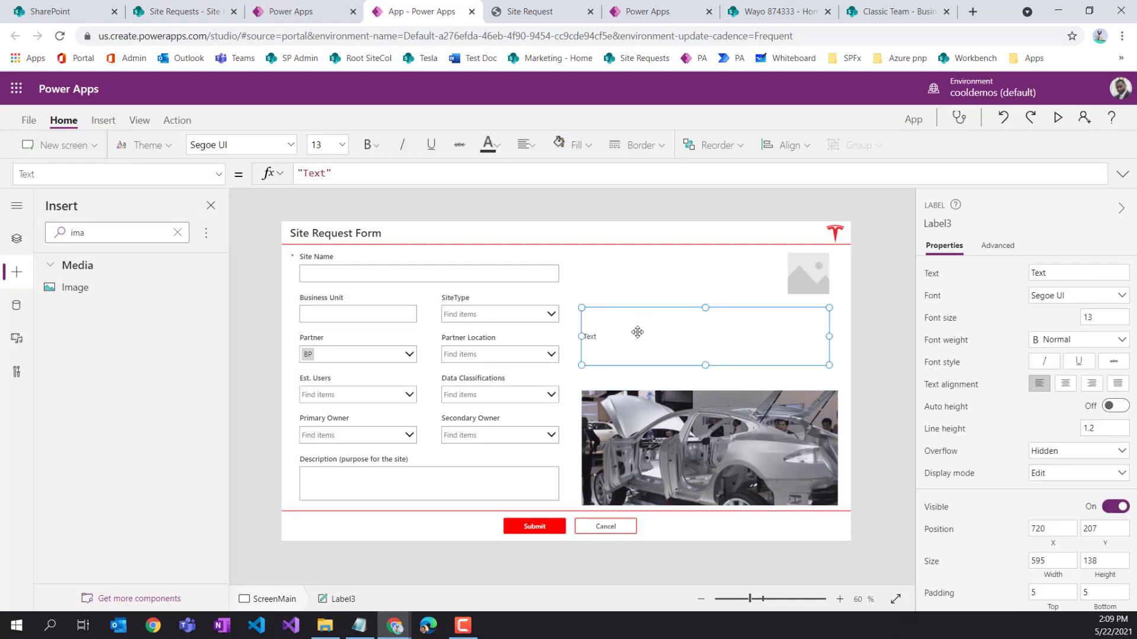
left_click_drag(639, 331, 639, 324)
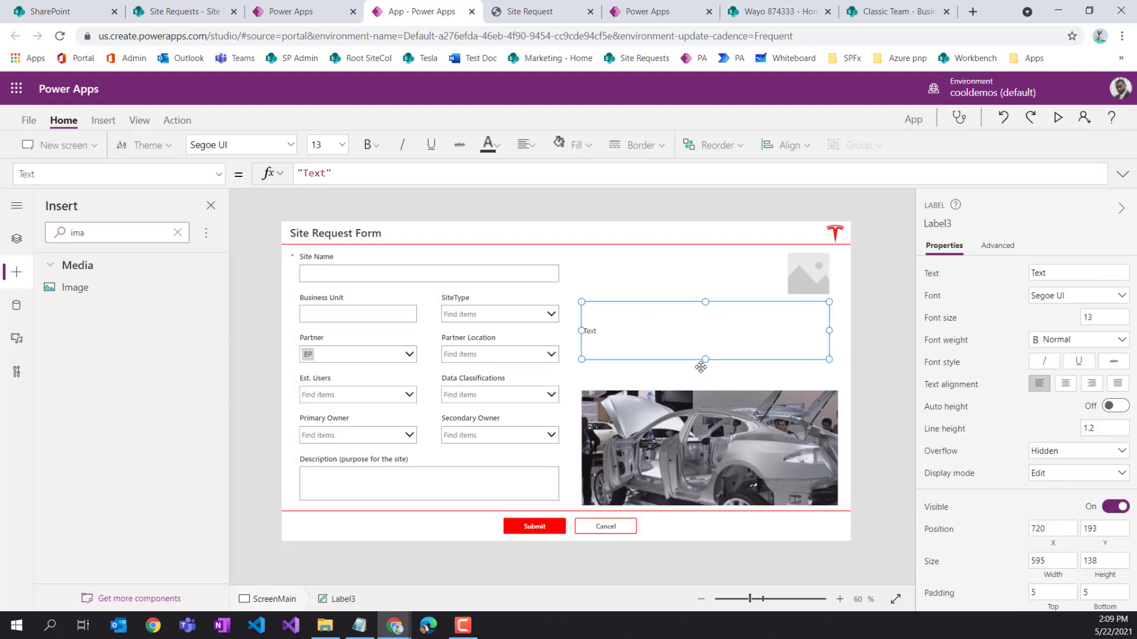
scroll(1033, 464, "down", 2)
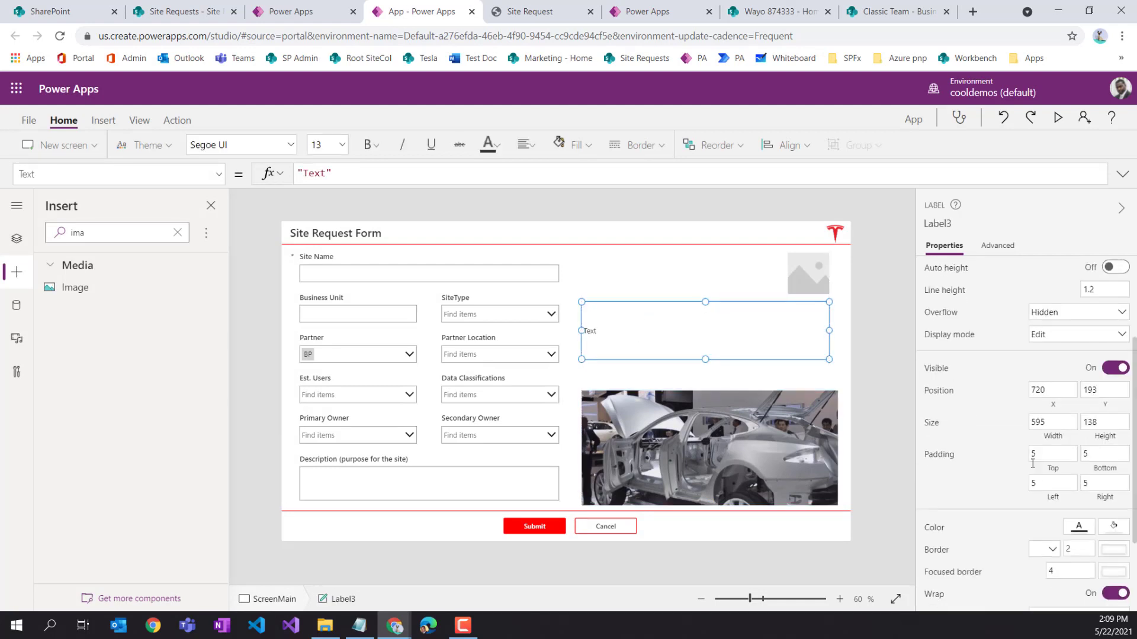
scroll(1033, 469, "down", 2)
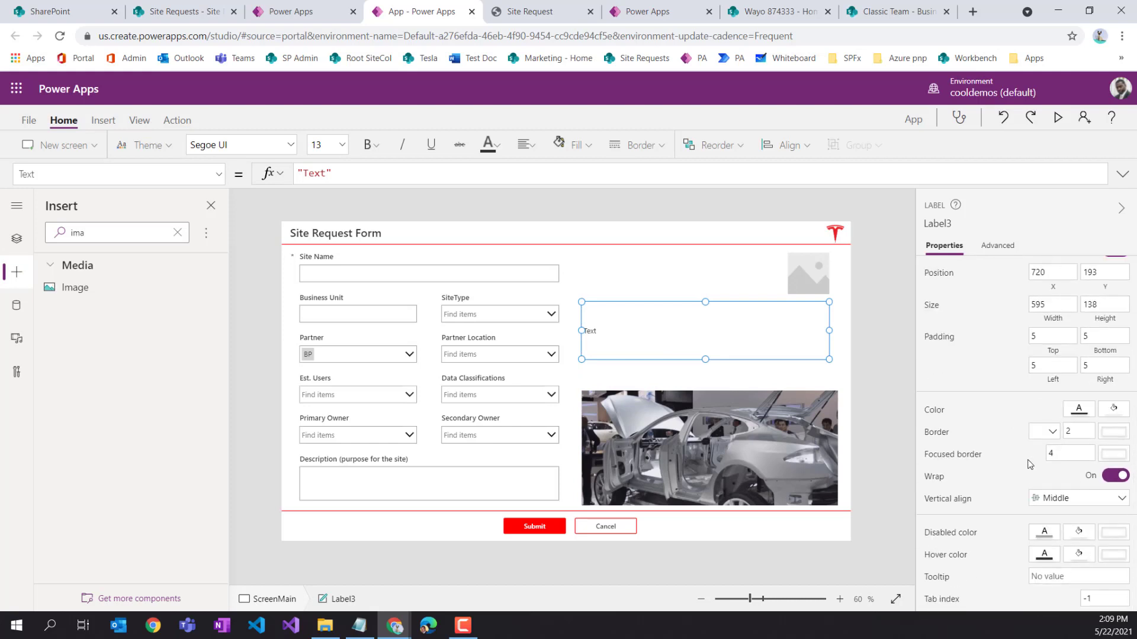
Set the label's vertical alignment to Top
scroll(1029, 465, "up", 2)
scroll(1028, 464, "up", 1)
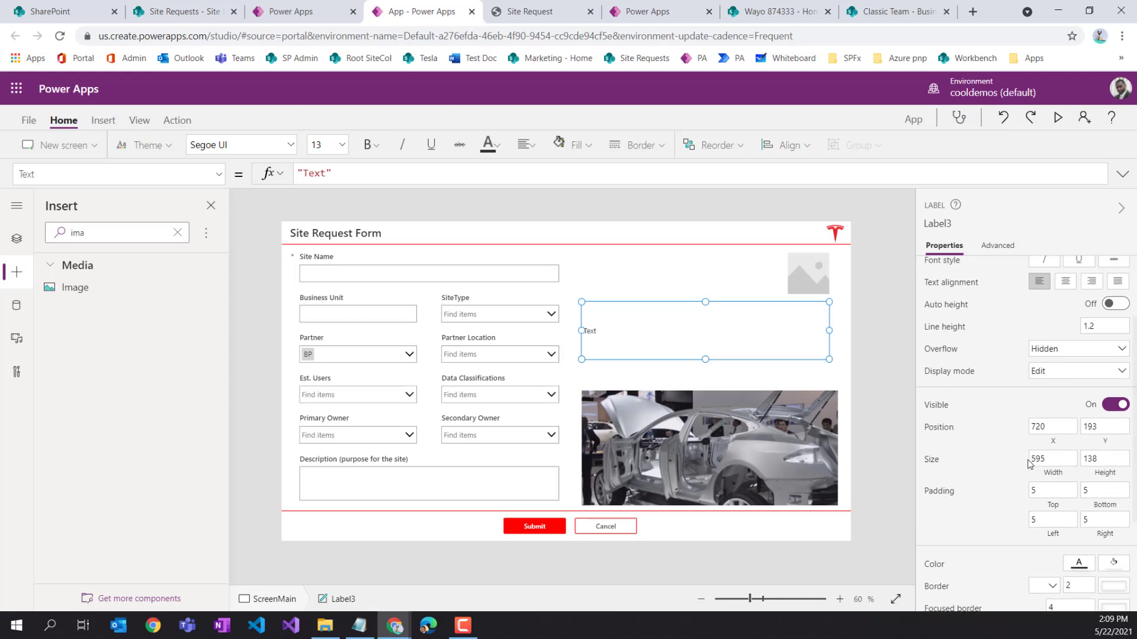
scroll(1017, 414, "down", 3)
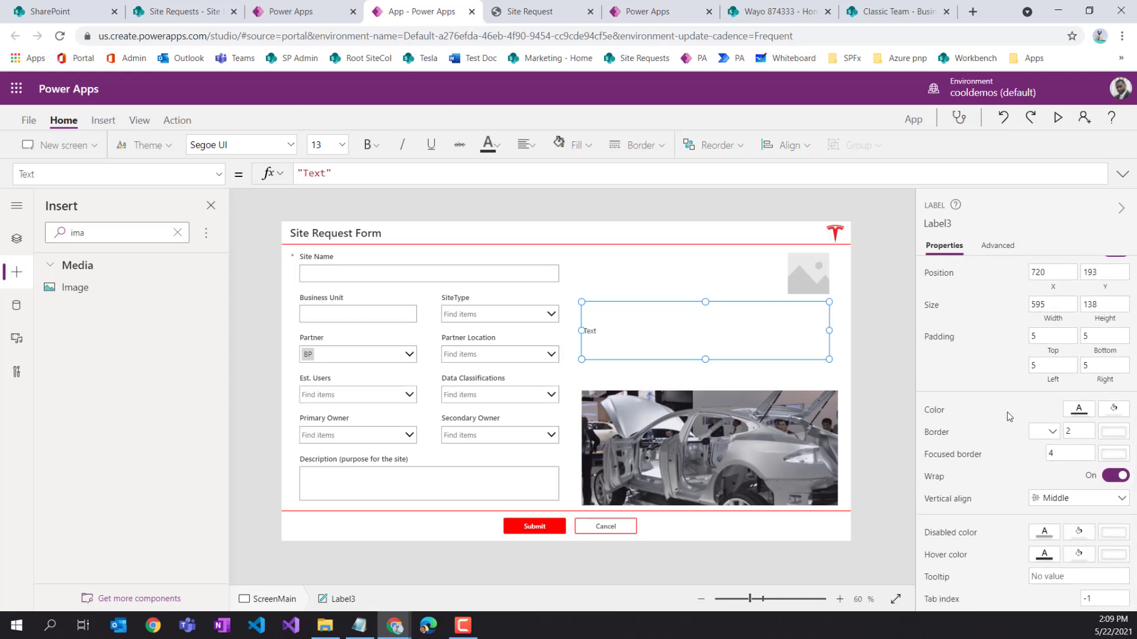
left_click(1044, 501)
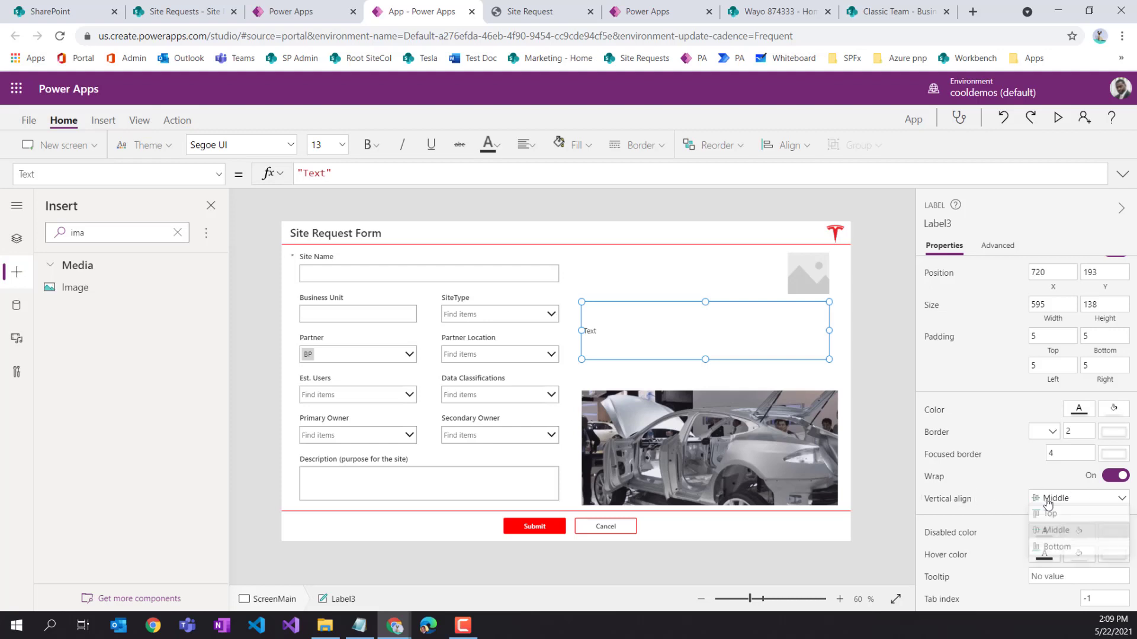
left_click(1059, 518)
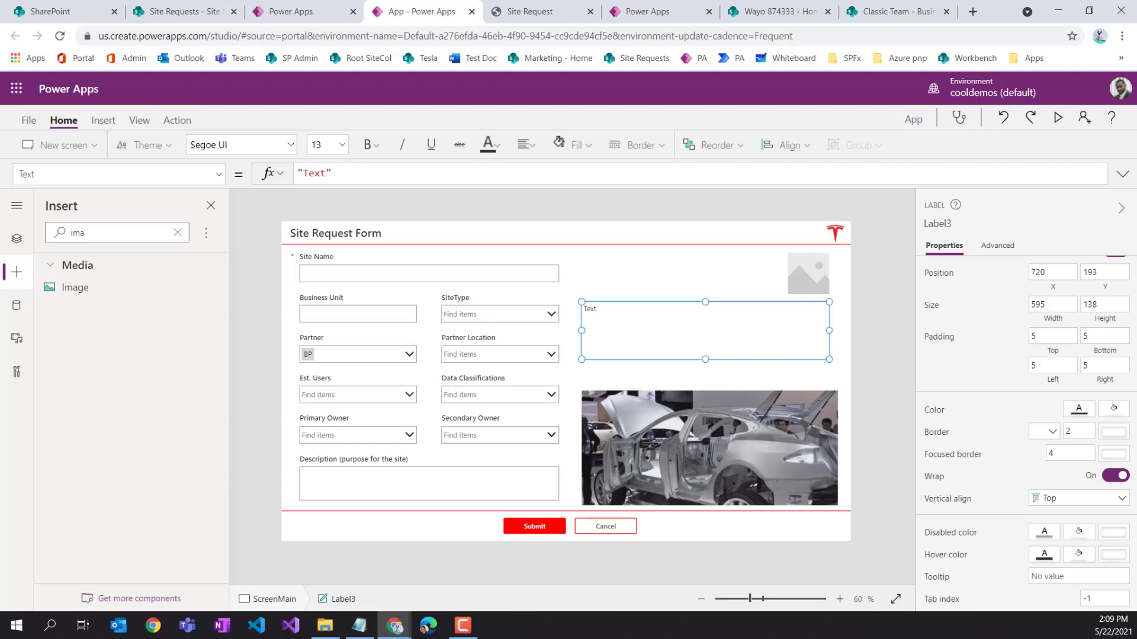
Paste Lorem ipsum placeholder text into the label's Text formula
key("alt+Tab")
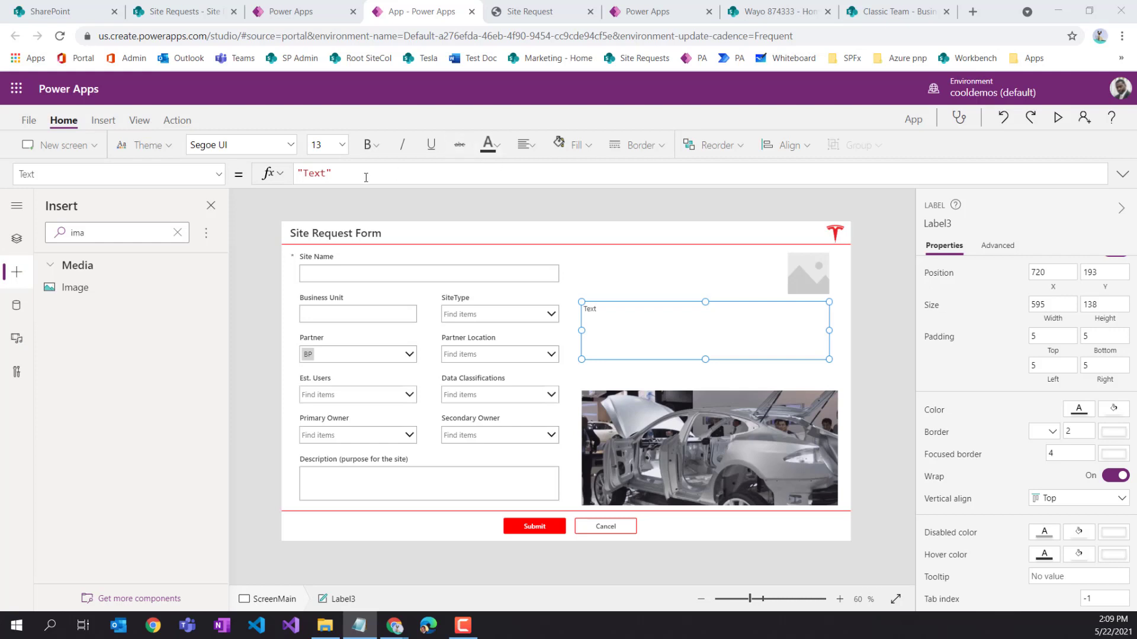
left_click(325, 174)
key("BackSpace")
key("BackSpace")
key("BackSpace")
key("BackSpace")
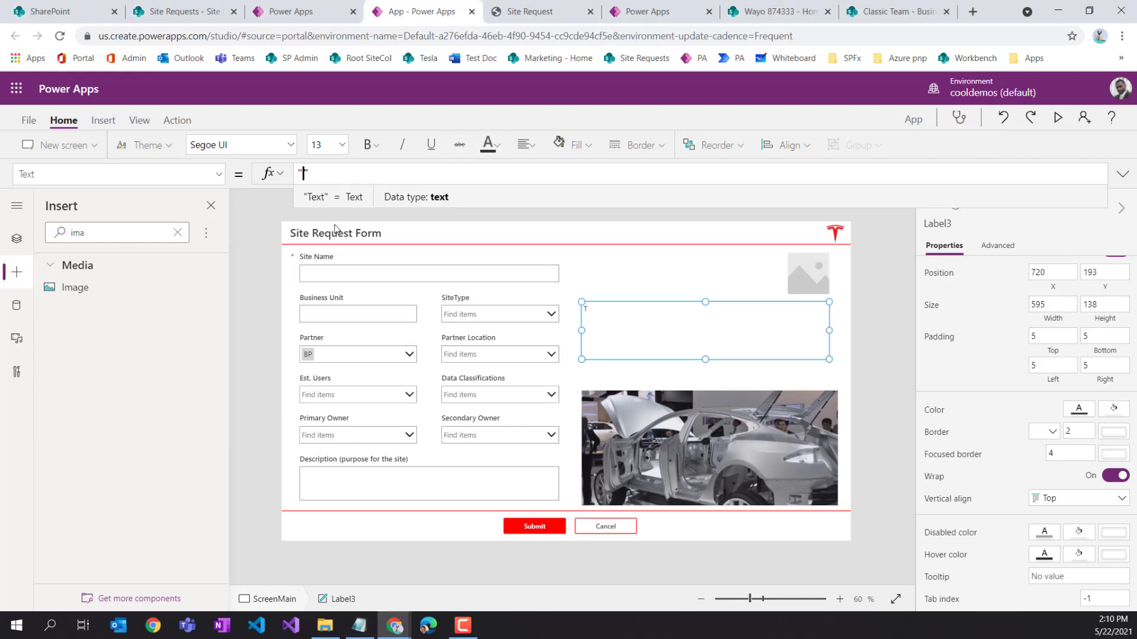
type("Lorem ipsum dolor sit amet, consectetur adipiscing elit. Suspendisse quis erat ut ligula blandit aliquam. Nunc feugiat nisl quis ex rutrum commodo. Fusce vitae leo maximus, imperdiet orci ut, rhoncus eros. Fusce mattis pharetra diam id congue. Maecenas convallis consectetur fermentum. Phasellus ac eros ligula. Mauris in malesuada mi, quis commodo quam. Etiam pharetra nec quam eget accumsan.")
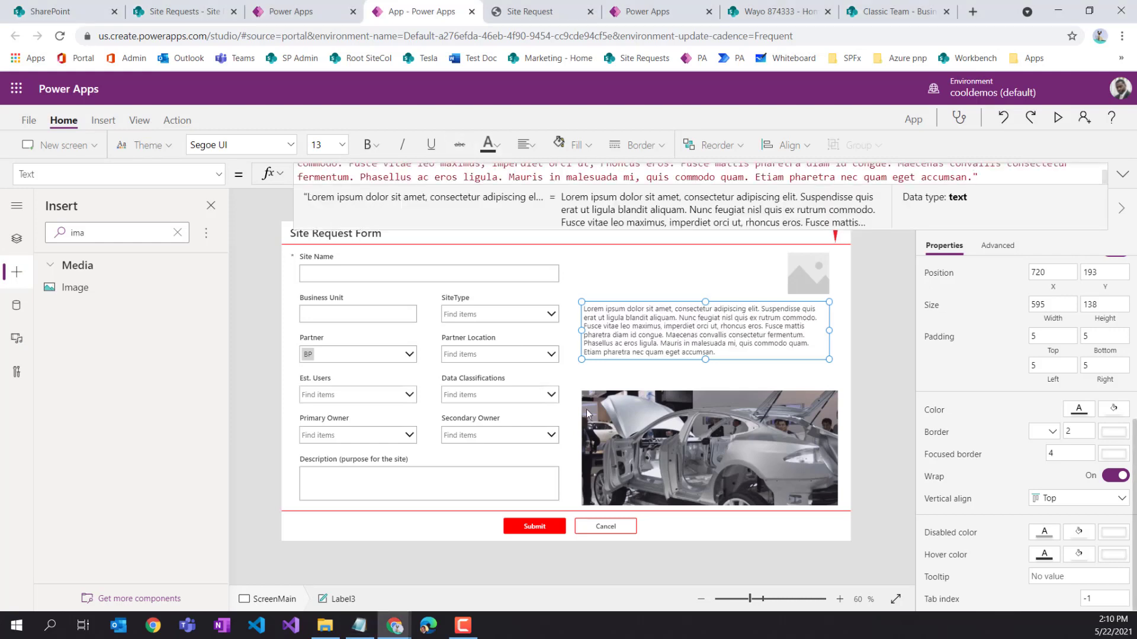
left_click(830, 383)
left_click(787, 332)
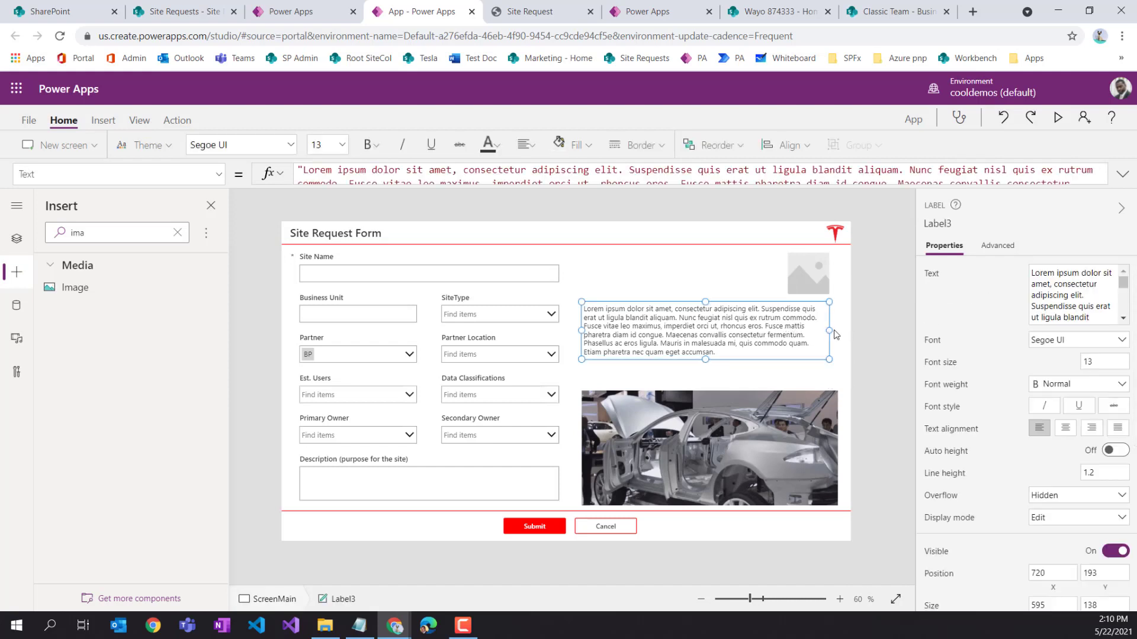
Drag the car photo's top edge up to make it taller
left_click(712, 392)
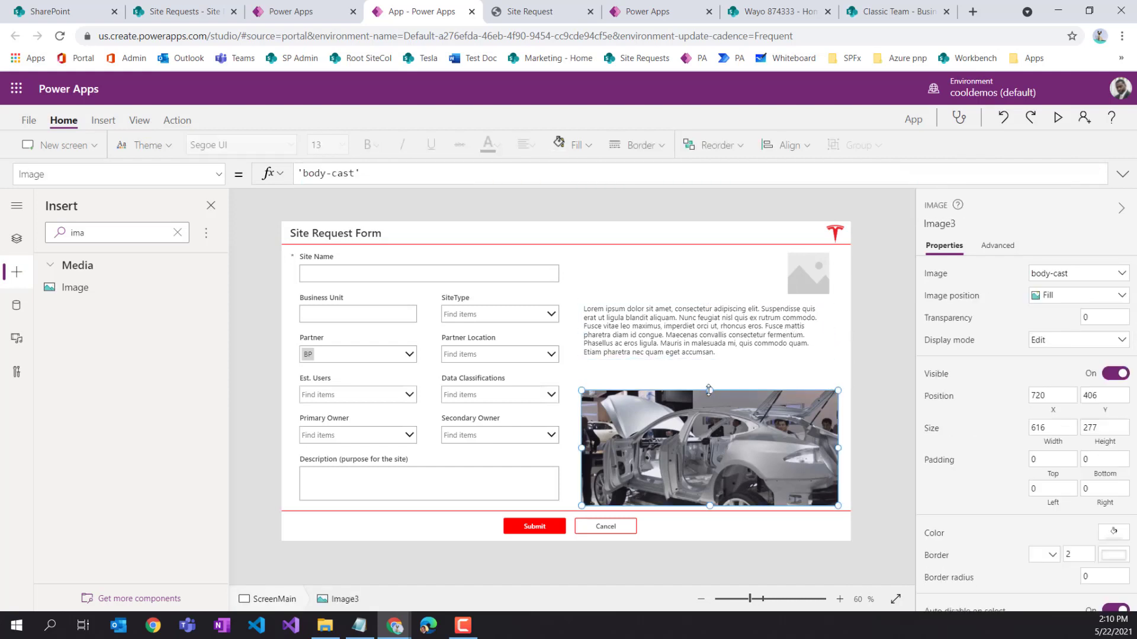
left_click_drag(708, 390, 709, 367)
left_click(694, 322)
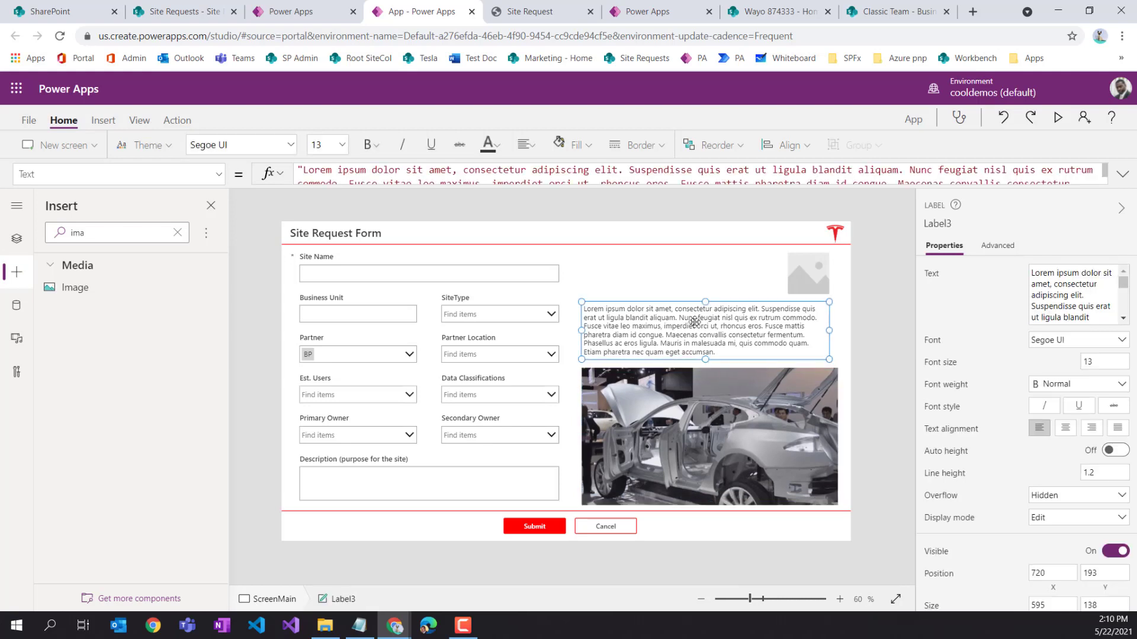
left_click(854, 432)
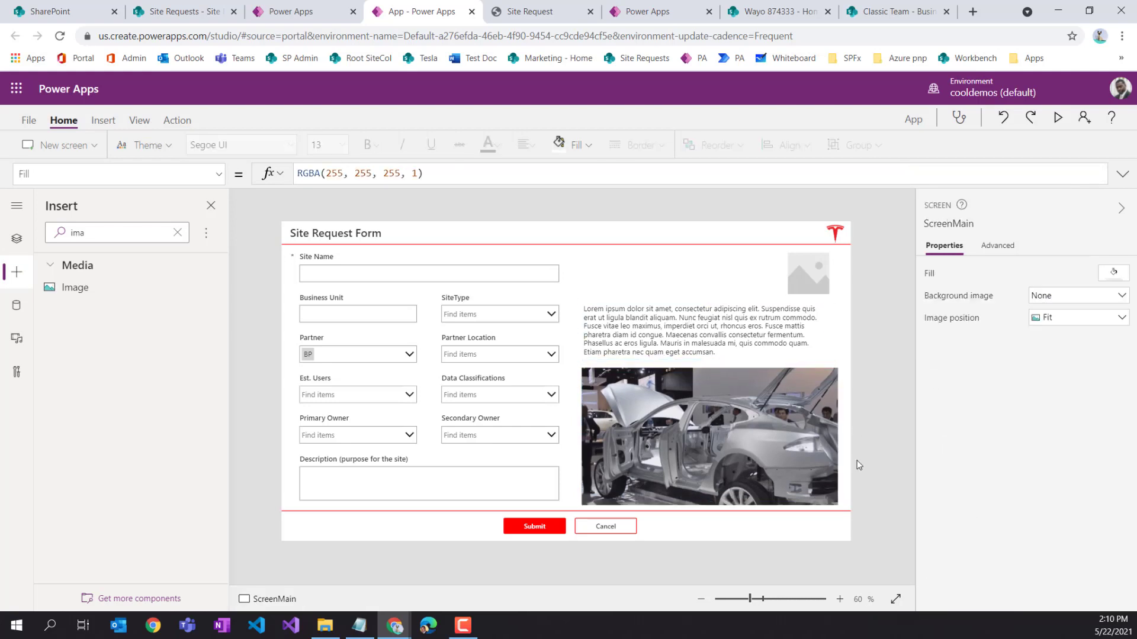
left_click(319, 11)
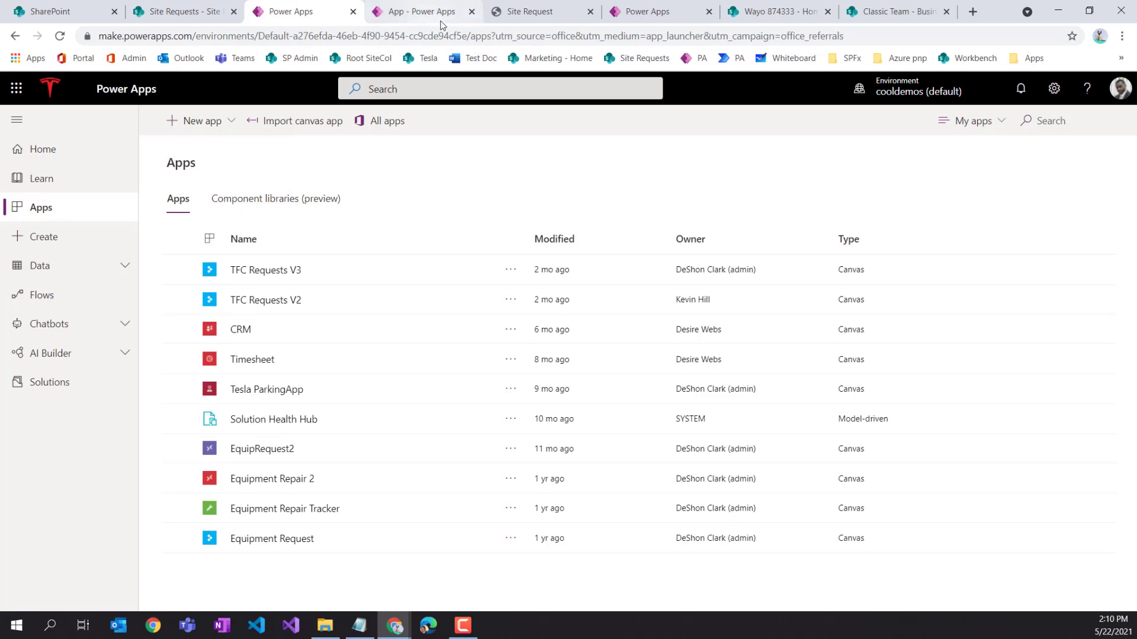
left_click(521, 11)
left_click(432, 20)
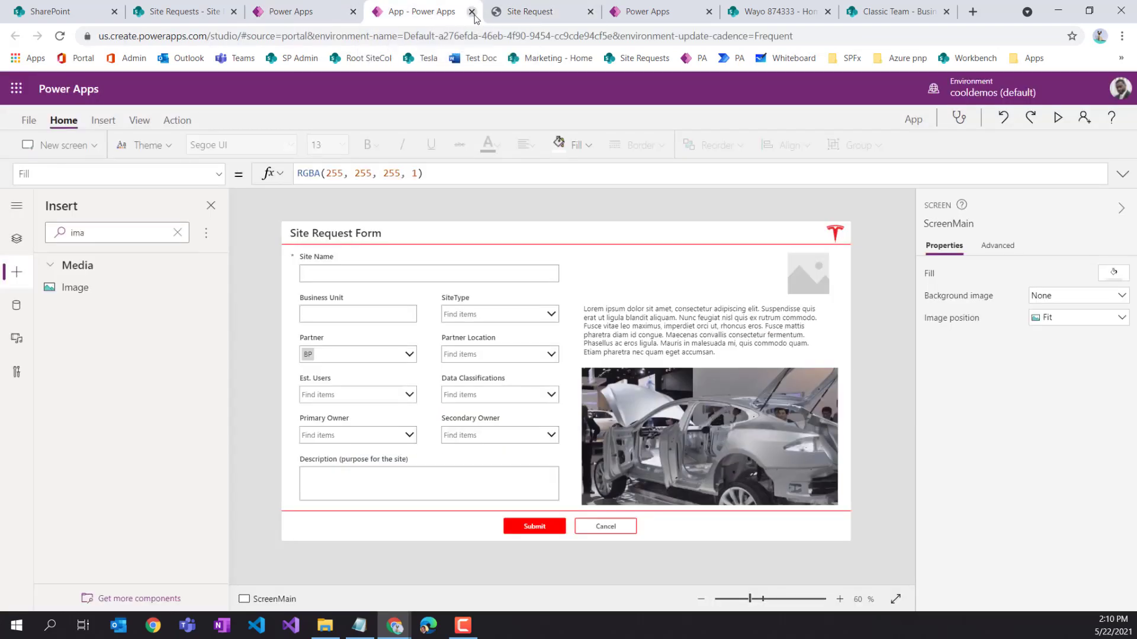
left_click(521, 12)
left_click(438, 18)
left_click(341, 316)
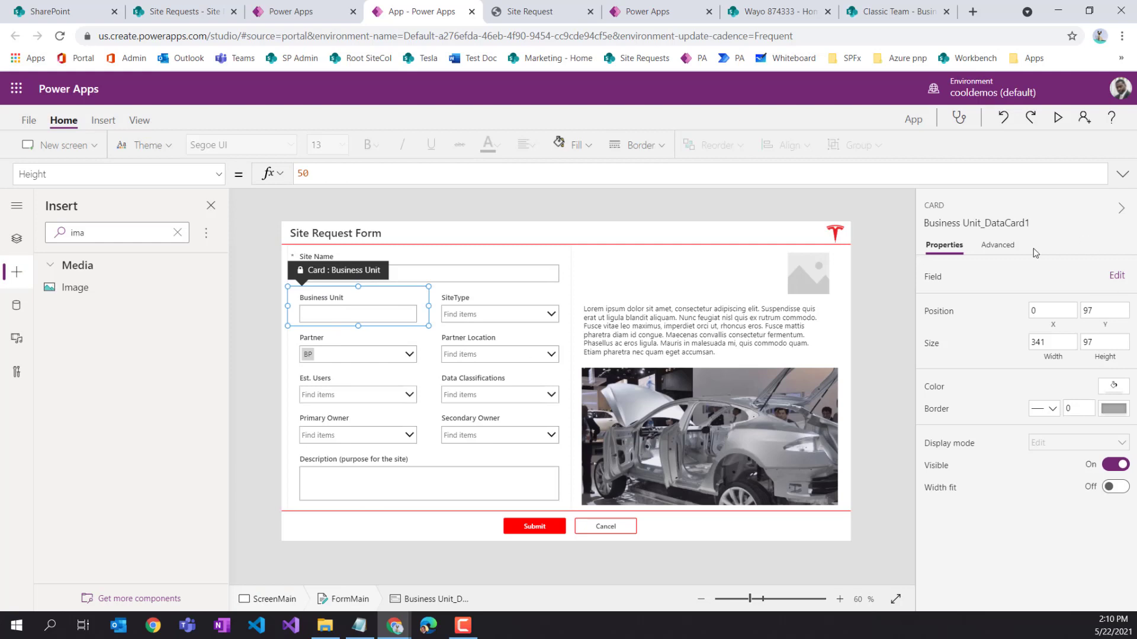
Unlock the Business Unit card and set its Required property to true
left_click(1001, 250)
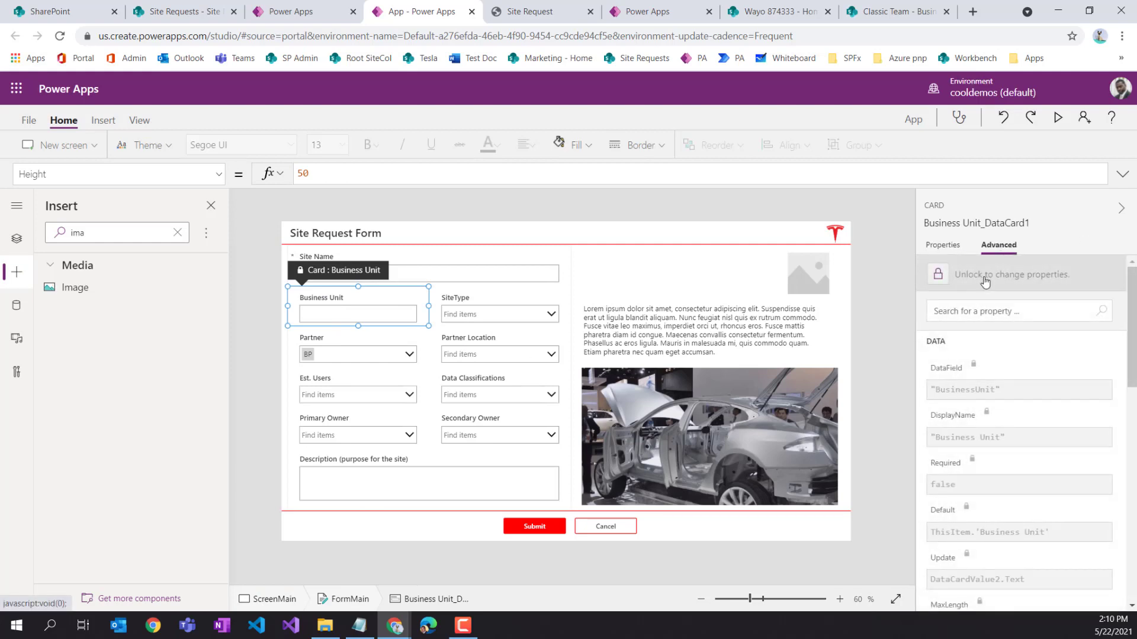
left_click(984, 282)
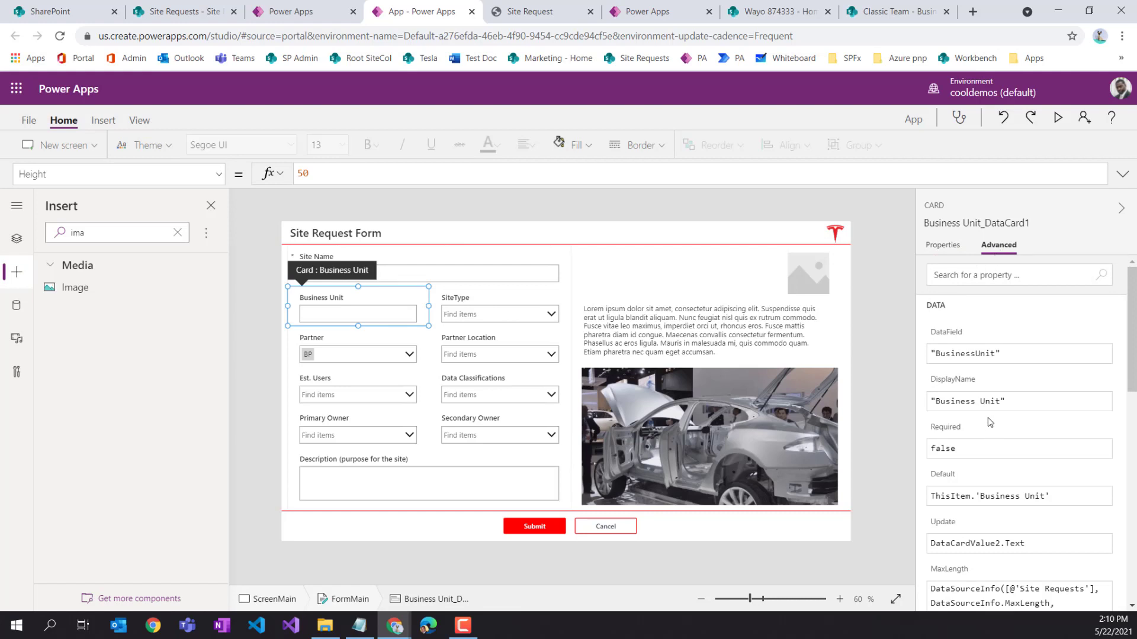
double_click(947, 450)
type("true")
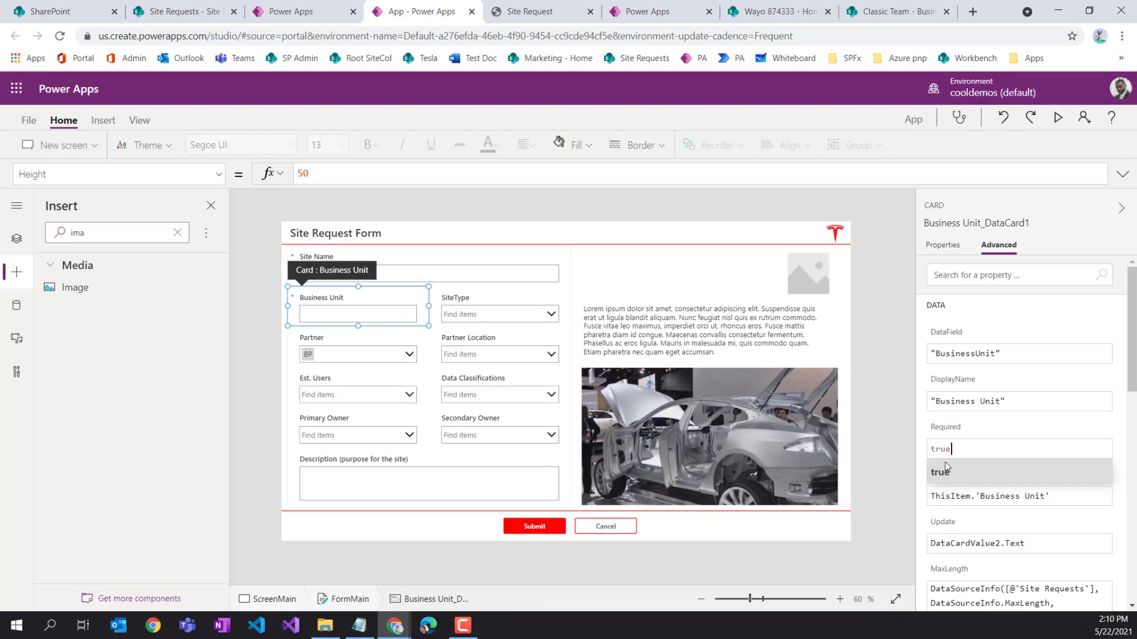
double_click(936, 450)
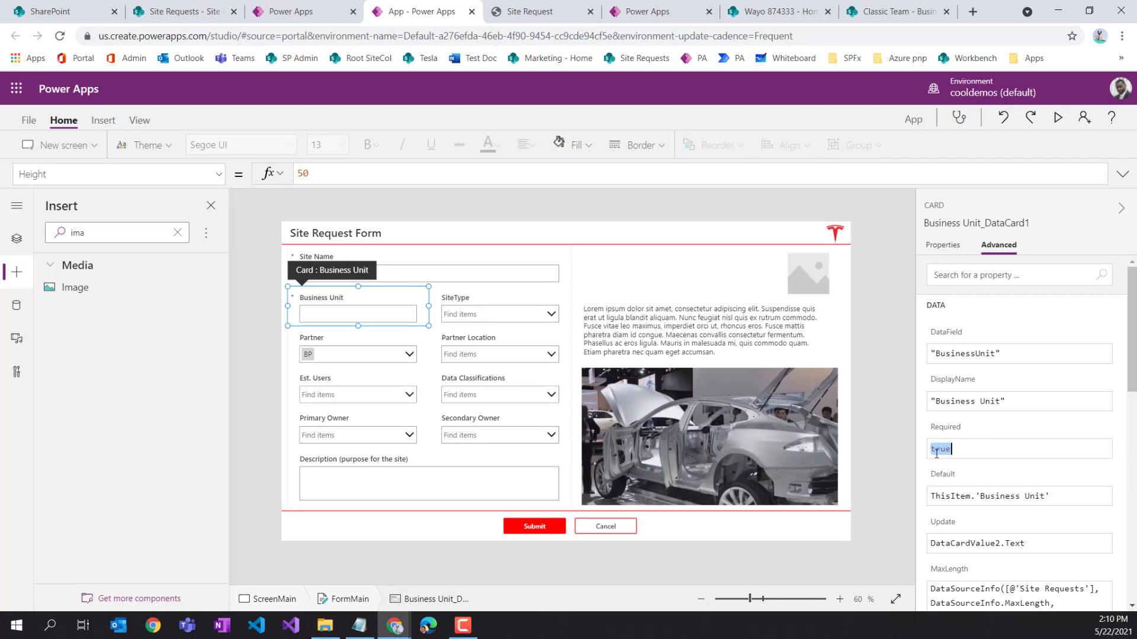
Unlock the SiteType card and change its Required value from false to true
left_click(495, 308)
left_click(1003, 272)
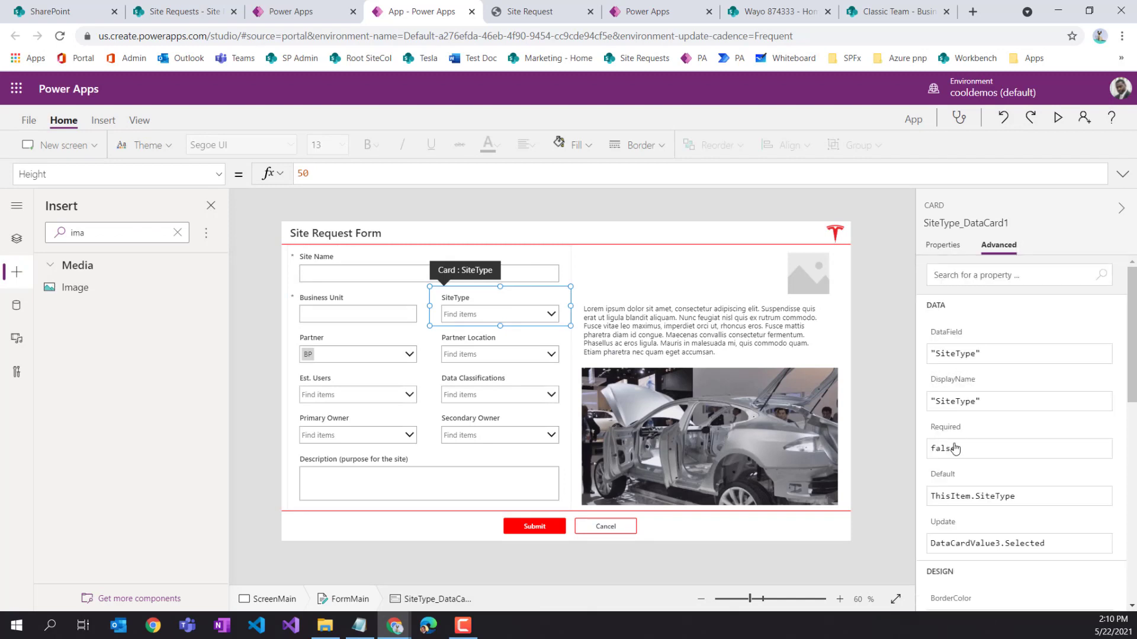
left_click(941, 448)
key("BackSpace")
key("BackSpace")
key("BackSpace")
key("BackSpace")
key("BackSpace")
type("true")
Set Required to true on the Est. Users and Data Classifications cards
left_click(370, 366)
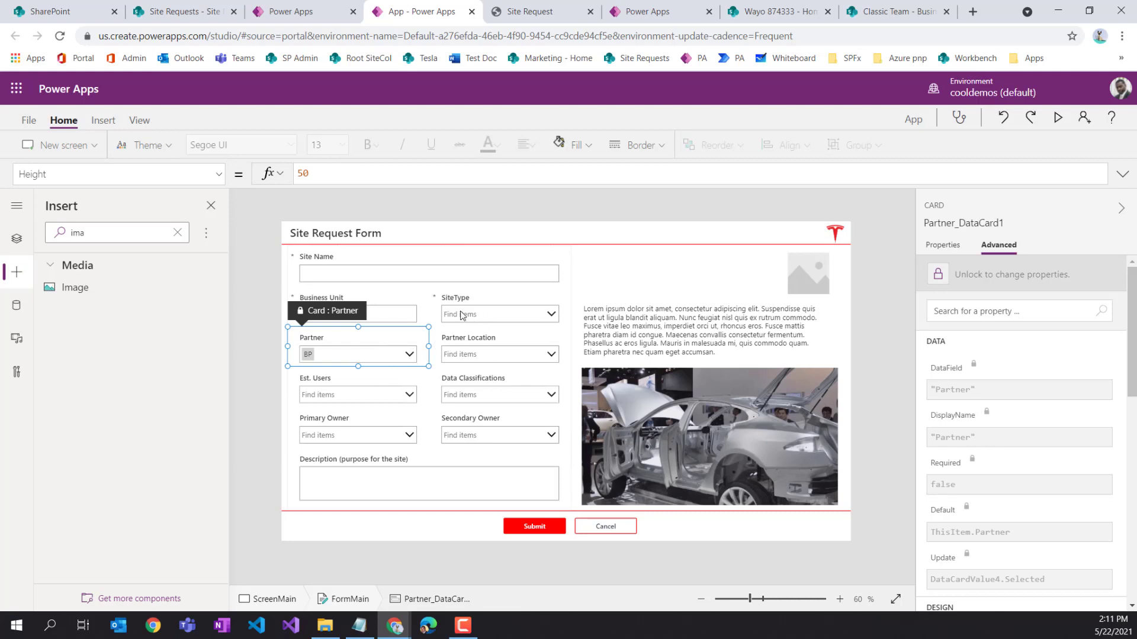
left_click(339, 391)
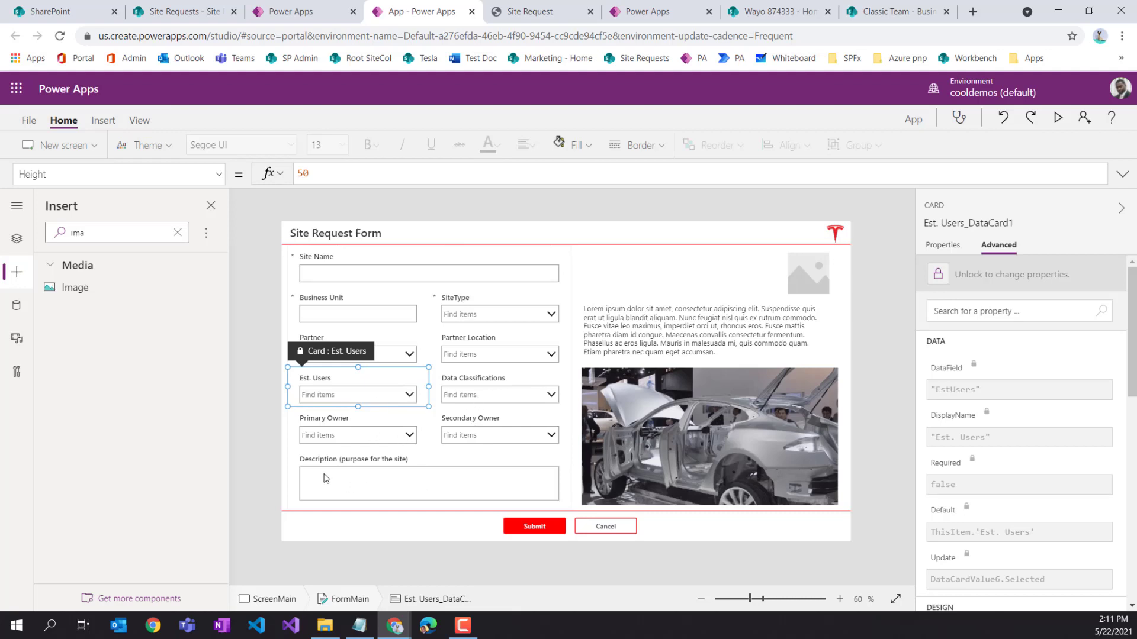
left_click(971, 284)
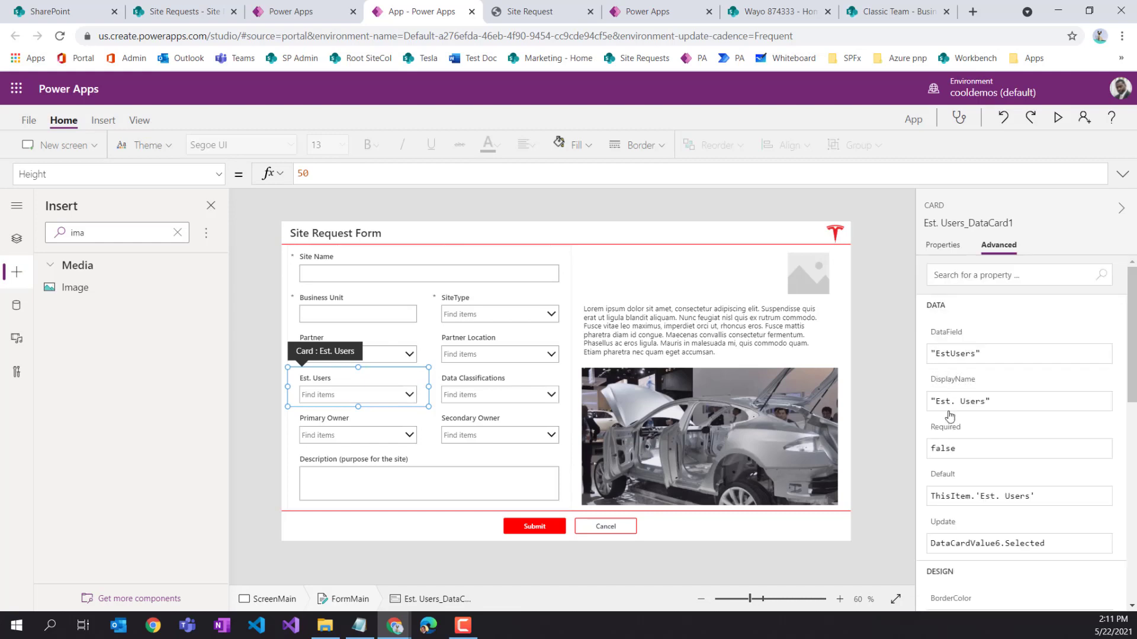
double_click(947, 449)
type("true")
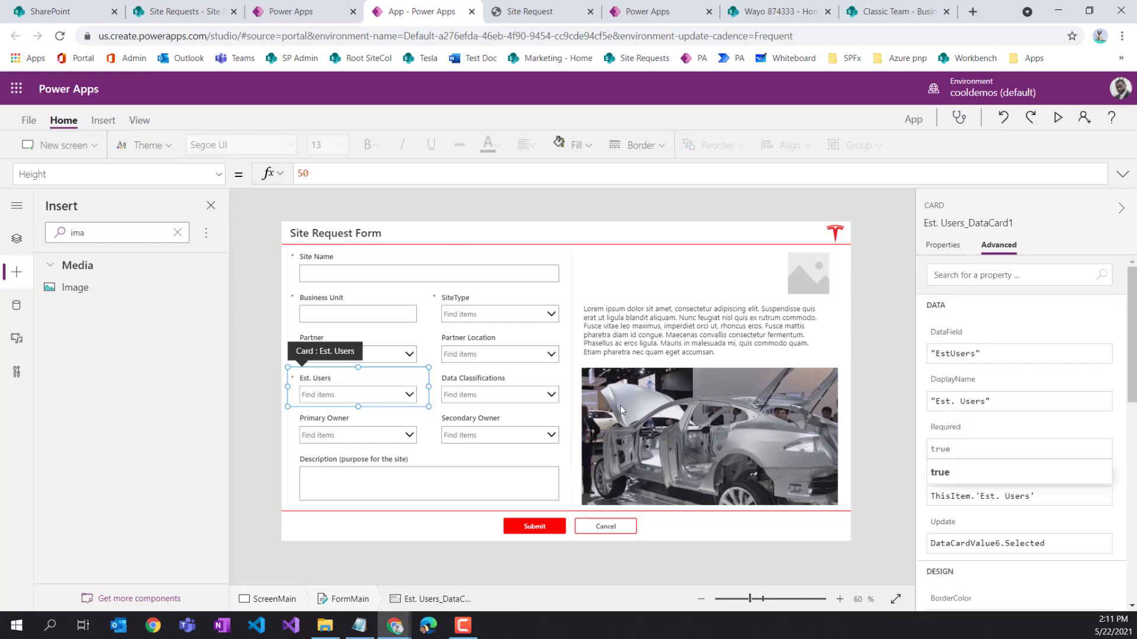
left_click(565, 407)
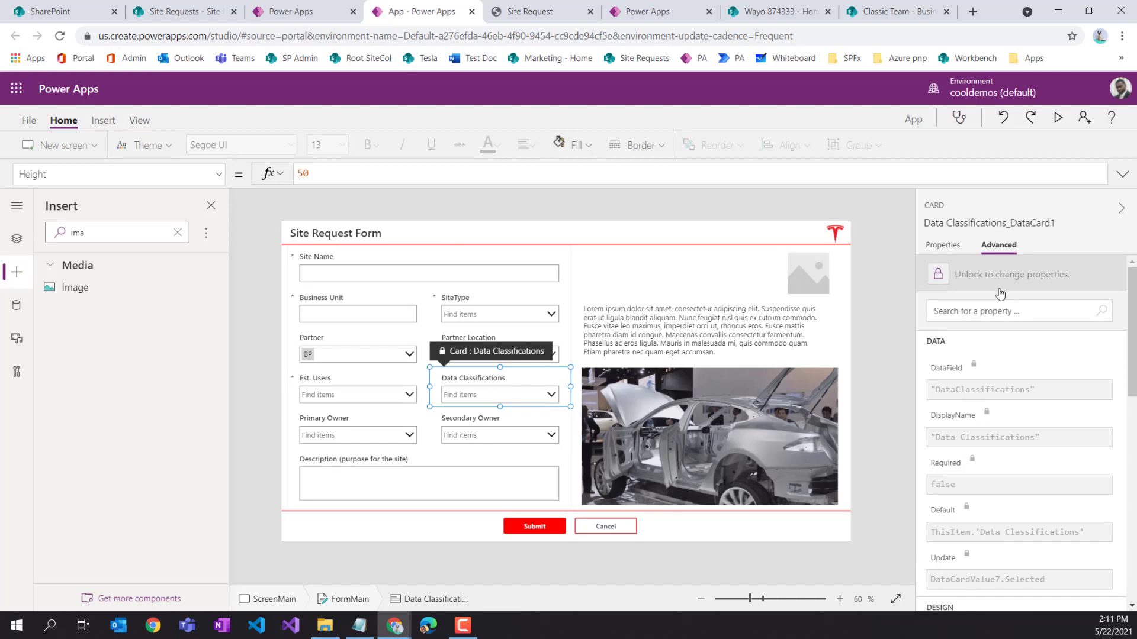
double_click(946, 450)
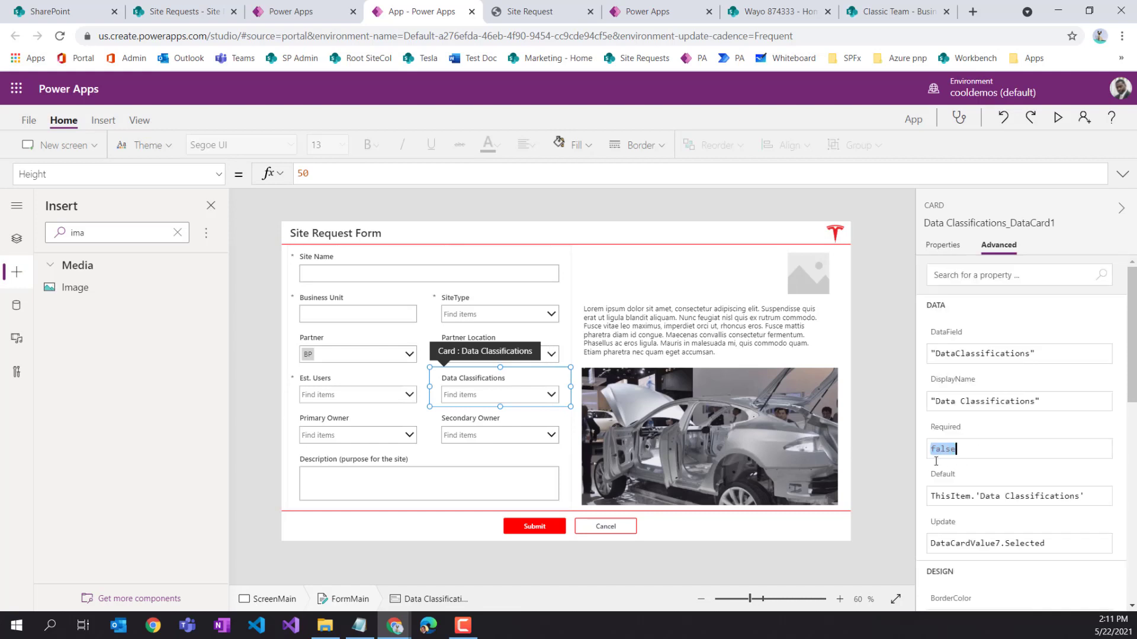
type("true")
Unlock the Primary Owner and Secondary Owner cards and set both to Required true
left_click(352, 422)
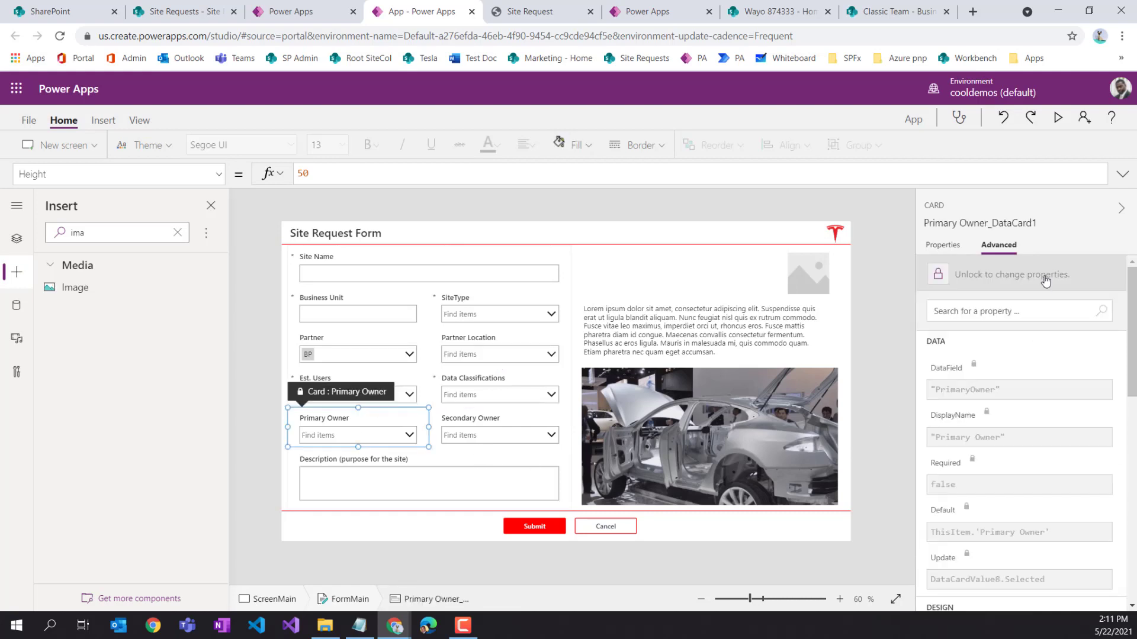
left_click(971, 275)
double_click(948, 447)
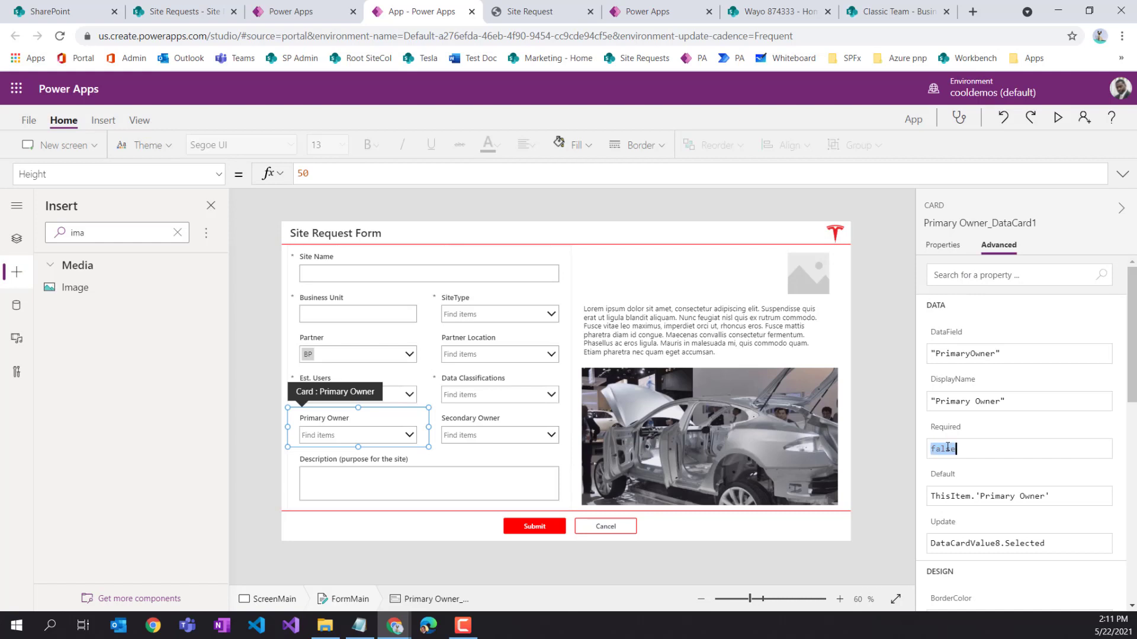
type("true")
left_click(497, 428)
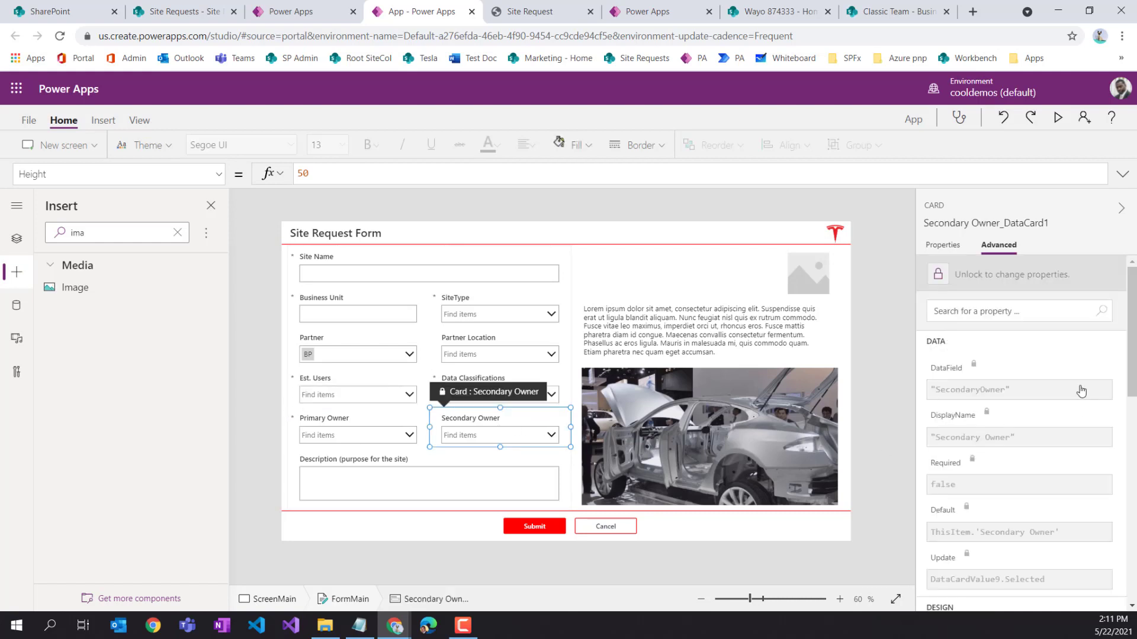
left_click(996, 289)
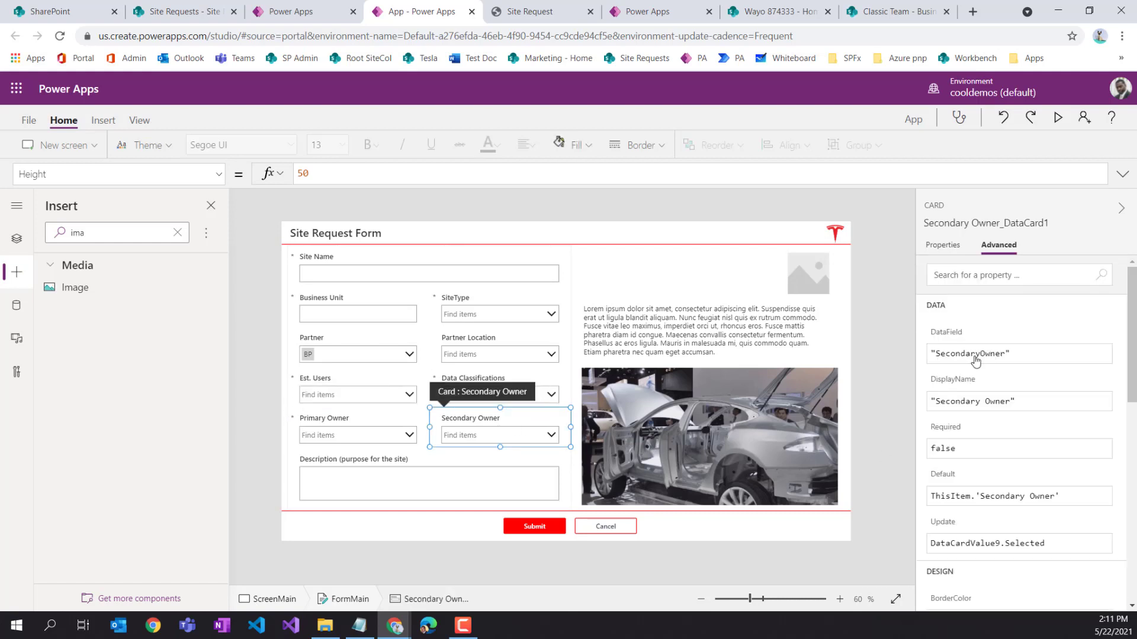
double_click(945, 449)
type("true")
left_click(1019, 321)
left_click(588, 565)
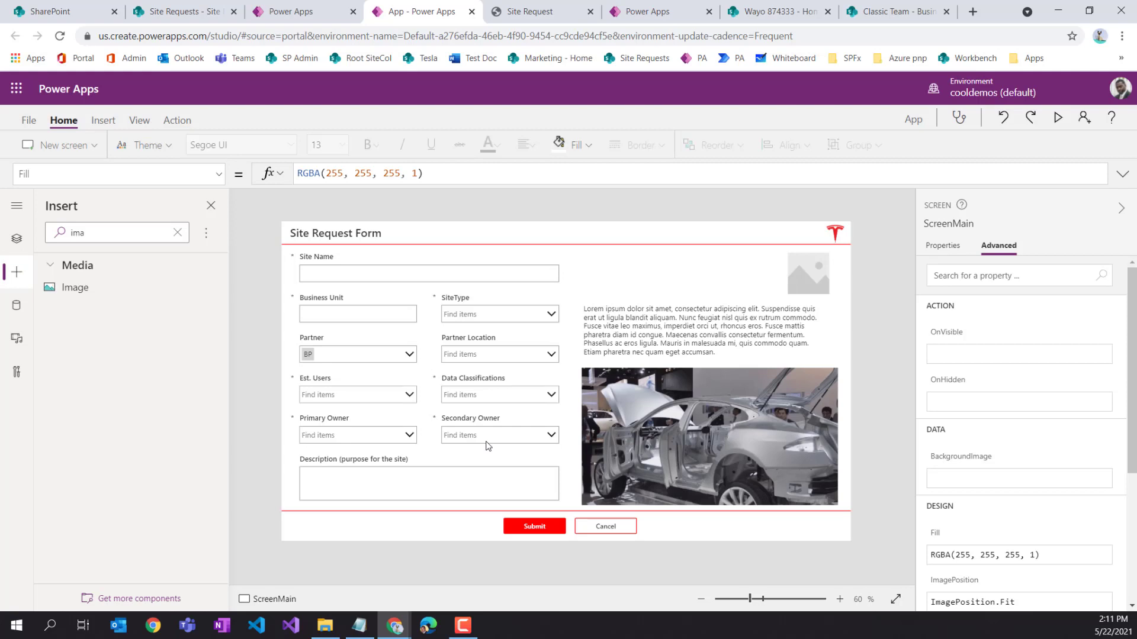
Review ScreenMain's basic and advanced properties, then display the Tree view of its controls
left_click(949, 250)
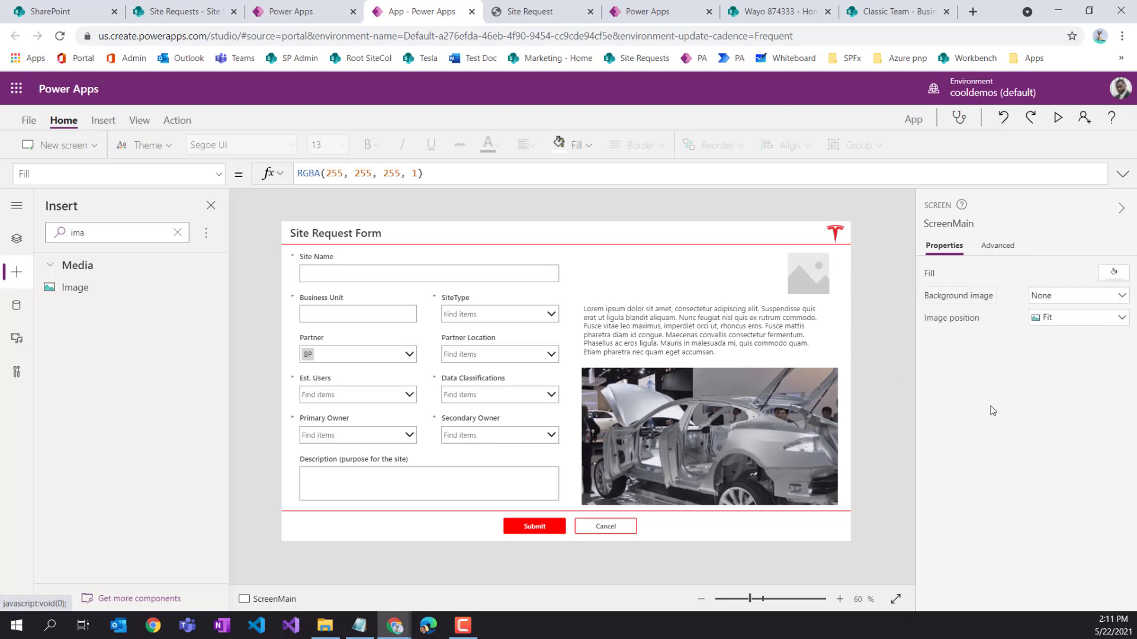
left_click(998, 251)
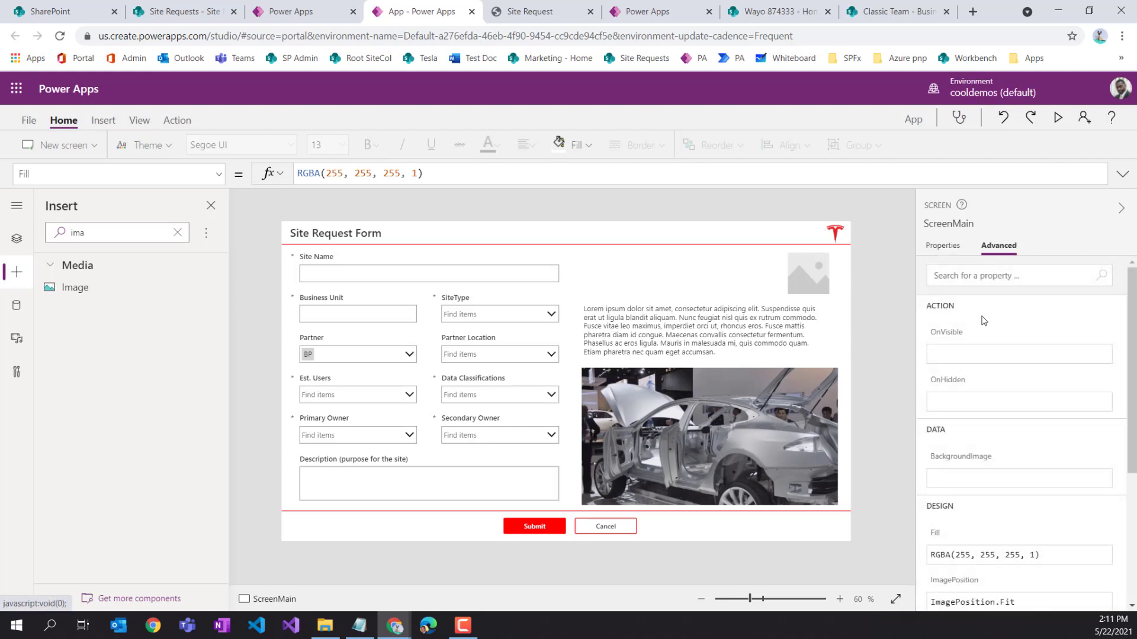
left_click(952, 253)
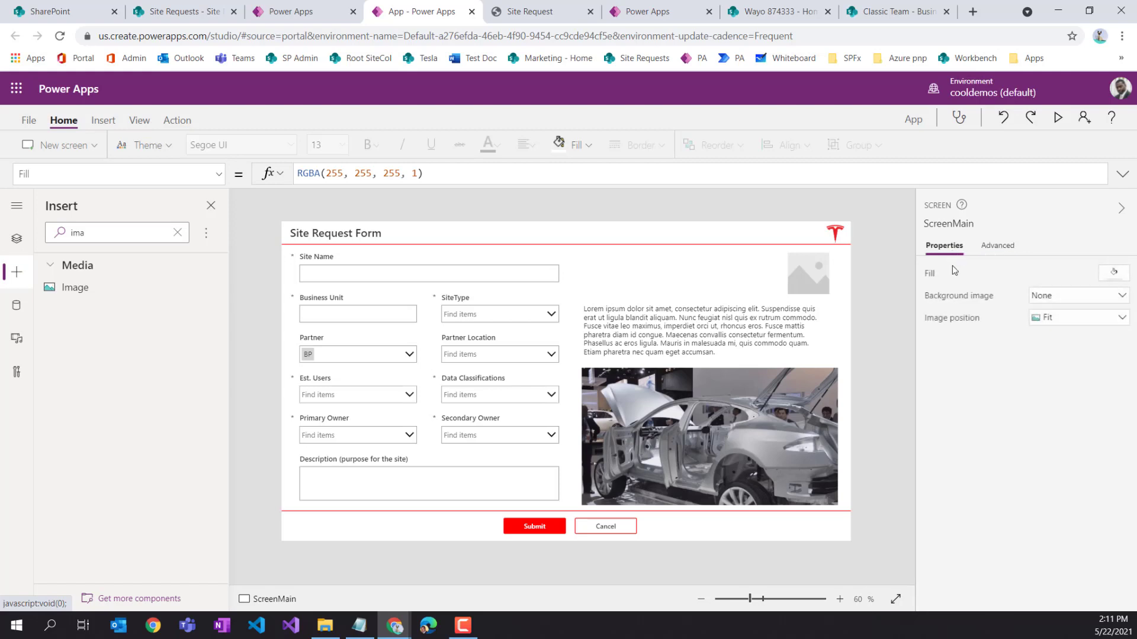
left_click(218, 174)
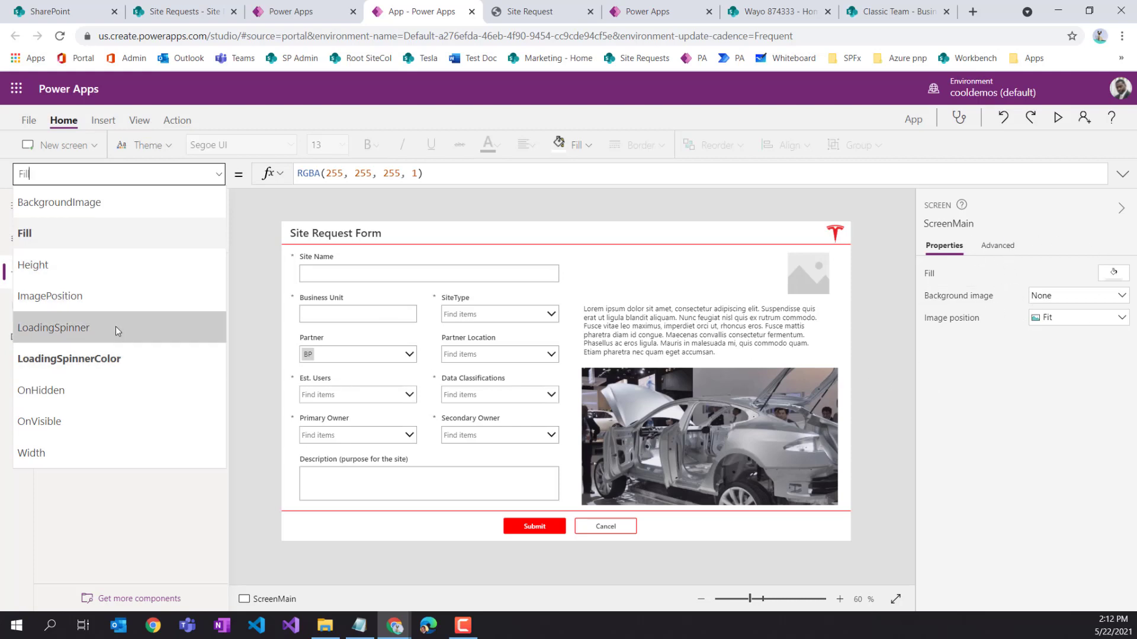
left_click(998, 245)
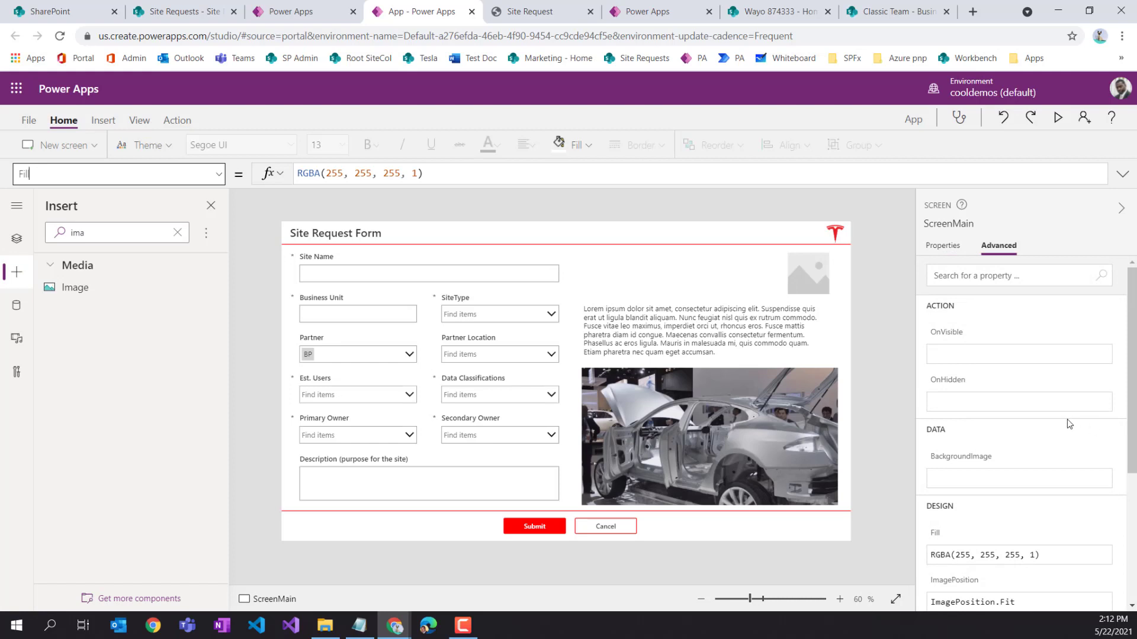
left_click(946, 247)
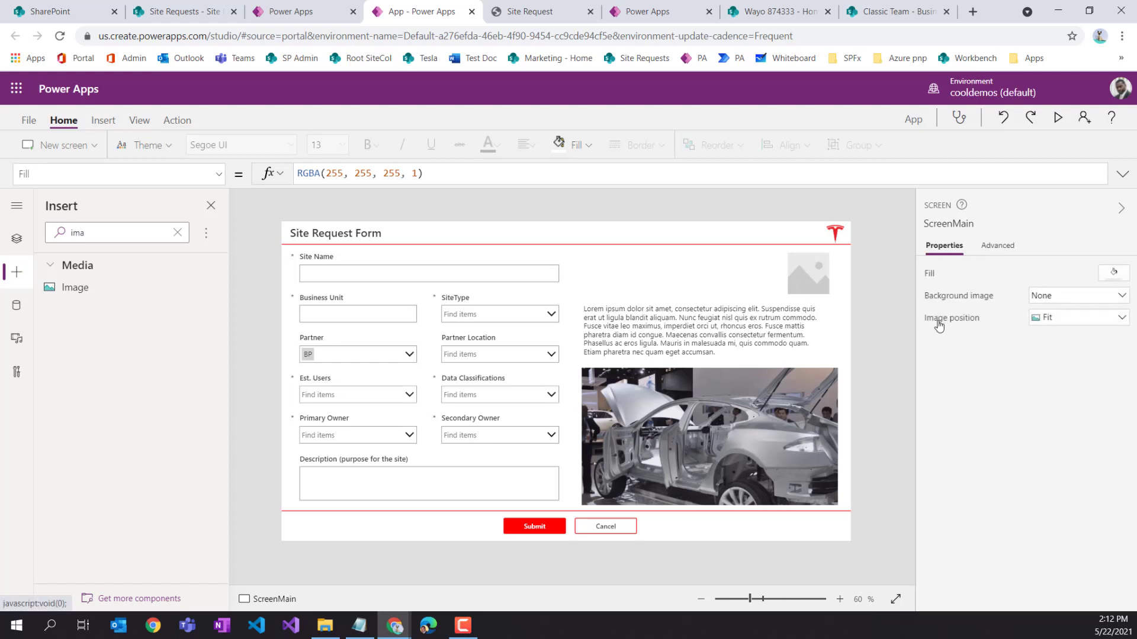
left_click(8, 244)
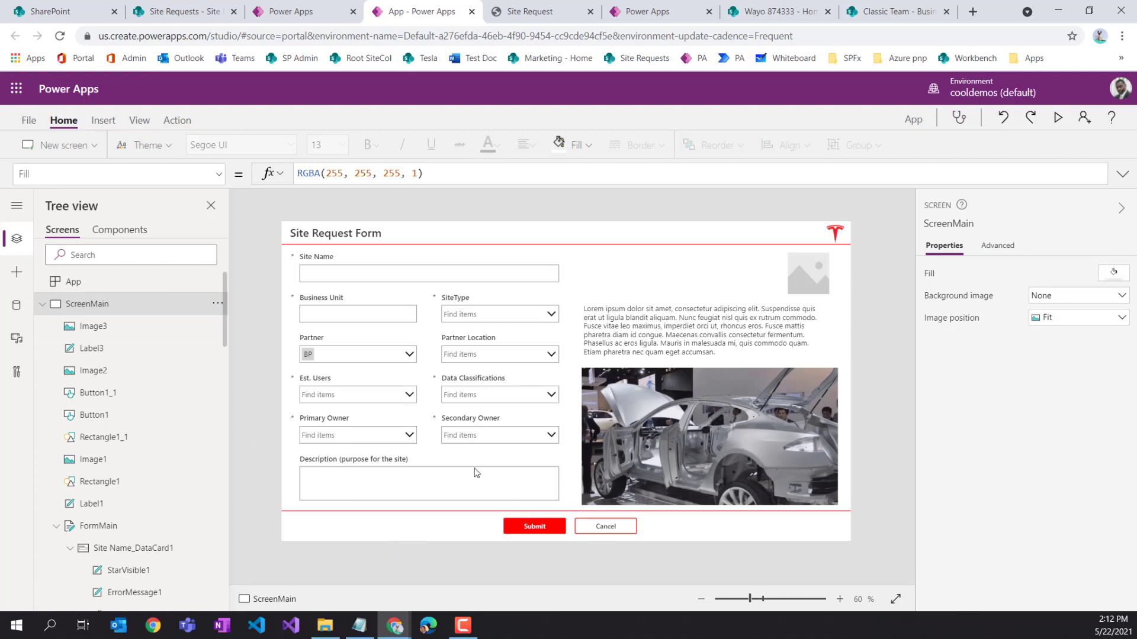
Save the app to the cloud under the name 'Site Request'
left_click(28, 123)
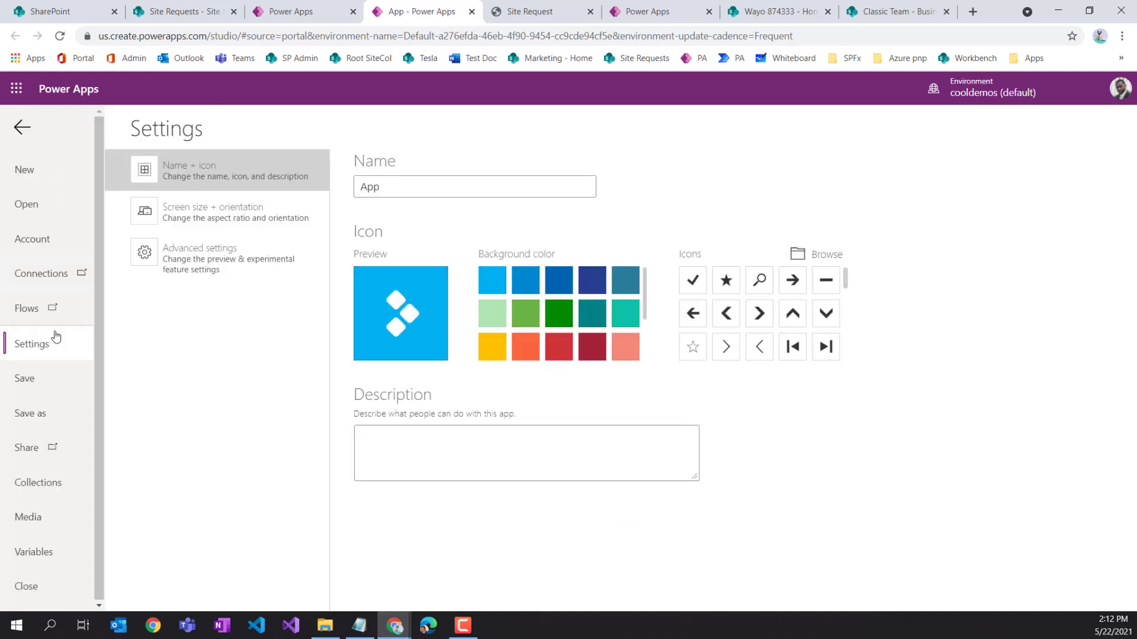
left_click(31, 382)
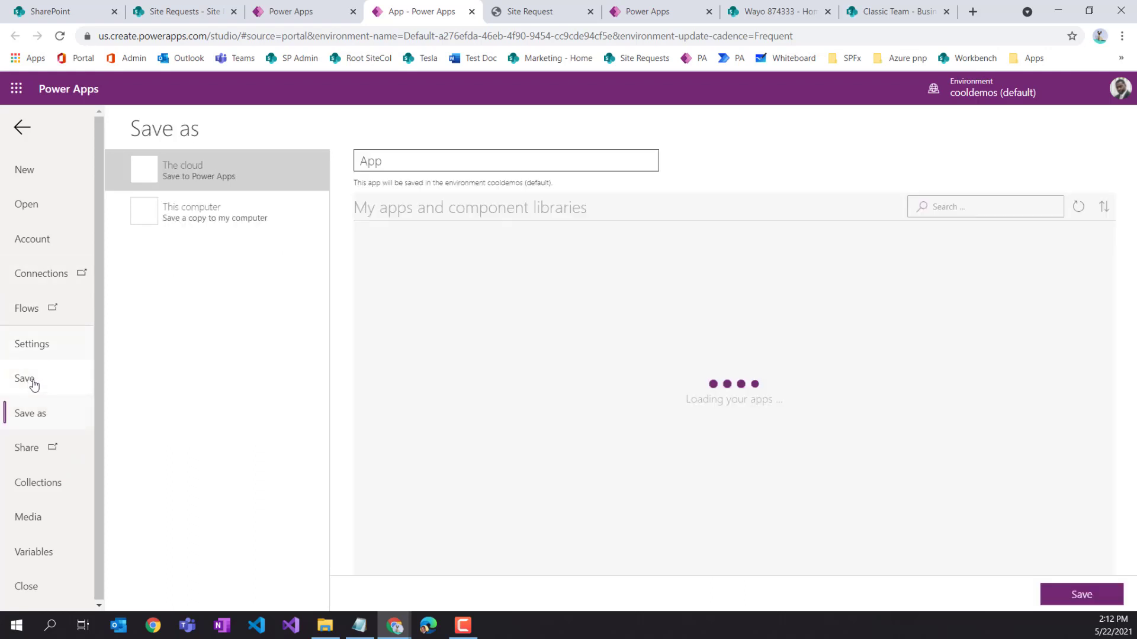
double_click(370, 161)
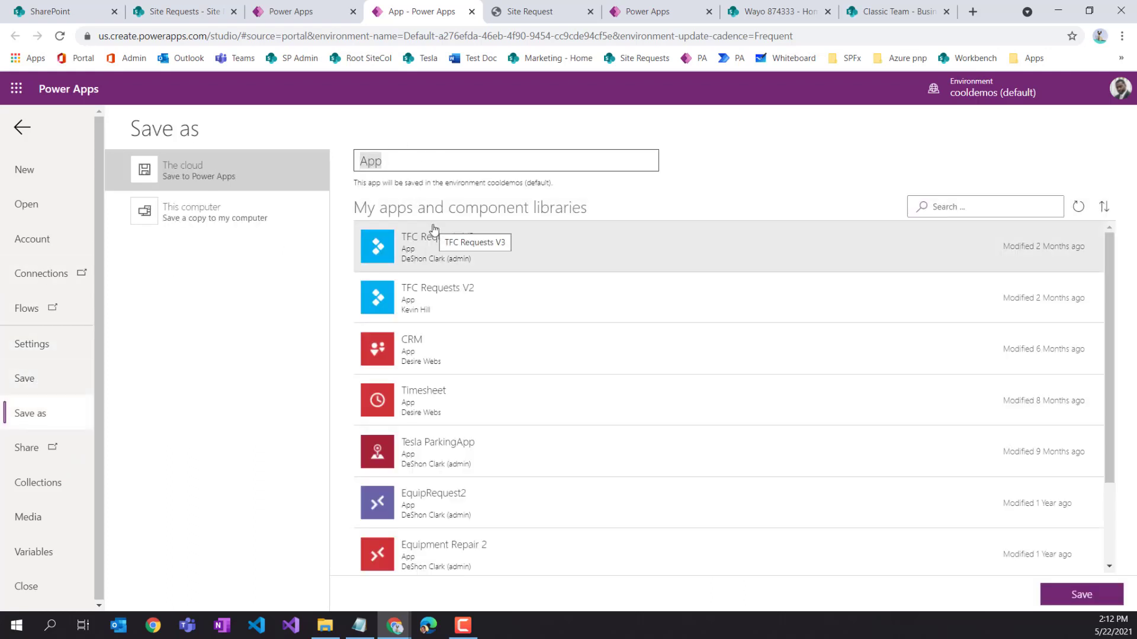
type("Site Request")
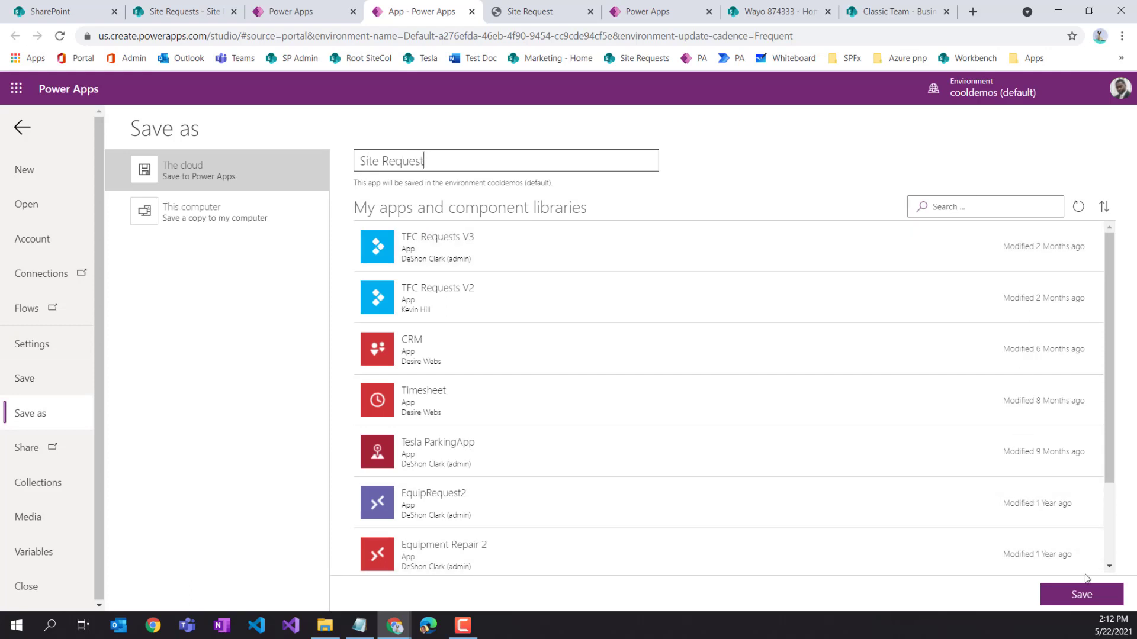
left_click(1082, 595)
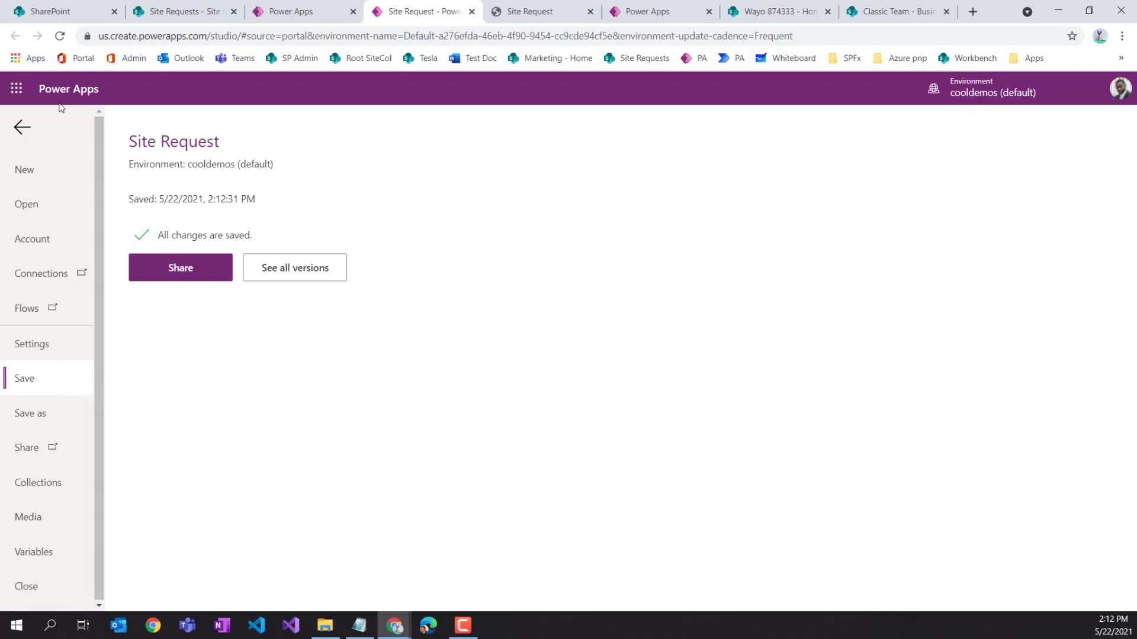
Refresh the Apps list and launch the Site Request app in play mode
left_click(295, 13)
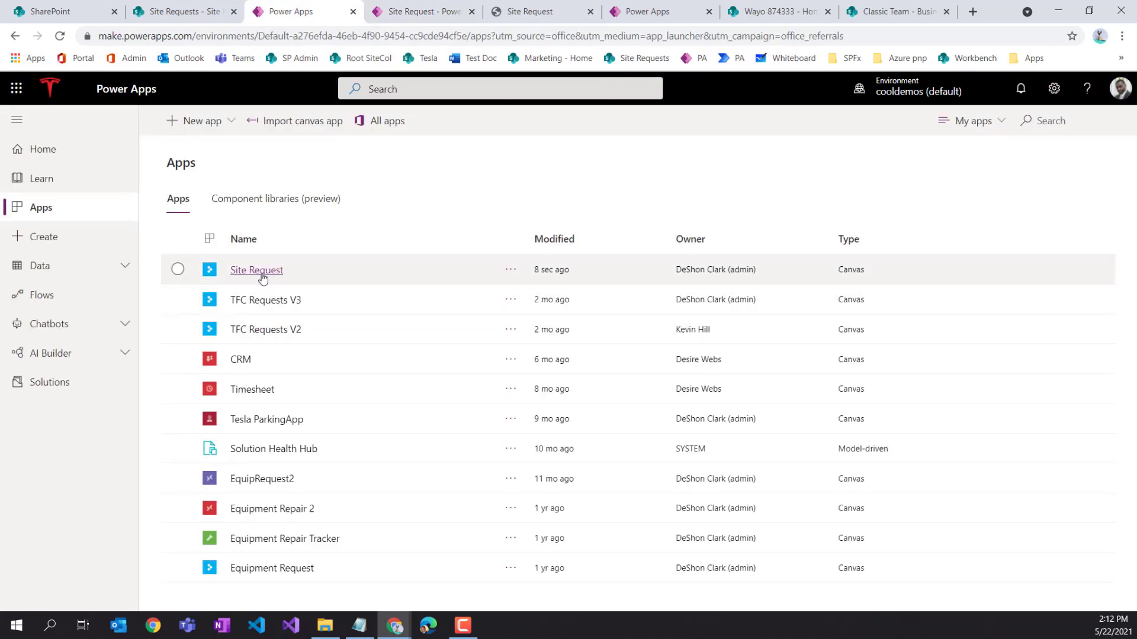
left_click(60, 37)
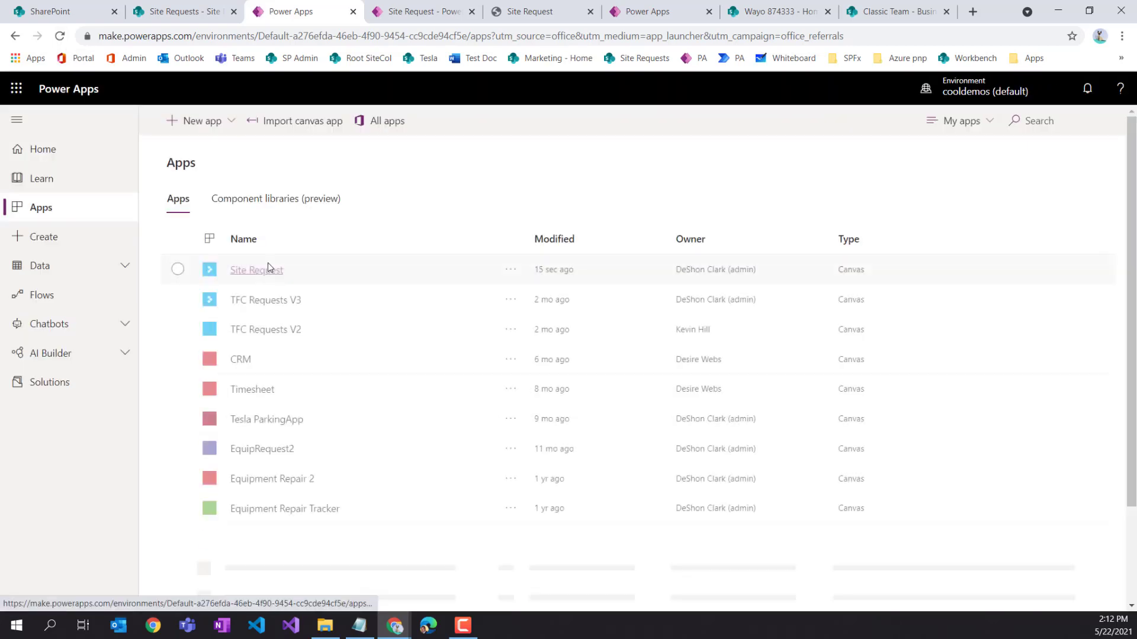
left_click(263, 269)
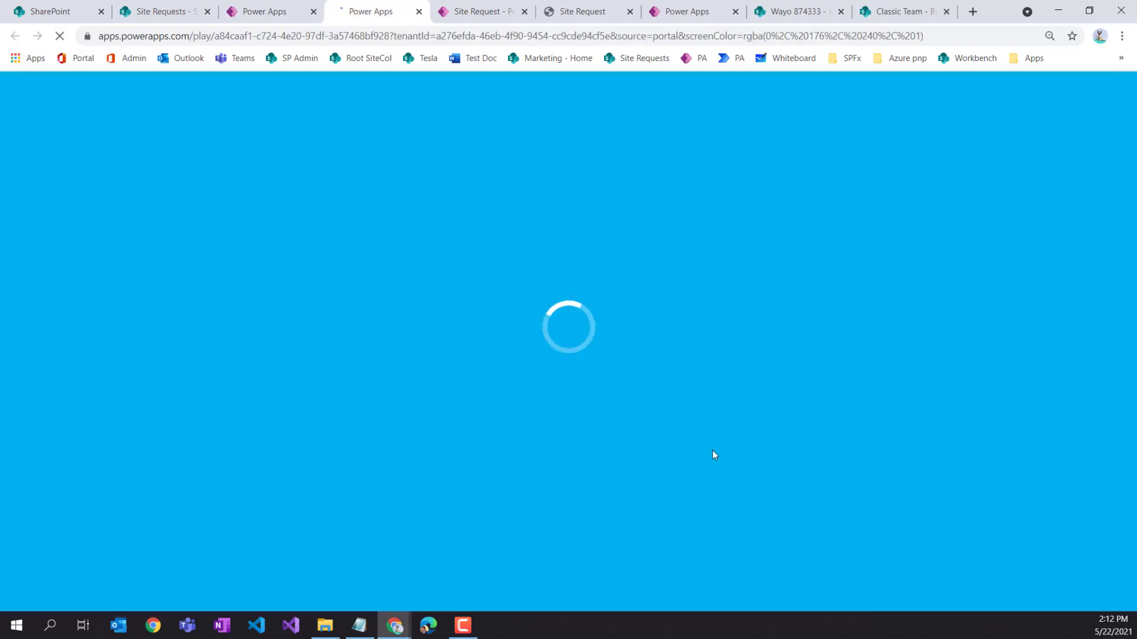
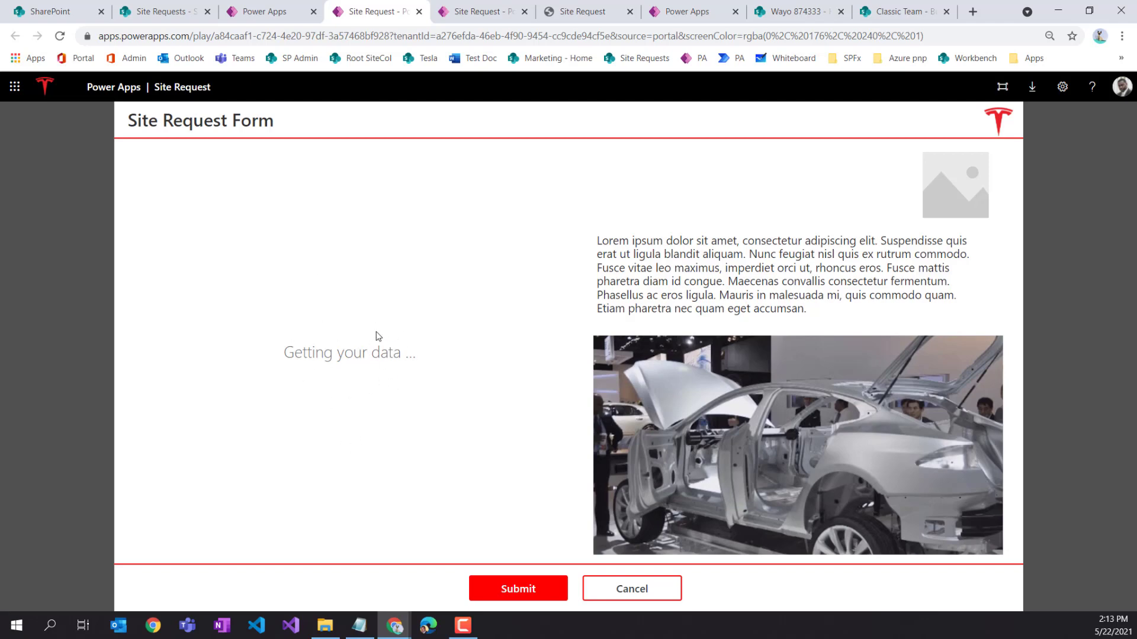
Rearrange browser tabs and return to the saved Site Request studio page beside the wireframe PDF
left_click(253, 15)
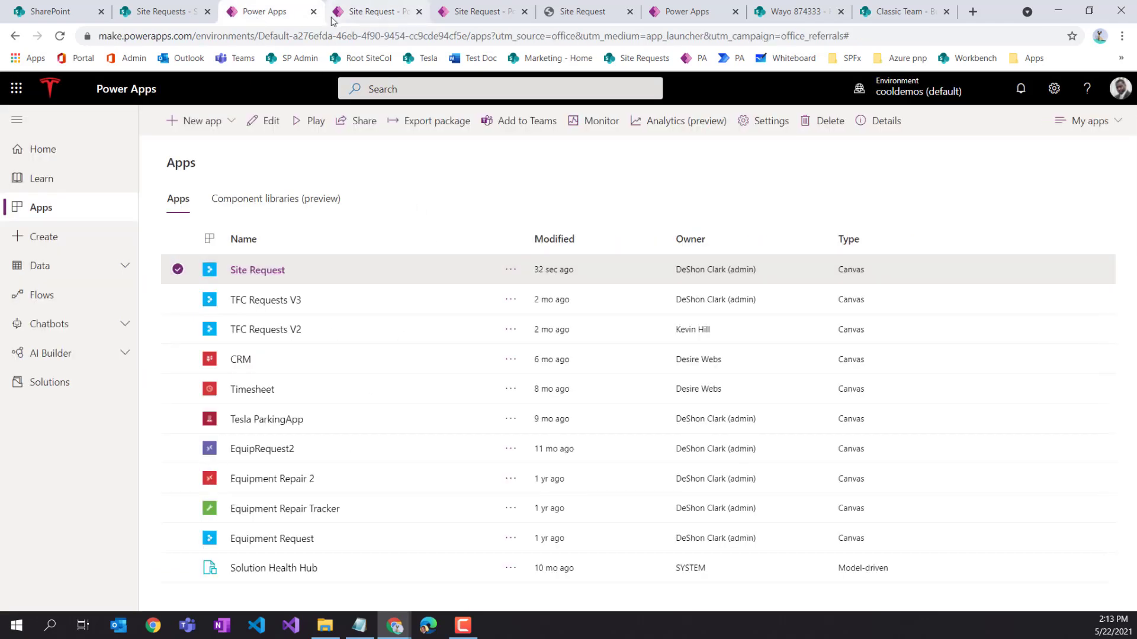
left_click(478, 14)
left_click_drag(484, 17, 377, 22)
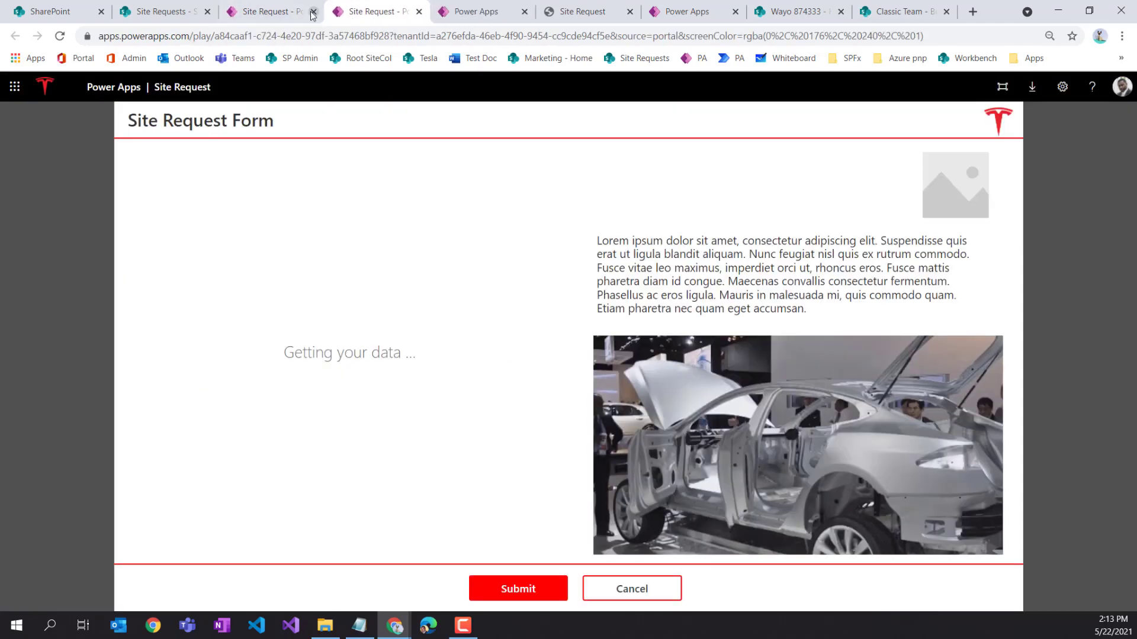
left_click(258, 14)
left_click(331, 17)
left_click_drag(588, 15, 467, 18)
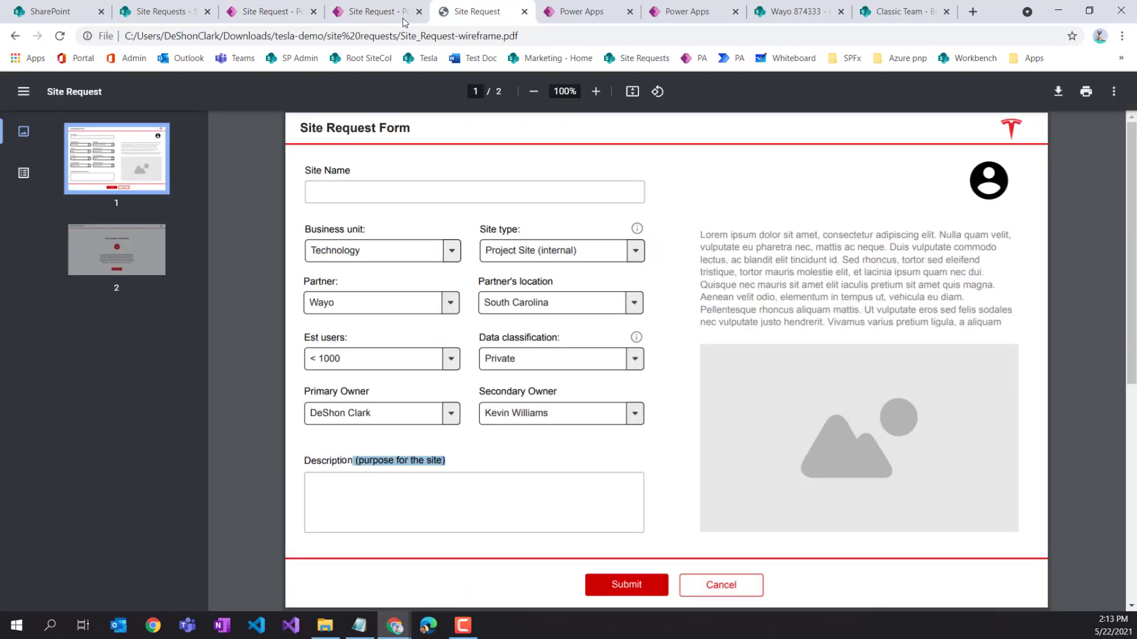
left_click(297, 17)
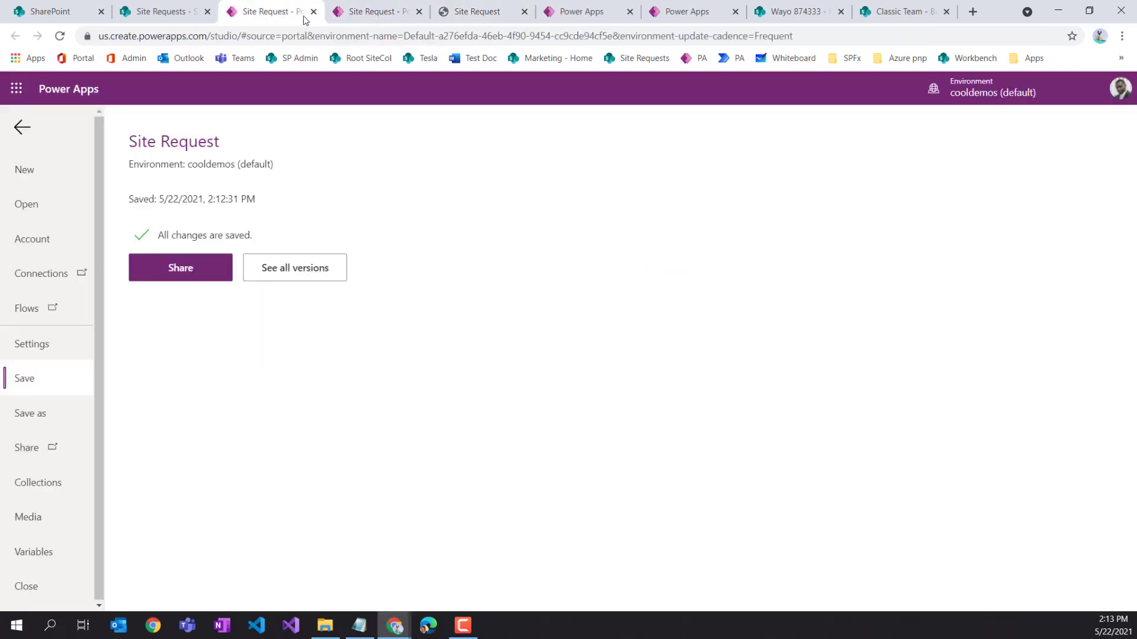
Set FormMain's Item property to Defaults('Site Requests') so the form fields start blank
left_click(20, 126)
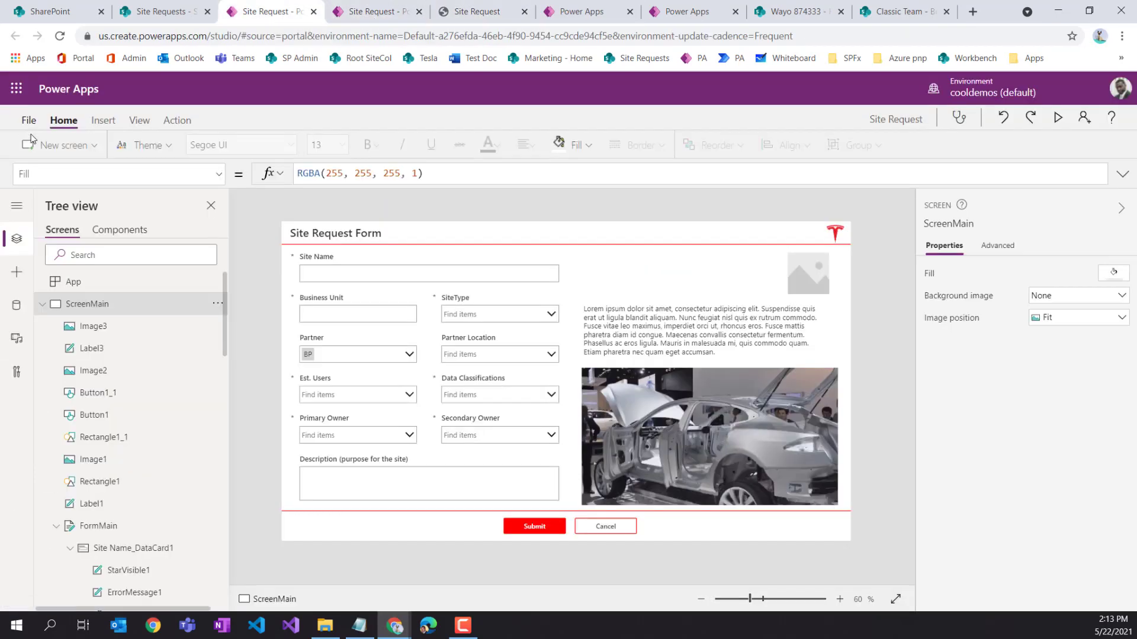
left_click(117, 531)
left_click(219, 174)
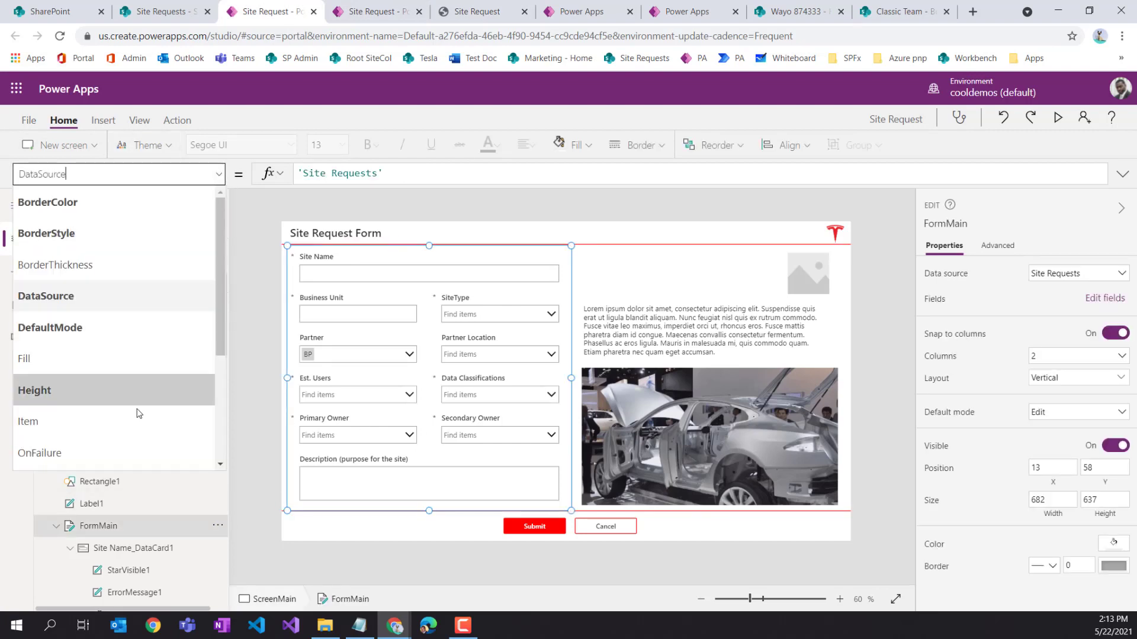
left_click(137, 421)
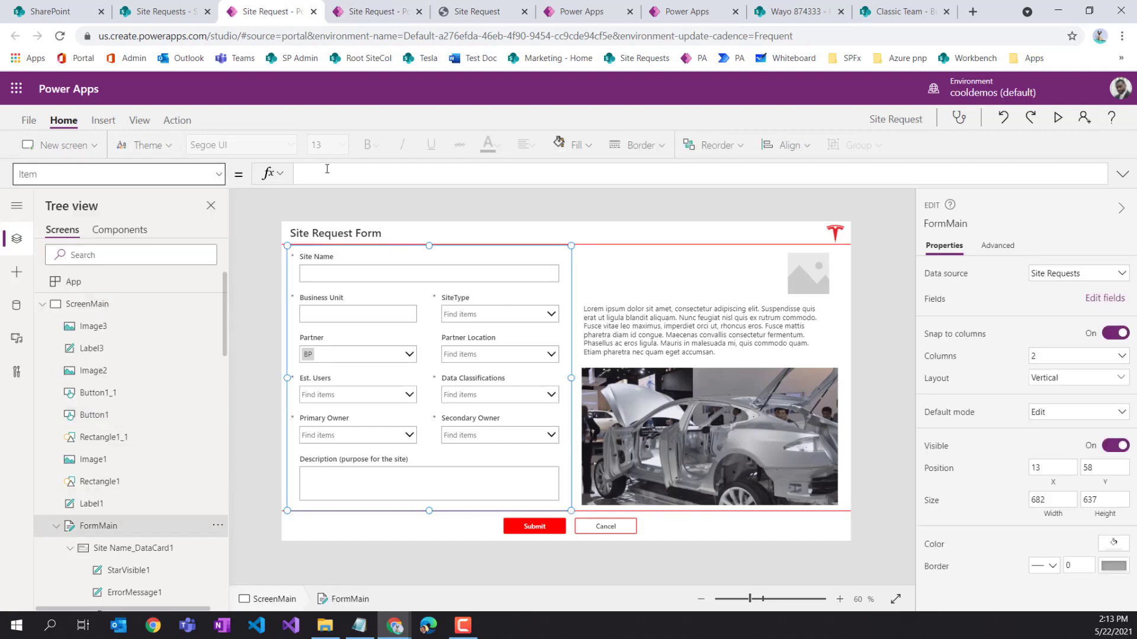
left_click(312, 171)
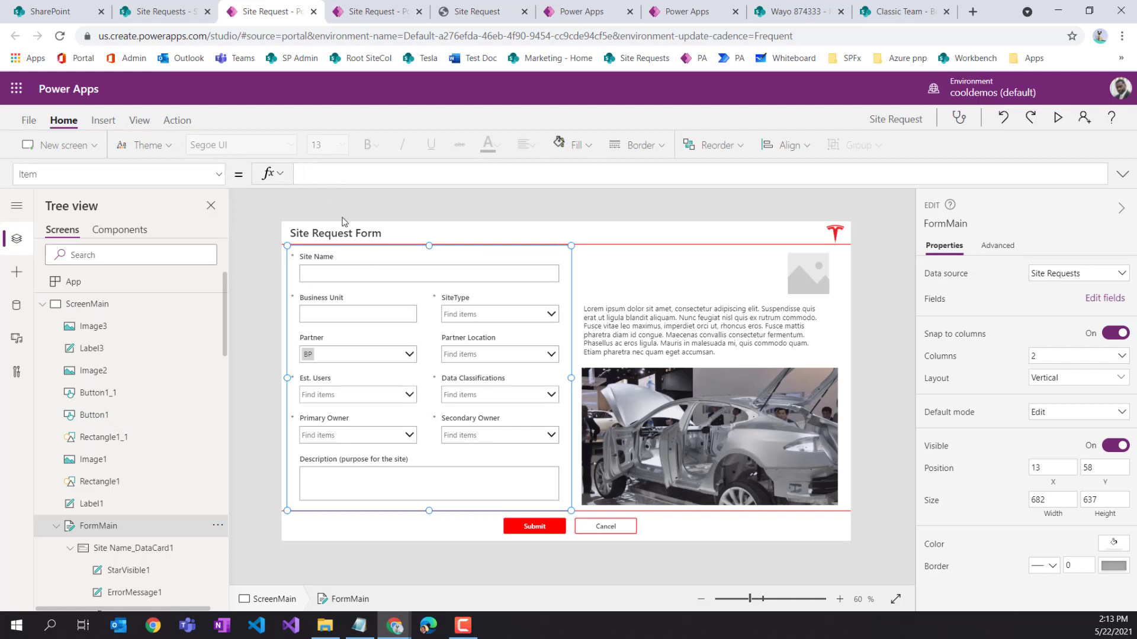
type("Default")
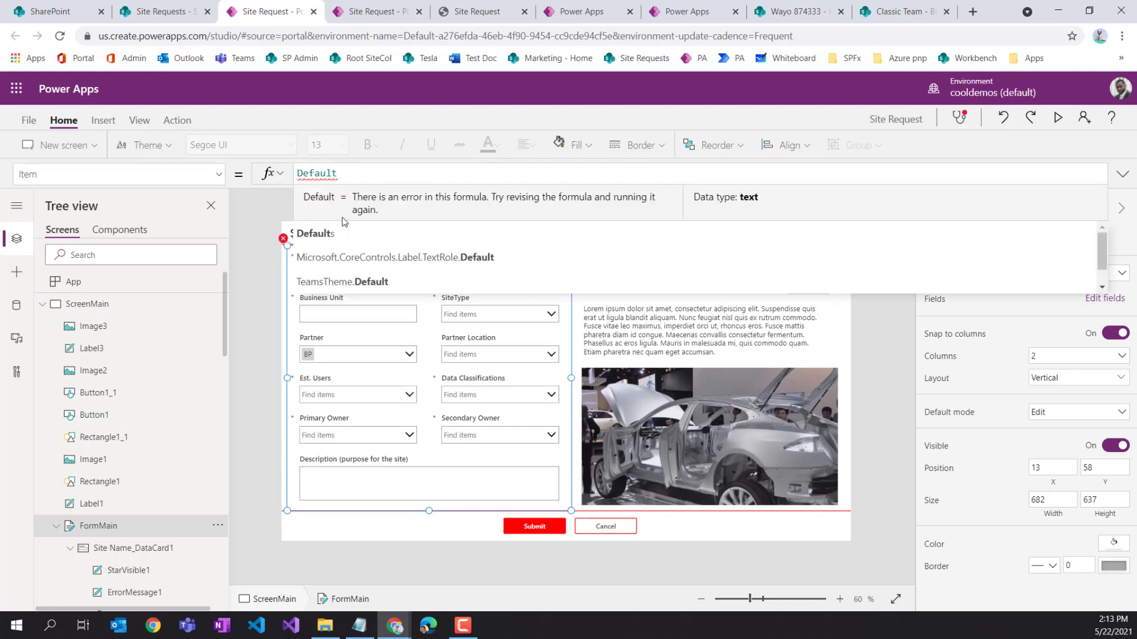
type("s(")
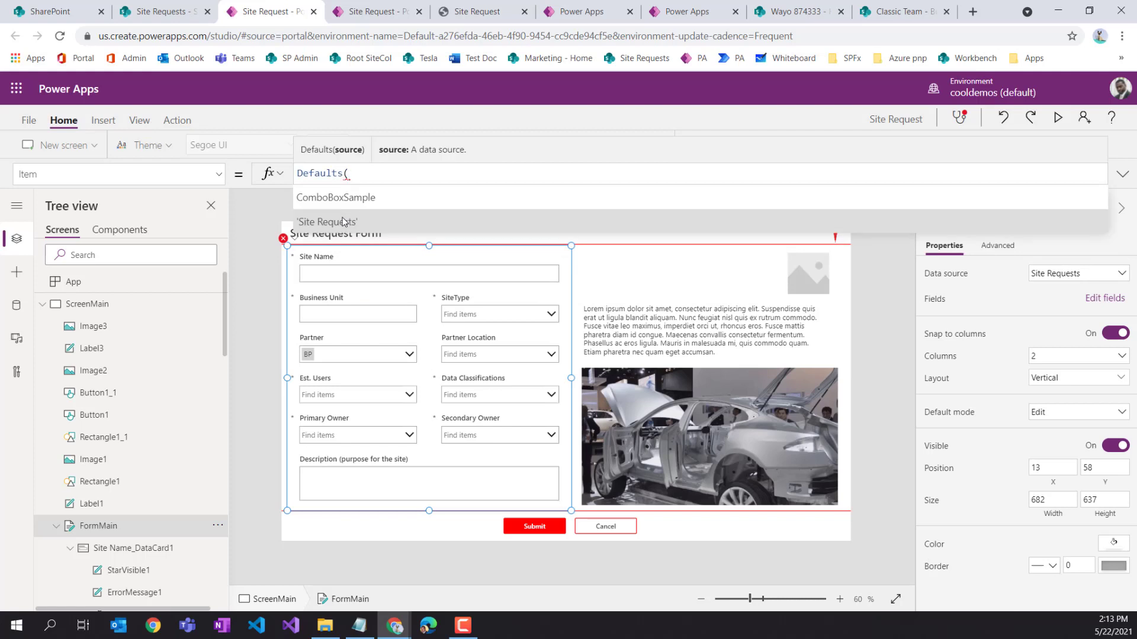
left_click(343, 222)
type(")")
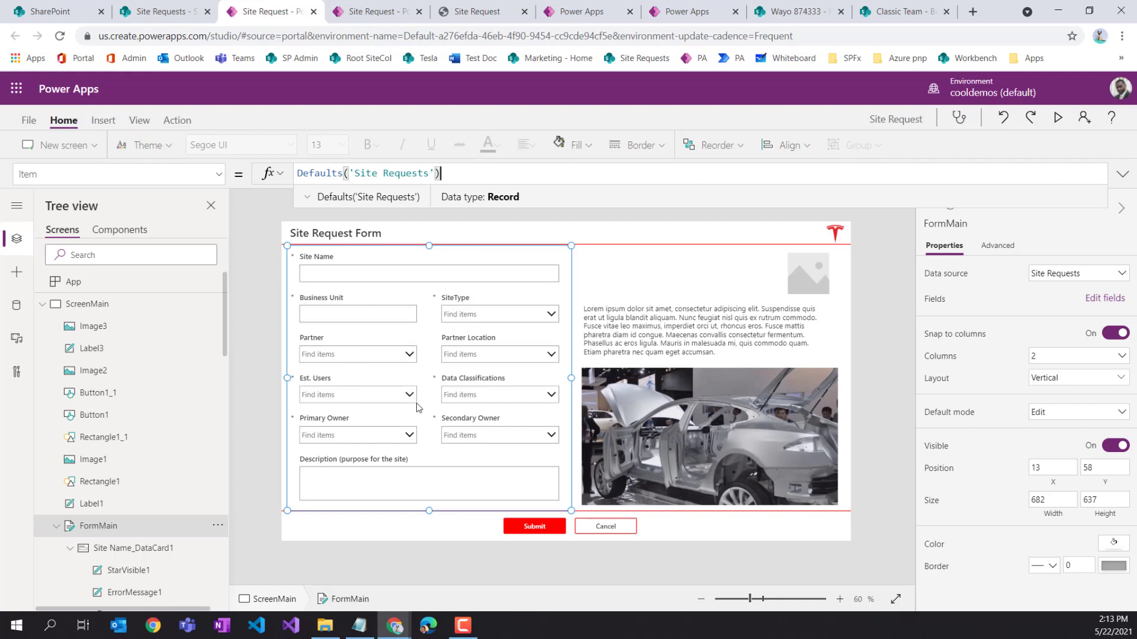
left_click(28, 120)
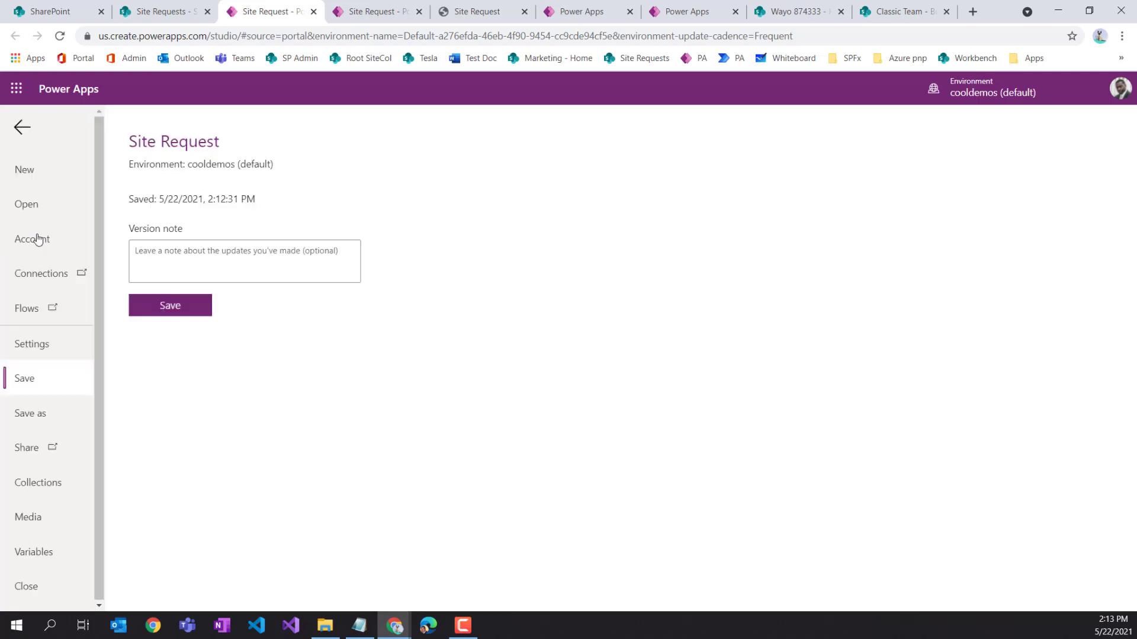
Save the app and publish this version
left_click(137, 308)
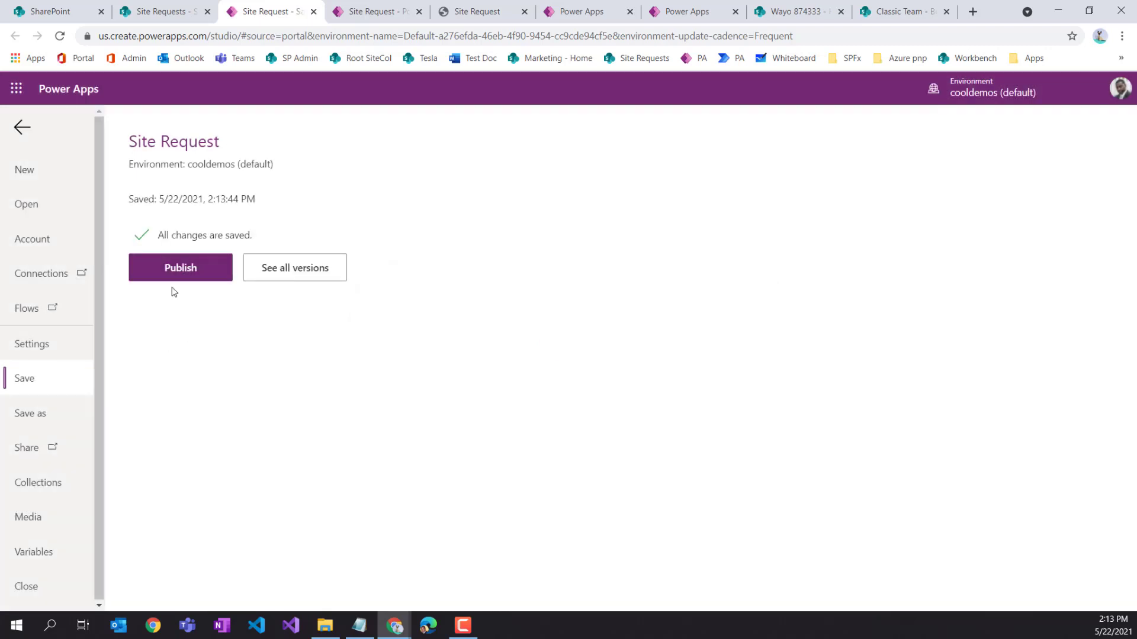
left_click(175, 277)
left_click(579, 425)
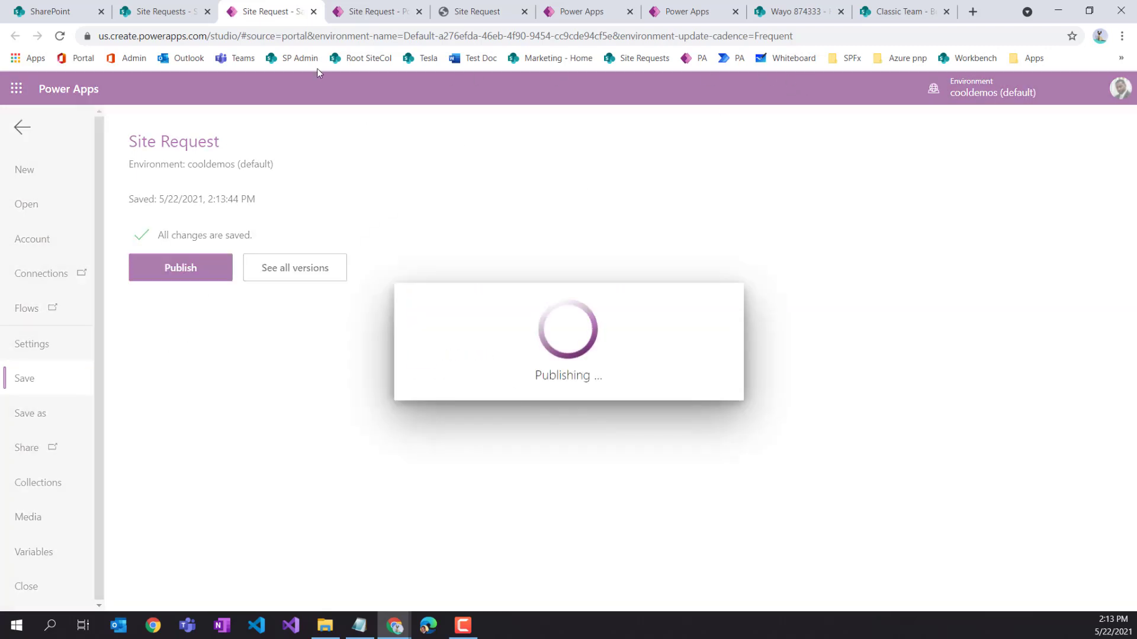
Reload and close the old app tab, then play Site Request from the Apps list
left_click(368, 12)
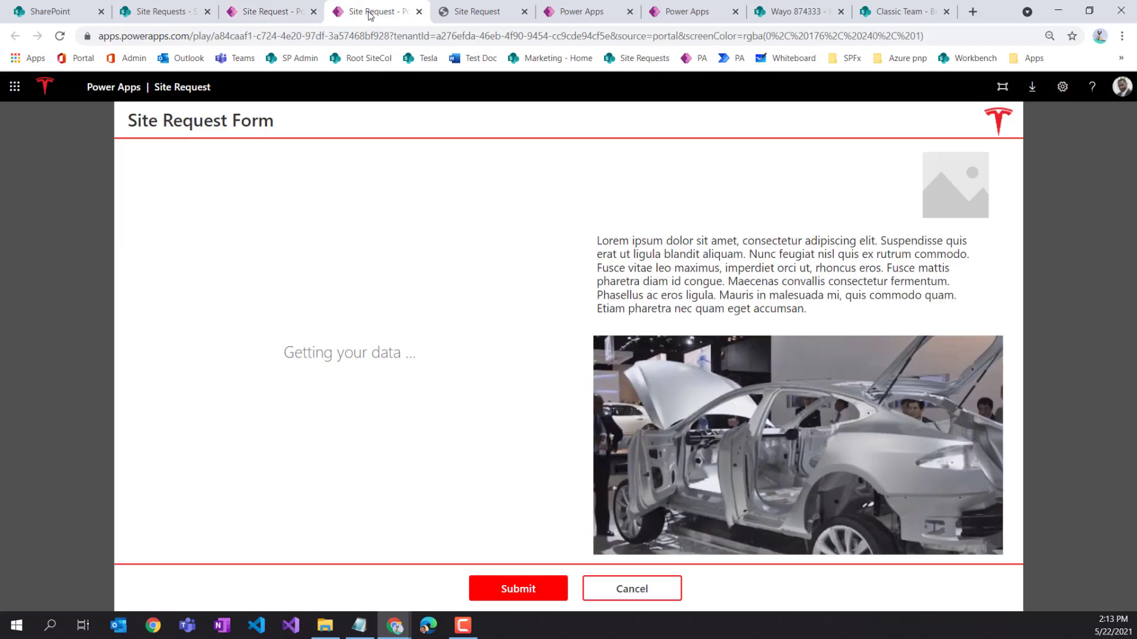
left_click(60, 36)
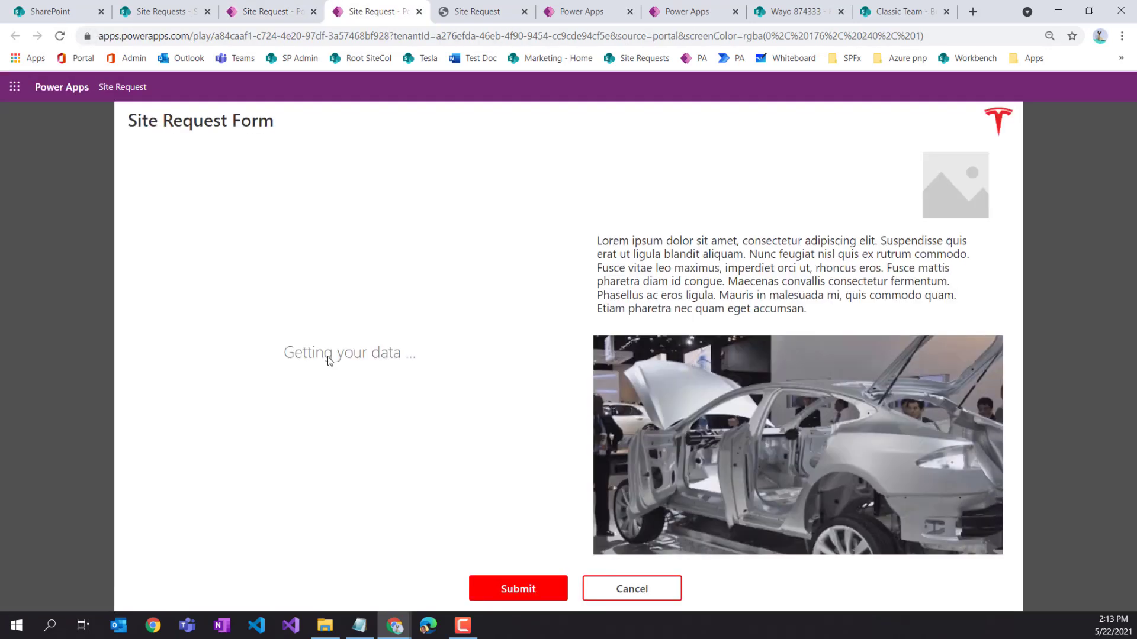
key("F5")
left_click(419, 11)
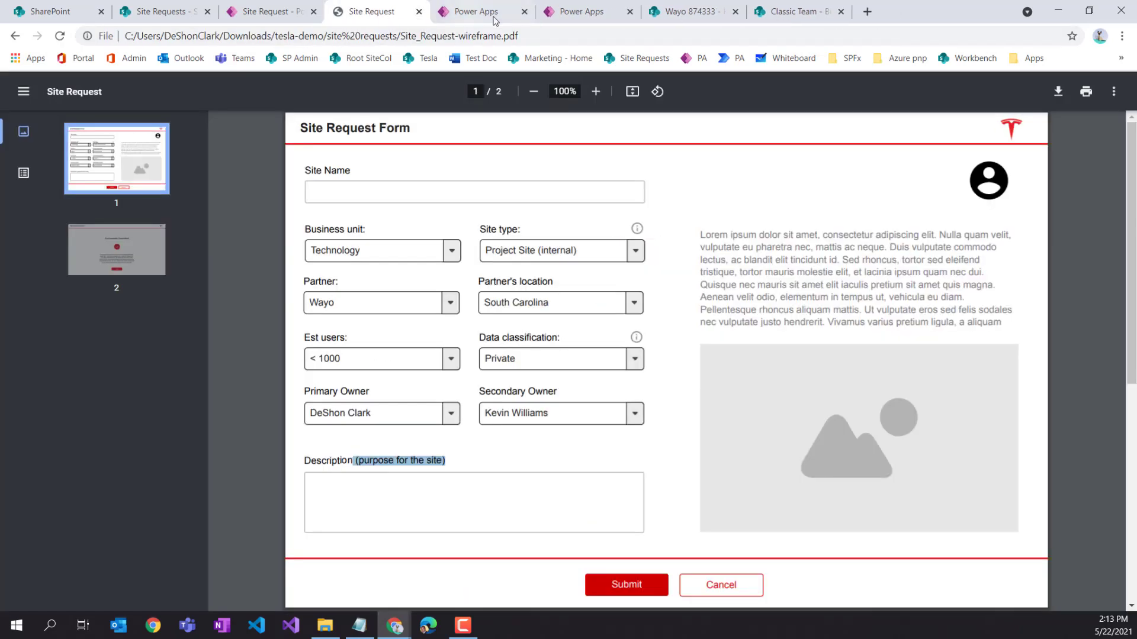
left_click(450, 11)
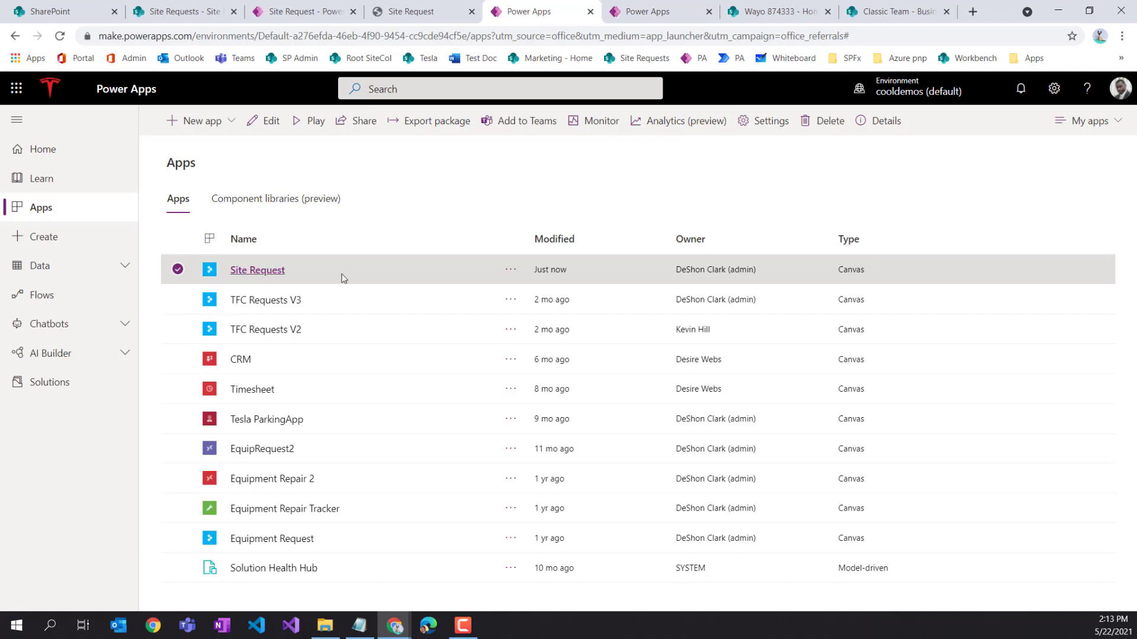
left_click(510, 270)
left_click(535, 316)
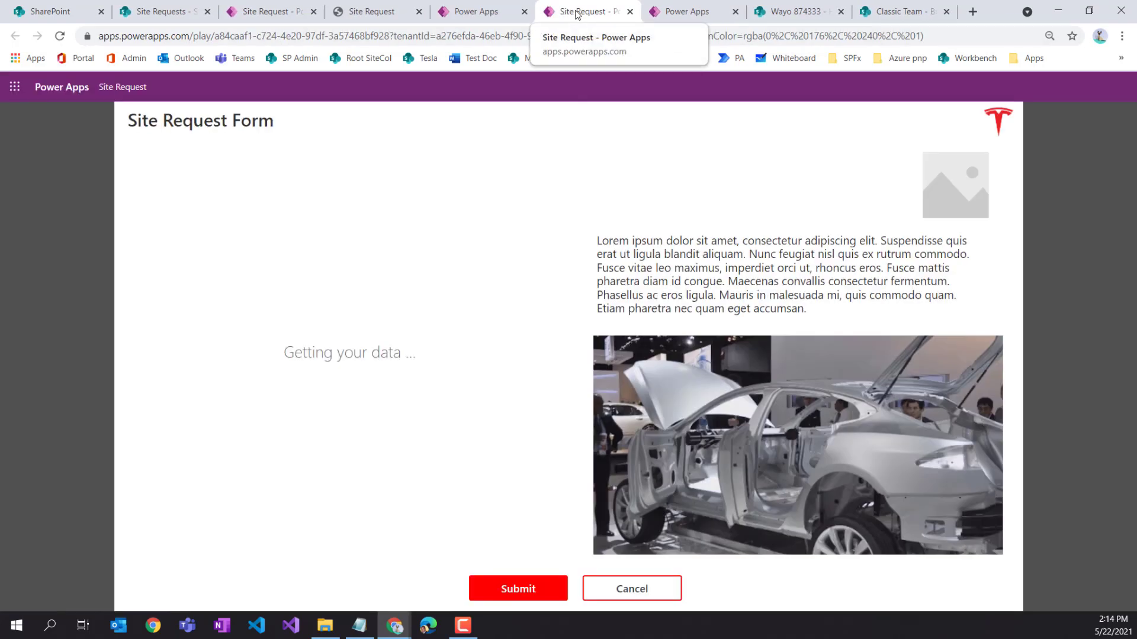
Enter Site Name 'Wayo K9484494' and Business Unit 'Information Services' in the running form
left_click_drag(577, 14, 370, 15)
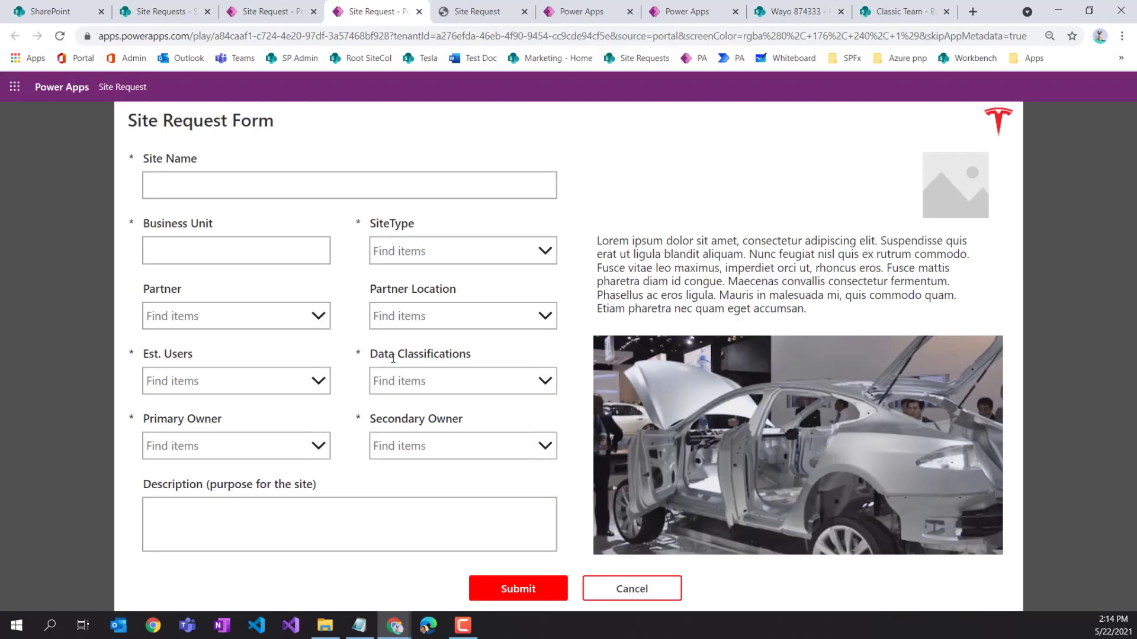
left_click(200, 193)
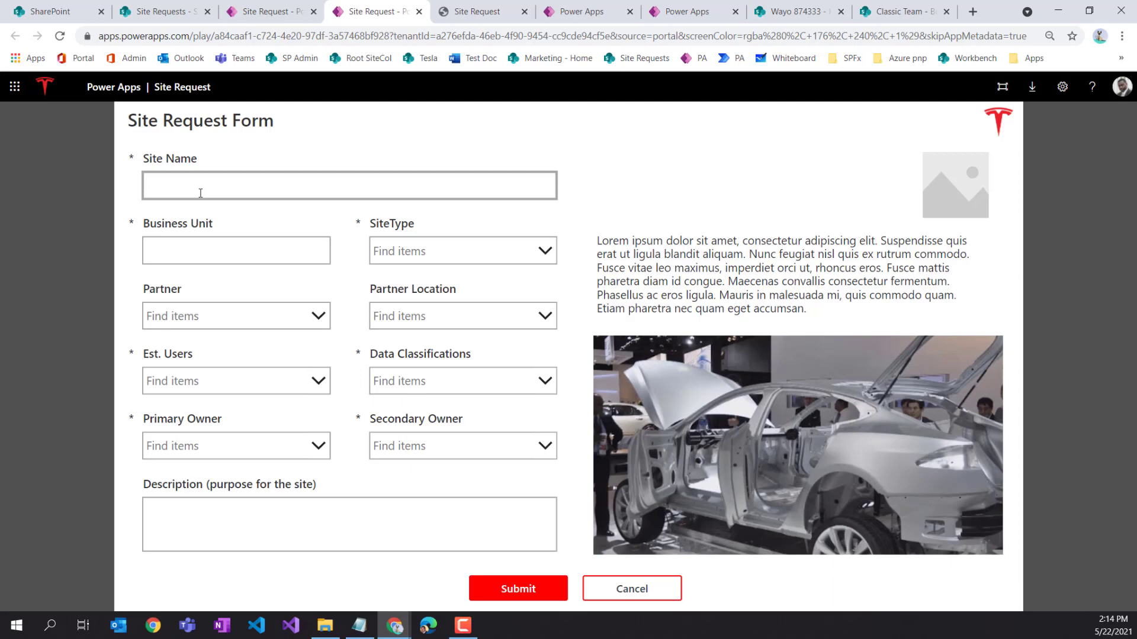
type("K9484494")
left_click(150, 198)
type("Wayo")
left_click(203, 250)
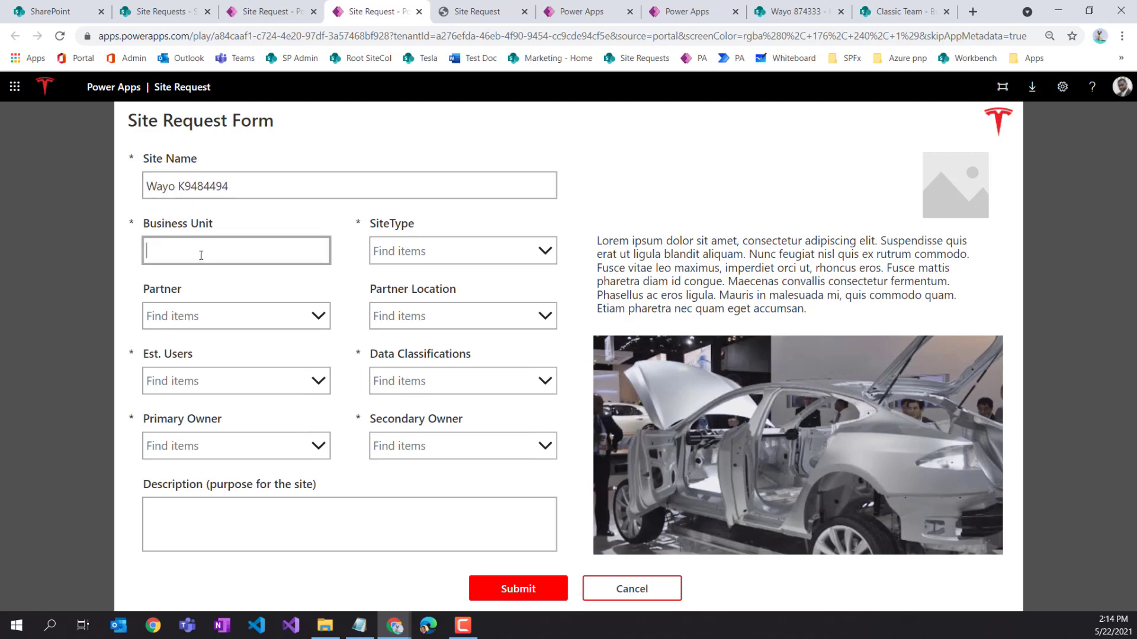
type("Infomti")
type("tion")
type(" Service")
type("s")
Try Project (partner), Department (private) and Project (external) as the SiteType
left_click(450, 251)
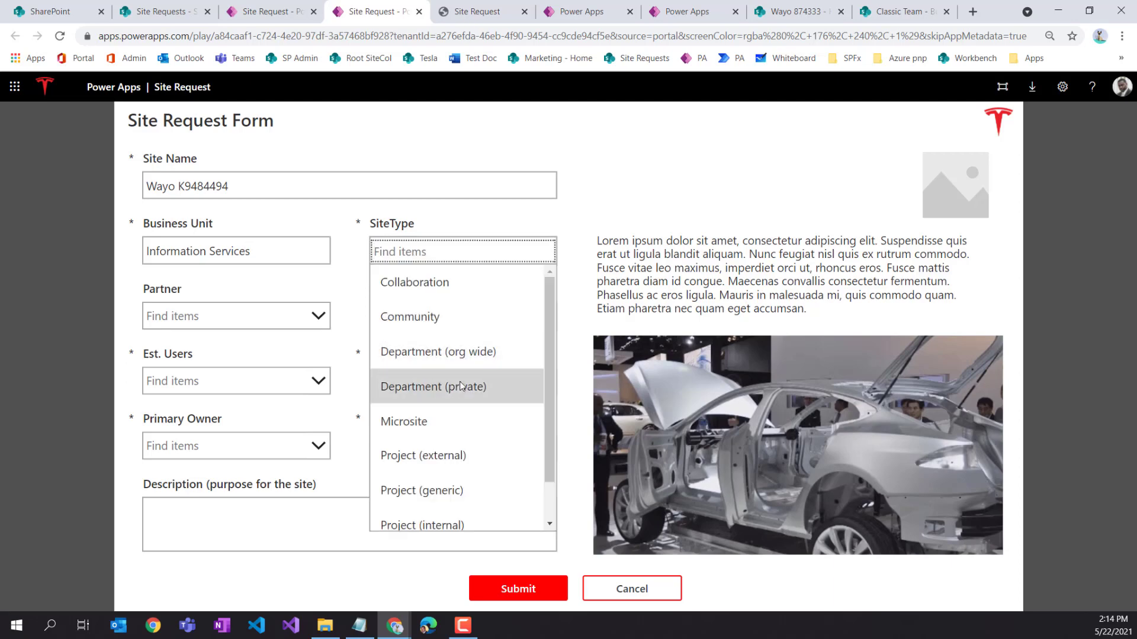
scroll(481, 373, "down", 1)
scroll(478, 373, "down", 1)
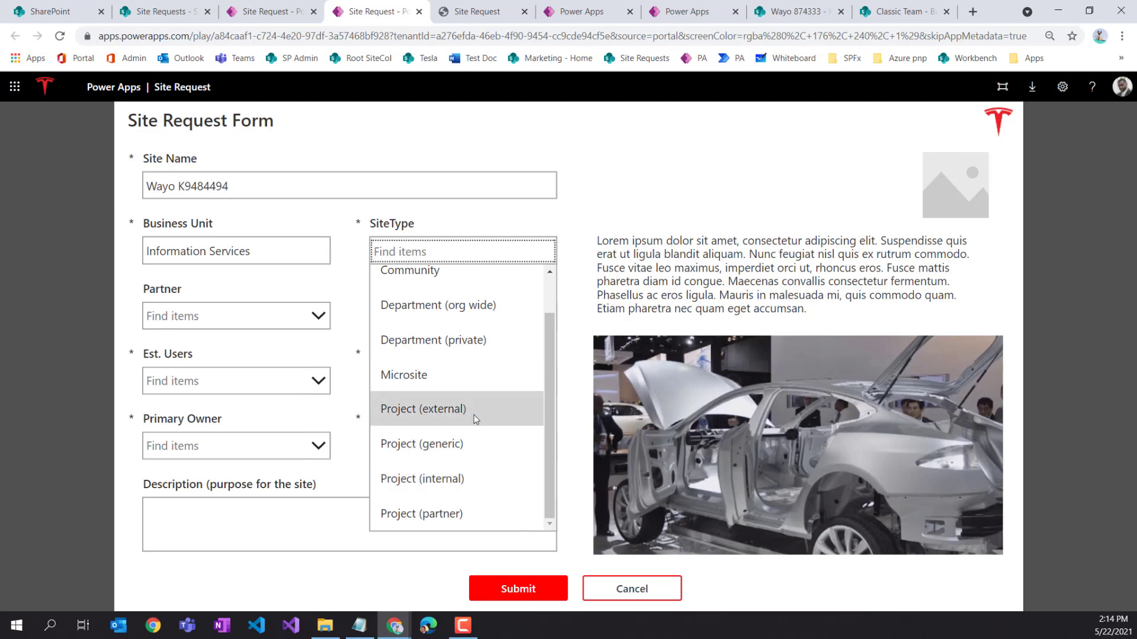
left_click(448, 513)
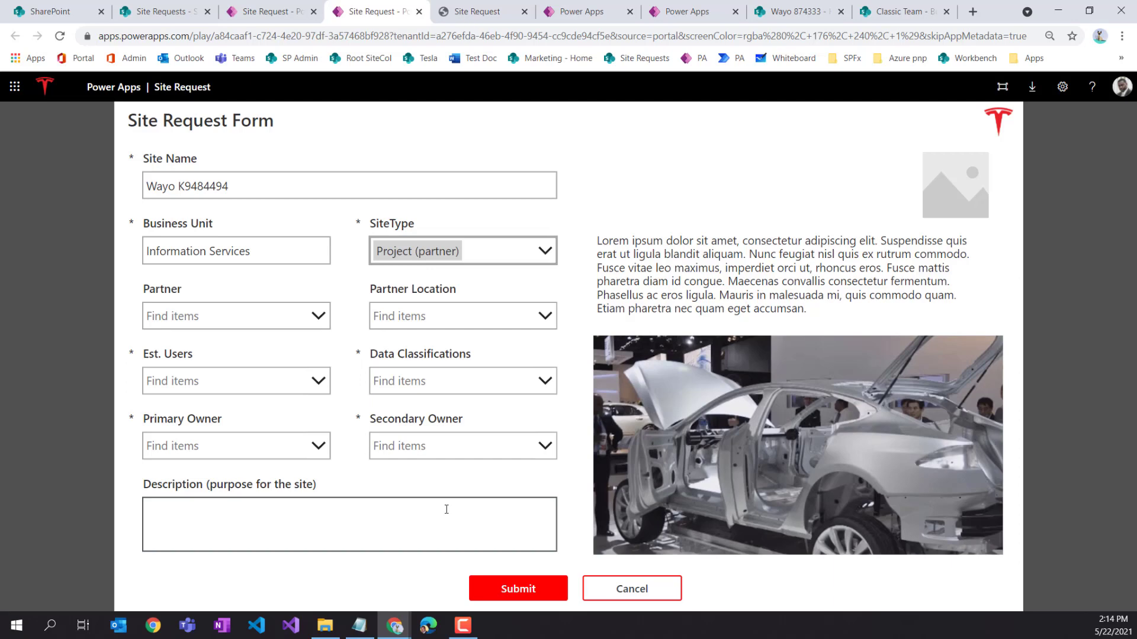
left_click(471, 260)
left_click(463, 422)
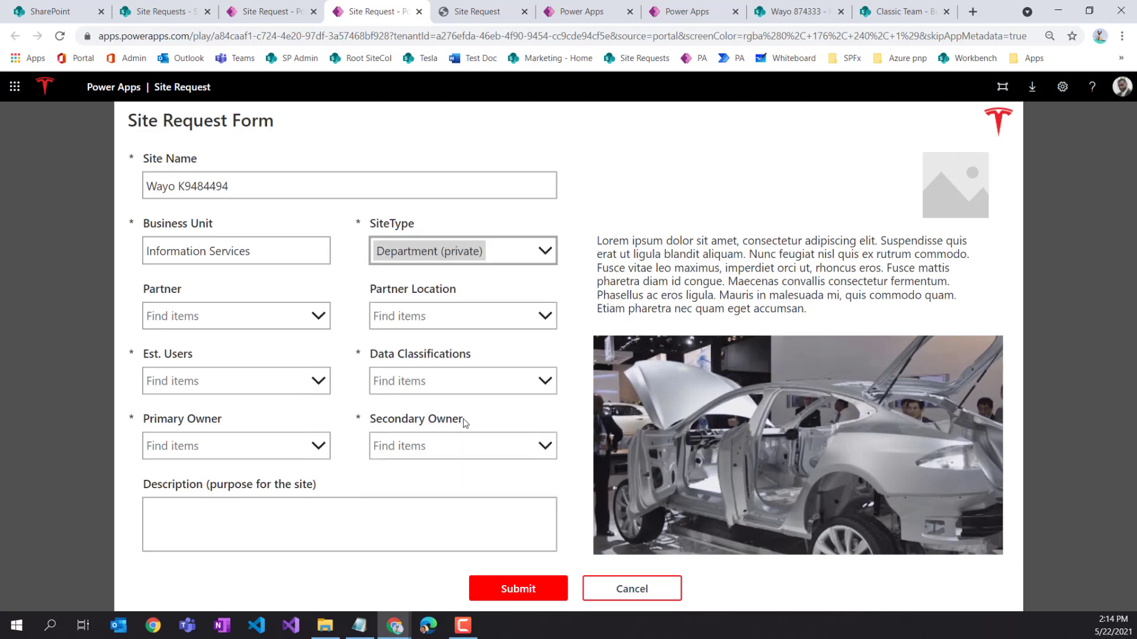
left_click(456, 262)
left_click(421, 476)
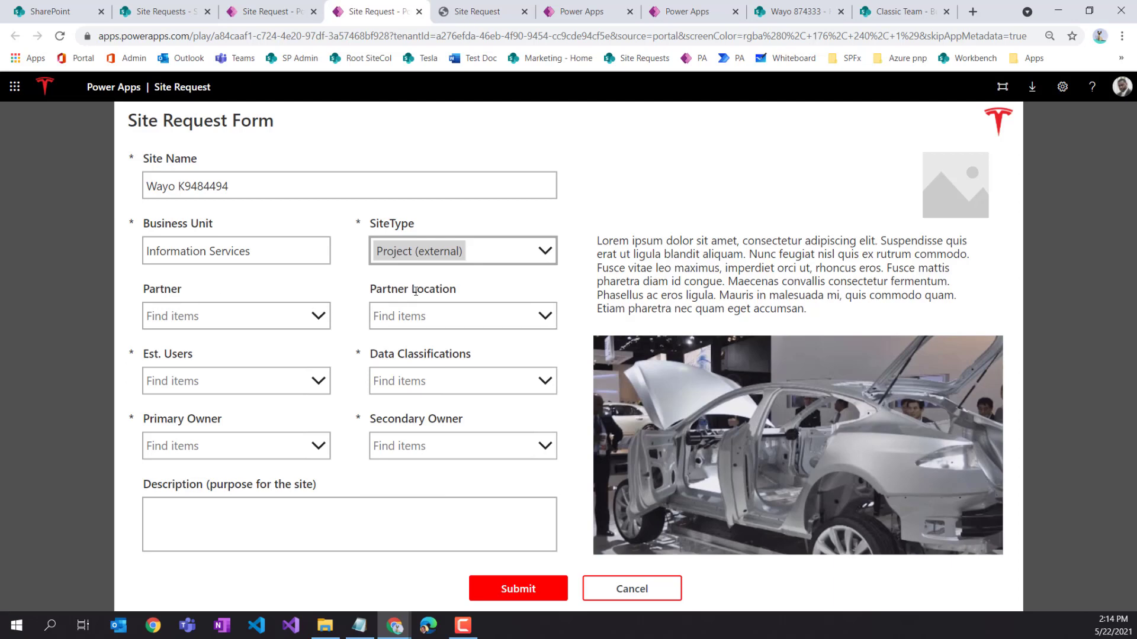
Try Department (org wide), then settle the SiteType on Project (partner)
left_click(464, 258)
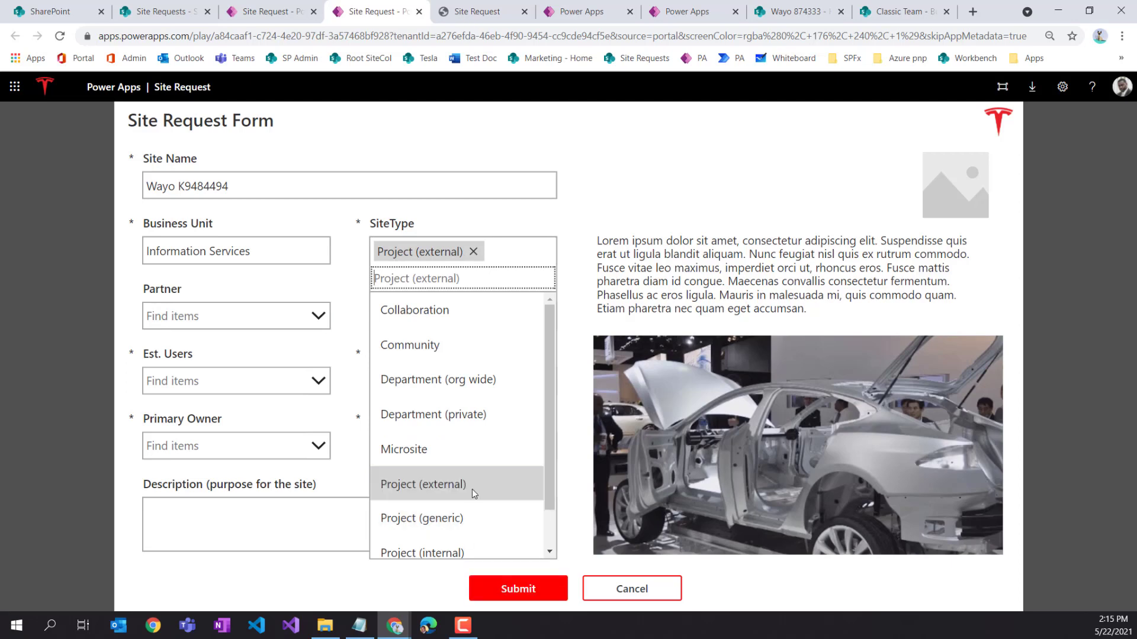
scroll(472, 489, "down", 1)
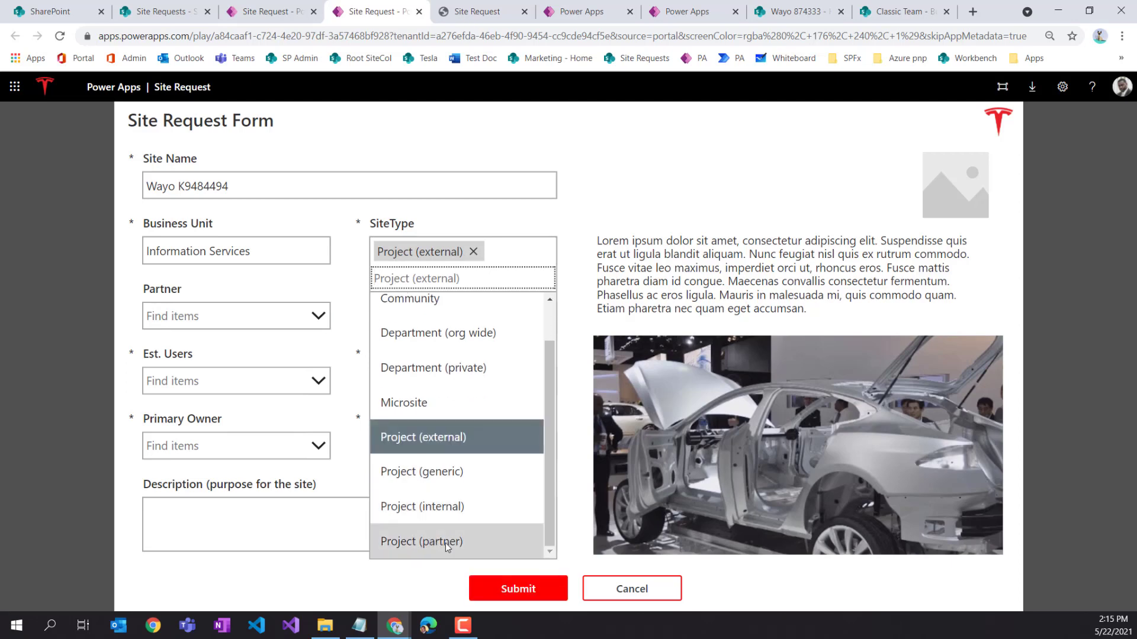
left_click(471, 340)
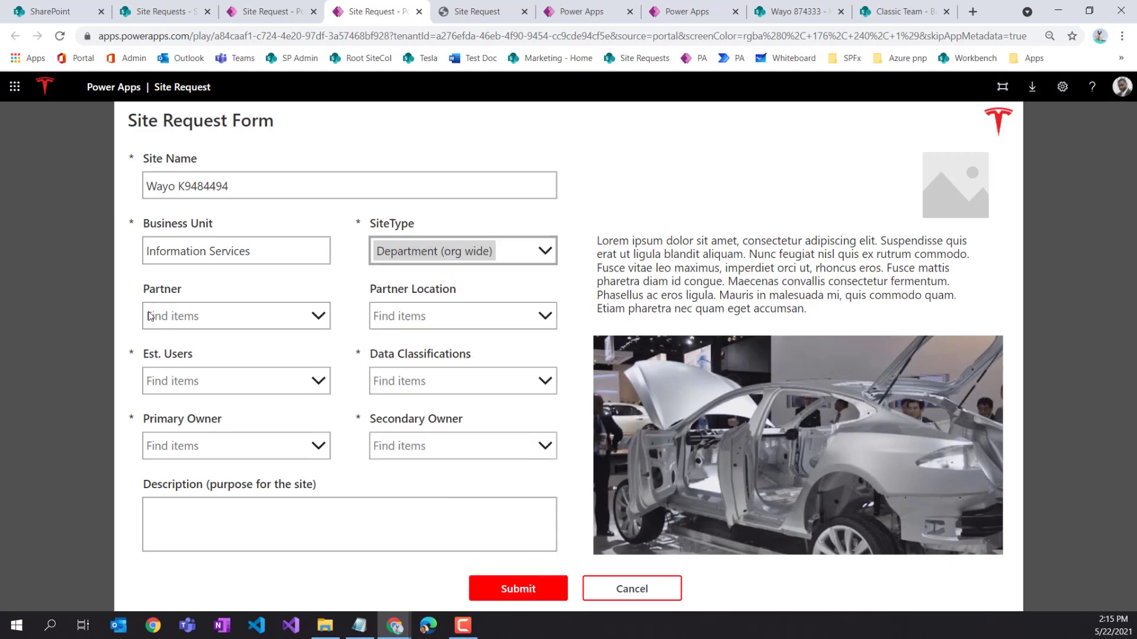
left_click(424, 263)
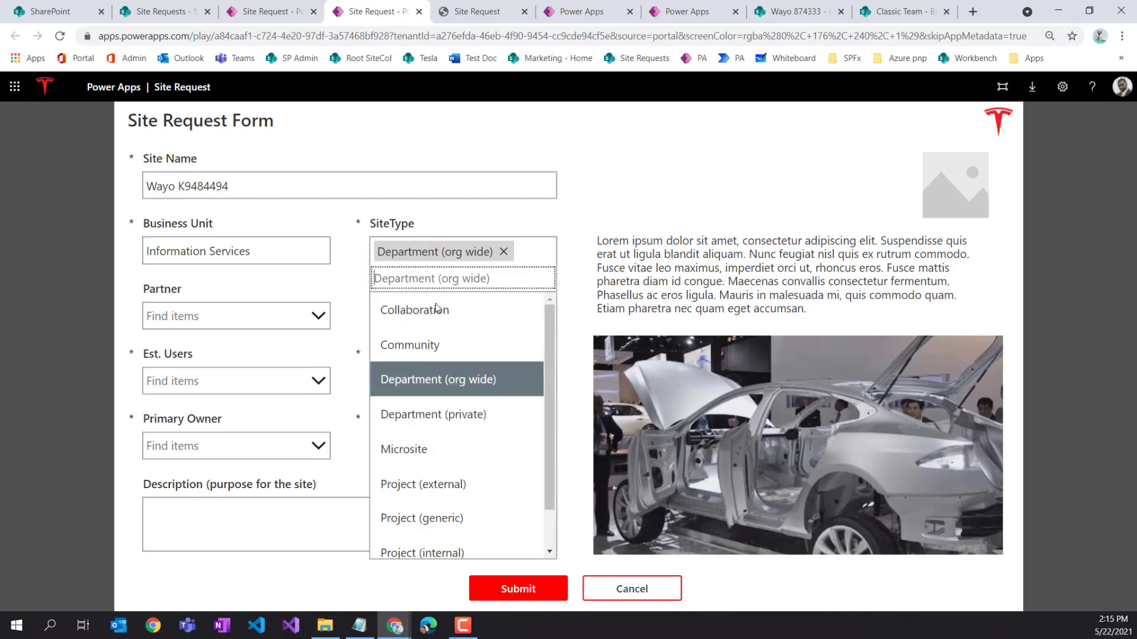
scroll(467, 391, "down", 2)
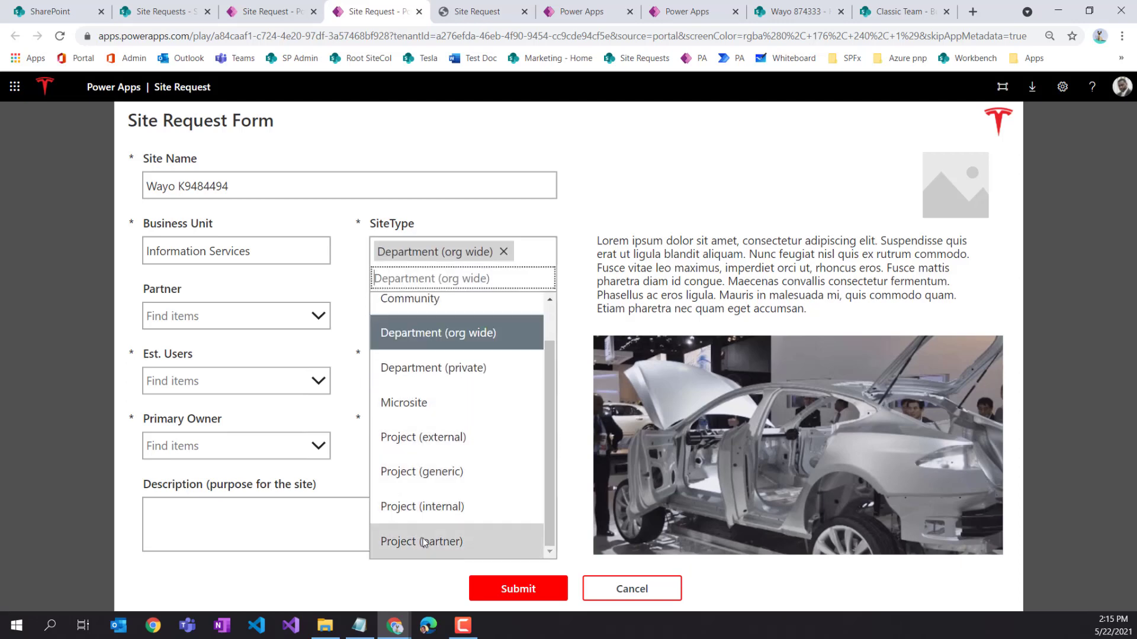
left_click(423, 541)
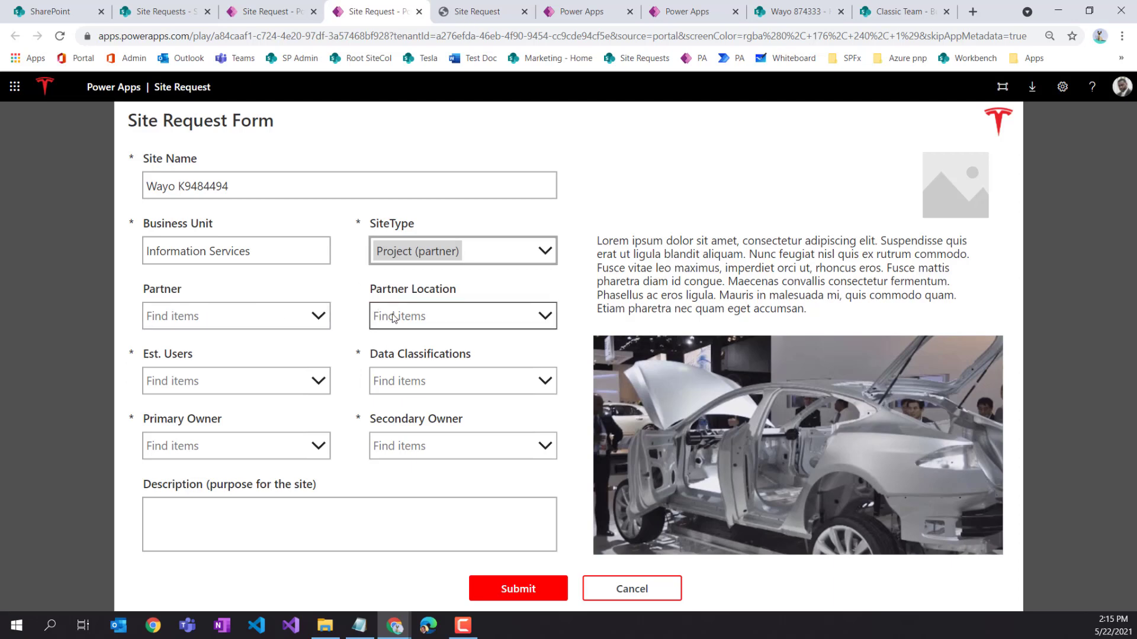
Try Wayo Inc. and then BP as the partner, checking each one's partner locations
left_click(319, 320)
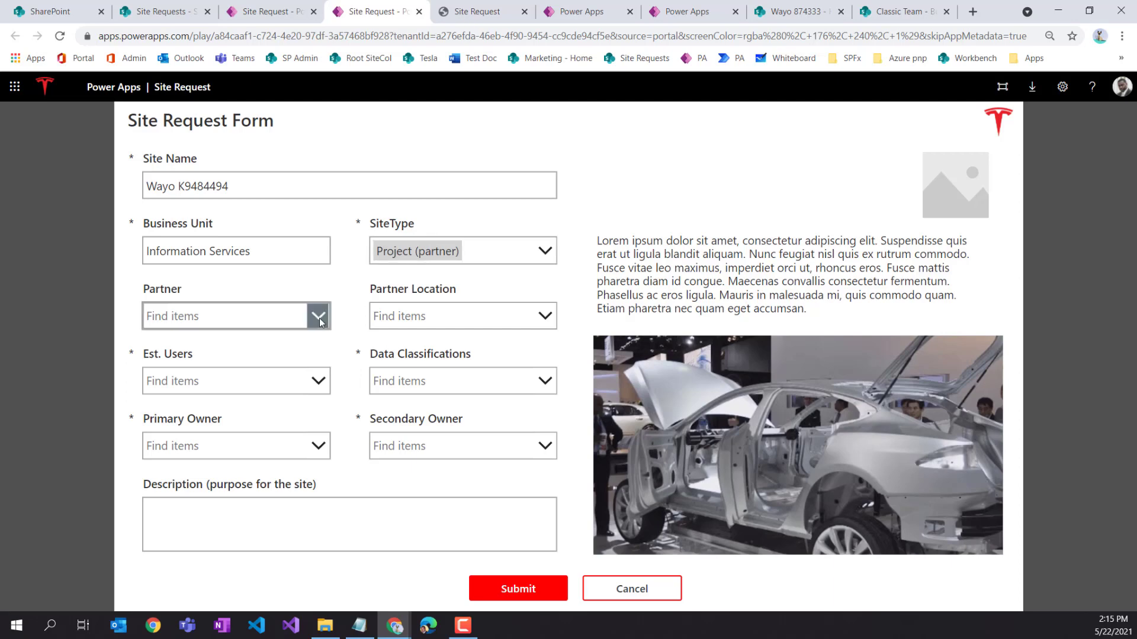
left_click(218, 417)
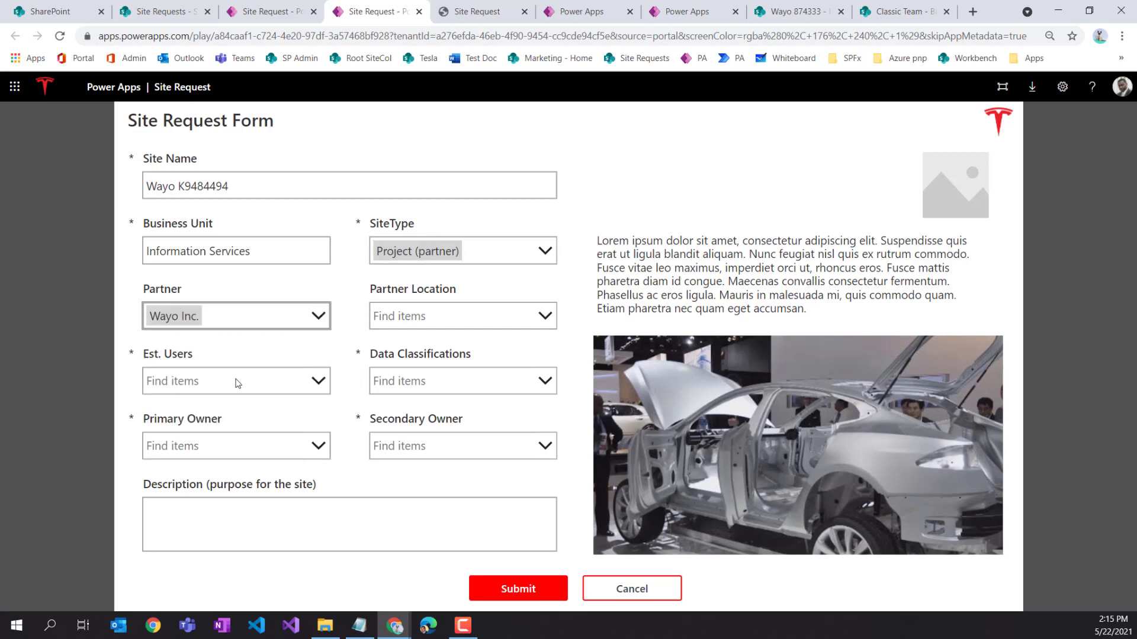
left_click(428, 314)
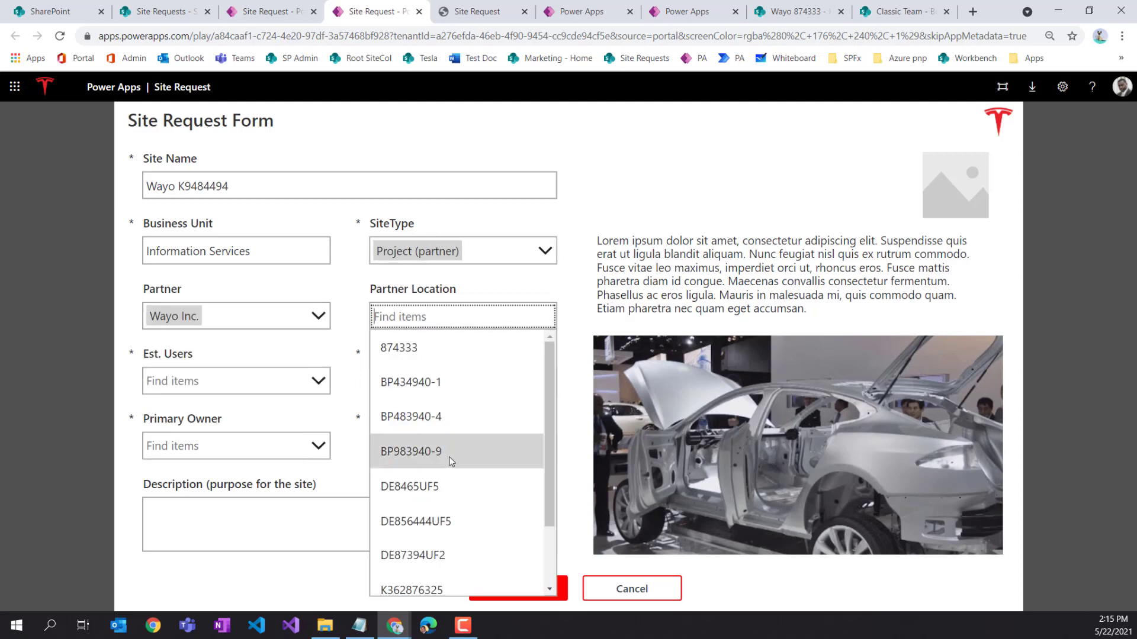
left_click(246, 326)
left_click(231, 383)
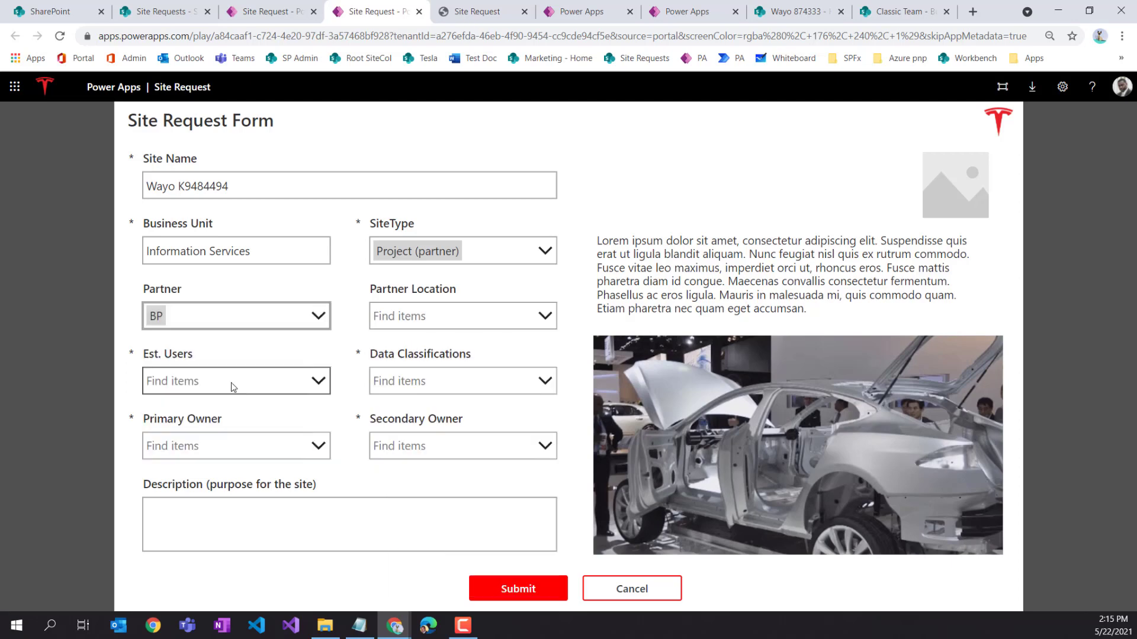
left_click(467, 316)
scroll(483, 450, "down", 2)
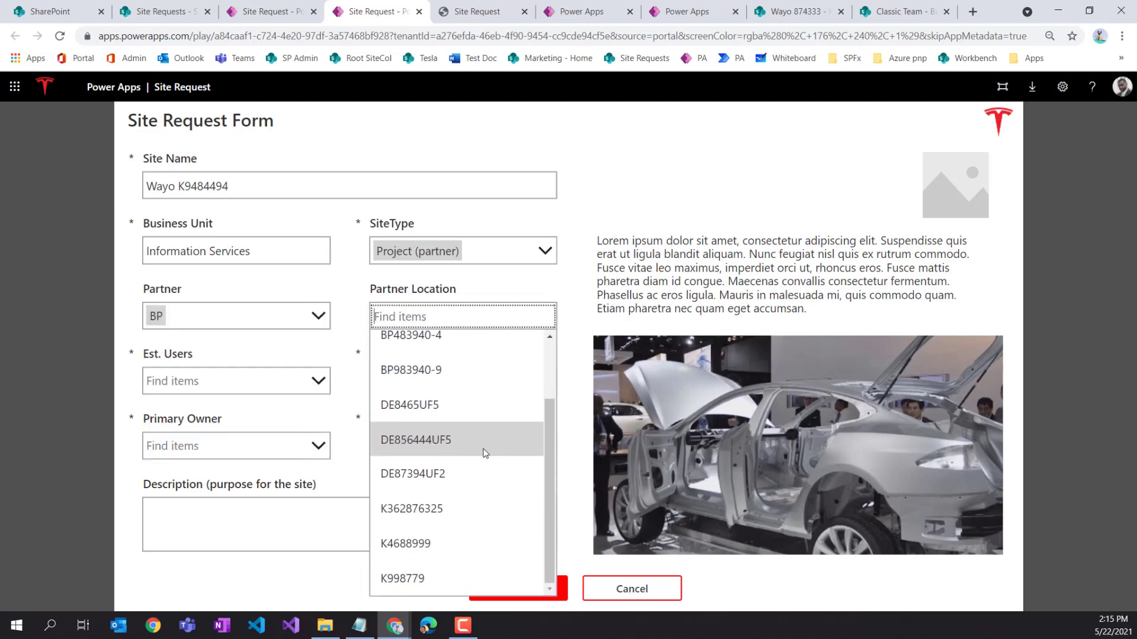
scroll(483, 450, "up", 2)
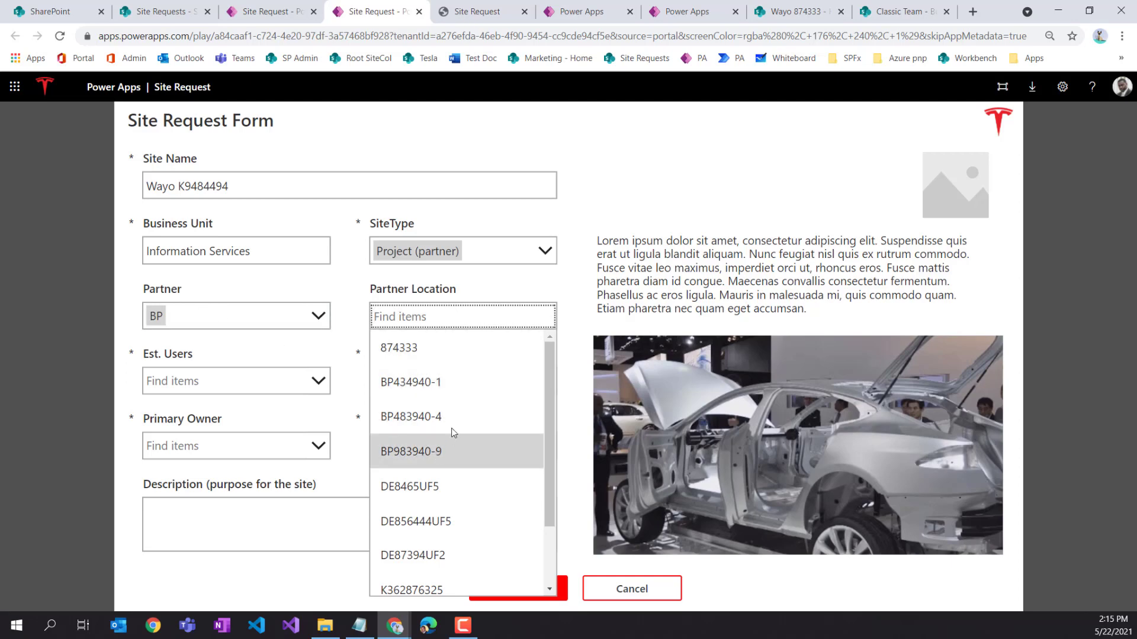
scroll(441, 398, "down", 2)
scroll(441, 400, "up", 2)
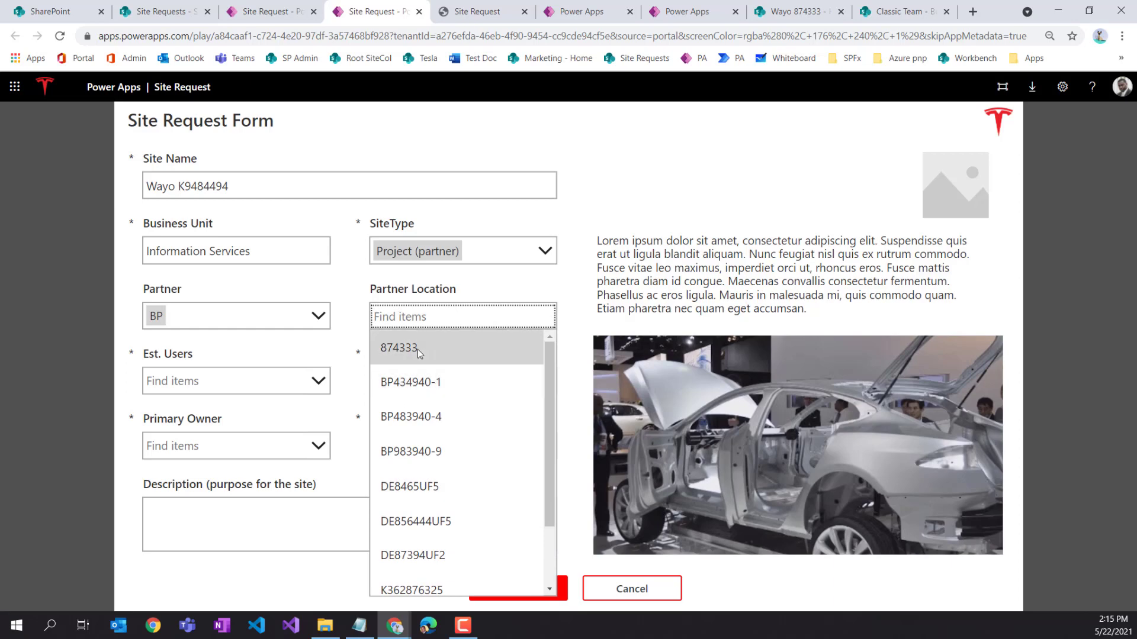
scroll(417, 473, "down", 2)
scroll(418, 474, "up", 2)
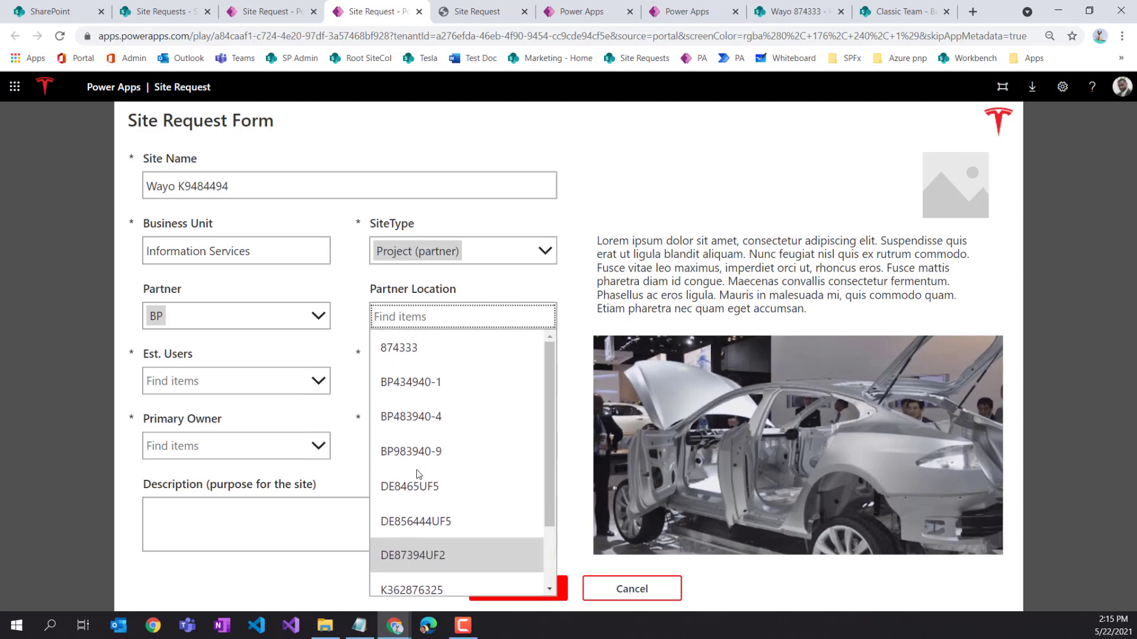
Change the partner to Shell and review its partner locations
left_click(245, 328)
left_click(239, 399)
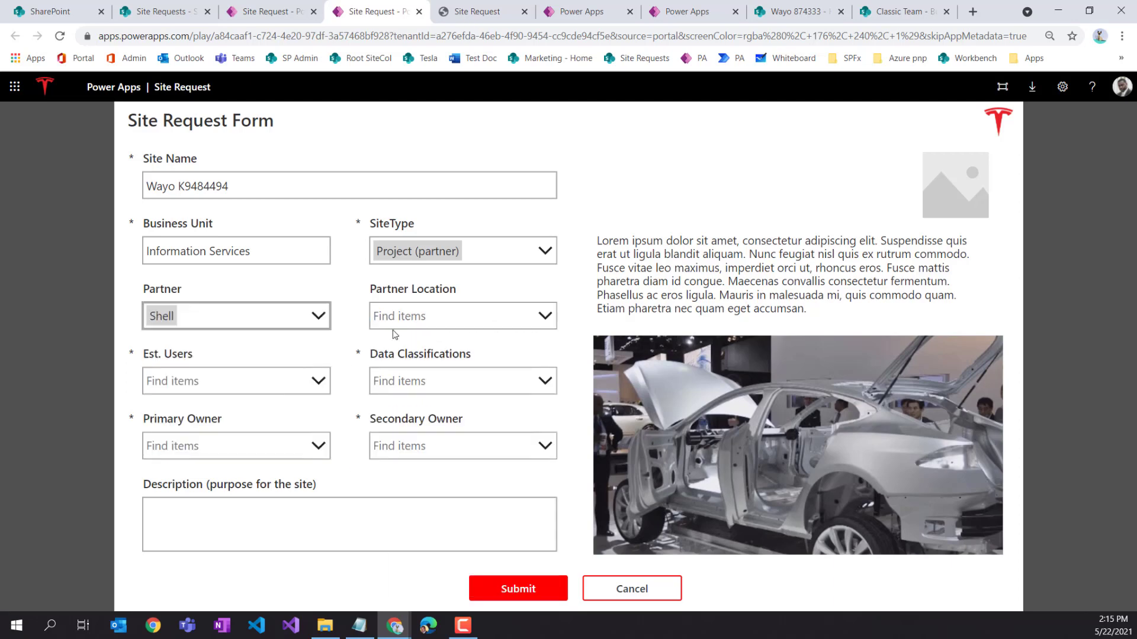
left_click(392, 324)
scroll(455, 453, "down", 2)
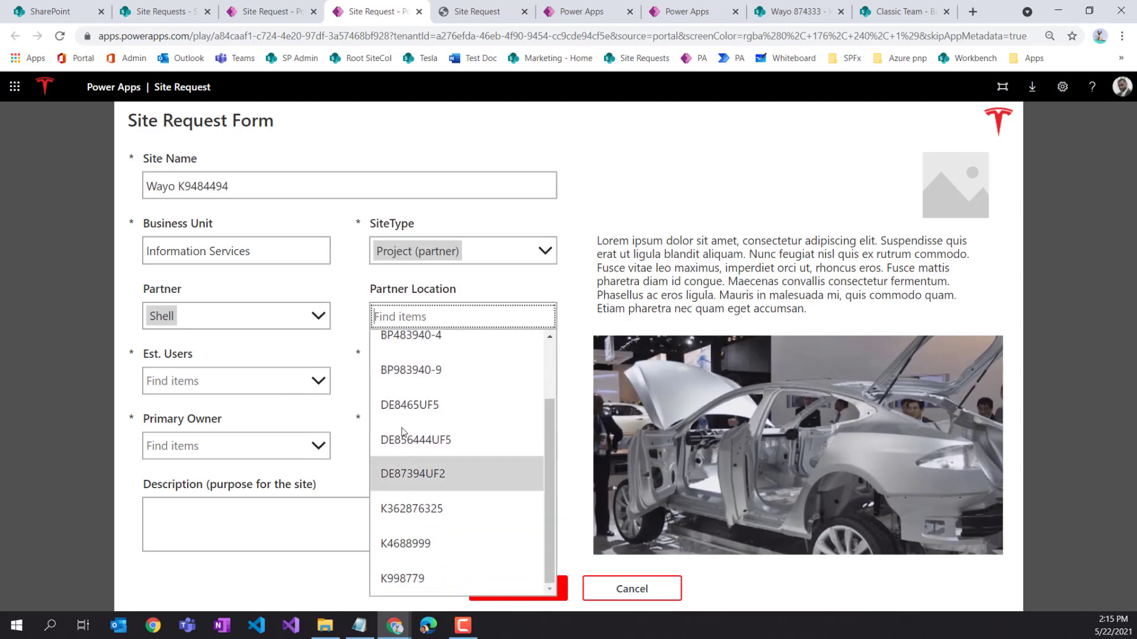
left_click(320, 350)
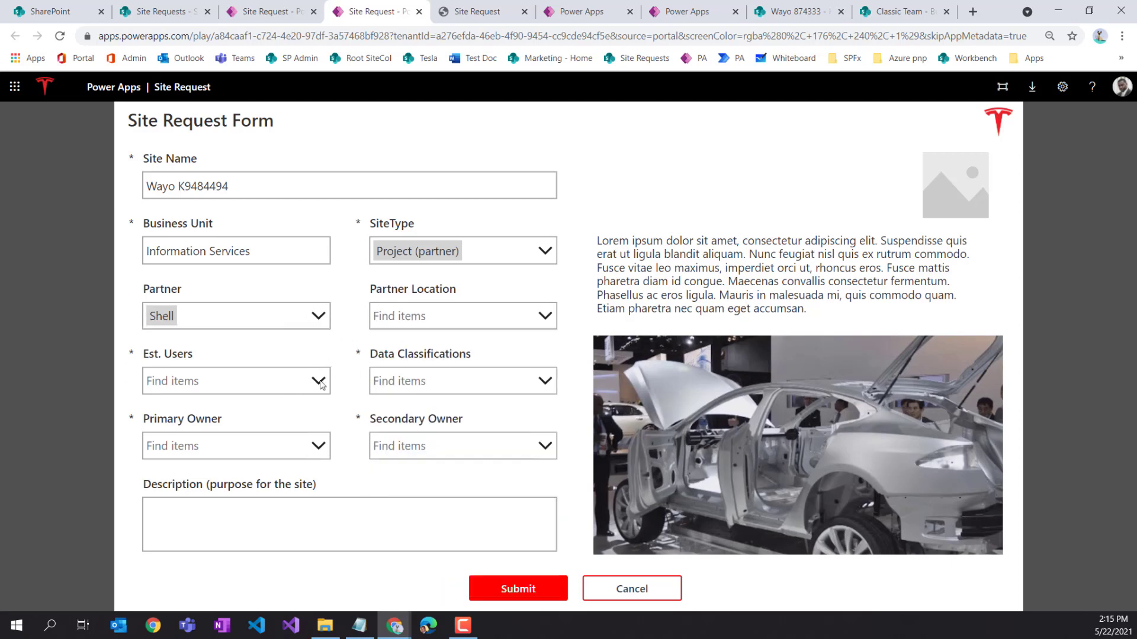
Set Est. Users to 5000+ and the data classification to Internal
left_click(318, 381)
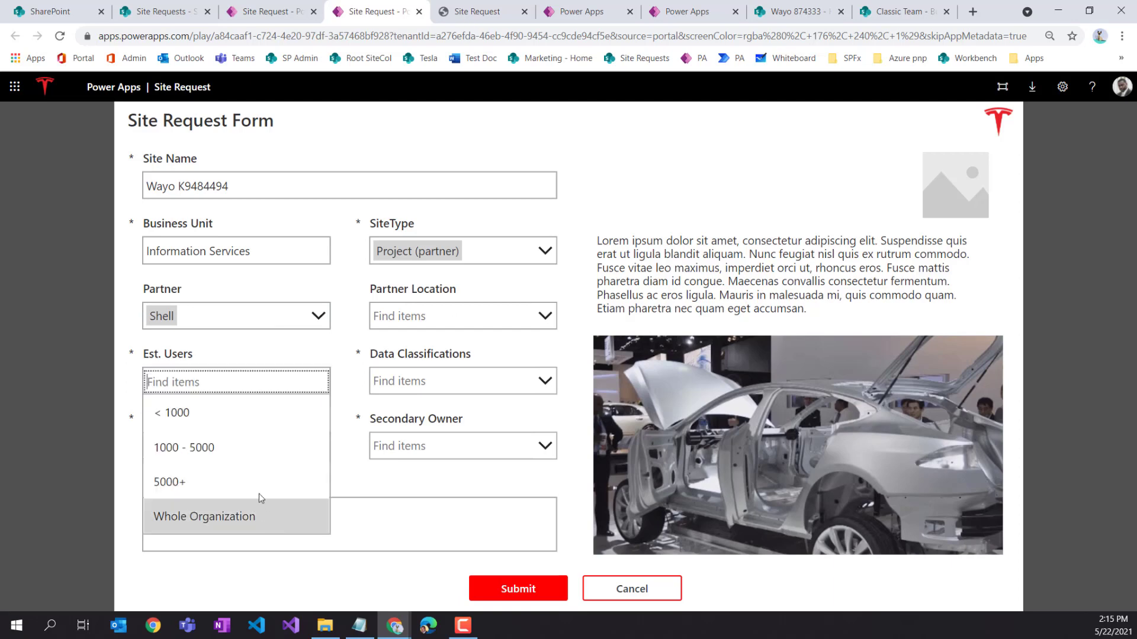
left_click(249, 454)
left_click(249, 381)
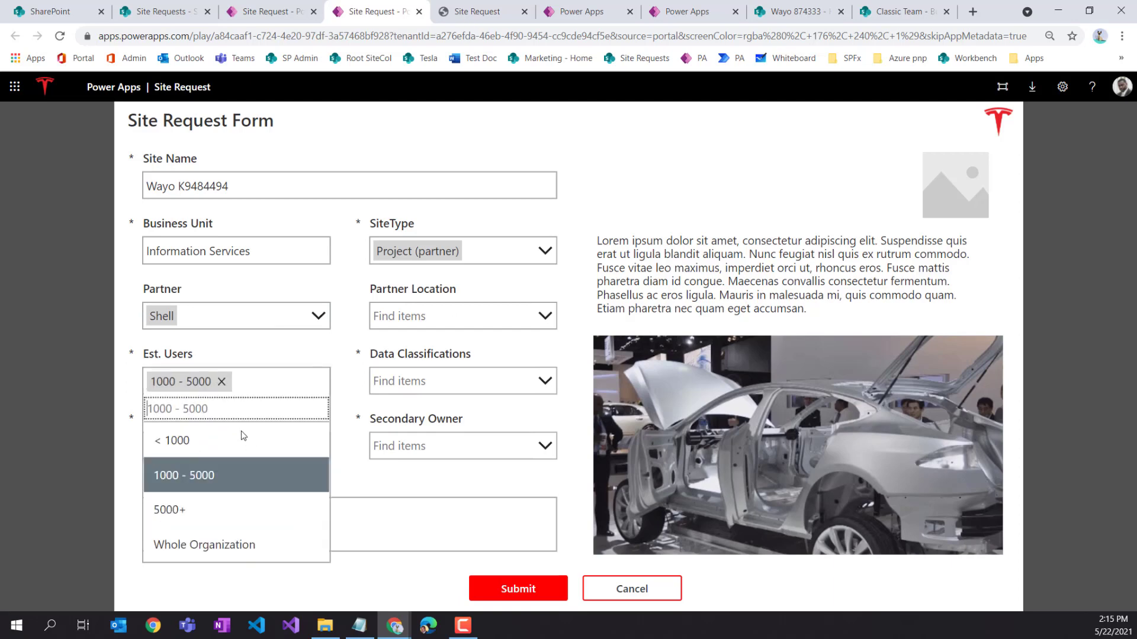
left_click(215, 510)
left_click(418, 384)
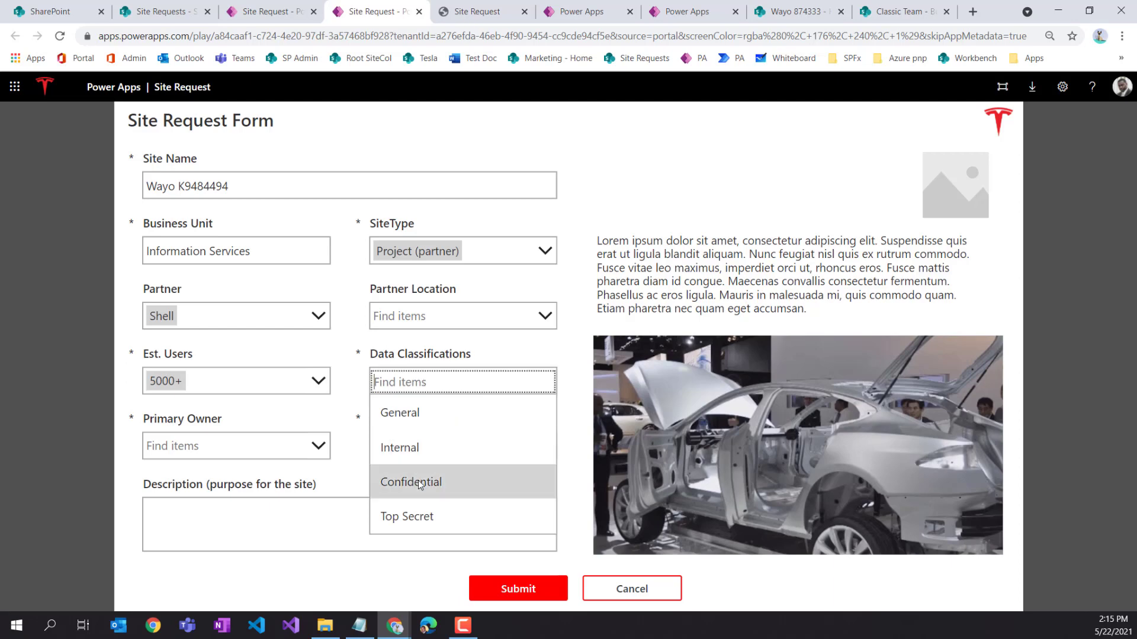
left_click(428, 449)
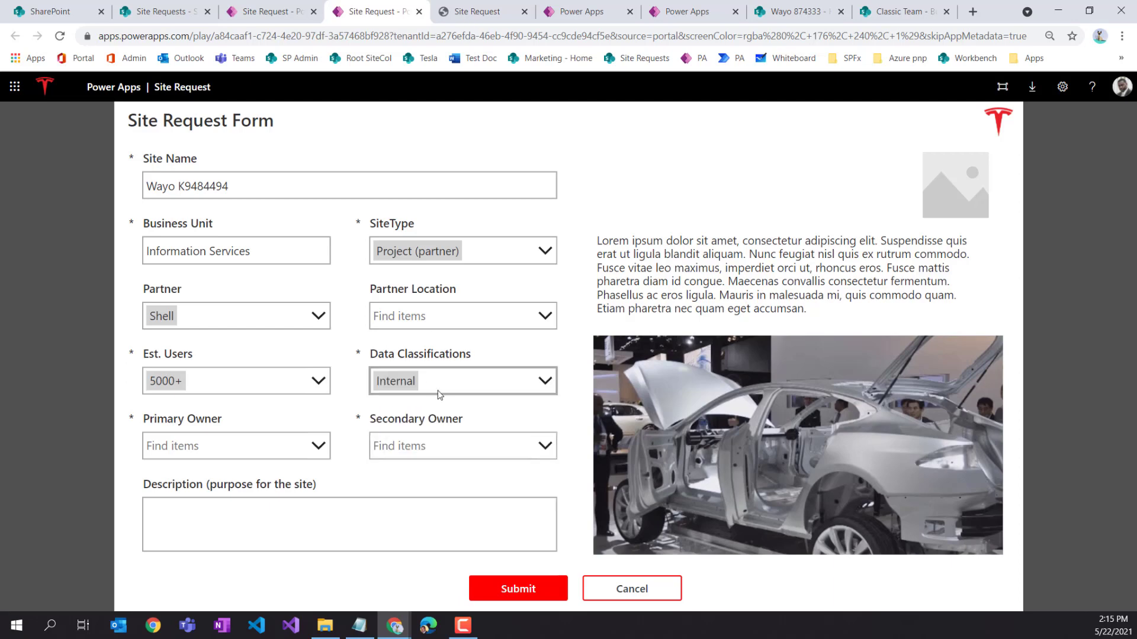
Look up and pick the primary and secondary owners, then submit the request
left_click(223, 446)
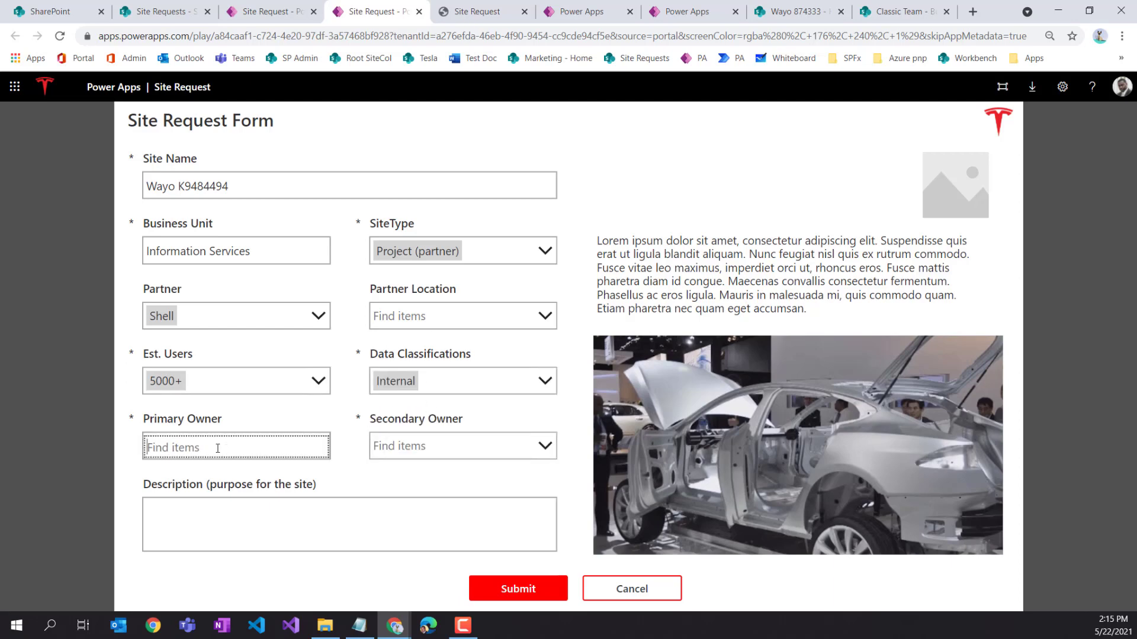
type("madis")
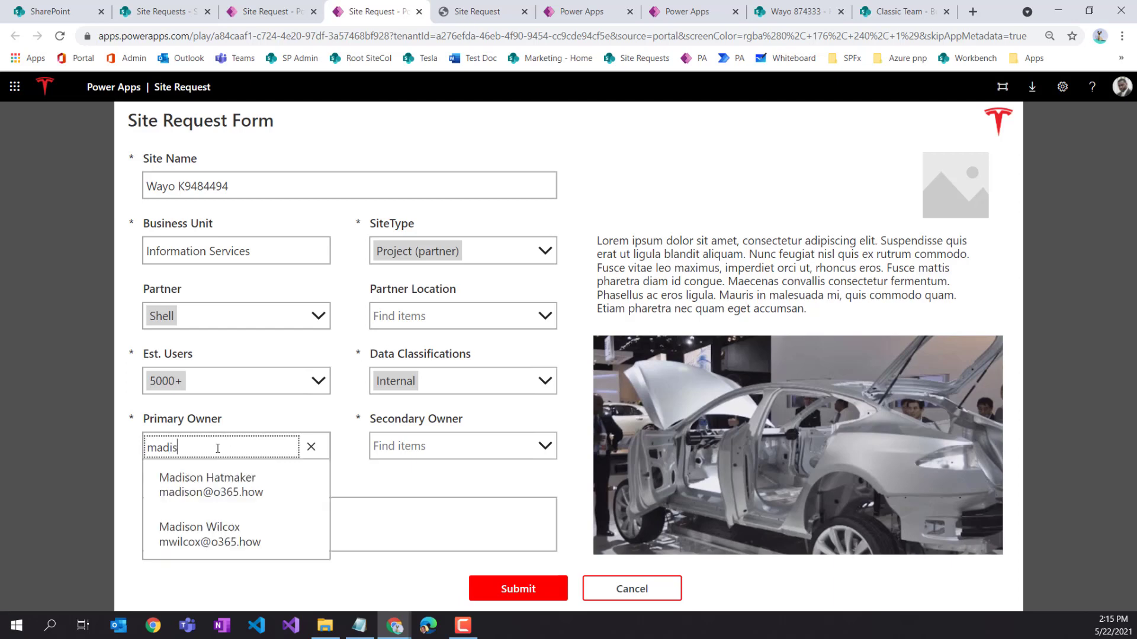
left_click(216, 481)
left_click(425, 447)
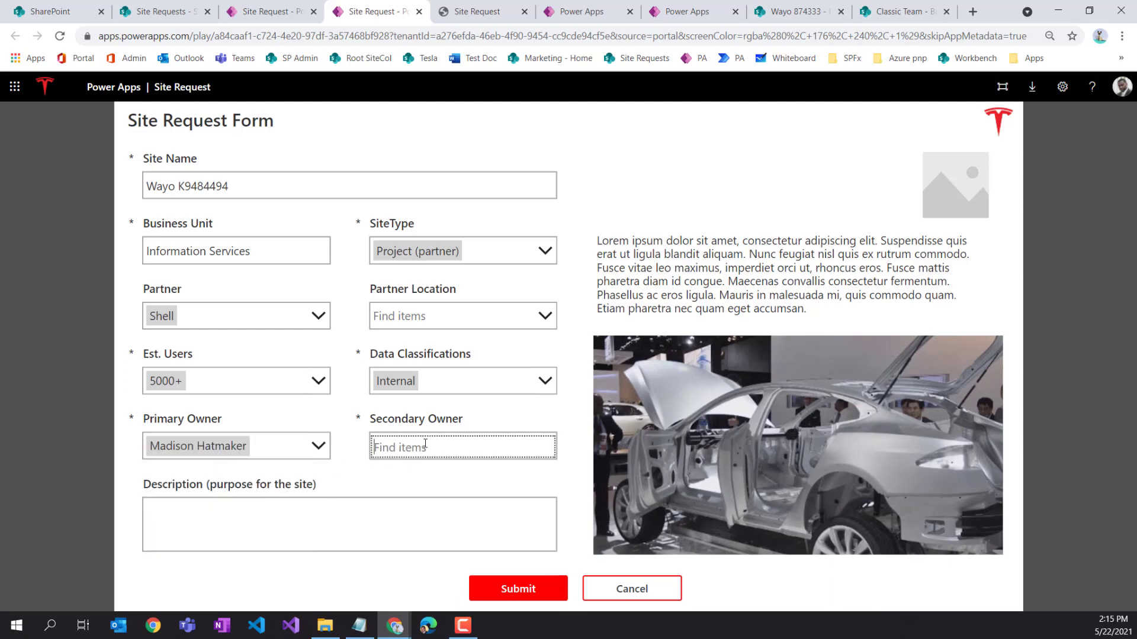
type("kevin")
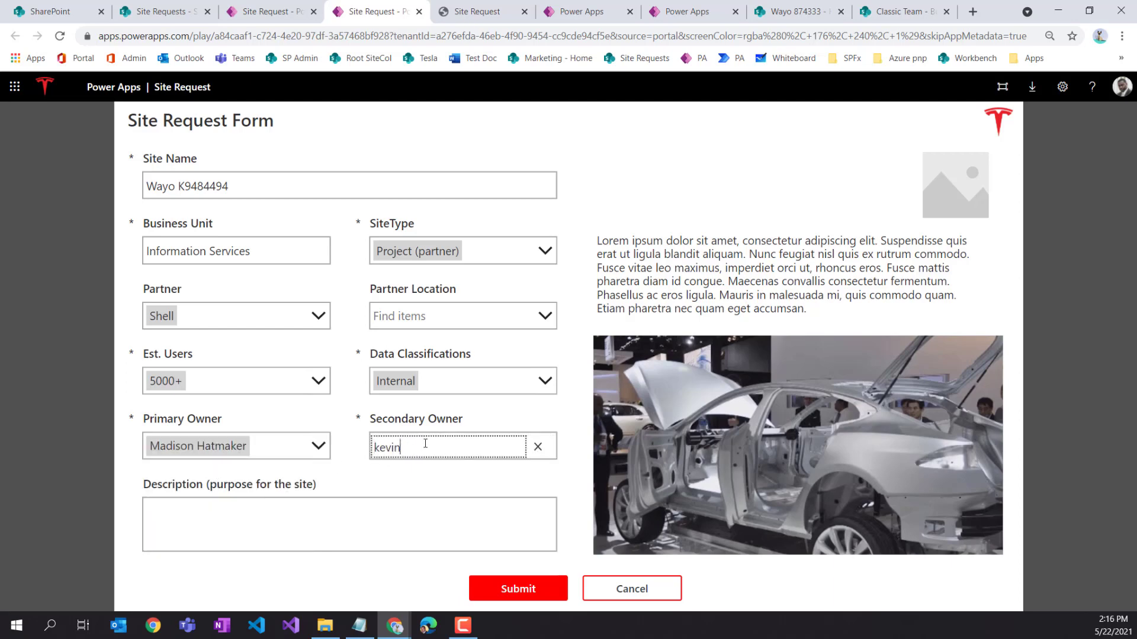
left_click(457, 516)
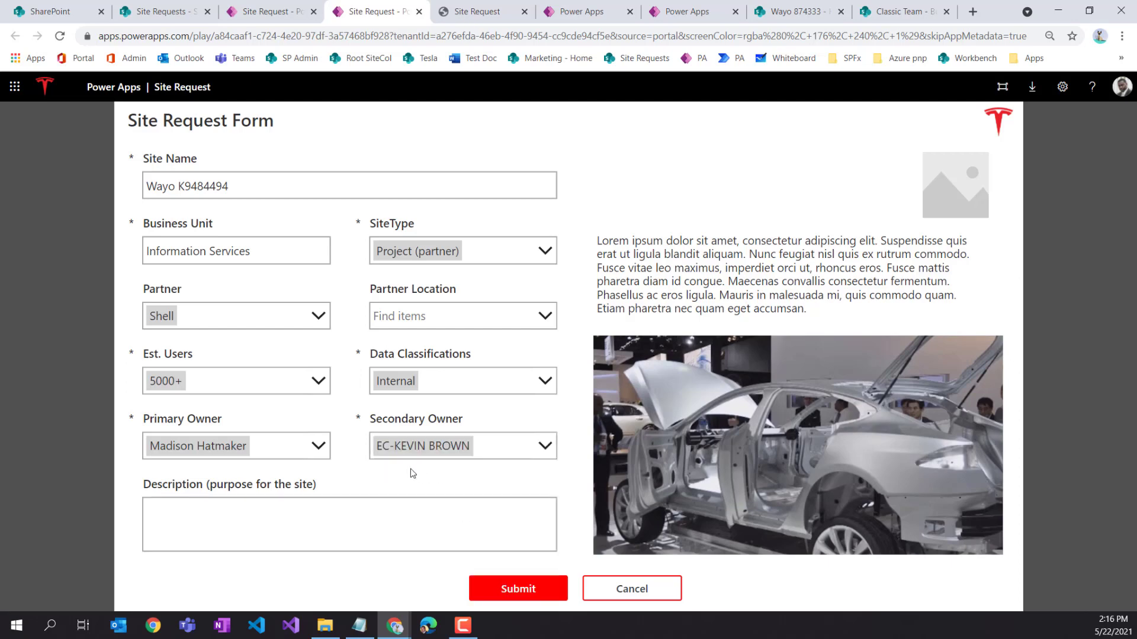
left_click(243, 520)
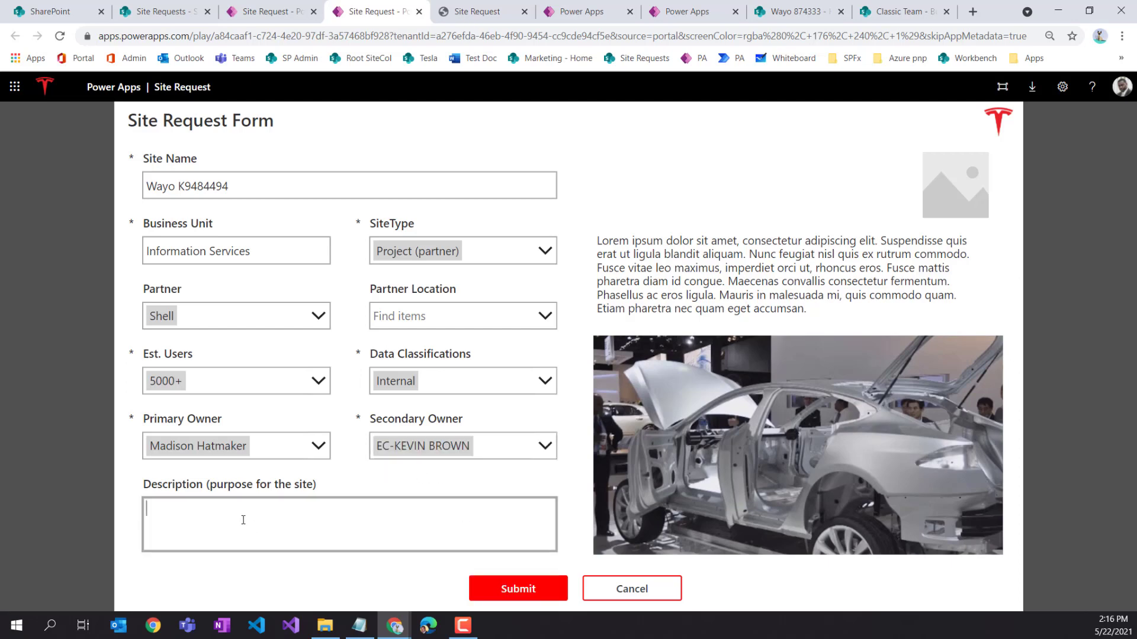
left_click(533, 591)
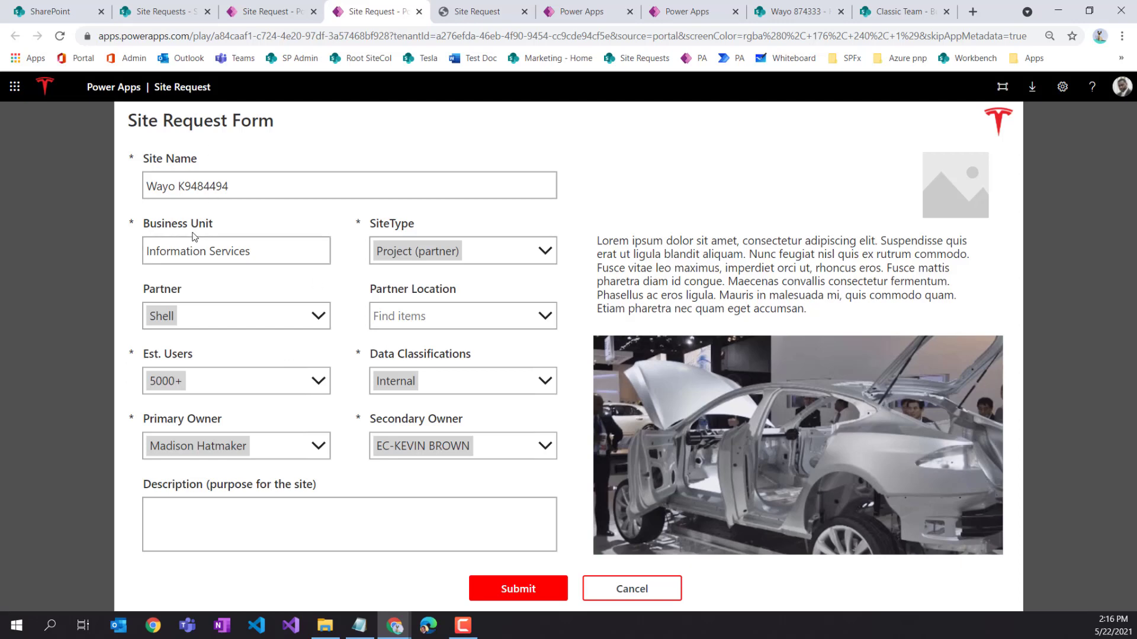
Return to the studio editor and select the Business Unit card
left_click(282, 22)
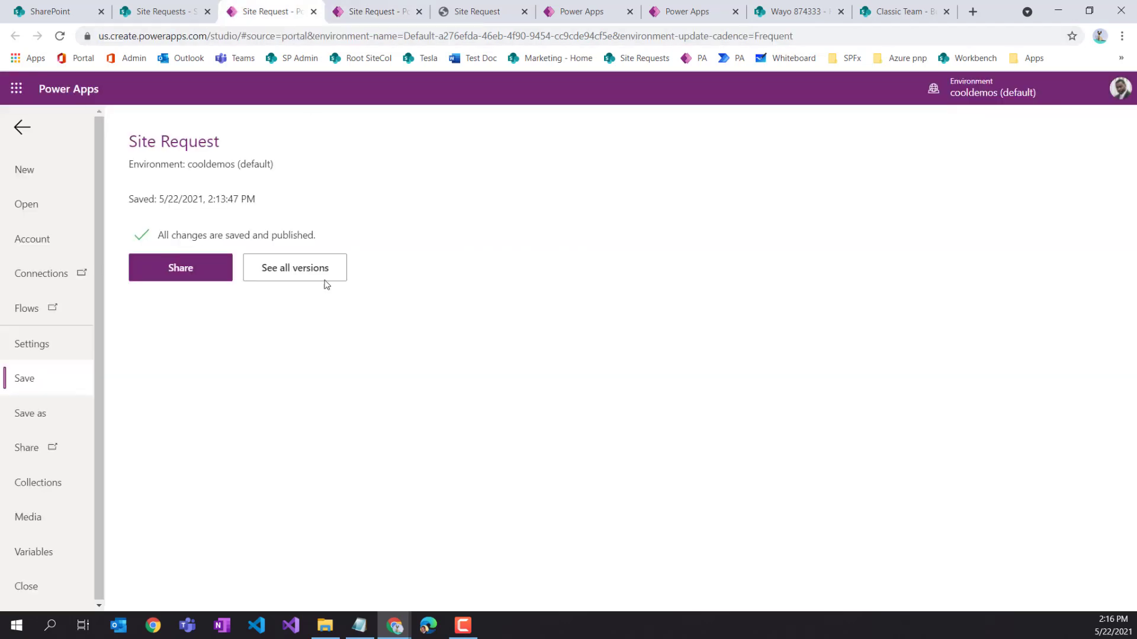
left_click(22, 128)
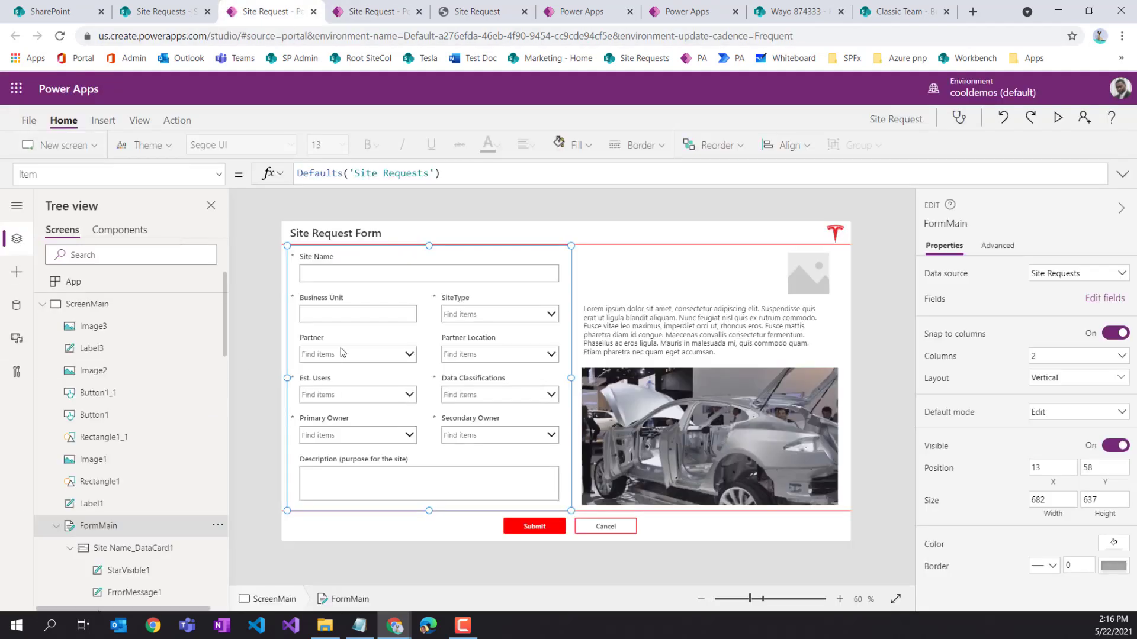
left_click(325, 315)
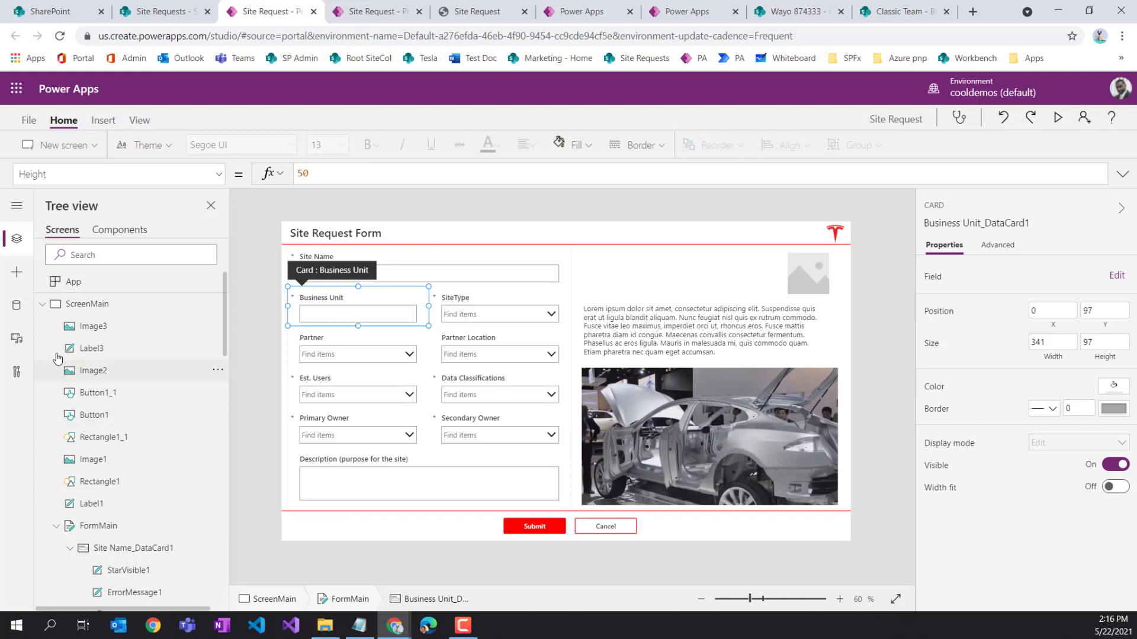
left_click(42, 309)
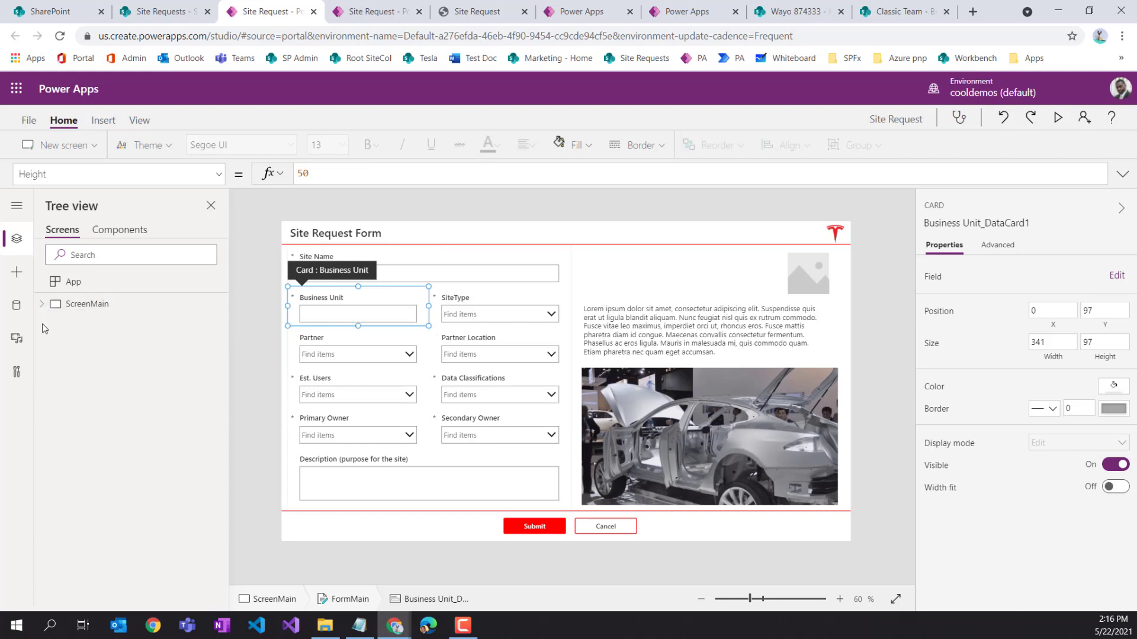
From the Data pane, add data via the existing SharePoint connection
left_click(16, 305)
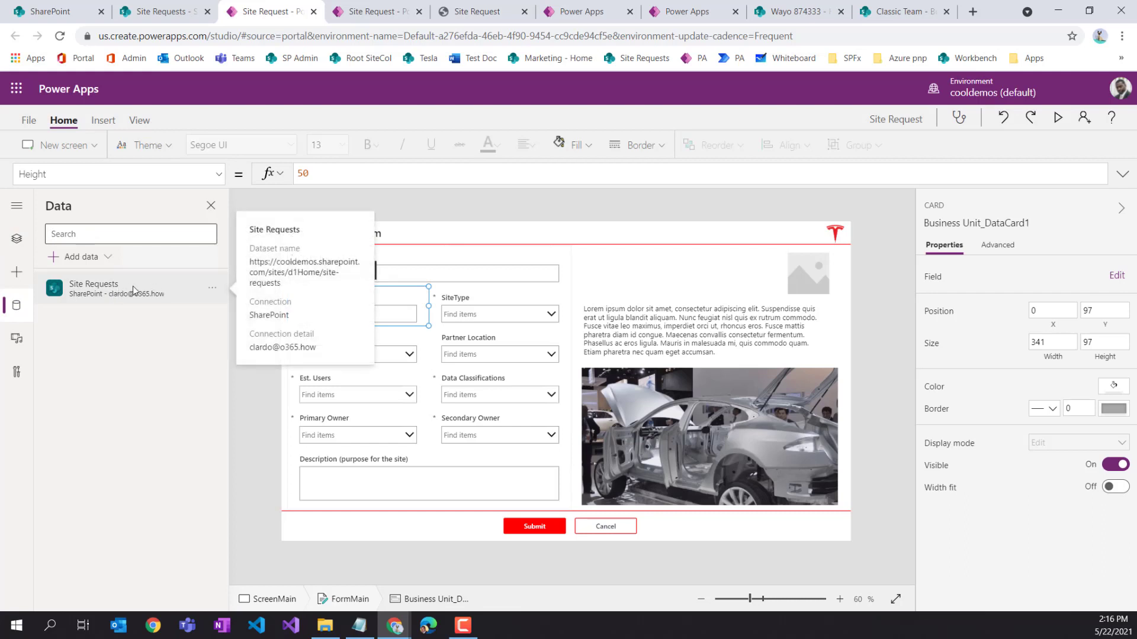
left_click(101, 257)
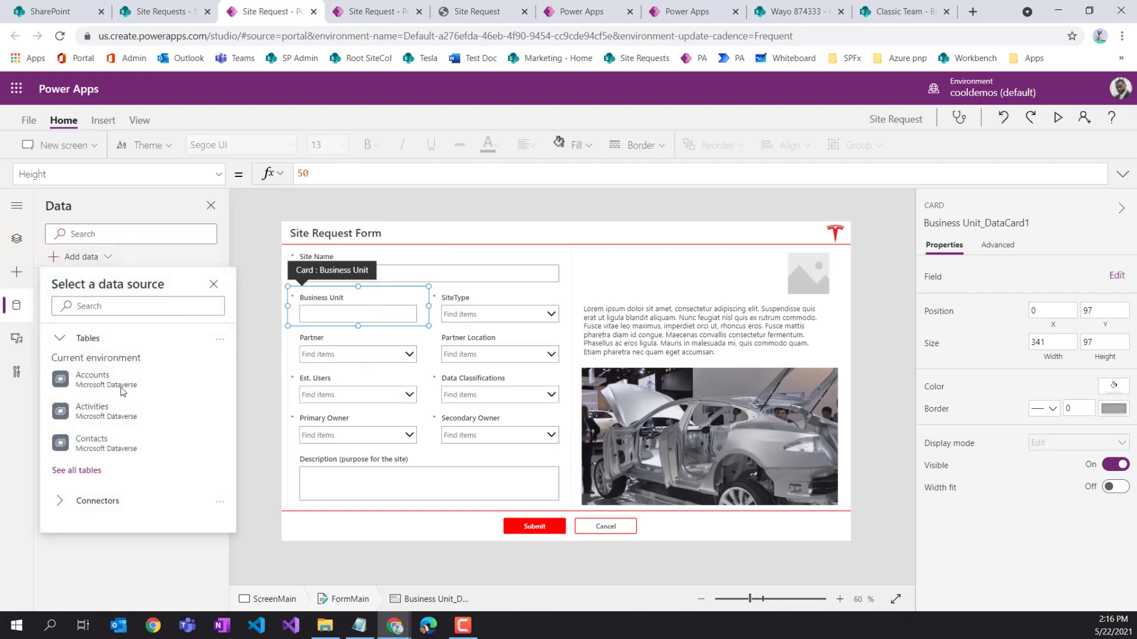
left_click(116, 312)
type("share")
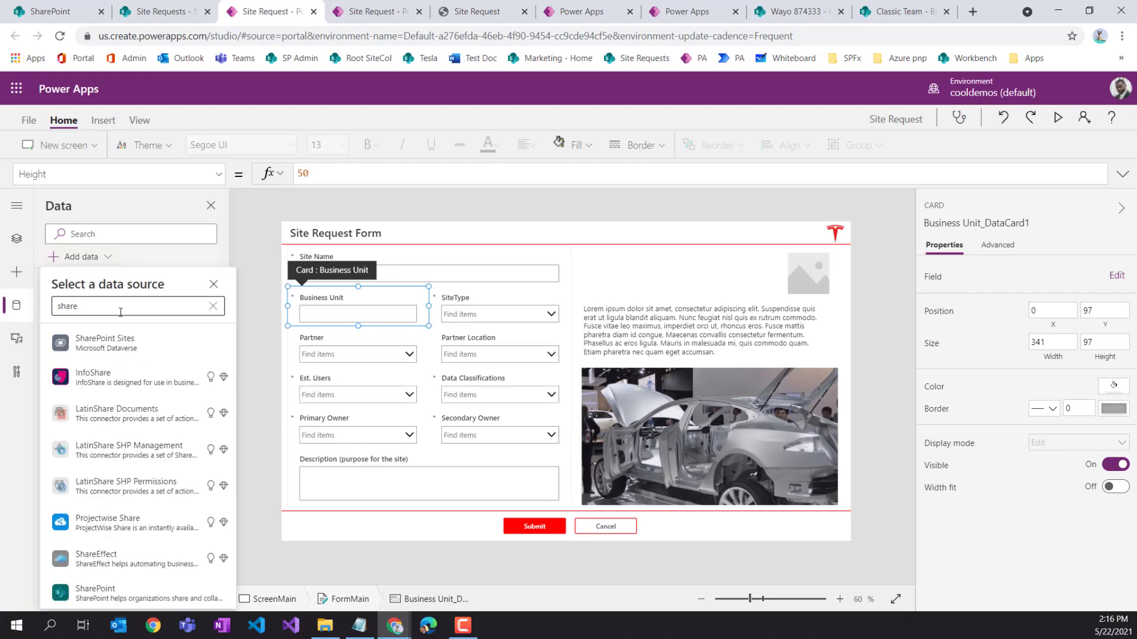
type("po")
left_click(131, 374)
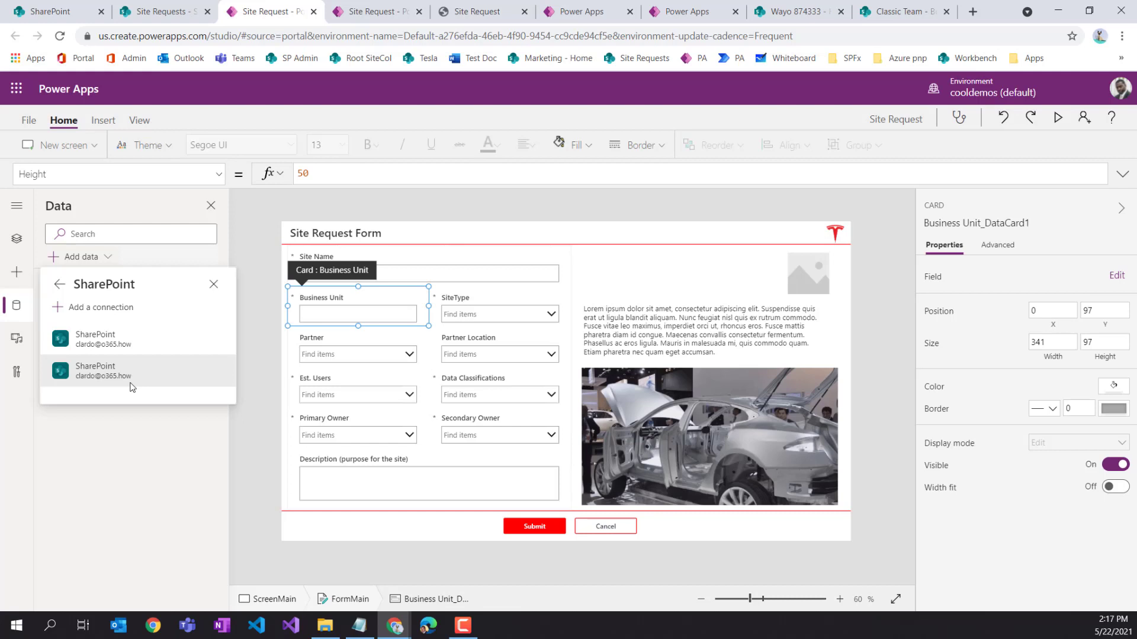
left_click(131, 383)
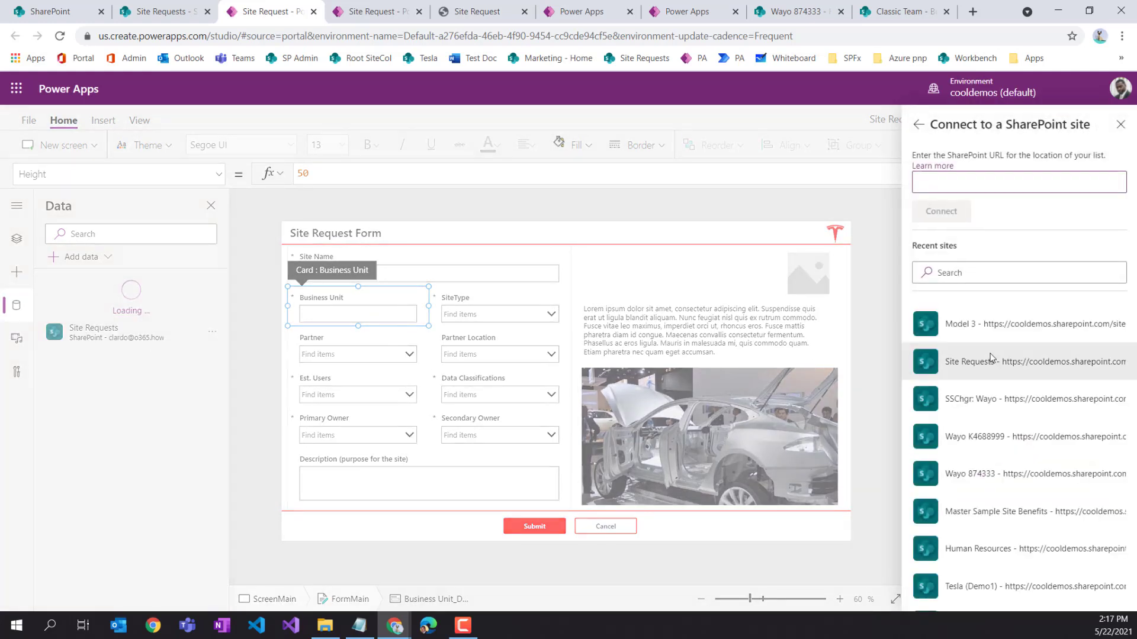
Filter recent SharePoint sites by "site" and open the Root SiteCol bookmark in a new tab
left_click(964, 274)
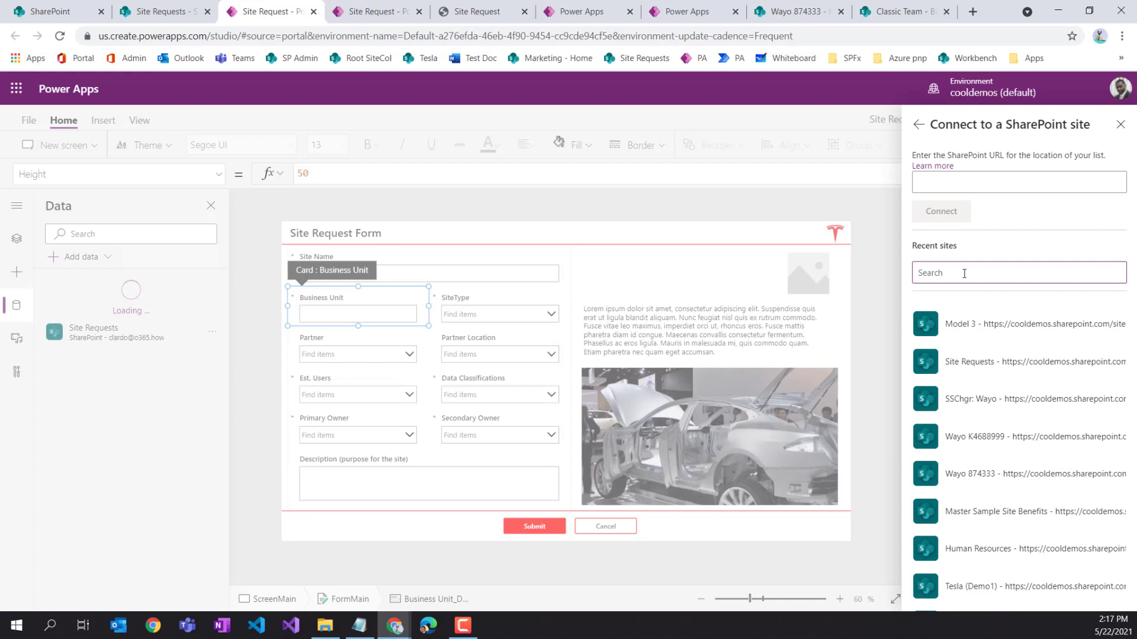
type("site")
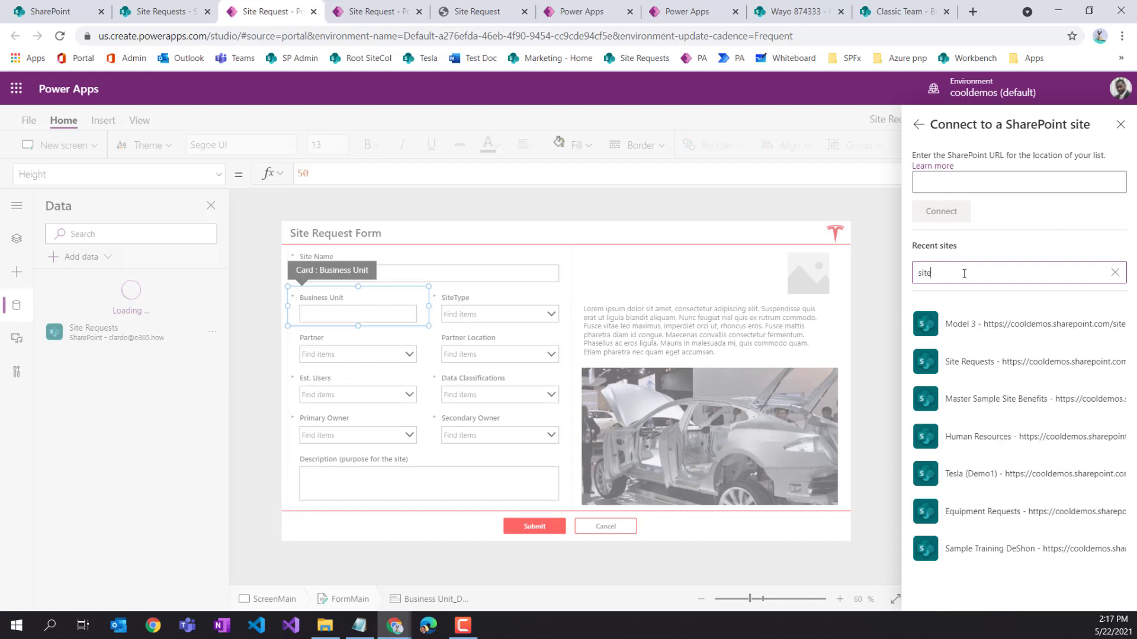
right_click(362, 64)
left_click(415, 73)
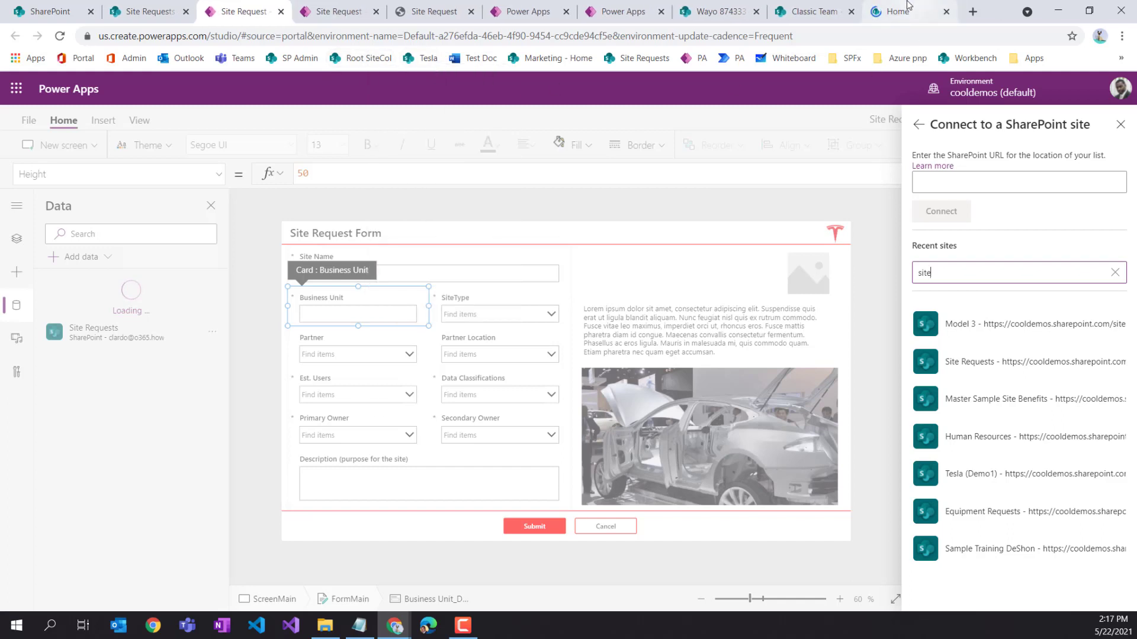
Copy the Classic Team site's URL and return to the Power Apps studio
left_click(906, 11)
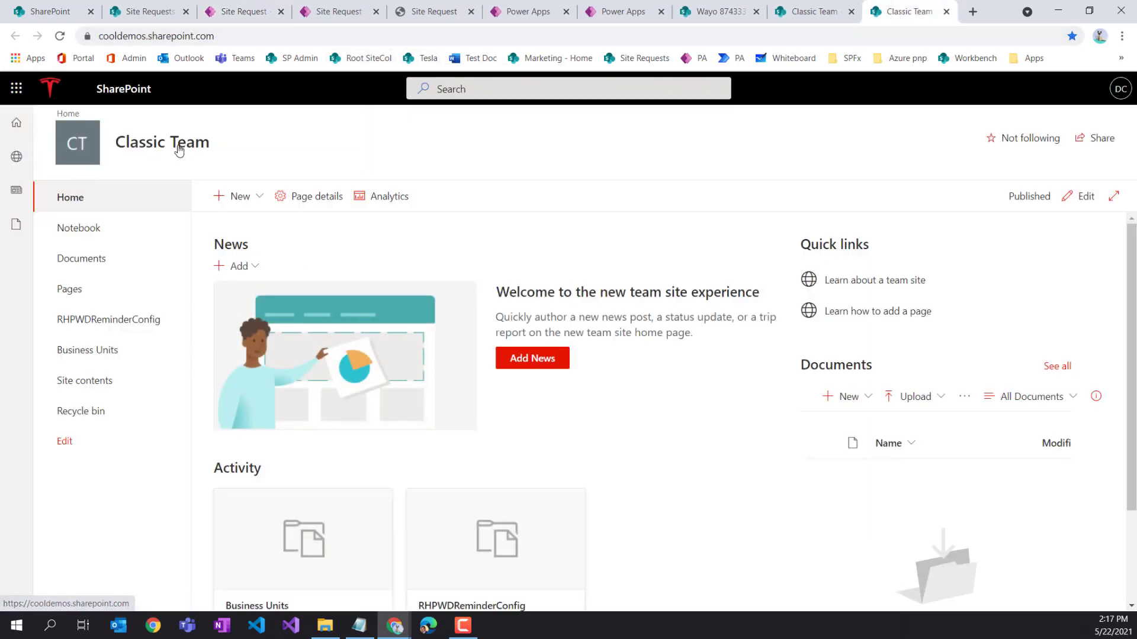
key("ctrl+l")
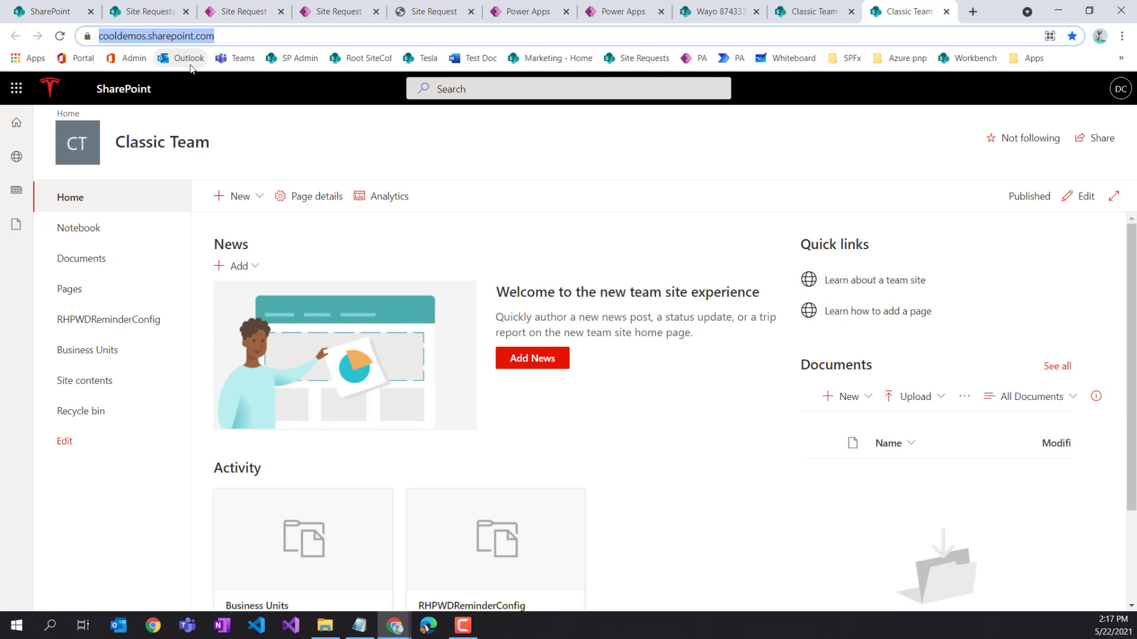
left_click(324, 14)
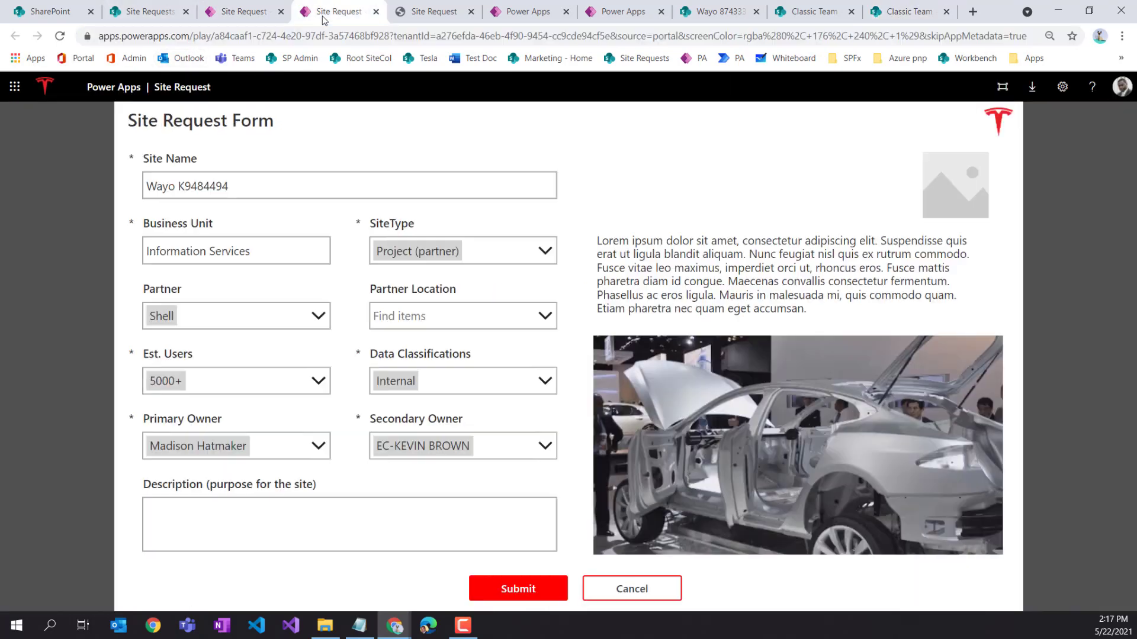
left_click(237, 12)
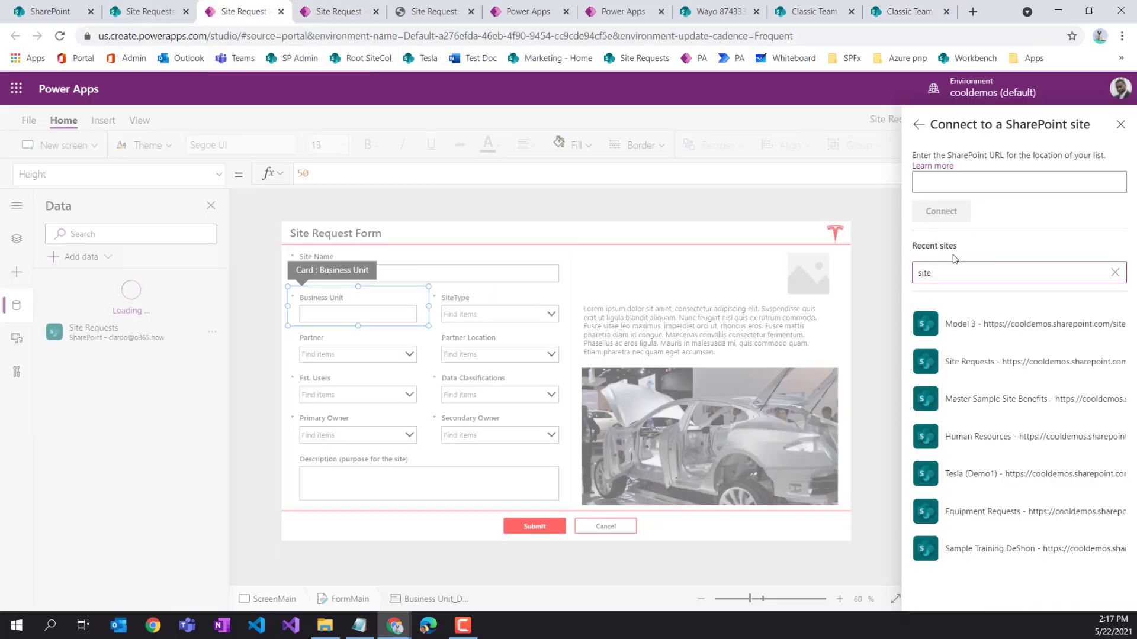
Paste the Classic Team site URL, connect, and add its Business Units list as a data source
left_click(1115, 273)
left_click(971, 185)
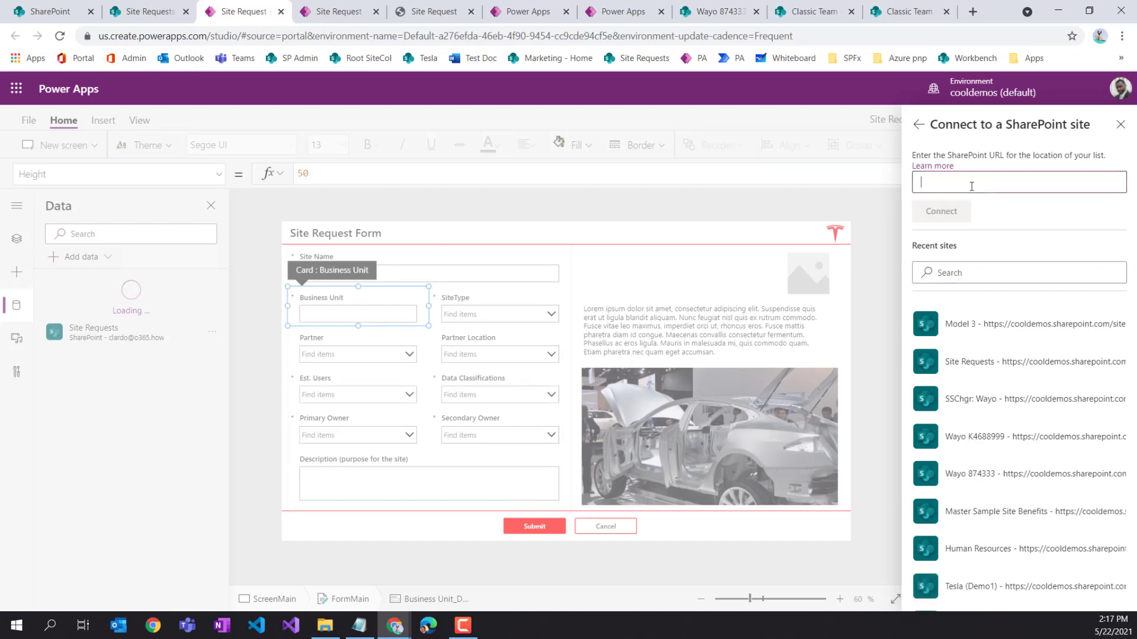
key("ctrl+v")
left_click(969, 204)
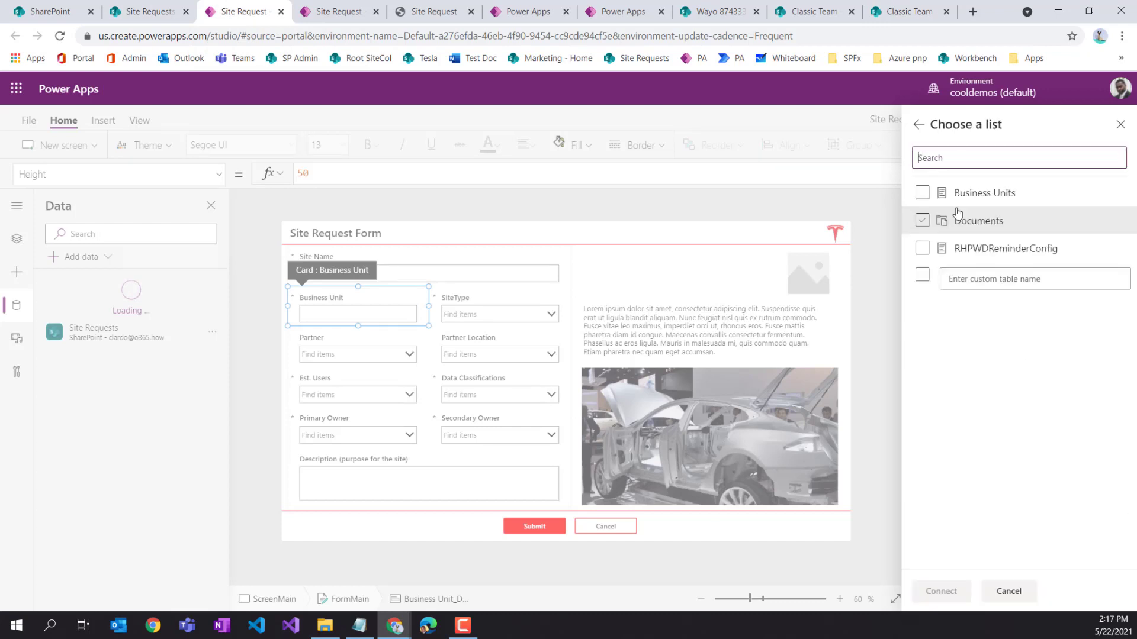
left_click(971, 246)
left_click(976, 198)
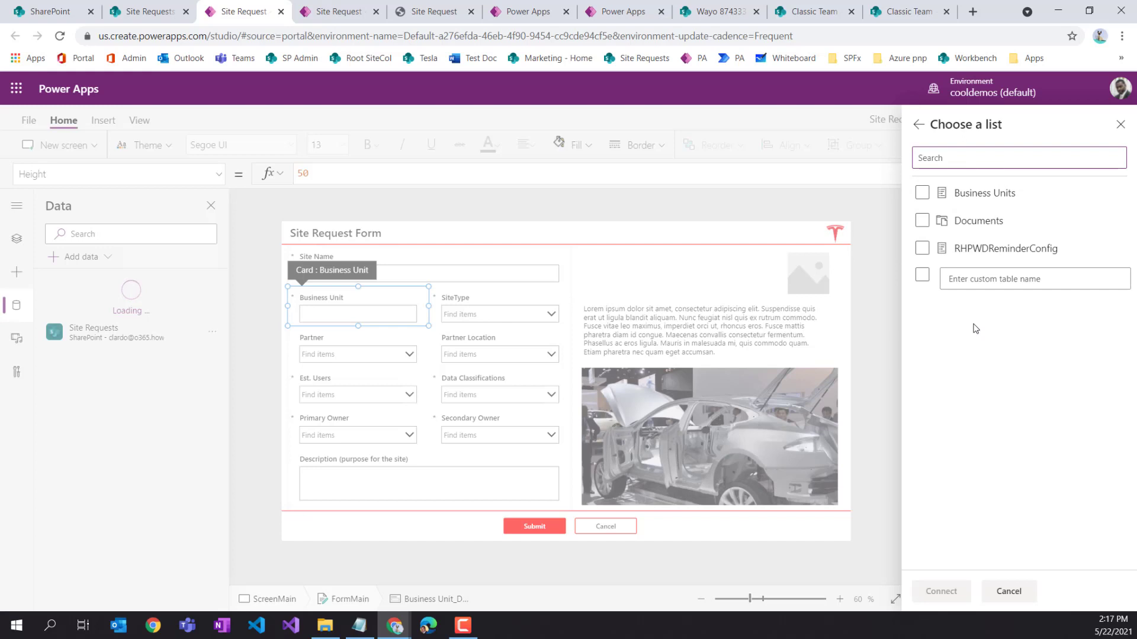
left_click(922, 193)
left_click(969, 599)
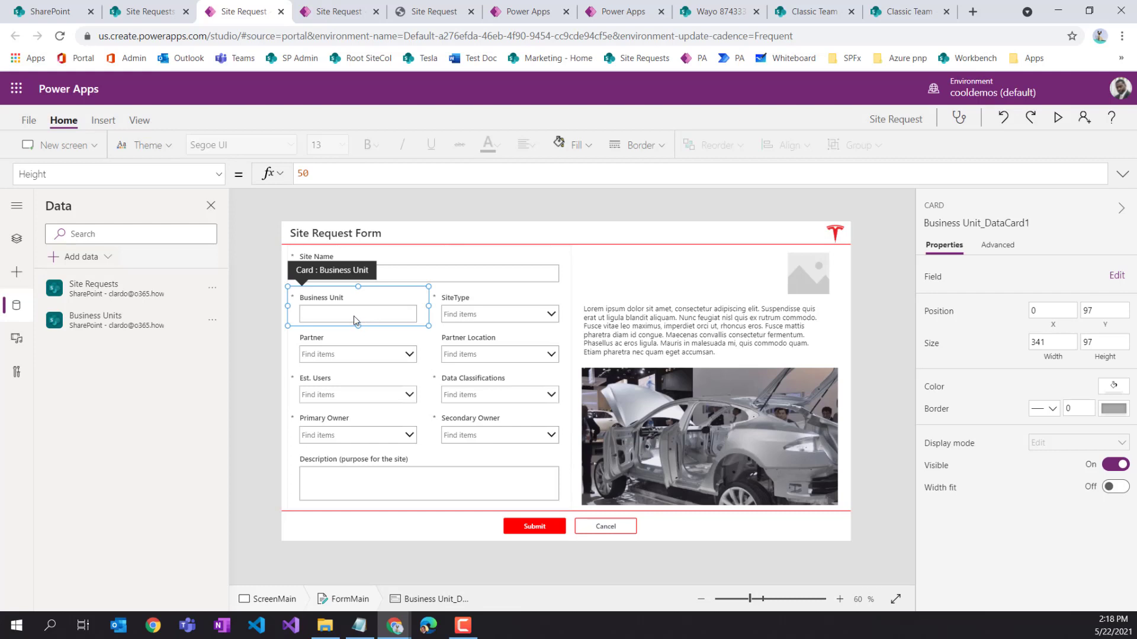
left_click(386, 317)
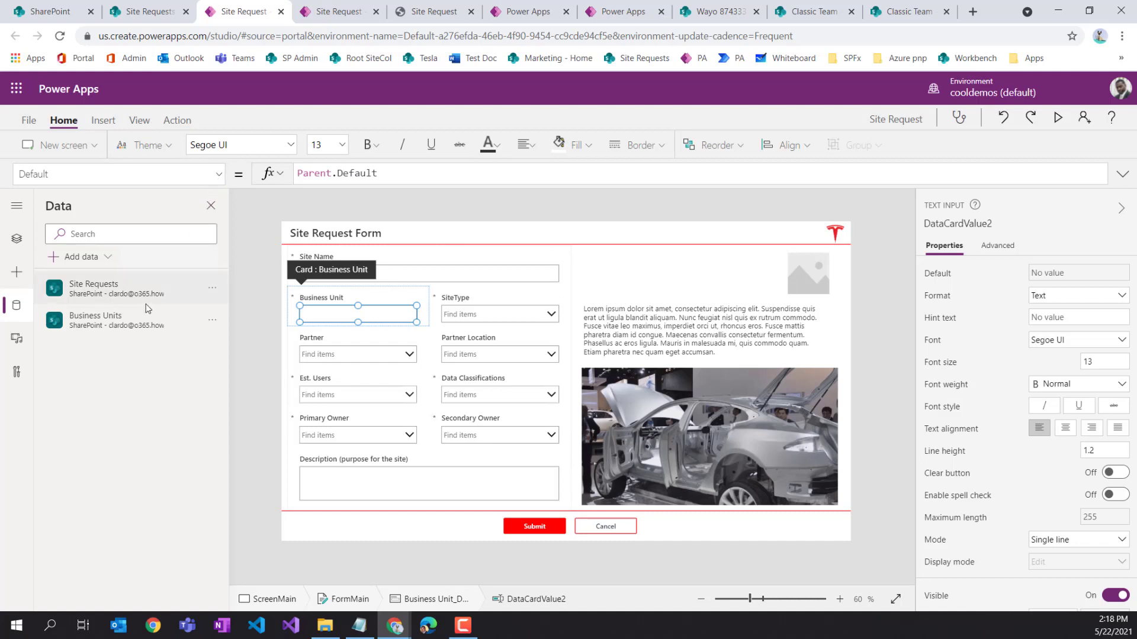
Select the App object's OnStart property and enlarge the formula bar
left_click(18, 240)
left_click(95, 289)
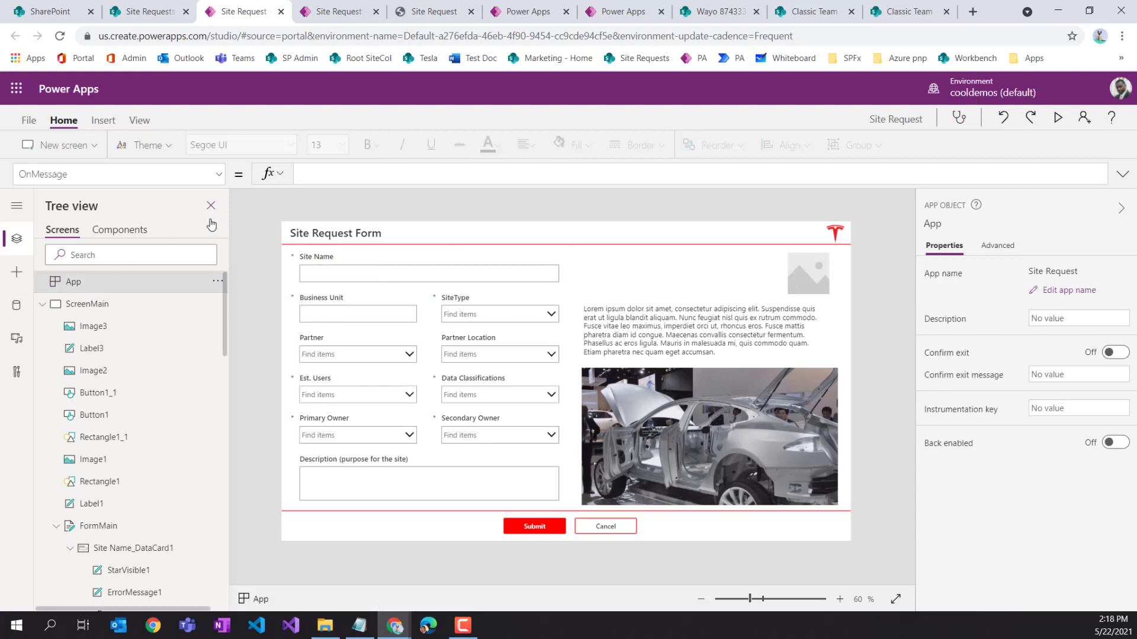
left_click(218, 176)
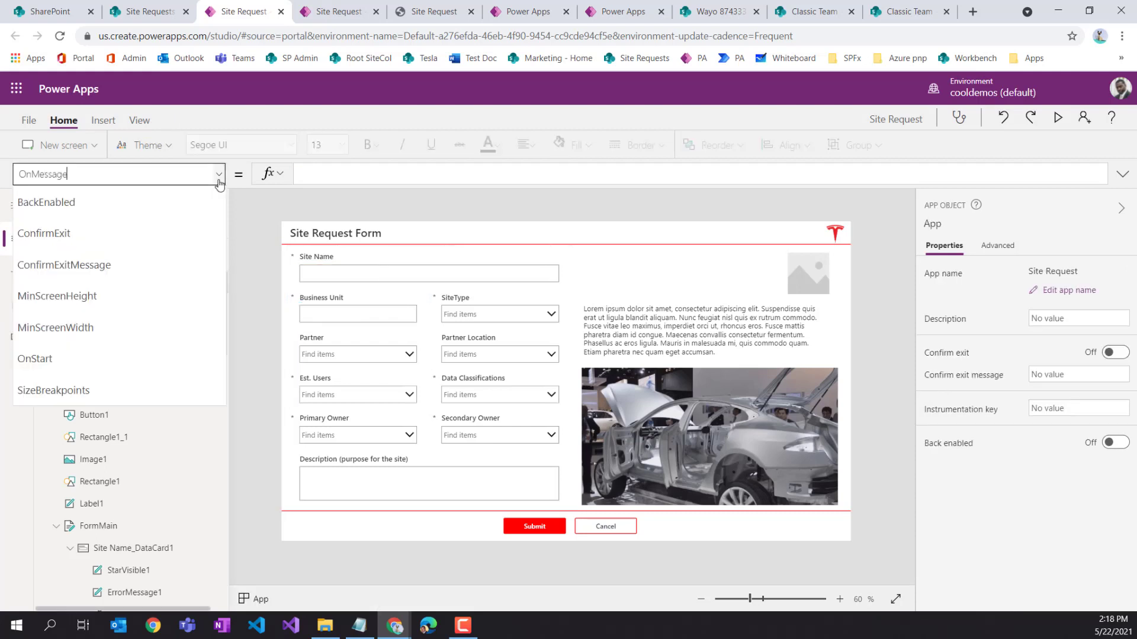
left_click(258, 340)
left_click(89, 285)
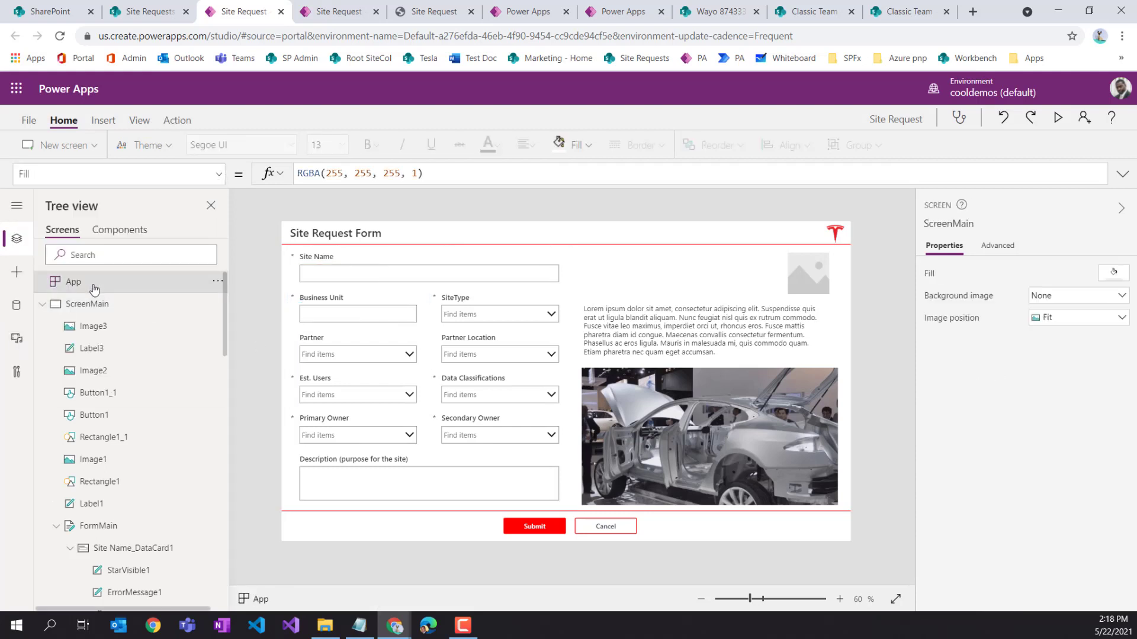
left_click(218, 178)
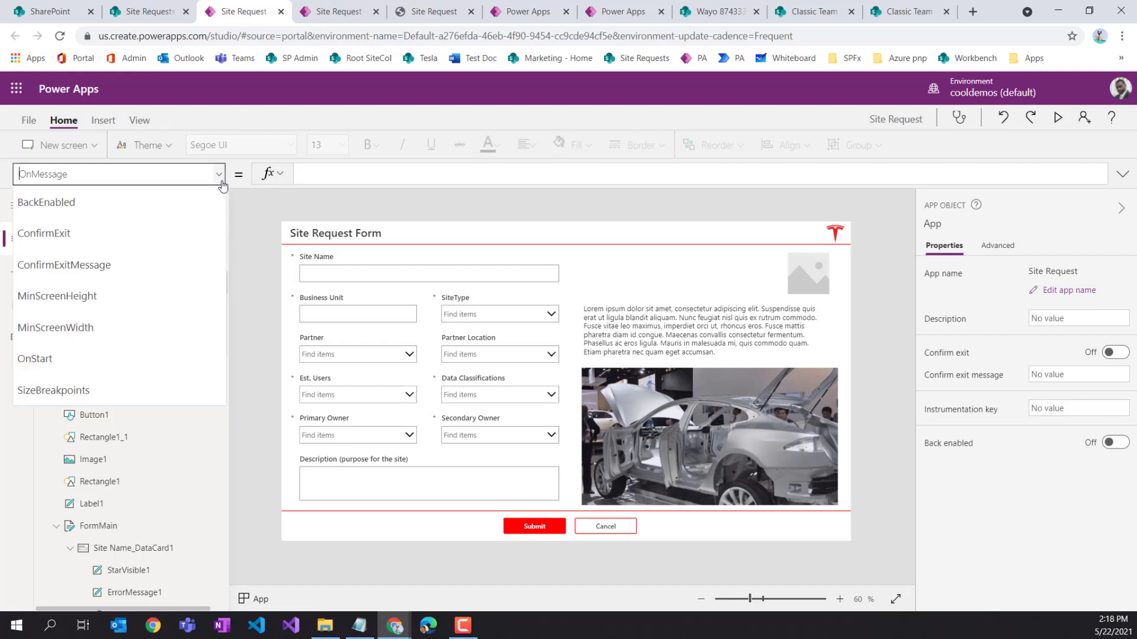
left_click(129, 359)
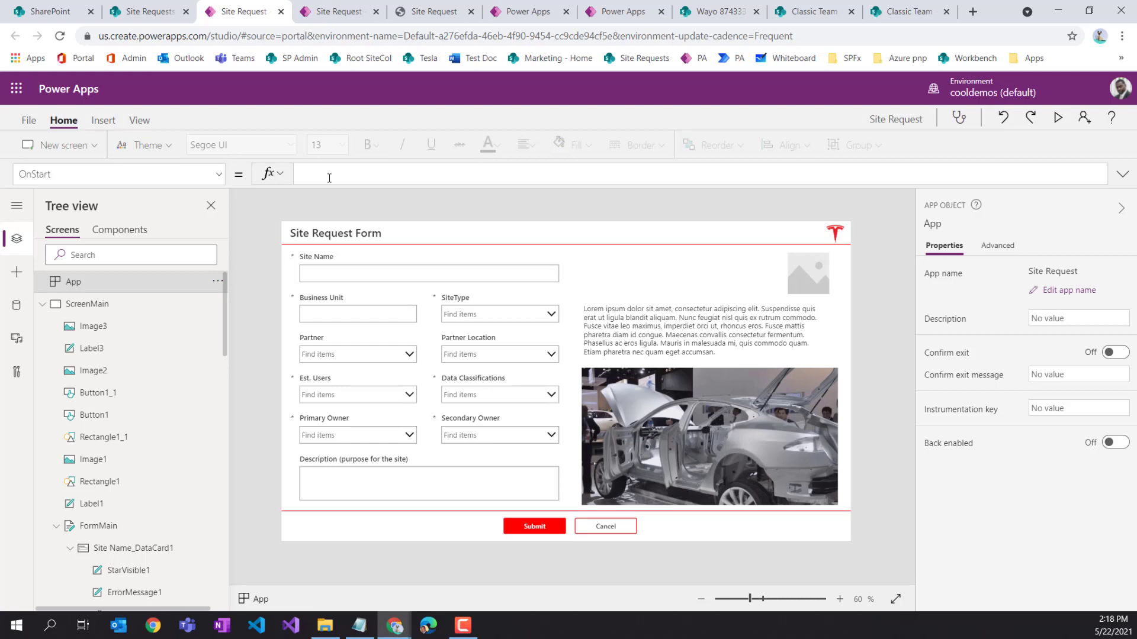
left_click_drag(333, 187, 329, 250)
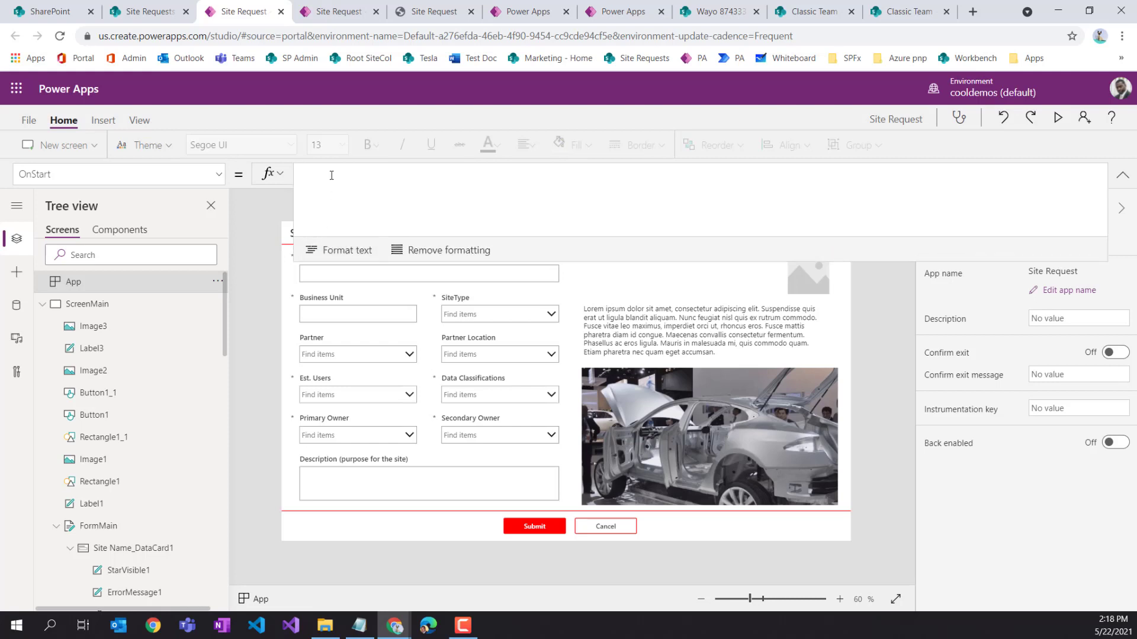
Begin the OnStart formula as LookUp('Business Units',
type("LookUp(")
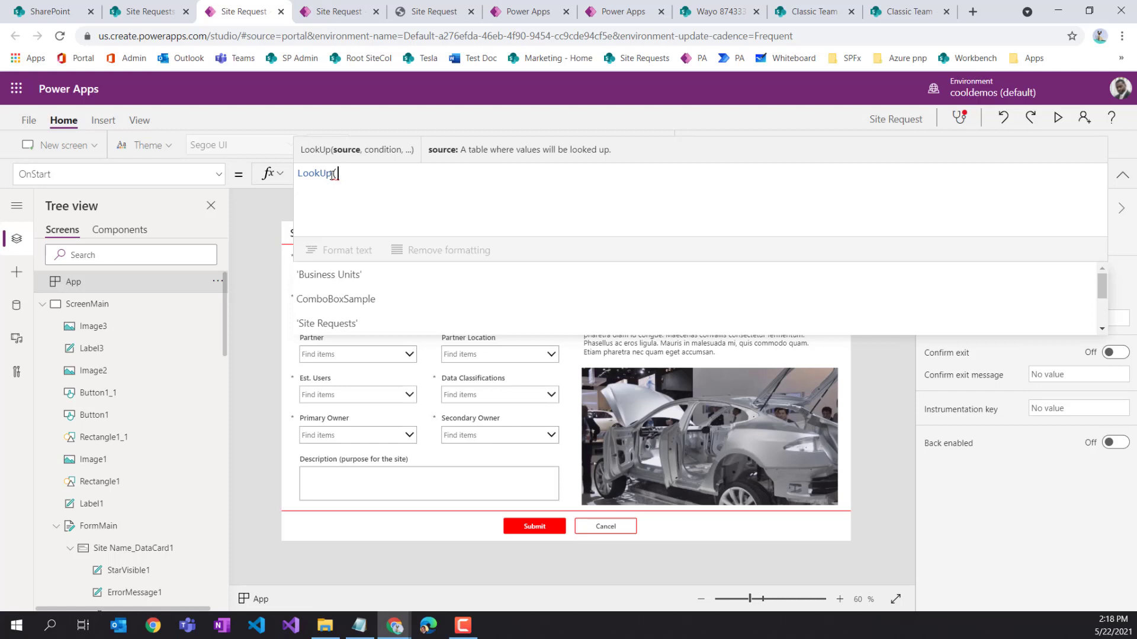
left_click(358, 273)
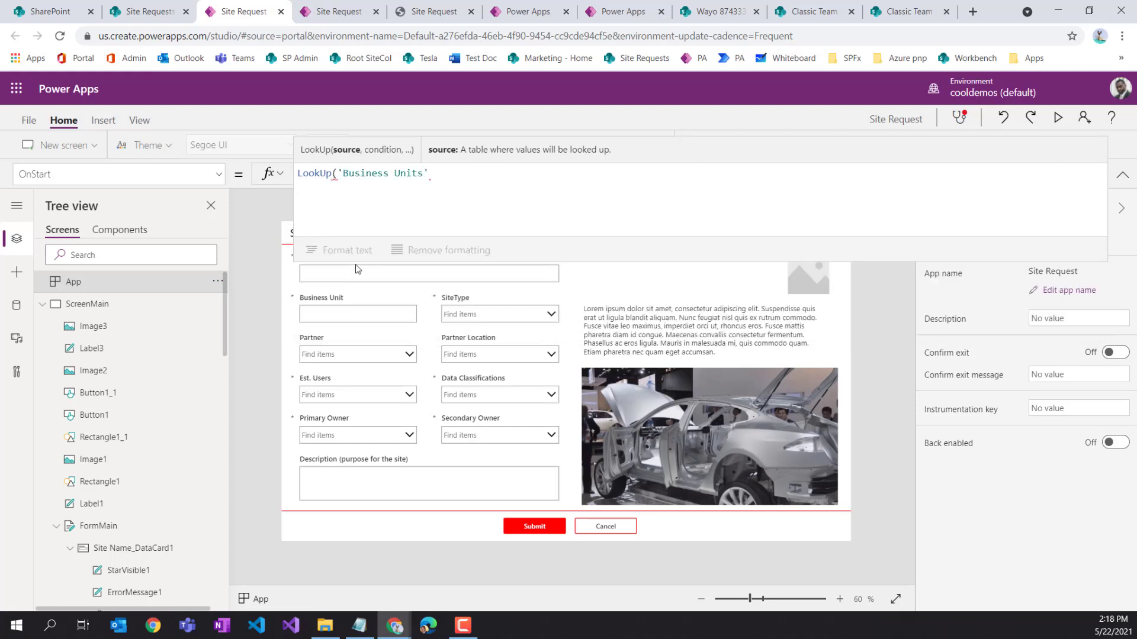
type(",")
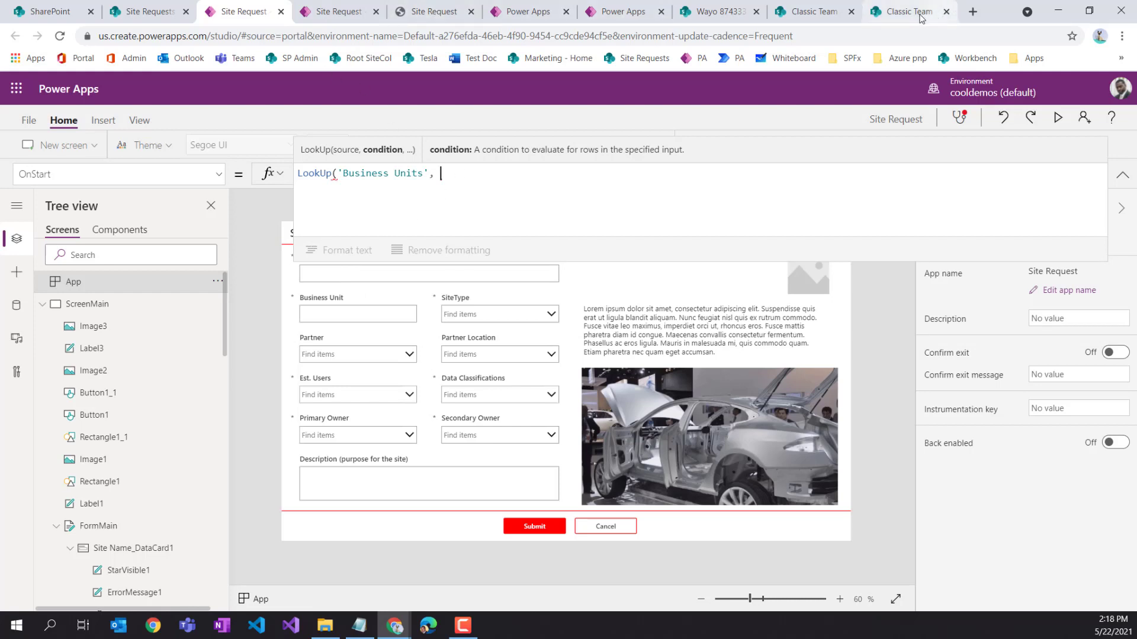
left_click(893, 19)
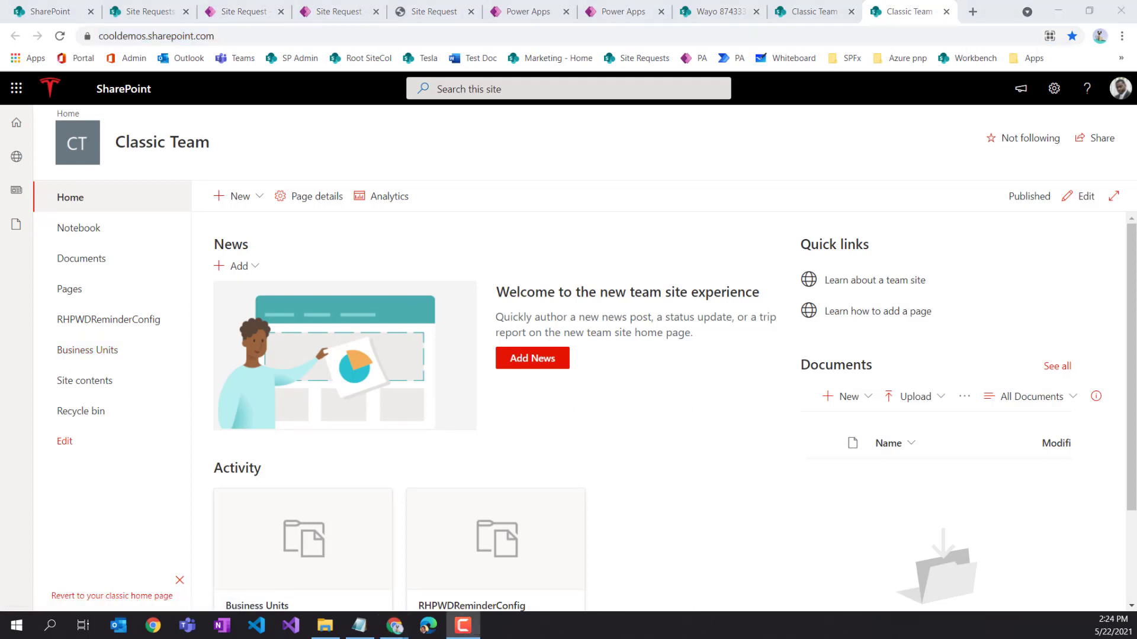
View the Business Units list's Title, Employee and Business Unit columns, then return to Power Apps
left_click(105, 355)
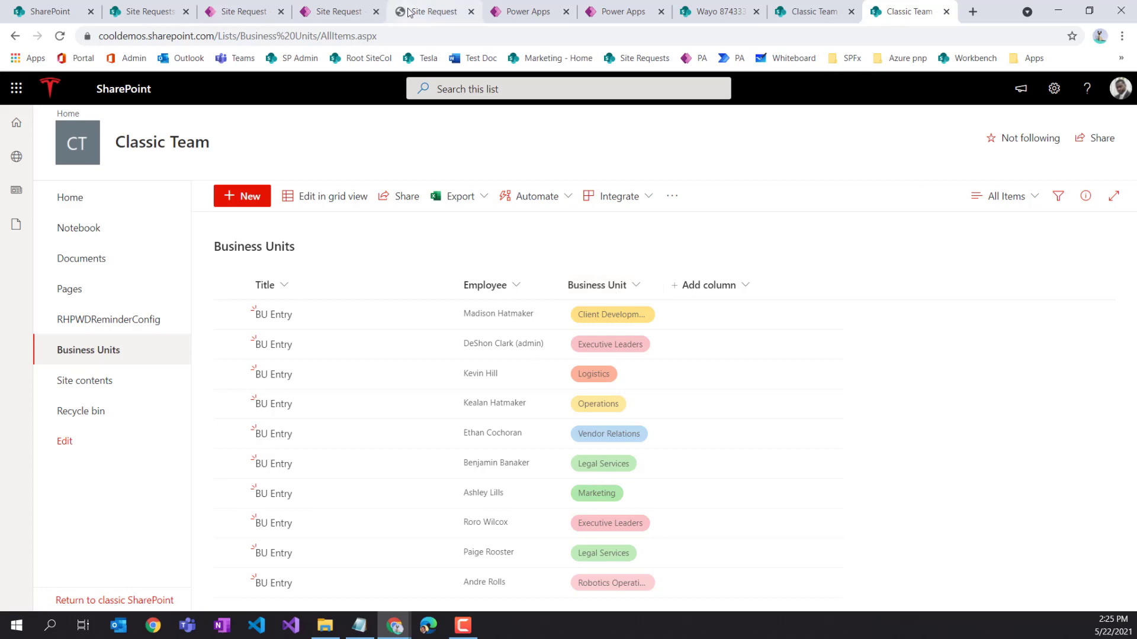
left_click(342, 13)
Complete the lookup condition as Employee.Email = User().Email
left_click(255, 13)
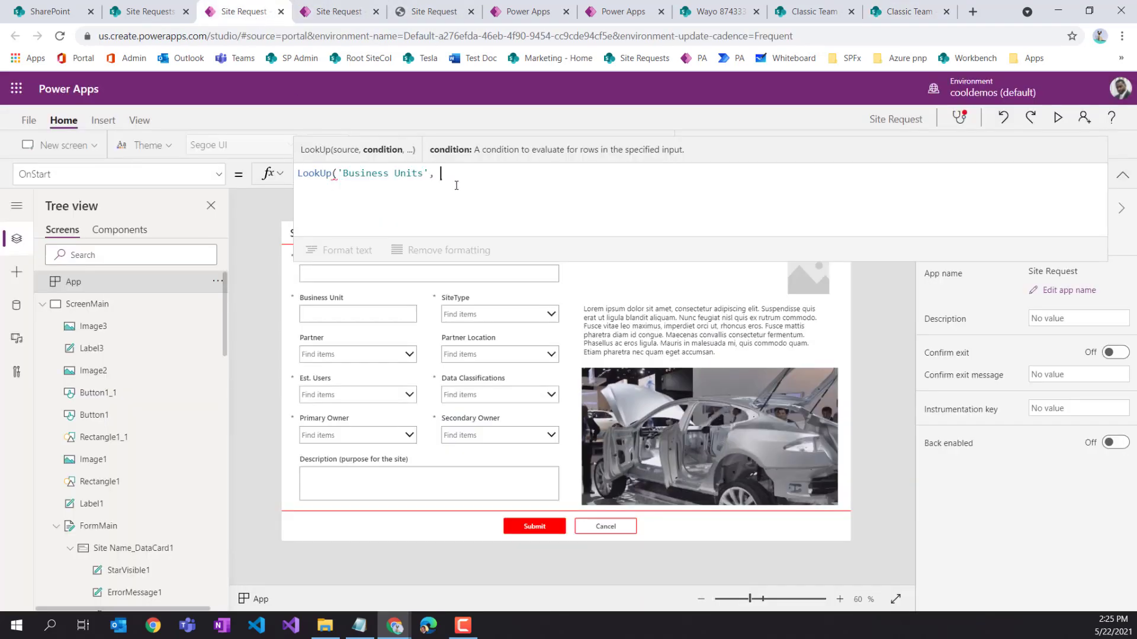
type("empl")
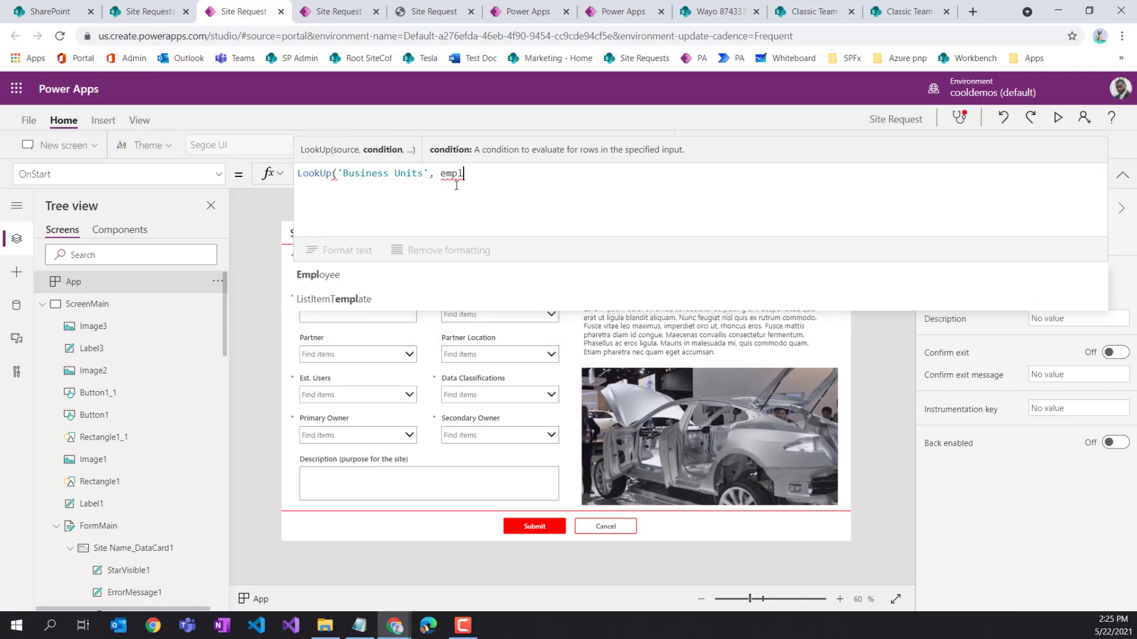
left_click(382, 276)
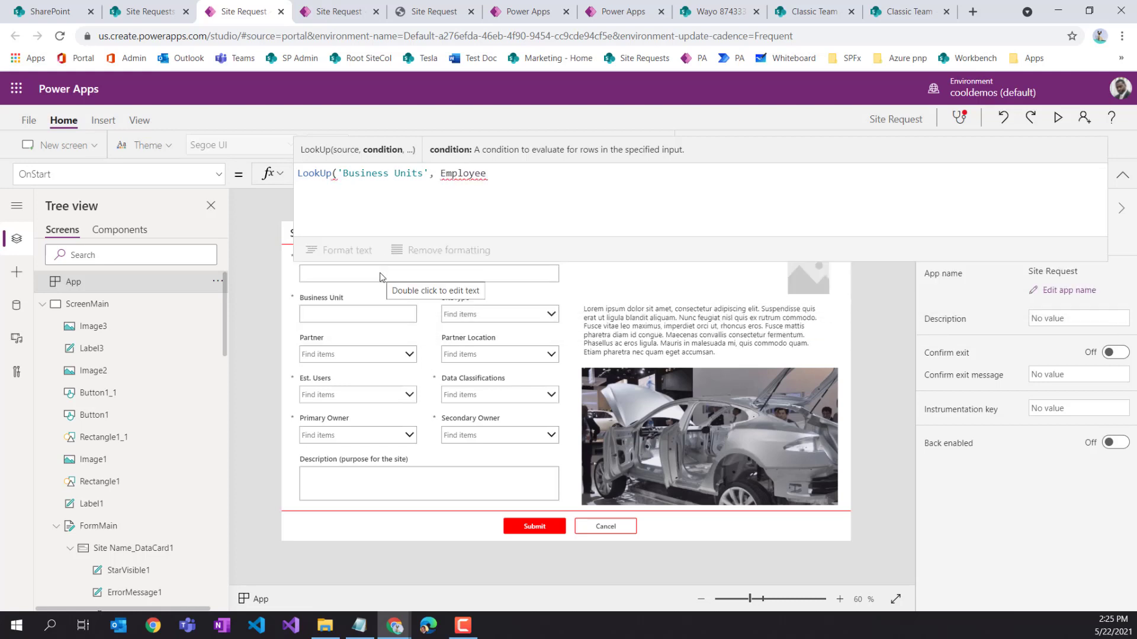
type(".")
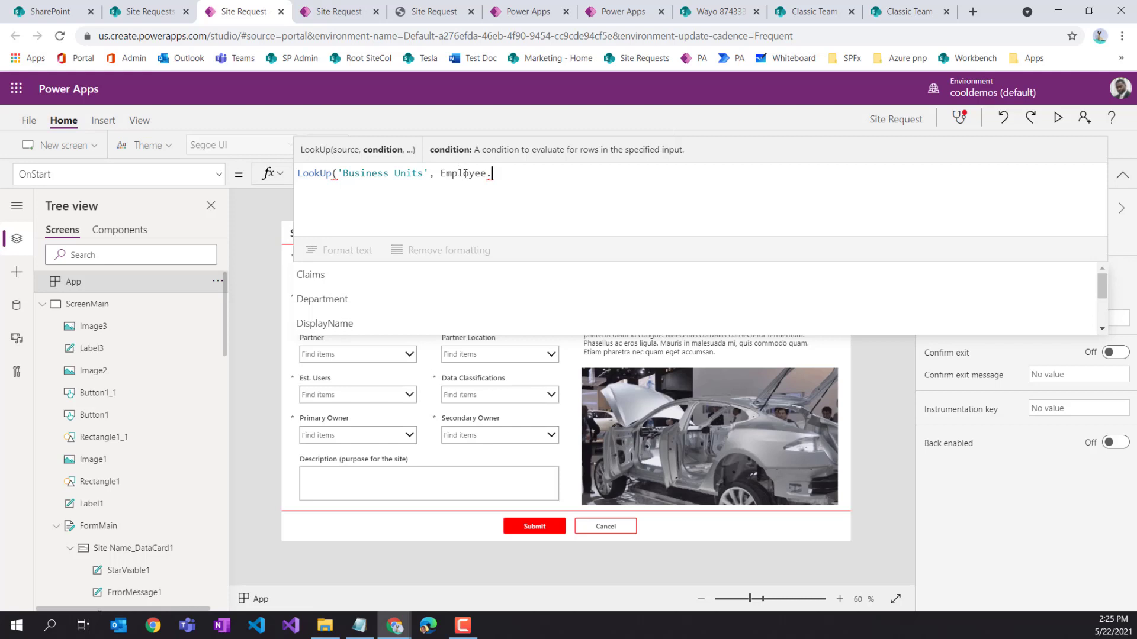
scroll(346, 299, "down", 1)
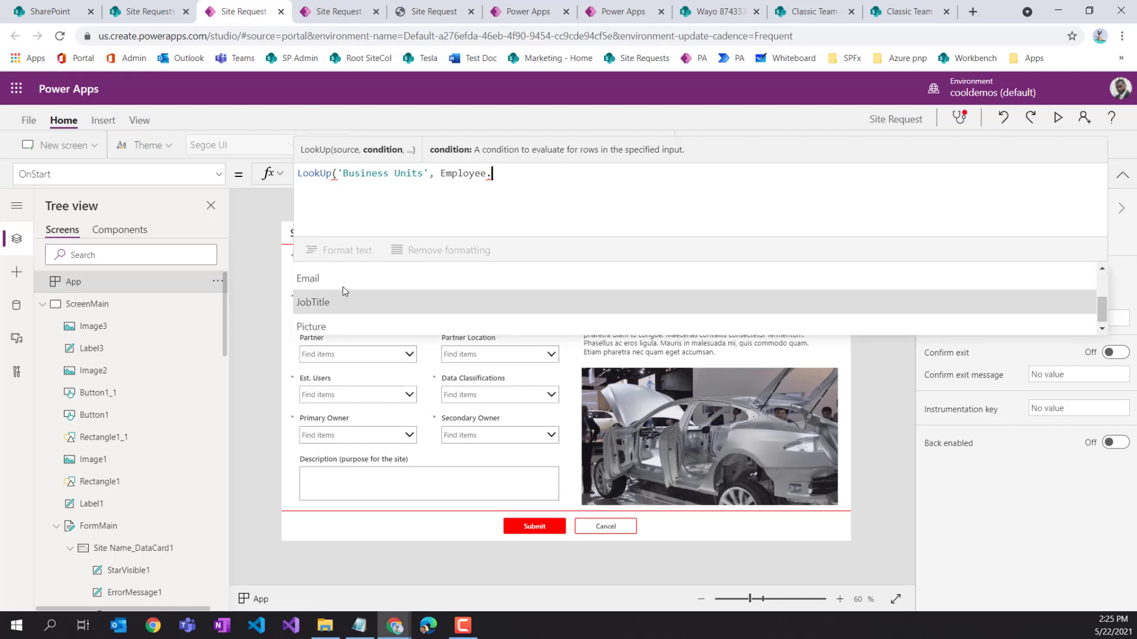
left_click(337, 277)
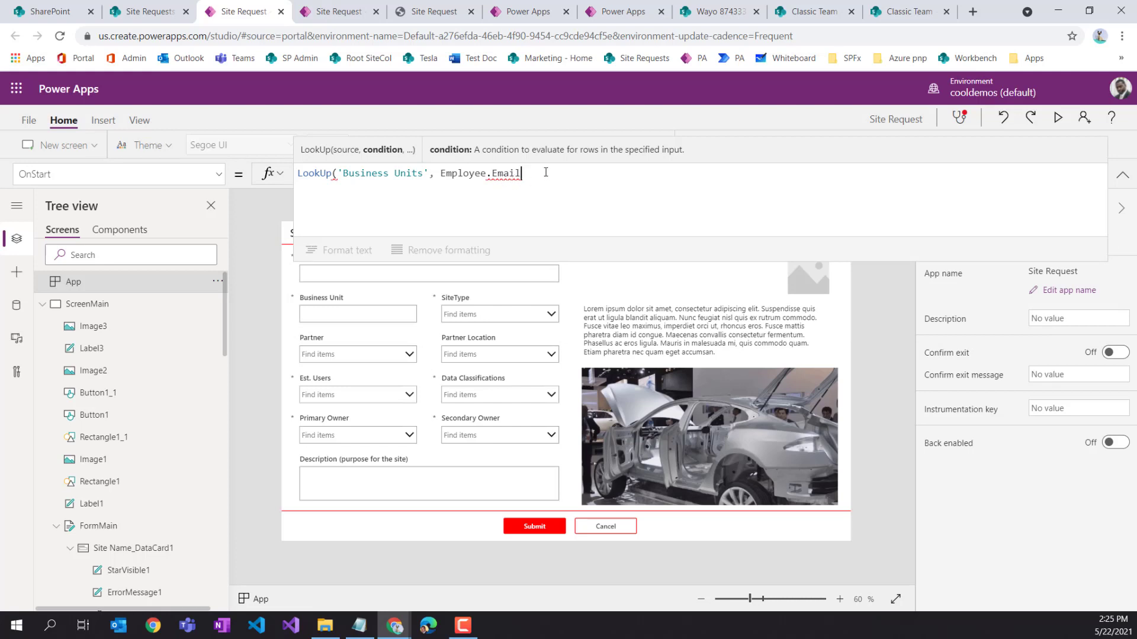
type("= Uss")
key("BackSpace")
type("er")
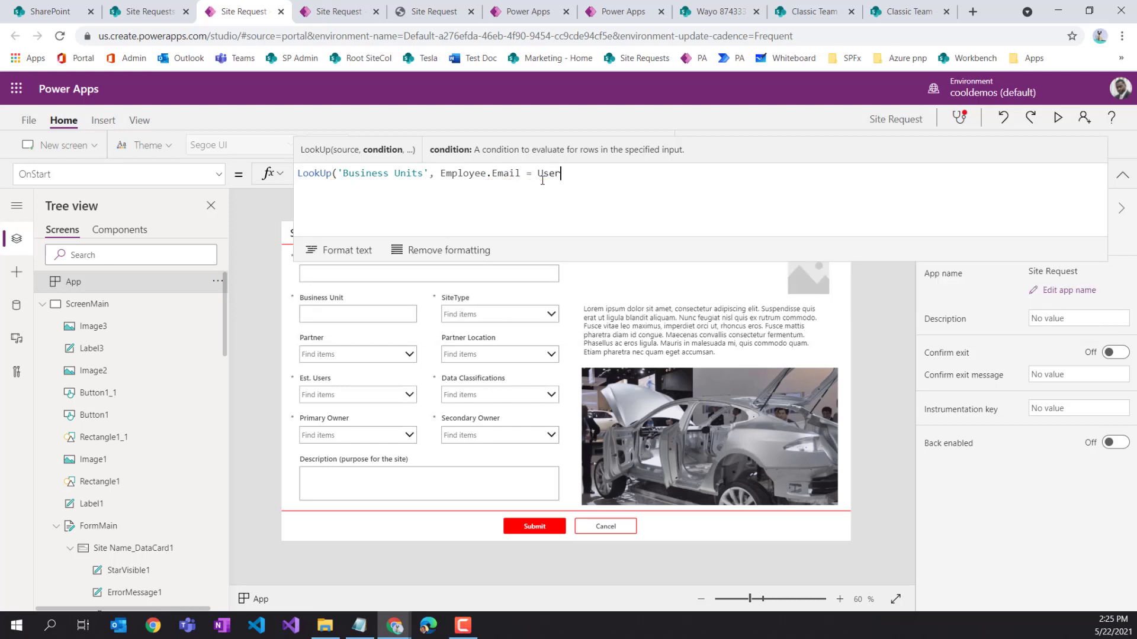
type("().ema")
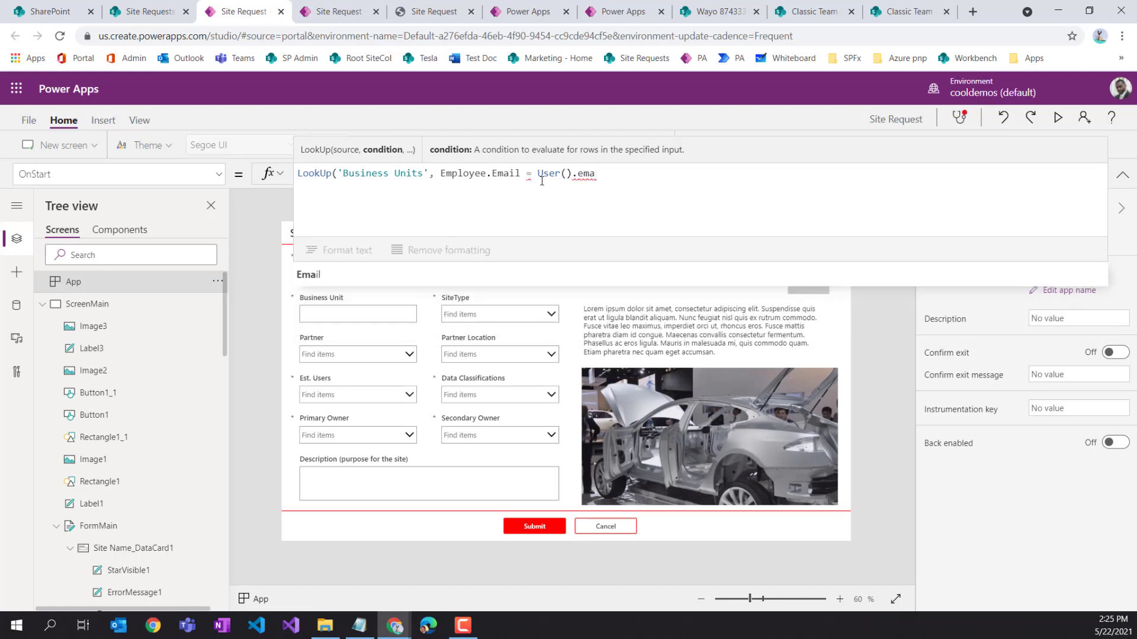
left_click(427, 278)
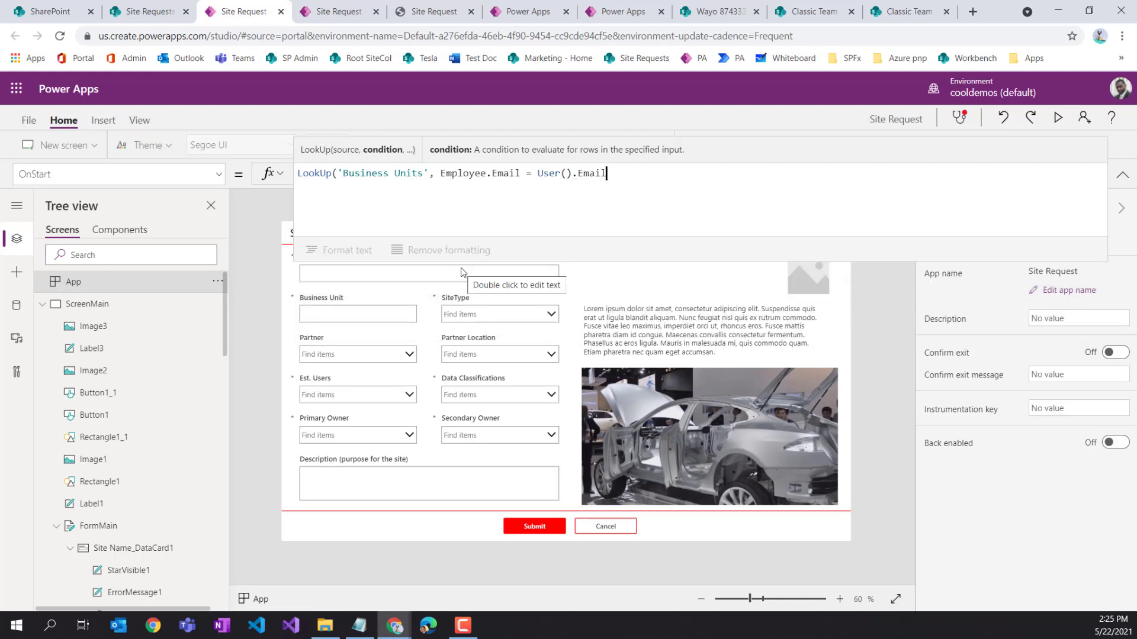
type(")")
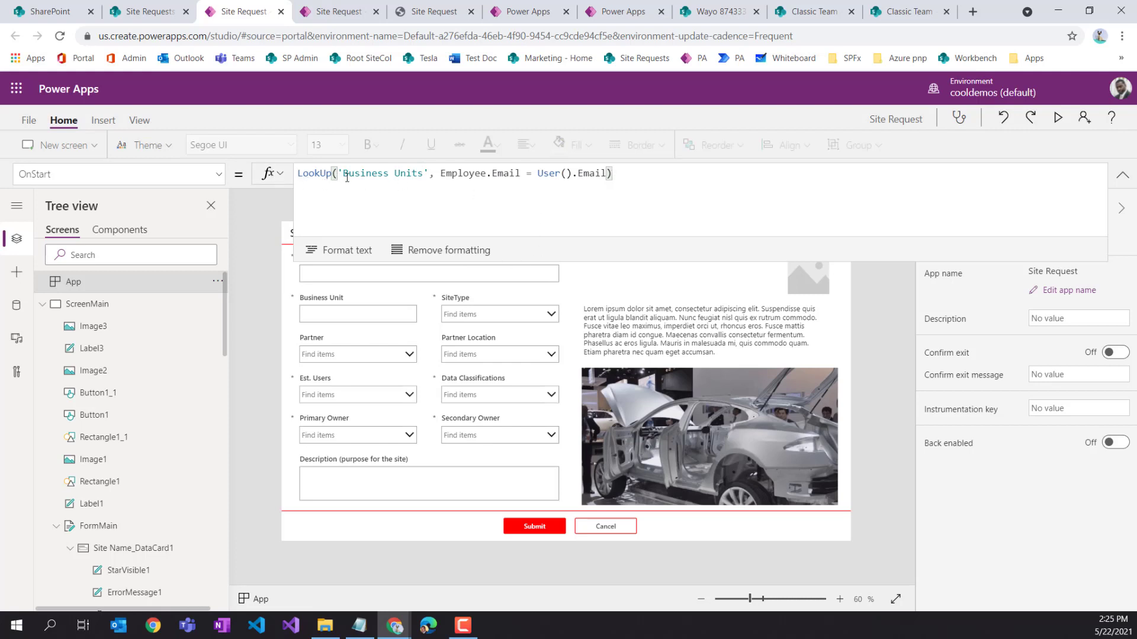
Wrap the lookup in Set(varBU, …) to store it in a global variable
left_click(497, 176)
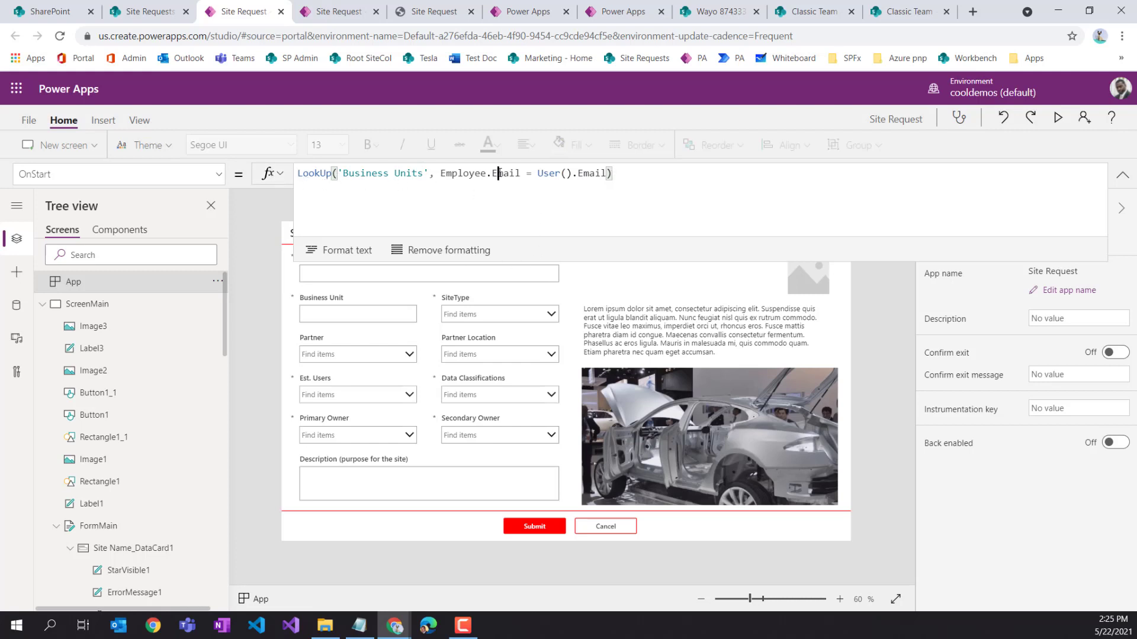
left_click(321, 175)
left_click(337, 176)
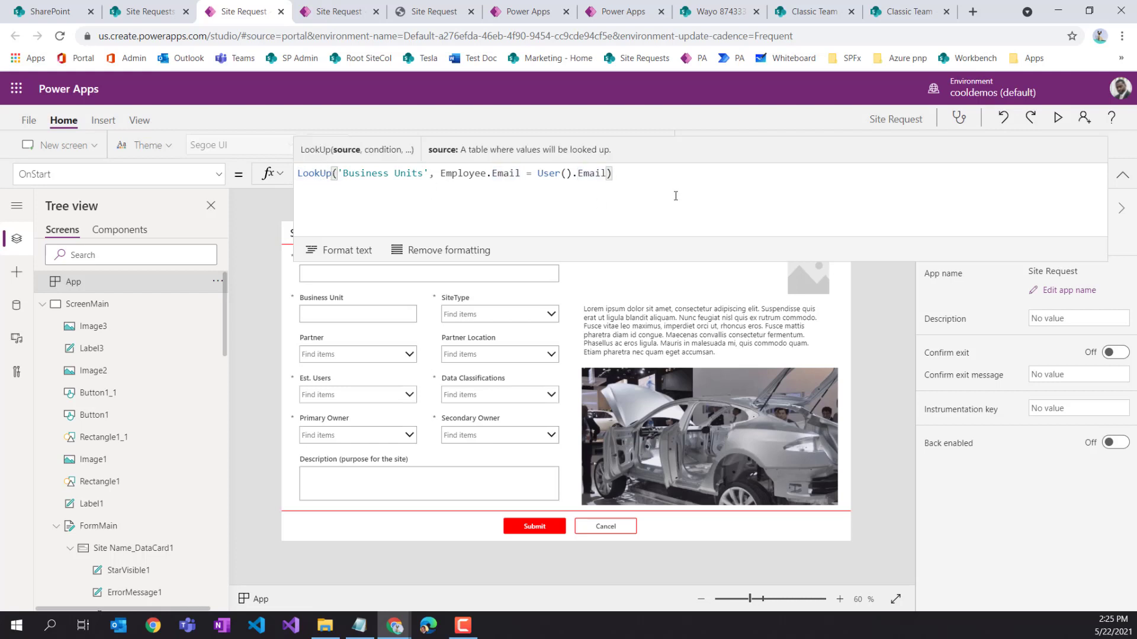
left_click(603, 173)
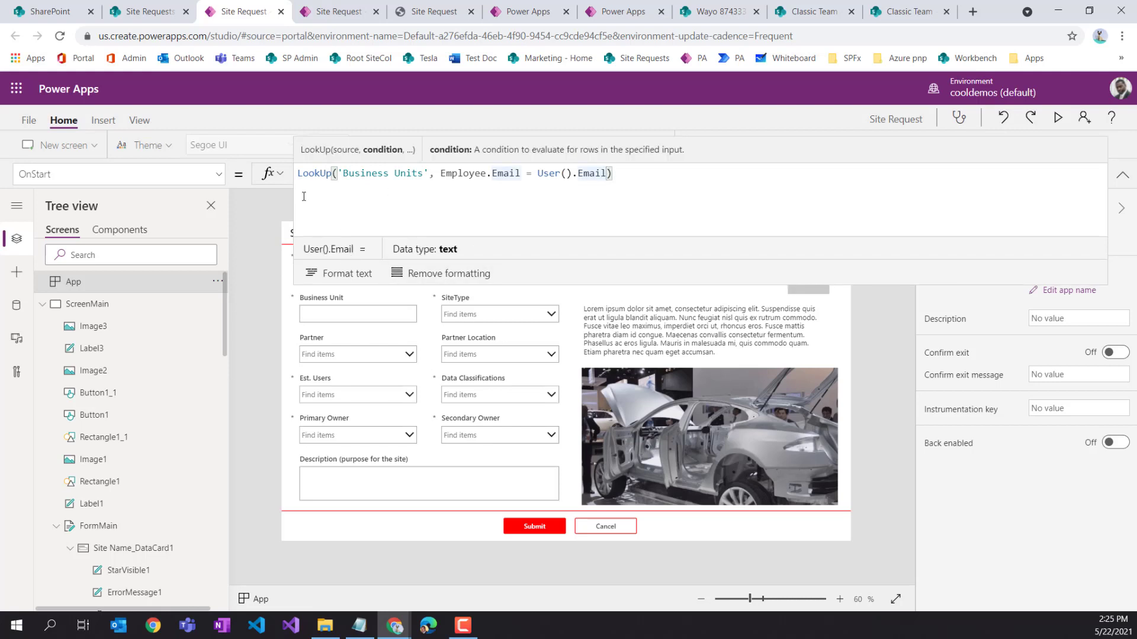
left_click(302, 175)
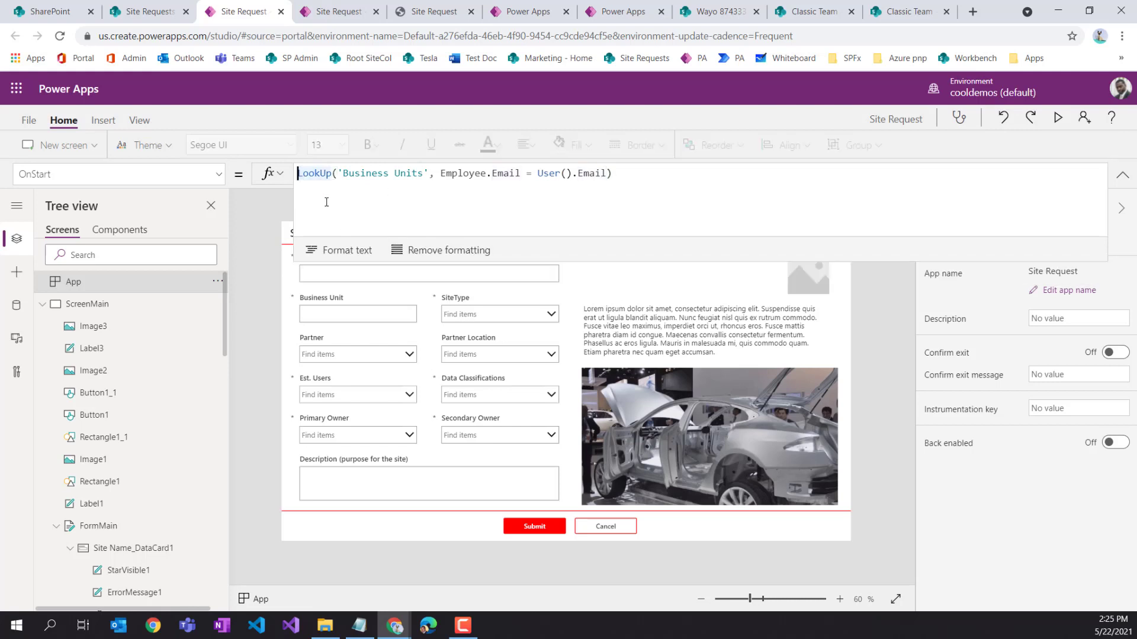
type("Set")
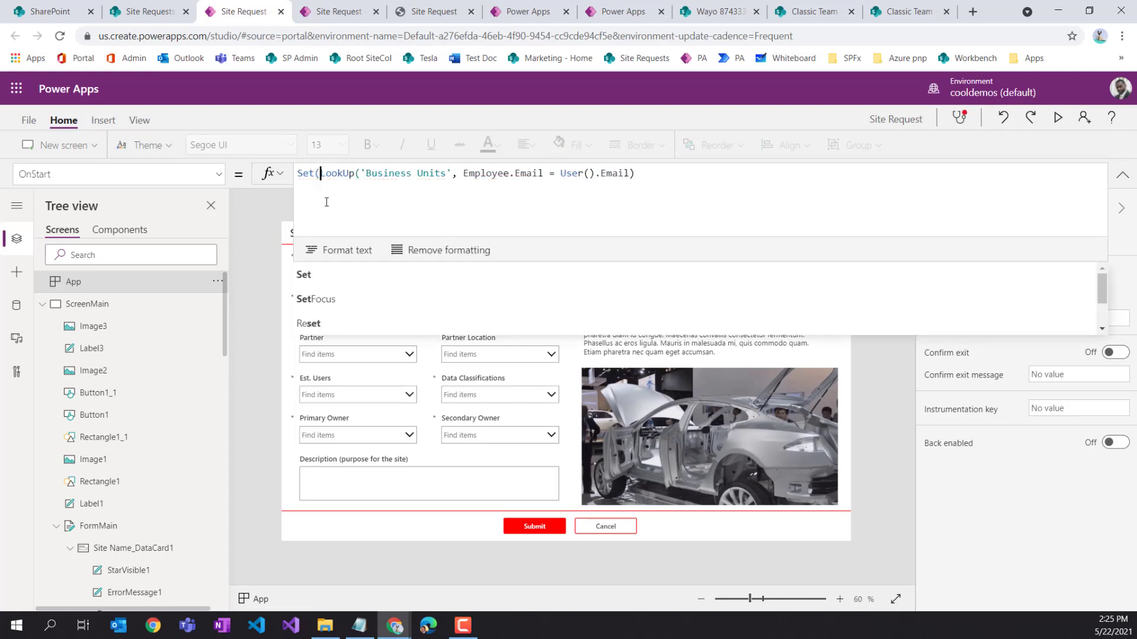
type("(var")
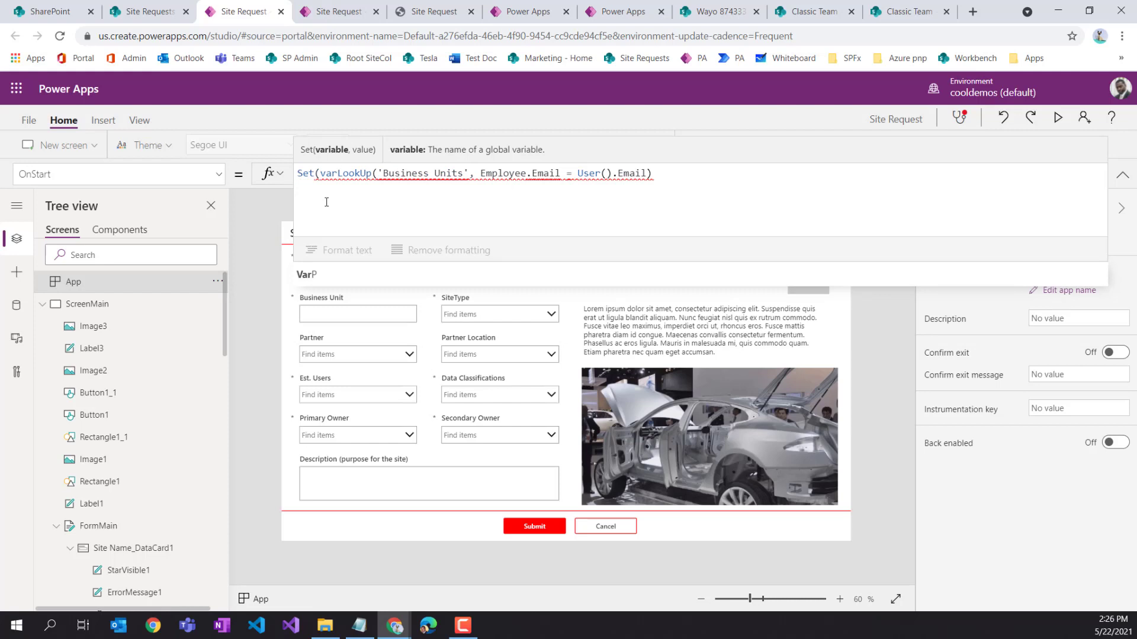
type("BU")
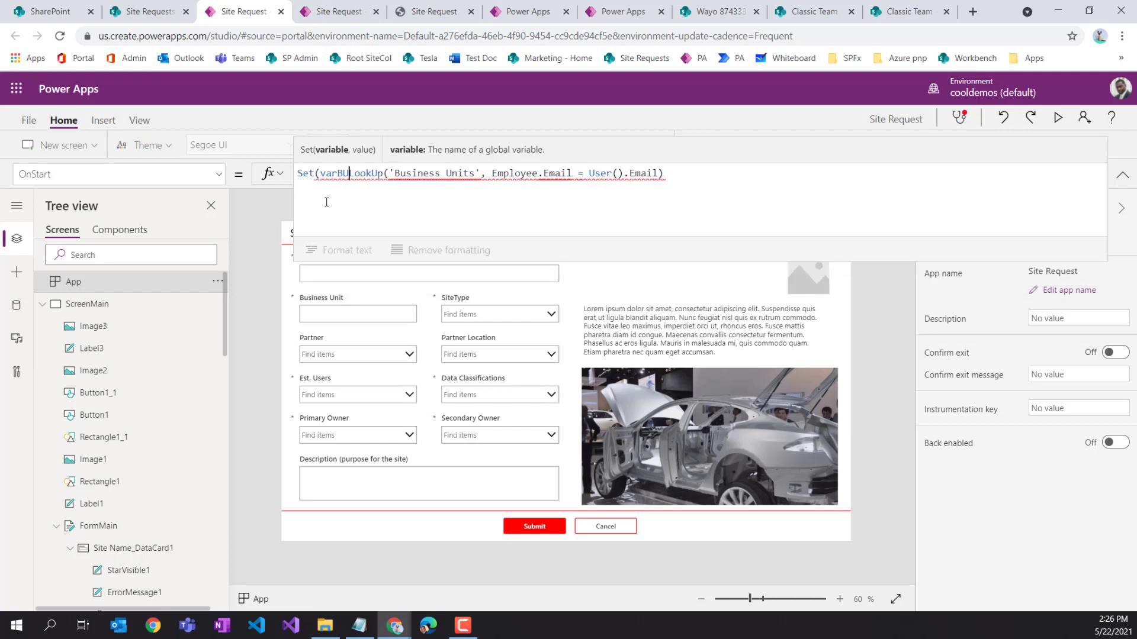
type(", ")
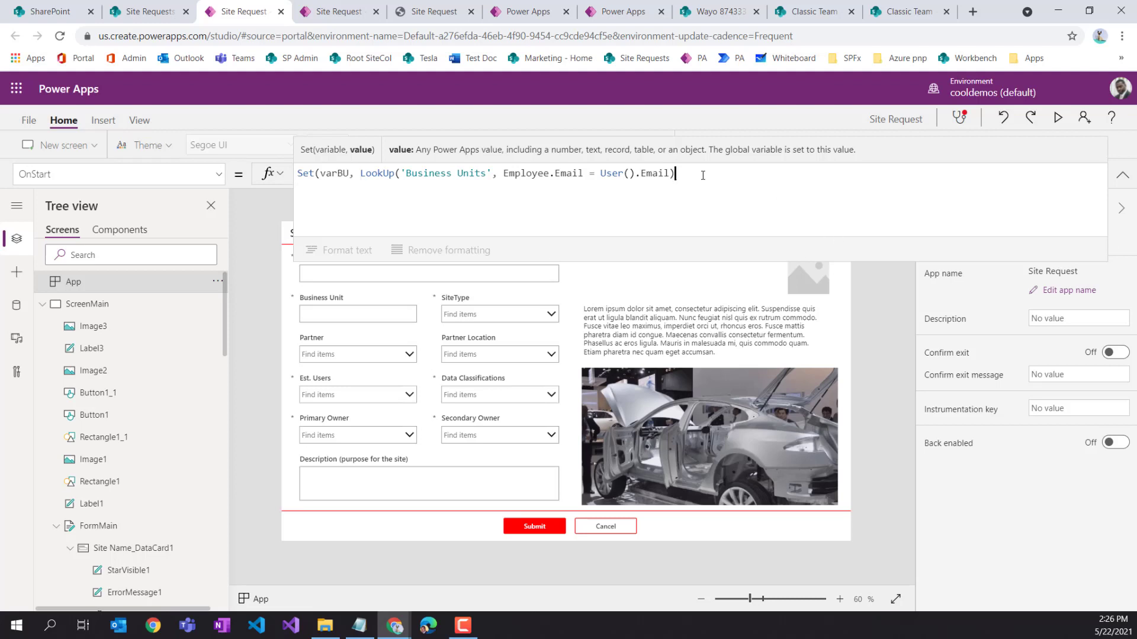
type(")")
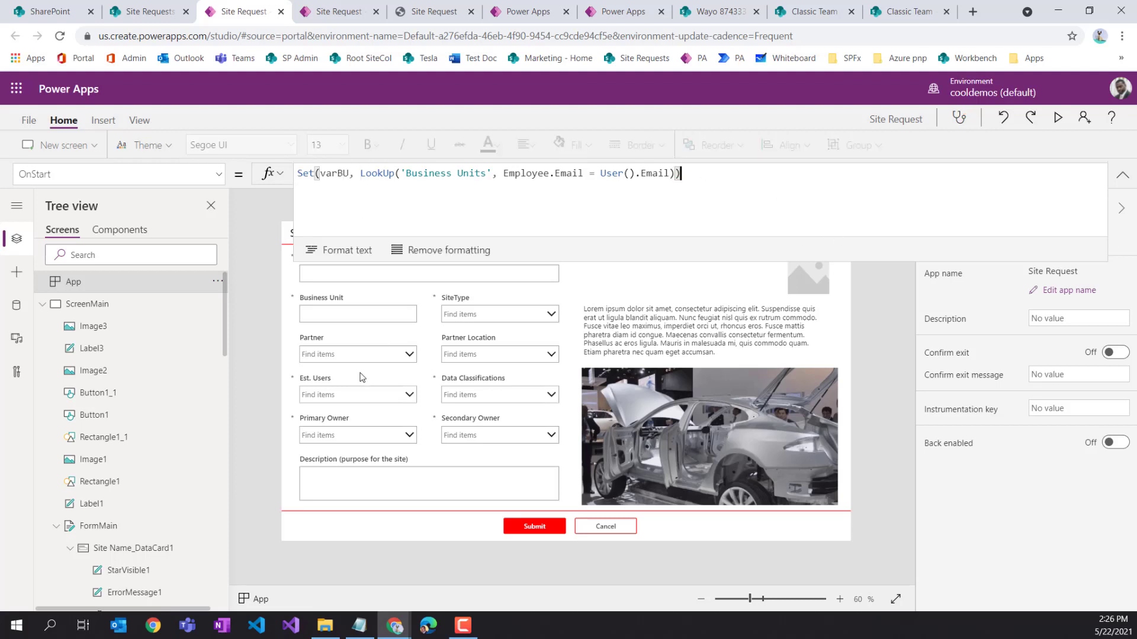
left_click(349, 318)
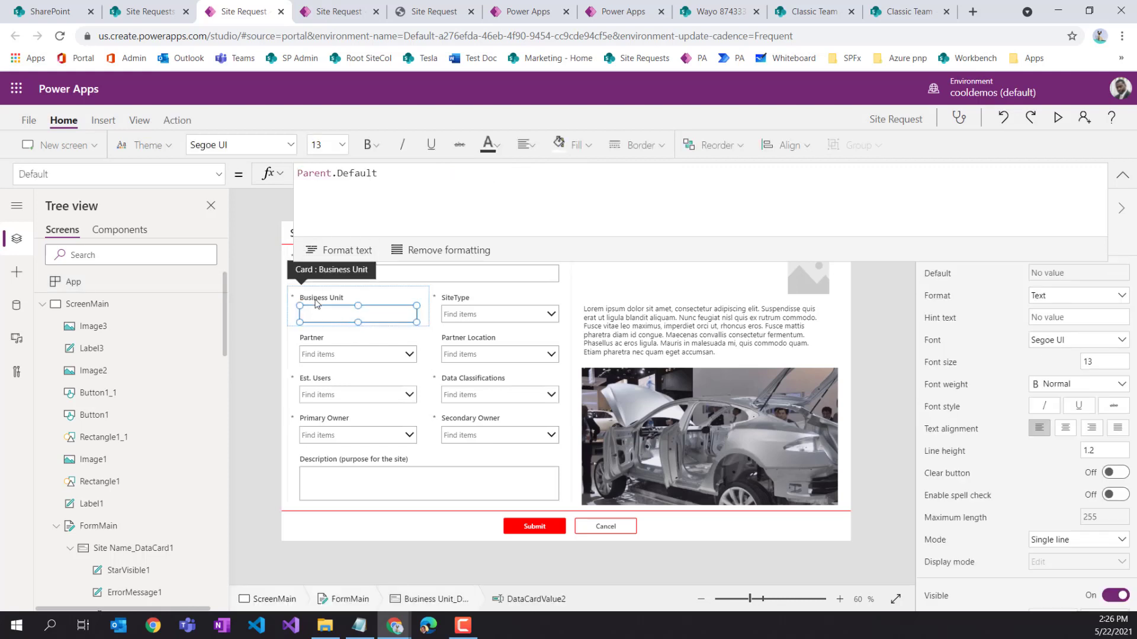
Choose the Default property for the Business Unit text input
left_click(220, 175)
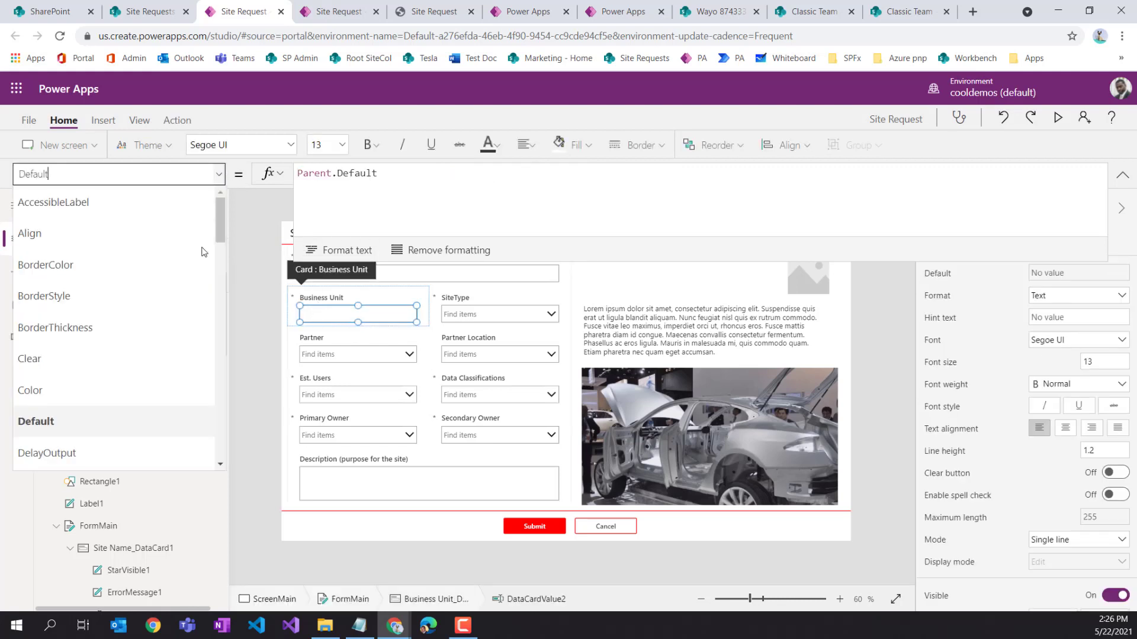
scroll(158, 296, "down", 3)
scroll(159, 296, "down", 10)
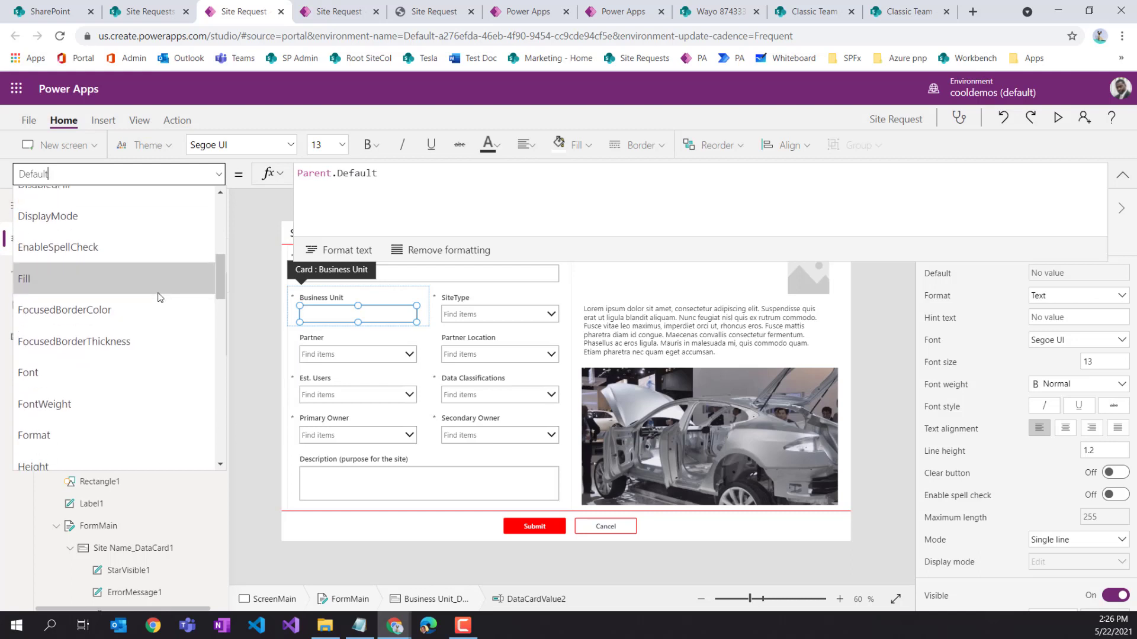
scroll(157, 297, "down", 10)
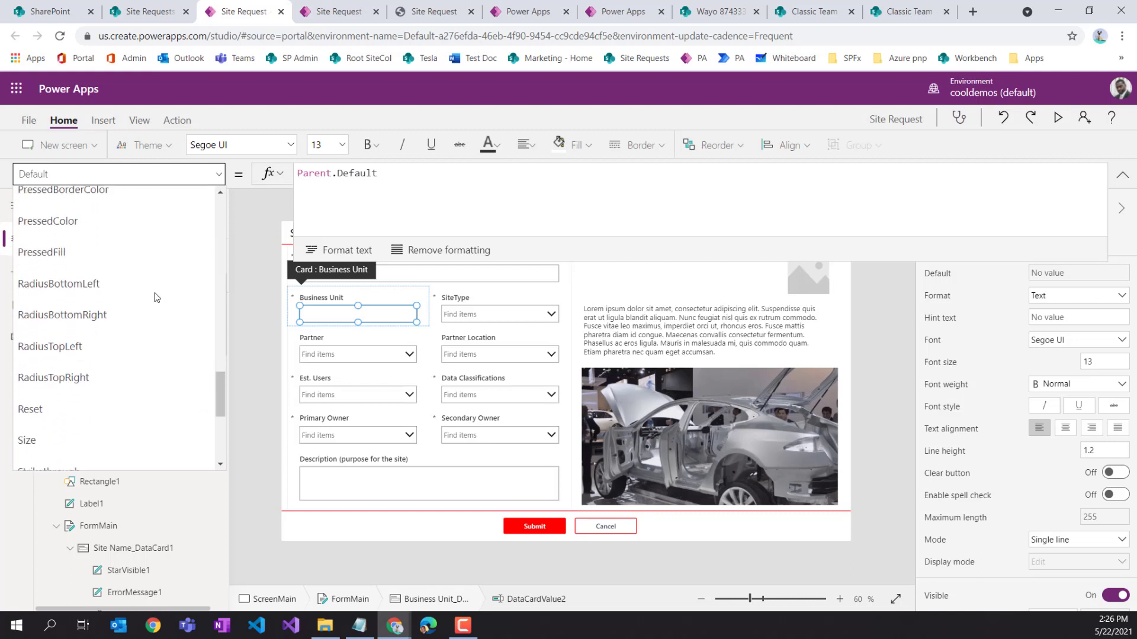
scroll(95, 291, "down", 1)
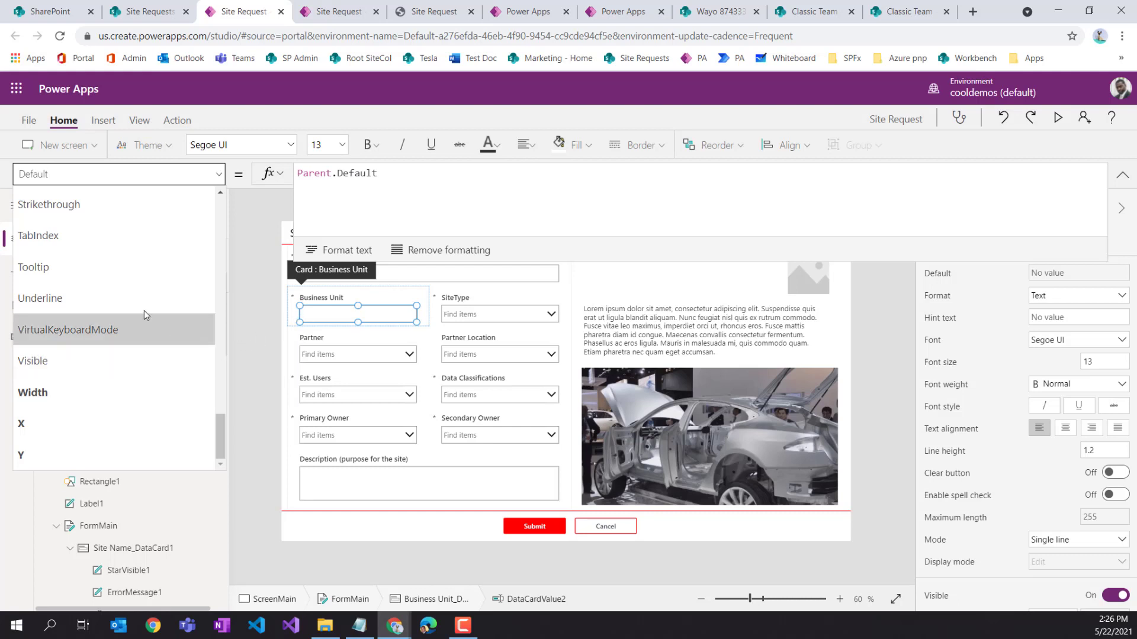
scroll(144, 310, "up", 8)
scroll(145, 307, "up", 12)
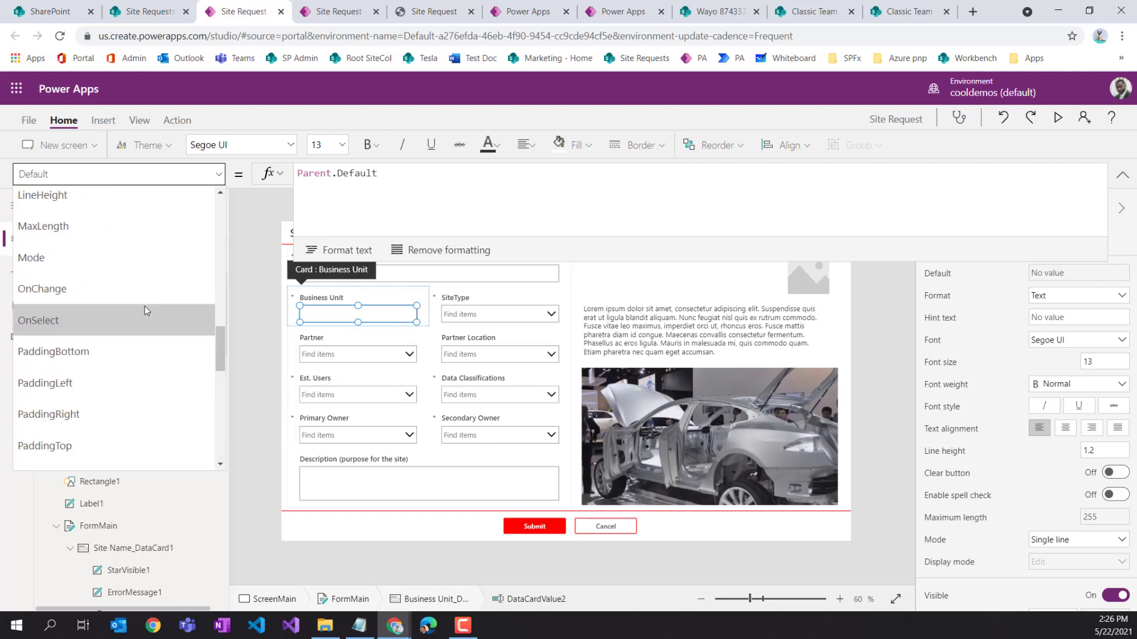
scroll(138, 305, "down", 1)
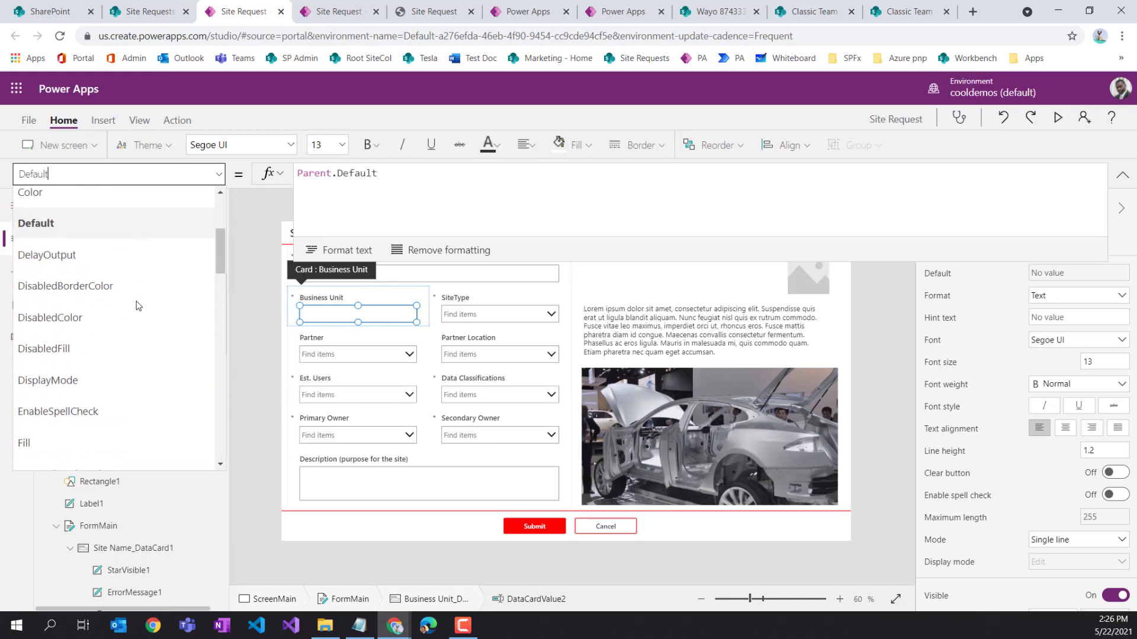
left_click(111, 228)
Replace the Parent.Default formula with varBU
left_click(333, 181)
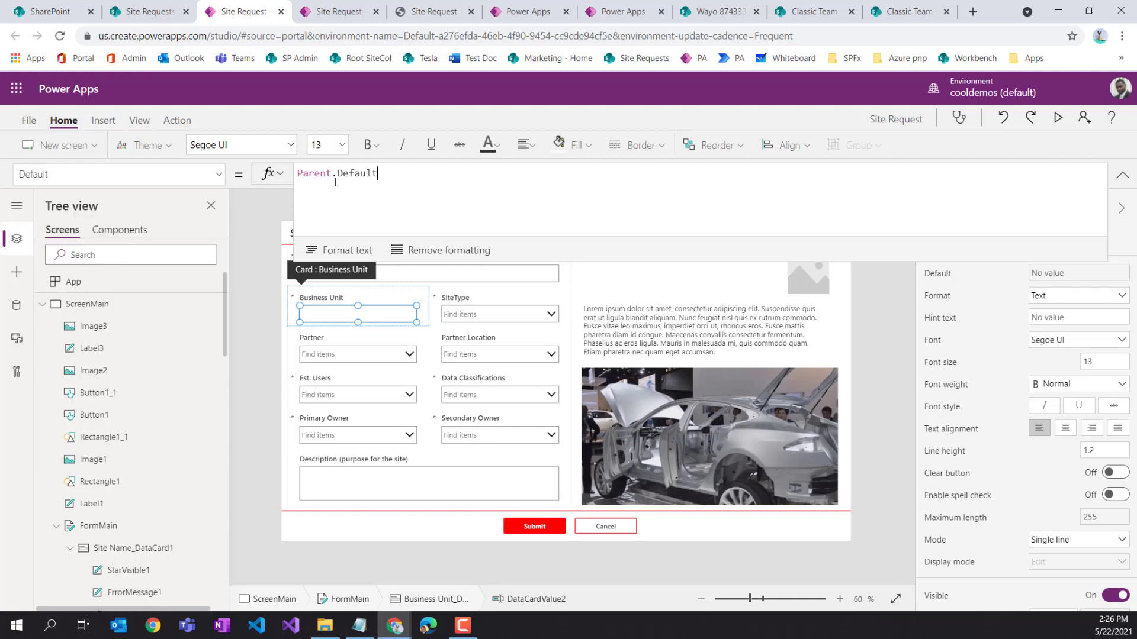
left_click_drag(388, 175, 303, 195)
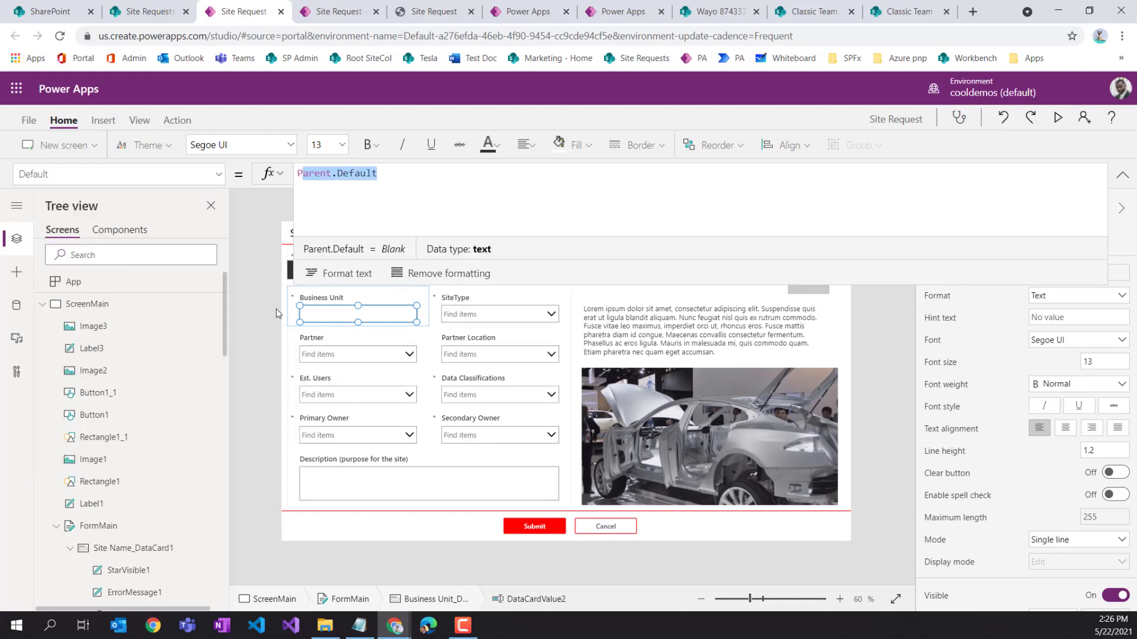
key("BackSpace")
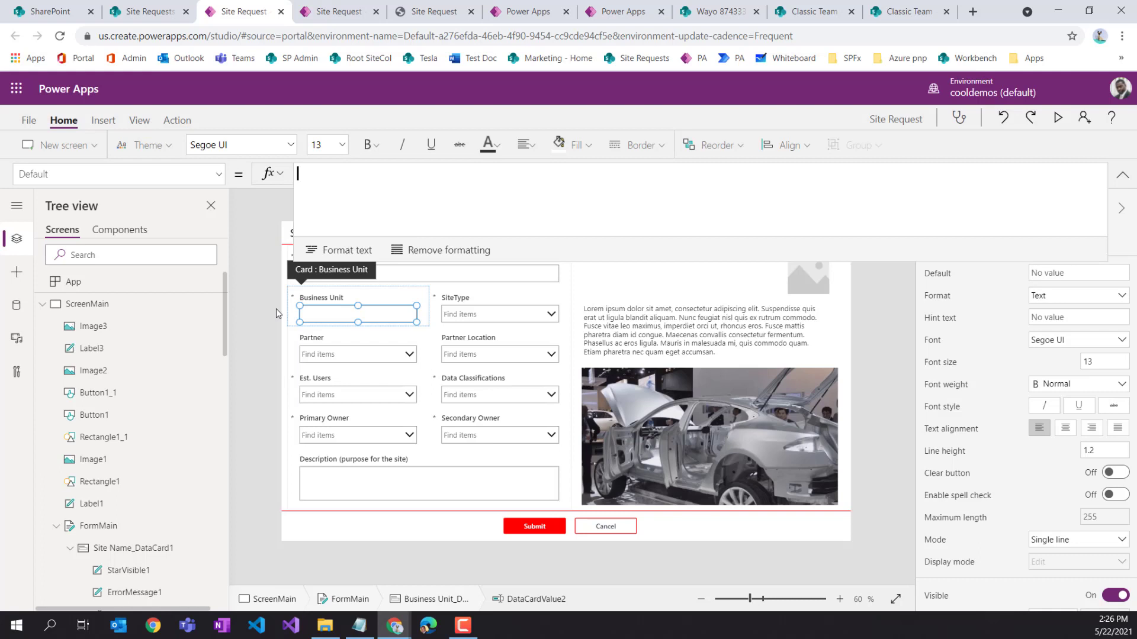
type("varb")
key("Tab")
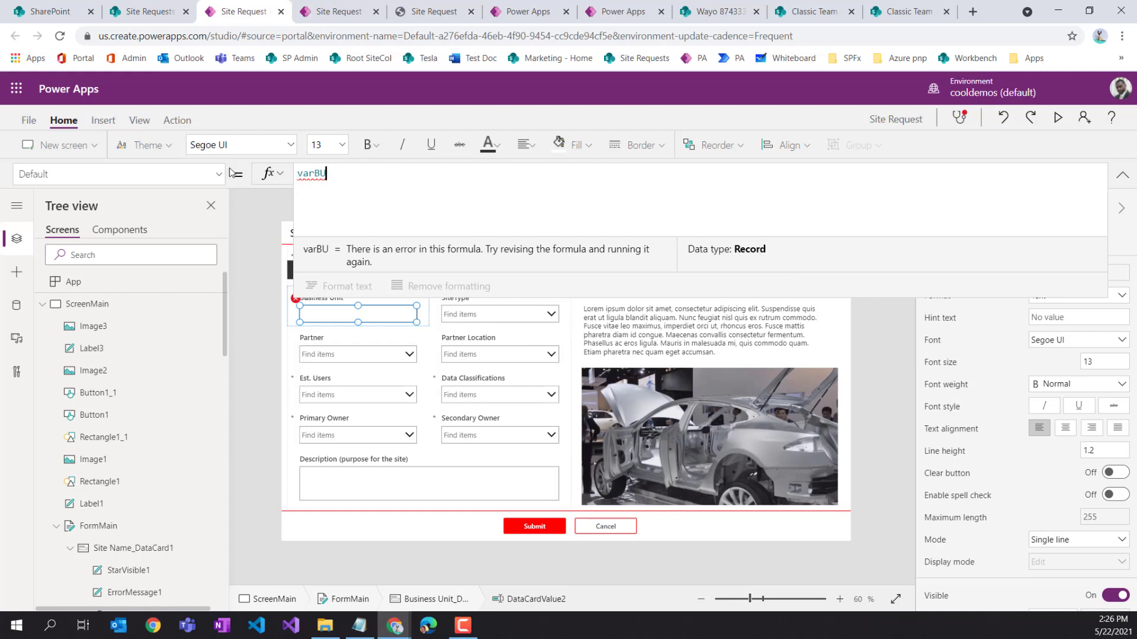
Append .'Business Unit' to the LookUp inside the OnStart Set formula
left_click(74, 282)
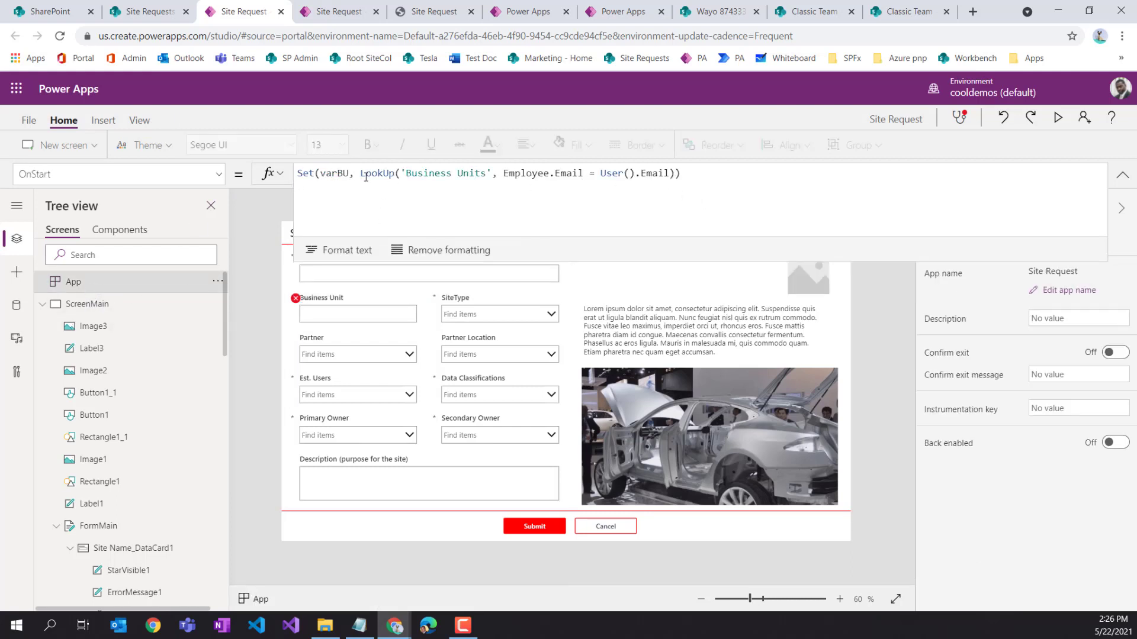
left_click(677, 175)
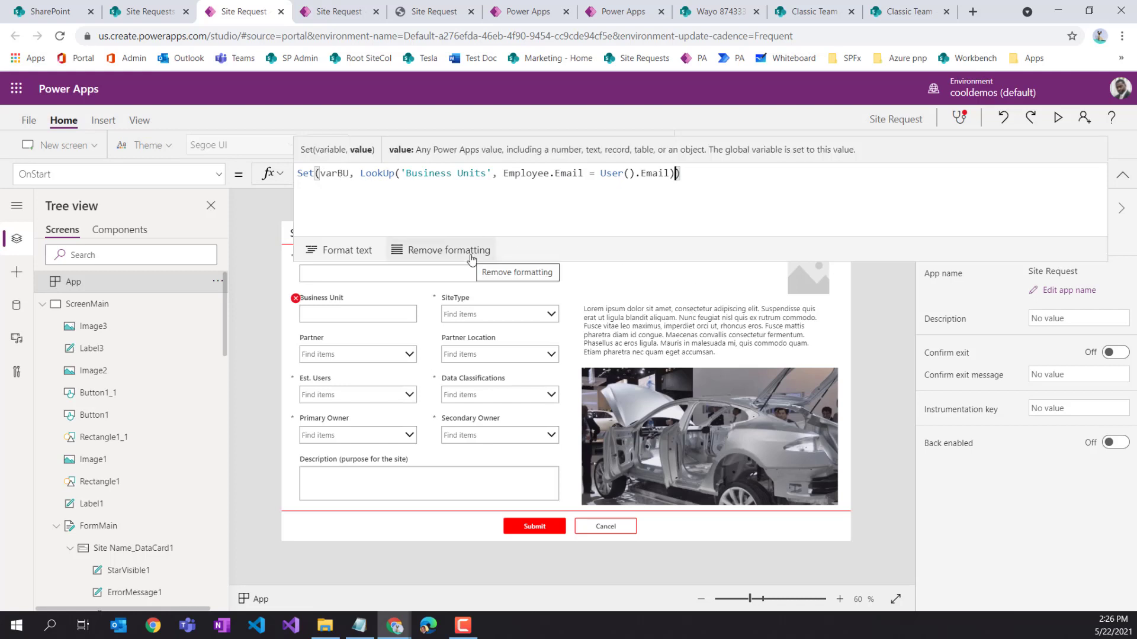
type(".")
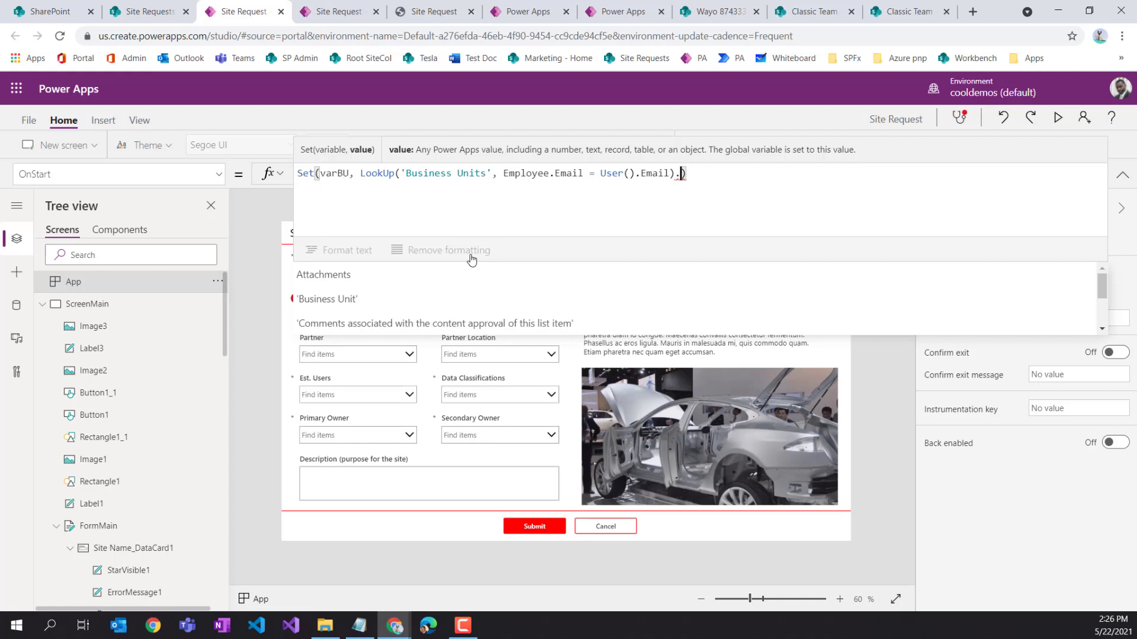
left_click(391, 298)
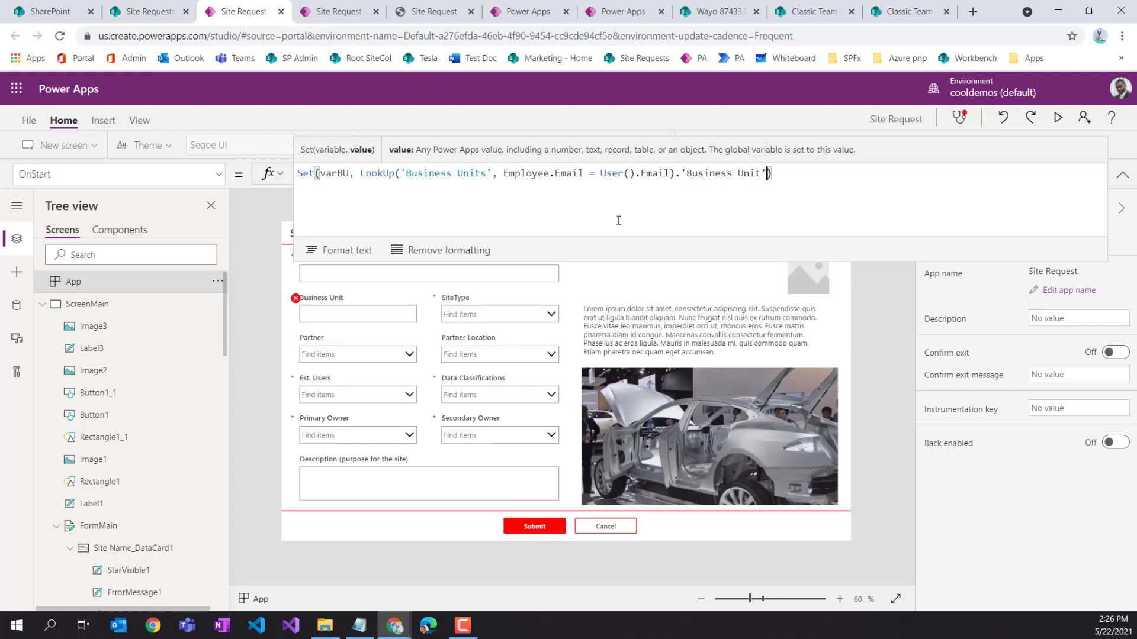
left_click(745, 173)
Re-enter varBU as the Business Unit text input's Default value
left_click(342, 315)
left_click(342, 315)
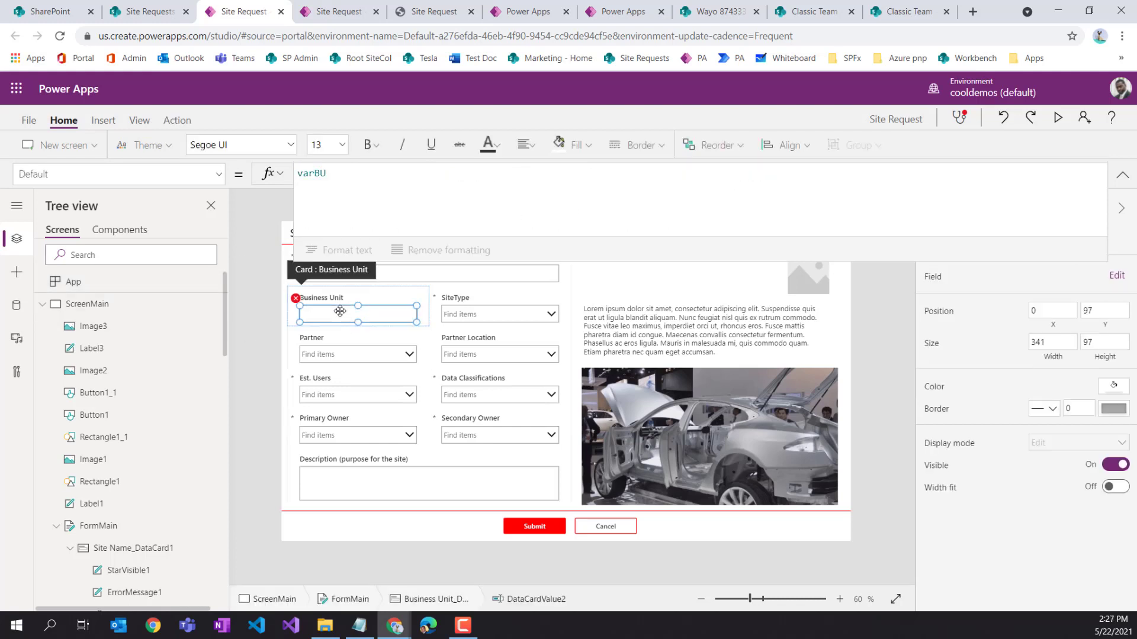
left_click(345, 185)
key("BackSpace")
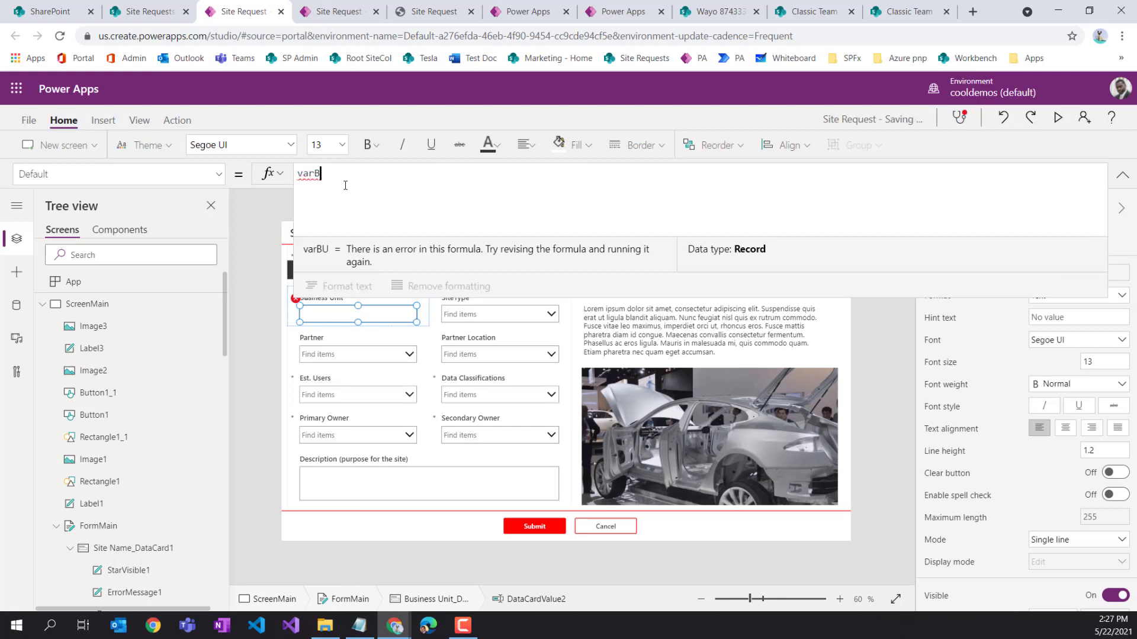
type("U")
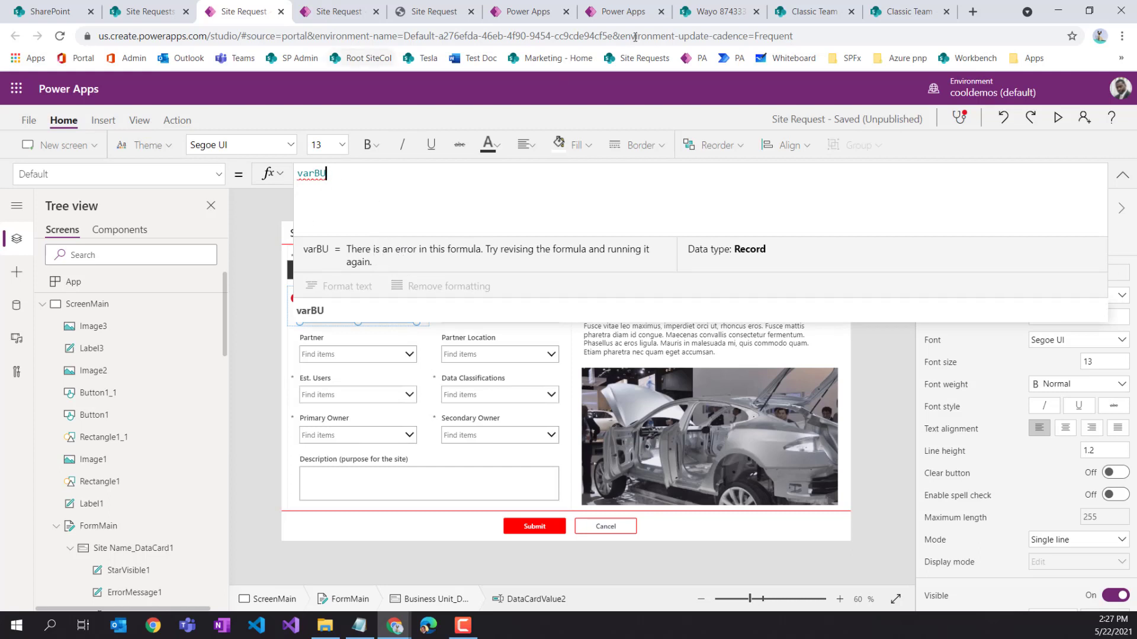
Open the Business Unit column settings to confirm it is a Choice column, then return to Power Apps
left_click(148, 12)
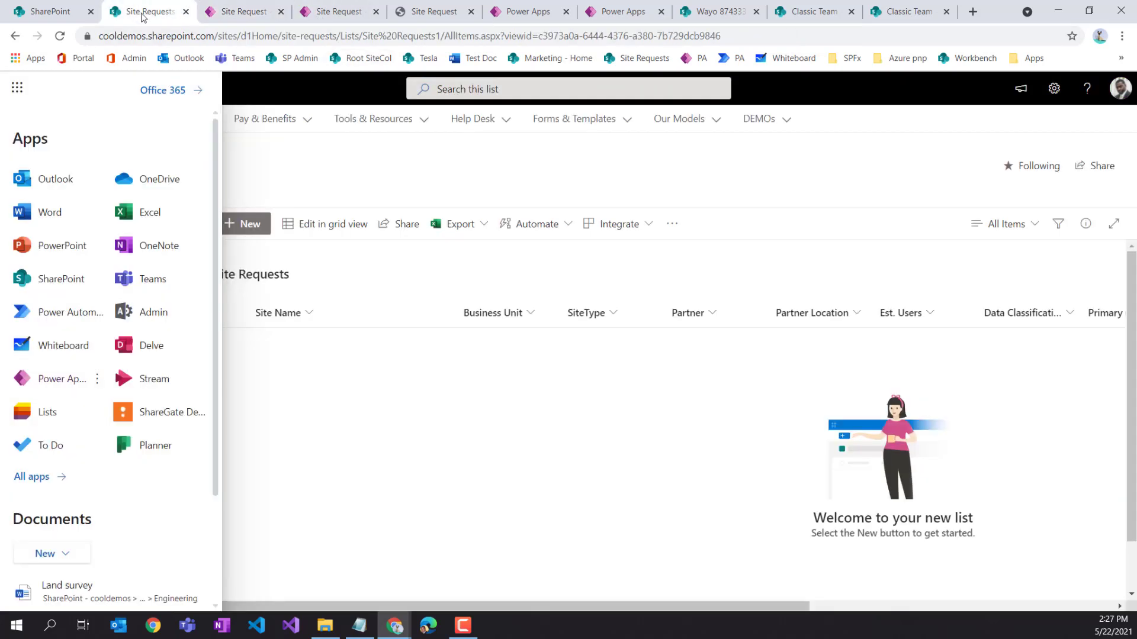
left_click(761, 118)
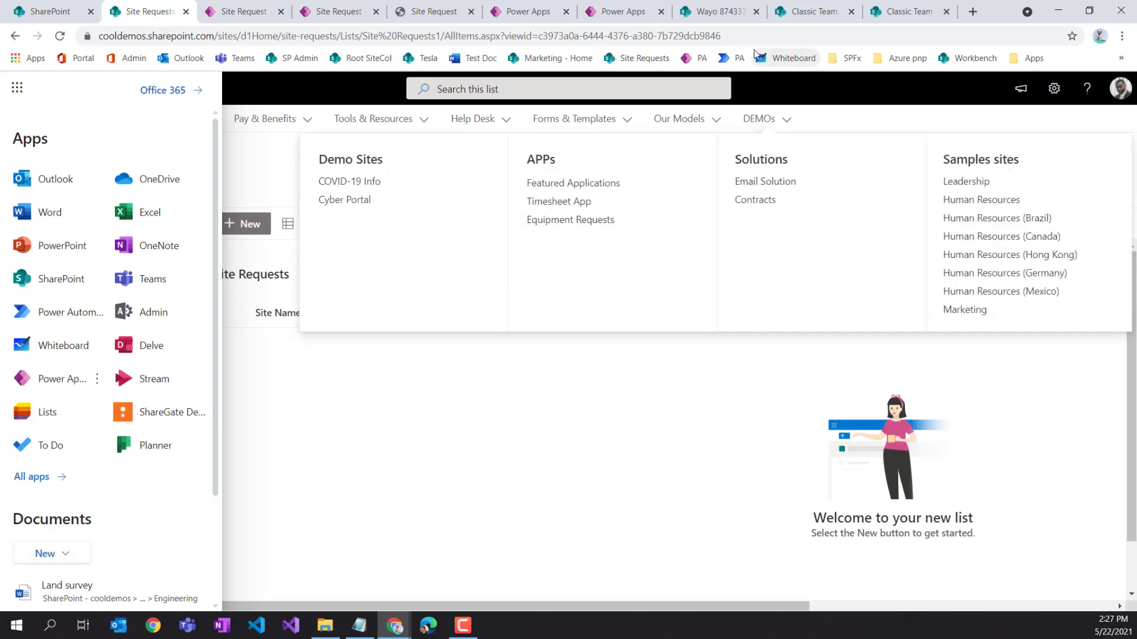
left_click(898, 18)
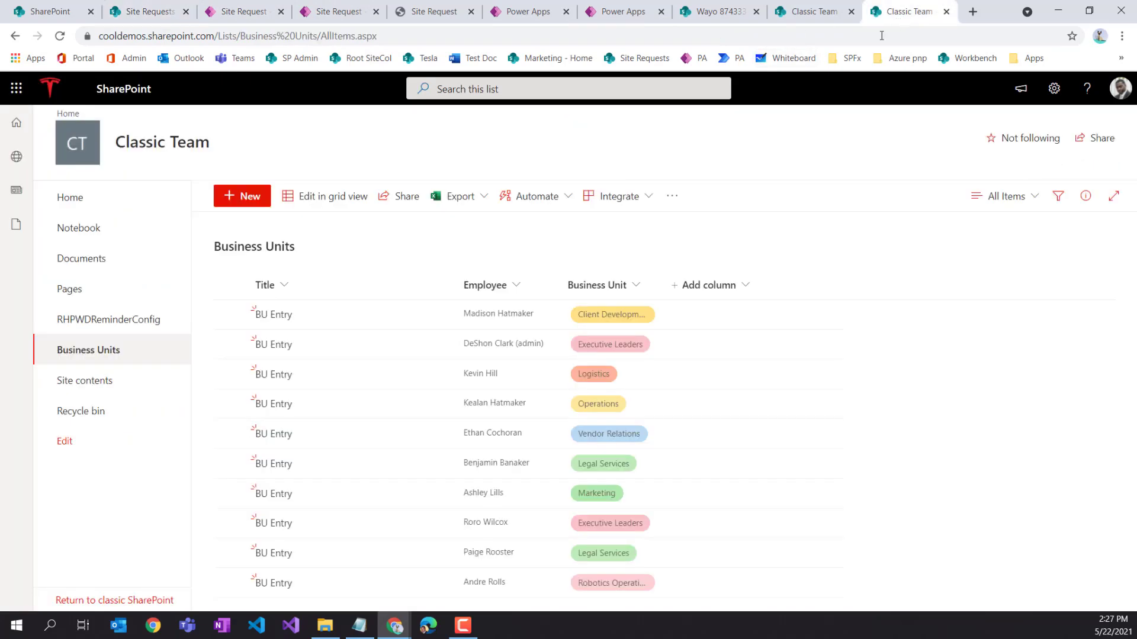
left_click(636, 295)
mouse_move(654, 415)
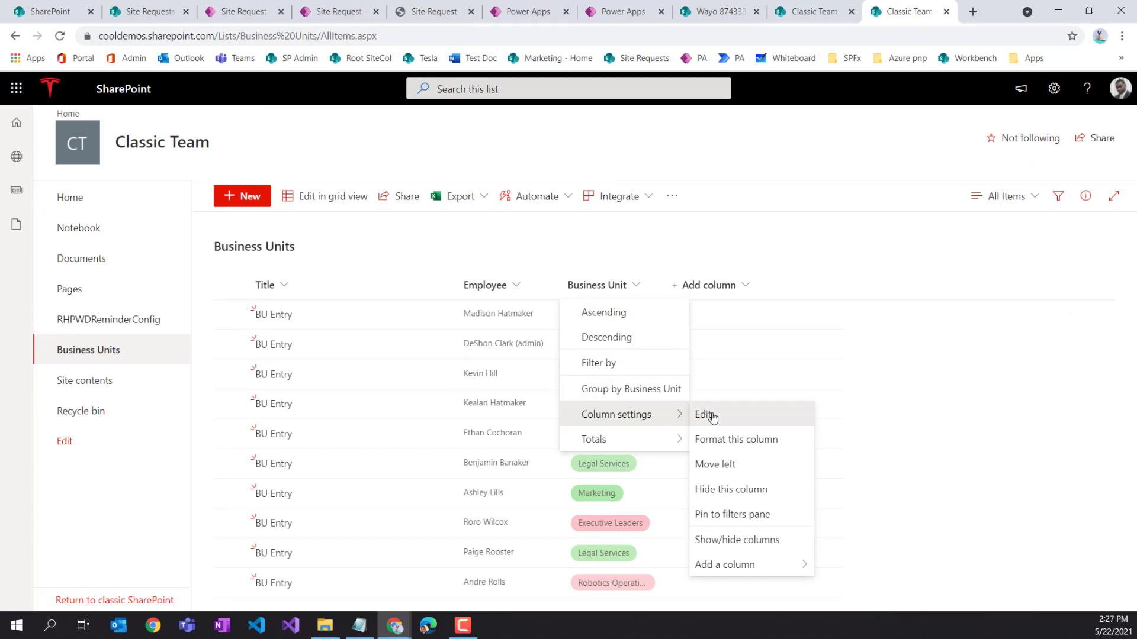
left_click(703, 414)
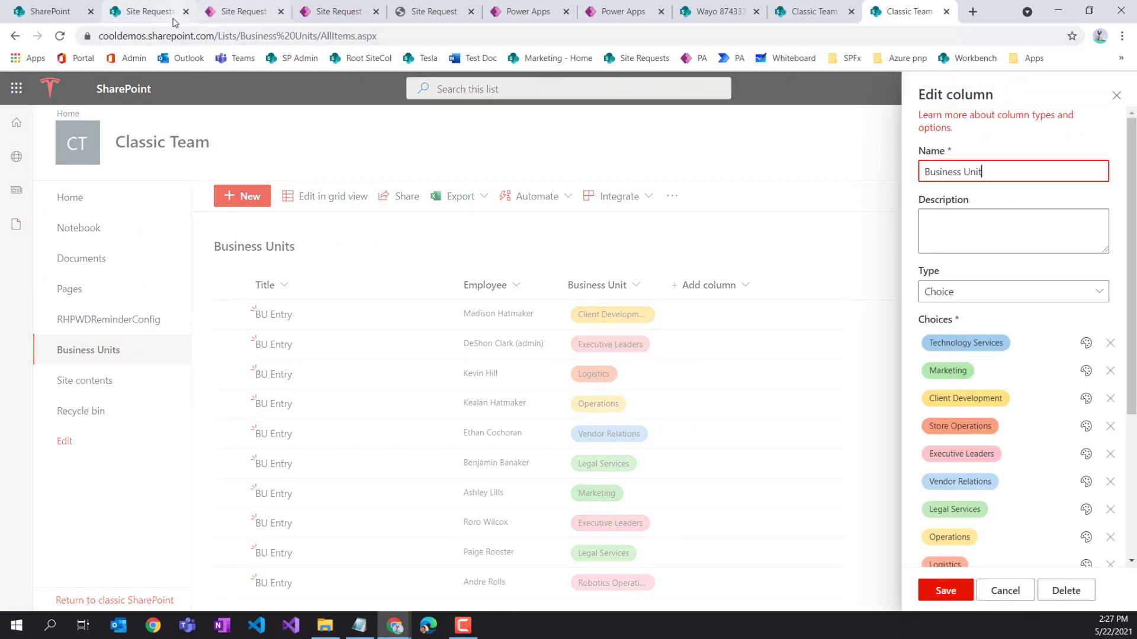
left_click(241, 15)
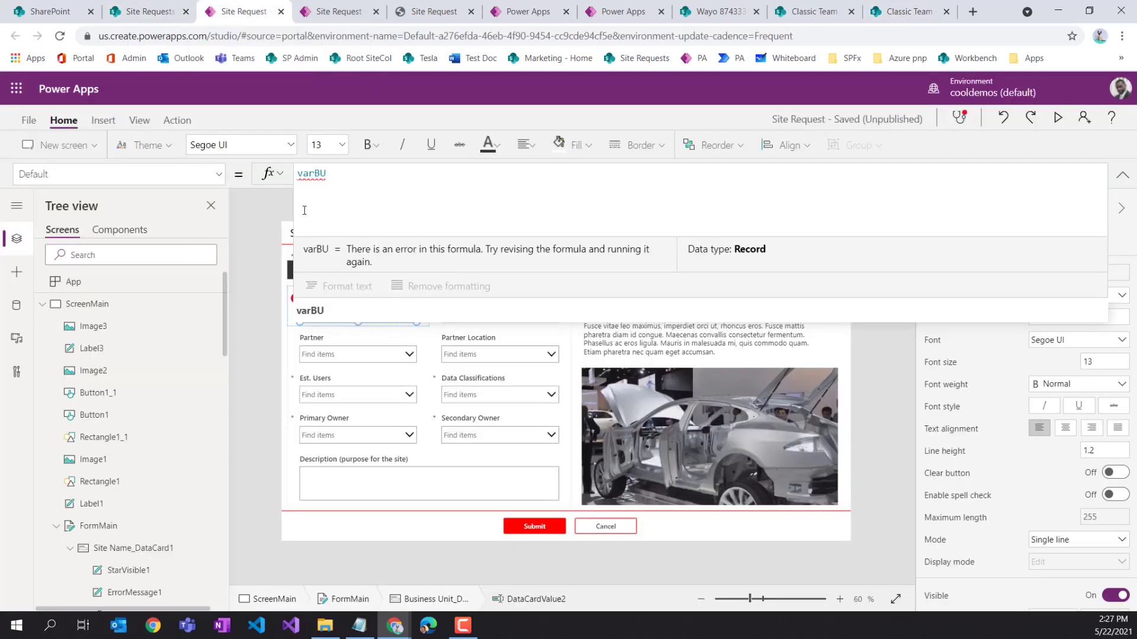
Append .Value after 'Business Unit' in the OnStart formula
left_click(97, 283)
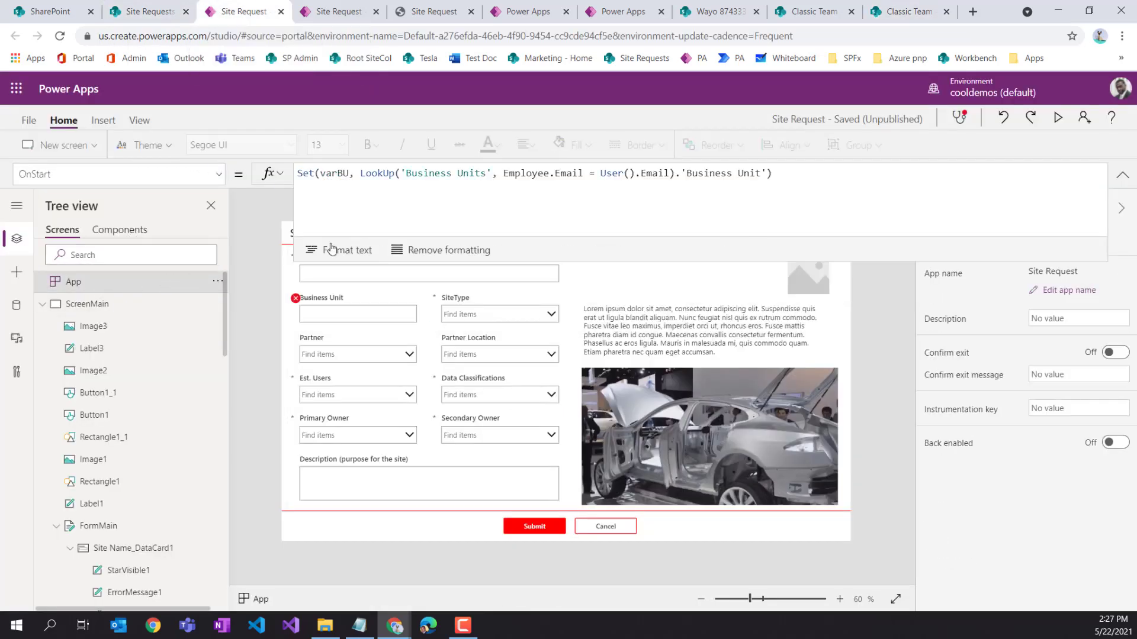
left_click(766, 172)
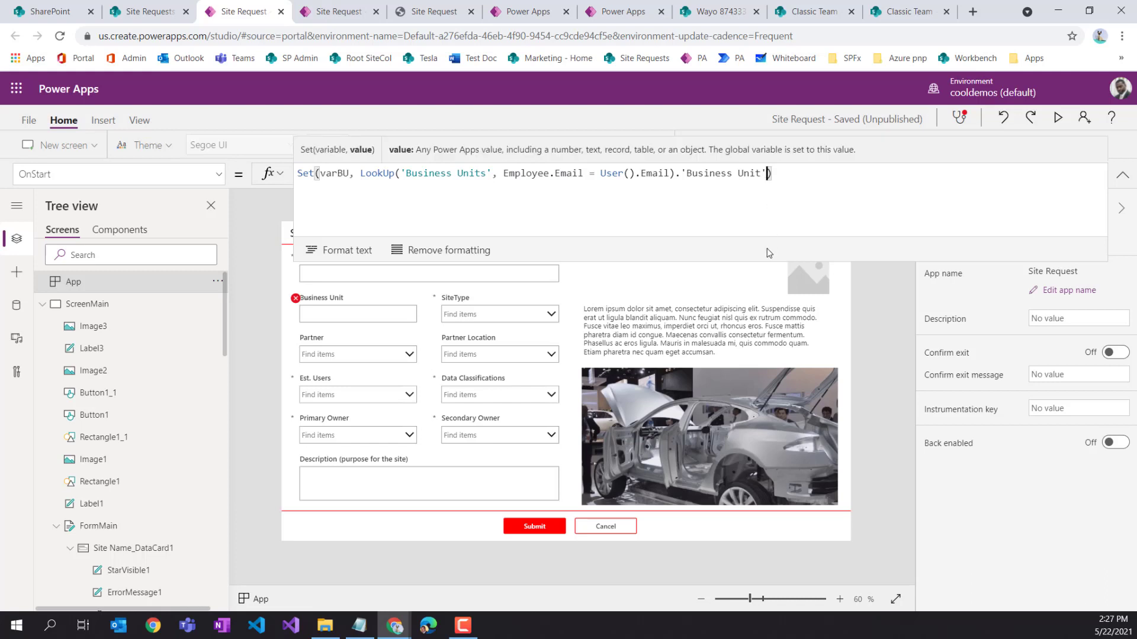
type(".")
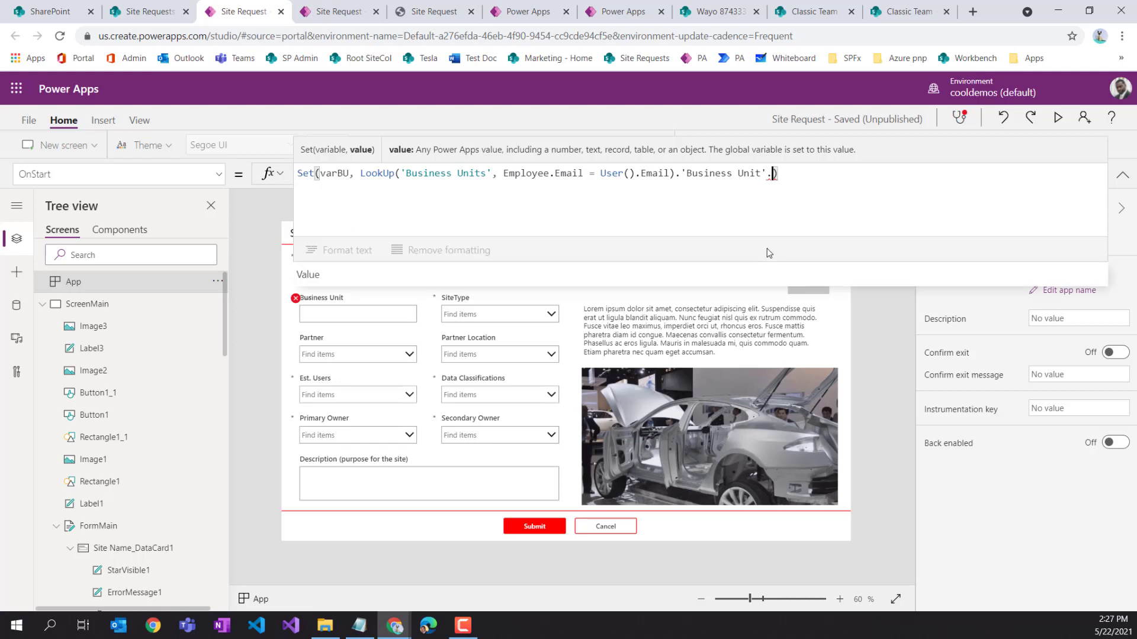
type("v")
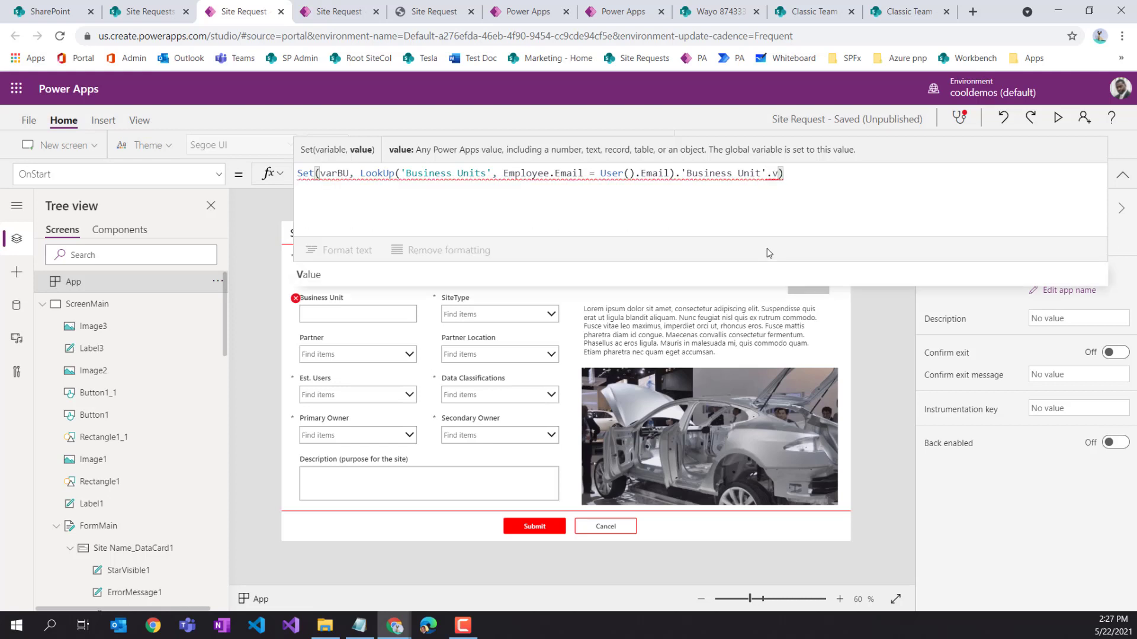
key("Tab")
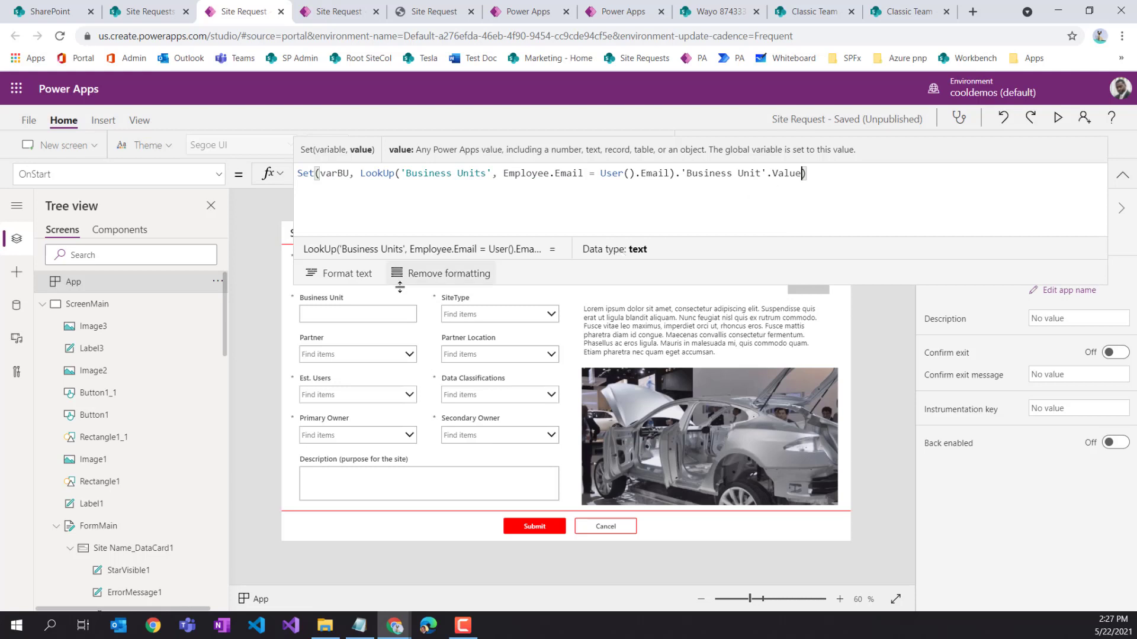
Run OnStart so the Business Unit field shows Executive Leaders
left_click(360, 312)
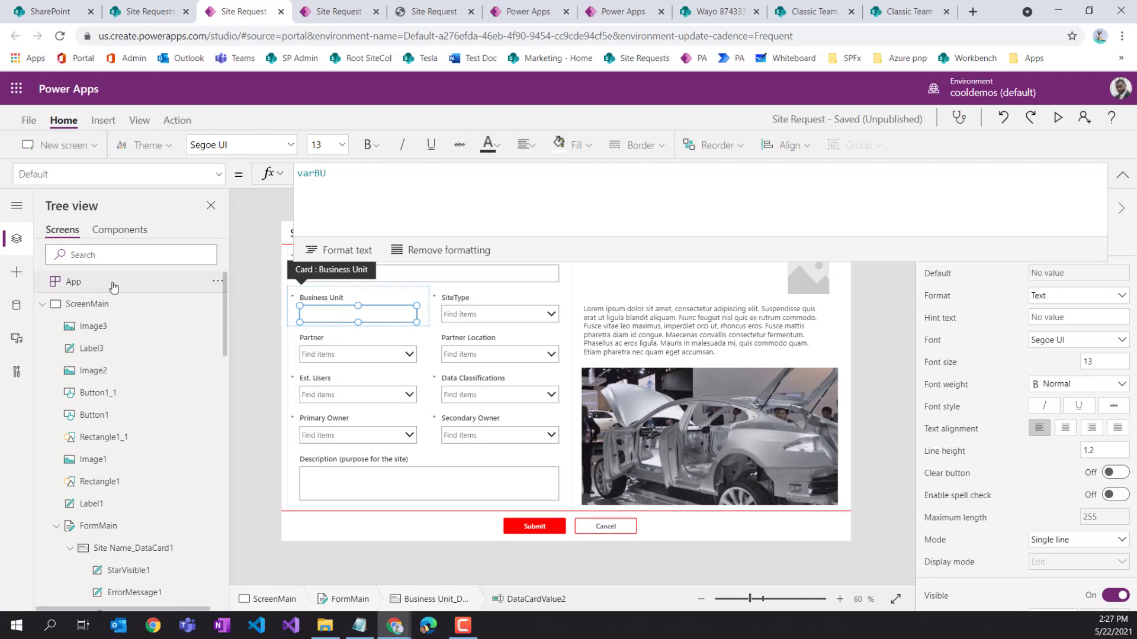
left_click(220, 288)
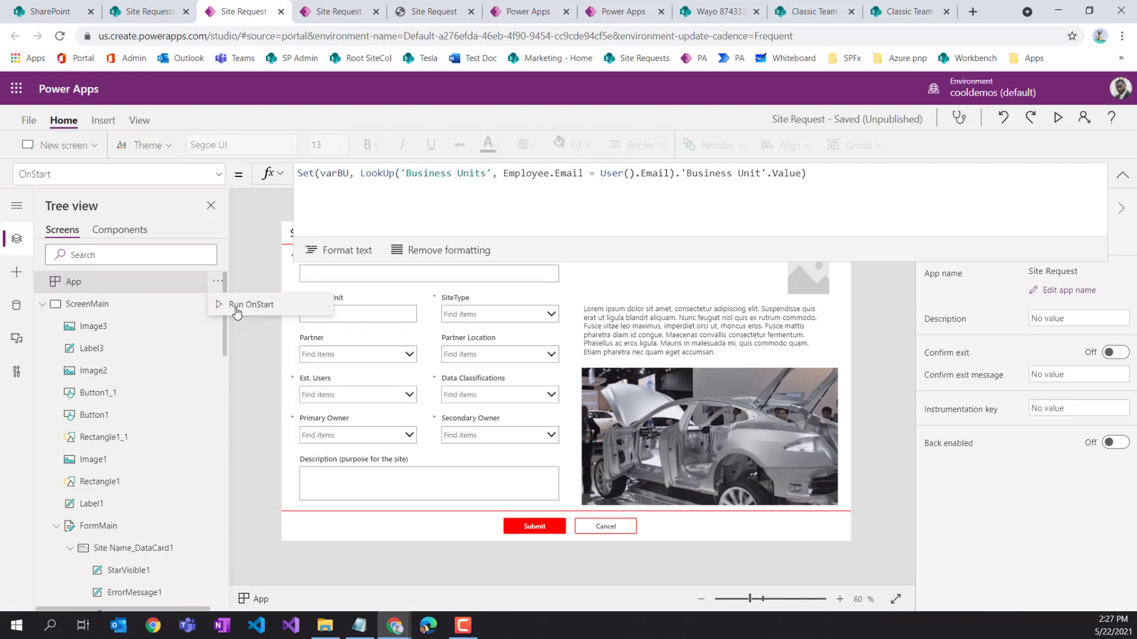
left_click(237, 306)
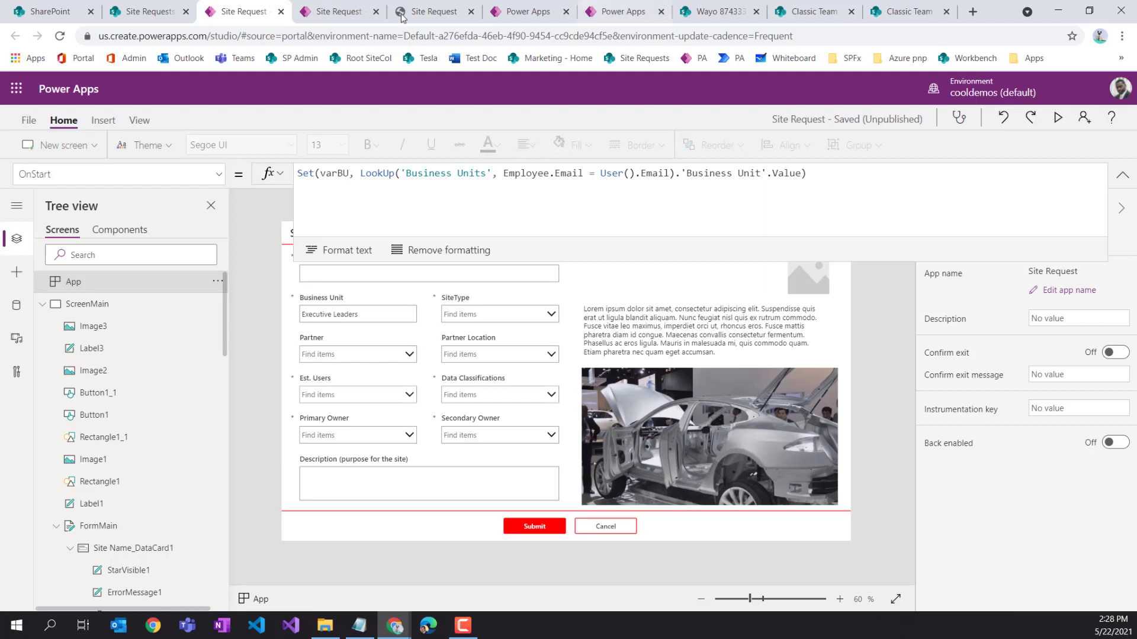
Close the column settings and sort the Business Units list by Employee, A to Z
left_click(901, 16)
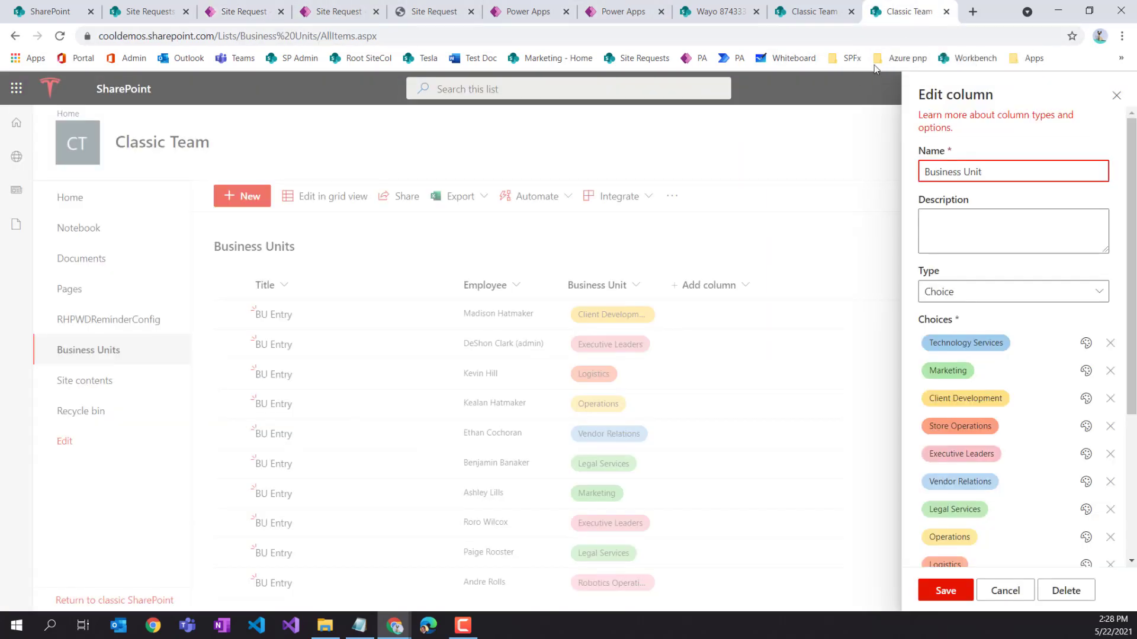
left_click(1117, 95)
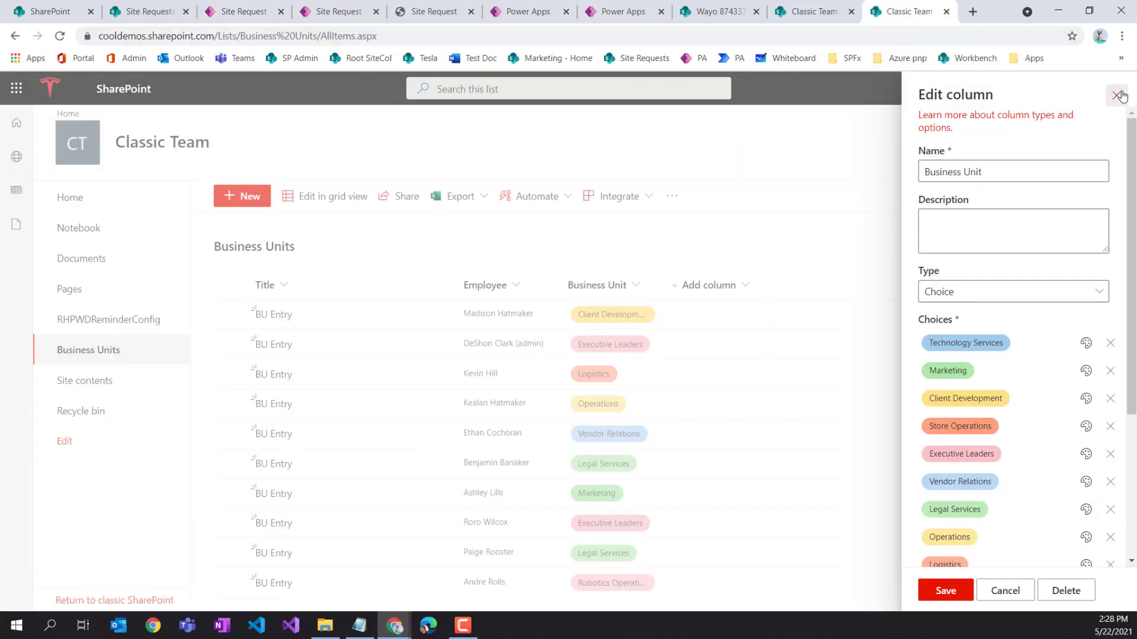
left_click(502, 287)
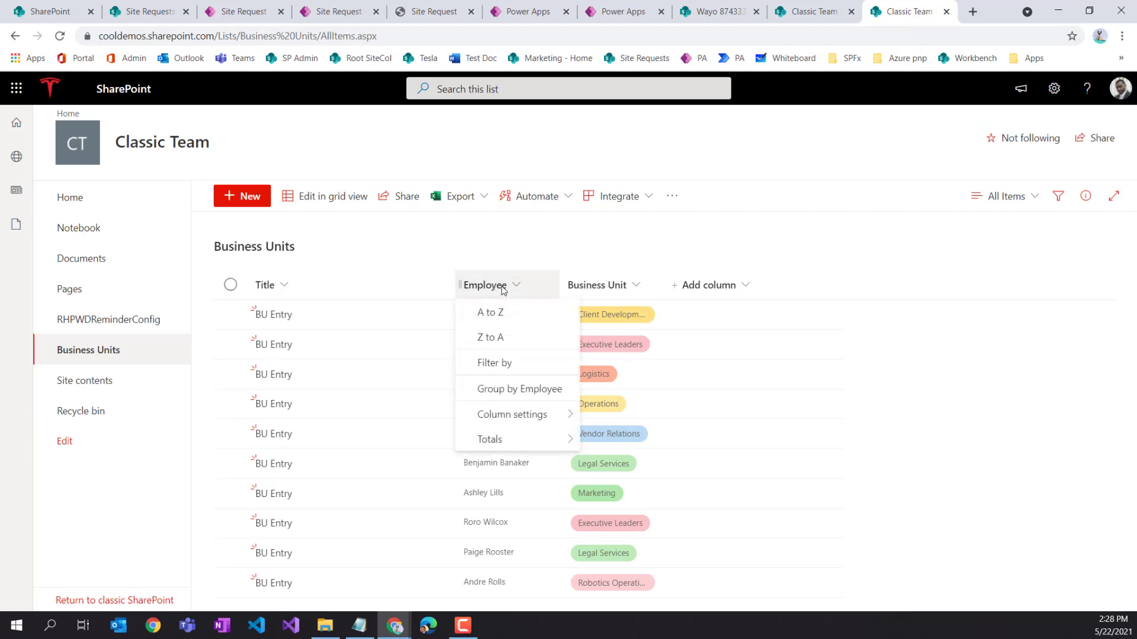
left_click(512, 288)
left_click(502, 320)
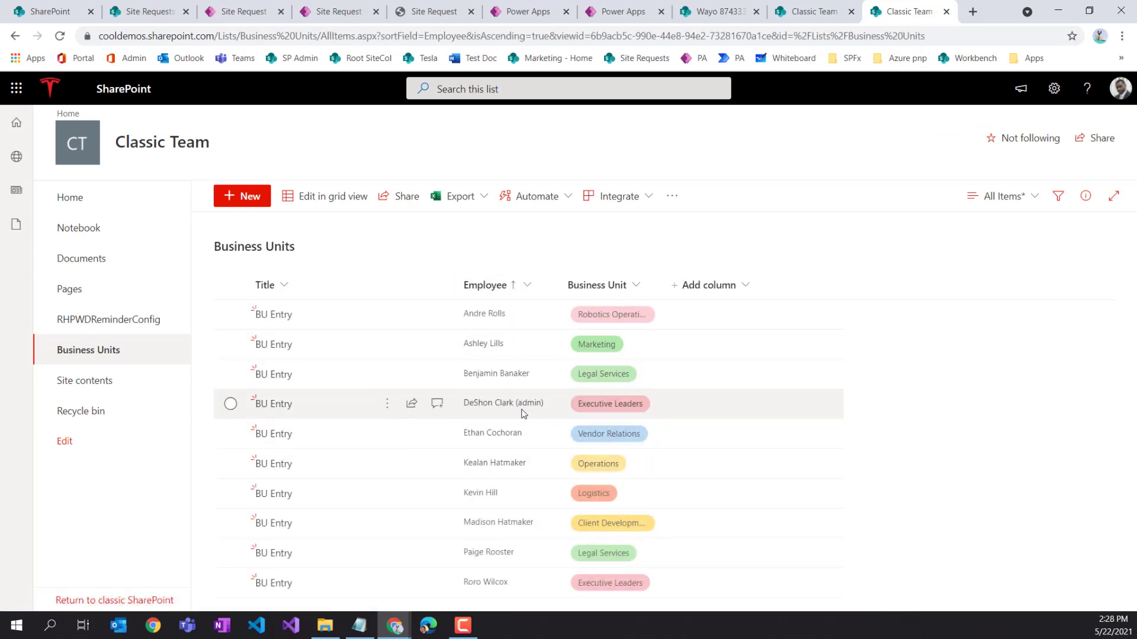
Change the admin's Business Unit entry from Executive Leaders to Marketing
left_click(612, 410)
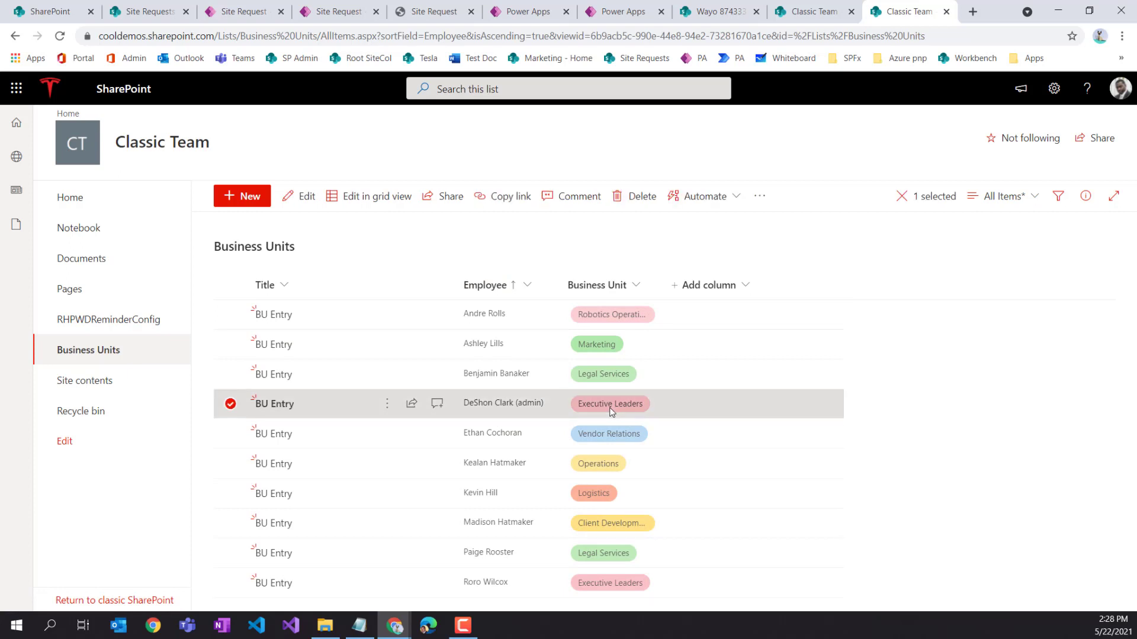
left_click(274, 402)
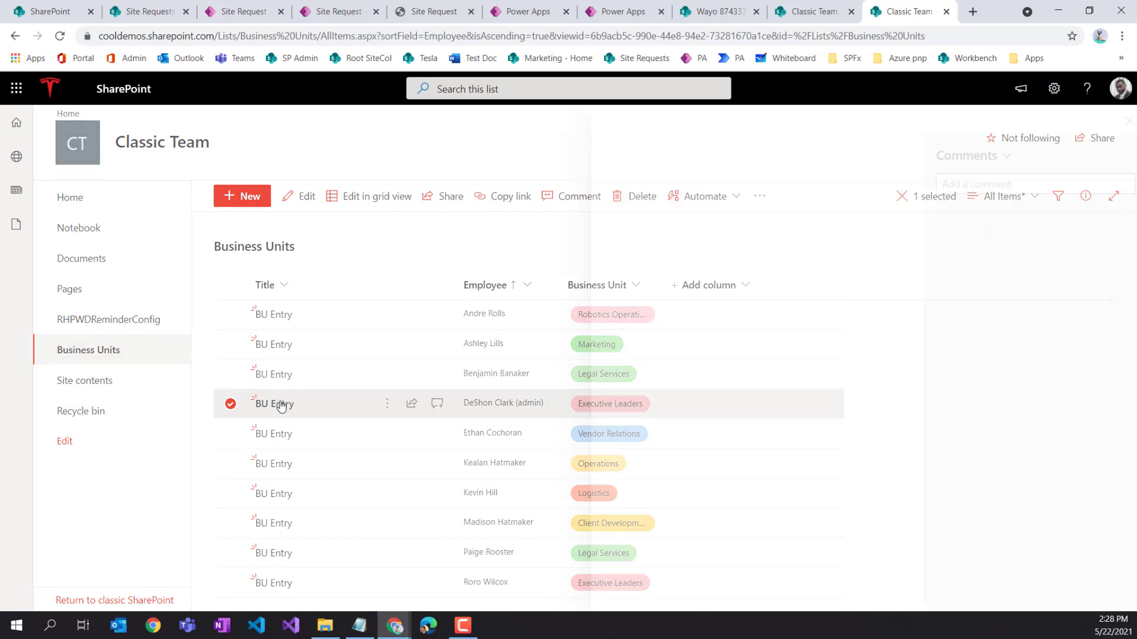
left_click(651, 312)
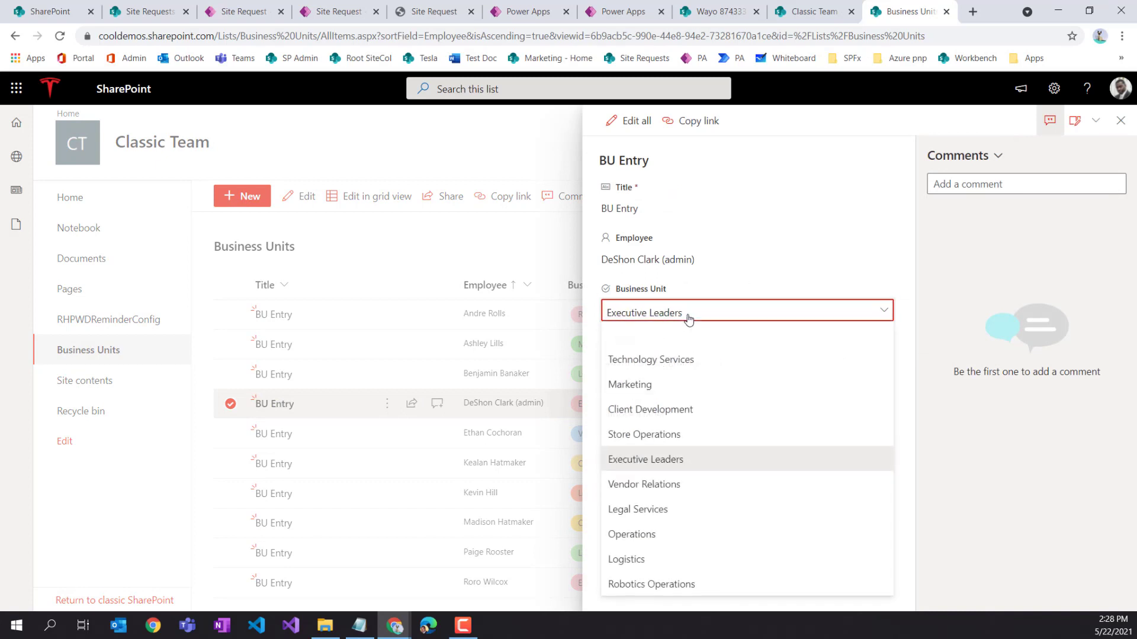
left_click(659, 394)
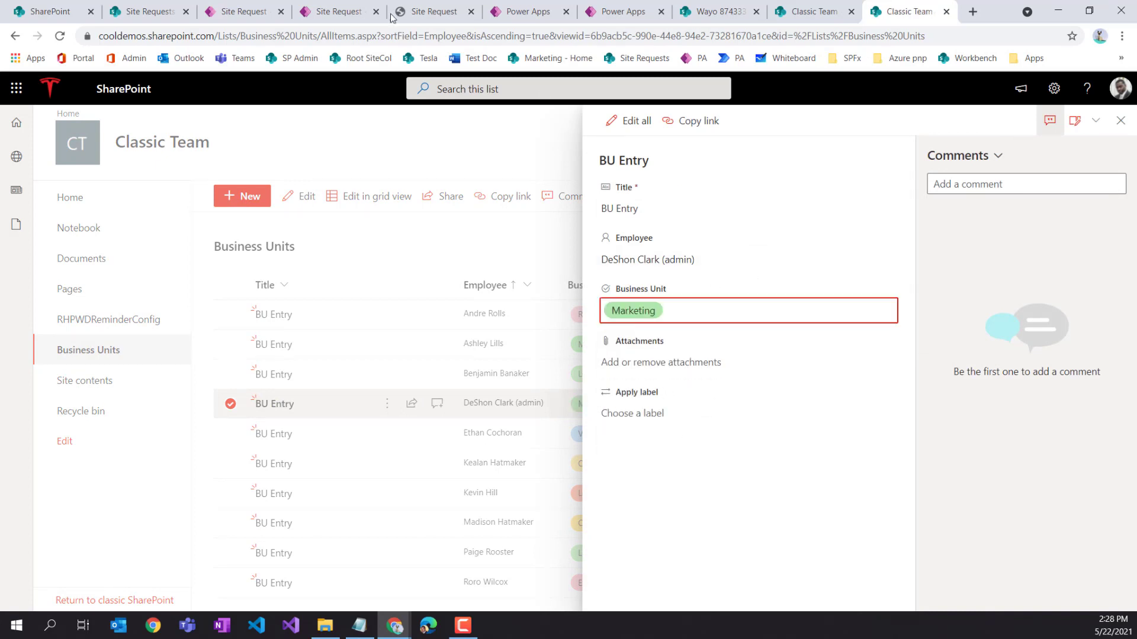
left_click(229, 13)
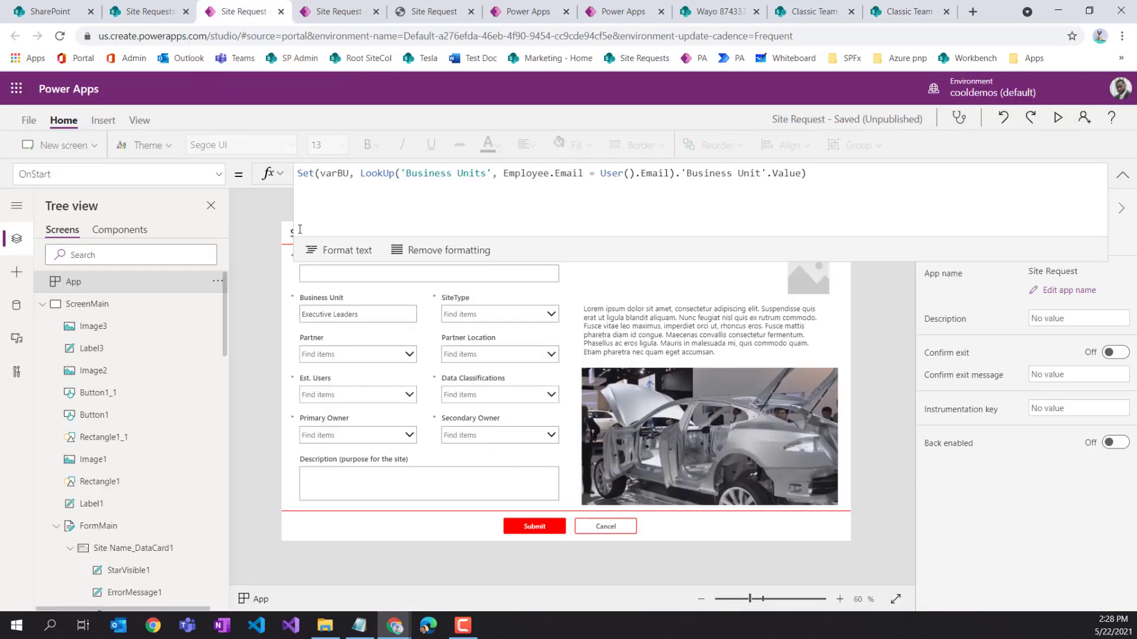
Rerun OnStart and confirm the Business Unit field now shows Marketing
left_click(218, 281)
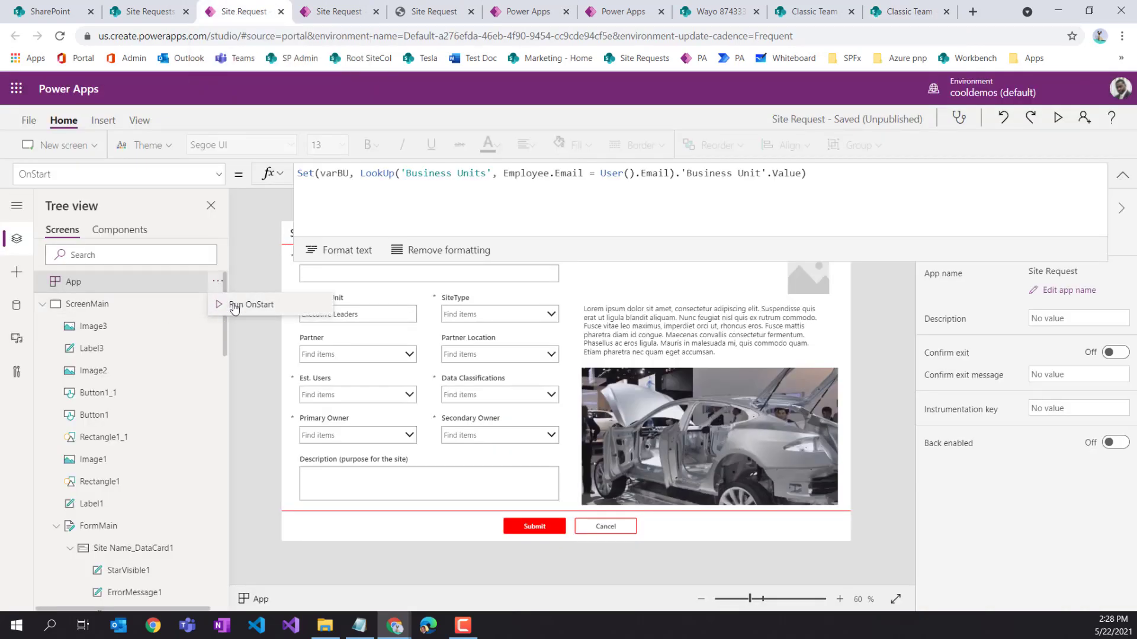
left_click(234, 306)
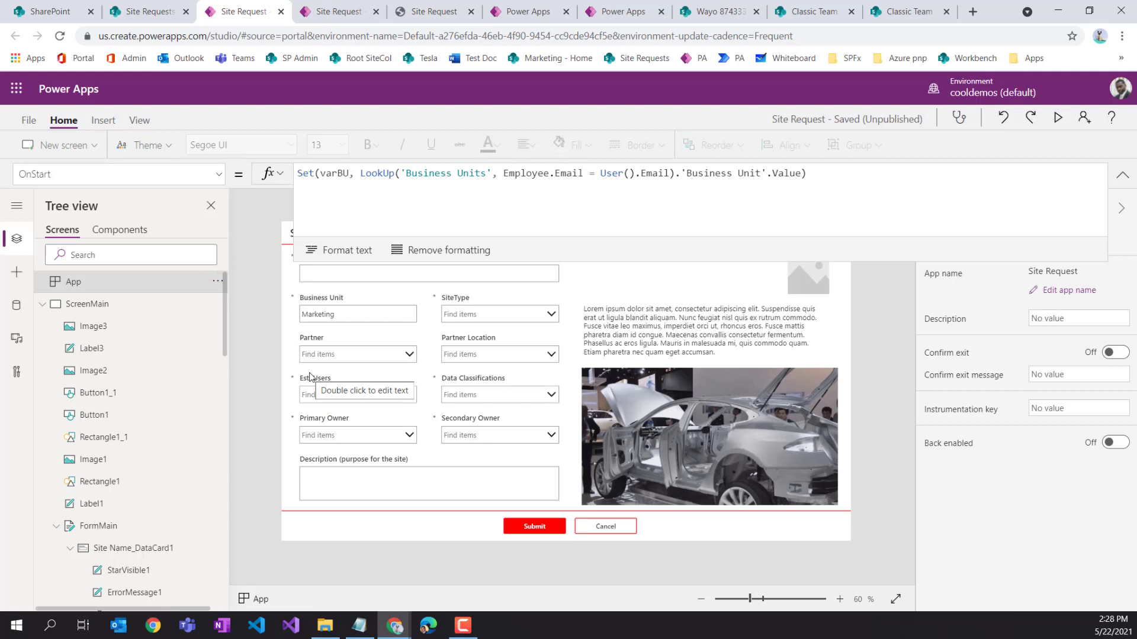
left_click(1113, 178)
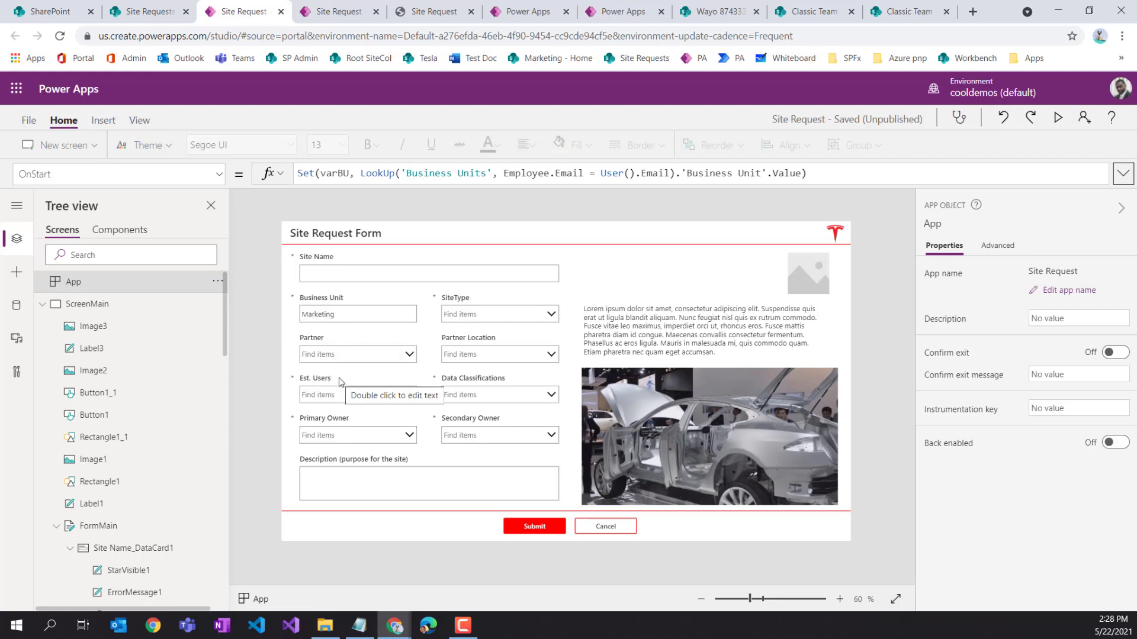
left_click(323, 319)
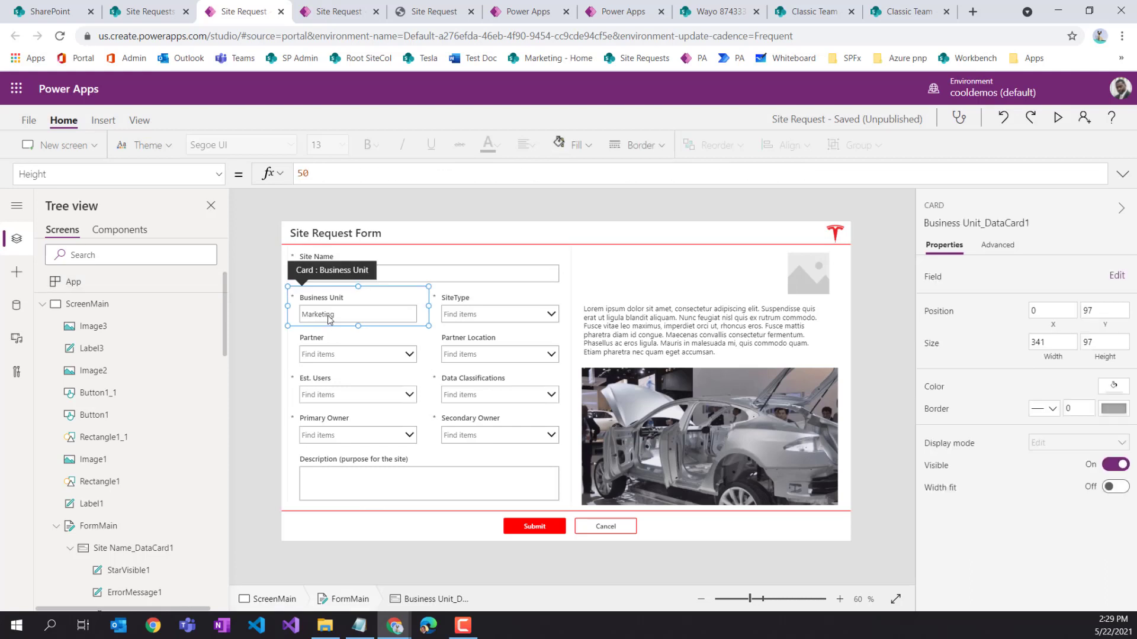
left_click(326, 320)
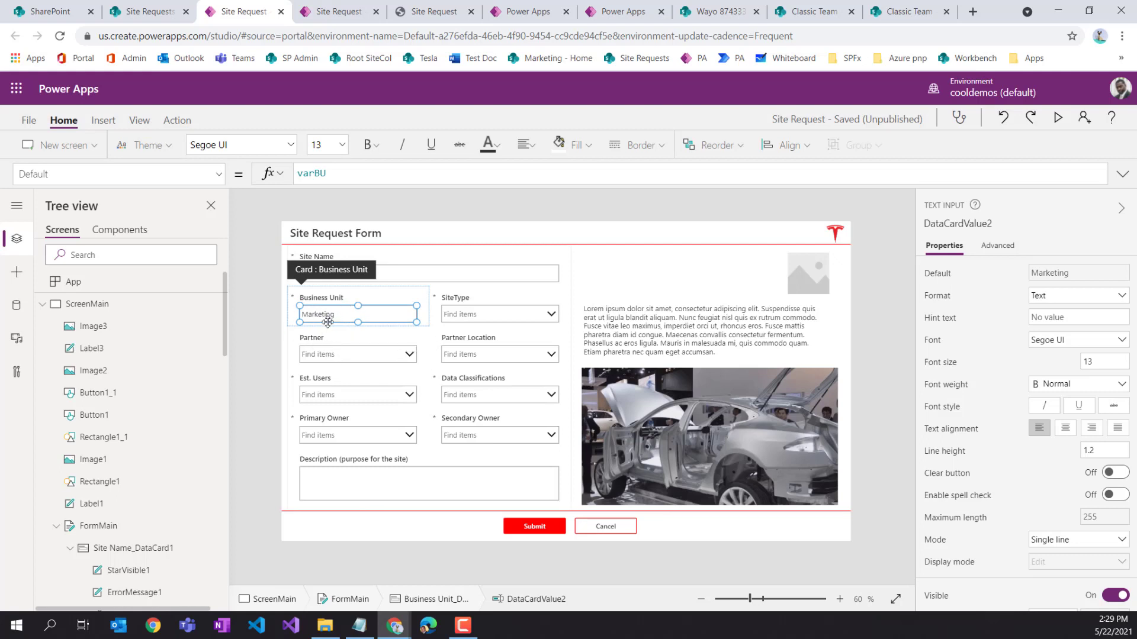
Try SiteType values Department (private) and Community, and inspect the Partner and Partner Location cards
left_click(492, 315)
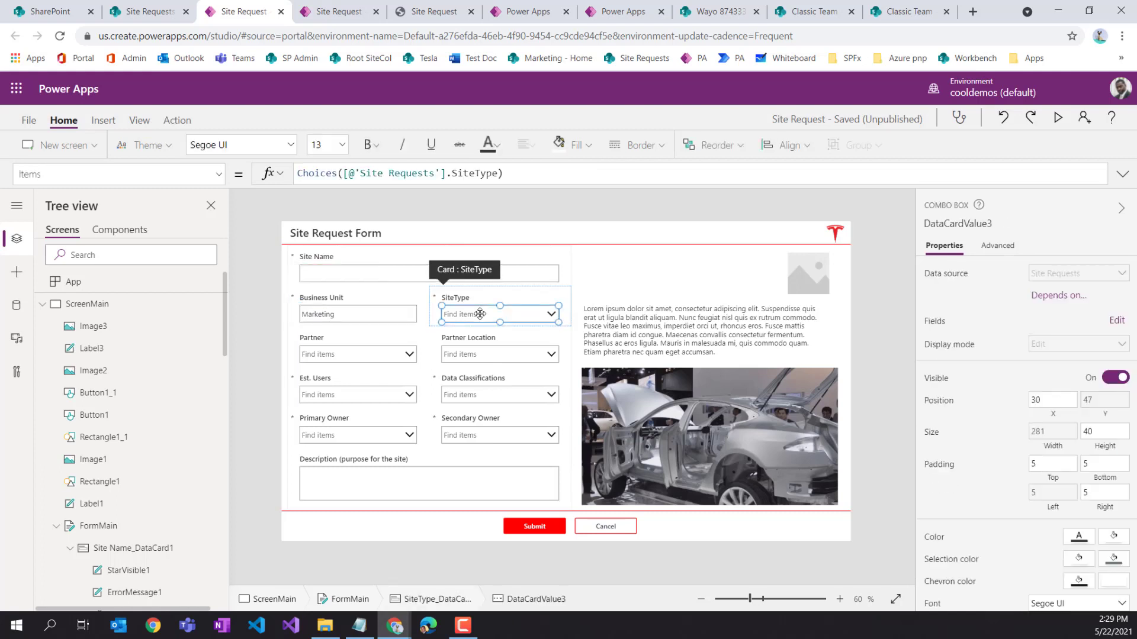
left_click(552, 317)
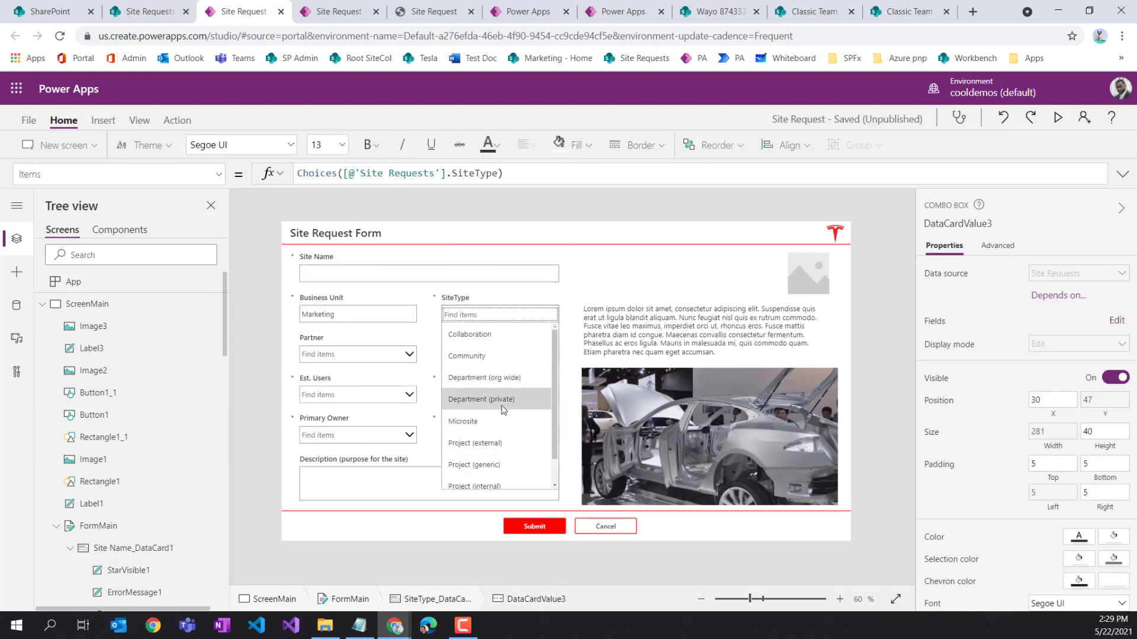
left_click(503, 408)
left_click(553, 328)
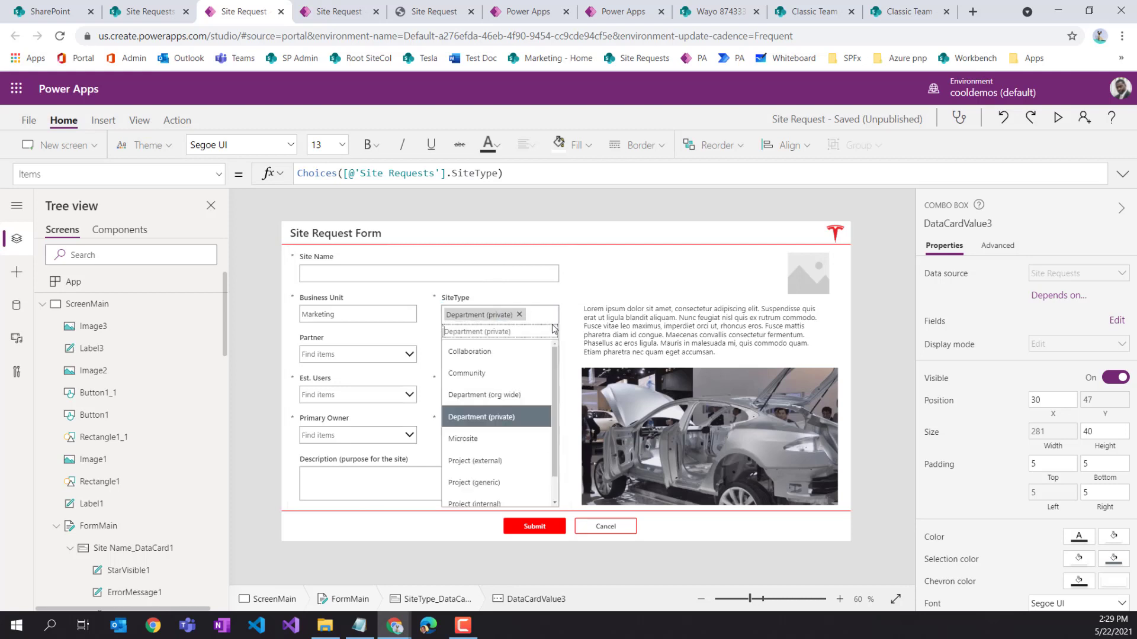
left_click(500, 374)
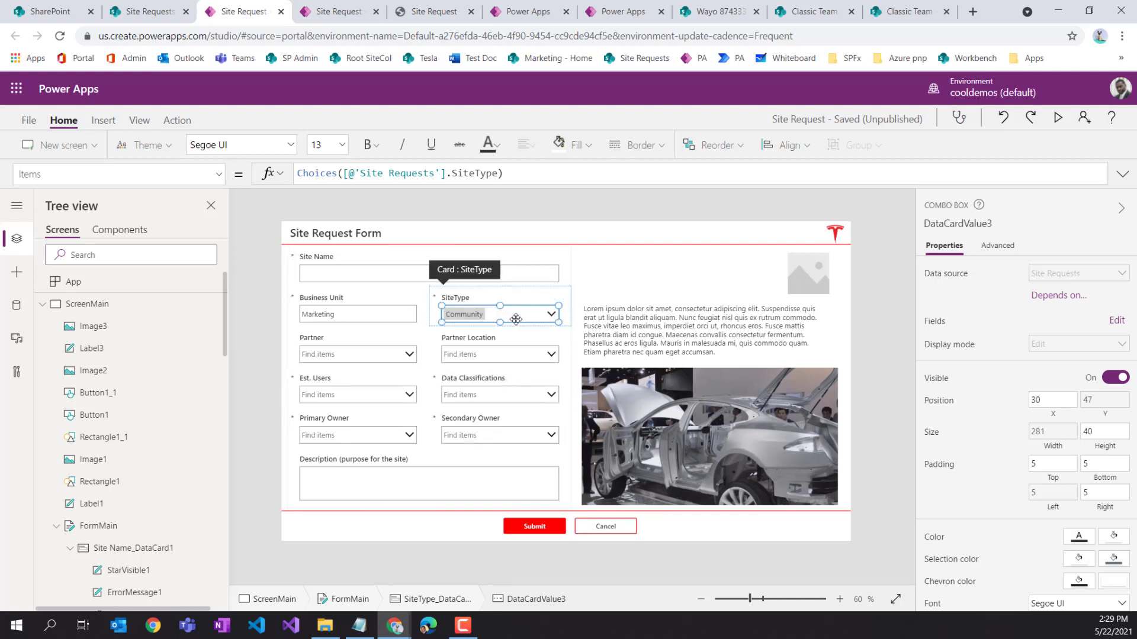
left_click(630, 343)
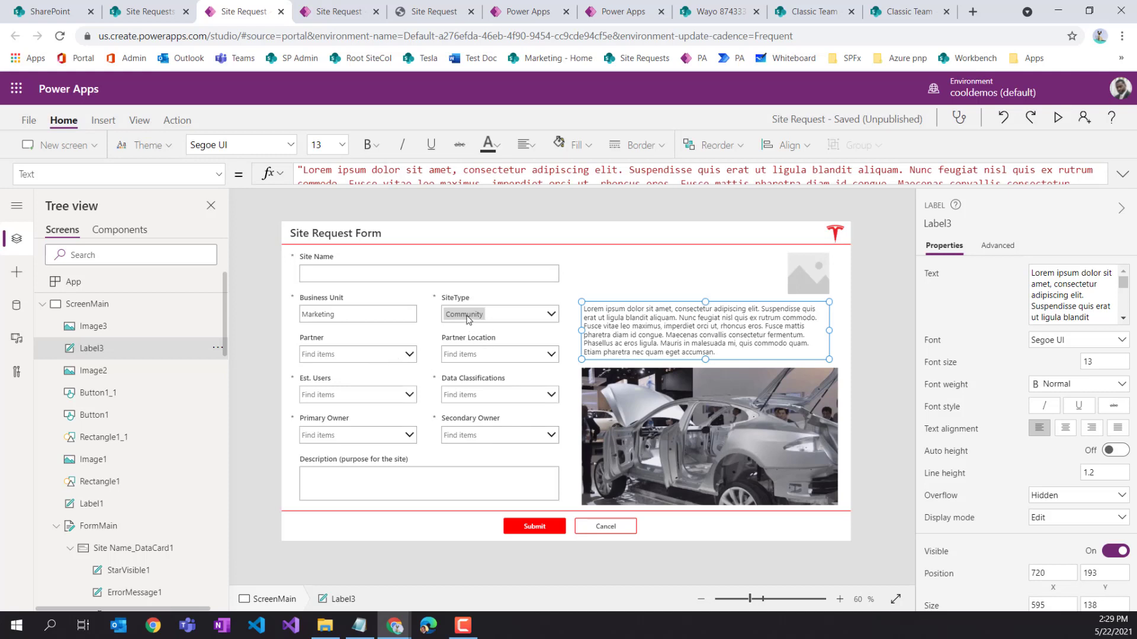
left_click(330, 350)
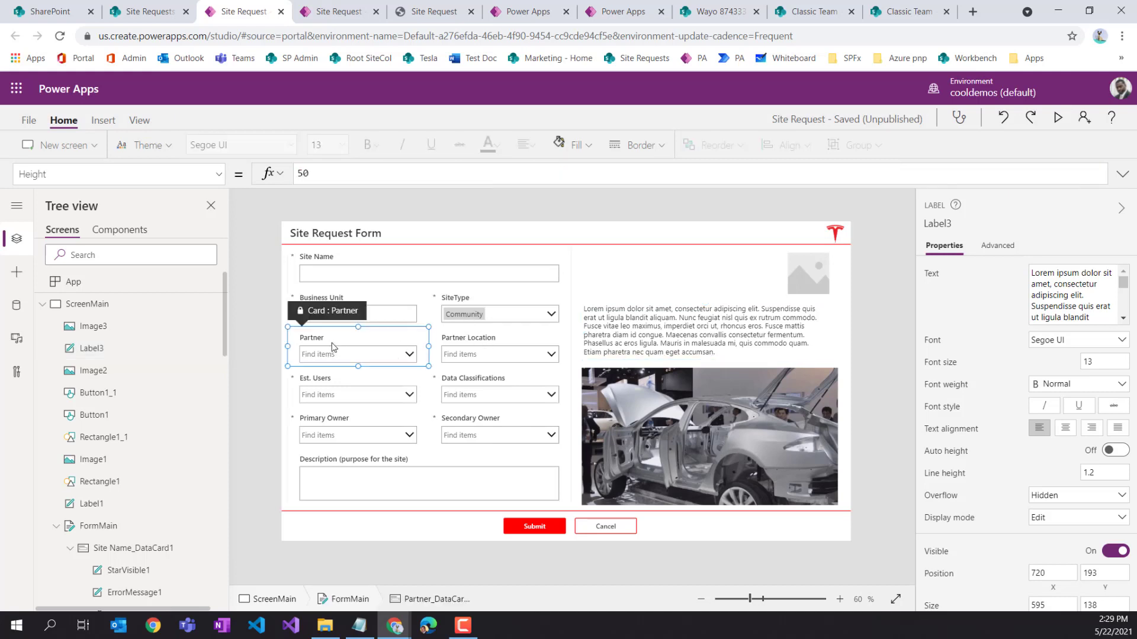
left_click(470, 347)
left_click(381, 354)
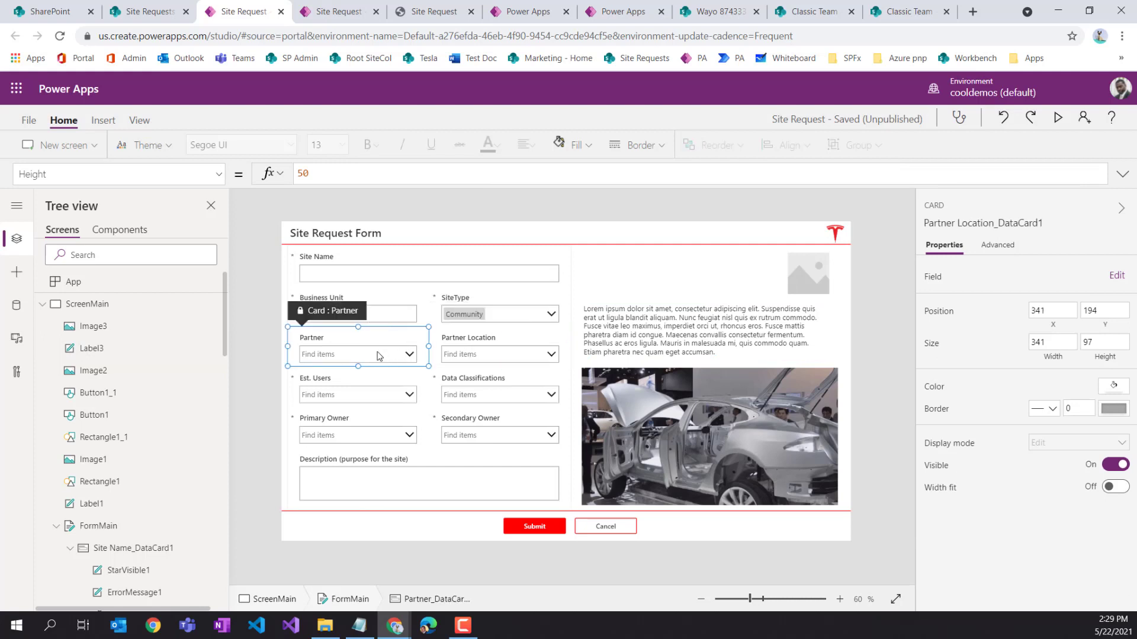
left_click(461, 354)
Set SiteType to Project (partner) and inspect the Partner and Partner Location cards
left_click(549, 312)
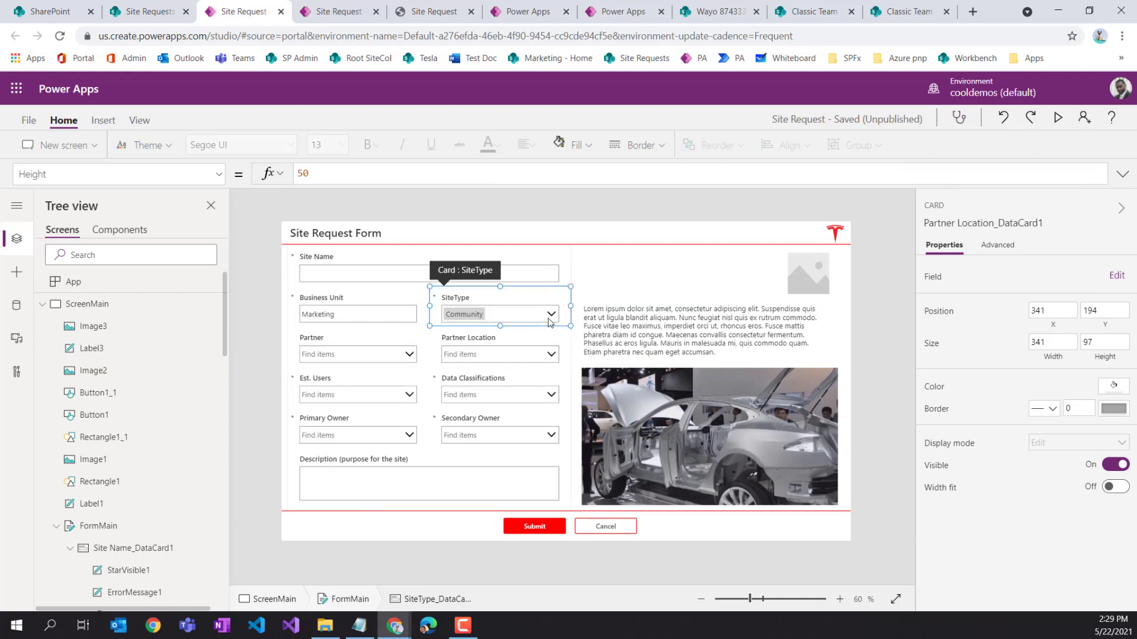
left_click(549, 313)
left_click(549, 314)
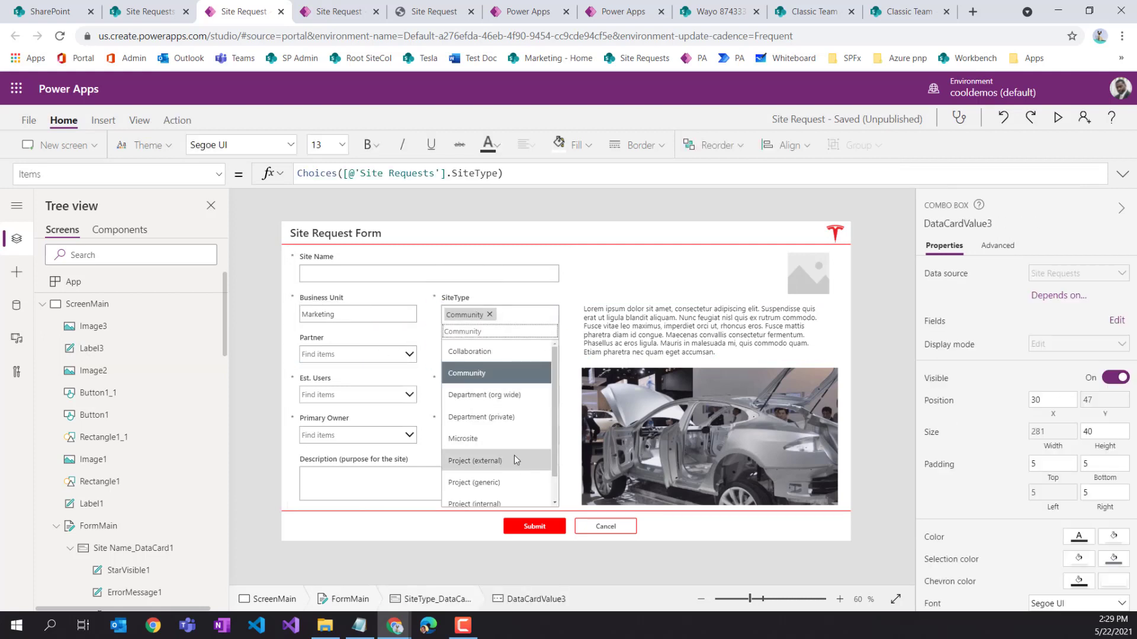
scroll(501, 444, "down", 1)
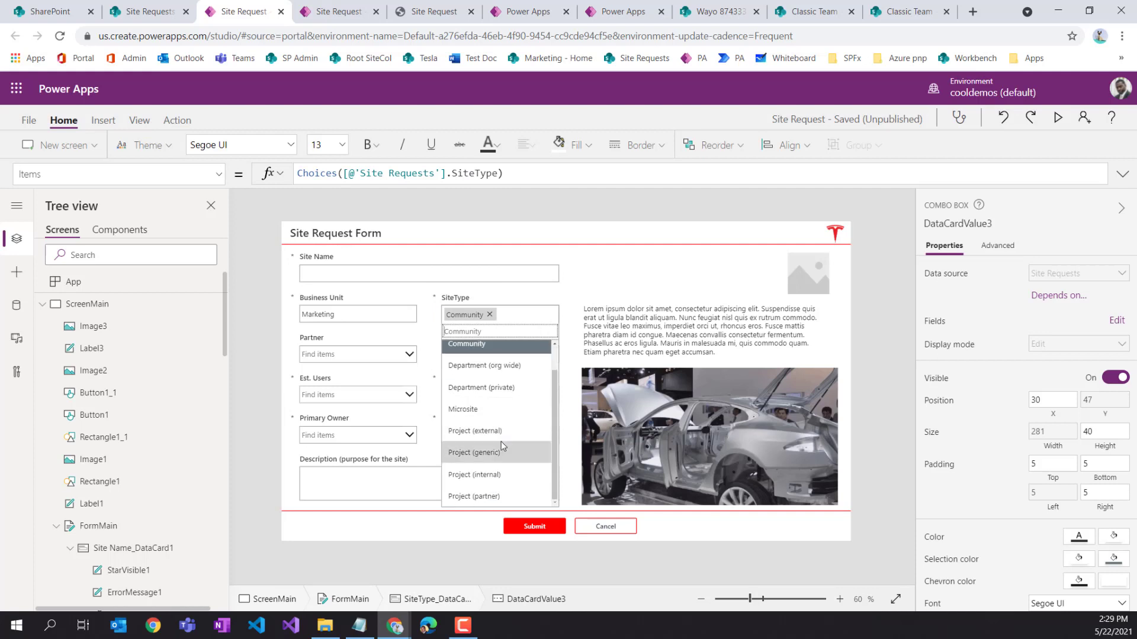
left_click(491, 496)
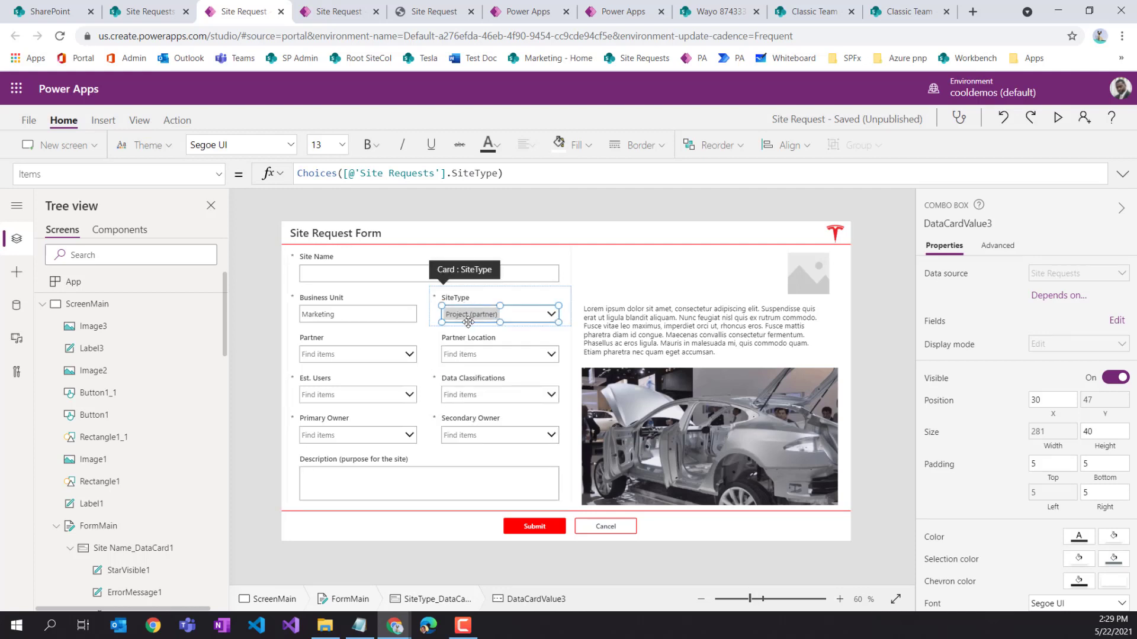
left_click(363, 357)
left_click(468, 319)
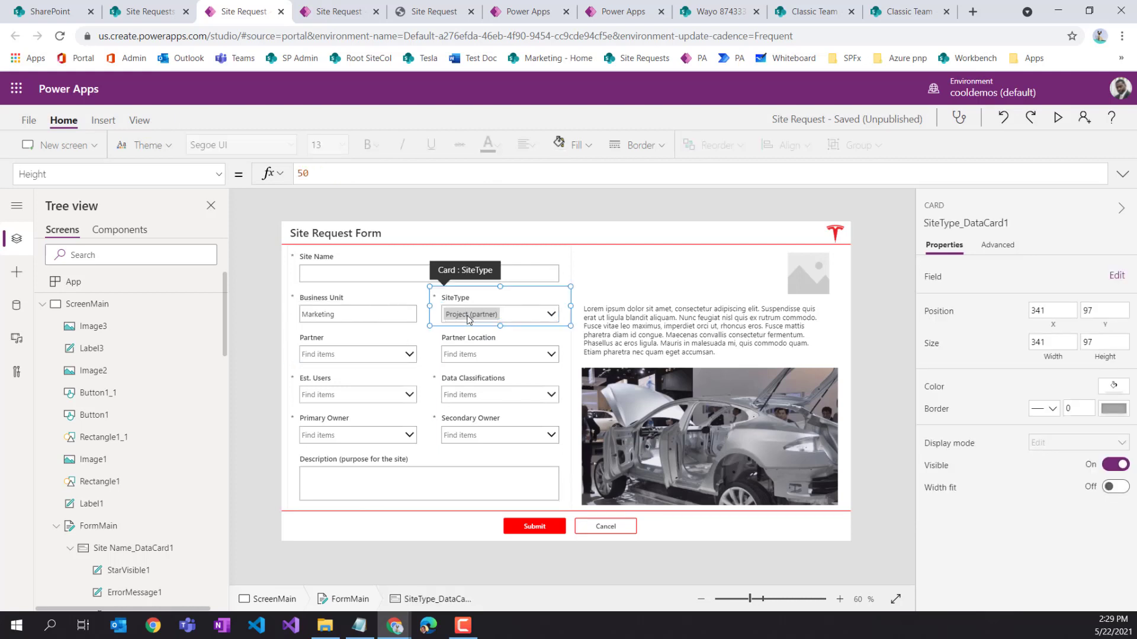
left_click(467, 318)
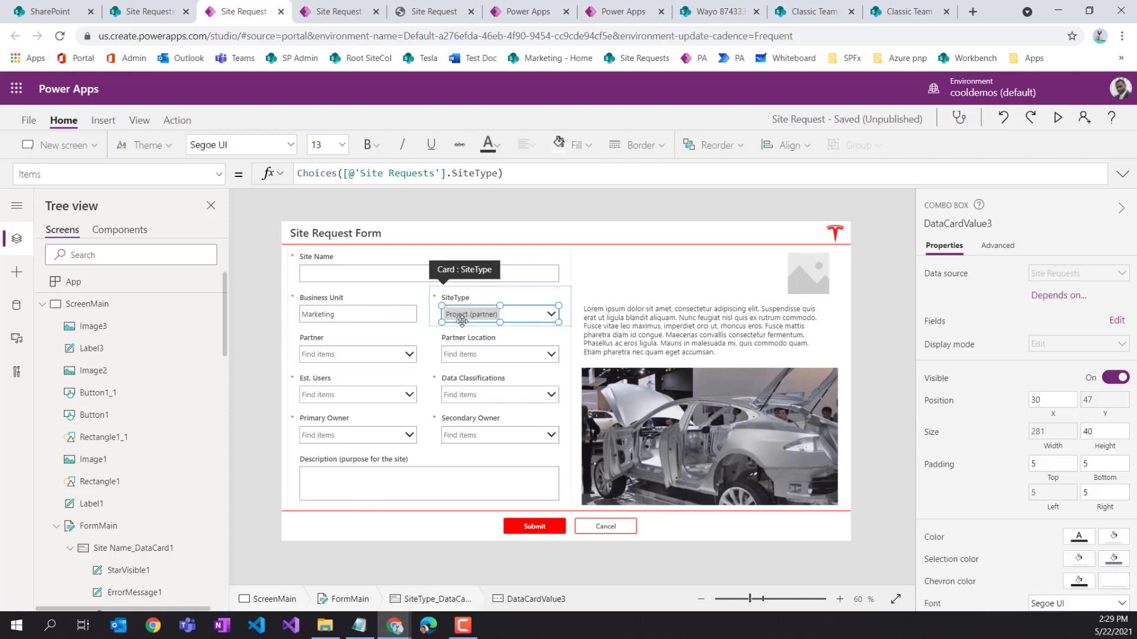
left_click(331, 361)
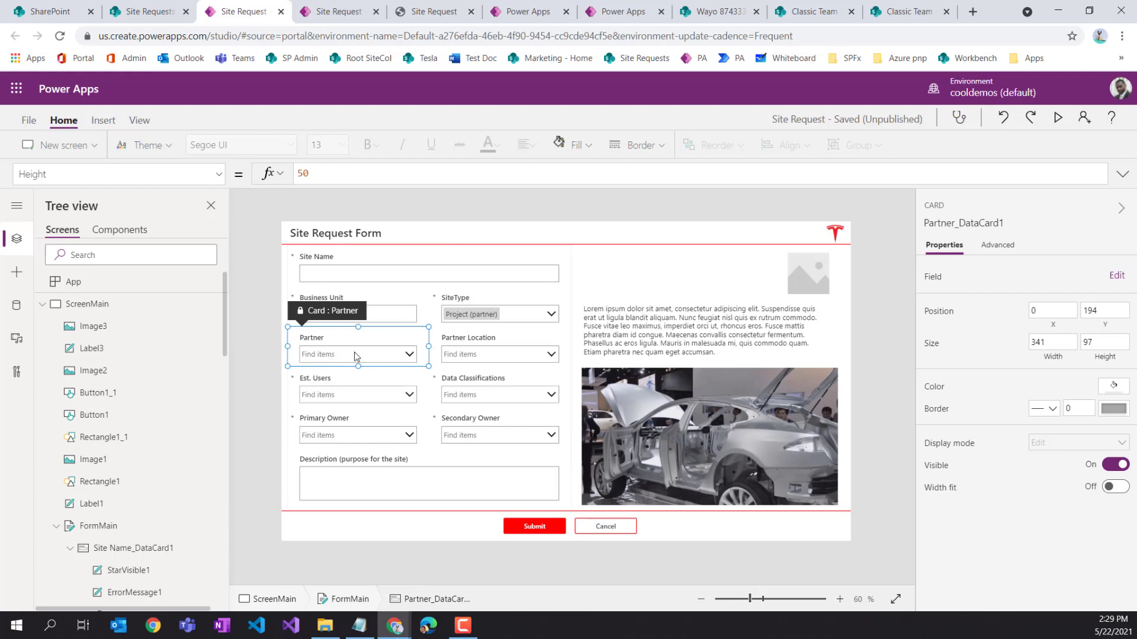
left_click(527, 358)
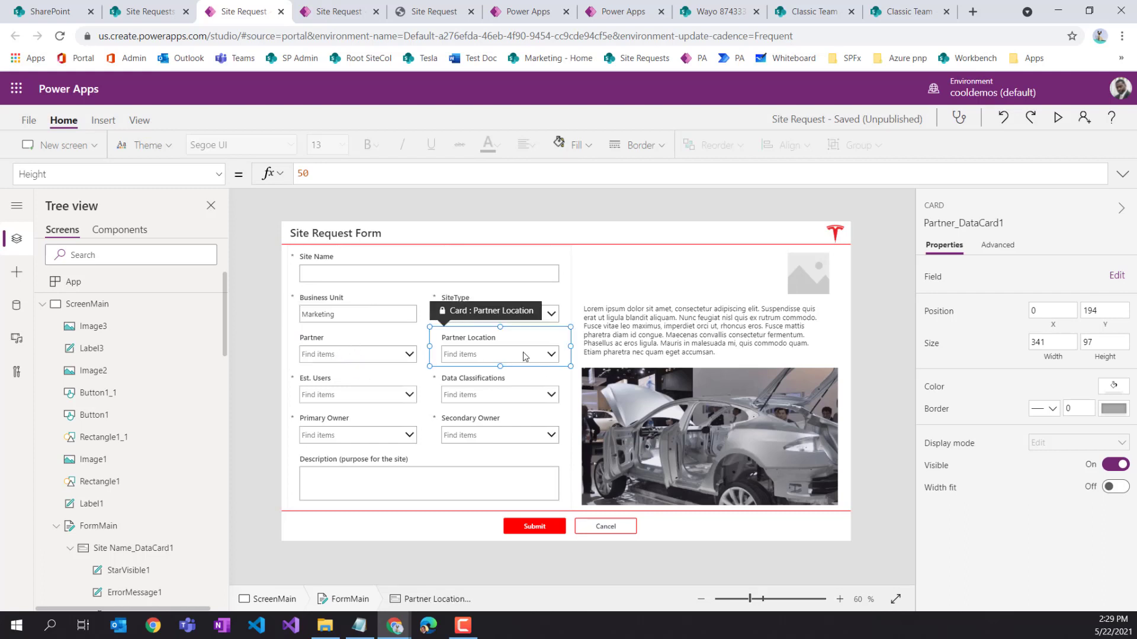
left_click(403, 359)
left_click(448, 361)
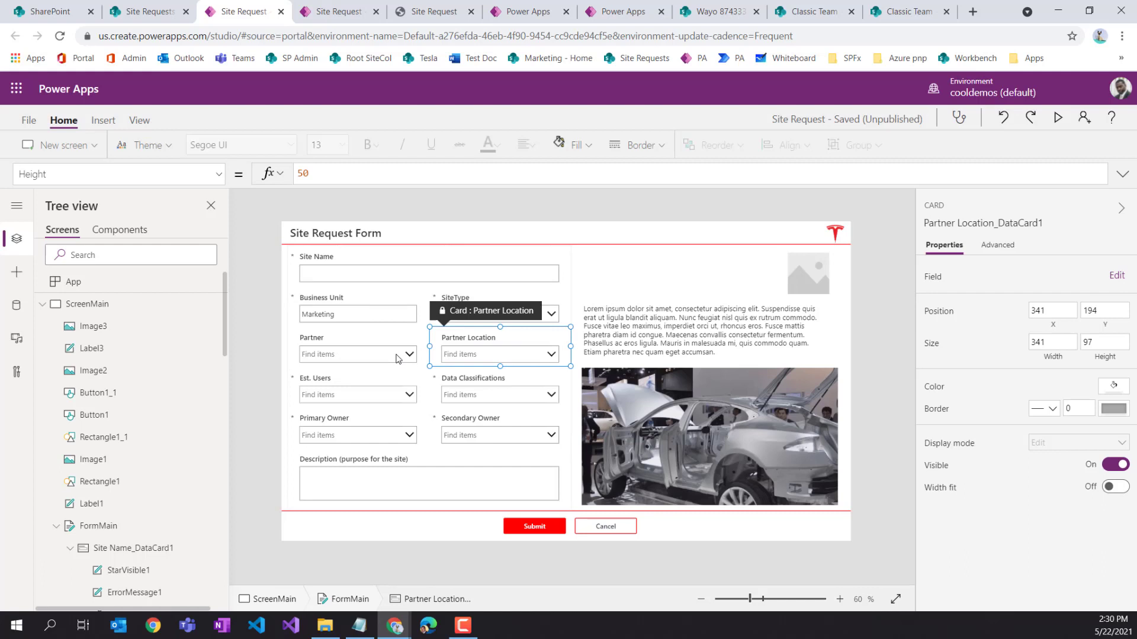
left_click(396, 358)
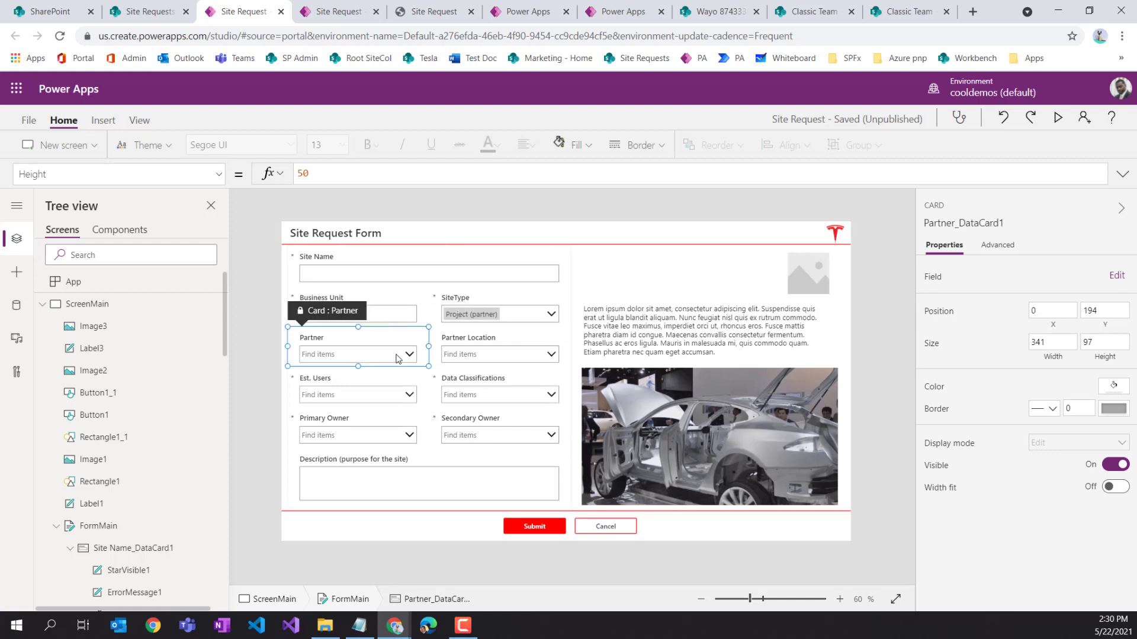
left_click(495, 318)
In Tree view, rename the SiteType combo box DataCardValue3 to vSiteType
left_click(495, 318)
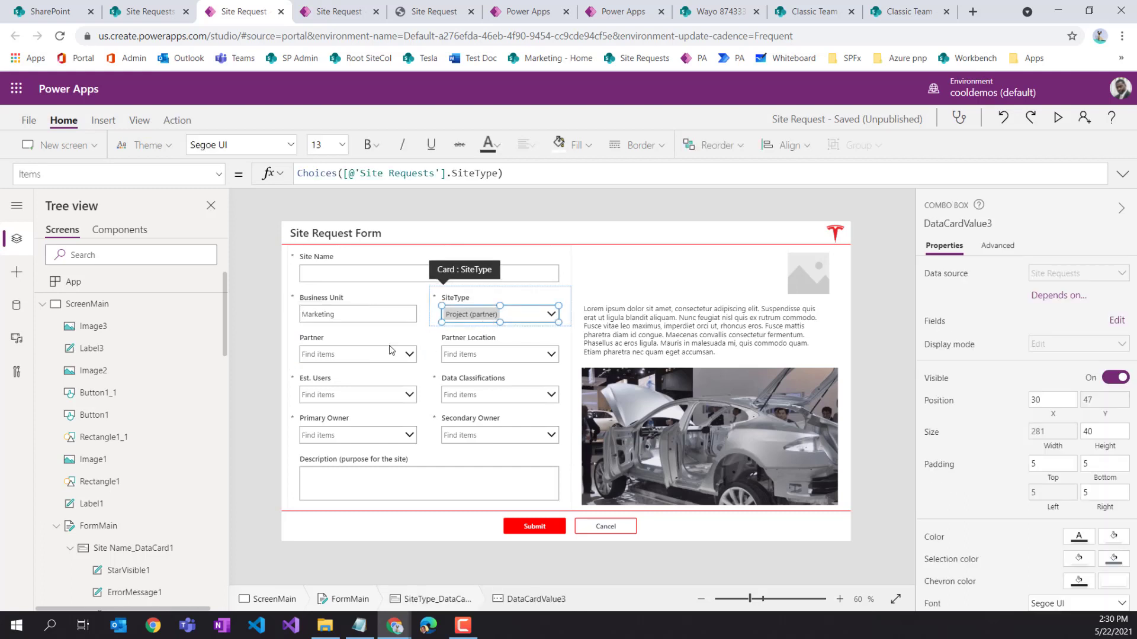
scroll(165, 371, "down", 7)
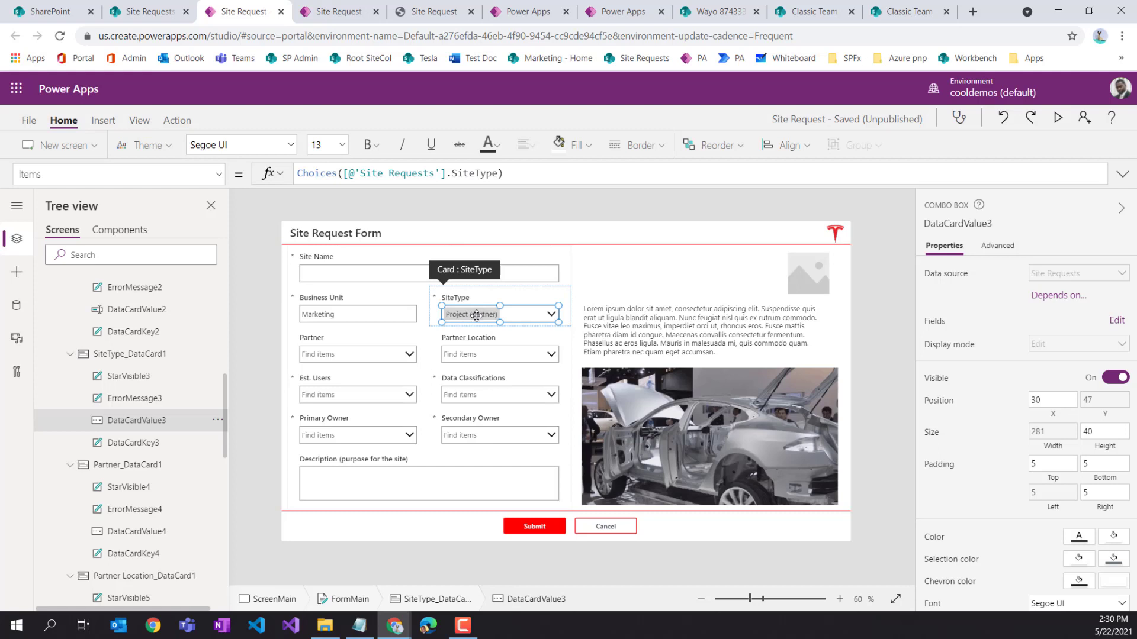
left_click(216, 422)
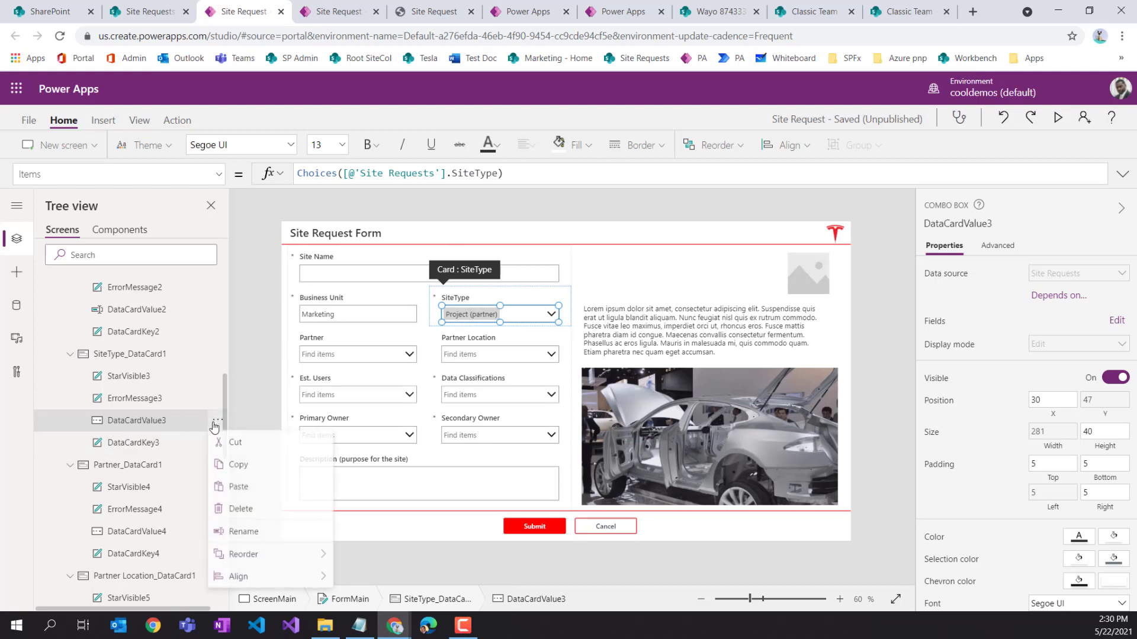
left_click(241, 532)
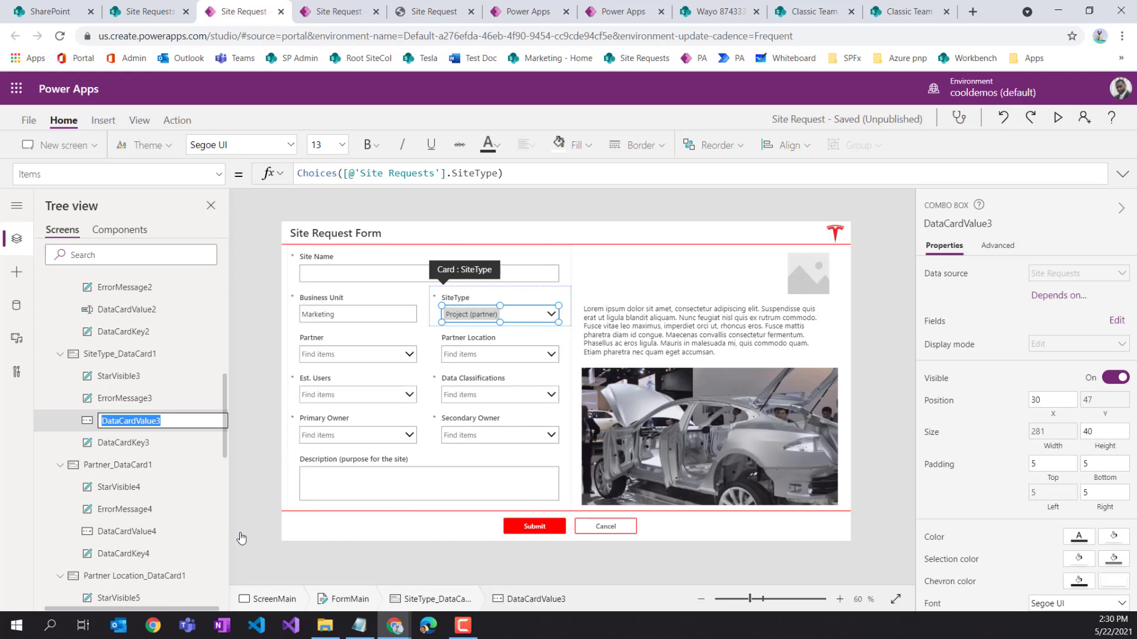
type("v")
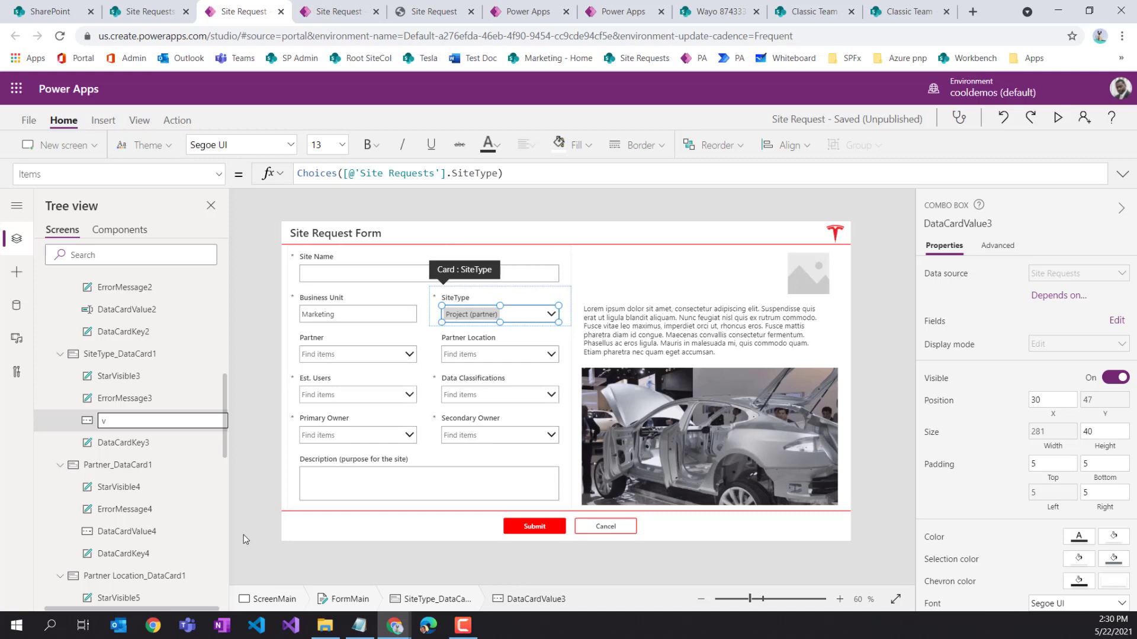
type("SiteType")
key("Return")
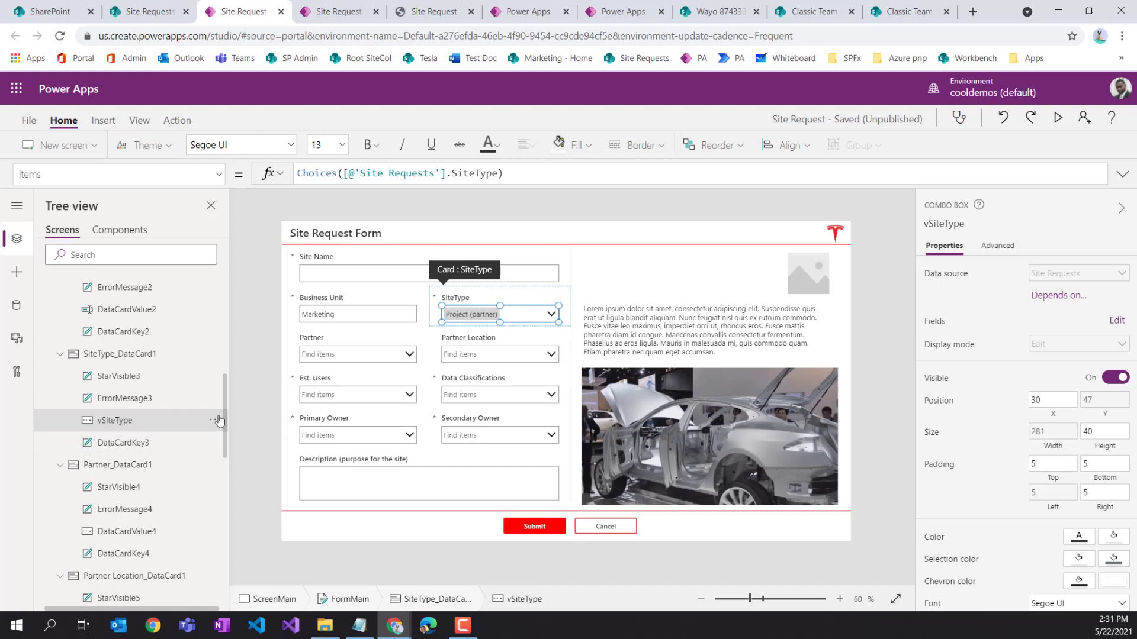
left_click(438, 352)
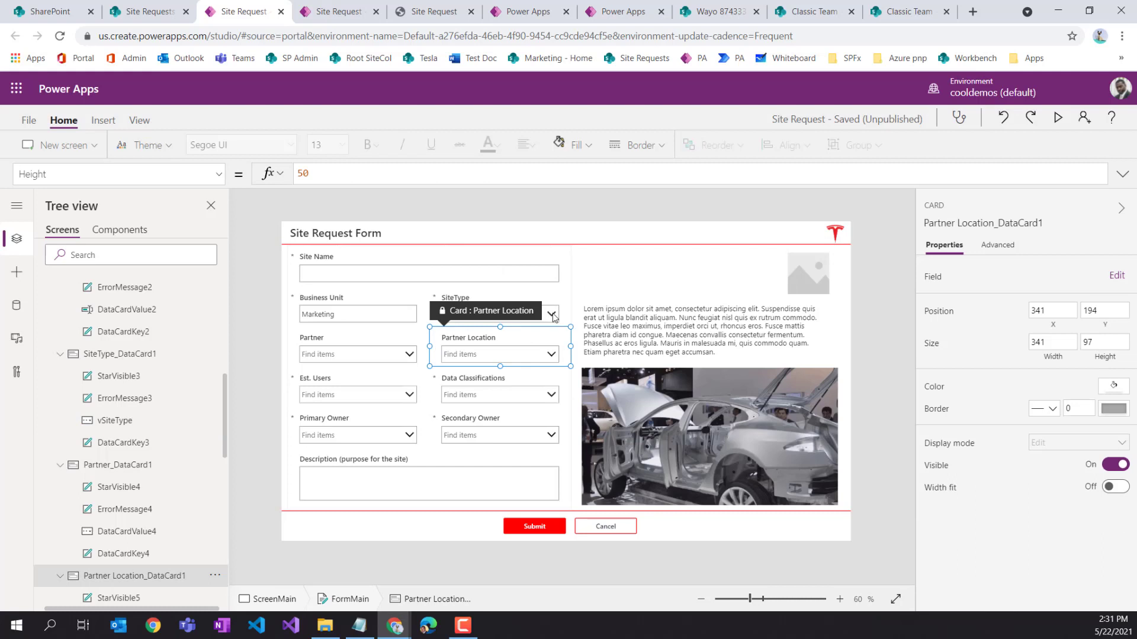
Set the Partner card's Visible property to vSiteType.Selected.Value = "Project (partner)"
left_click(376, 353)
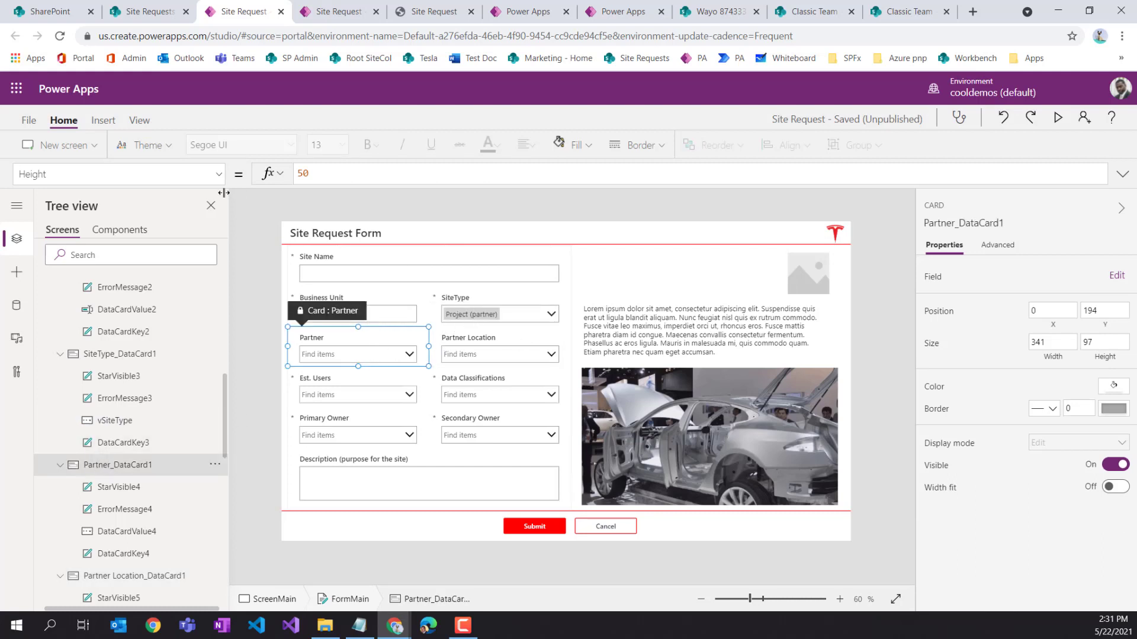
left_click(218, 176)
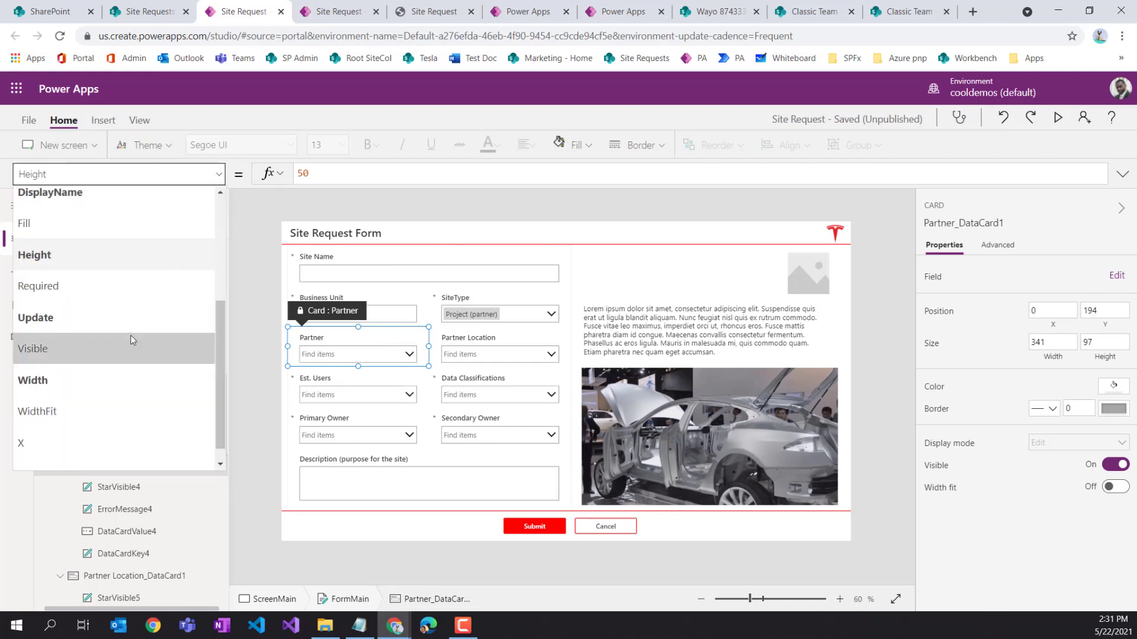
left_click(119, 349)
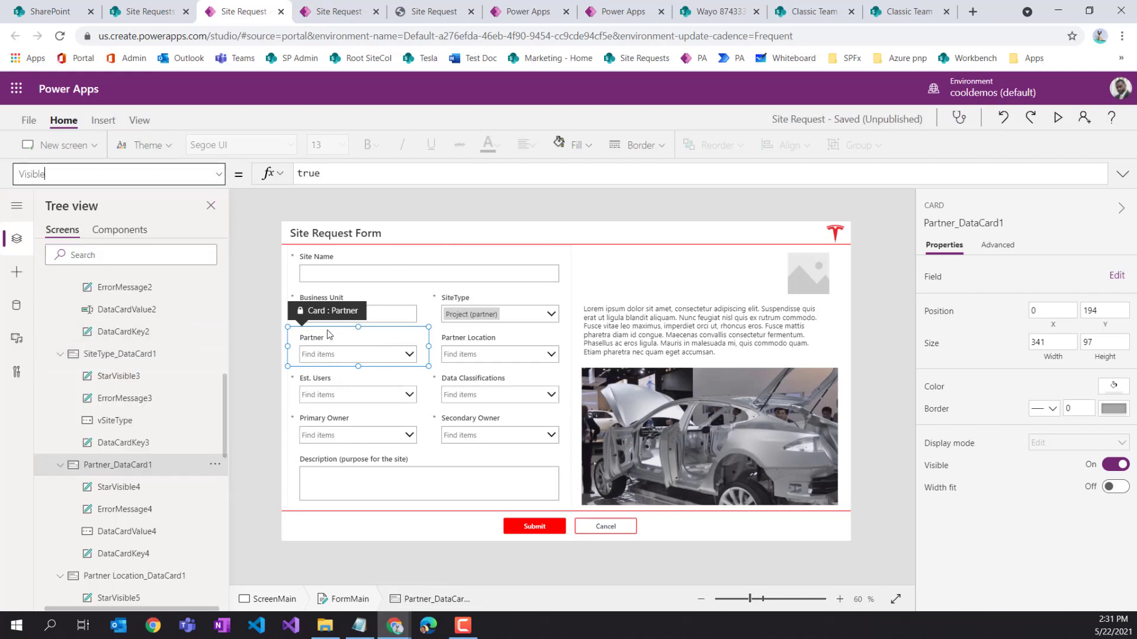
left_click(309, 174)
double_click(310, 174)
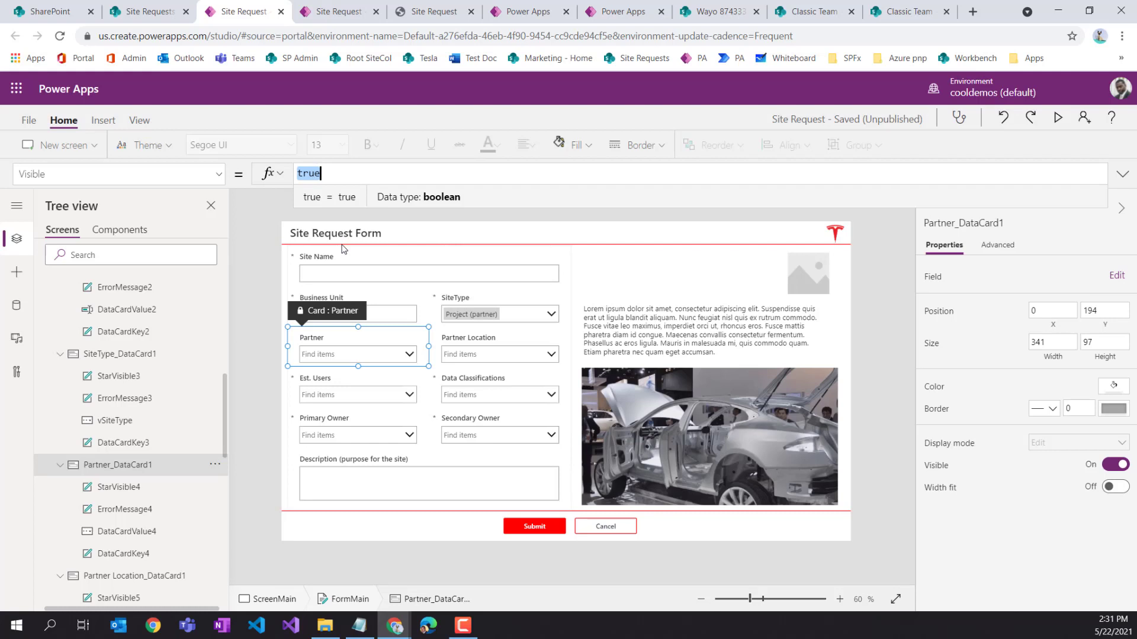
type("vSiteType")
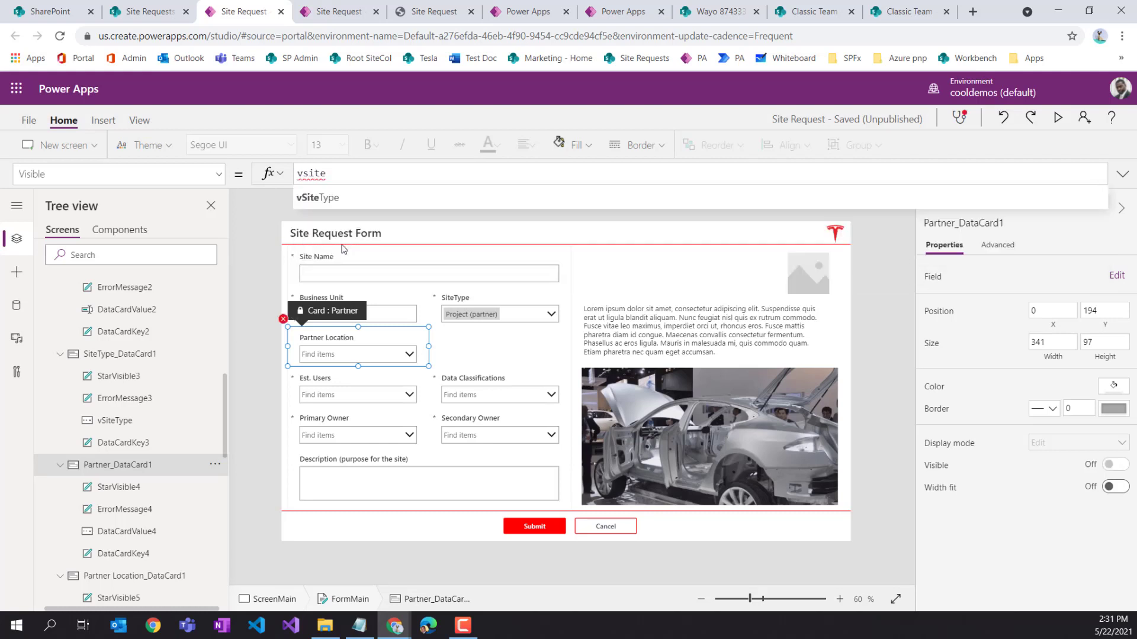
type(".sek")
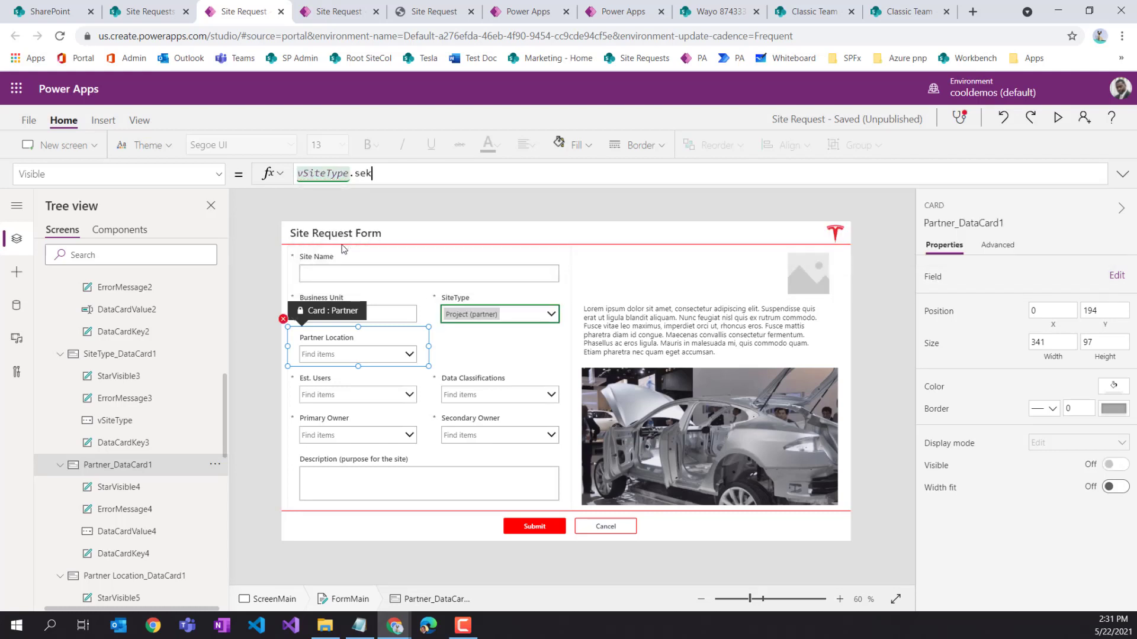
key("BackSpace")
key("BackSpace")
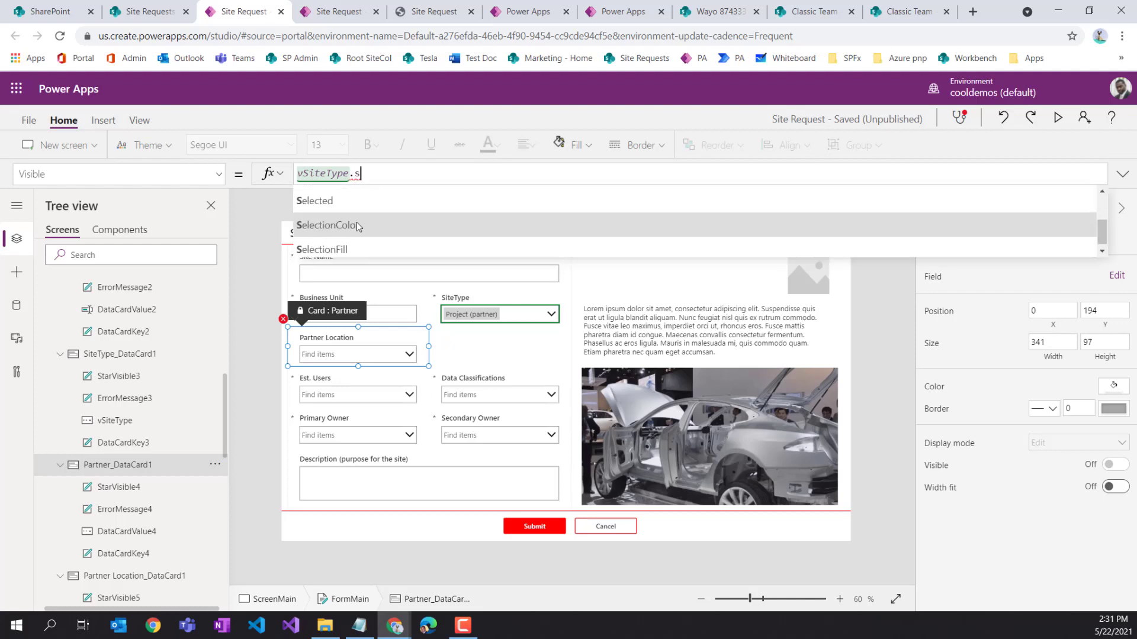
type("eleted")
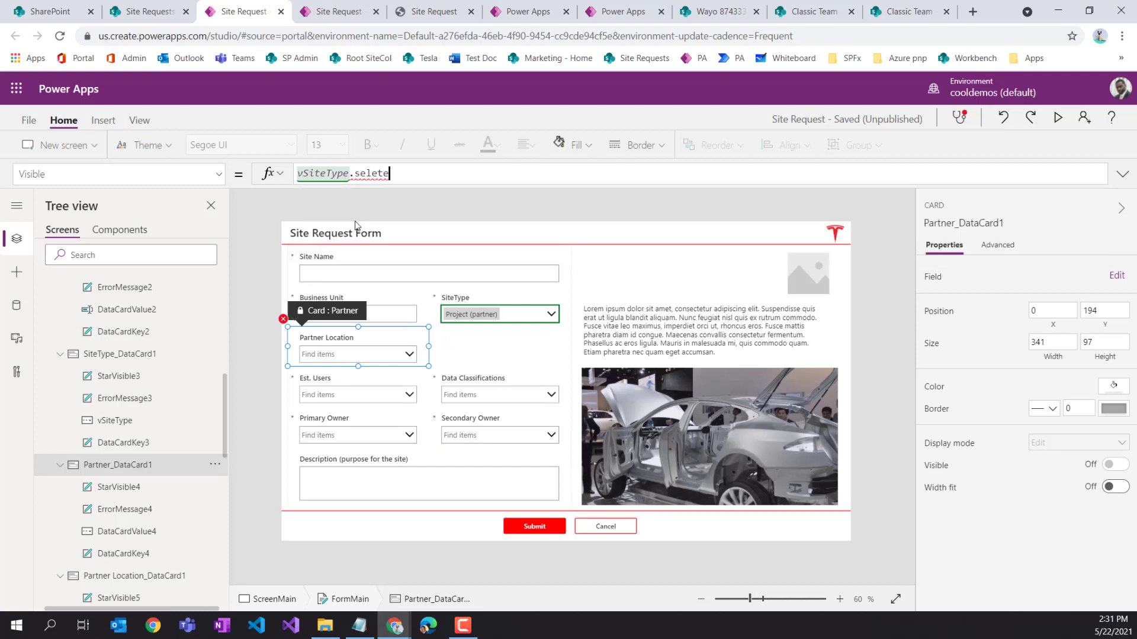
key("BackSpace")
key("BackSpace")
key("BackSpace")
left_click(354, 222)
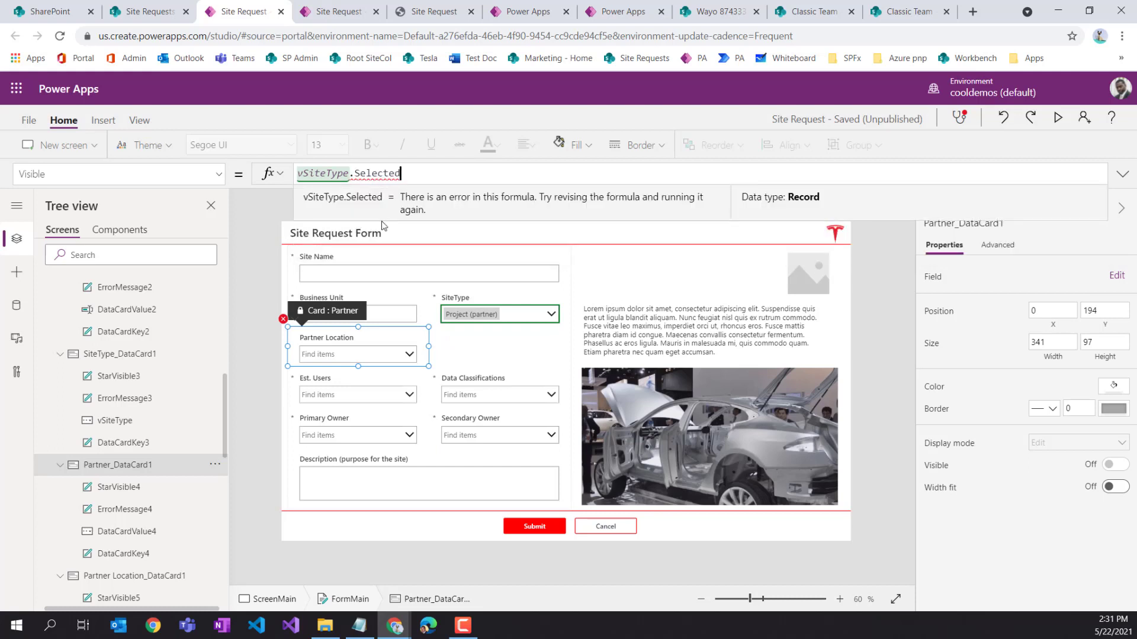
type(".")
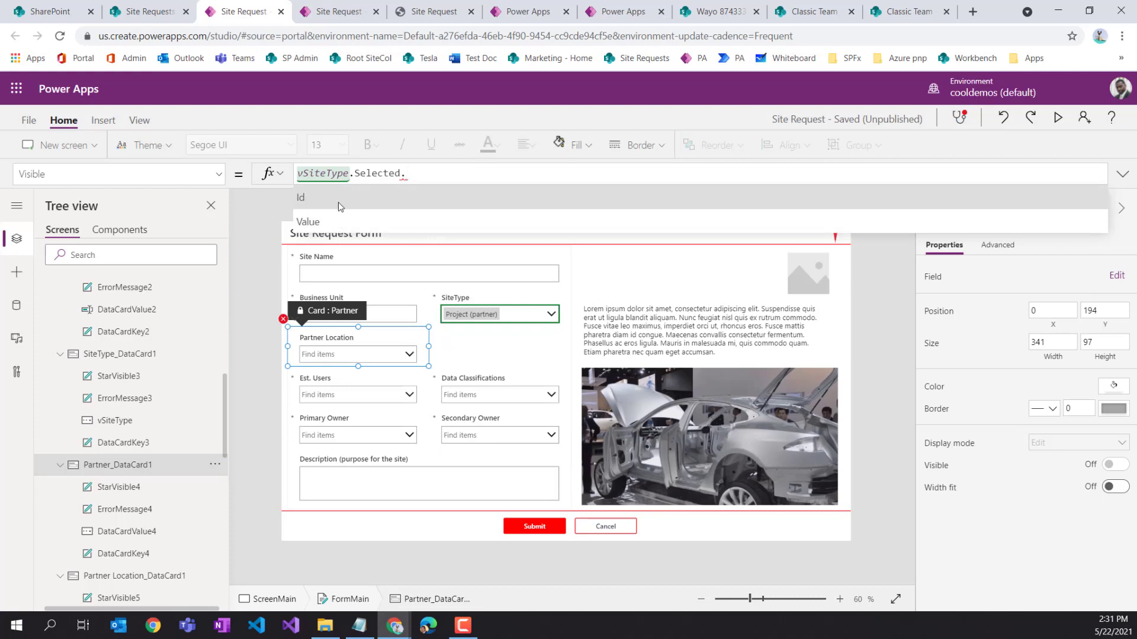
left_click(312, 223)
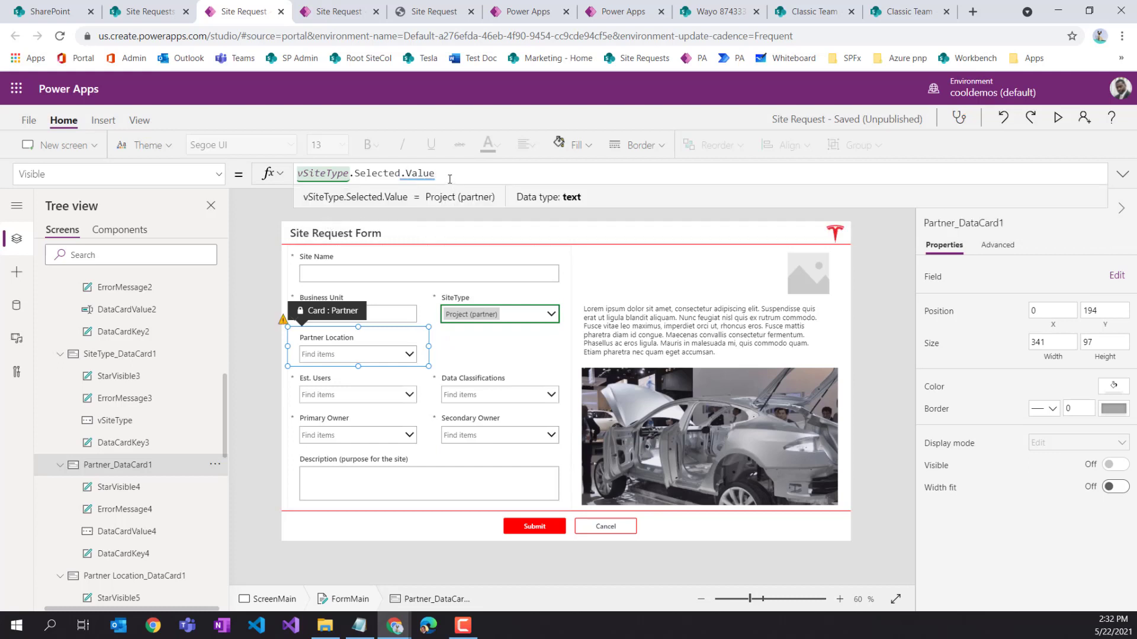
type("= \"")
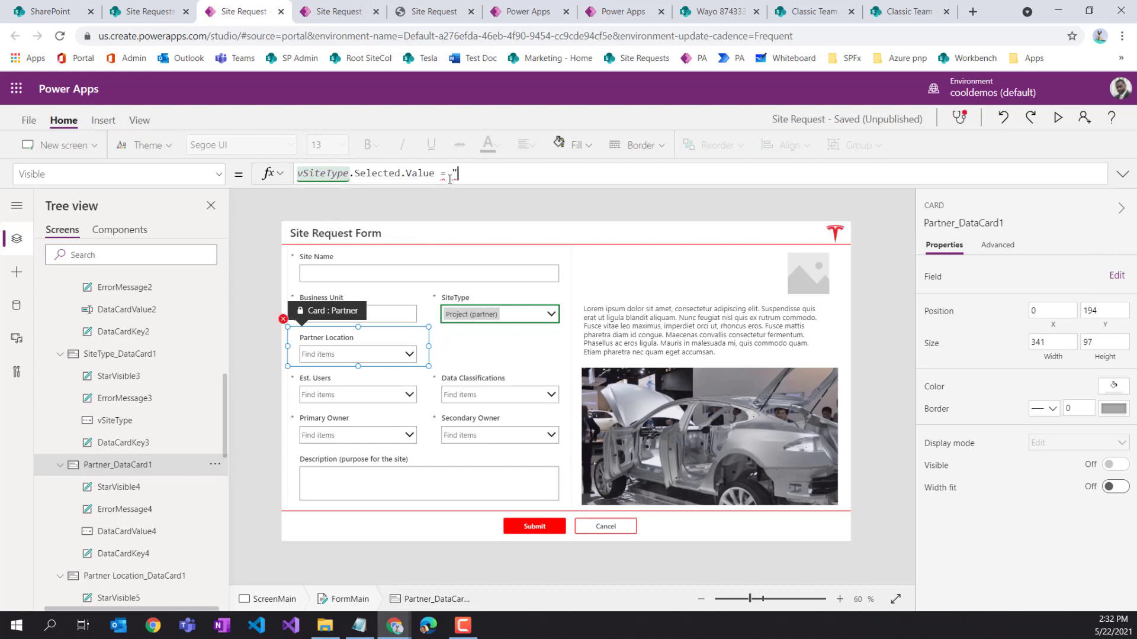
type("Projec")
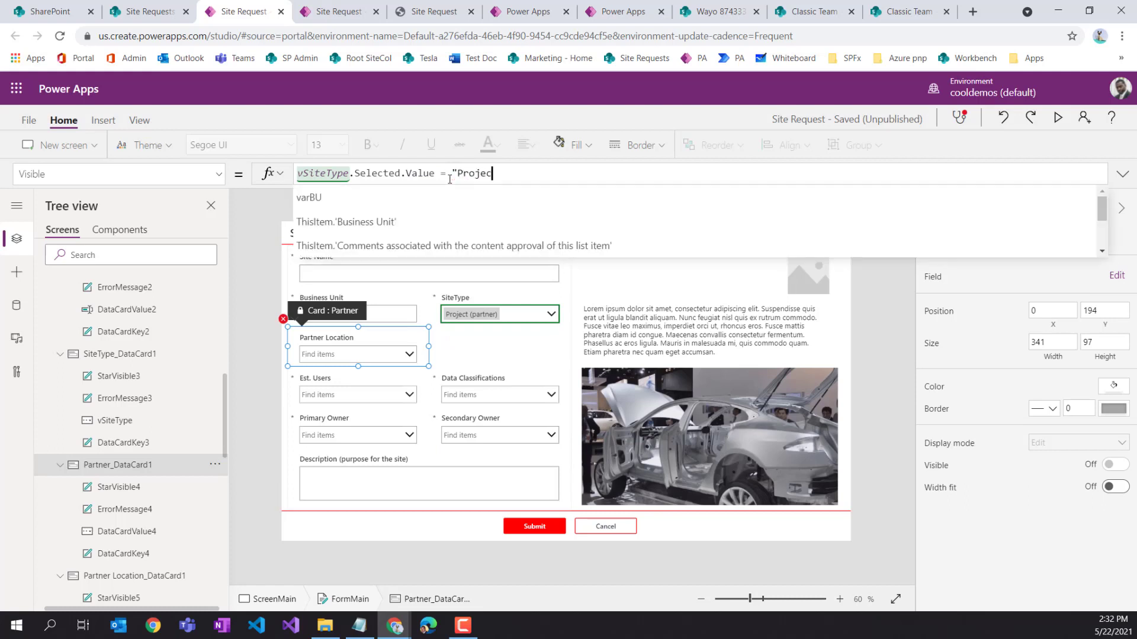
type("t (partner)\"")
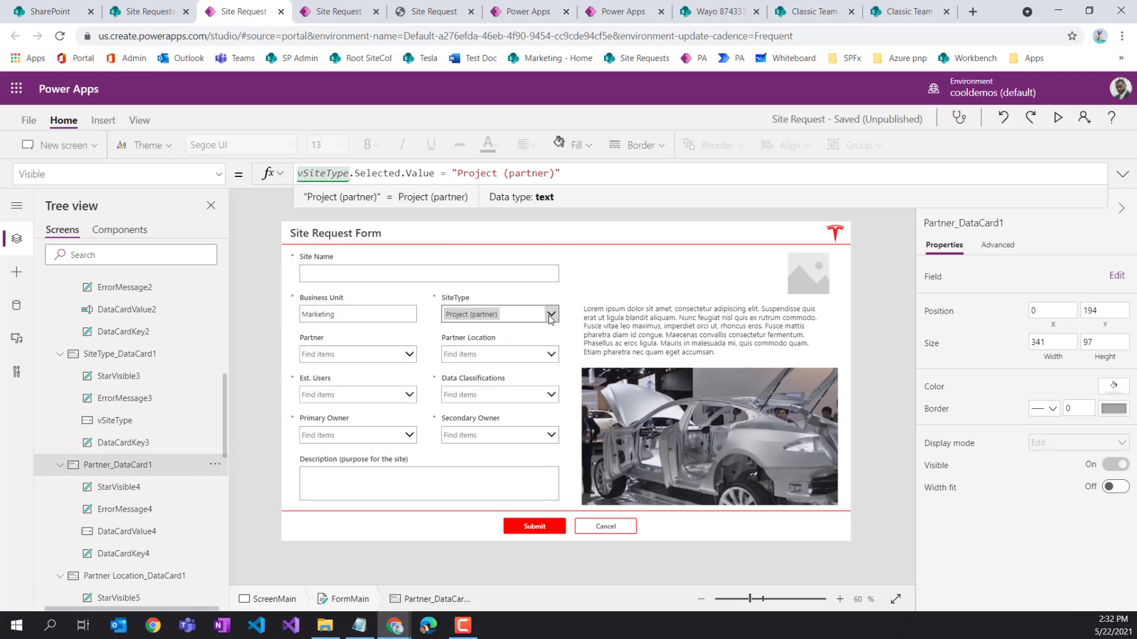
Try several SiteType values, ending with Project (partner), to test the Partner field's visibility
left_click(550, 319, "alt")
left_click(506, 395, "alt")
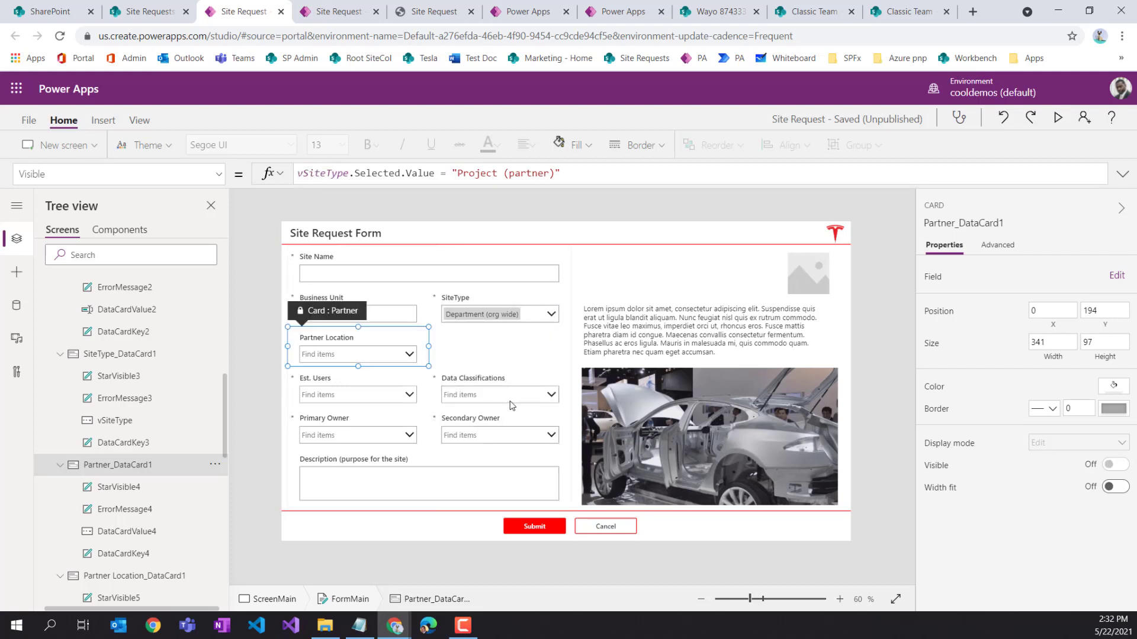
left_click(548, 319, "alt")
left_click(509, 379, "alt")
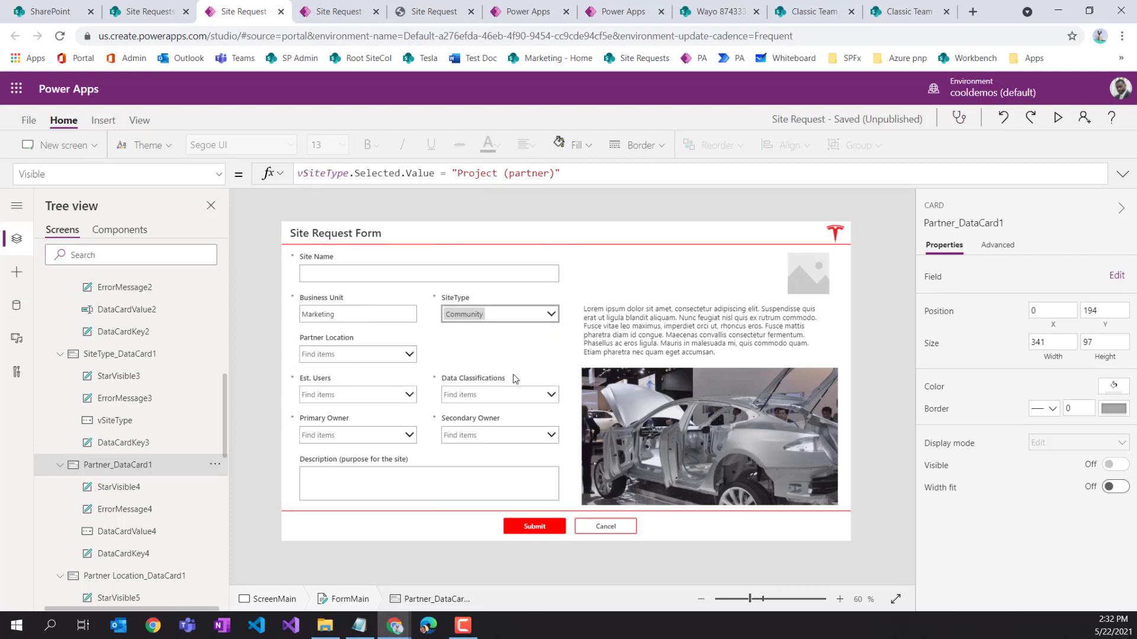
left_click(515, 320, "alt")
left_click(499, 462, "alt")
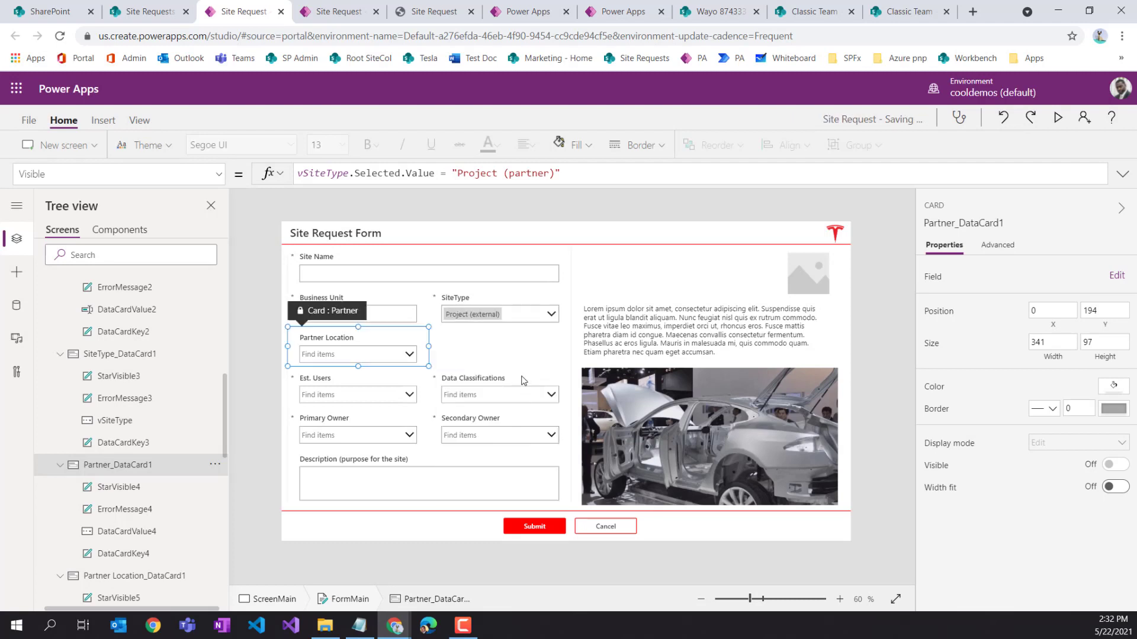
left_click(518, 327, "alt")
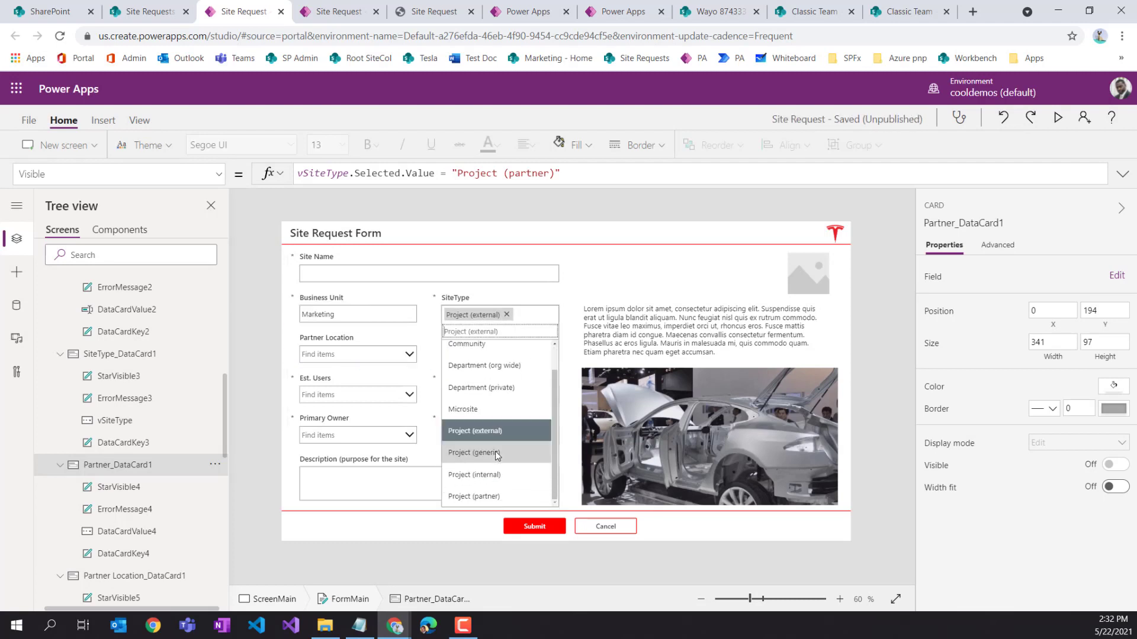
scroll(496, 473, "down", 1)
left_click(474, 497, "alt")
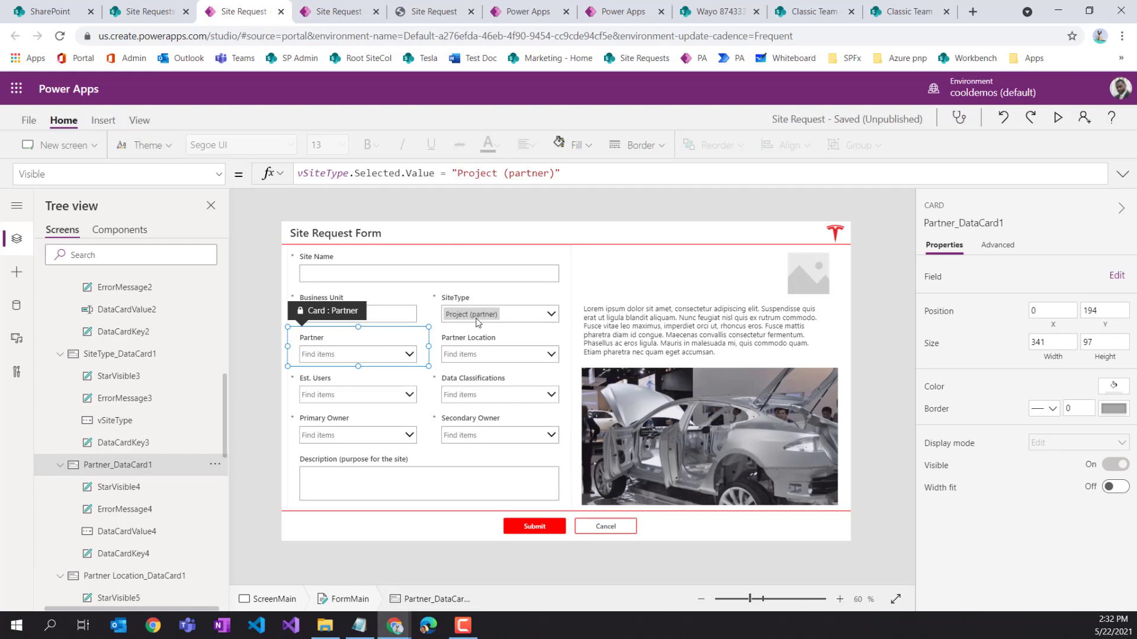
Select and copy the Partner card's whole Visible formula
left_click(481, 354)
left_click(357, 347)
left_click_drag(566, 175, 260, 174)
key("ctrl+c")
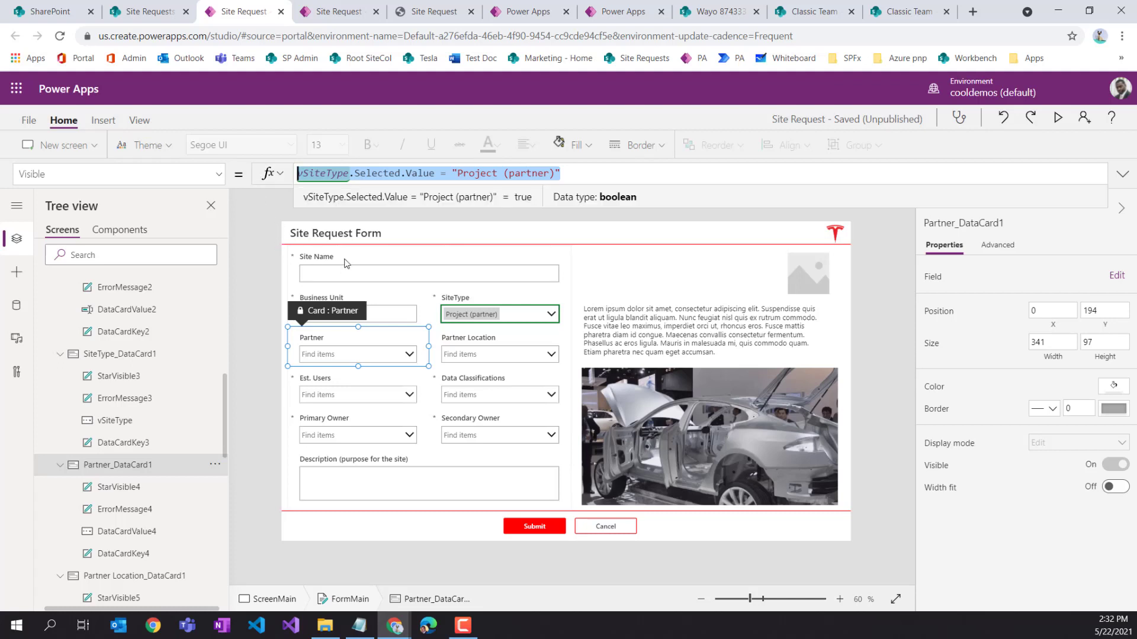
left_click(468, 348)
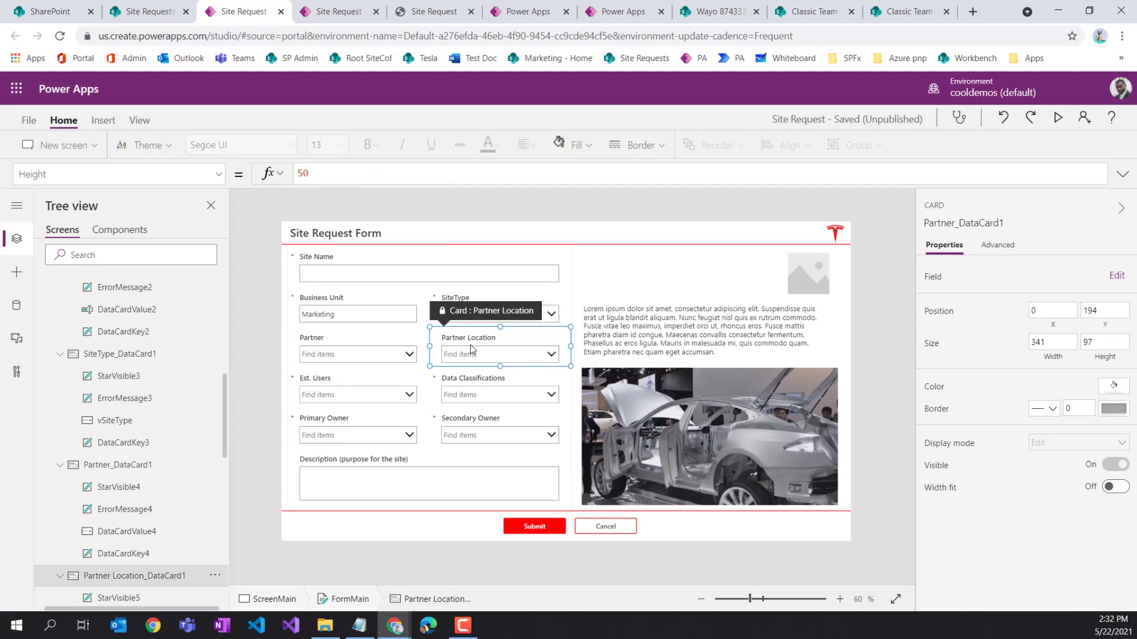
Paste the Project (partner) condition into the Partner Location card's Visible property
left_click(218, 174)
left_click(131, 349)
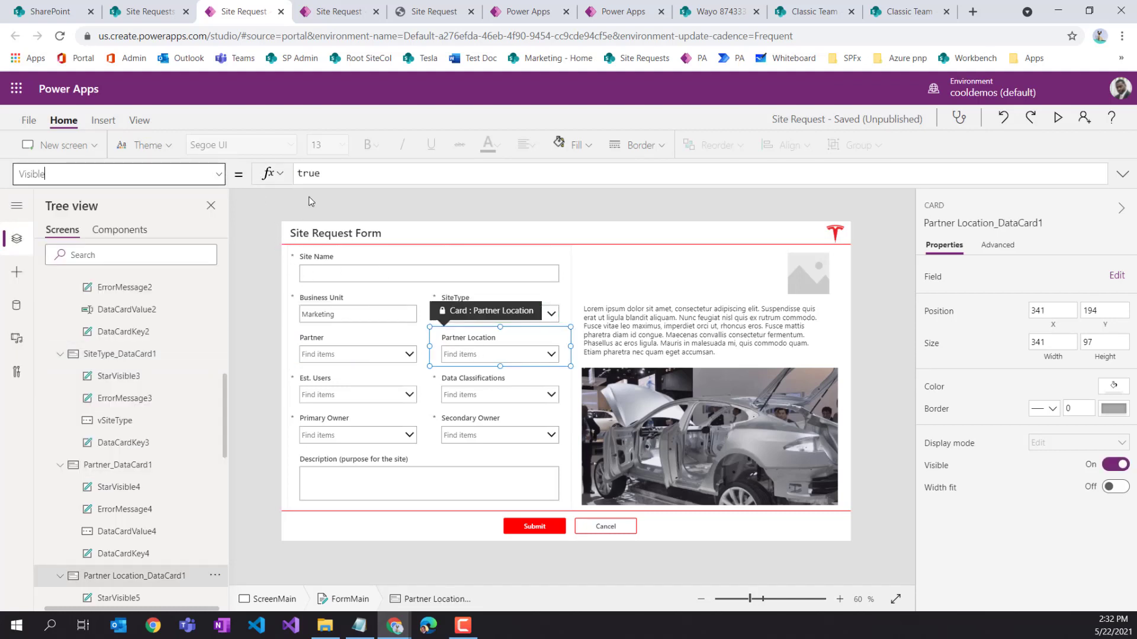
double_click(309, 174)
key("ctrl+v")
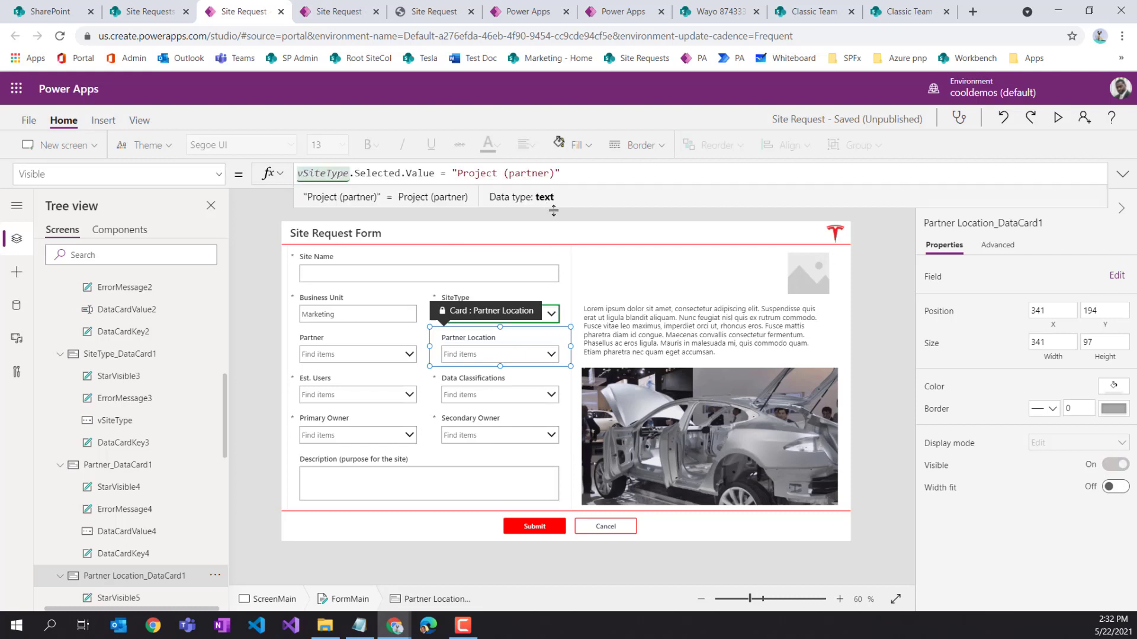
left_click(553, 315)
left_click(541, 322, "alt")
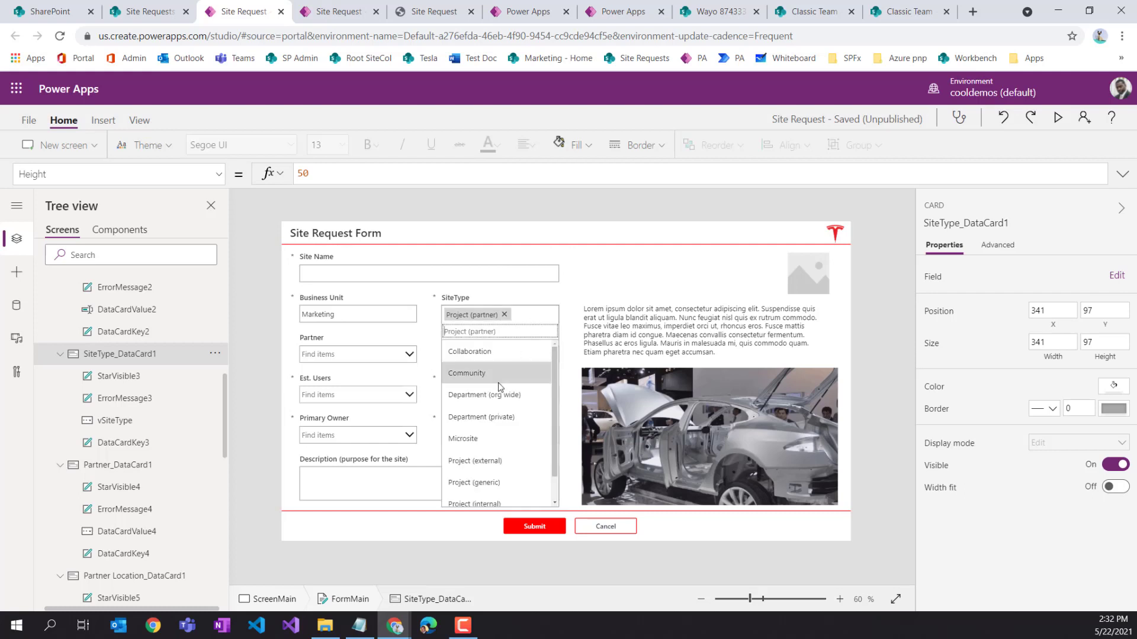
Switch SiteType to Community, then Department (private), then back to Project (partner)
left_click(498, 381)
left_click(512, 327, "alt")
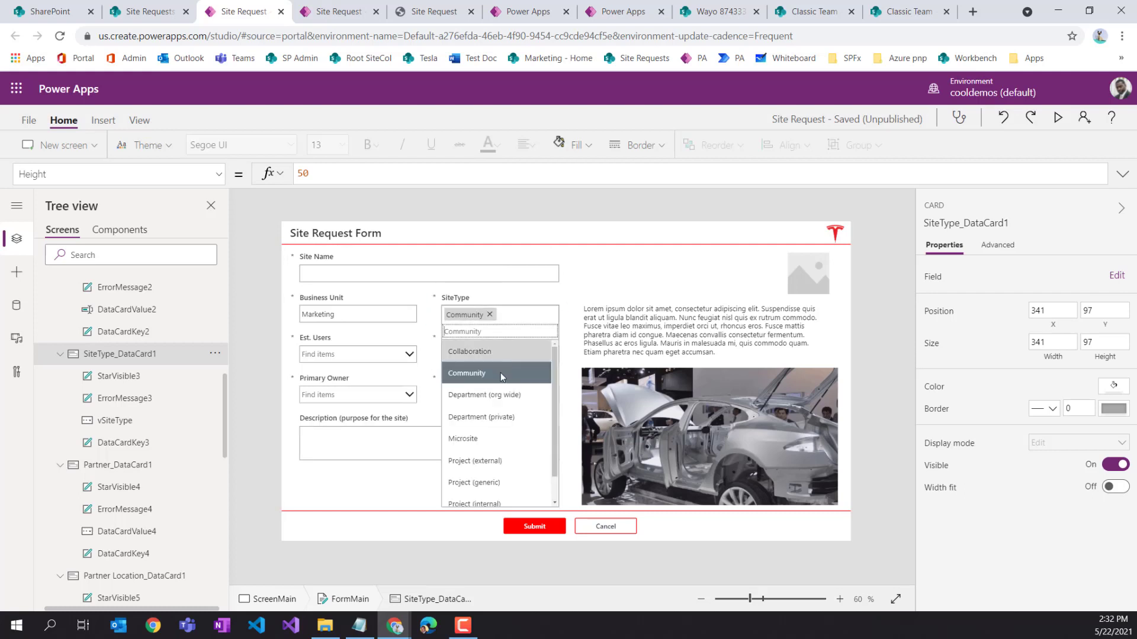
left_click(481, 416, "alt")
left_click(516, 317, "alt")
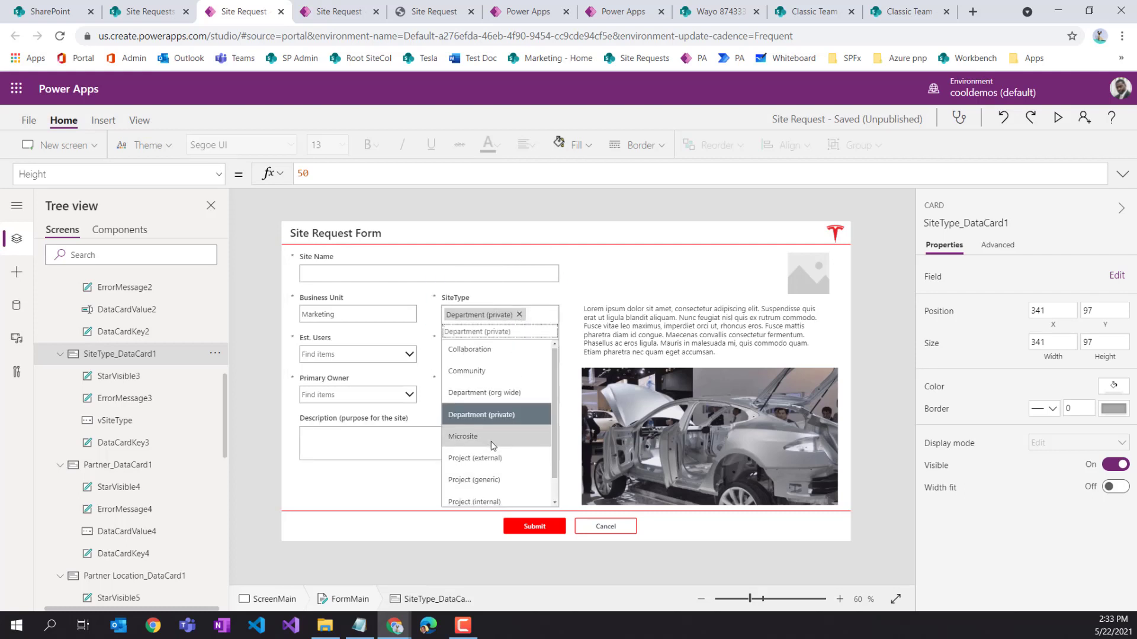
scroll(494, 449, "down", 1)
left_click(498, 494, "alt")
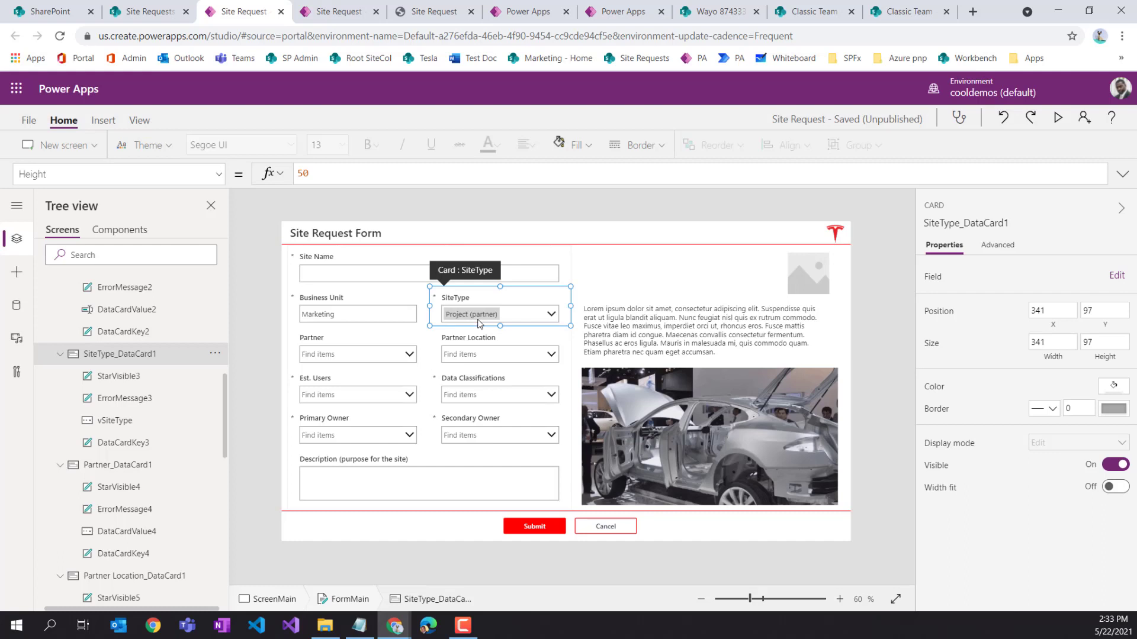
Recheck with Community and Project (internal), then return to Project (partner) and select the Partner card
left_click(515, 314)
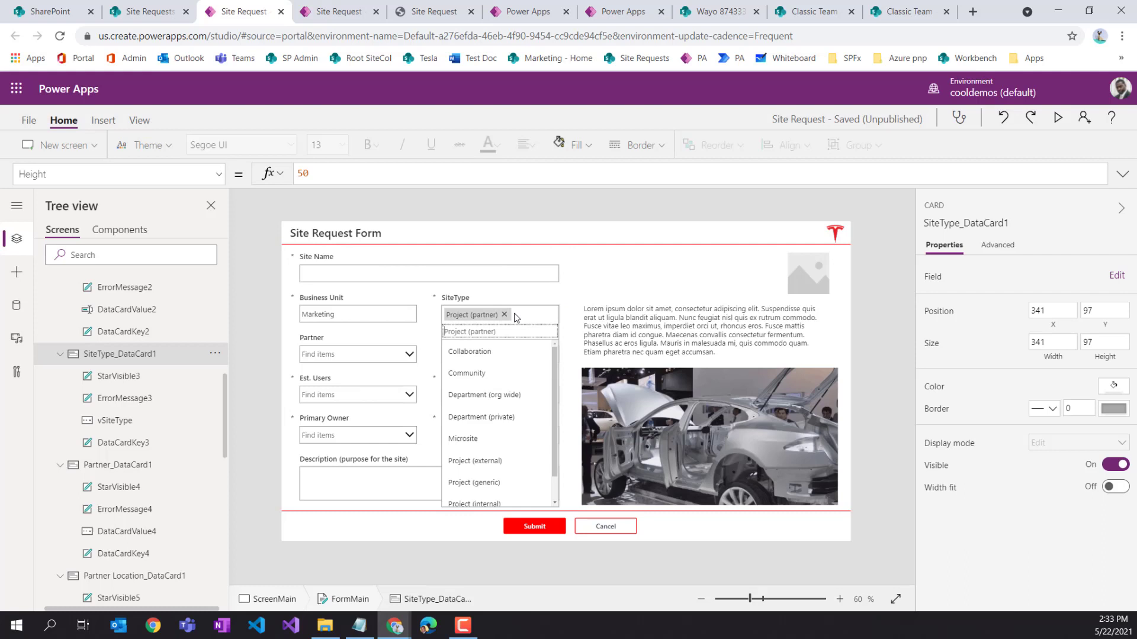
left_click(509, 374)
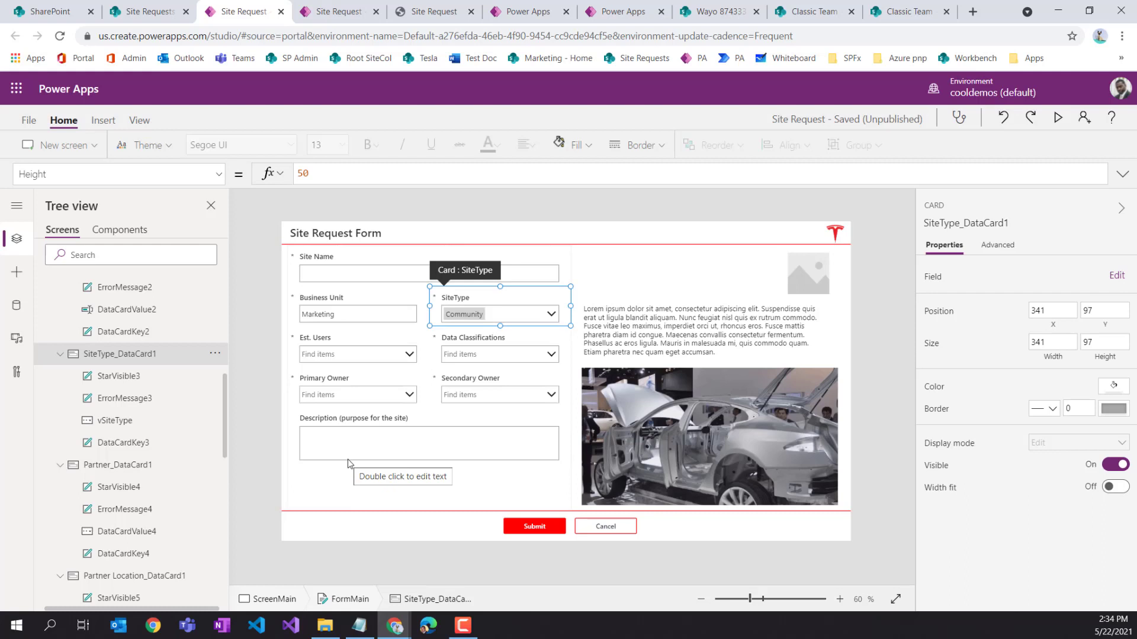
left_click(507, 316, "alt")
scroll(523, 470, "down", 1)
left_click(500, 482)
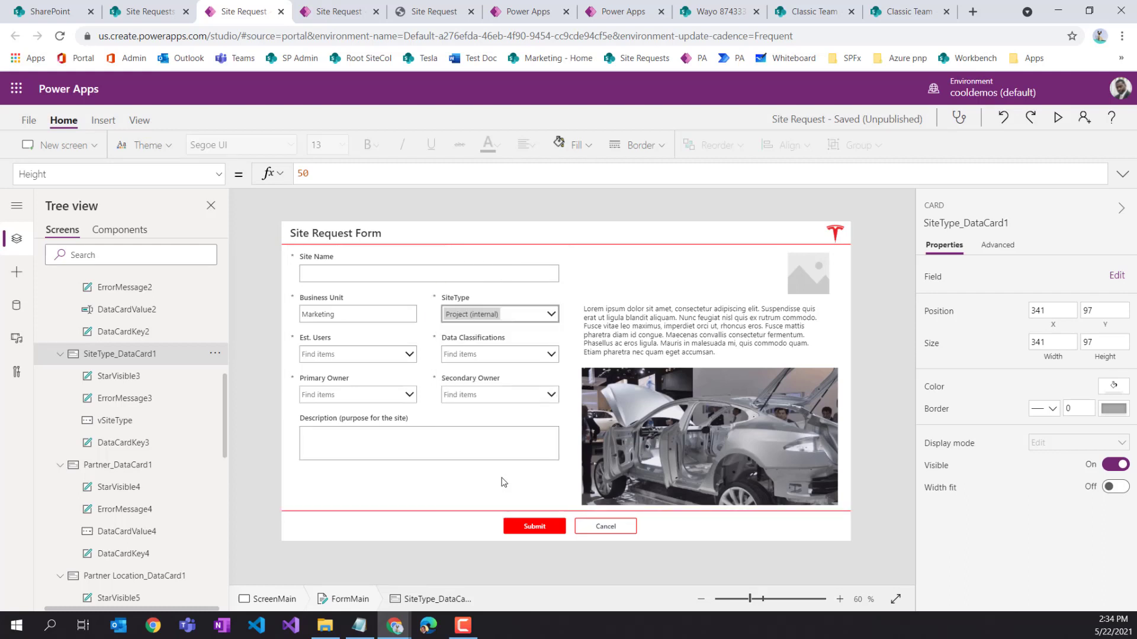
left_click(517, 311, "alt")
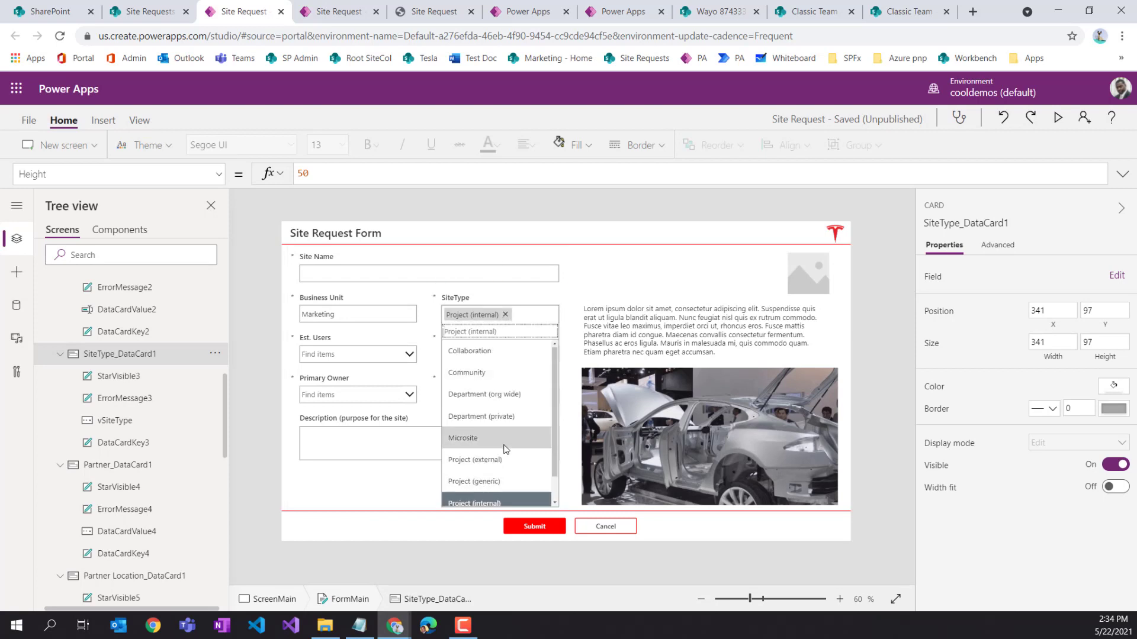
scroll(488, 503, "down", 1)
left_click(487, 500)
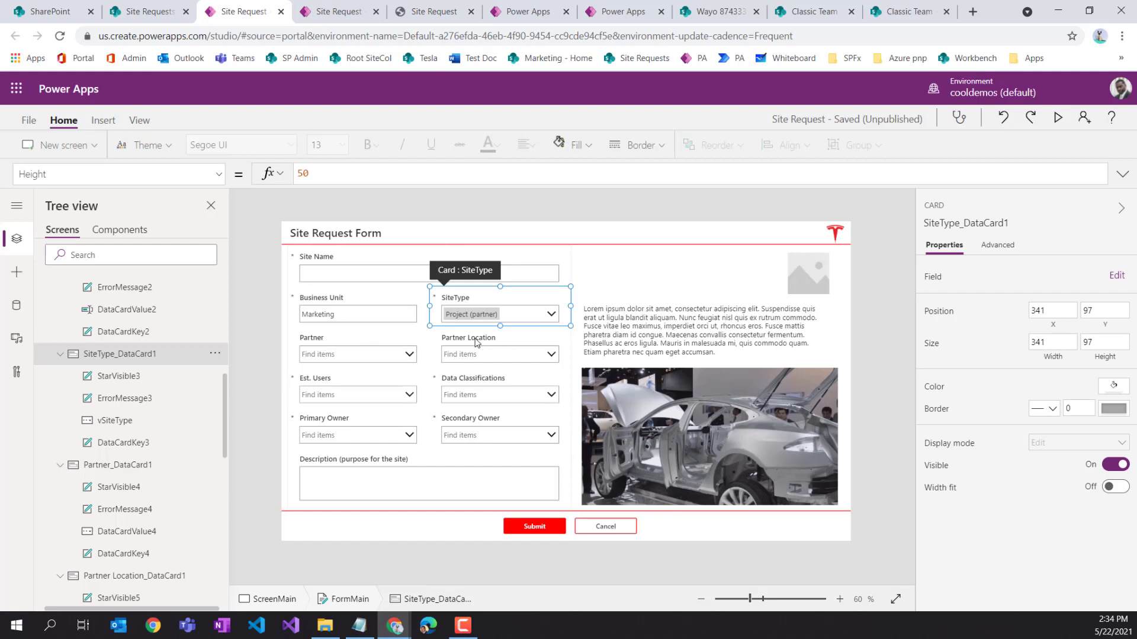
left_click(407, 350)
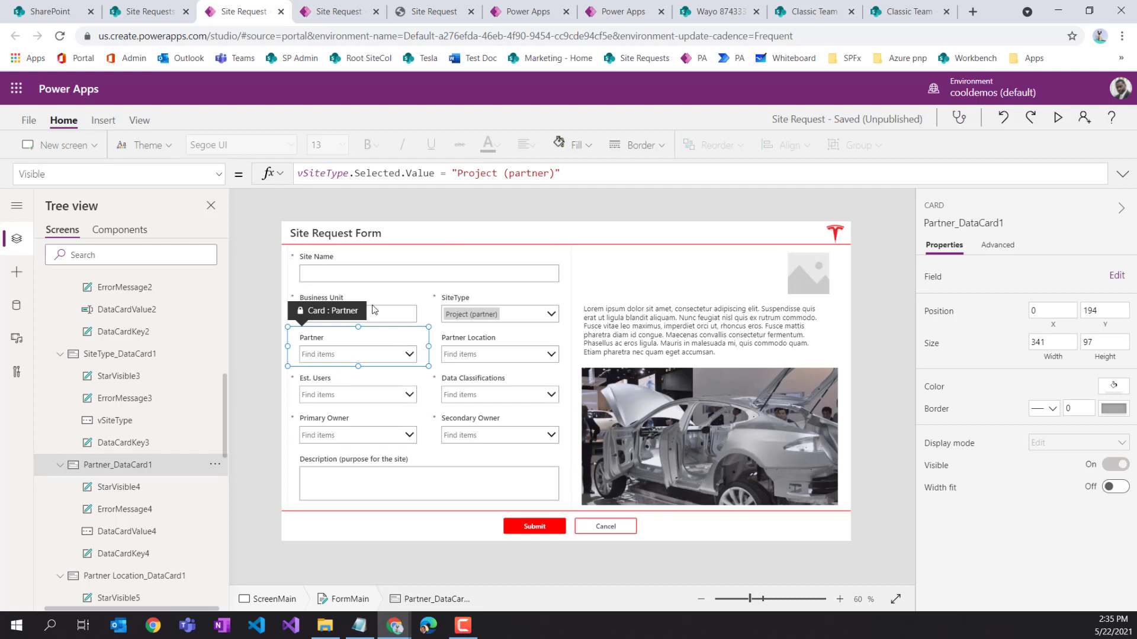
Unlock the Partner card on the Advanced tab and set its Required property to Self.Visible
left_click(218, 176)
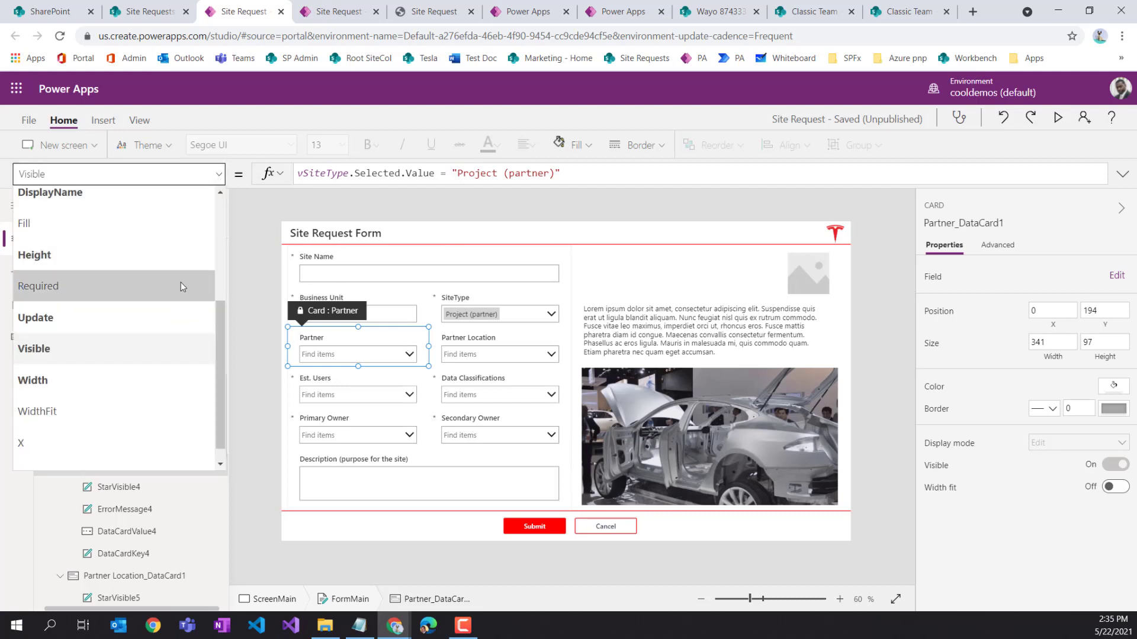
left_click(148, 284)
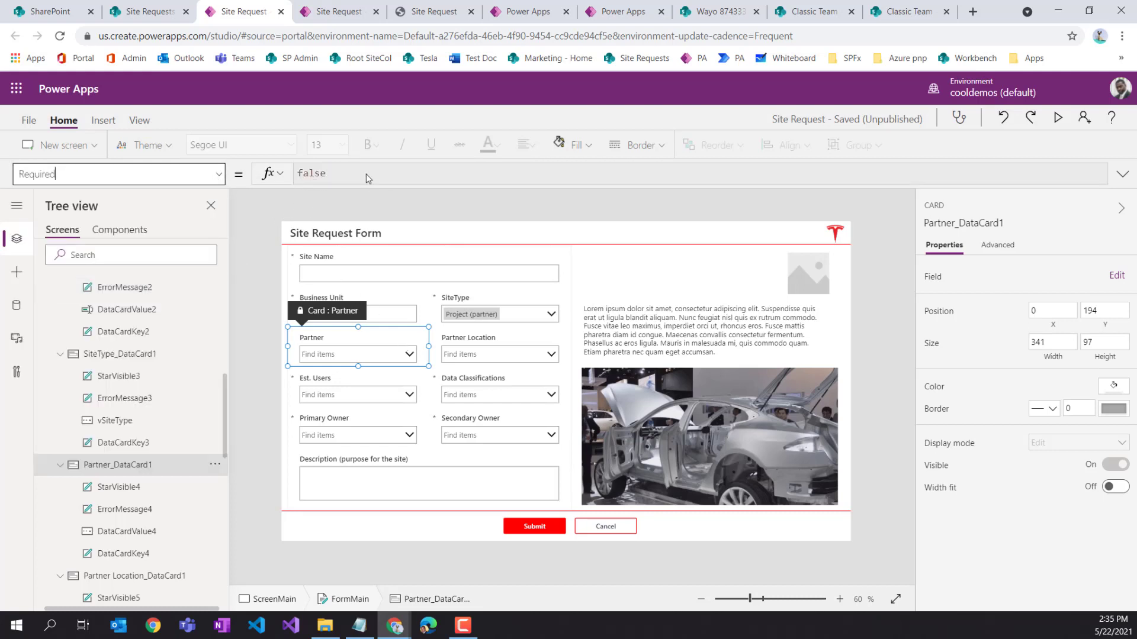
left_click(347, 176)
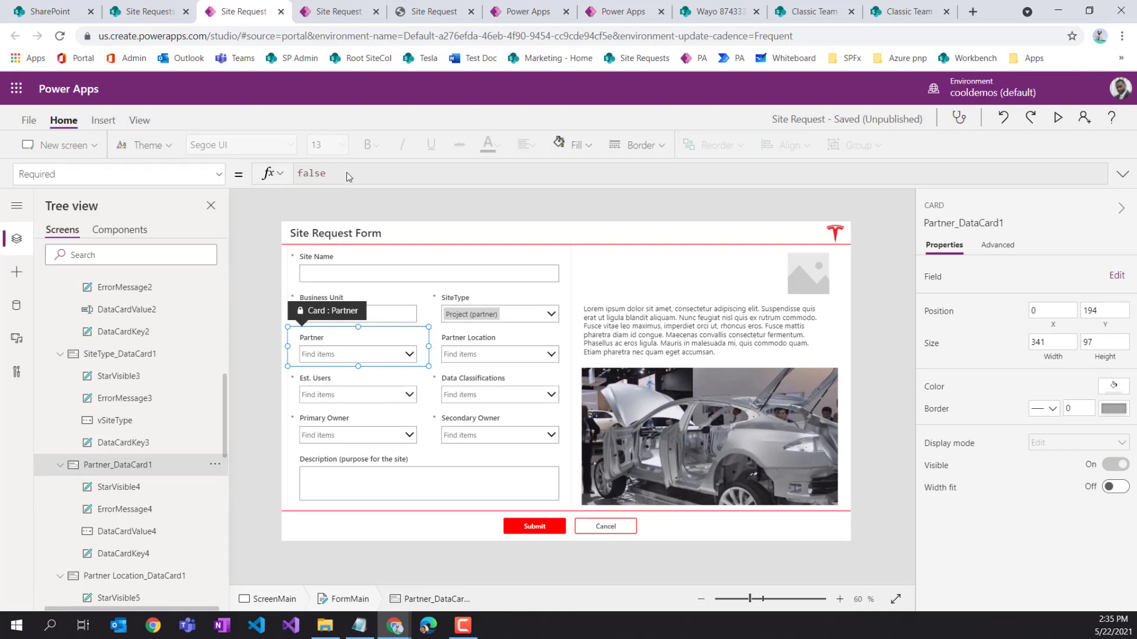
left_click(999, 244)
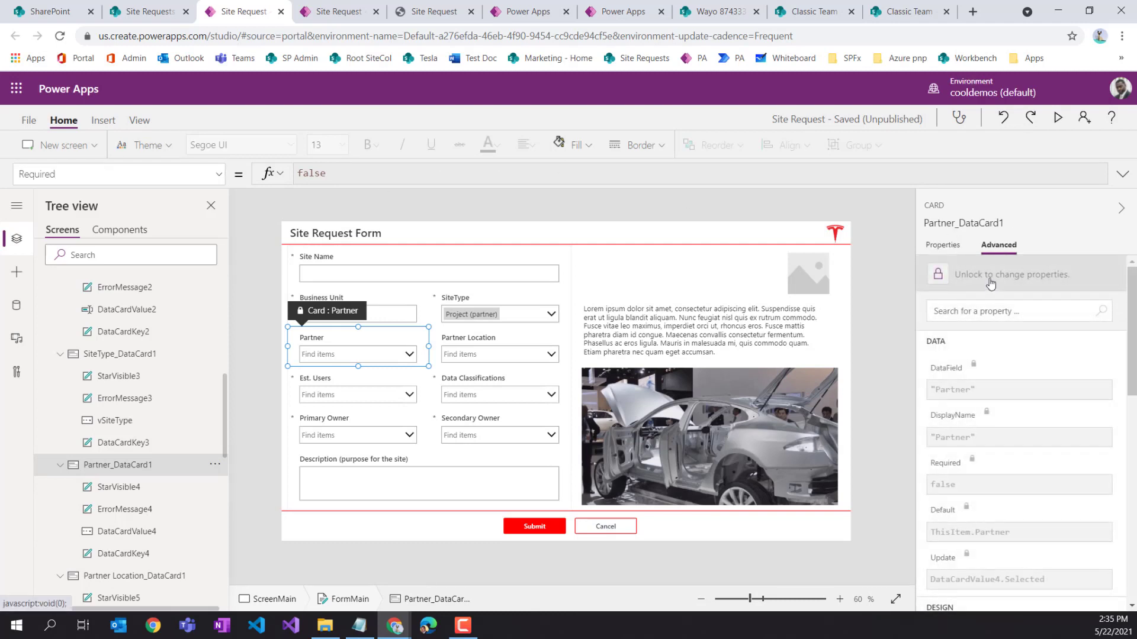
double_click(312, 173)
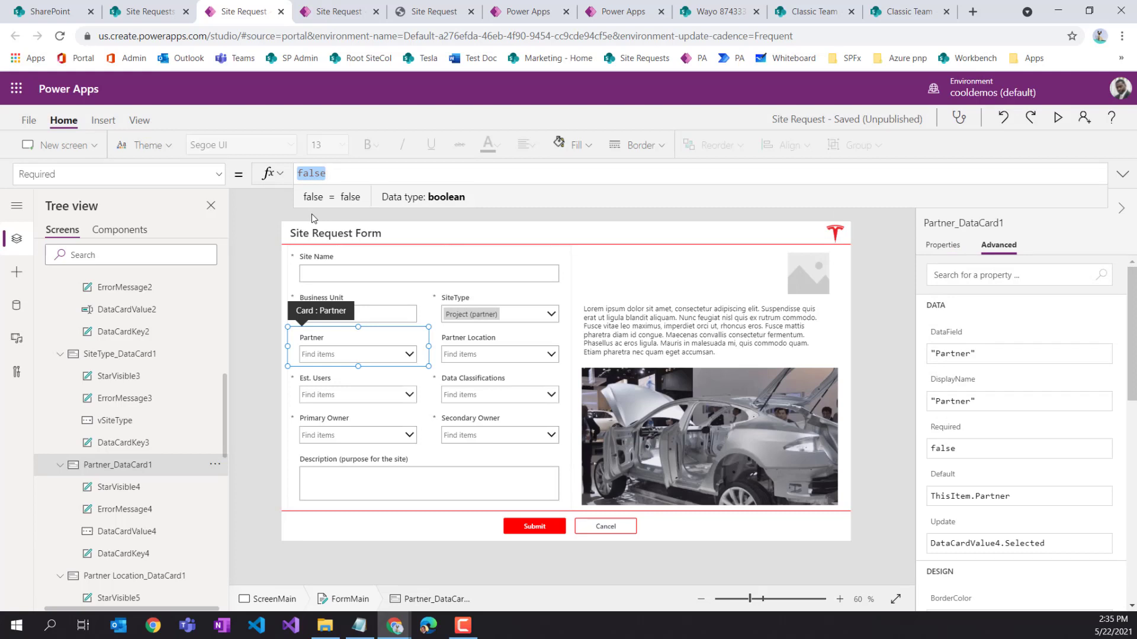
type("Self")
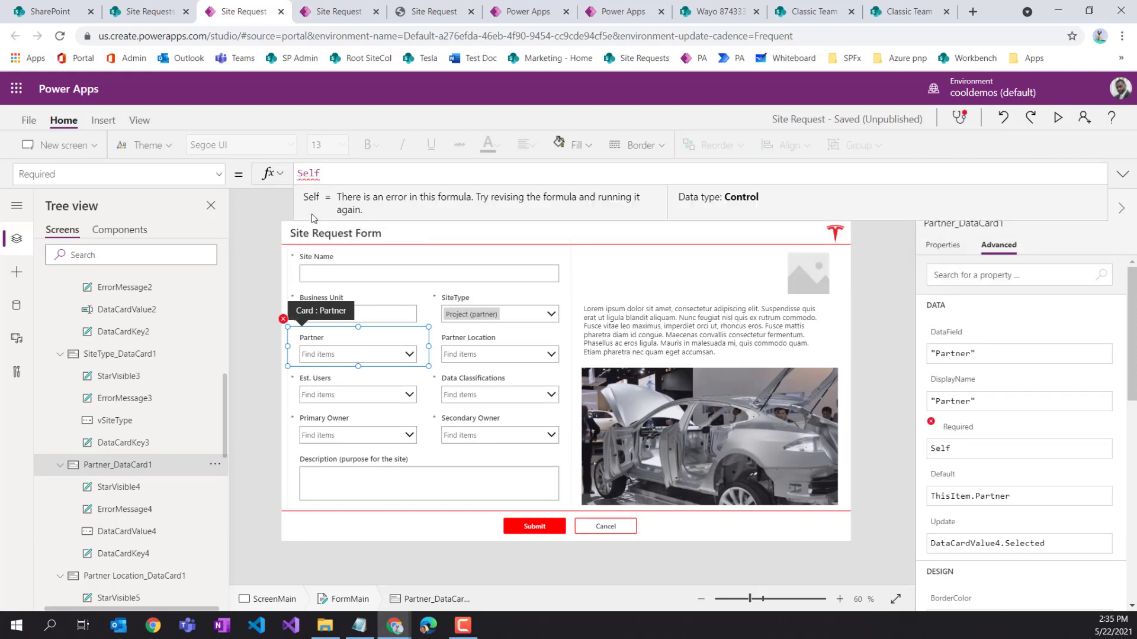
type(".")
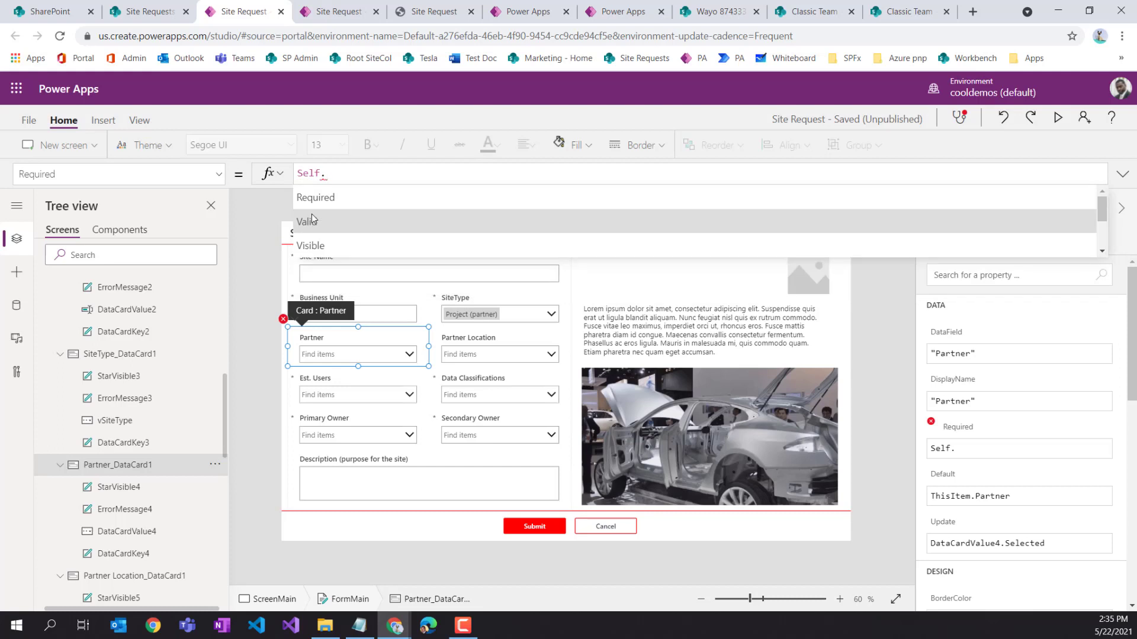
left_click(424, 240)
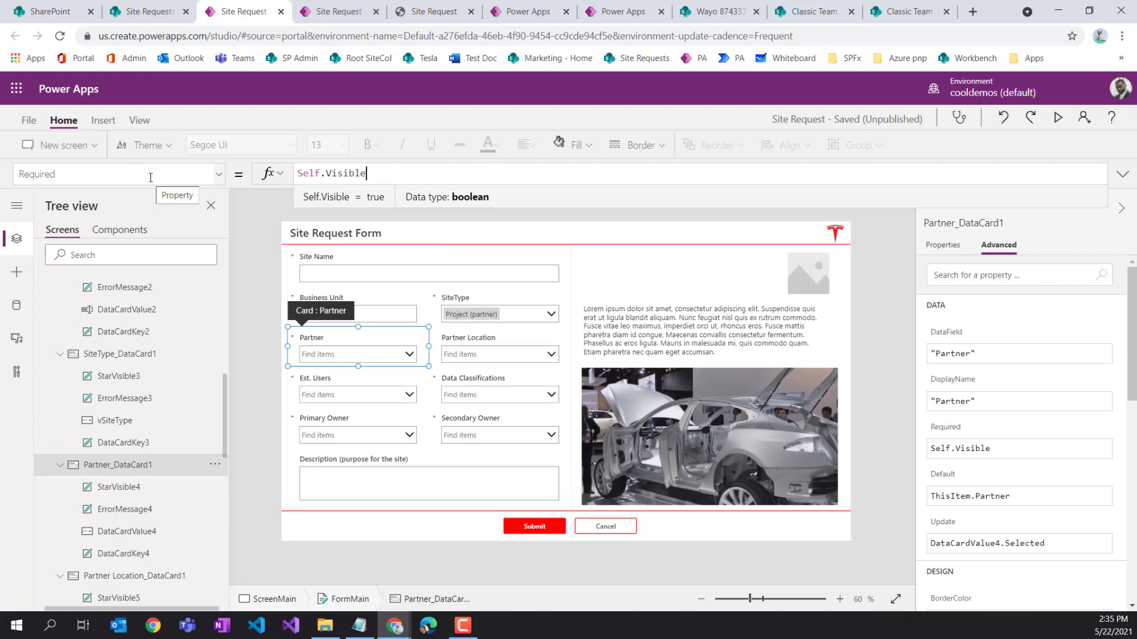
left_click_drag(367, 175, 290, 179)
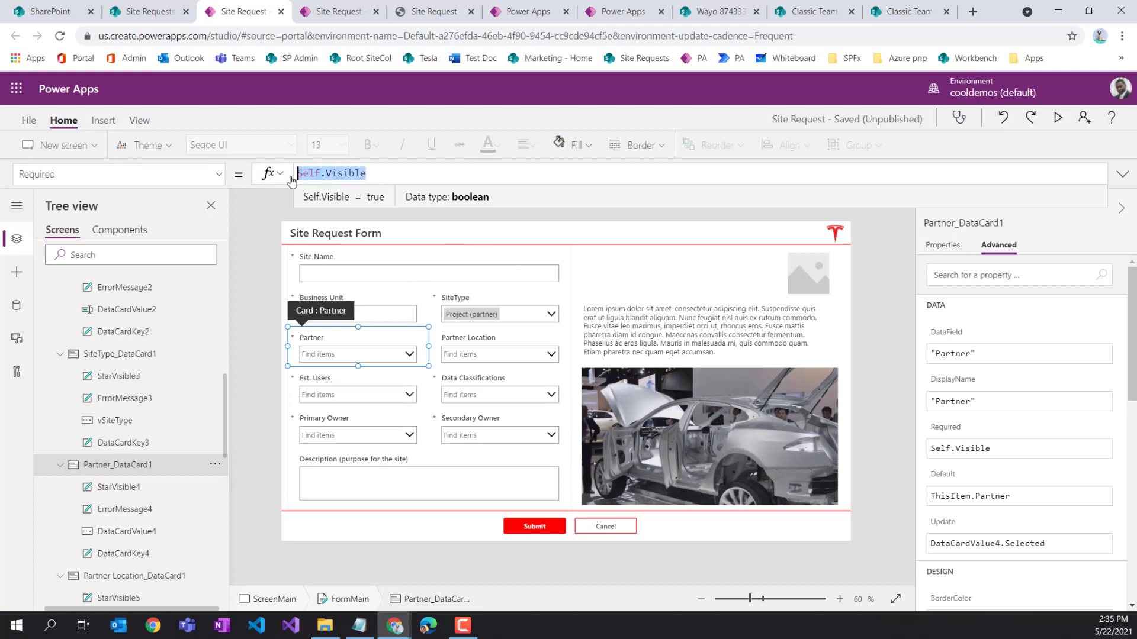
left_click(495, 343)
Unlock the Partner Location card and replace its Required value false with Self.Visible
left_click(218, 174)
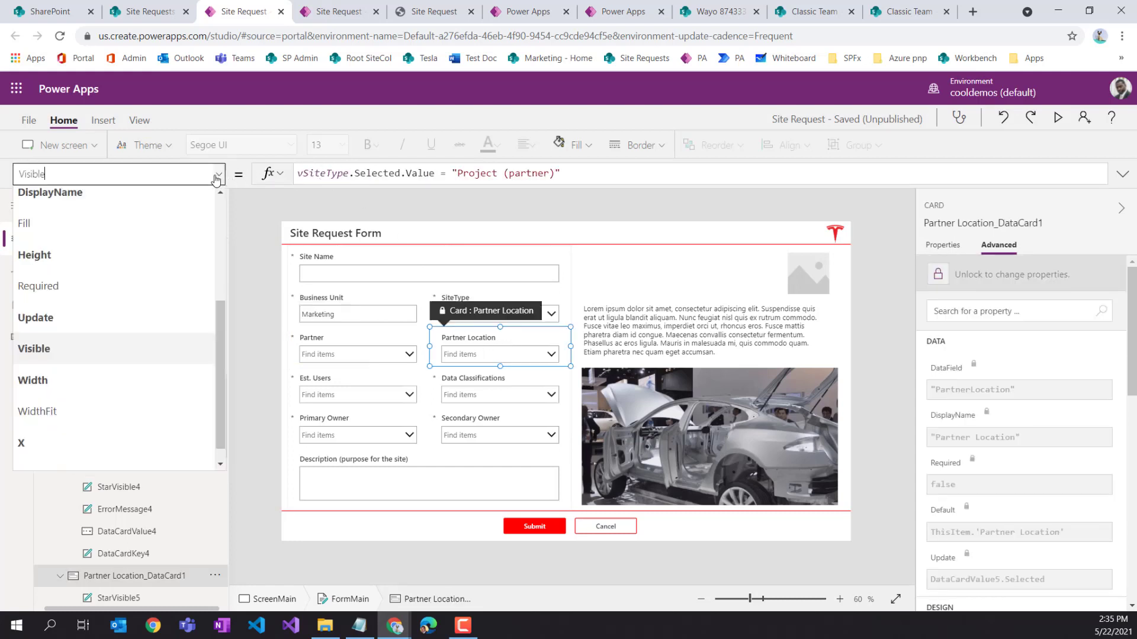
scroll(121, 287, "down", 1)
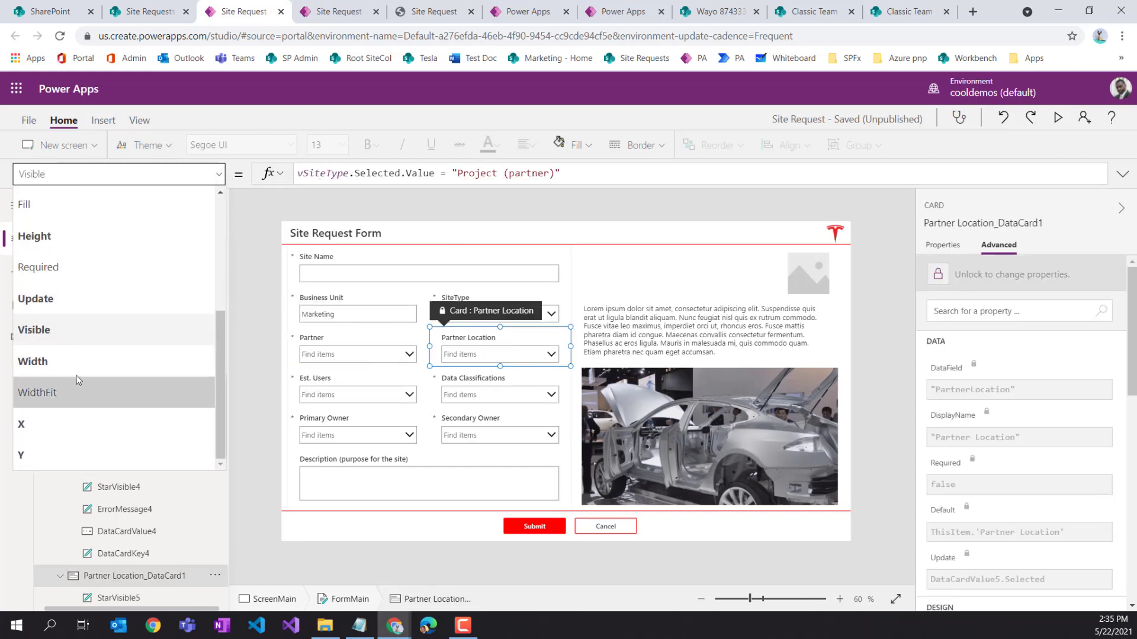
left_click(66, 266)
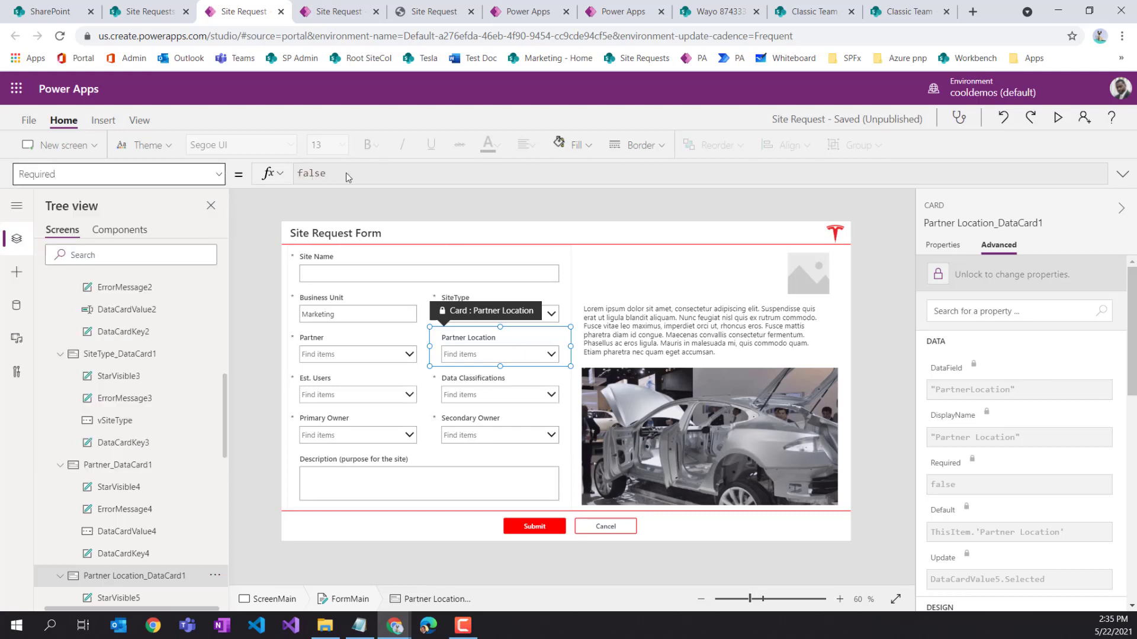
left_click(984, 284)
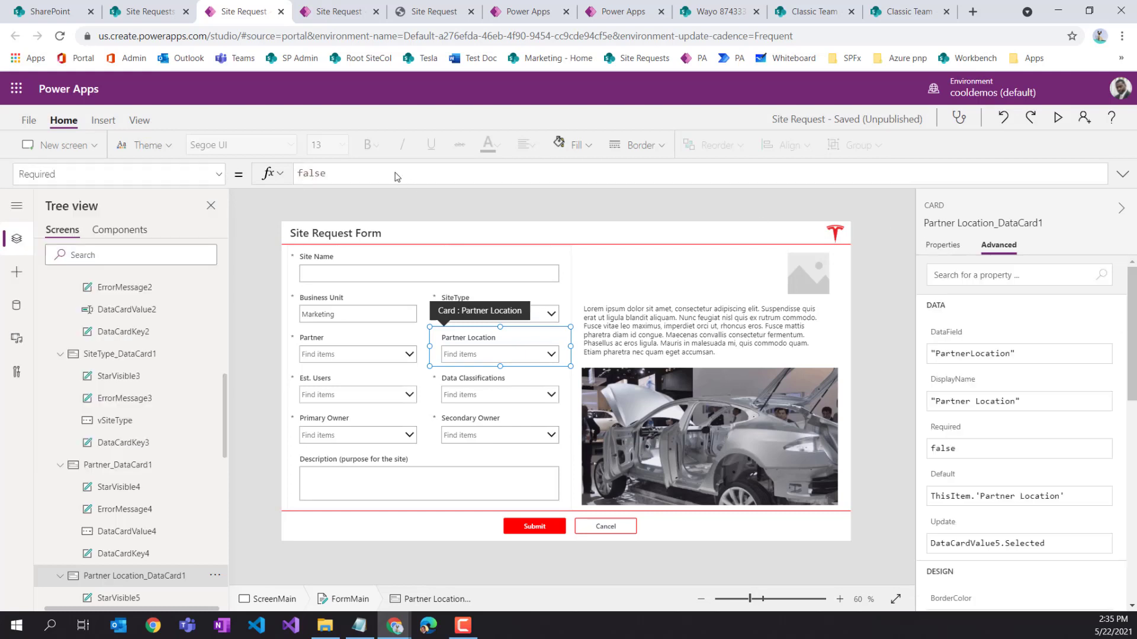
left_click(314, 173)
double_click(314, 173)
type("Self.Visible")
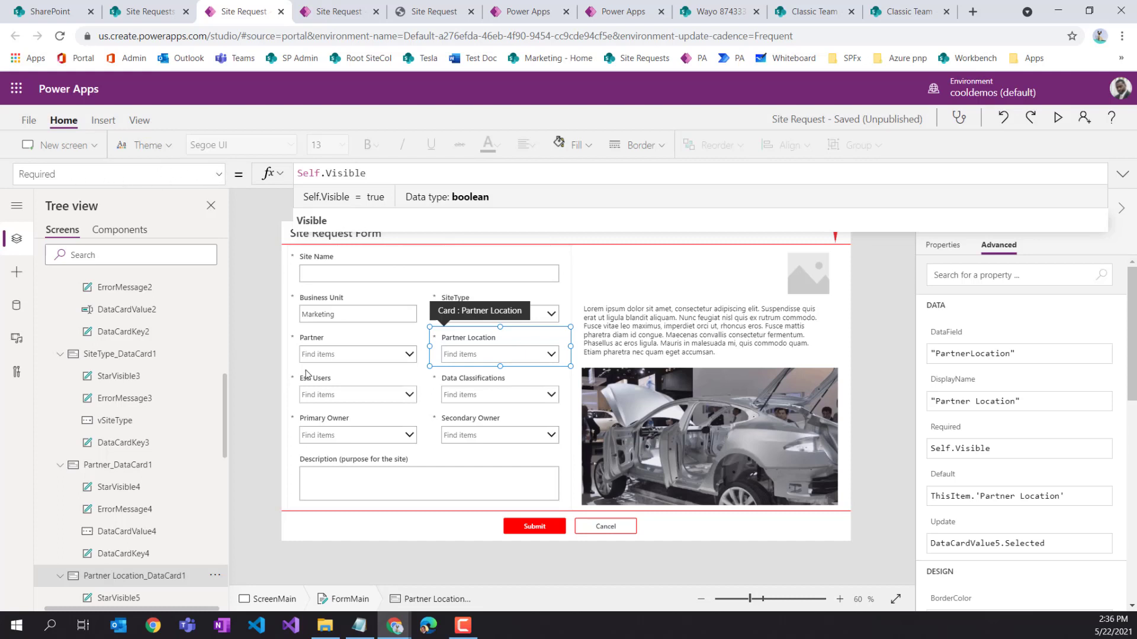
left_click(568, 305)
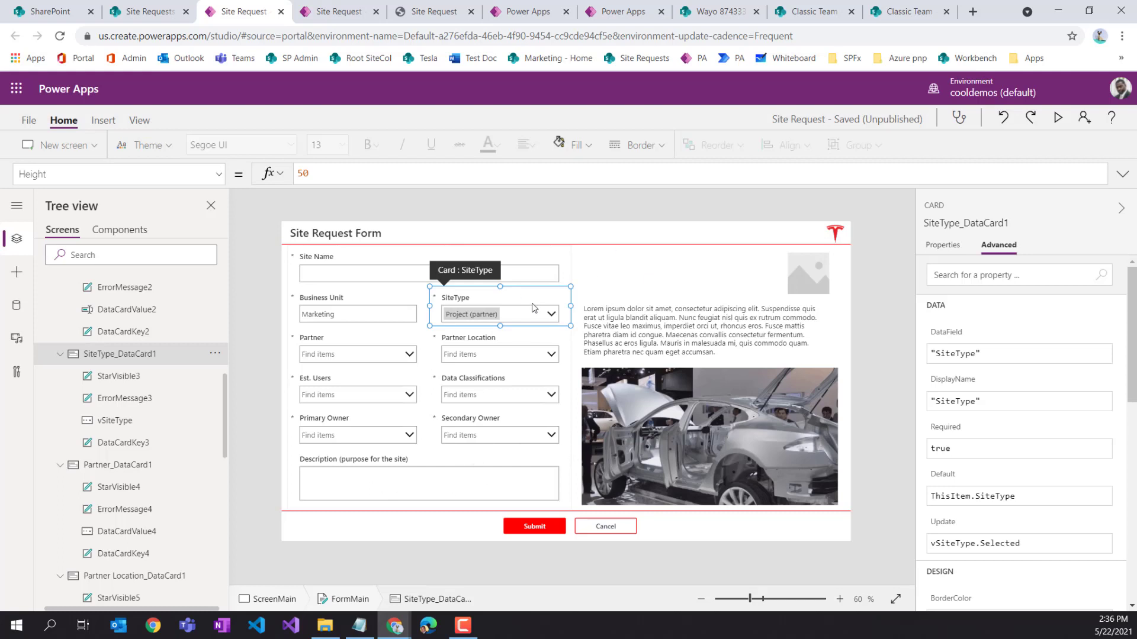
Set the top-right image's source to User().Image, replacing SampleImage
left_click(804, 283)
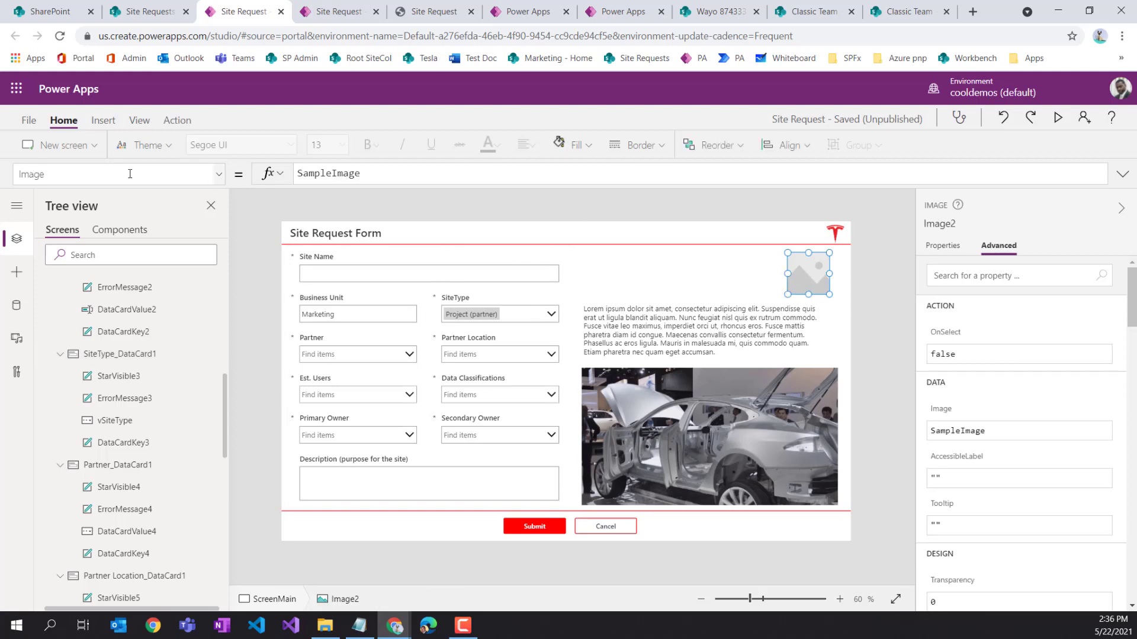
left_click(315, 173)
key("ctrl+a")
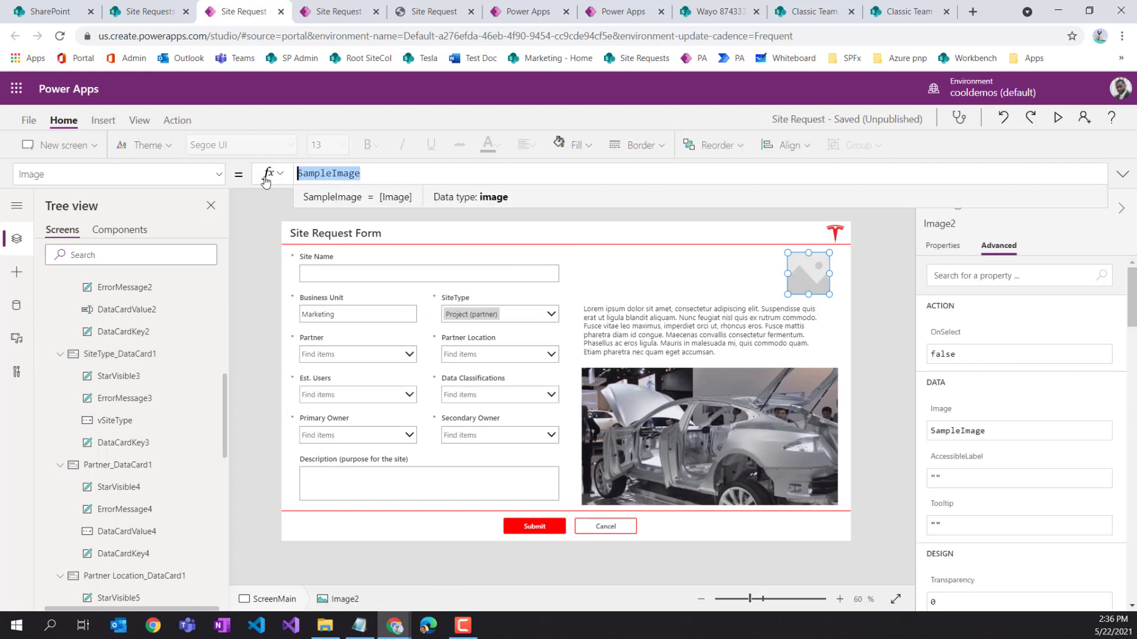
type("User()")
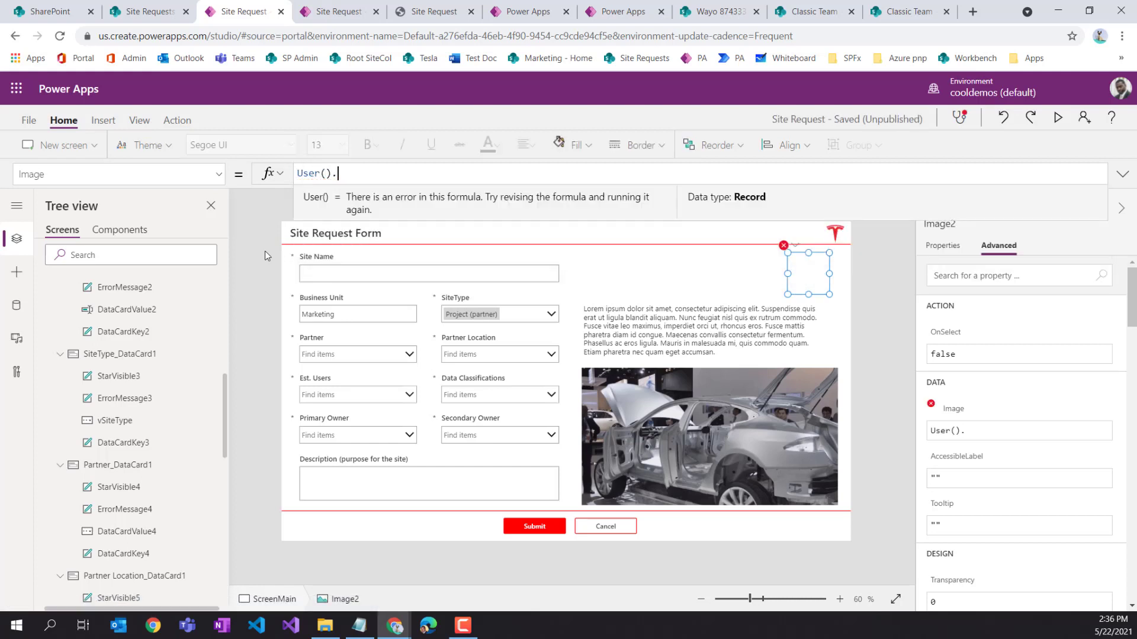
type(".")
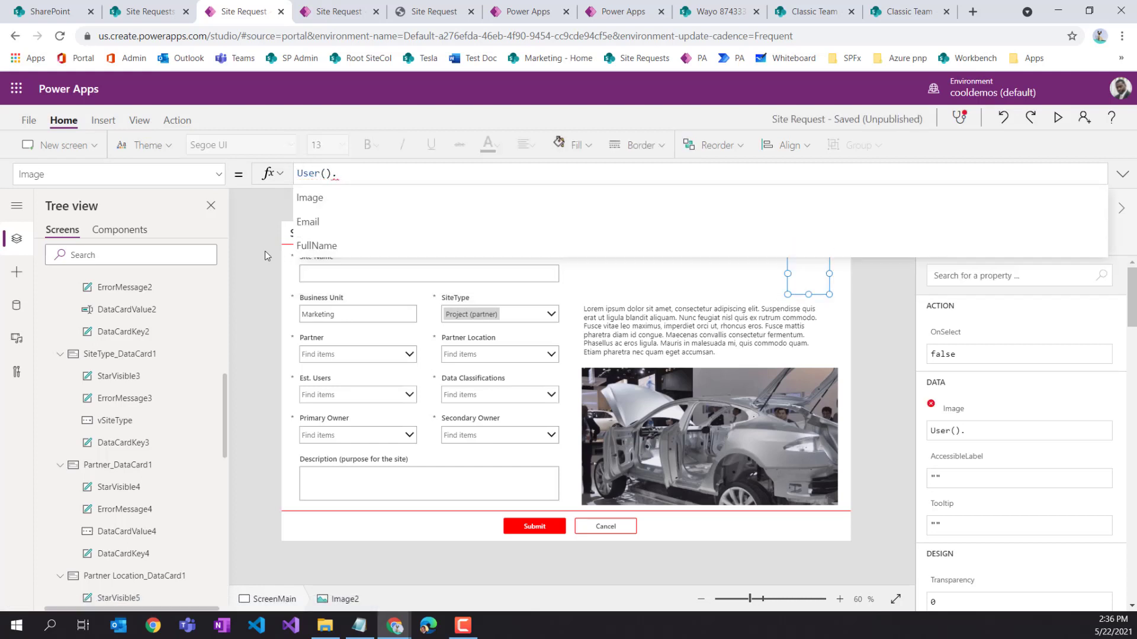
left_click(348, 202)
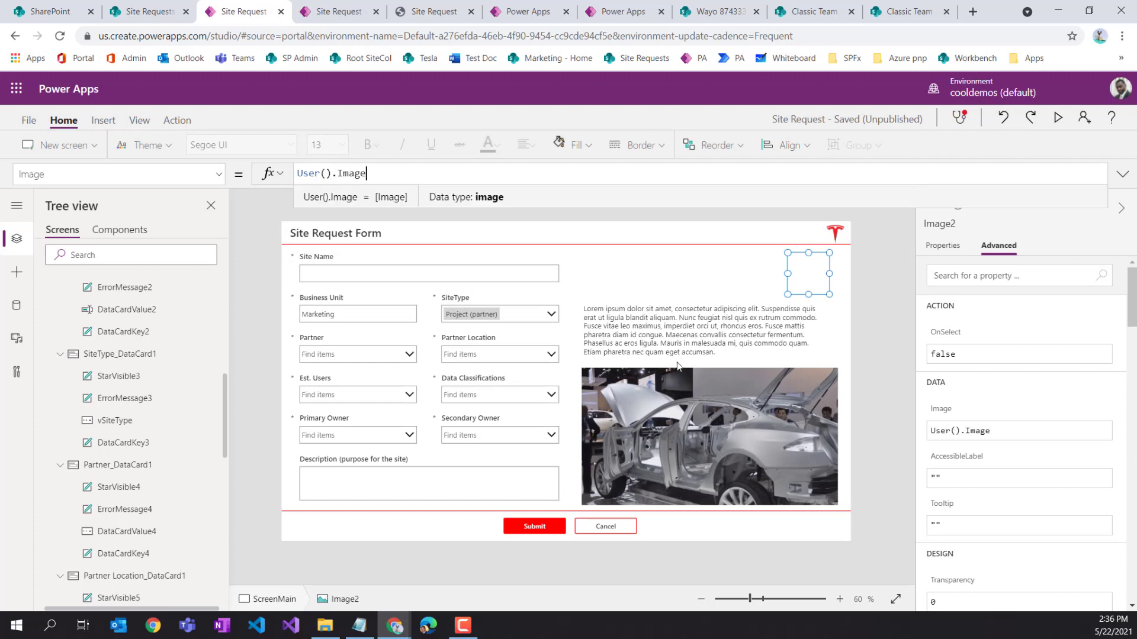
left_click(705, 290)
Give the user photo image a border radius of 100 to make it round
left_click(810, 277)
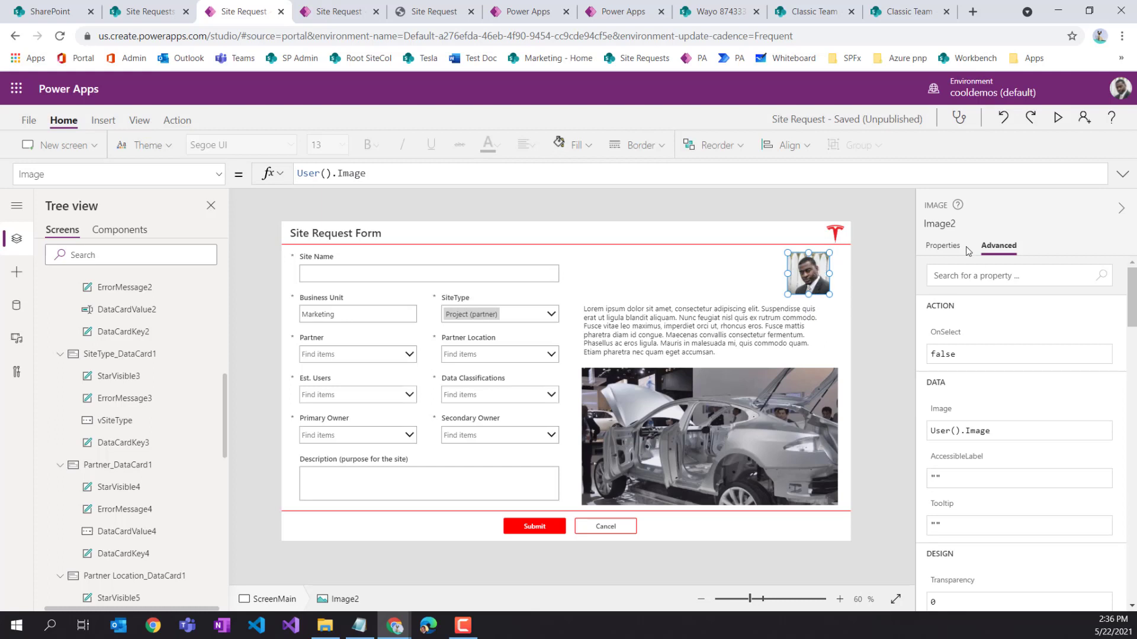
left_click(941, 248)
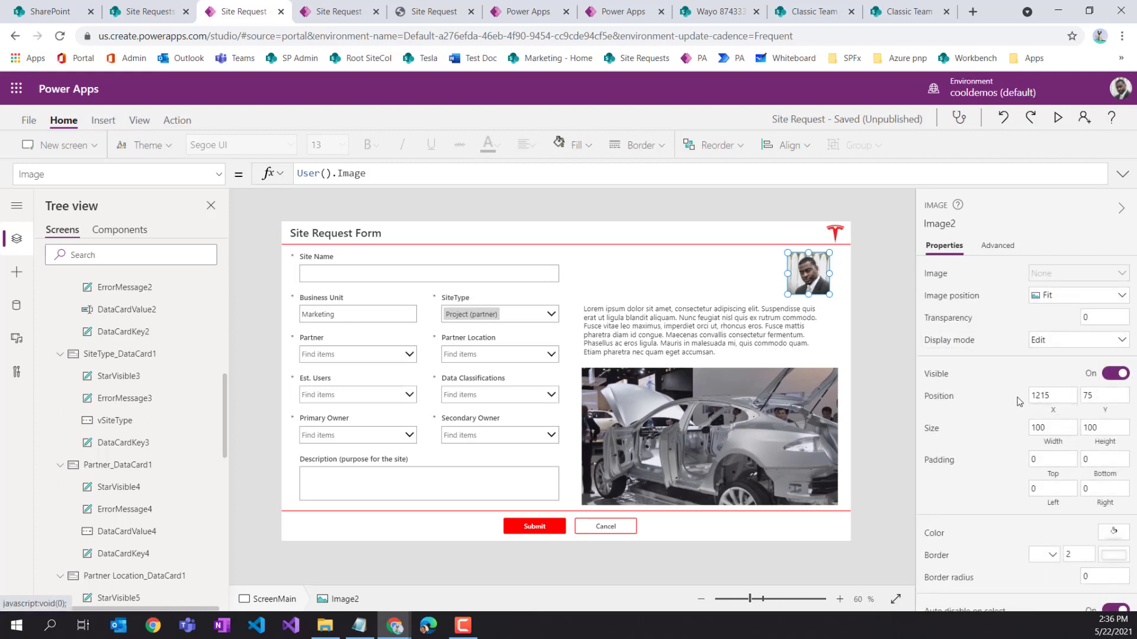
scroll(994, 385, "down", 1)
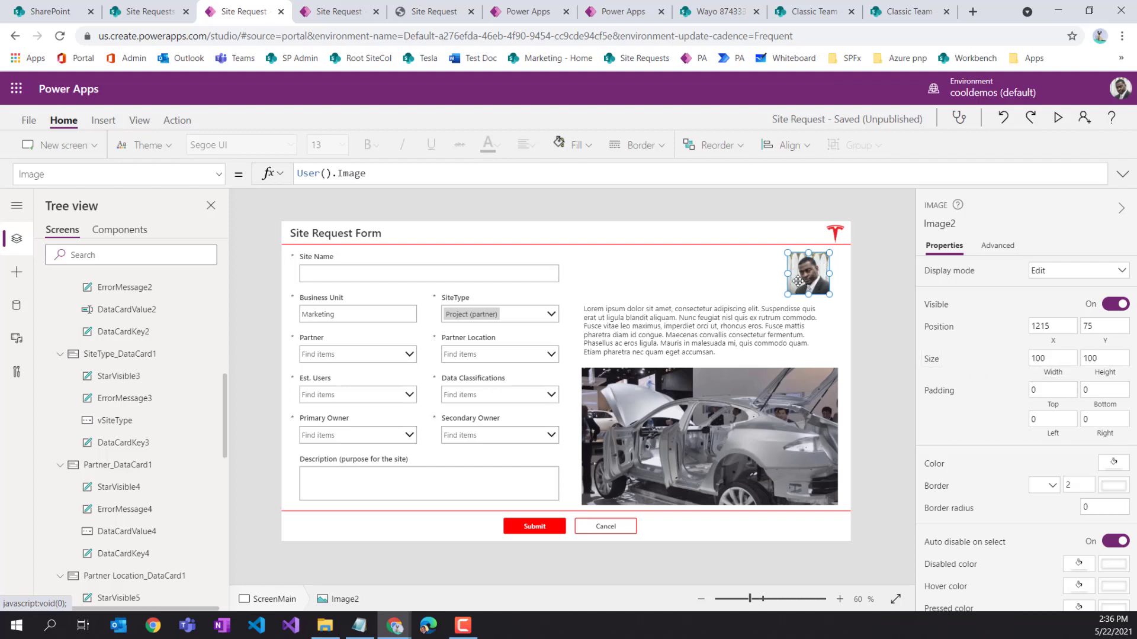
left_click(1048, 361)
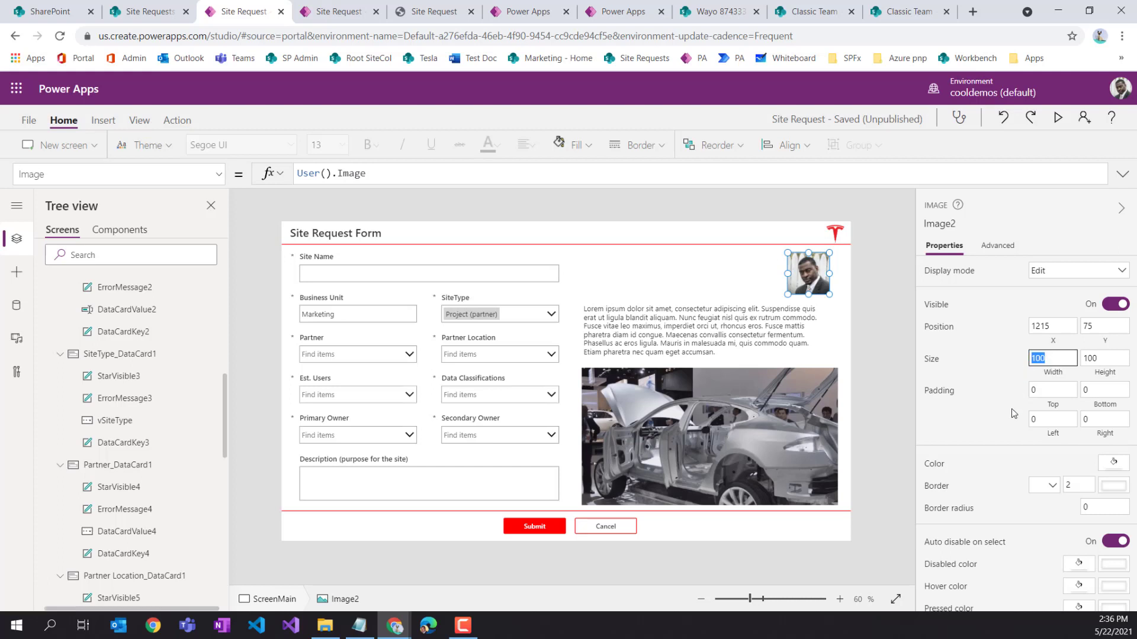
scroll(1009, 447, "down", 1)
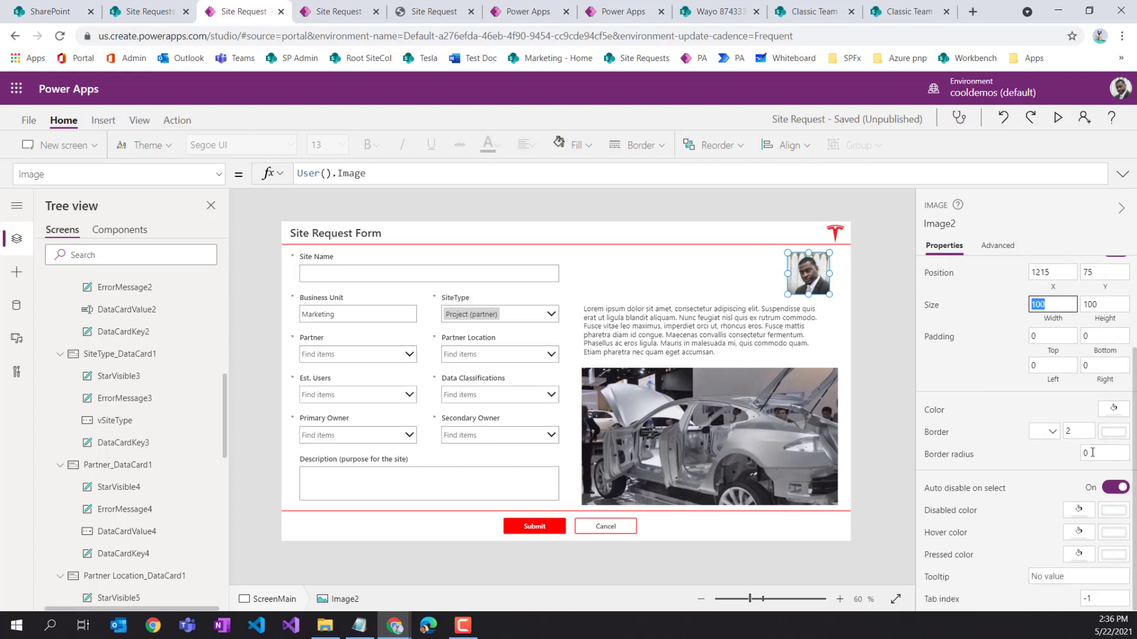
left_click(1093, 453)
type("100")
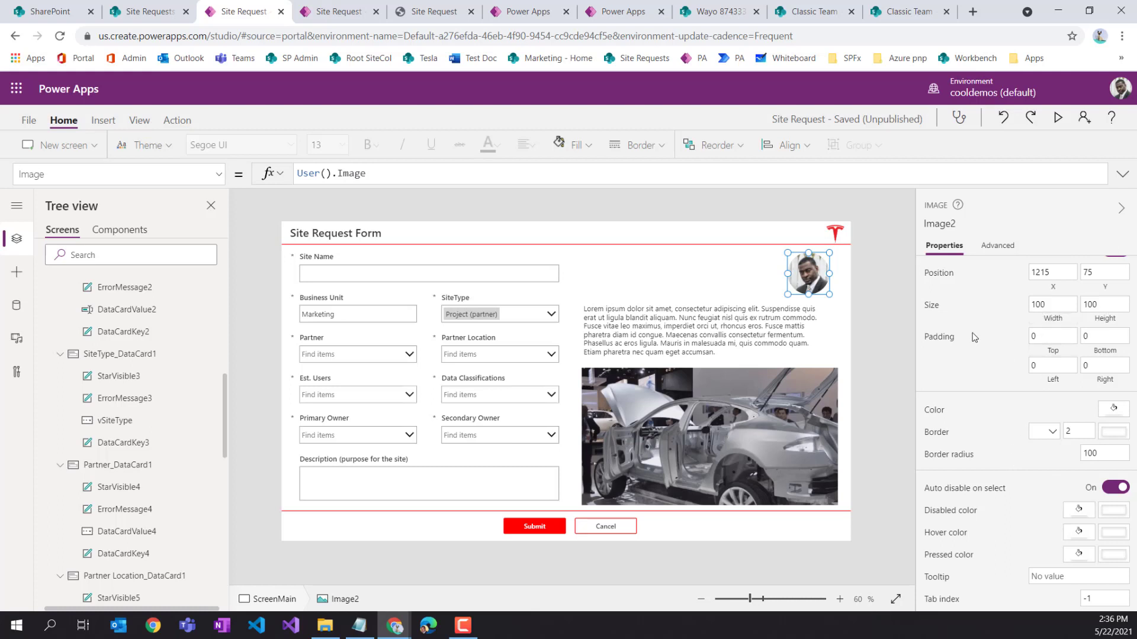
left_click(897, 356)
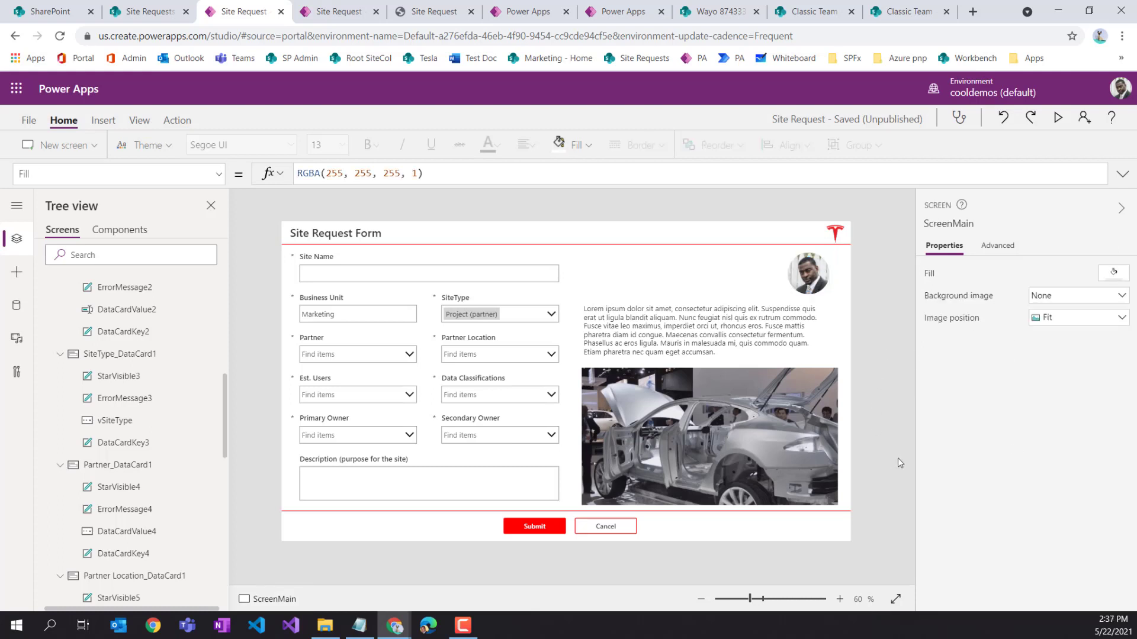
left_click(807, 287)
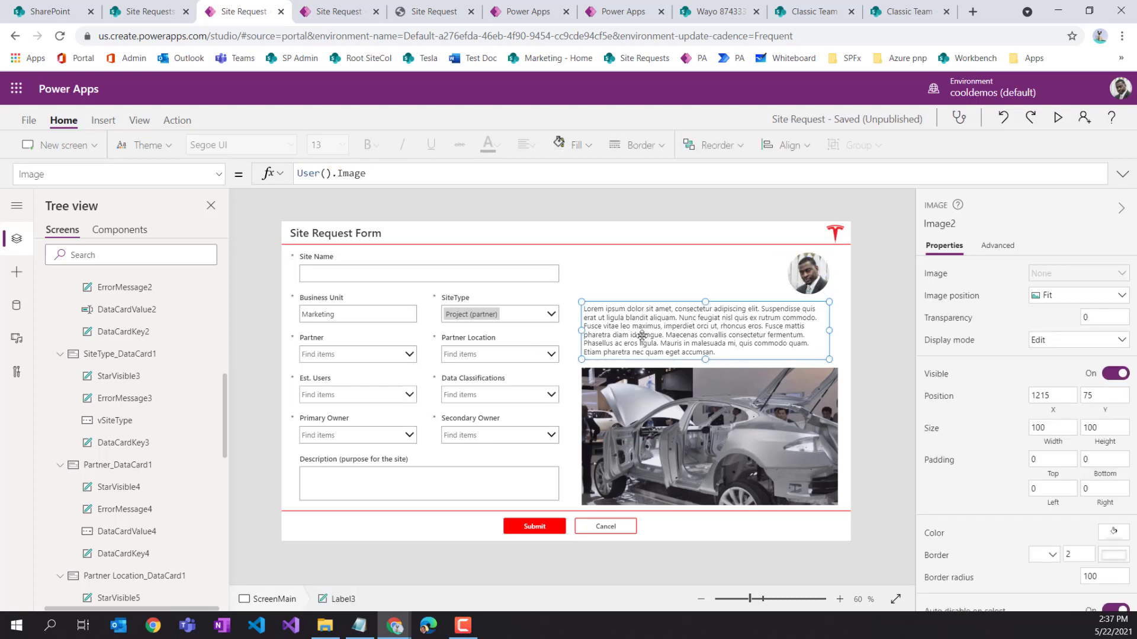
left_click(621, 352)
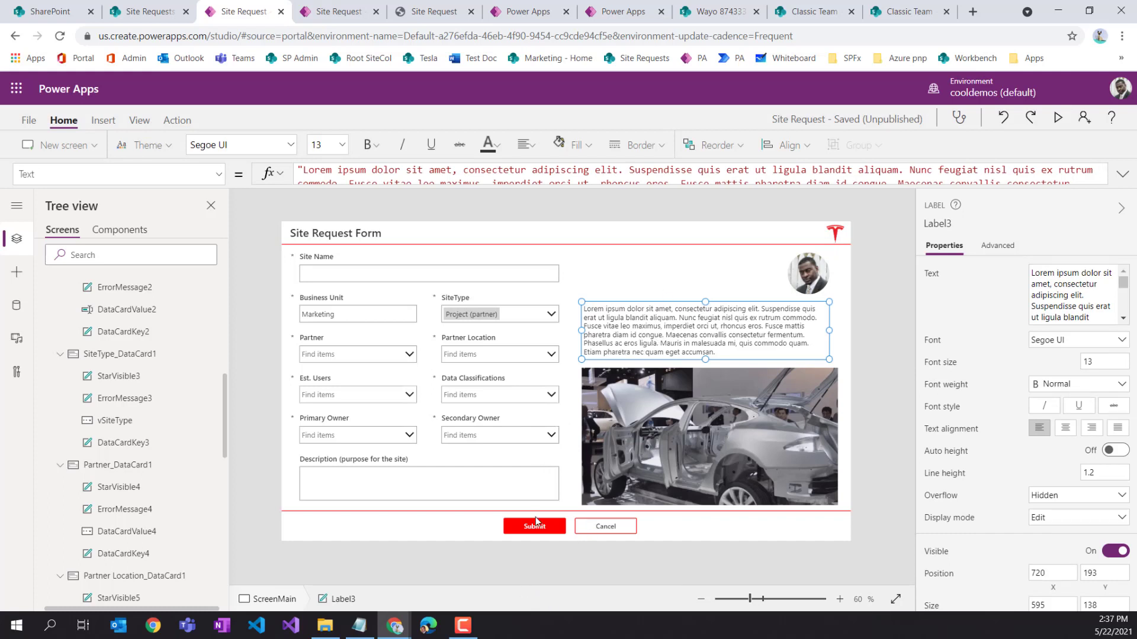
left_click(549, 527)
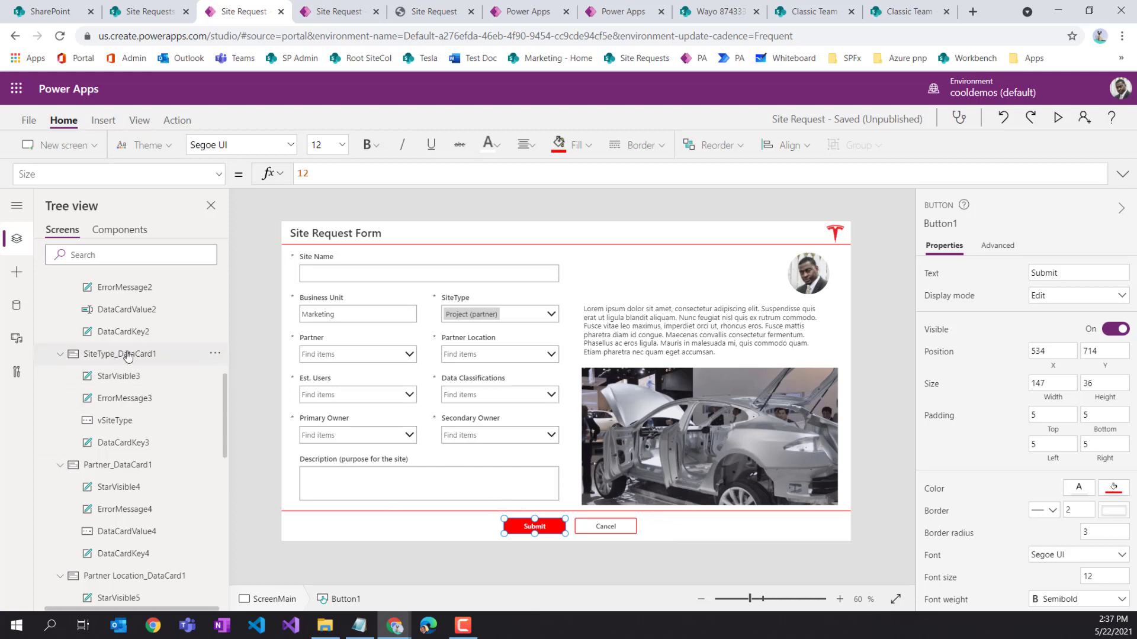
left_click(419, 19)
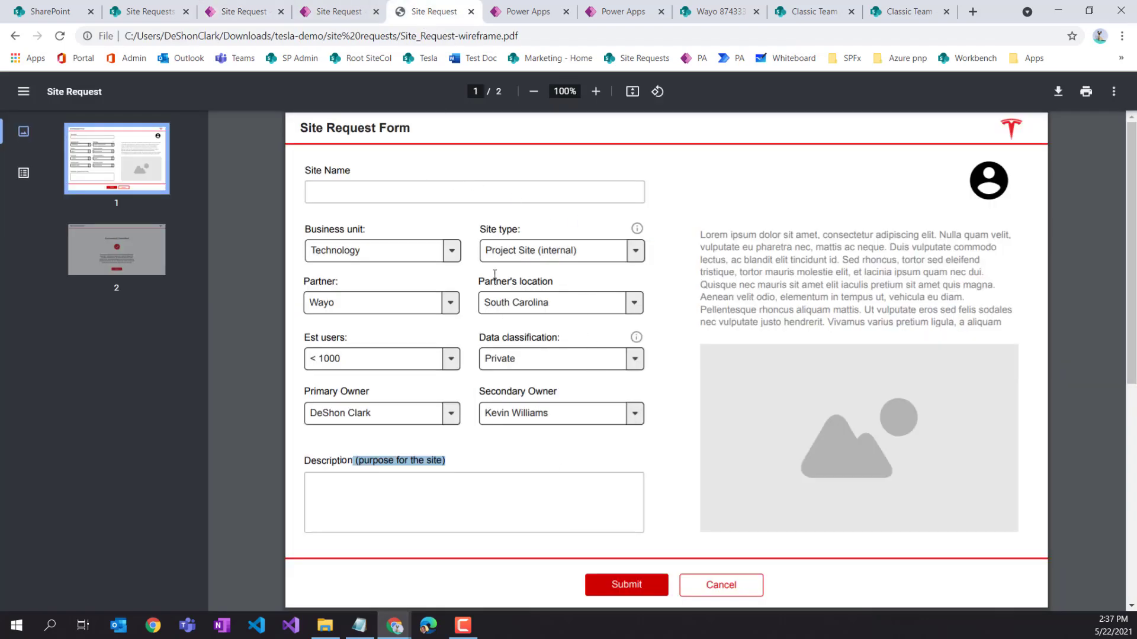
scroll(534, 337, "down", 7)
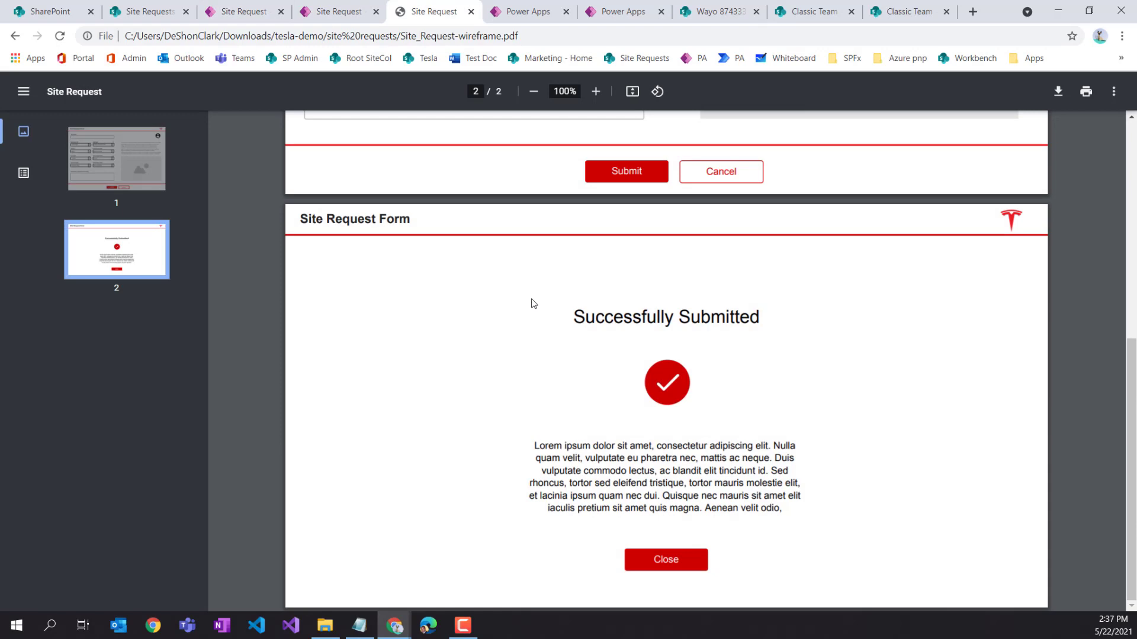
scroll(533, 303, "up", 7)
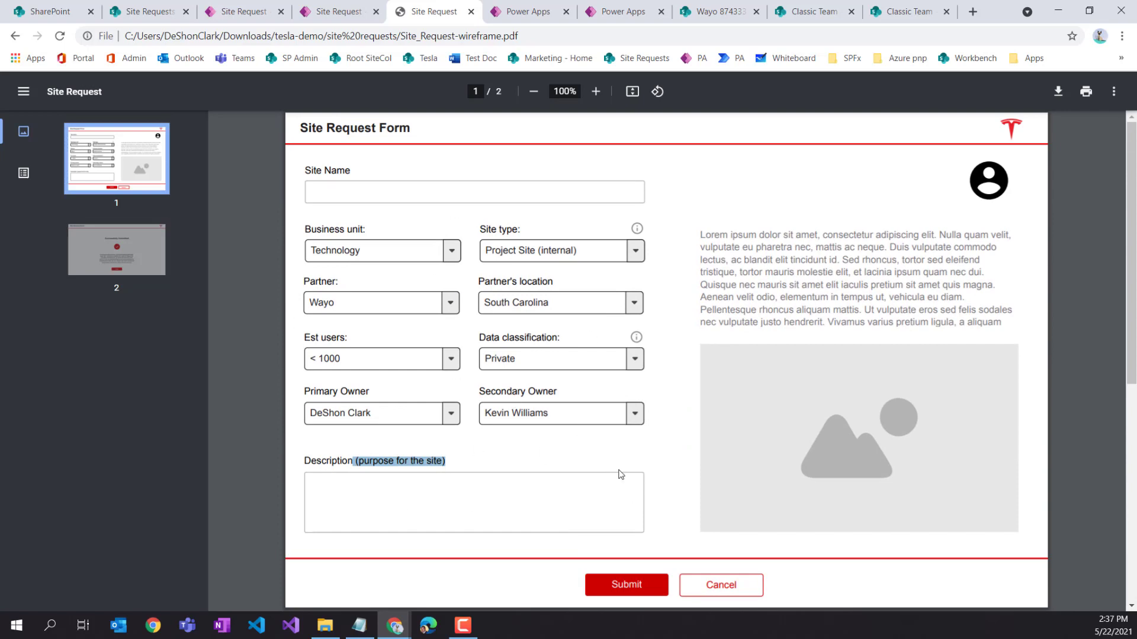
scroll(620, 474, "down", 7)
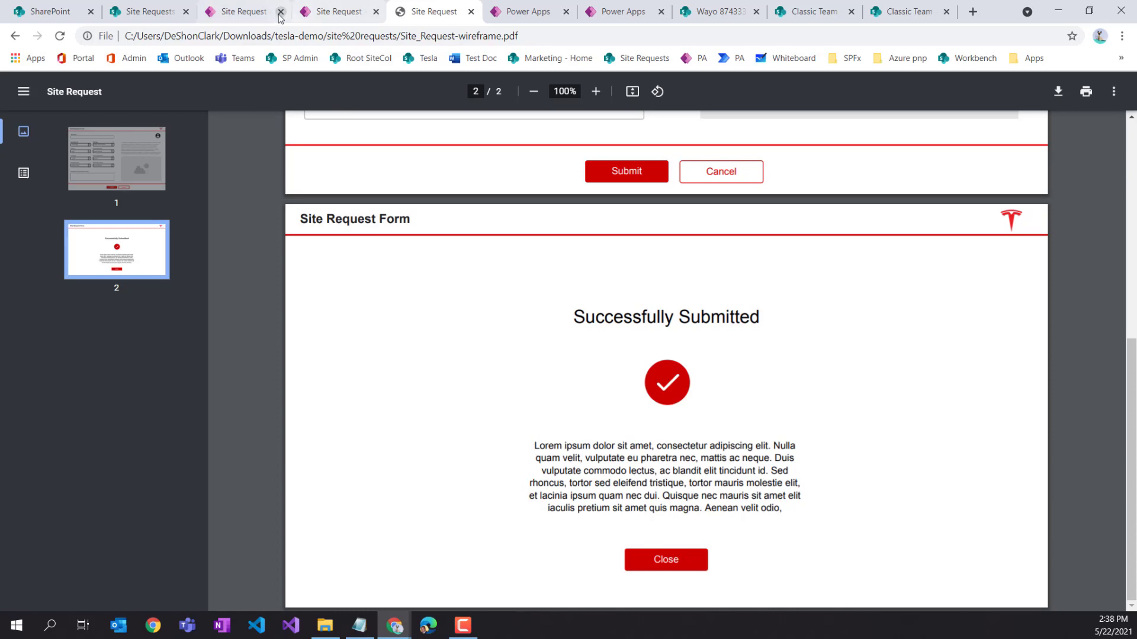
left_click(250, 19)
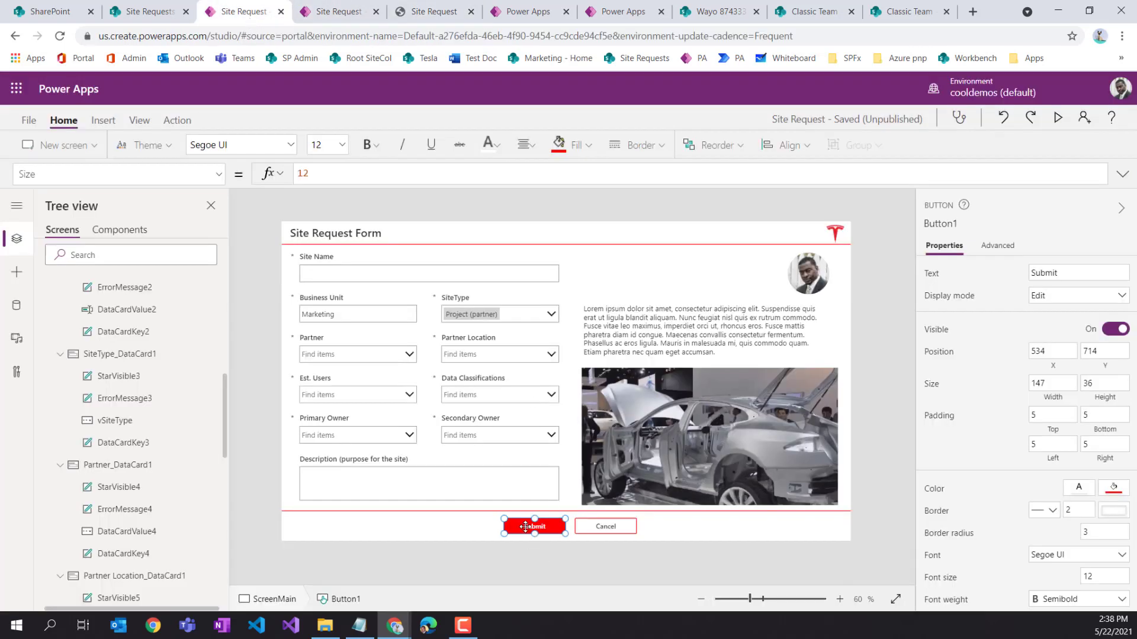
Set Button1's OnSelect property to SubmitForm(FormMain), replacing false
left_click(218, 174)
scroll(153, 385, "down", 3)
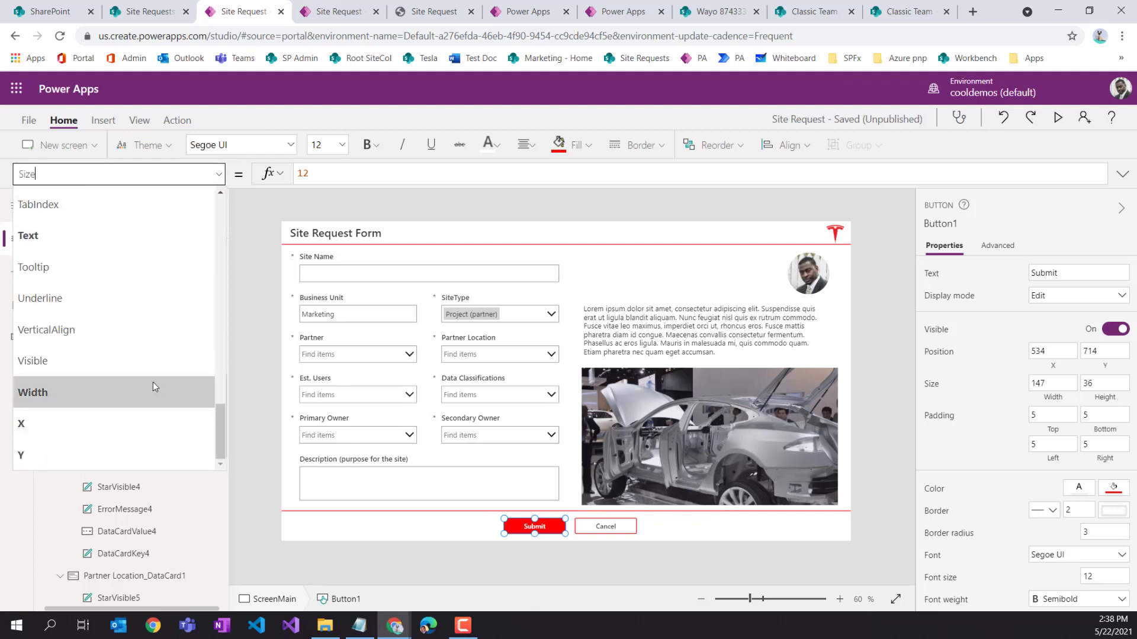
scroll(152, 385, "up", 3)
scroll(151, 385, "up", 8)
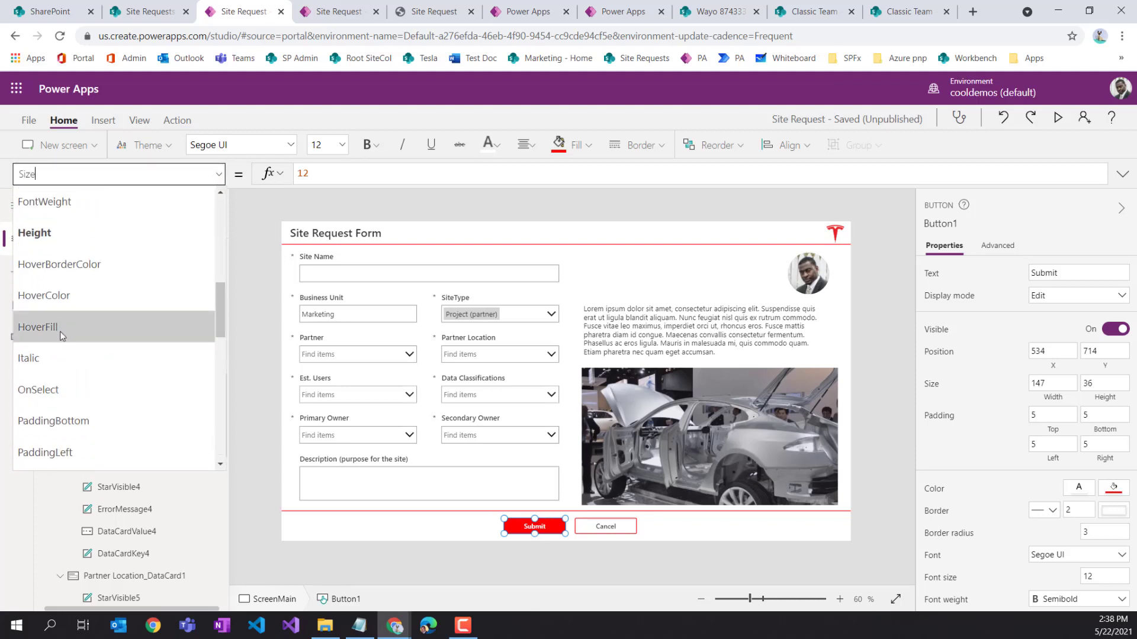
left_click(65, 384)
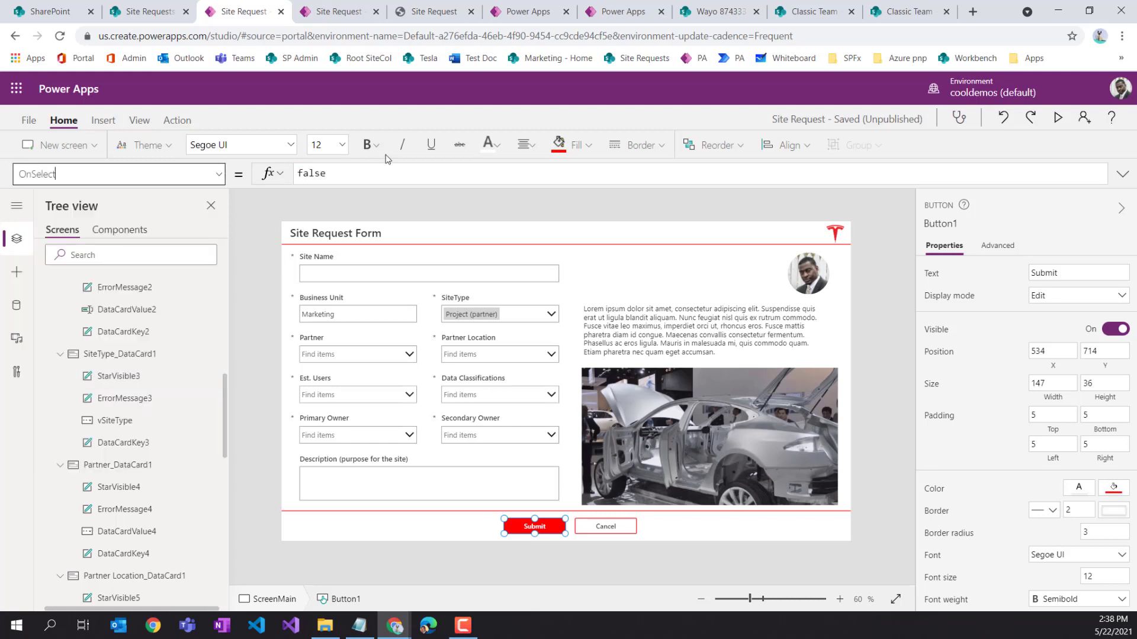
double_click(310, 173)
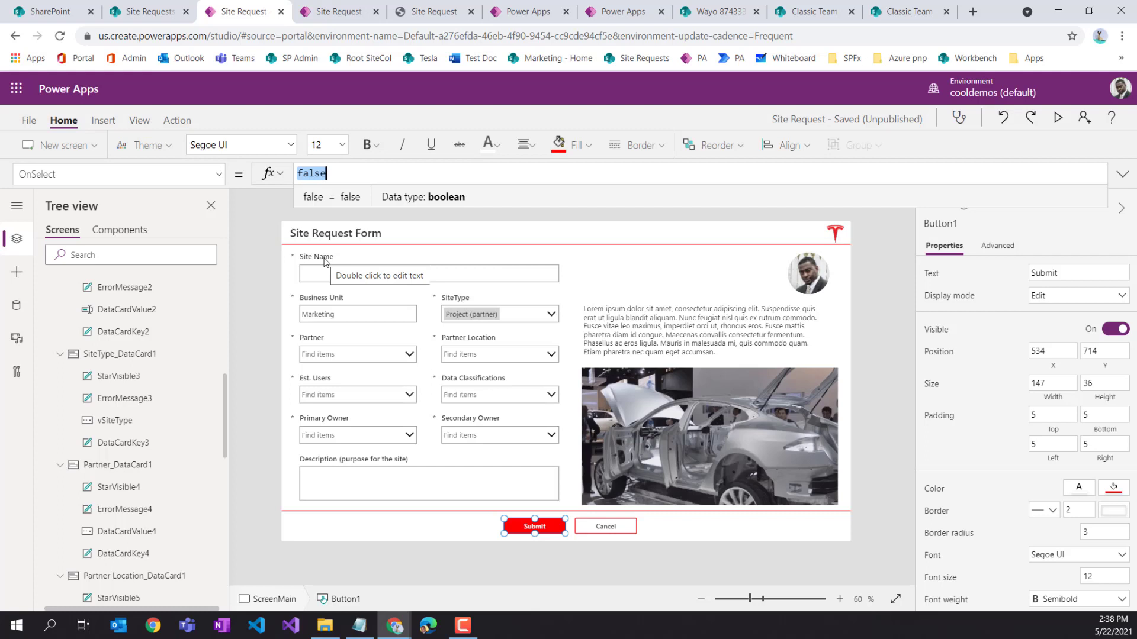
type("SubmitForm(")
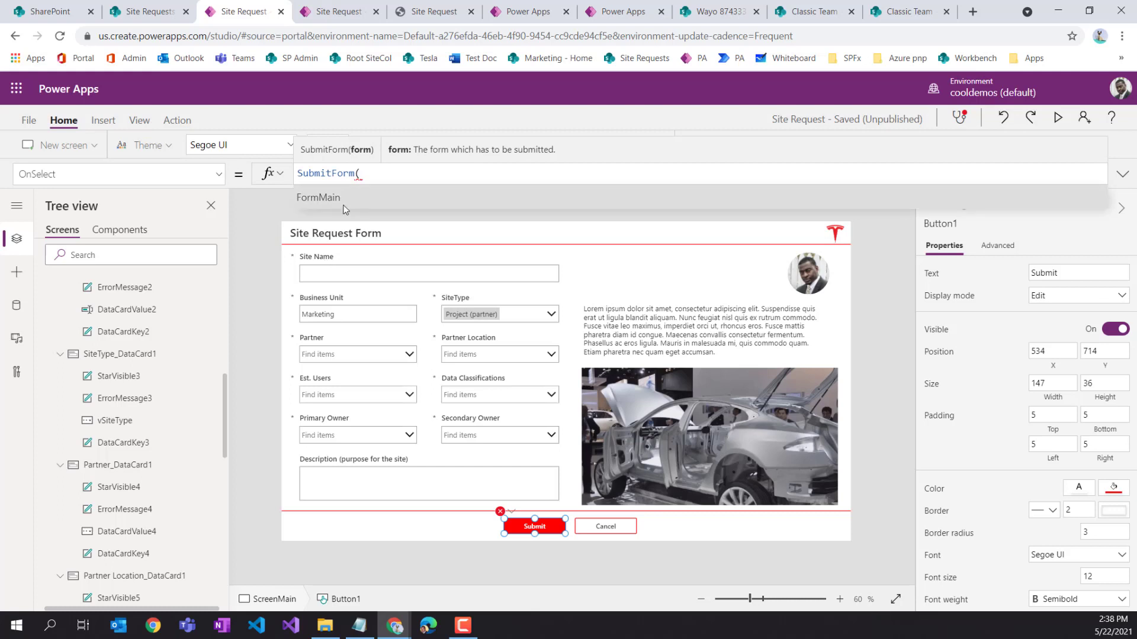
left_click(345, 206)
type(")")
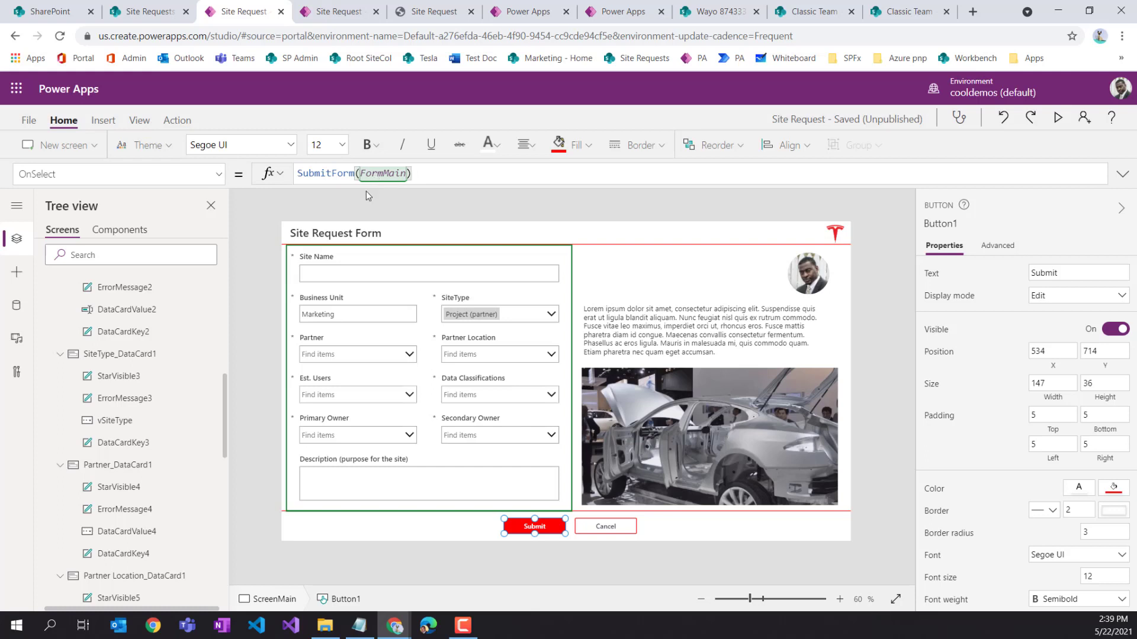
Fold up ScreenMain's controls in the Tree view so only App and ScreenMain remain
scroll(140, 355, "up", 10)
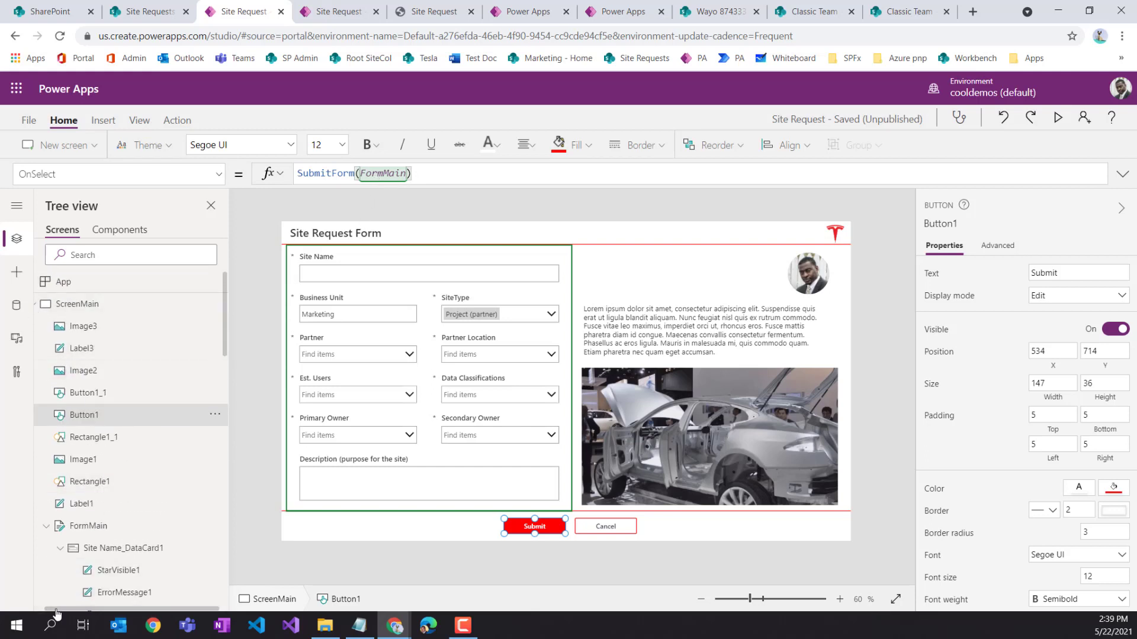
left_click_drag(53, 609, 25, 611)
left_click(42, 304)
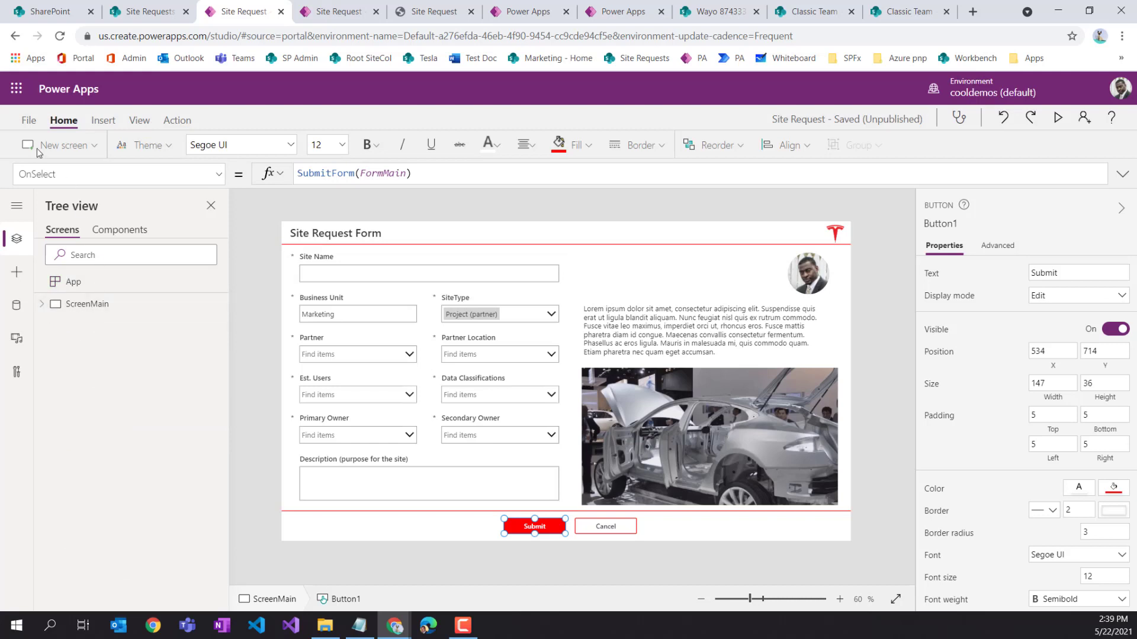
Add a new Success-layout screen and rename it ScreenSuccess
left_click(60, 145)
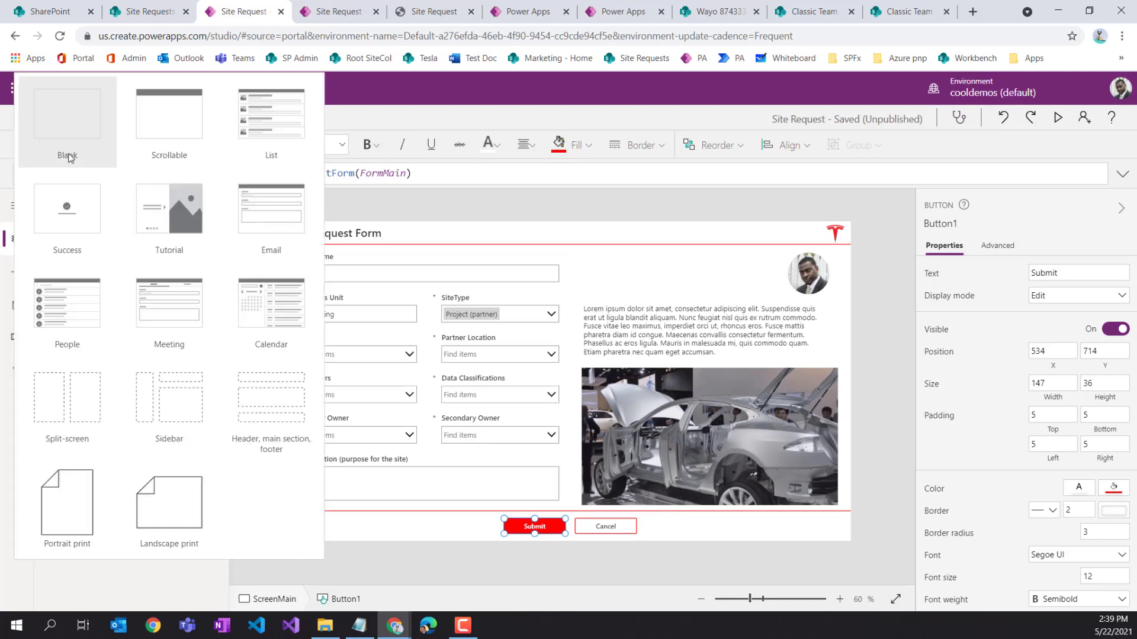
left_click(73, 226)
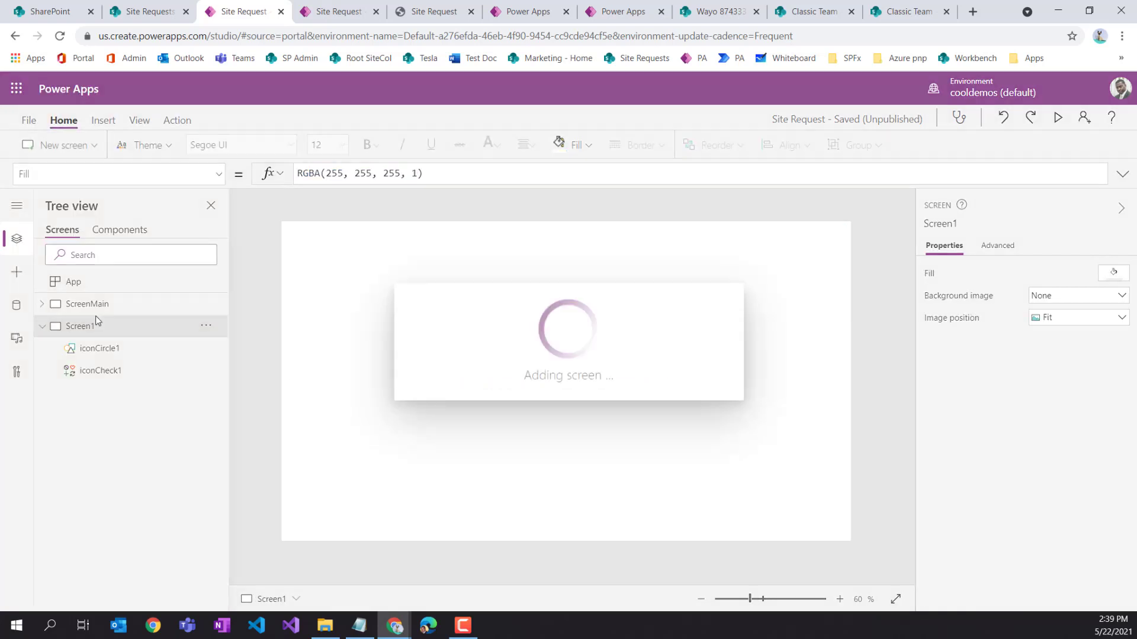
left_click(206, 326)
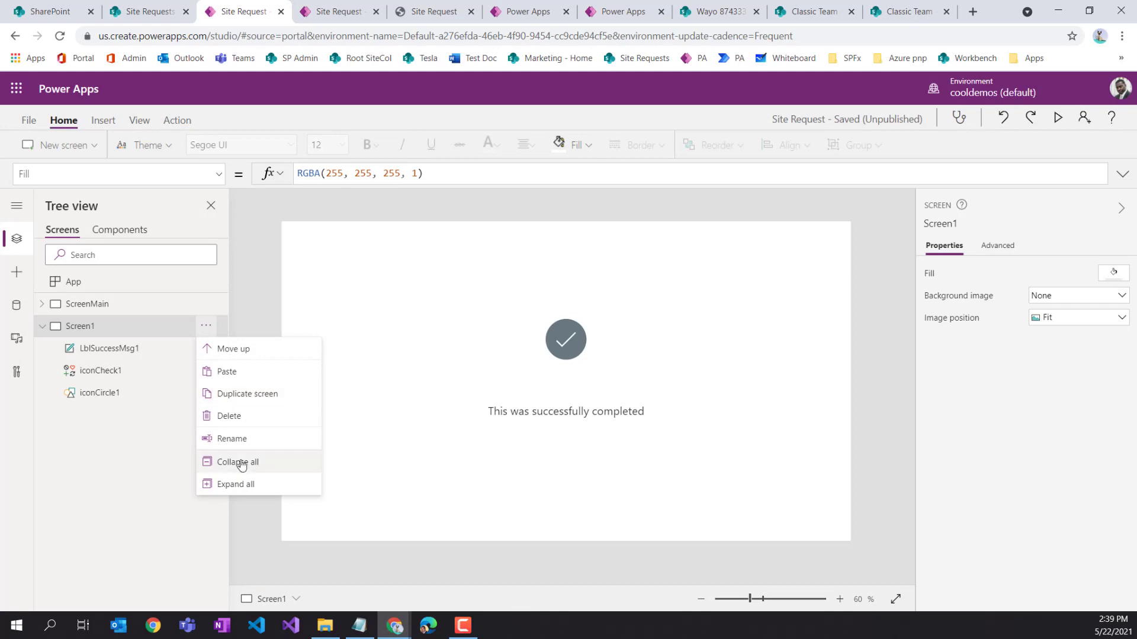
left_click(239, 440)
type("Scr")
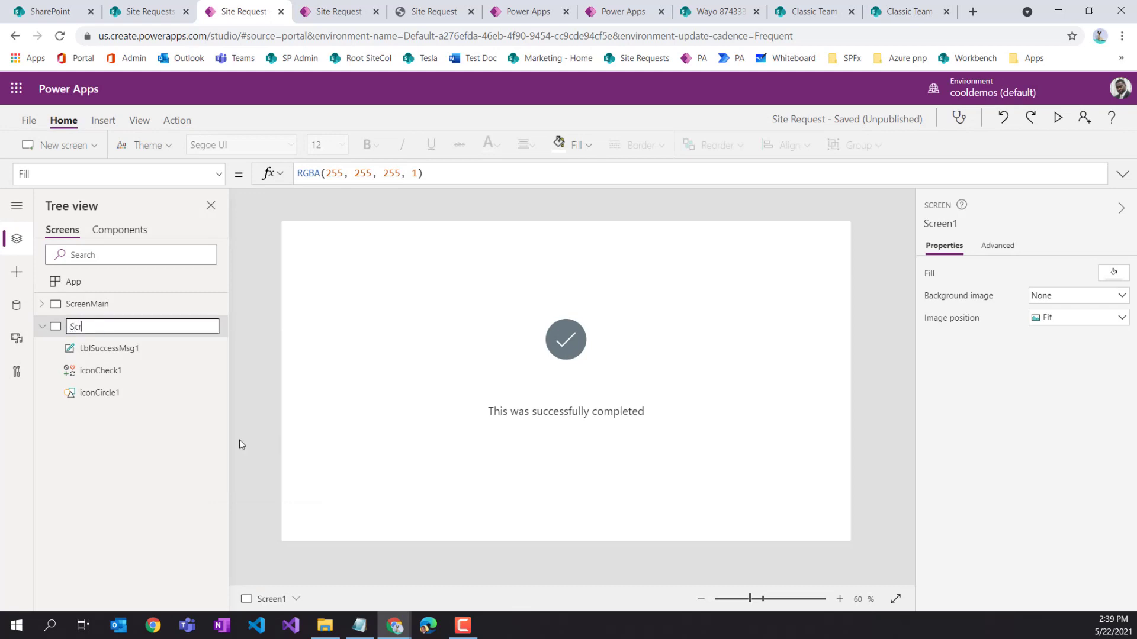
type("eenSuccess")
key("Return")
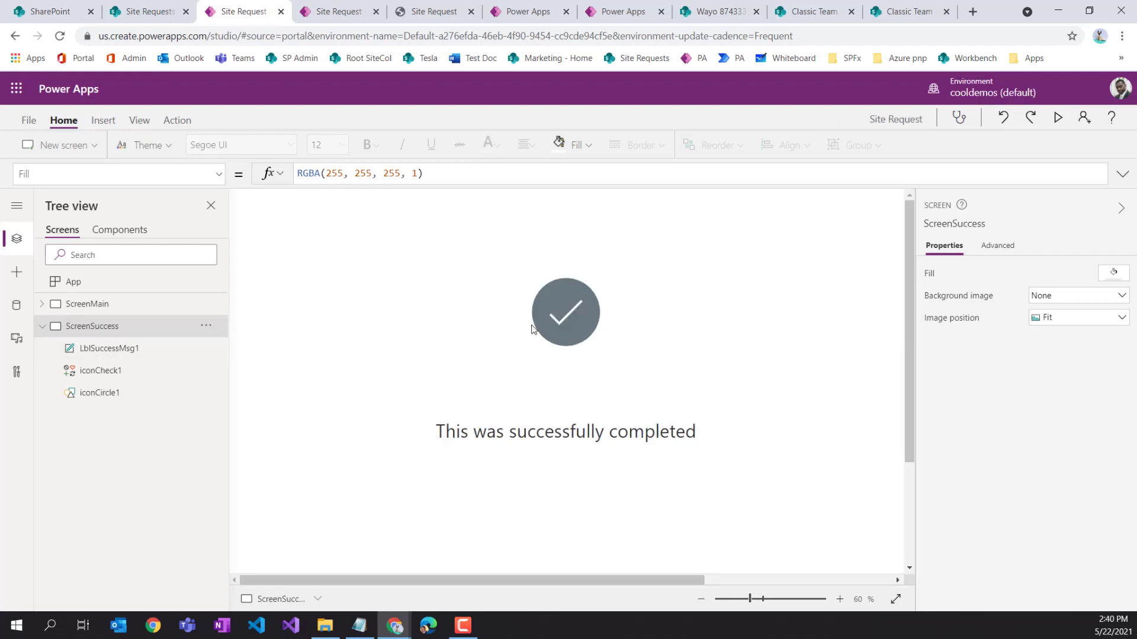
Make the circle behind the success check mark red
left_click(107, 362)
left_click(109, 392)
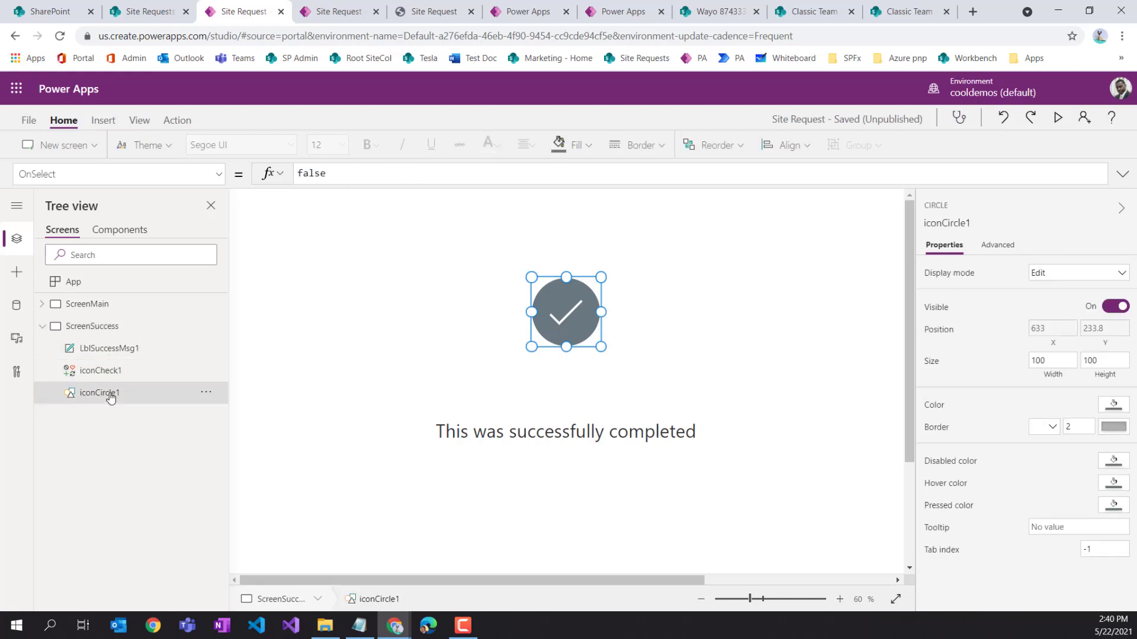
left_click(109, 379)
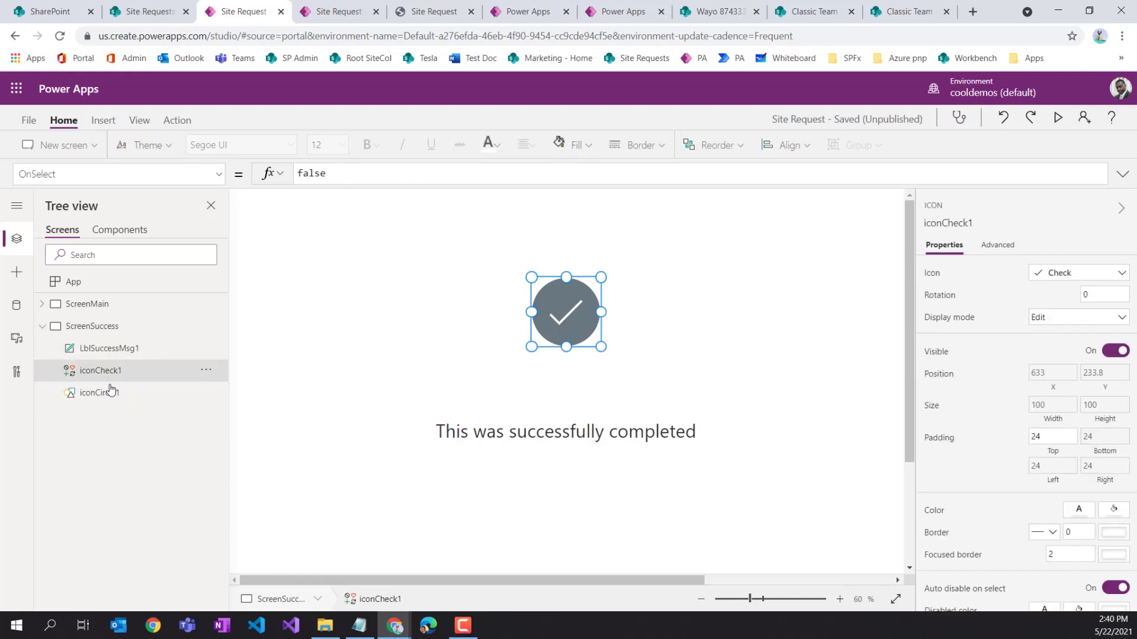
left_click(109, 398)
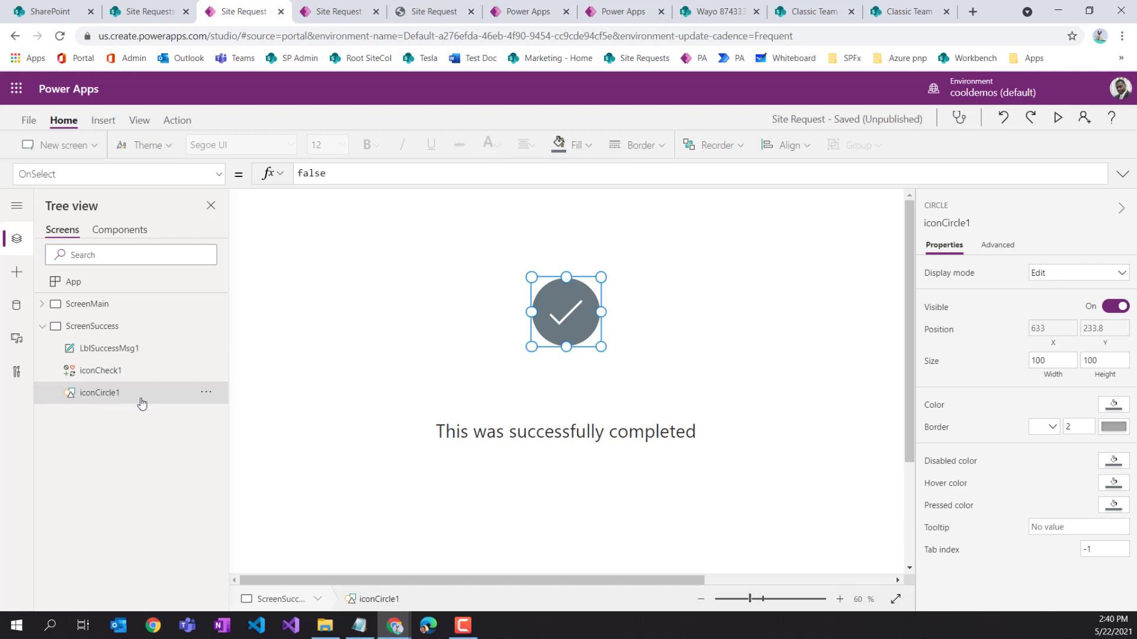
left_click(1113, 407)
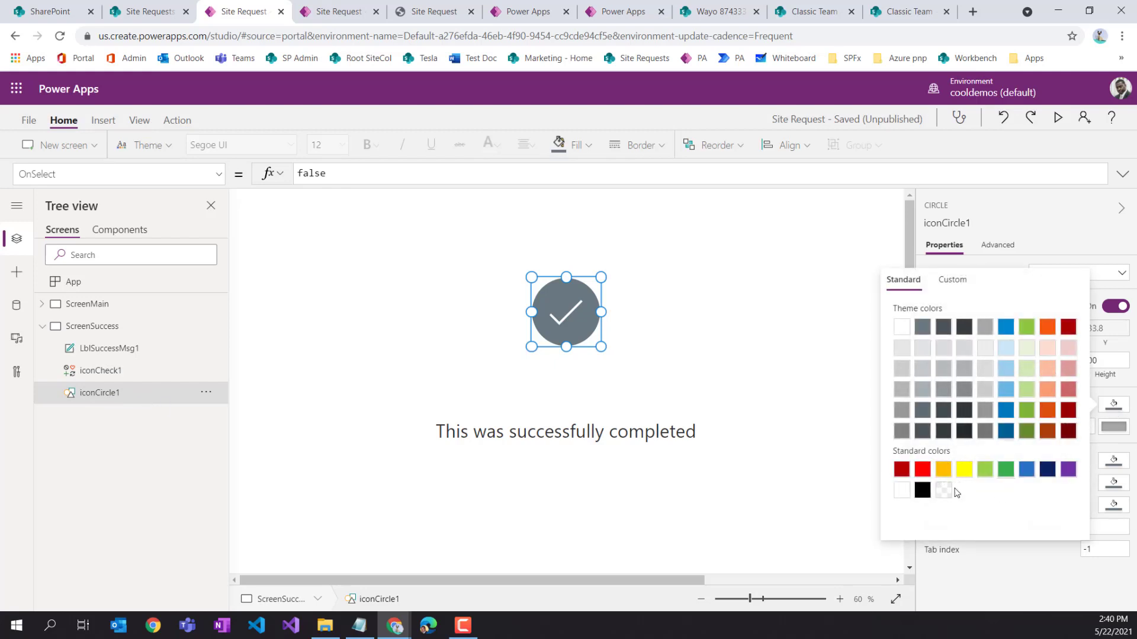
left_click(922, 471)
left_click(951, 562)
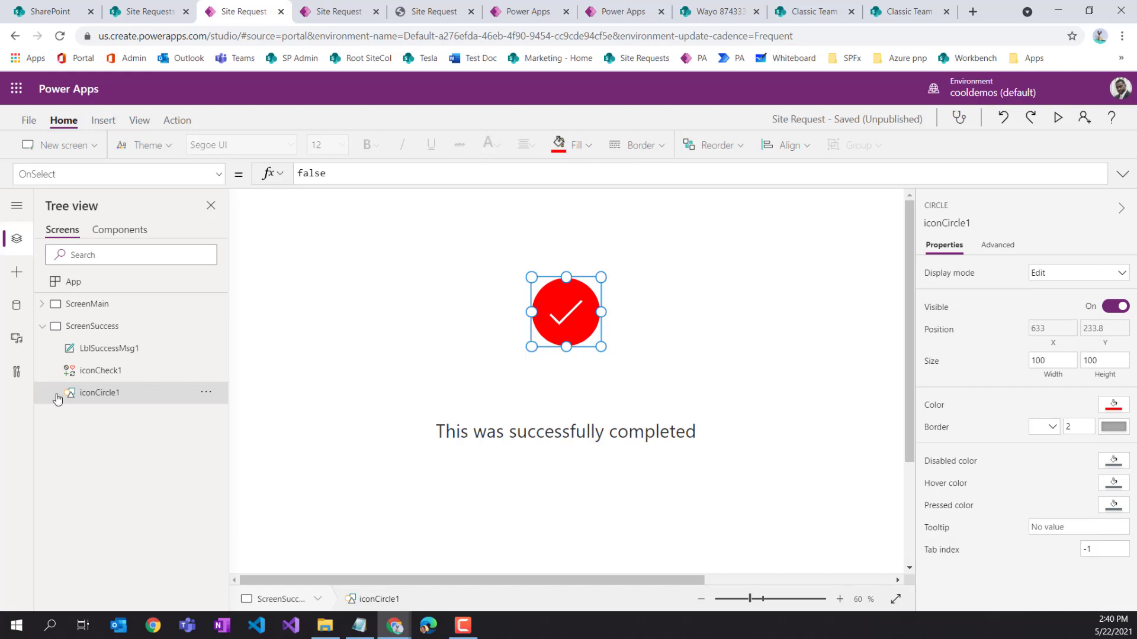
Return to ScreenMain and select the Submit button
left_click(508, 437)
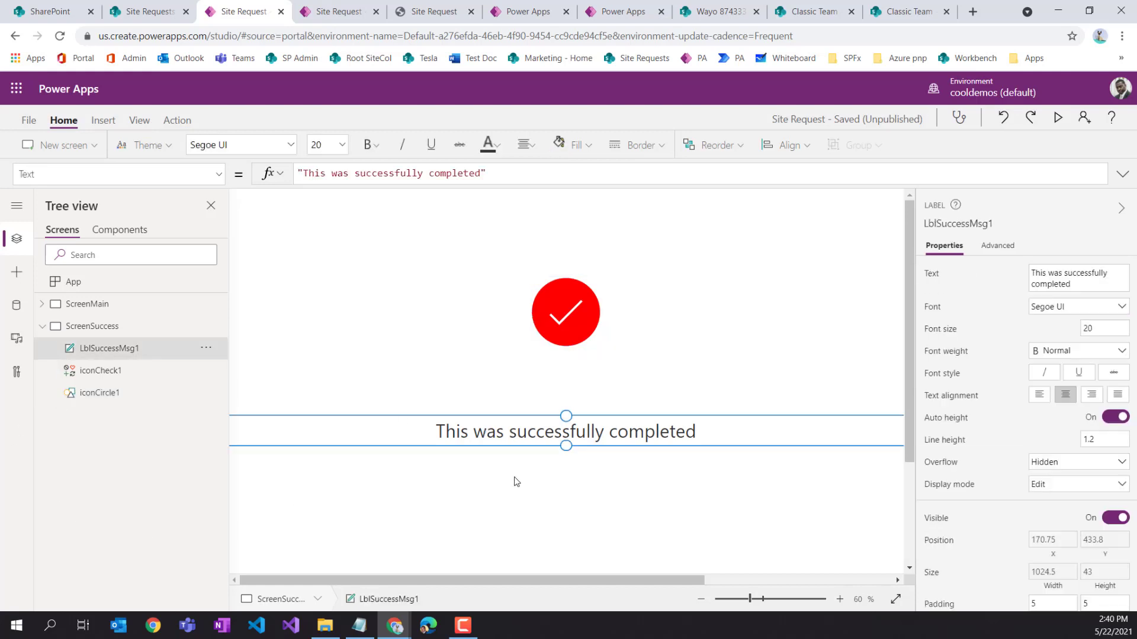
left_click(549, 486)
left_click(113, 304)
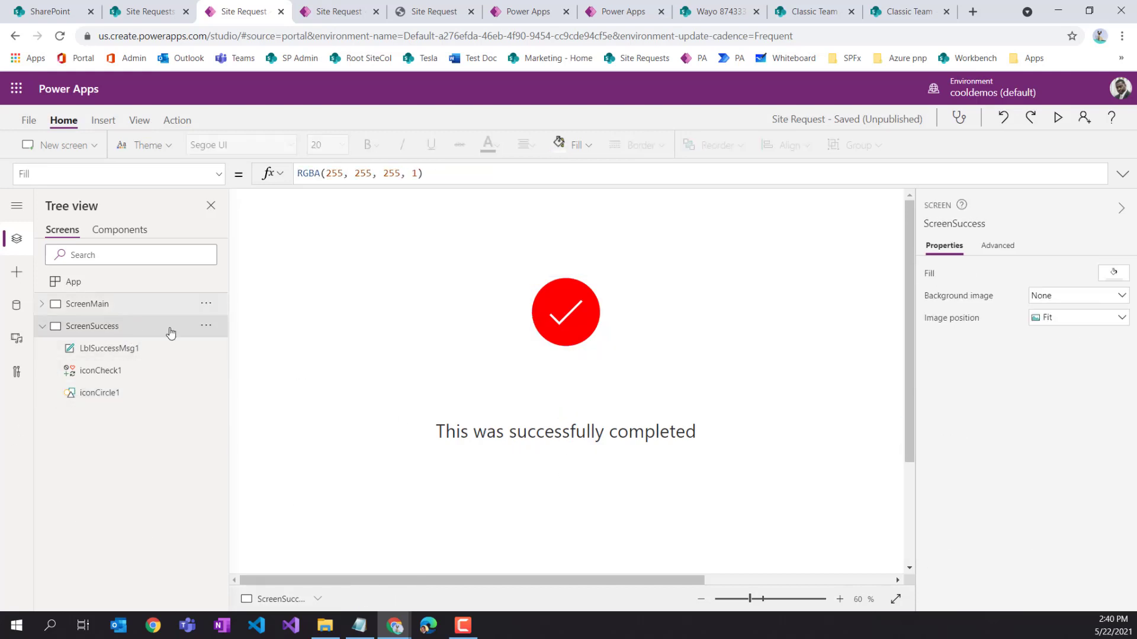
left_click(673, 482)
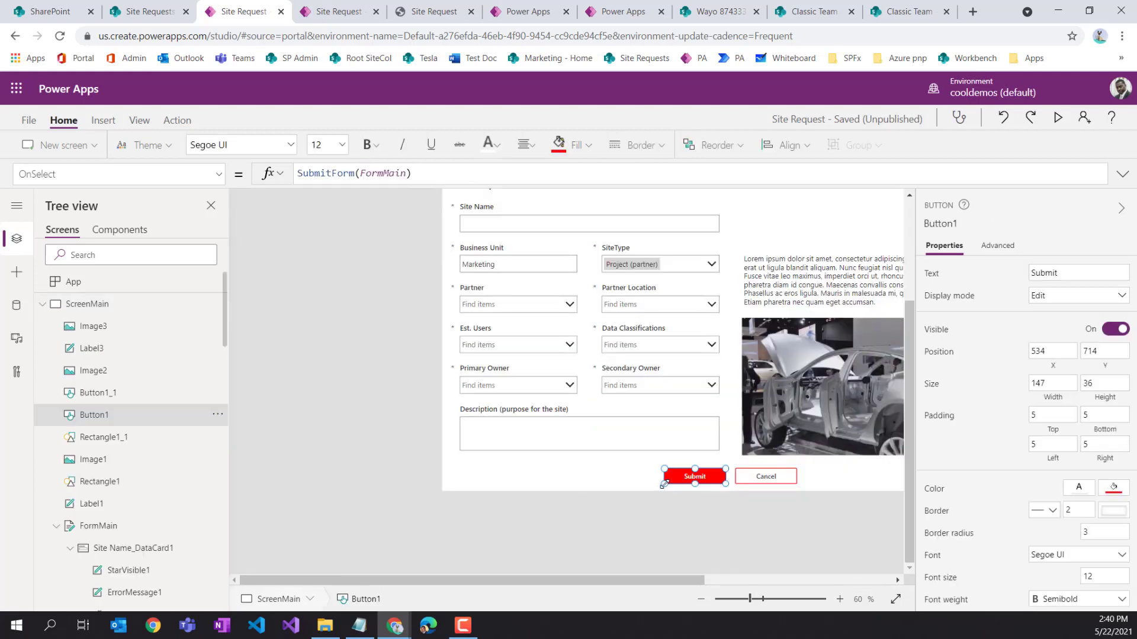
Copy the Submit button onto ScreenSuccess, centred under the success message
left_click(218, 414)
left_click(234, 460)
left_click(42, 304)
left_click(211, 329)
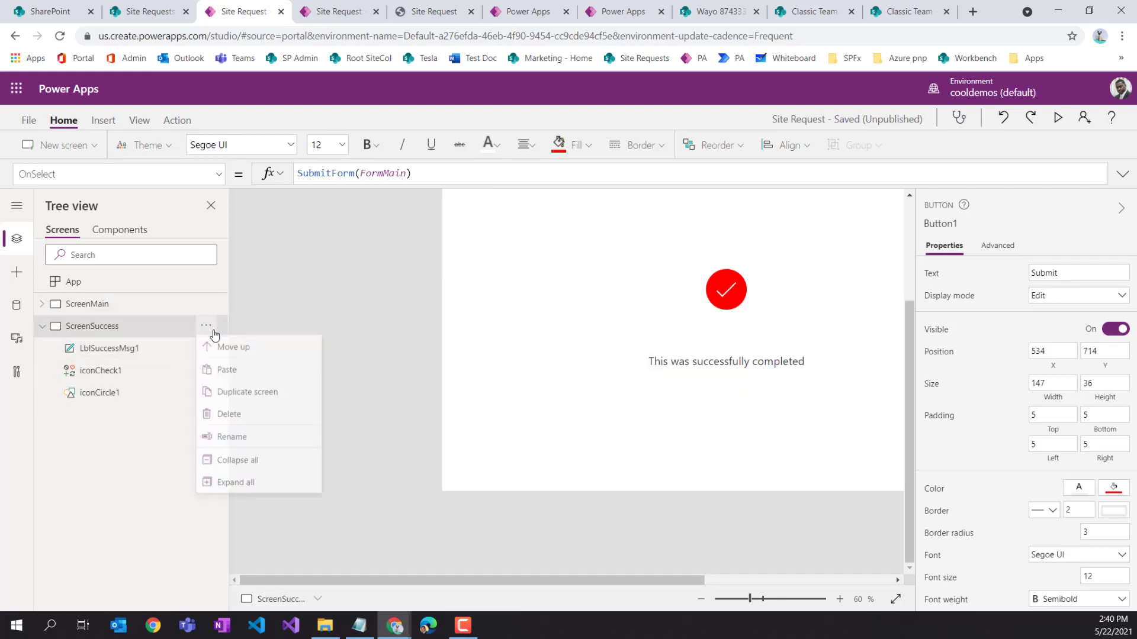
left_click(227, 369)
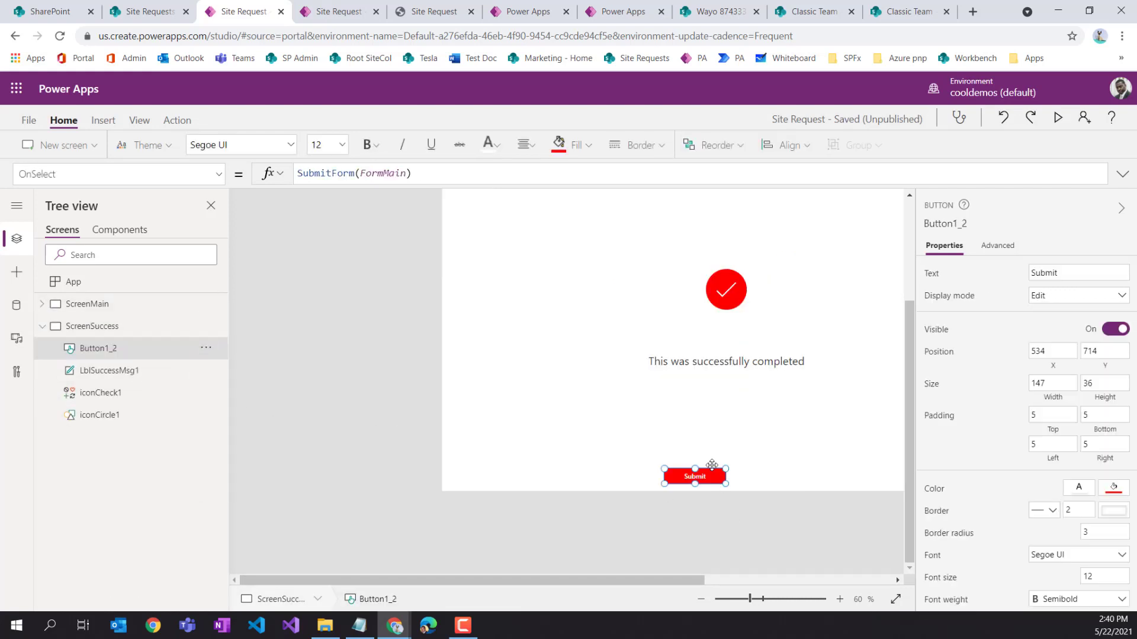
left_click_drag(712, 466, 742, 401)
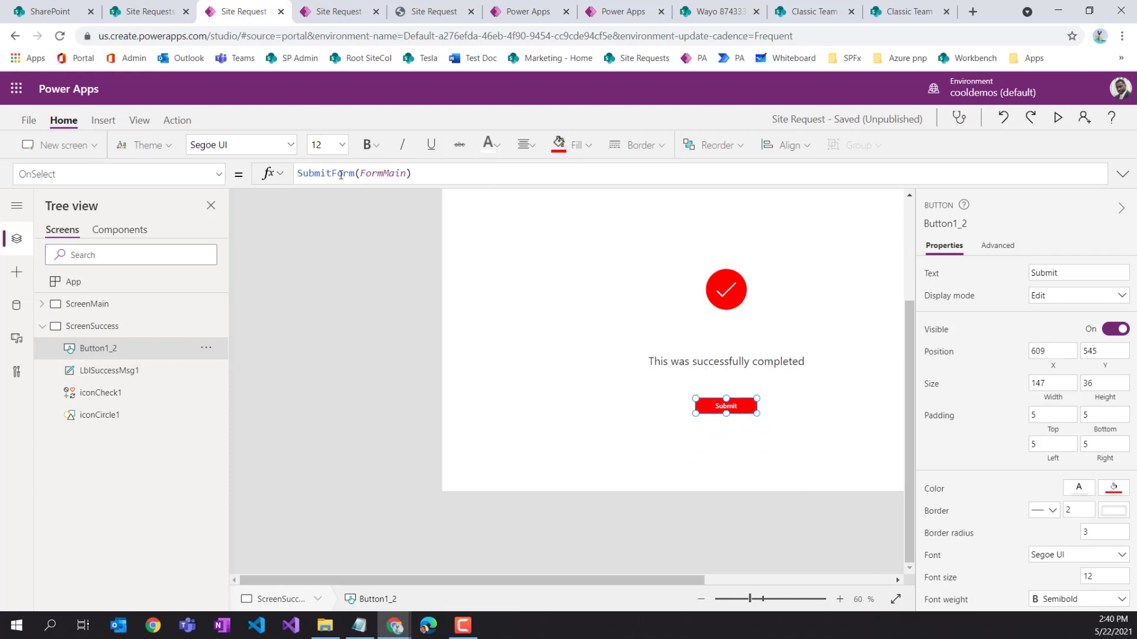
Relabel the pasted button 'Close'
left_click_drag(1081, 273, 1026, 278)
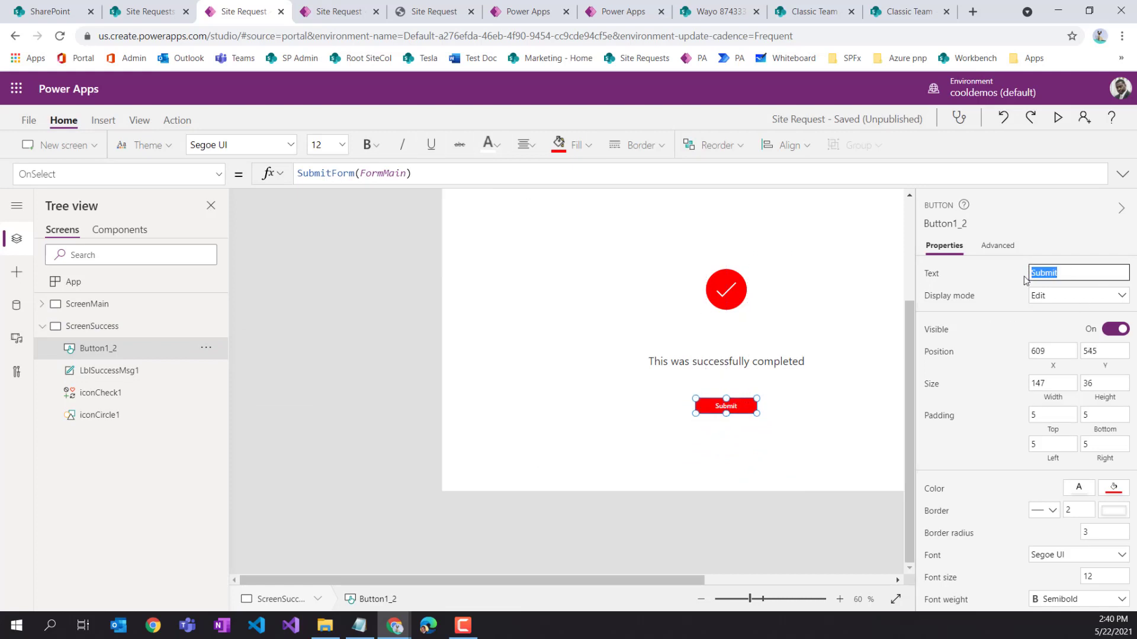
type("Co")
type("ose")
left_click(1015, 319)
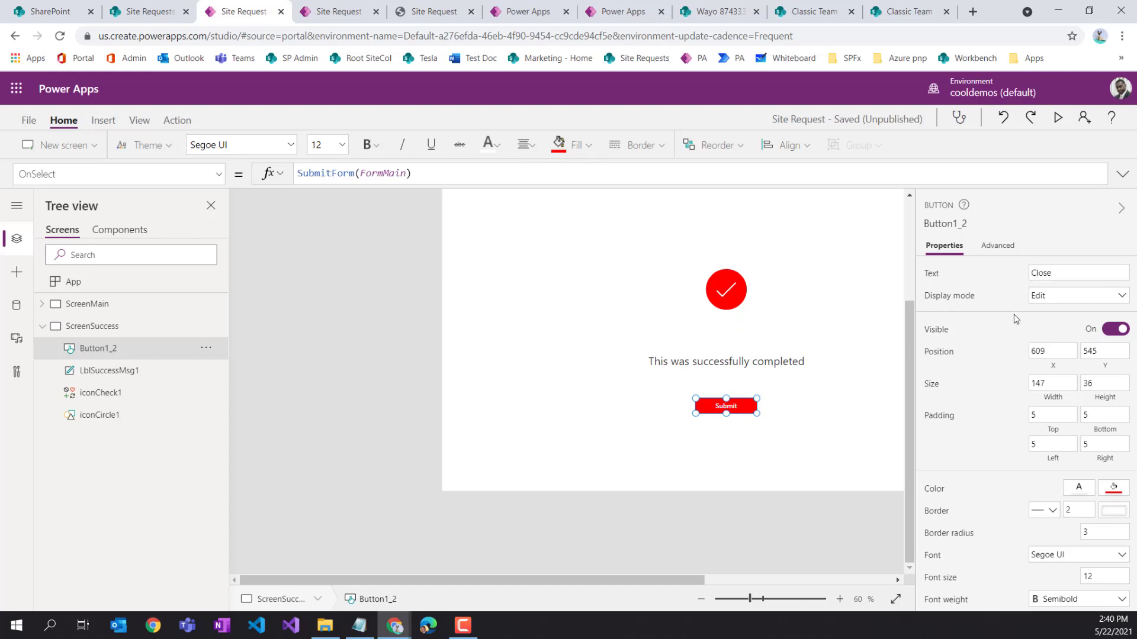
left_click(727, 429)
left_click(740, 406)
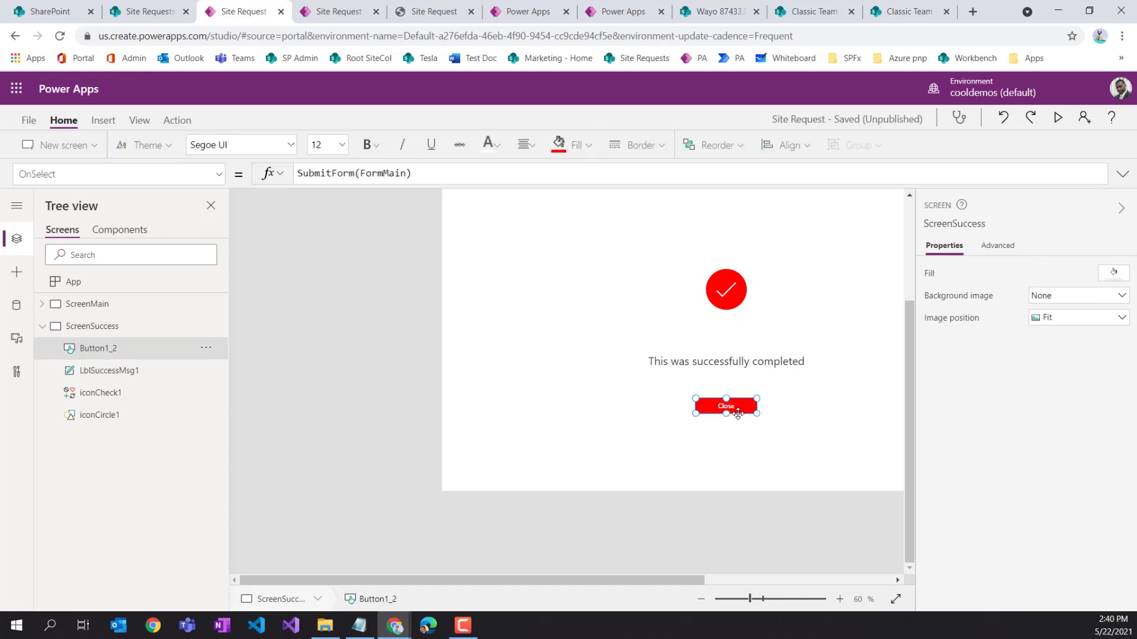
Replace the Close button's OnSelect formula with Exit(false)
left_click(358, 177)
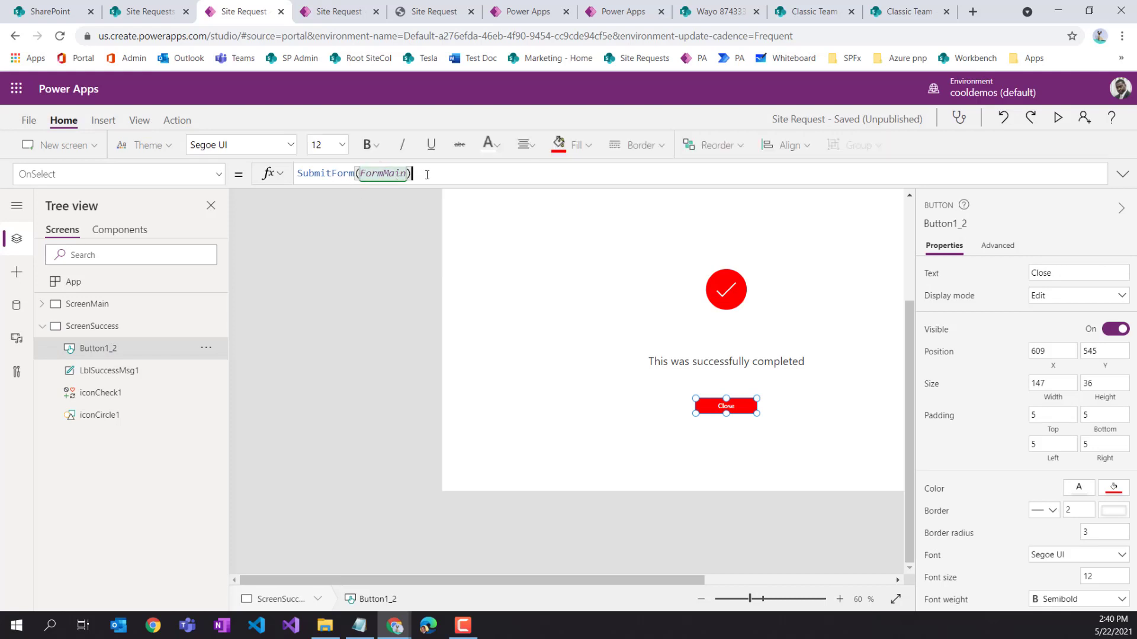
left_click_drag(413, 173, 321, 173)
key("BackSpace")
key("BackSpace")
key("BackSpace")
key("BackSpace")
key("BackSpace")
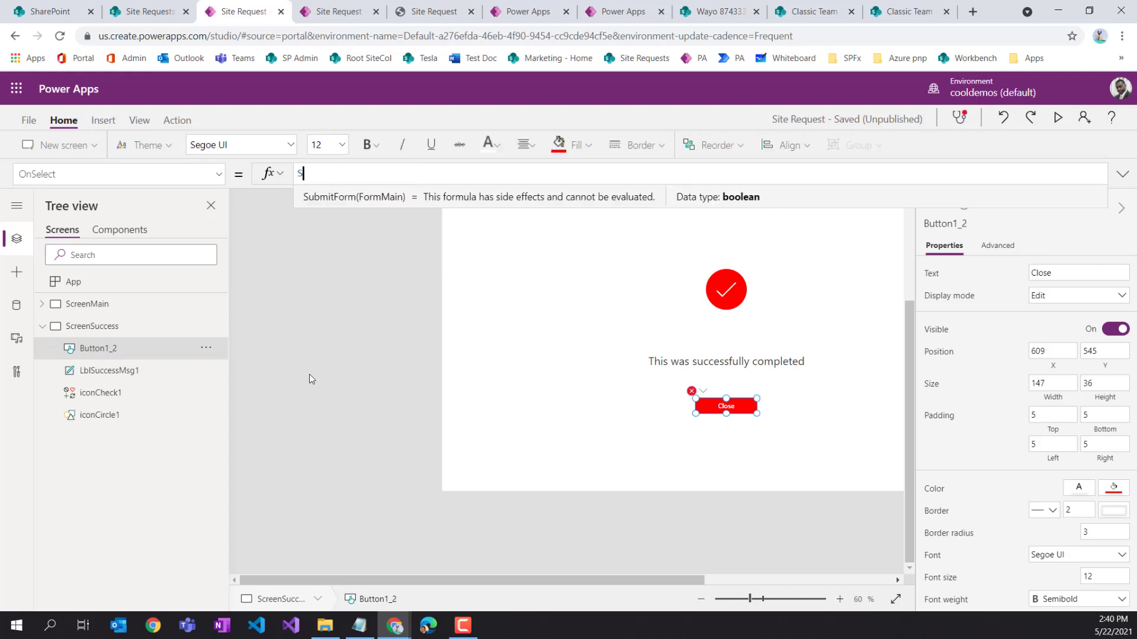
type("exit(")
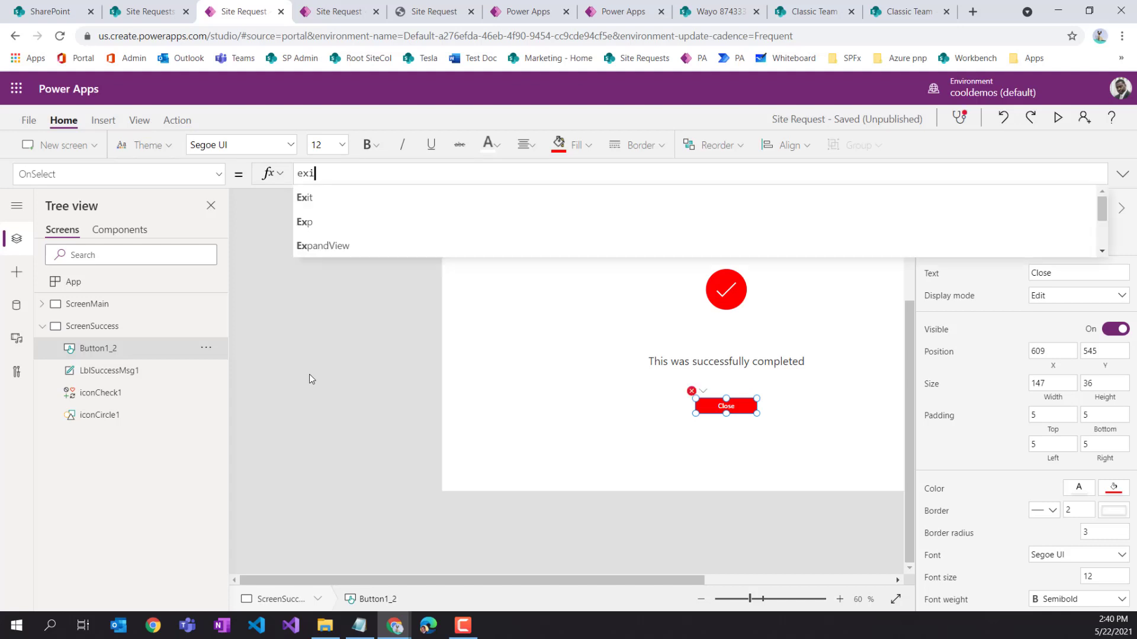
key("Tab")
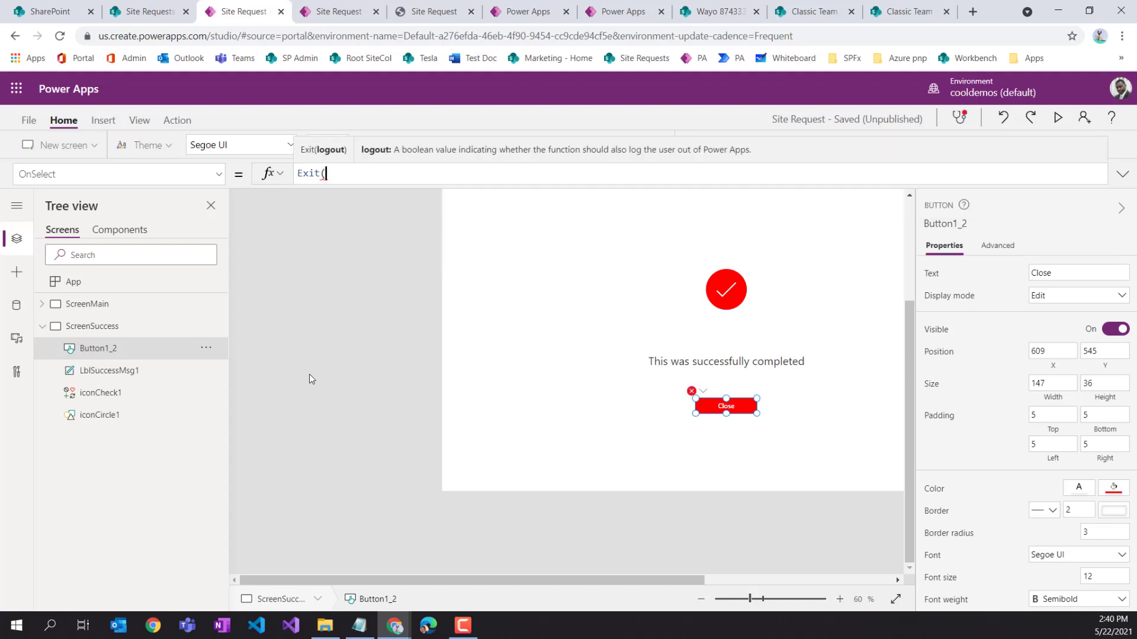
type("false)")
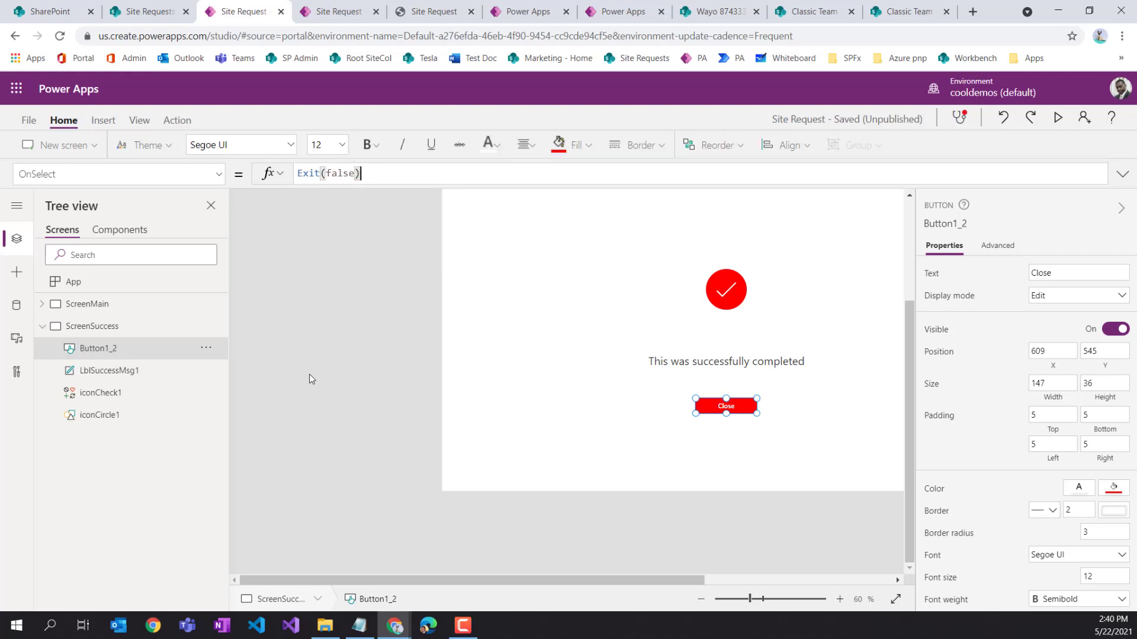
left_click(704, 460)
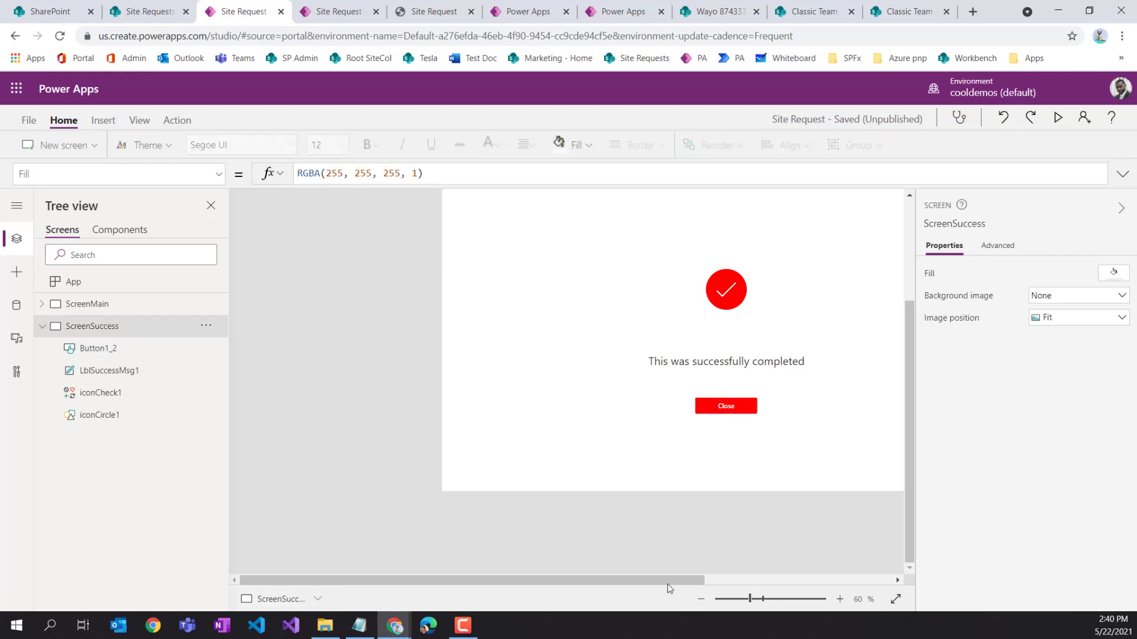
left_click_drag(662, 582, 738, 592)
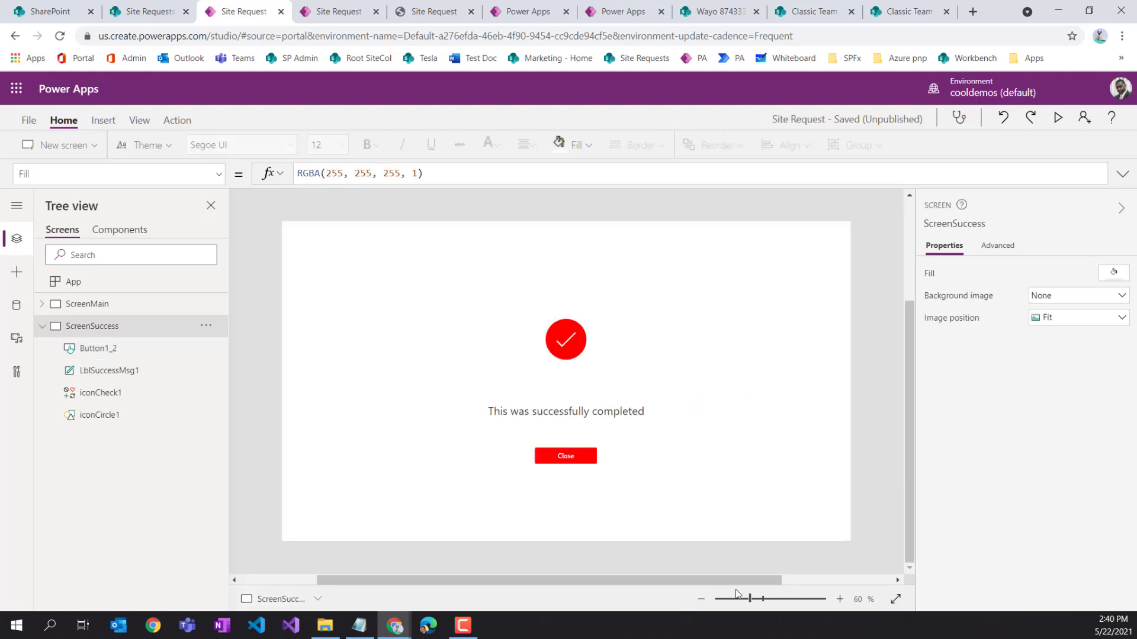
Set both the divider above the buttons and the header line to height 3
left_click(115, 308)
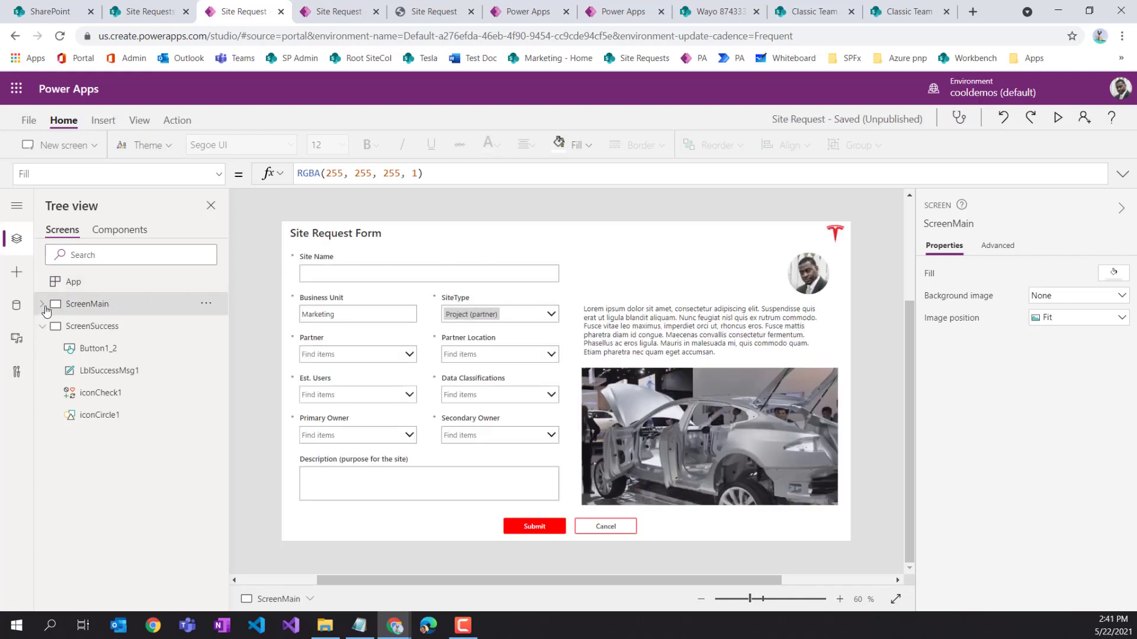
left_click(44, 305)
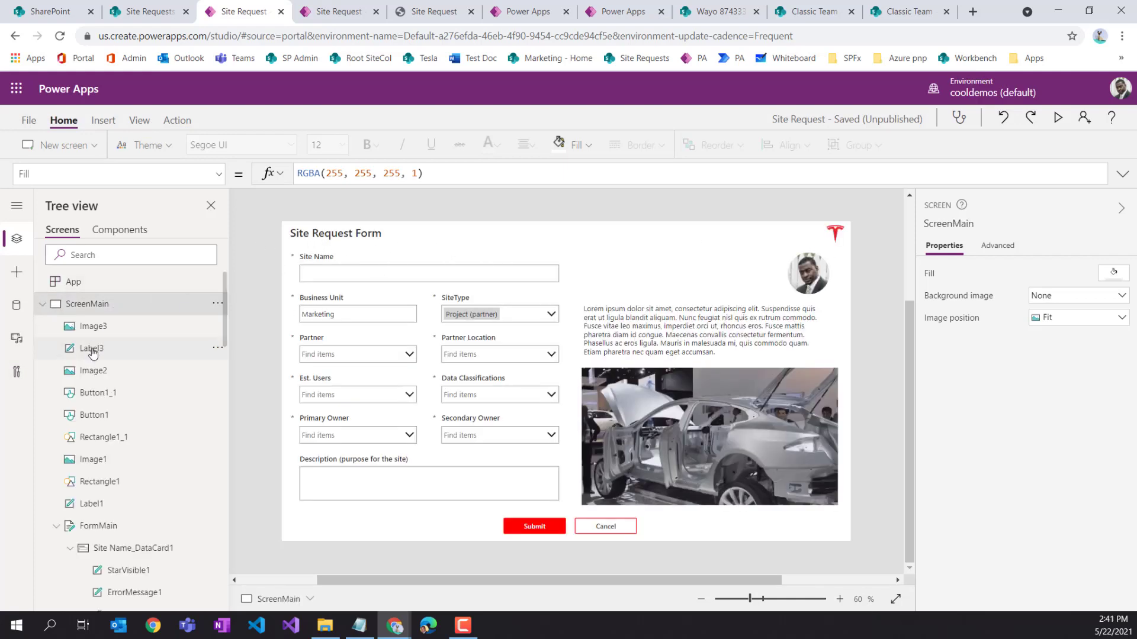
left_click(116, 441)
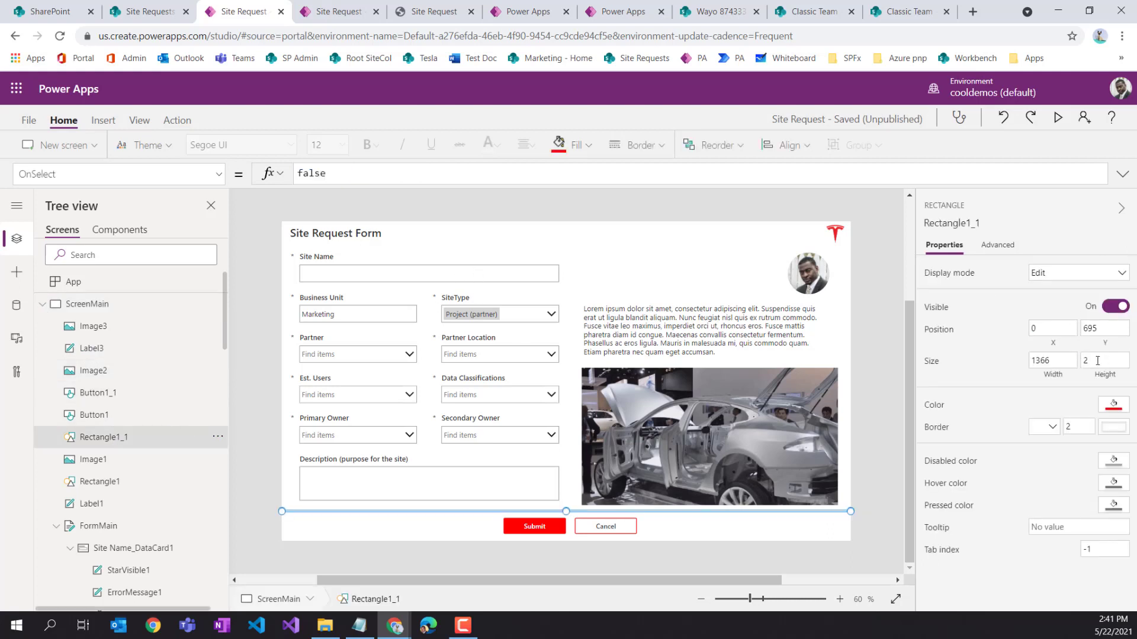
left_click_drag(1097, 360, 1081, 382)
type("3")
left_click(1037, 388)
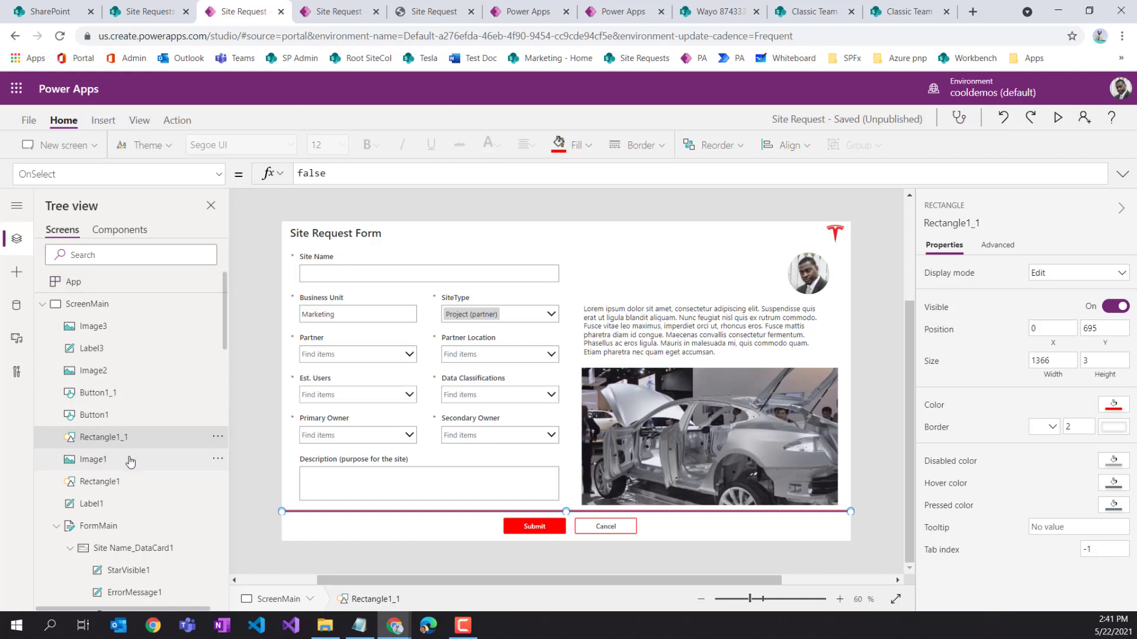
left_click(98, 483)
left_click(1094, 361)
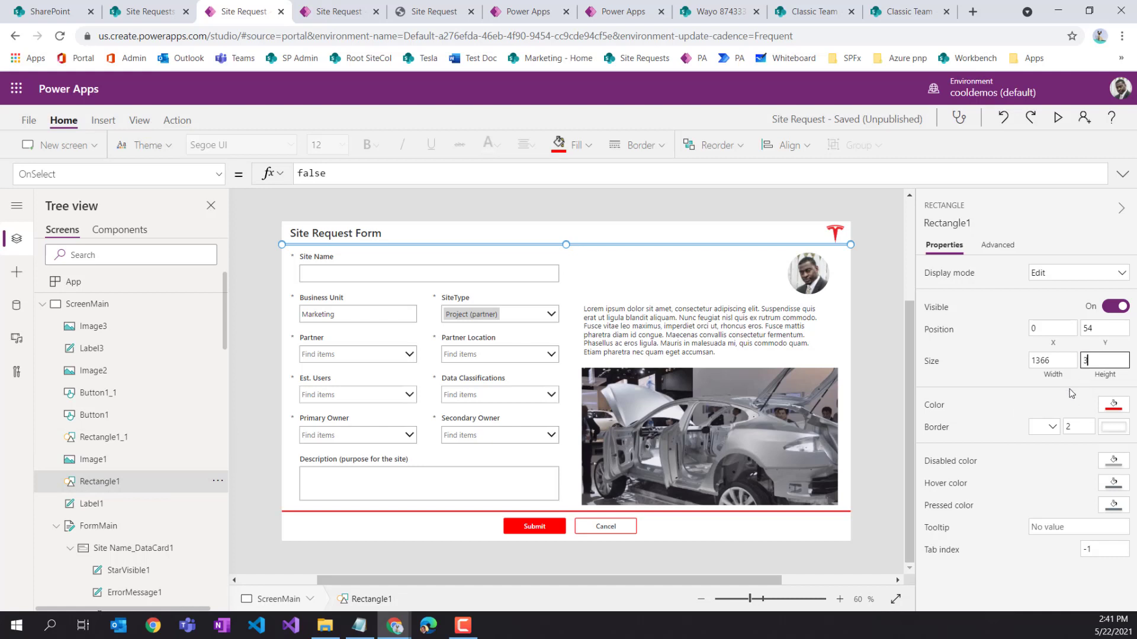
type("3")
left_click(1033, 396)
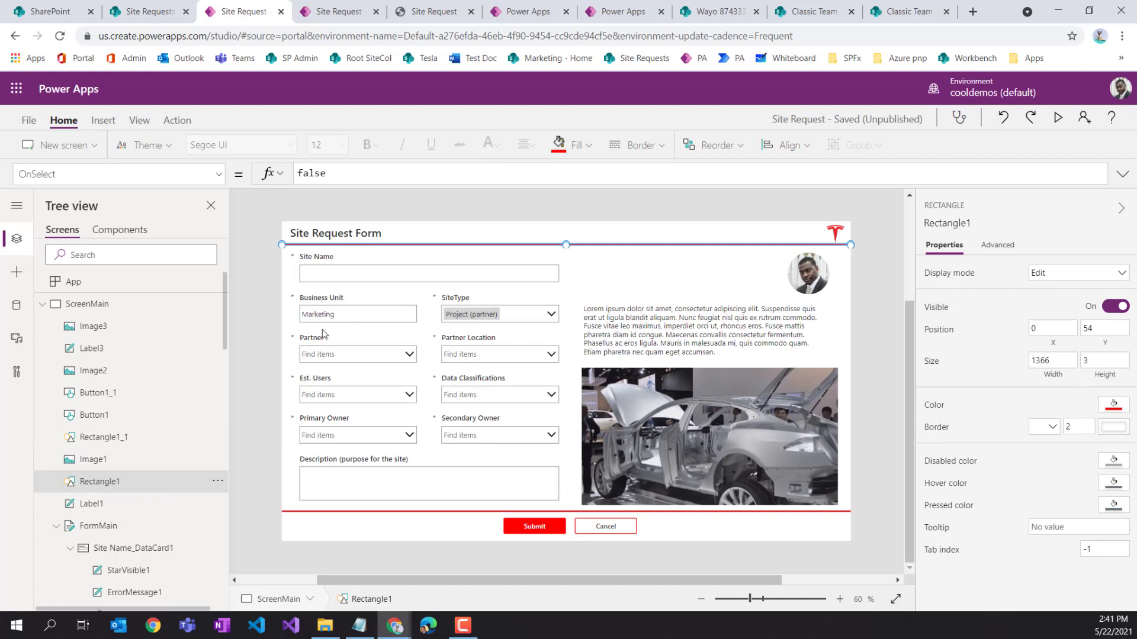
left_click(296, 215)
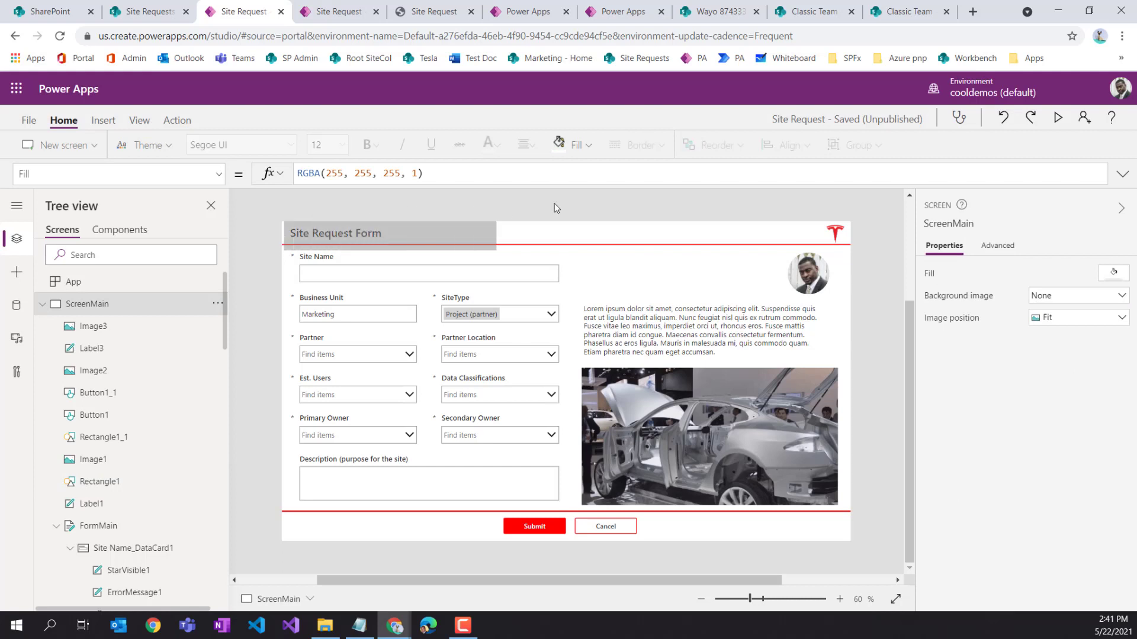
Copy the header title, logo and line from ScreenMain and paste them onto ScreenSuccess
left_click_drag(860, 201, 865, 202)
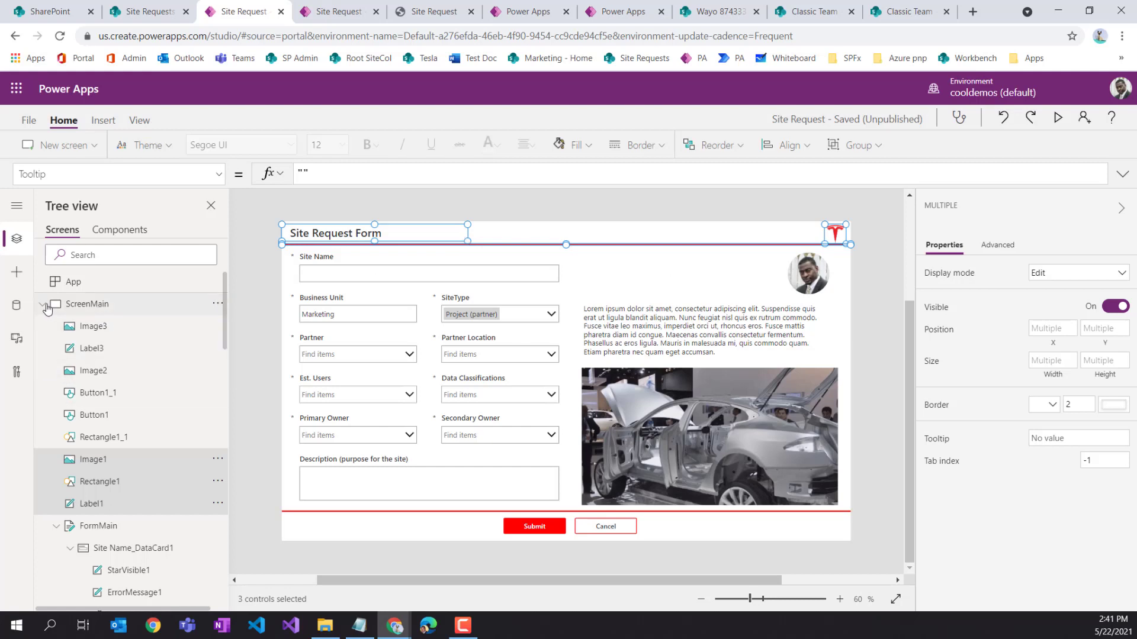
left_click(42, 304)
left_click(103, 329)
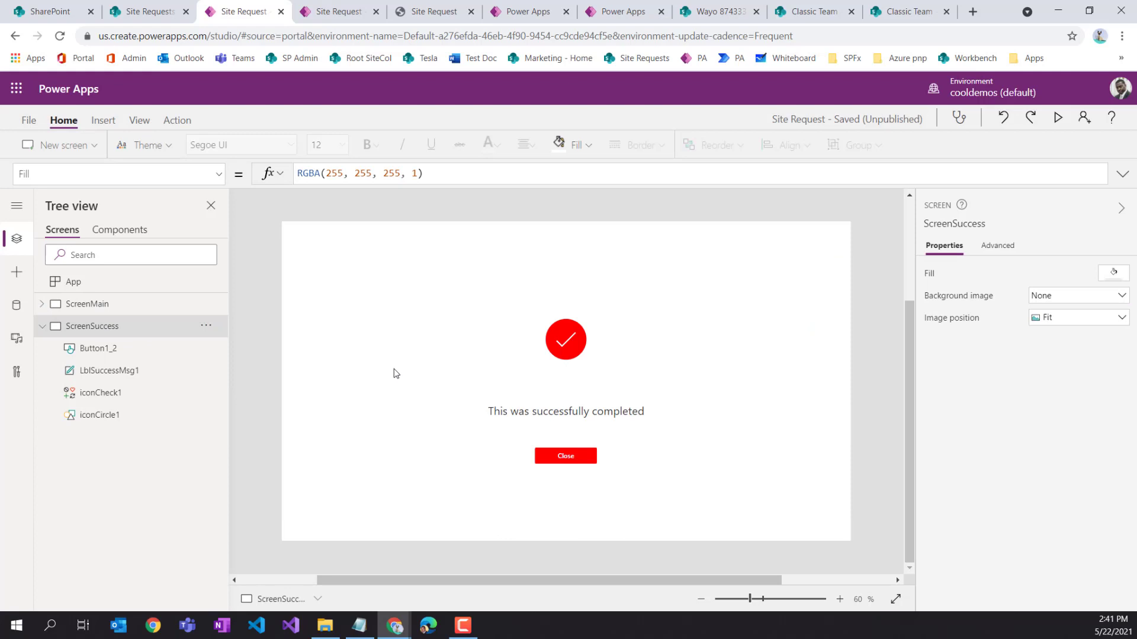
key("ctrl+v")
left_click(405, 400)
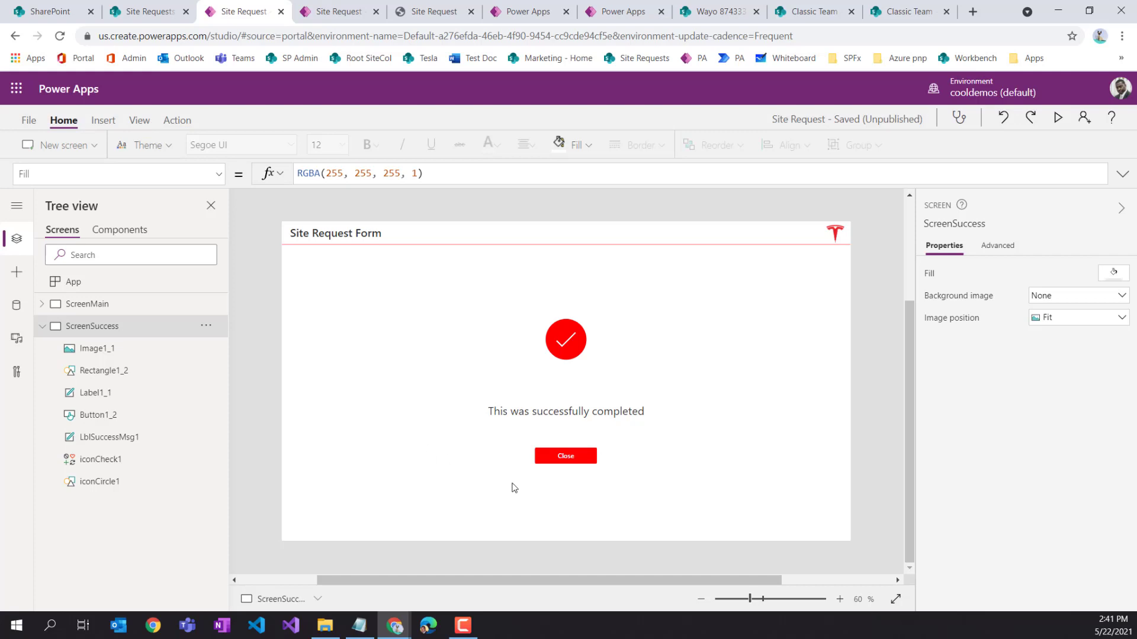
Extend the Submit button's OnSelect to SubmitForm(FormMain); Navigate(ScreenSuccess)
left_click(86, 304)
left_click(544, 527)
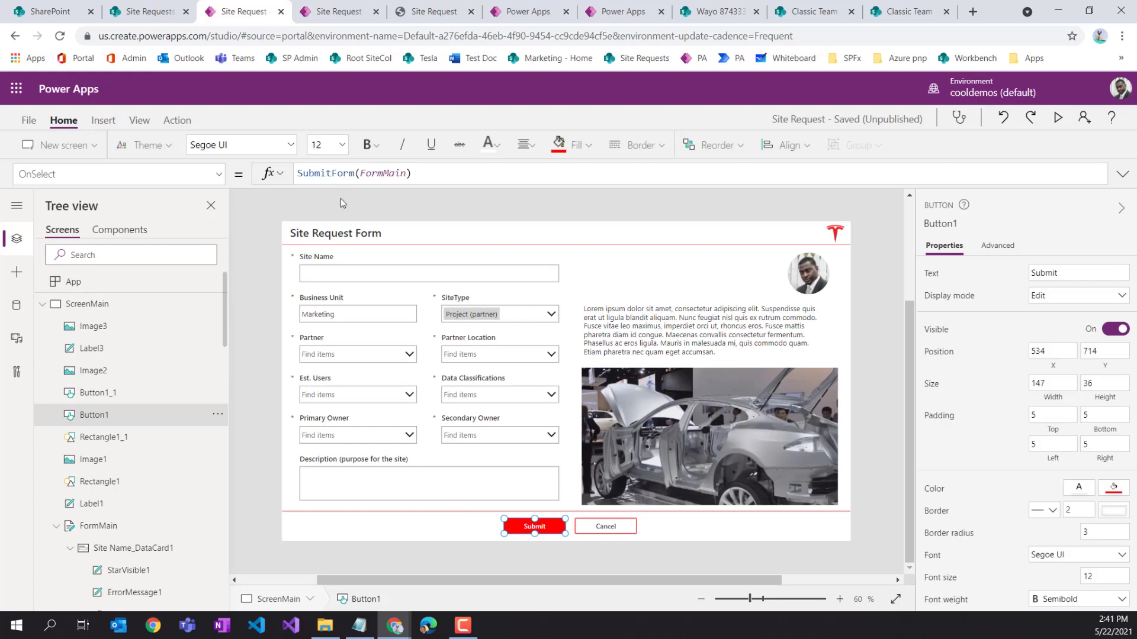
left_click(431, 177)
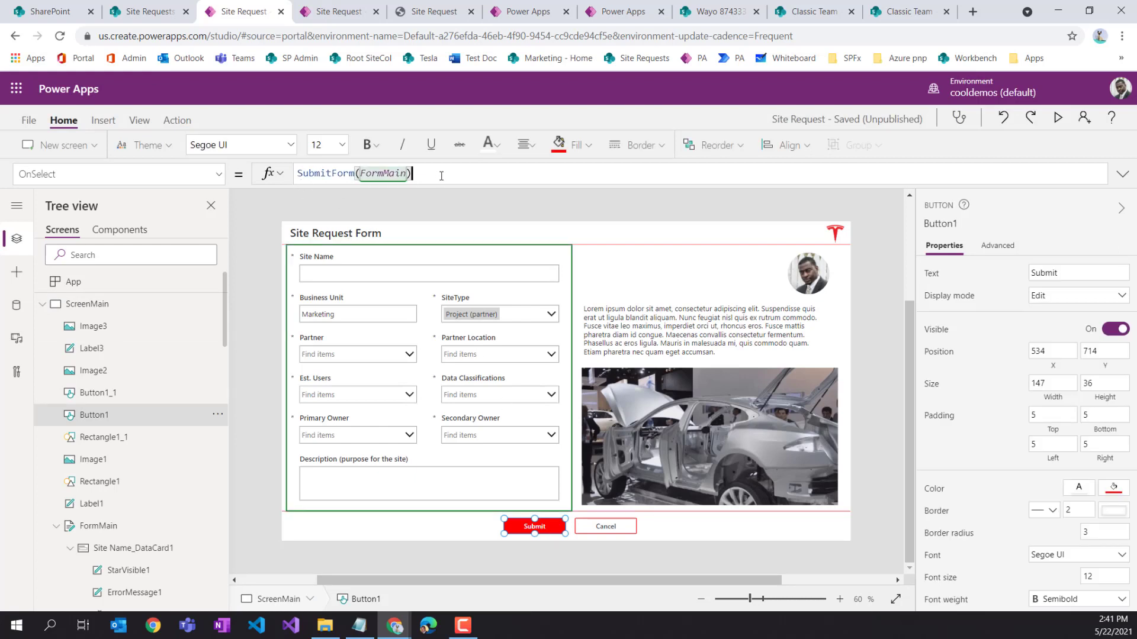
type("; navi")
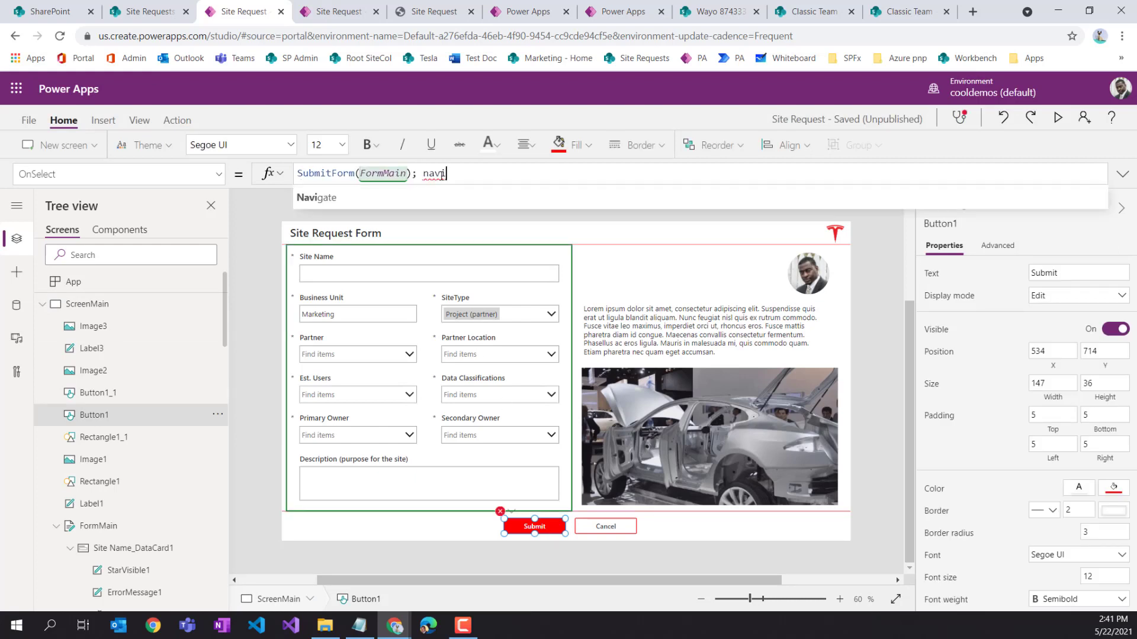
key("Tab")
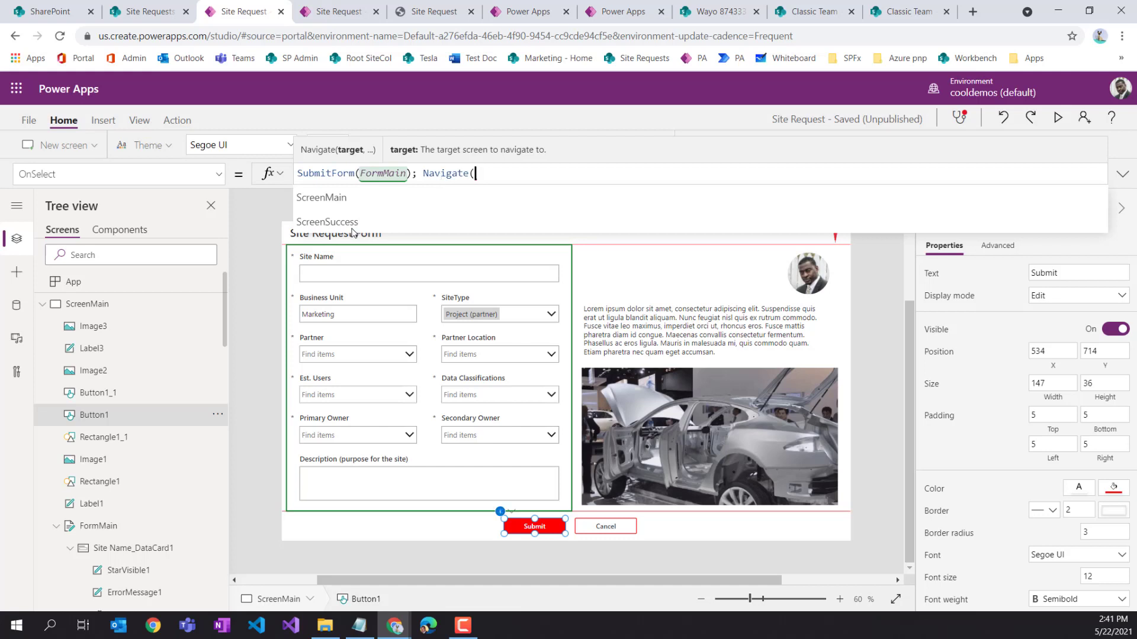
left_click(356, 219)
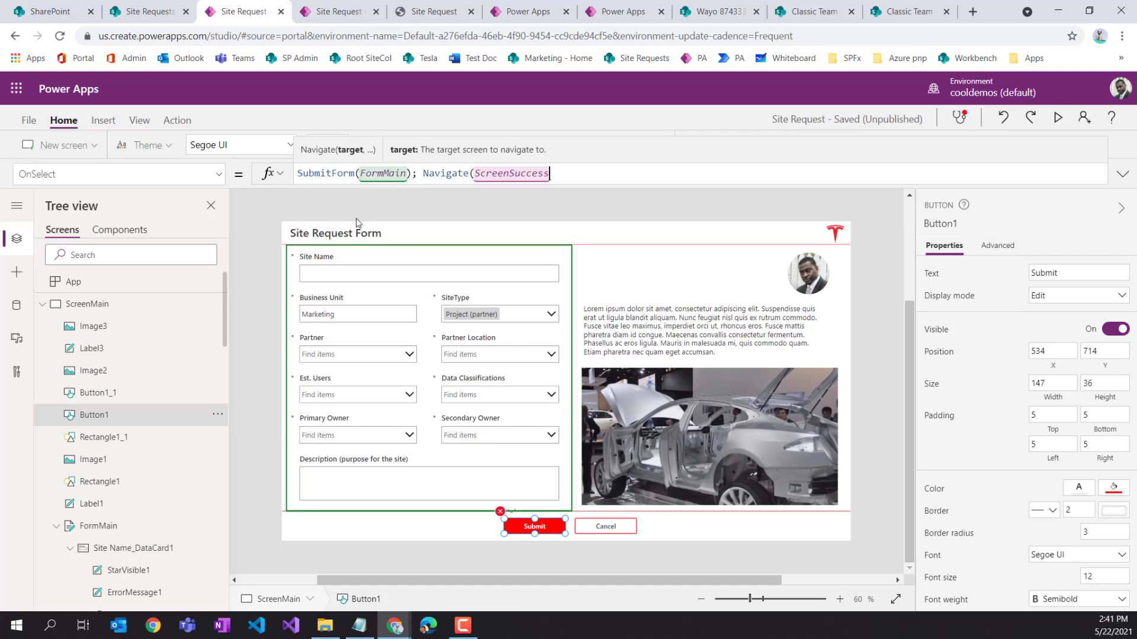
type(")")
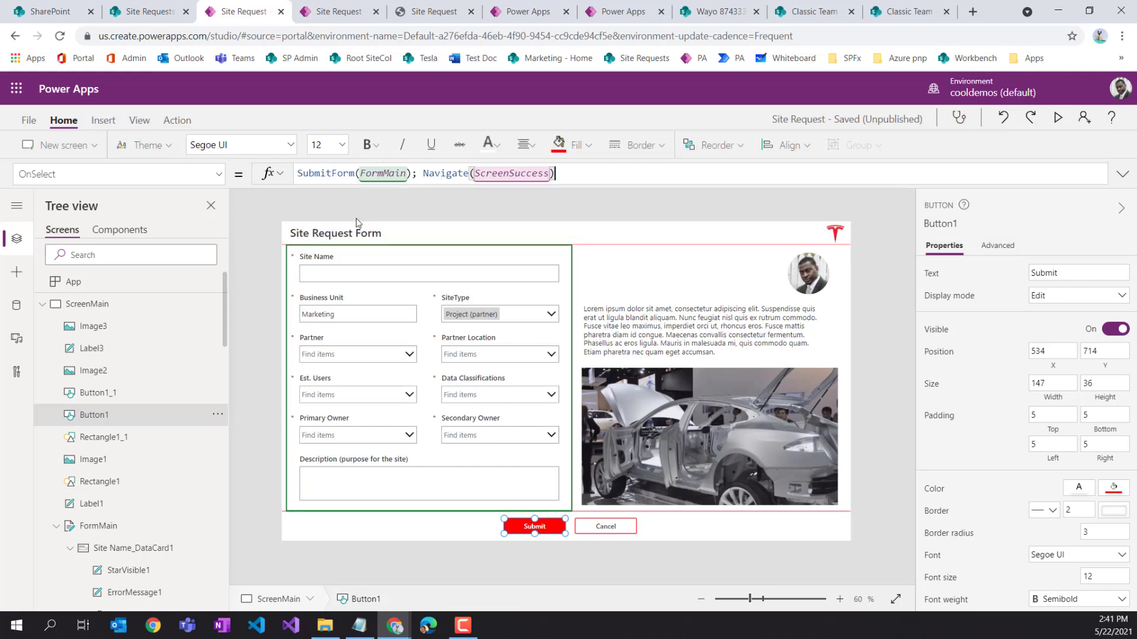
Select the Cancel button and bring up its property list
left_click(609, 526)
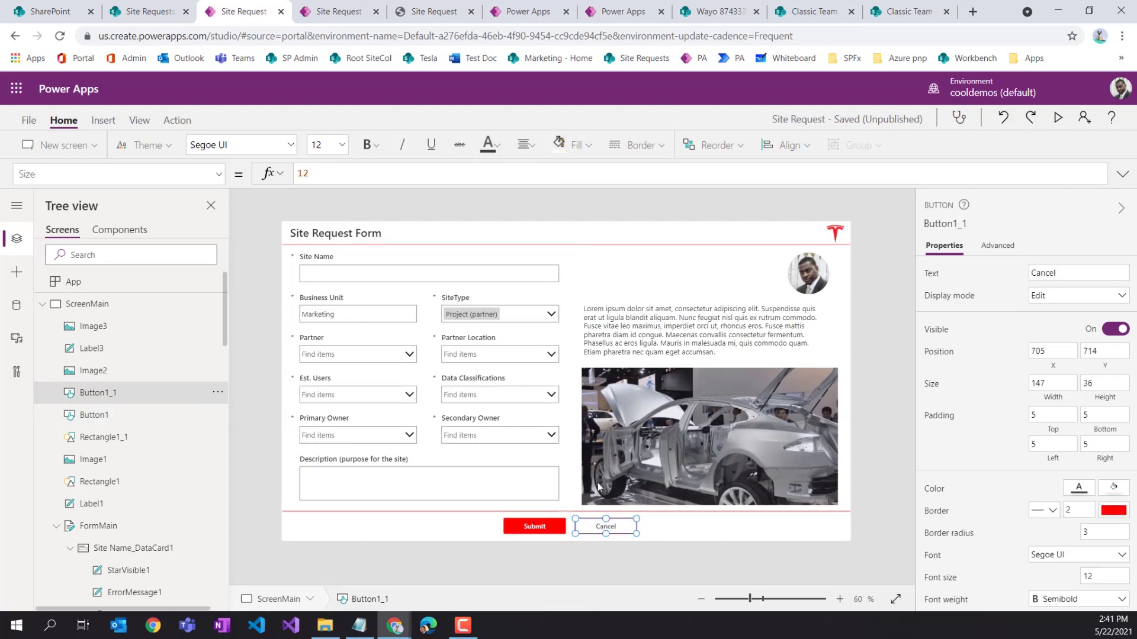
left_click(219, 174)
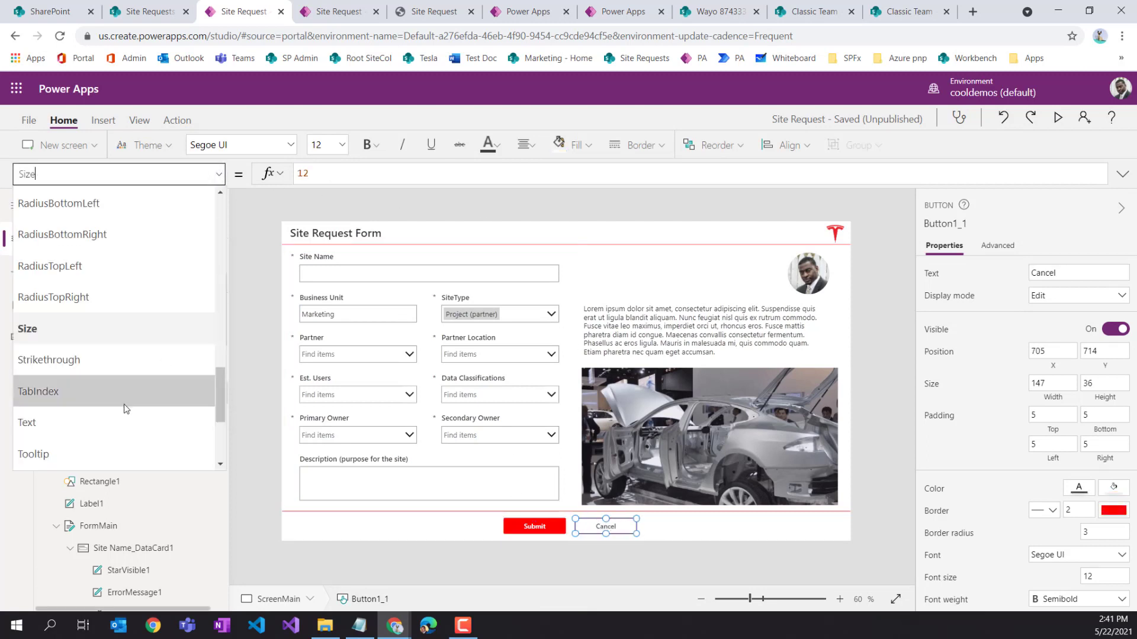
scroll(124, 363, "up", 5)
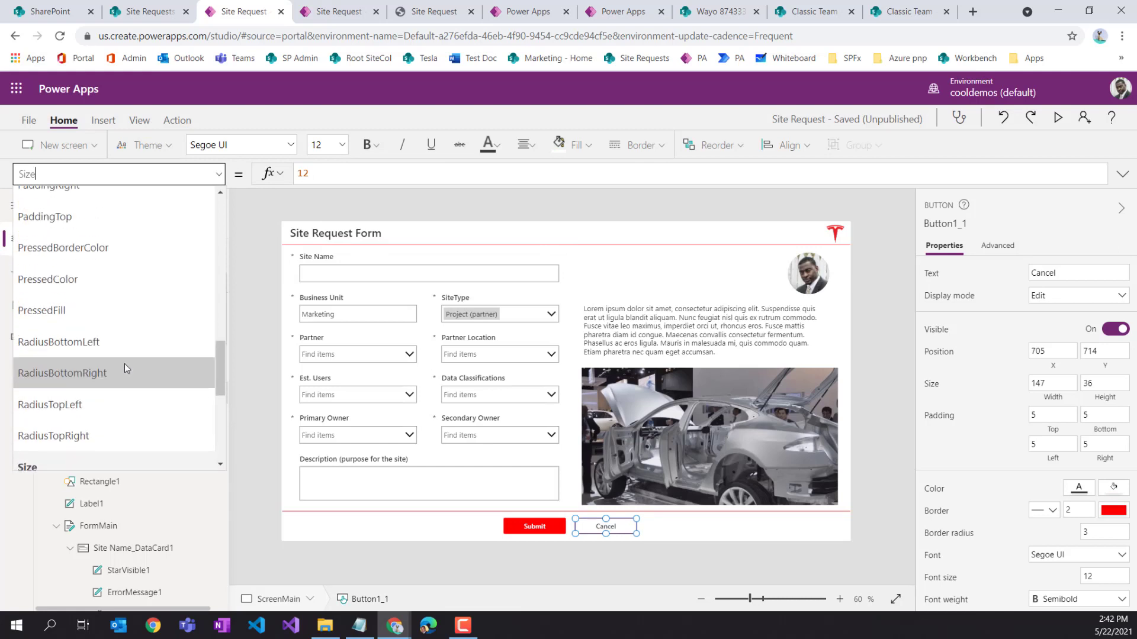
scroll(119, 331, "up", 3)
Set the Cancel button's OnSelect to Exit(false)
scroll(119, 332, "down", 2)
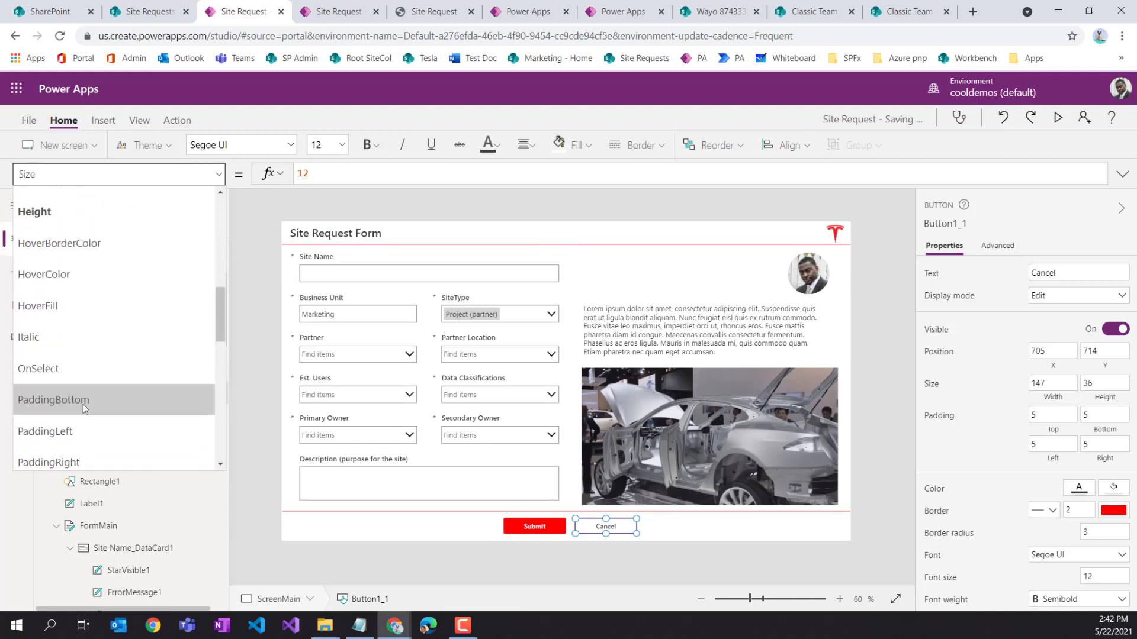
left_click(49, 369)
double_click(317, 173)
type("Ex")
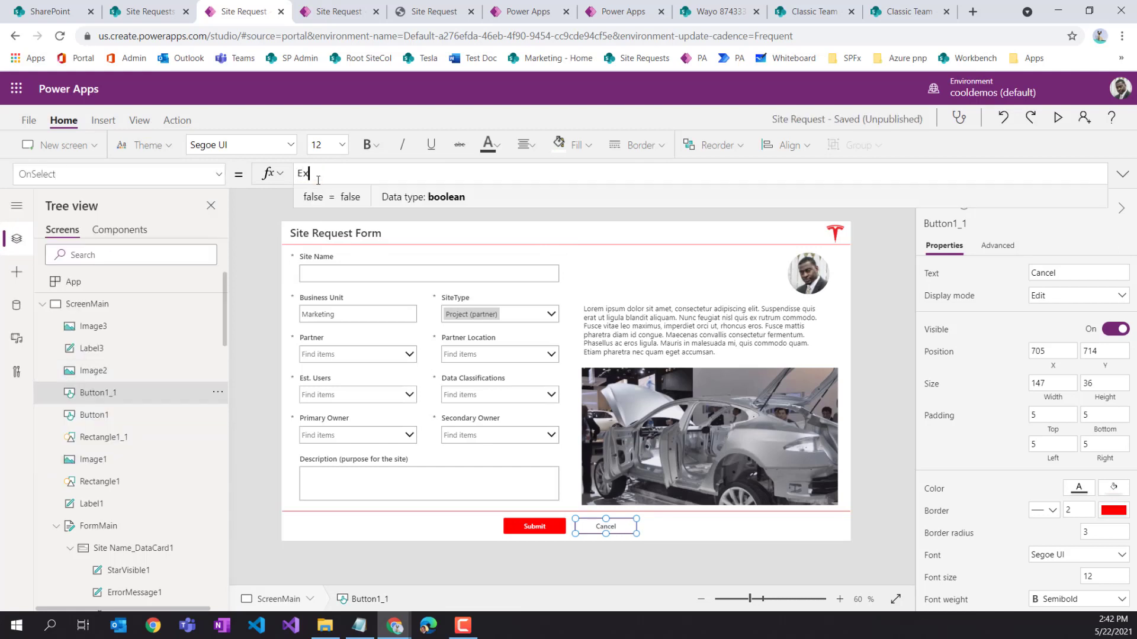
type("it(")
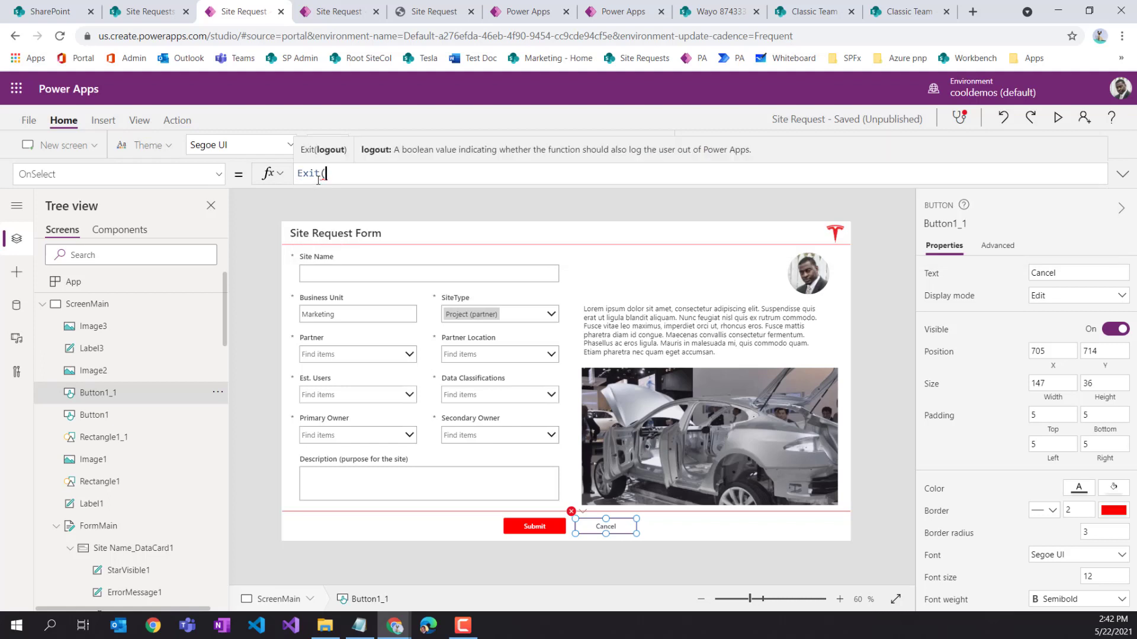
type("false)")
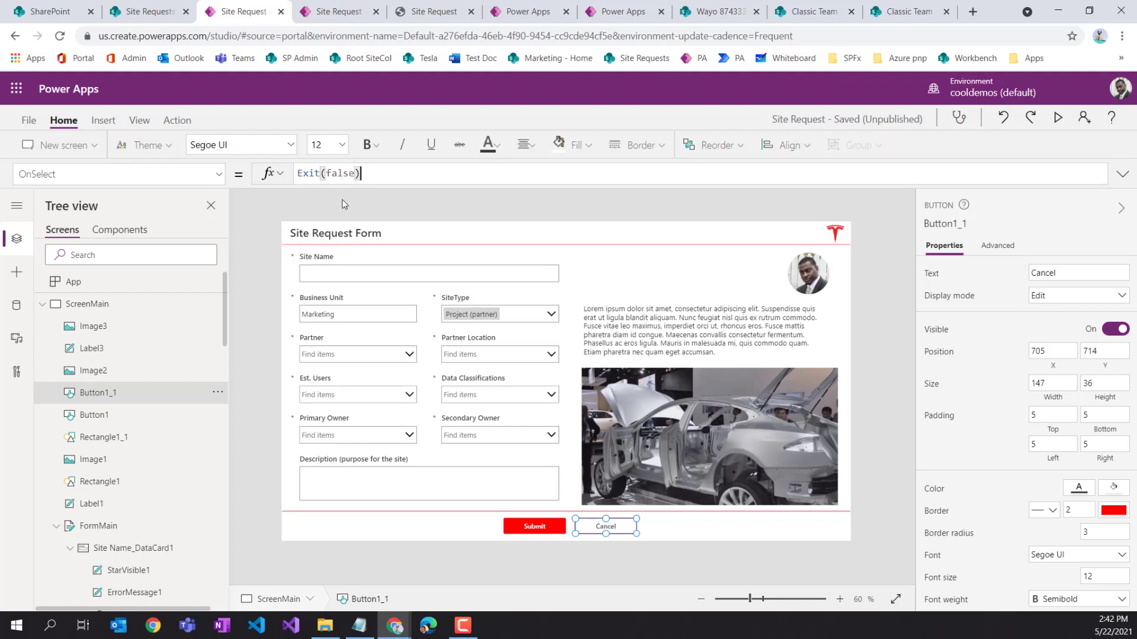
Save and publish the Site Request app, then switch to the apps list tab
left_click(29, 121)
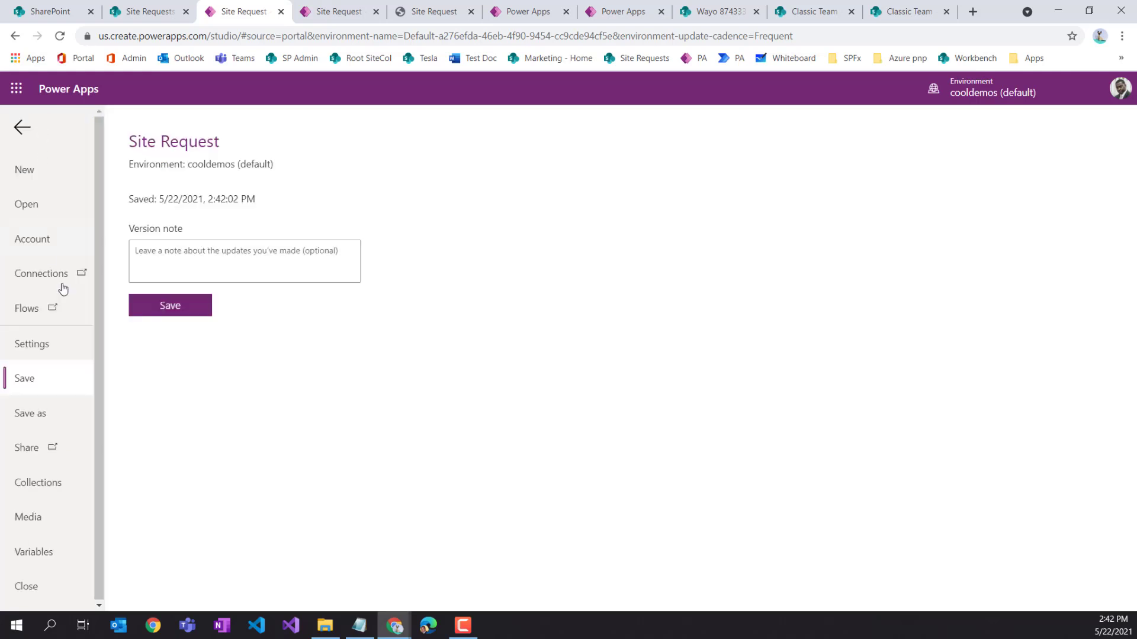
left_click(148, 308)
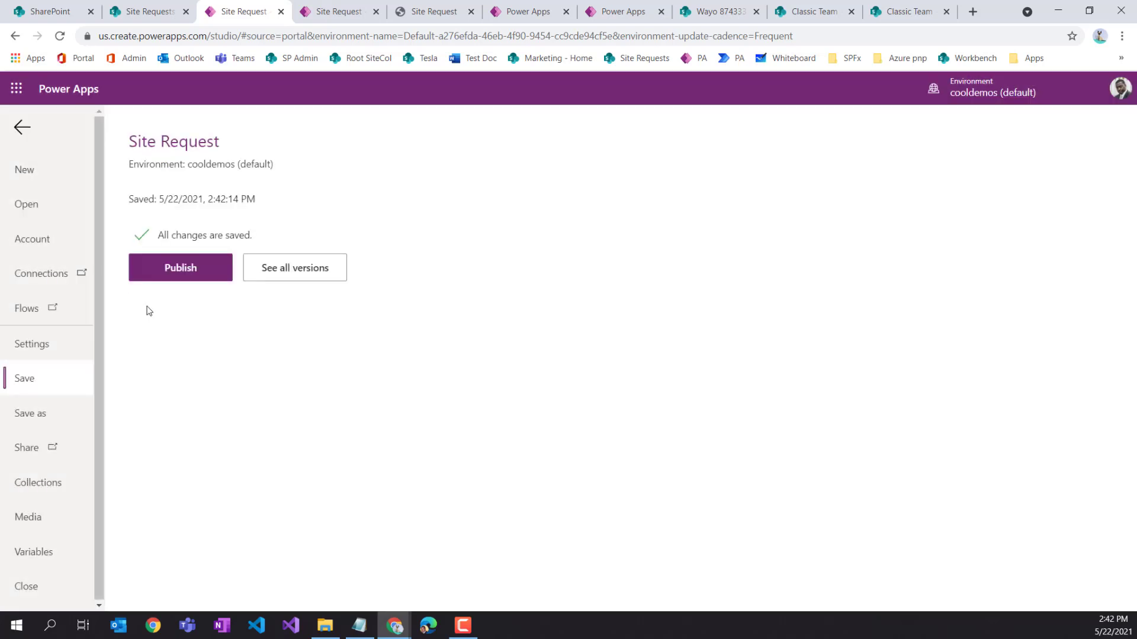
left_click(181, 268)
left_click(579, 425)
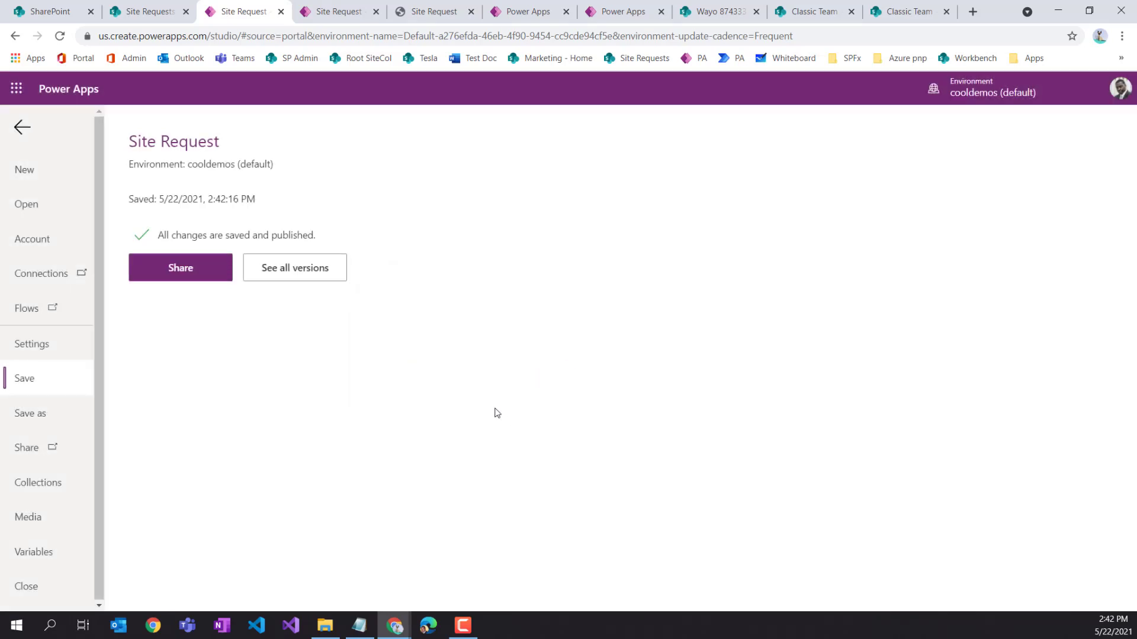
left_click(613, 16)
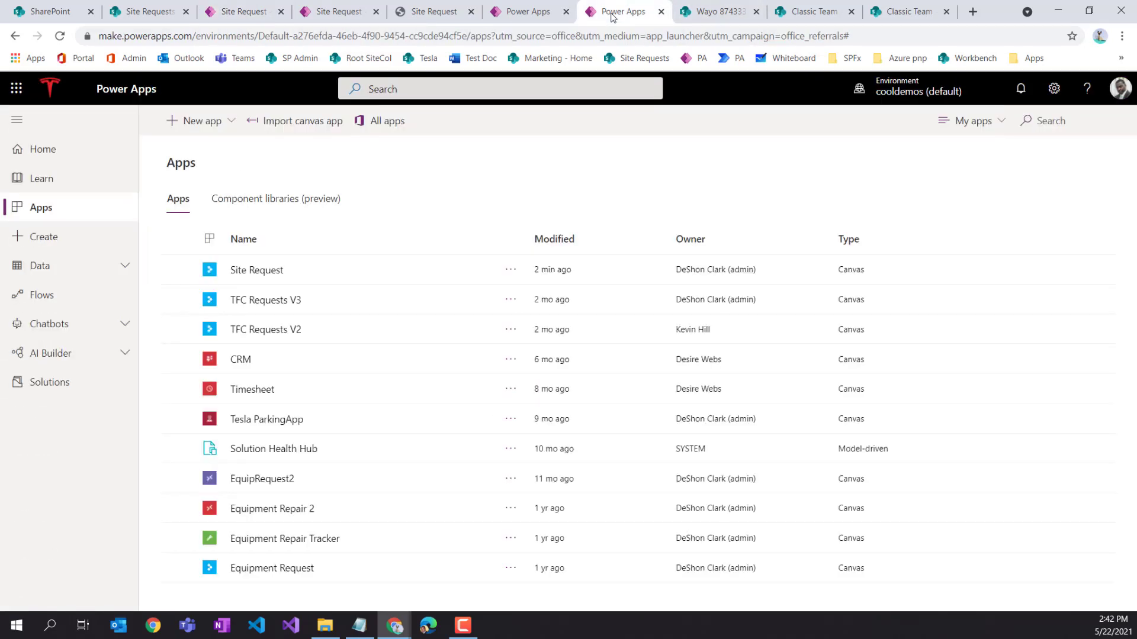
Switch to the running Site Request app and reload it twice to get the latest version
left_click(524, 16)
left_click(428, 19)
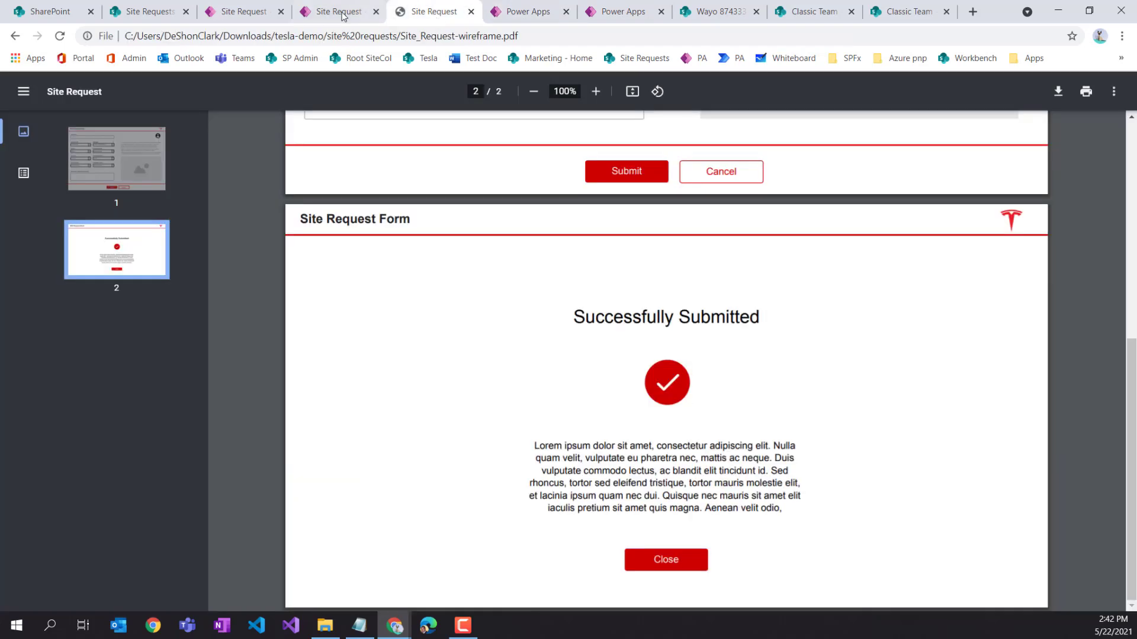
left_click(335, 18)
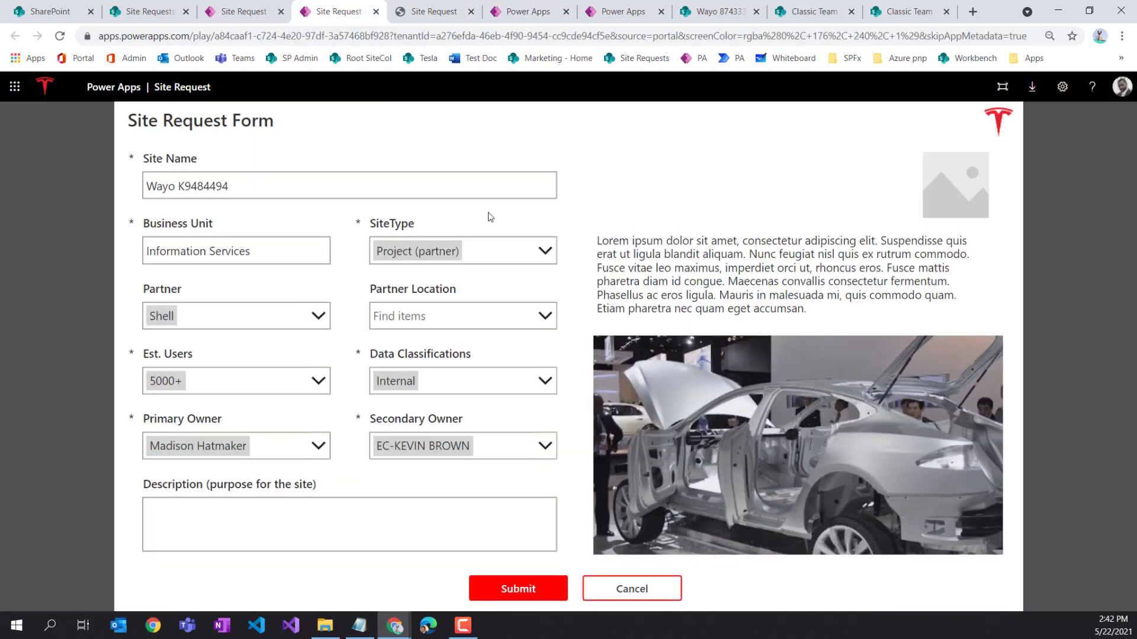
key("F5")
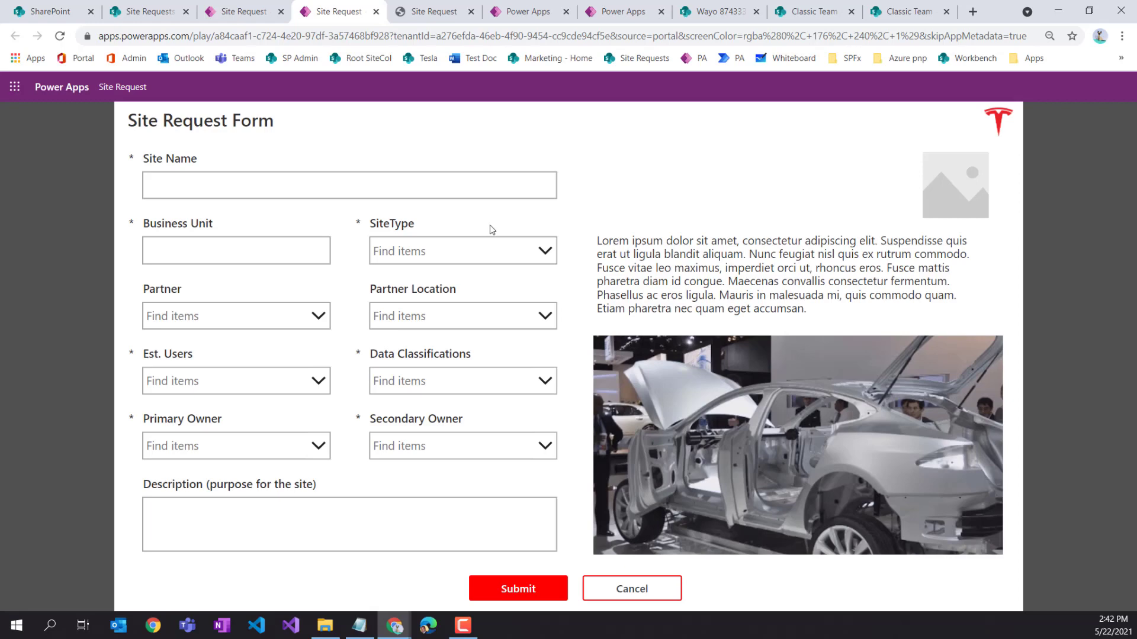
key("F5")
Type sample text 'fgdsgfdsgfds' in Site Name and test the form's Cancel action
left_click(238, 196)
type("fgdsgfdsgfds")
left_click(215, 250)
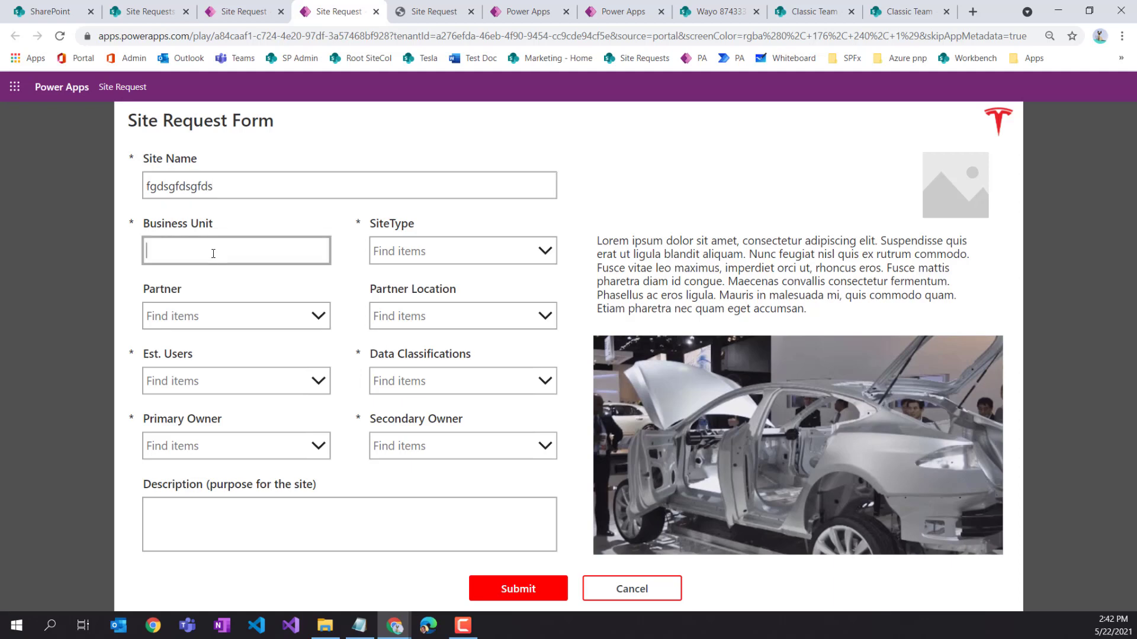
left_click(633, 593)
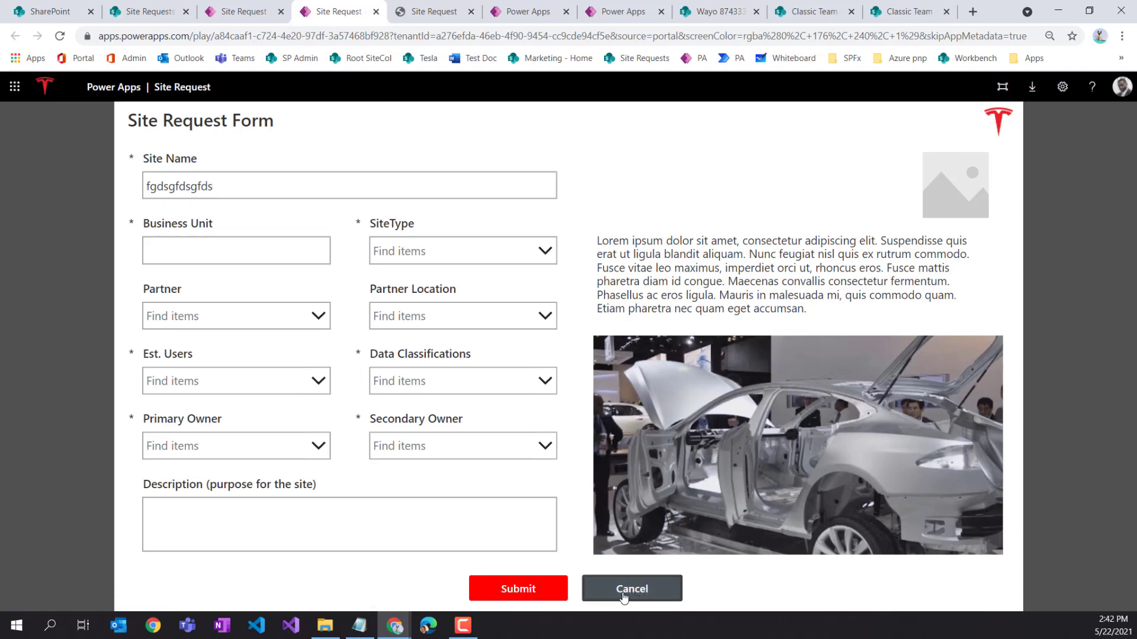
Close the running app and show the Site Request app's options in the apps list
left_click(375, 12)
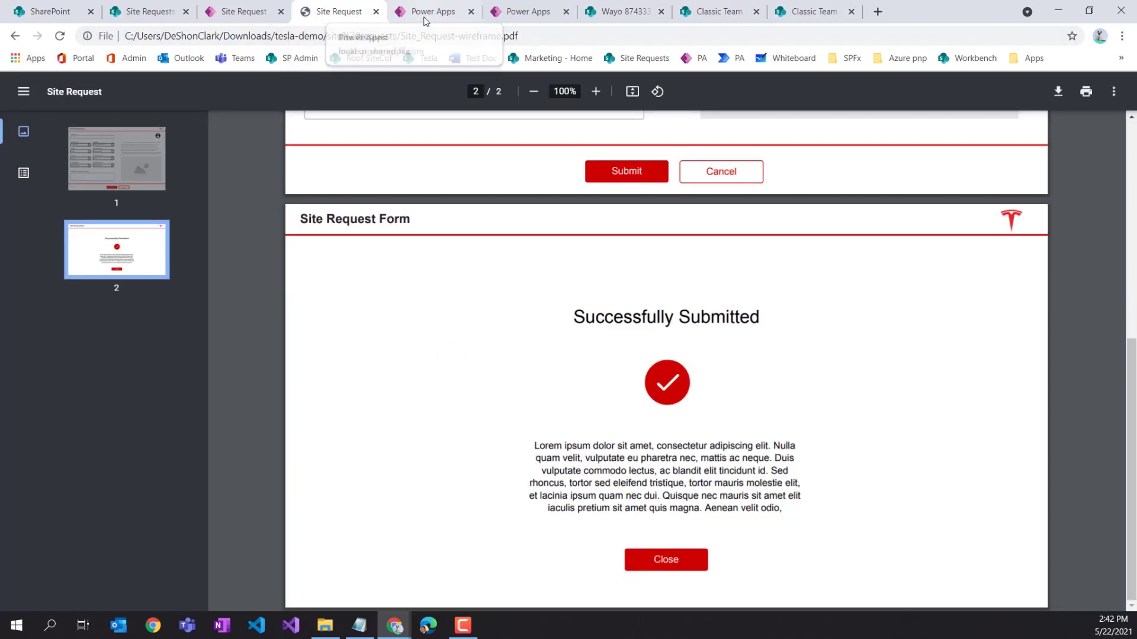
left_click(424, 12)
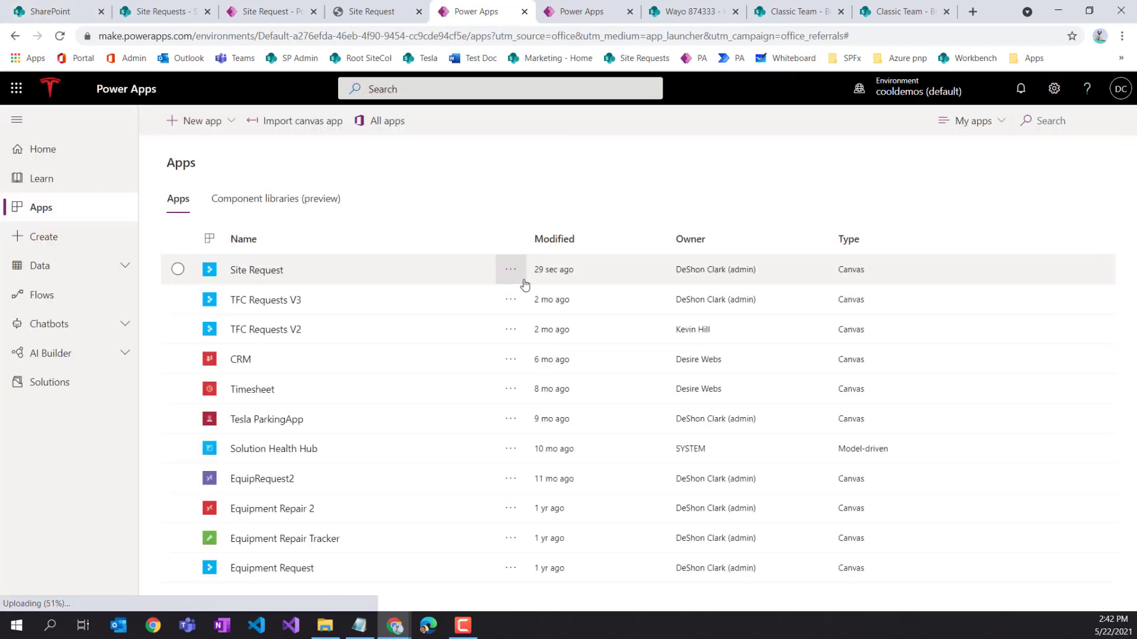
left_click(510, 270)
left_click(515, 319)
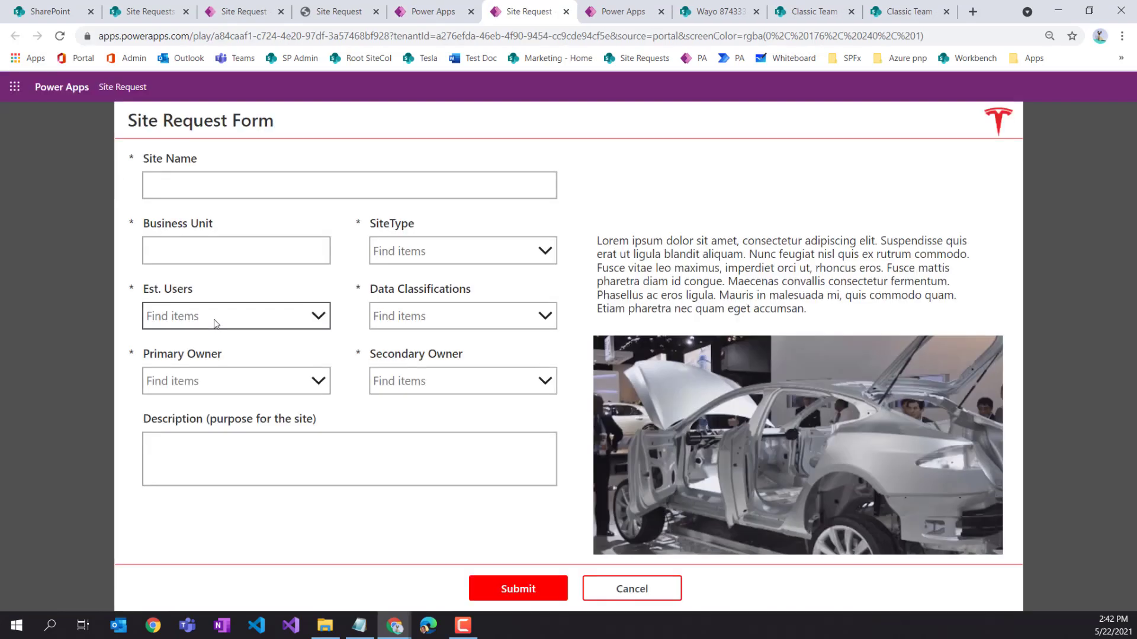
left_click(186, 254)
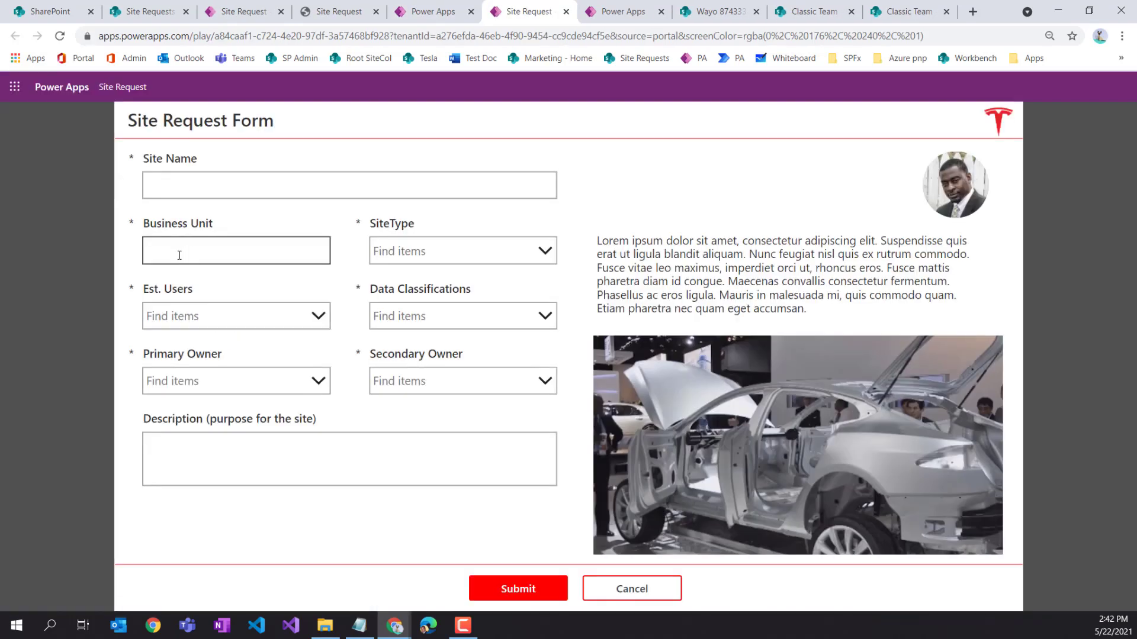
type("Marketing")
left_click(191, 284)
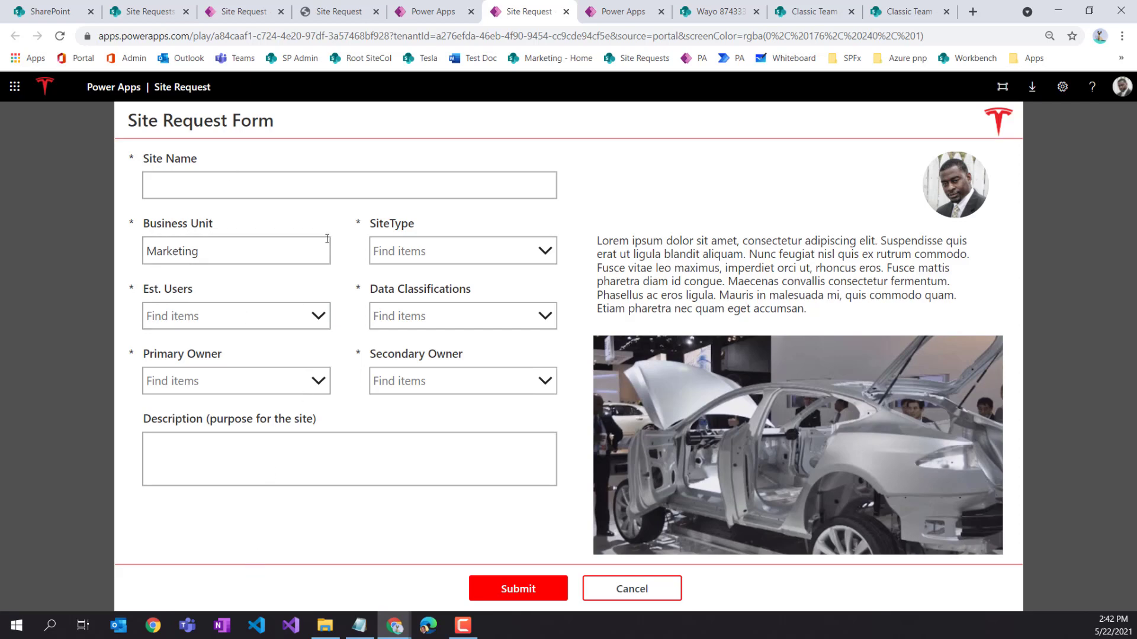
left_click(215, 192)
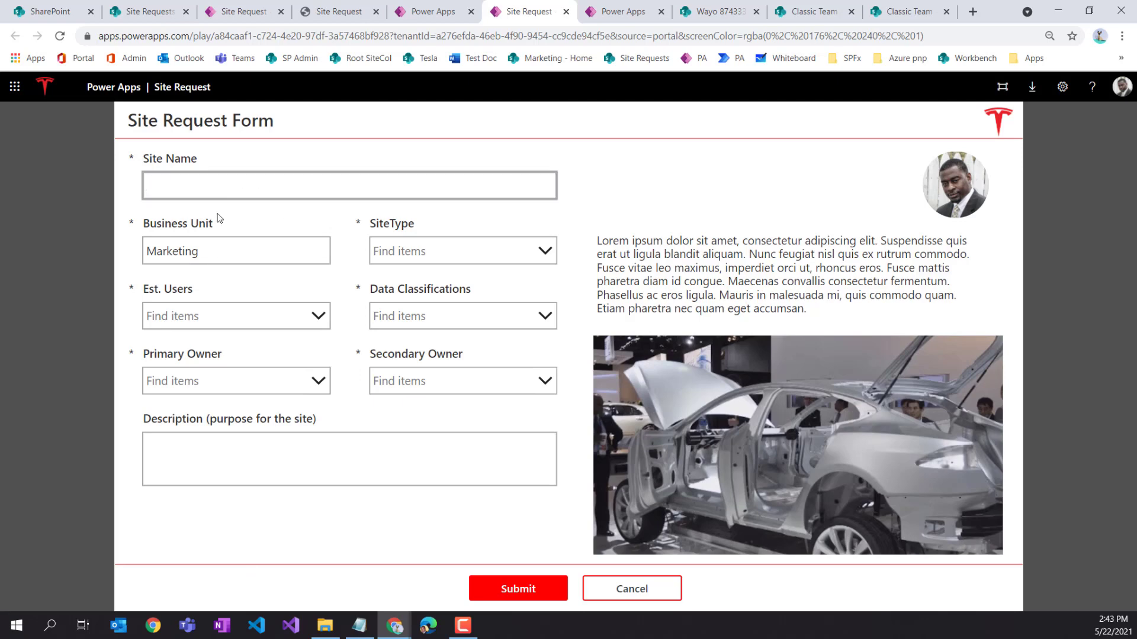
type("K9999423424")
Choose site type Project (partner), submit the form, and return to the editor
left_click(405, 252)
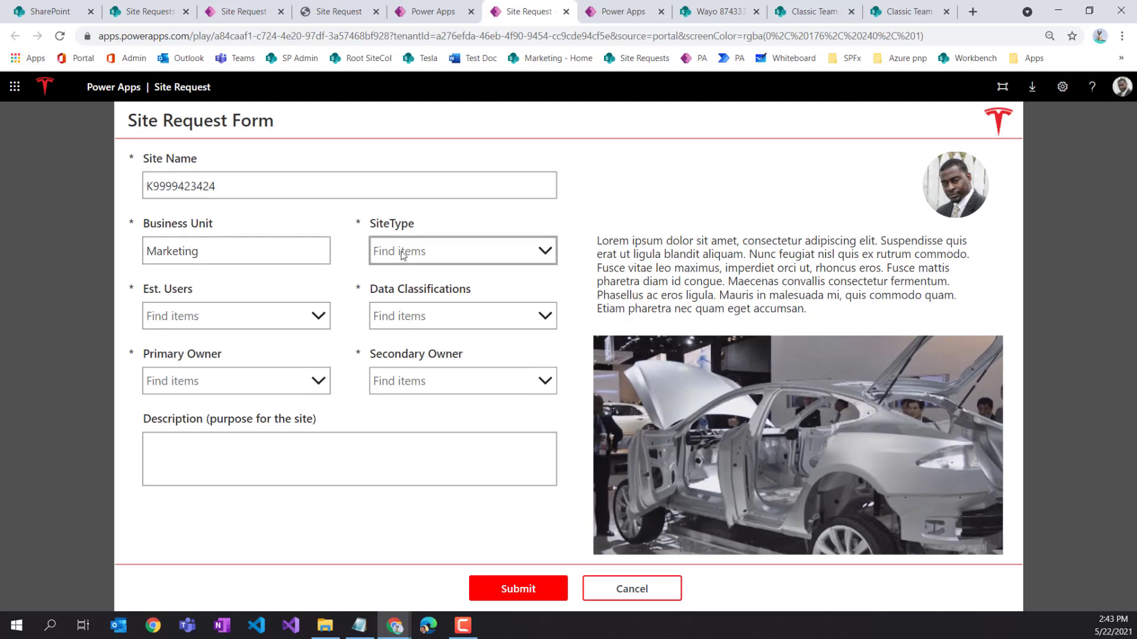
scroll(414, 462, "down", 1)
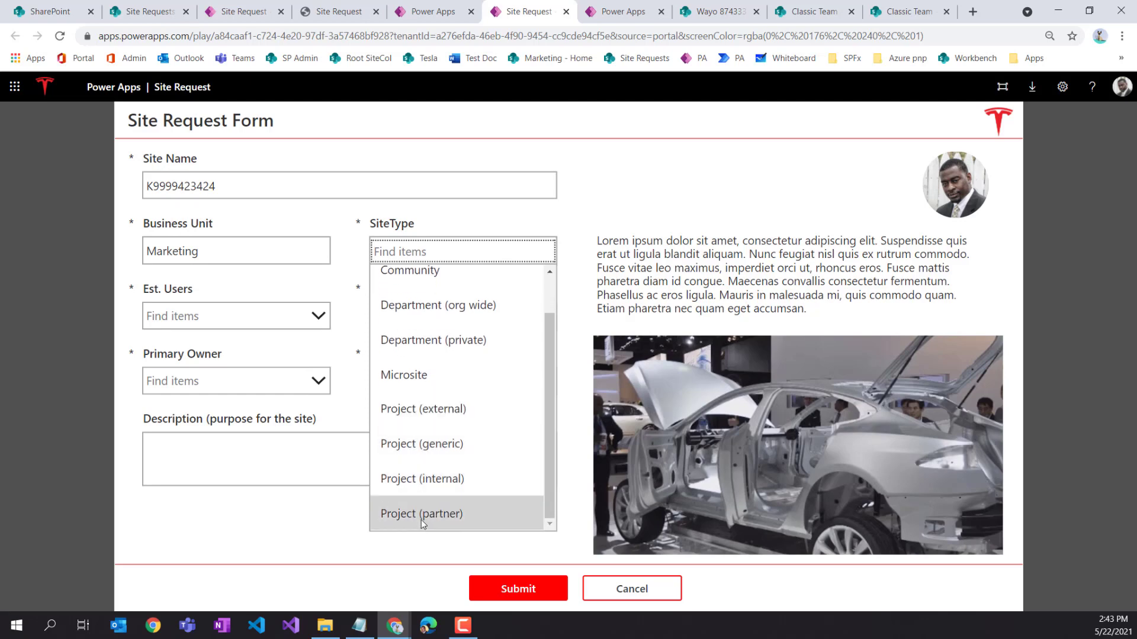
left_click(420, 520)
left_click(450, 251)
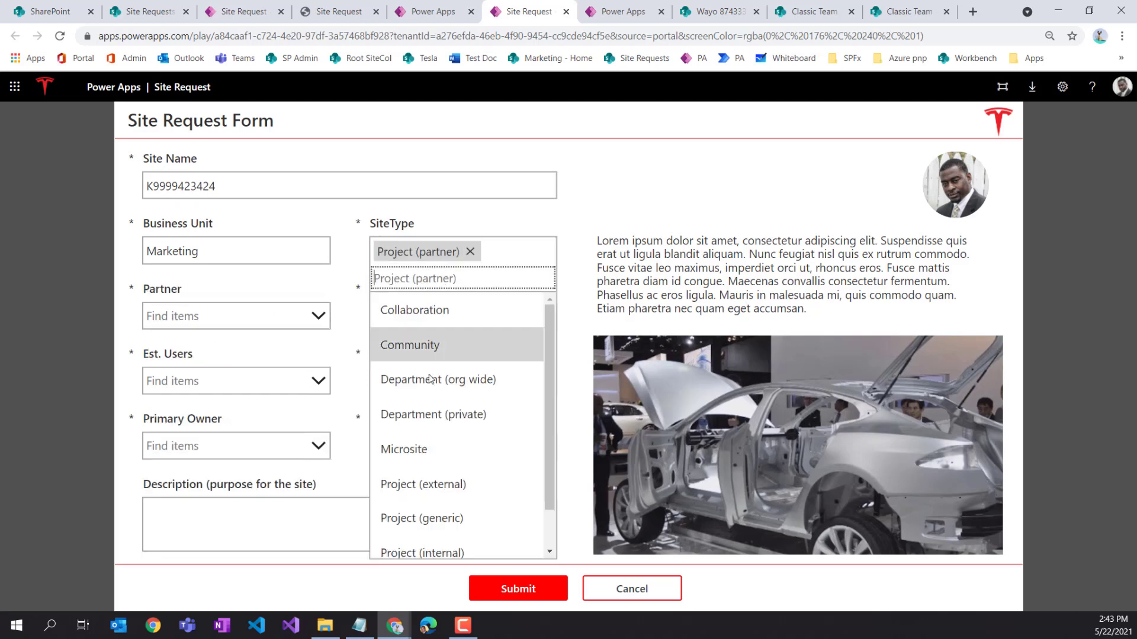
left_click(429, 415)
left_click(513, 590)
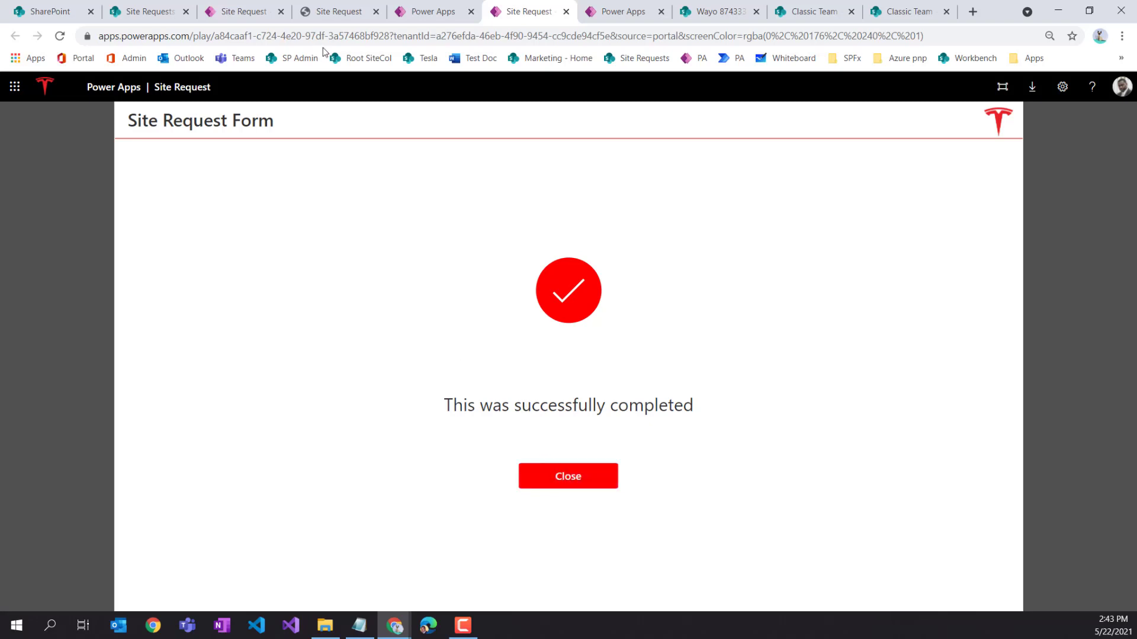
left_click(234, 16)
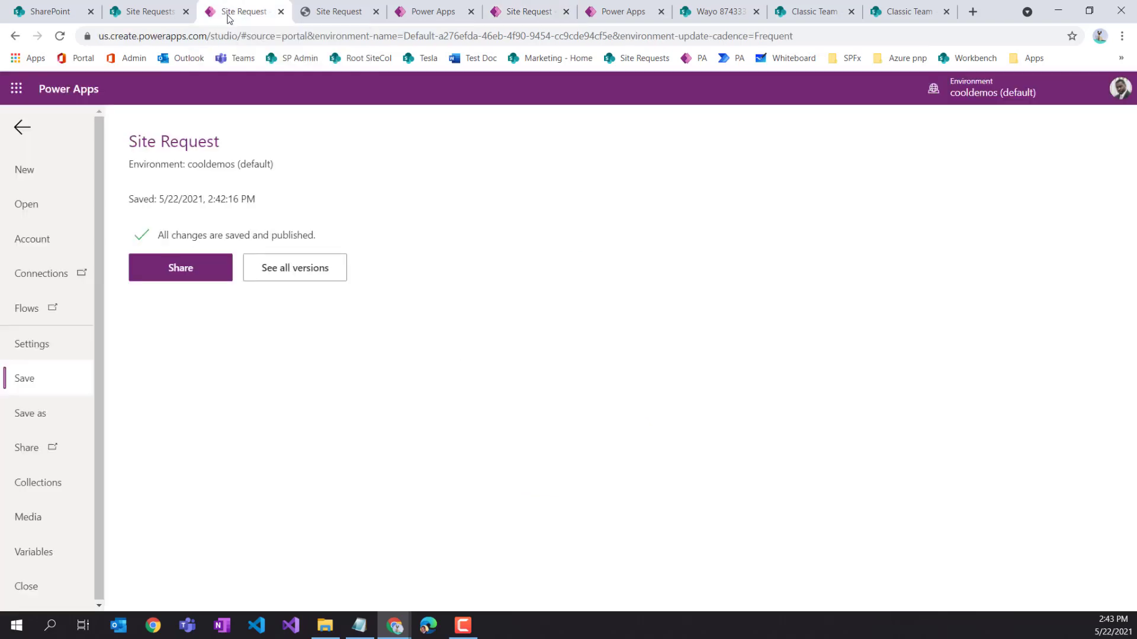
Back in the editor, review the Submit and Cancel actions and enlarge the formula bar
left_click(24, 126)
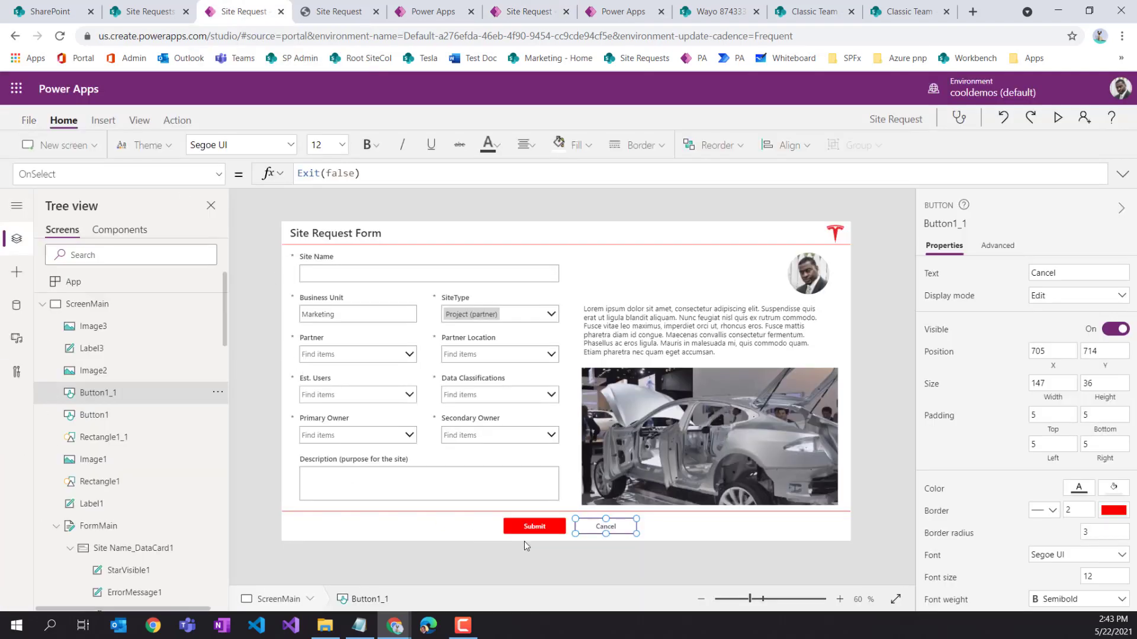
left_click(535, 526)
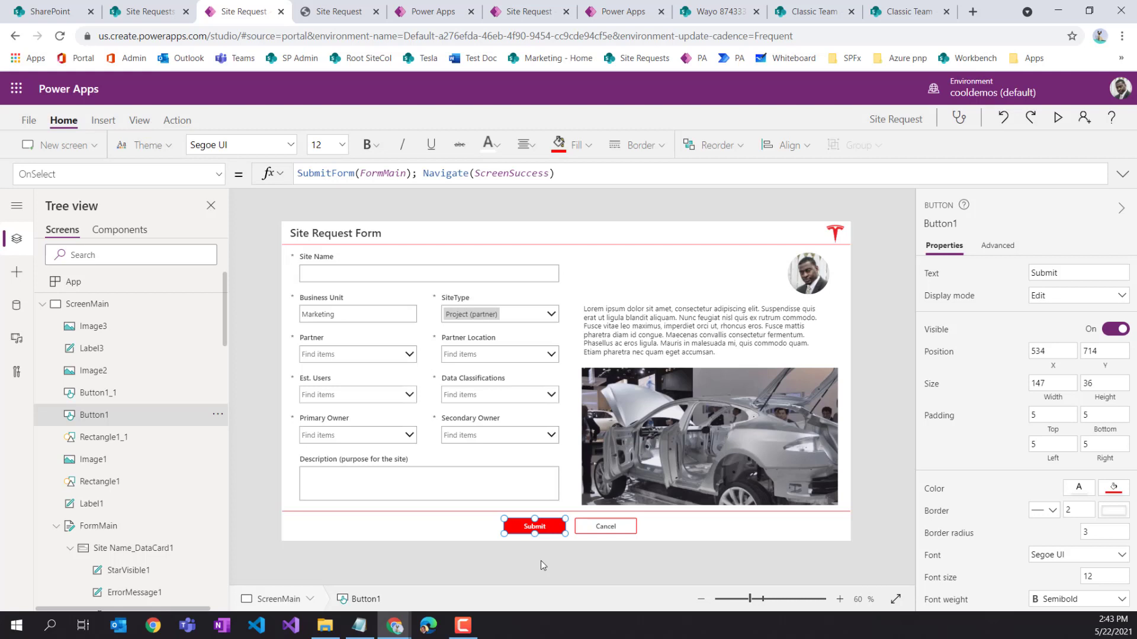
left_click(595, 526)
left_click(551, 530)
left_click_drag(436, 186, 433, 224)
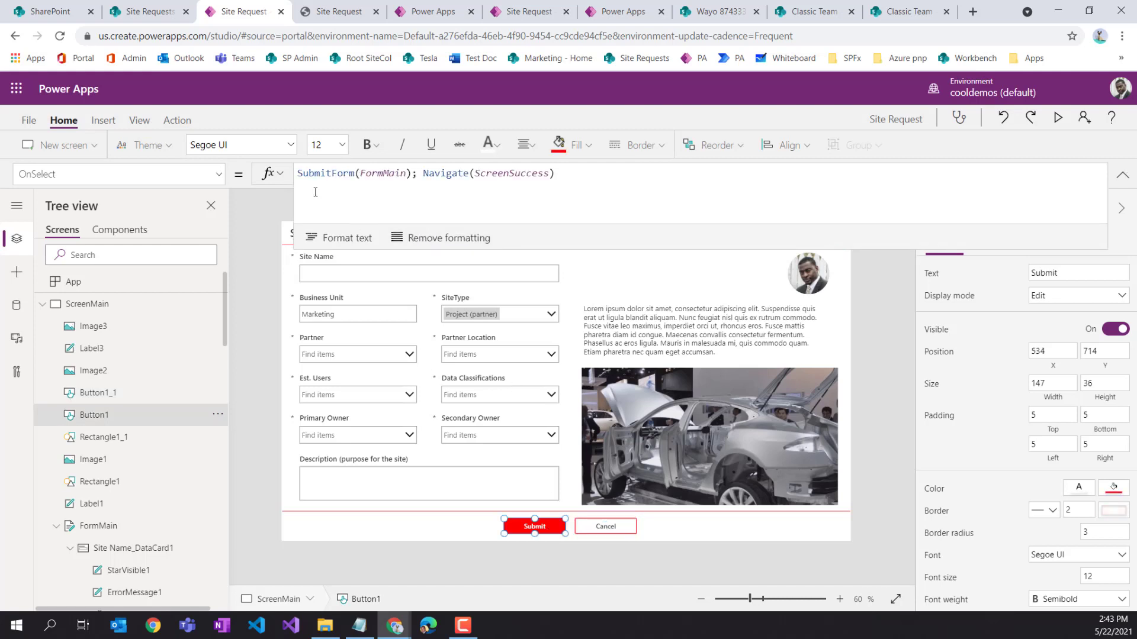
Wrap the Submit navigation as If(FormMain.Valid, Navigate(ScreenSuccess)) after SubmitForm(FormMain)
left_click(299, 173)
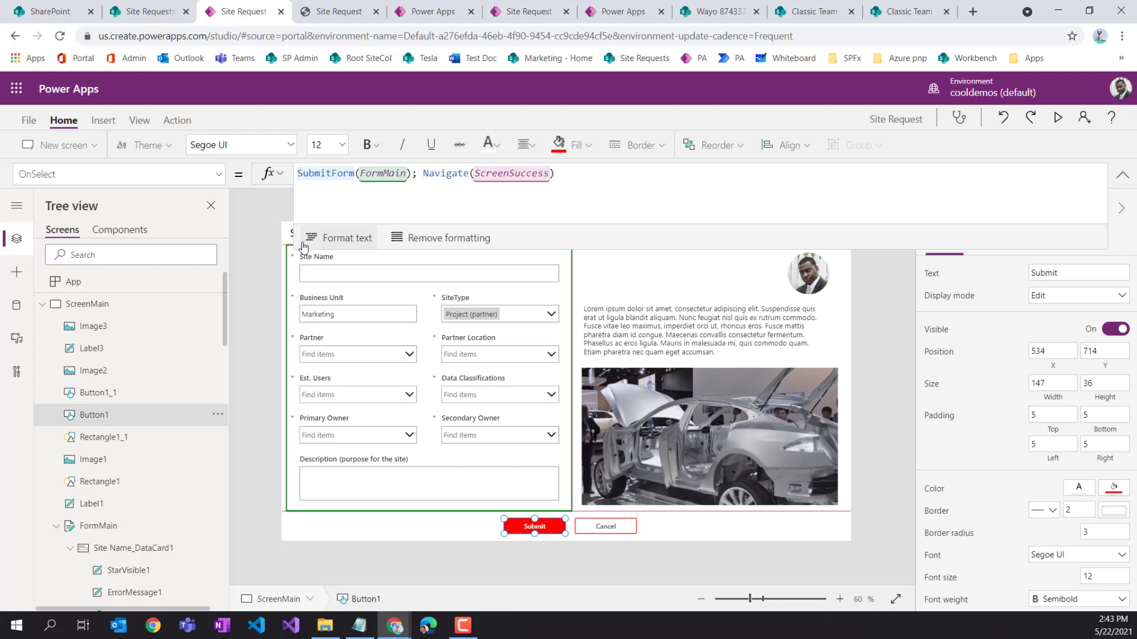
left_click(425, 174)
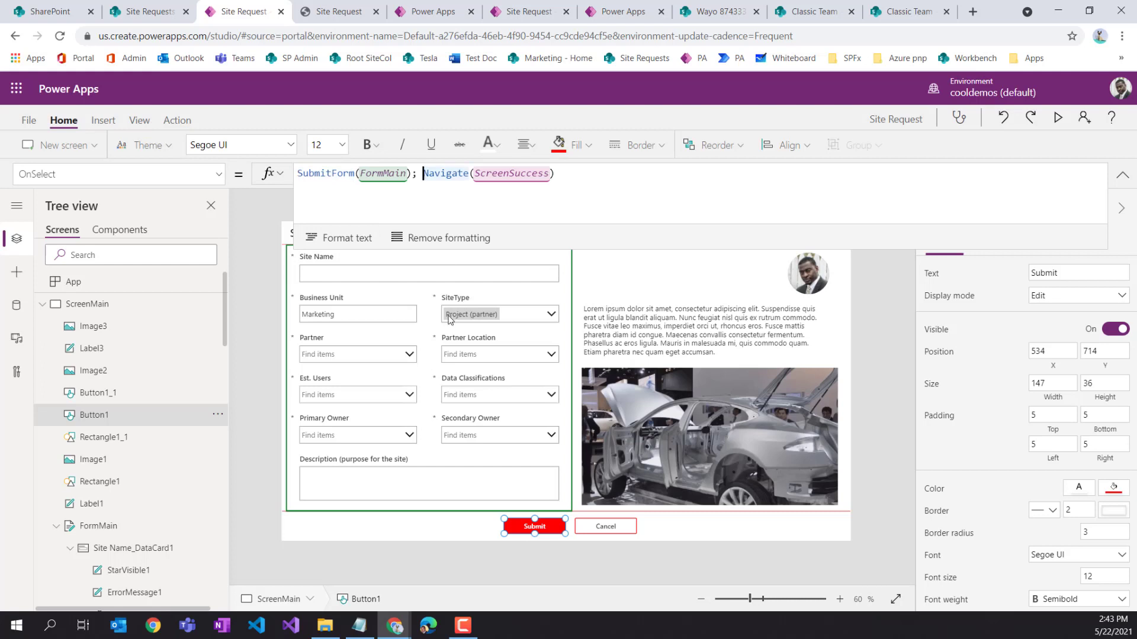
key("shift+Return")
key("shift+Return")
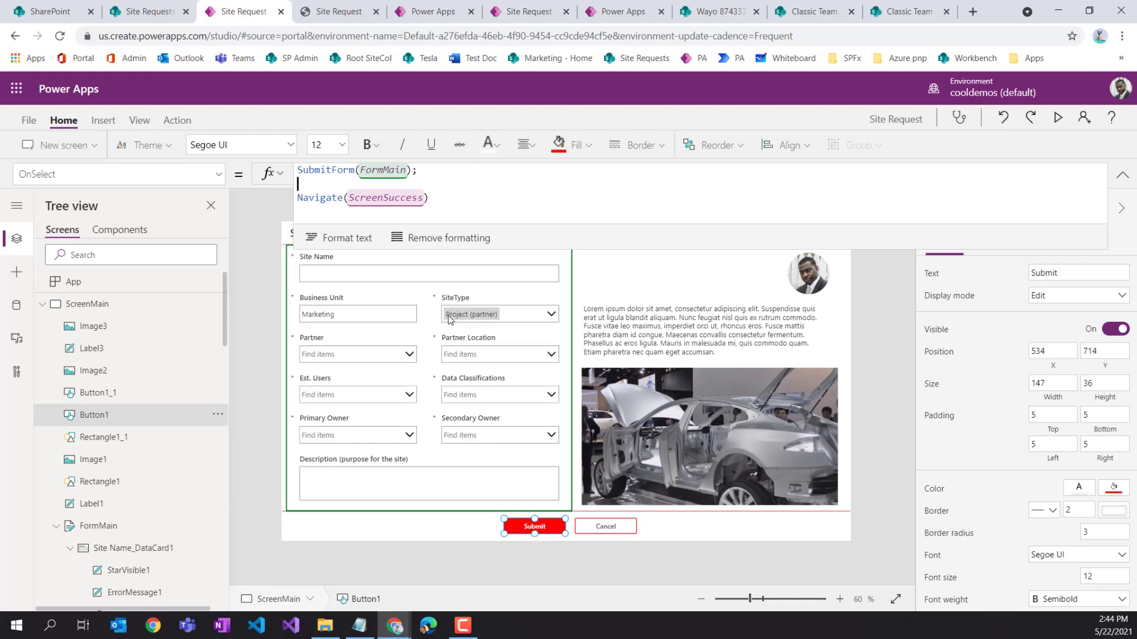
type("If(")
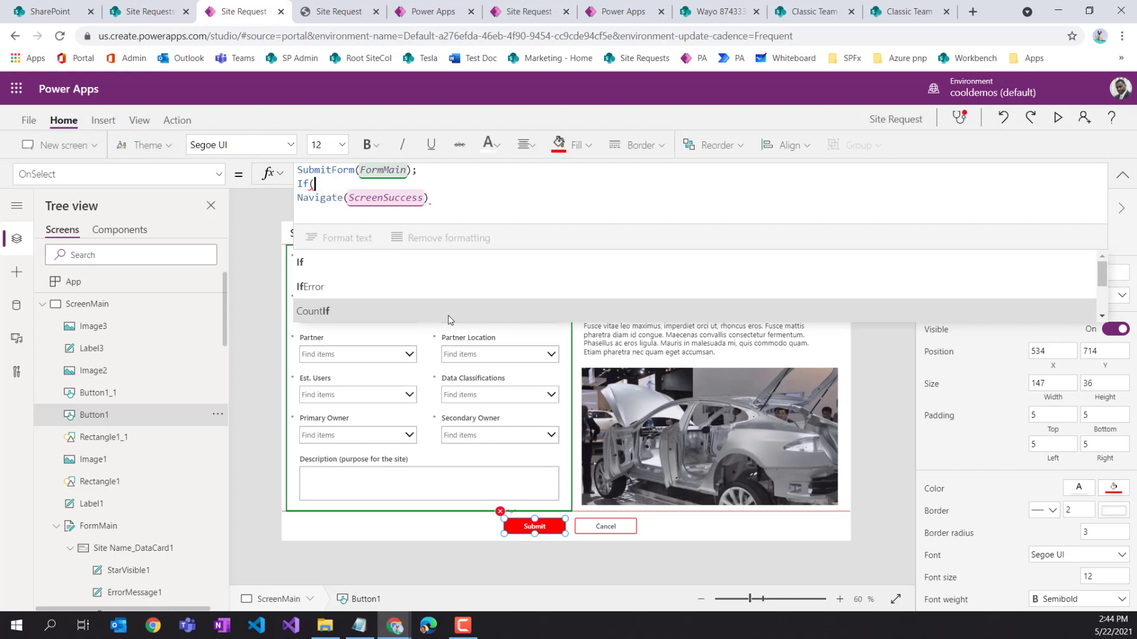
type("form")
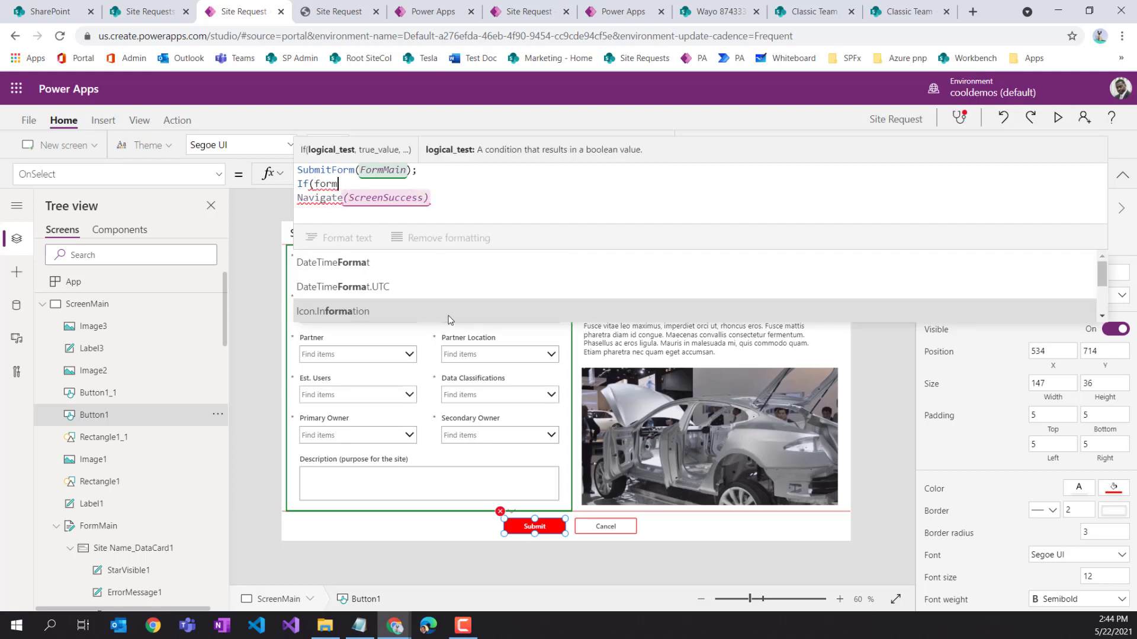
type("aMain")
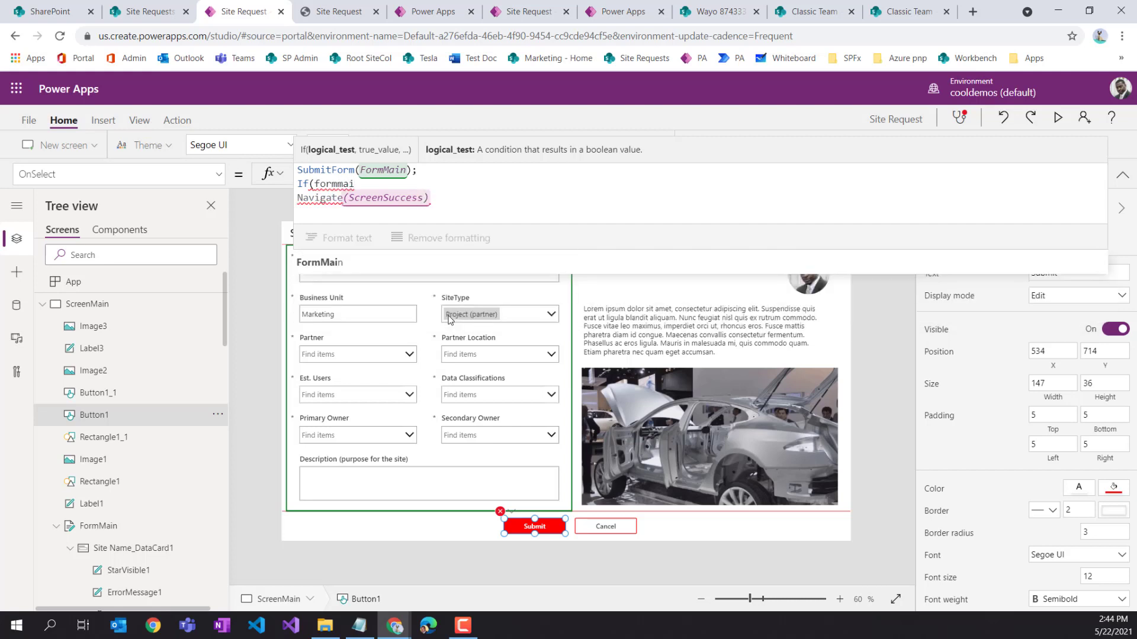
type(".va")
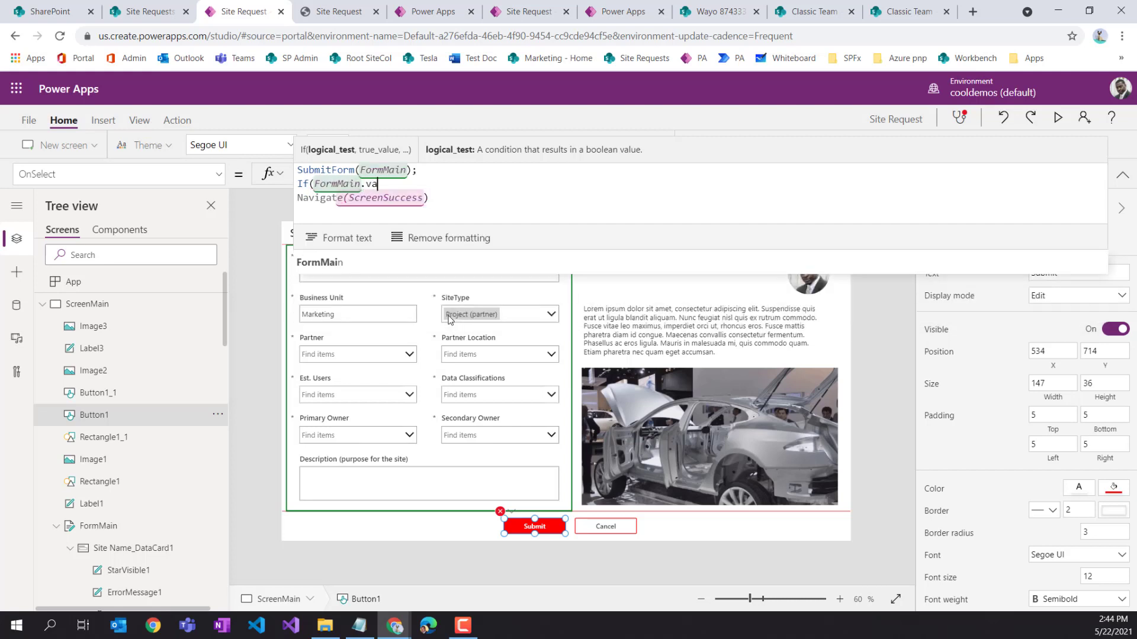
key("Tab")
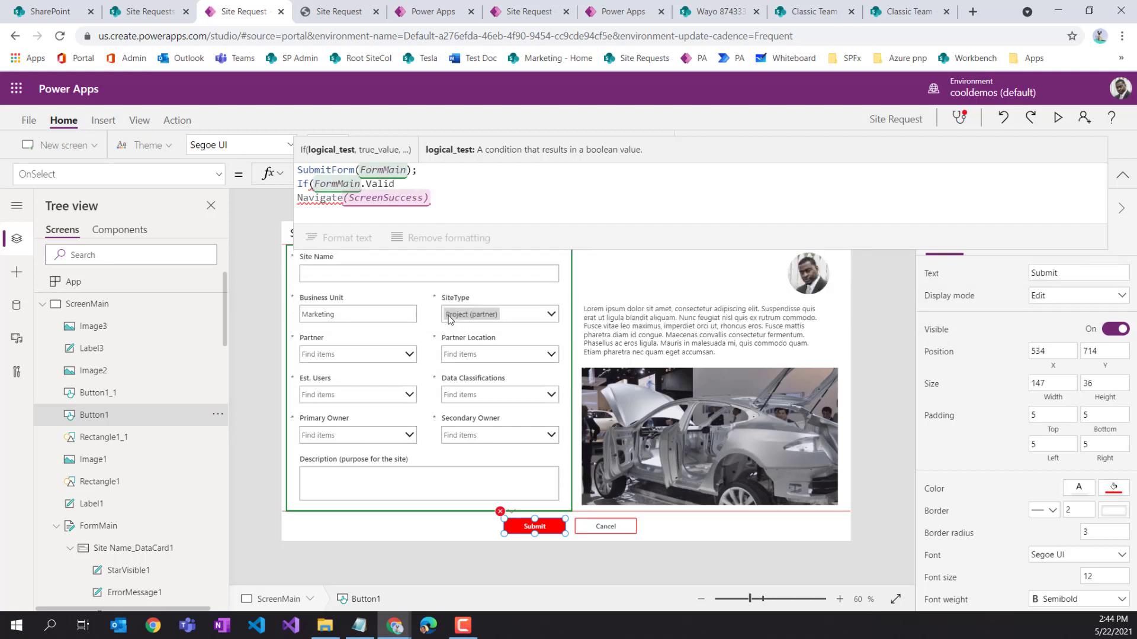
type(",")
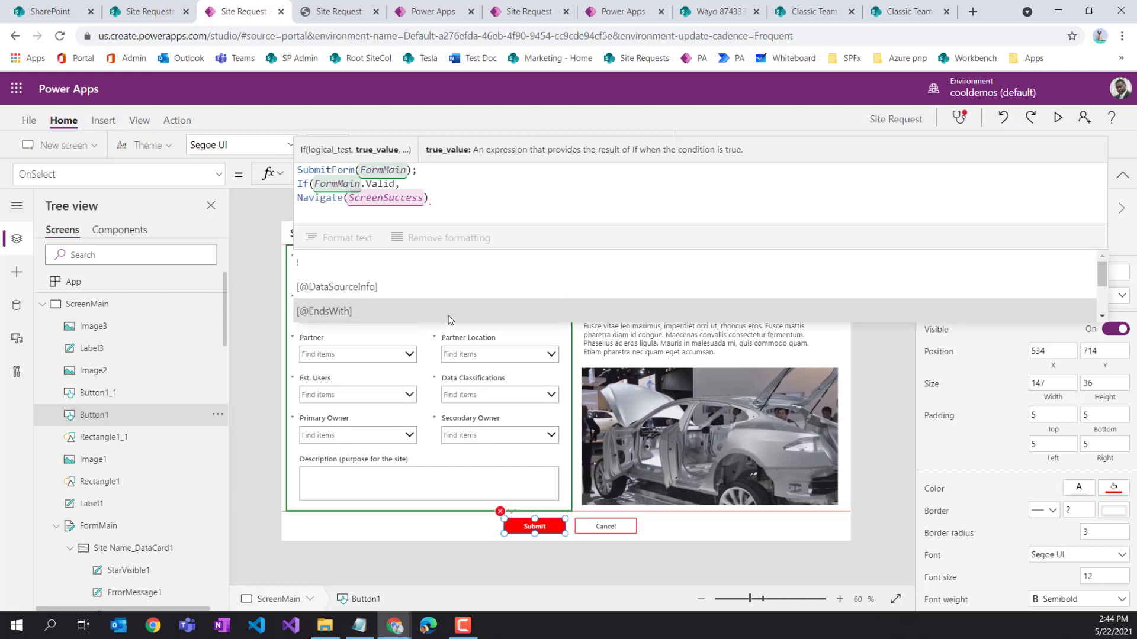
key("Delete")
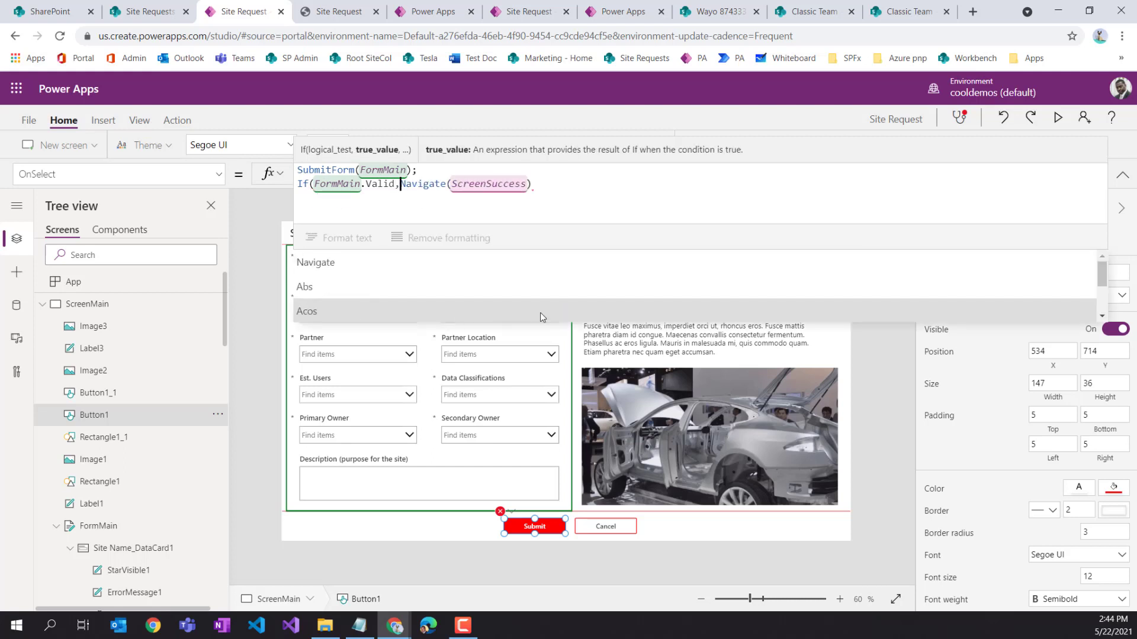
left_click(537, 185)
type(")")
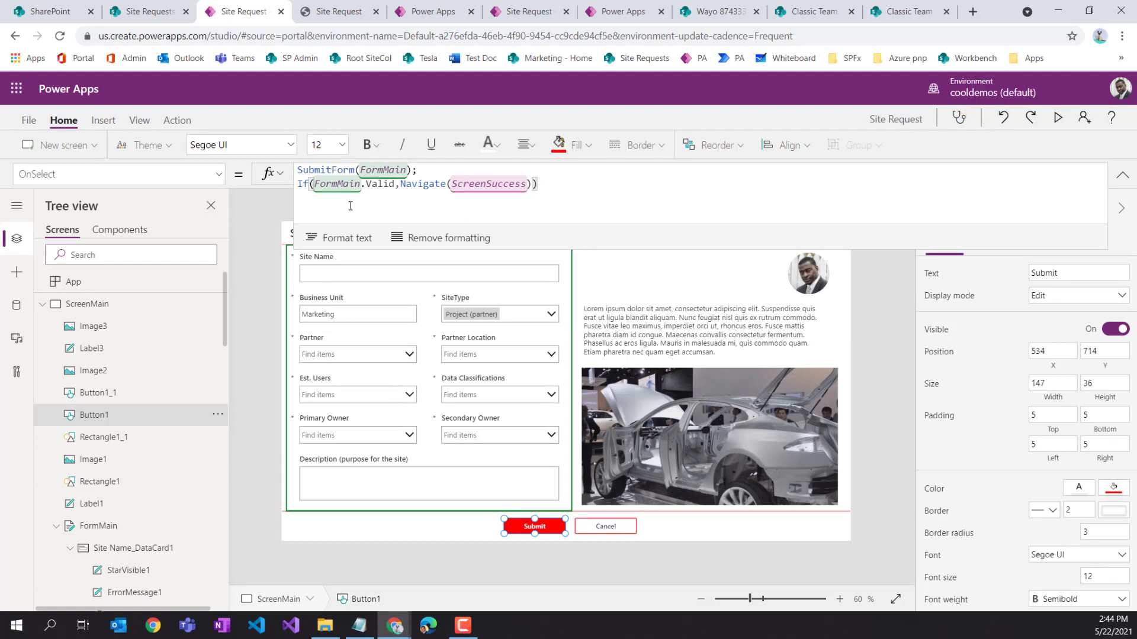
left_click_drag(424, 171, 297, 171)
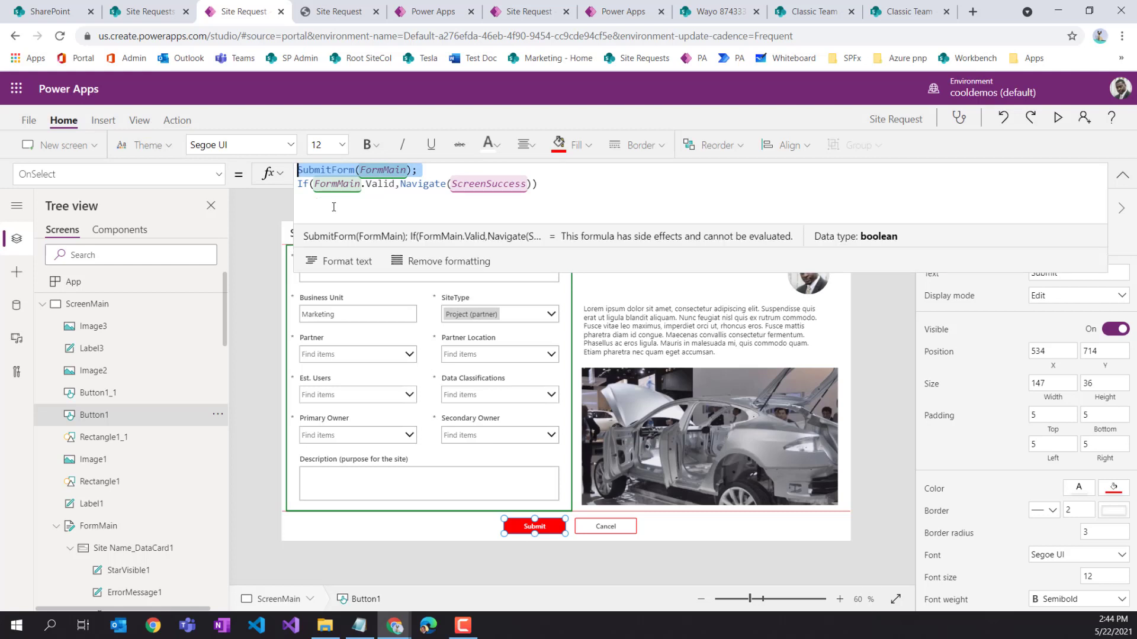
Review the SubmitForm, FormMain.Valid and Navigate parts of the Submit formula
left_click(352, 200)
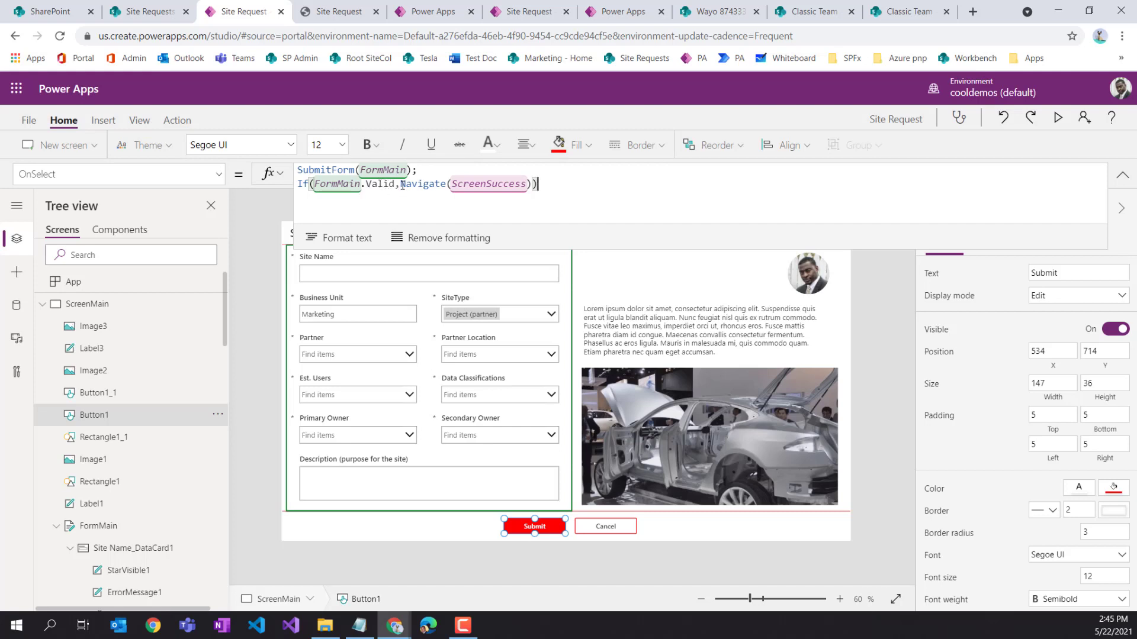
left_click_drag(395, 185, 314, 186)
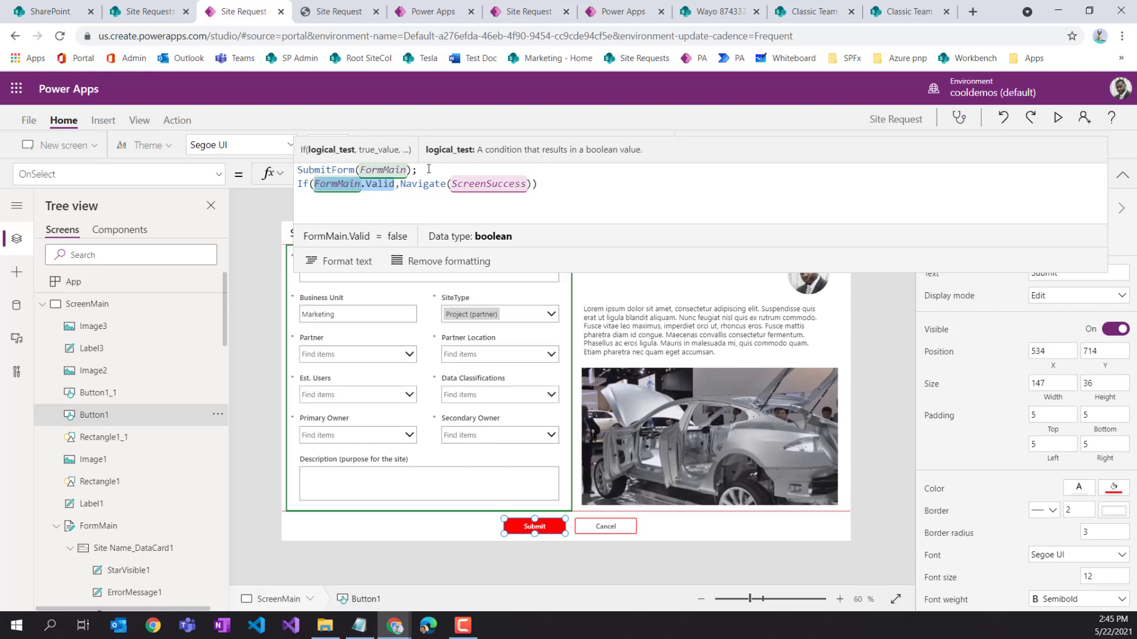
left_click_drag(422, 170, 298, 171)
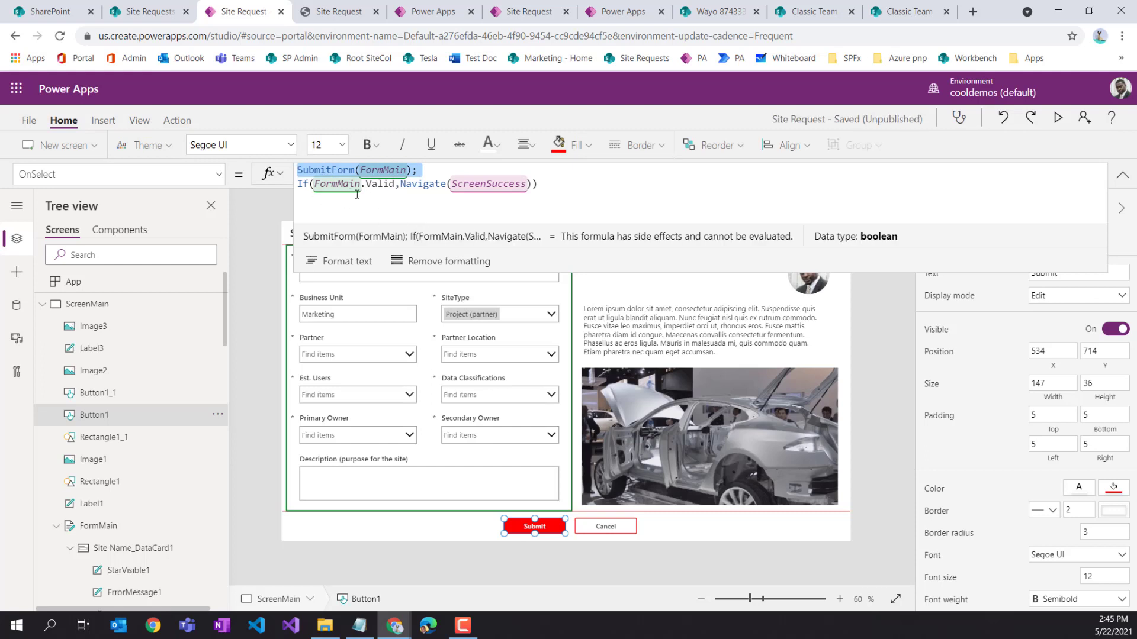
left_click(423, 170)
left_click_drag(422, 170, 298, 170)
left_click(514, 194)
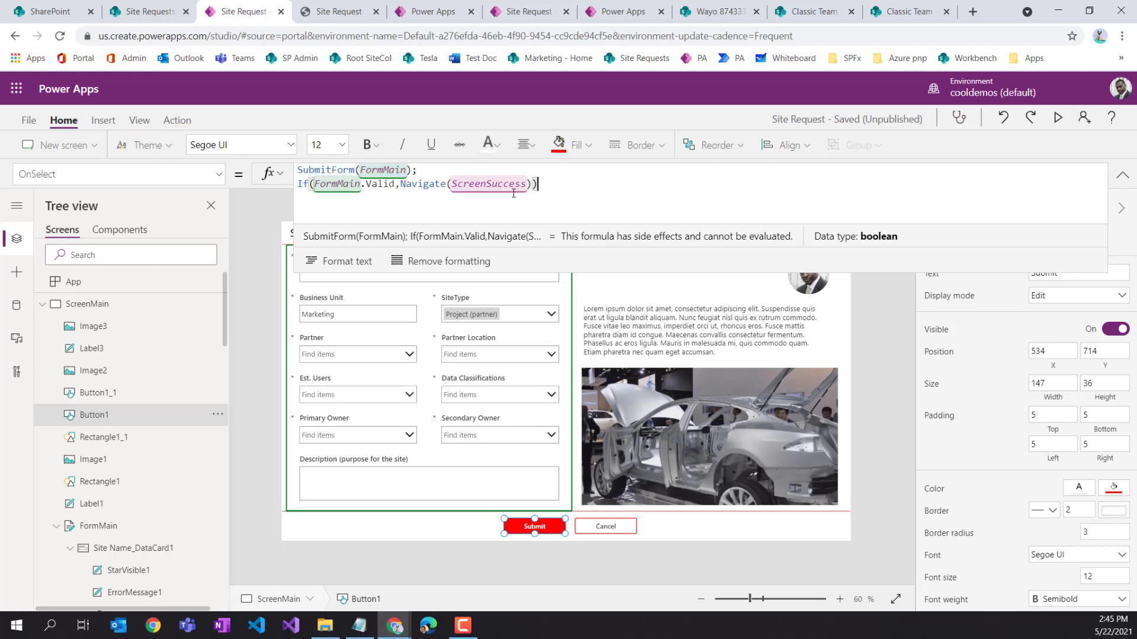
left_click_drag(571, 190, 297, 188)
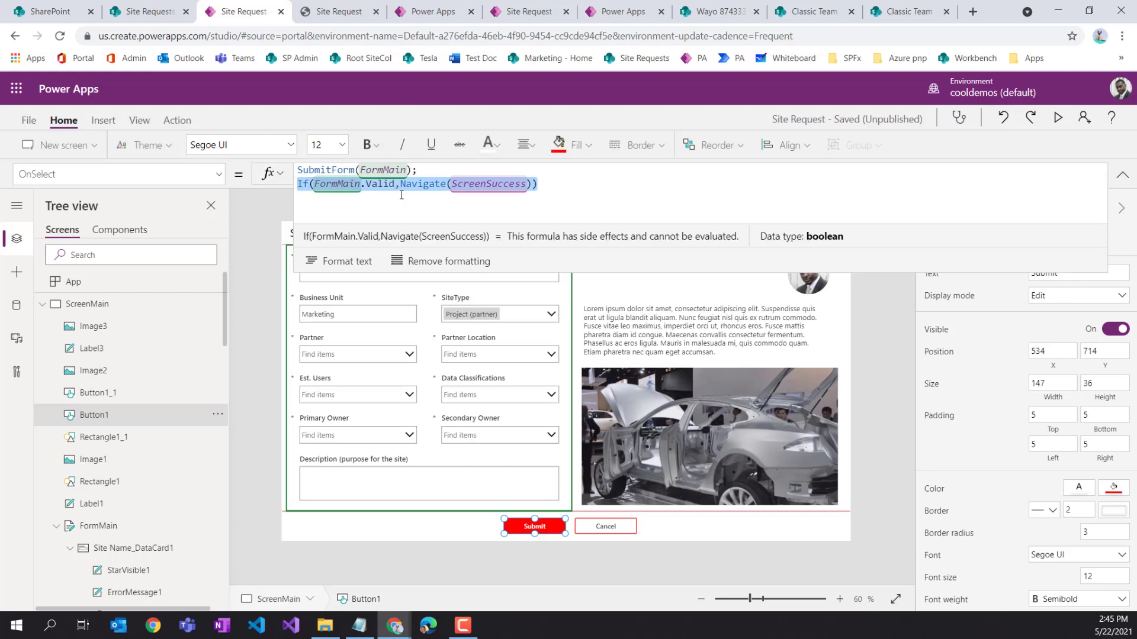
left_click_drag(422, 171, 293, 169)
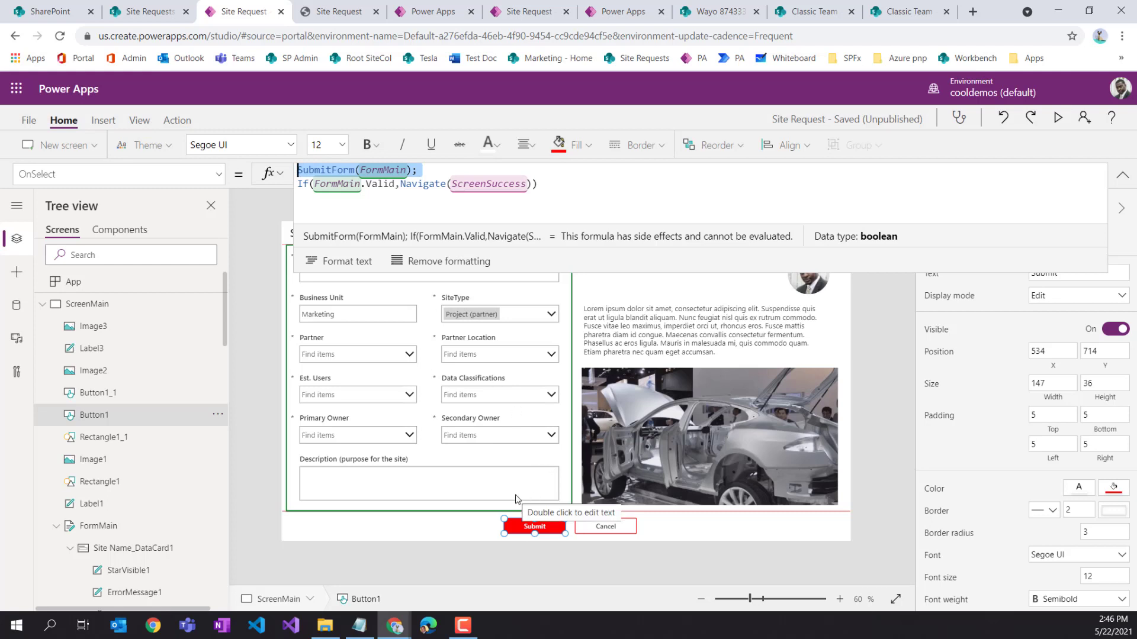
Reselect the Submit button on ScreenMain and bring up its property list
left_click(497, 560)
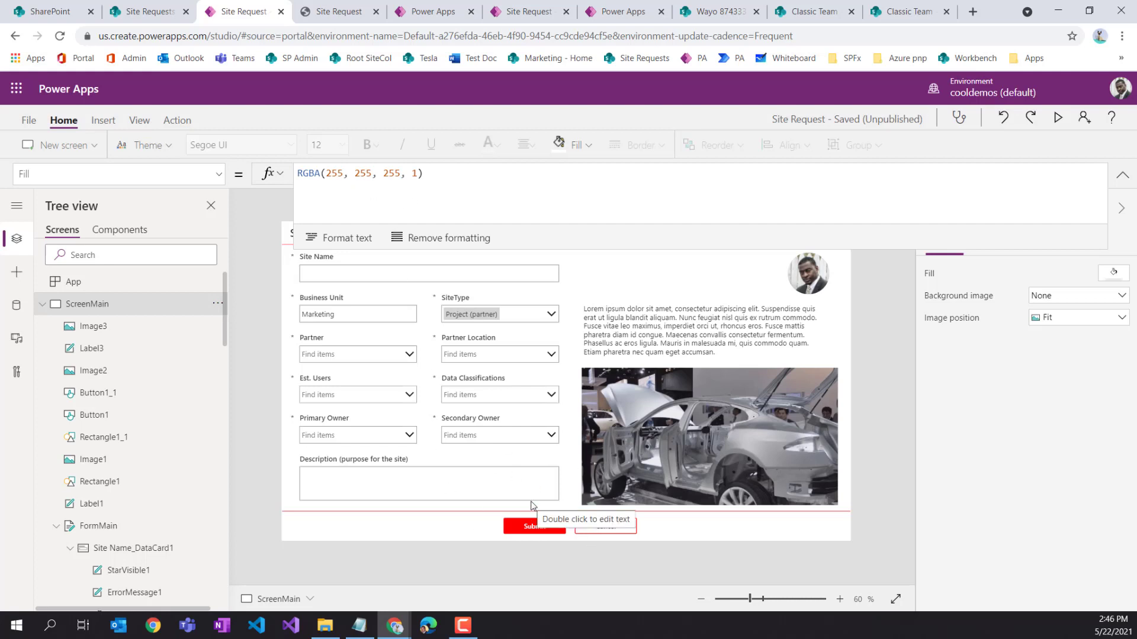
left_click(528, 521)
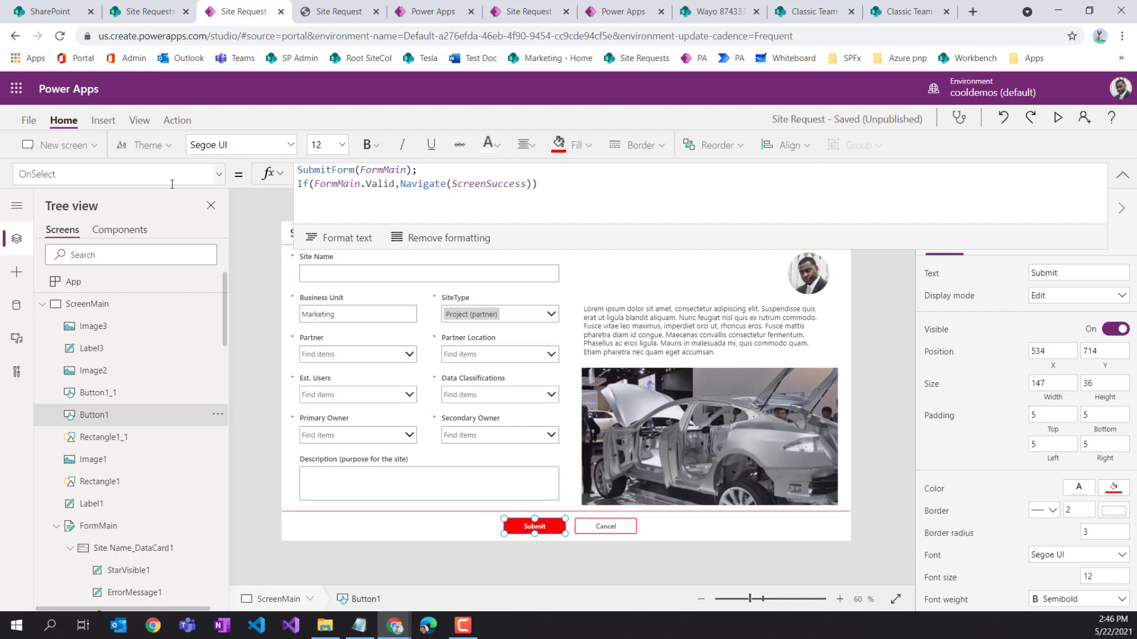
left_click(220, 182)
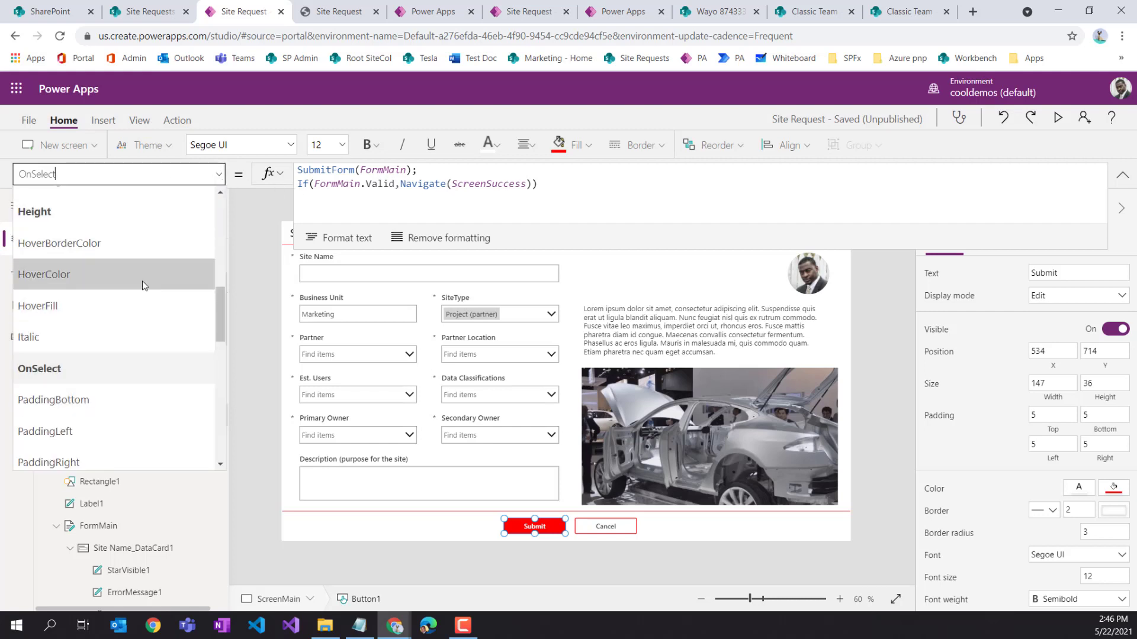
Choose the Submit button's DisplayMode property and begin its formula with If(FormMain.Valid
scroll(137, 268, "down", 2)
scroll(137, 270, "down", 5)
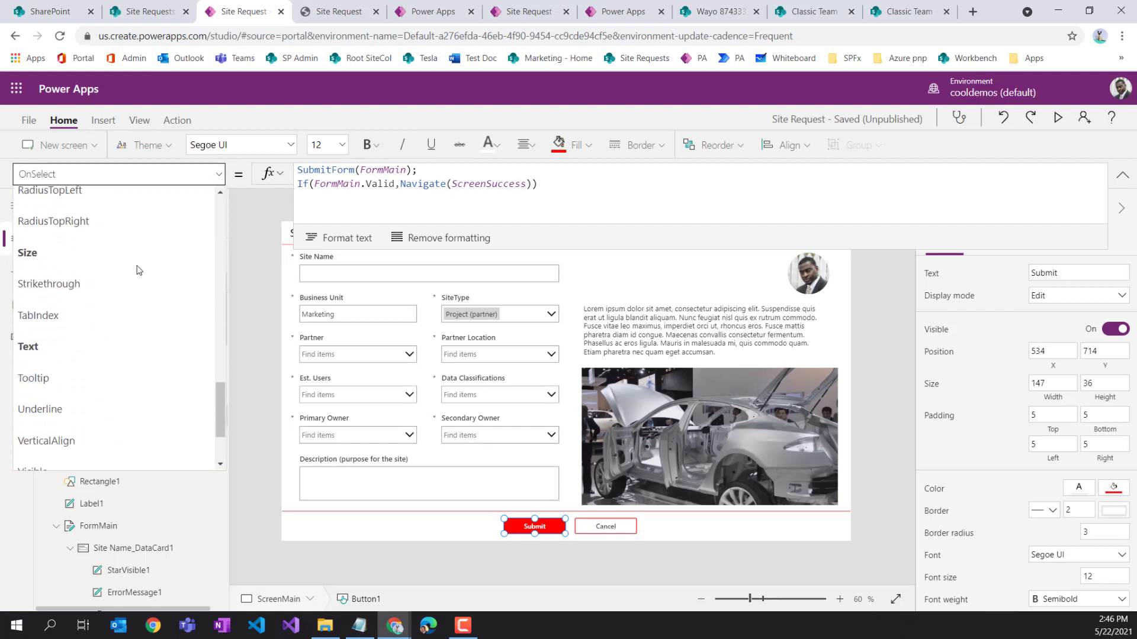
scroll(138, 271, "up", 4)
scroll(137, 271, "up", 5)
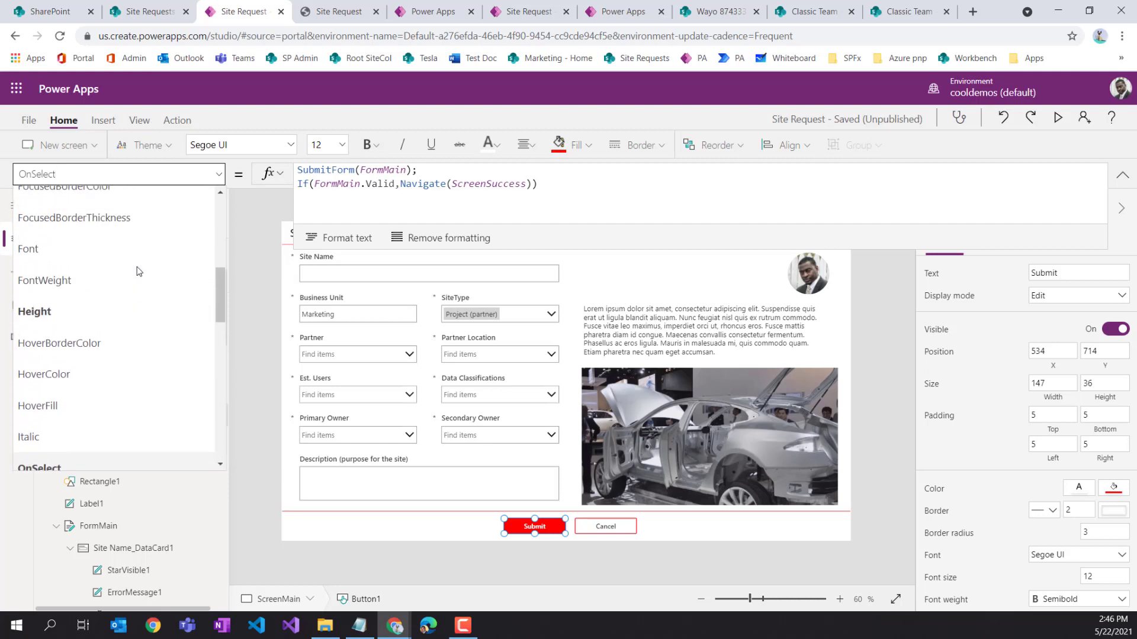
left_click(87, 320)
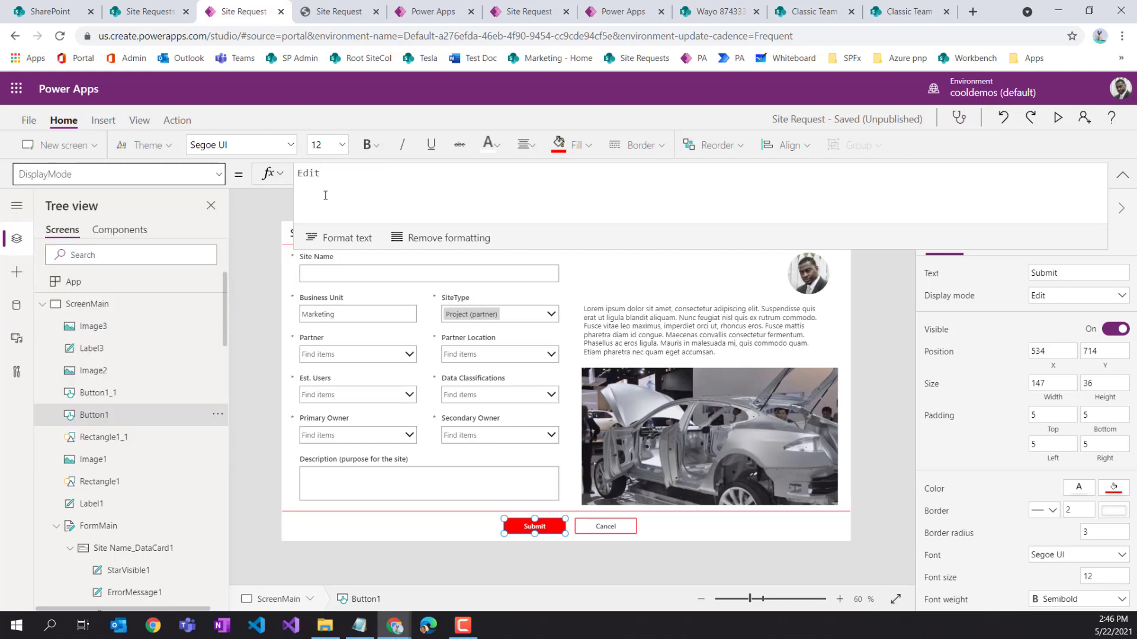
left_click(311, 180)
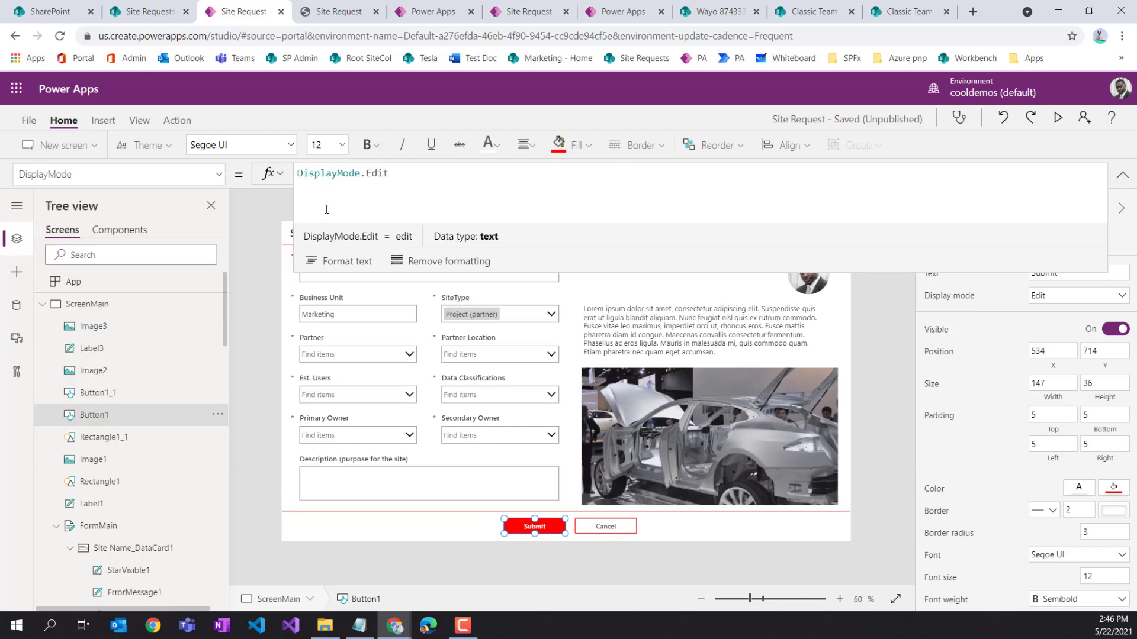
double_click(298, 173)
type("if")
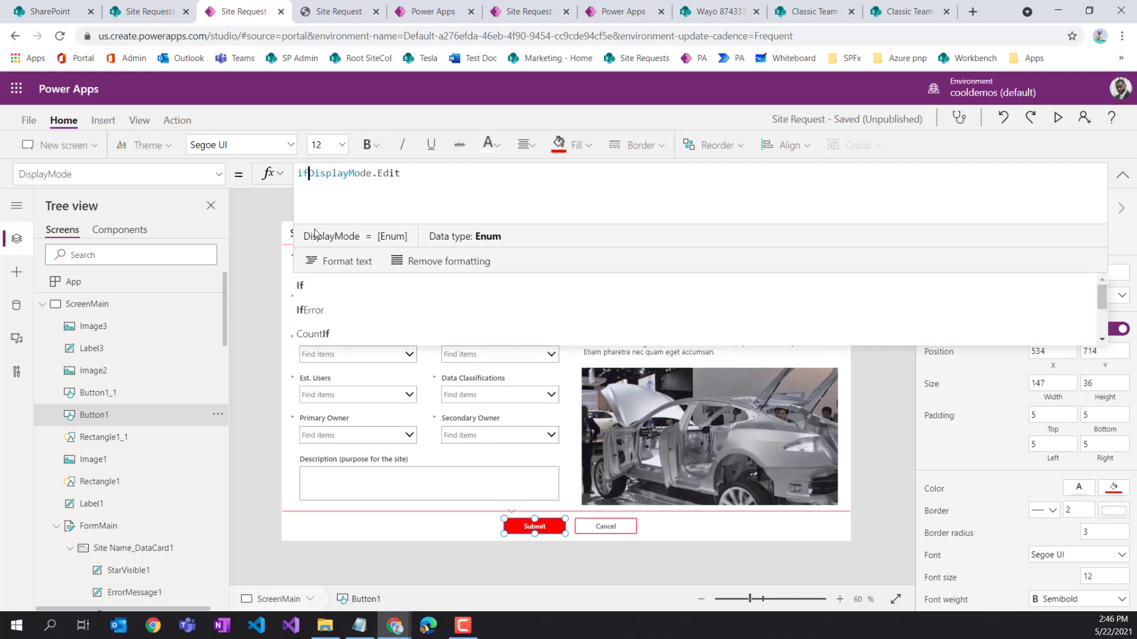
type("(")
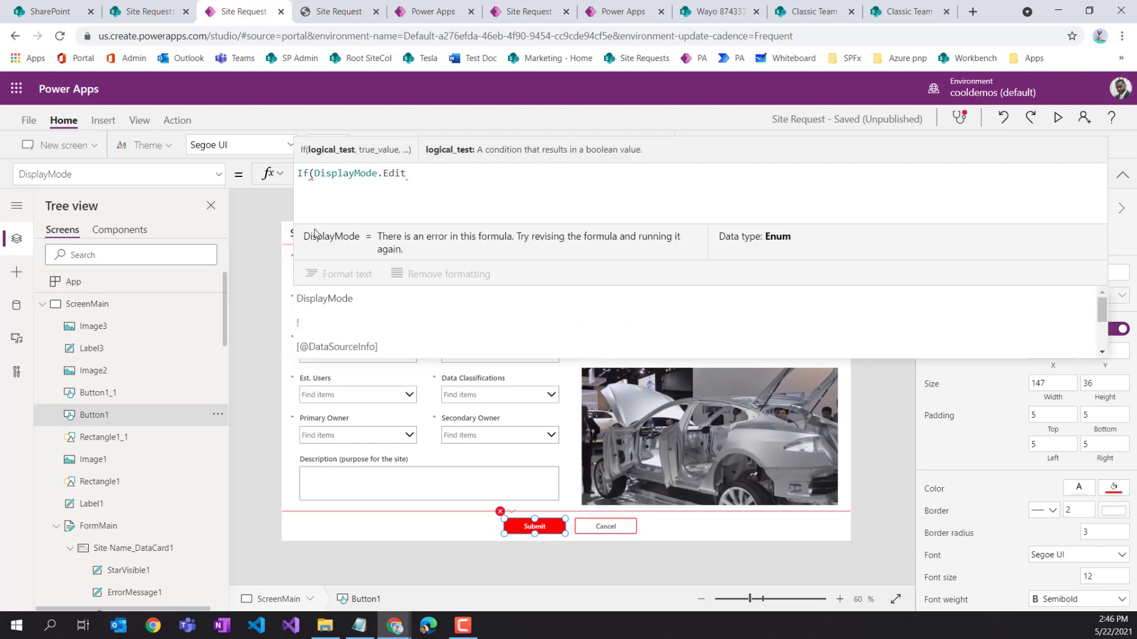
type(",")
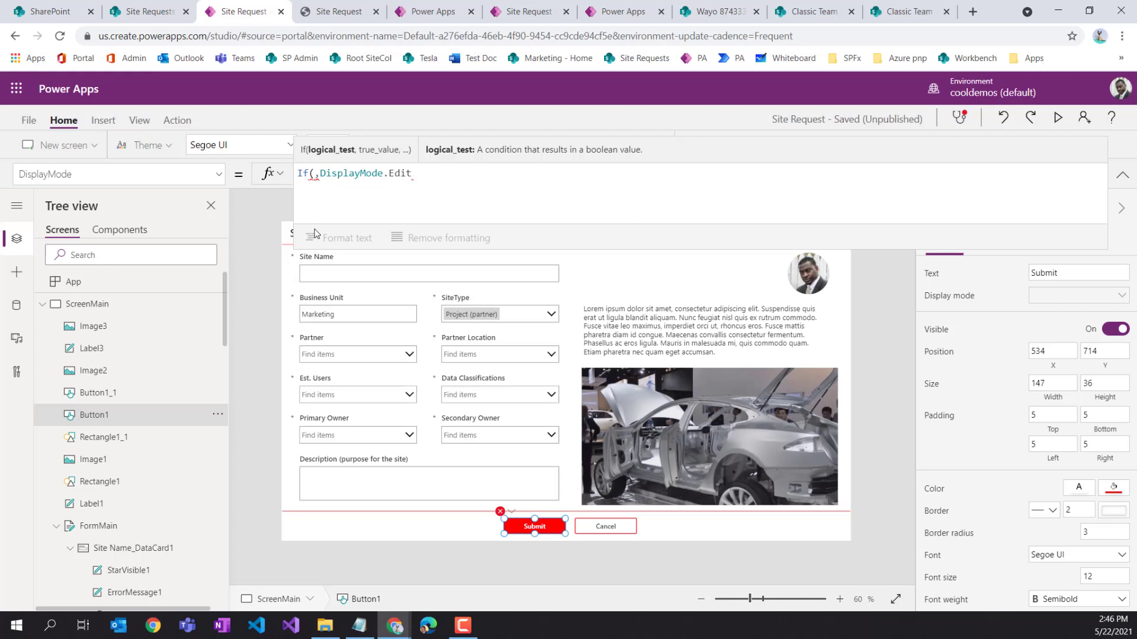
type("form")
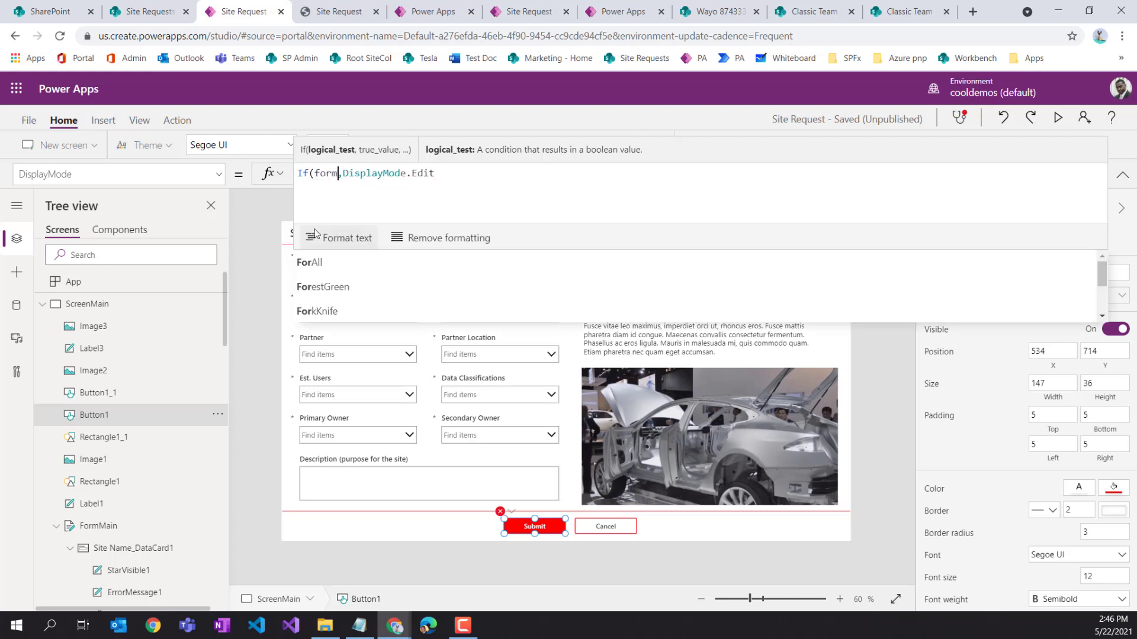
type("a")
key("BackSpace")
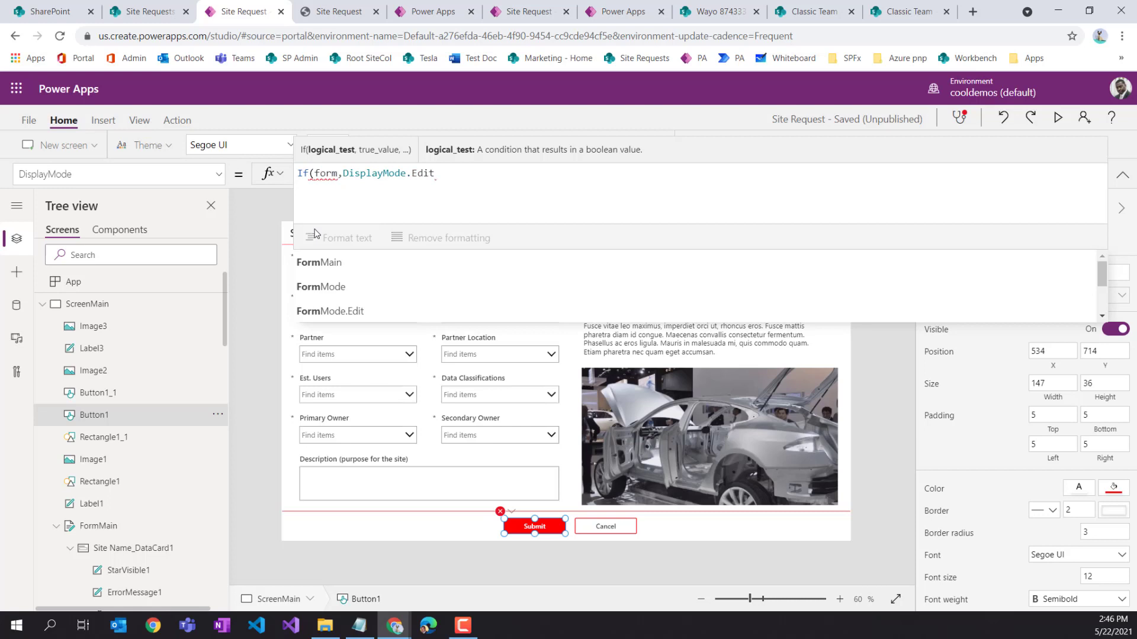
key("Down")
key("Return")
type(".Valid")
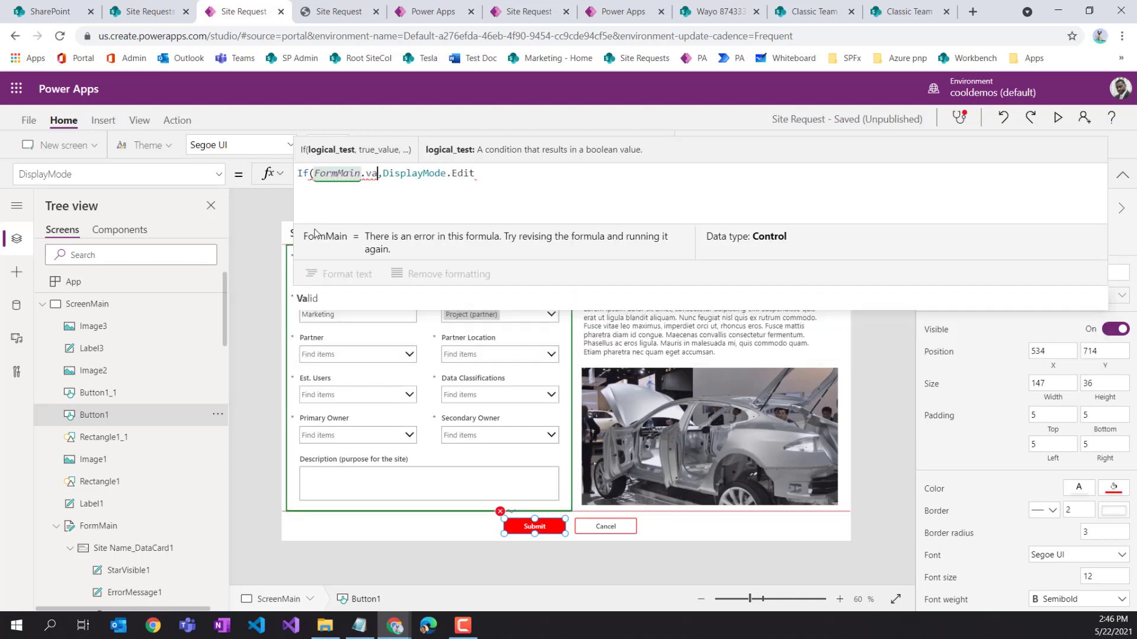
Complete the formula with DisplayMode.Edit and DisplayMode.Disabled as the two branches
key("Right")
key("Right")
key("Right")
key("Right")
key("Right")
key("Right")
key("Right")
key("Right")
key("Right")
key("Right")
key("Right")
key("Right")
key("Right")
key("Right")
key("Right")
key("Right")
key("Right")
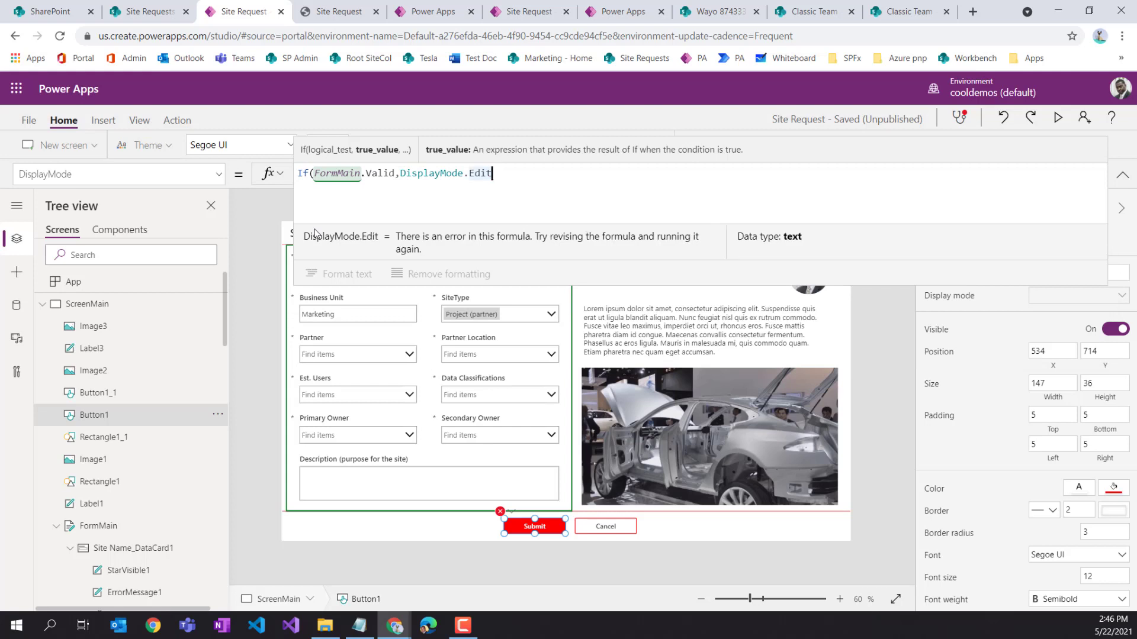
type(",display")
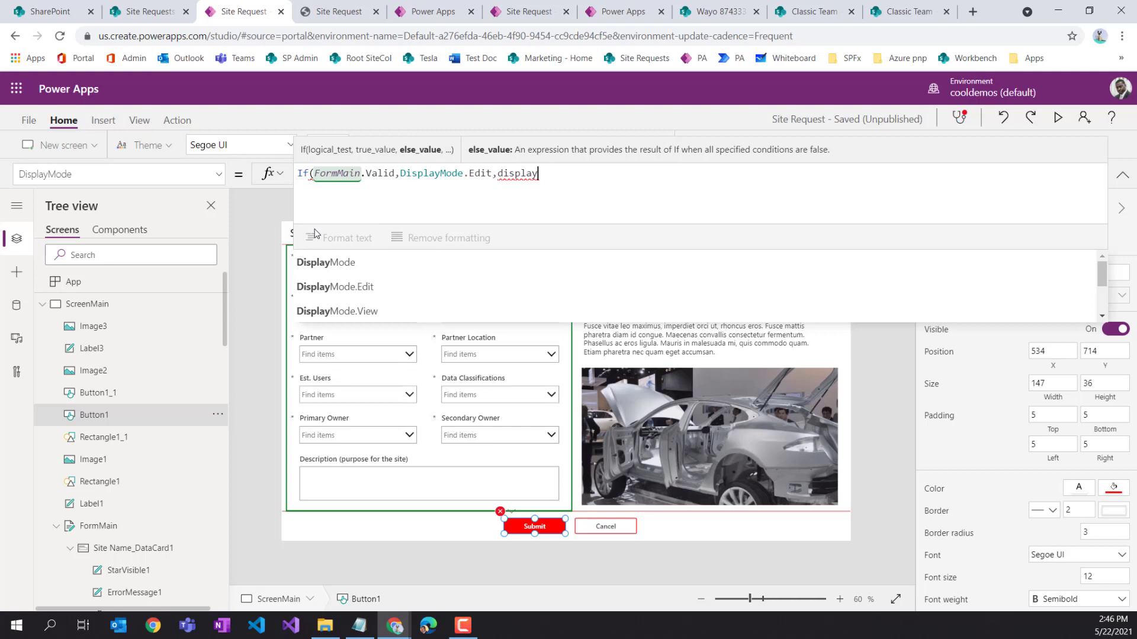
left_click(1102, 315)
left_click(1103, 315)
left_click(1103, 315)
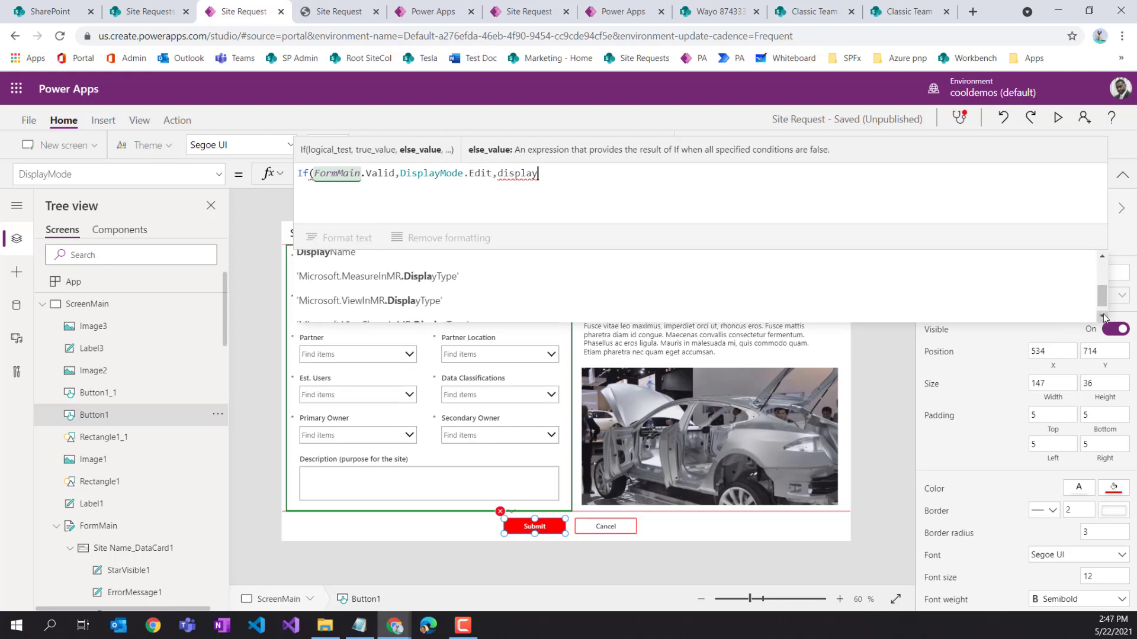
type("mode")
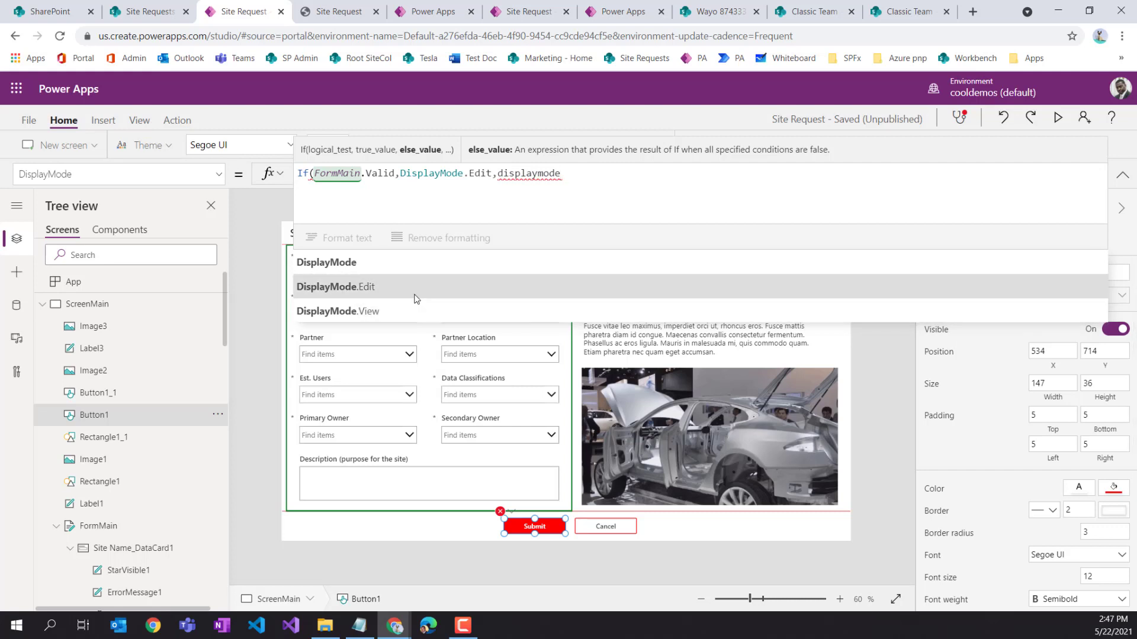
left_click(358, 267)
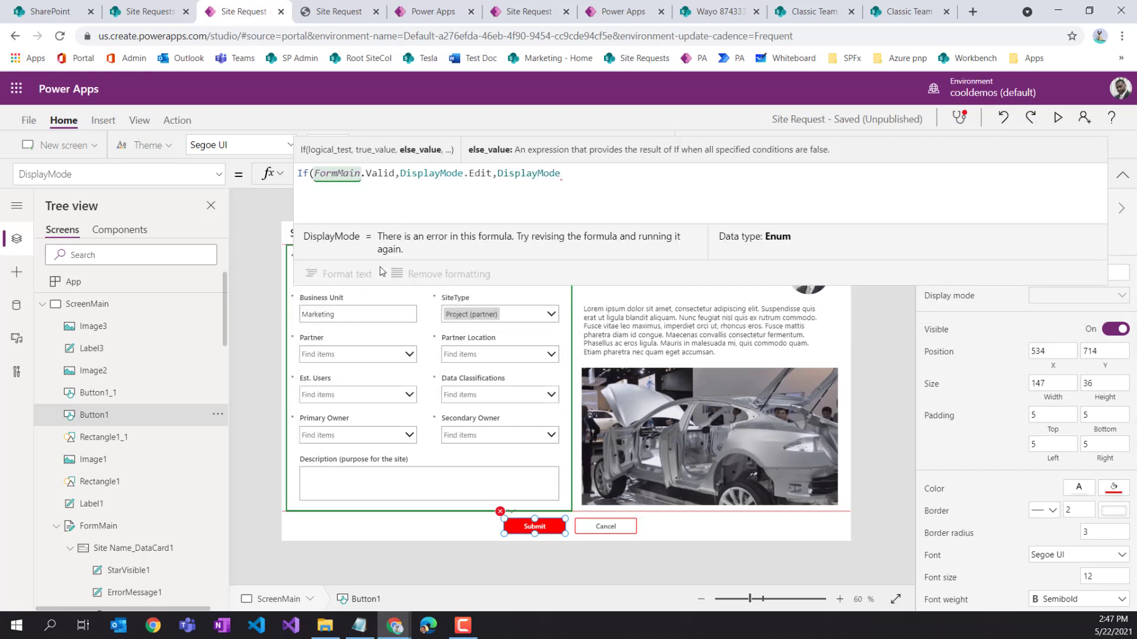
type(".di")
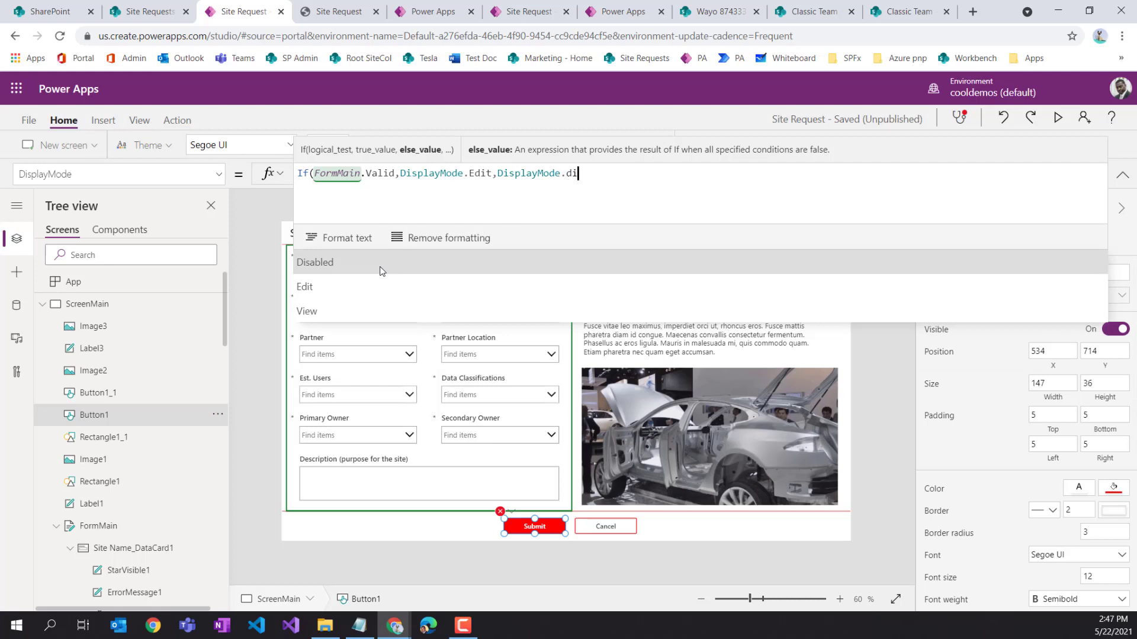
left_click(382, 272)
type(")")
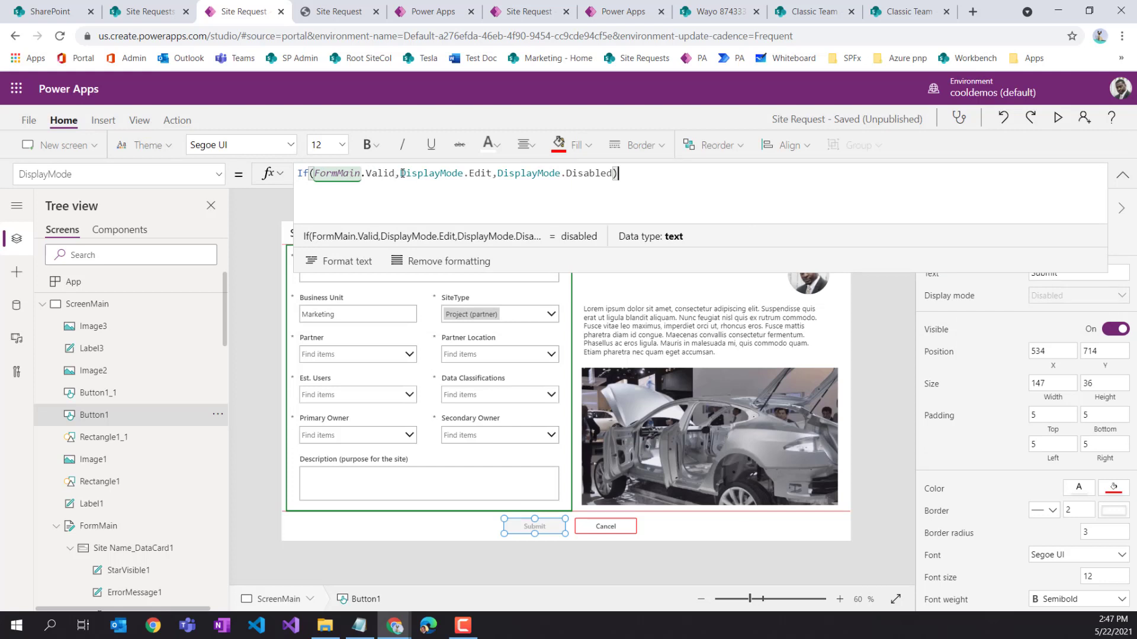
mouse_move(401, 173)
left_mouse_down()
mouse_move(618, 176)
mouse_move(478, 184)
left_mouse_up()
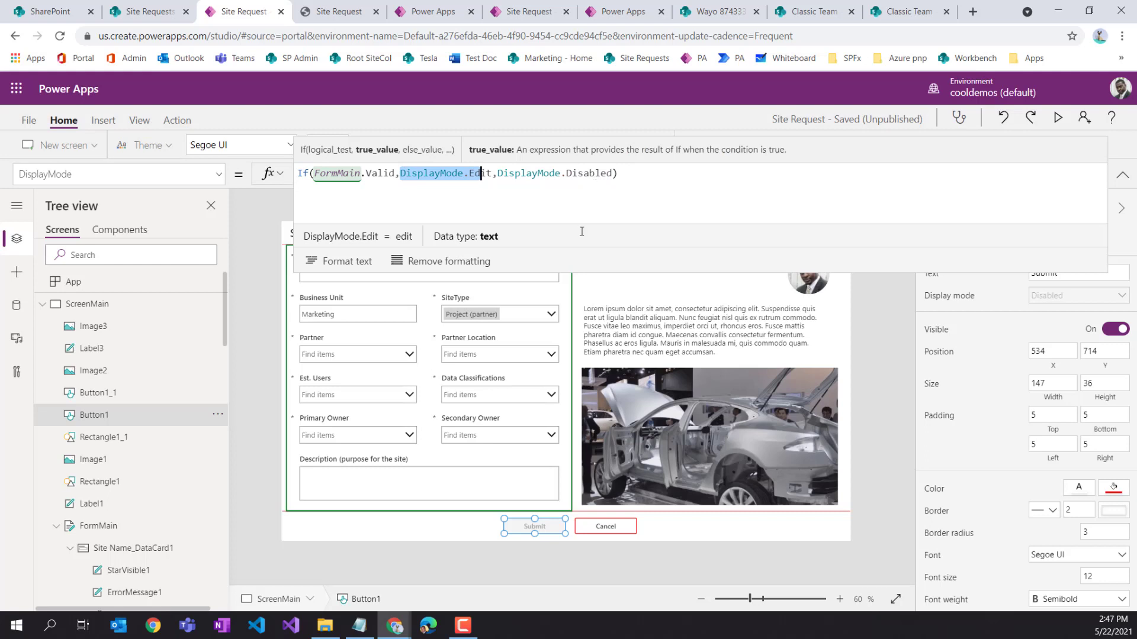
Set the Submit button's disabled fill colour to light grey after trying several shades
left_click(469, 540)
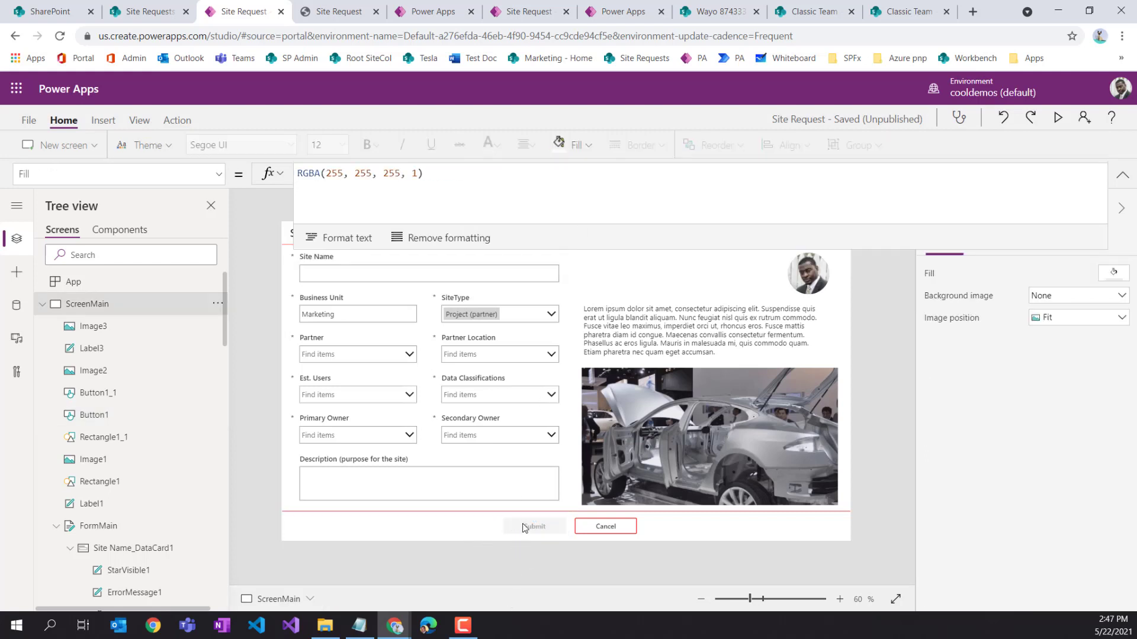
left_click(524, 527)
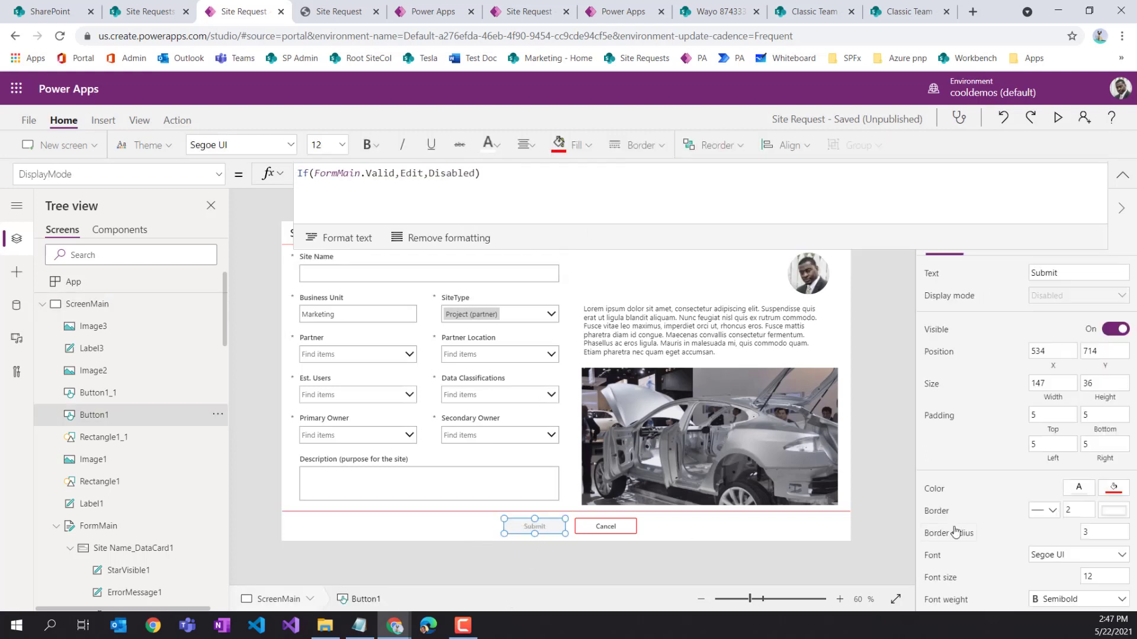
scroll(1059, 480, "down", 3)
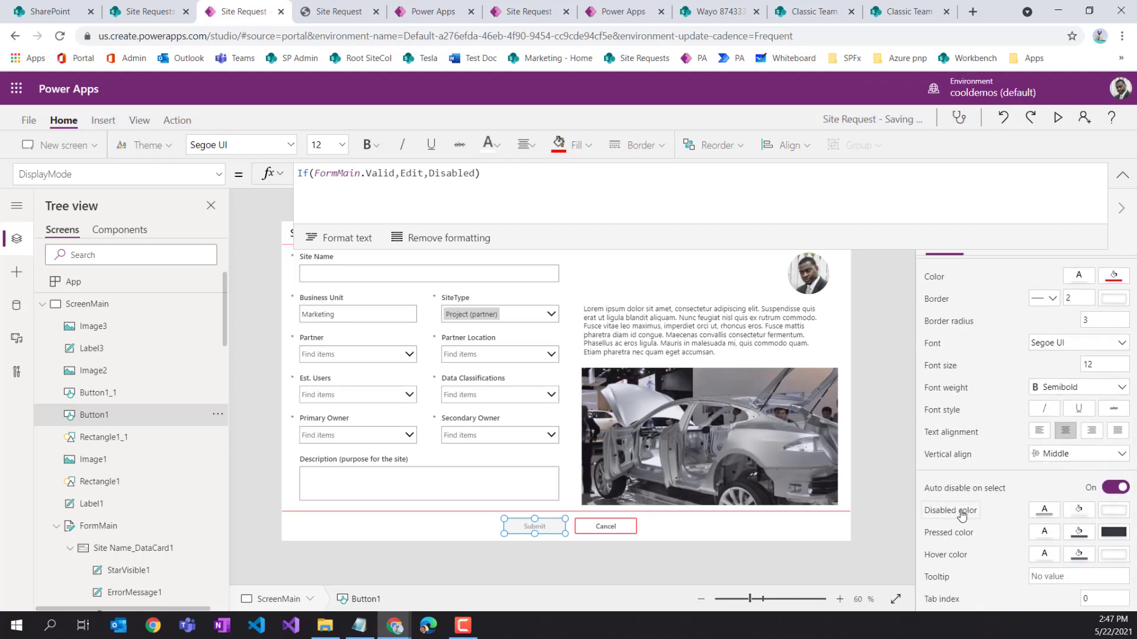
left_click(1076, 513)
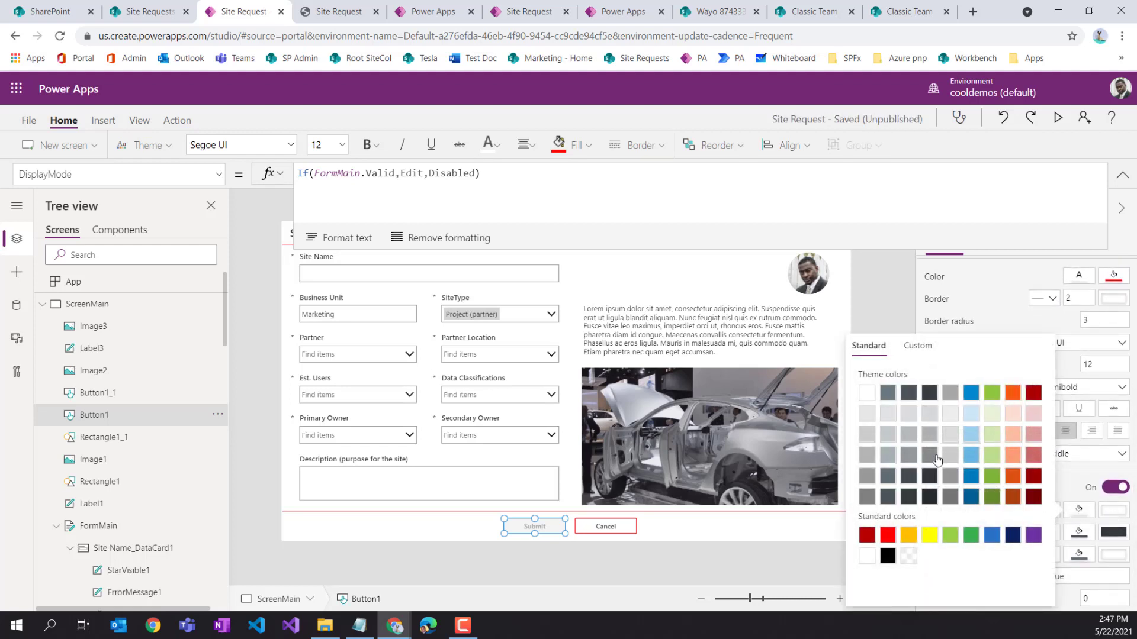
left_click(865, 535)
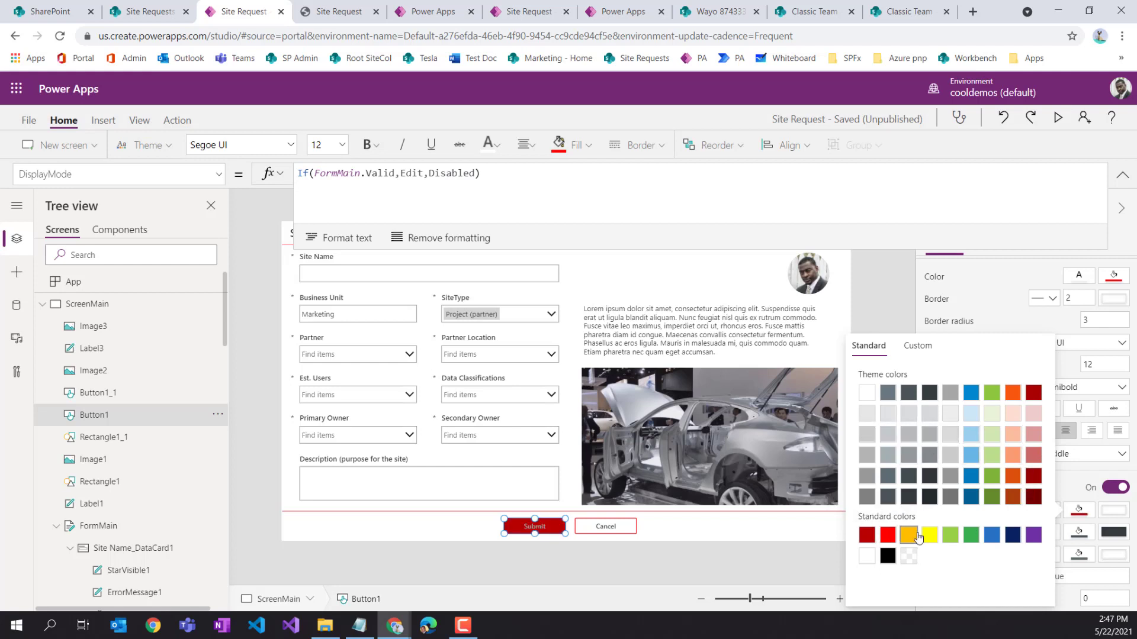
left_click(929, 457)
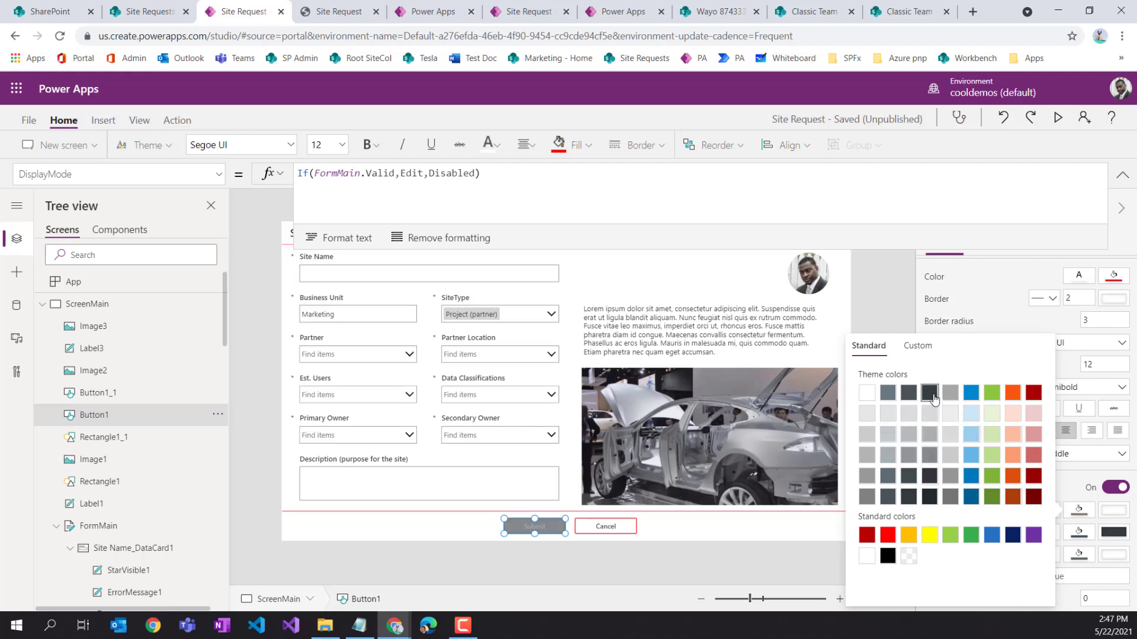
left_click(909, 400)
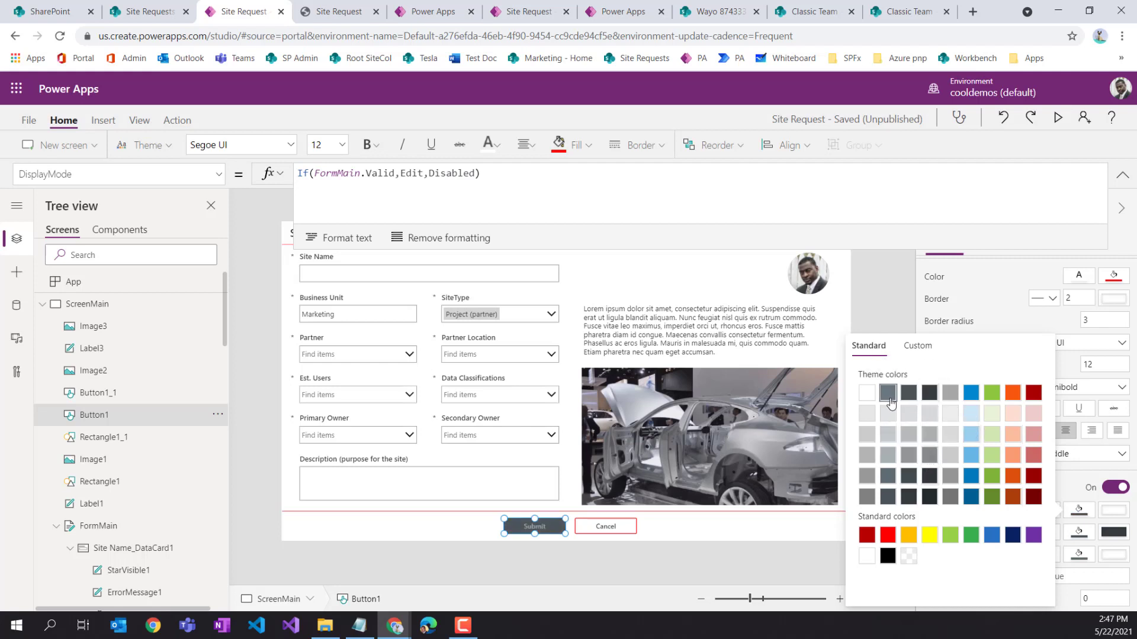
left_click(891, 403)
left_click(906, 402)
left_click(951, 453)
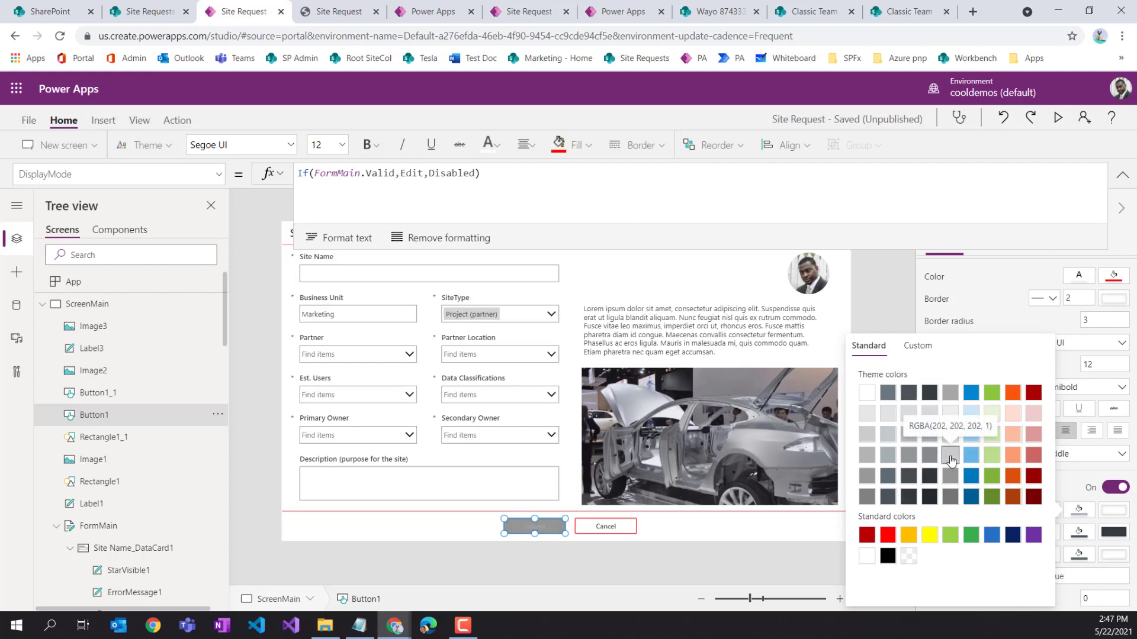
left_click(950, 459)
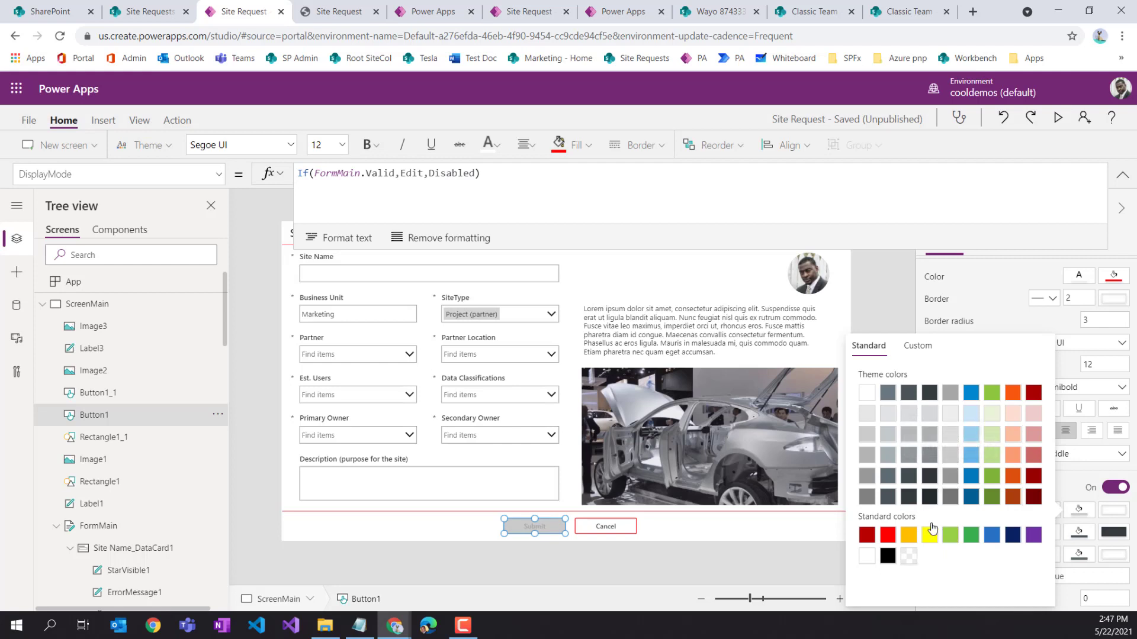
left_click(1029, 326)
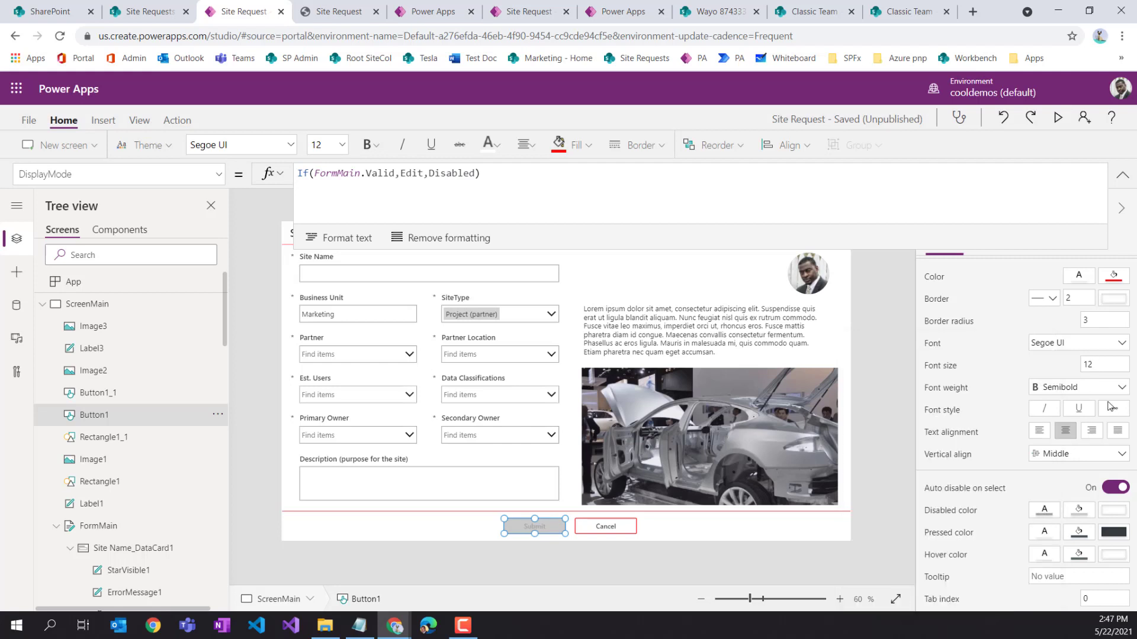
Leave the disabled text colour unchanged and select the main screen
left_click(1045, 515)
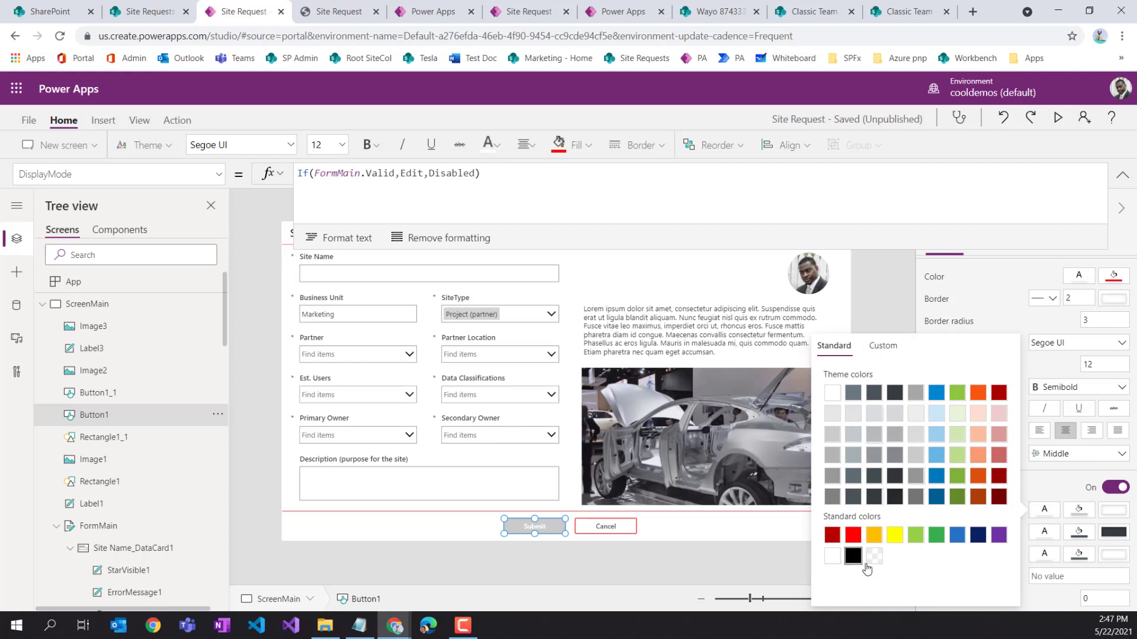
left_click(1073, 495)
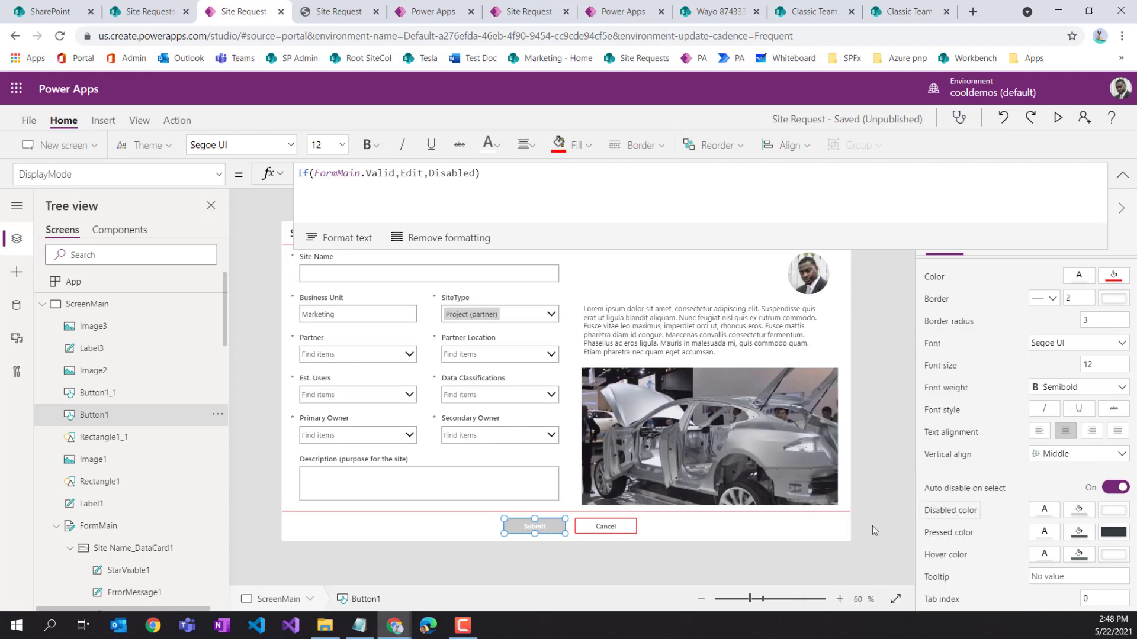
left_click(832, 561)
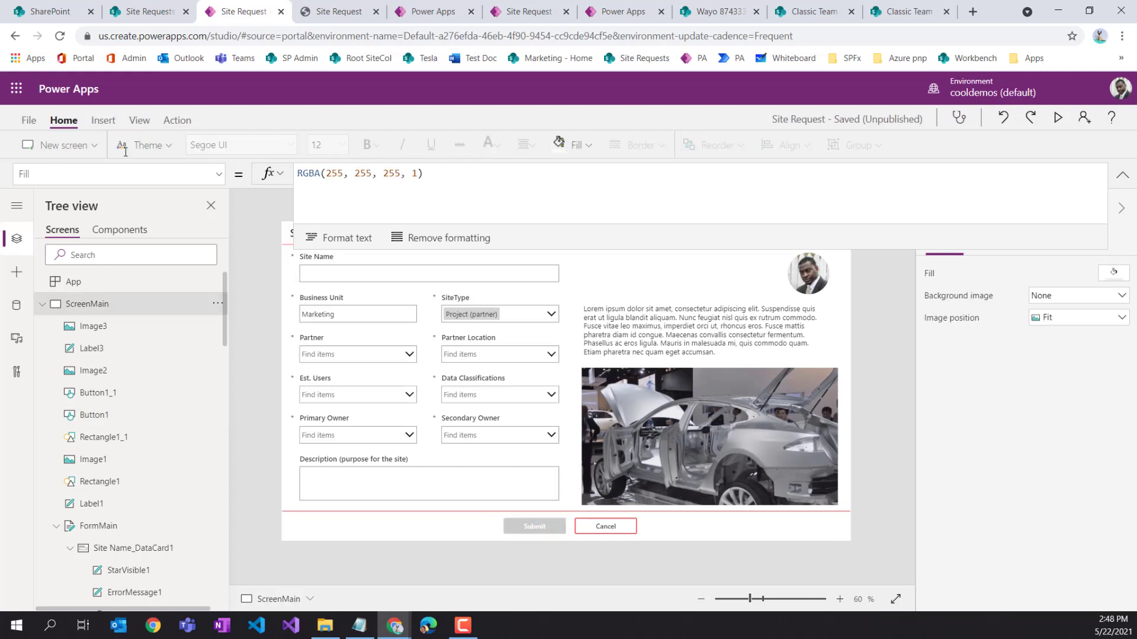
Save the Site Request app and publish this version
left_click(28, 120)
left_click(185, 320)
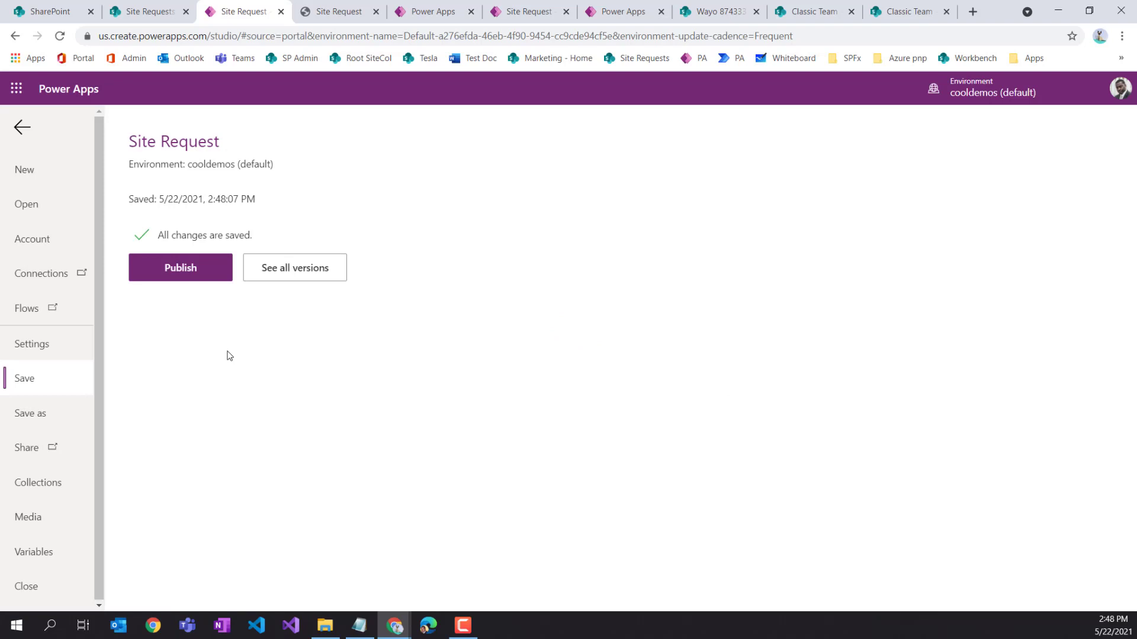
left_click(179, 279)
left_click(538, 424)
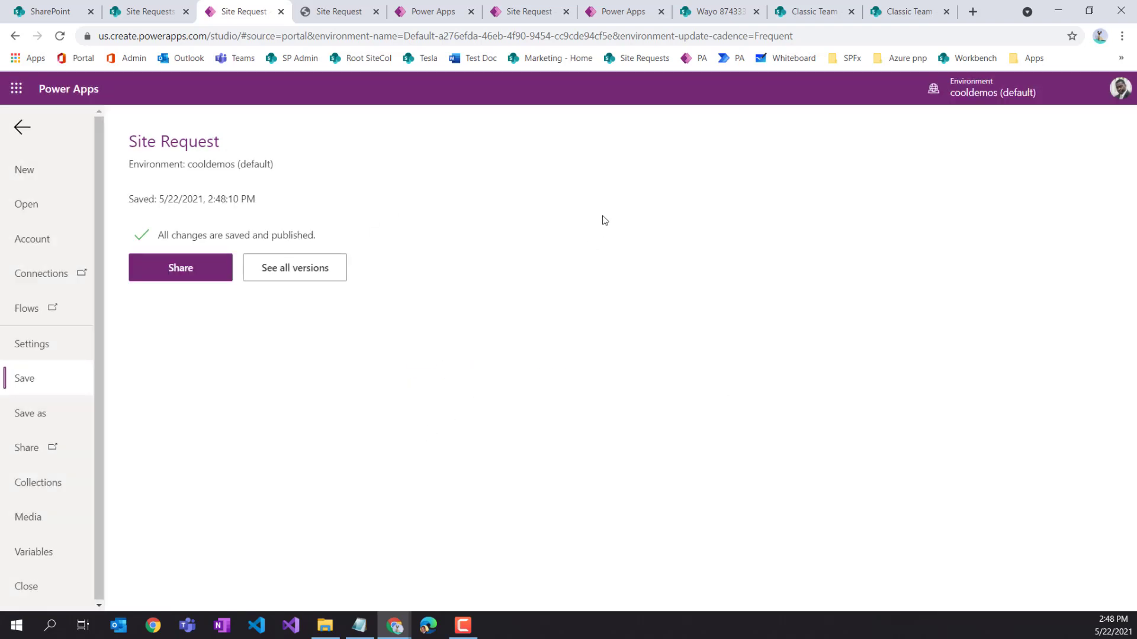
Close the outdated app tab, refresh the apps list, and show Site Request's commands
left_click(331, 17)
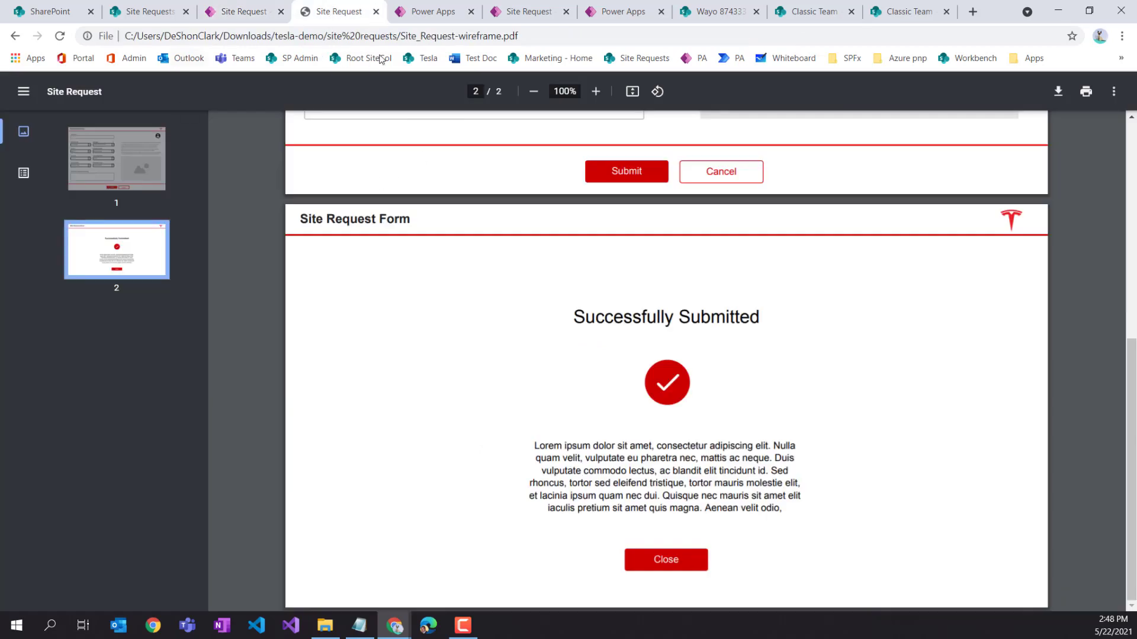
left_click(529, 11)
left_click(566, 11)
left_click(411, 15)
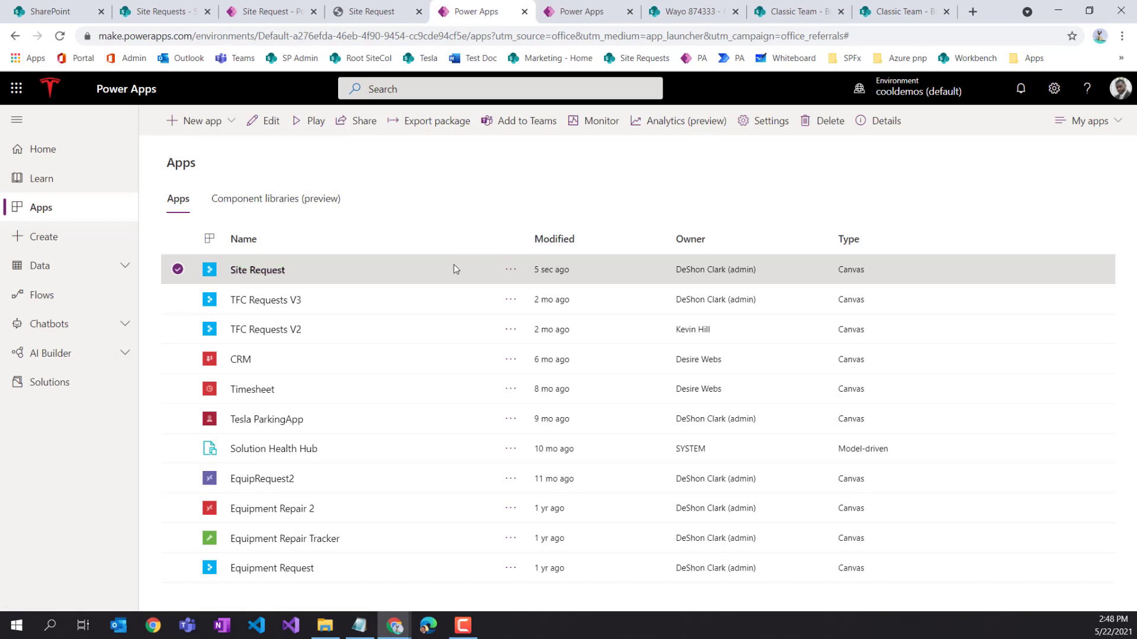
left_click(56, 42)
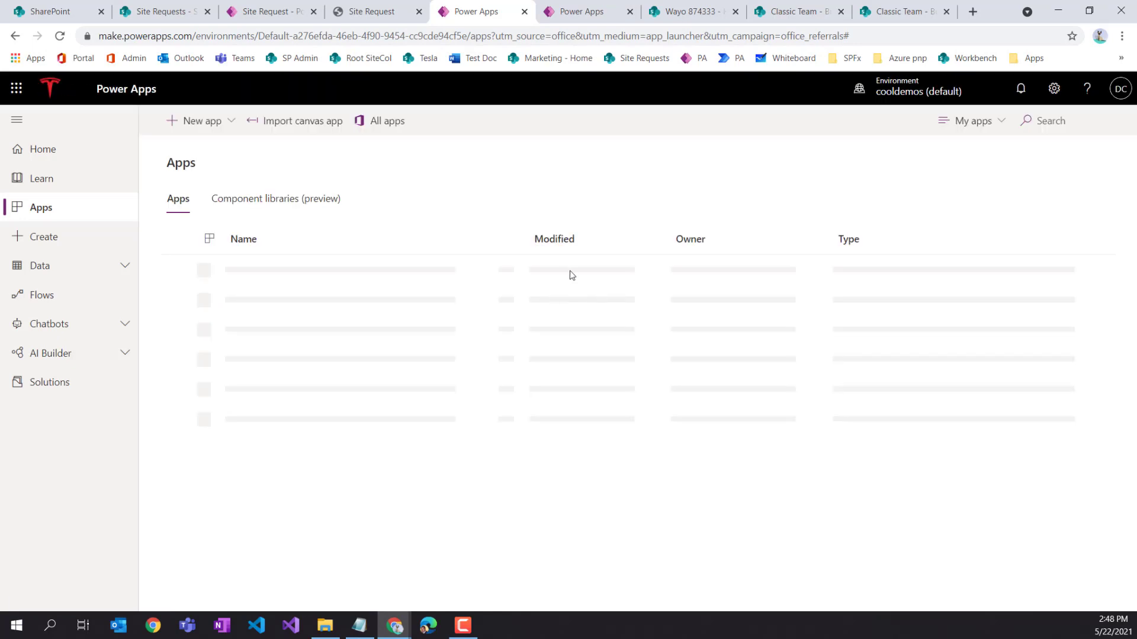
left_click(511, 269)
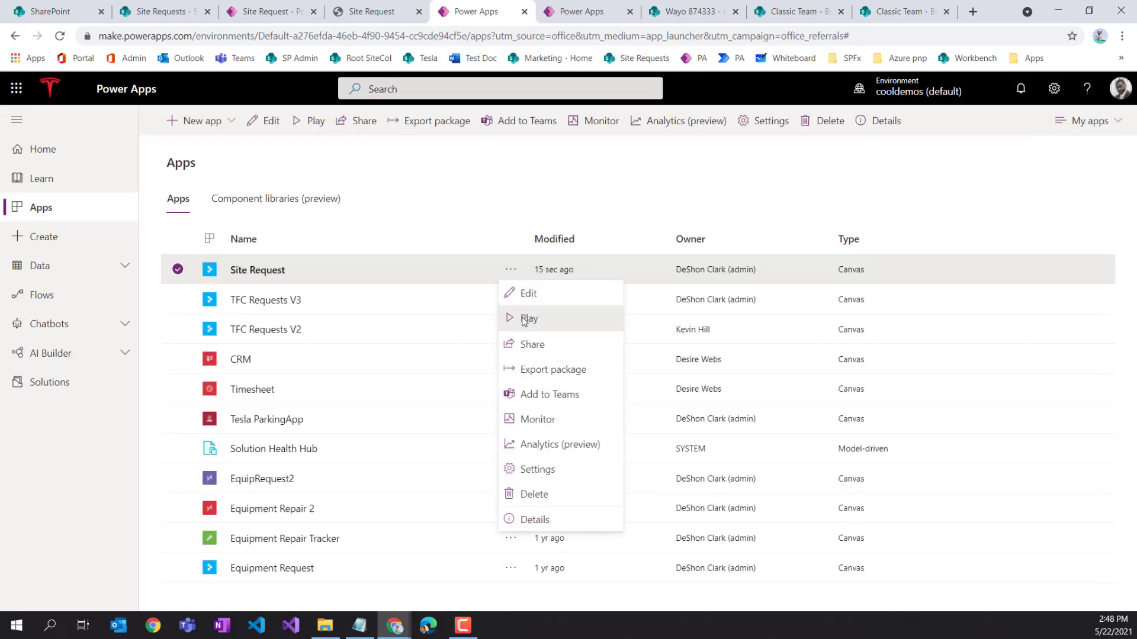
Run the app, test-submit a dummy site name with Department (org wide), then reload
left_click(519, 319)
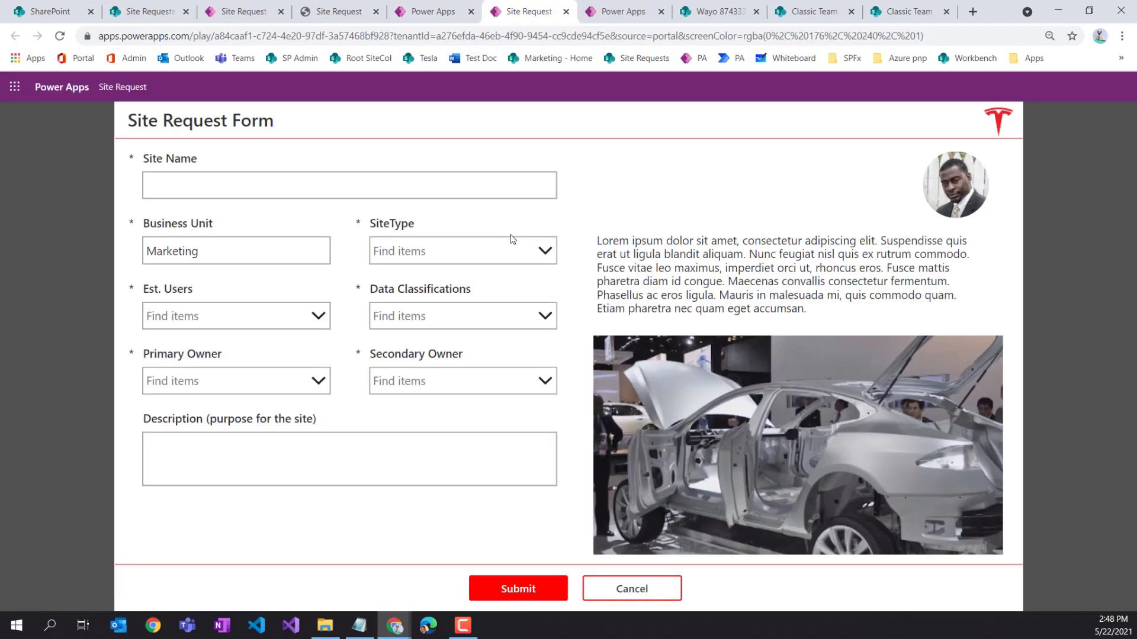
left_click(200, 184)
type("safdsafdsa")
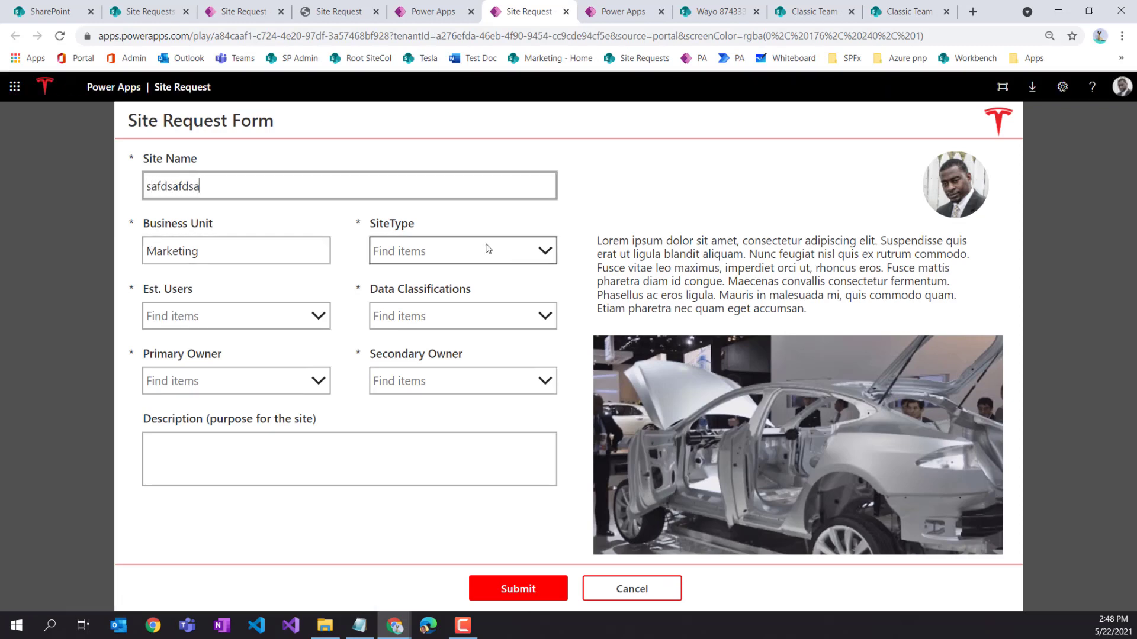
left_click(453, 250)
left_click(433, 349)
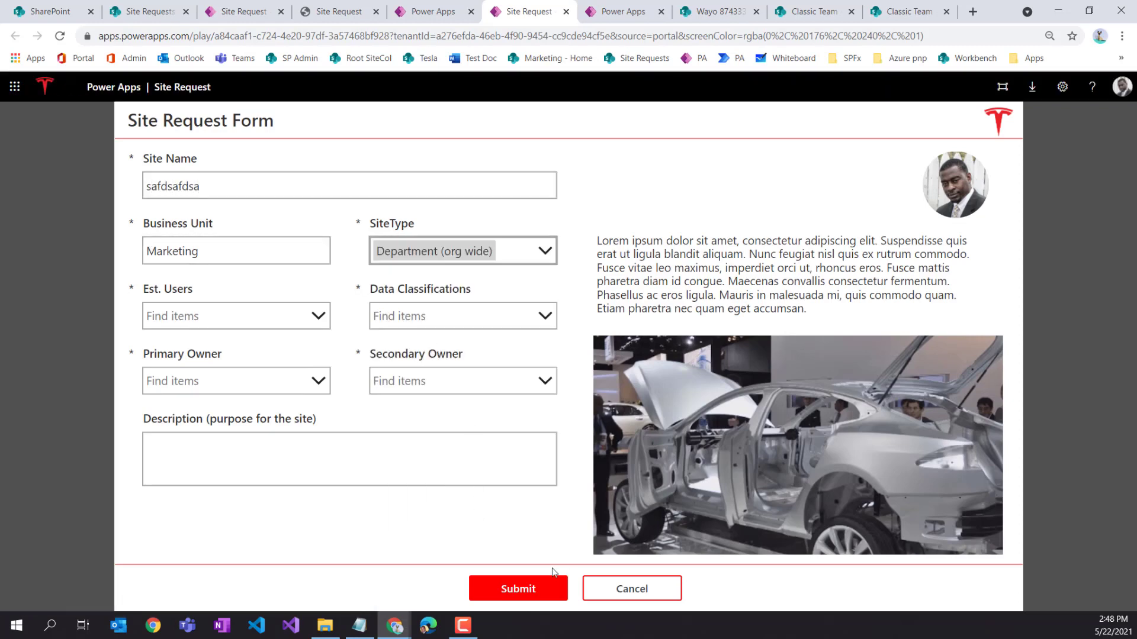
left_click(524, 588)
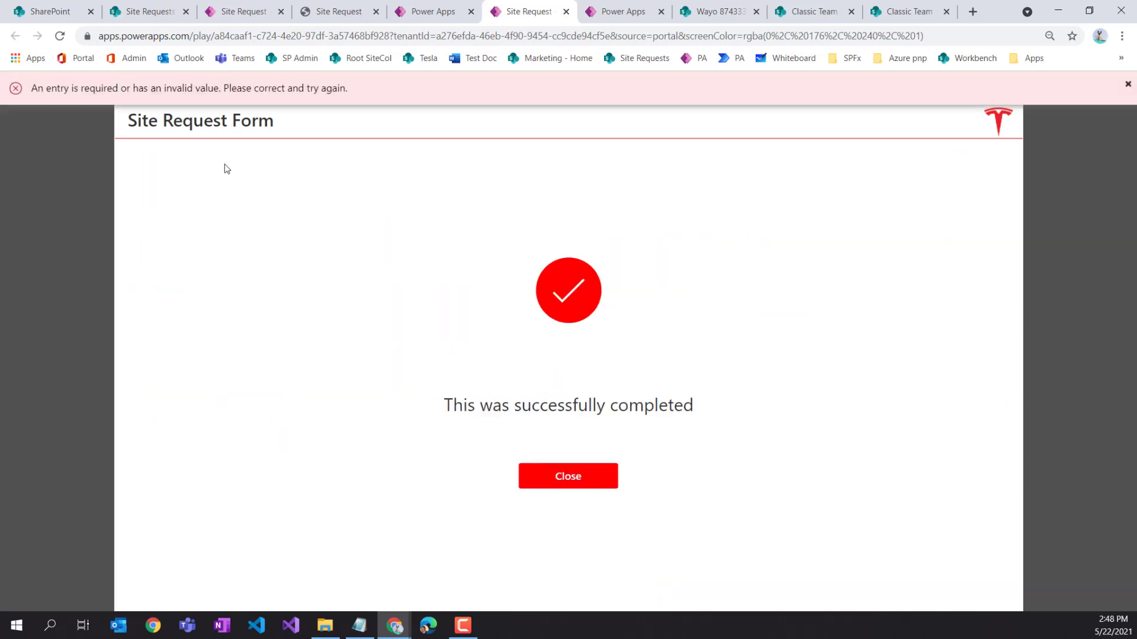
key("F5")
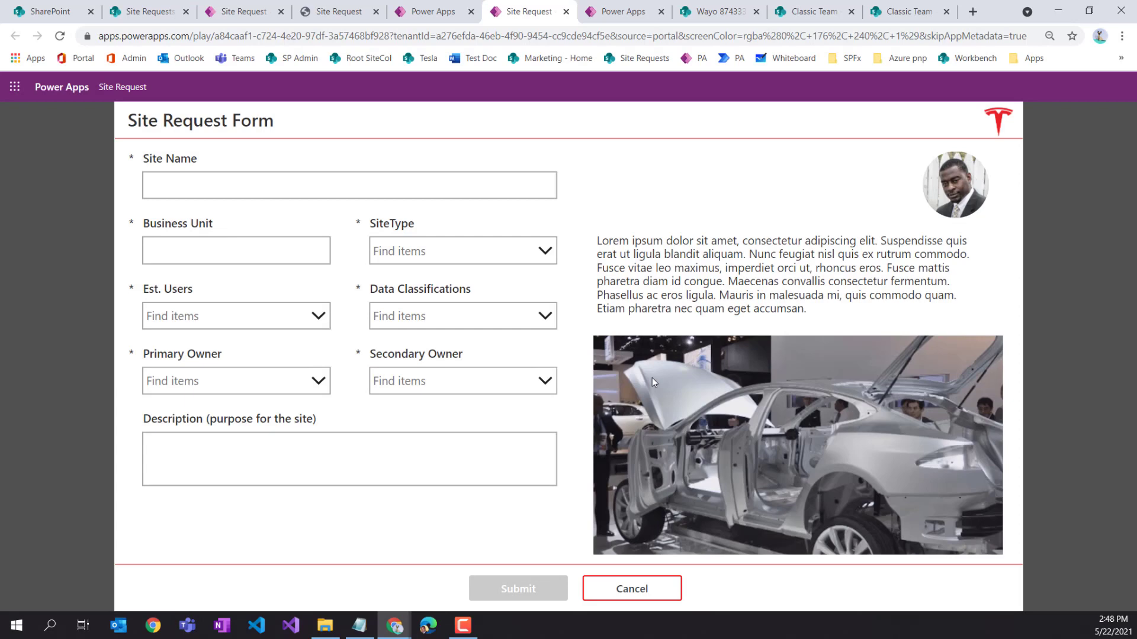
Enter site name gfds with Department (org wide), 1000 - 5000 users and Internal classification
left_click(323, 192)
type("gfds")
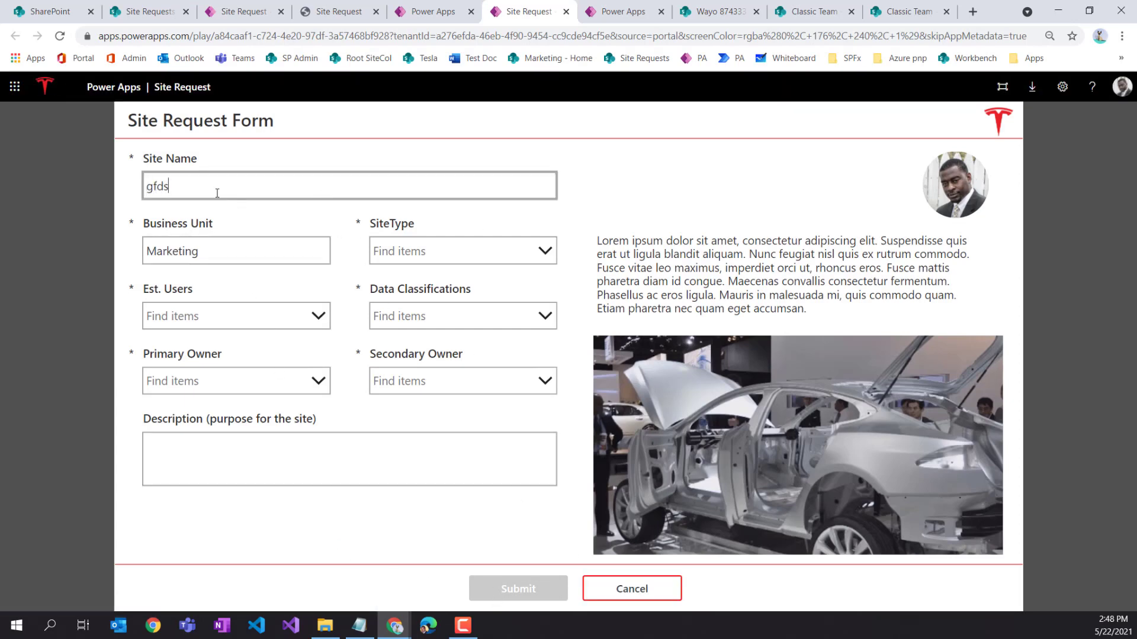
left_click(515, 595)
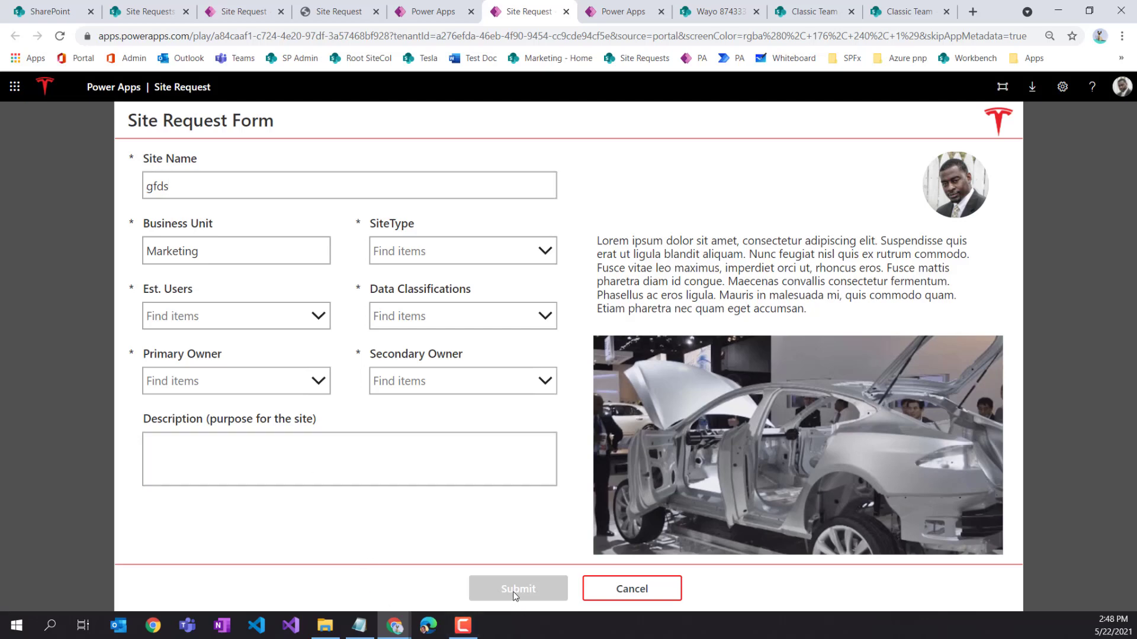
left_click(408, 261)
left_click(446, 359)
left_click(228, 316)
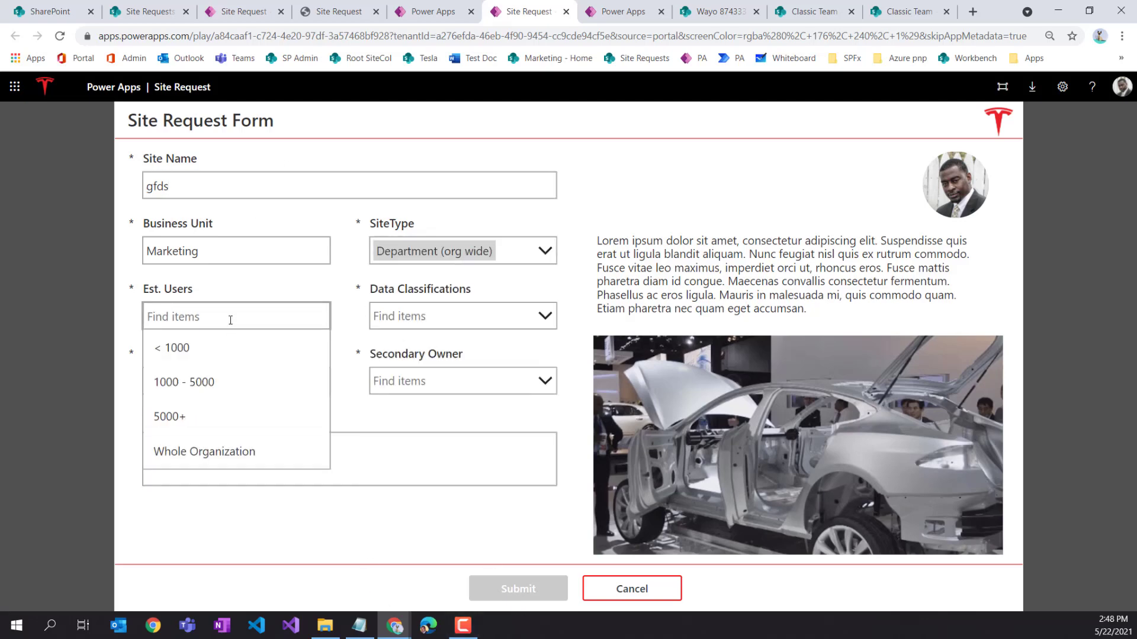
left_click(203, 381)
left_click(441, 316)
left_click(425, 385)
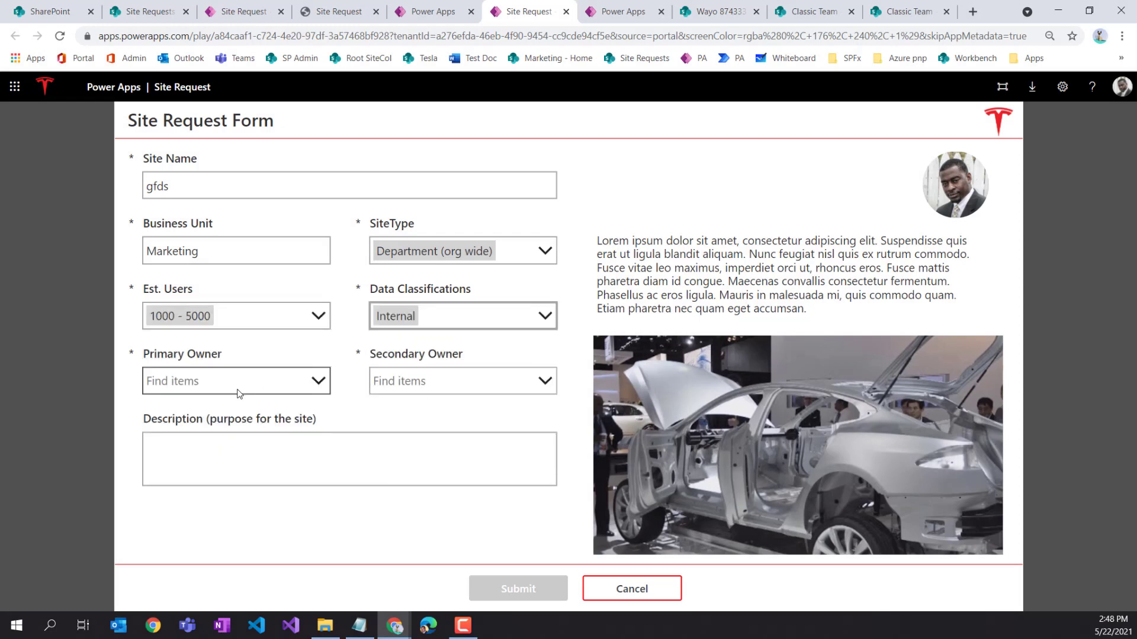
Search for and pick the primary and secondary owners
left_click(235, 393)
type("deshon")
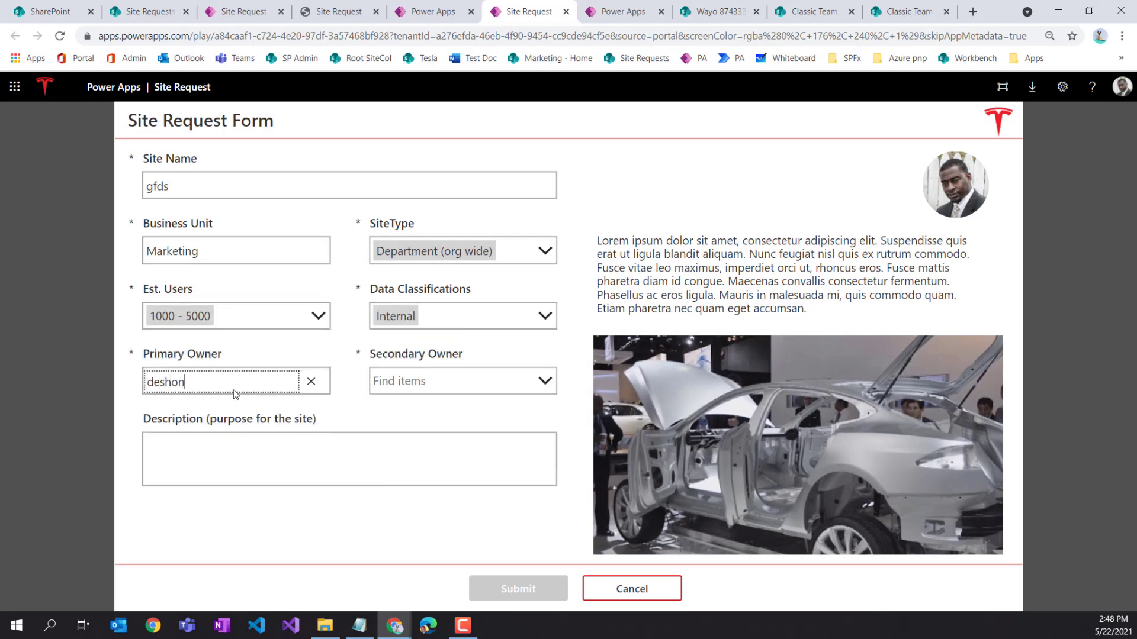
left_click(222, 408)
left_click(424, 392)
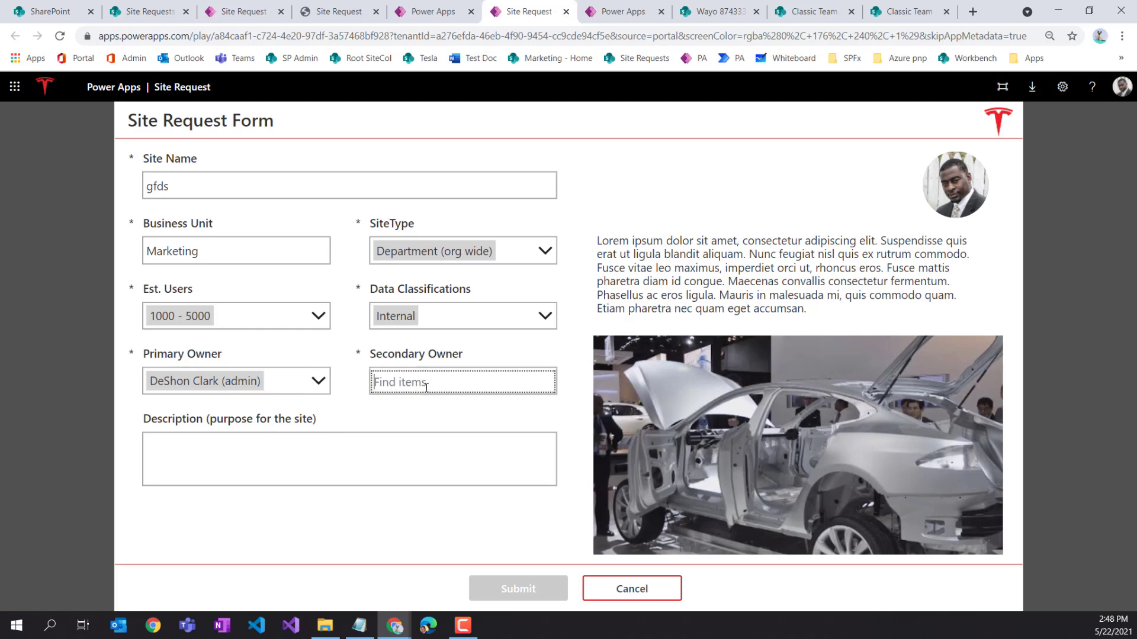
type("madi")
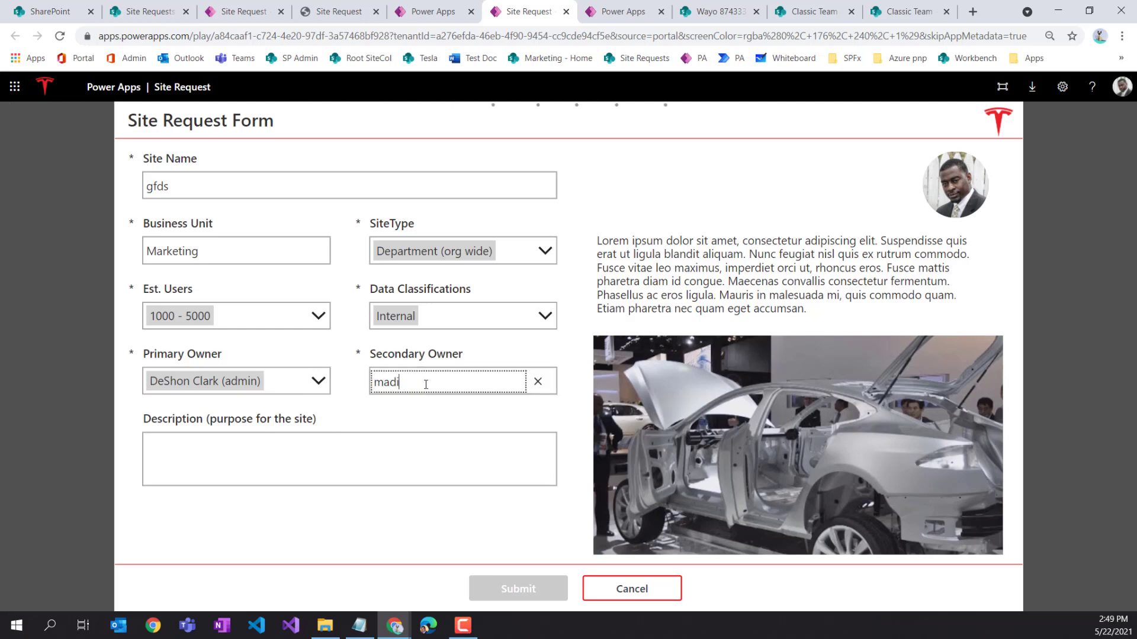
left_click(426, 418)
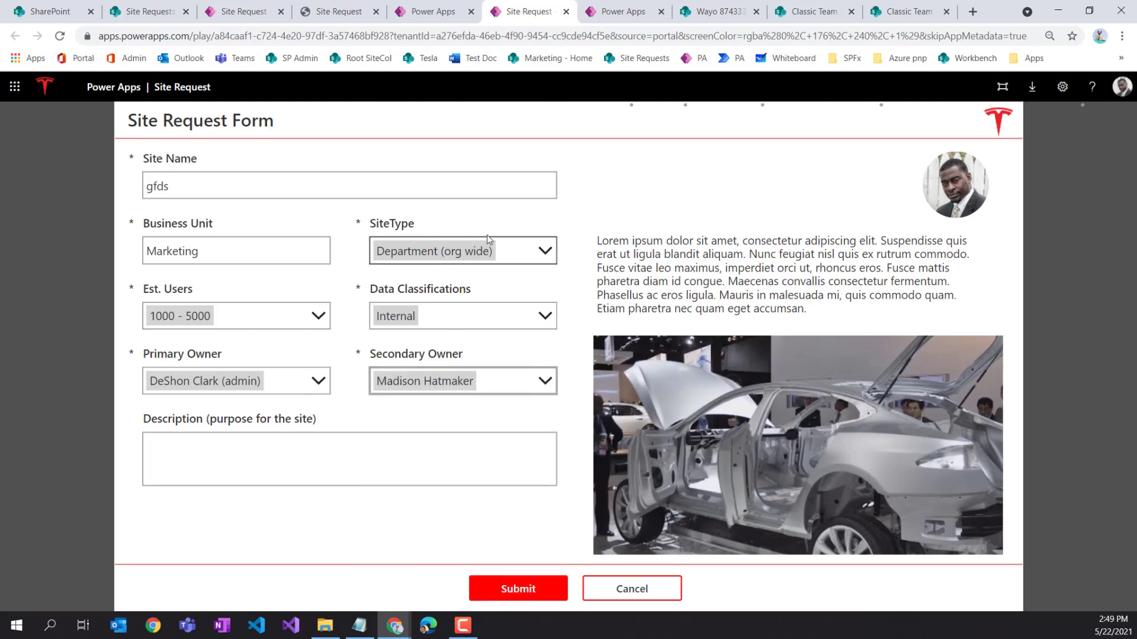
left_click(508, 250)
Make the site Project (partner) with partner BP, trying locations BP983940-9 and DE856444UF5
scroll(463, 431, "down", 1)
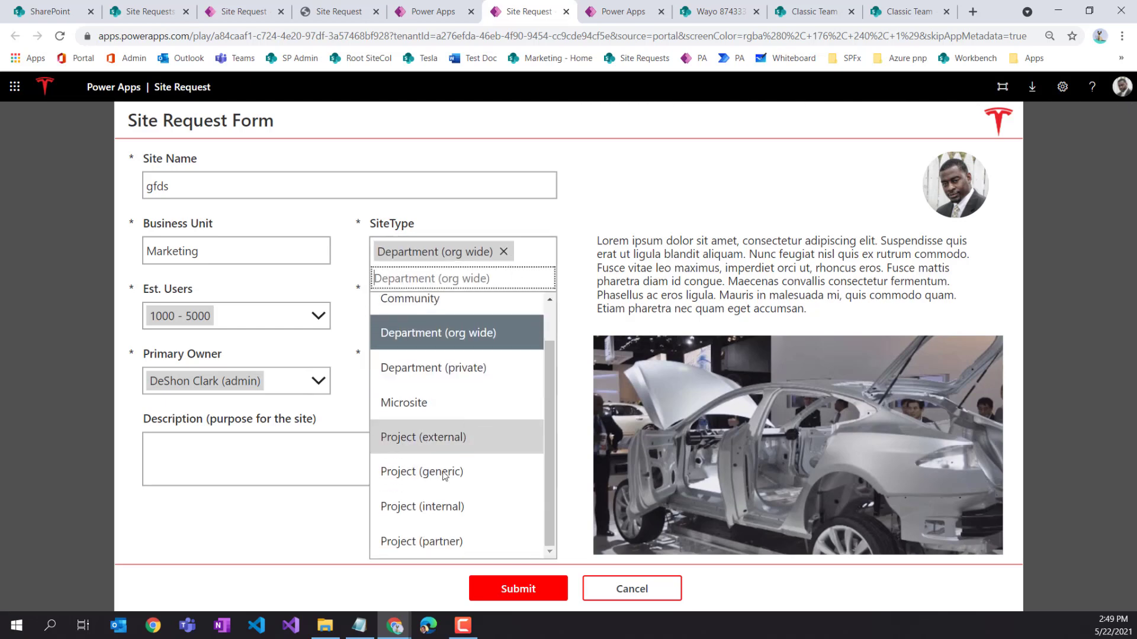
left_click(432, 541)
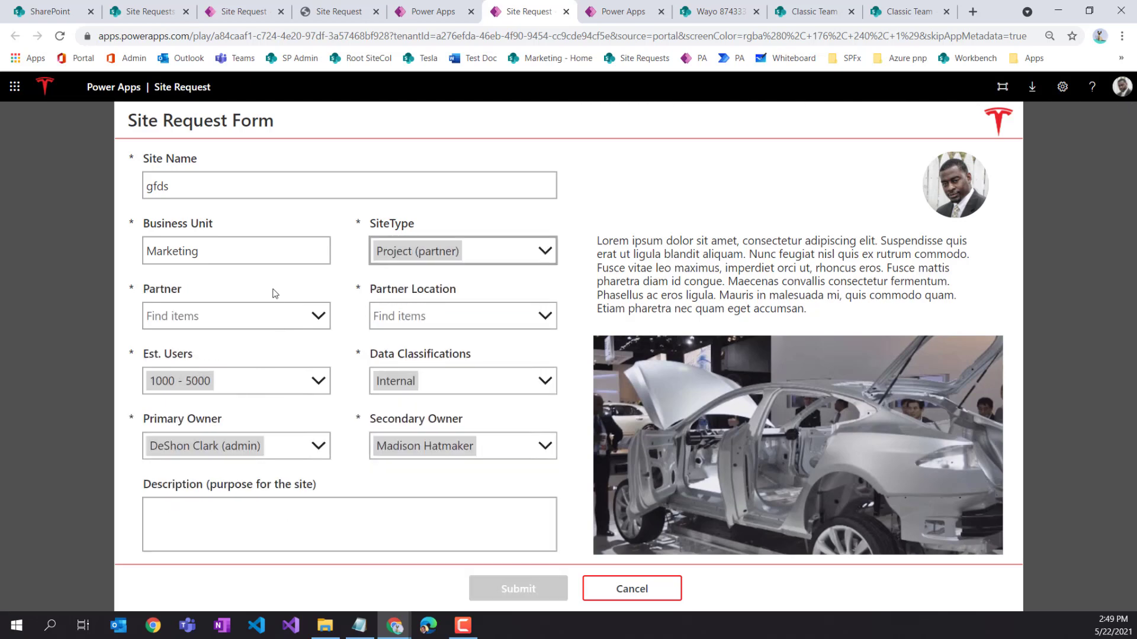
left_click(232, 316)
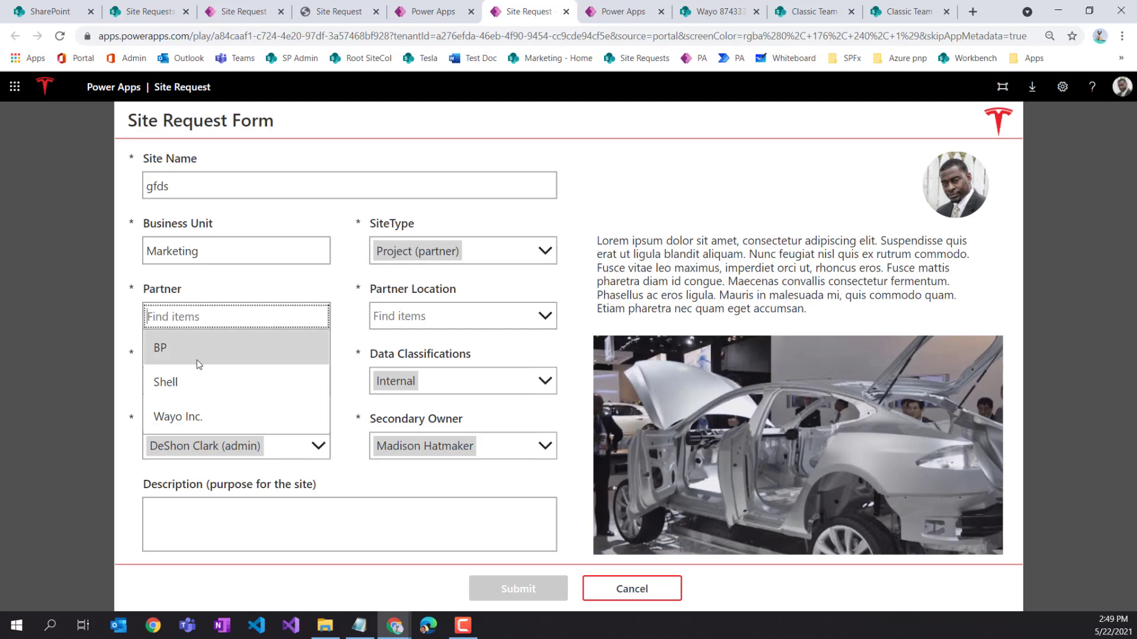
left_click(178, 342)
left_click(404, 327)
left_click(425, 450)
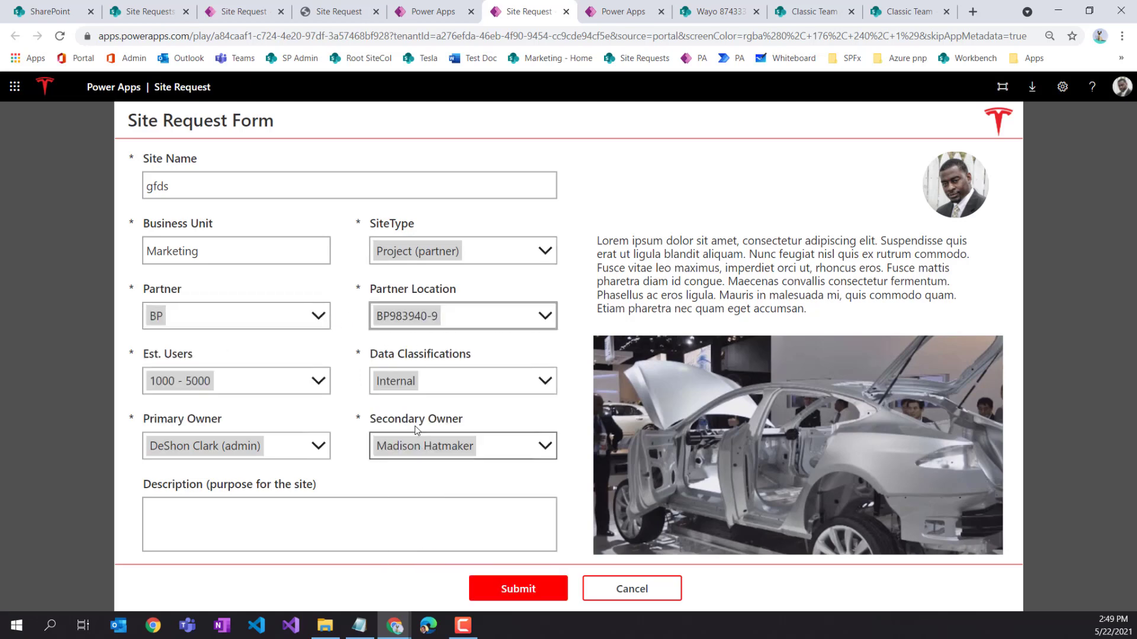
left_click(402, 325)
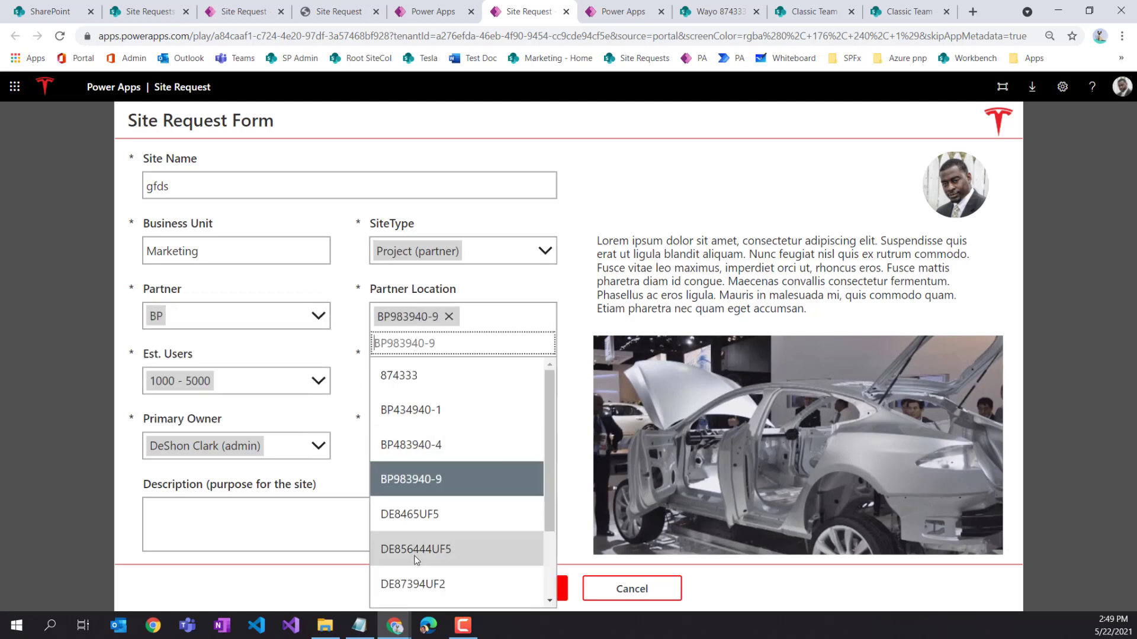
left_click(416, 548)
left_click(431, 323)
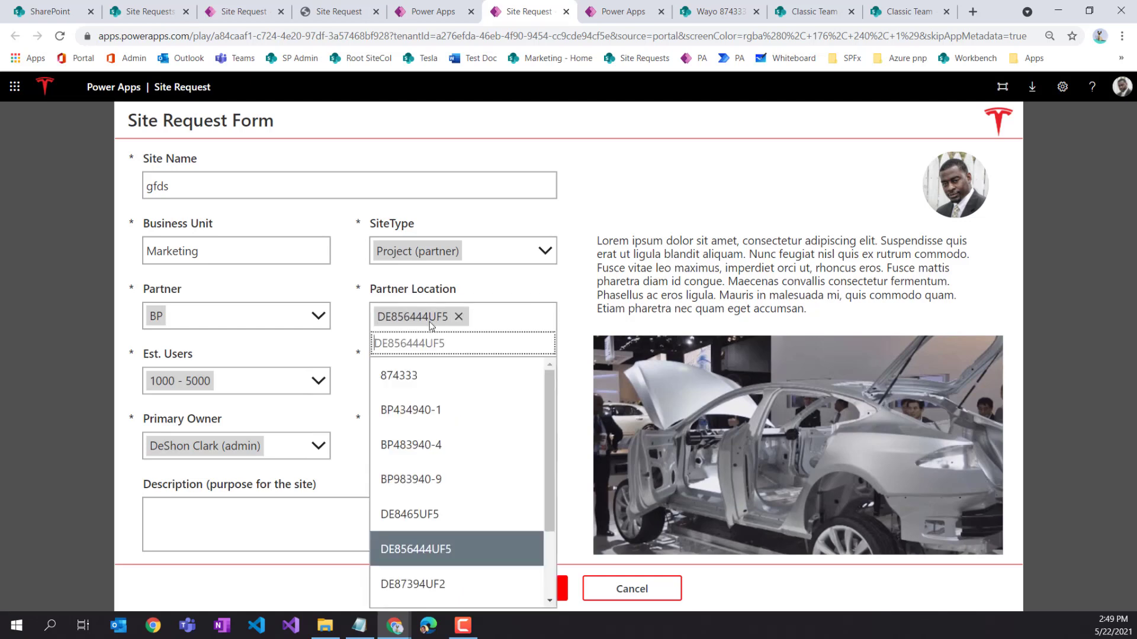
left_click(437, 471)
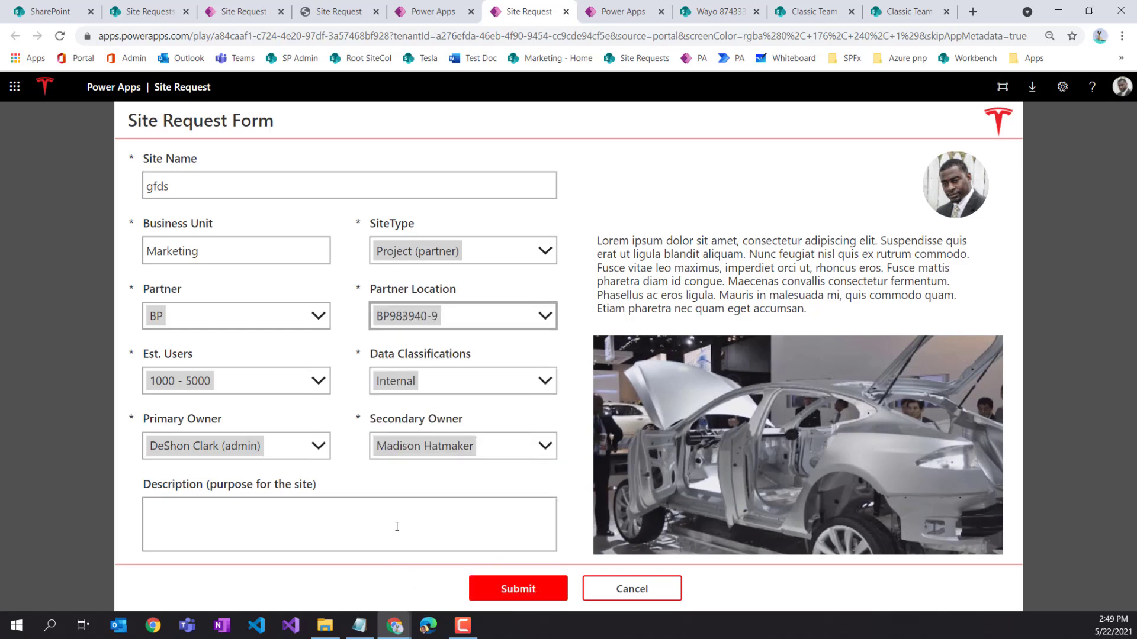
Switch the partner to Shell and back to BP, then clear the partner
left_click(306, 317)
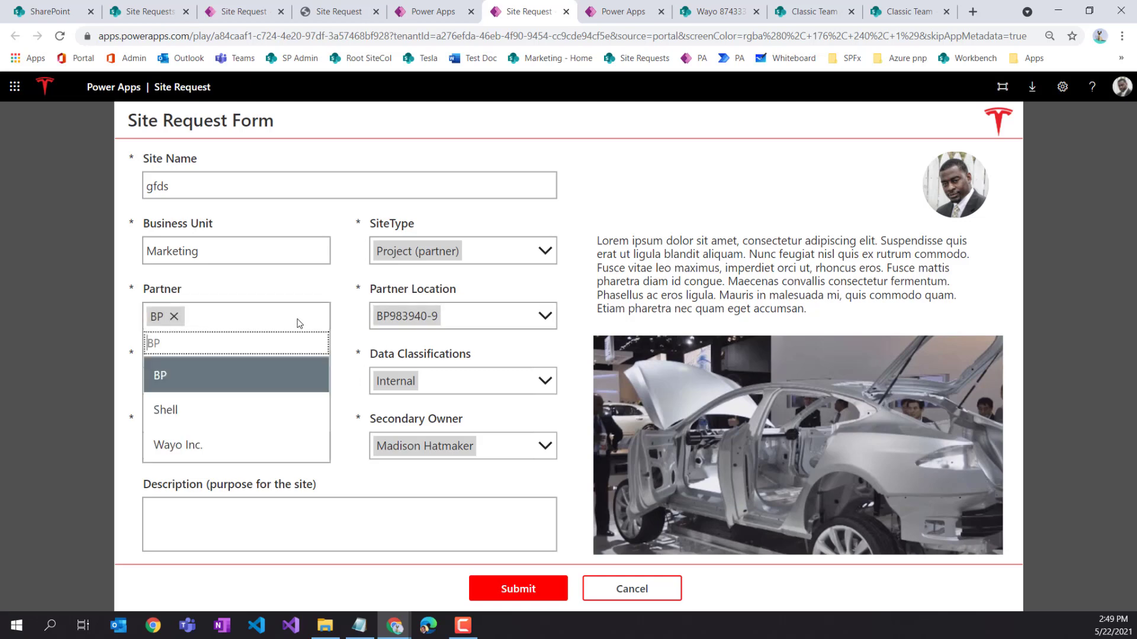
left_click(258, 410)
left_click(215, 329)
left_click(169, 374)
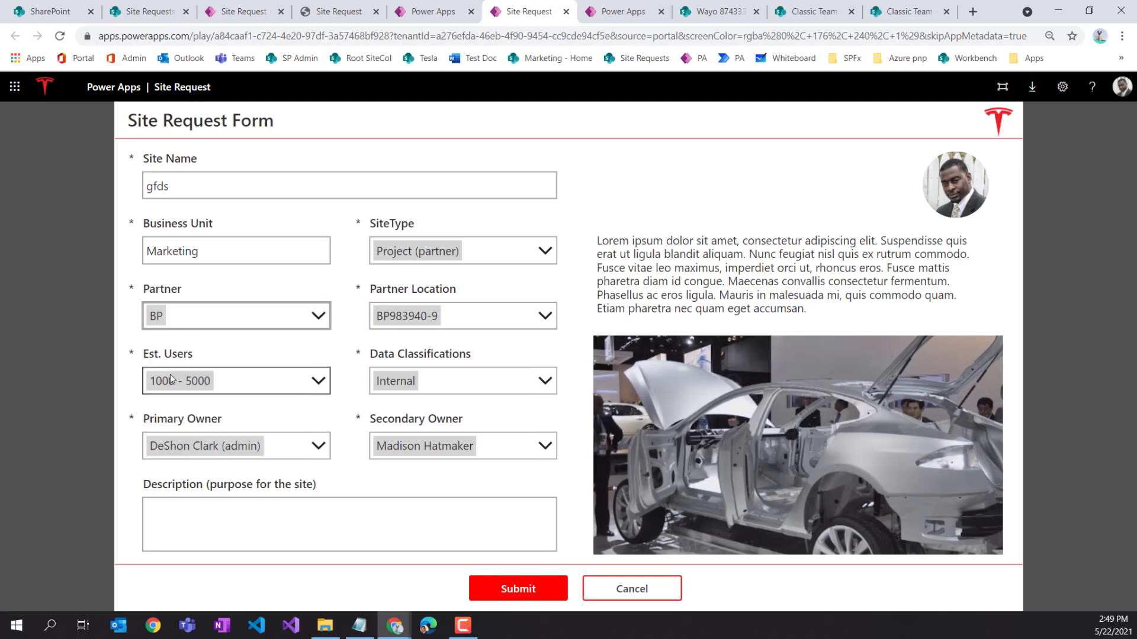
left_click(158, 320)
left_click(174, 317)
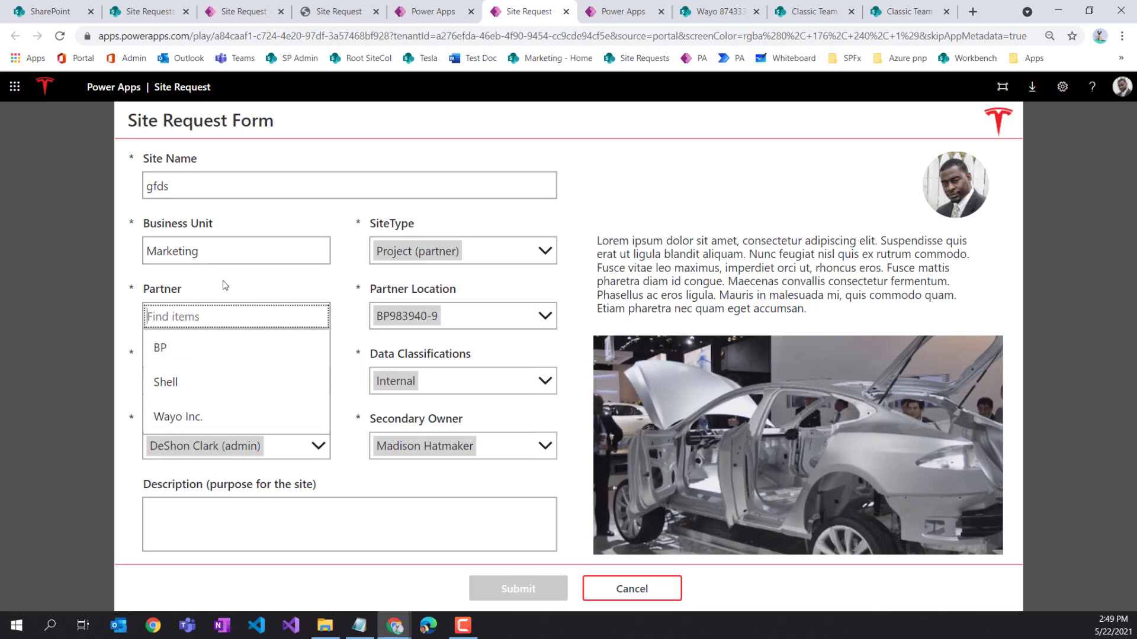
left_click(225, 286)
Remove BP983940-9 from Partner Location and change SiteType to Community
left_click(440, 330)
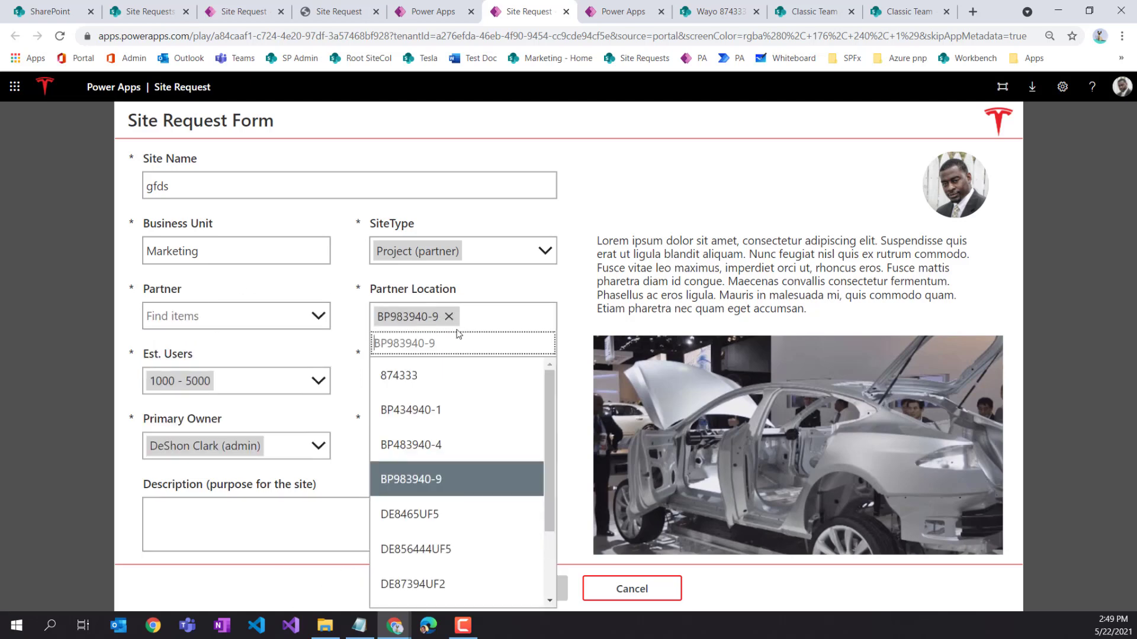
left_click(449, 316)
left_click(507, 296)
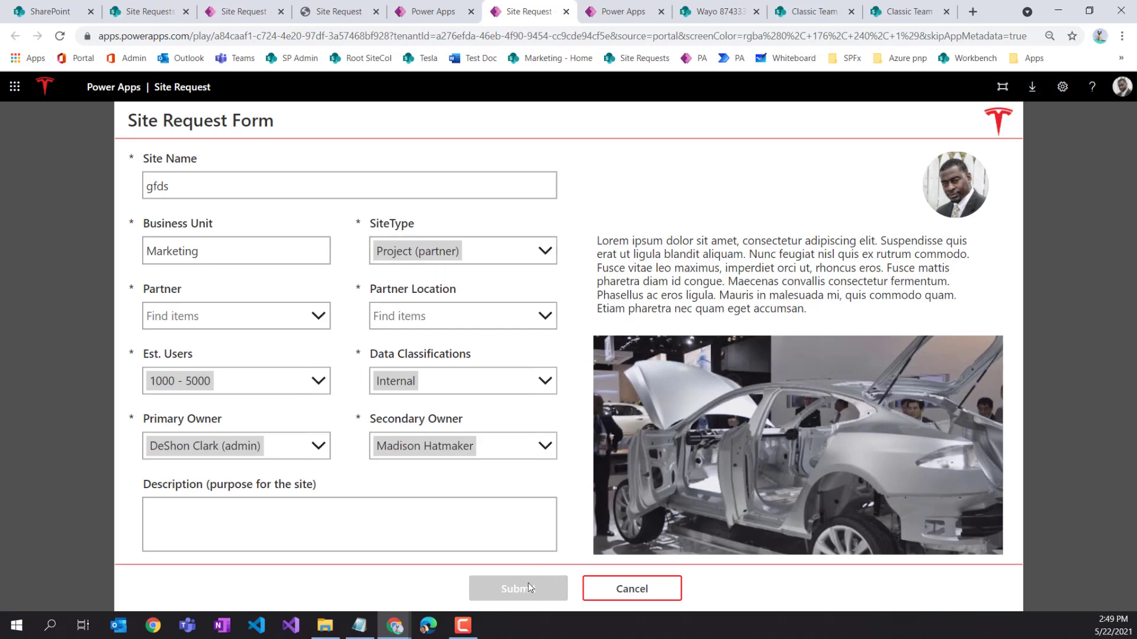
left_click(425, 252)
left_click(446, 346)
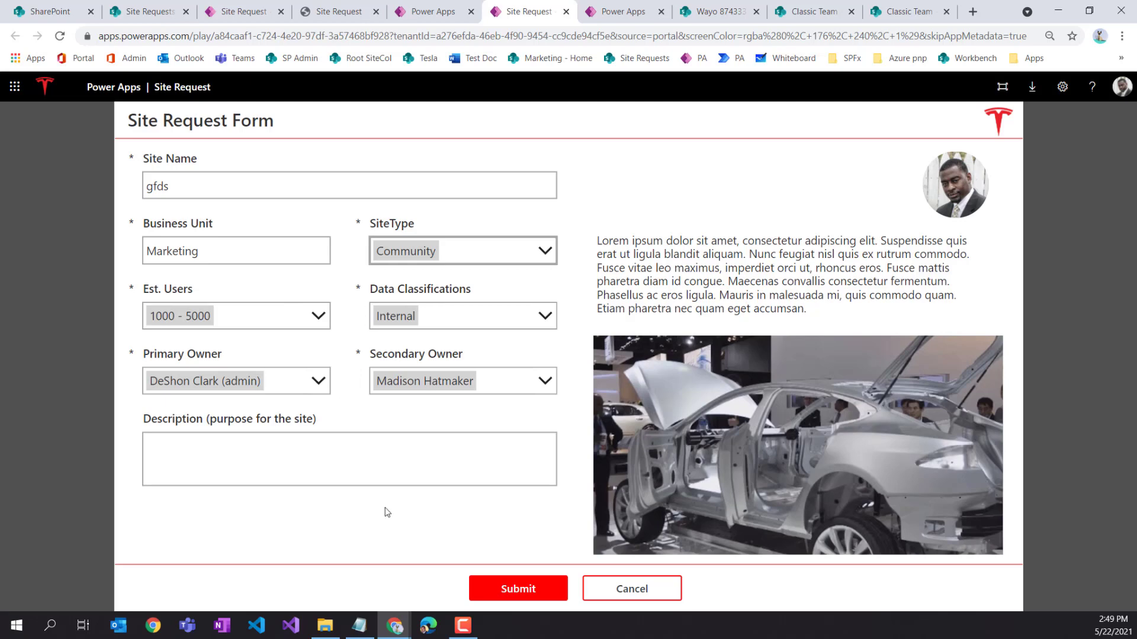
Submit the gfds request and check its new row in the SharePoint Site Requests list
left_click(554, 595)
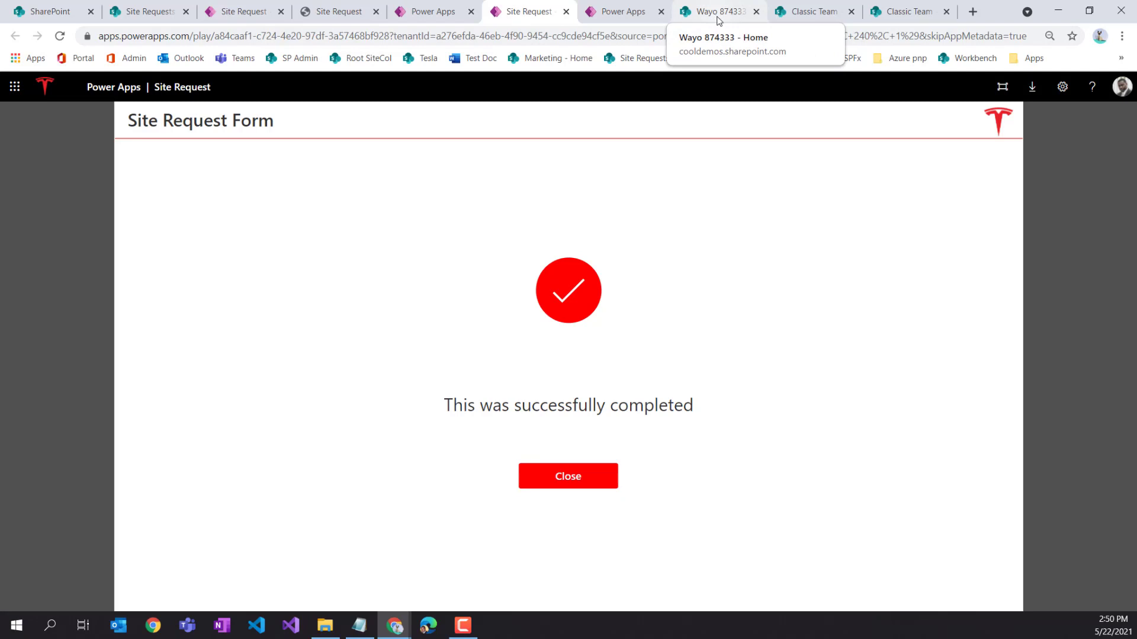
left_click(140, 13)
left_click(346, 462)
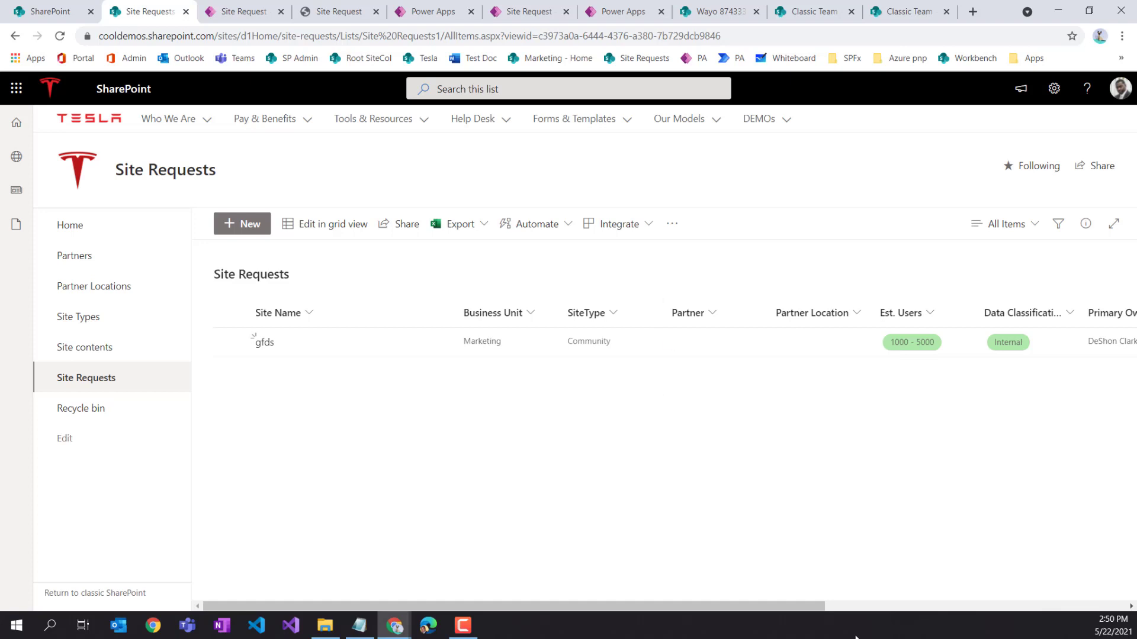
left_click_drag(793, 609, 690, 602)
Return via the success screen to the Site Request form in the studio
left_click(431, 12)
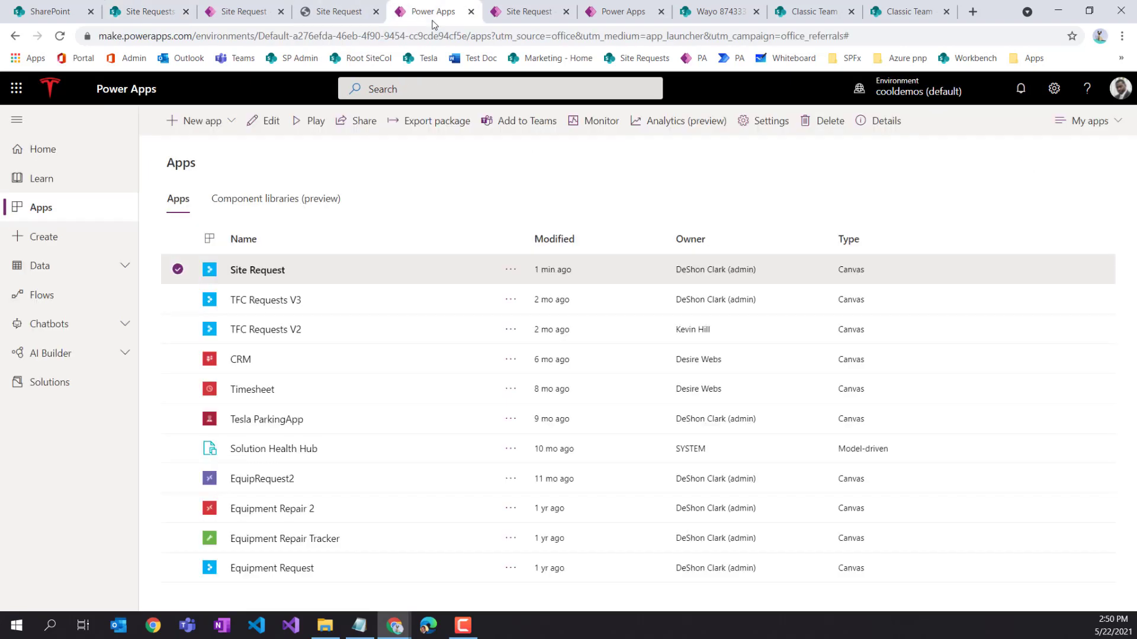
left_click(513, 8)
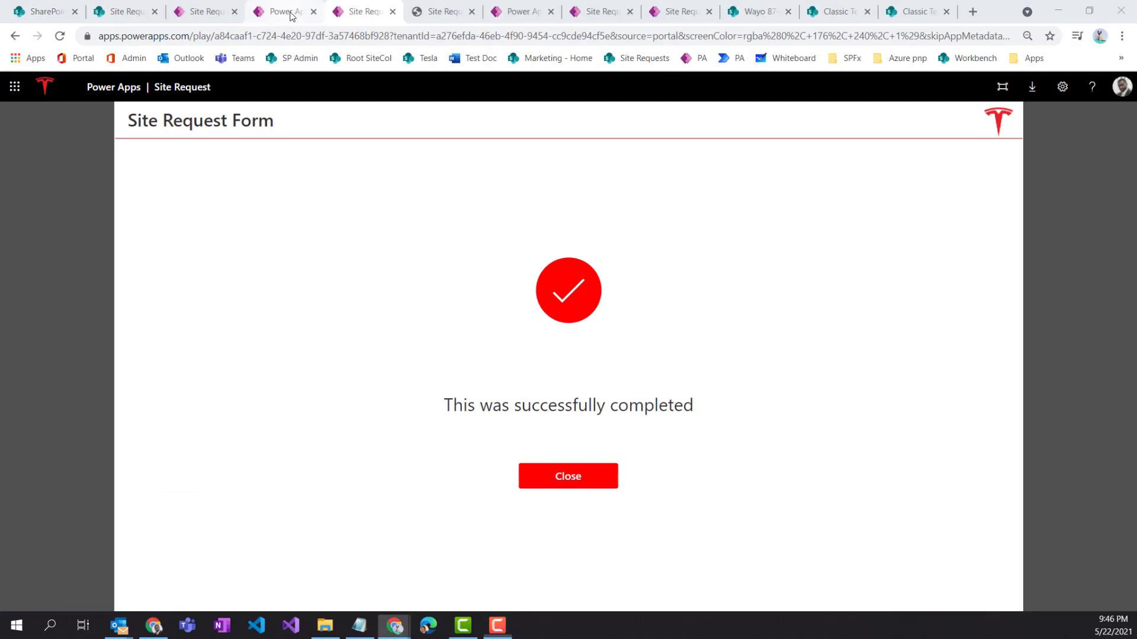
left_click(283, 12)
left_click(220, 18)
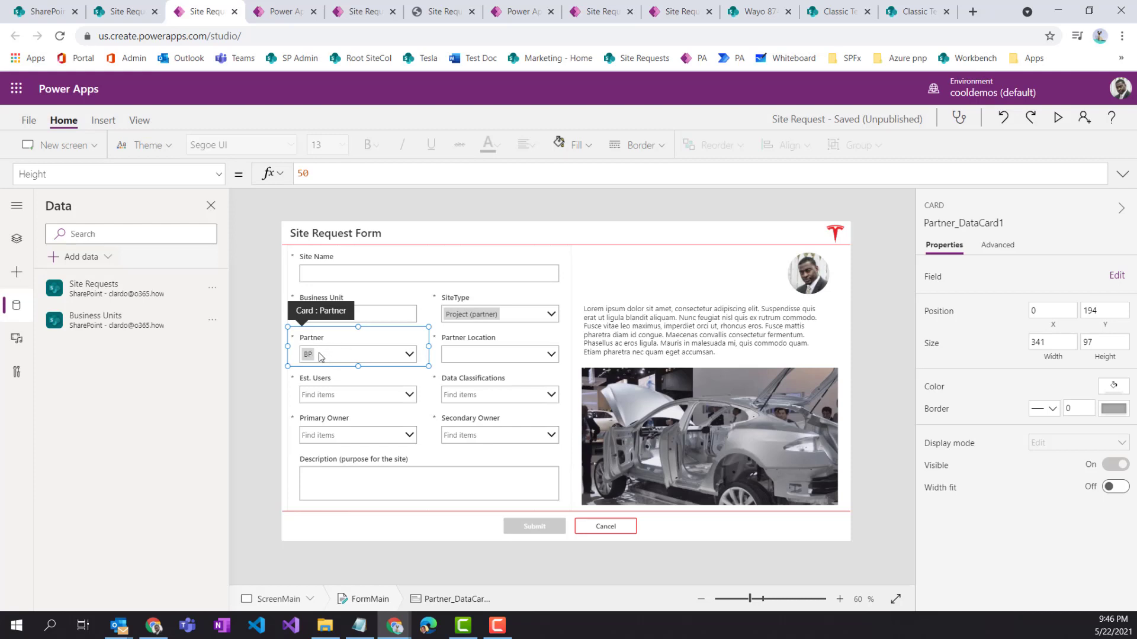
Set the preview Partner to Shell, view the unfiltered Partner Location choices, then open SharePoint Partner Locations
left_click(348, 358)
left_click(346, 411)
left_click(480, 355)
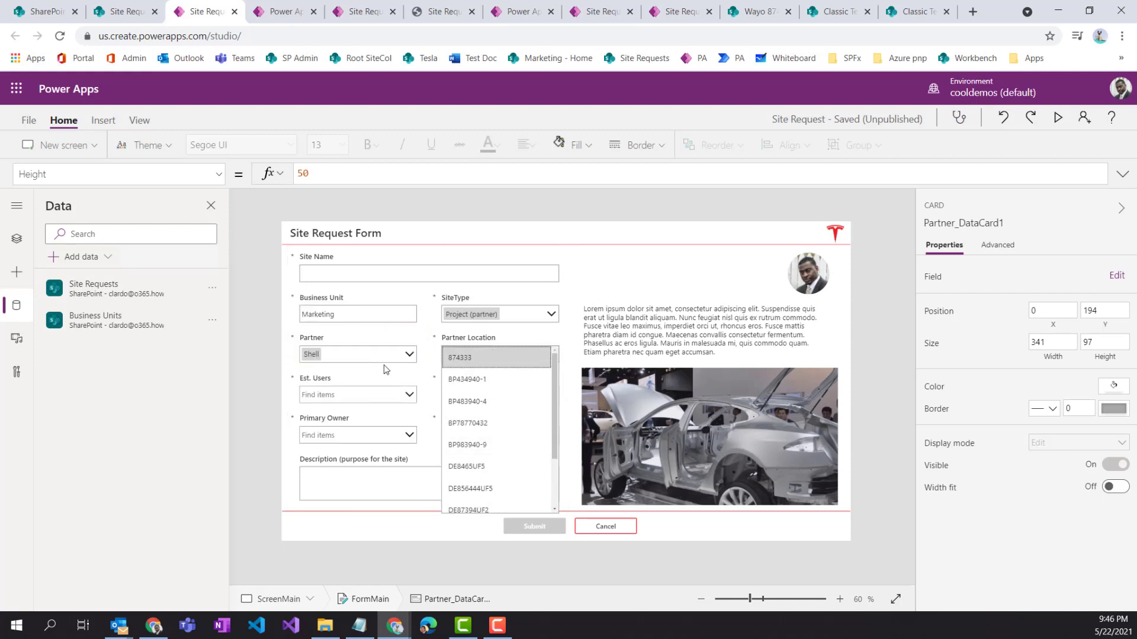
left_click(351, 368)
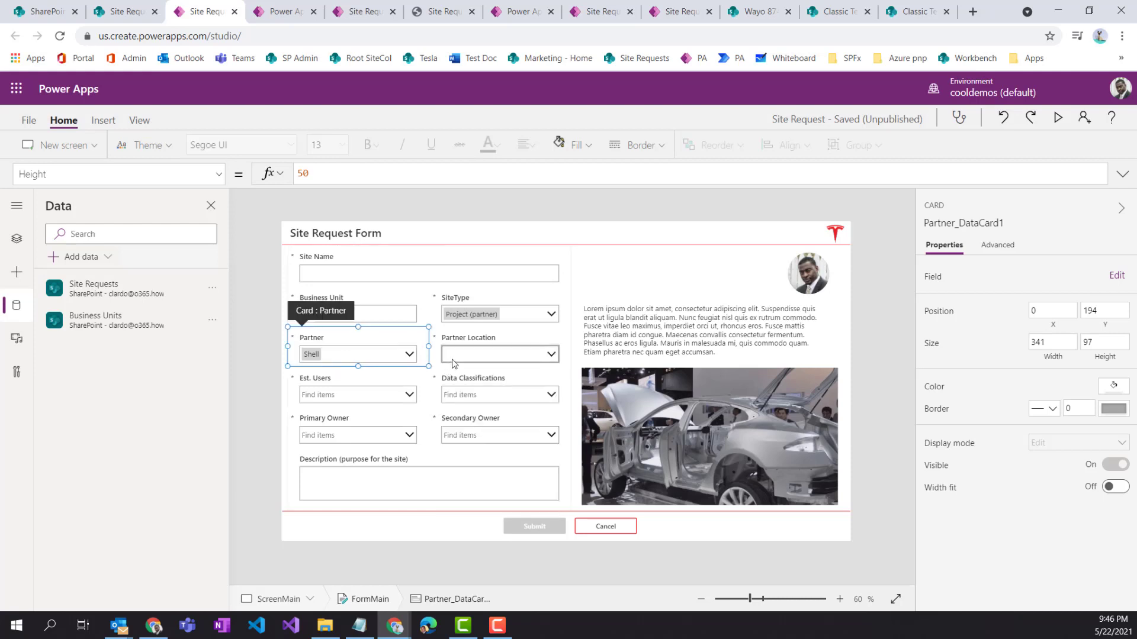
left_click(126, 12)
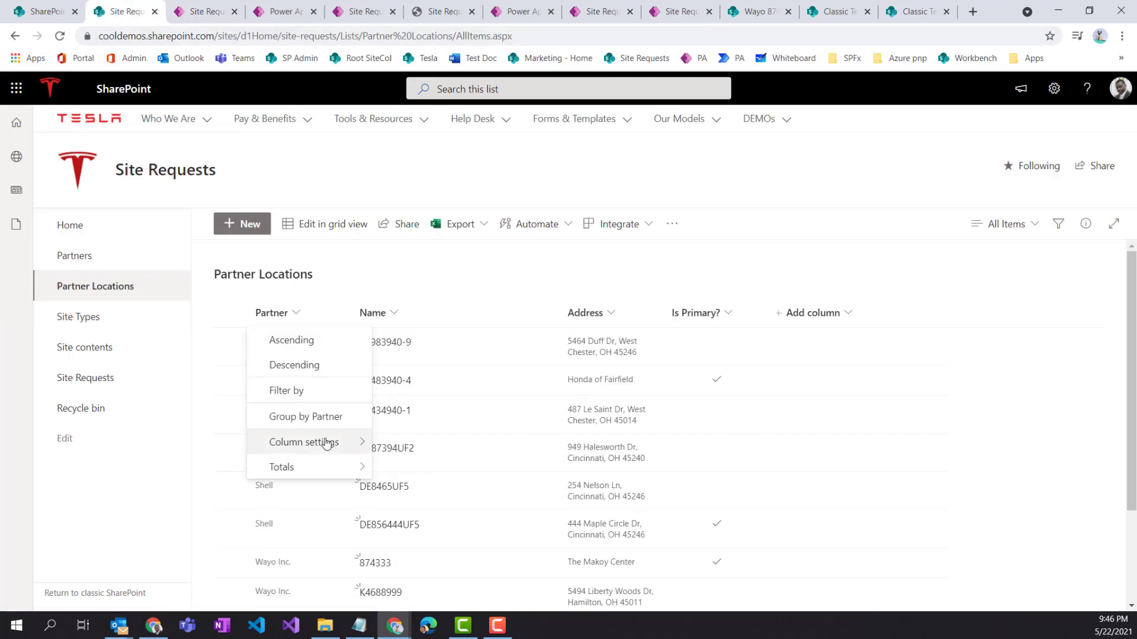
Compare the Site Requests rows and their Partner Location column with the Partner Locations list
left_click(95, 383)
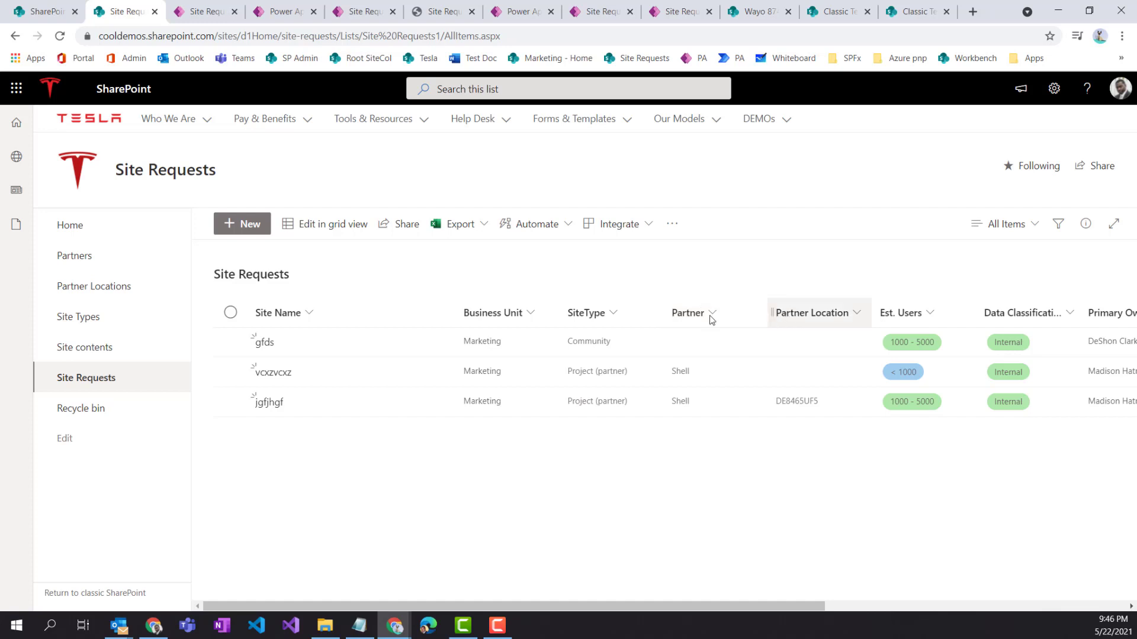
left_click(92, 287)
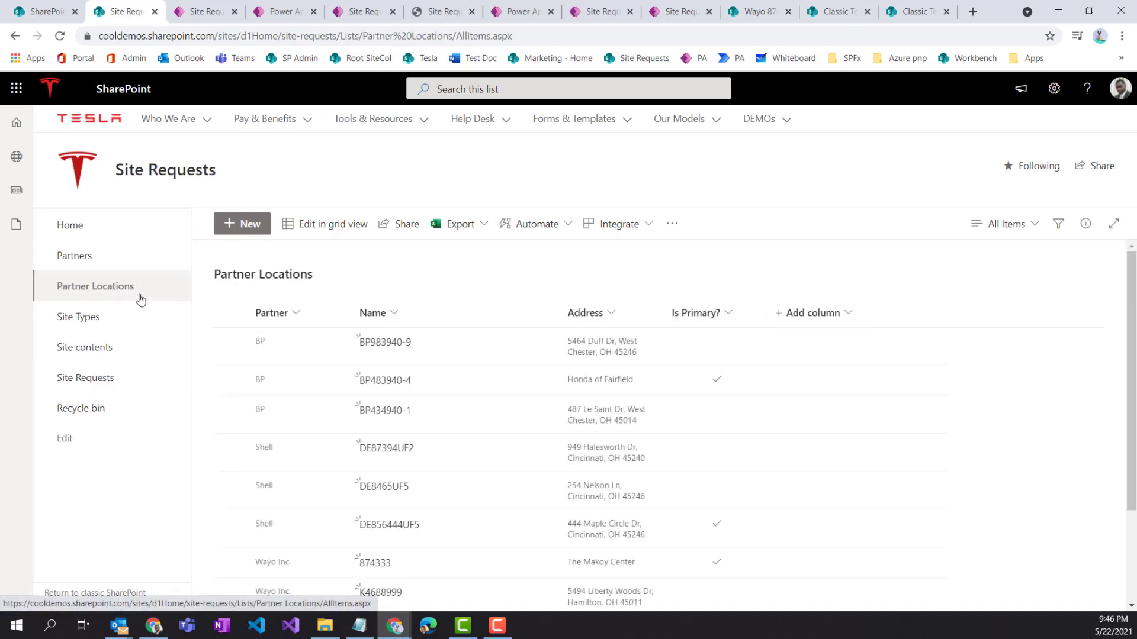
left_click(105, 384)
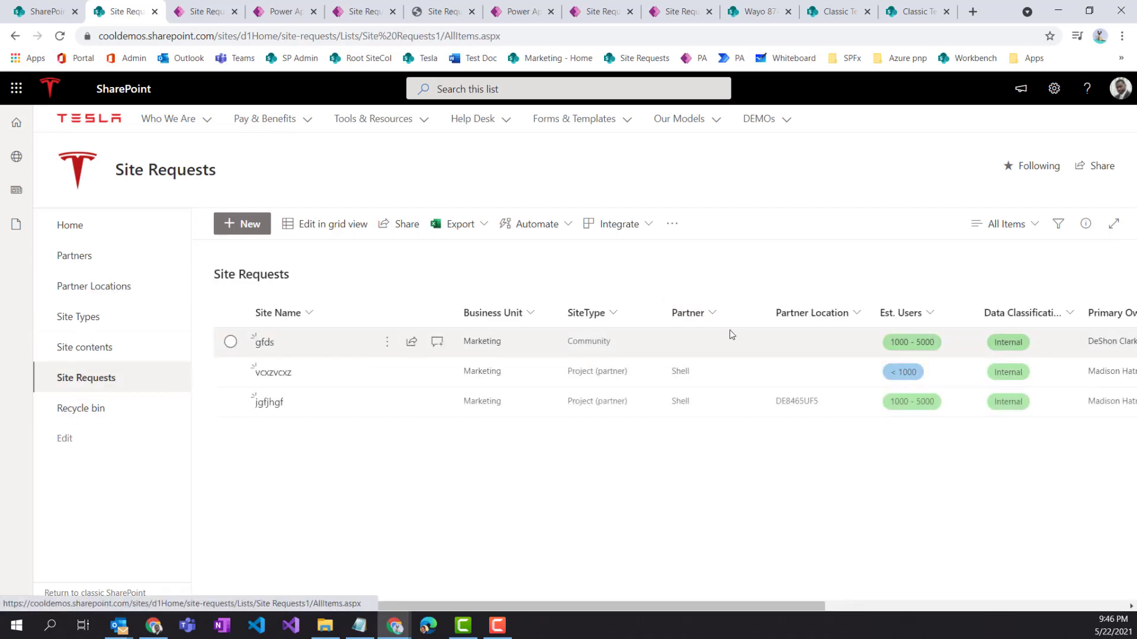
left_click(820, 319)
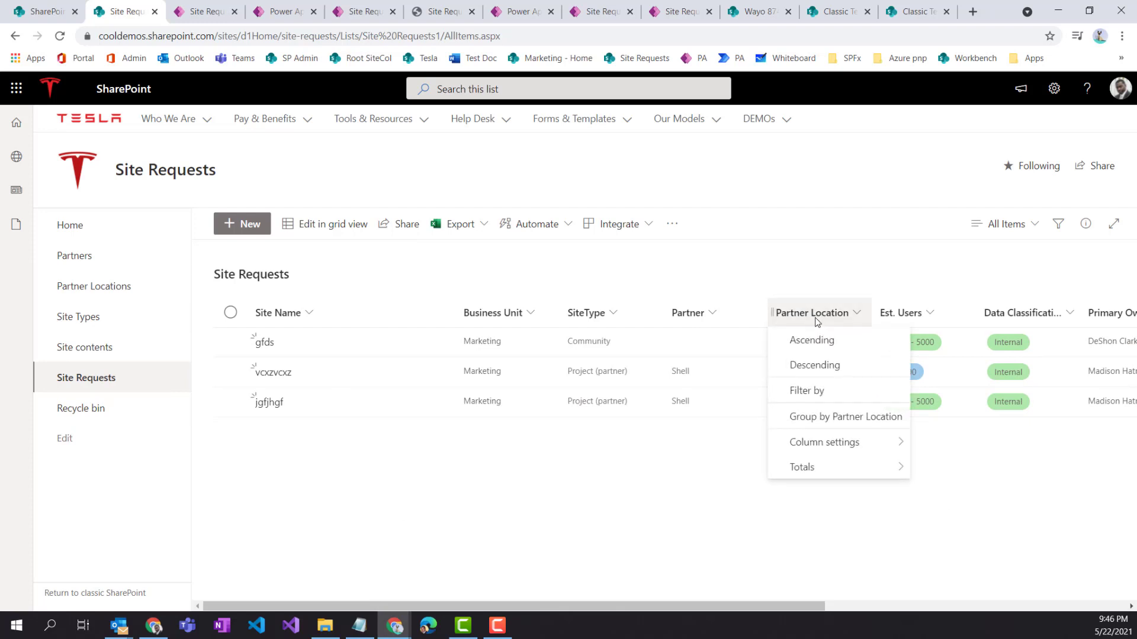
left_click(86, 288)
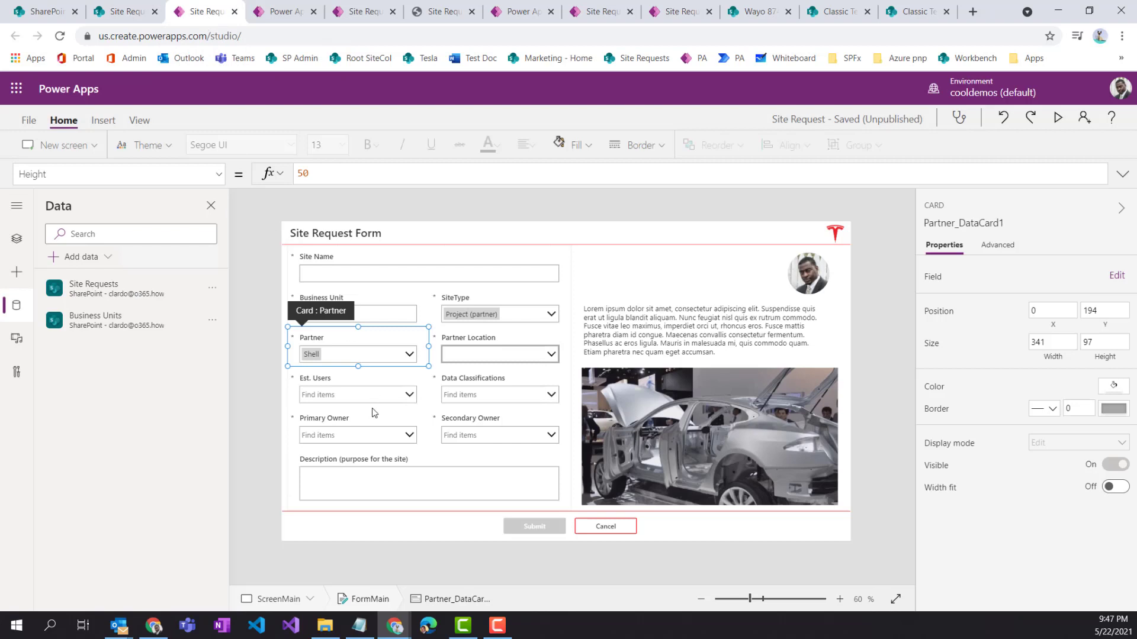
Rename the Partner combo box DataCardValue4 to vPartner in Tree view, then select Partner Location's combo box
left_click(325, 357)
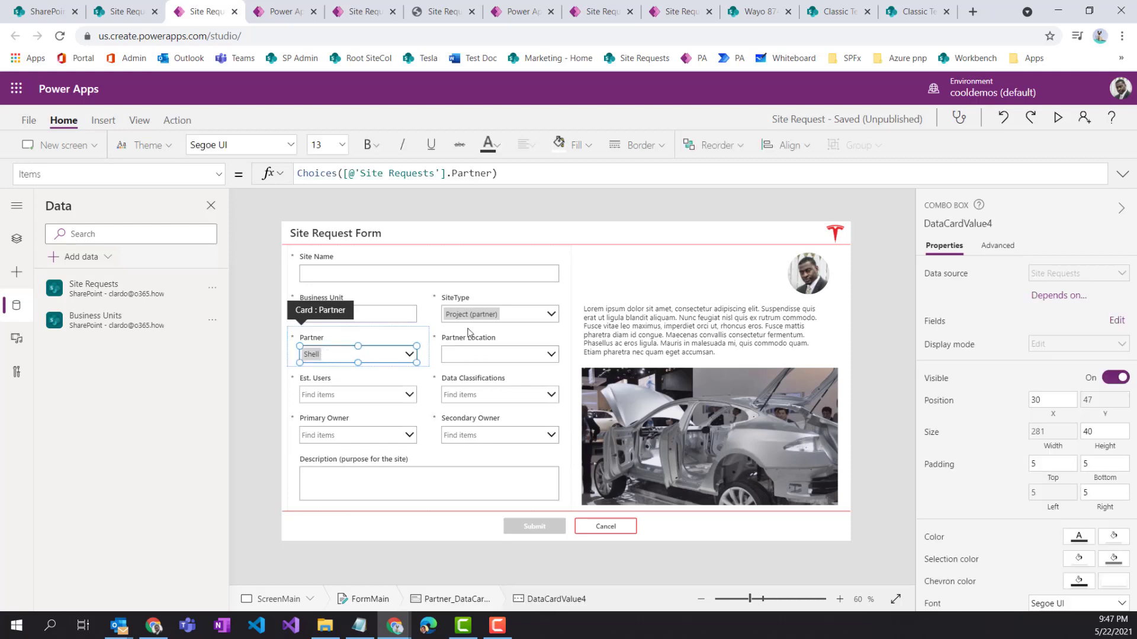
left_click(17, 239)
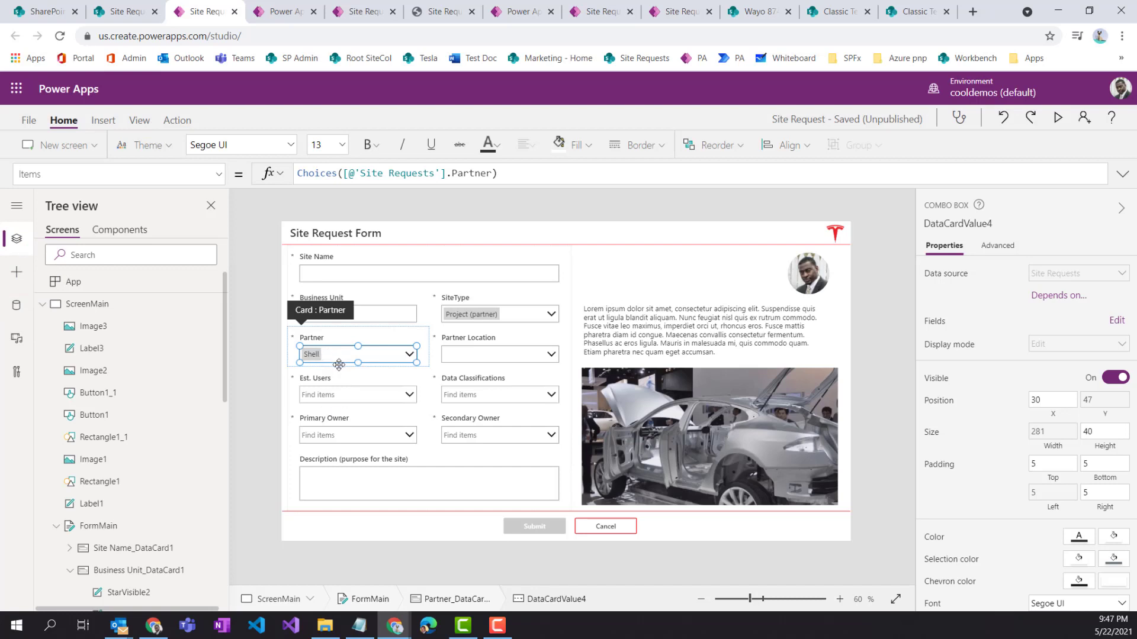
scroll(167, 456, "down", 5)
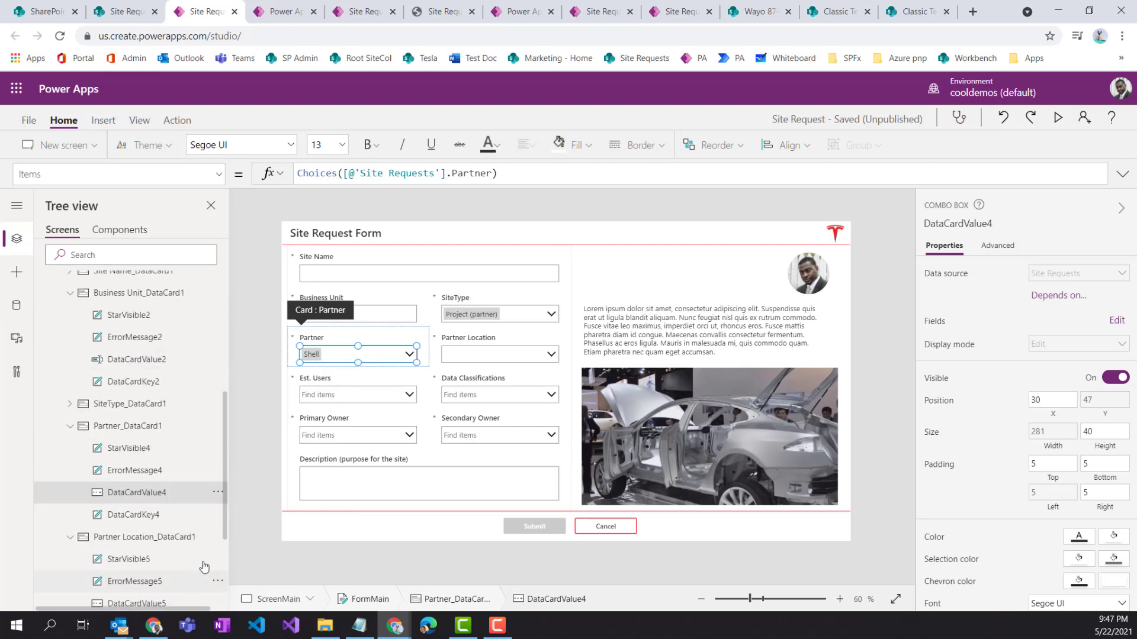
left_click(218, 492)
left_click(255, 433)
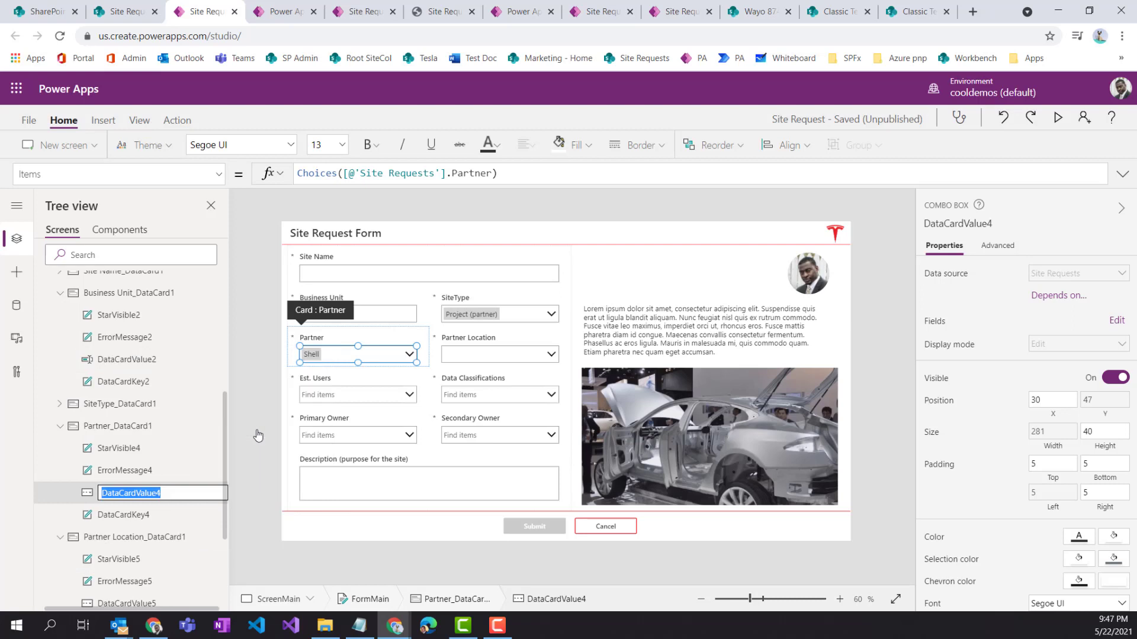
type("vPartner")
key("Return")
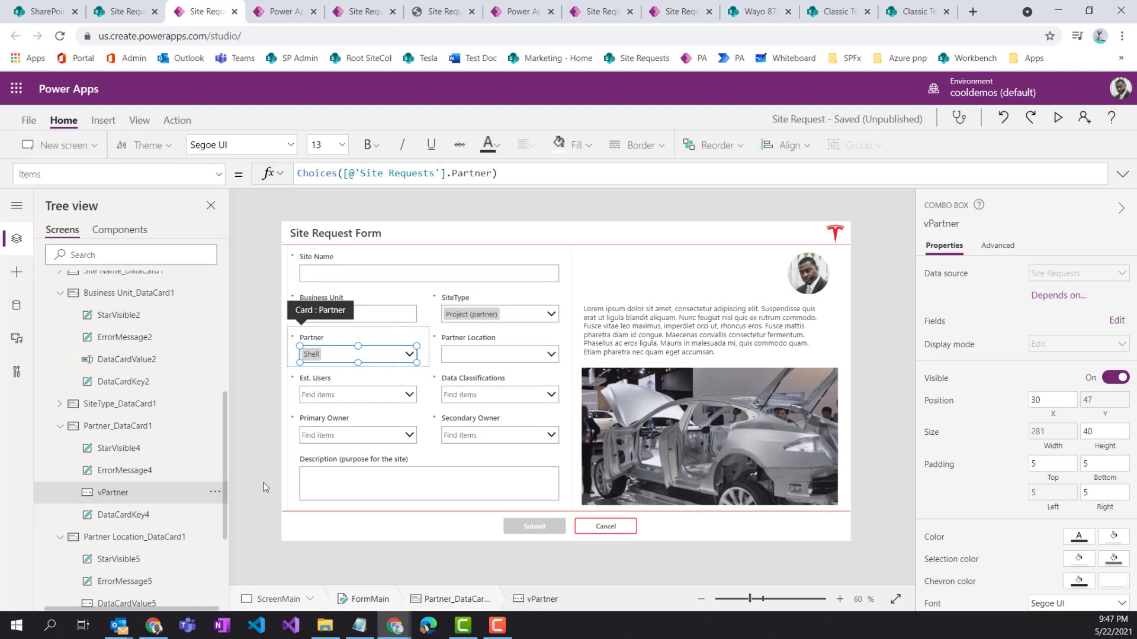
left_click(476, 355)
left_click(471, 354)
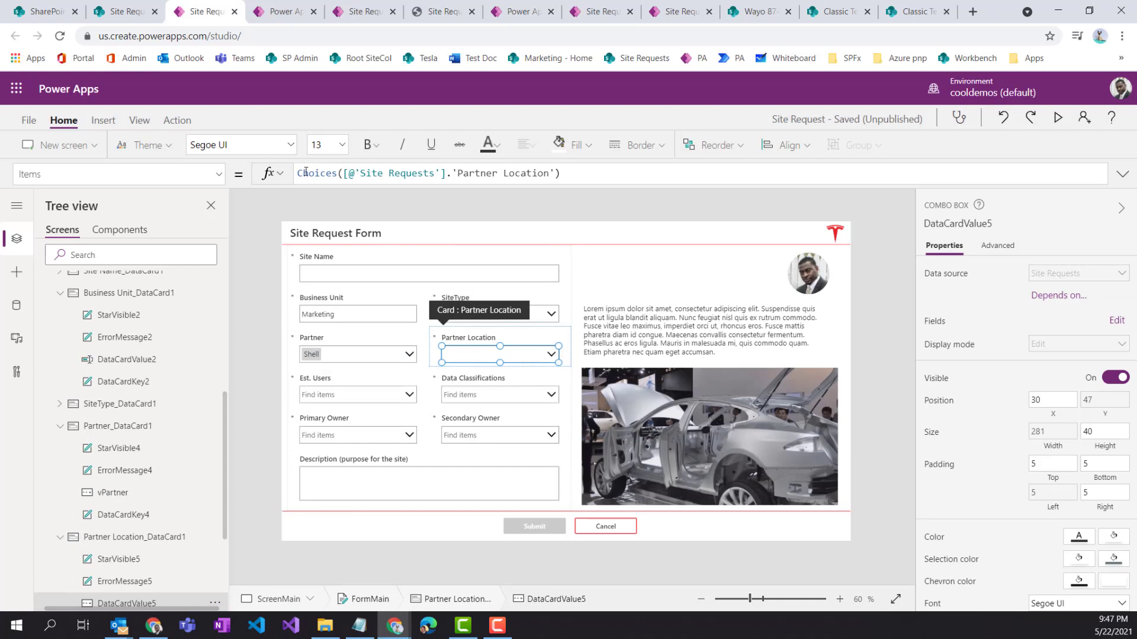
Clear the Partner Location Items formula and add SharePoint's Partner Locations list as a data source
left_click_drag(581, 173, 315, 173)
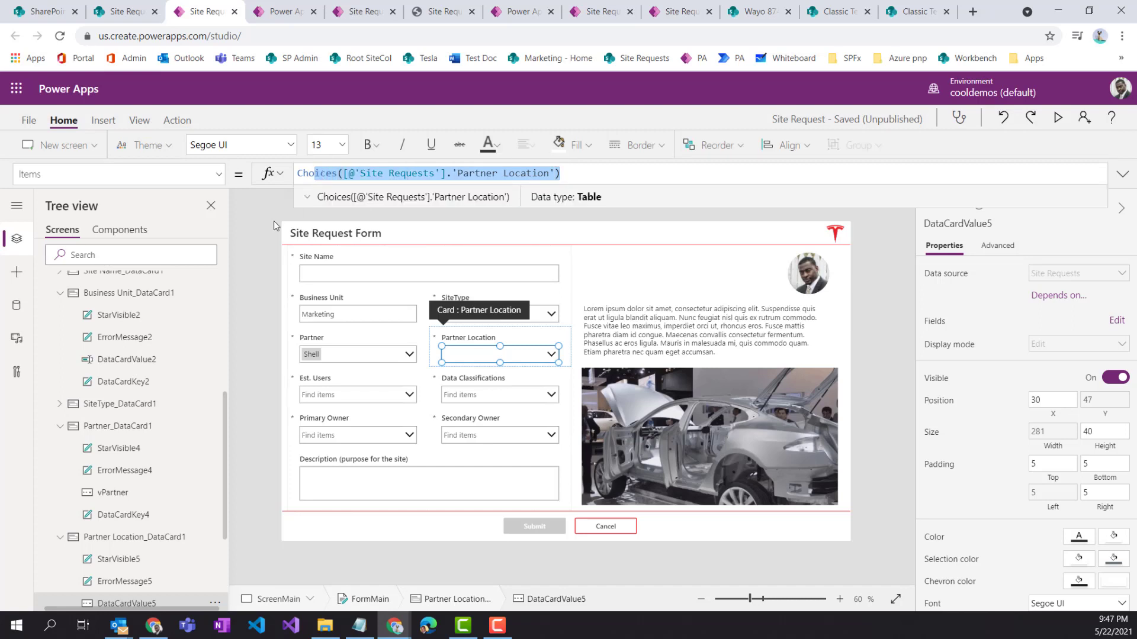
key("BackSpace")
key("BackSpace")
key("BackSpace")
key("BackSpace")
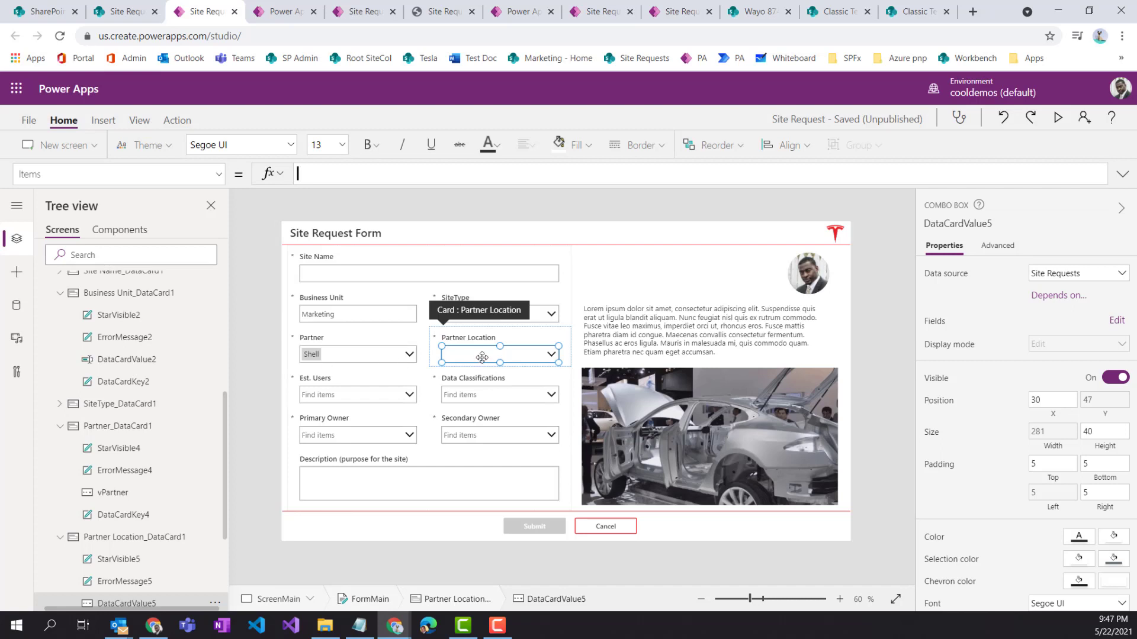
left_click(15, 317)
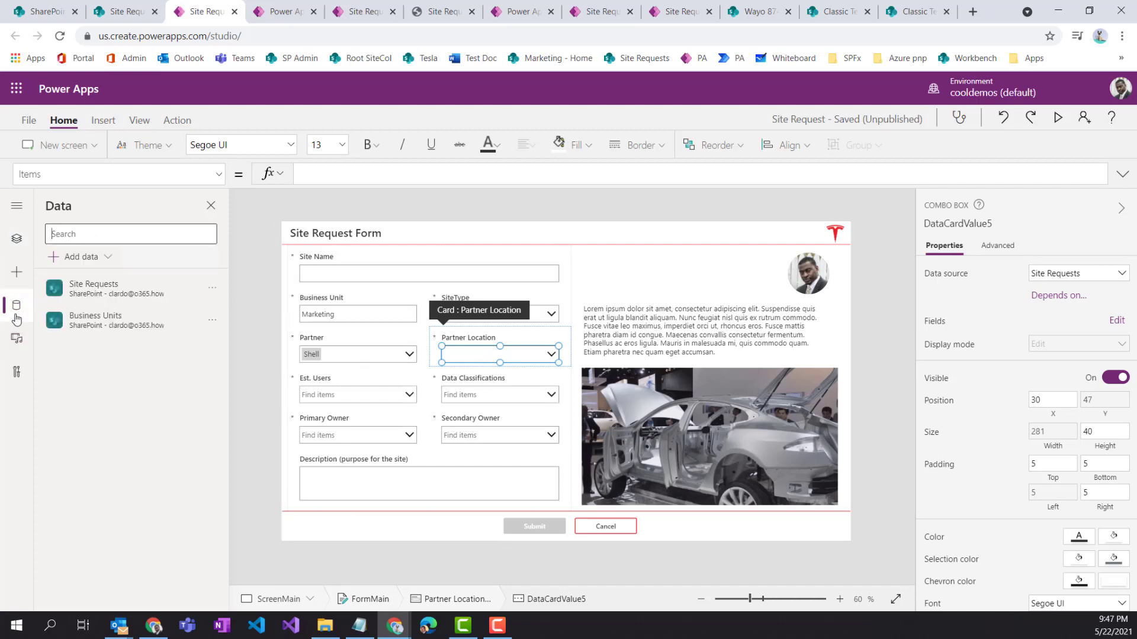
left_click(83, 257)
left_click(109, 308)
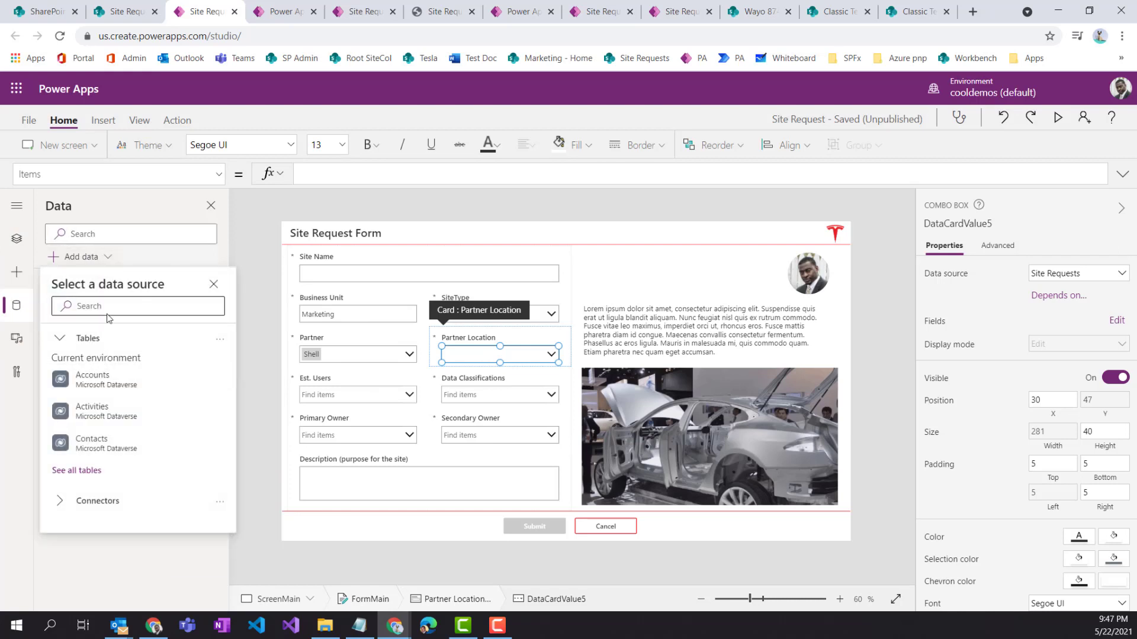
type("sharepi")
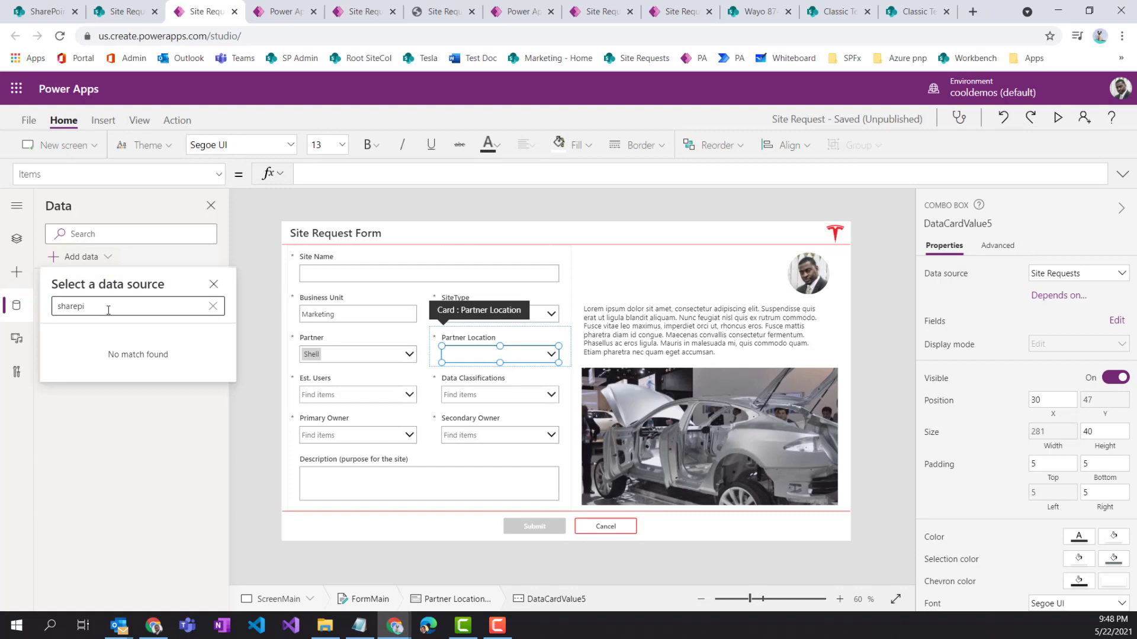
key("BackSpace")
left_click(123, 370)
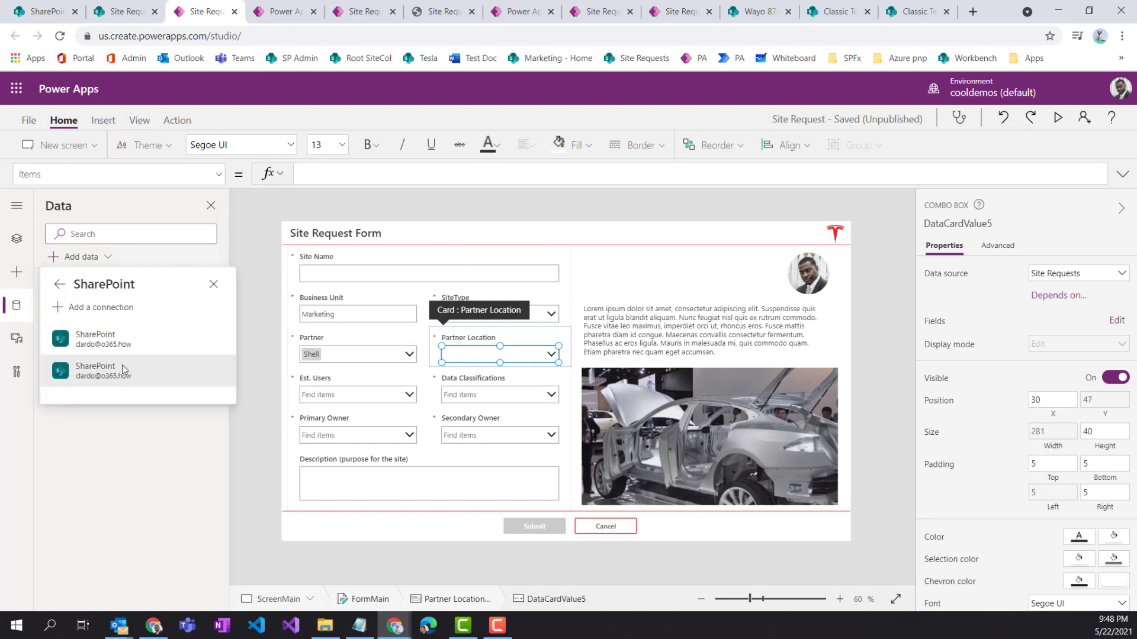
left_click(123, 368)
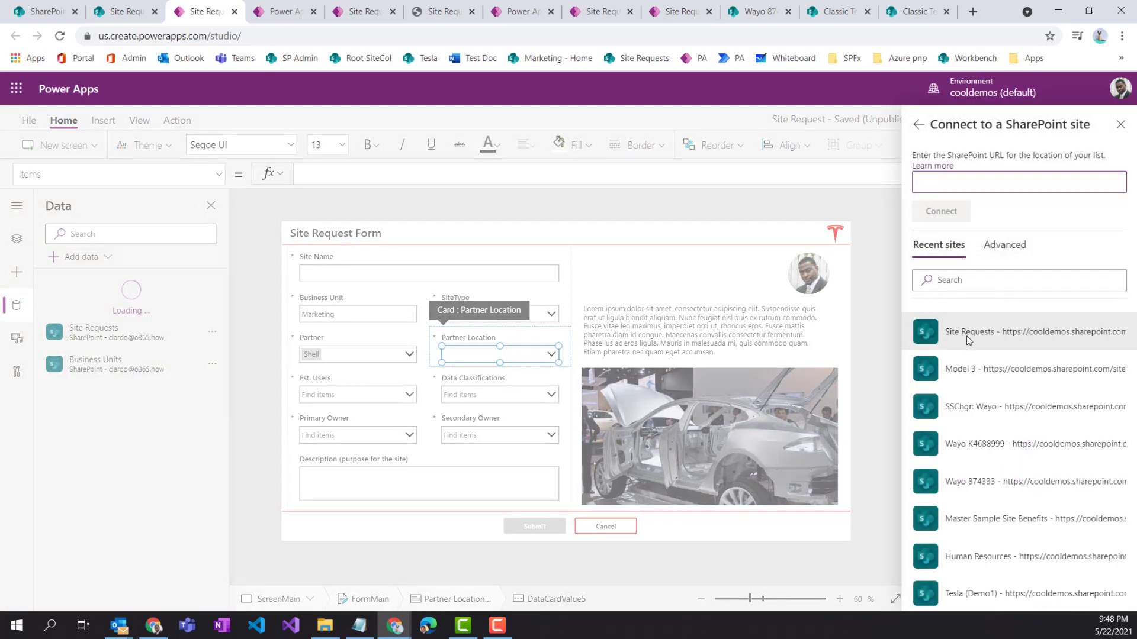
left_click(978, 338)
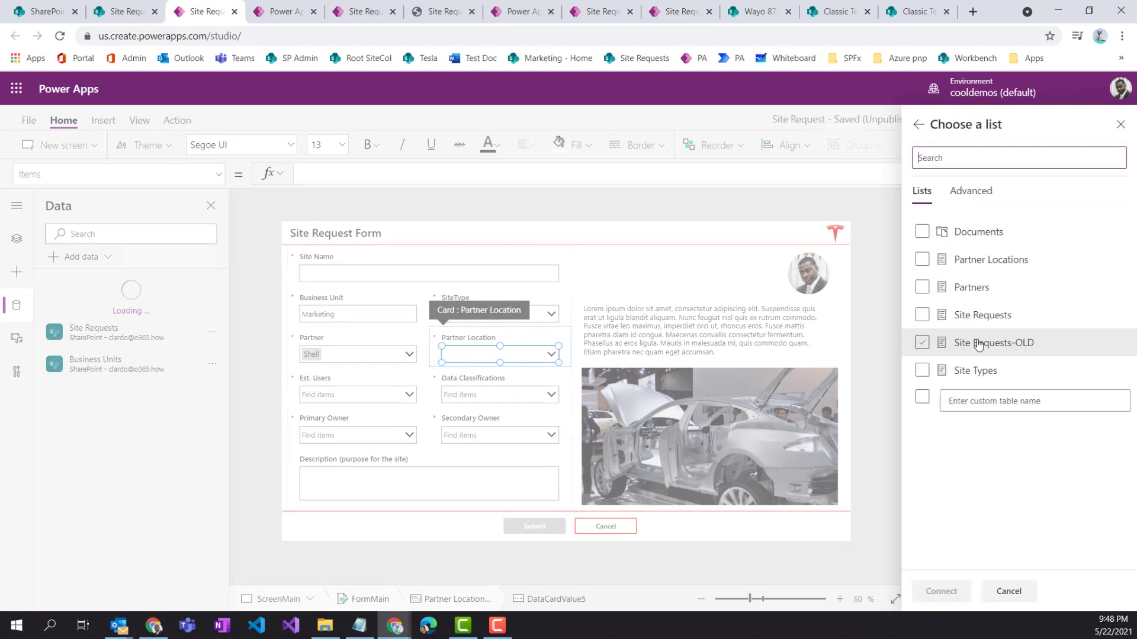
left_click(981, 268)
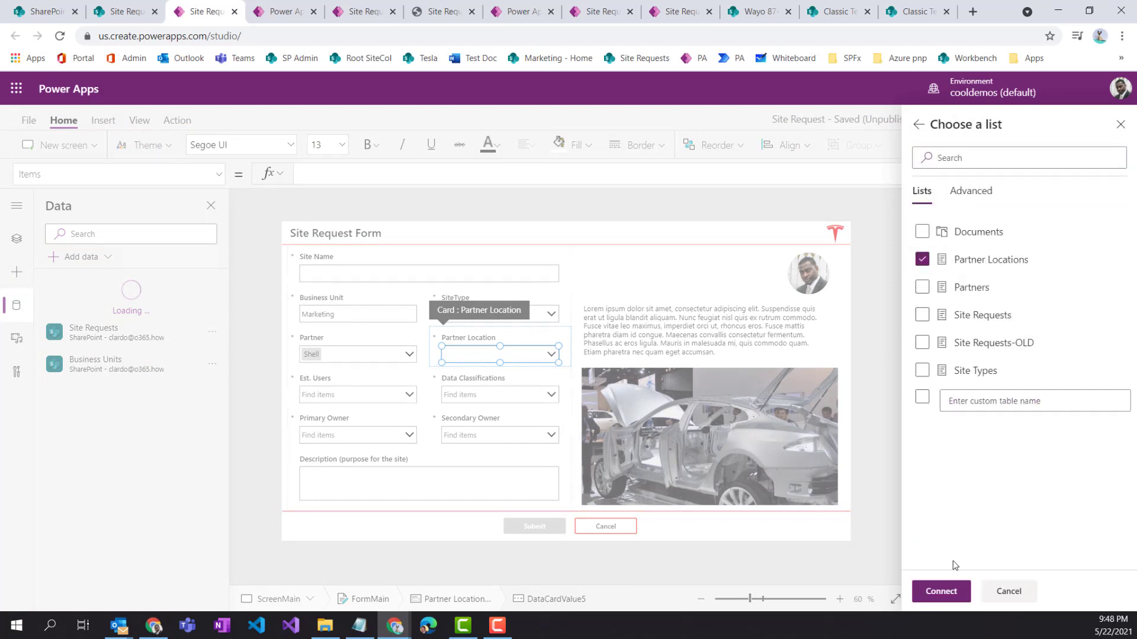
left_click(941, 591)
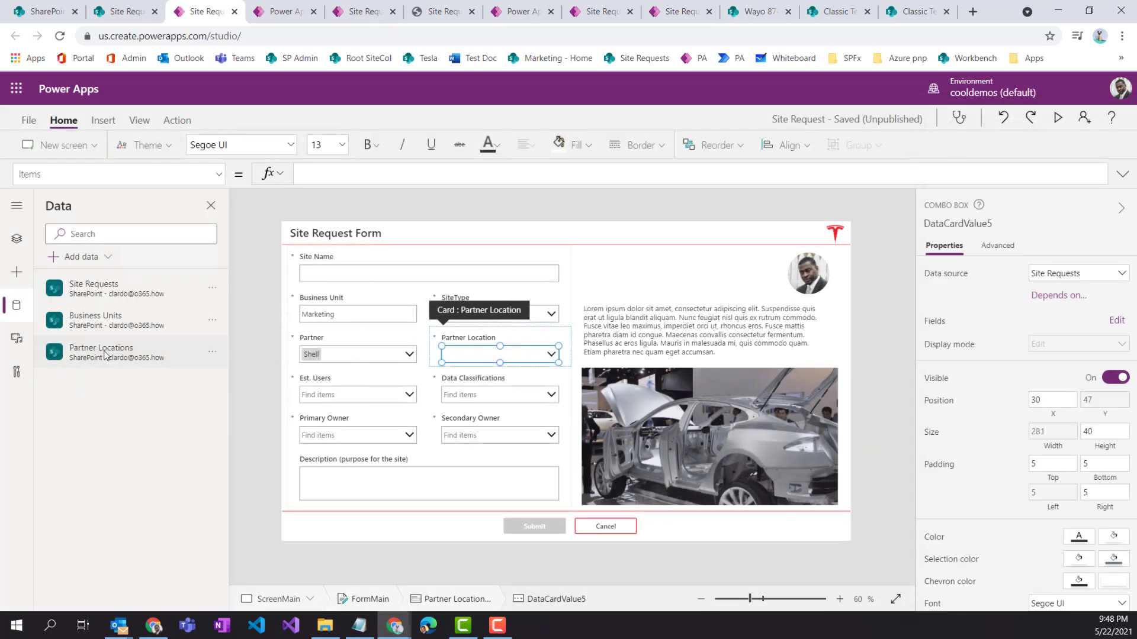
Start typing a Filter formula in the Partner Location Items property
mouse_move(100, 358)
left_click(323, 179)
type("fil")
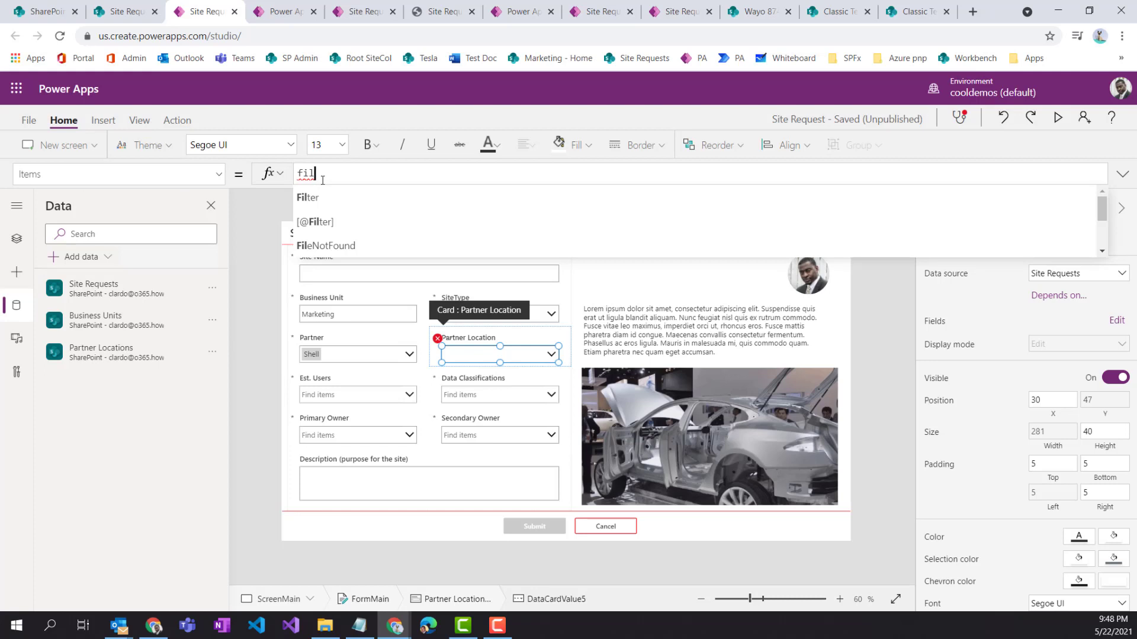
Begin the Items formula as Filter on the 'Partner Locations' table
left_click(317, 200)
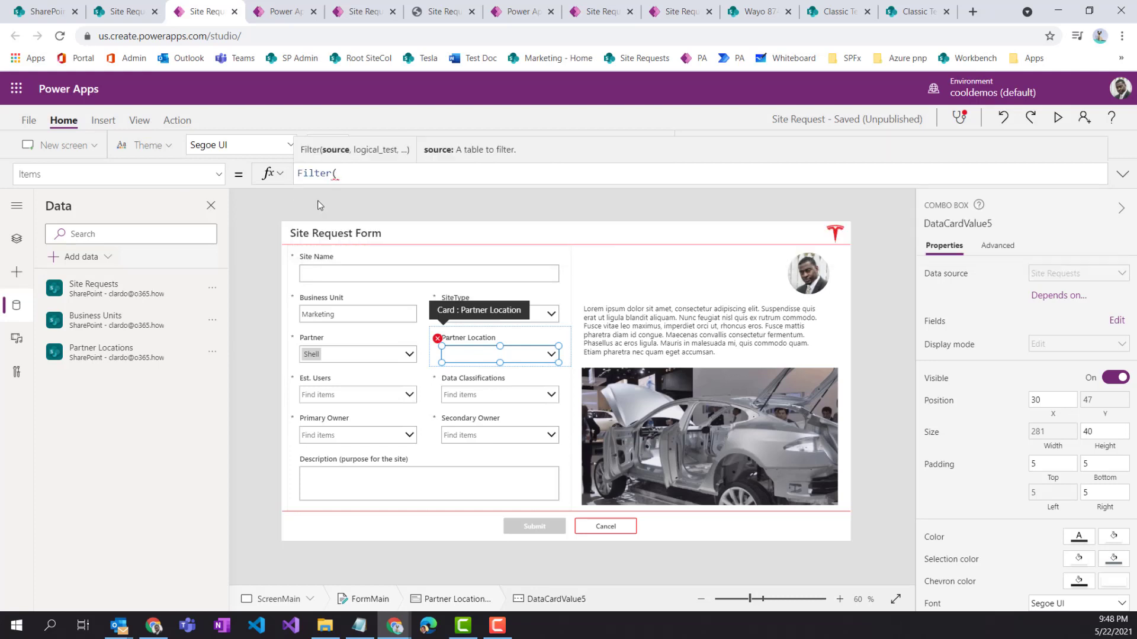
type("par")
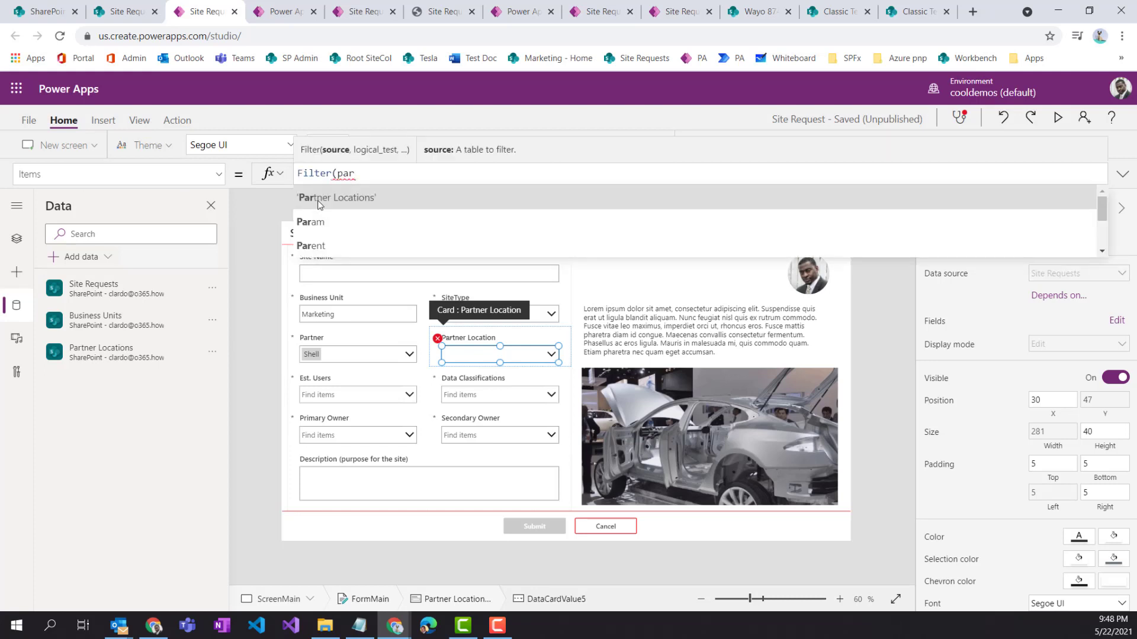
left_click(320, 199)
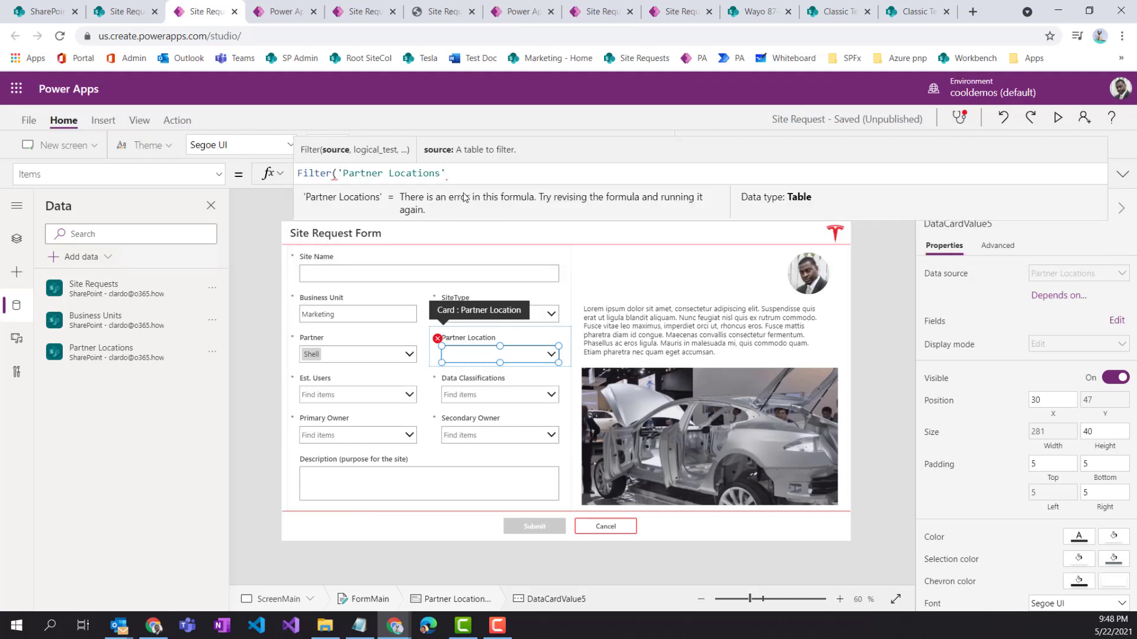
type(",")
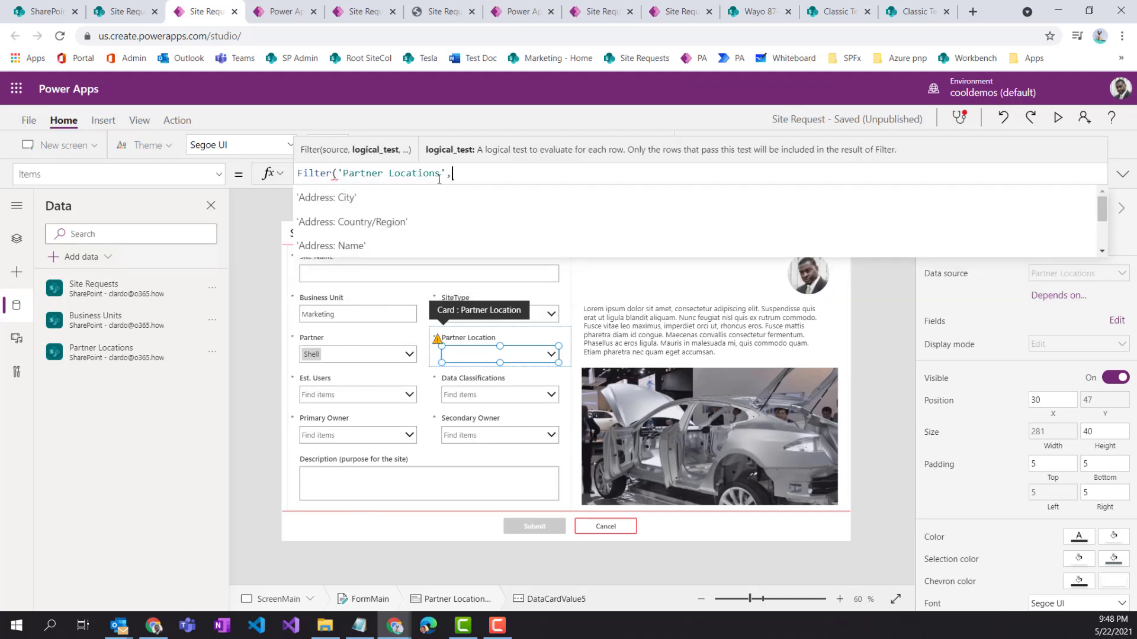
Check the Partner Locations list columns in SharePoint before writing the condition
left_click(126, 12)
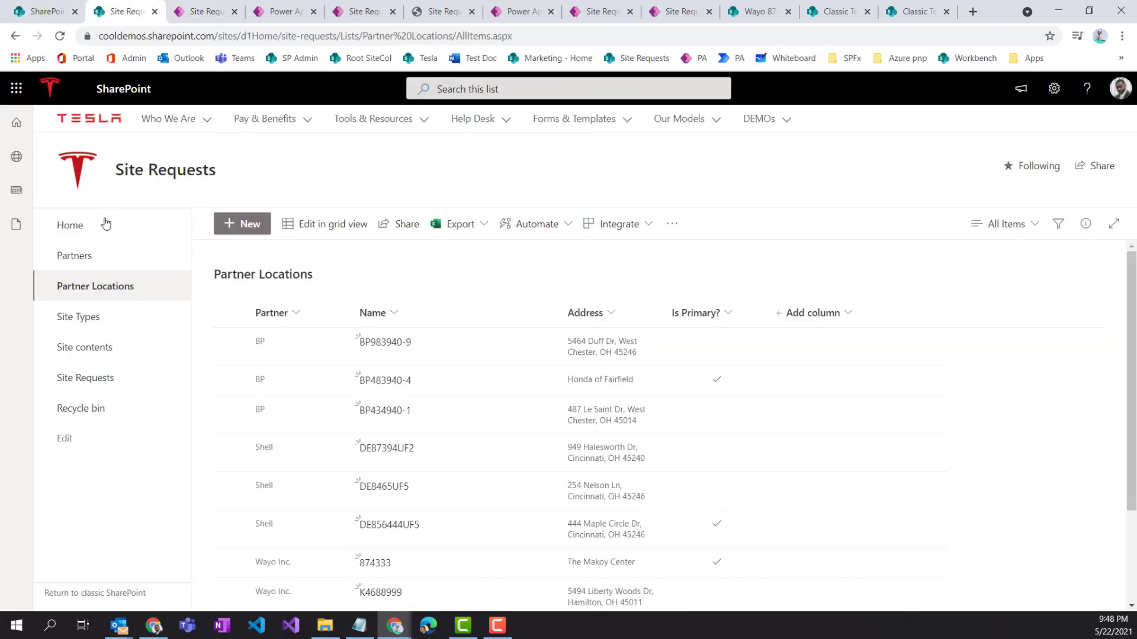
left_click(94, 287)
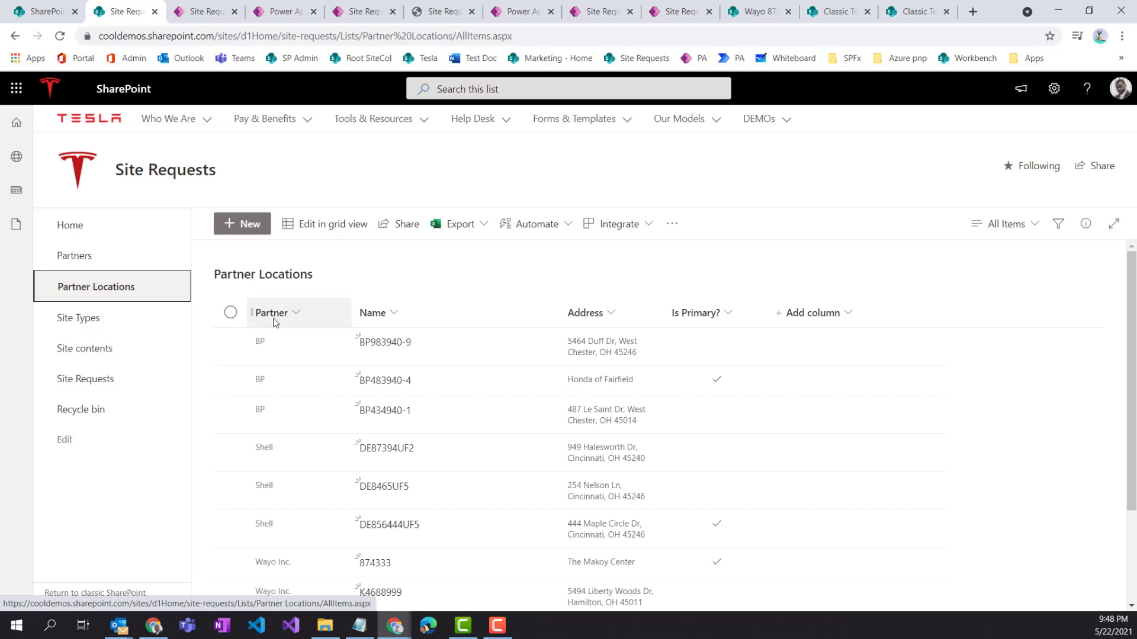
left_click(48, 12)
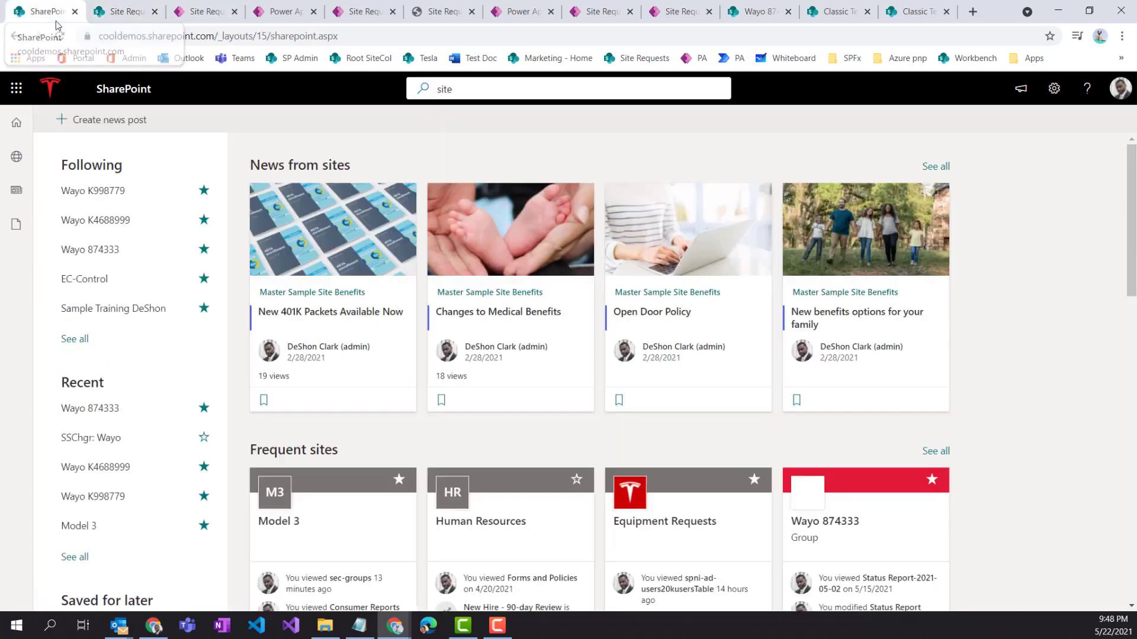
left_click(225, 13)
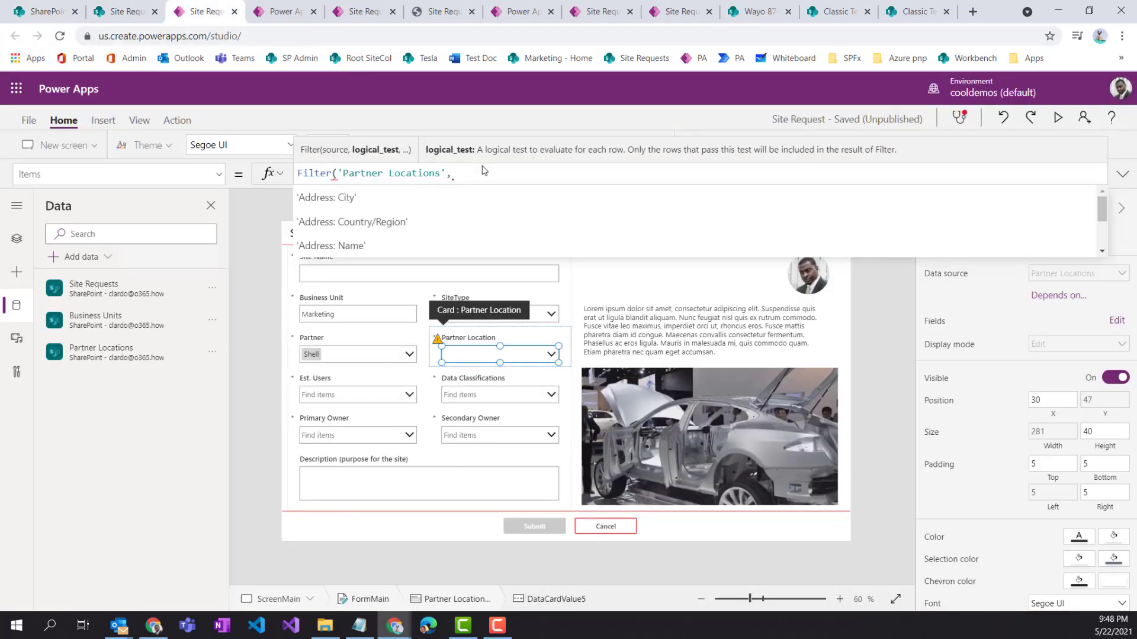
Add the condition comparing Partner.Value with vPartner.Selected.Value and close the Filter call
type("part")
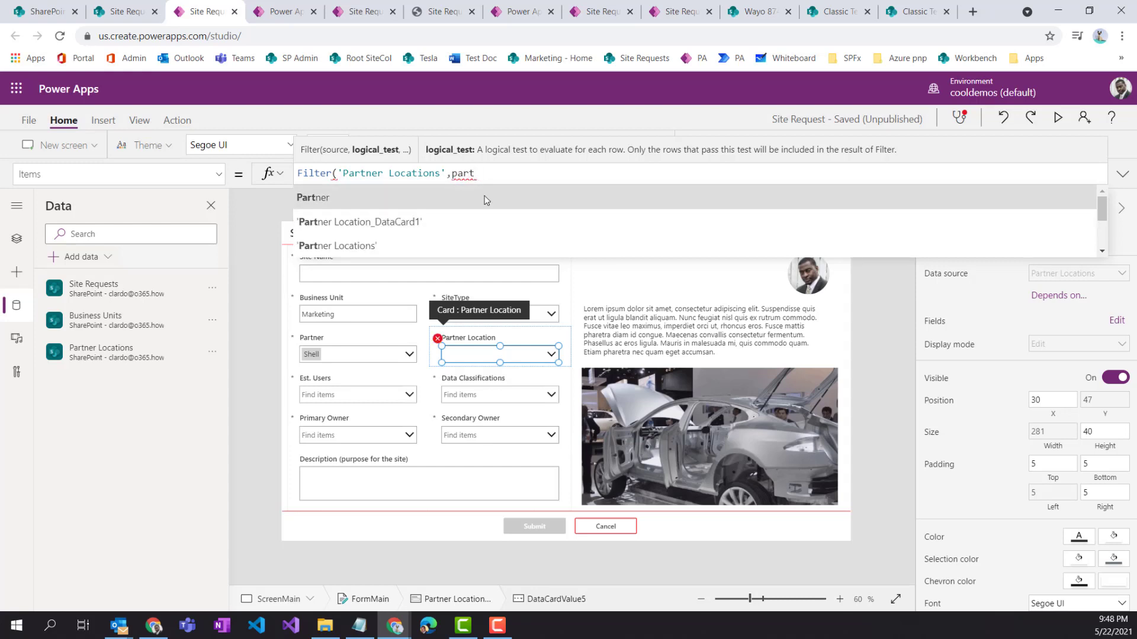
left_click(485, 198)
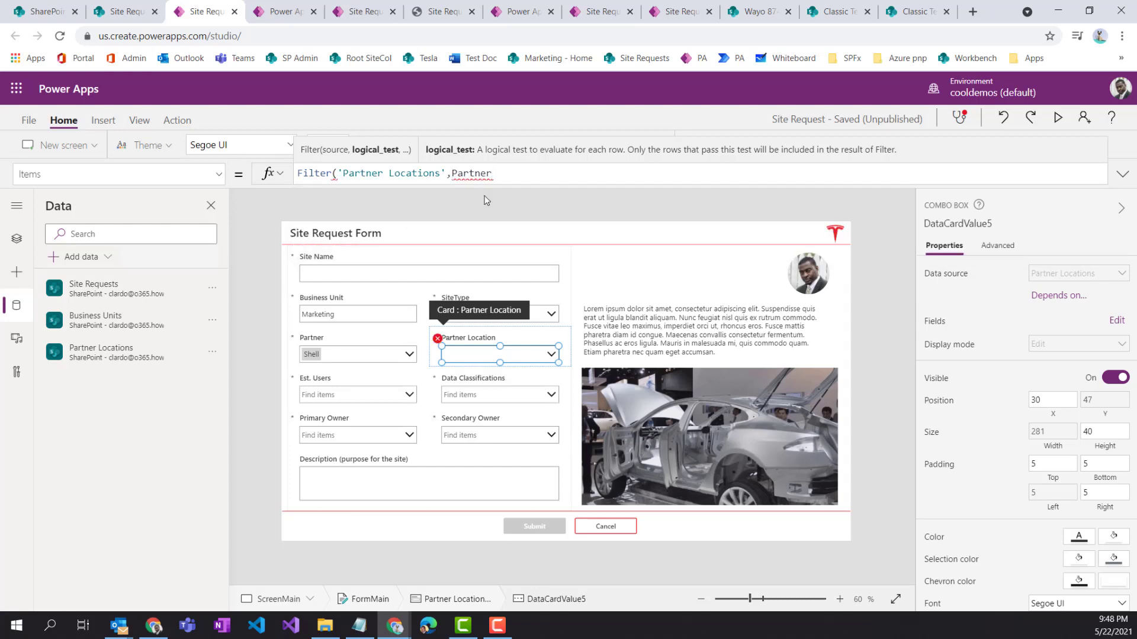
type(".")
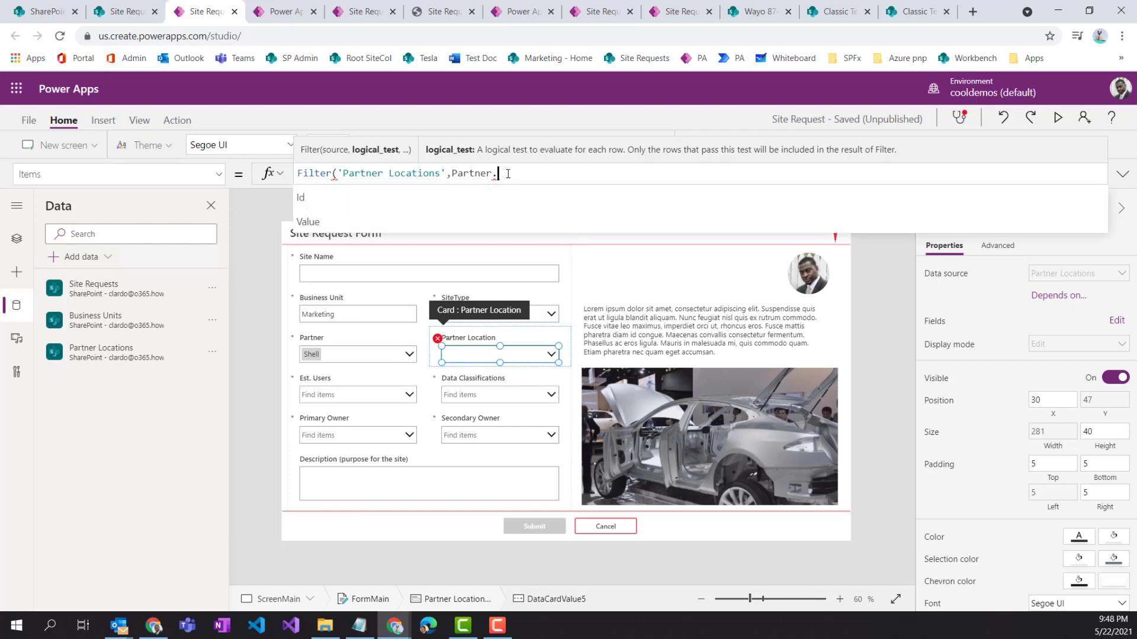
type("va")
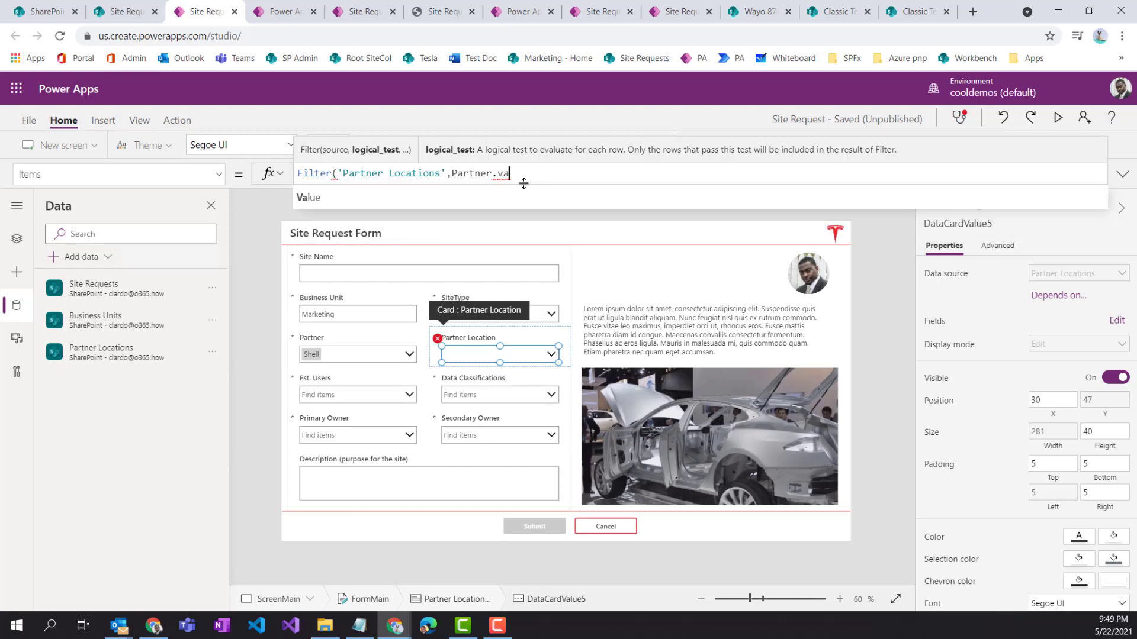
left_click(513, 196)
type(",")
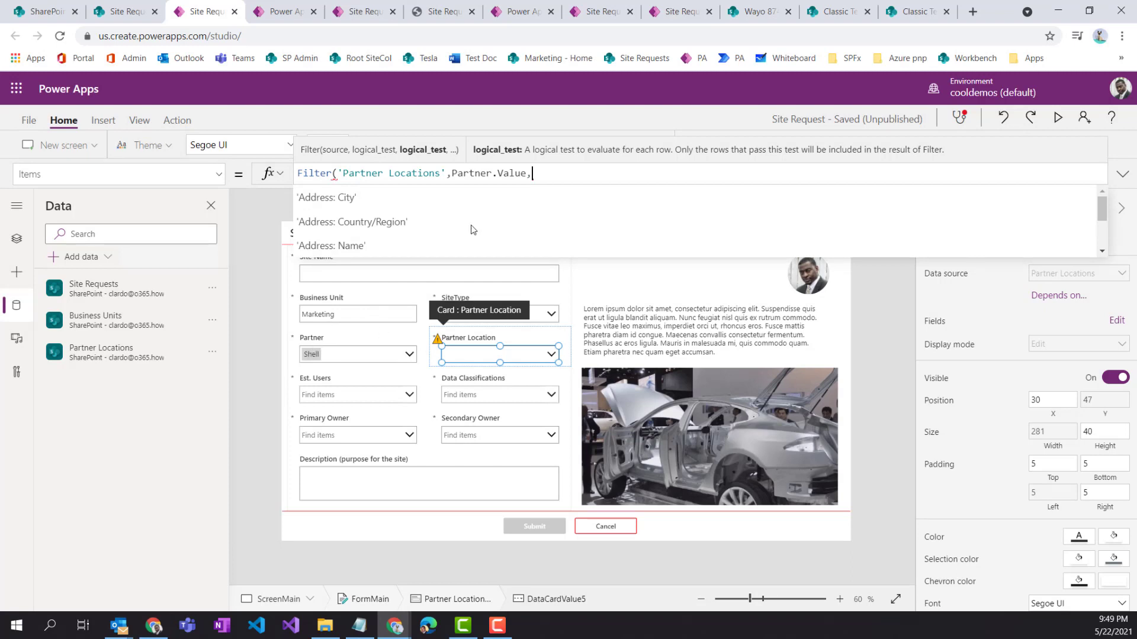
type("vpar")
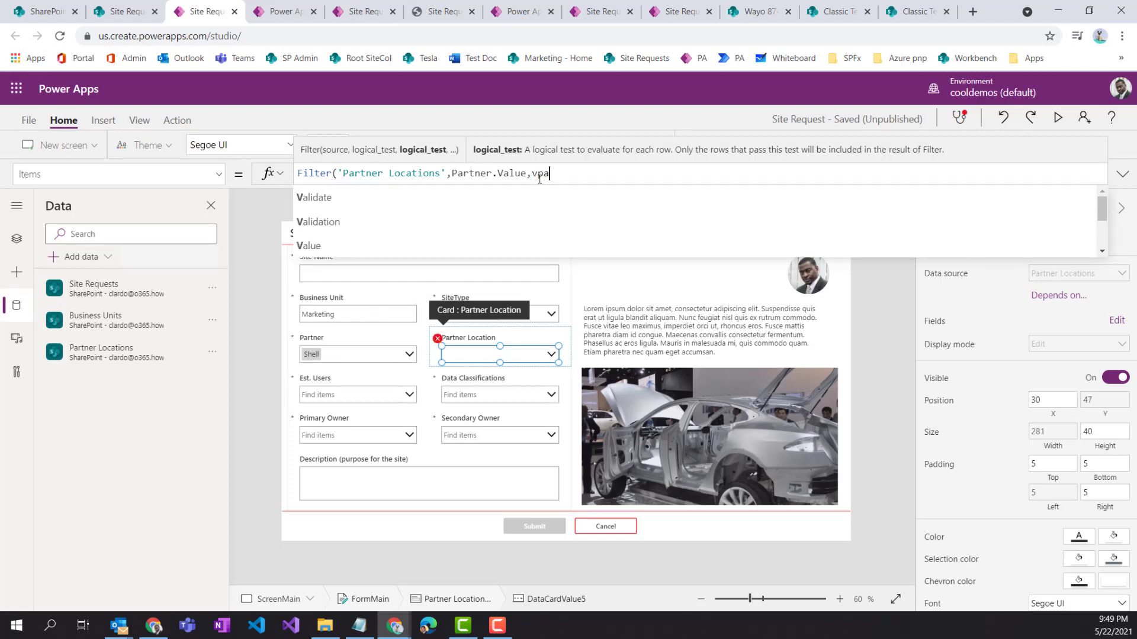
left_click(523, 197)
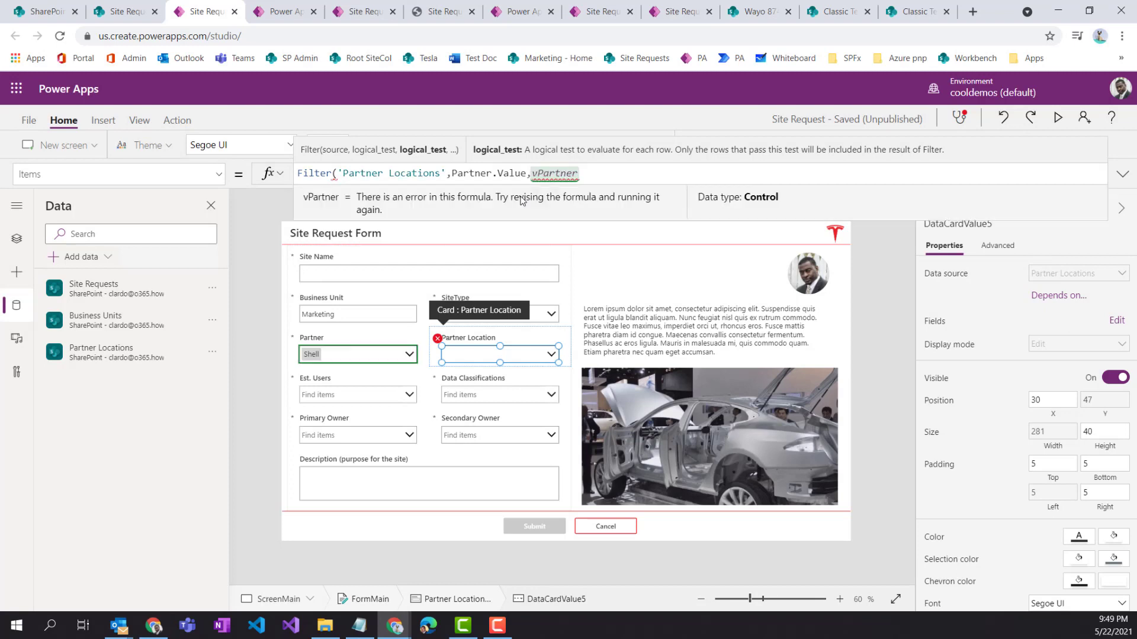
type(".")
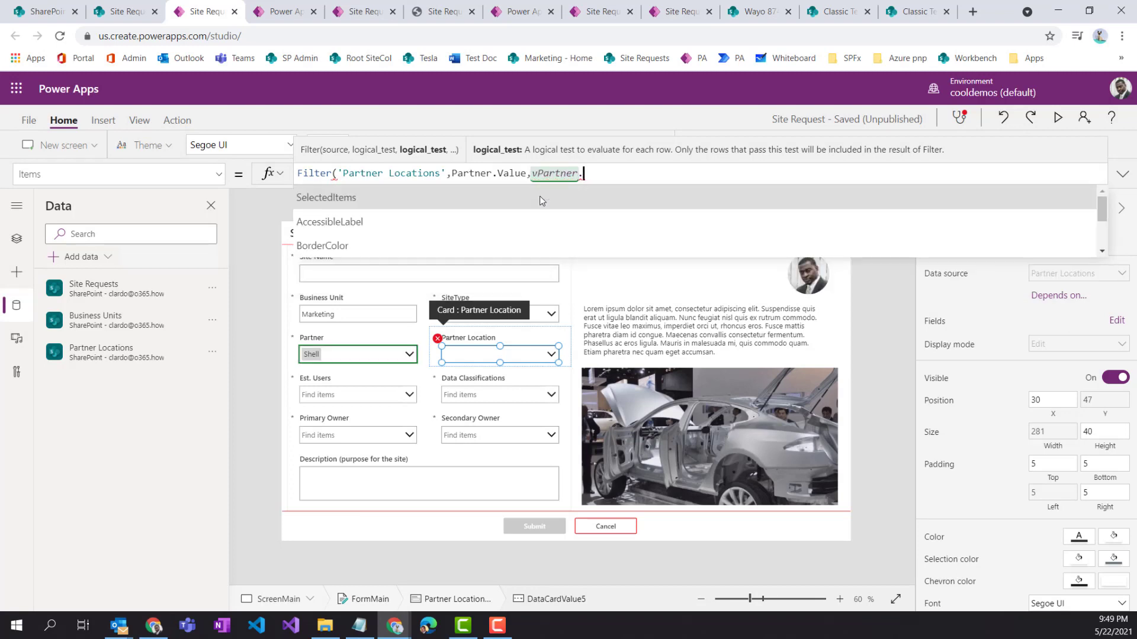
type("sele")
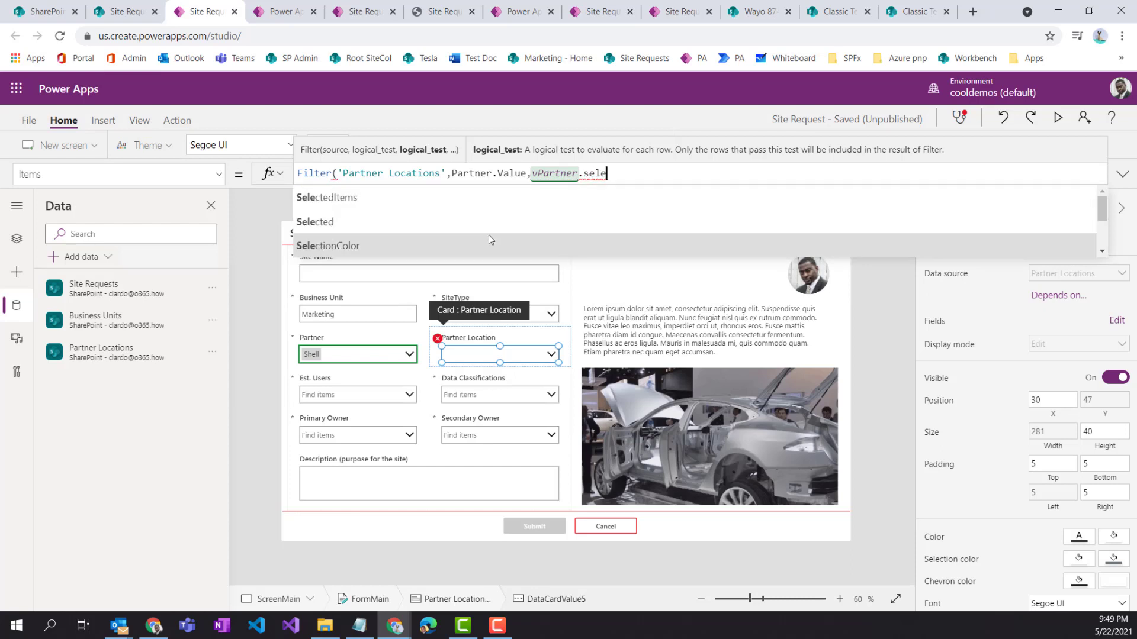
left_click(489, 224)
type(".")
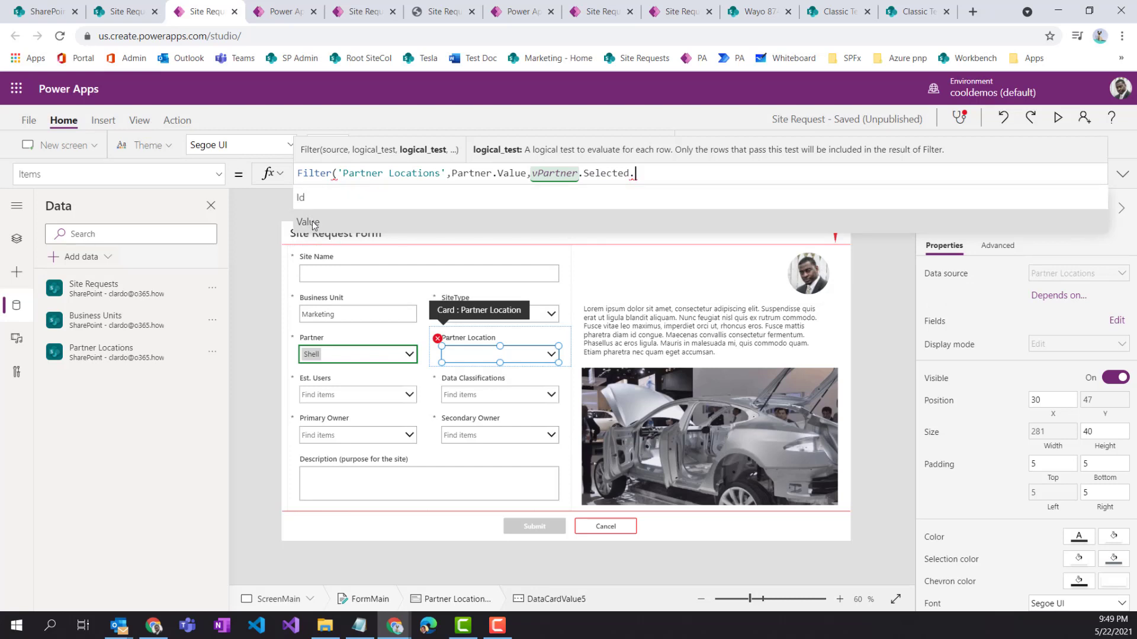
left_click(313, 223)
type(")")
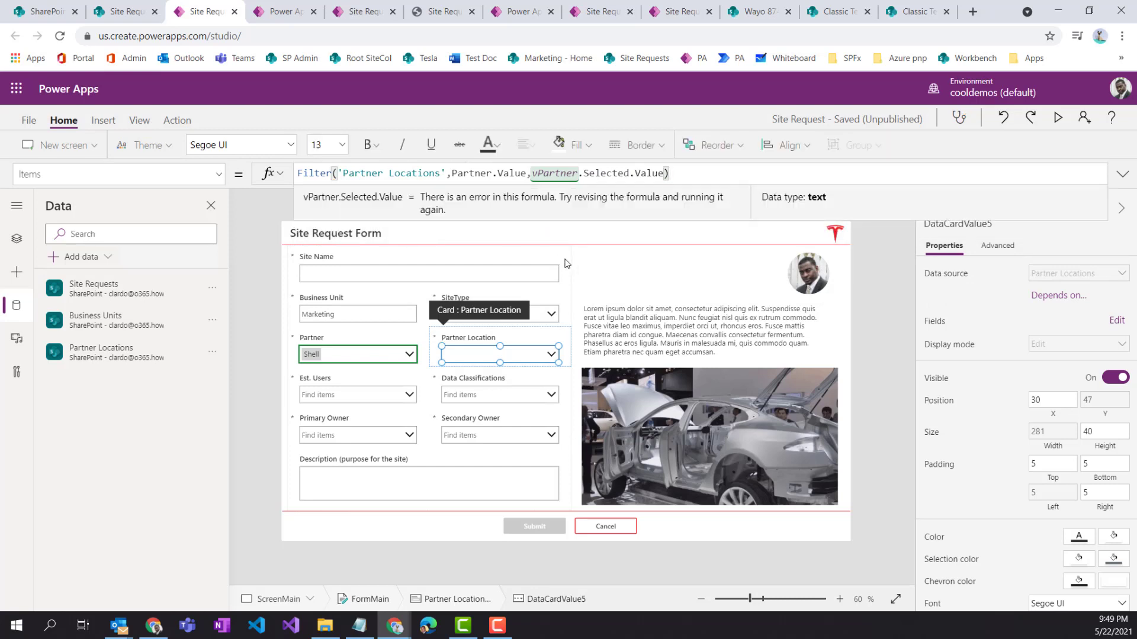
Replace the stray comma with '=' so it reads Partner.Value = vPartner.Selected.Value
left_click(531, 173)
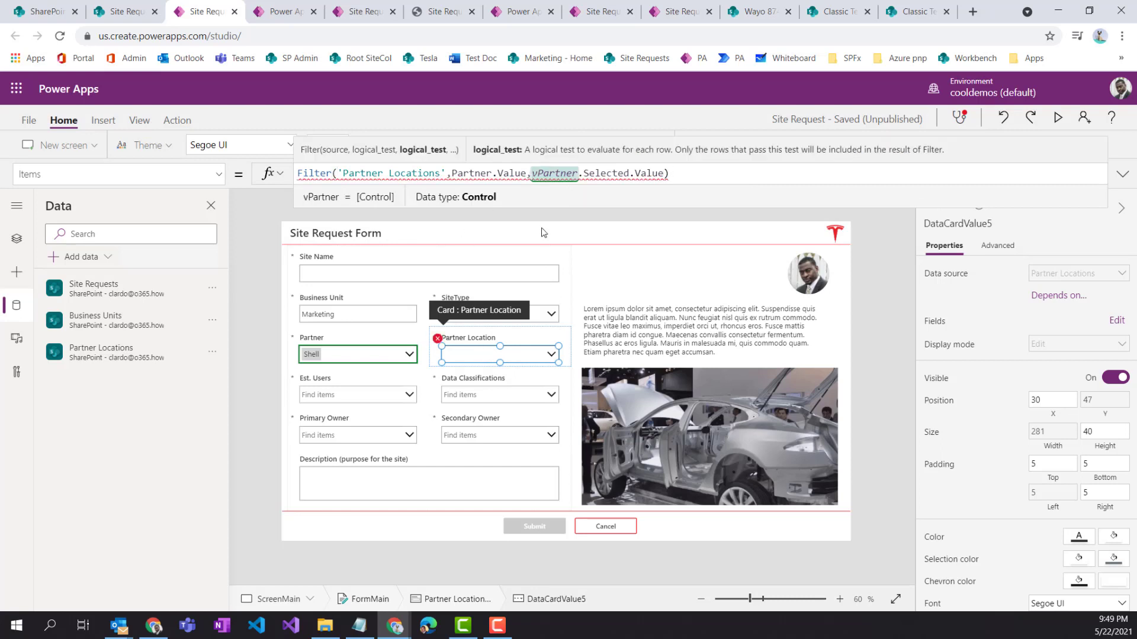
key("BackSpace")
type("=")
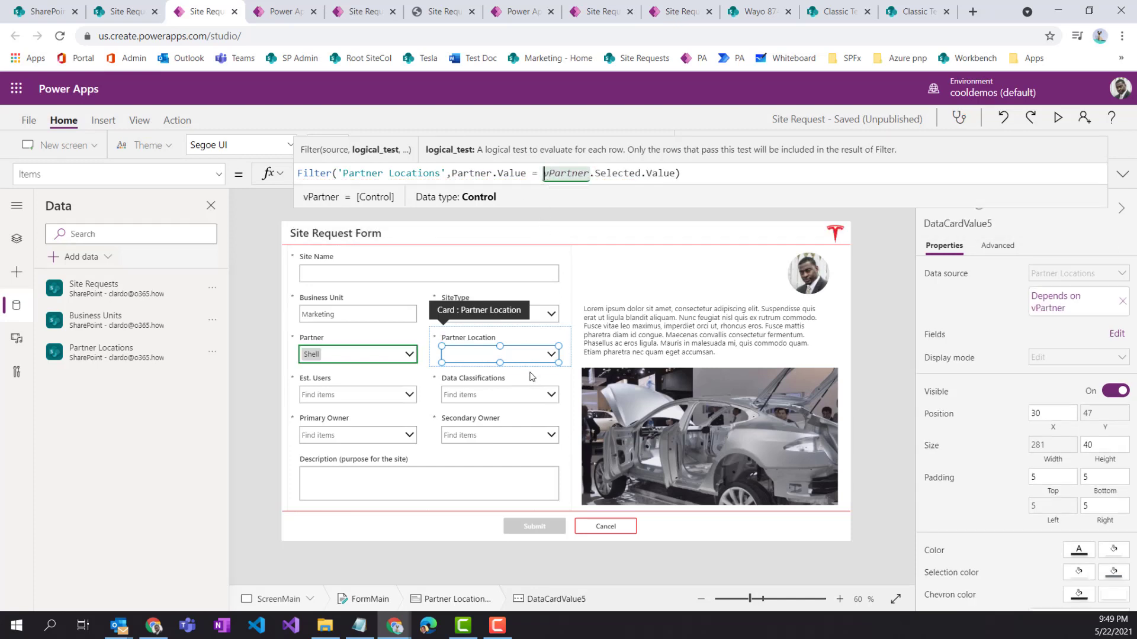
left_click(408, 355, "alt")
Choose BP as Partner and review which Partner Locations are offered
left_click(360, 391, "alt")
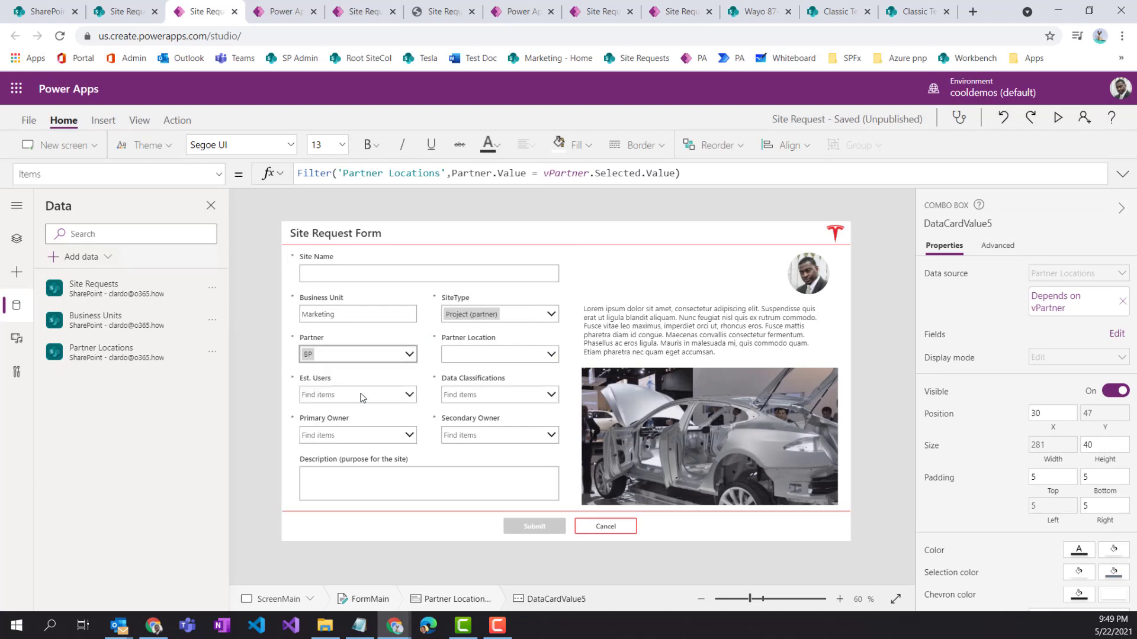
left_click(495, 356, "alt")
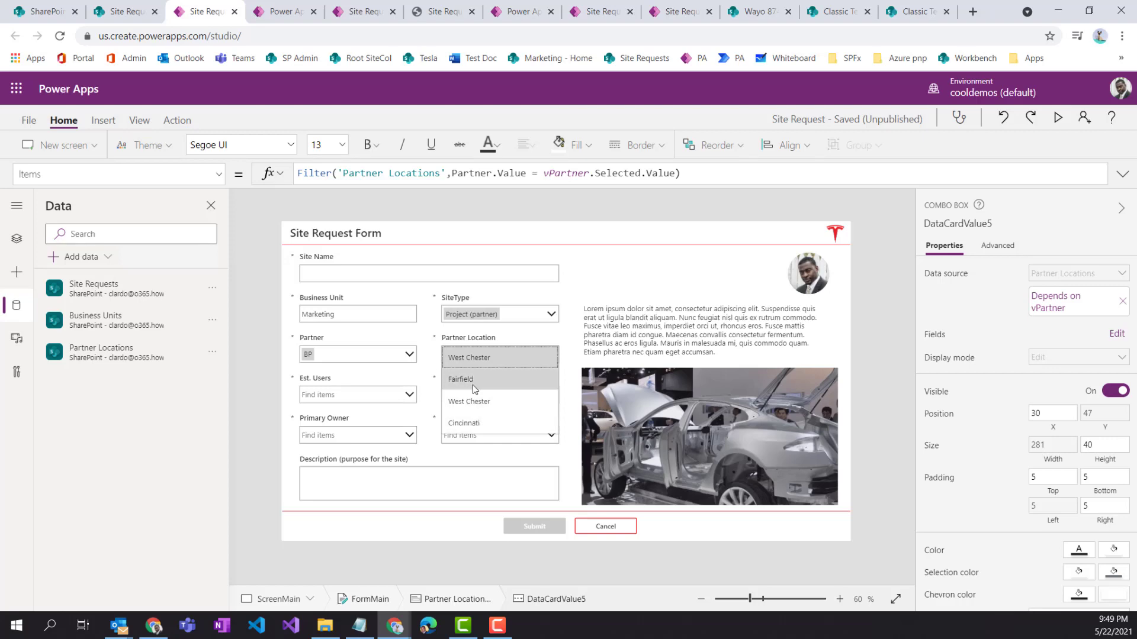
left_click(464, 343)
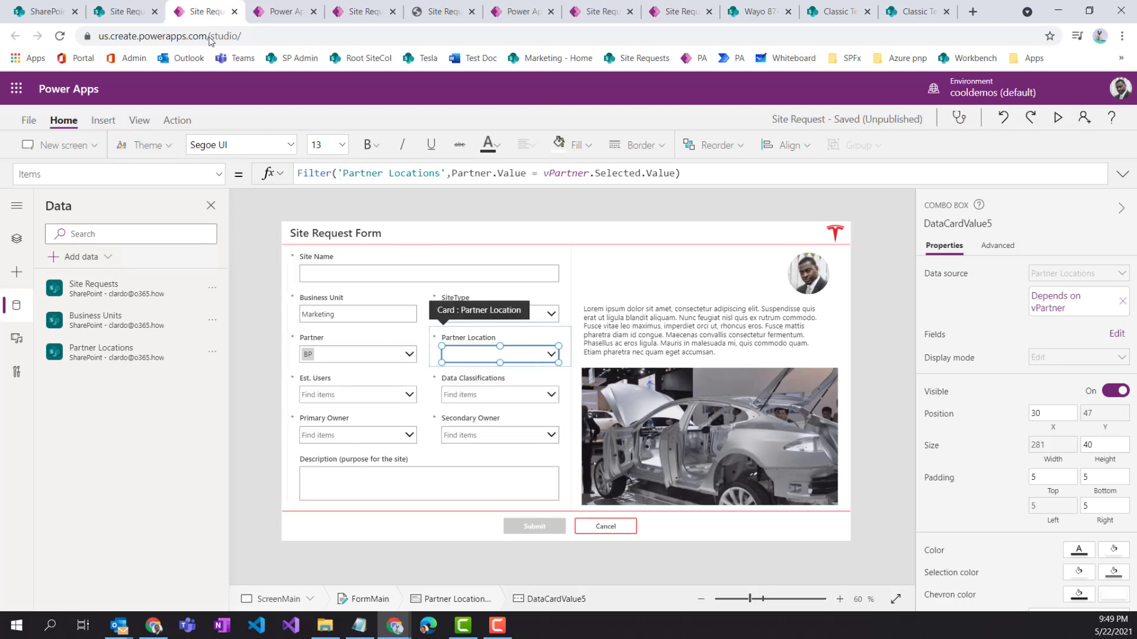
Compare against the SharePoint Partner Locations list, then select the Partner Location dropdown
left_click(124, 12)
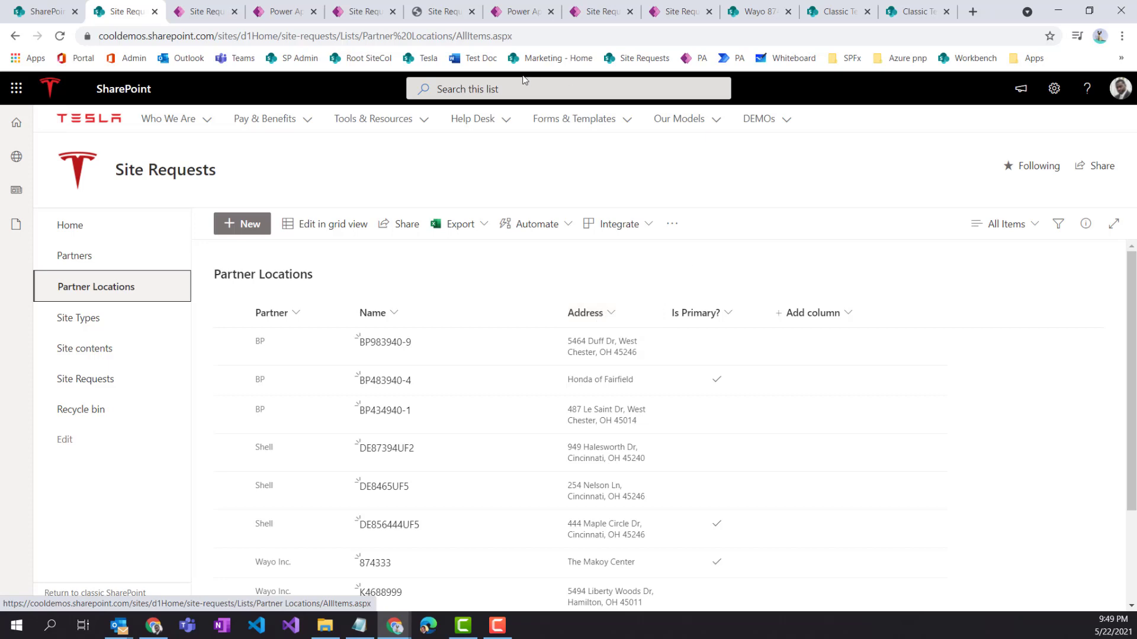
left_click(202, 12)
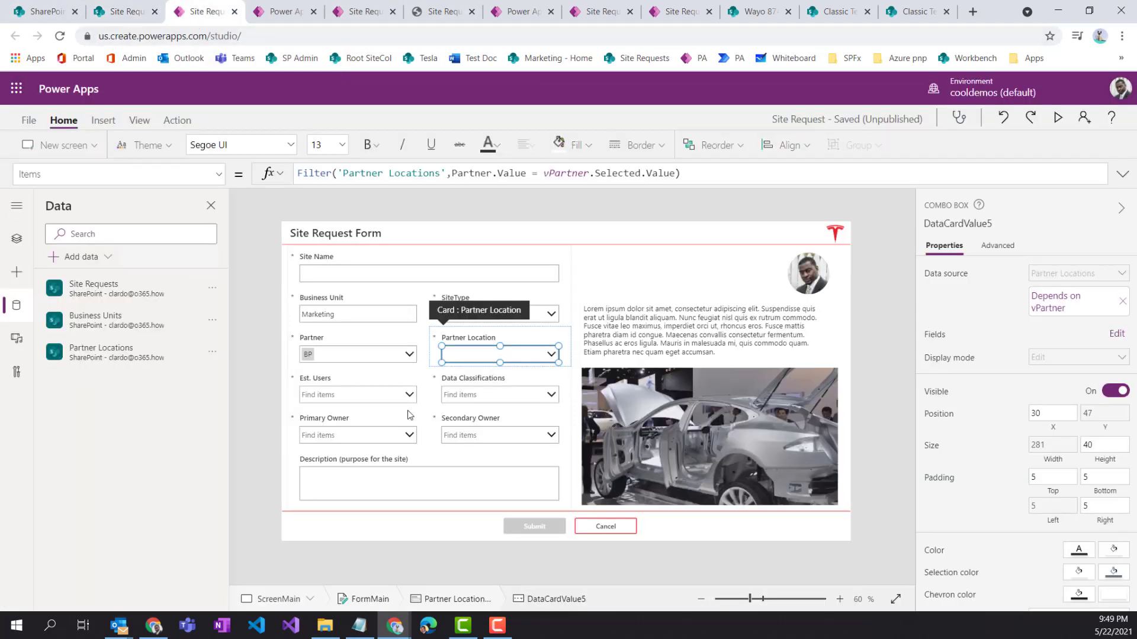
left_click(534, 348)
left_click(534, 354)
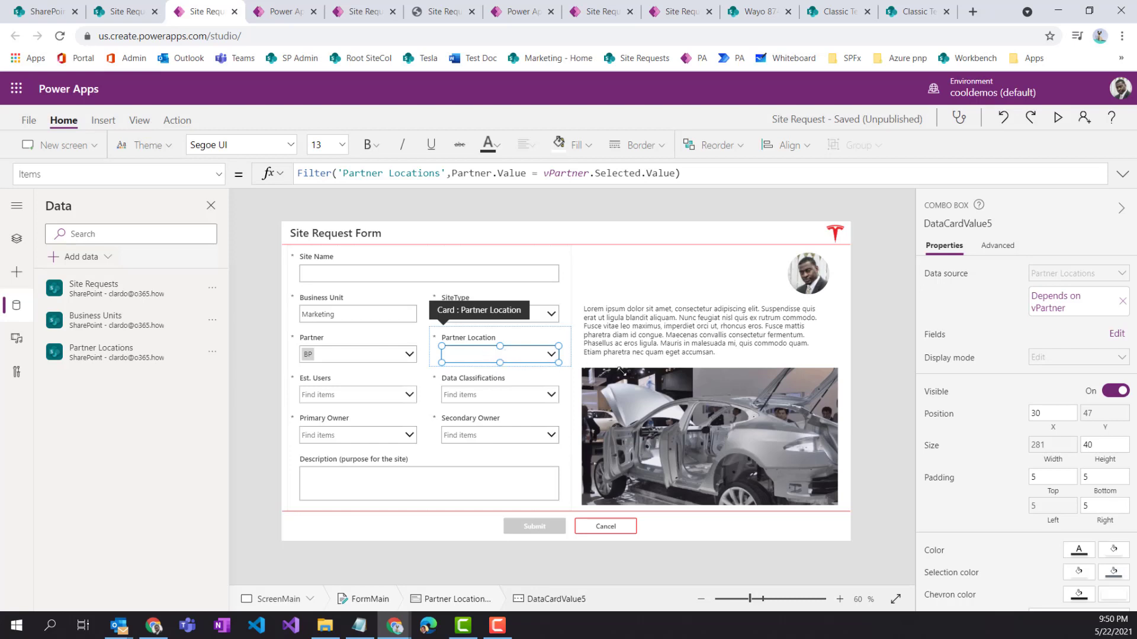
Make the Partner Location dropdown display location Name instead of Address: City
left_click(1115, 335)
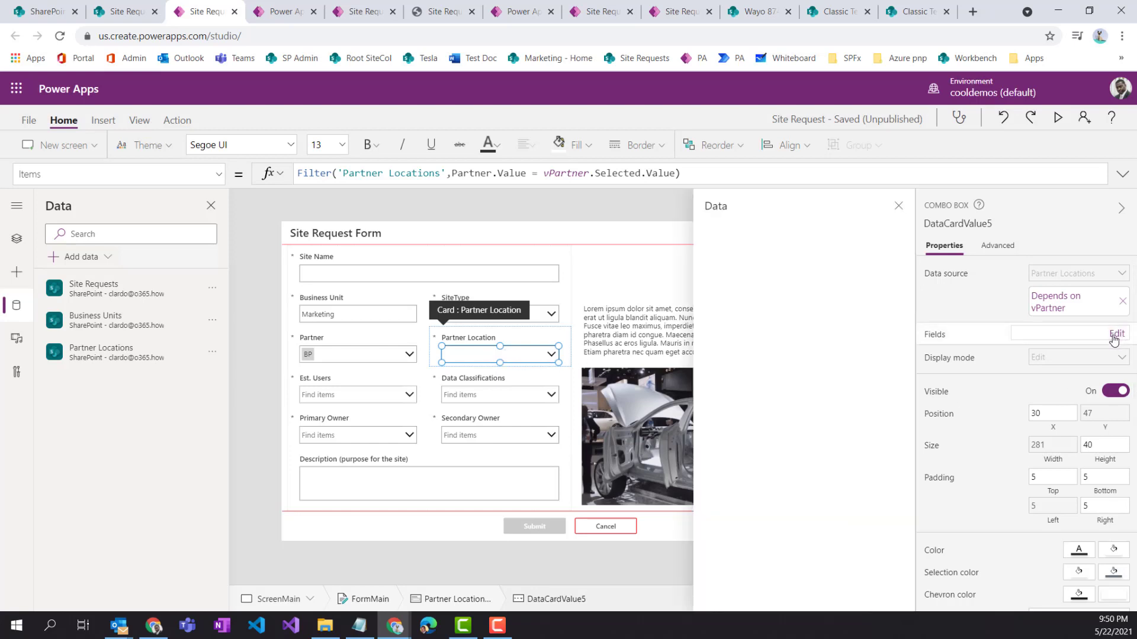
left_click(851, 330)
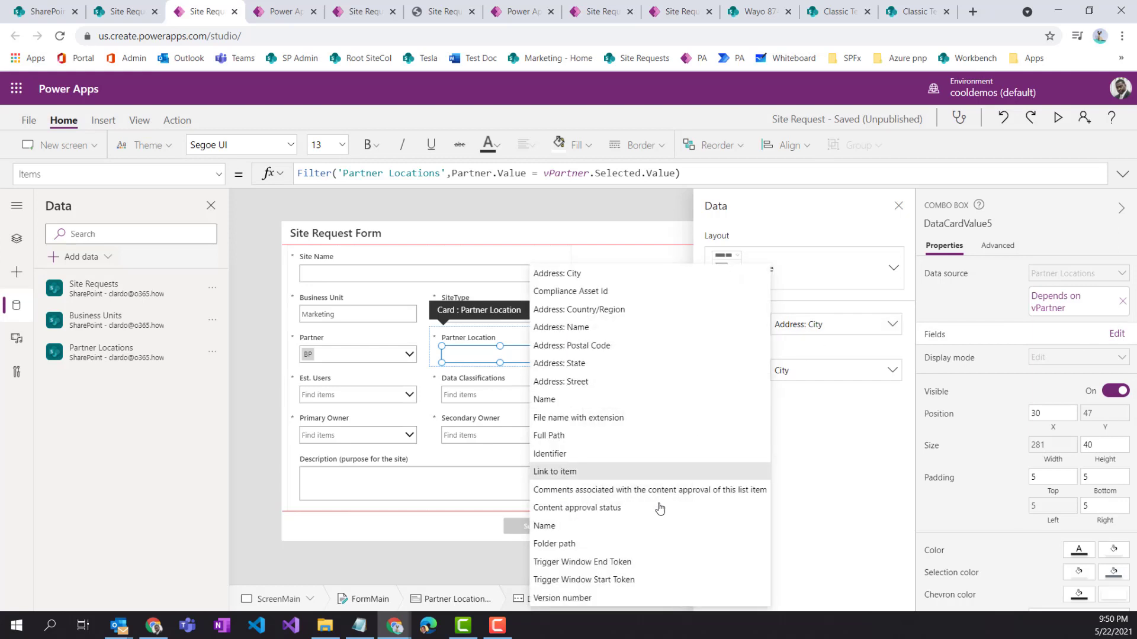
left_click(594, 405)
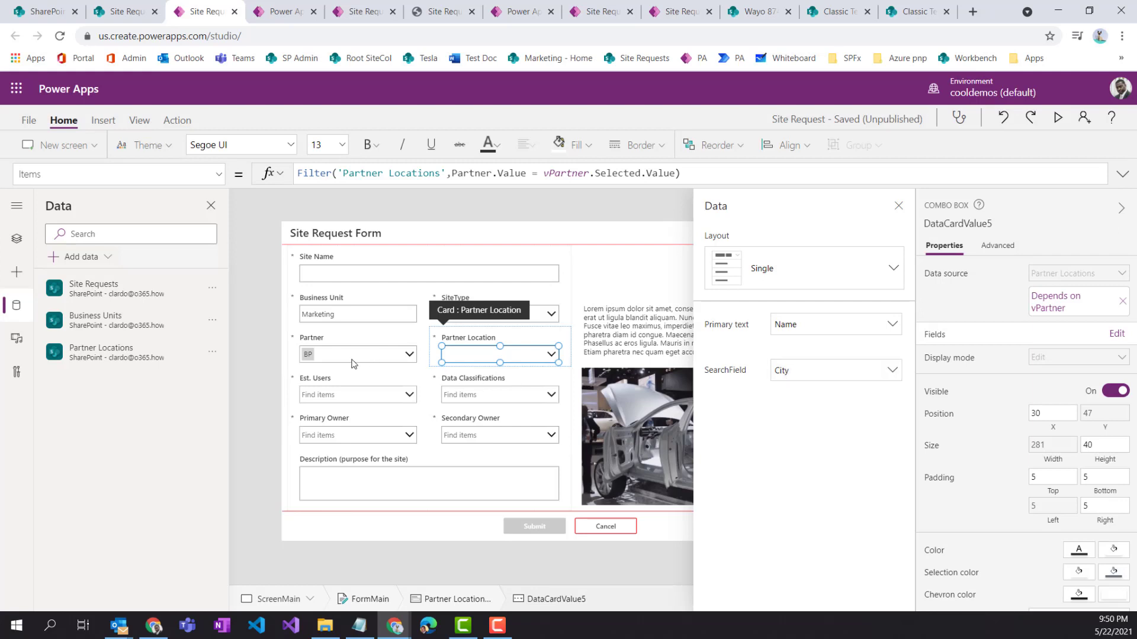
left_click(536, 356, "alt")
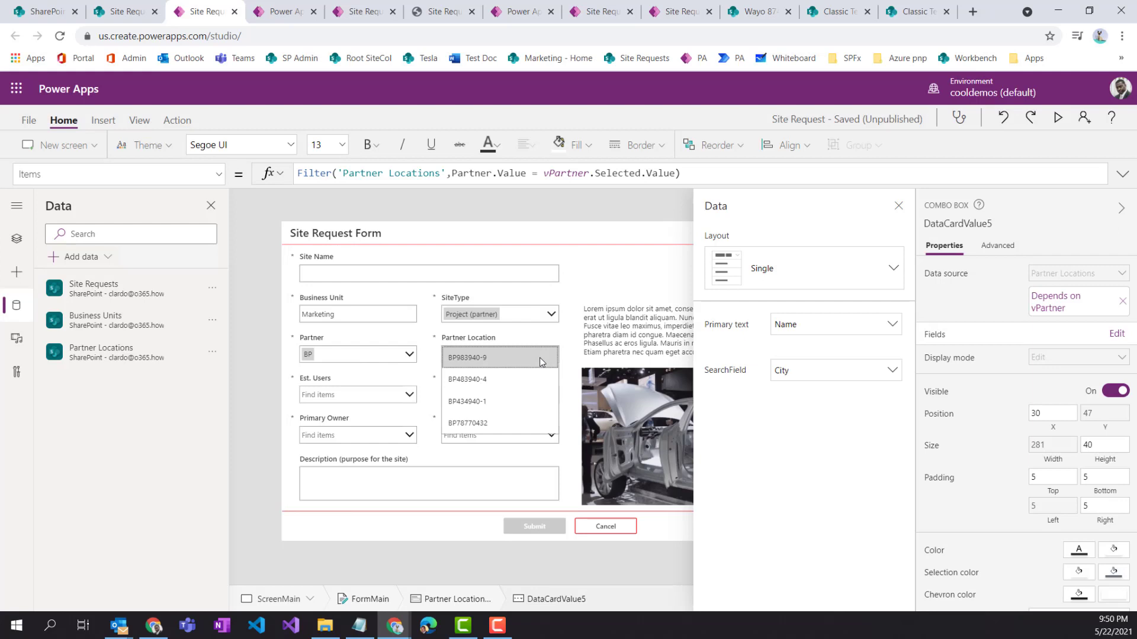
left_click(492, 390)
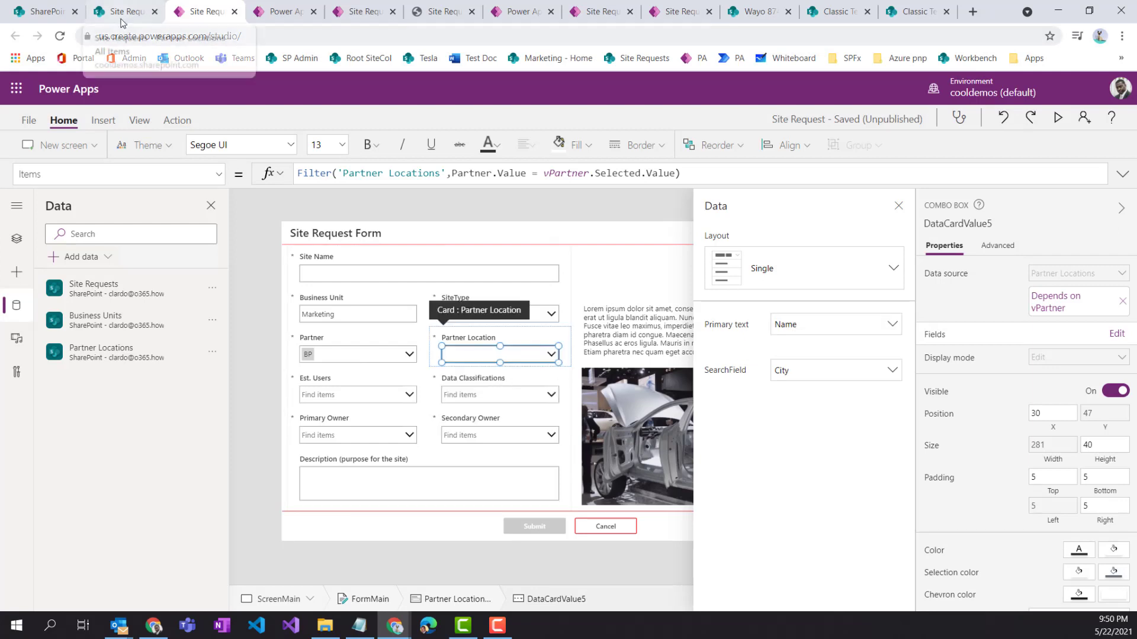
Switch Partner to Shell, verify only Shell's three locations appear, and close the Data pane
left_click(143, 3)
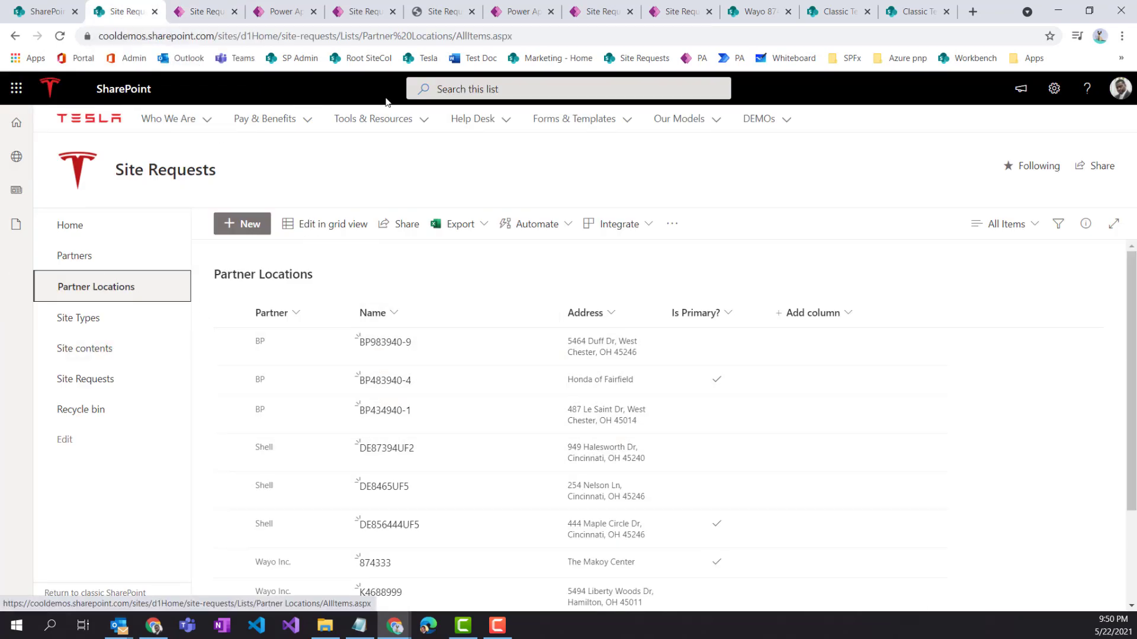
left_click(204, 11)
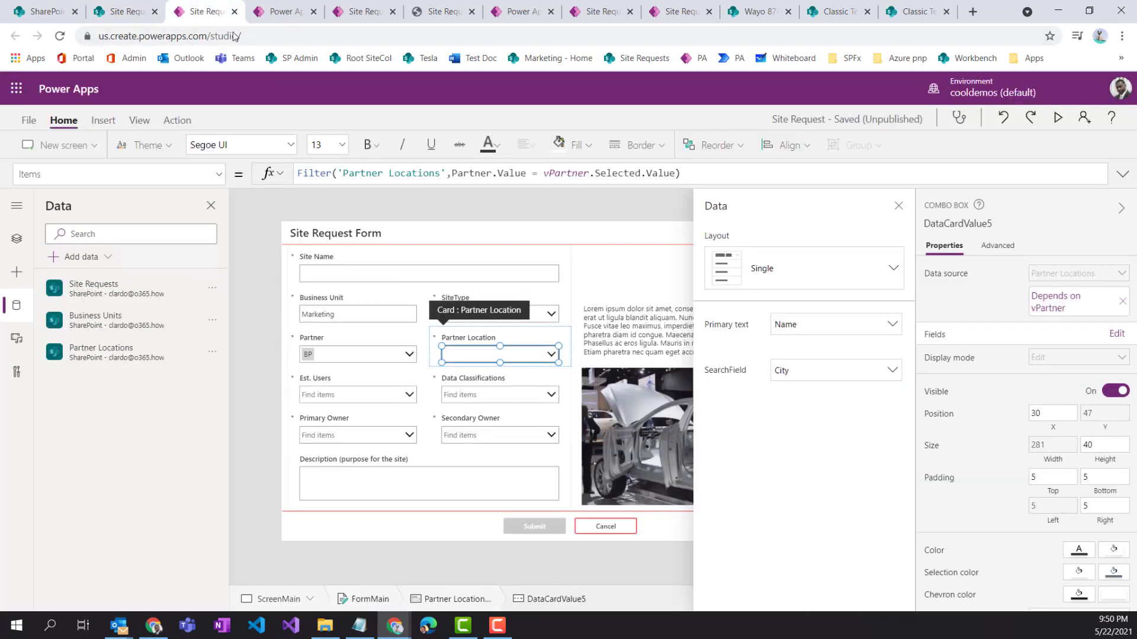
left_click(370, 358)
left_click(345, 422)
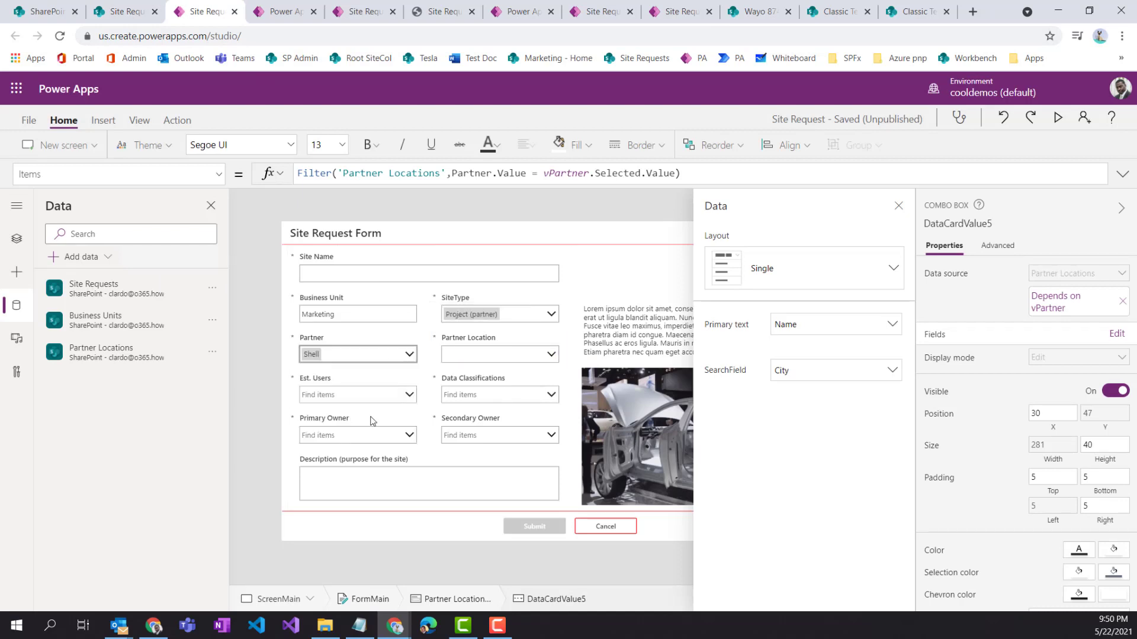
left_click(474, 357)
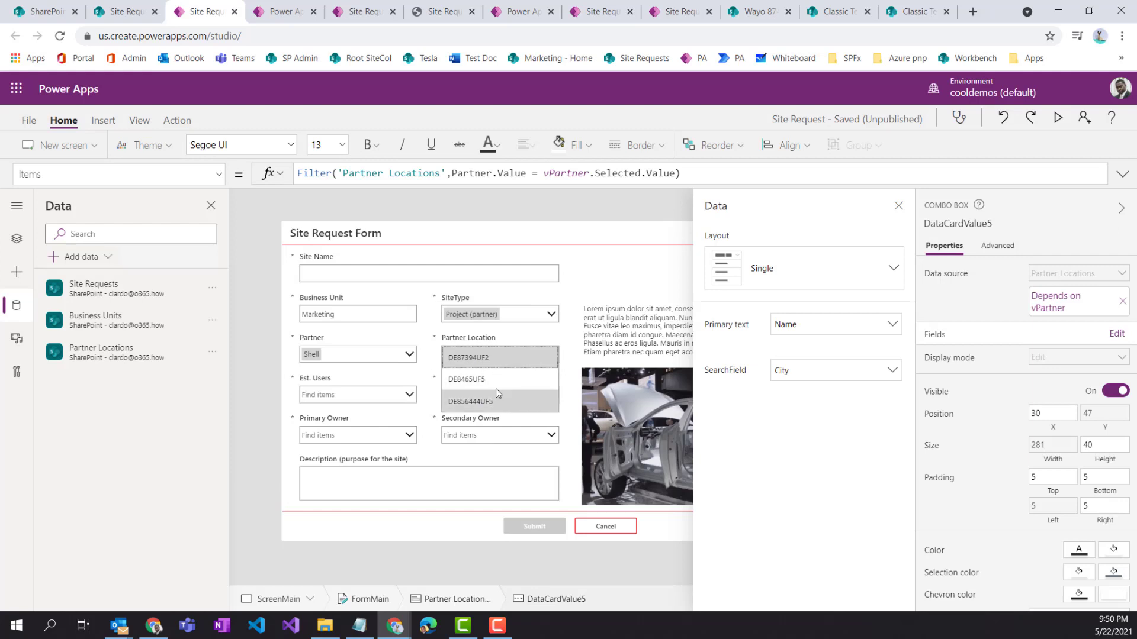
left_click(534, 339)
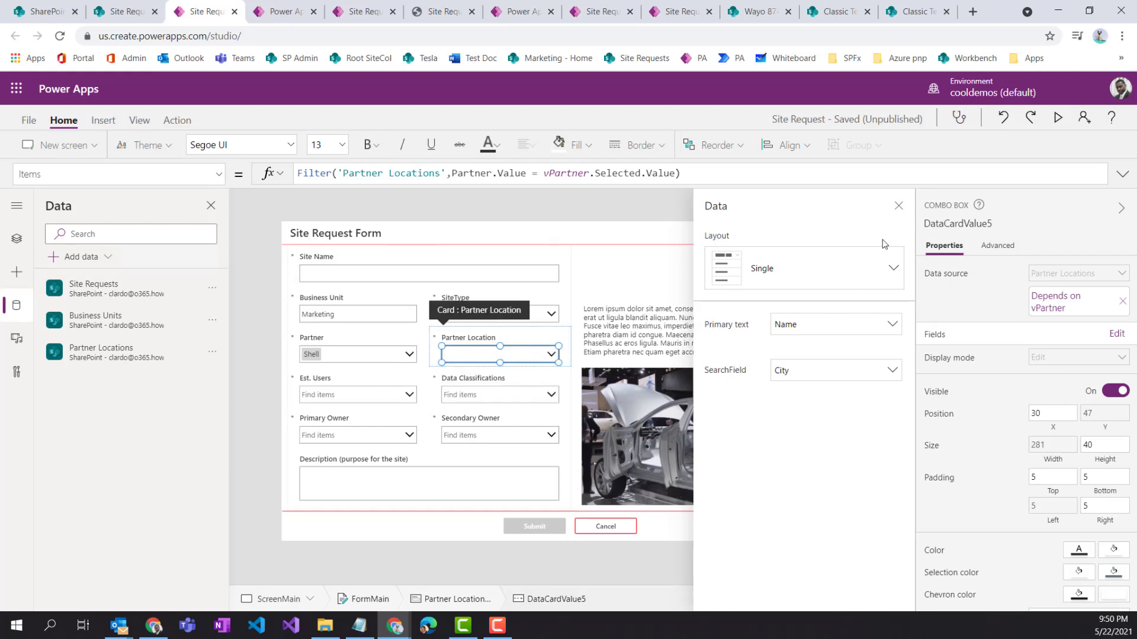
left_click(898, 205)
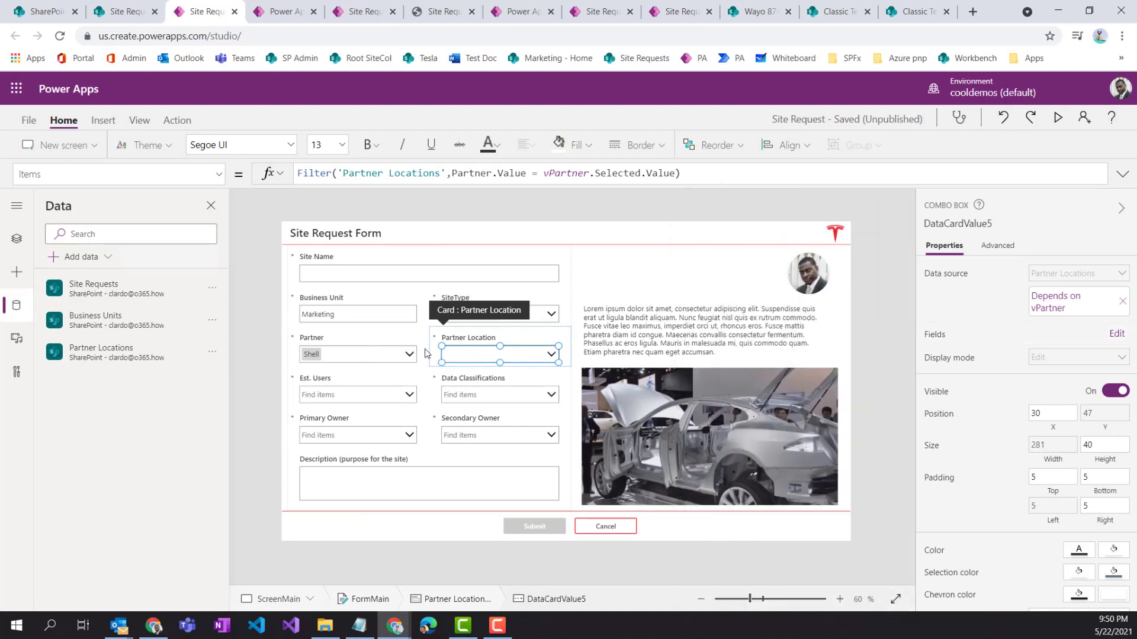
Expand the Items filter result preview and scroll across its columns, showing Shell's three Cincinnati locations
left_click(331, 174)
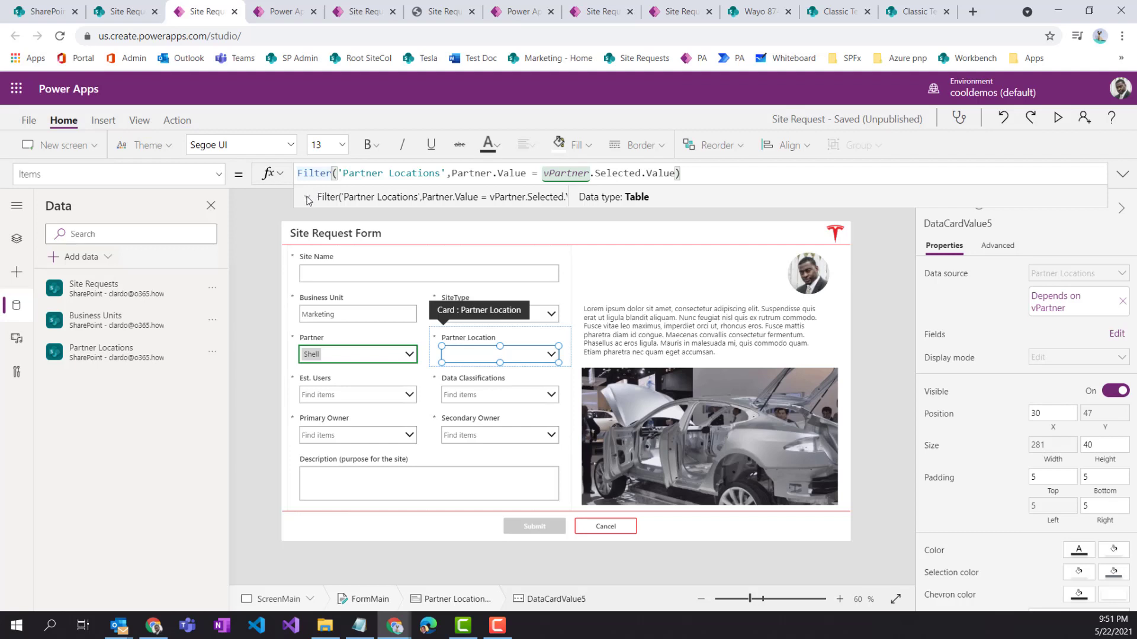
left_click(308, 197)
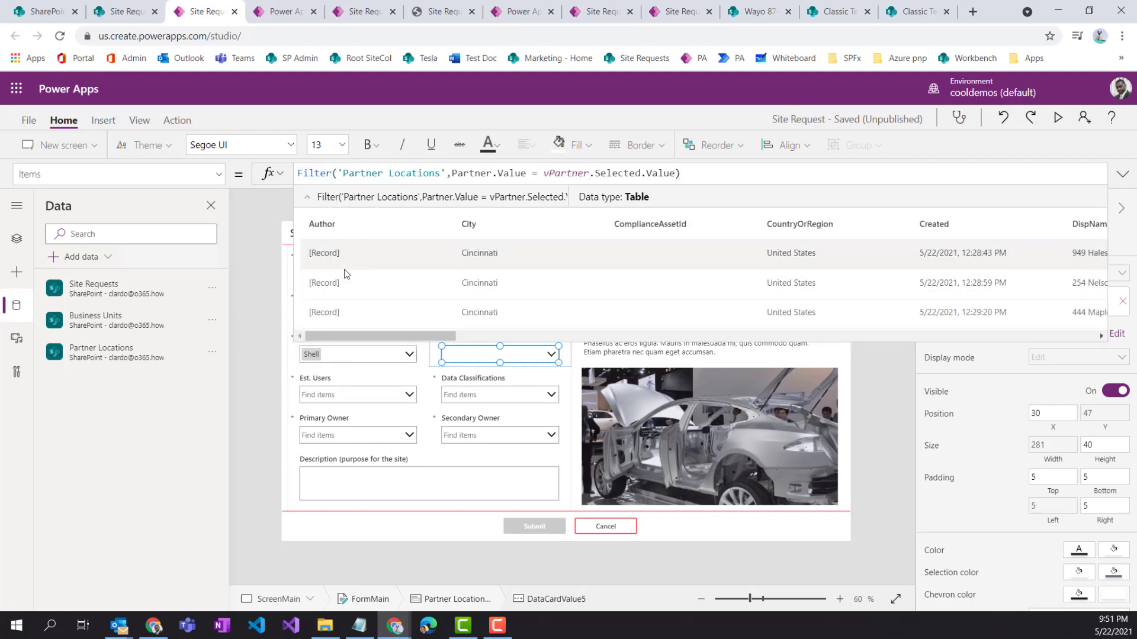
left_click_drag(370, 336, 317, 336)
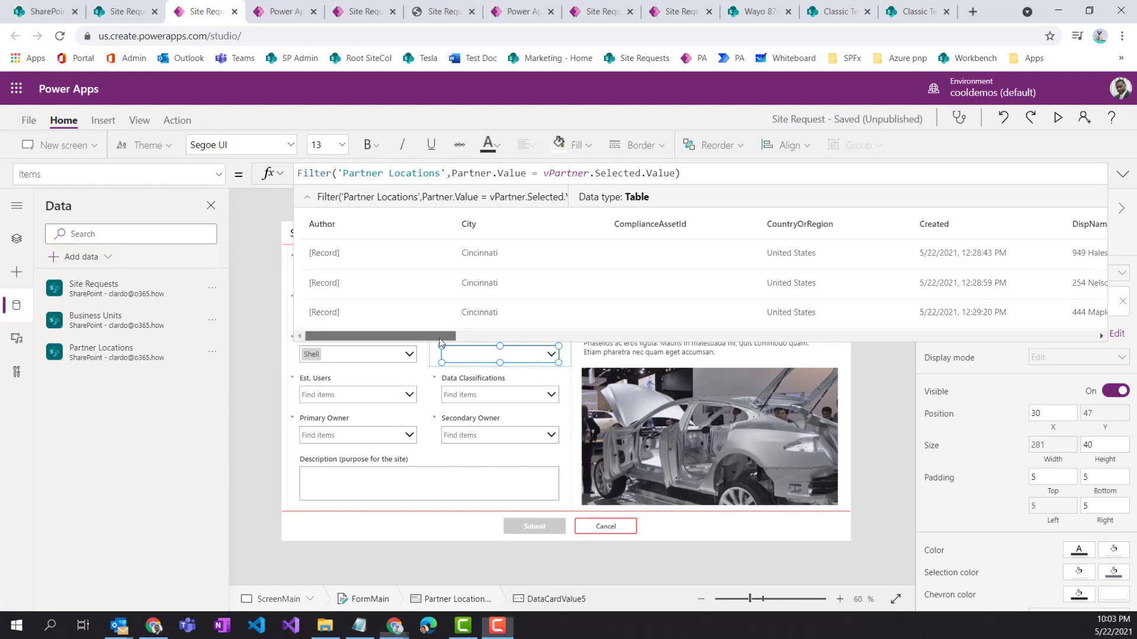
left_click_drag(443, 336, 499, 322)
Confirm the Partner Location combo box keeps Name as its primary text
left_click(529, 380)
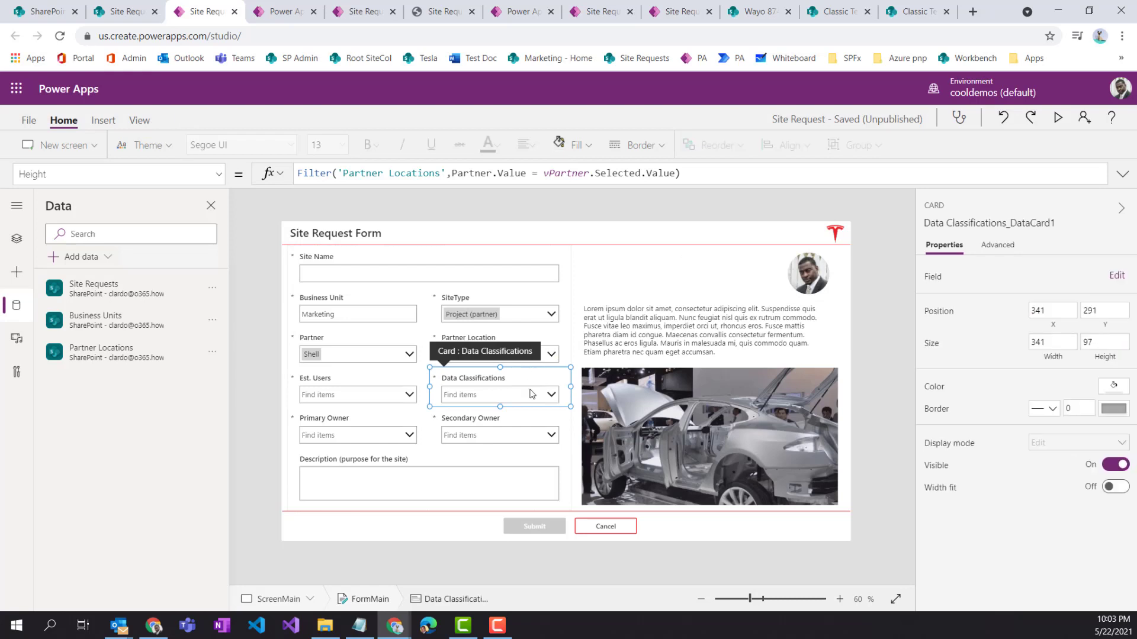
left_click(549, 359)
left_click(549, 359)
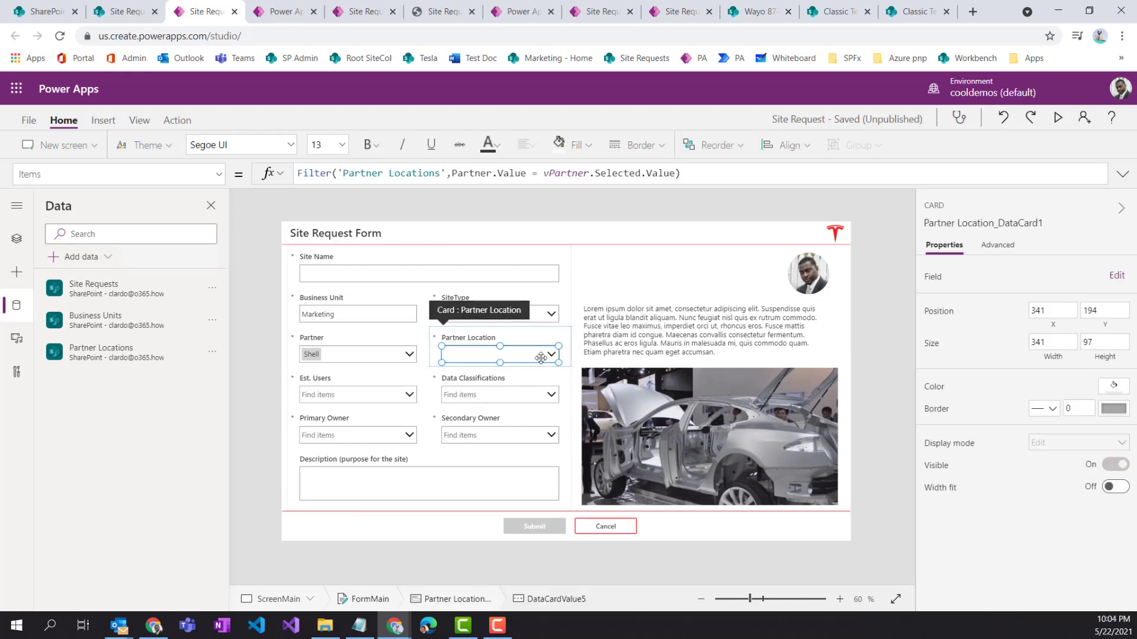
left_click(1116, 335)
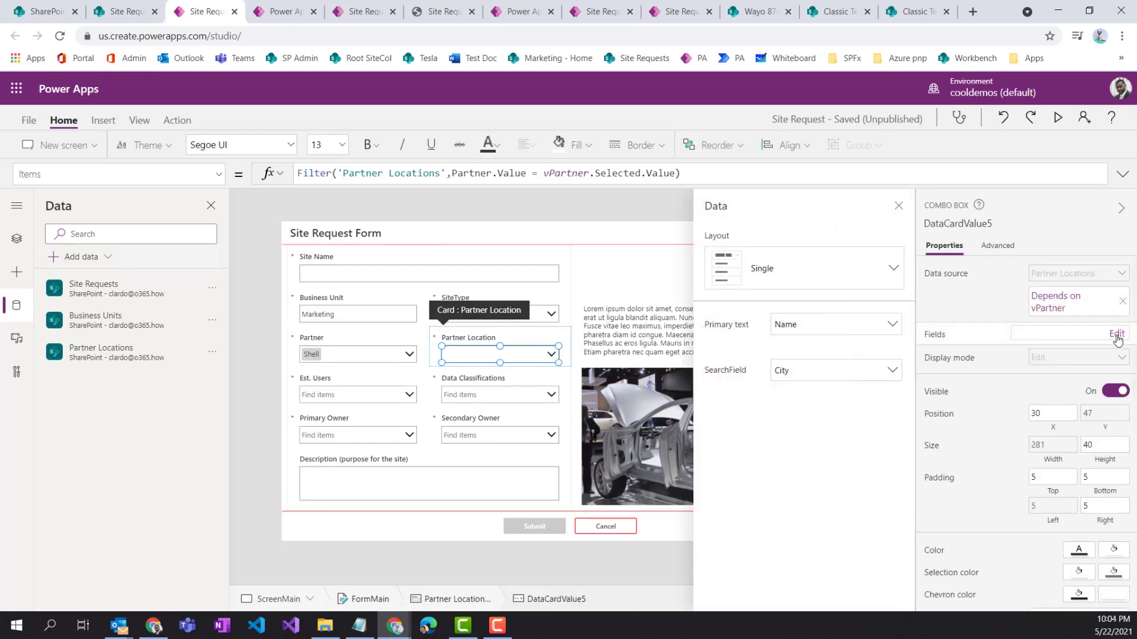
left_click(841, 333)
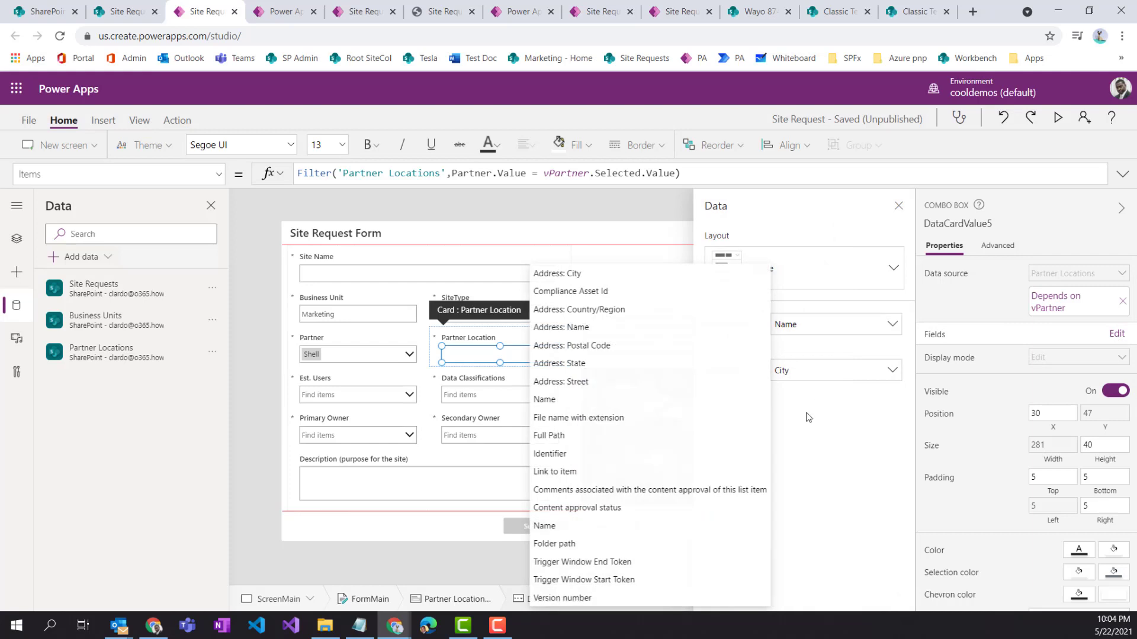
left_click(804, 449)
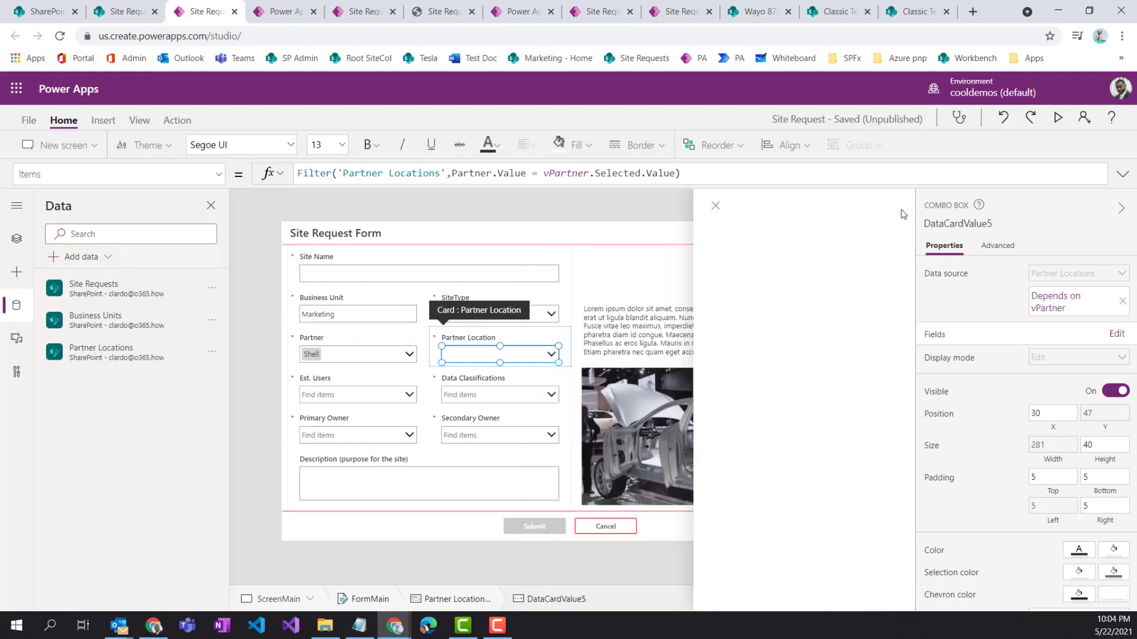
left_click(898, 205)
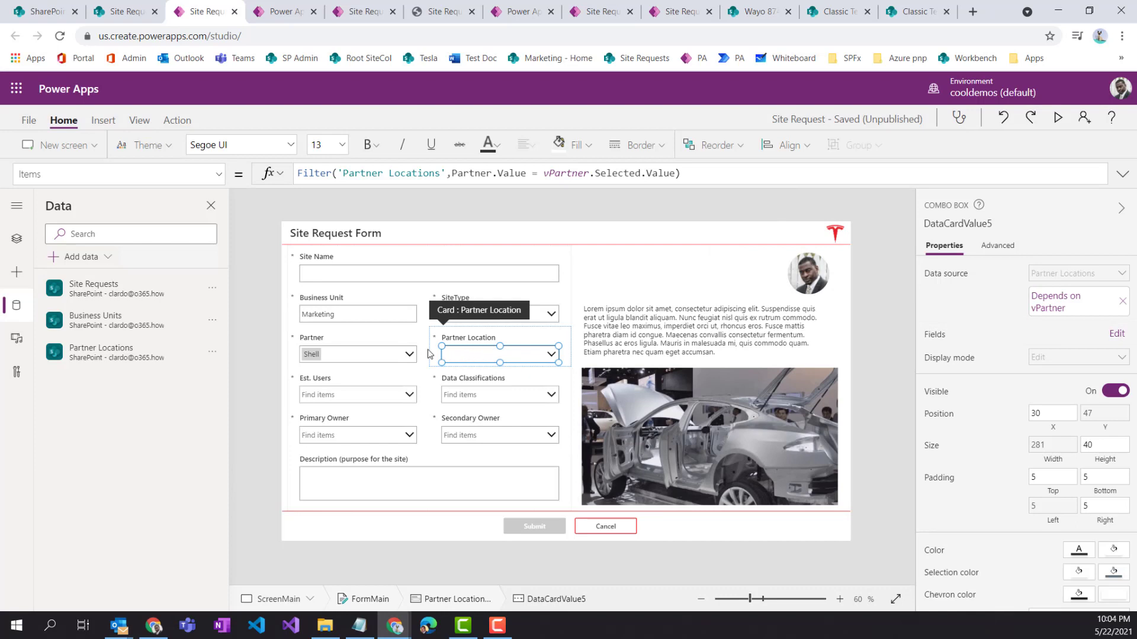
Select the whole Partner Location card with the Tree view of controls shown
left_click(17, 272)
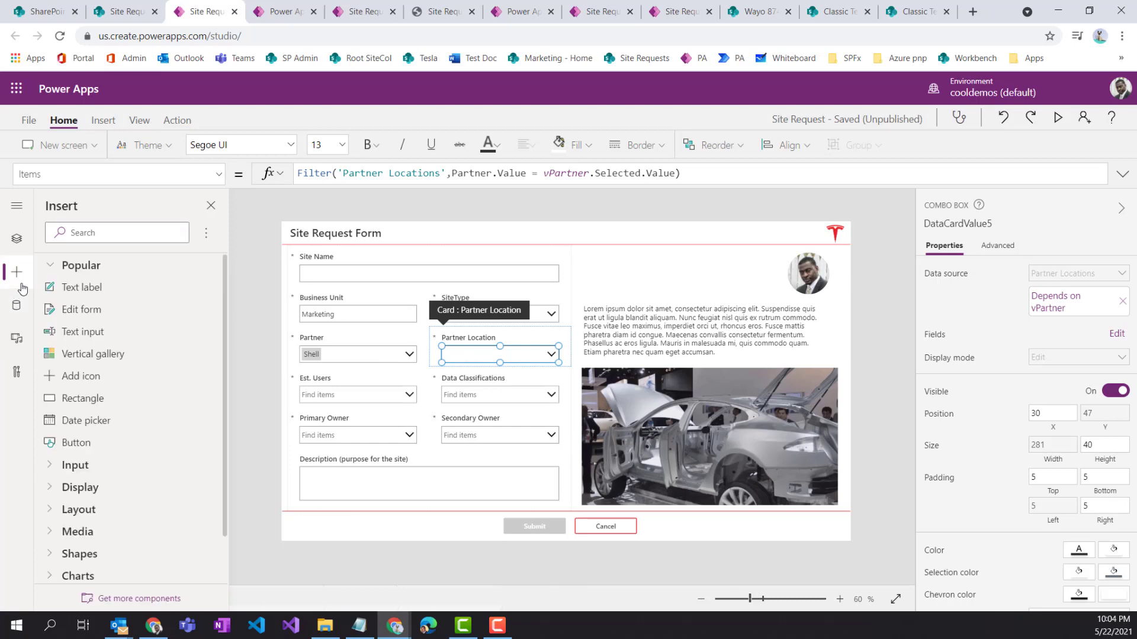
left_click(545, 341)
left_click(567, 345)
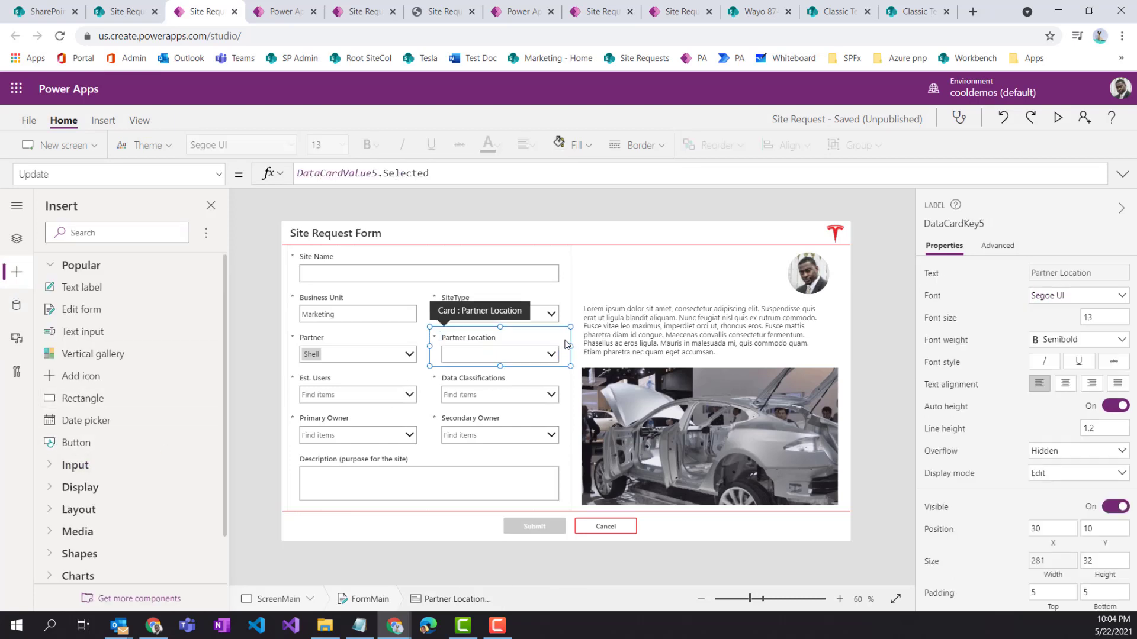
left_click(16, 239)
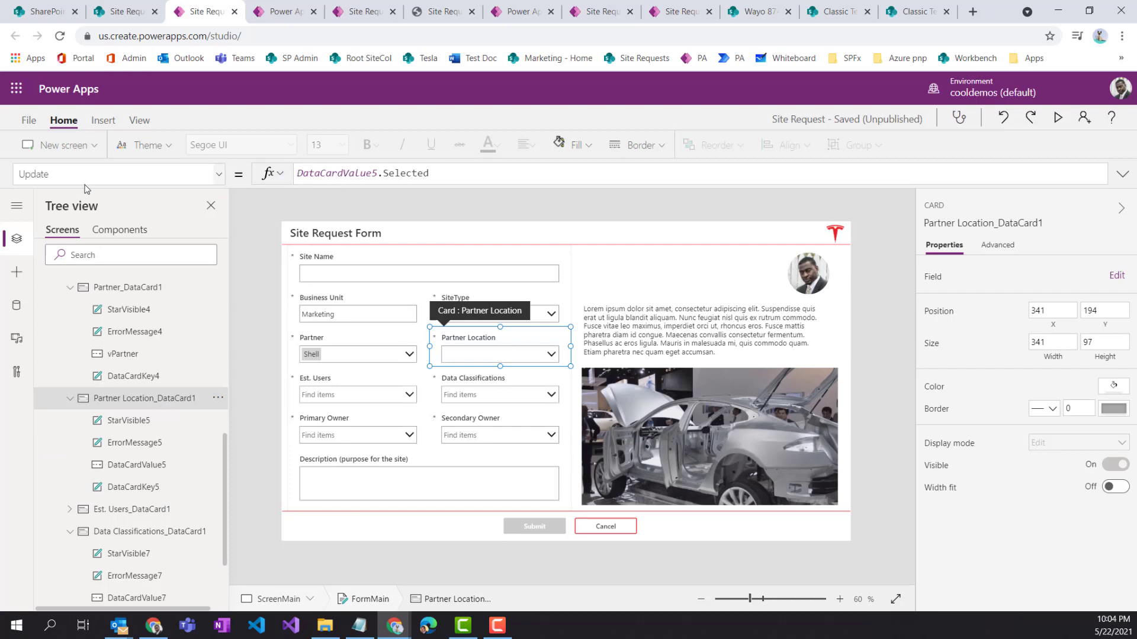
Verify DataCardValue5.Selected returns a Record, then select the Update formula text for deletion
double_click(397, 173)
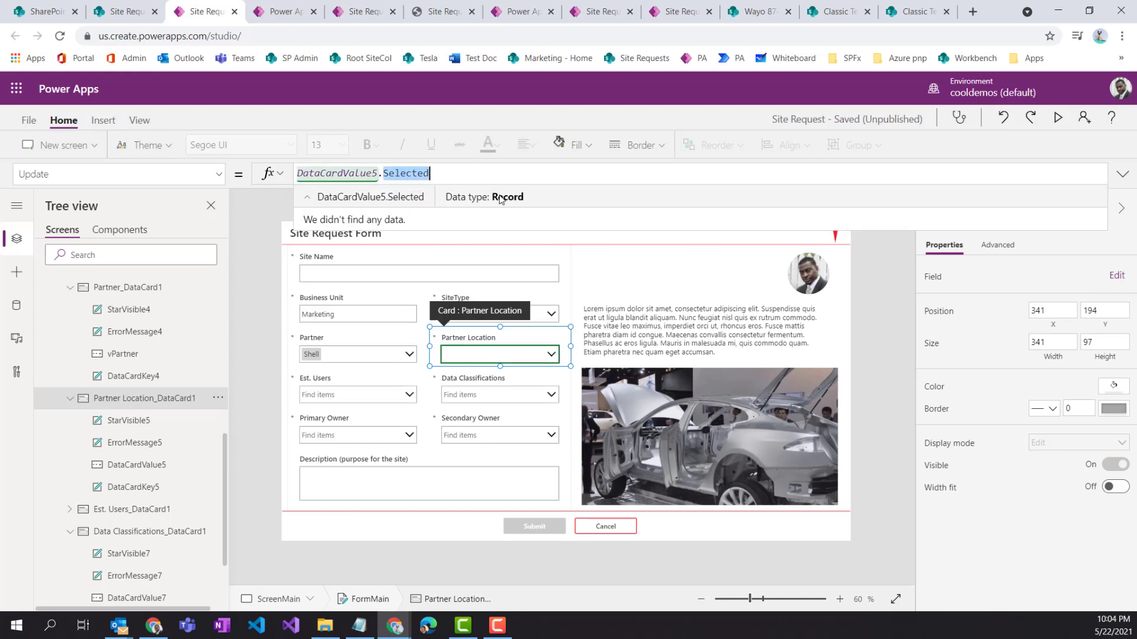
left_click(308, 197)
left_click(308, 198)
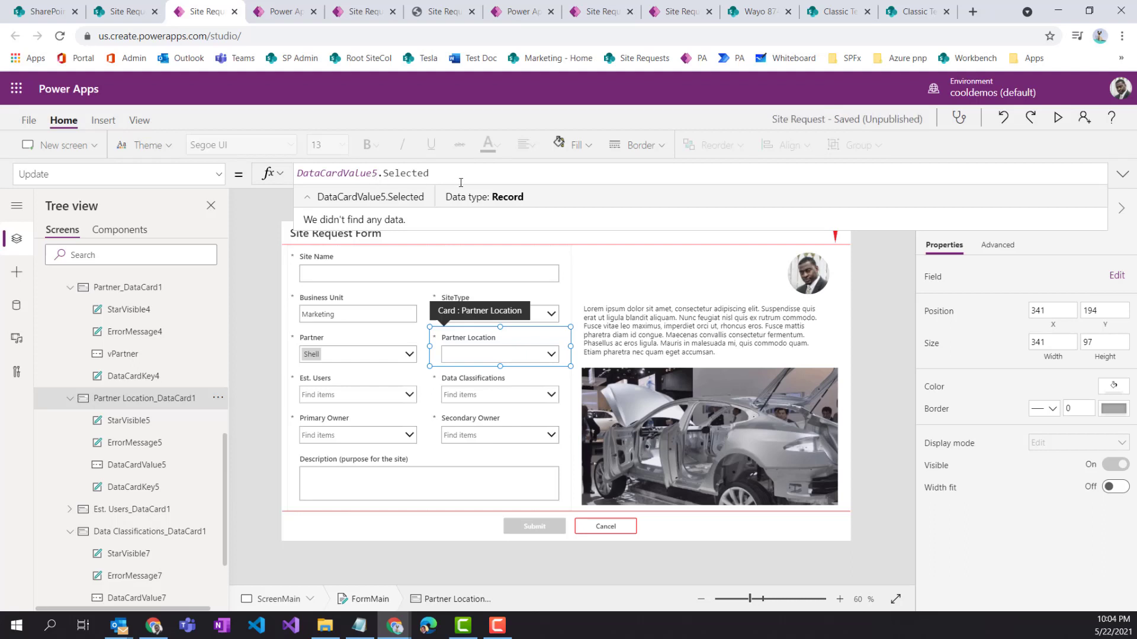
double_click(441, 176)
left_click_drag(426, 176, 303, 179)
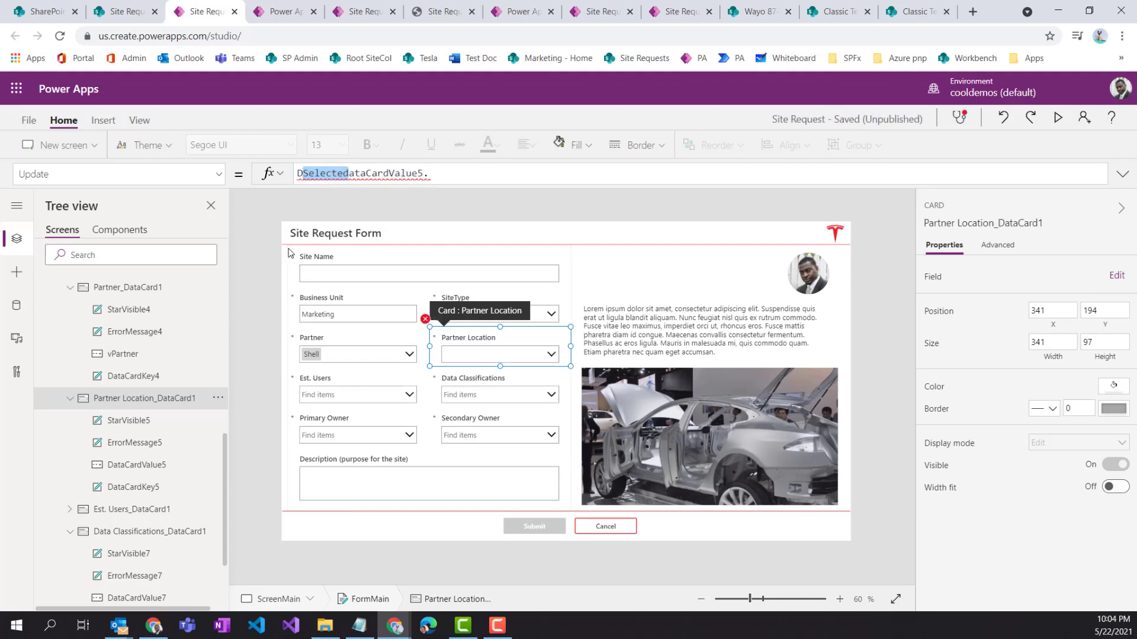
Replace the card's Update formula with the record skeleton {Id:, Value:}
key("Delete")
key("Delete")
key("Delete")
key("Delete")
key("Delete")
key("Delete")
key("Delete")
key("Delete")
key("Delete")
key("Delete")
key("Delete")
key("Delete")
key("Delete")
key("Delete")
key("Delete")
key("BackSpace")
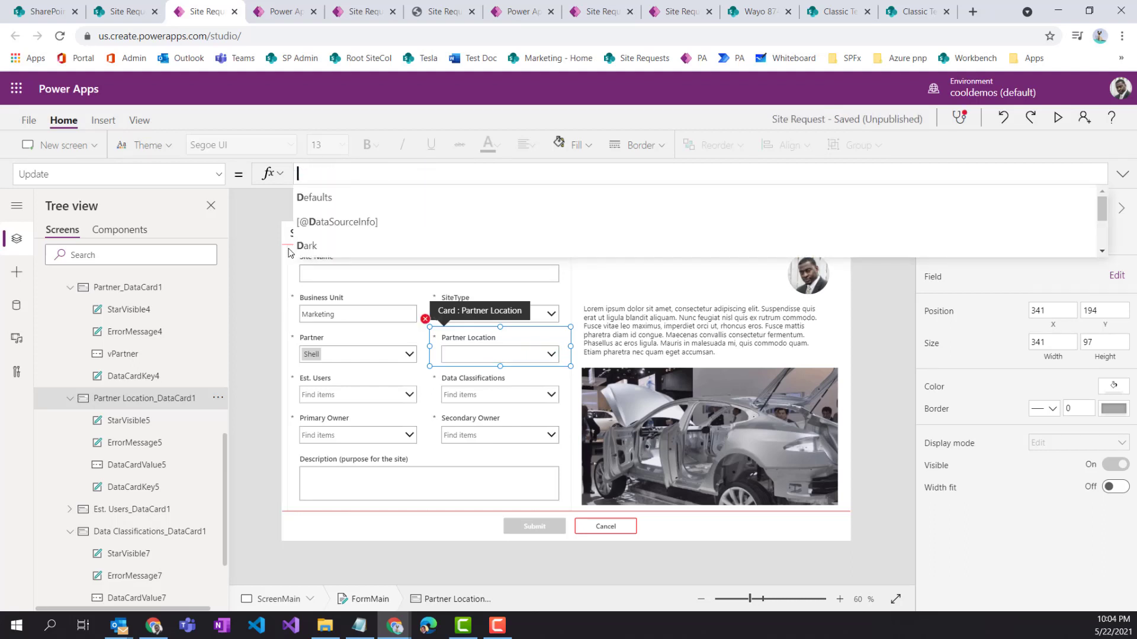
type("{}")
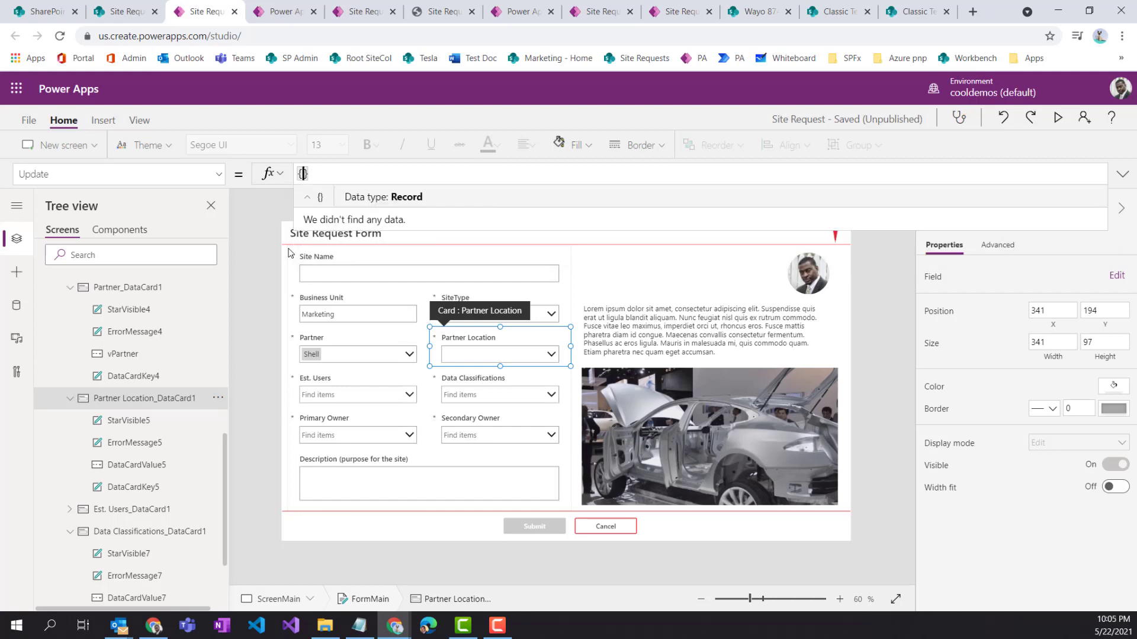
type("Id:")
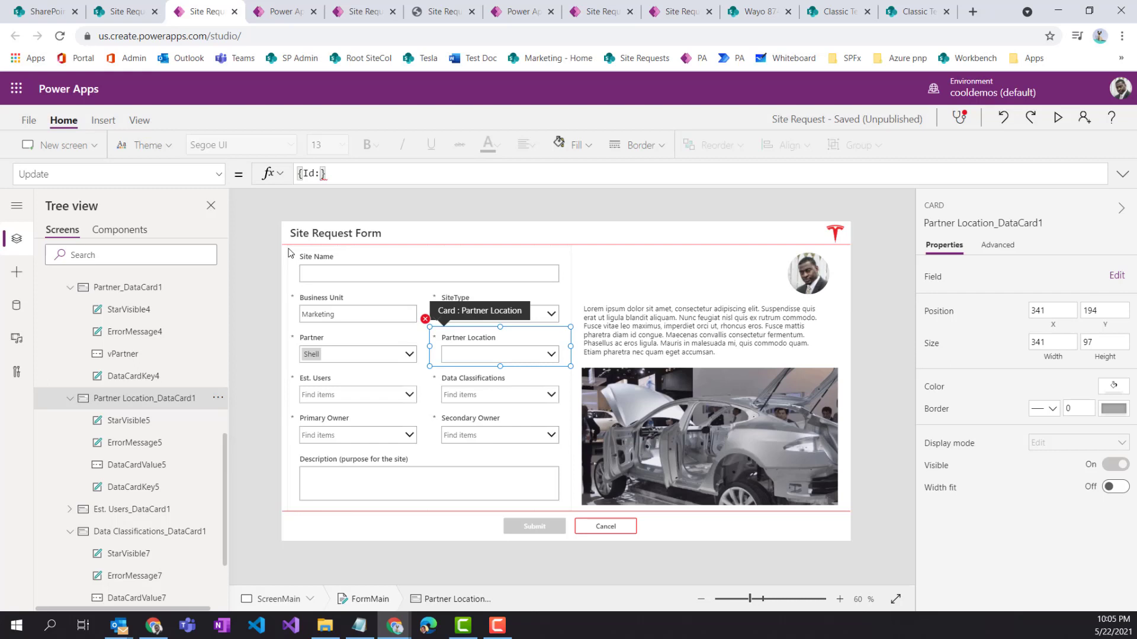
type(", Value:")
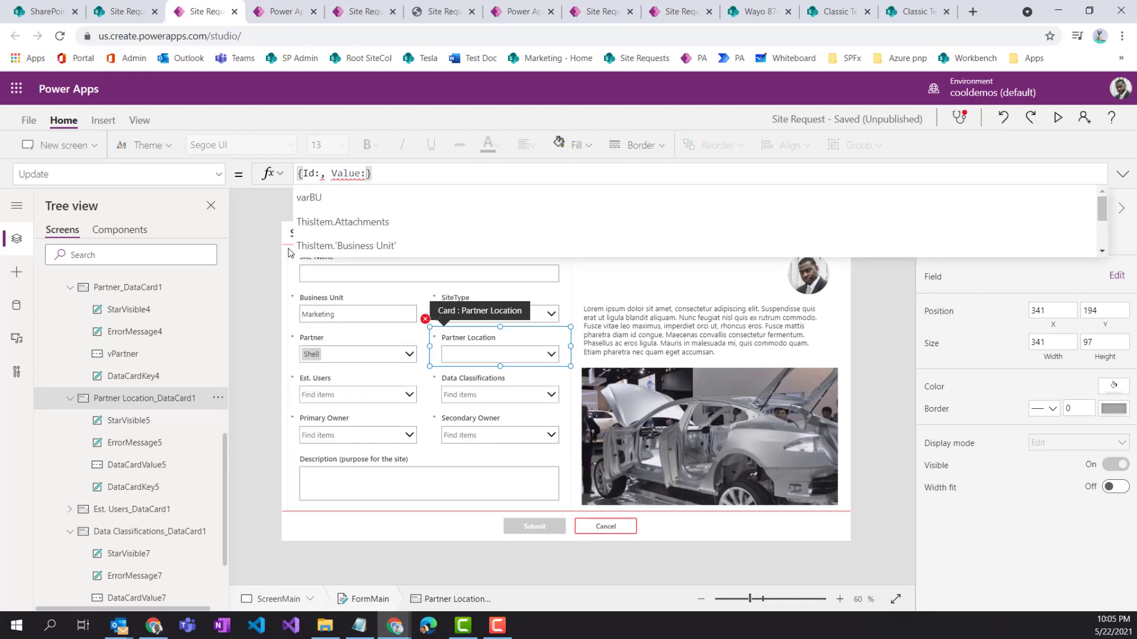
key("Left")
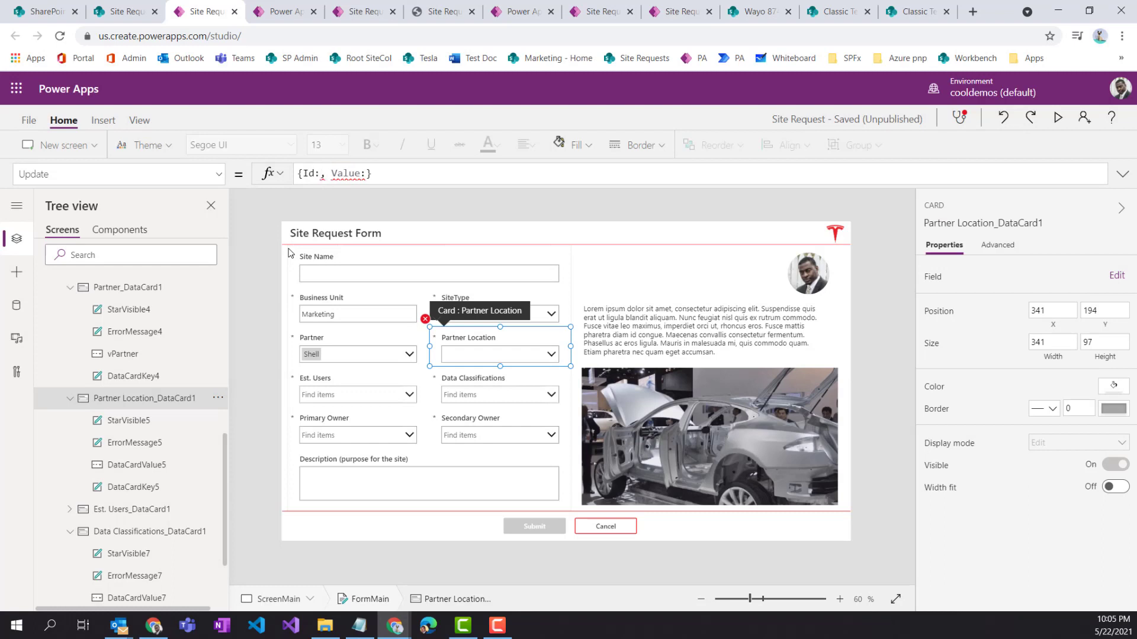
Rename the Partner Location combo box to vPartnerLocation
left_click(458, 360)
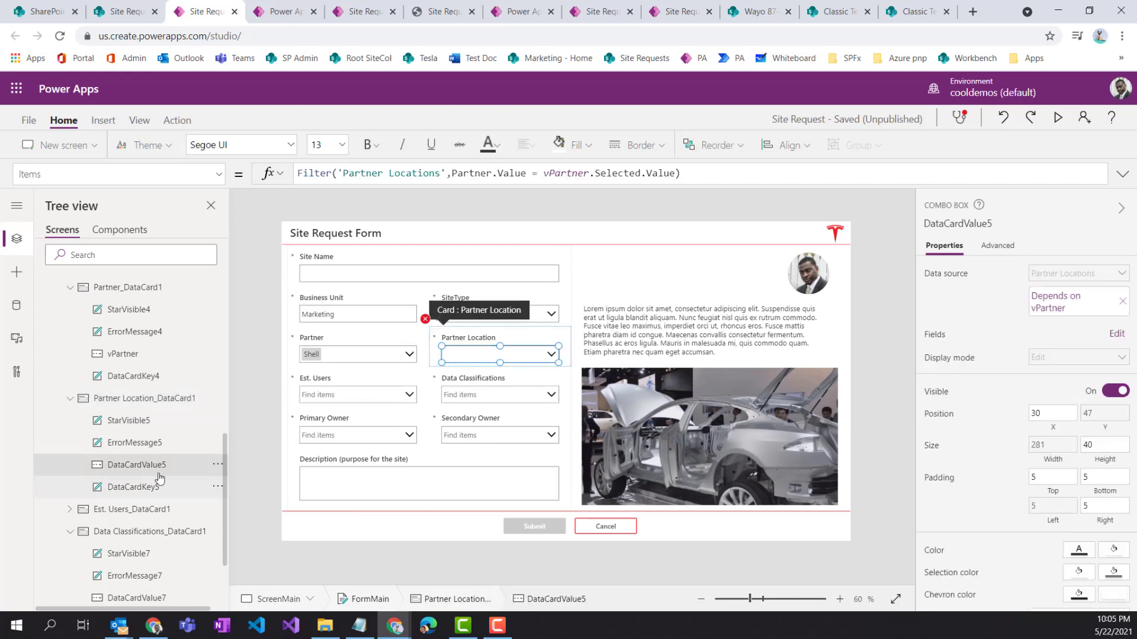
left_click(216, 468)
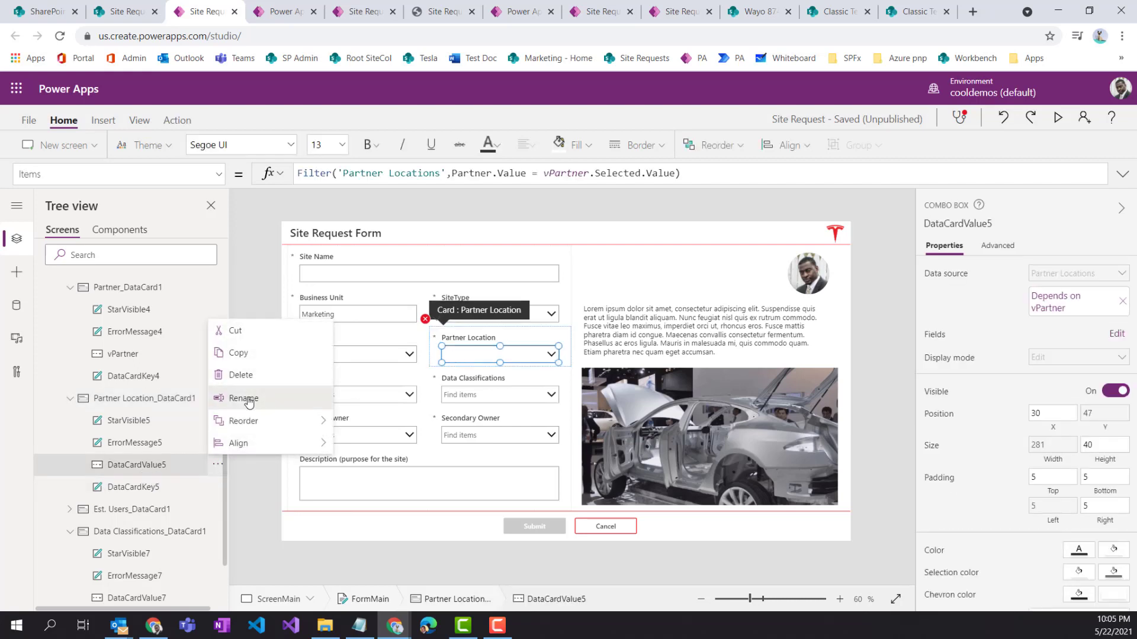
left_click(245, 403)
type("vPartnerLocati")
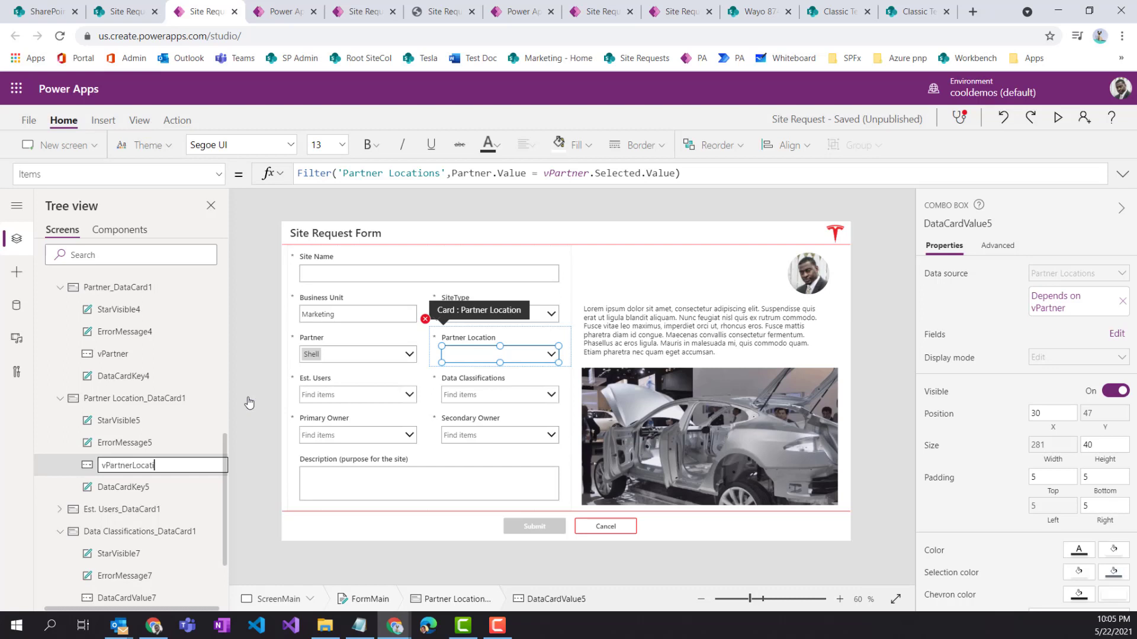
type("on")
key("Return")
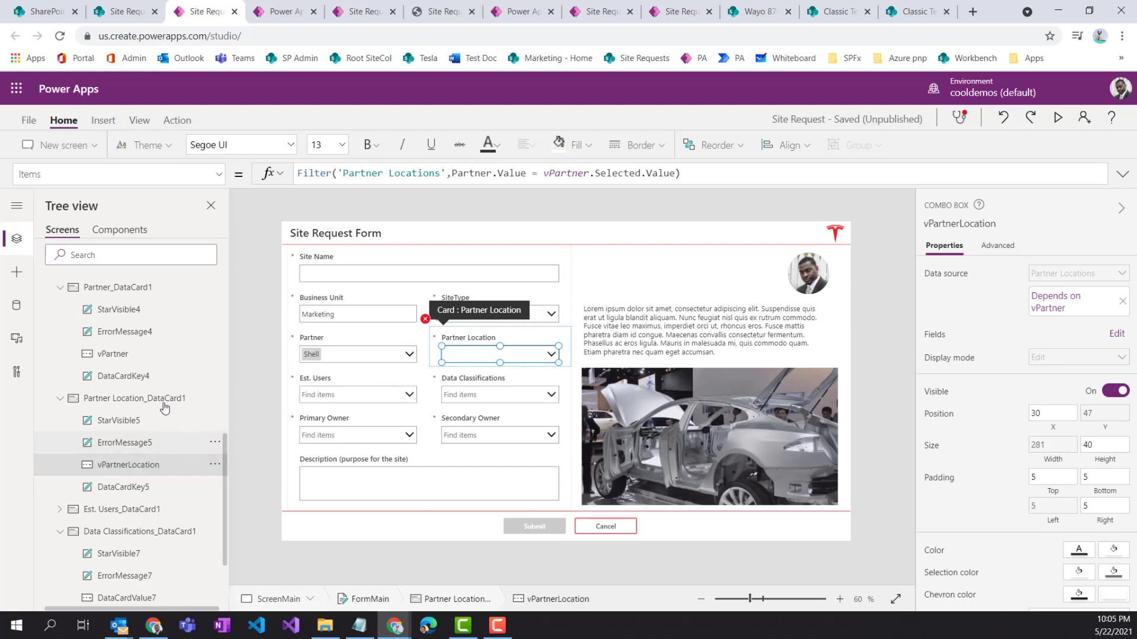
left_click(150, 398)
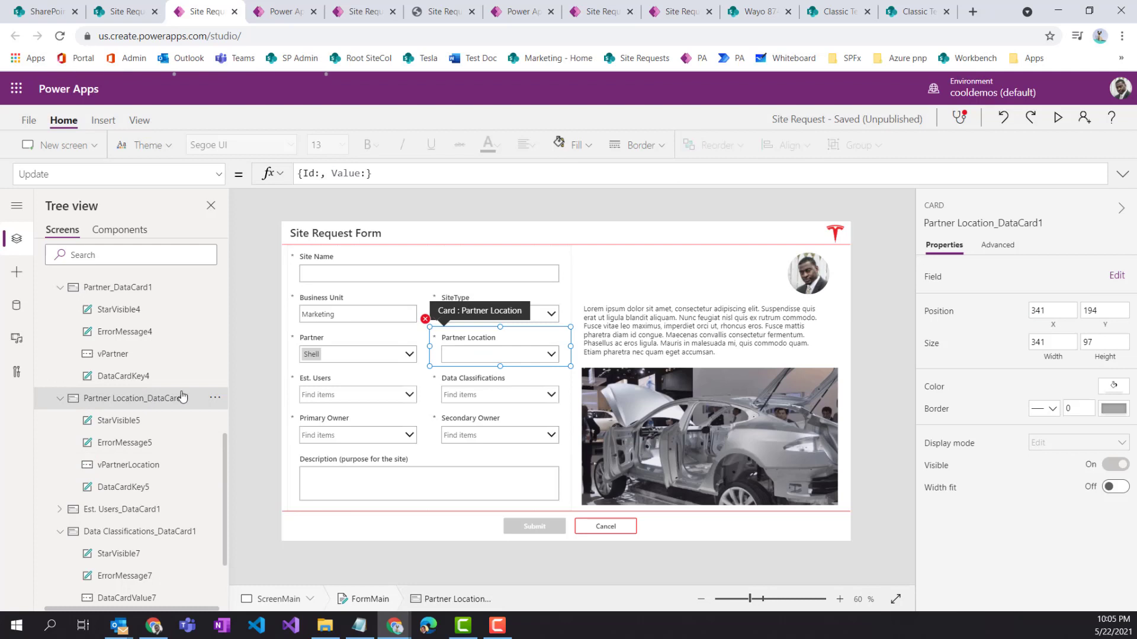
Fill the Id part with vPartnerLocation.Selected.Partner.Id
left_click(315, 173)
type(":")
type("vpartner")
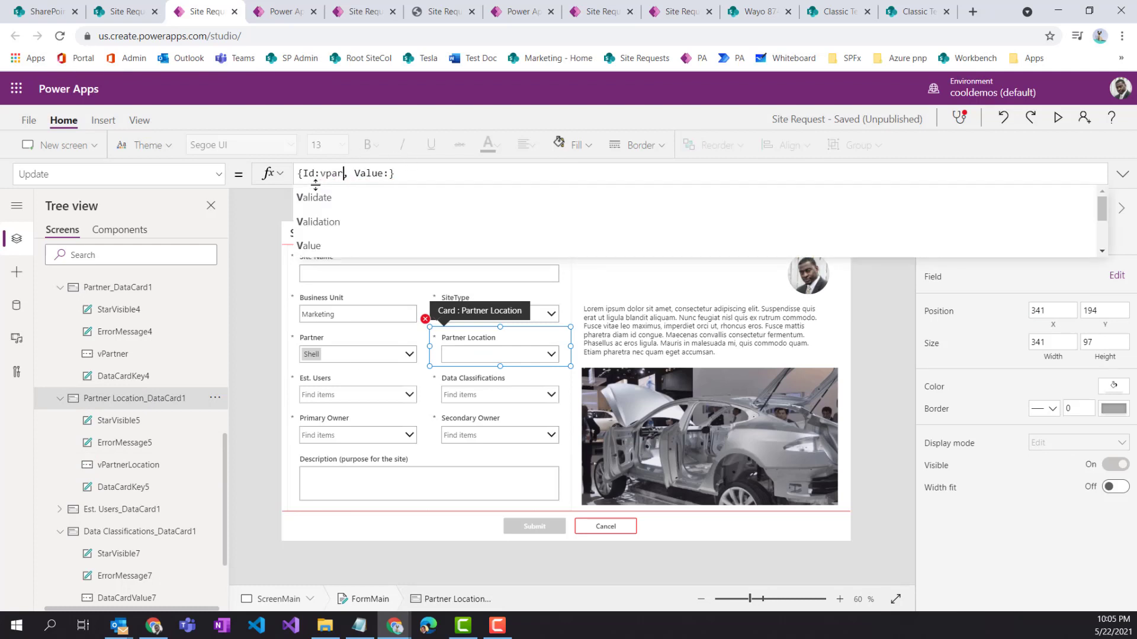
key("Down")
key("Tab")
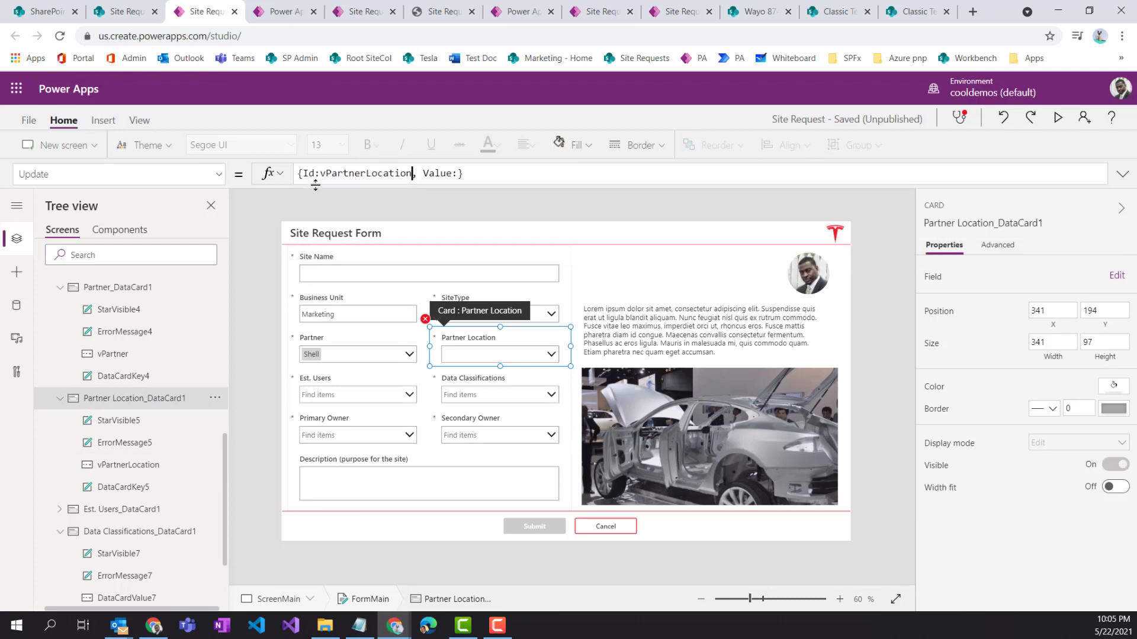
type(".id")
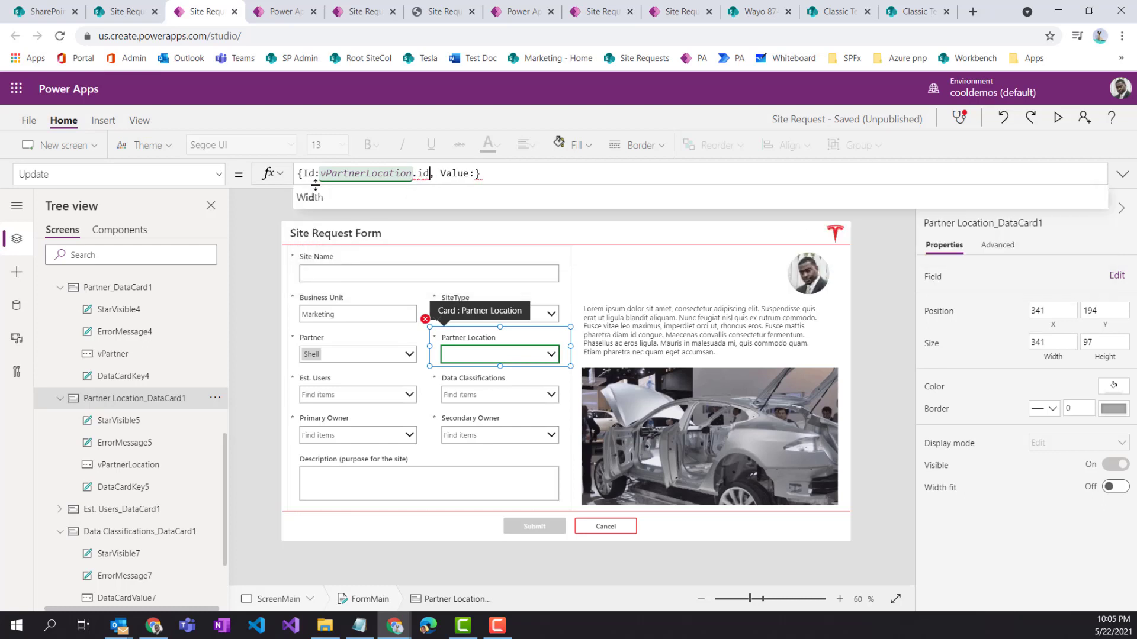
key("BackSpace")
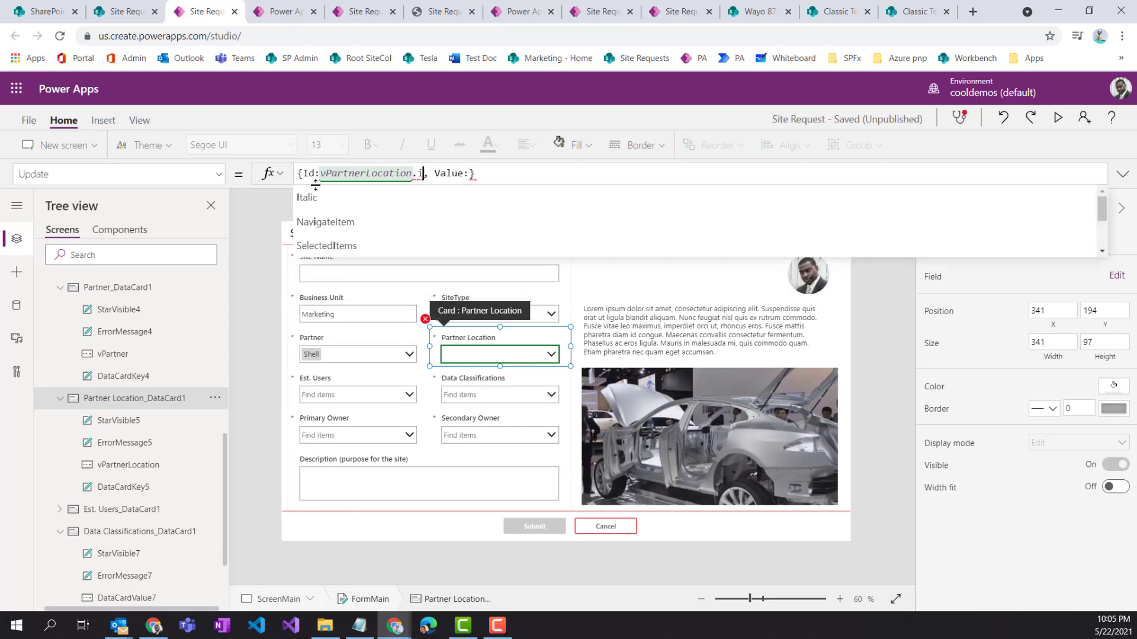
key("BackSpace")
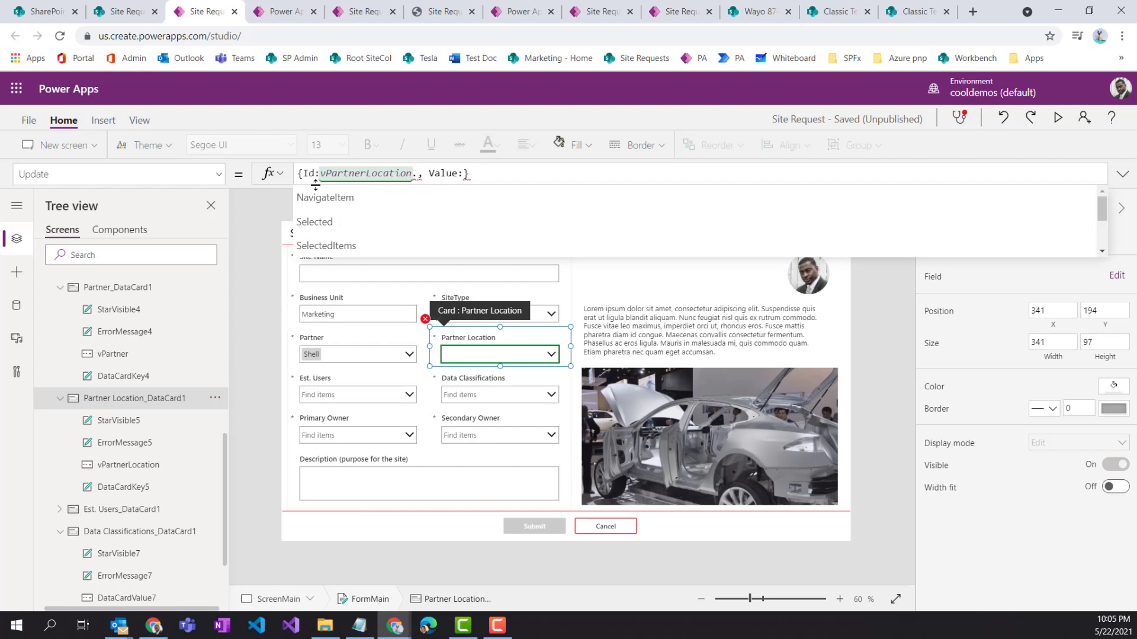
type("par")
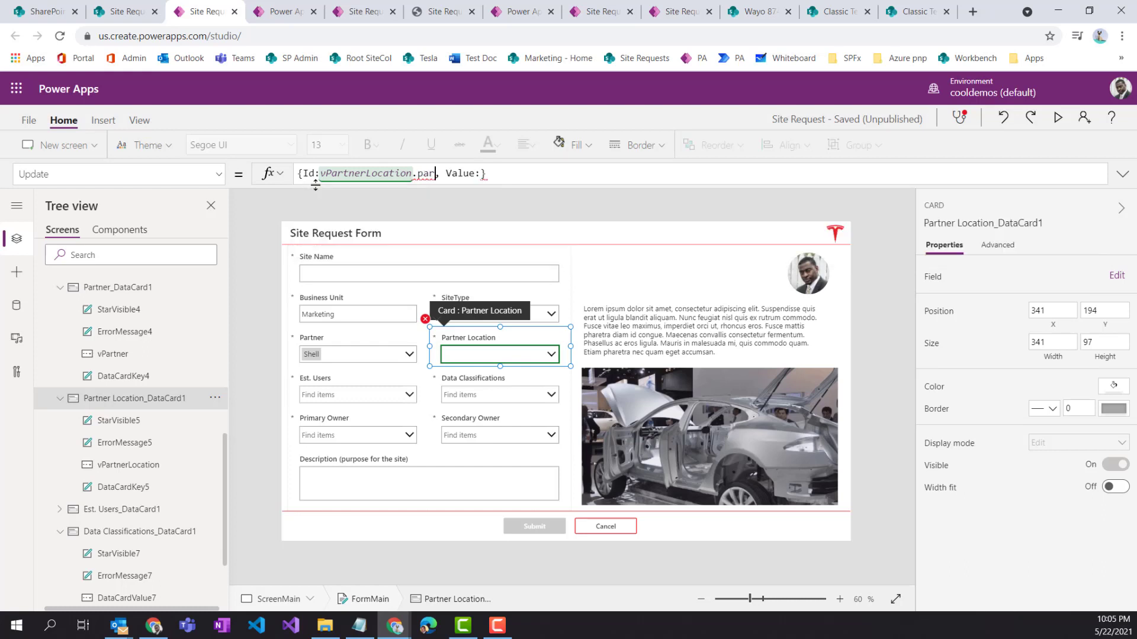
key("BackSpace")
key("BackSpace")
key("BackSpace")
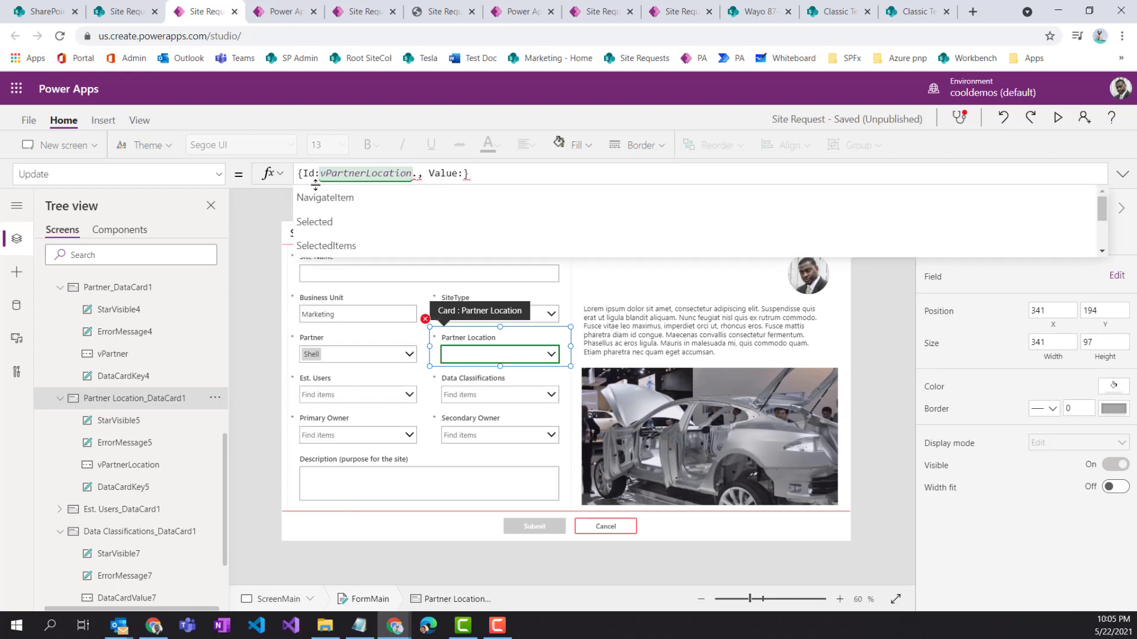
type("Selected")
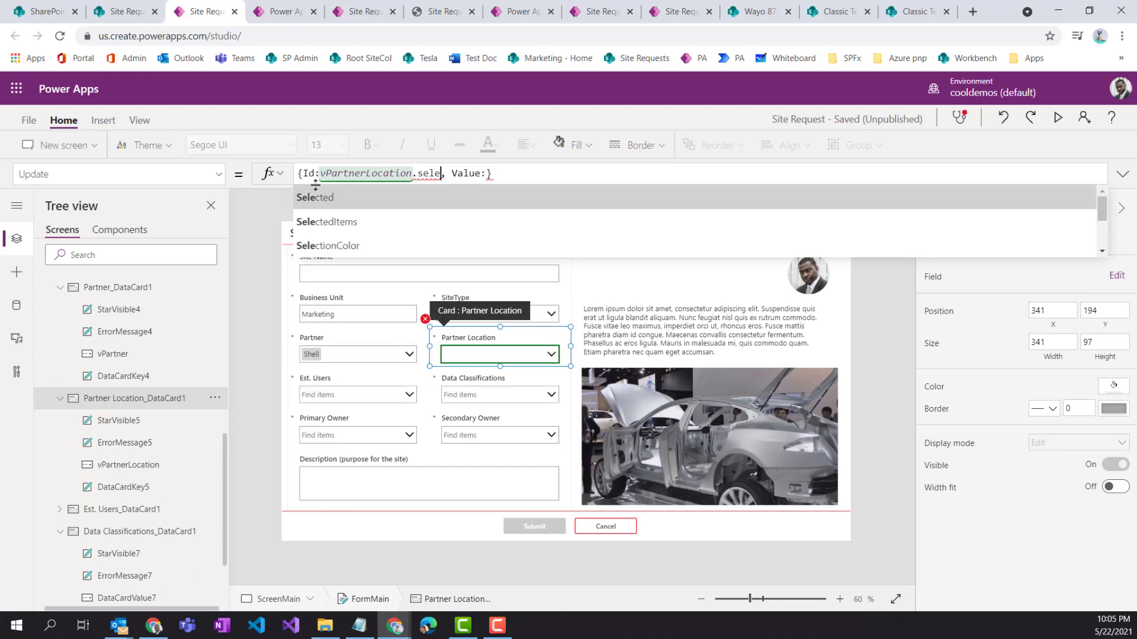
type(".pa")
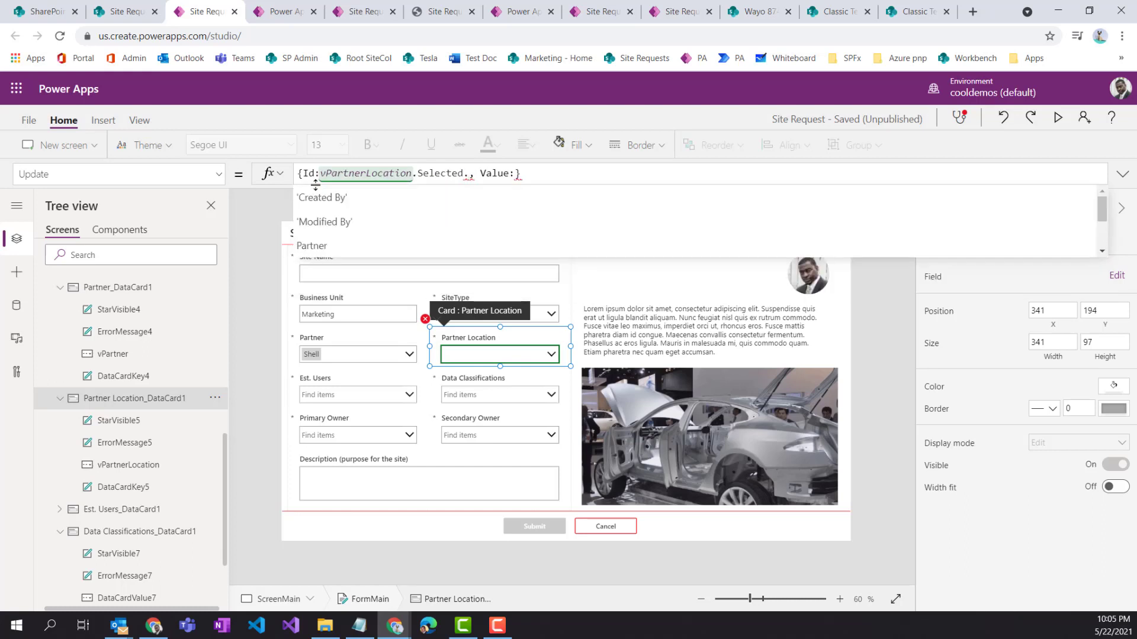
key("Tab")
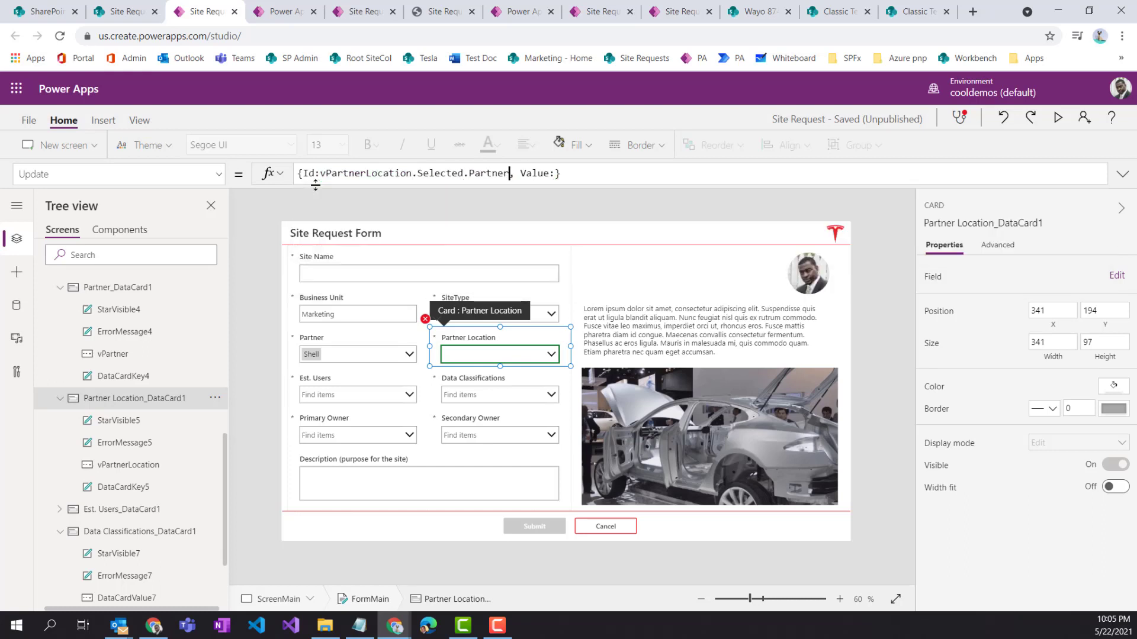
type(".")
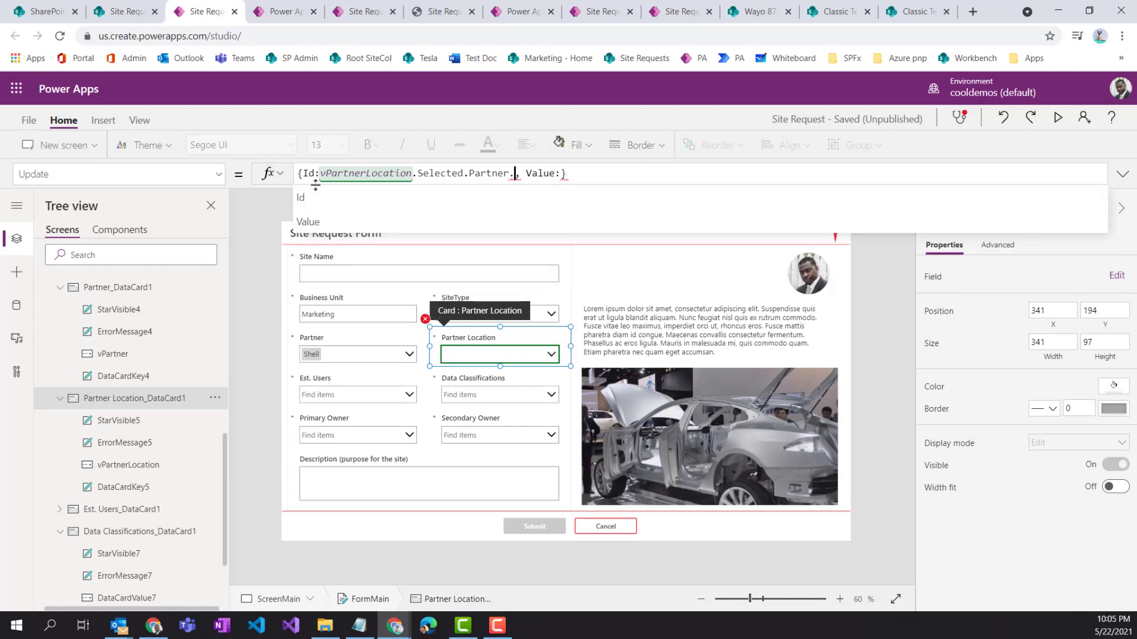
type("Id")
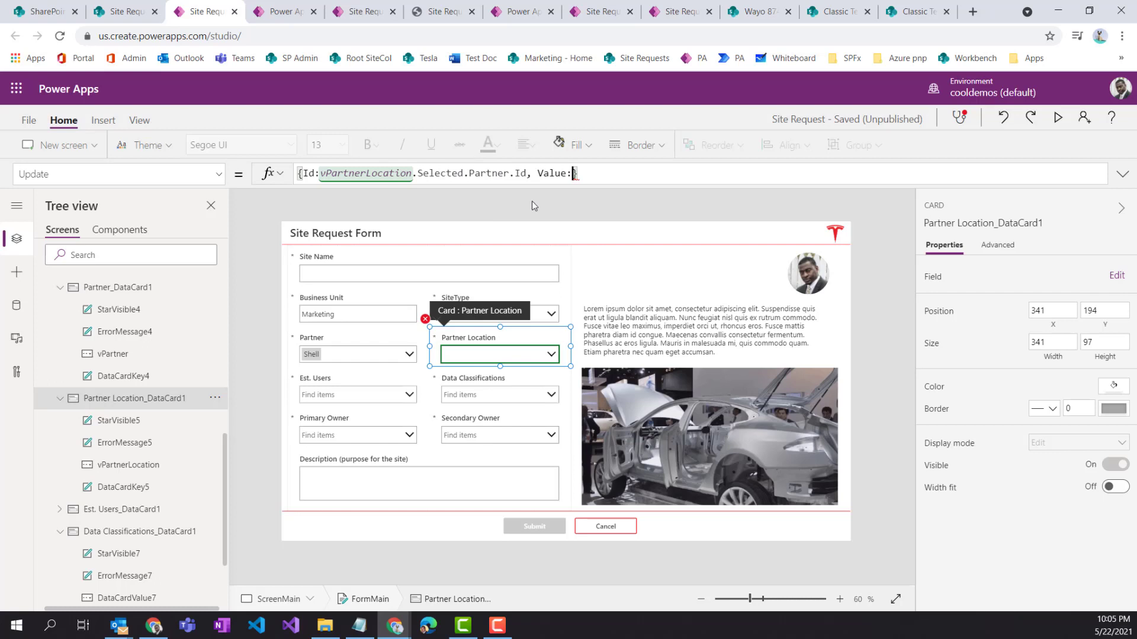
Fill the Value part with vPartnerLocation.Selected.Partner.Value
type("vpar")
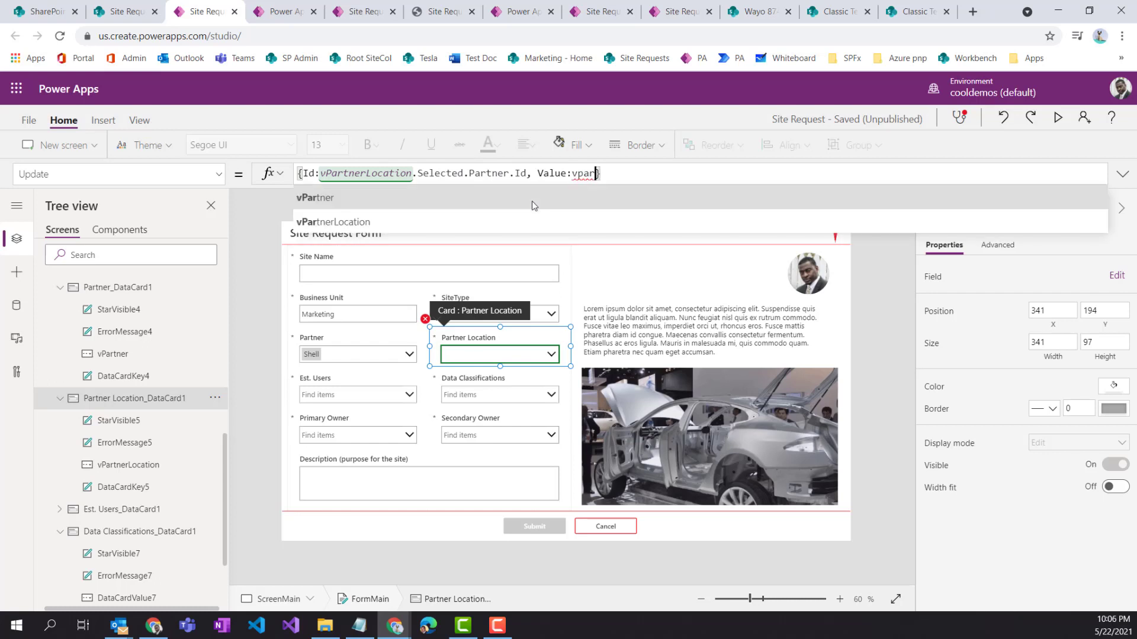
left_click(445, 212)
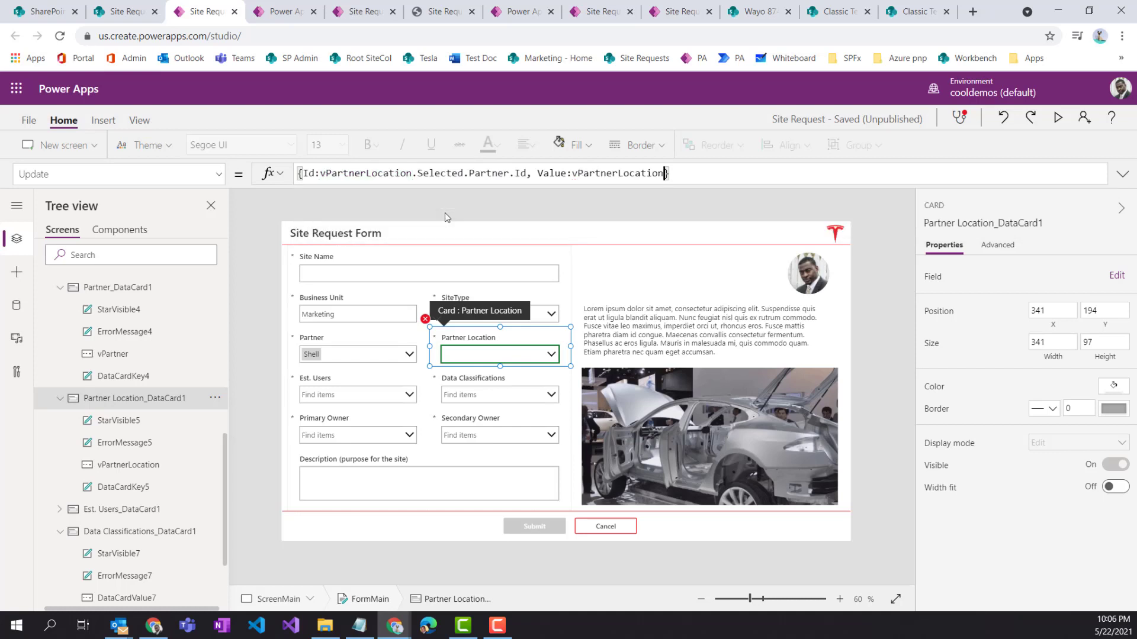
type(".sel")
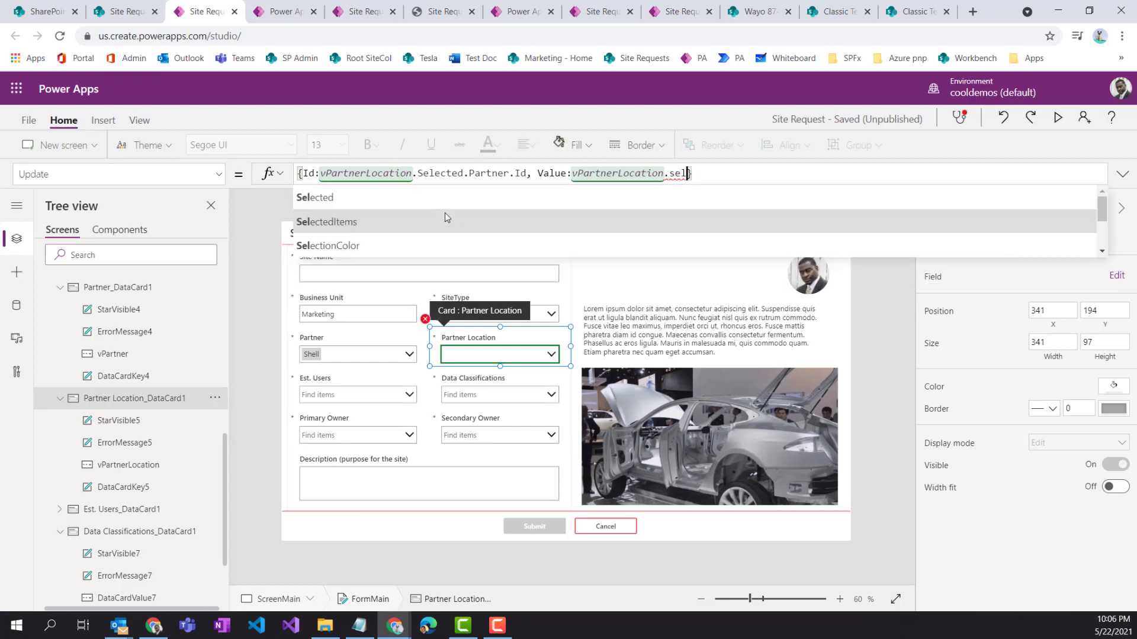
key("Tab")
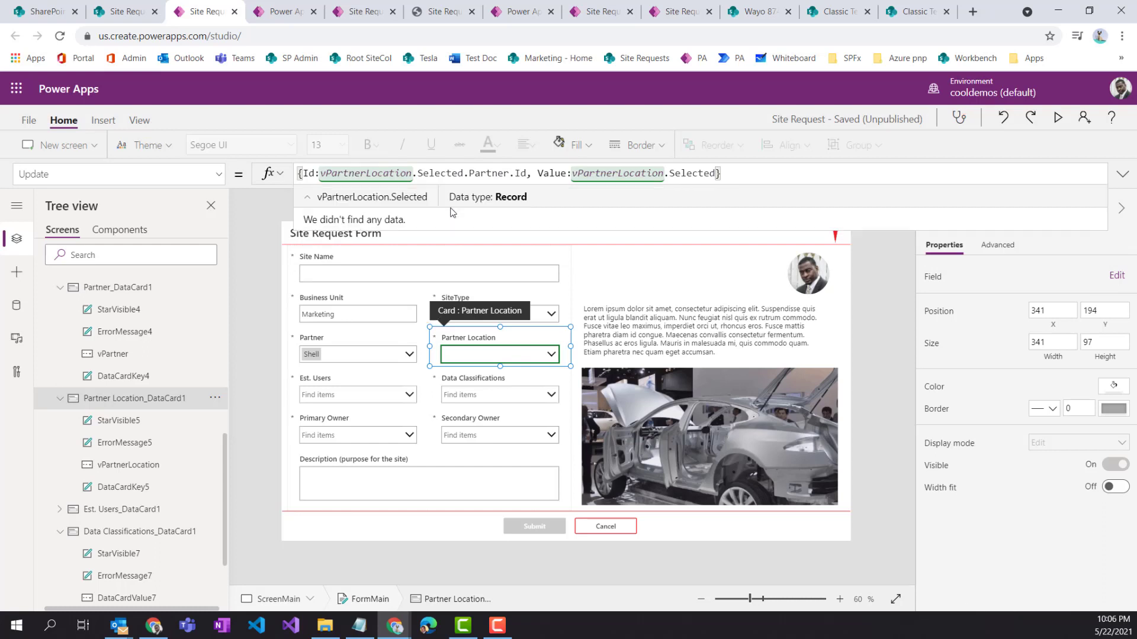
type(".par")
key("Tab")
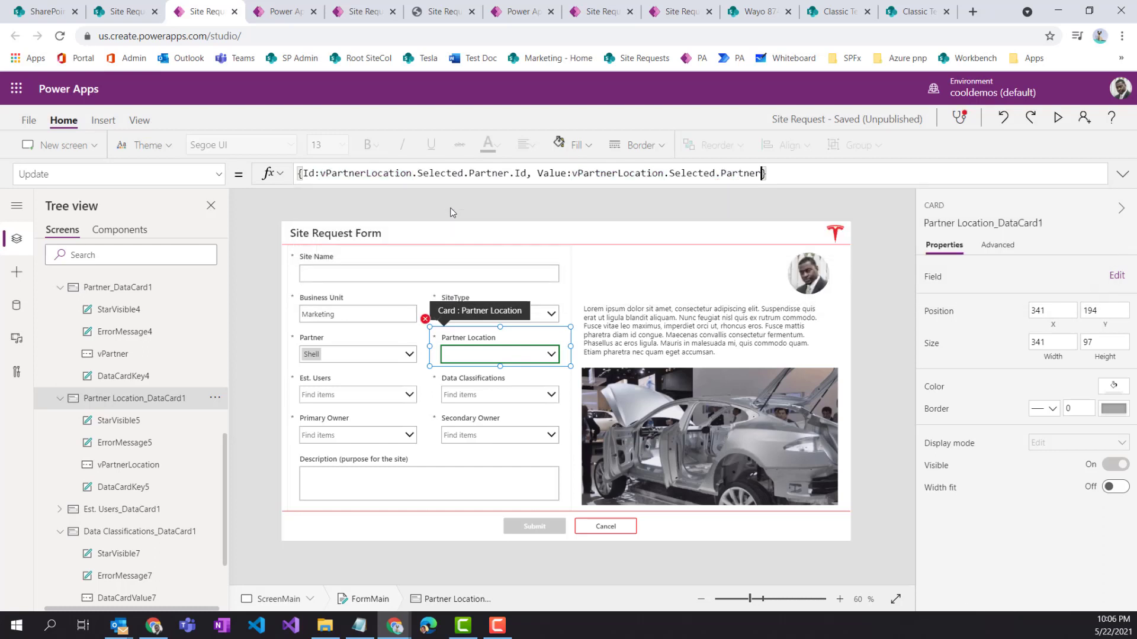
type(".va")
key("Tab")
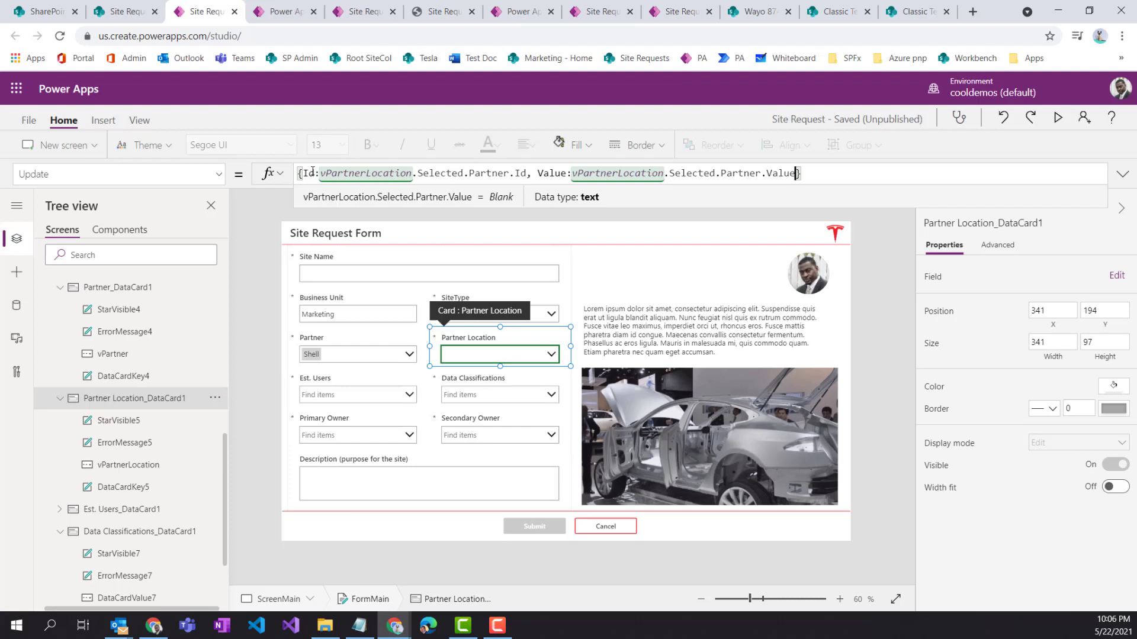
Inspect what the Partner, Id and Value parts return, then select the whole formula
double_click(489, 173)
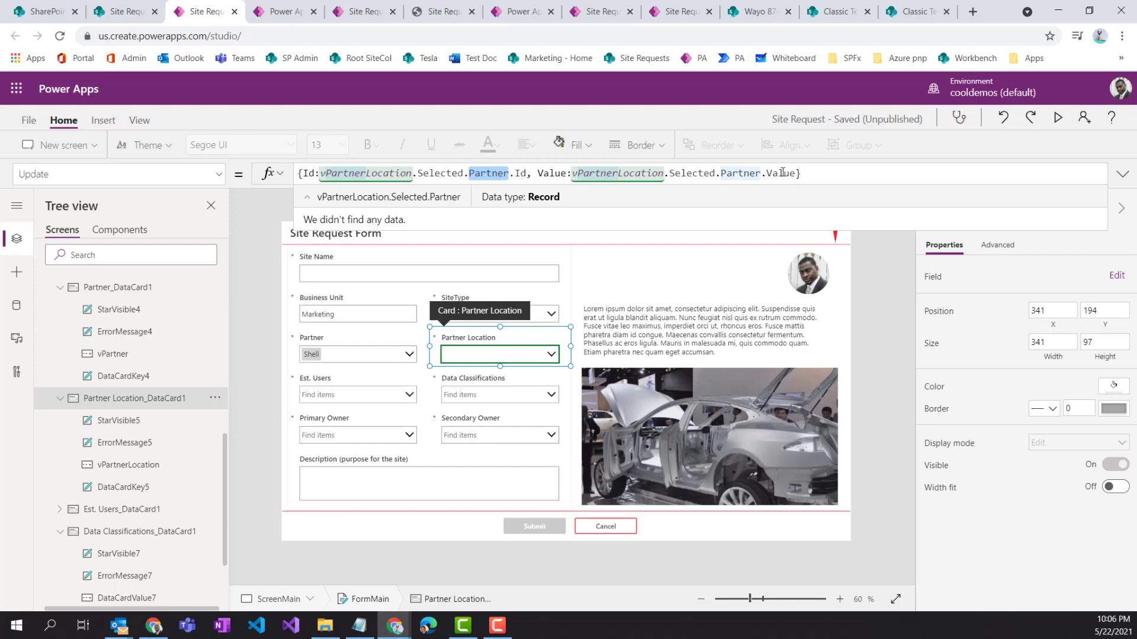
double_click(521, 173)
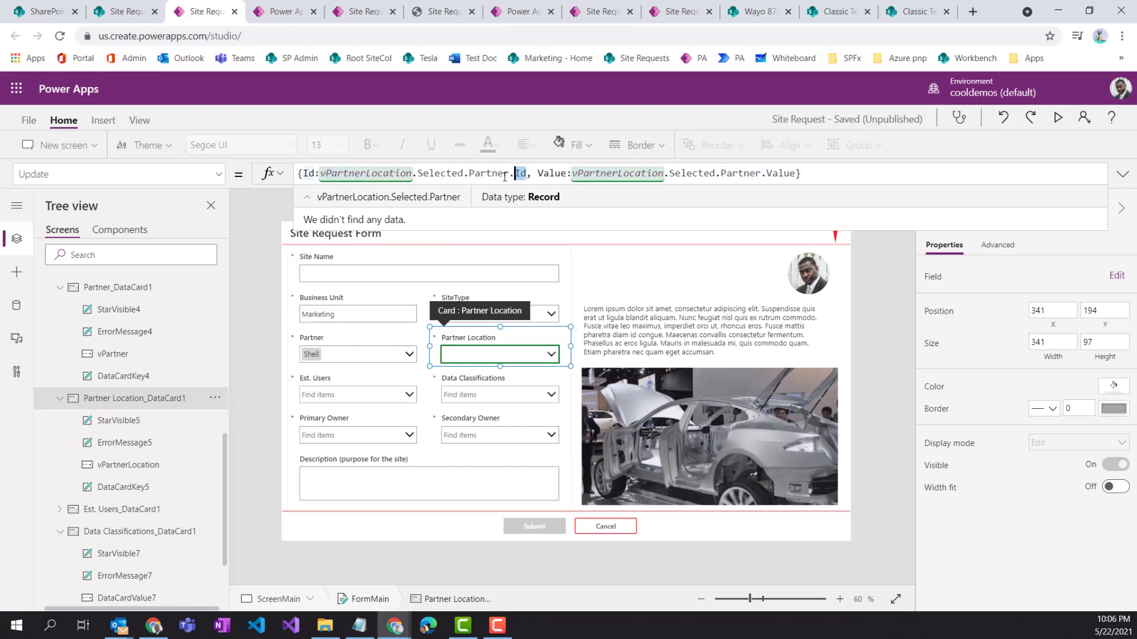
double_click(492, 174)
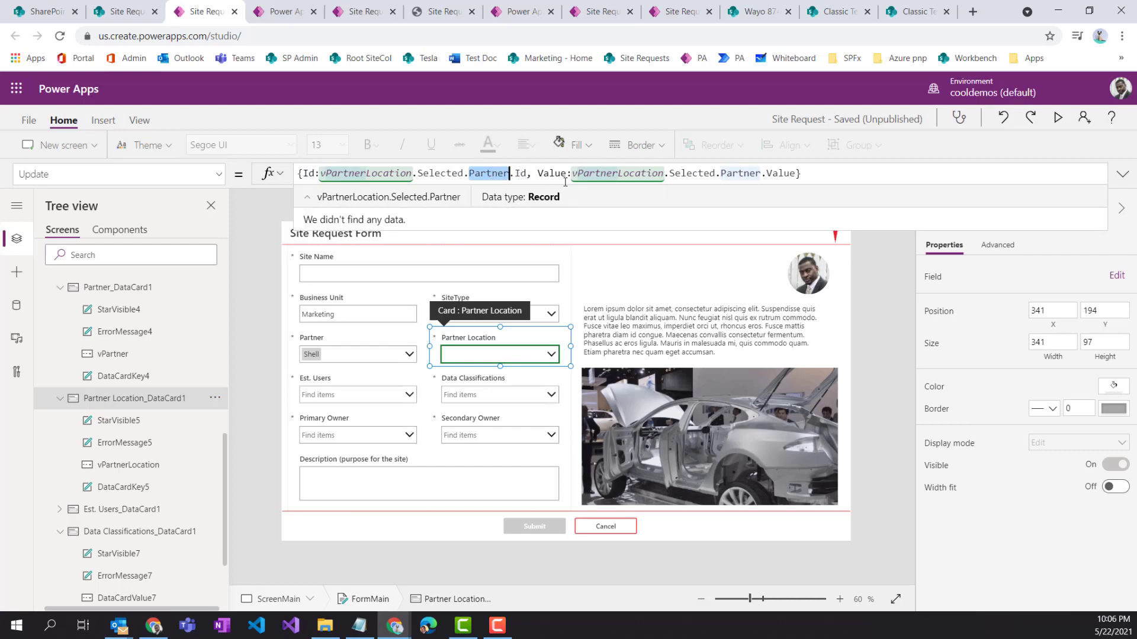
double_click(312, 173)
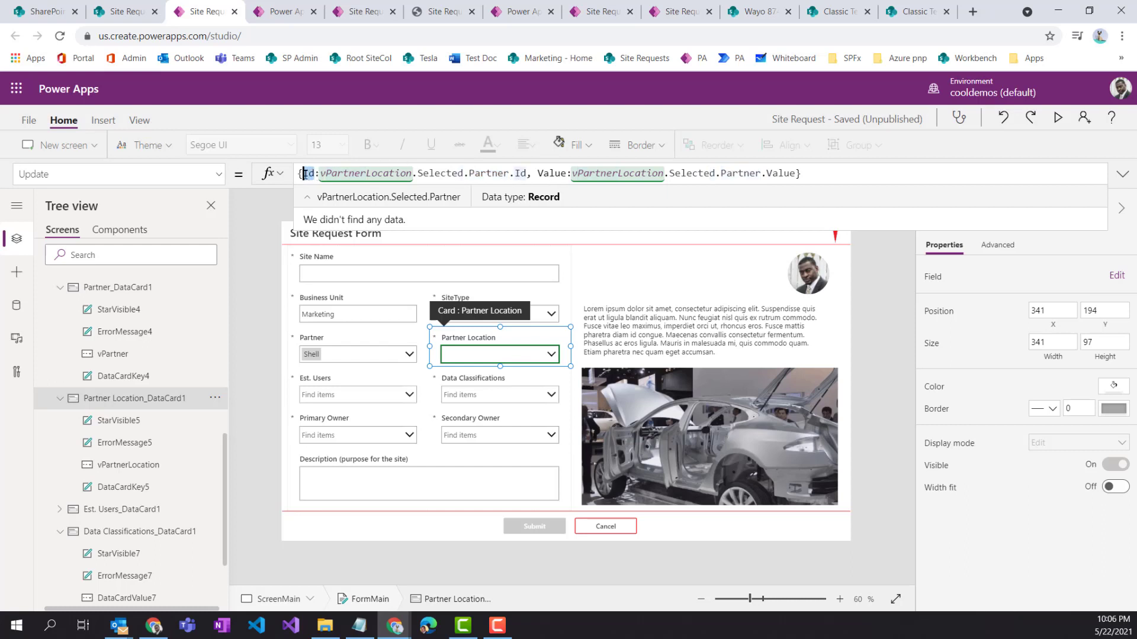
double_click(542, 174)
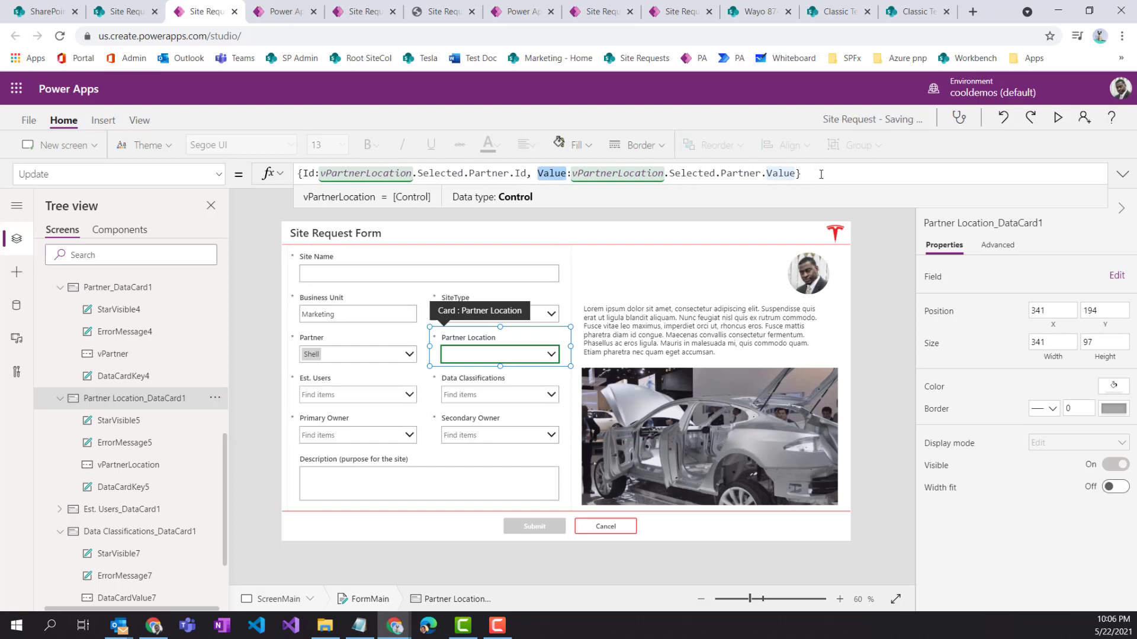
left_click_drag(805, 174, 296, 179)
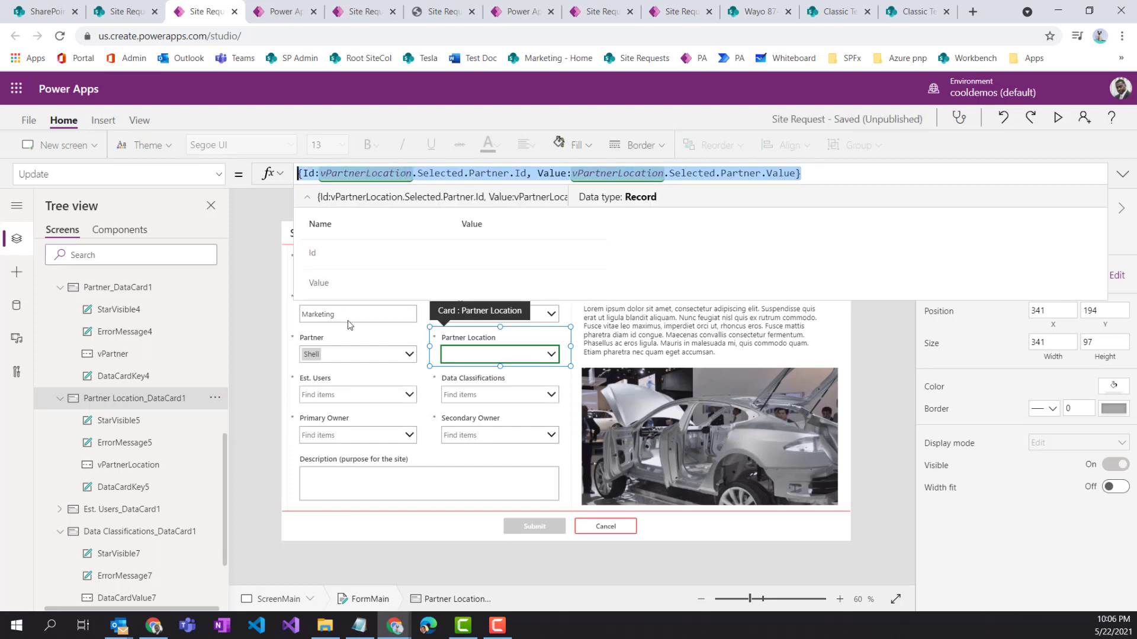
Replace the Update formula with vPartnerLocation.Selected.Partner, then select the Data Classifications card
key("BackSpace")
type("vpart")
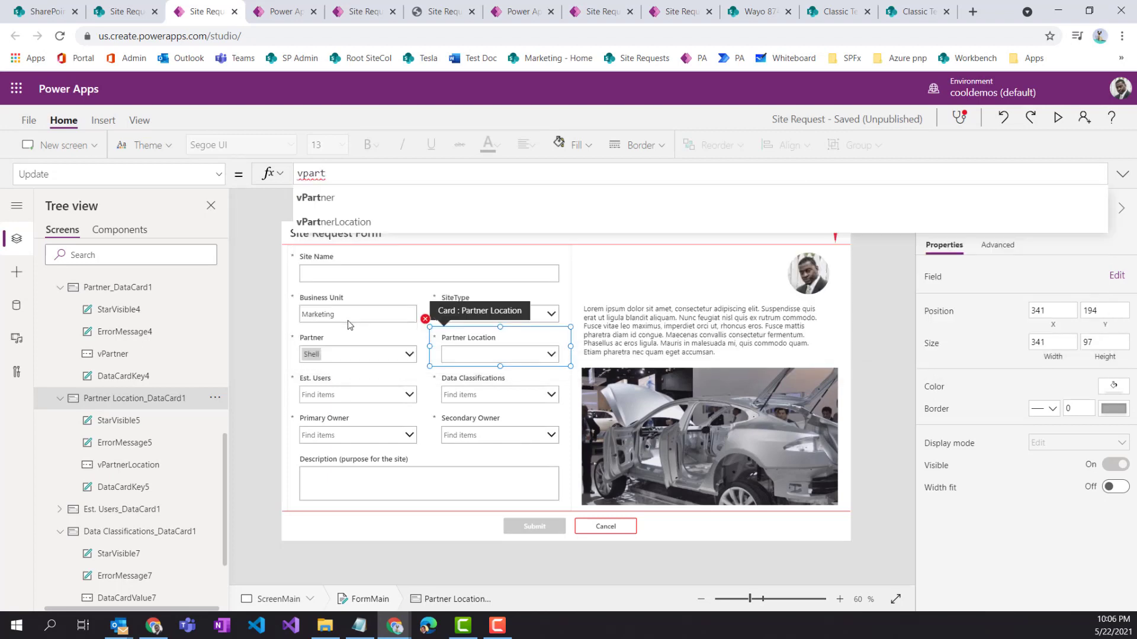
key("Down")
key("Tab")
type(".sel")
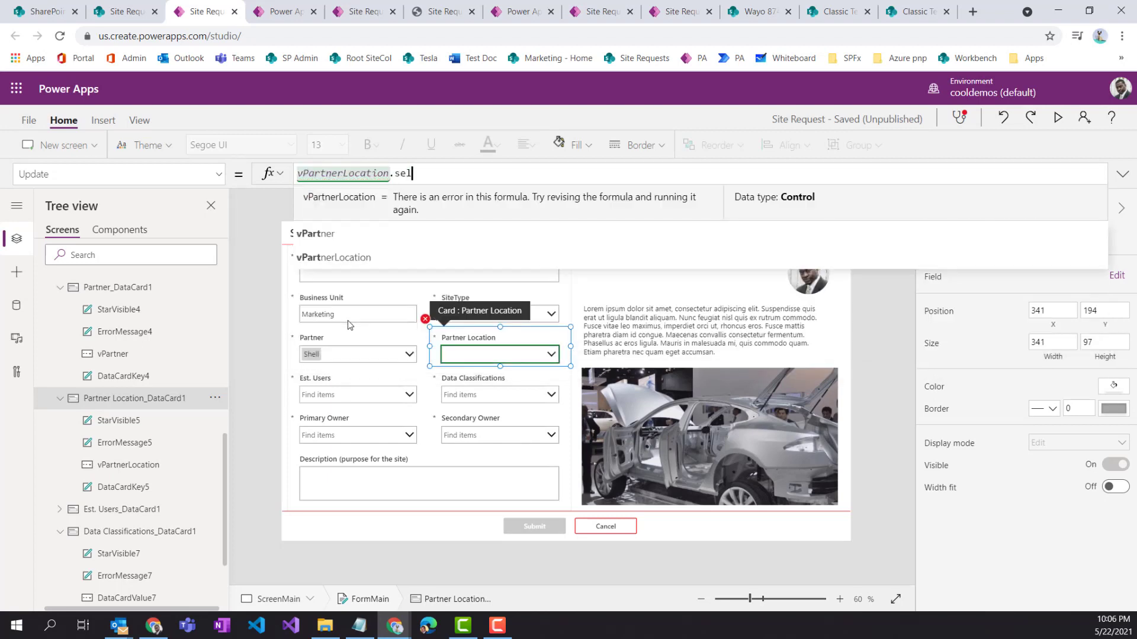
key("Tab")
type(".par")
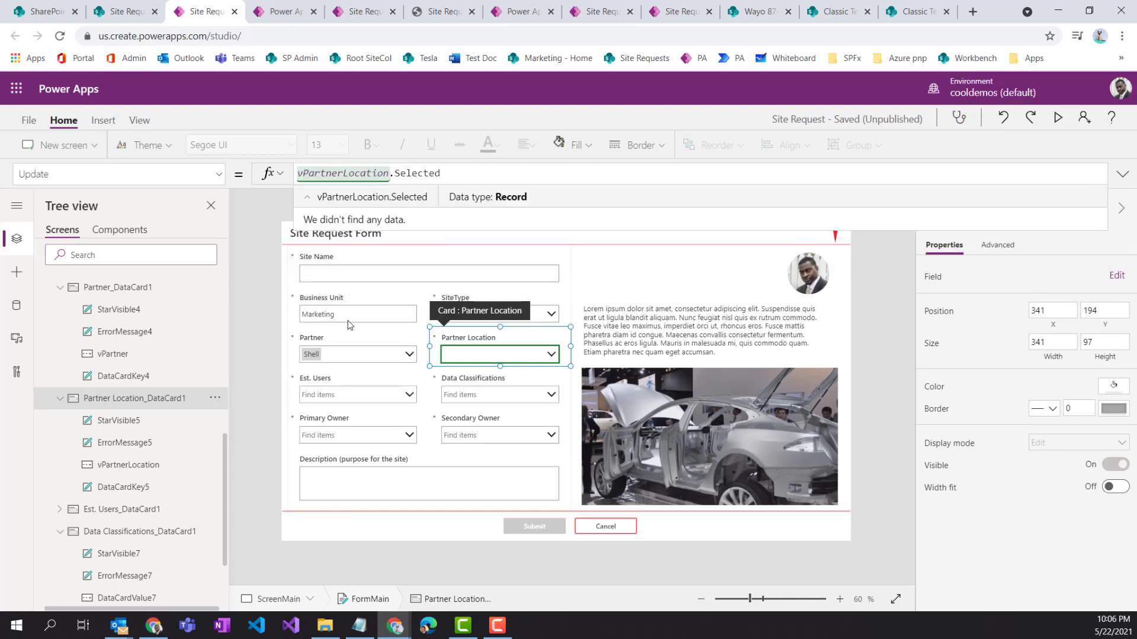
key("Tab")
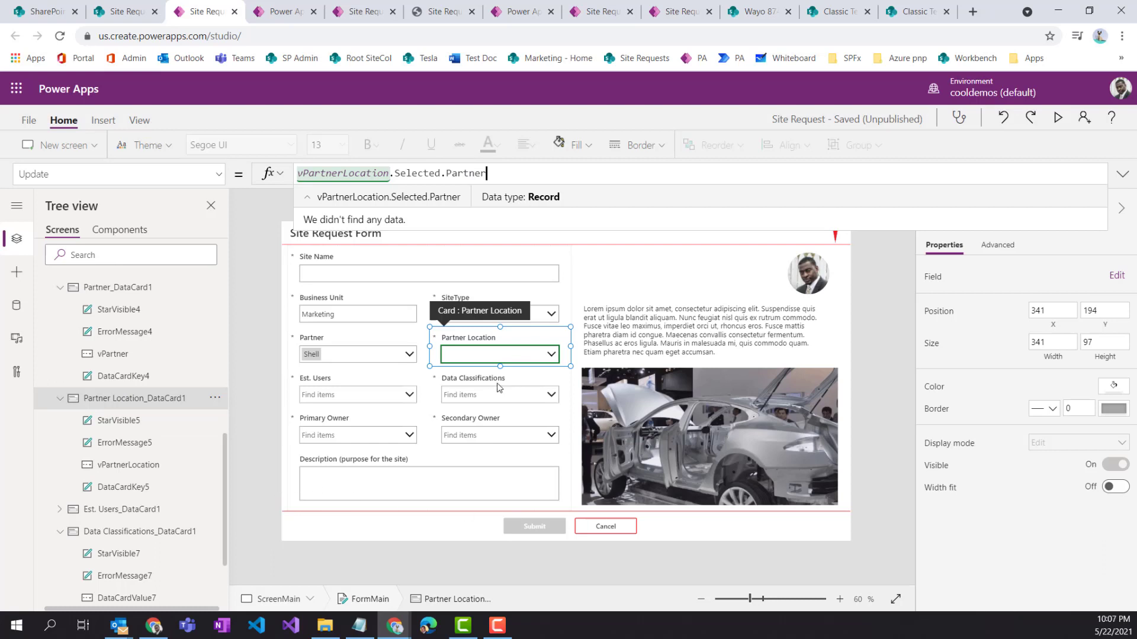
left_click(521, 382)
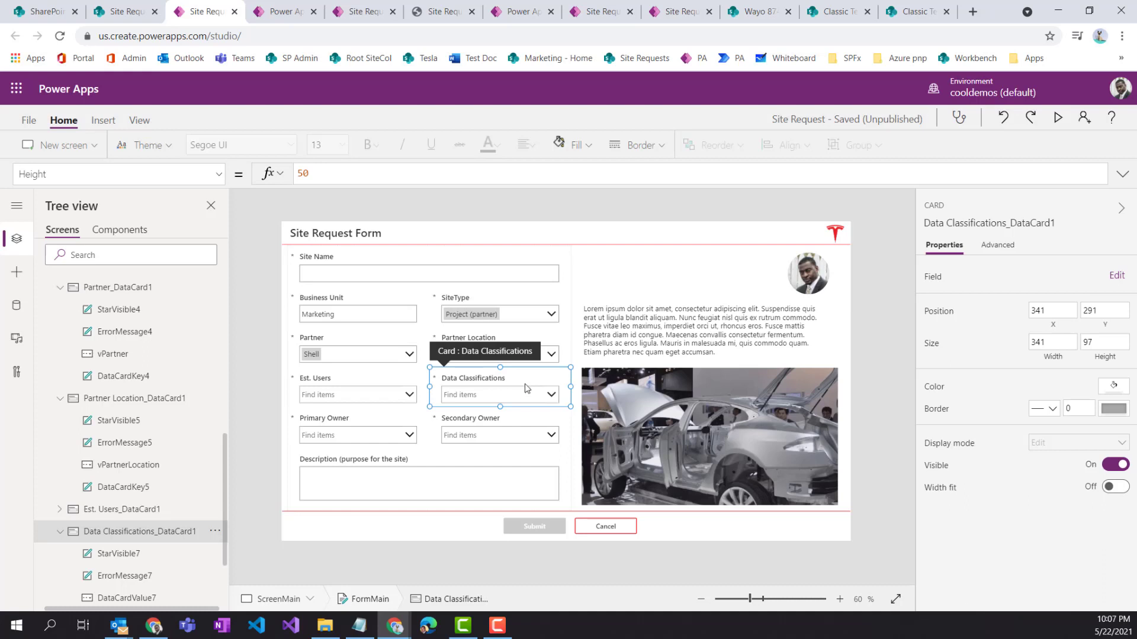
Check the Partner Location card's Update formula, then go to the Site Request app's Save page
left_click(554, 353)
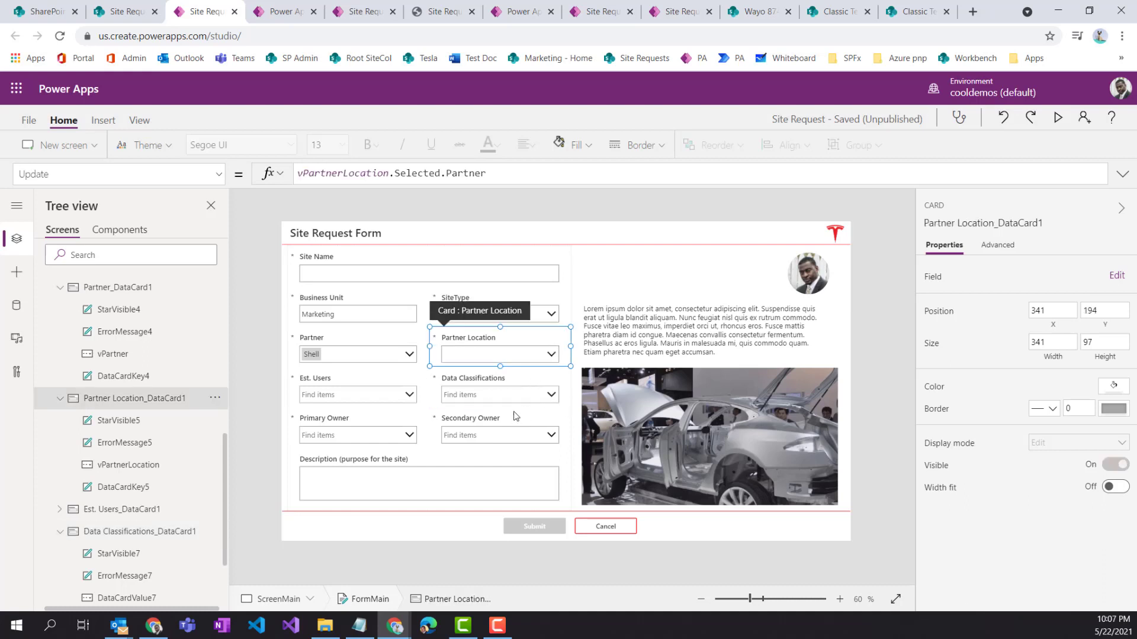
left_click(27, 121)
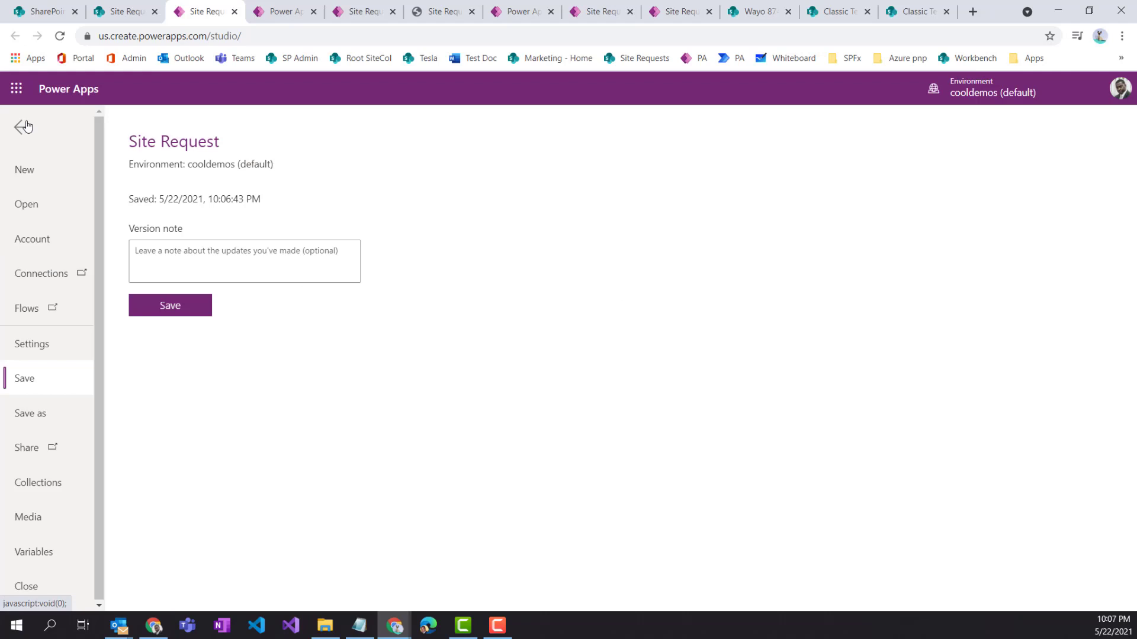
Save the Site Request app and publish this version
left_click(199, 312)
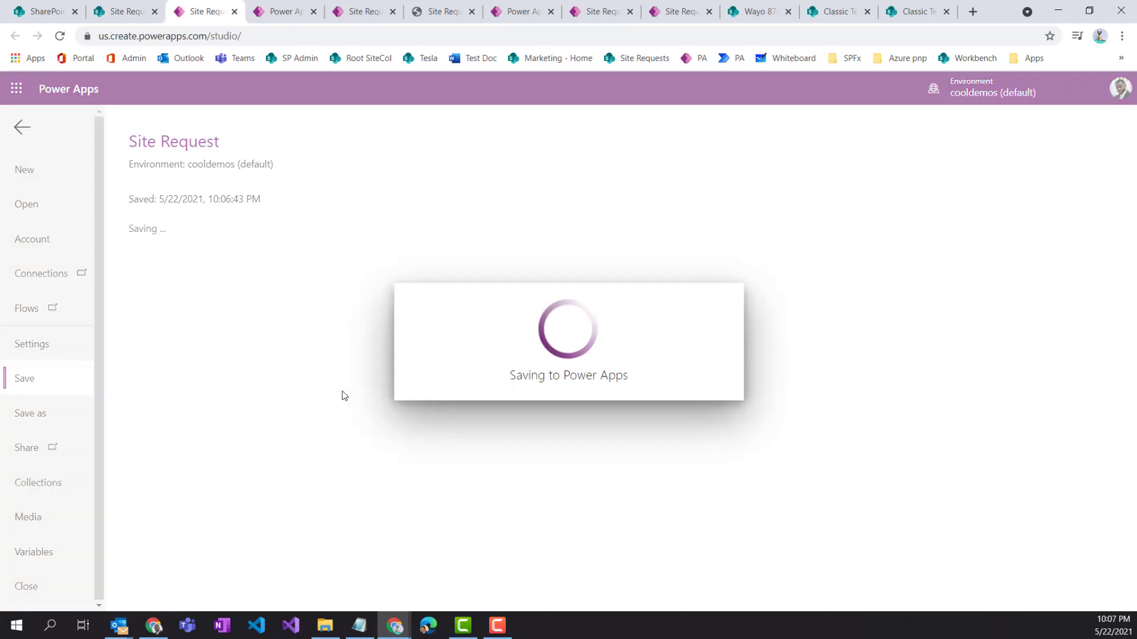
left_click(178, 270)
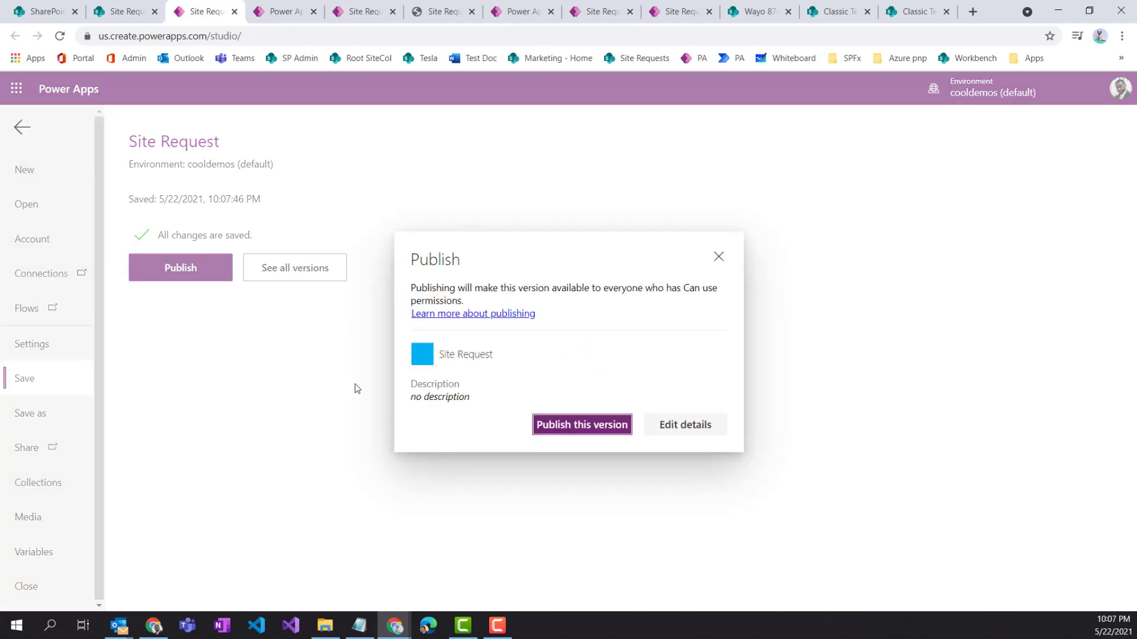
left_click(540, 425)
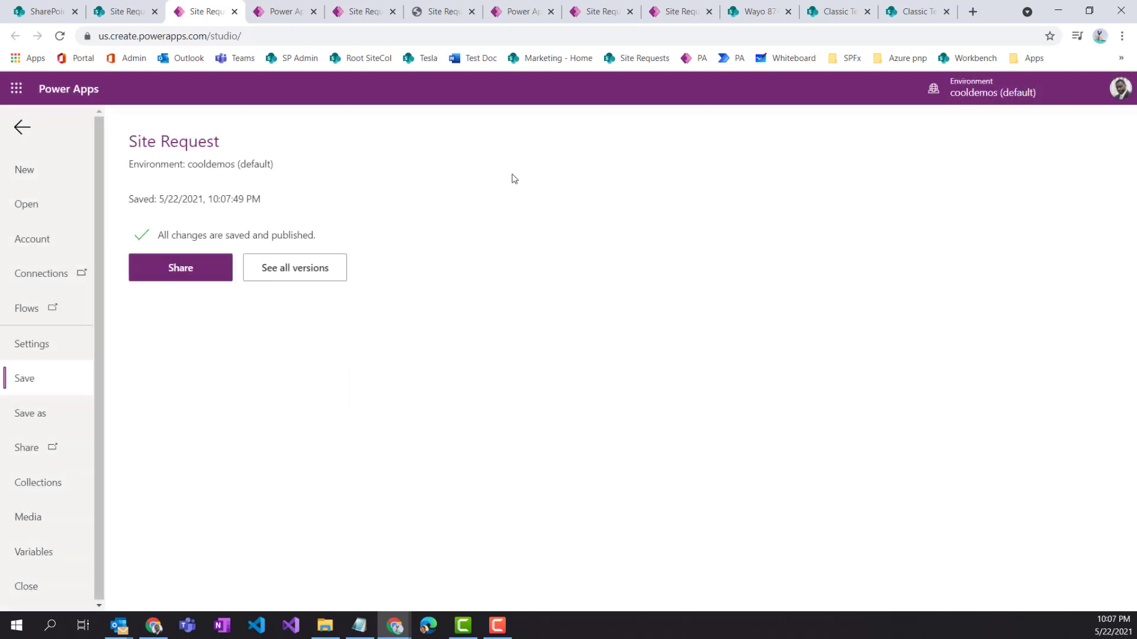
Refresh the Apps list and play the Site Request app
left_click(282, 11)
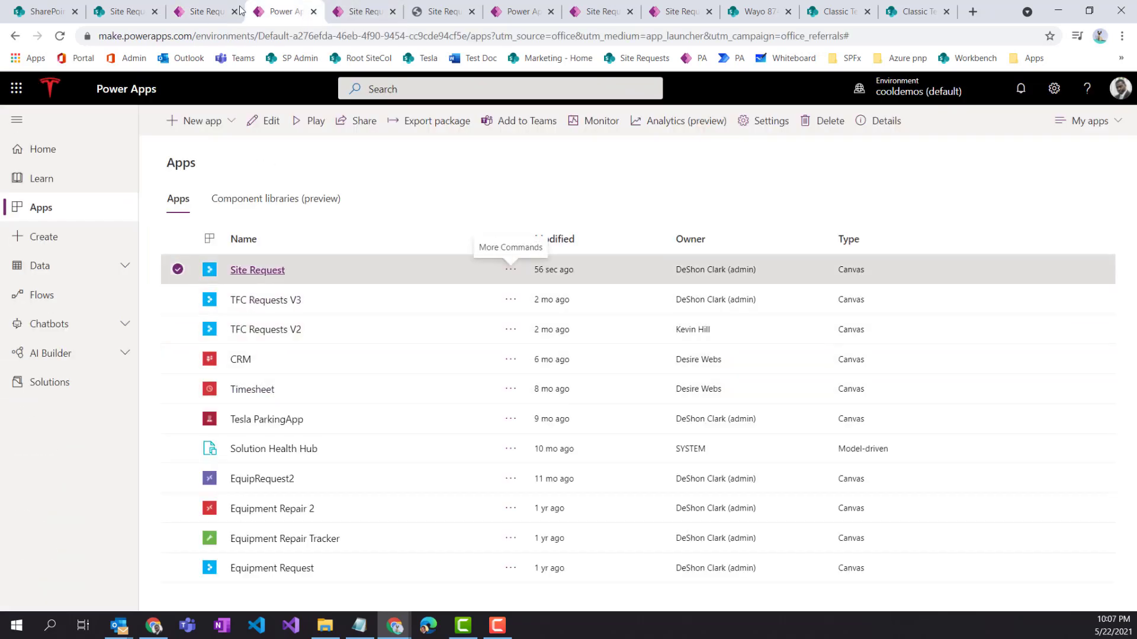
left_click(59, 36)
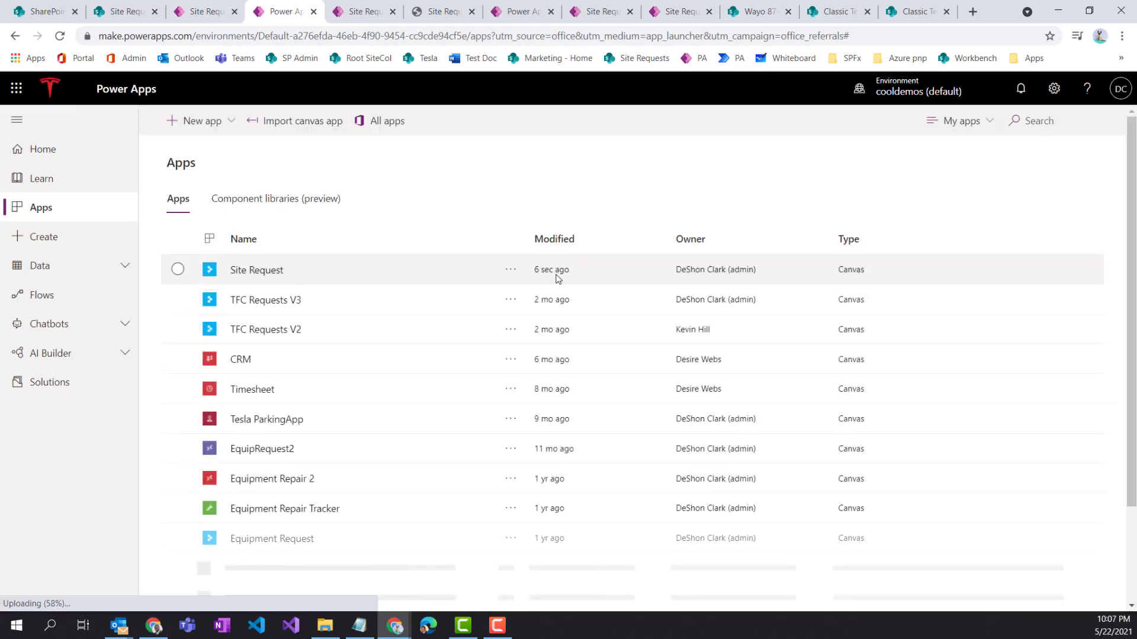
left_click(511, 271)
left_click(542, 330)
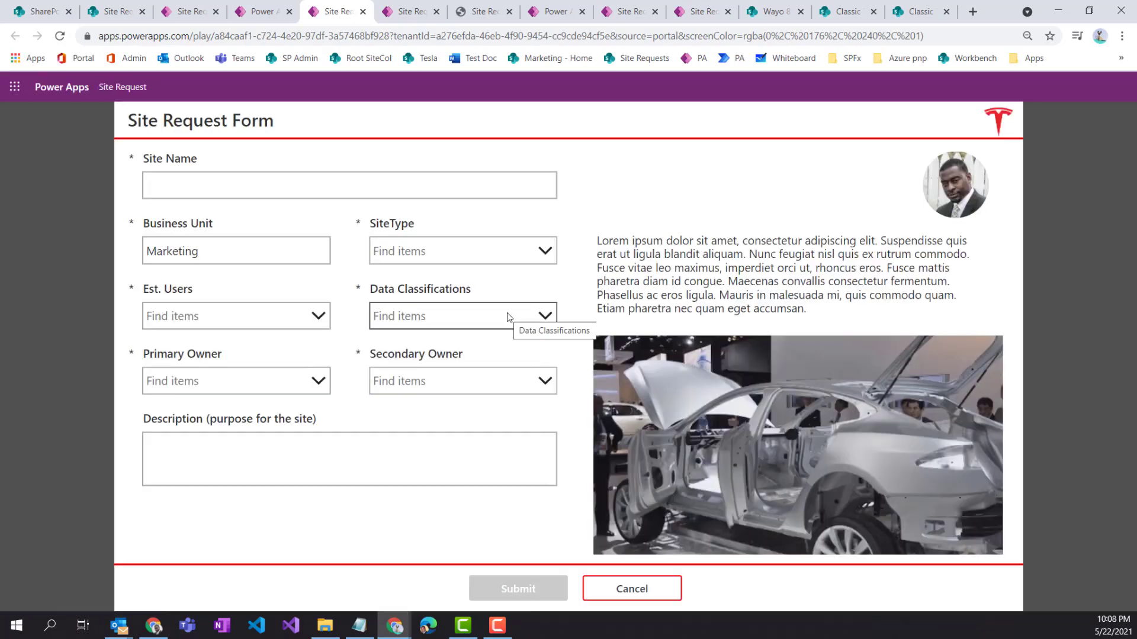
Reload the app, enter site name 'tfdsfdsaf' and choose site type Project (partner)
key("F5")
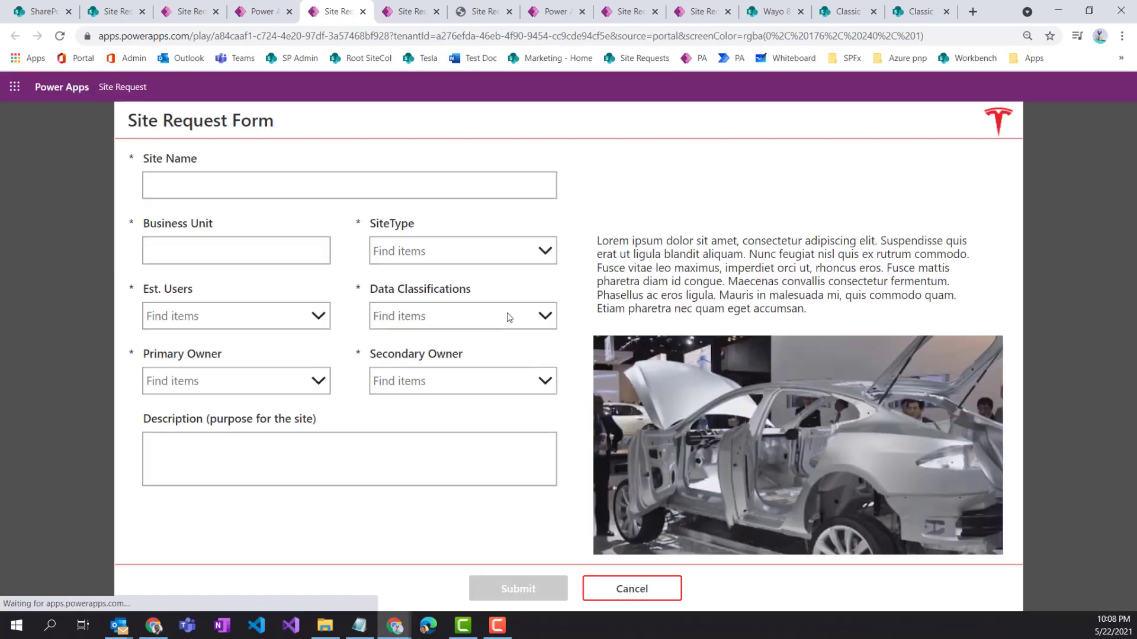
left_click(255, 182)
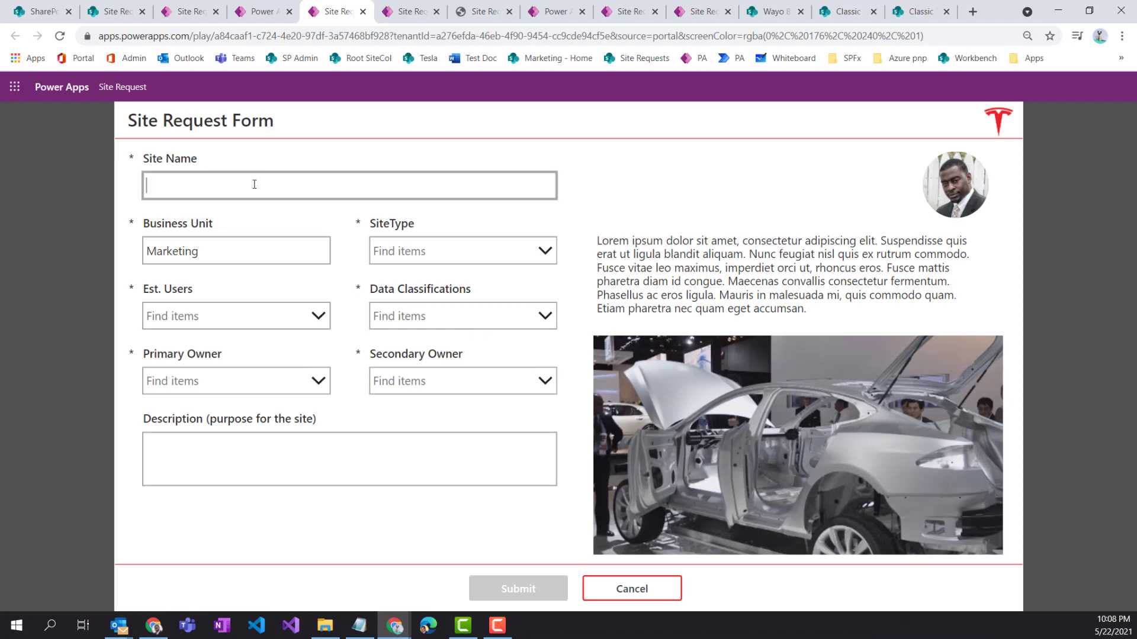
type("tfdsfdsaf")
left_click(417, 252)
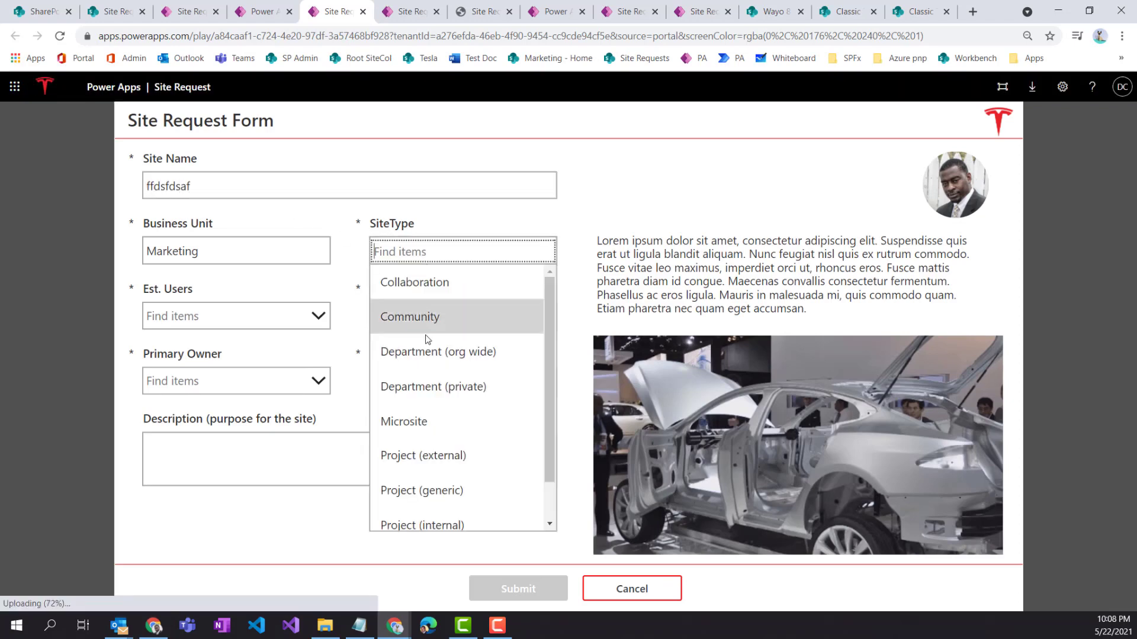
scroll(438, 452, "down", 2)
left_click(432, 513)
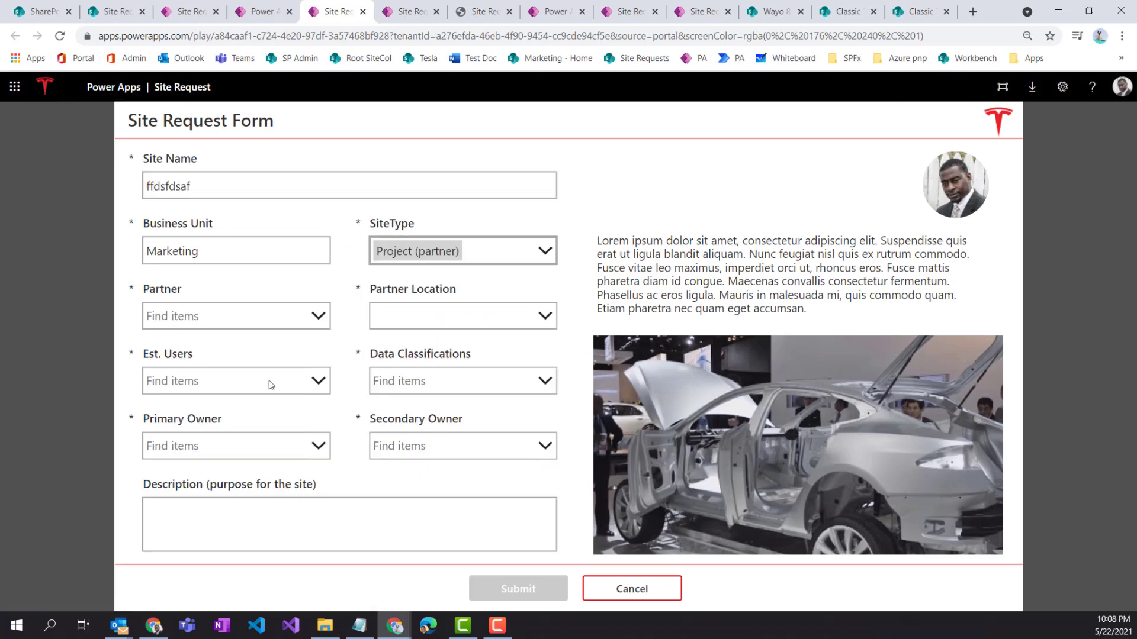
Choose partner BP, after trying Shell, and partner location BP483940-4
left_click(225, 321)
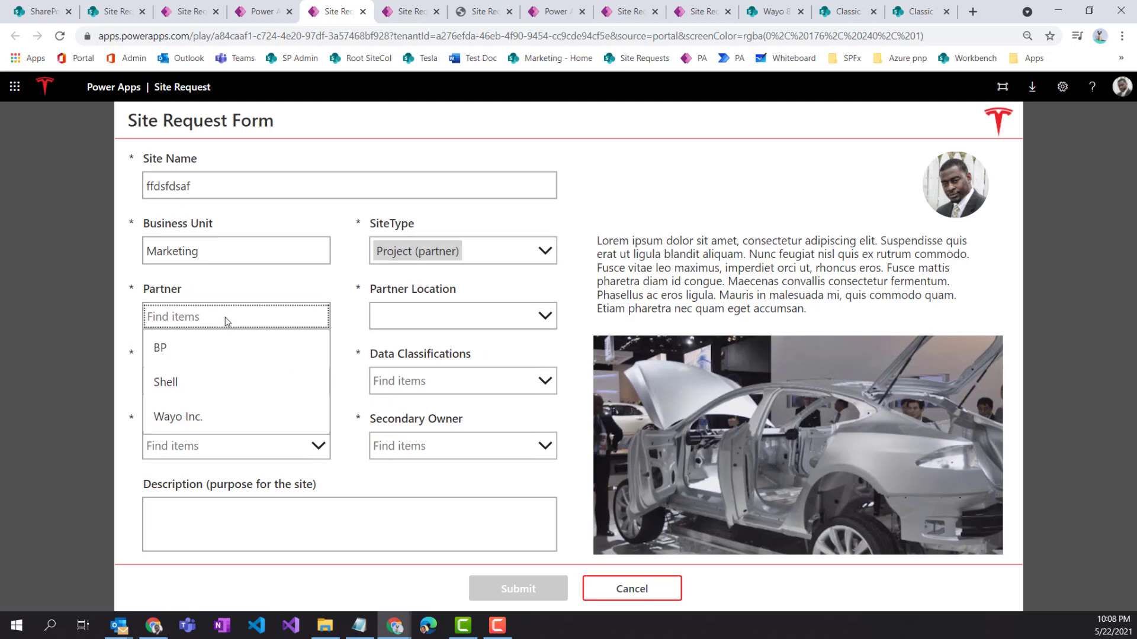
left_click(195, 382)
left_click(406, 324)
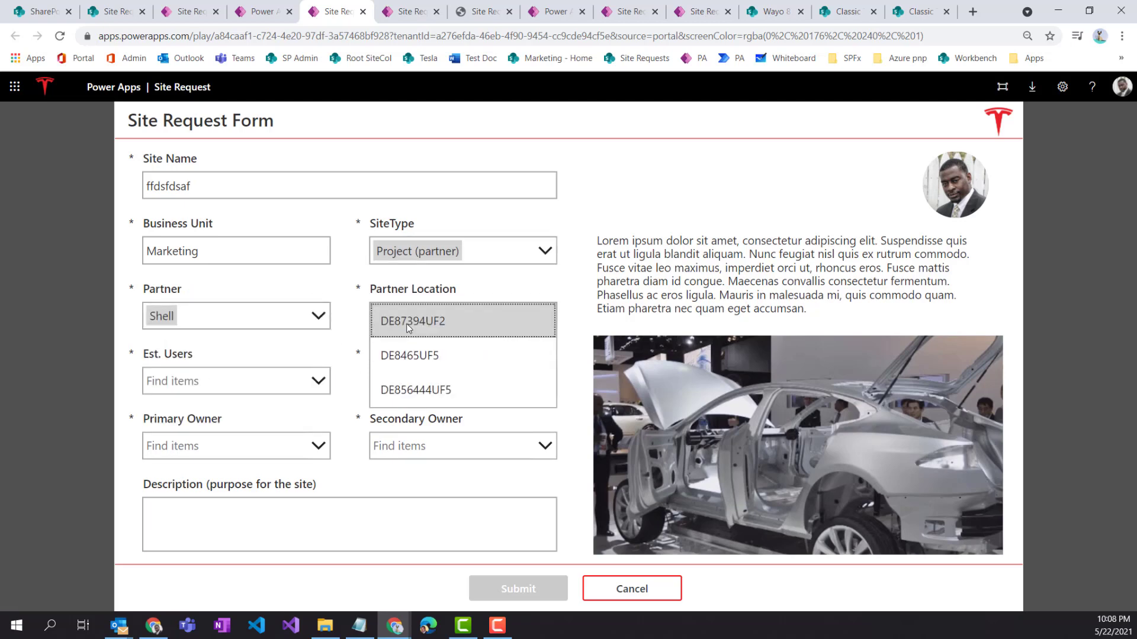
left_click(255, 318)
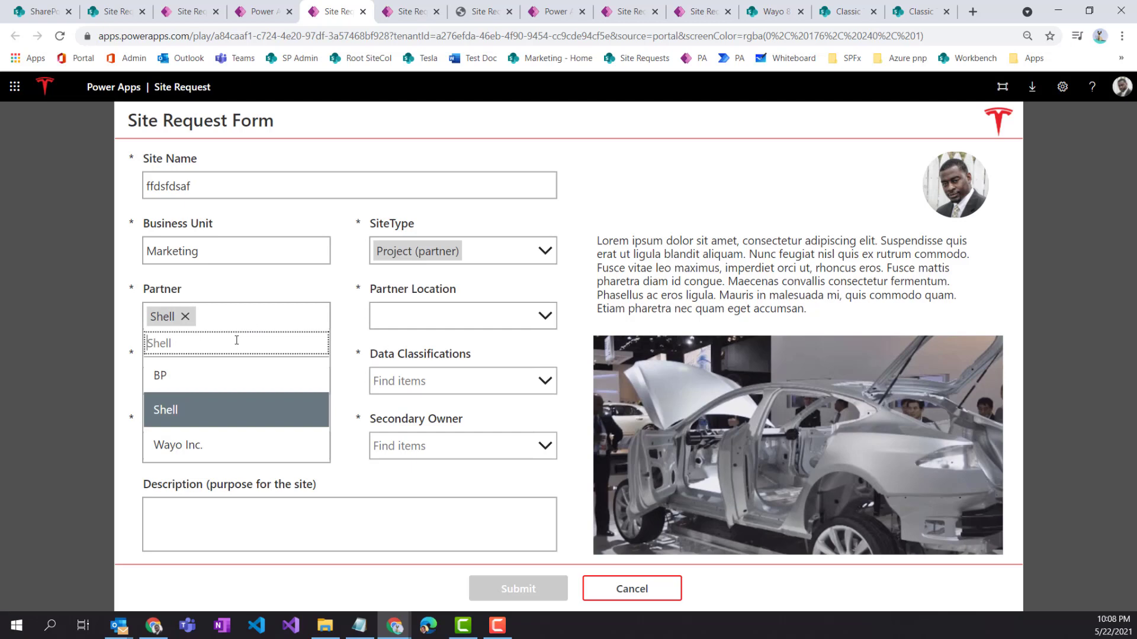
left_click(216, 374)
left_click(384, 324)
left_click(396, 356)
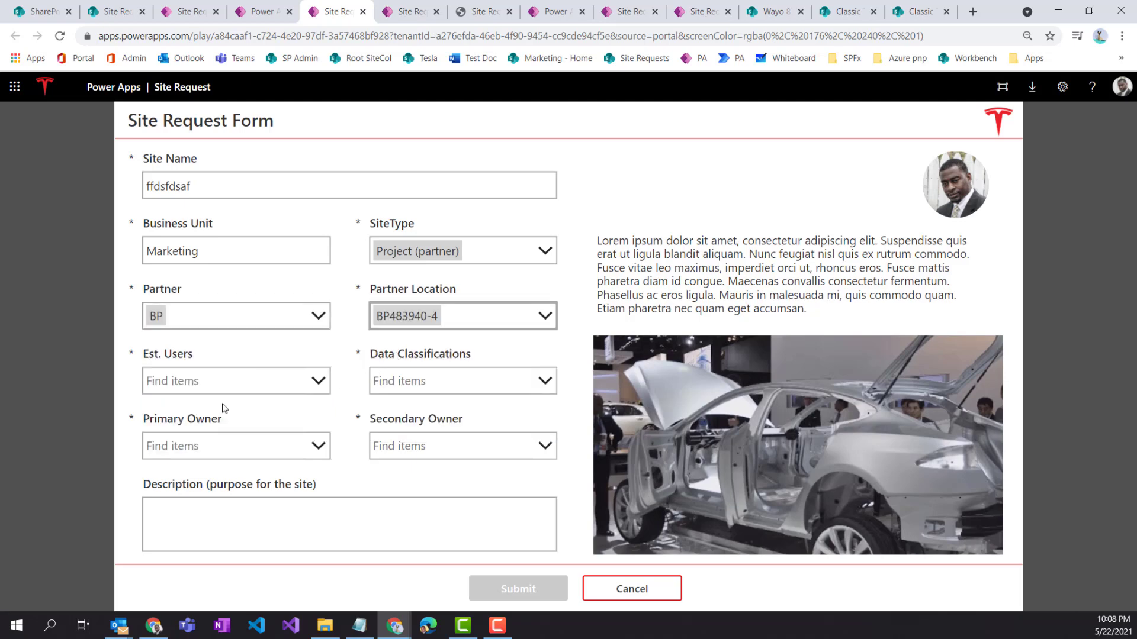
Set estimated users to 1000 - 5000 and data classification to Internal
left_click(203, 389)
left_click(196, 444)
left_click(408, 382)
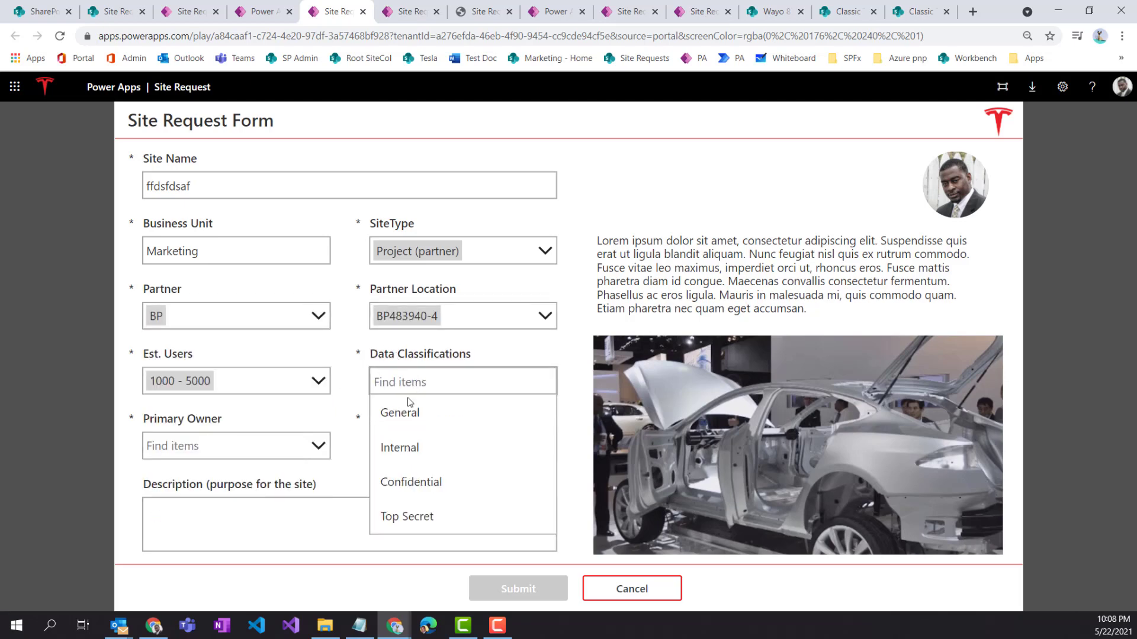
left_click(407, 454)
Search for and pick the primary and secondary owners, then submit the request
left_click(260, 446)
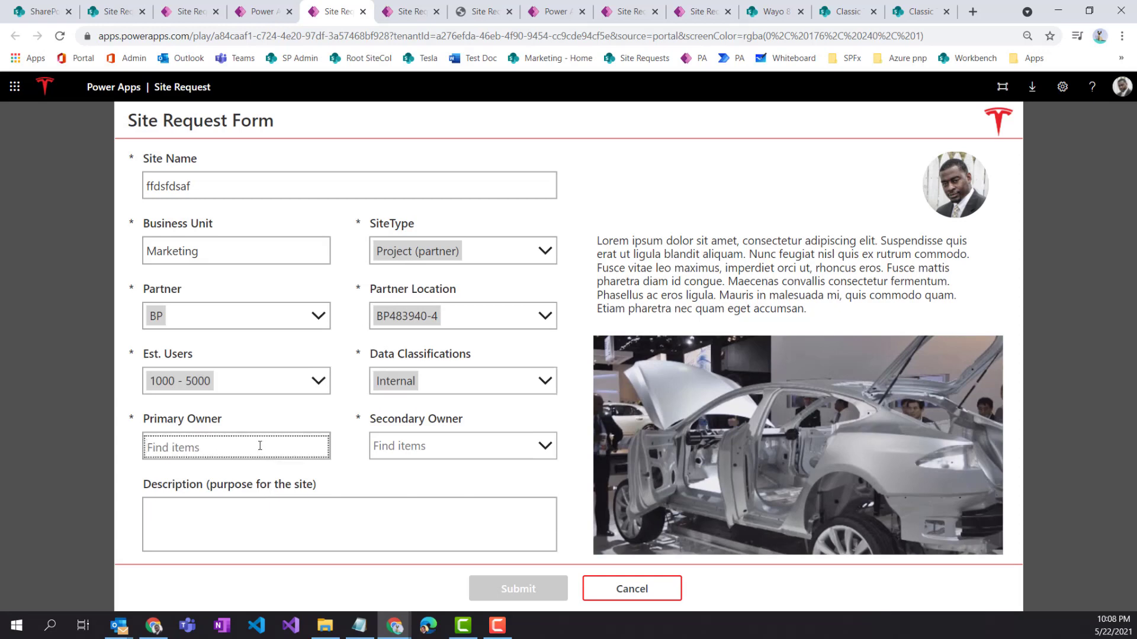
type("madis")
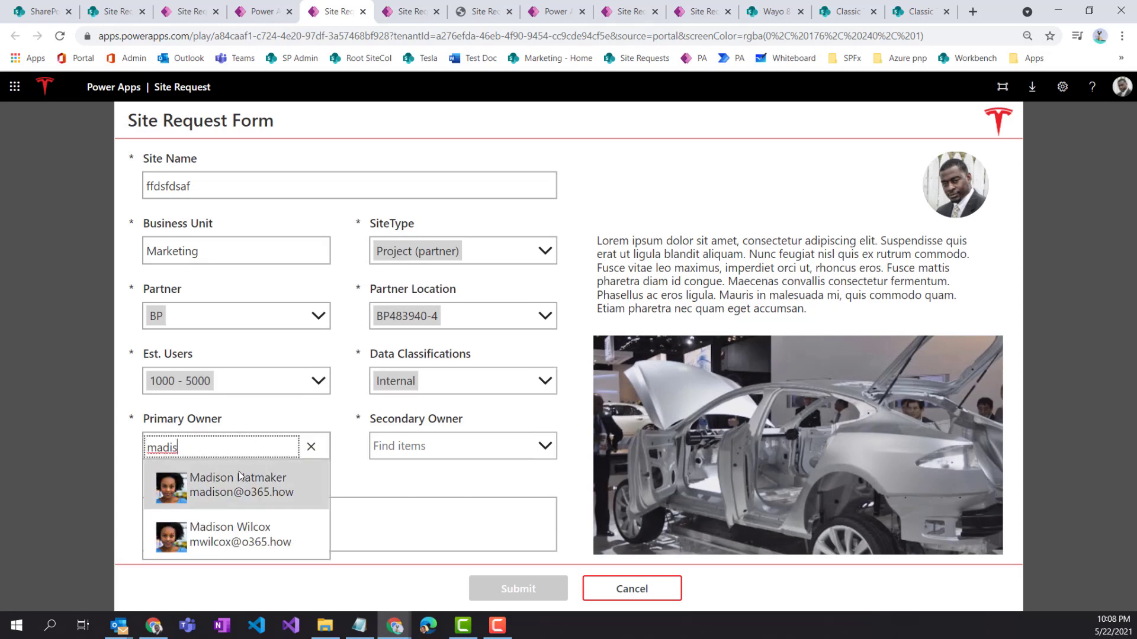
left_click(237, 477)
left_click(408, 456)
type("kevi")
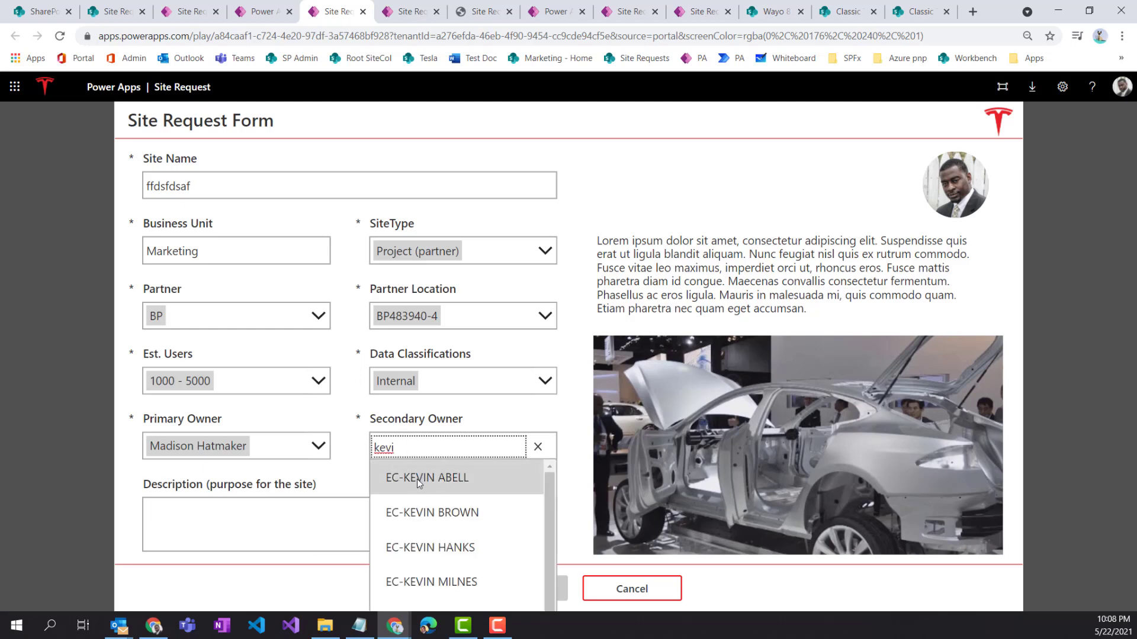
left_click(424, 479)
left_click(520, 590)
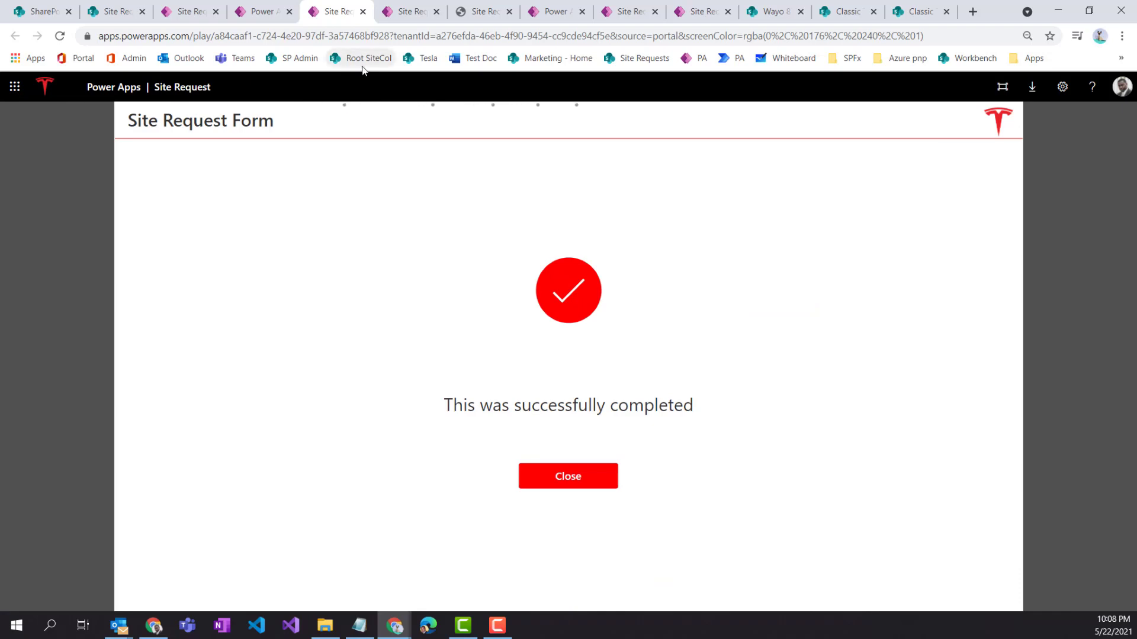
Review the new entry across the SharePoint Site Requests columns, then view the Site_Request-wireframe.pdf mockup
left_click(116, 18)
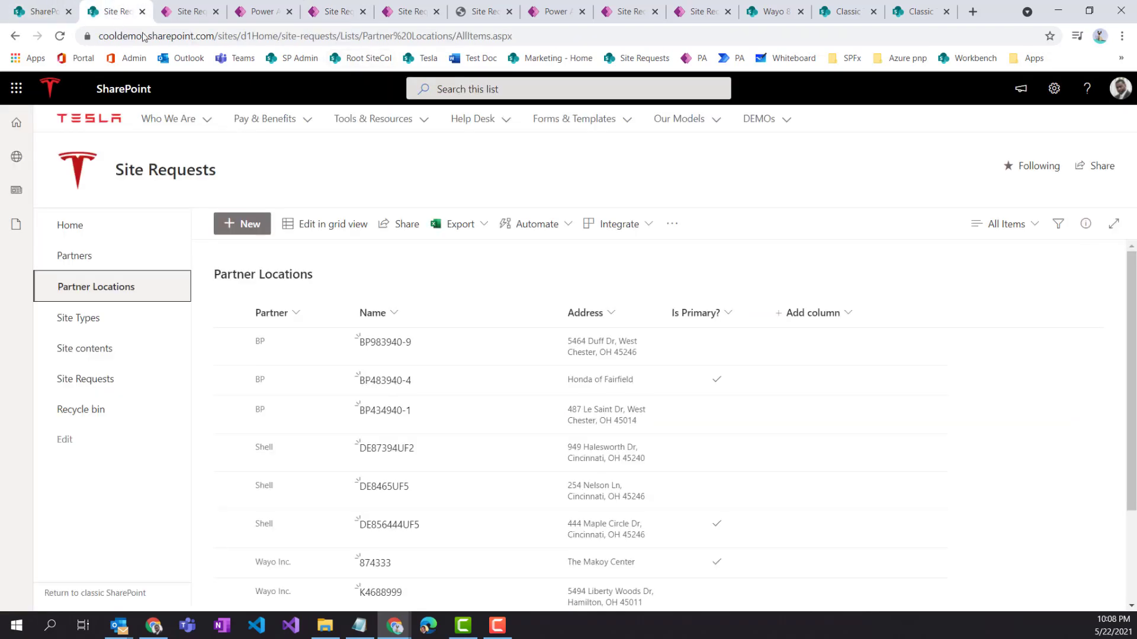
left_click(91, 381)
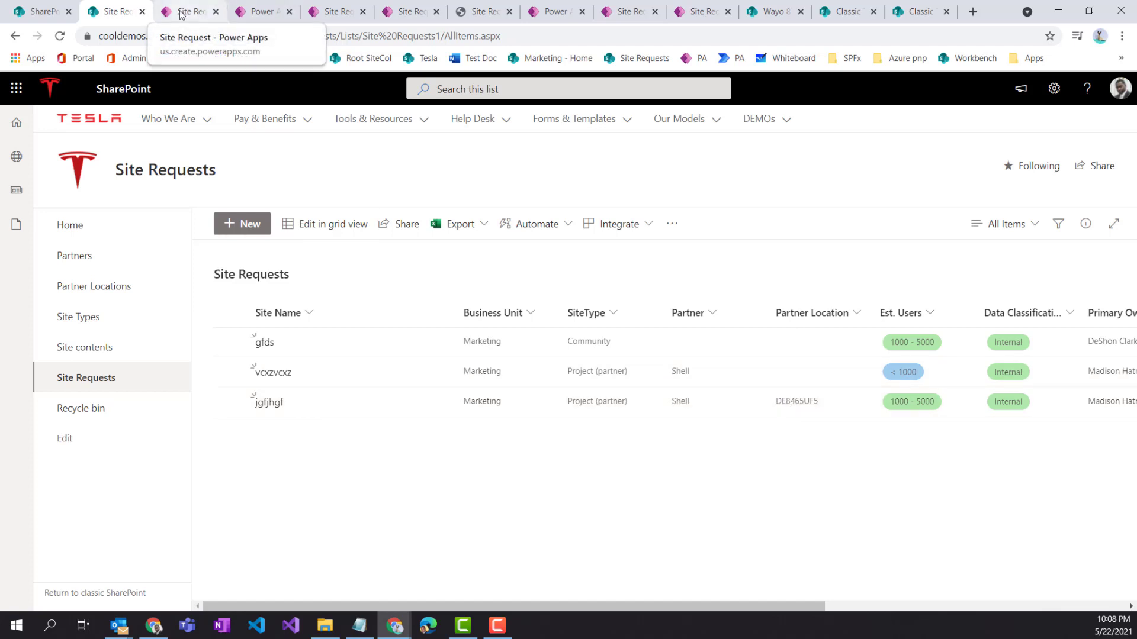
left_click_drag(545, 606, 350, 548)
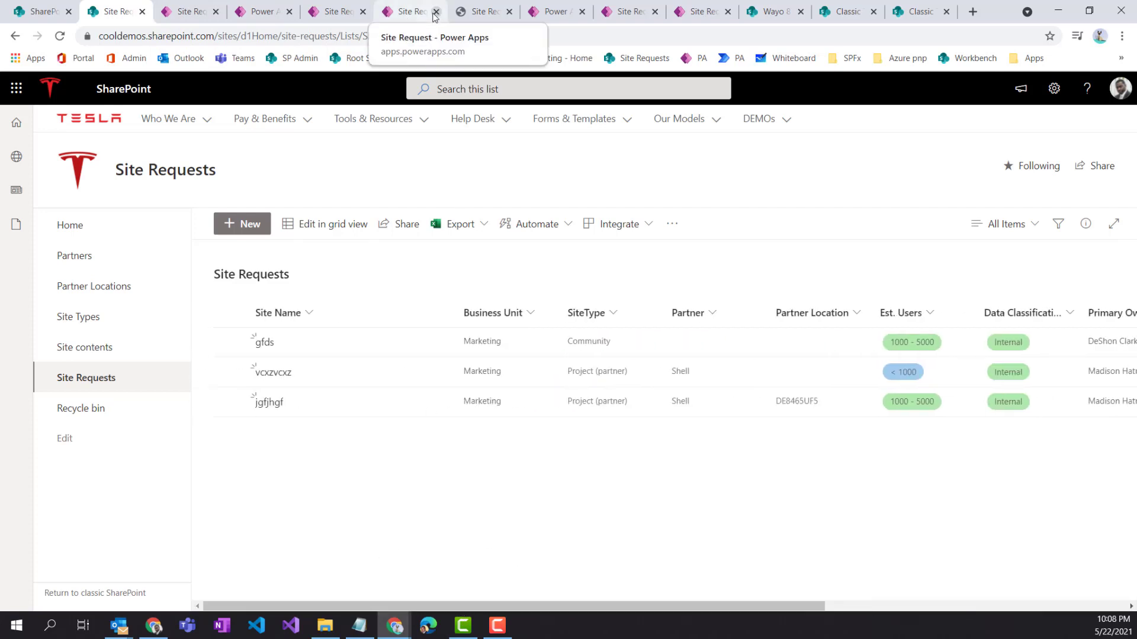
left_click(478, 11)
scroll(668, 358, "up", 7)
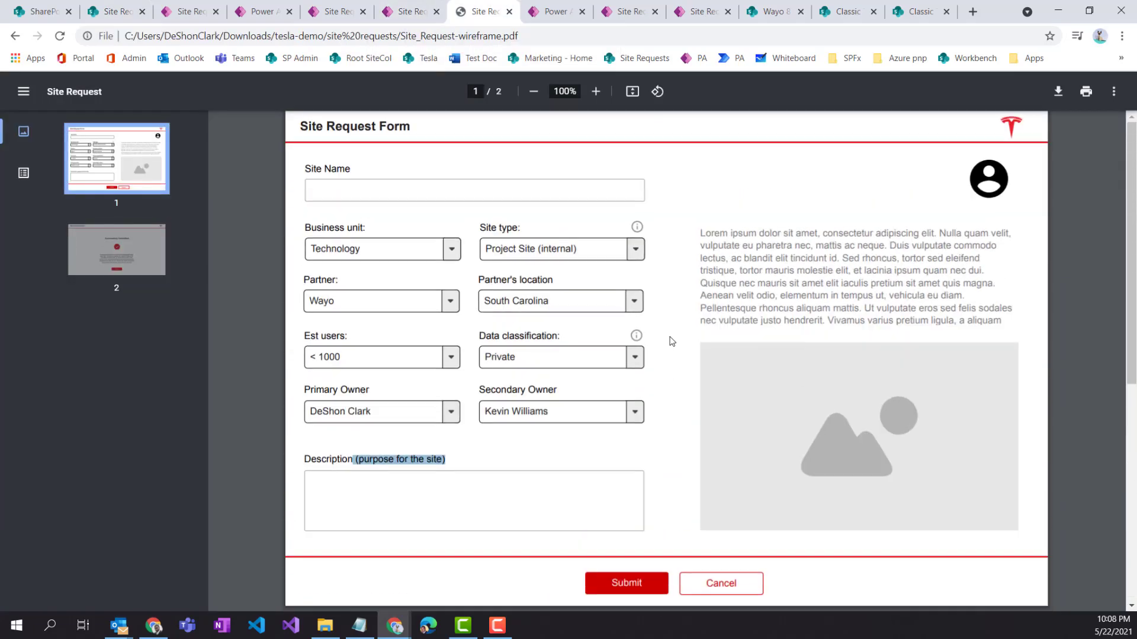